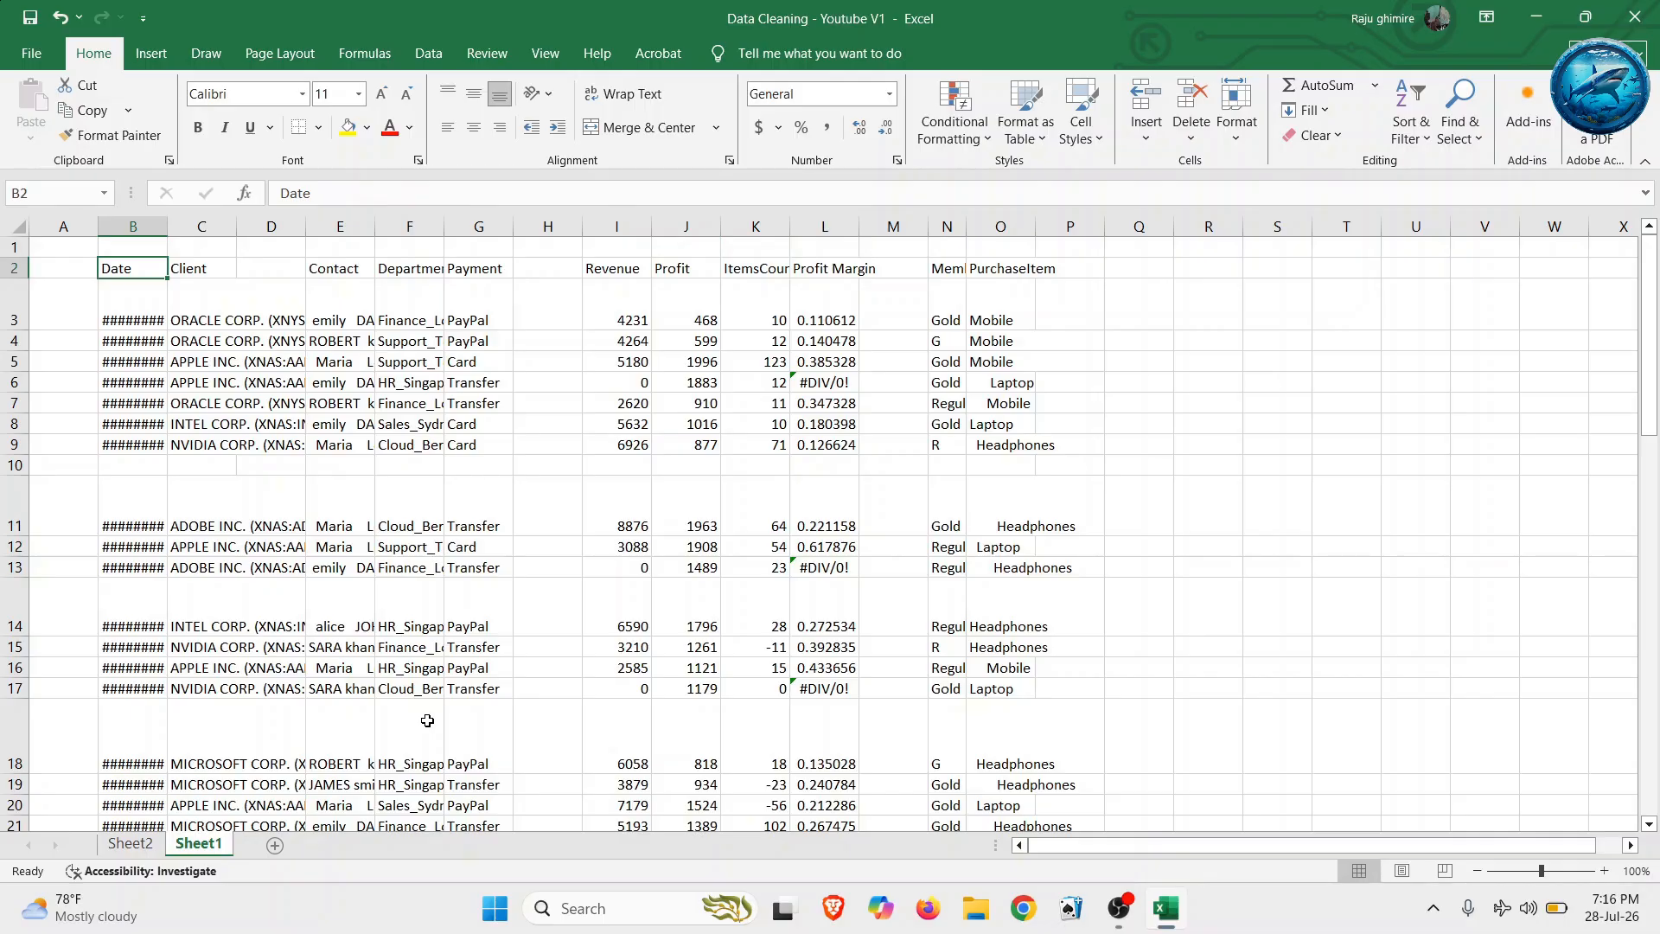
- Examine the header row from Date through PurchaseItem by selecting B2:O2
key(shift+Right)
key(shift+Right)
key(shift+Right)
key(shift+Right)
key(shift+Right)
key(shift+Right)
key(shift+Right)
key(shift+Right)
key(shift+Right)
key(shift+Right)
key(shift+Right)
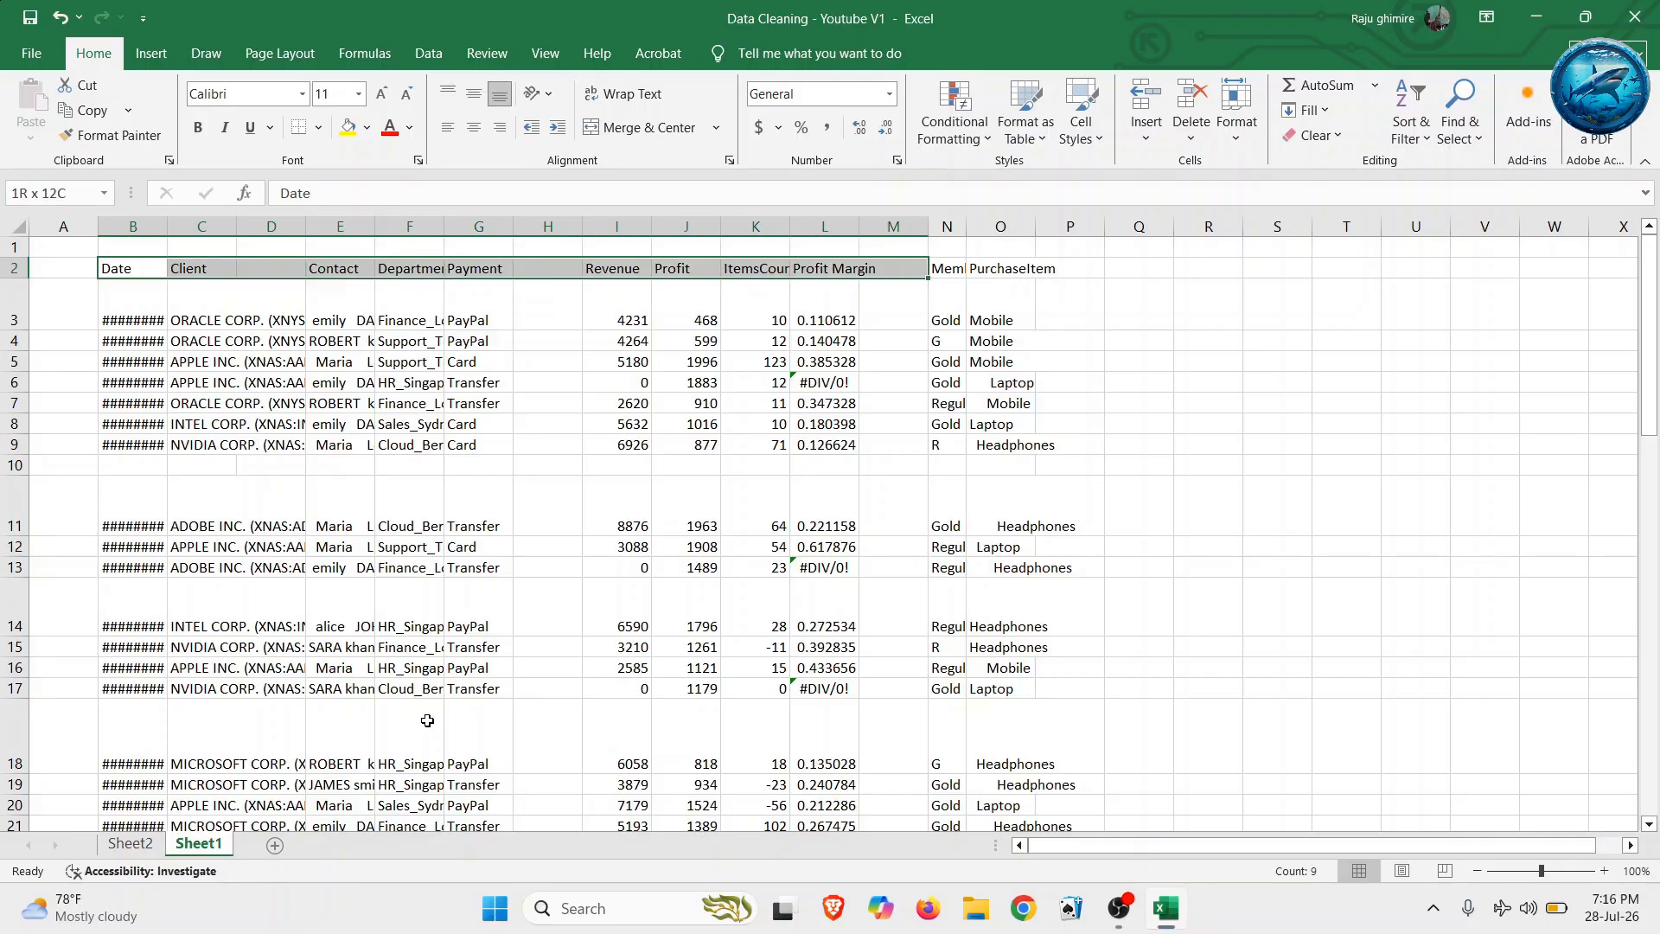
key(shift+Right)
key(shift+Right)
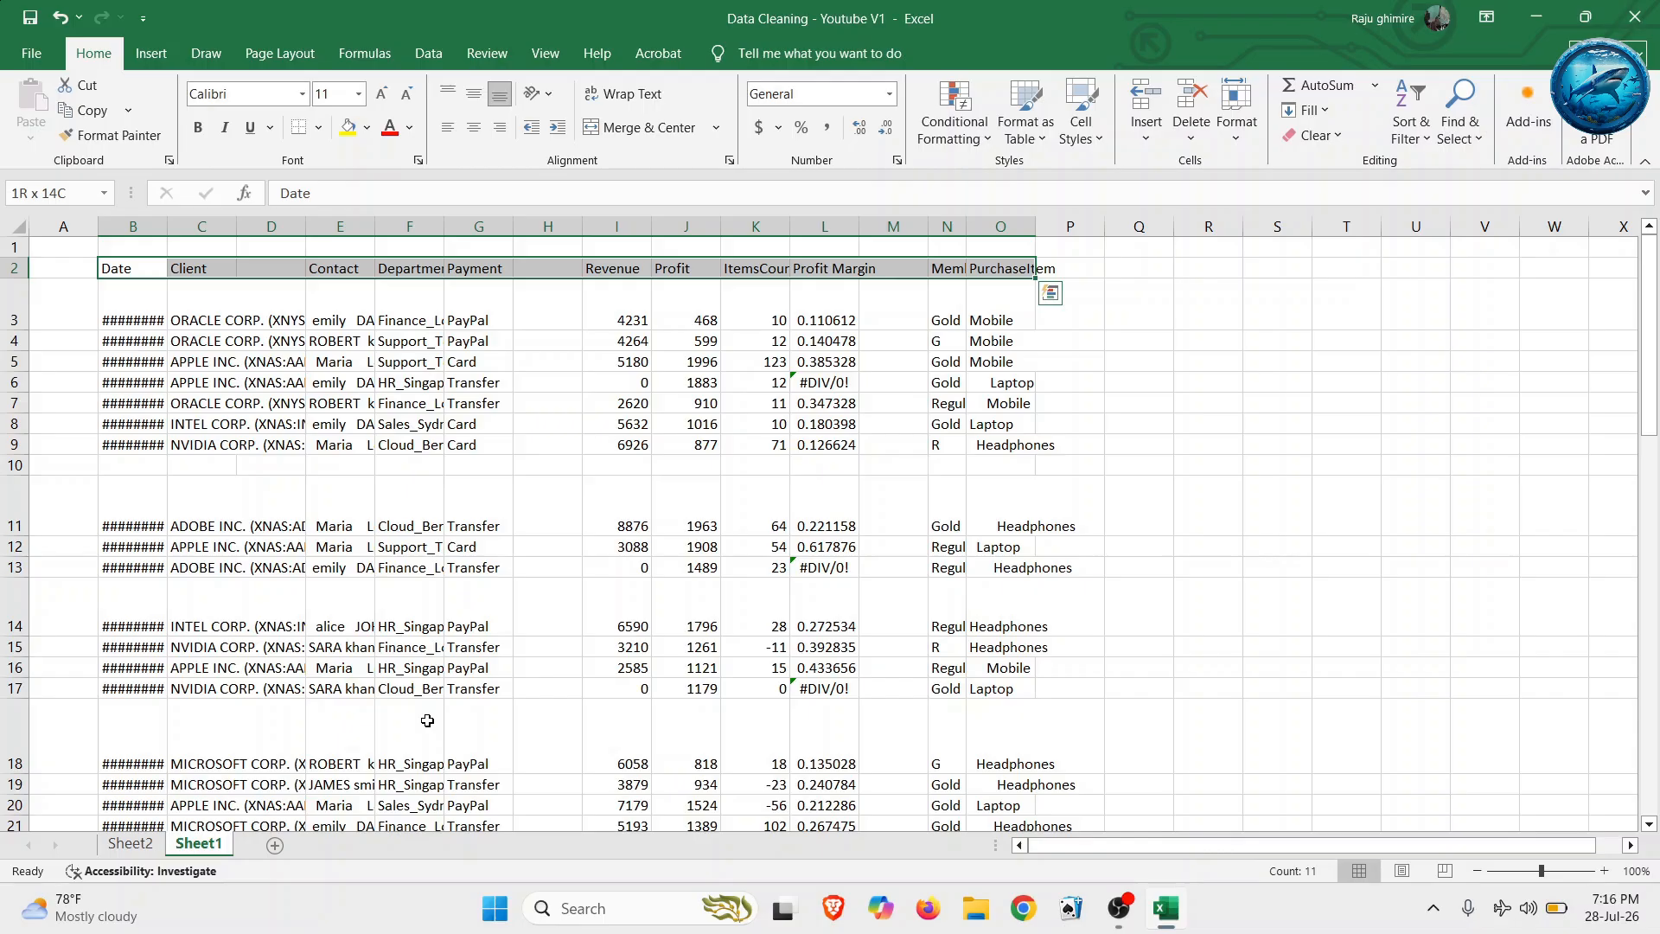
key(Left)
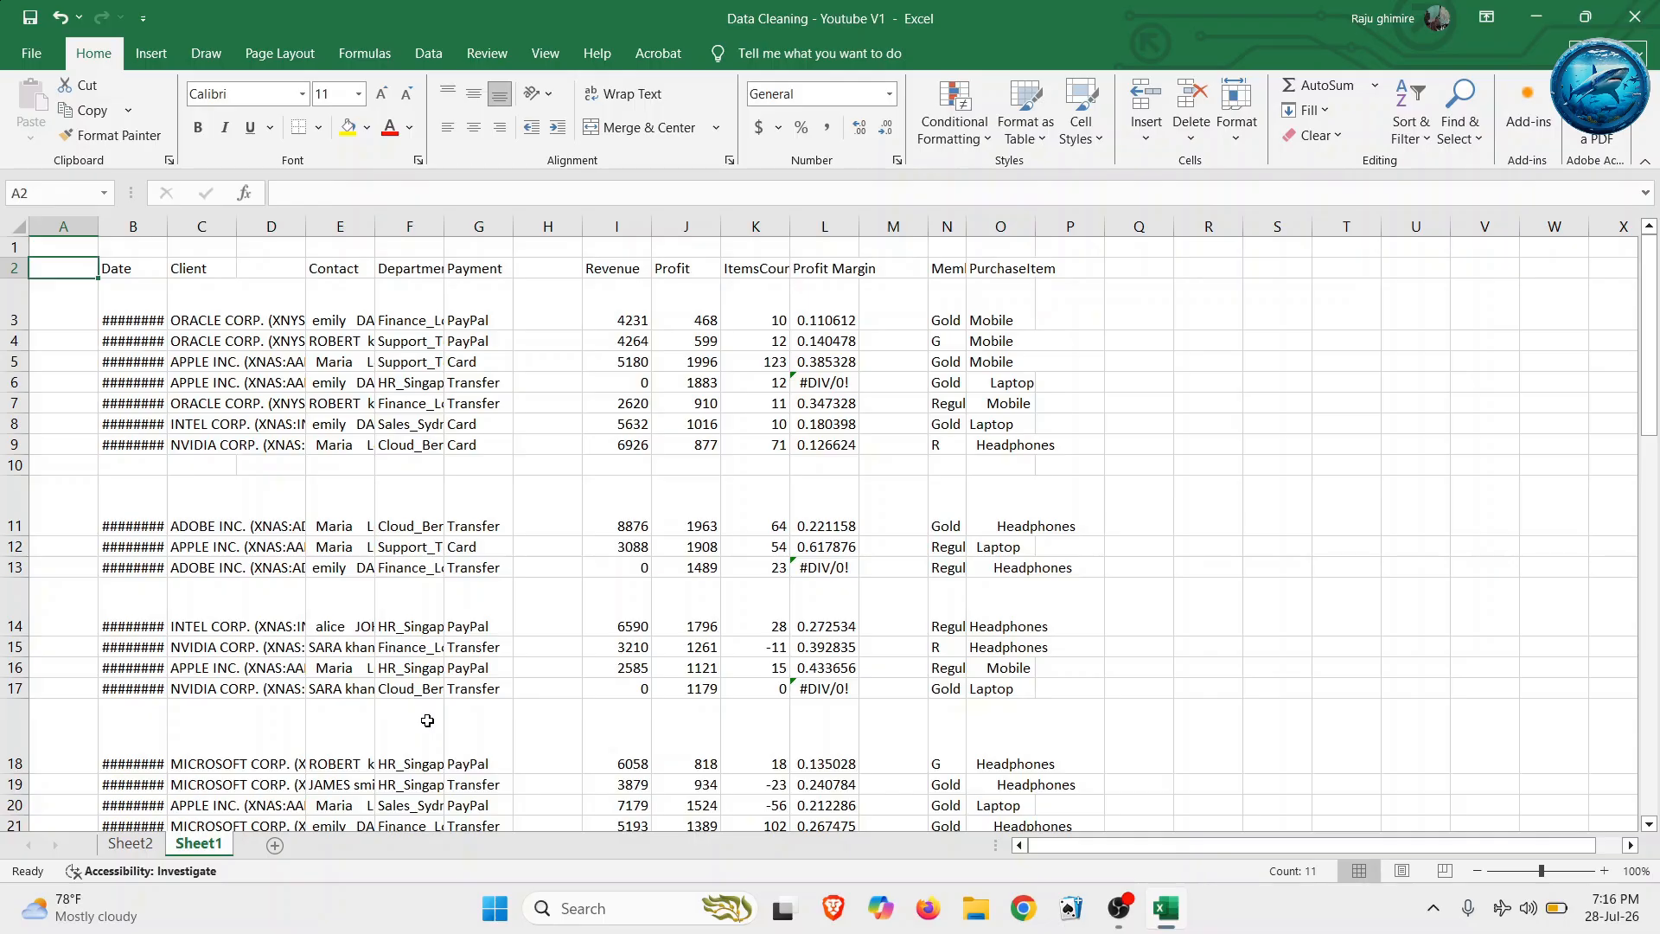
- Go through the individual header cells in row 2 and return to the Date header
key(Right)
key(Right)
key(Right)
key(Right)
key(Right)
key(Right)
key(Right)
key(Right)
key(Right)
key(Right)
key(Right)
key(Right)
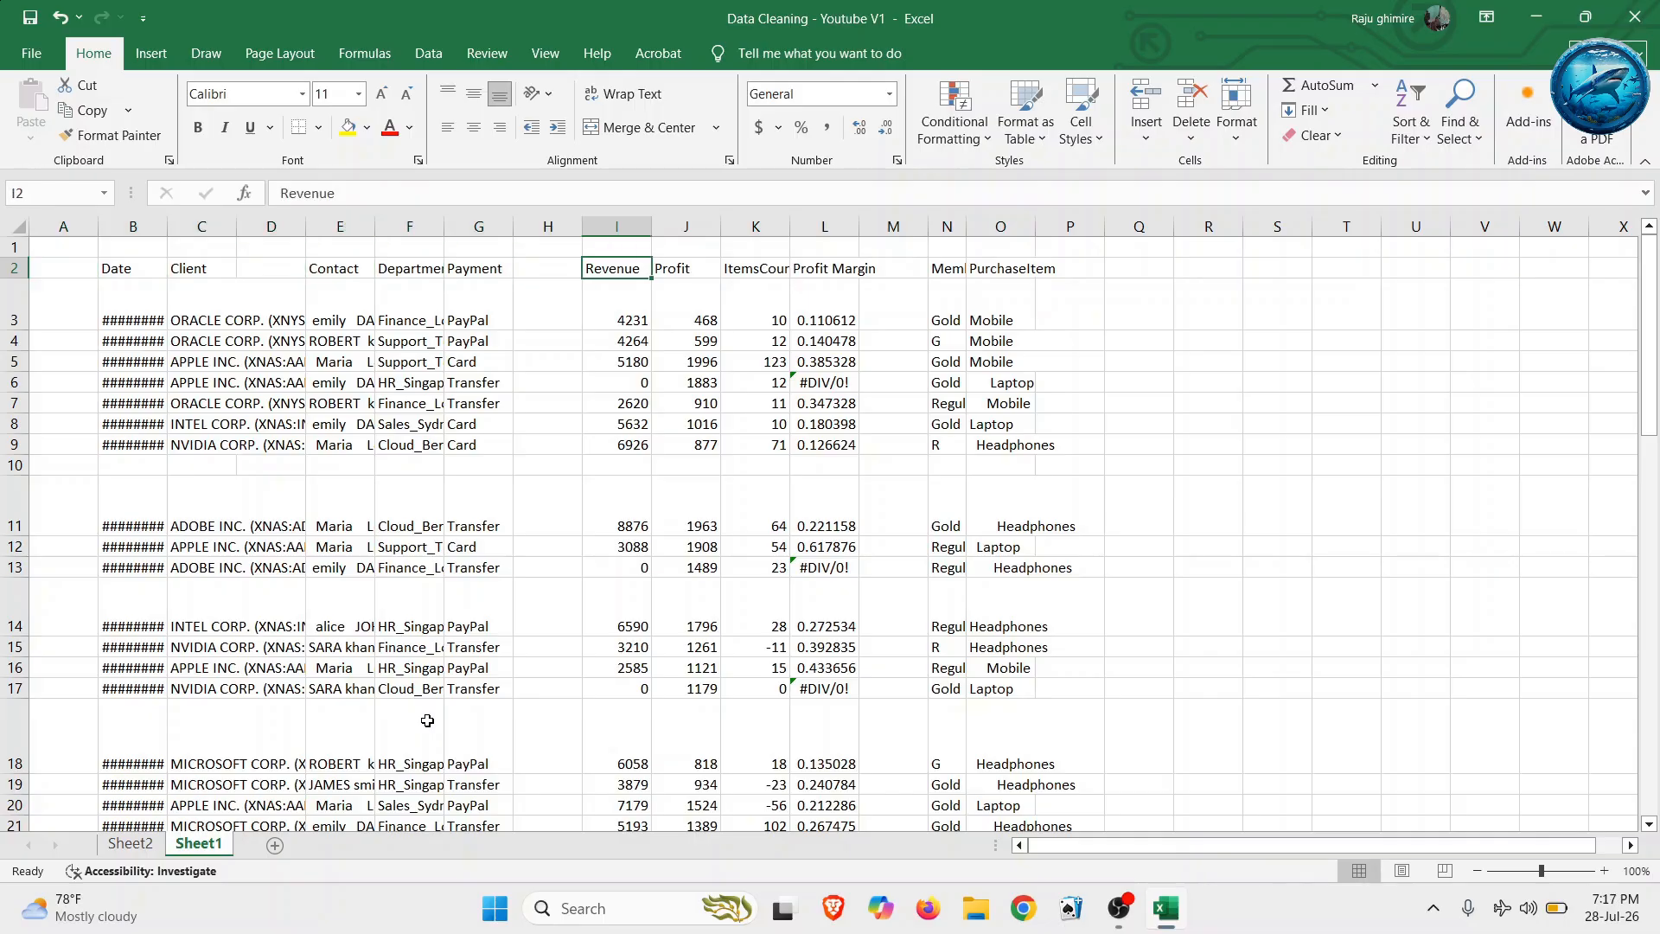
key(Left)
key(Left)
key(Left)
key(Left)
key(Left)
key(Left)
key(Left)
key(Left)
key(Left)
key(Left)
key(Left)
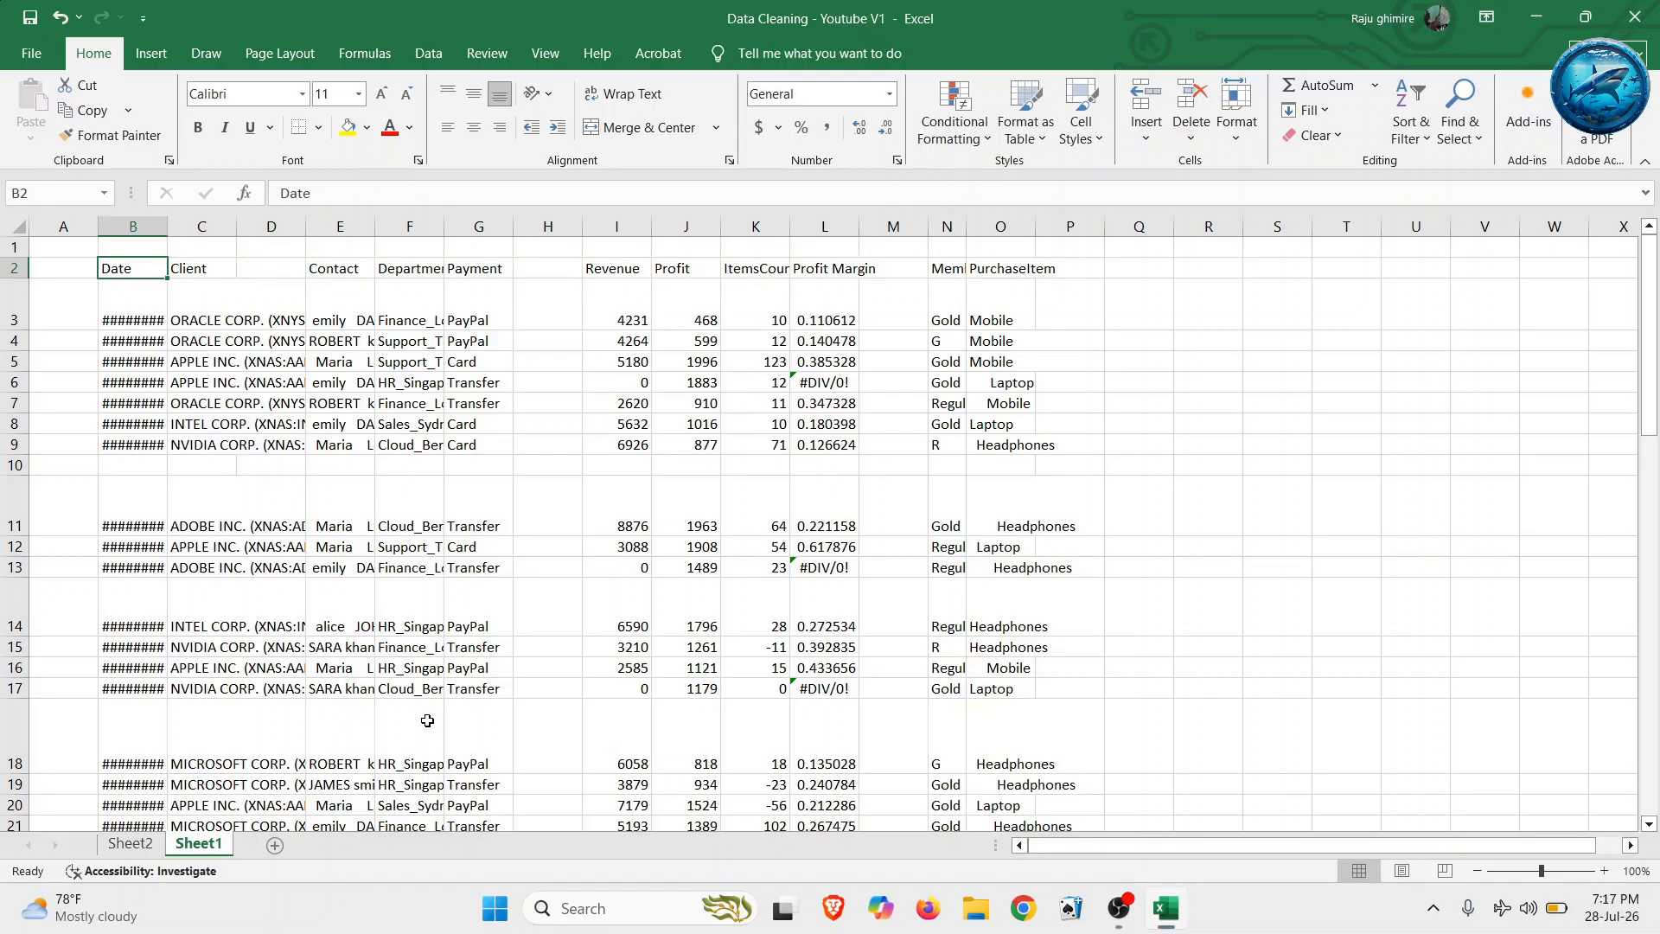
- Examine the Date column down to its last record in row 49 and return to its header
key(shift+Down)
key(shift+Down)
key(shift+Down)
key(shift+Down)
key(shift+Down)
key(shift+Down)
key(shift+Down)
key(shift+Down)
key(shift+Down)
key(shift+Down)
key(shift+Down)
key(shift+Down)
key(shift+Down)
key(shift+Down)
key(shift+Down)
key(shift+Down)
key(shift+Down)
key(shift+Down)
key(shift+Down)
key(shift+Down)
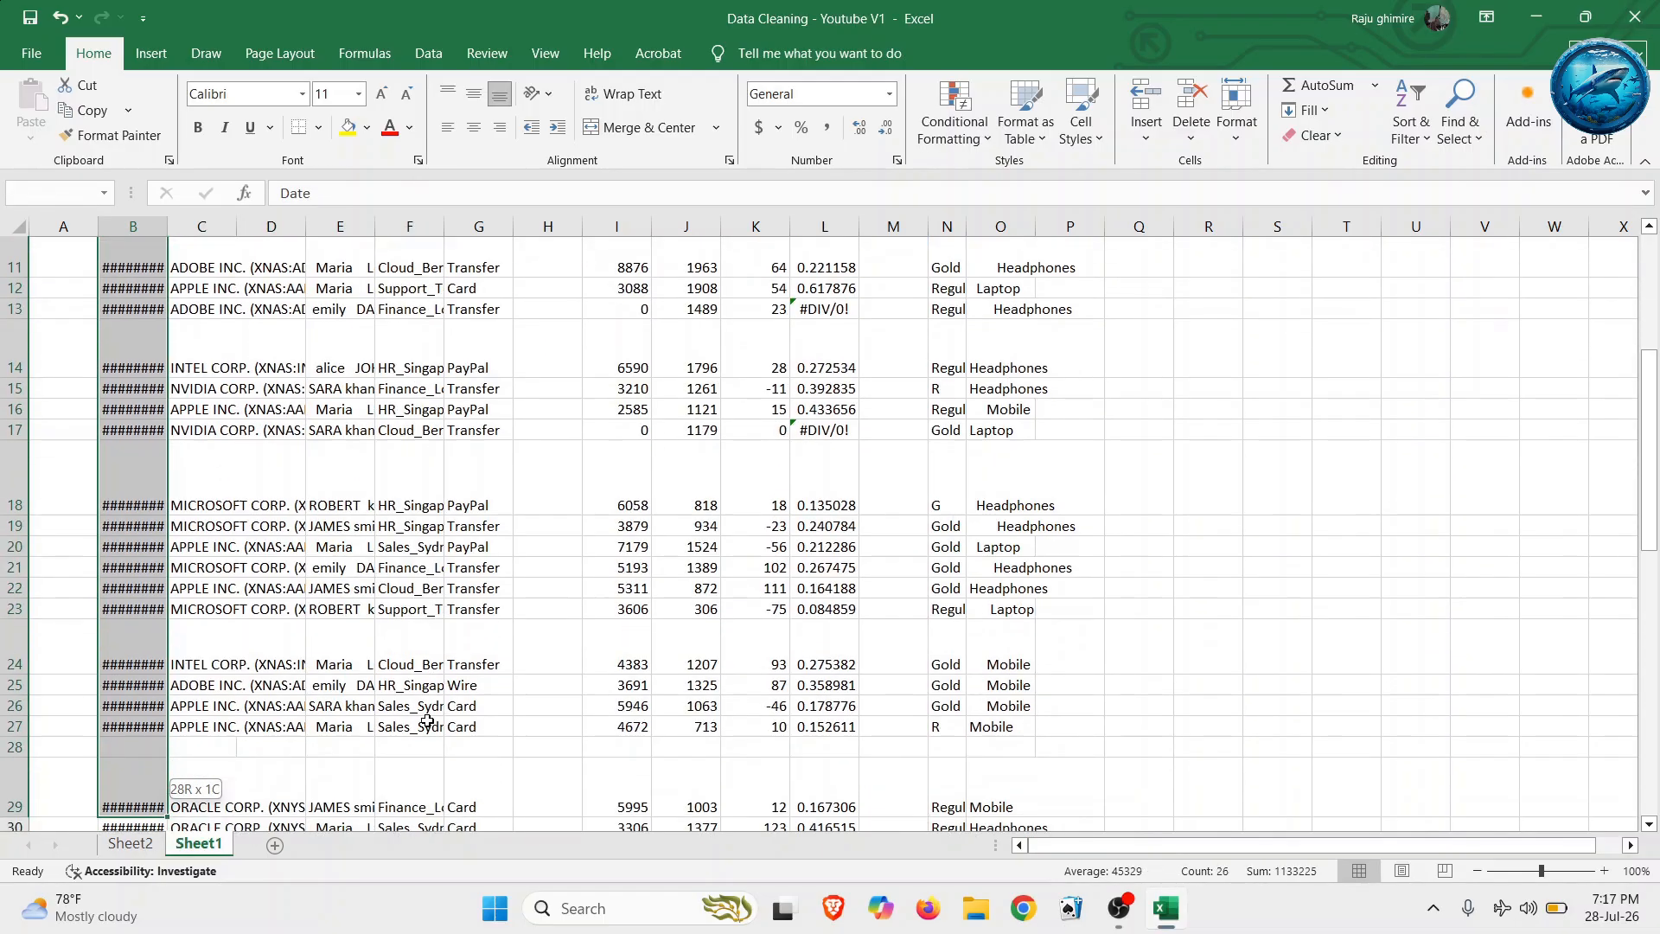
key(shift+Down)
key(shift+Down)
key(shift+Down)
key(shift+Down)
key(shift+Down)
key(shift+Down)
key(shift+Down)
key(shift+Down)
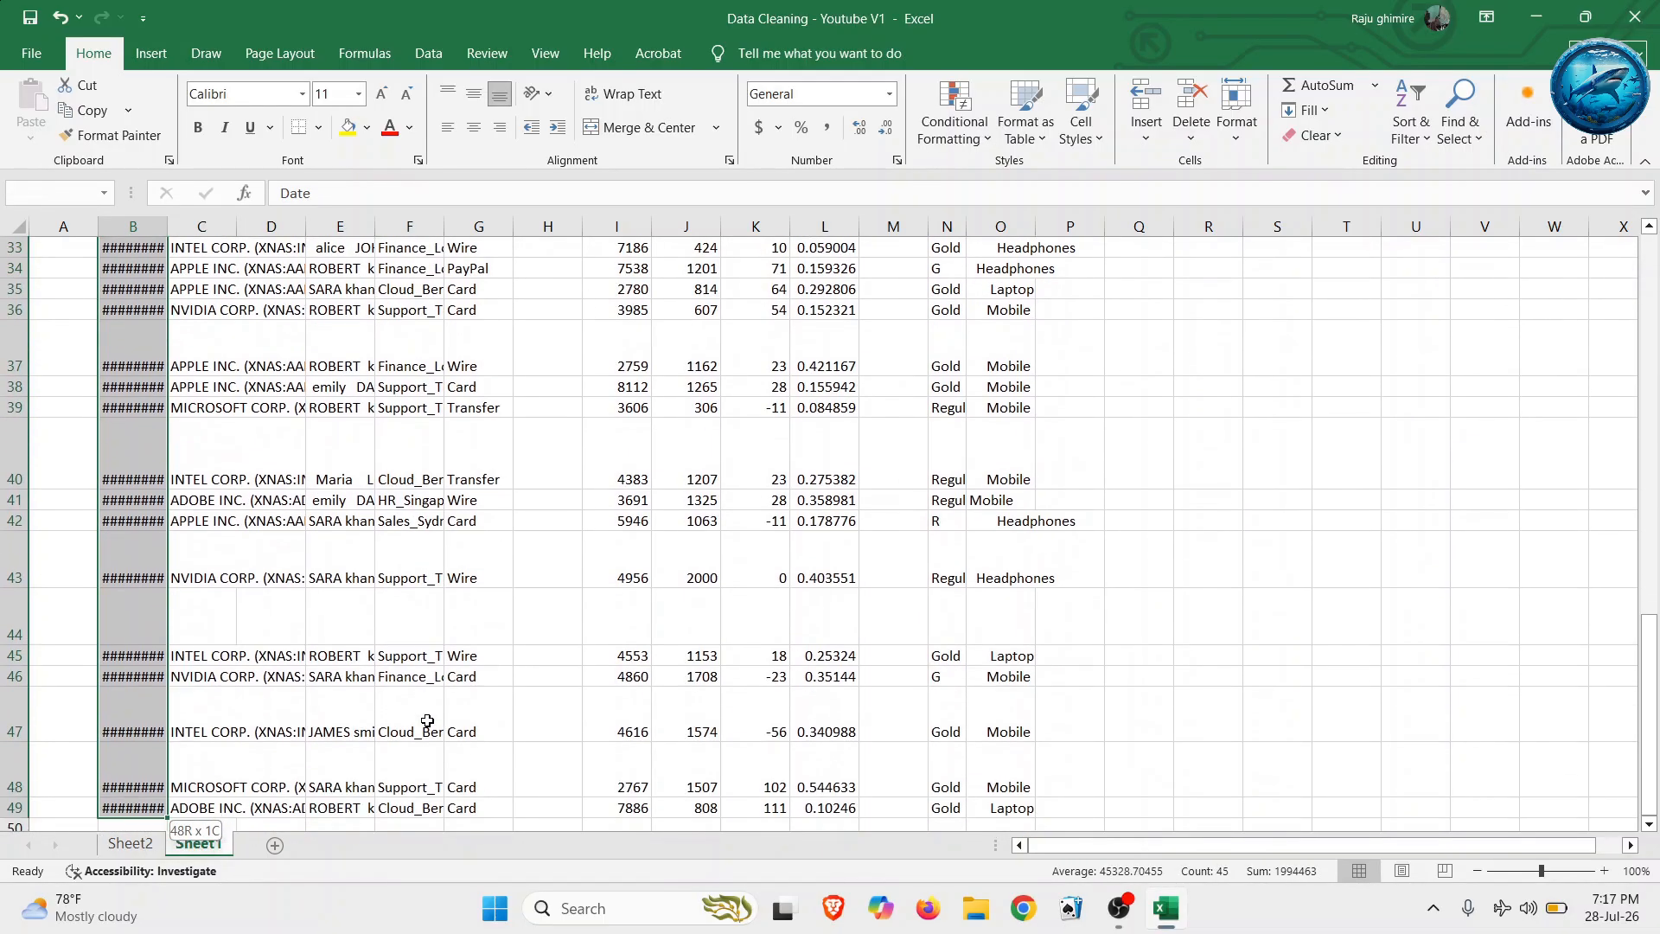
key(ctrl+shift+Down)
key(ctrl+shift+Up)
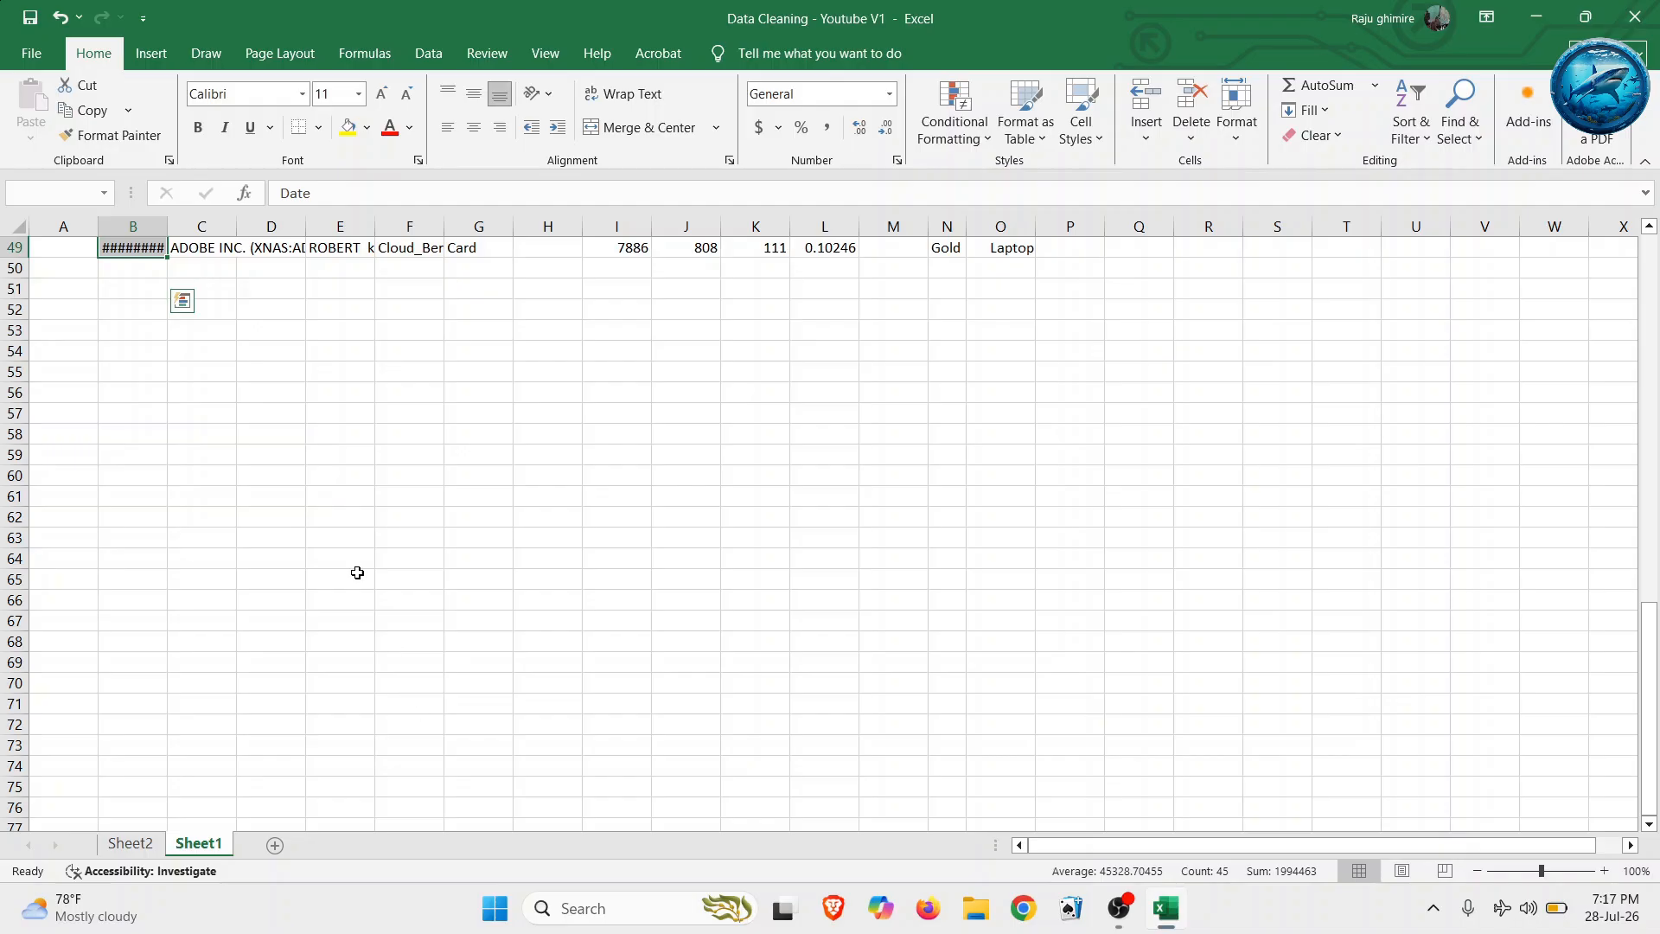
scroll(356, 574, up, 2)
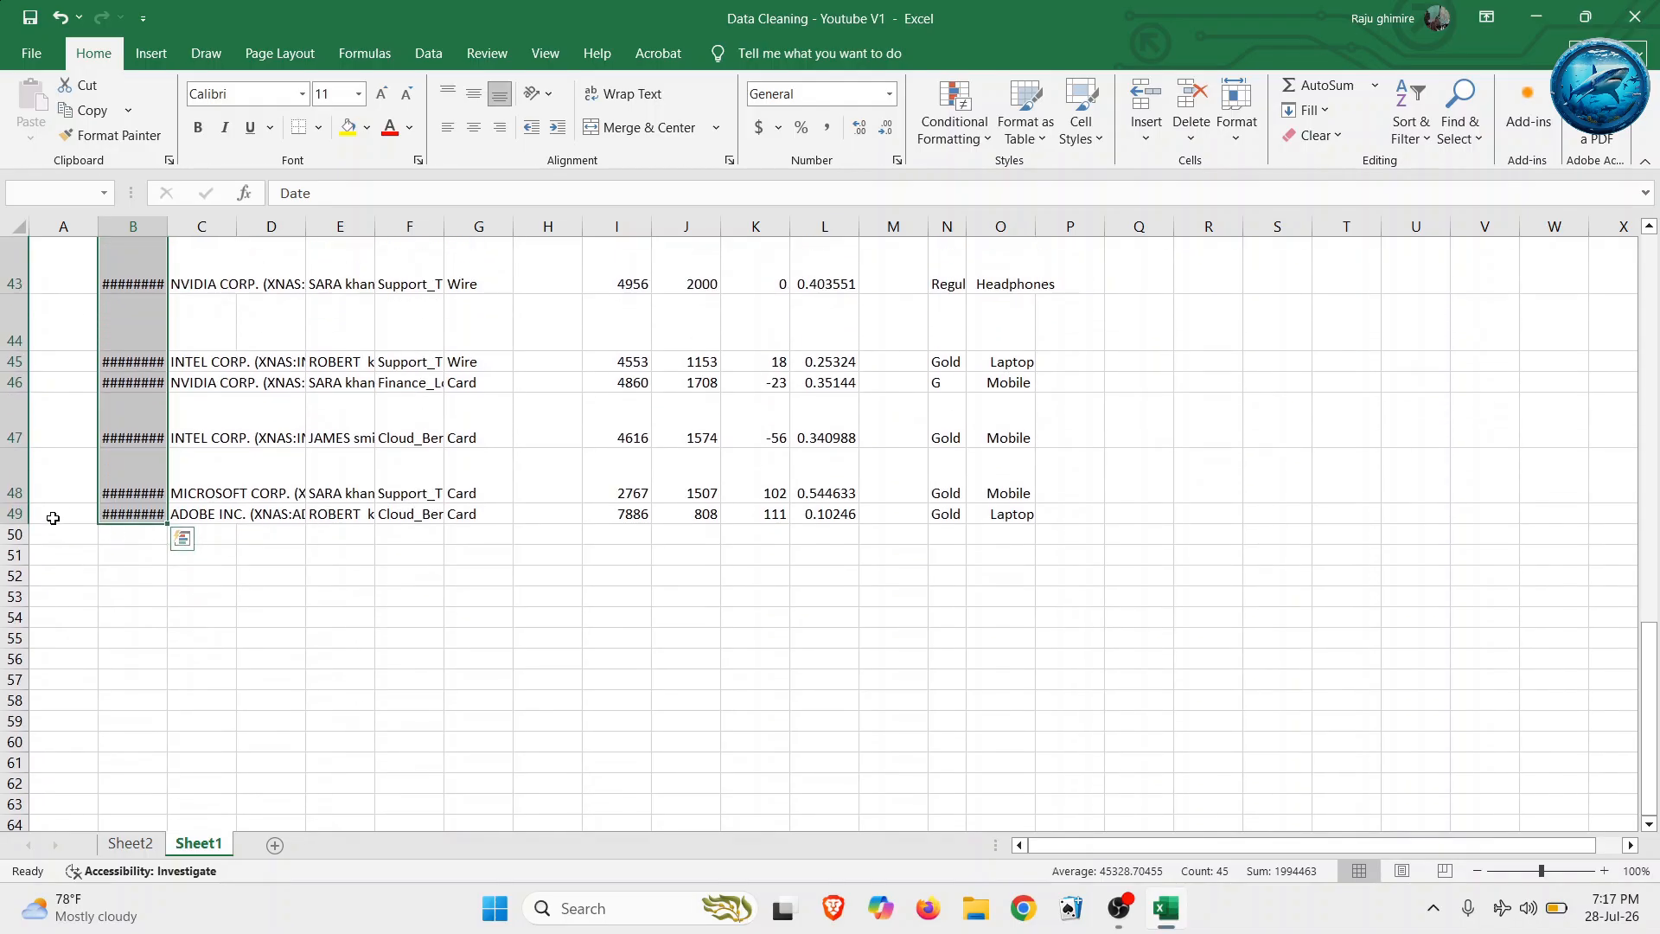
scroll(52, 518, up, 14)
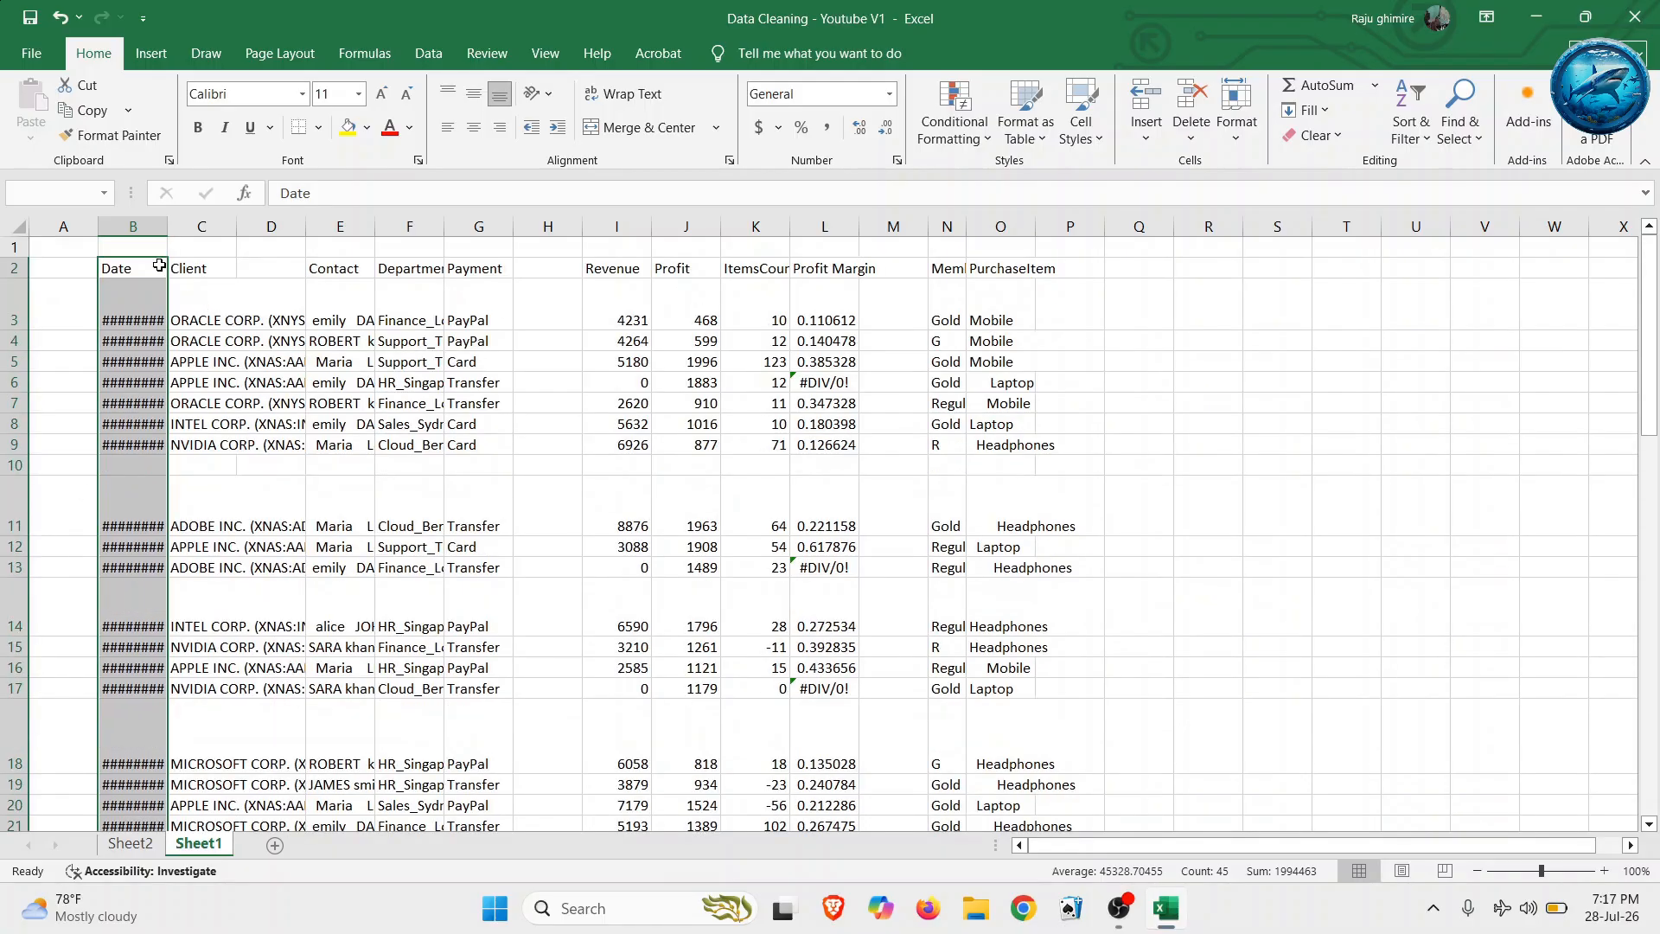
click(118, 269)
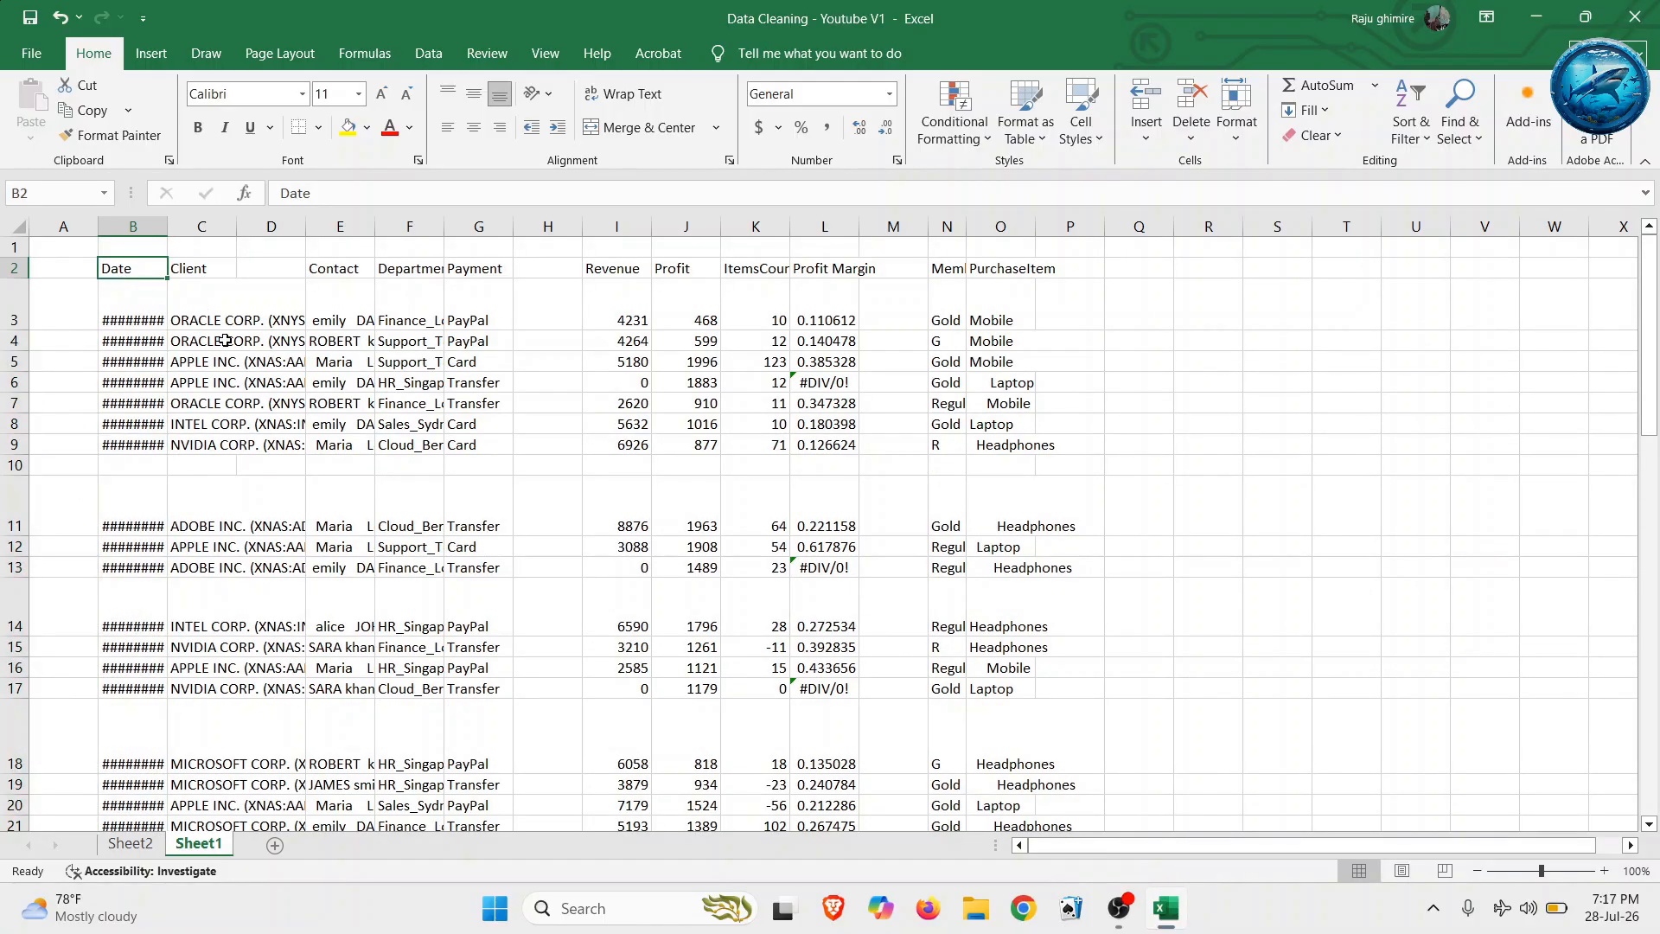
- View the data-cleansing topic list on Sheet2 and return to Sheet1
click(134, 846)
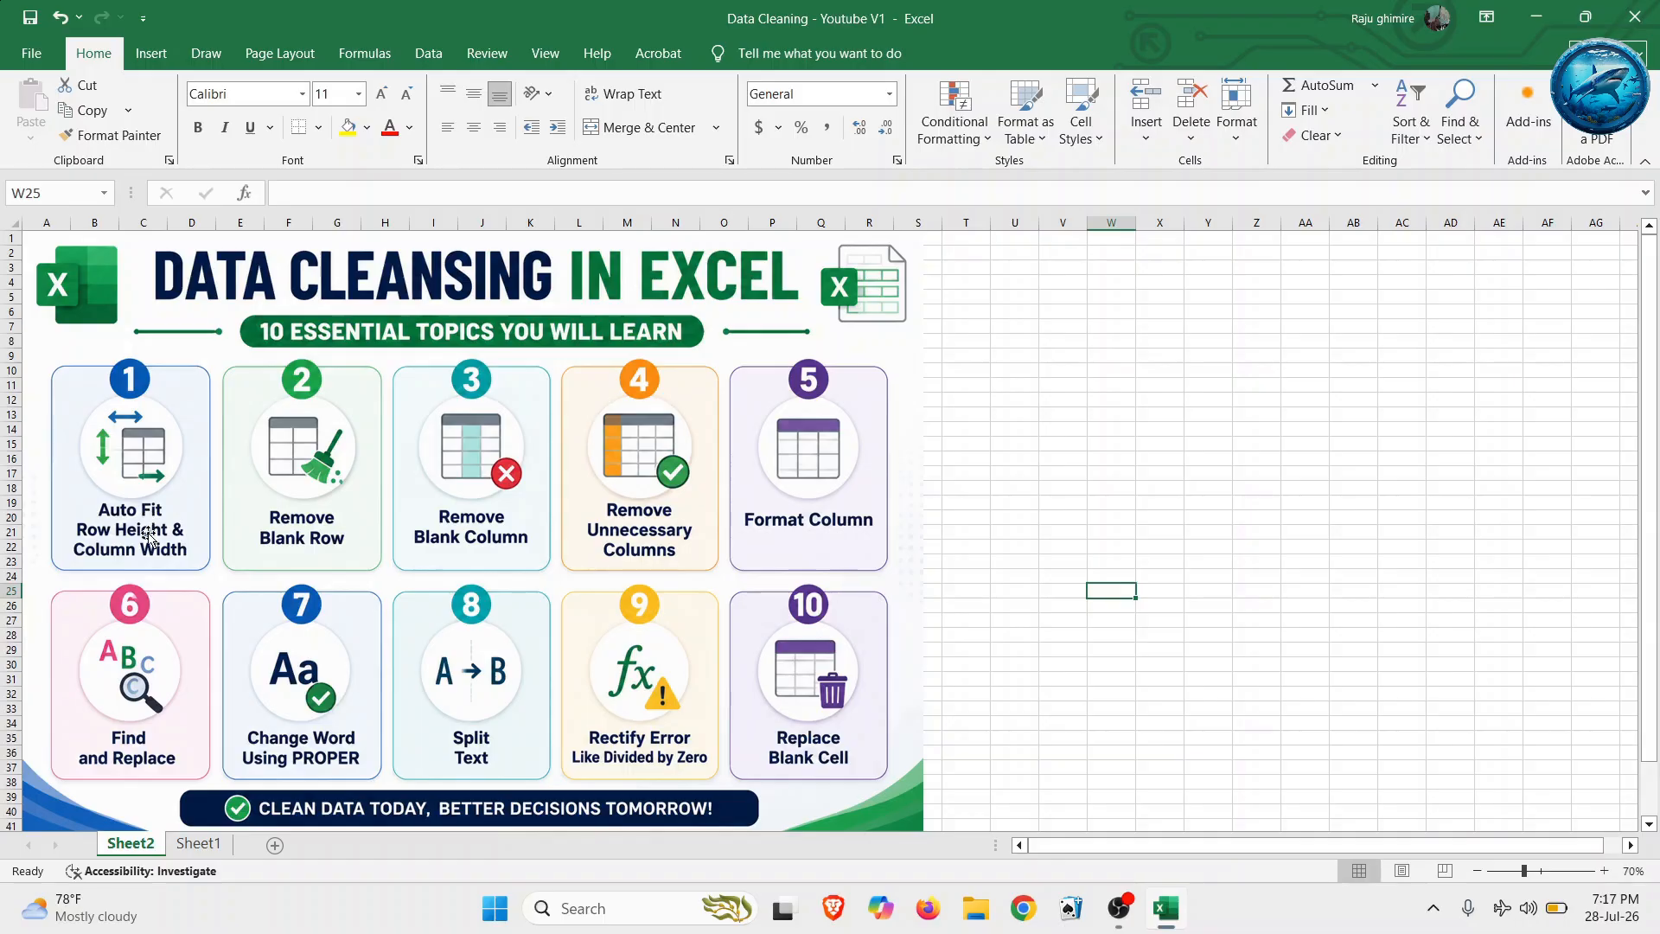
click(187, 850)
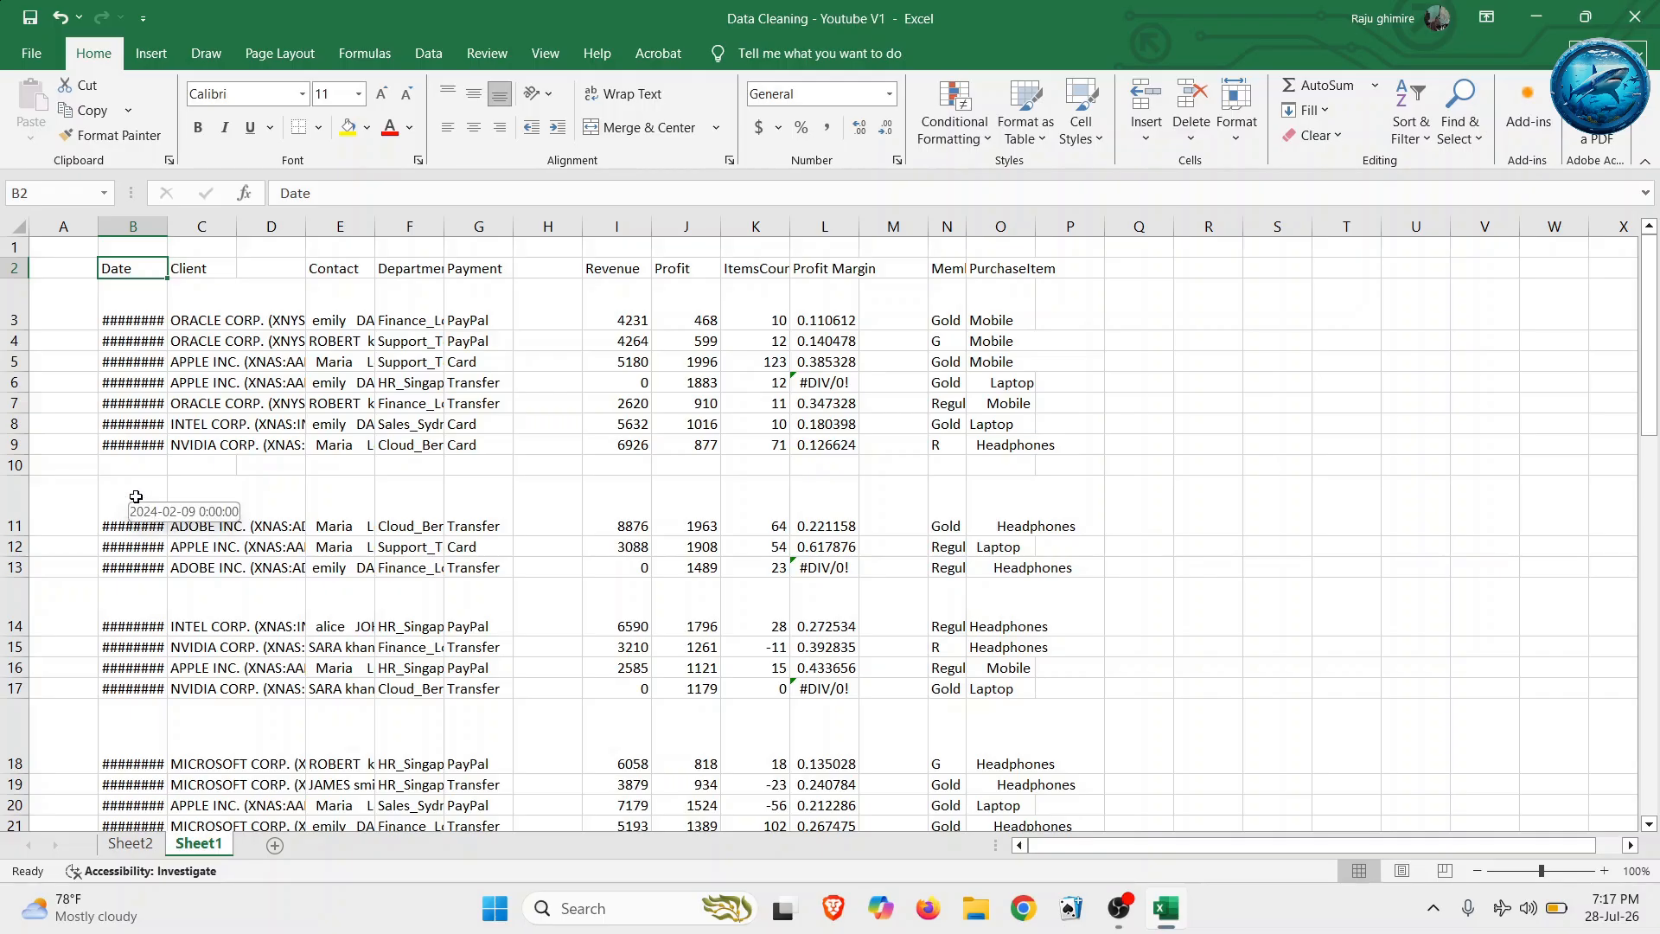
- Select all cells of Sheet1 and apply AutoFit Row Height
click(295, 484)
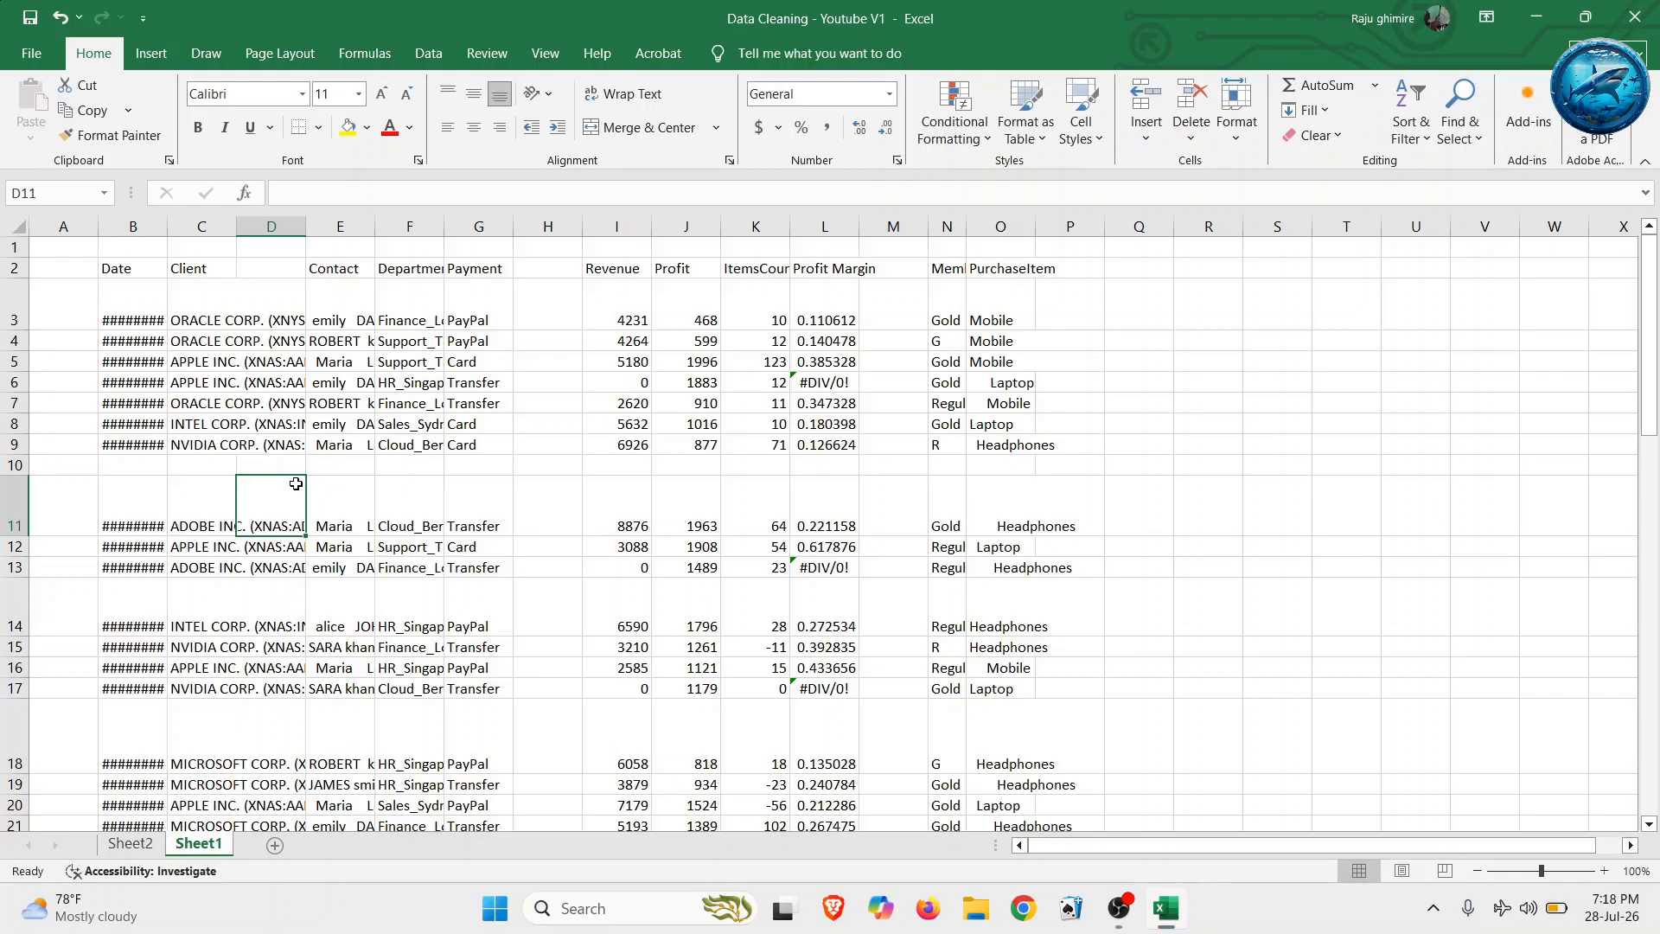
key(ctrl+a)
scroll(295, 483, down, 3)
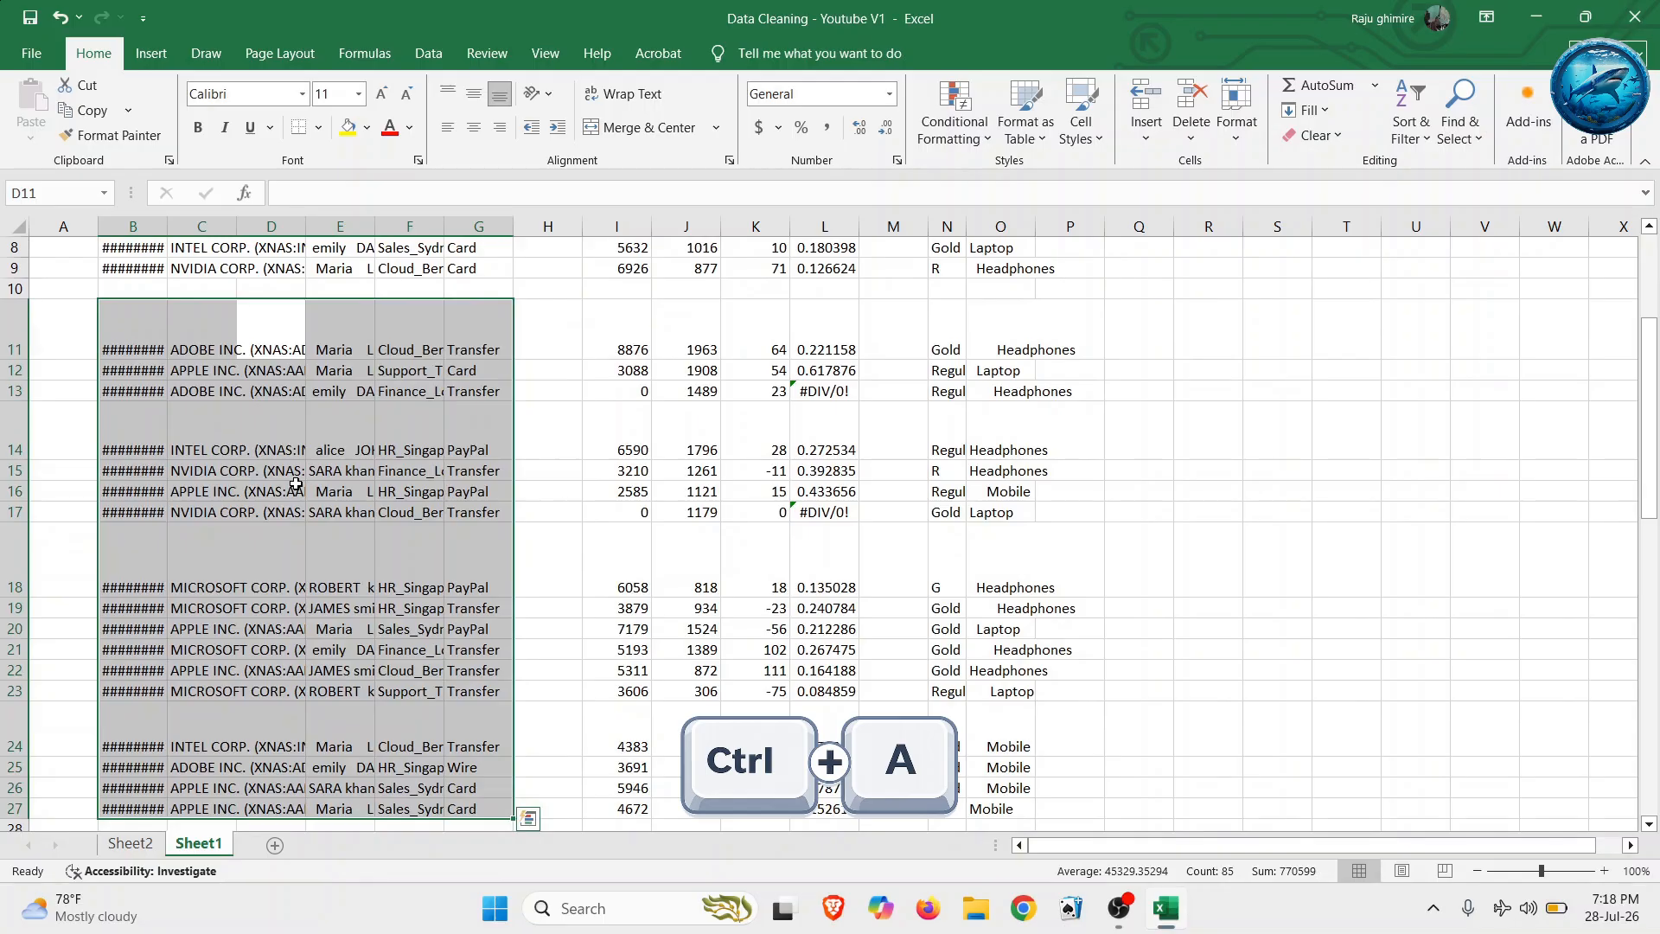
key(ctrl+a)
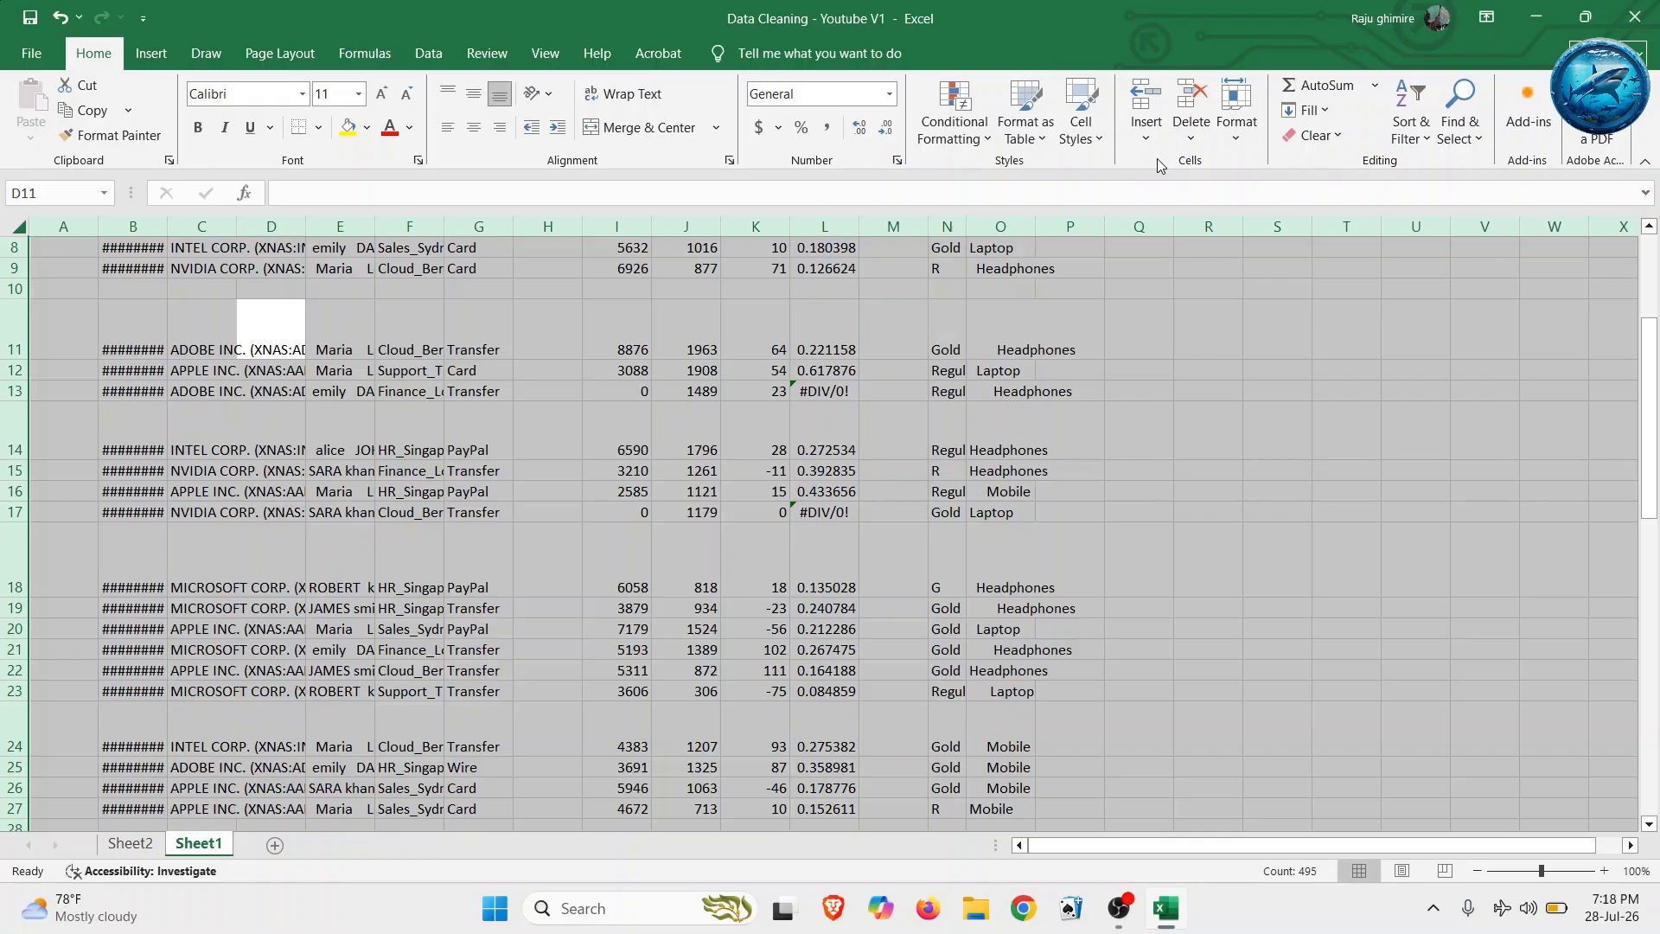
click(1236, 138)
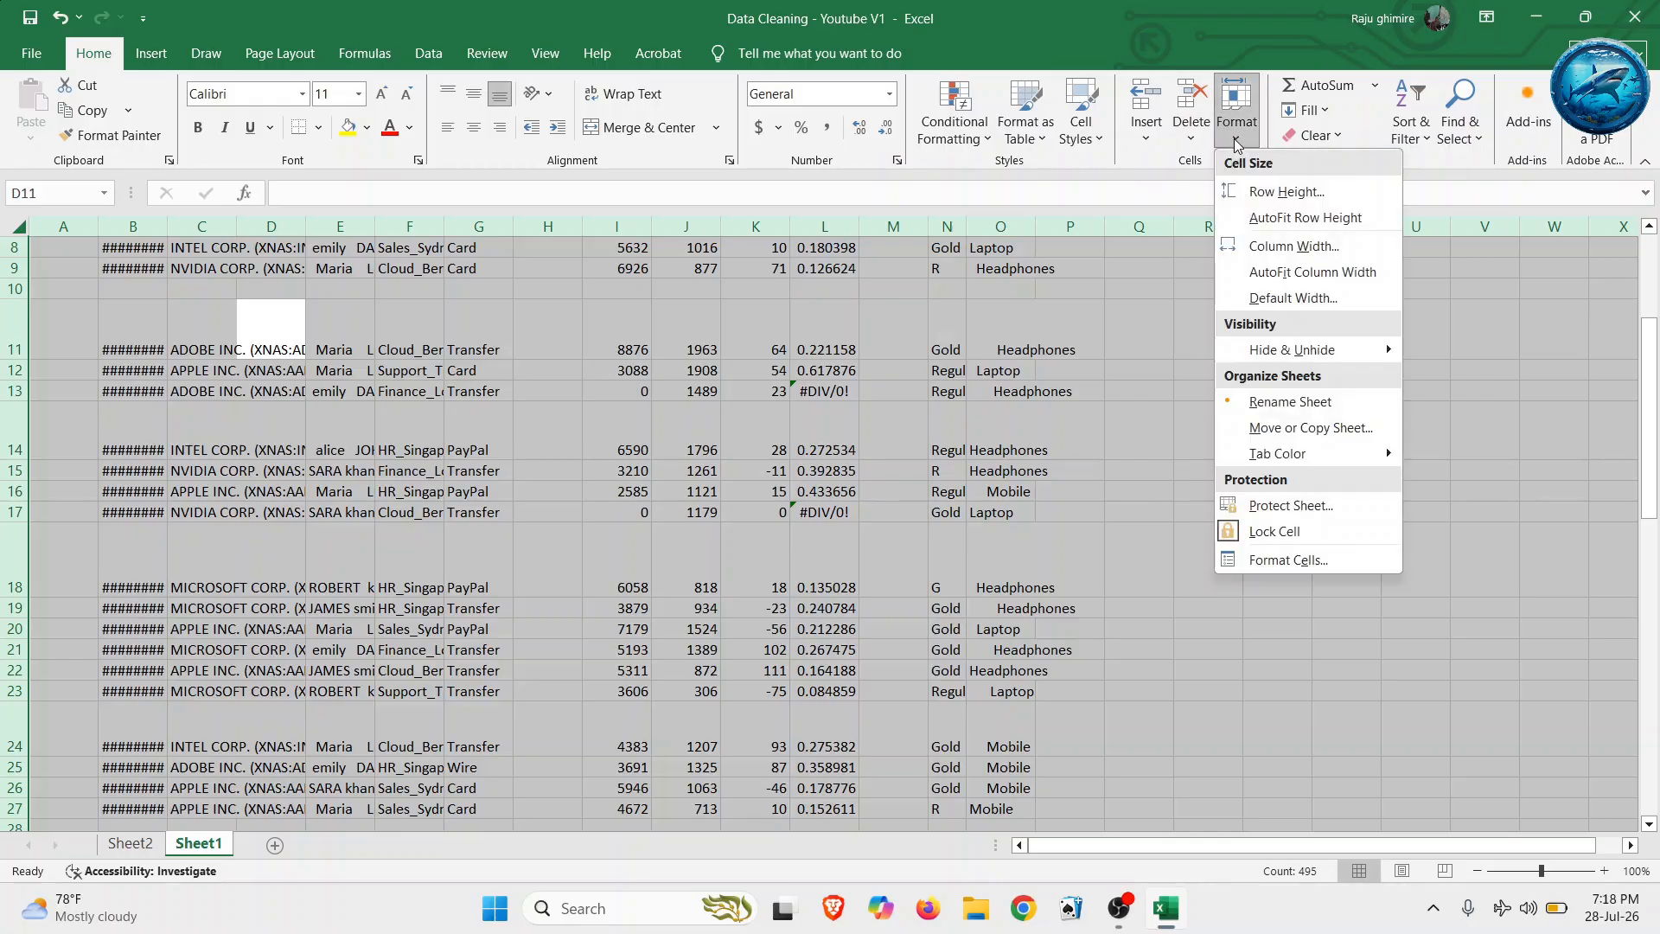
click(1281, 220)
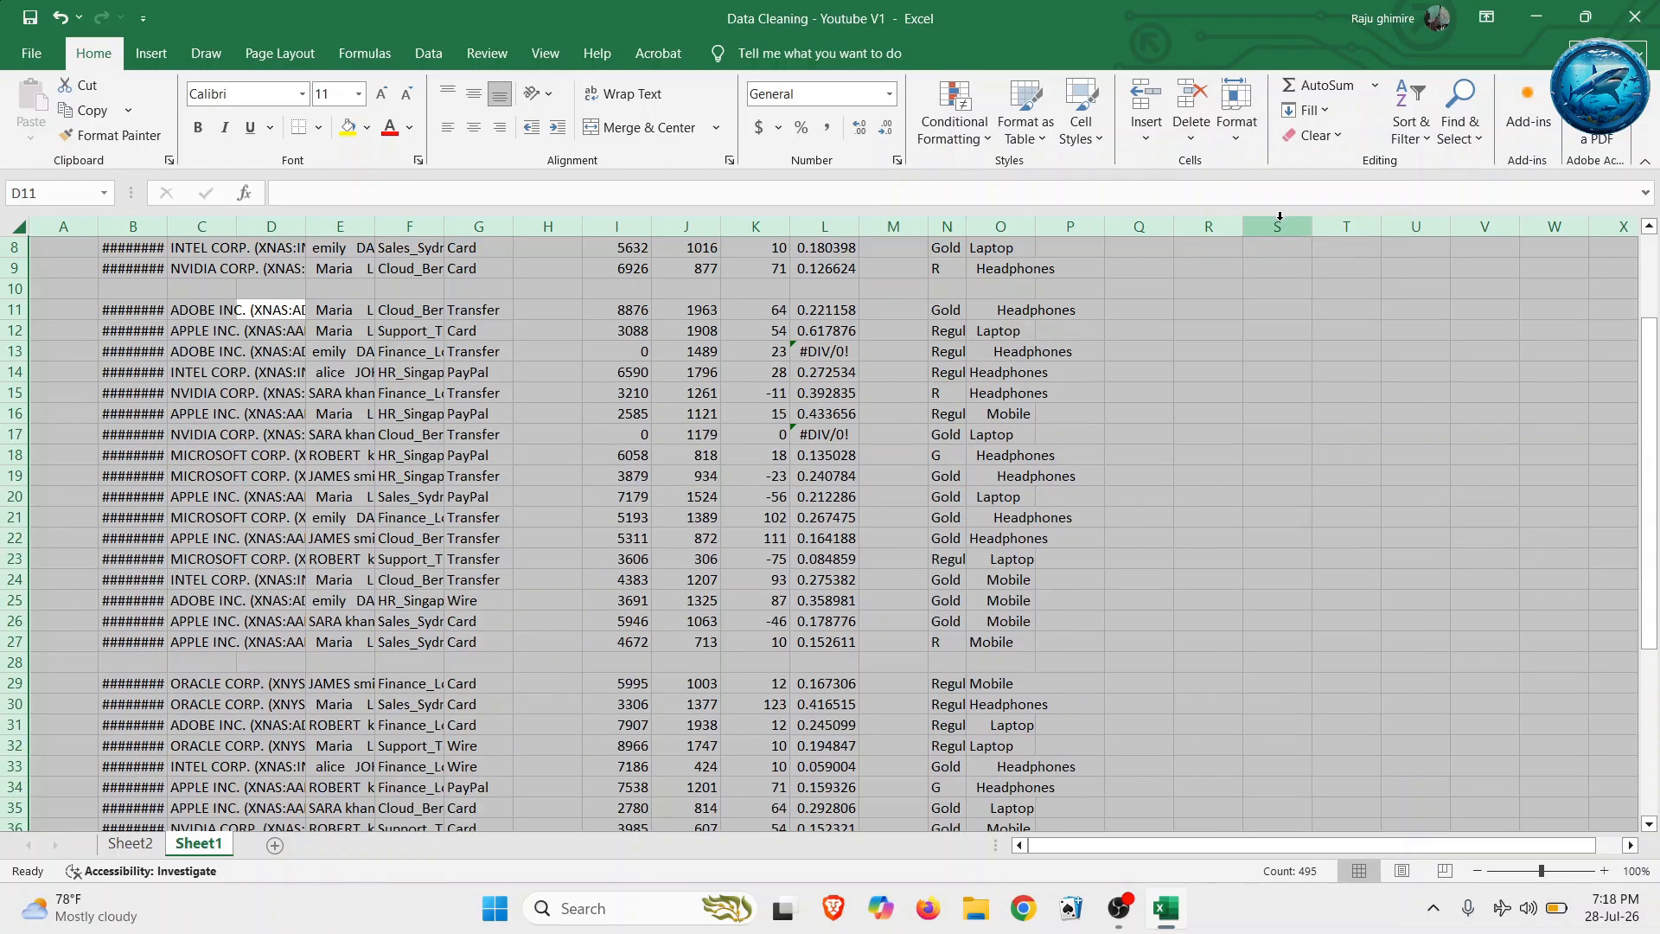
- Apply AutoFit Column Width to the whole sheet and clear the full-sheet selection
click(1236, 130)
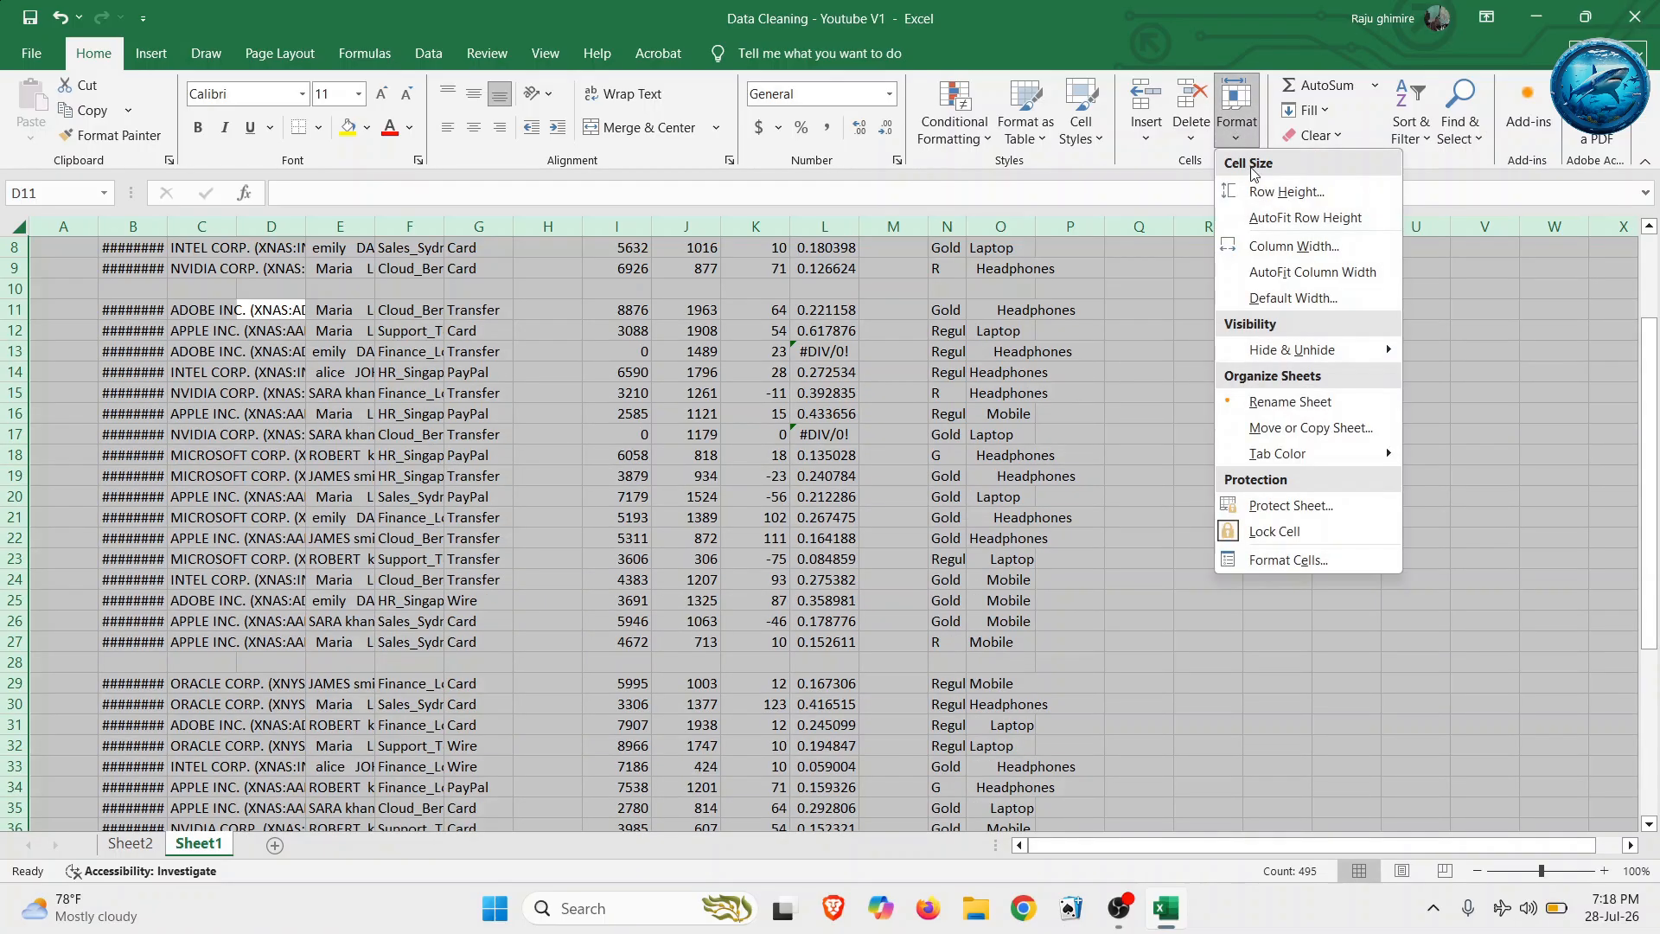
click(1262, 273)
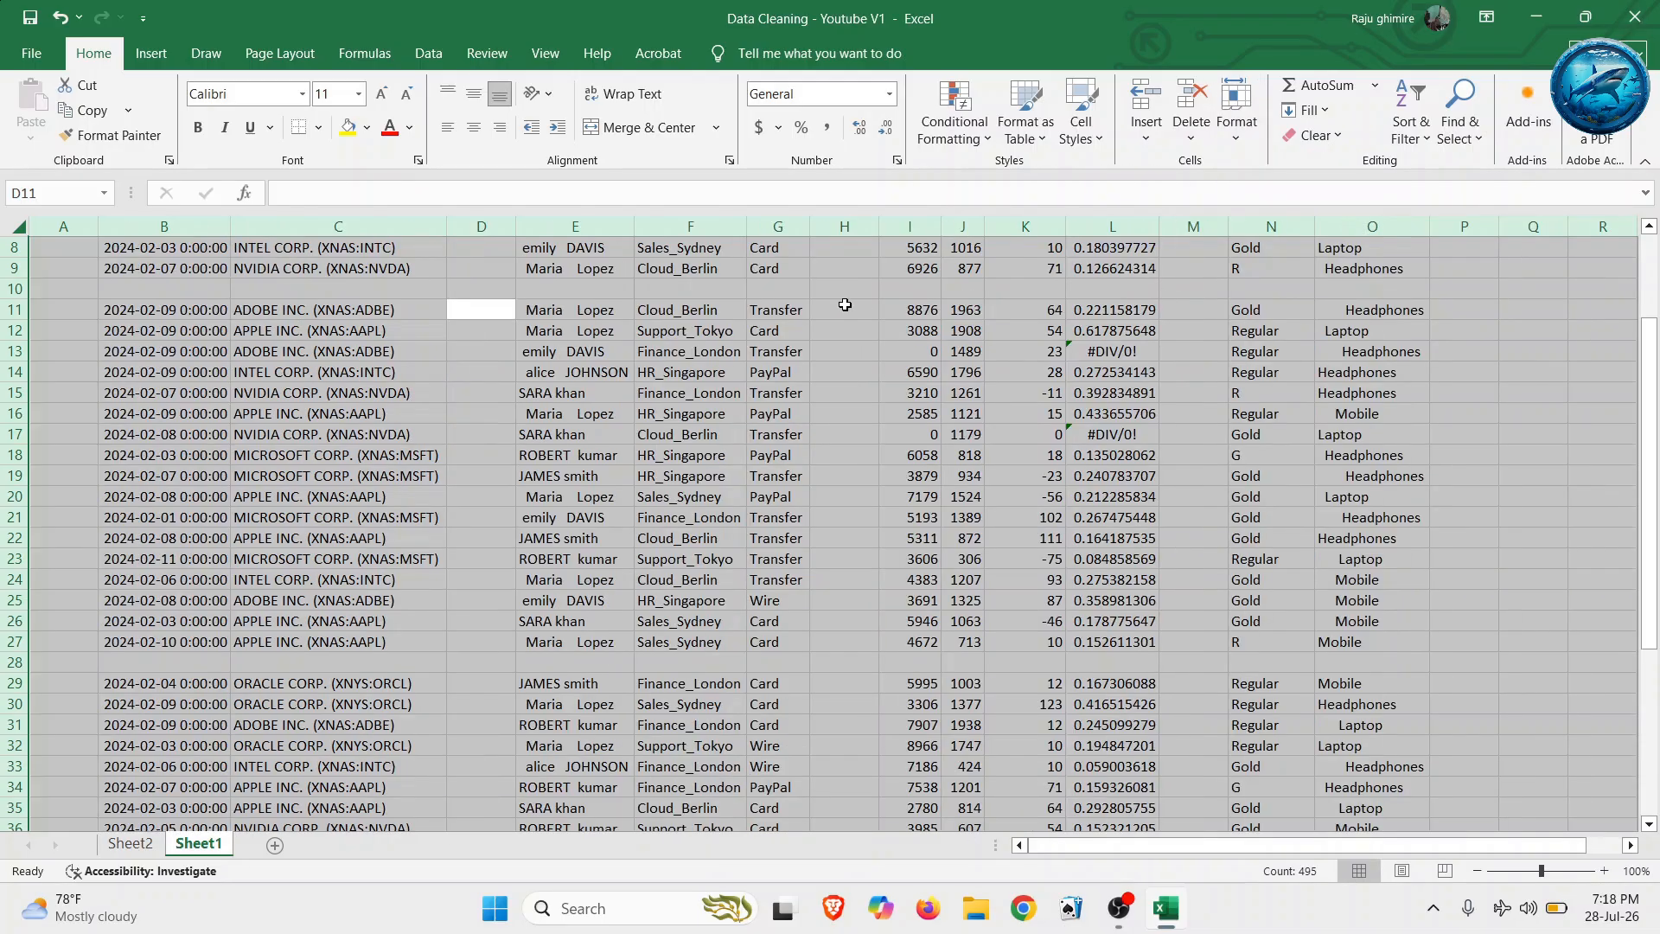
scroll(845, 305, up, 3)
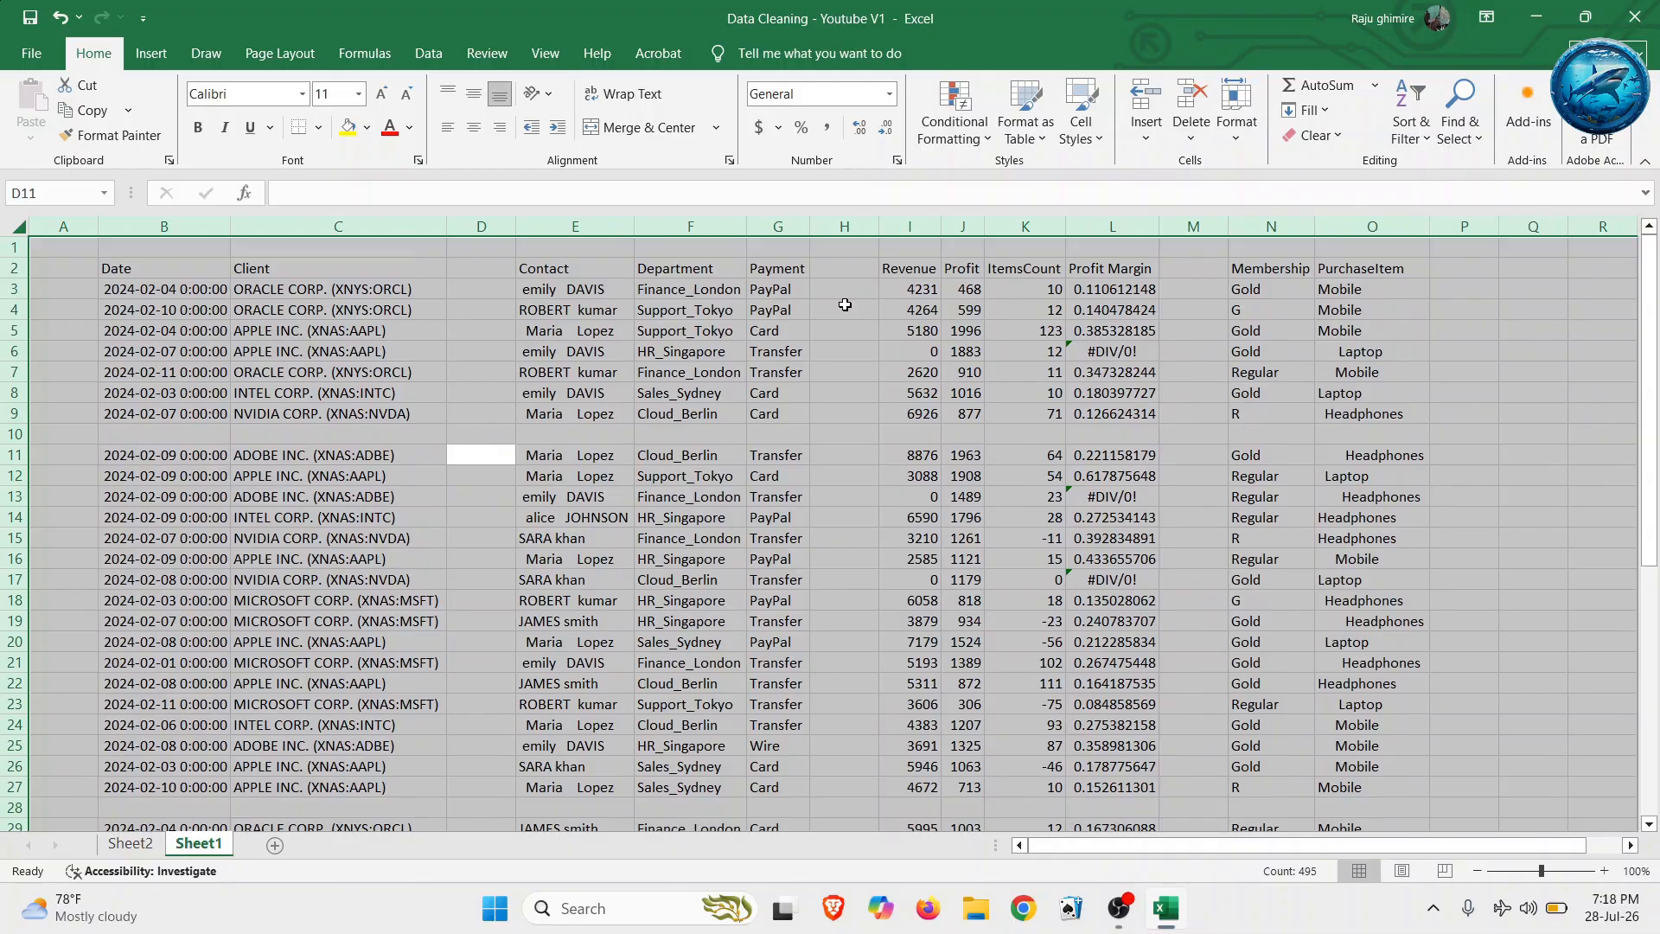
click(629, 329)
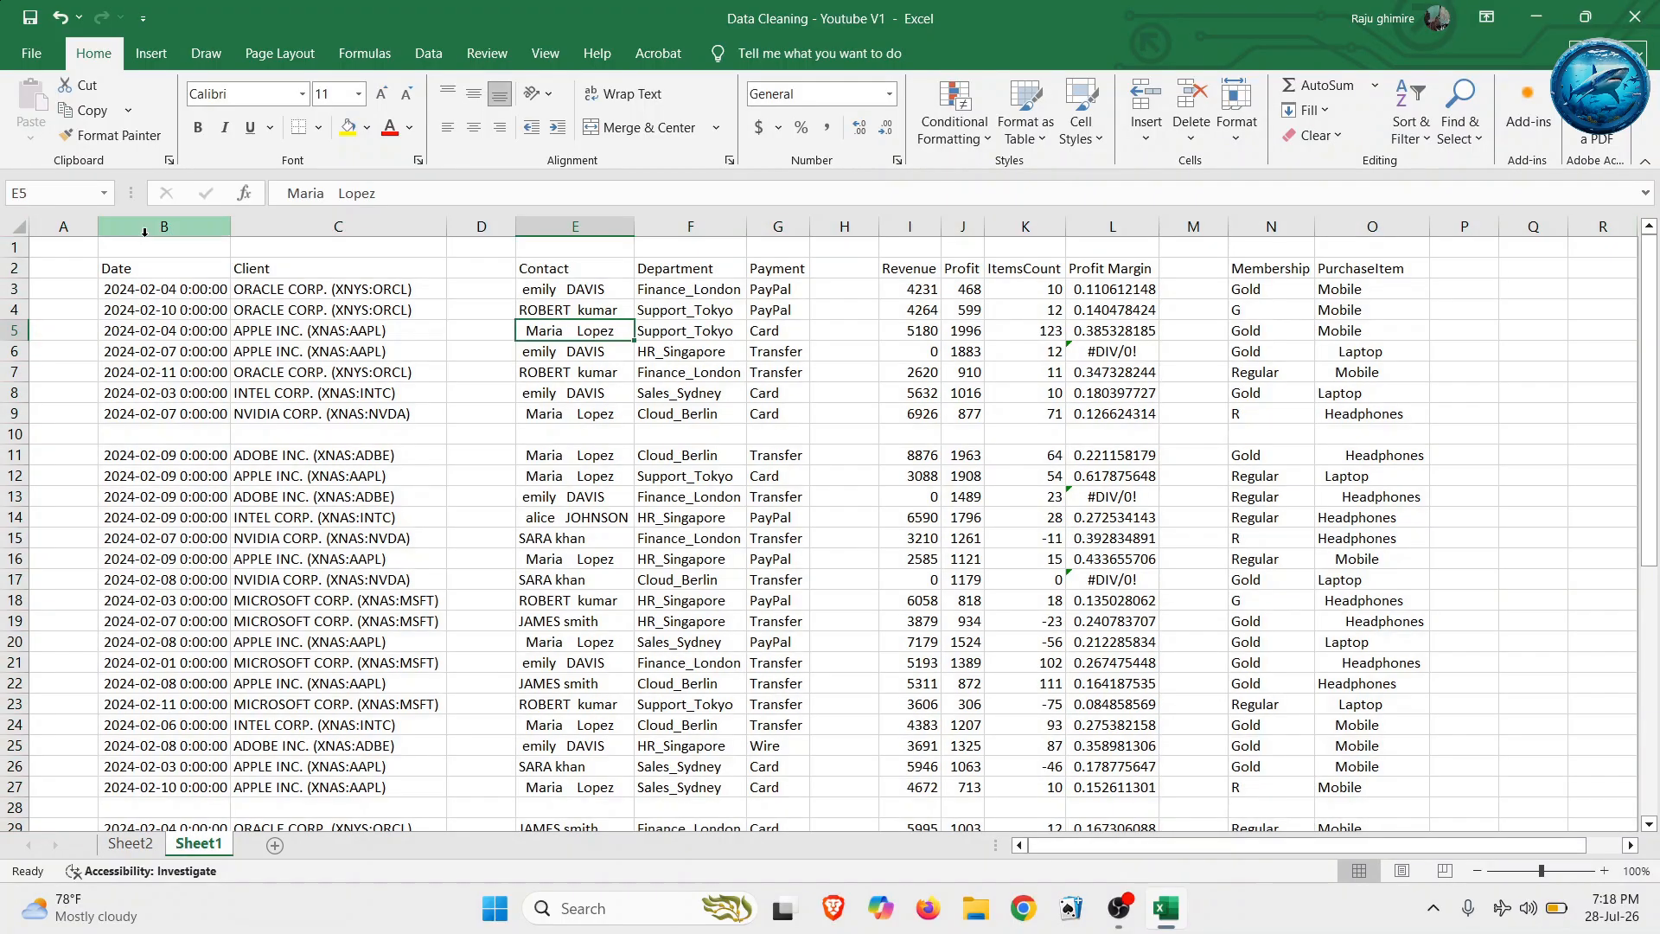
- Delete the blank row 1 above the headers
click(18, 248)
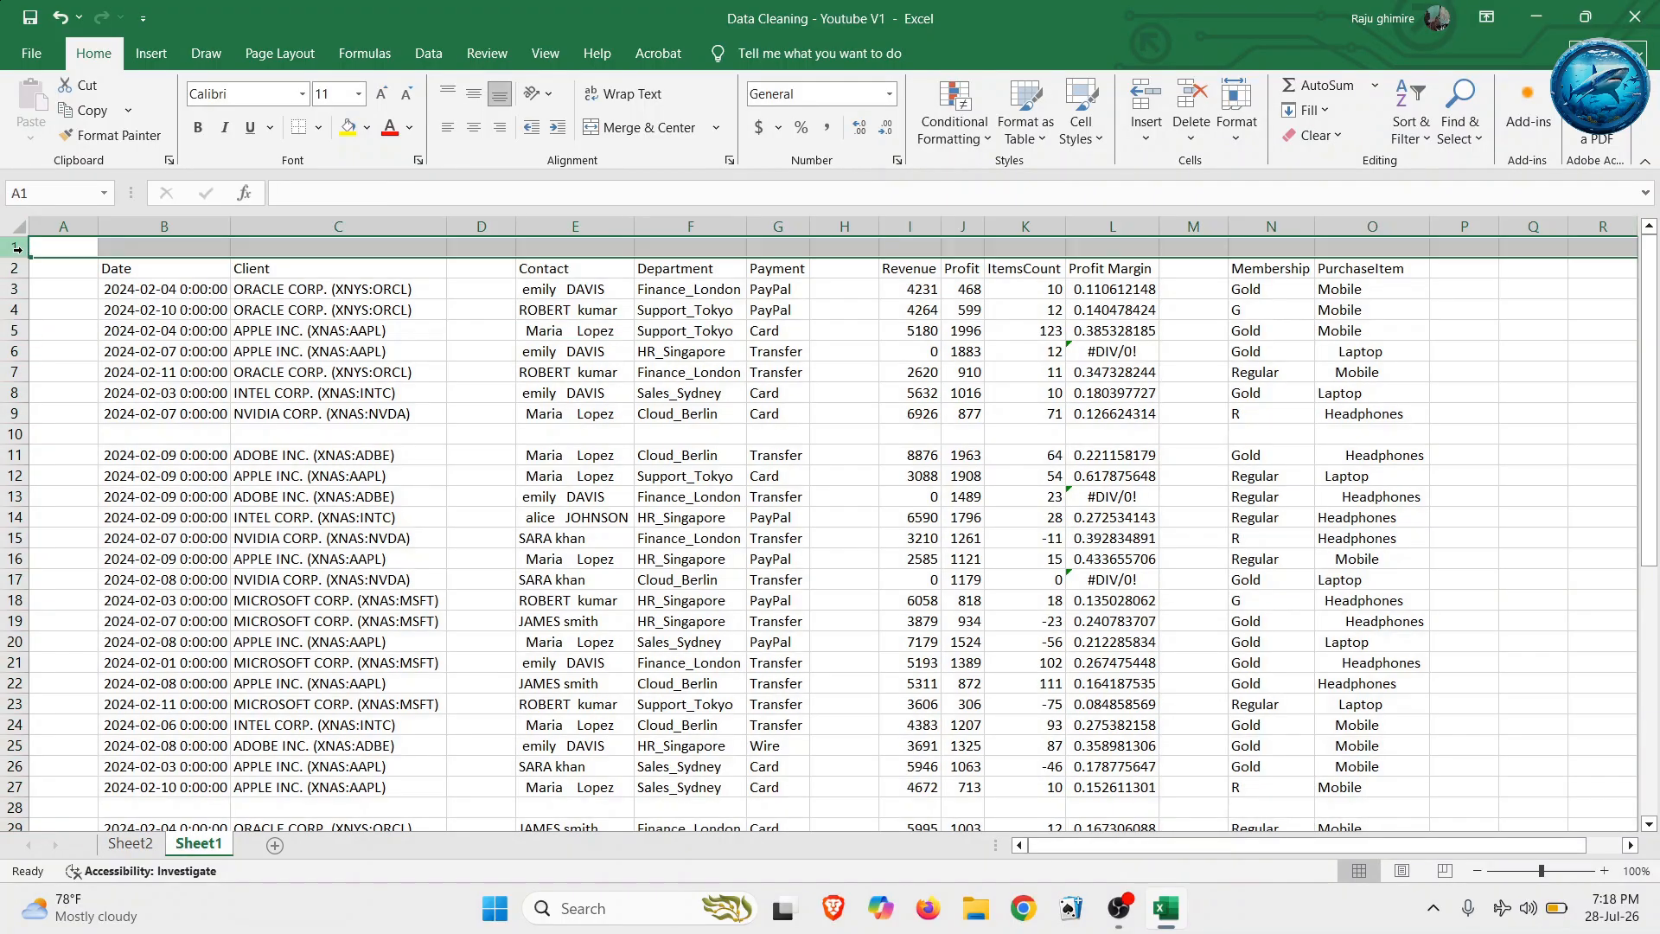
right_click(17, 248)
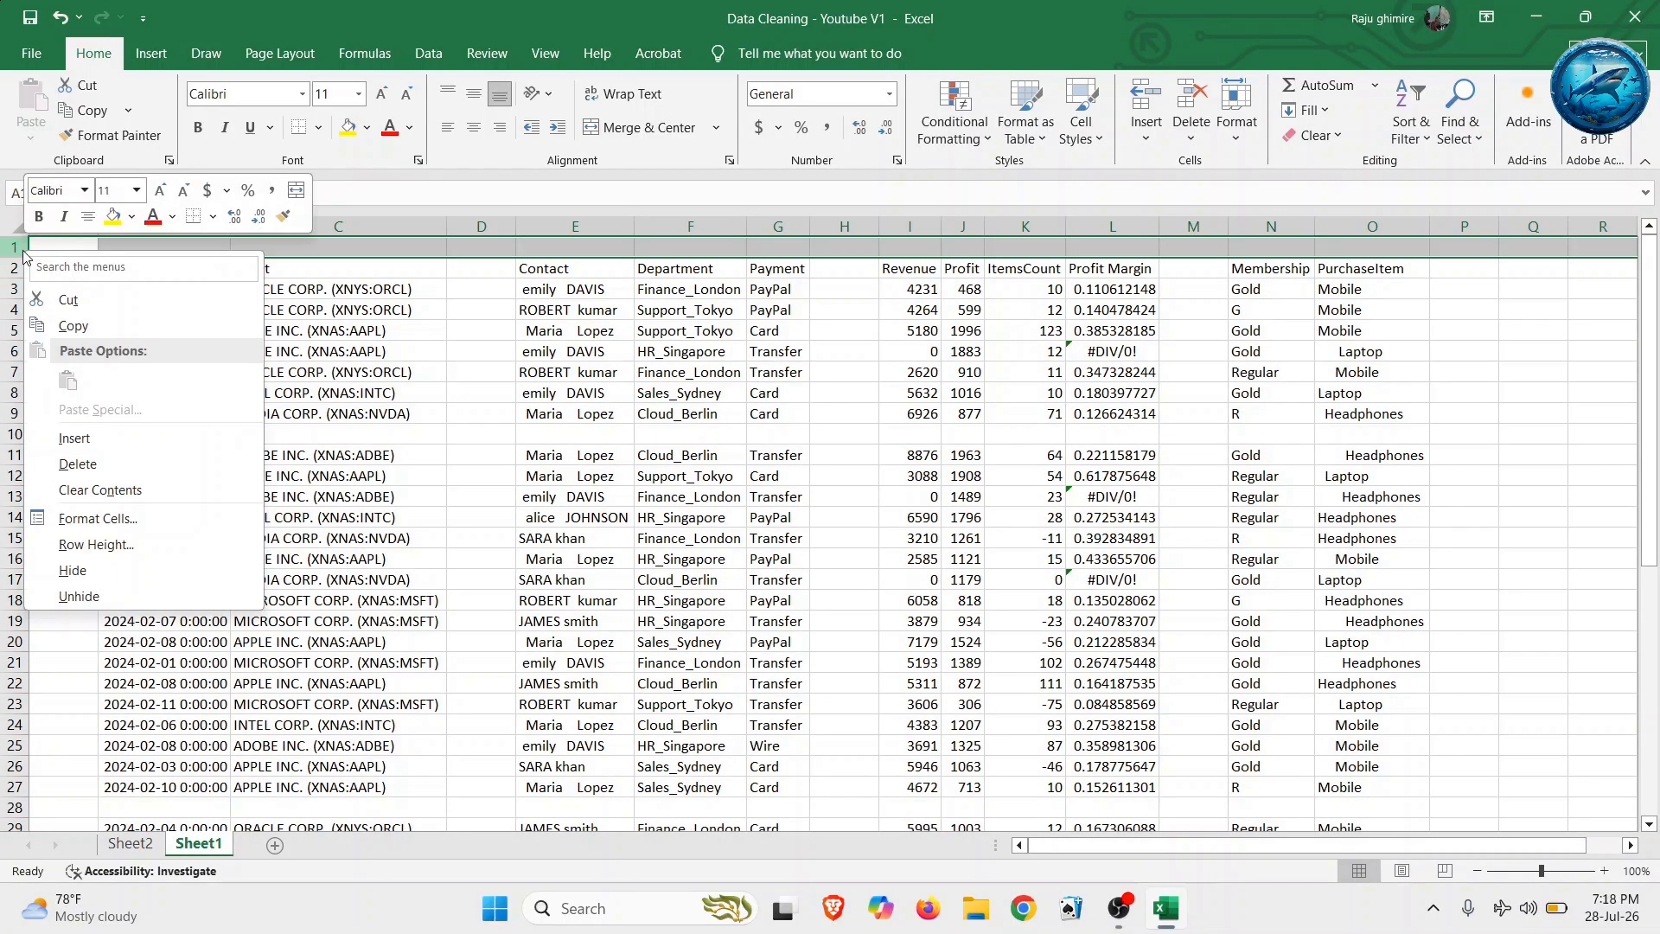
click(77, 465)
- Delete the empty column A before the Date column
click(67, 228)
right_click(69, 229)
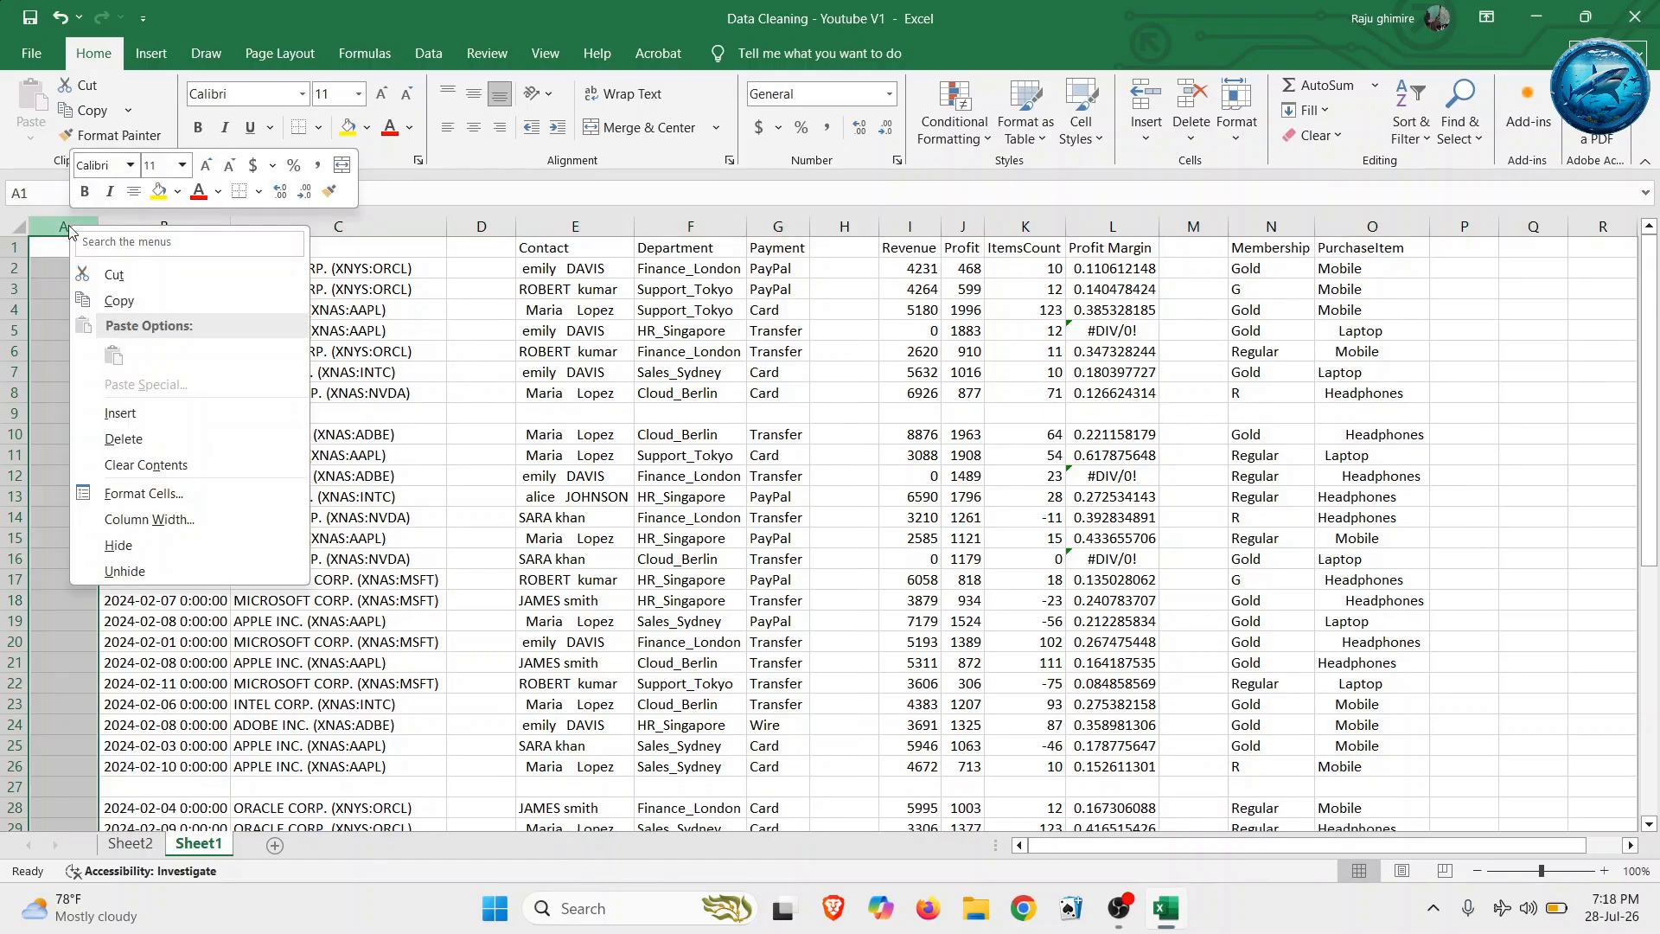
click(119, 439)
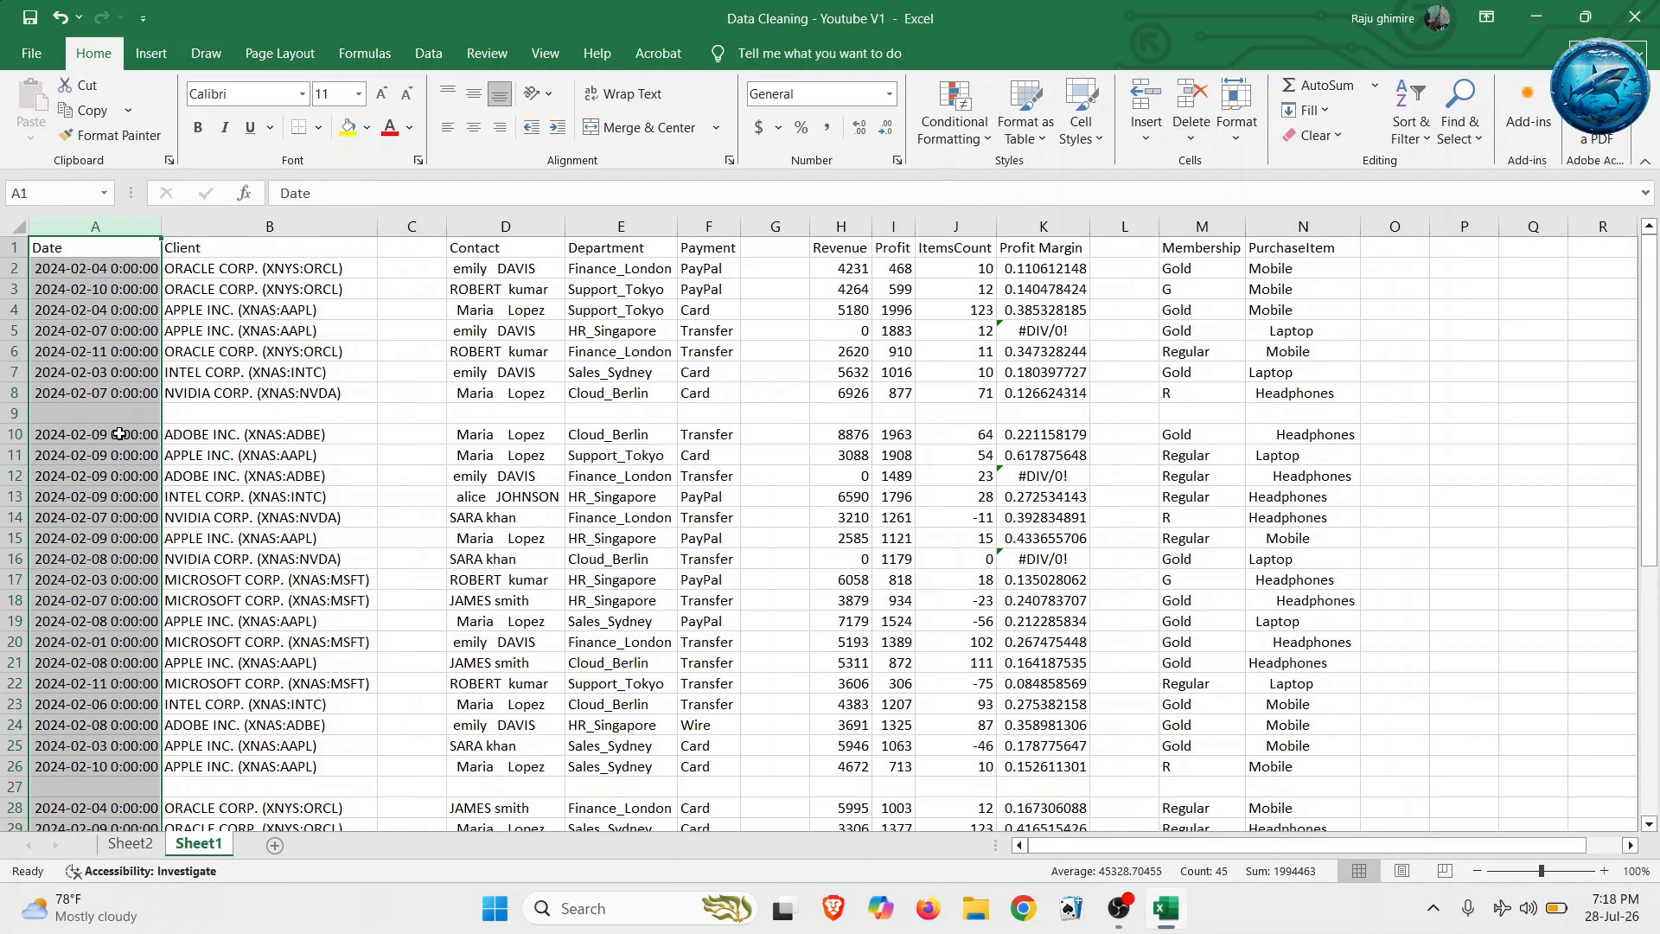
- Check the topic list on Sheet2 and examine Sheet1's Client column for blank rows down to row 27
click(126, 846)
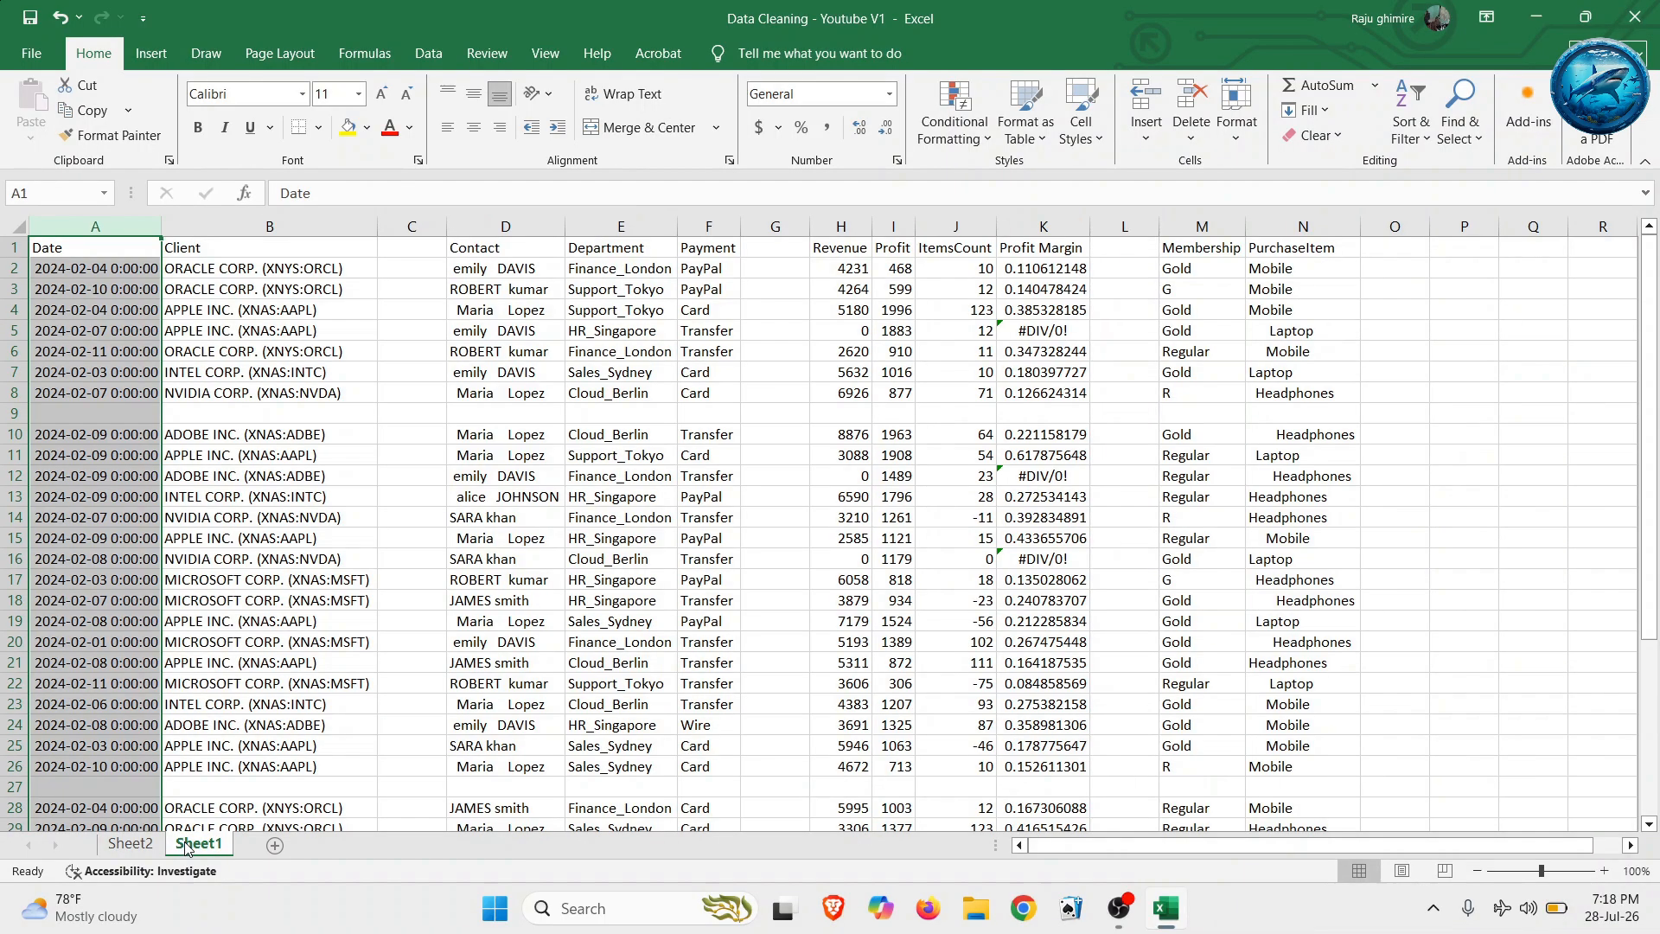
click(198, 843)
click(235, 346)
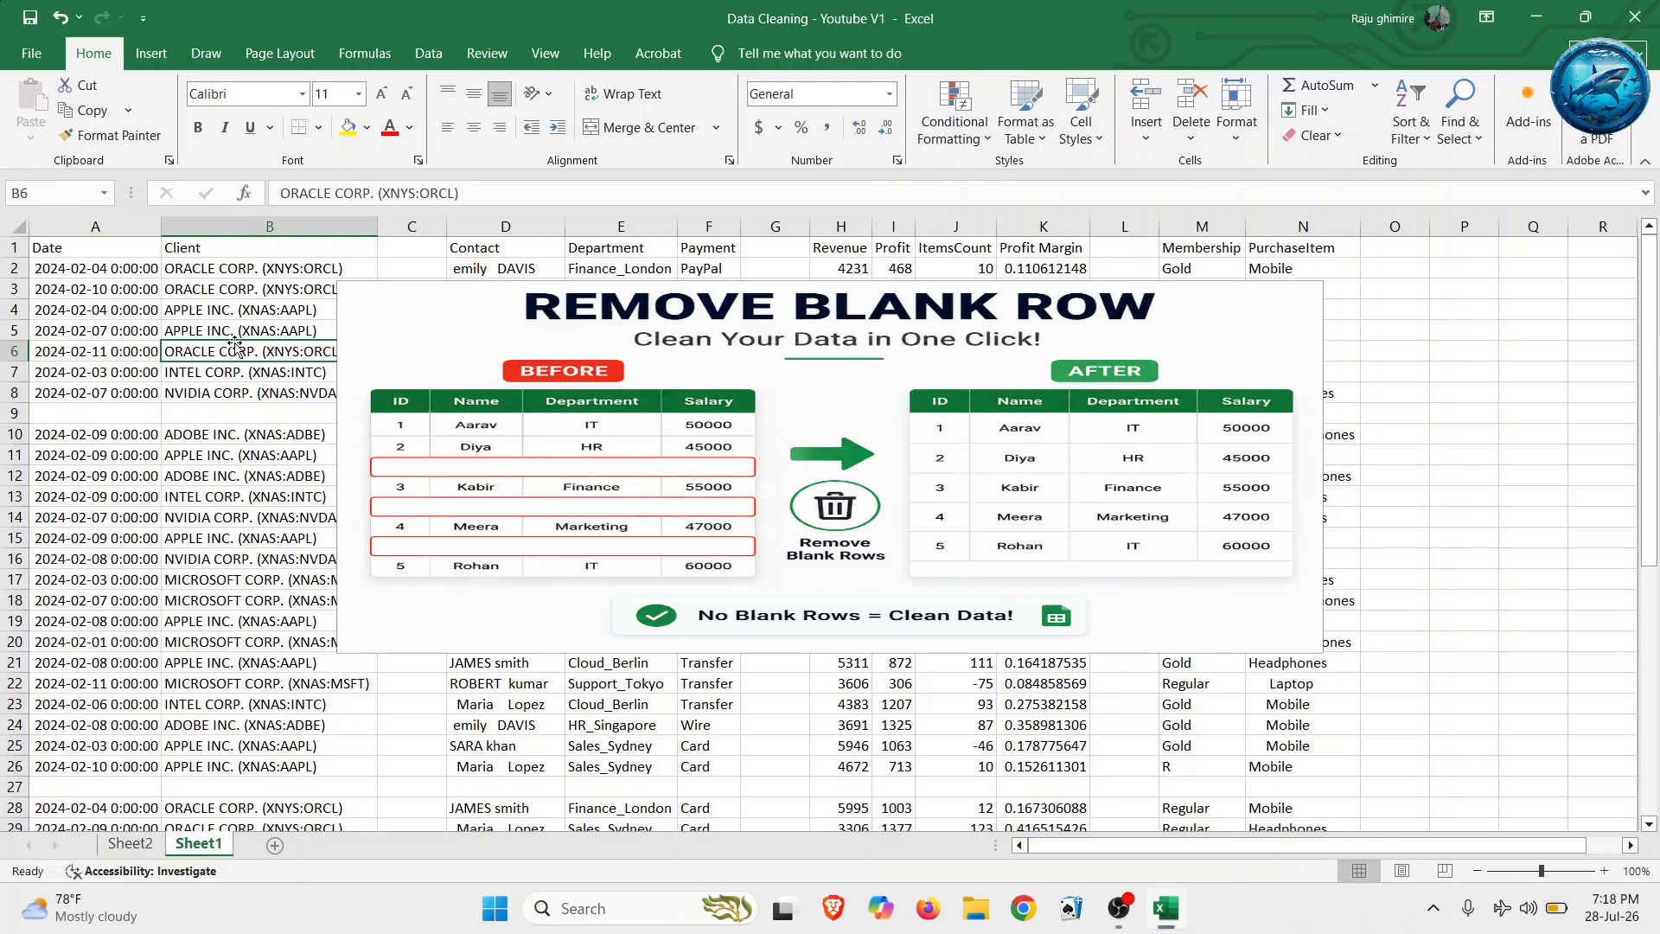
key(Down)
key(Down)
key(Down)
key(Down)
key(Down)
key(Down)
key(Down)
key(Down)
key(Down)
key(Down)
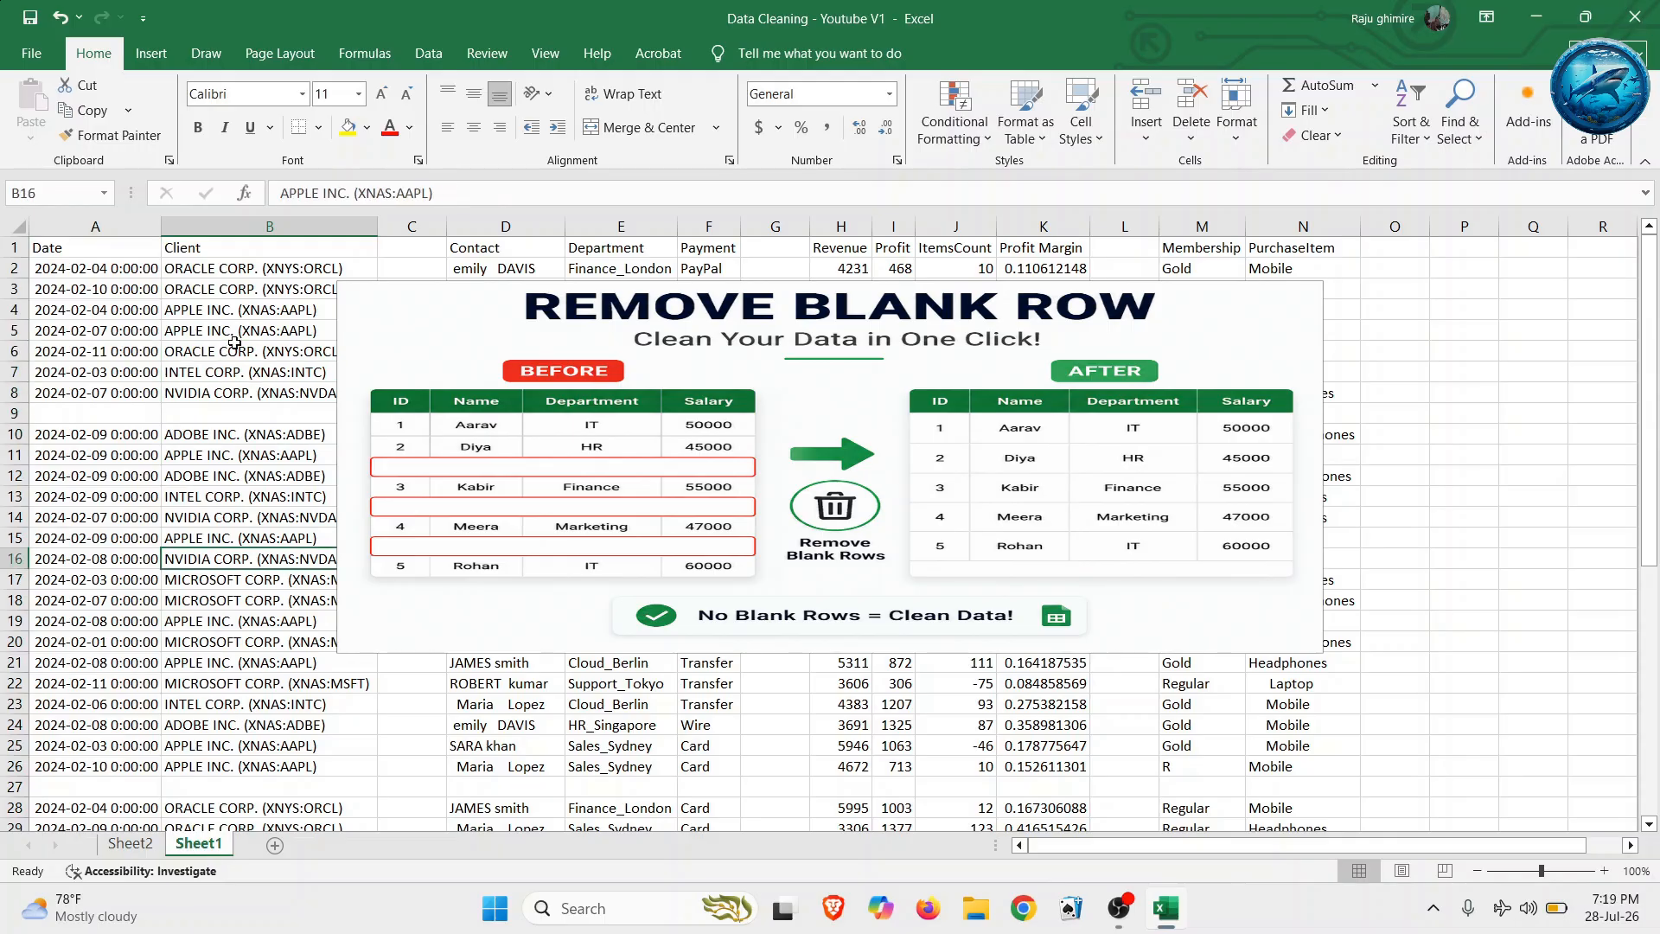
key(Down)
key(Down)
key(Down)
key(Down)
key(Down)
key(Down)
key(Down)
key(Down)
key(Down)
key(Down)
key(Down)
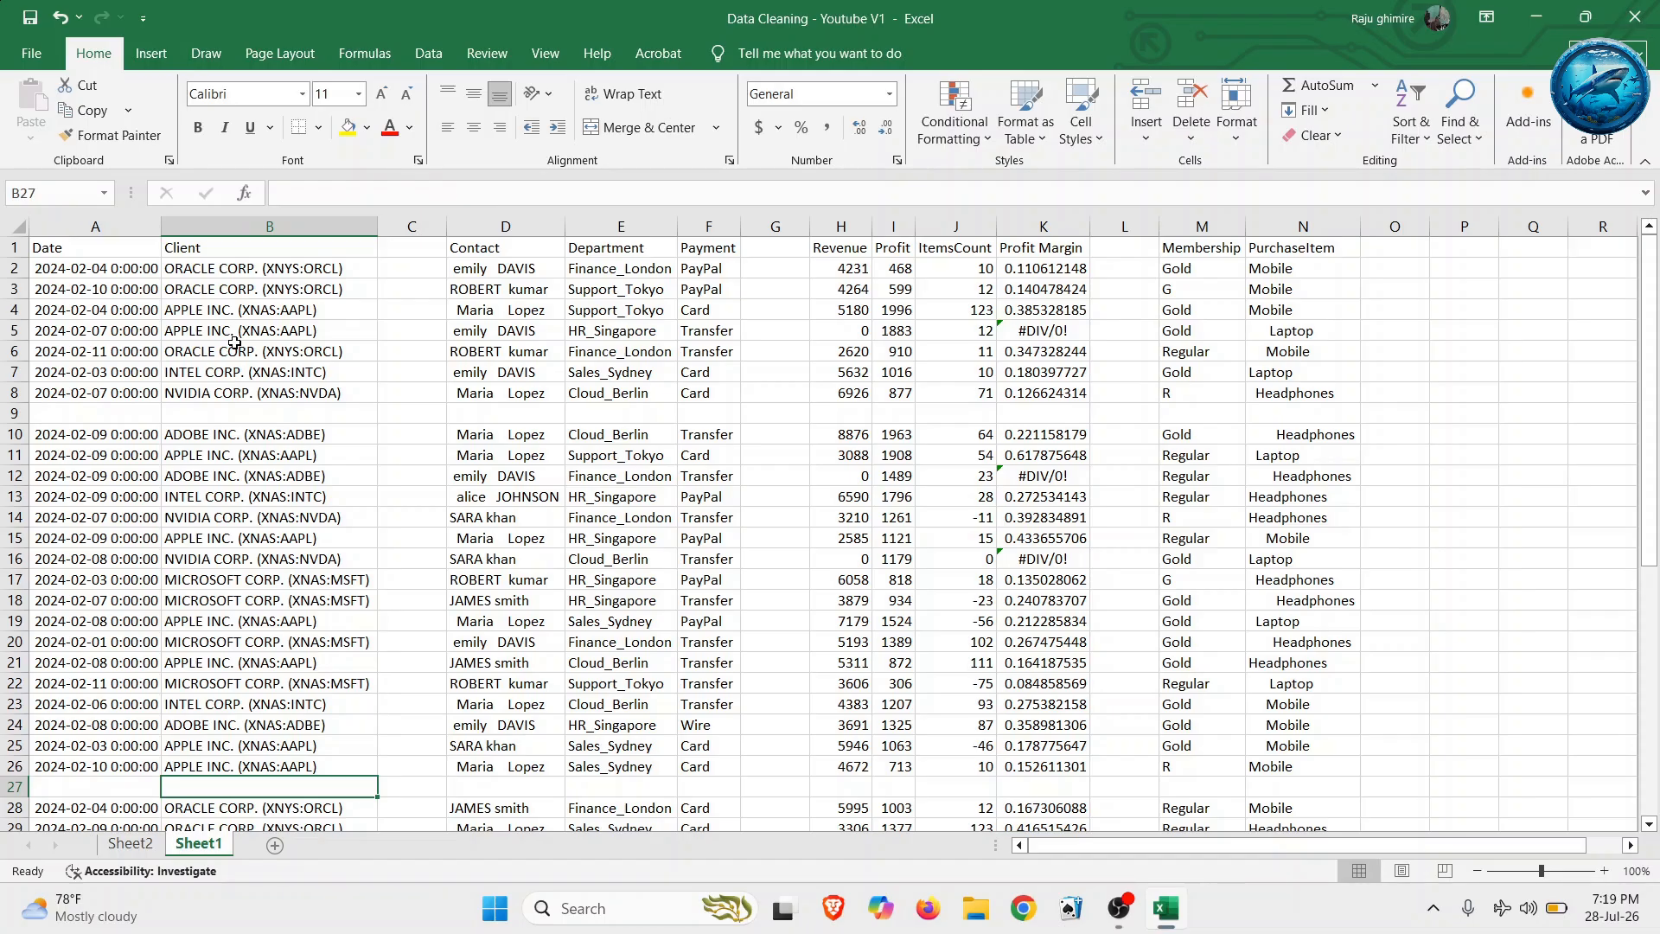
right_click(11, 414)
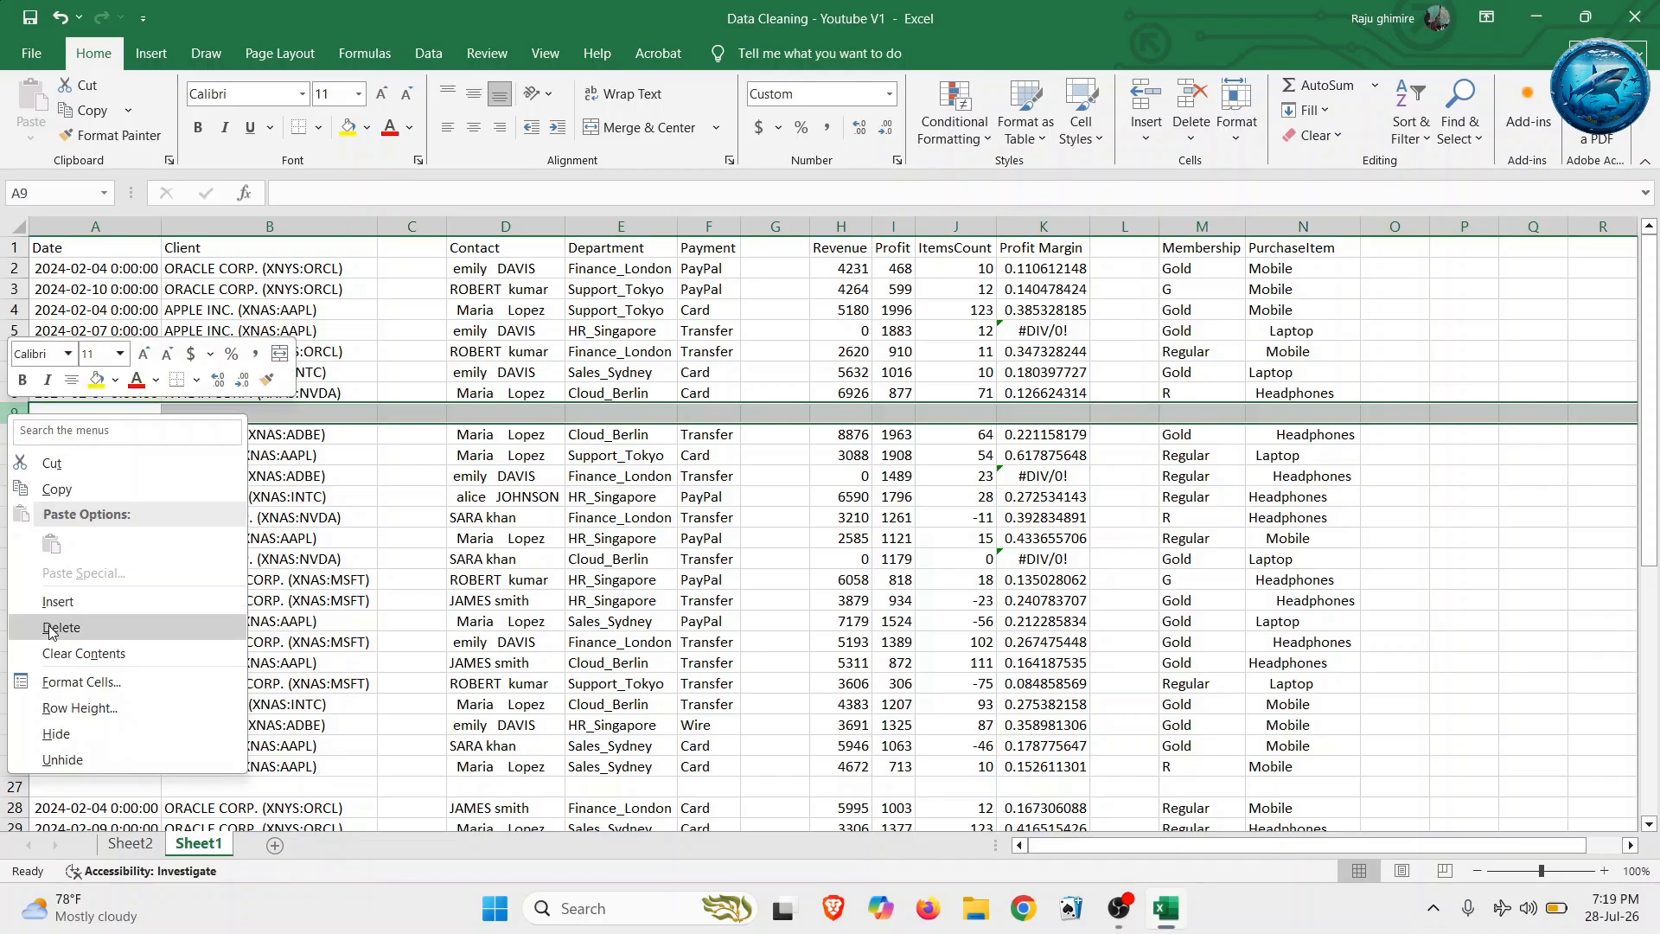
click(460, 553)
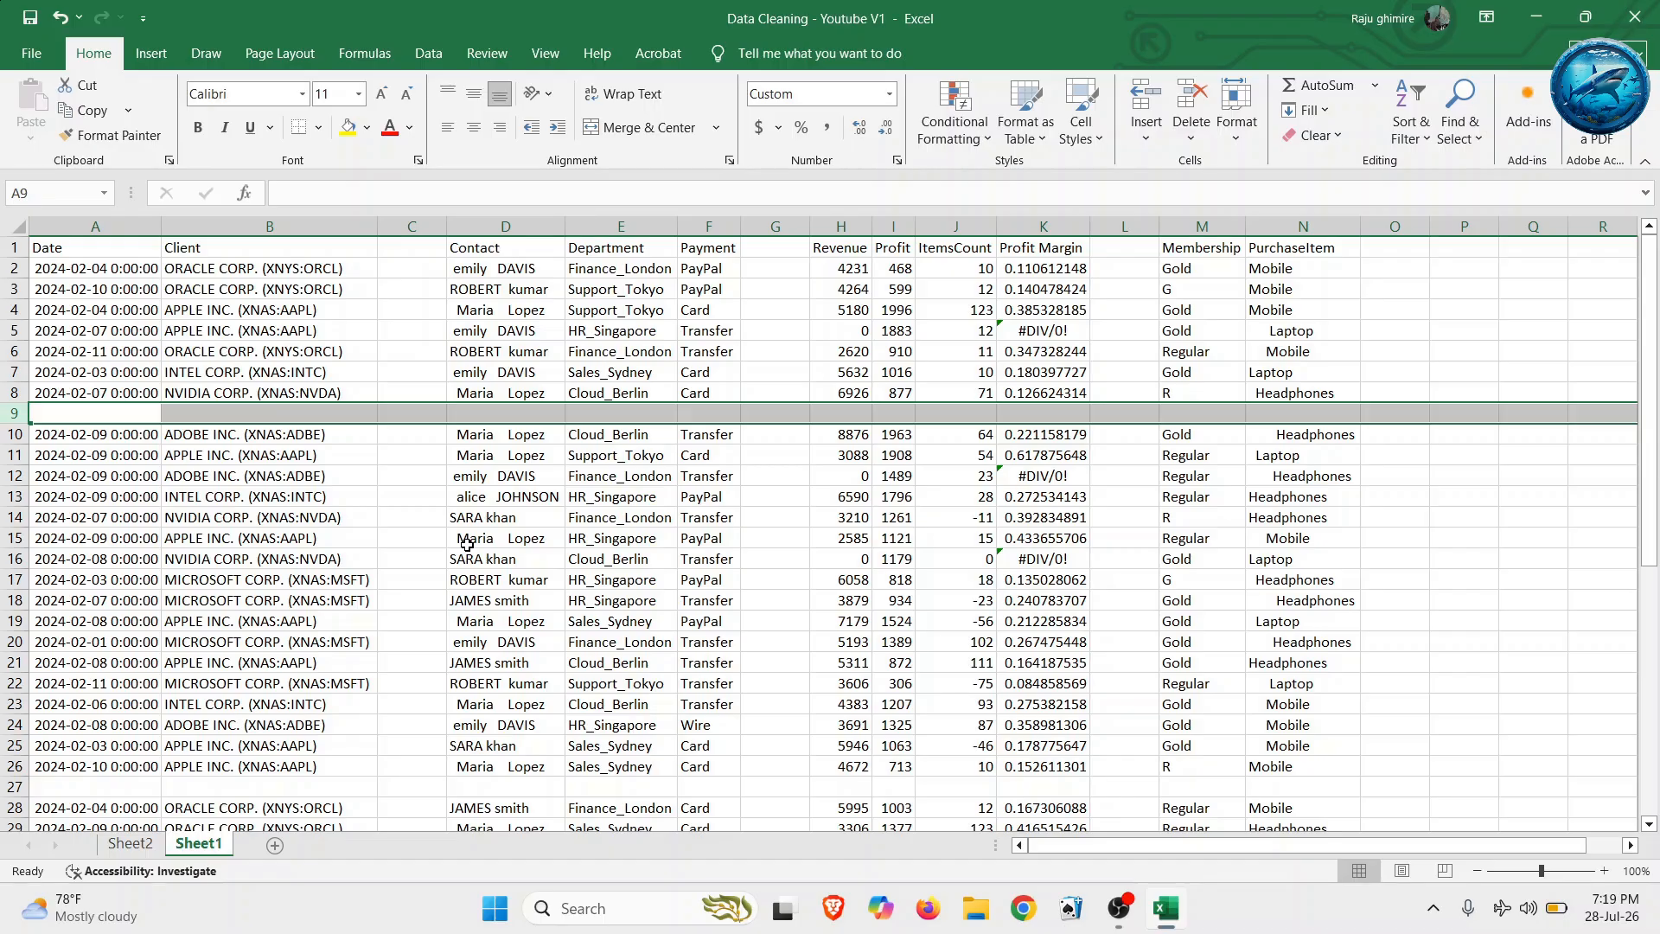
- Select every blank cell on the whole of Sheet1 using Go To Special with the Blanks option
click(467, 544)
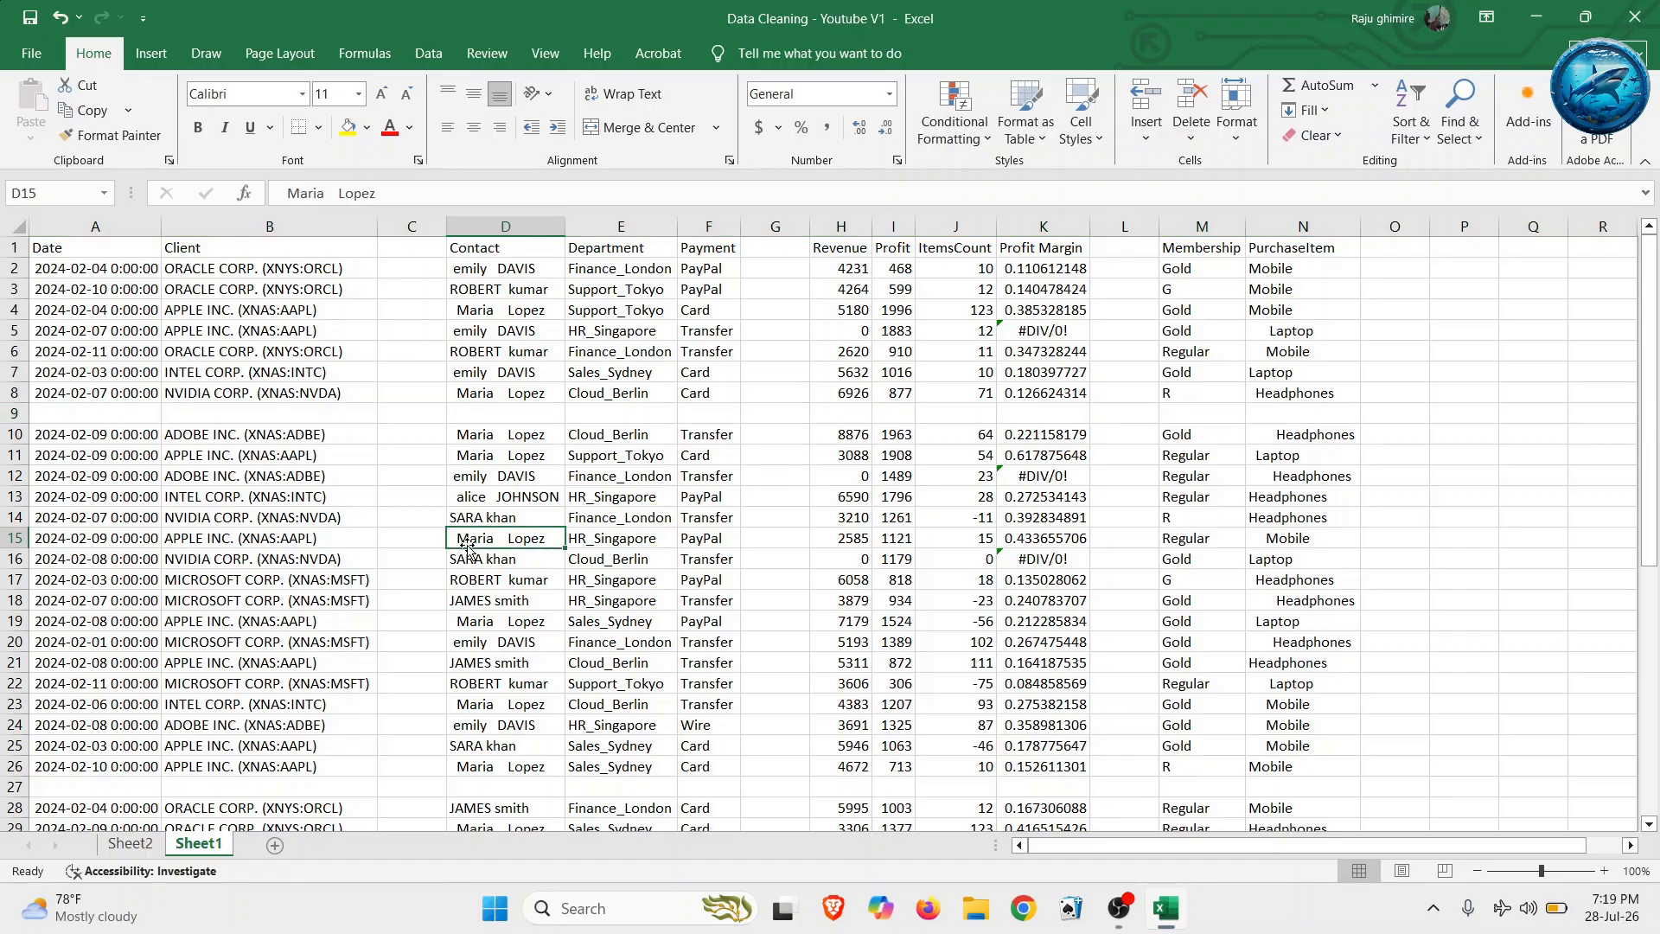
key(ctrl+a)
key(ctrl+a)
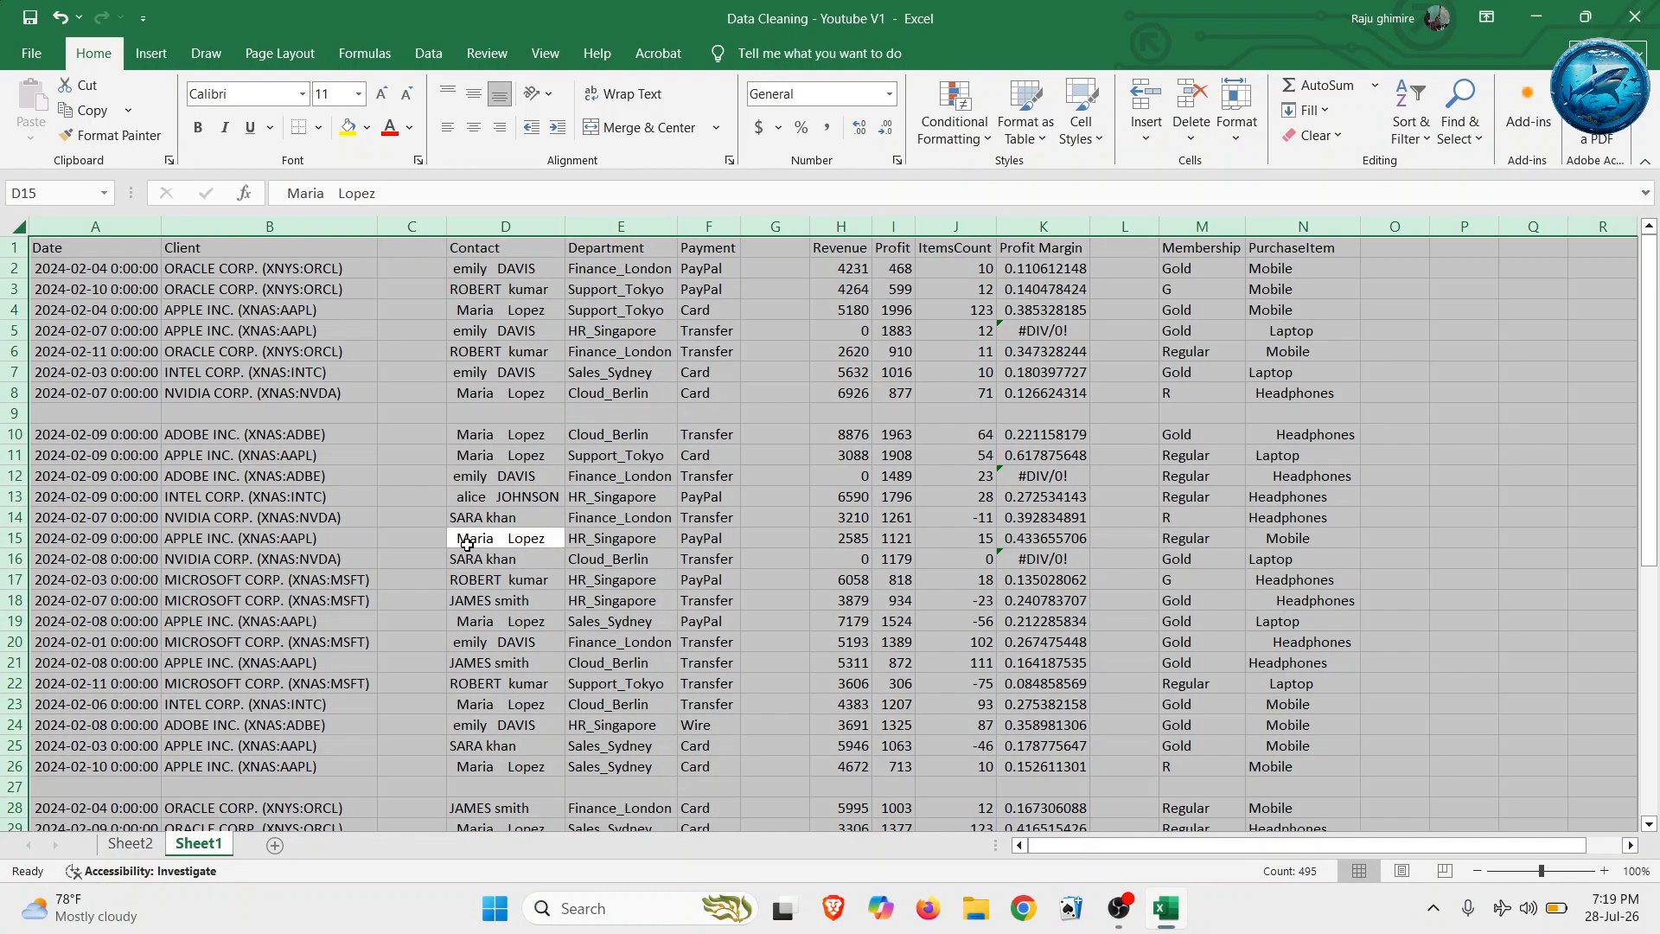
key(ctrl+g)
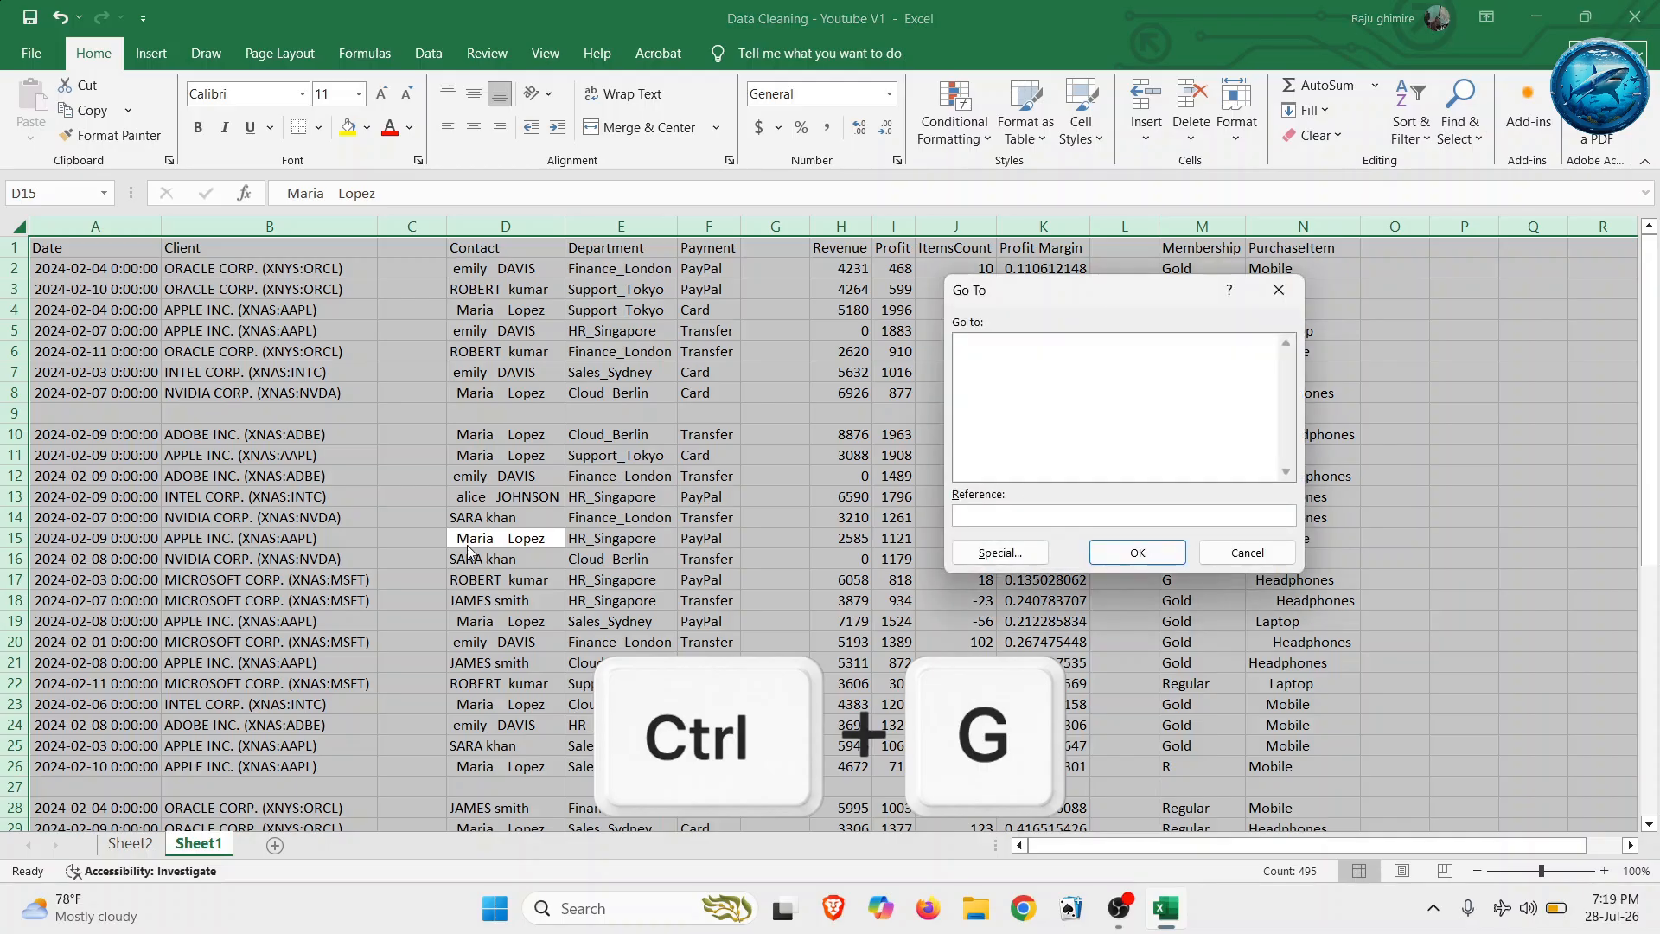
click(1228, 559)
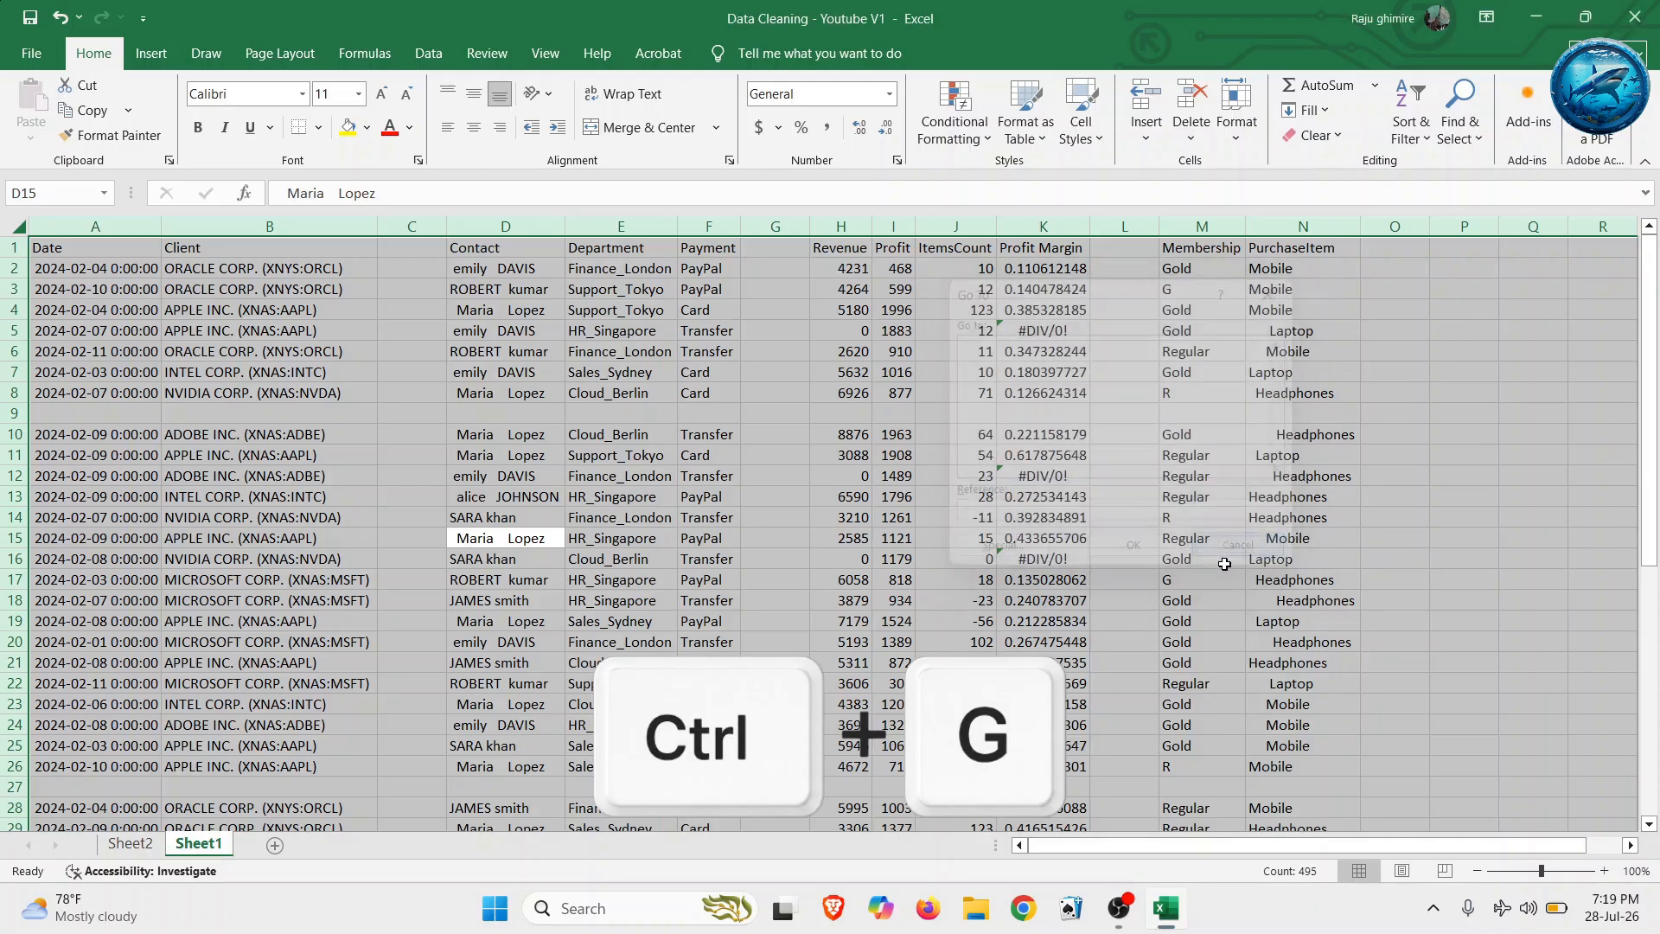
click(1460, 128)
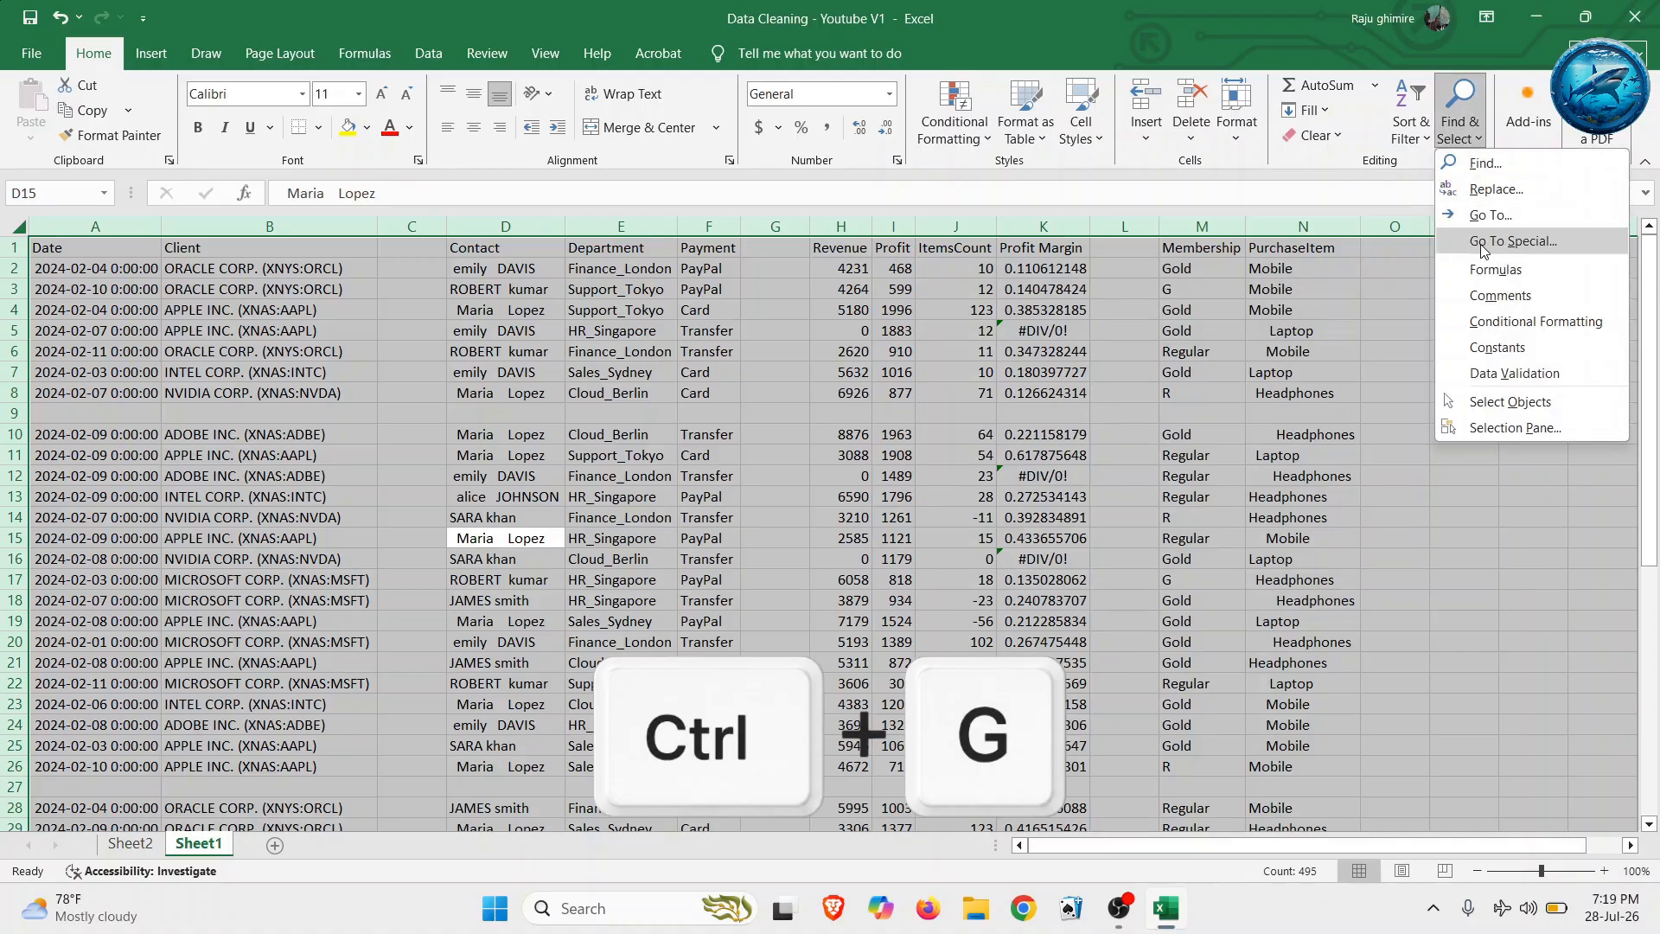
click(851, 446)
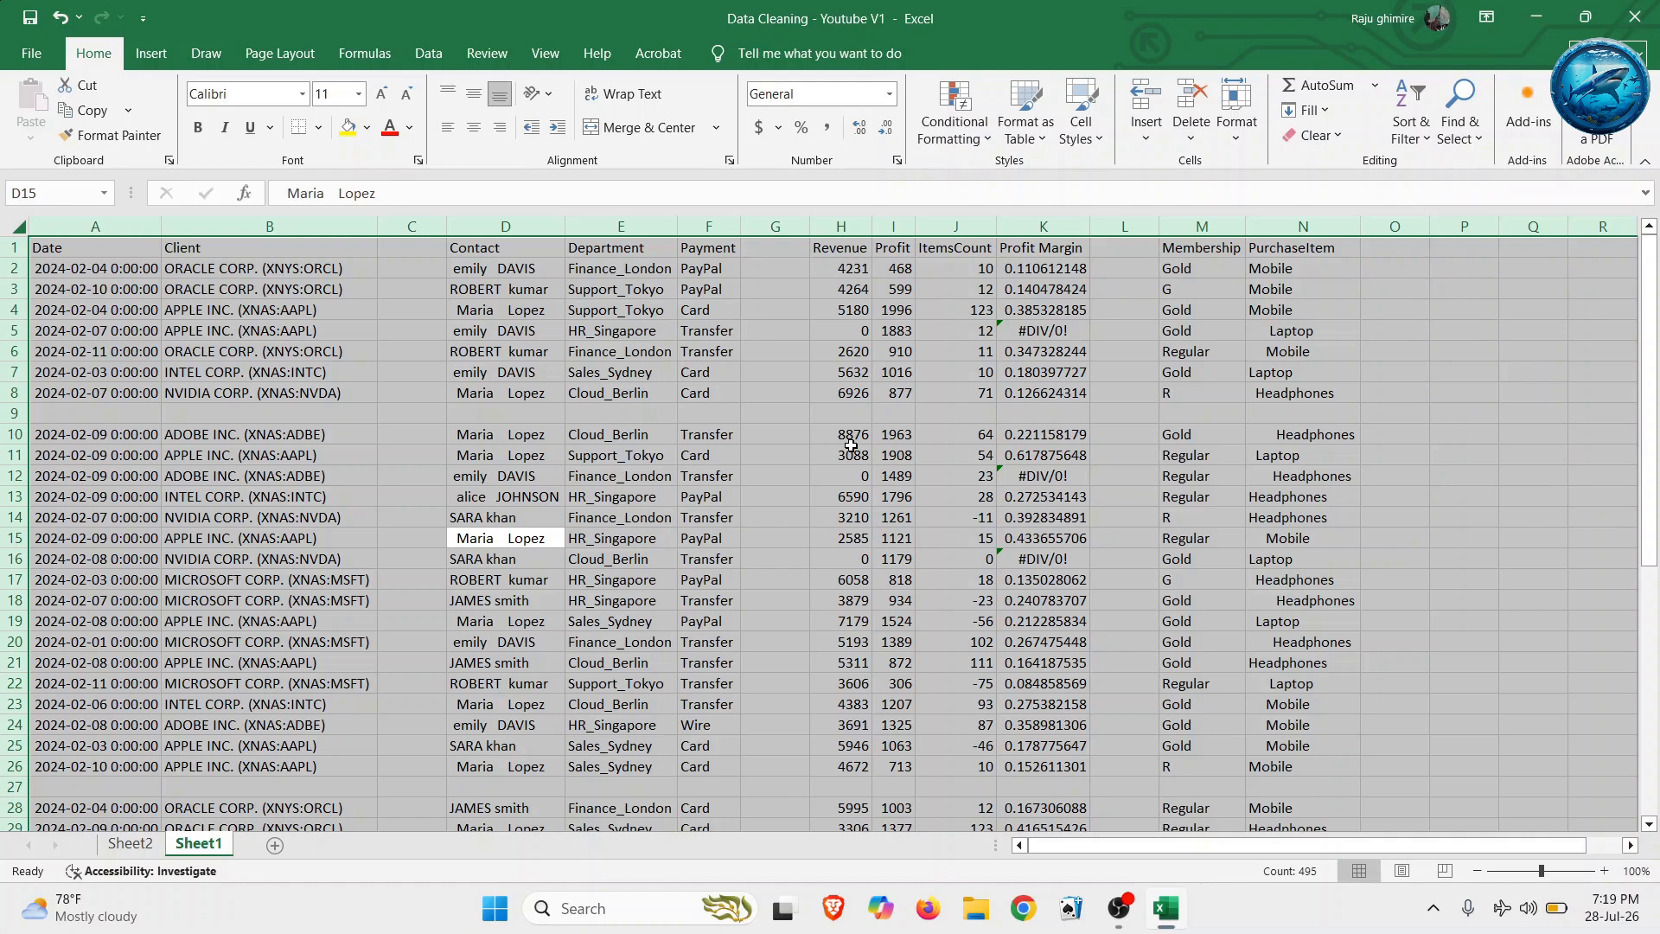
key(ctrl+g)
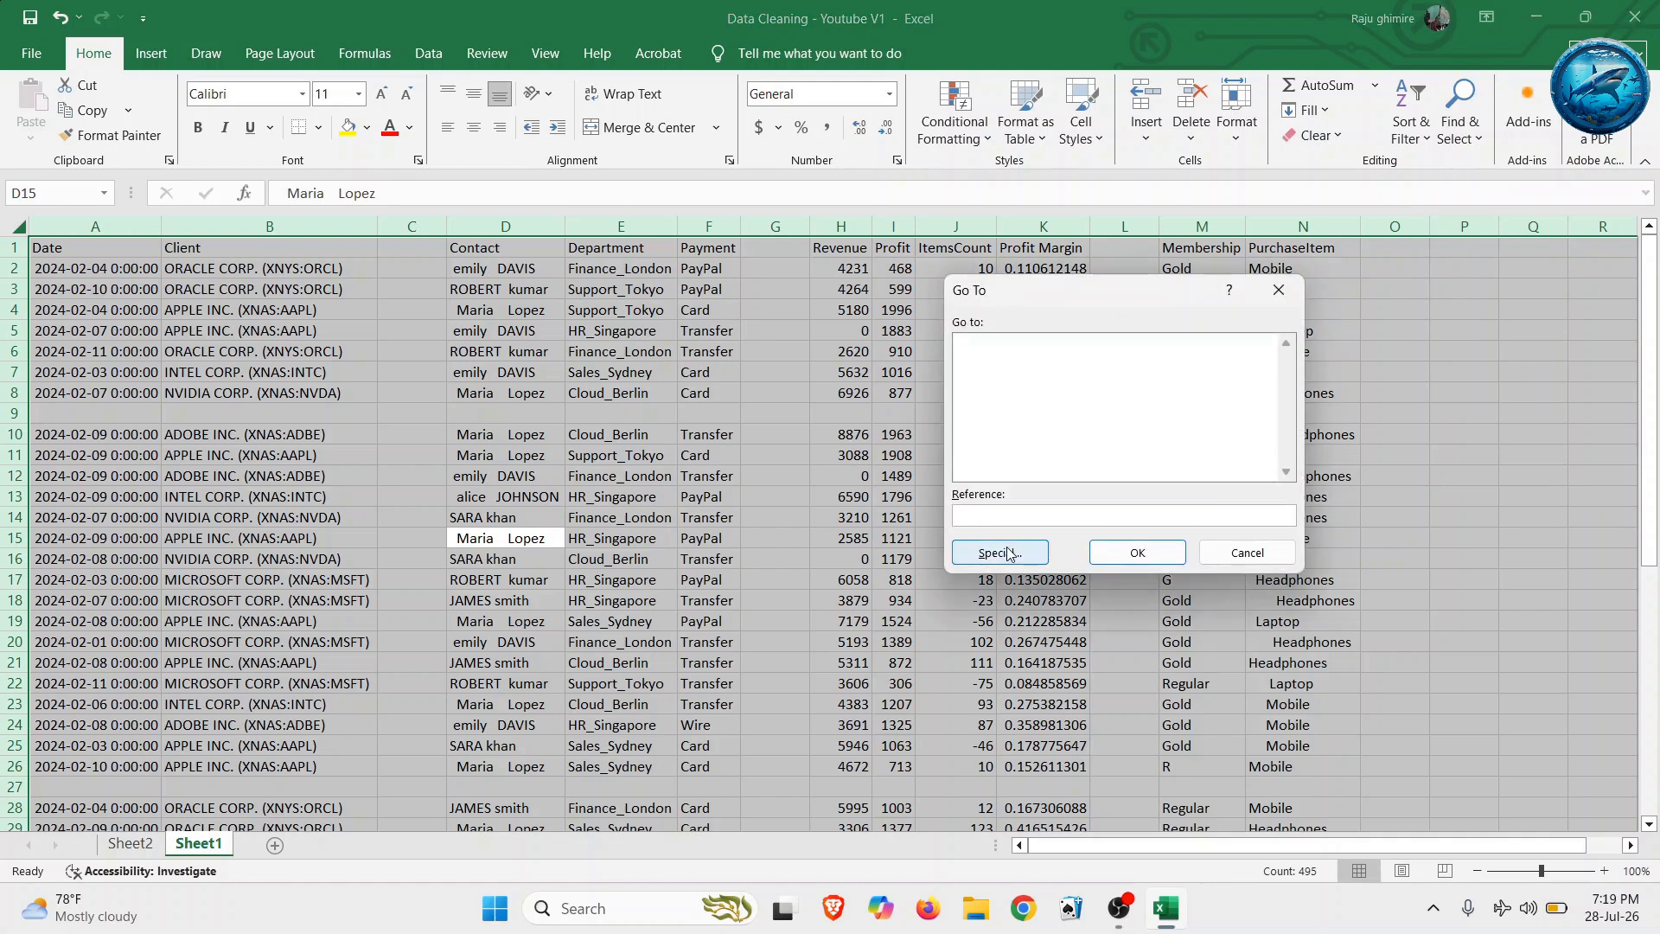
click(1008, 554)
click(1007, 463)
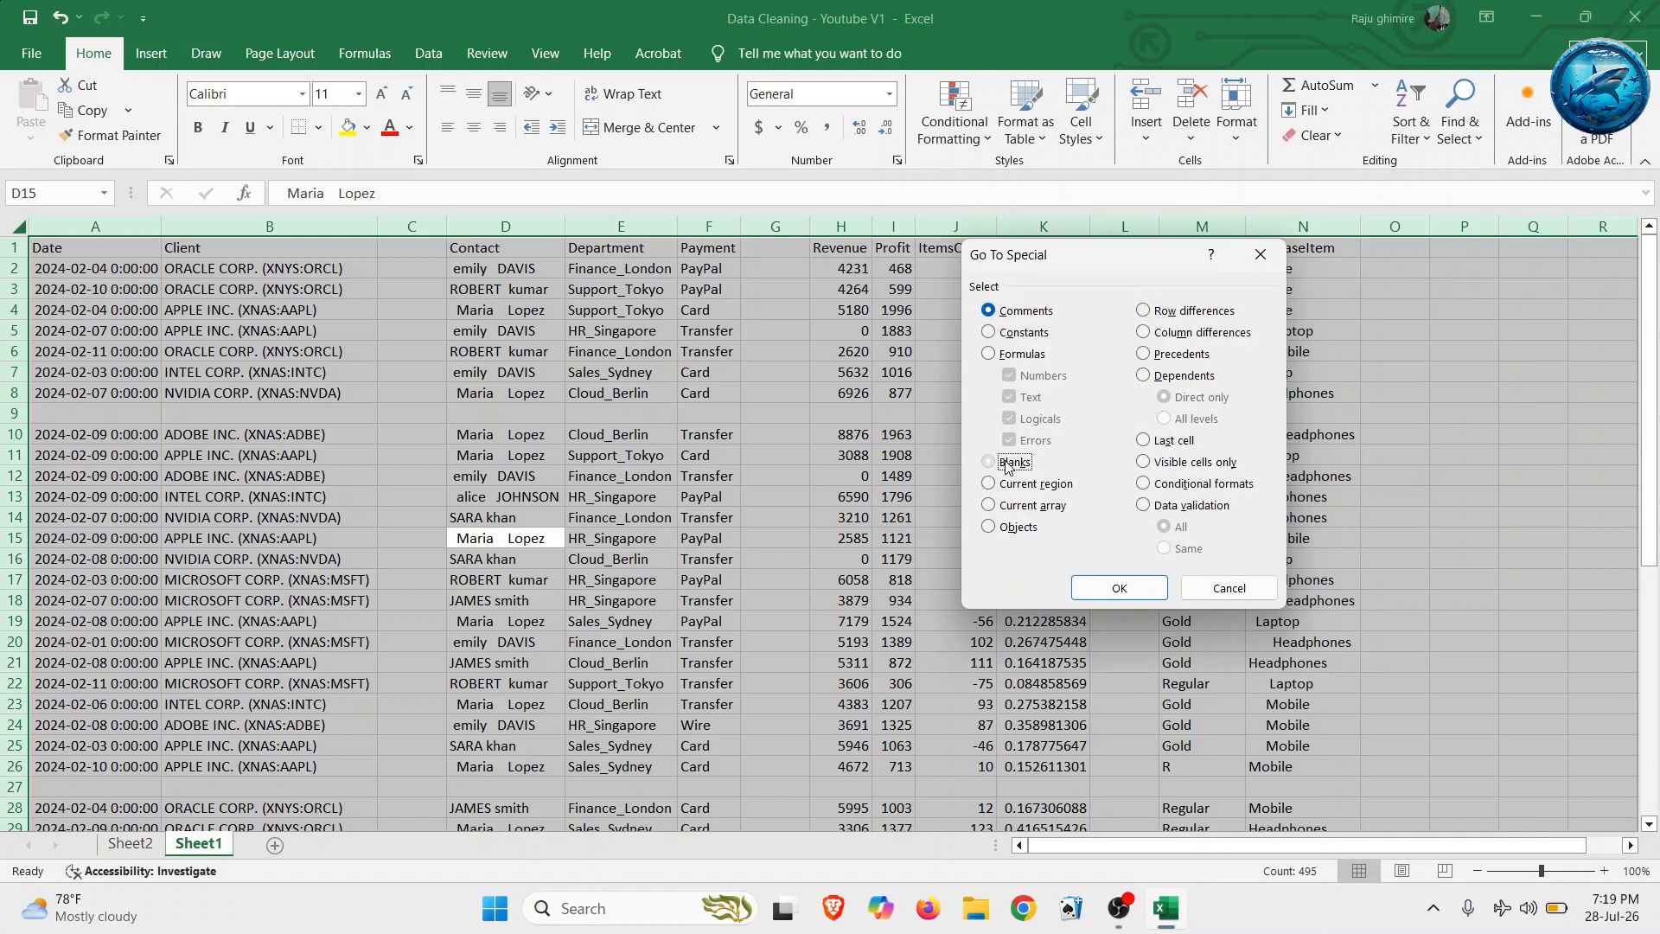
click(1124, 589)
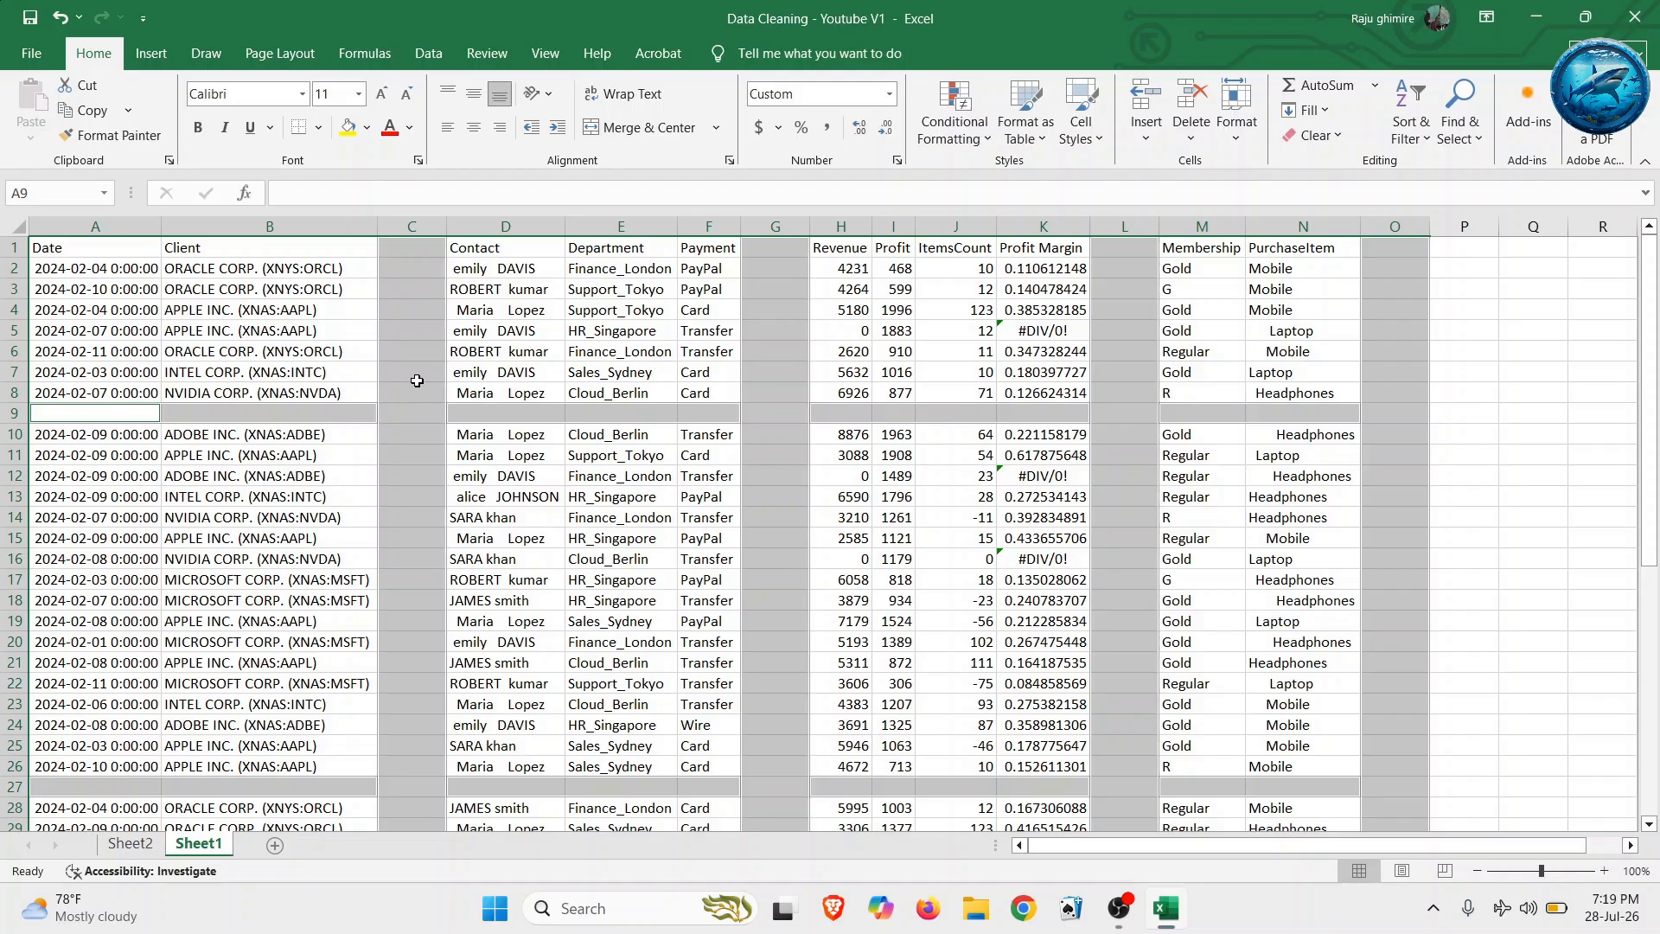
- Try deleting the entire rows of the selected blank cells, and undo the deletion
key(ctrl+minus)
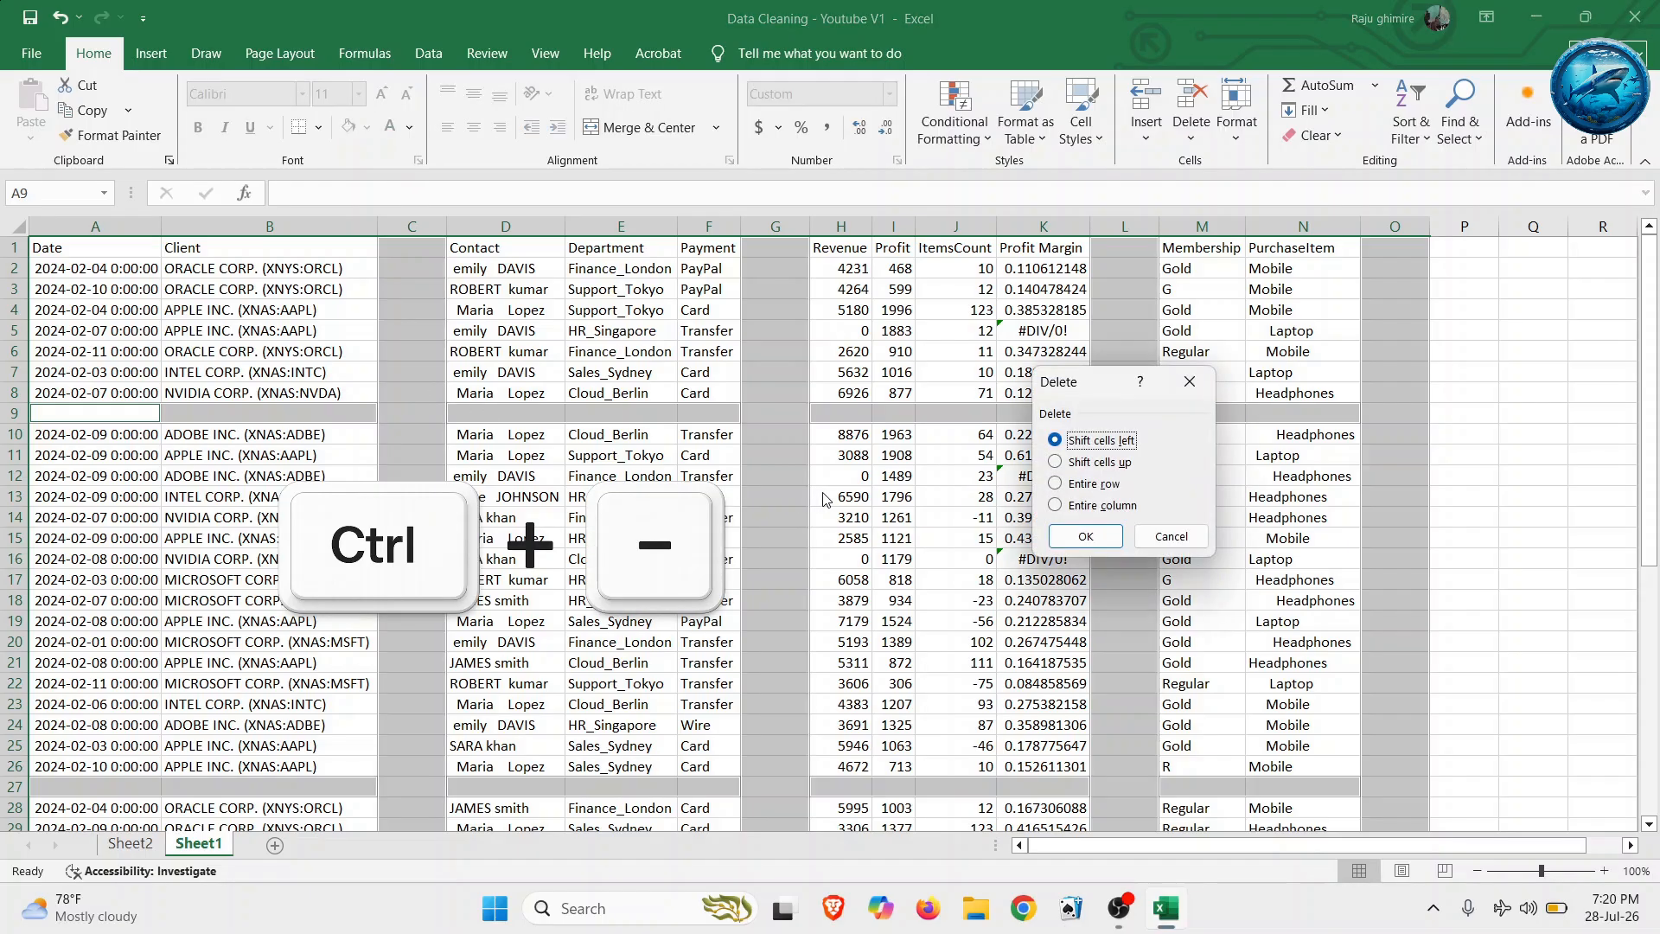
click(1075, 485)
click(1085, 537)
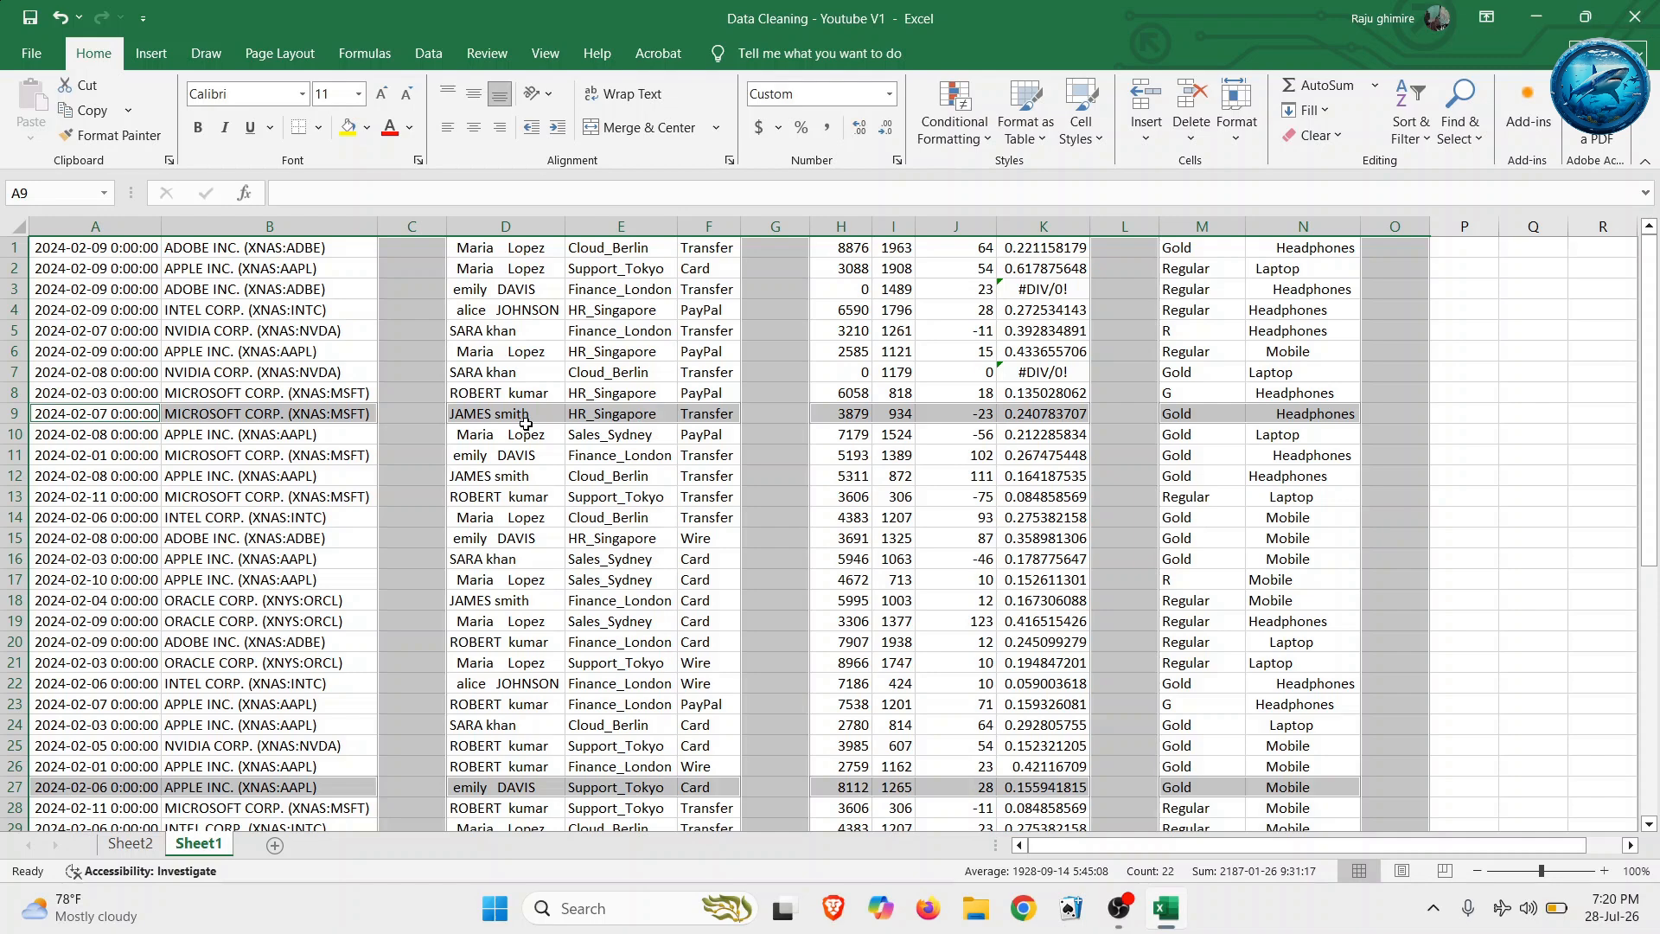
key(ctrl+z)
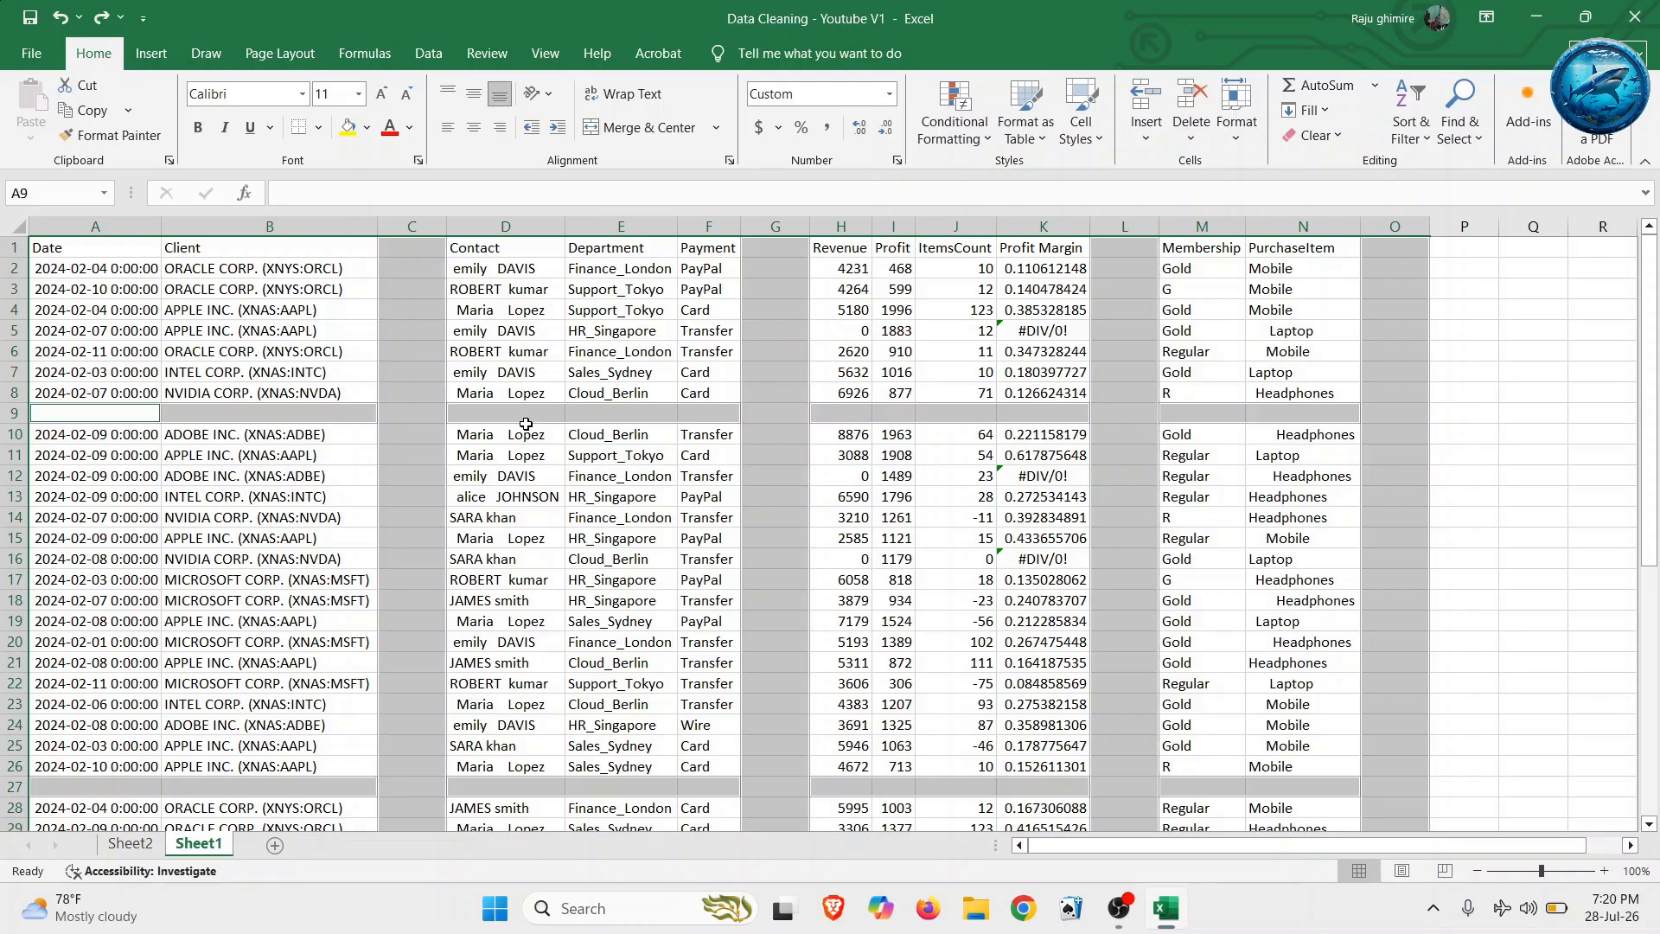
- Try deleting the entire columns of the selected blank cells, and undo the deletion
key(ctrl+minus)
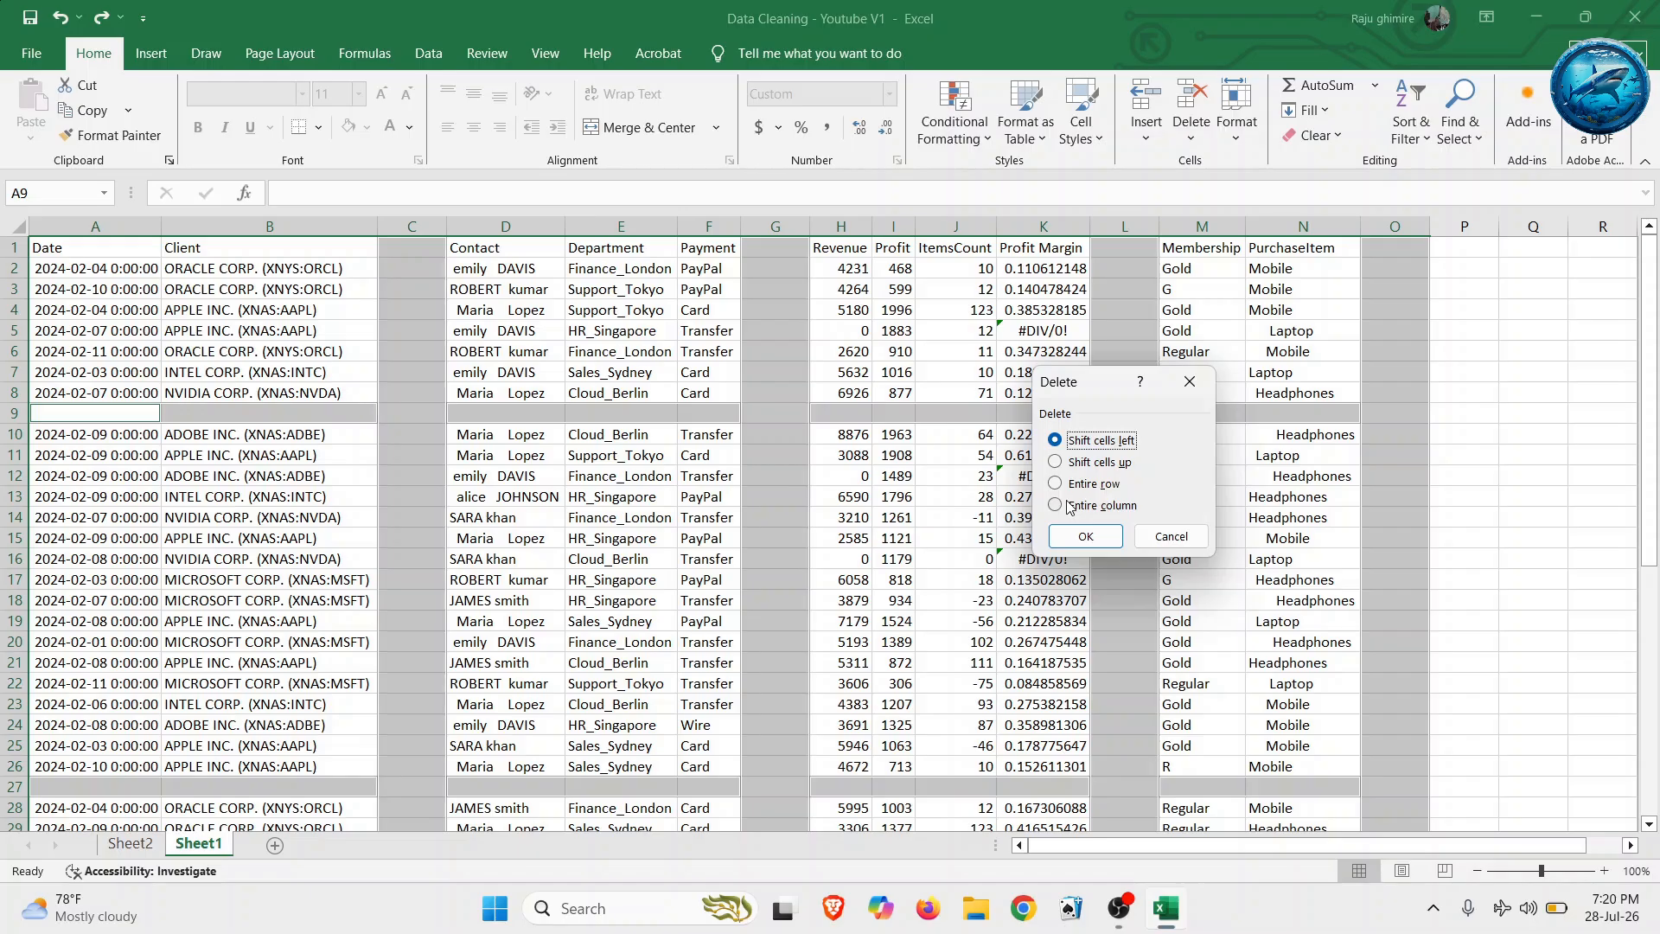
click(1069, 507)
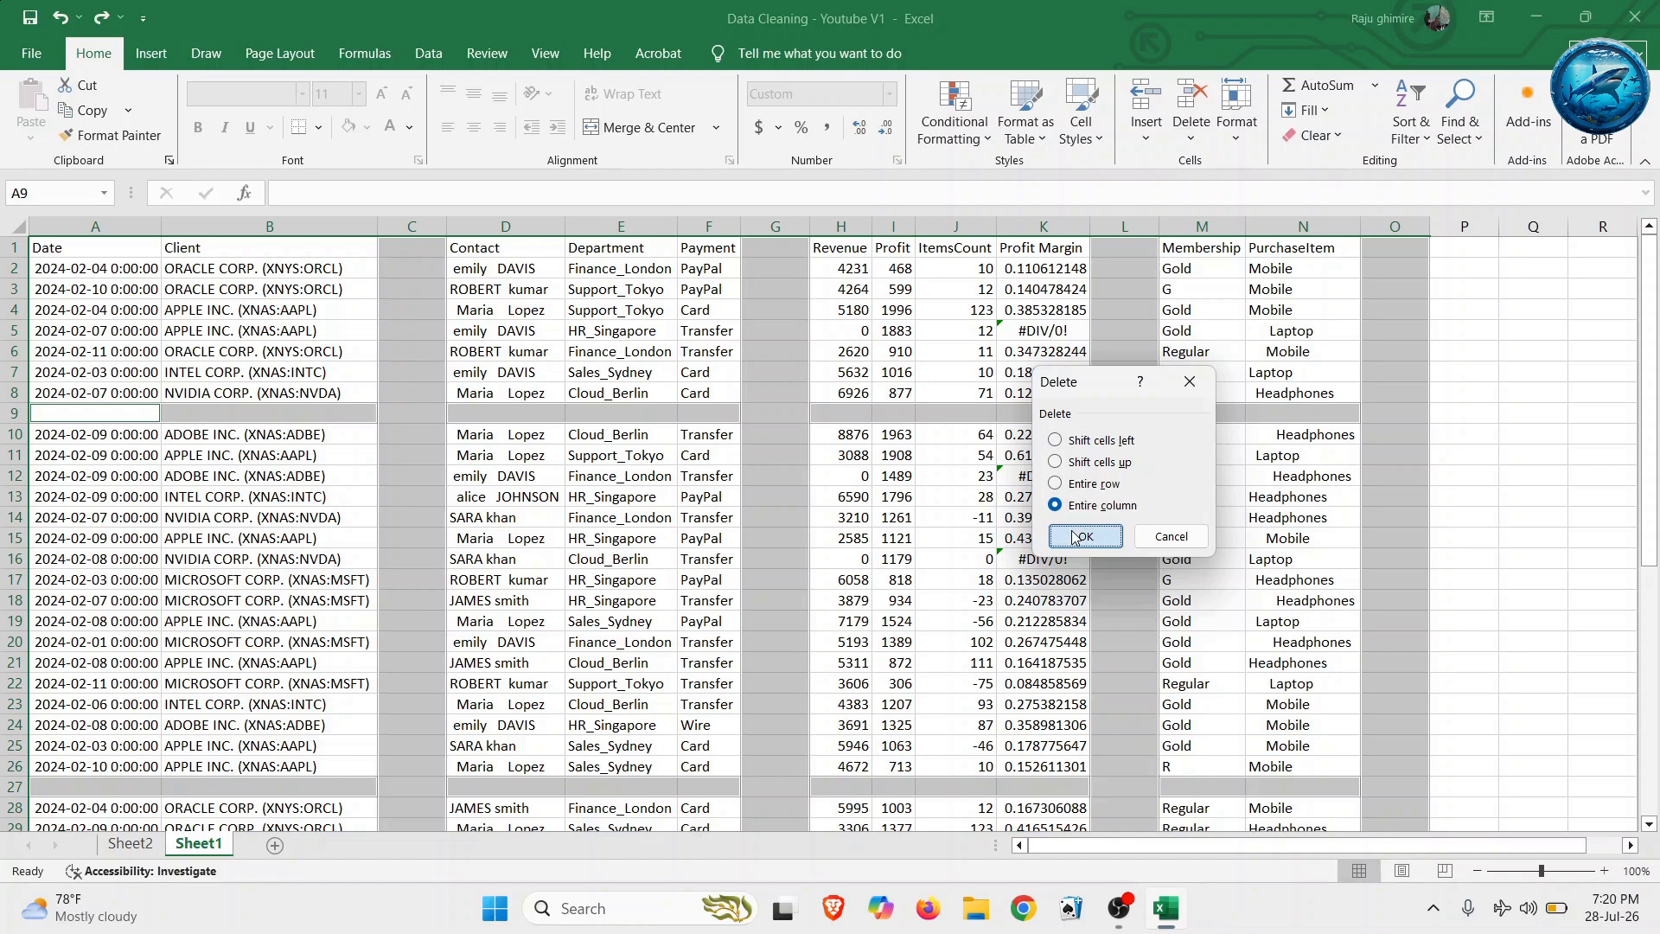
click(1080, 537)
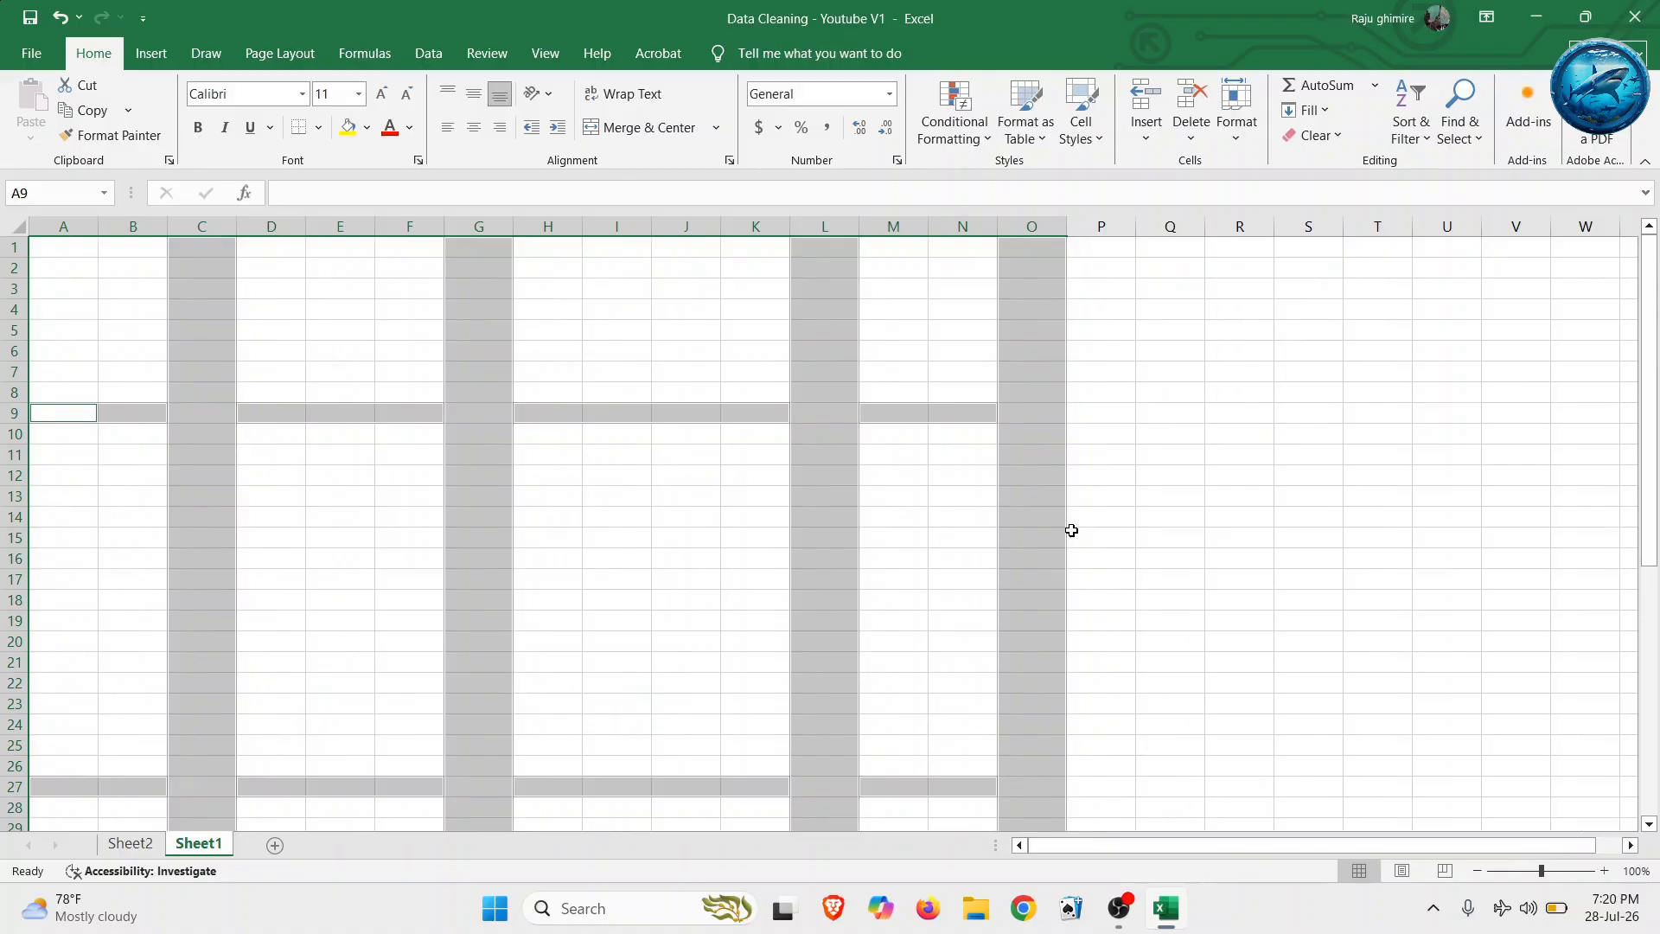
key(ctrl+z)
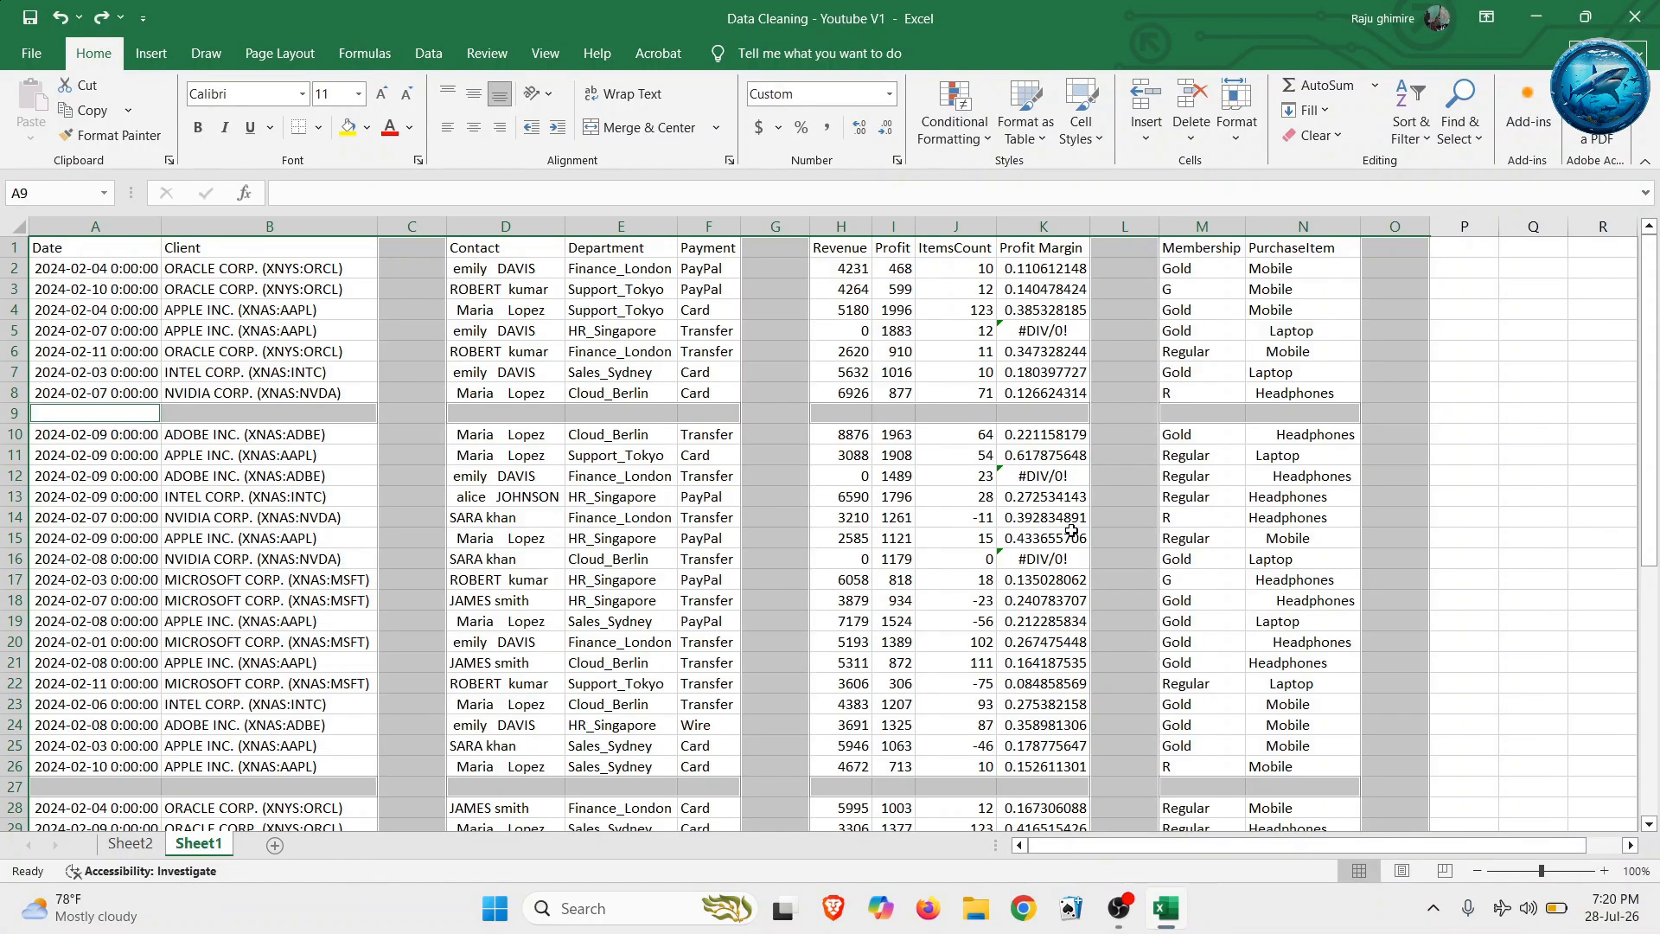
- Clear the blank-cell selection and examine the empty columns C, G and L
click(971, 492)
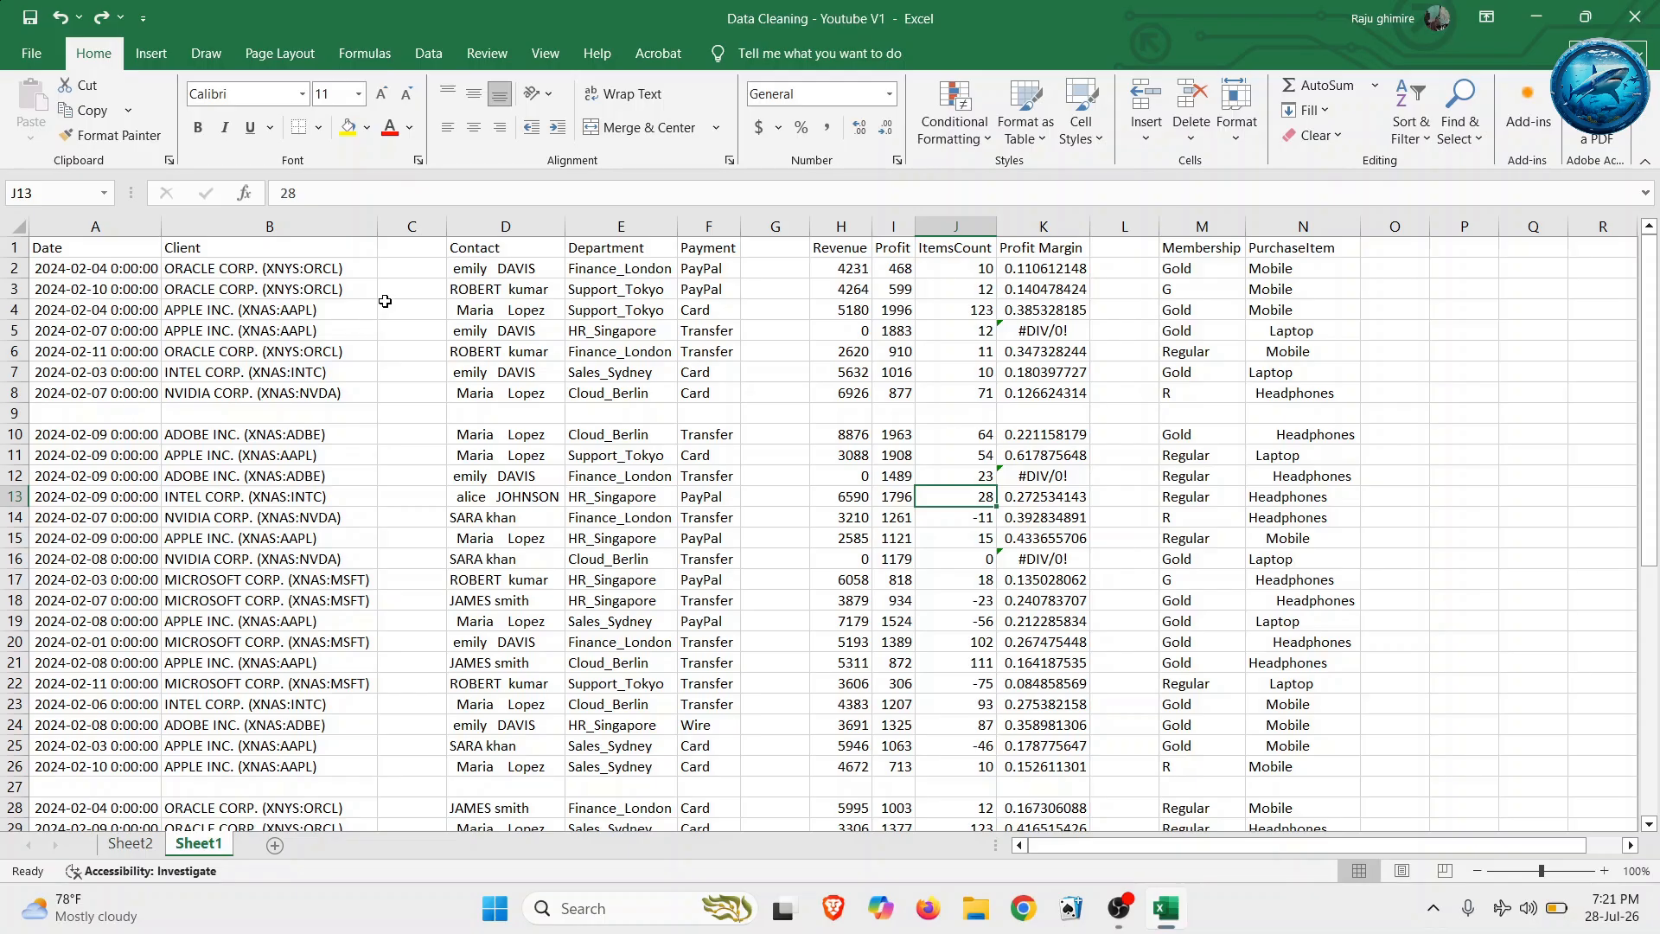
click(420, 228)
click(777, 230)
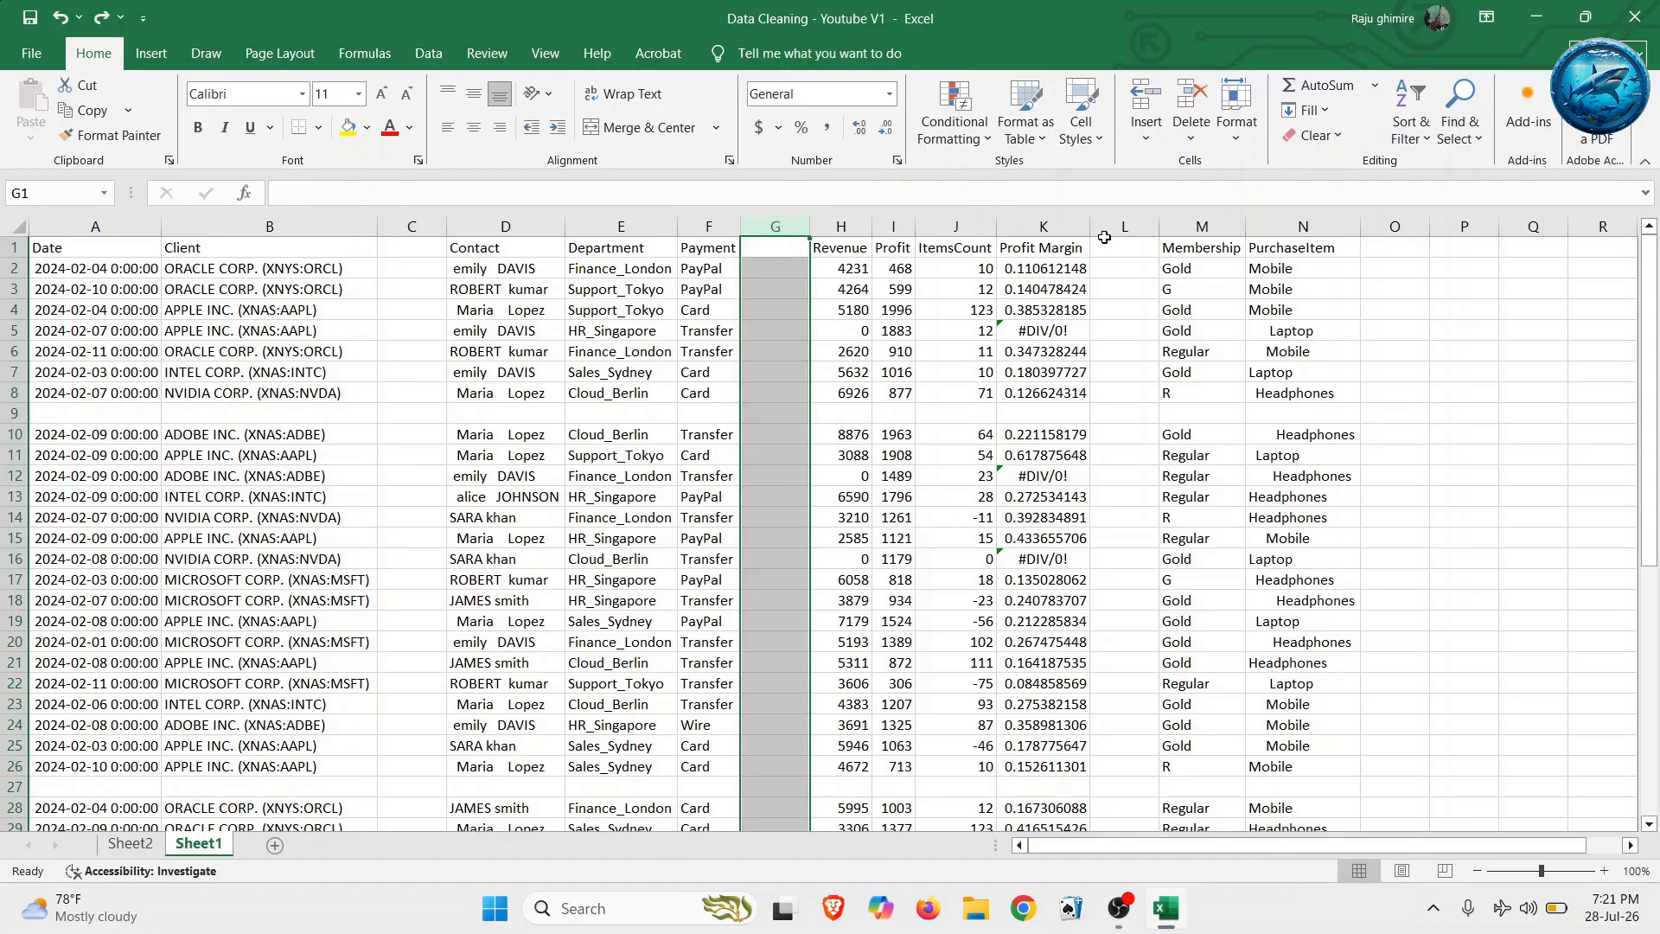
click(1116, 230)
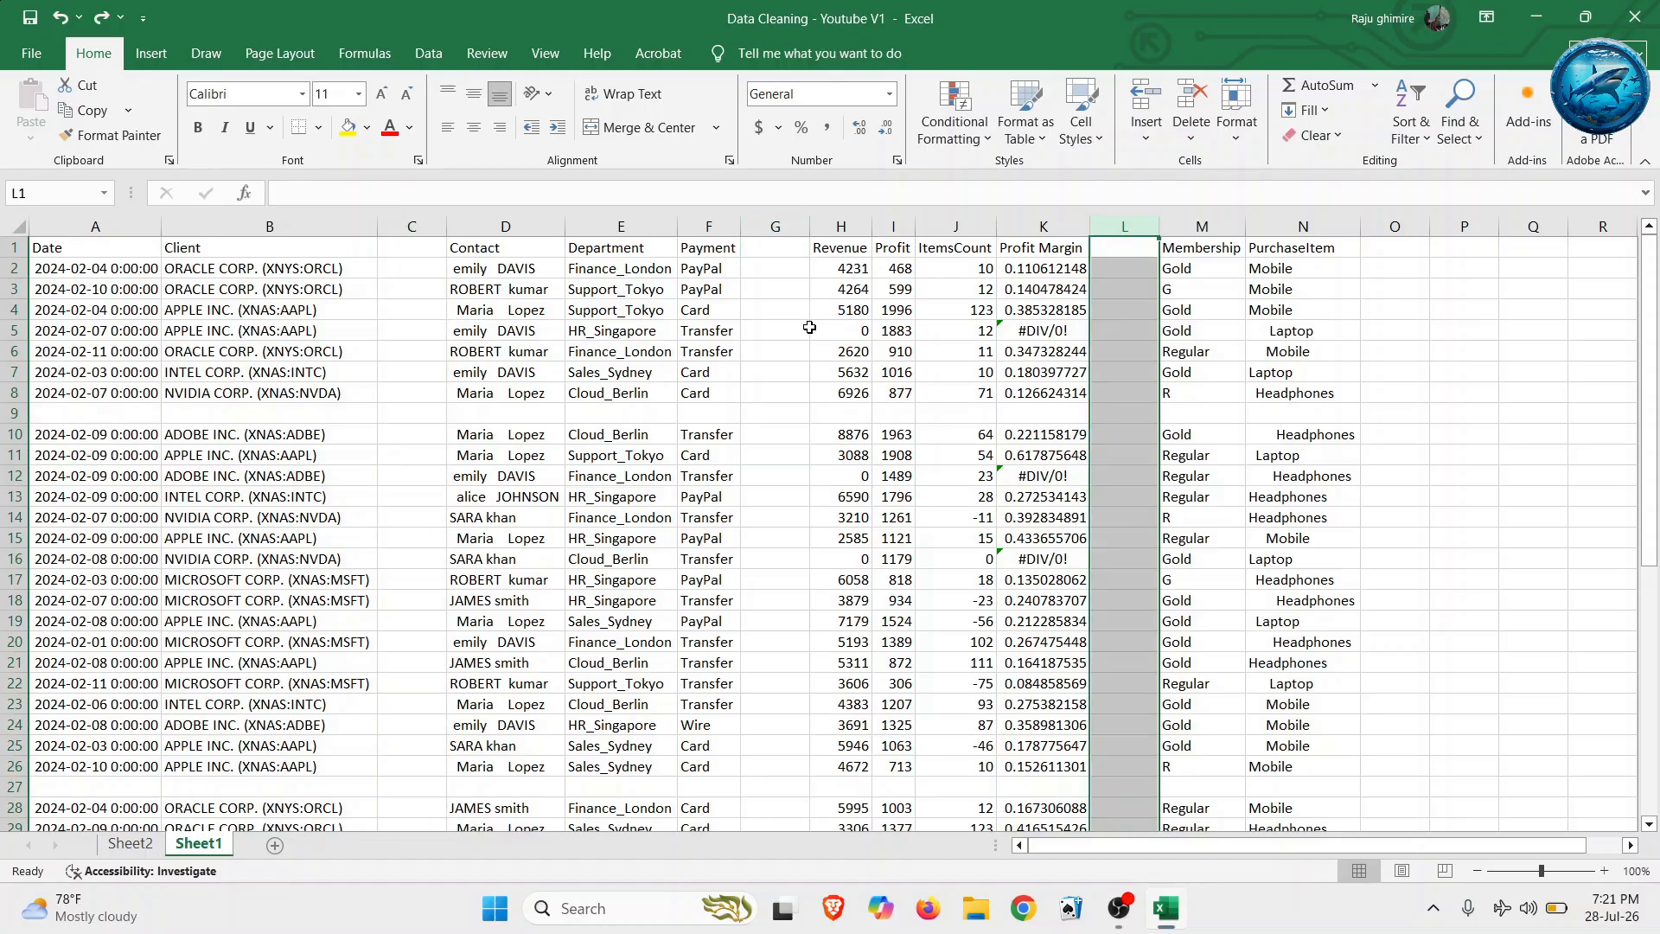
- Turn on header filters for the whole of Sheet1 and clear the full-sheet selection
click(238, 533)
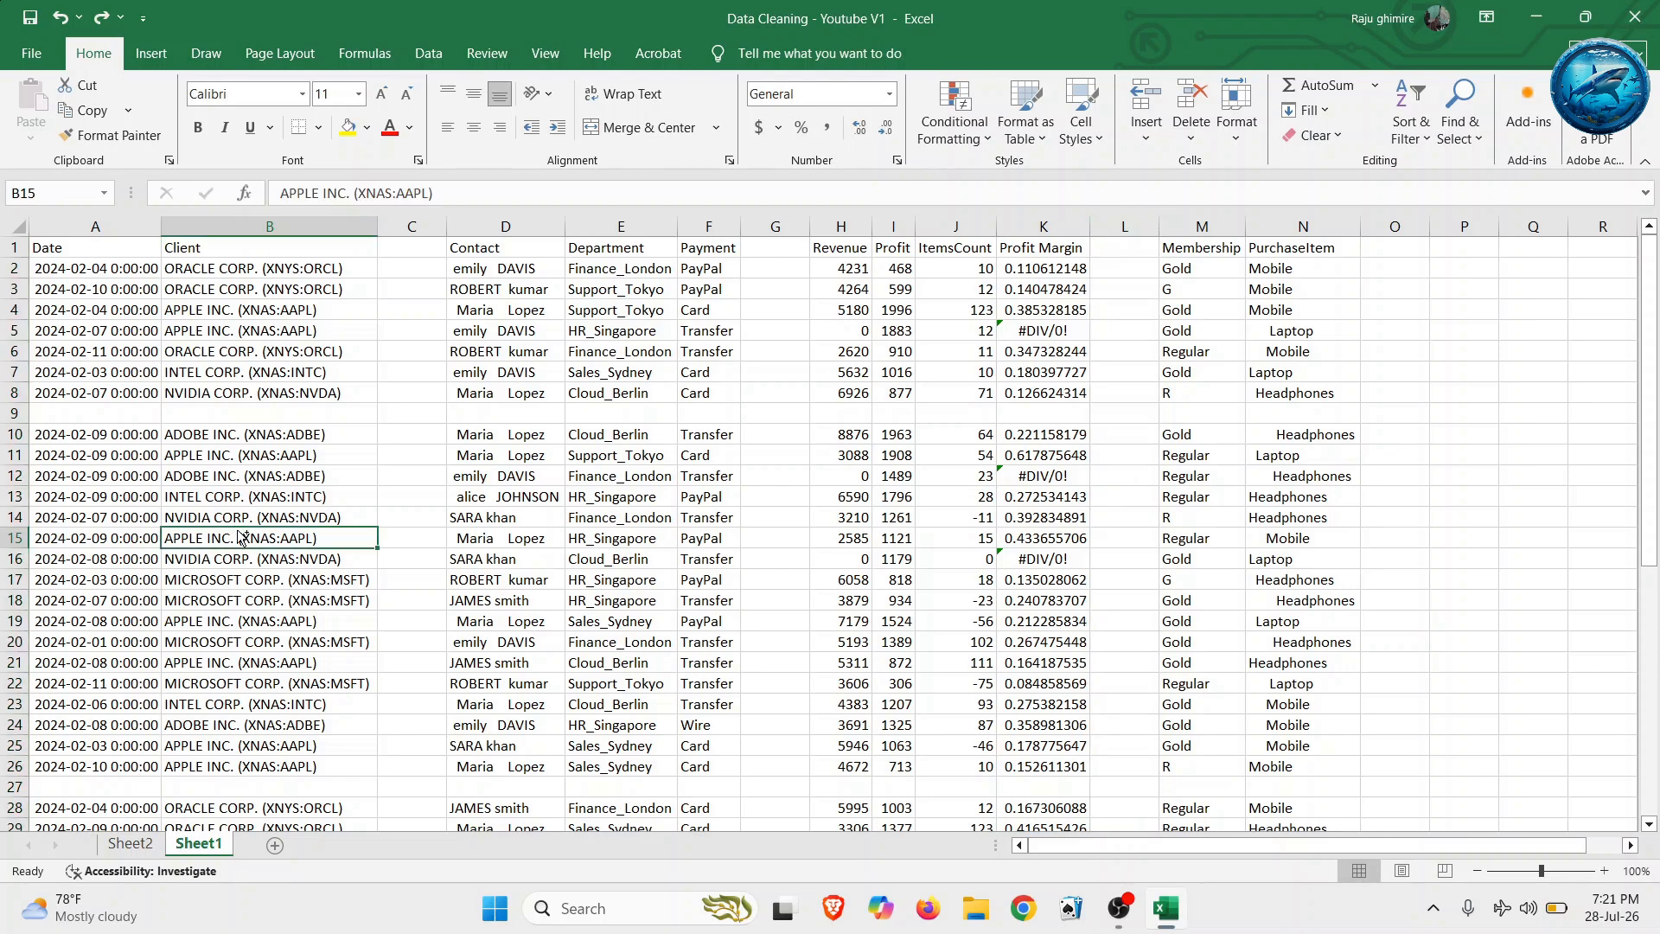
key(ctrl+a)
key(ctrl+a)
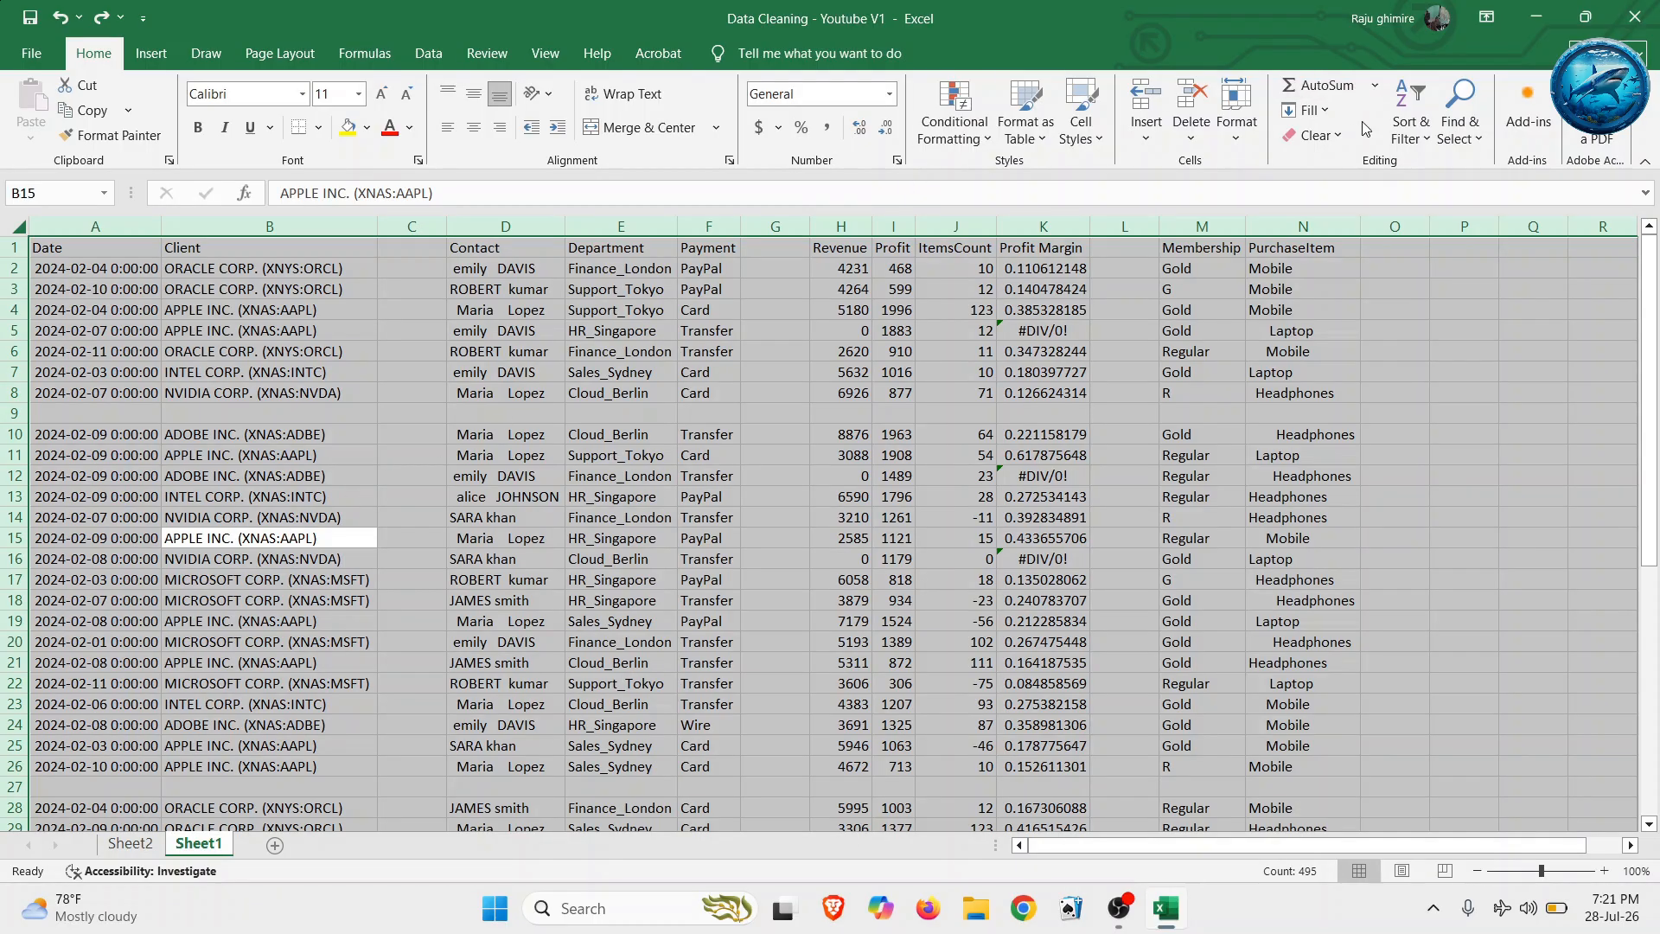
click(1408, 140)
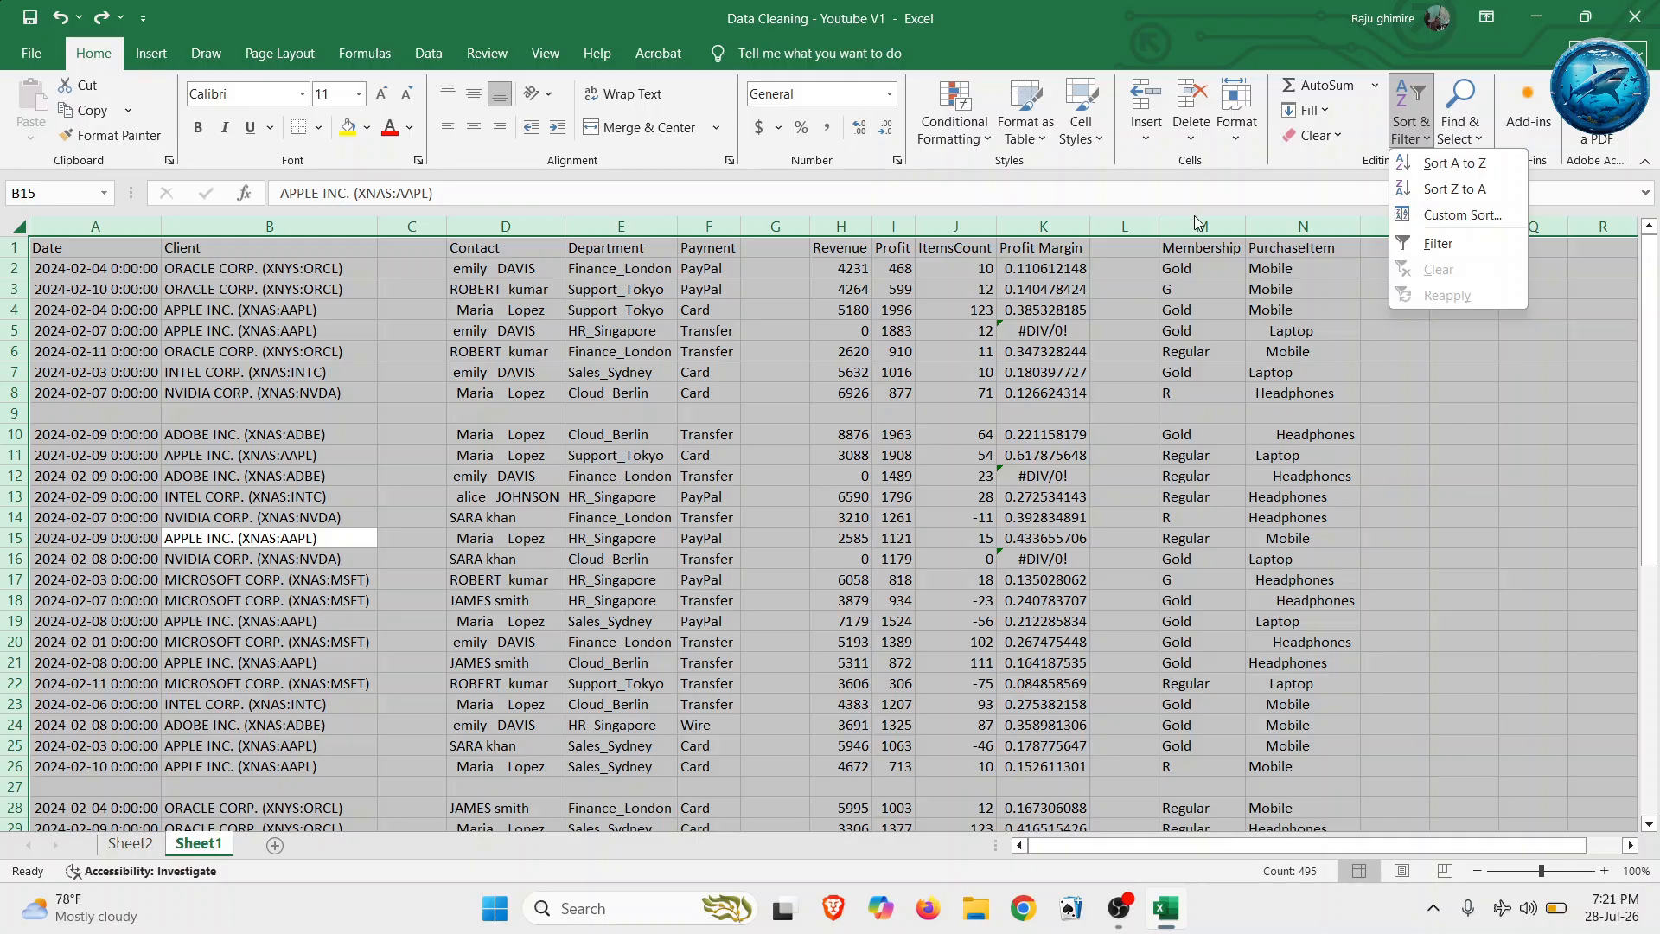
click(1431, 246)
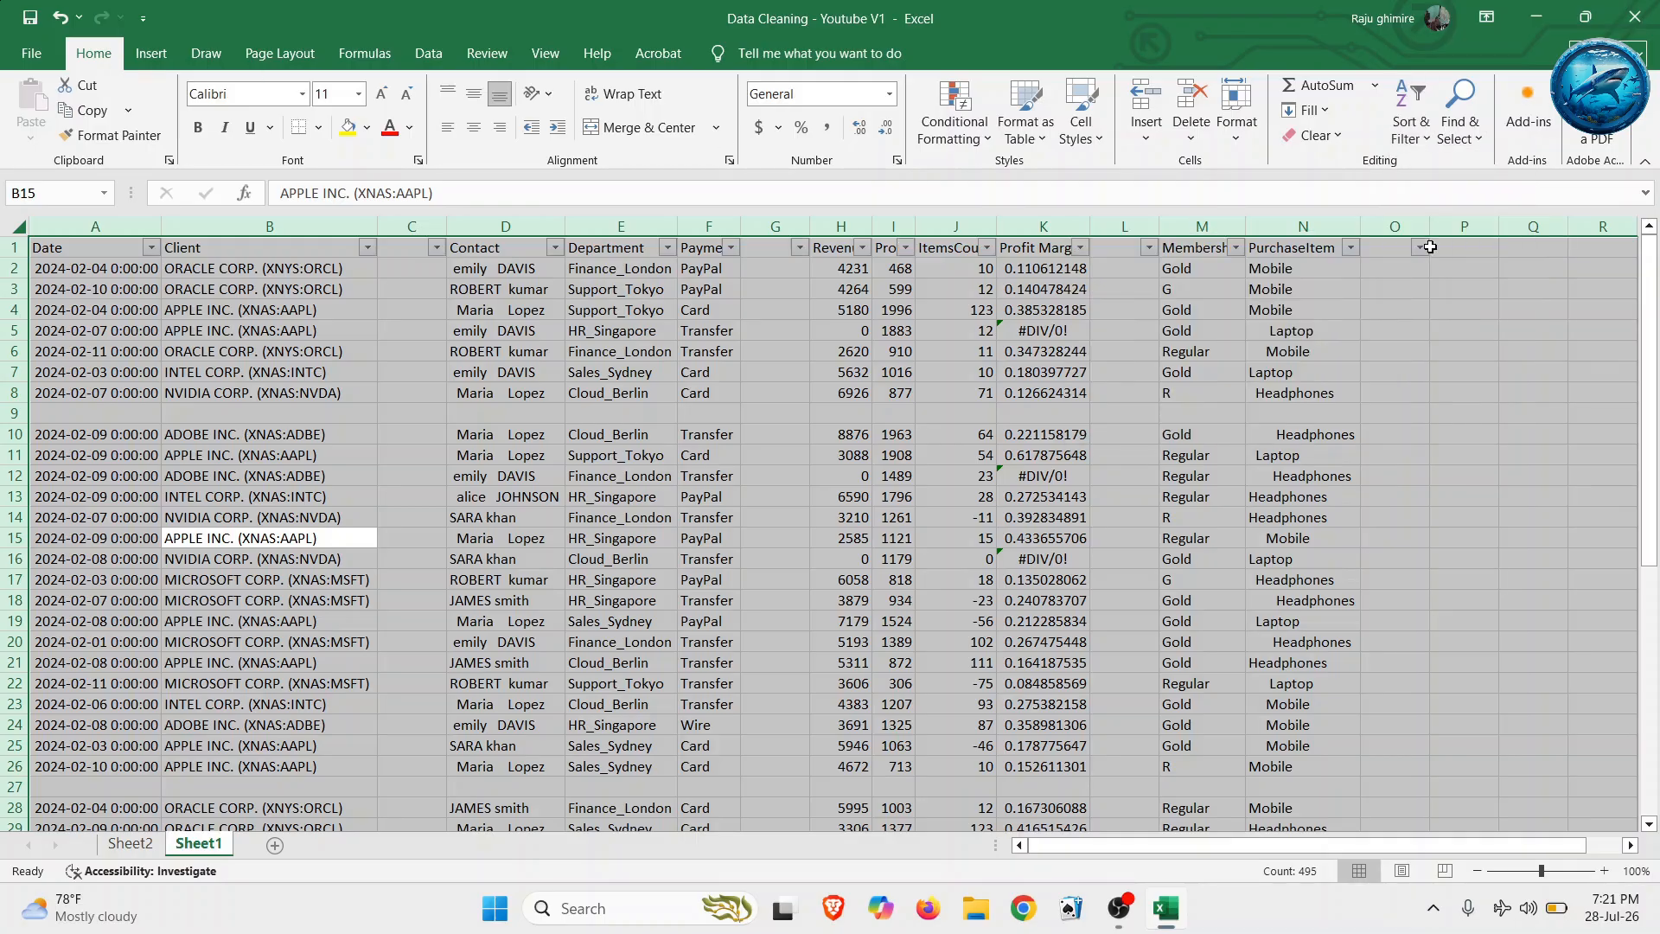
click(372, 294)
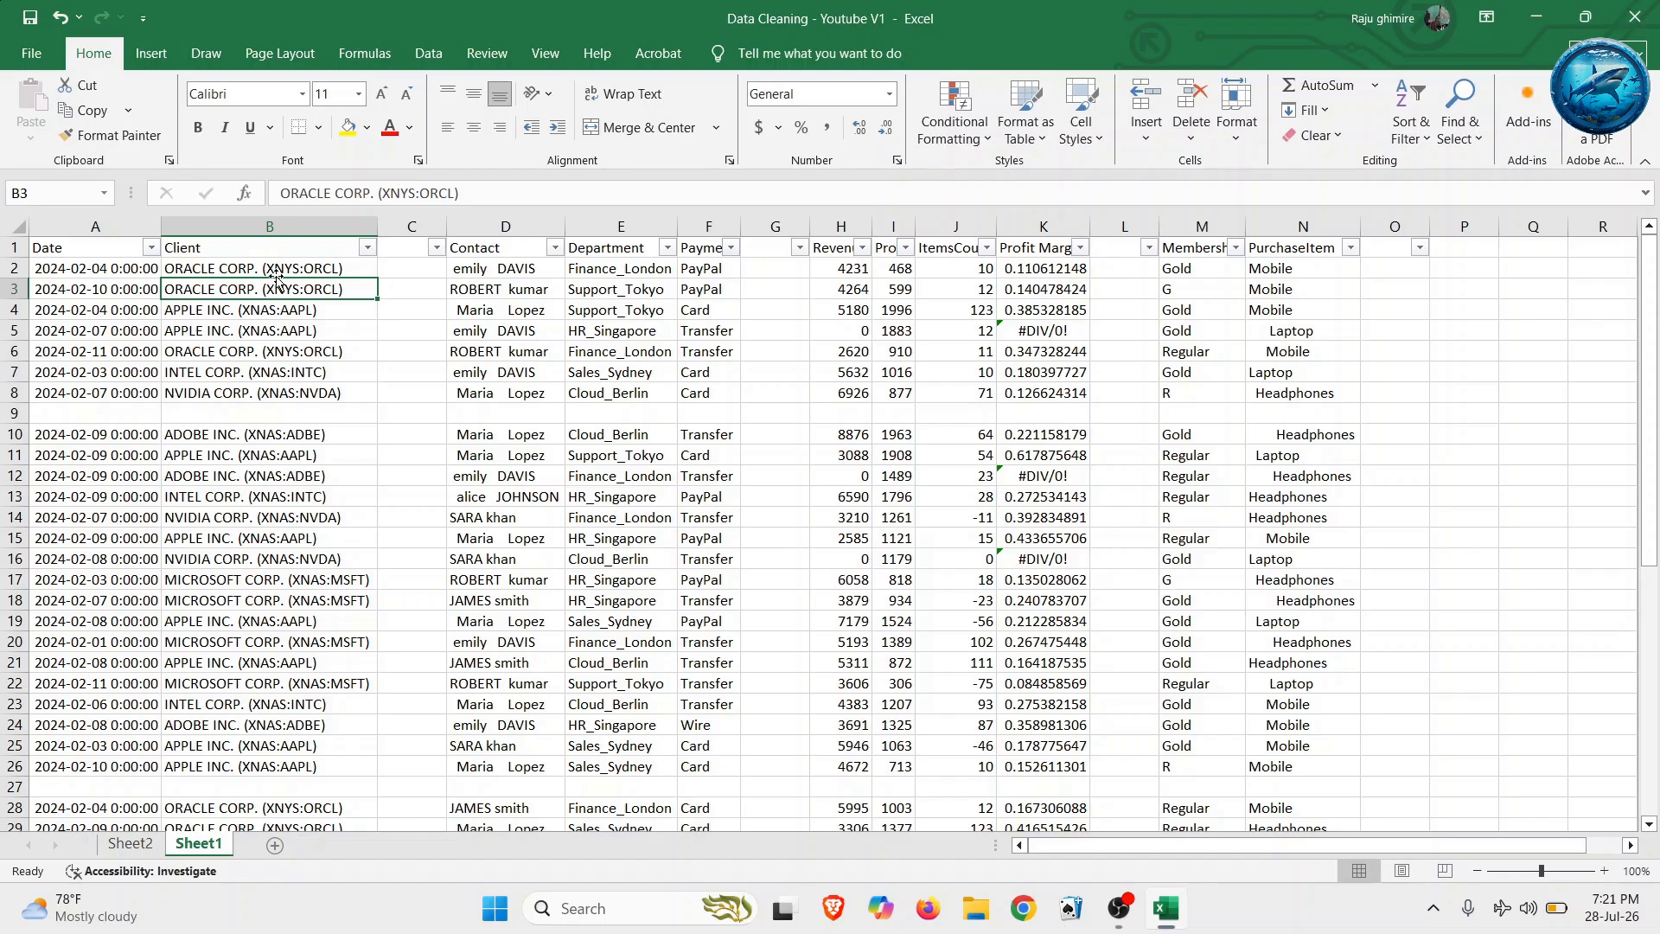
- Filter the Client column to show only (Blanks)
click(294, 250)
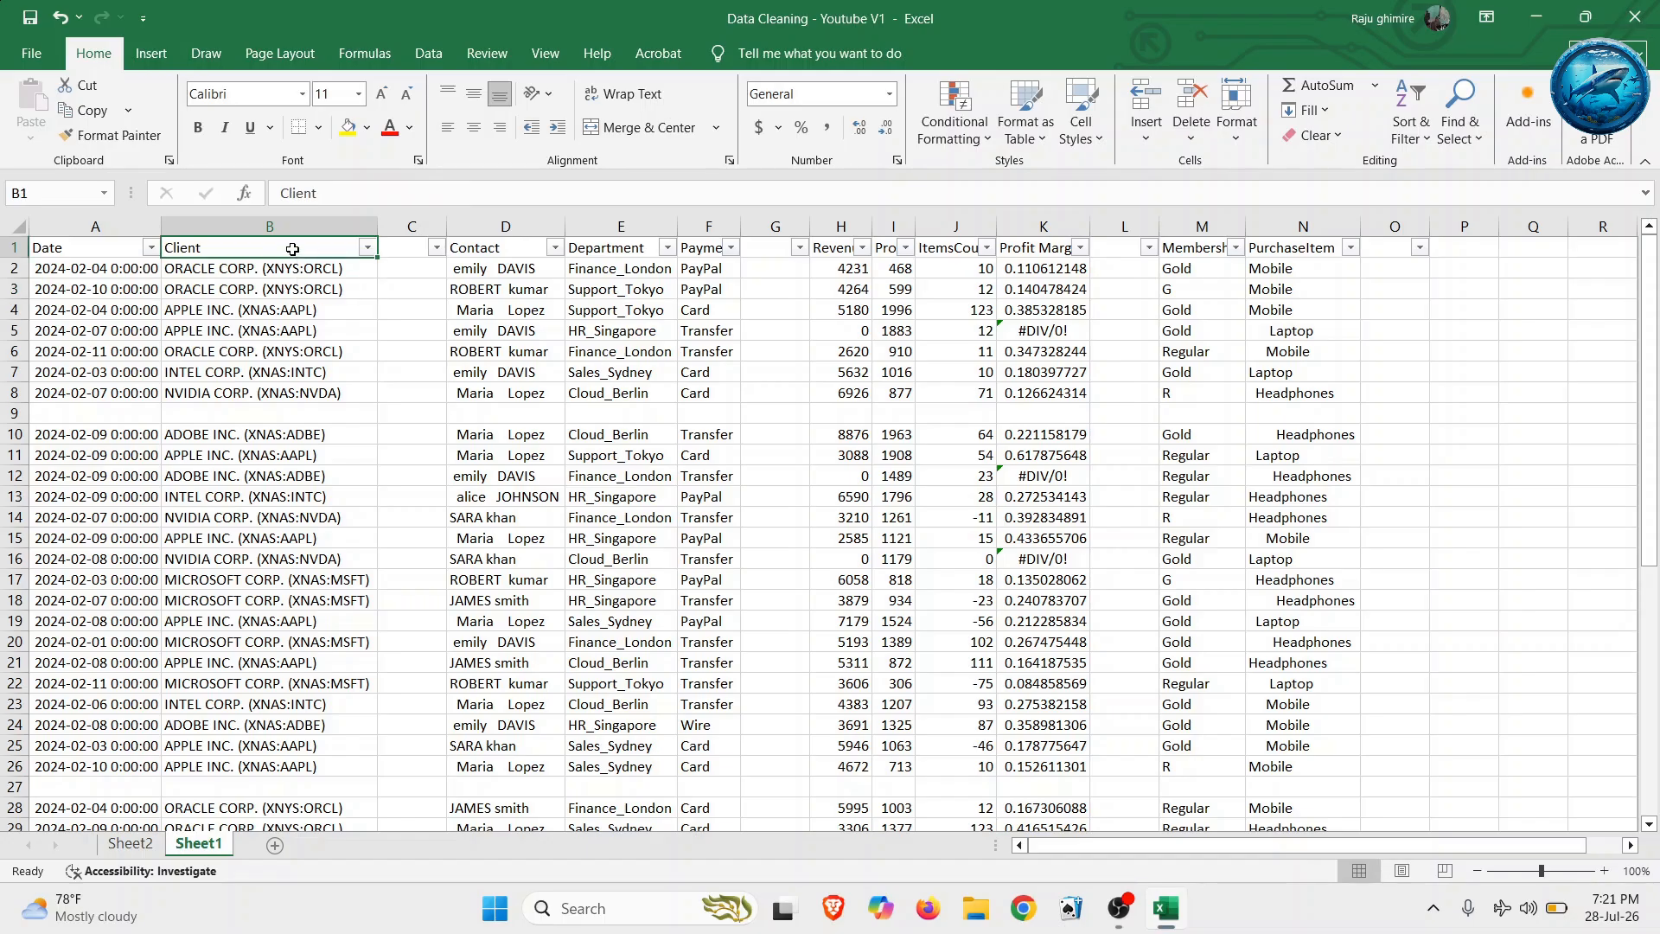
click(368, 249)
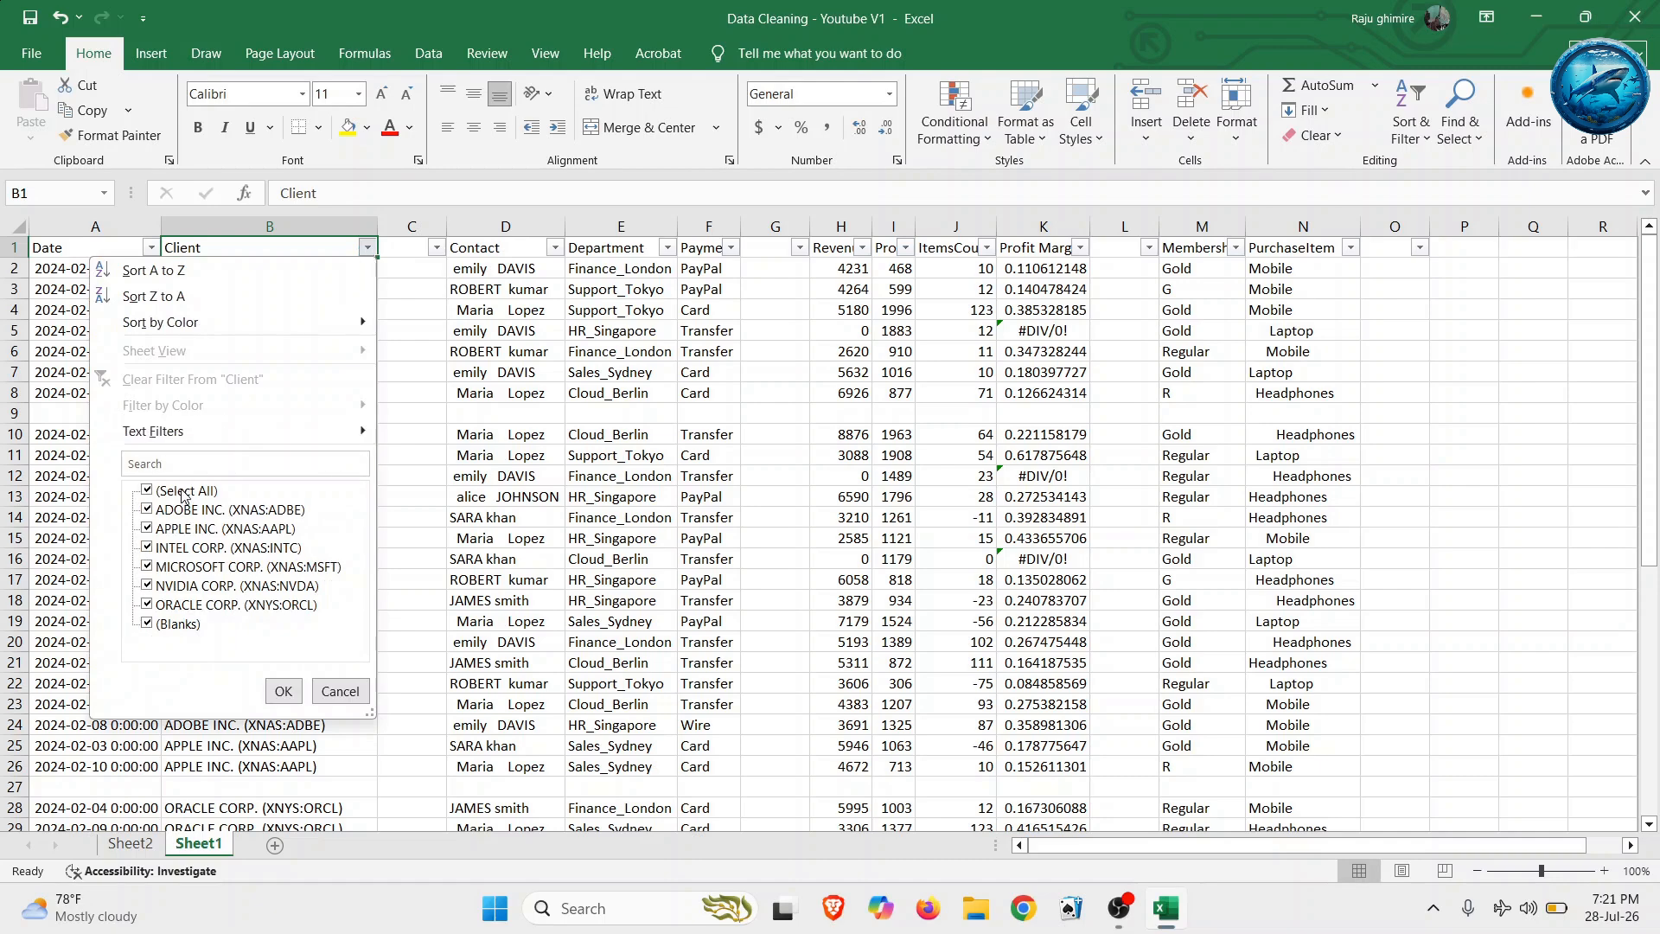
click(183, 494)
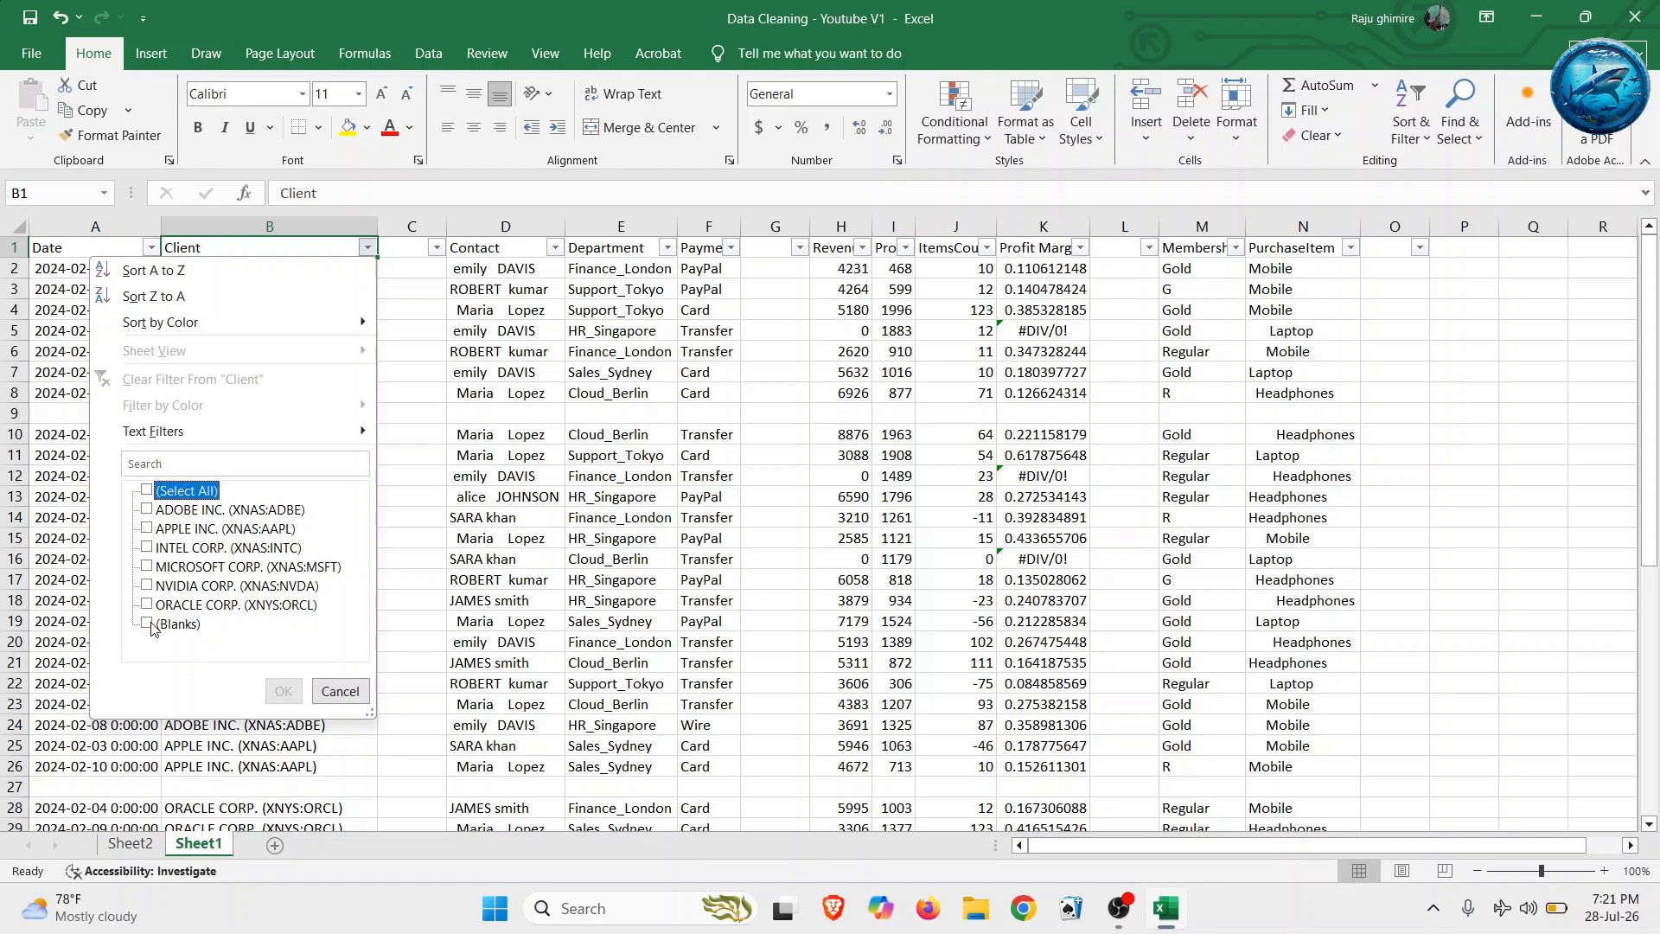
click(147, 624)
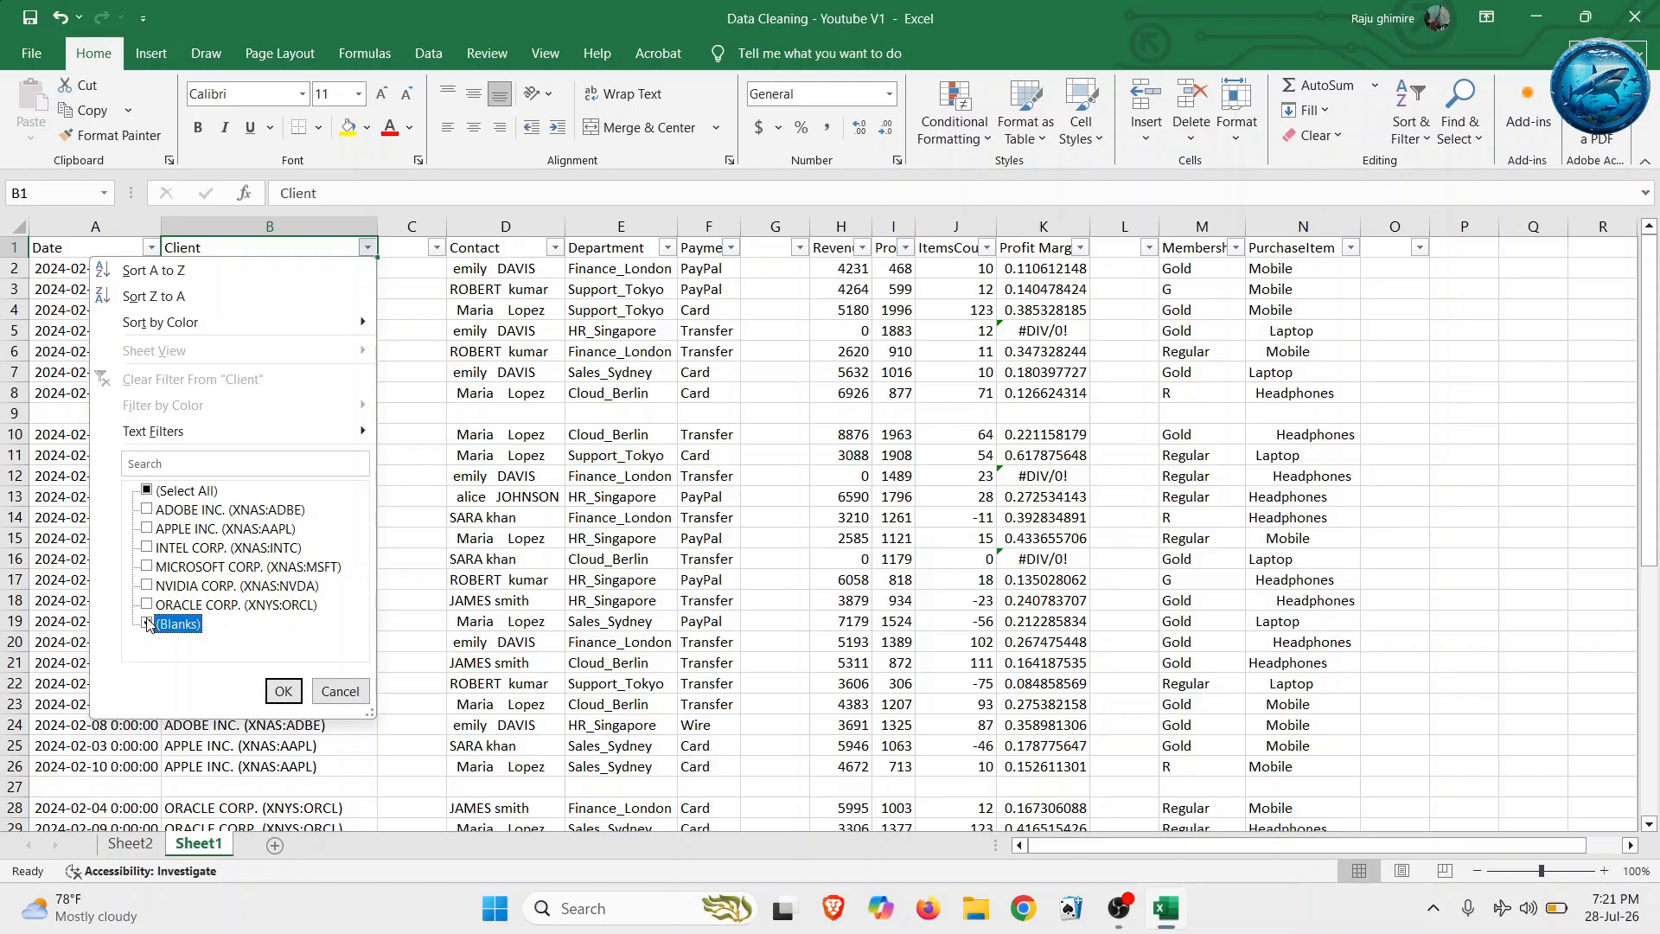
click(284, 691)
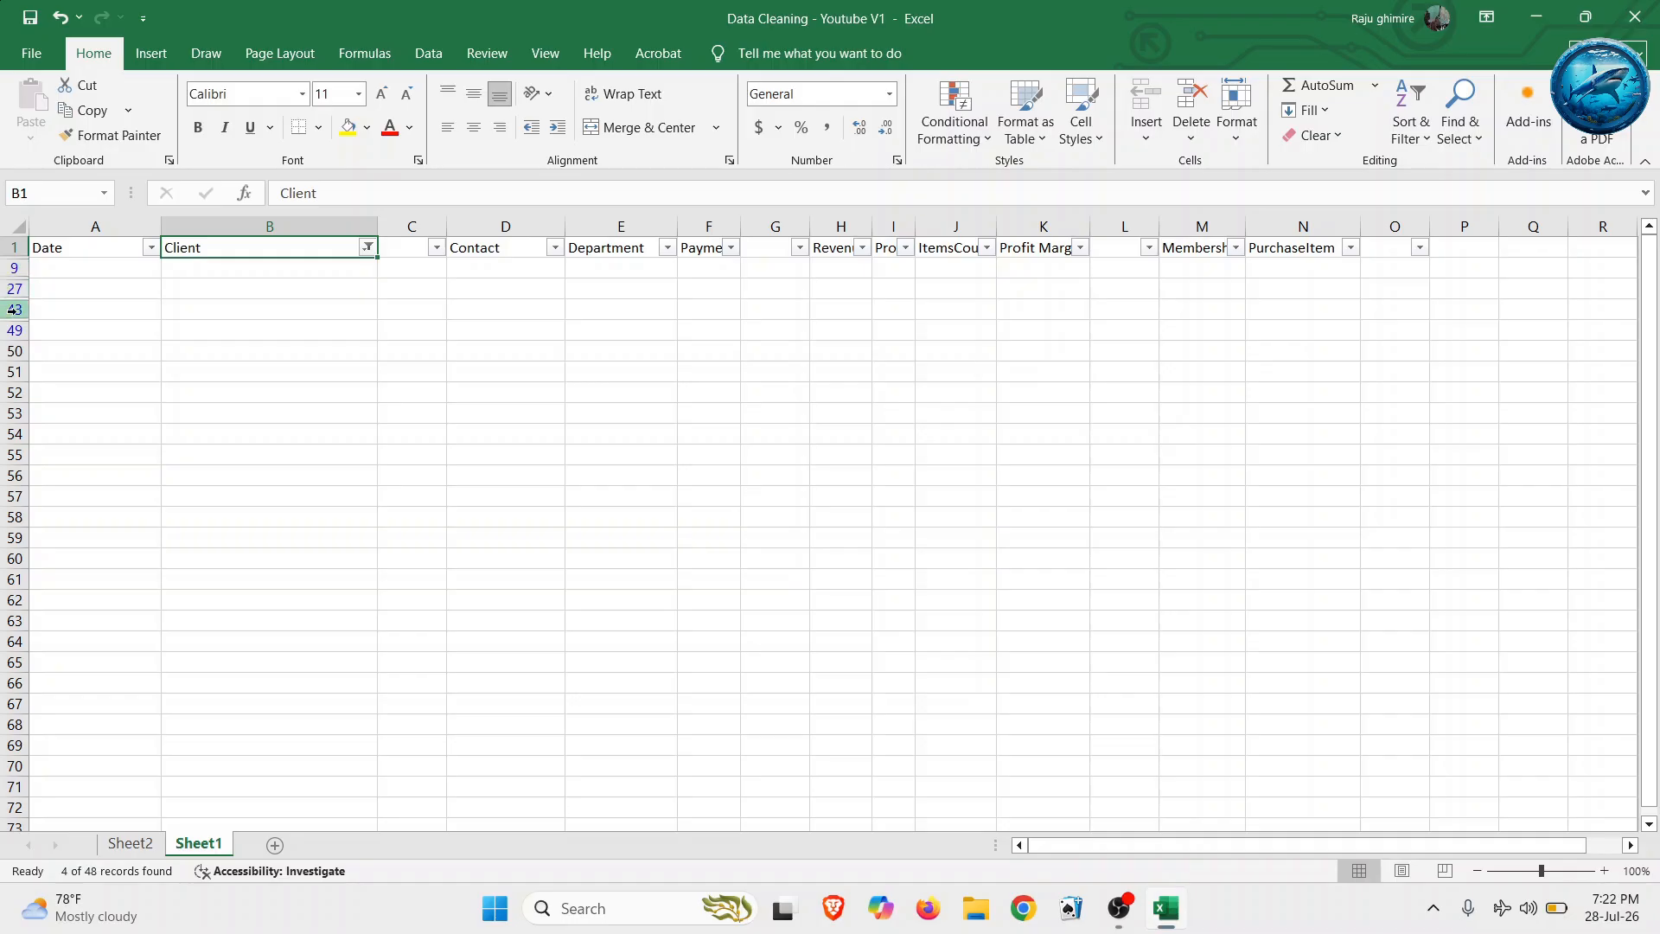
click(71, 272)
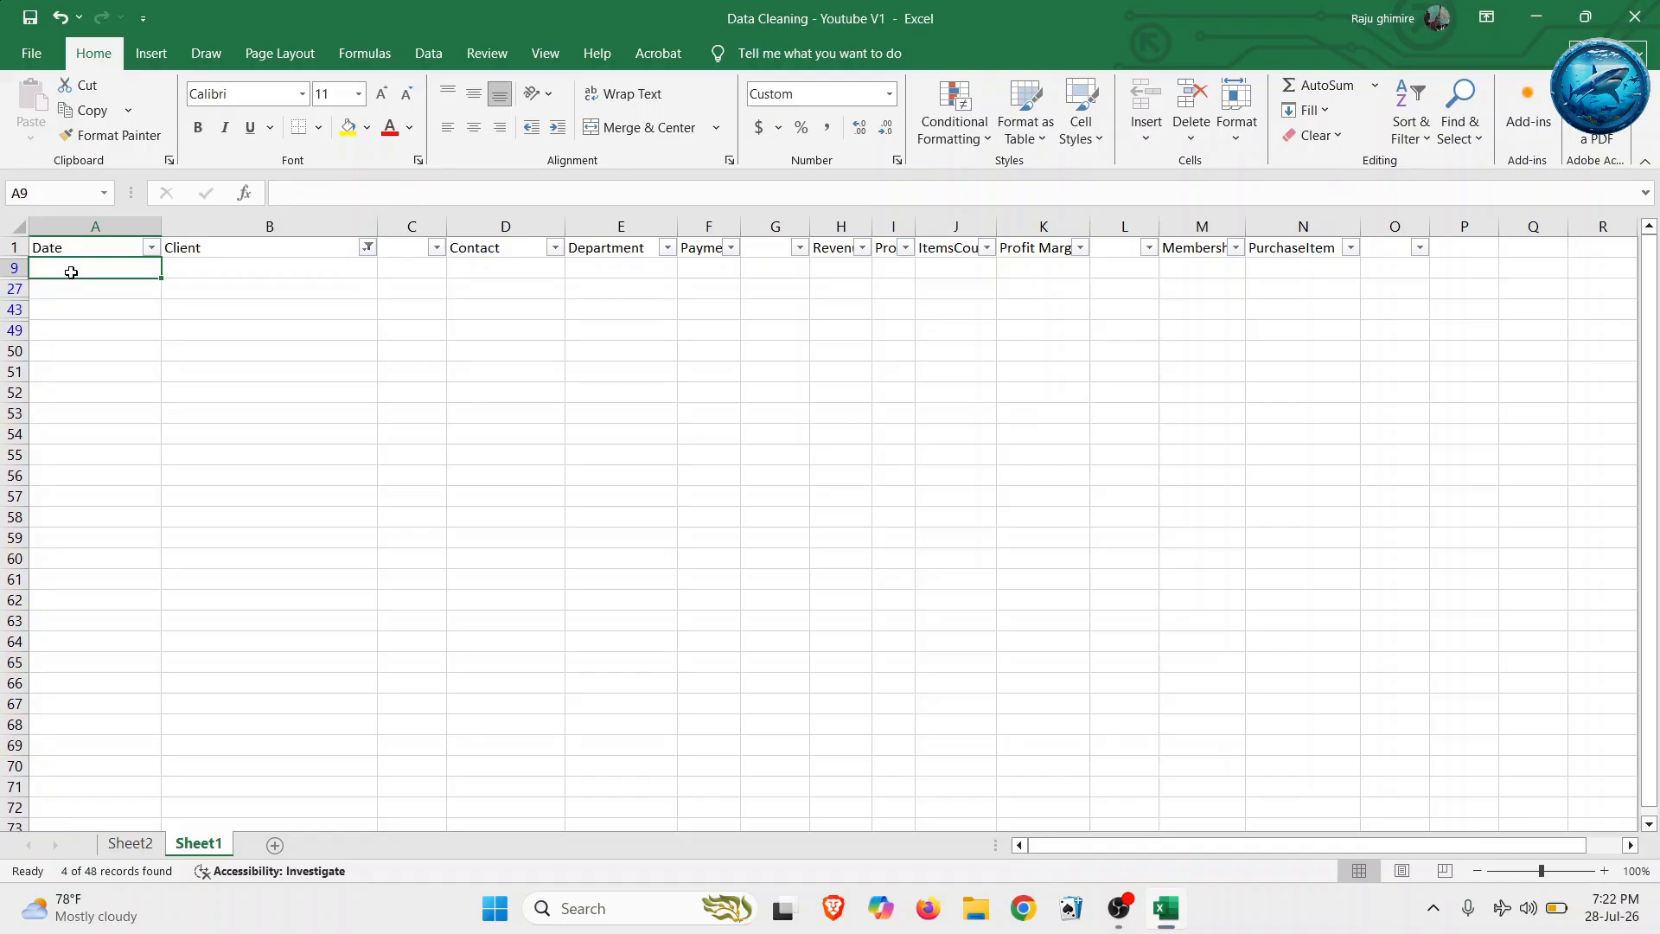
key(Up)
click(71, 273)
key(Up)
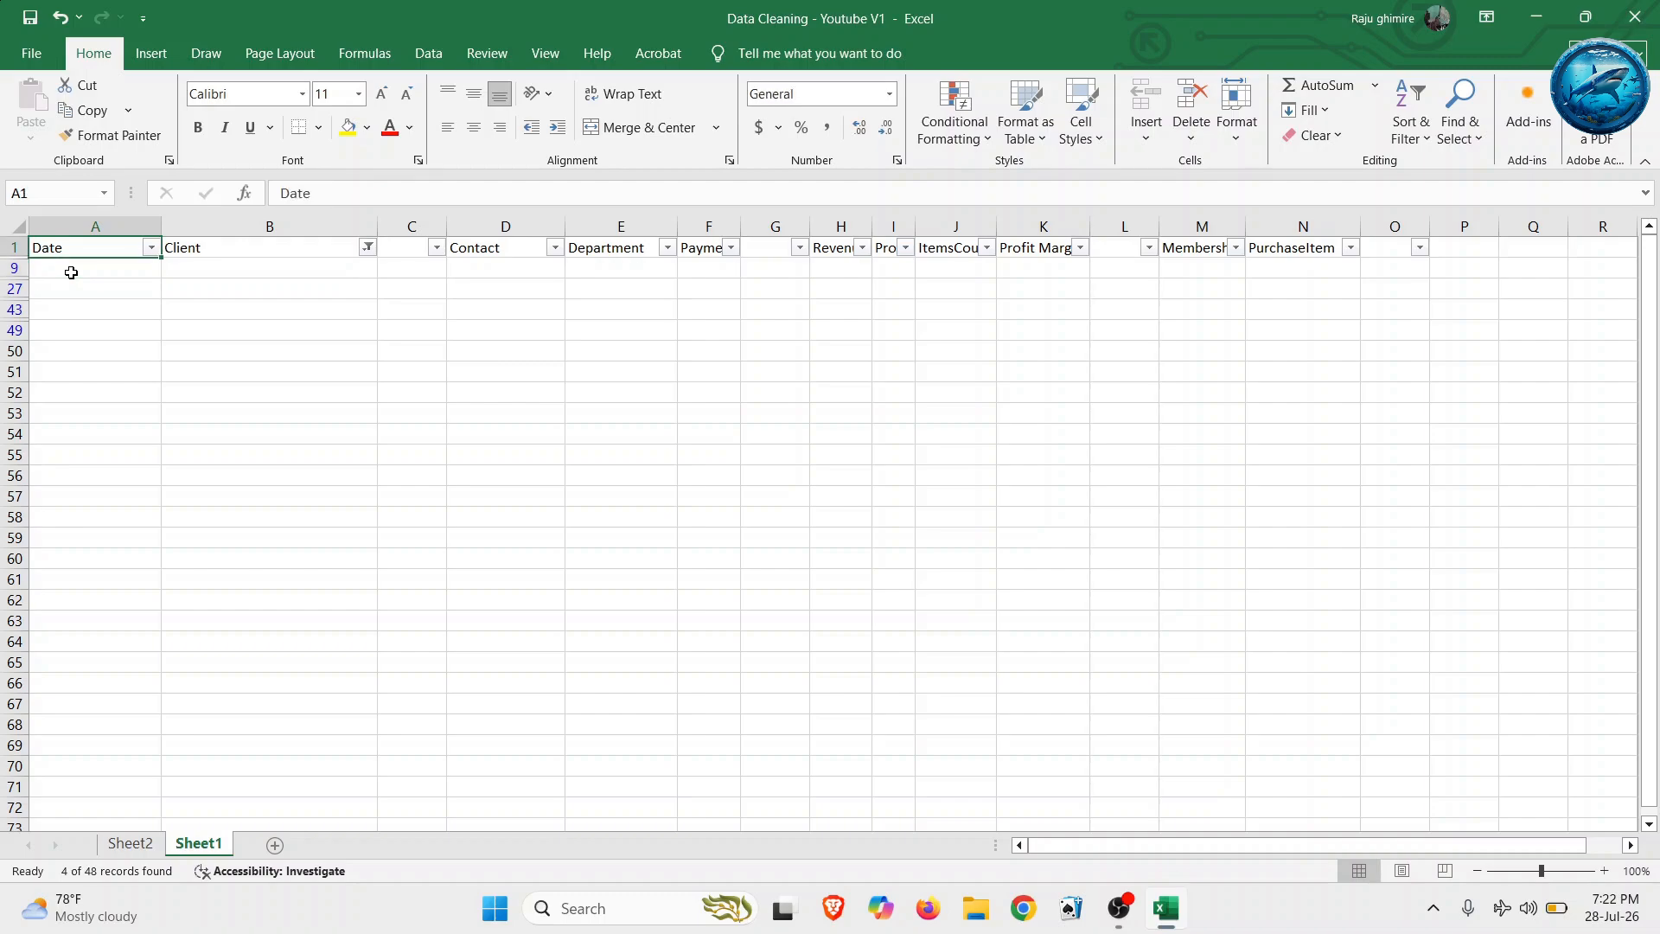
- Delete the entire sheet rows of the filtered blank records, from row 9 down to the sheet's end across columns A to N
click(71, 272)
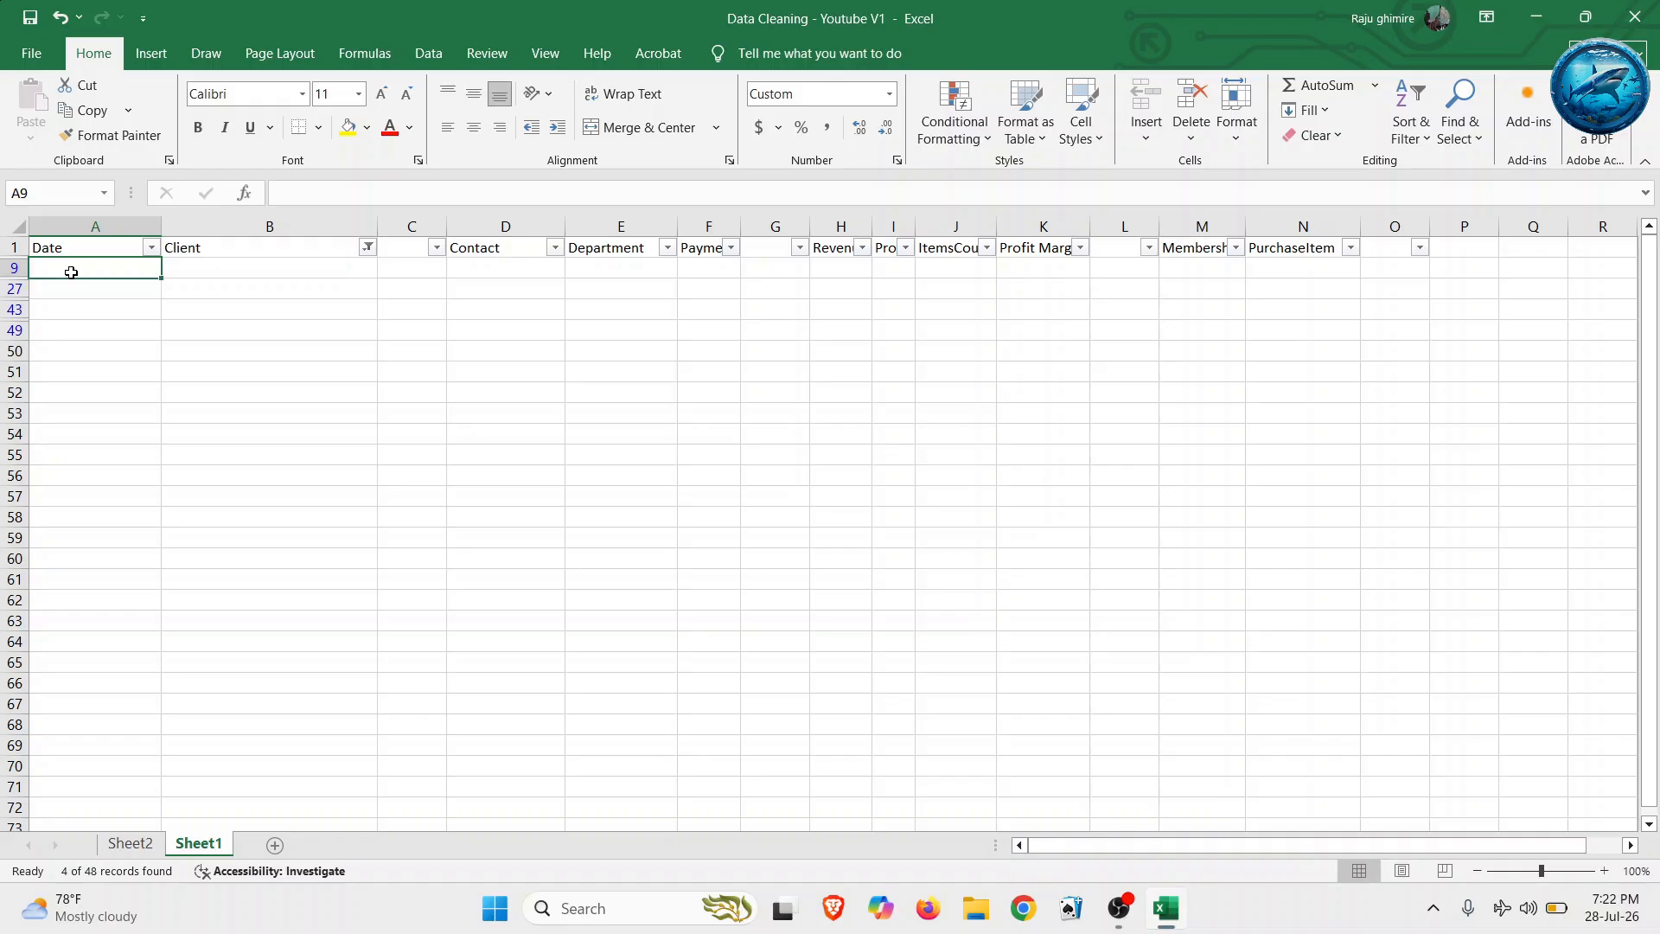
key(shift+Right)
key(shift+Right)
key(shift+Right)
key(shift+Right)
key(shift+Right)
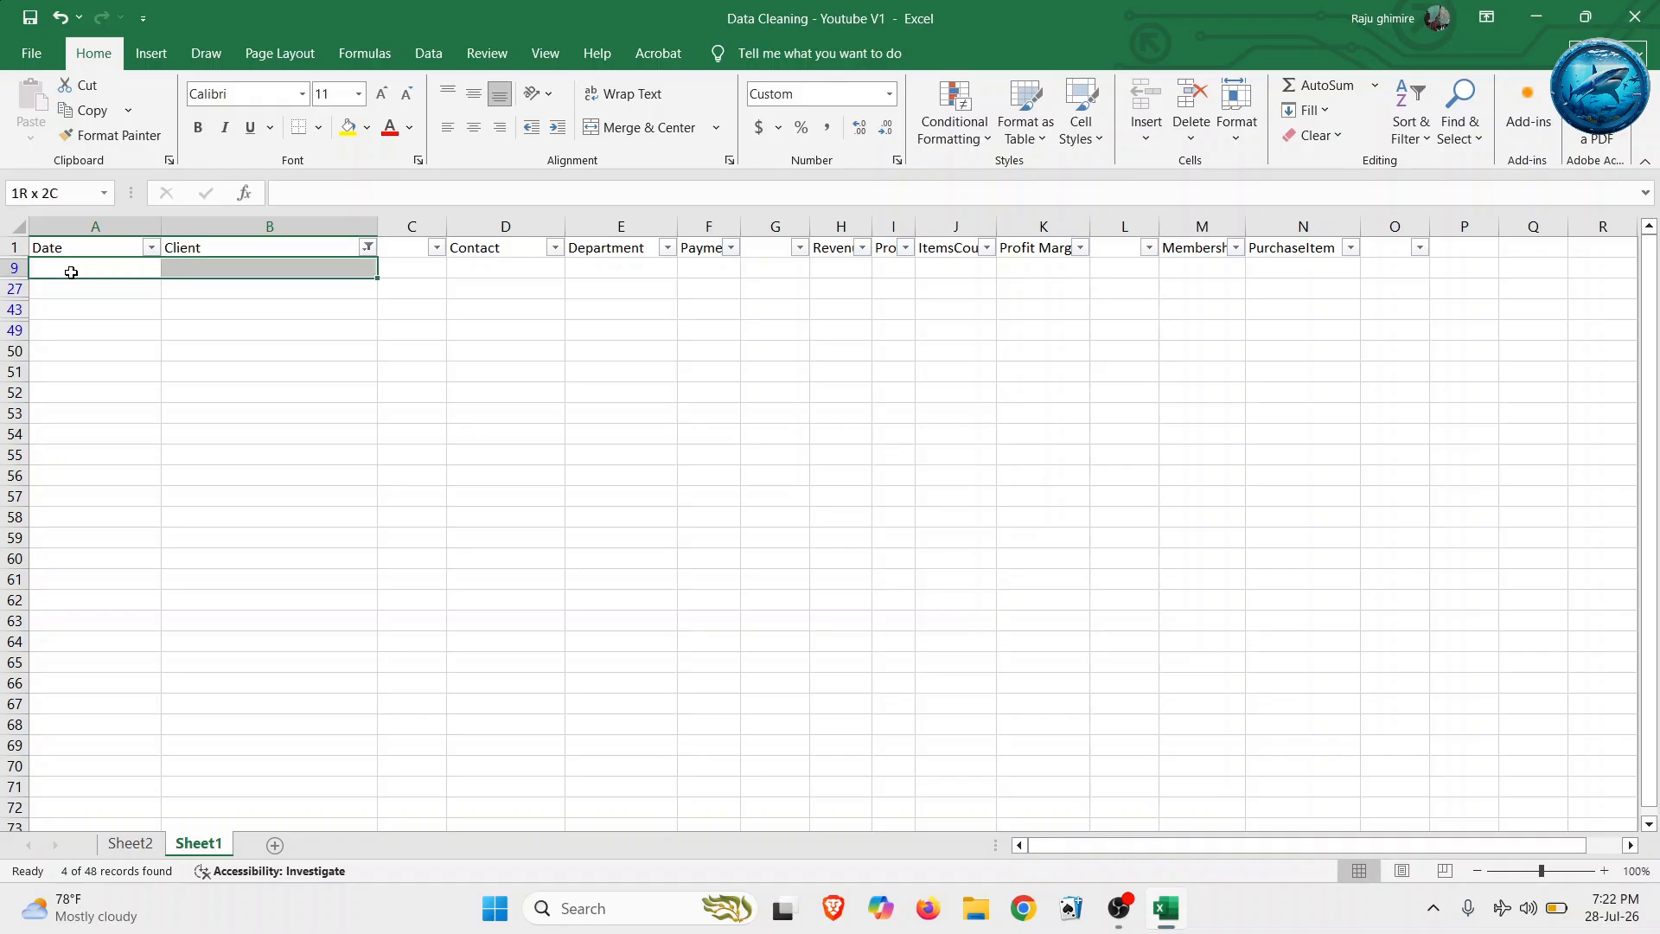
key(shift+Right)
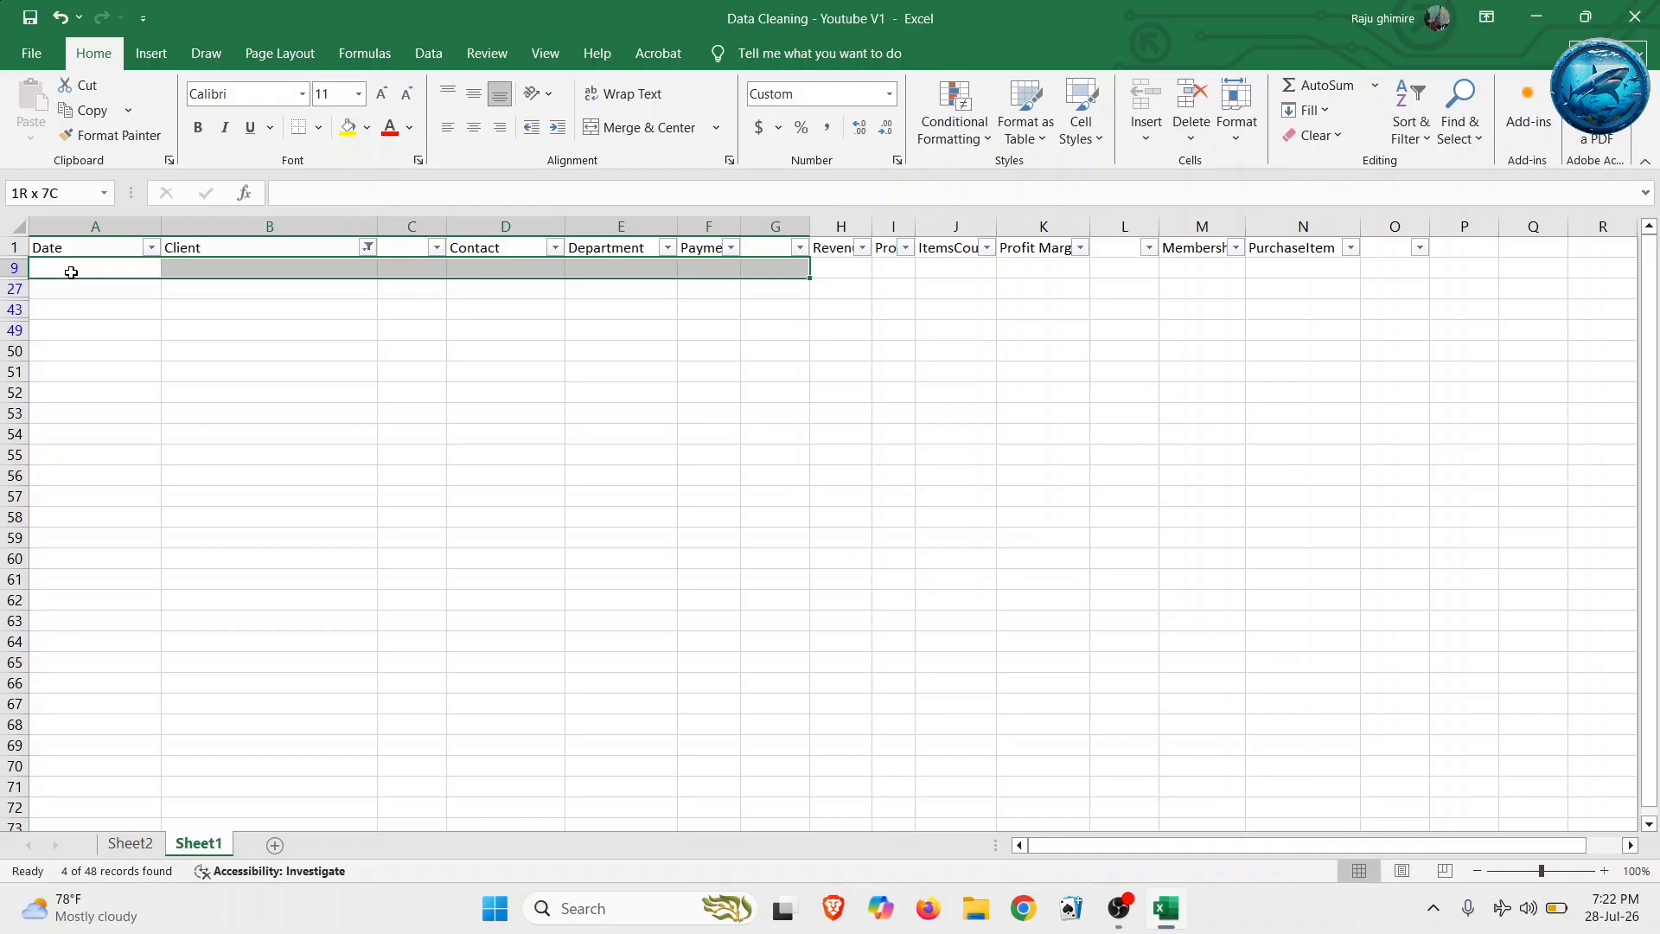
key(shift+Right)
key(shift+Right)
key(shift+Right)
key(shift+Right)
key(shift+Right)
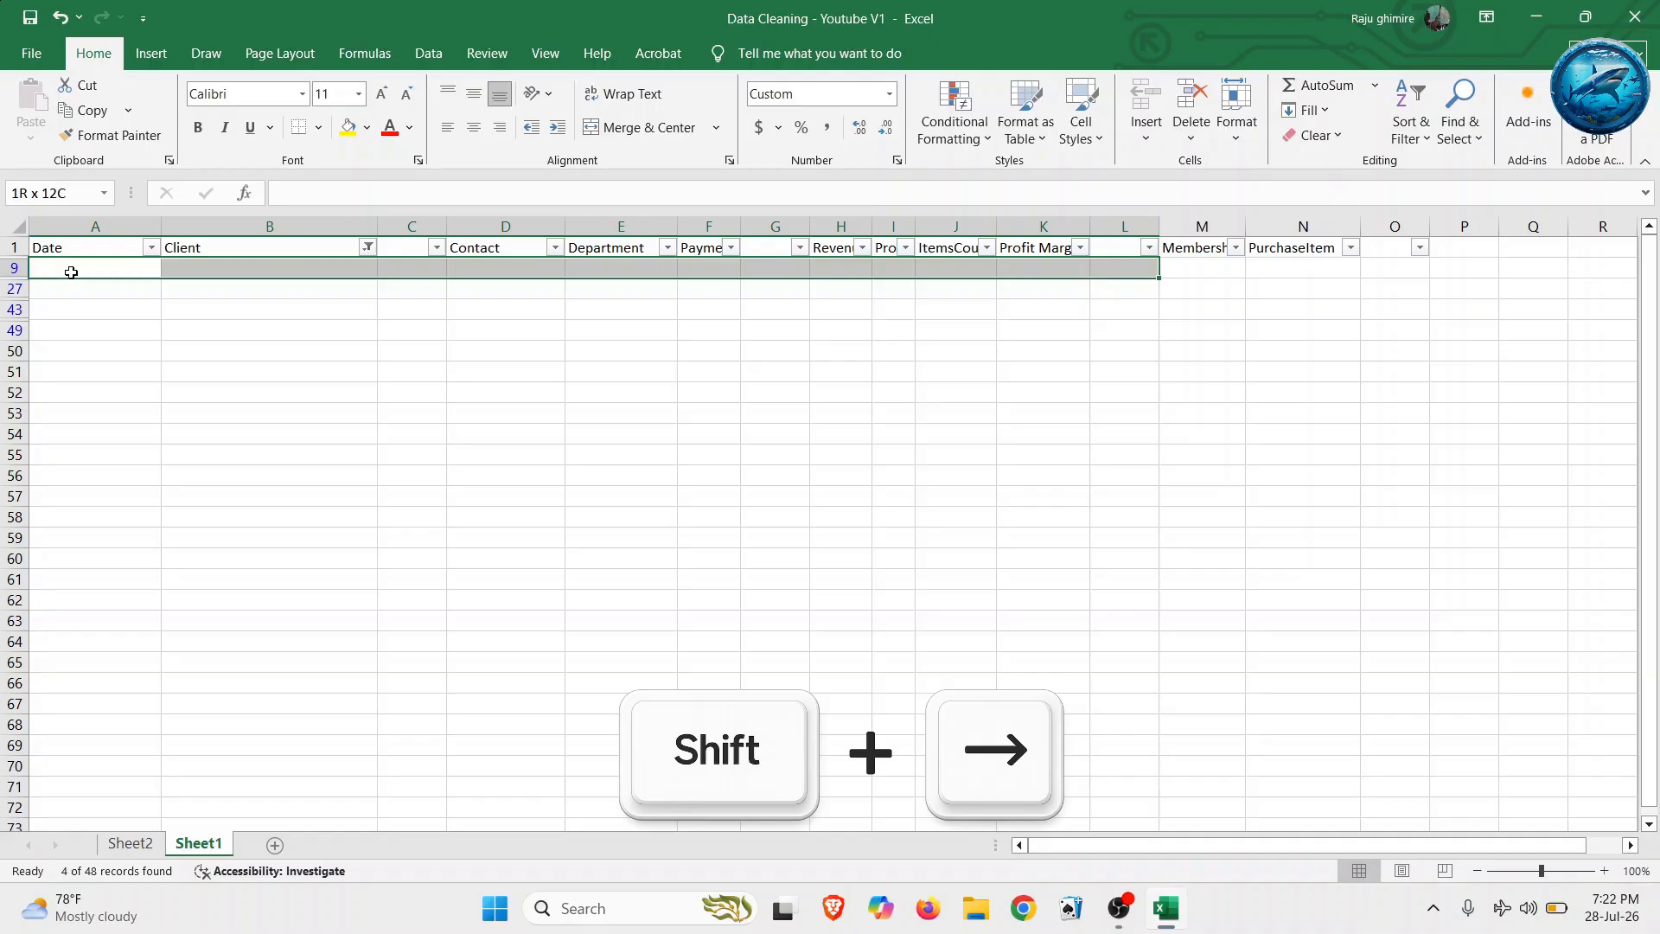
key(shift+Right)
key(shift+Right)
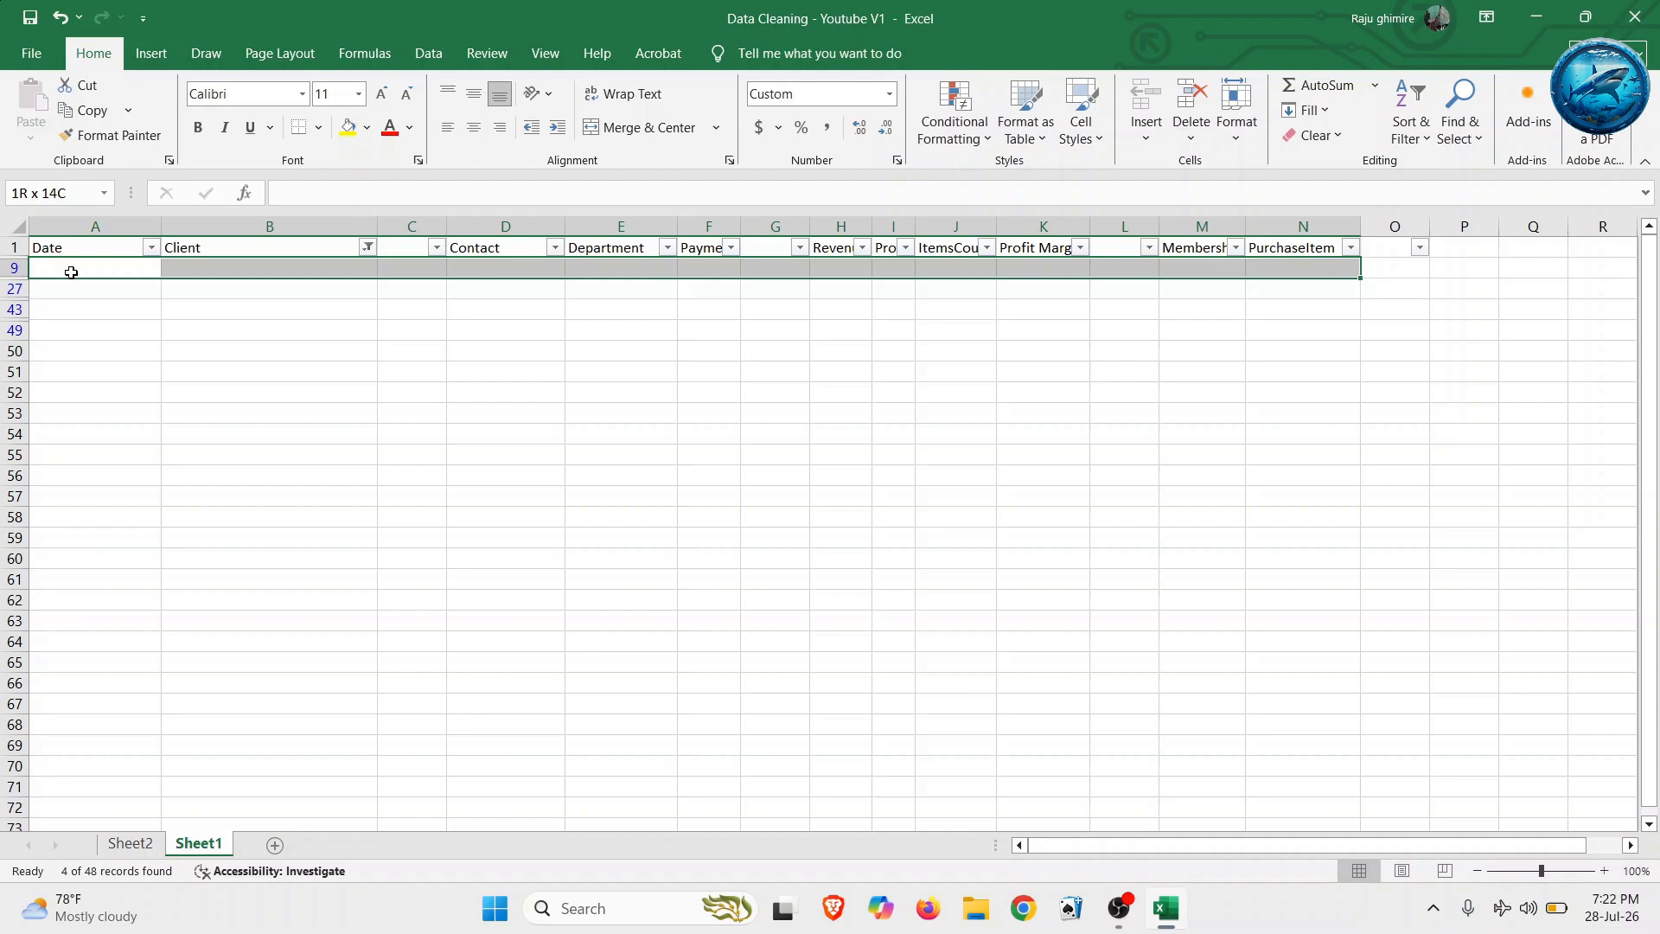
key(ctrl+shift+Down)
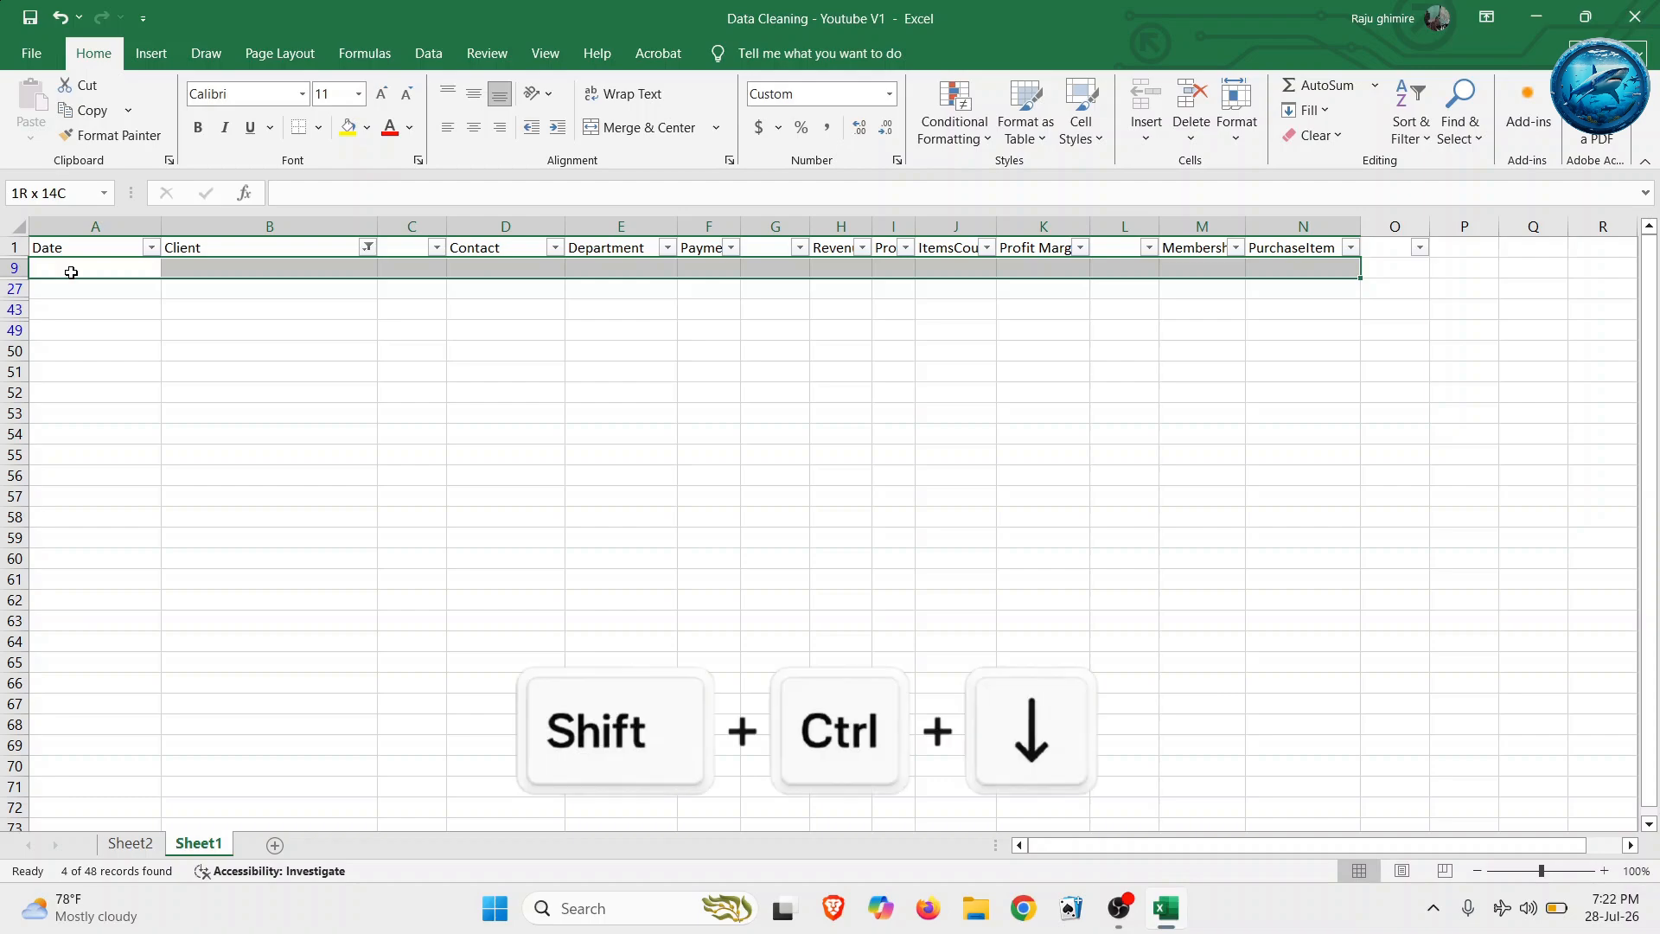
key(ctrl+shift+Down)
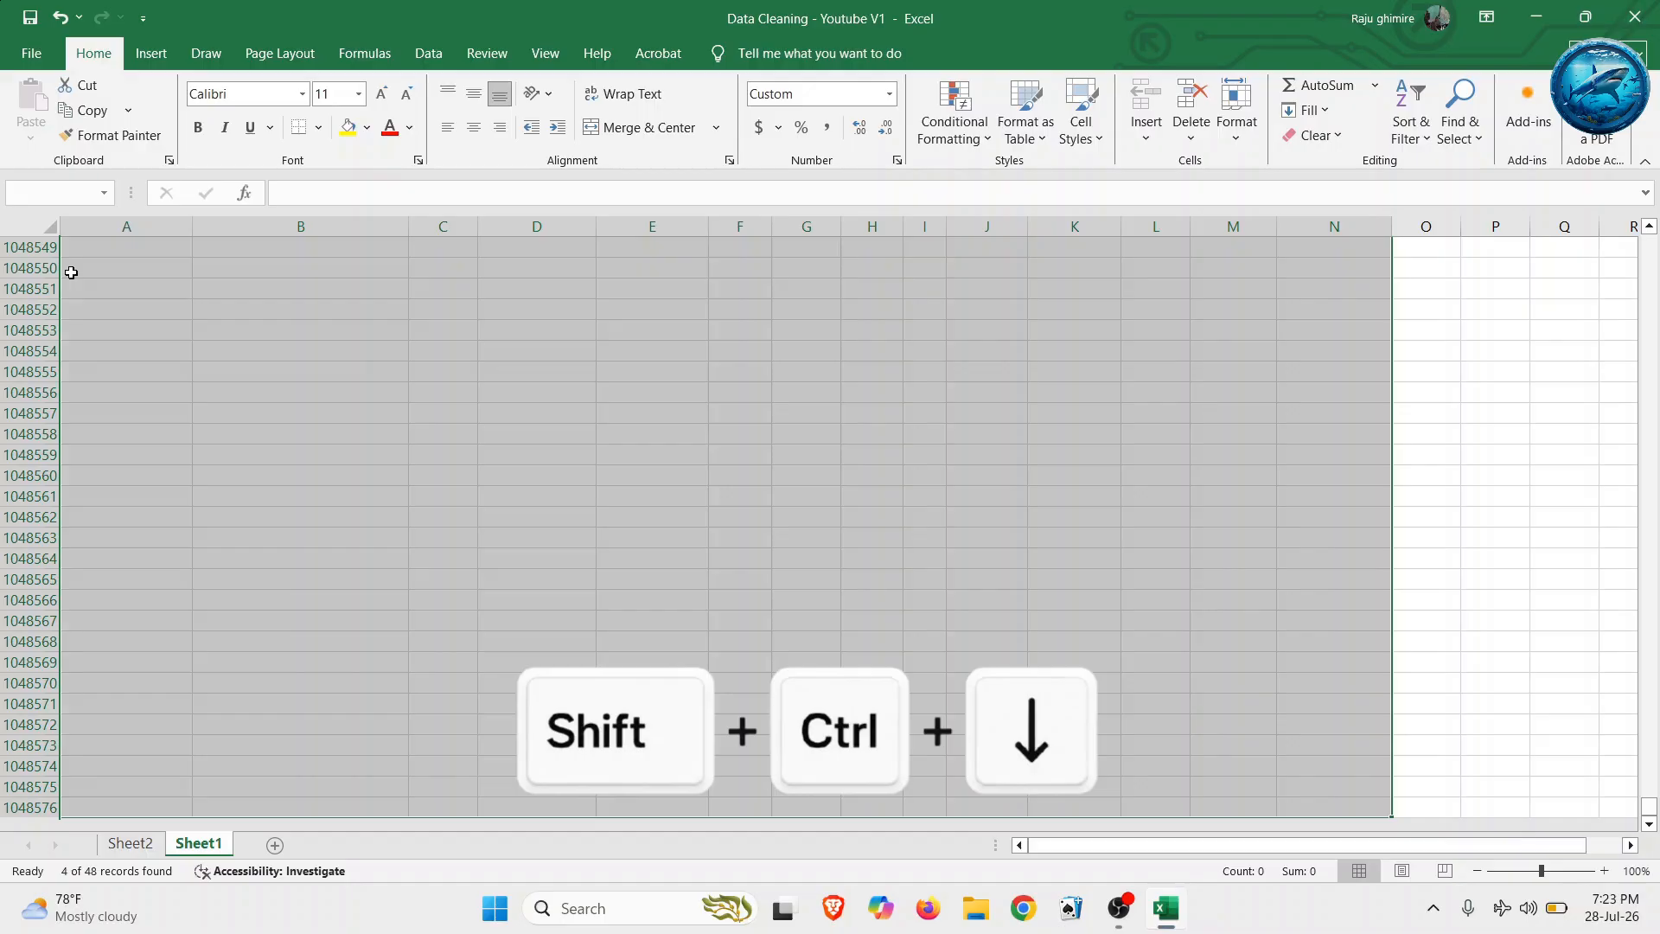
key(ctrl+minus)
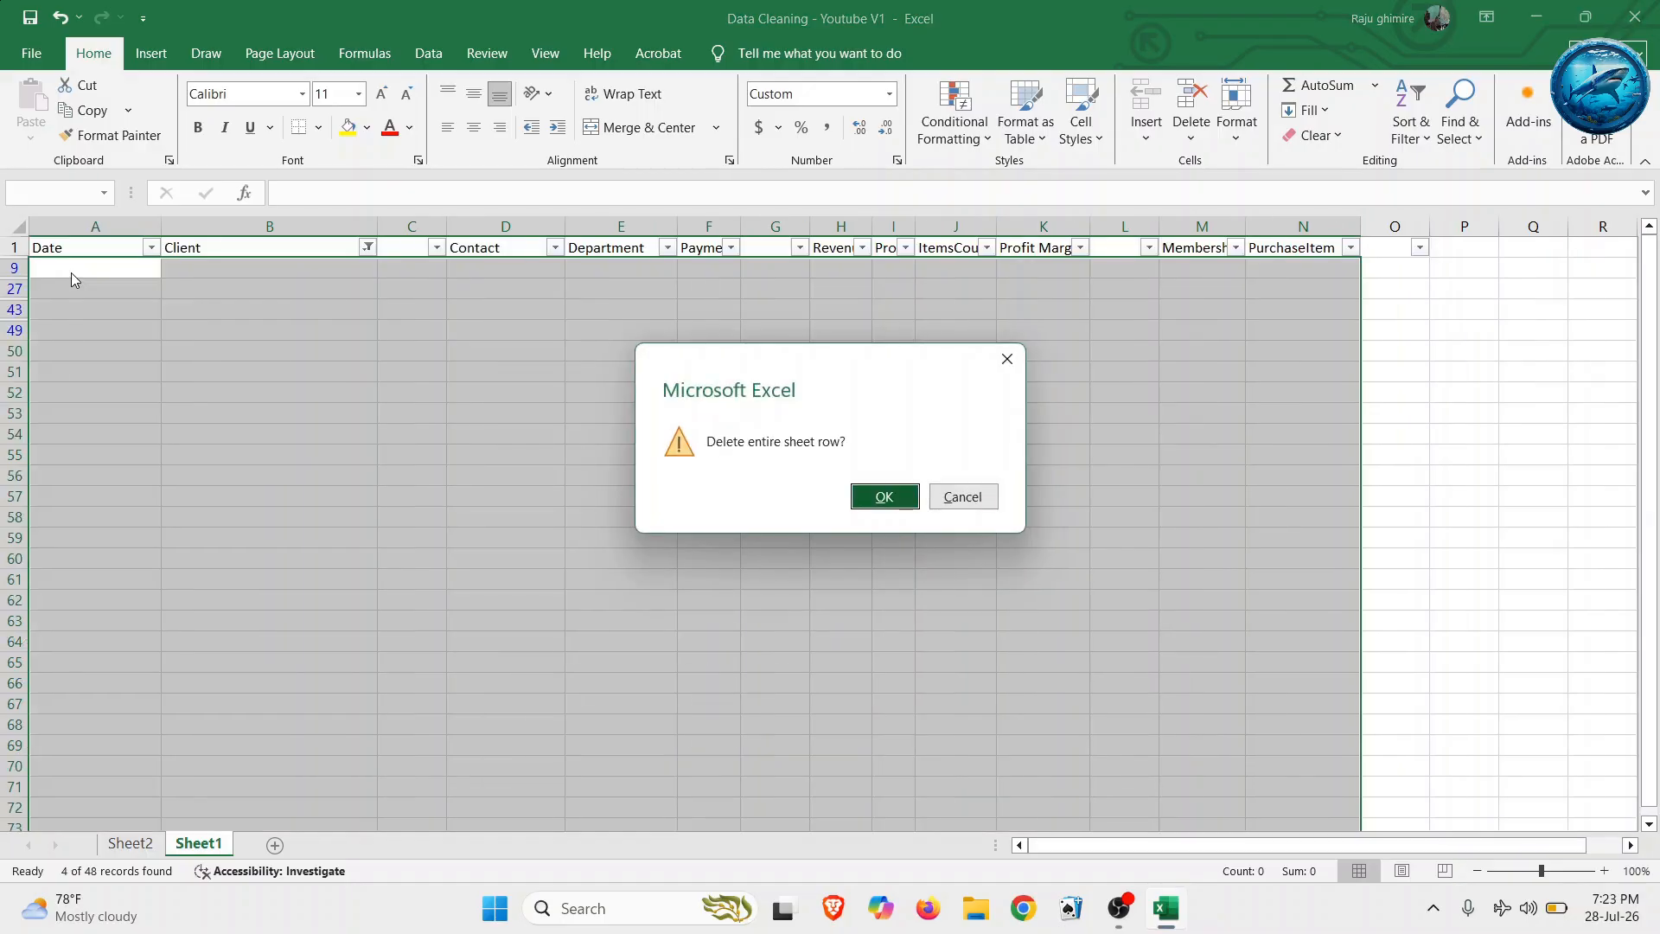
click(881, 505)
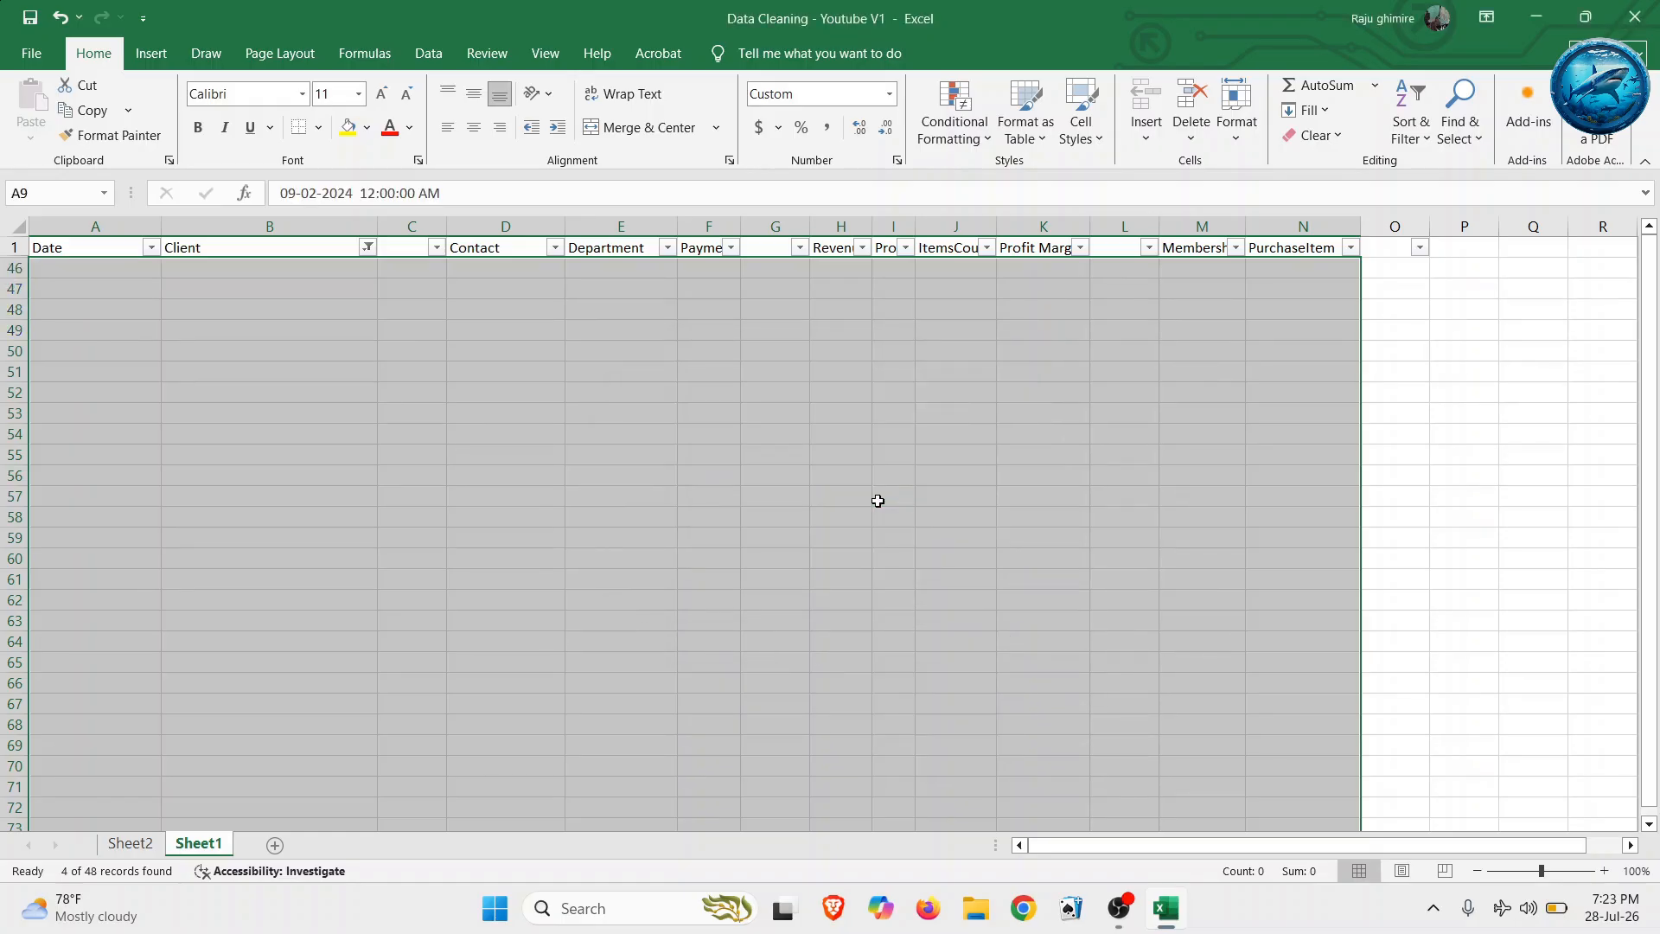
- Reset the Client column filter to show all clients and clear the range selection
click(367, 249)
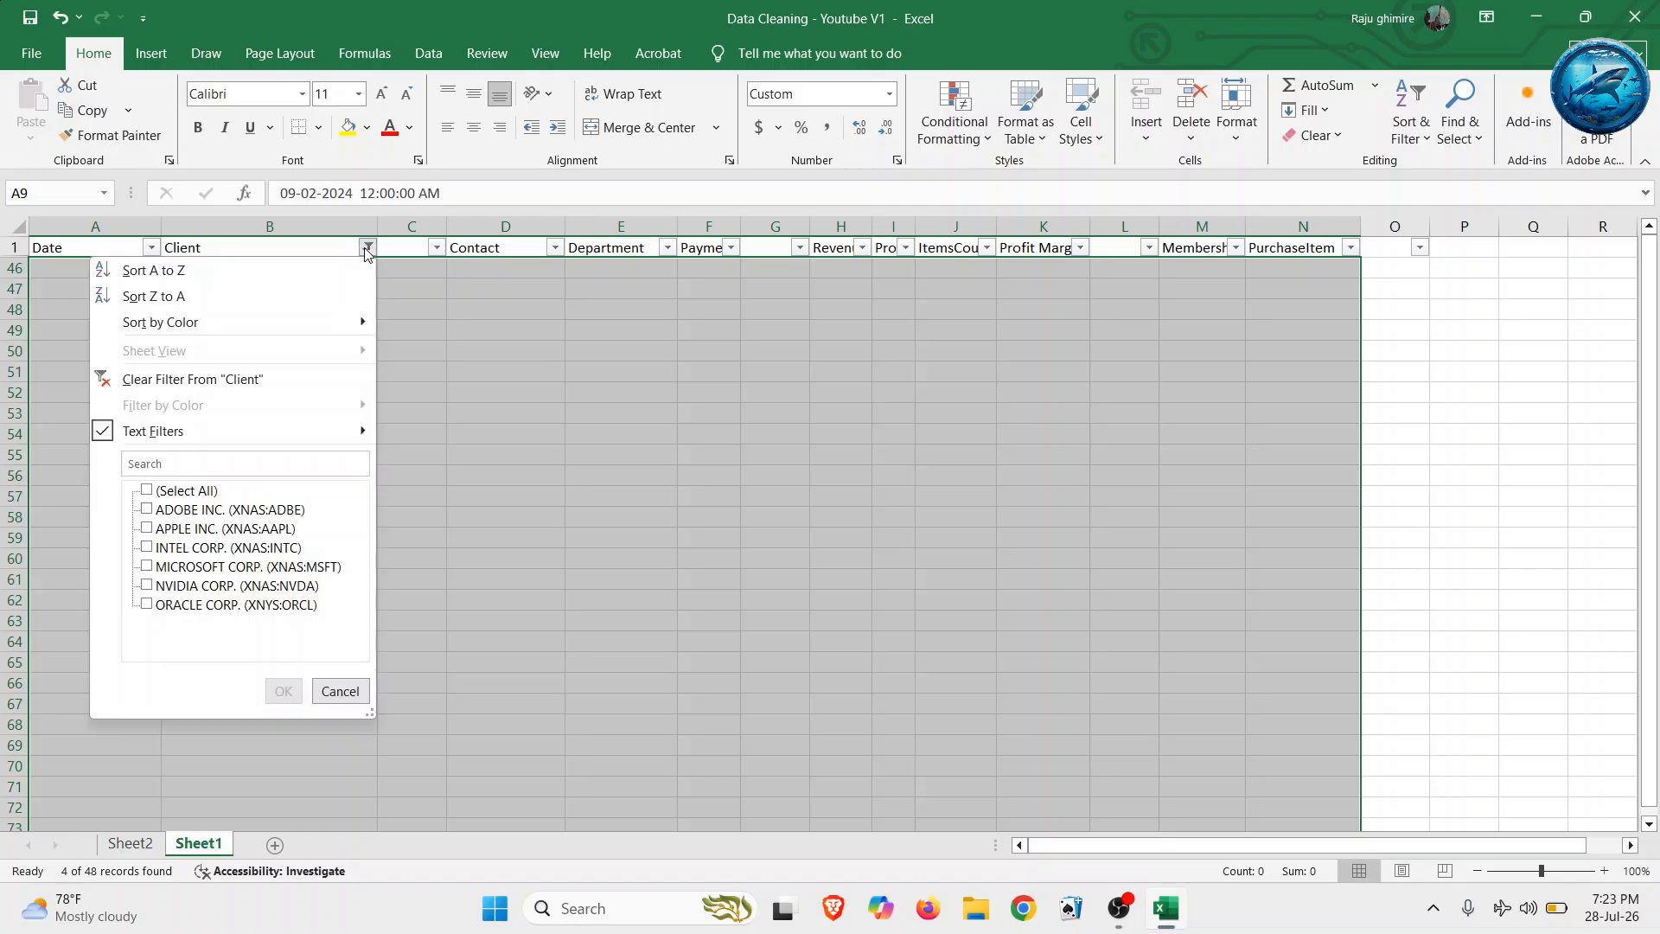
click(198, 493)
click(197, 493)
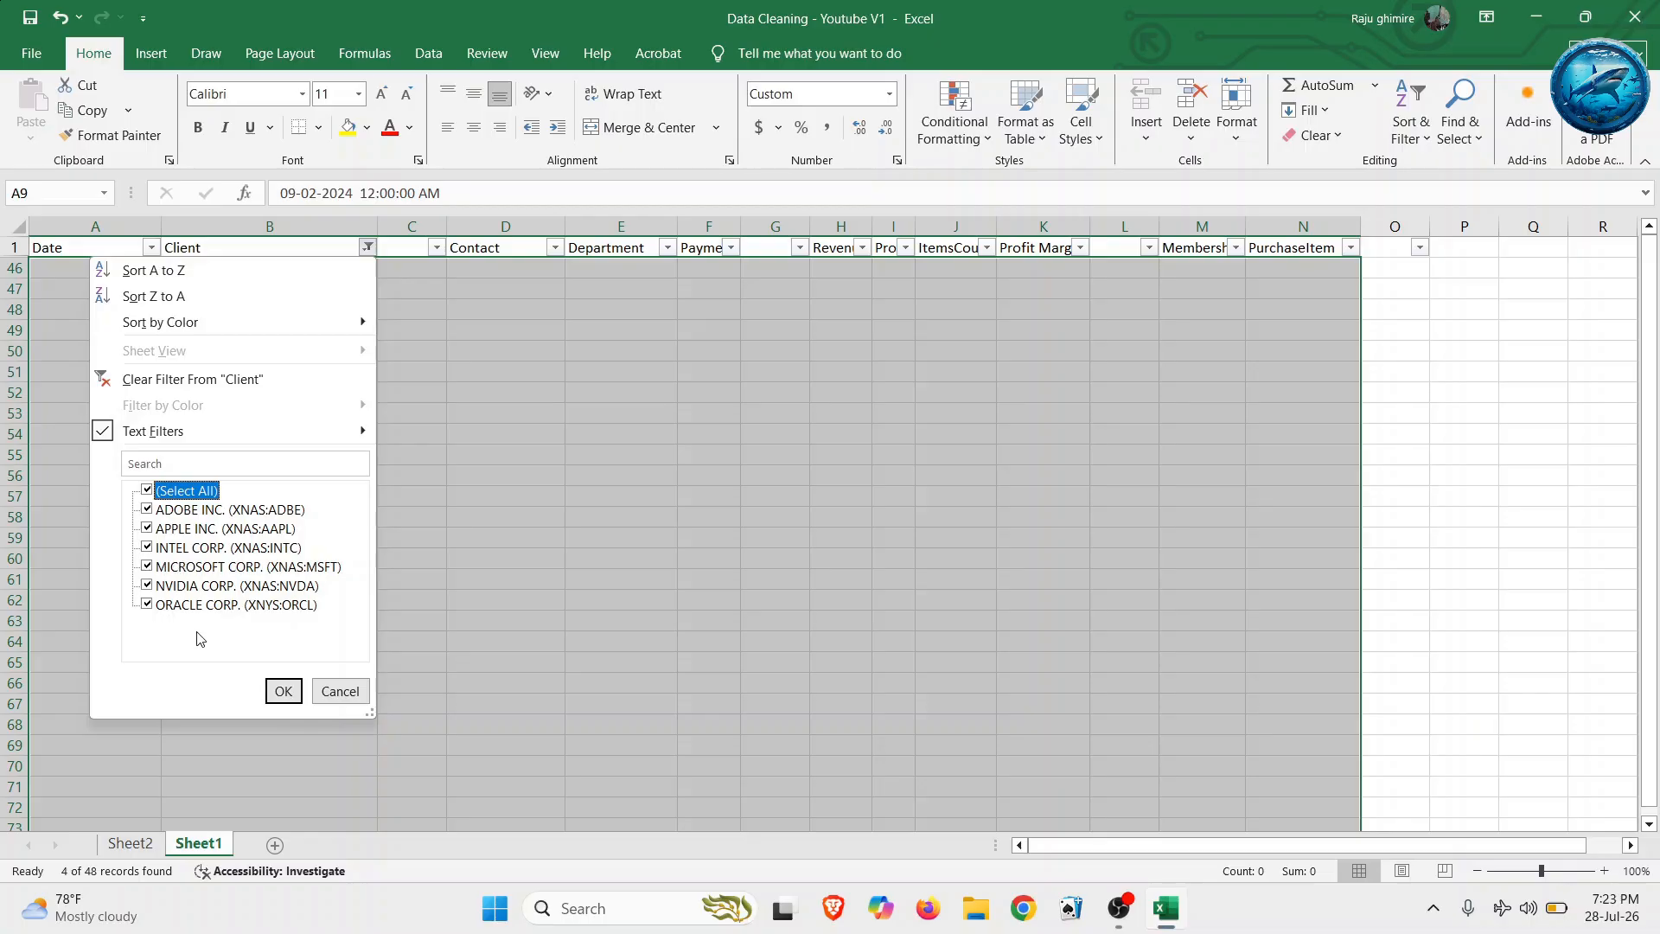
click(275, 692)
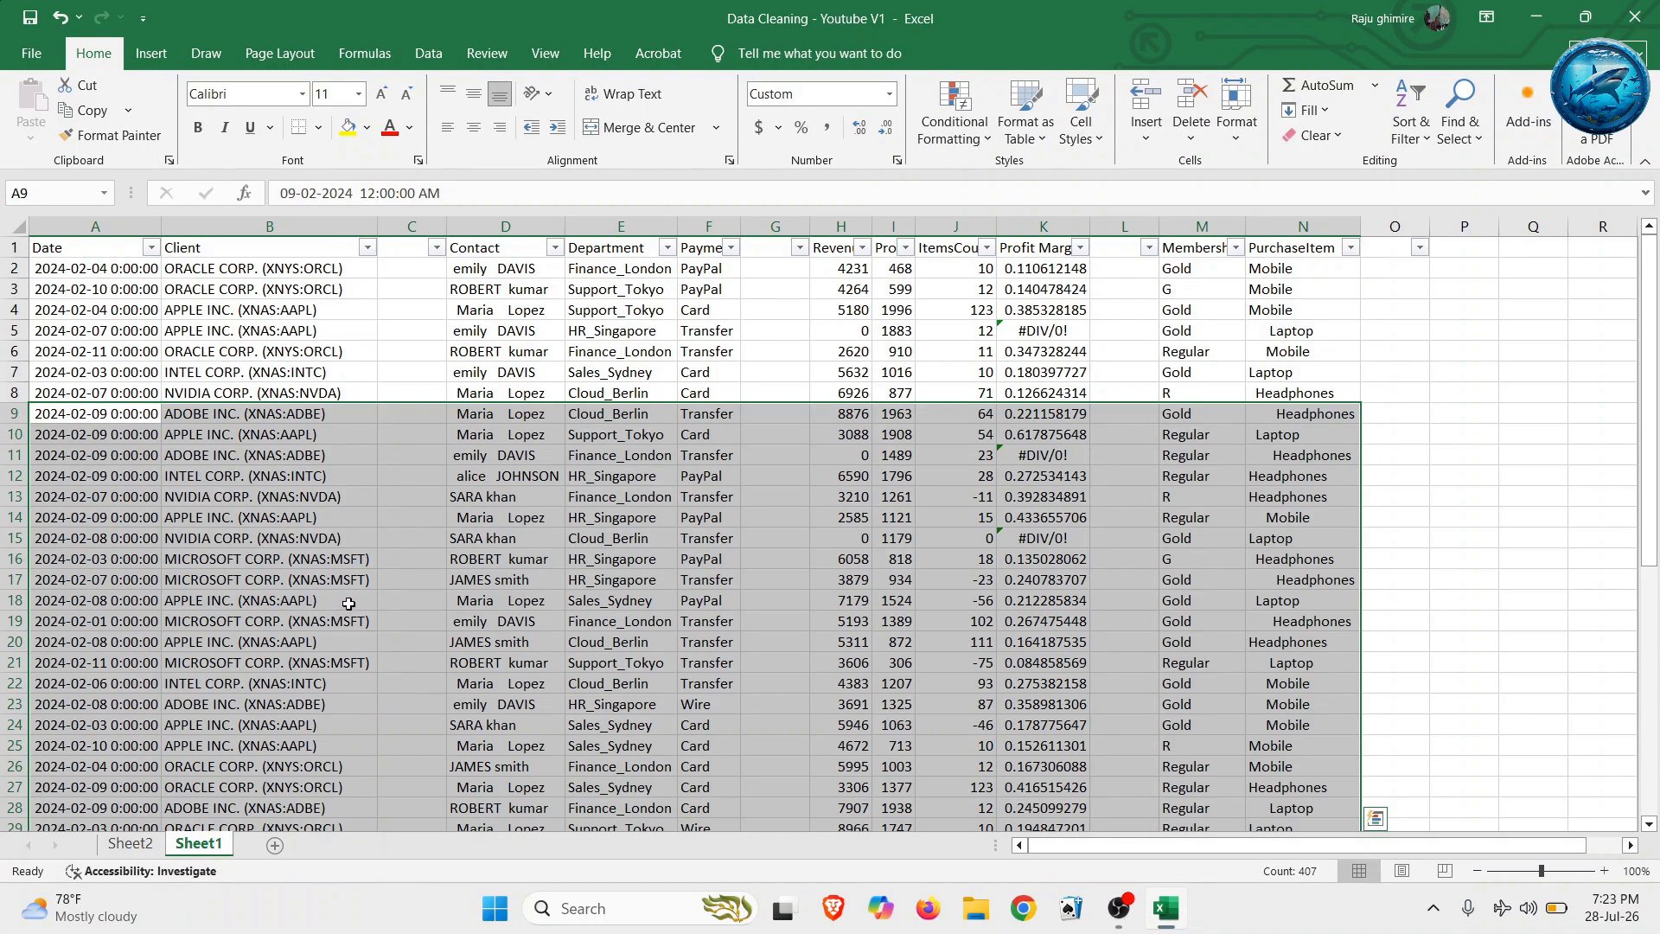
click(275, 441)
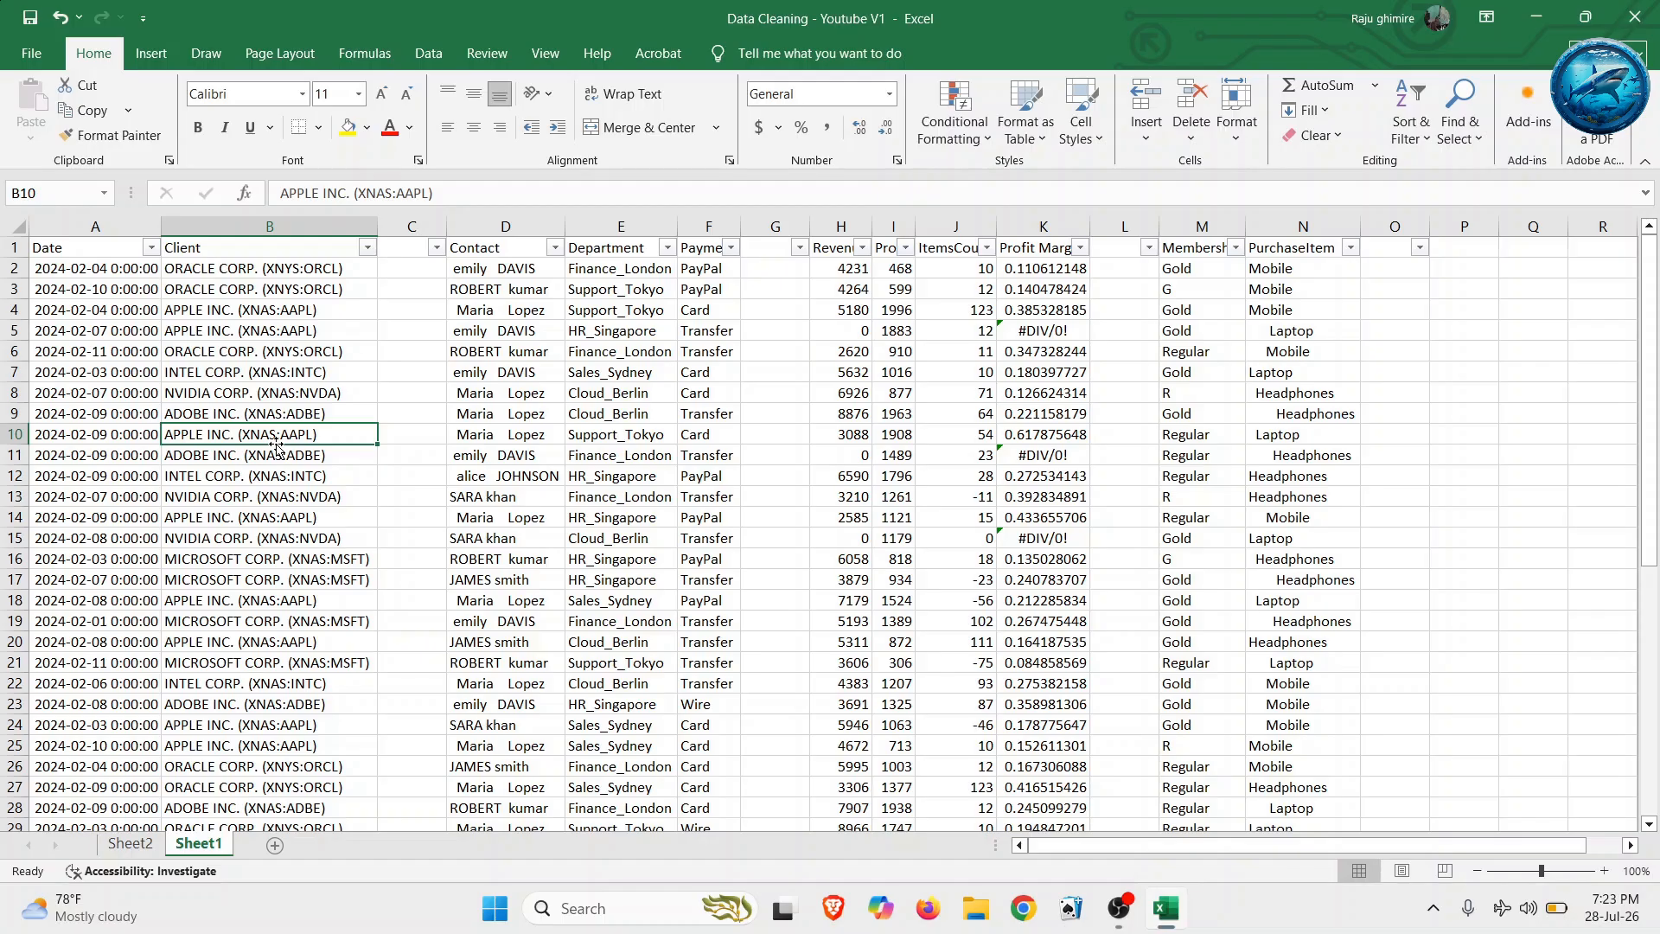
- Examine the Date column from A2 down to its last entry for remaining blank rows
key(Up)
key(Up)
key(Up)
key(Up)
key(Up)
key(Up)
key(Up)
key(Up)
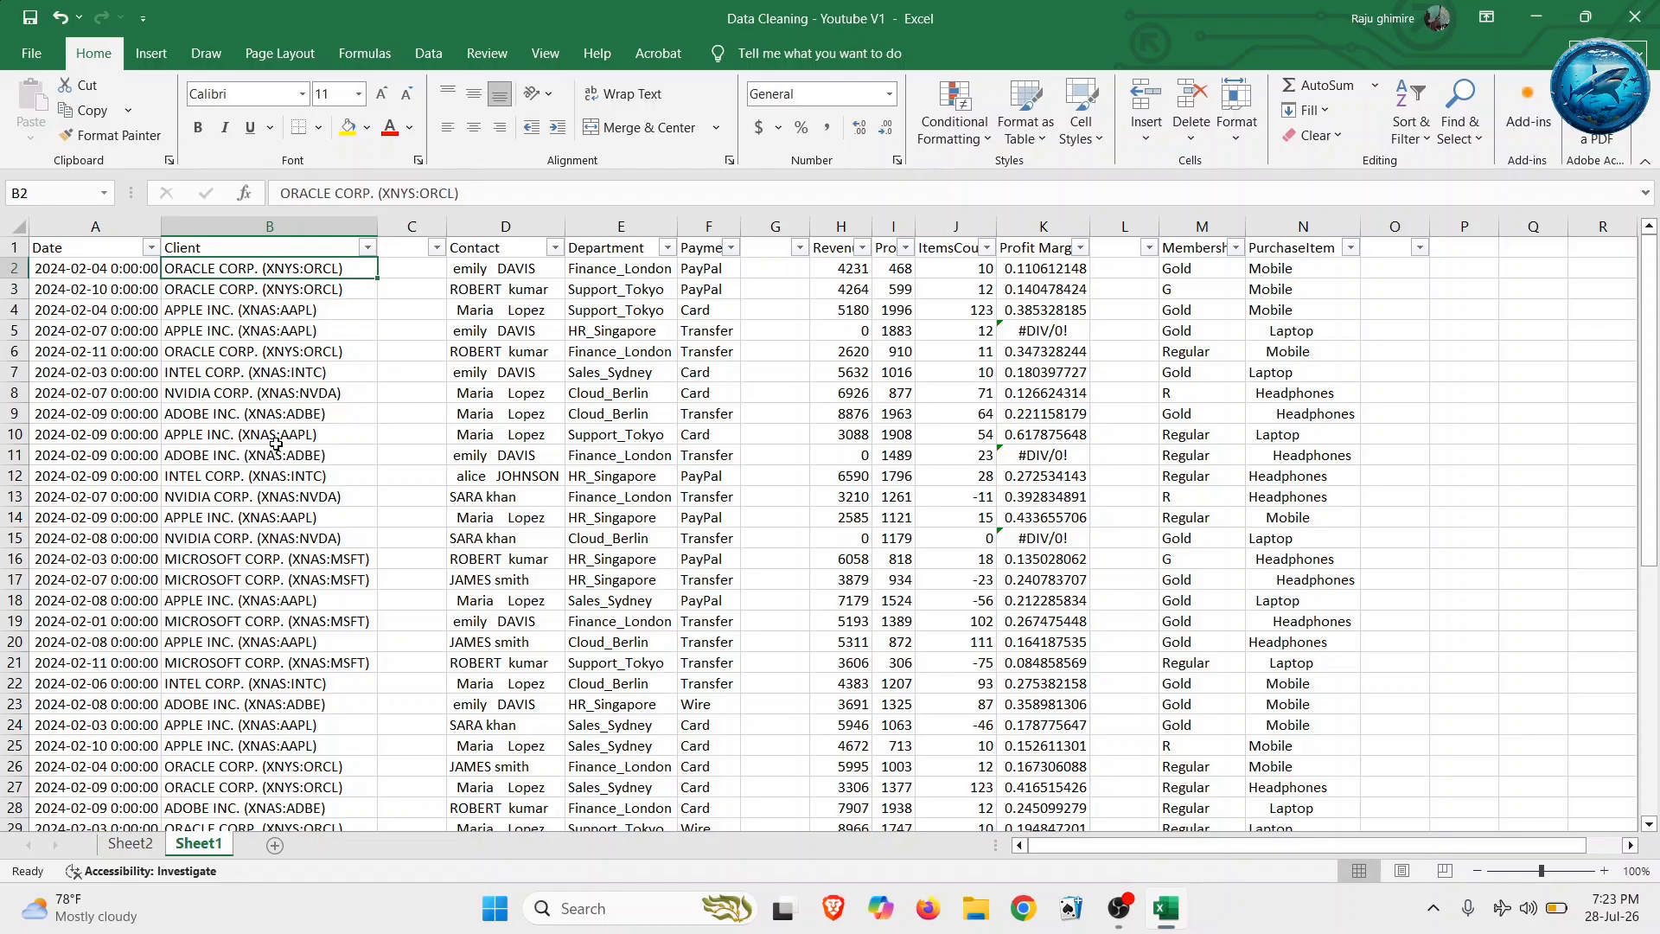
key(Left)
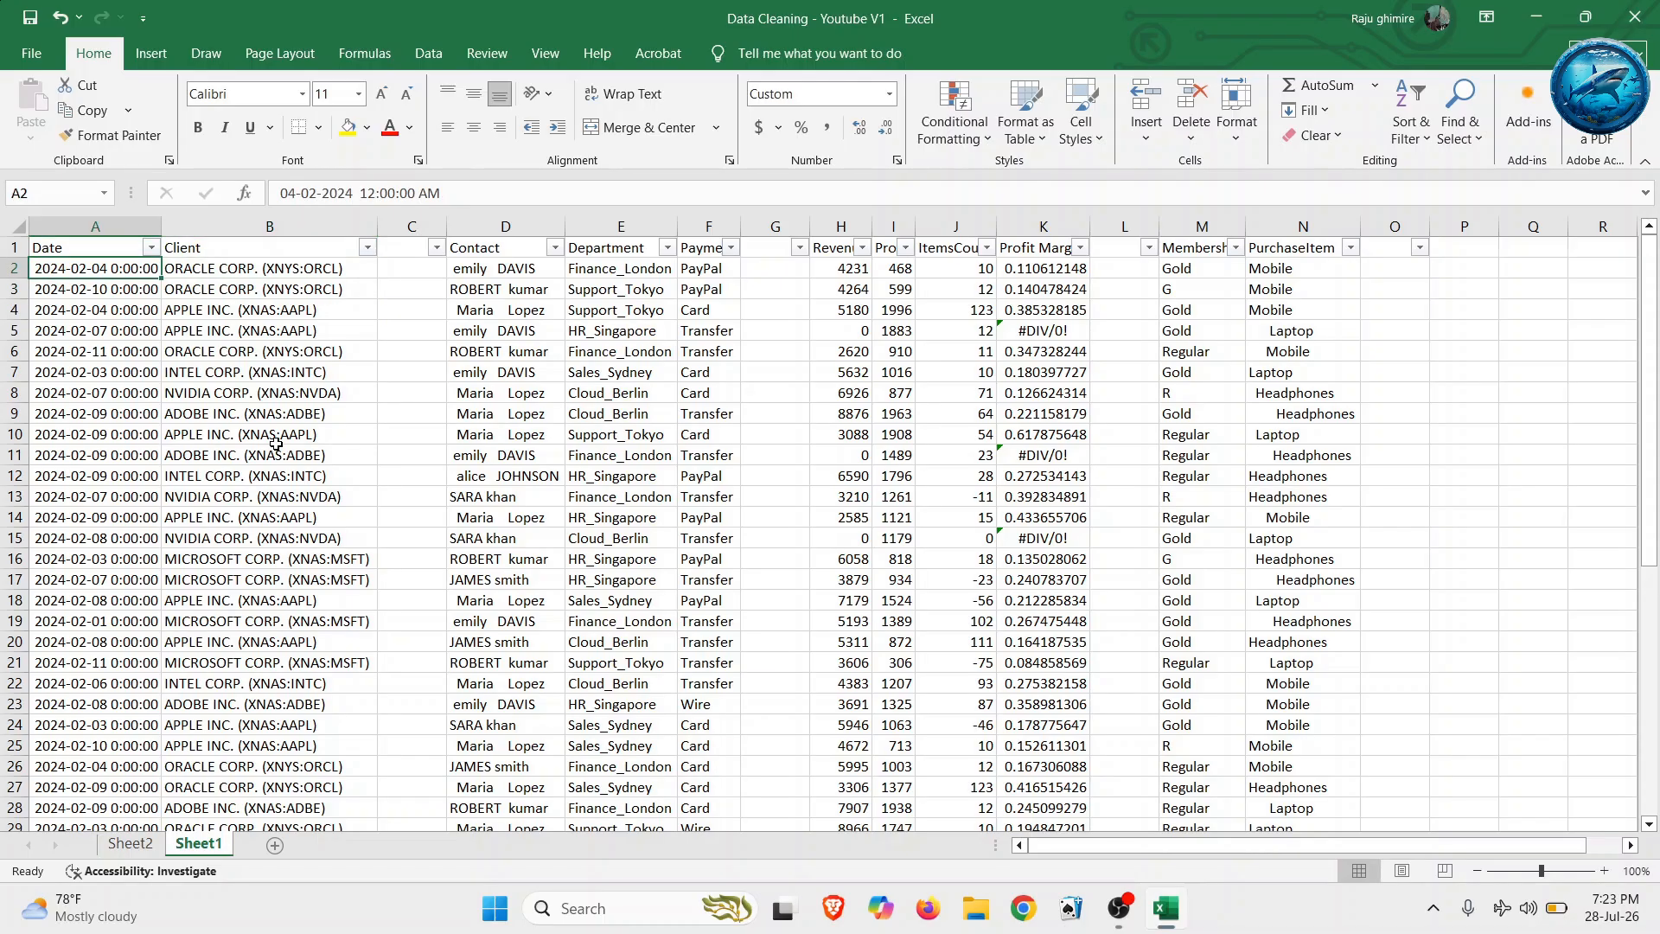
key(Right)
key(Left)
key(ctrl+shift+Down)
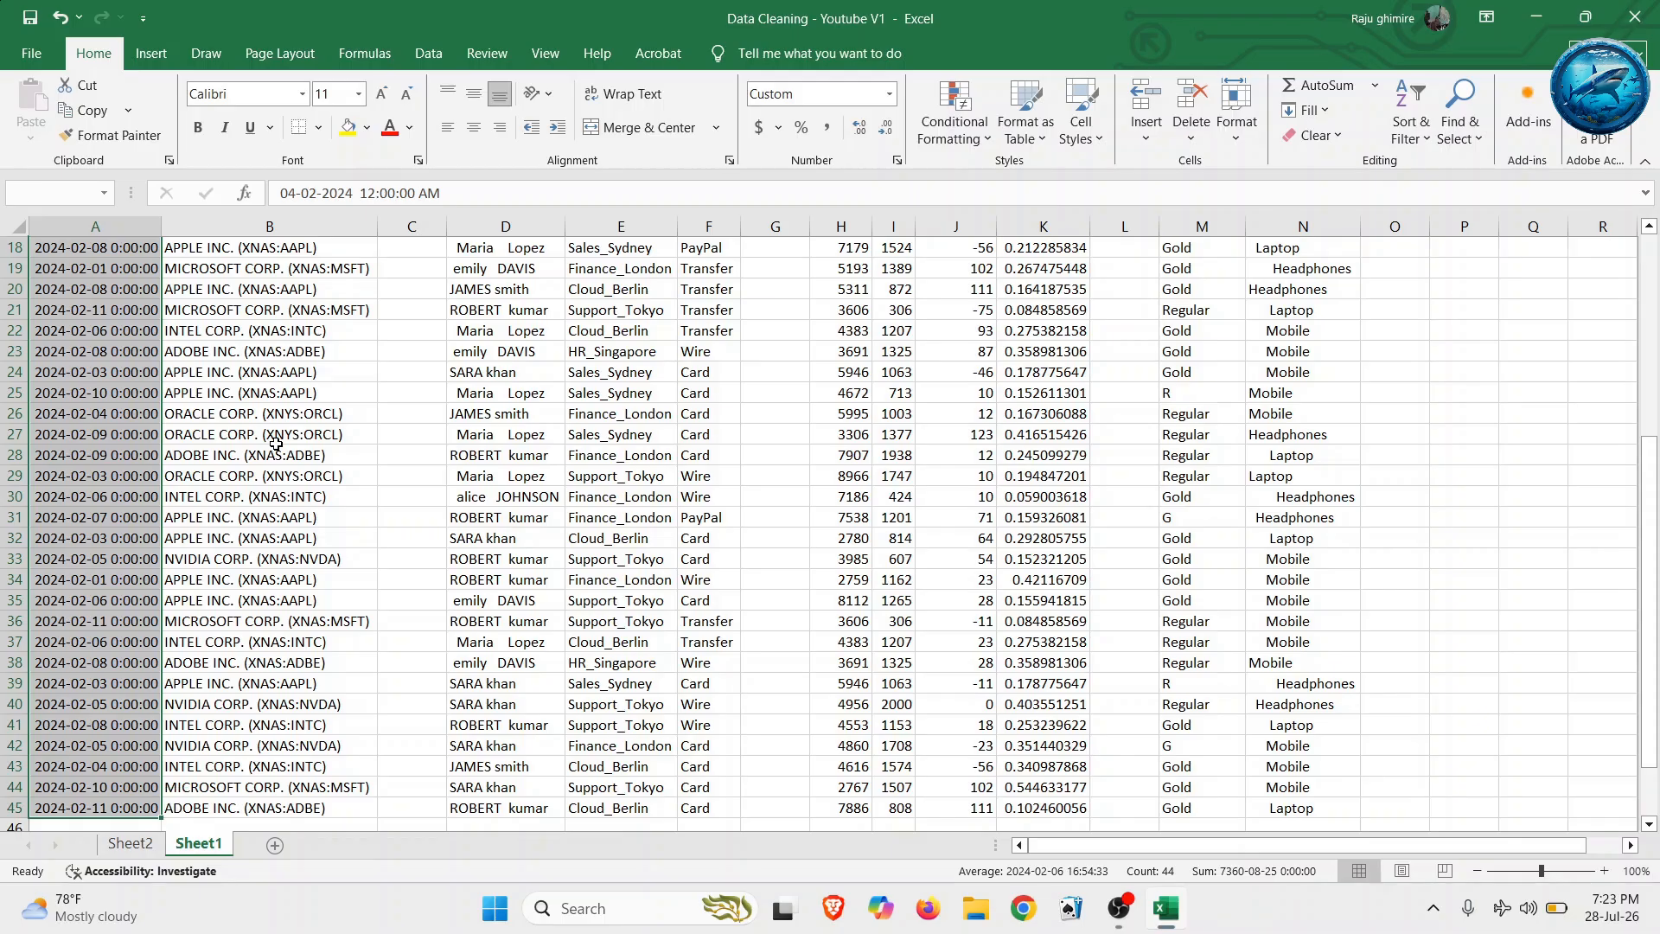
key(ctrl+Home)
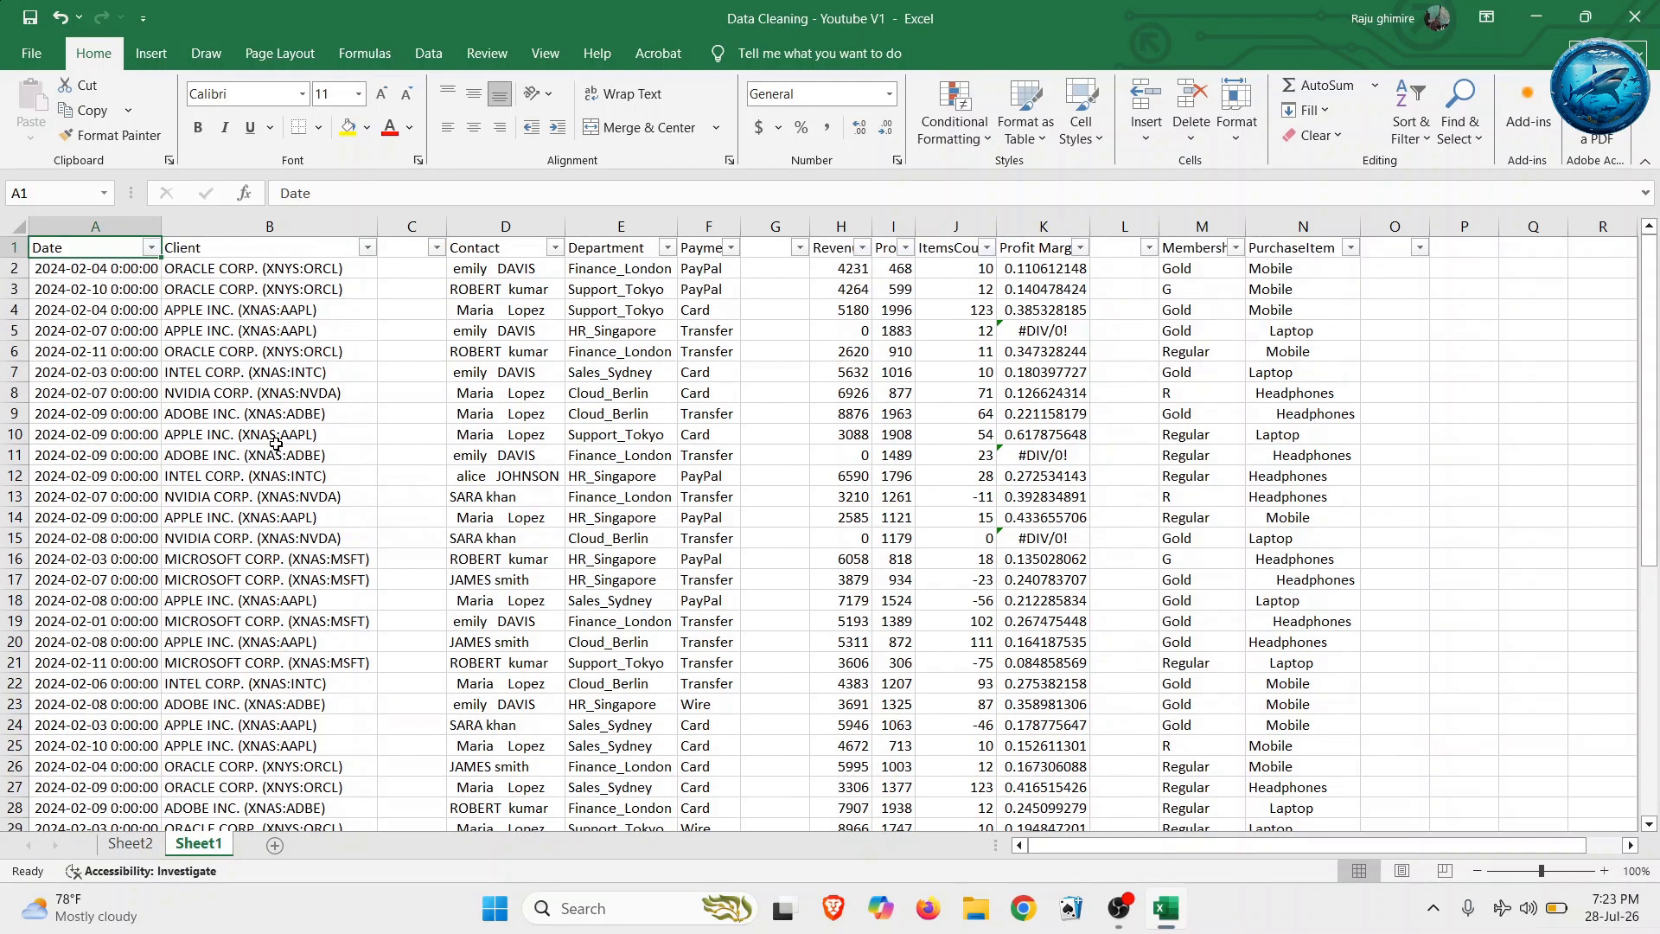
- Try deleting the entire columns of all blank cells found in Sheet1 with Go To Special, and undo the deletion
key(Down)
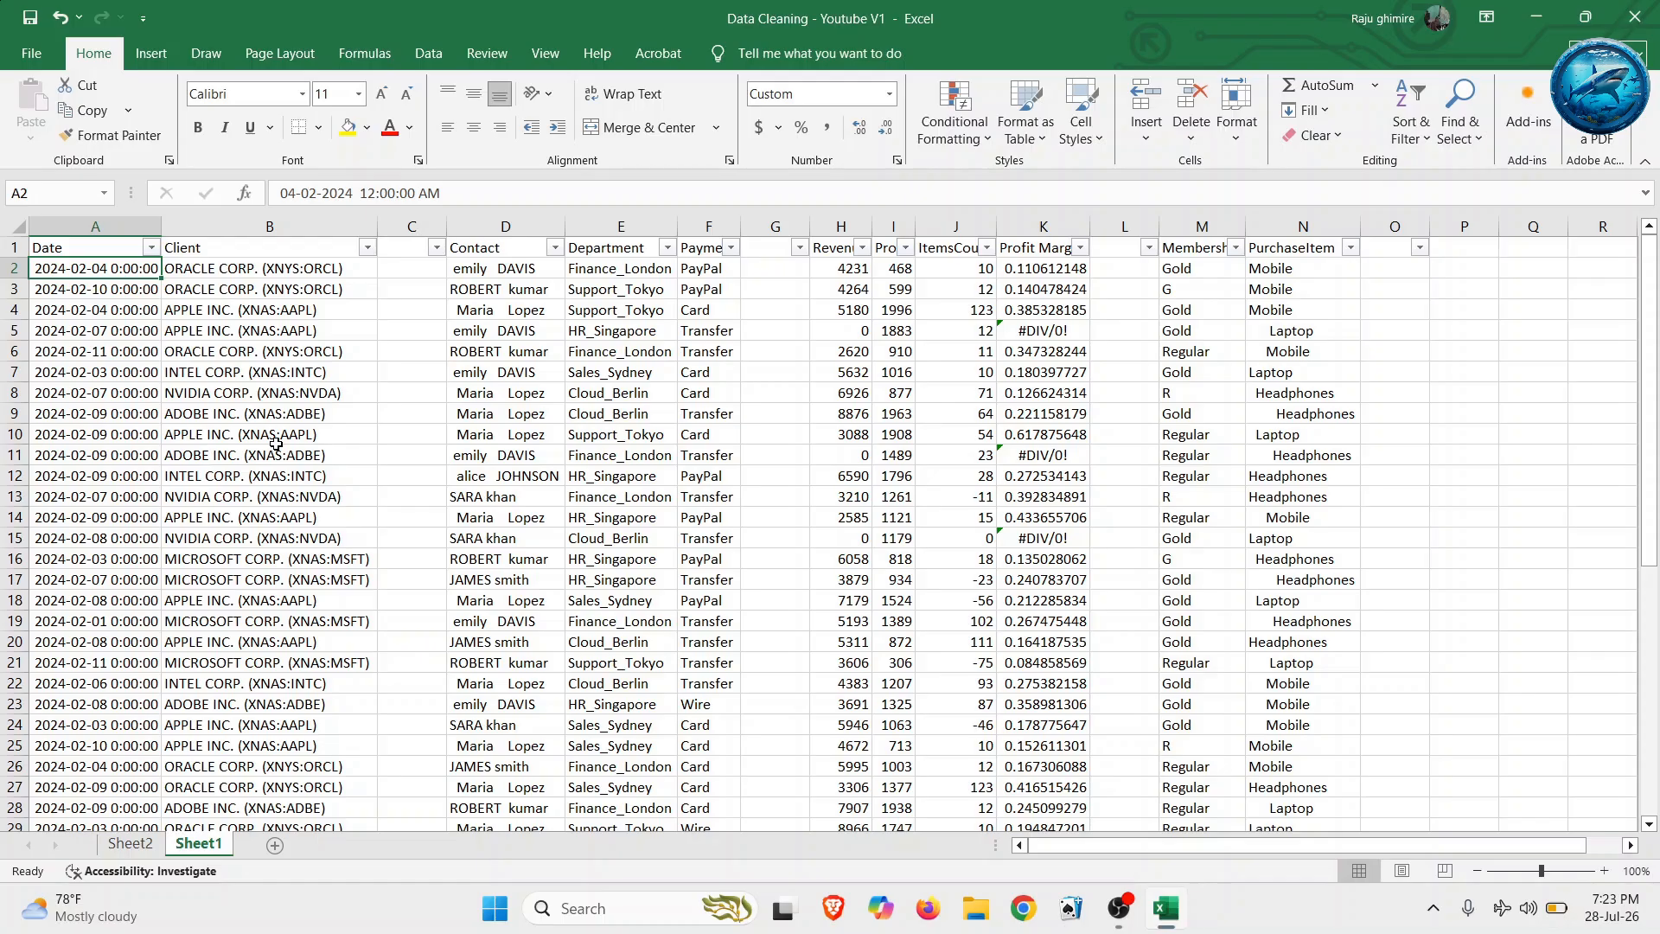
key(ctrl+a)
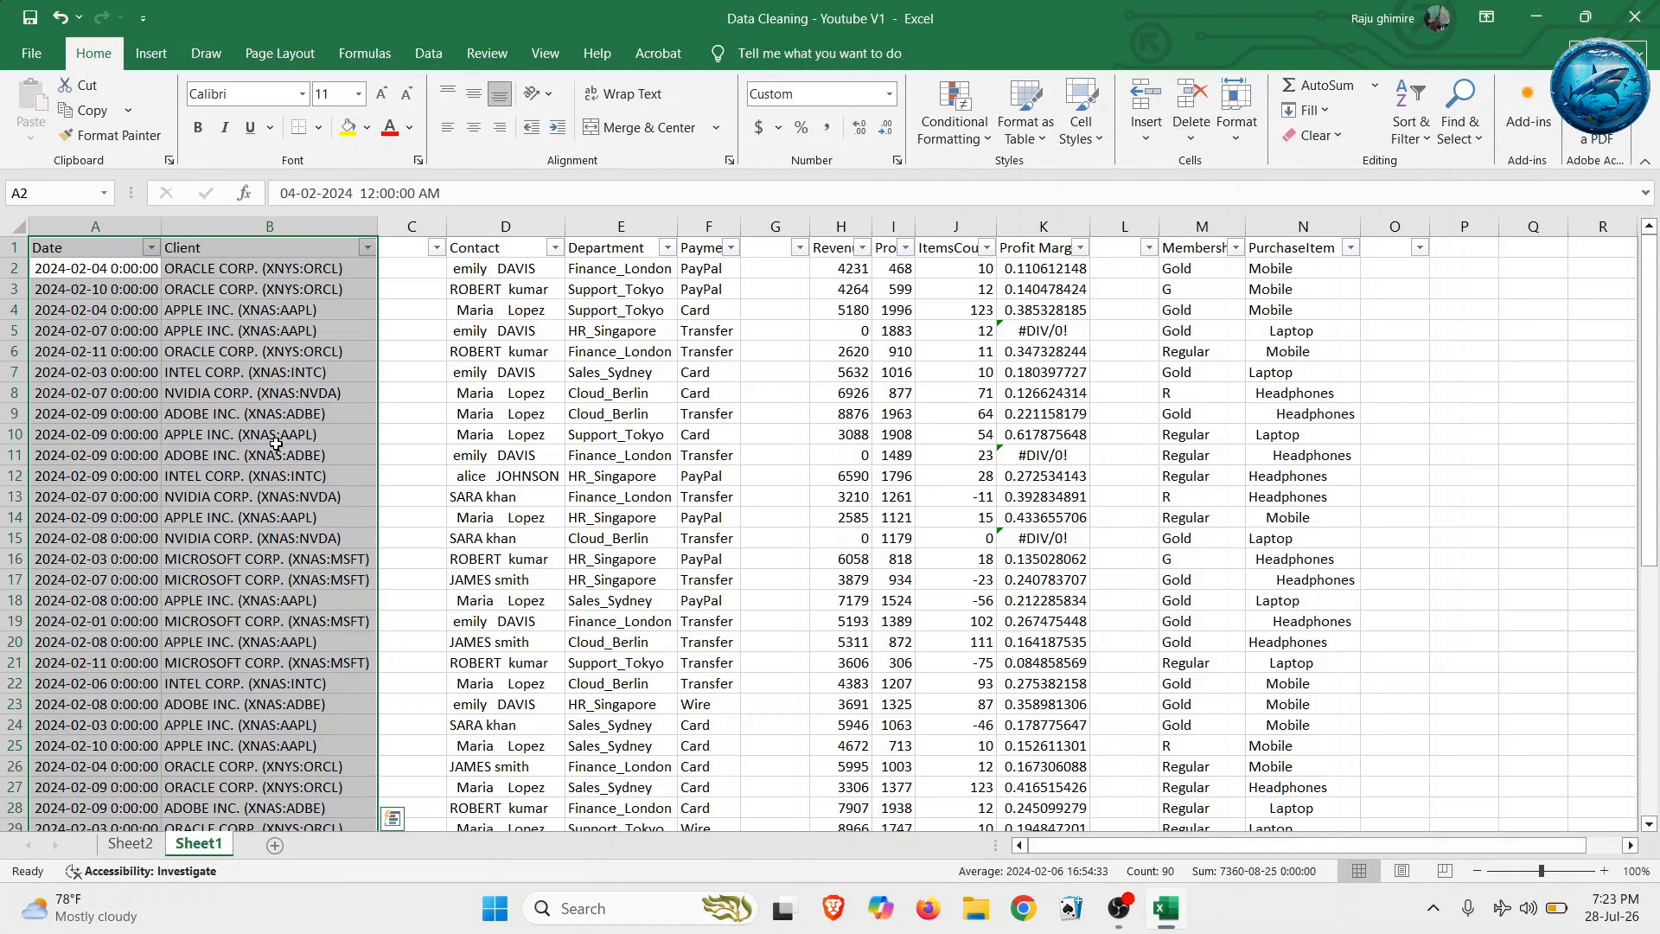
key(ctrl+a)
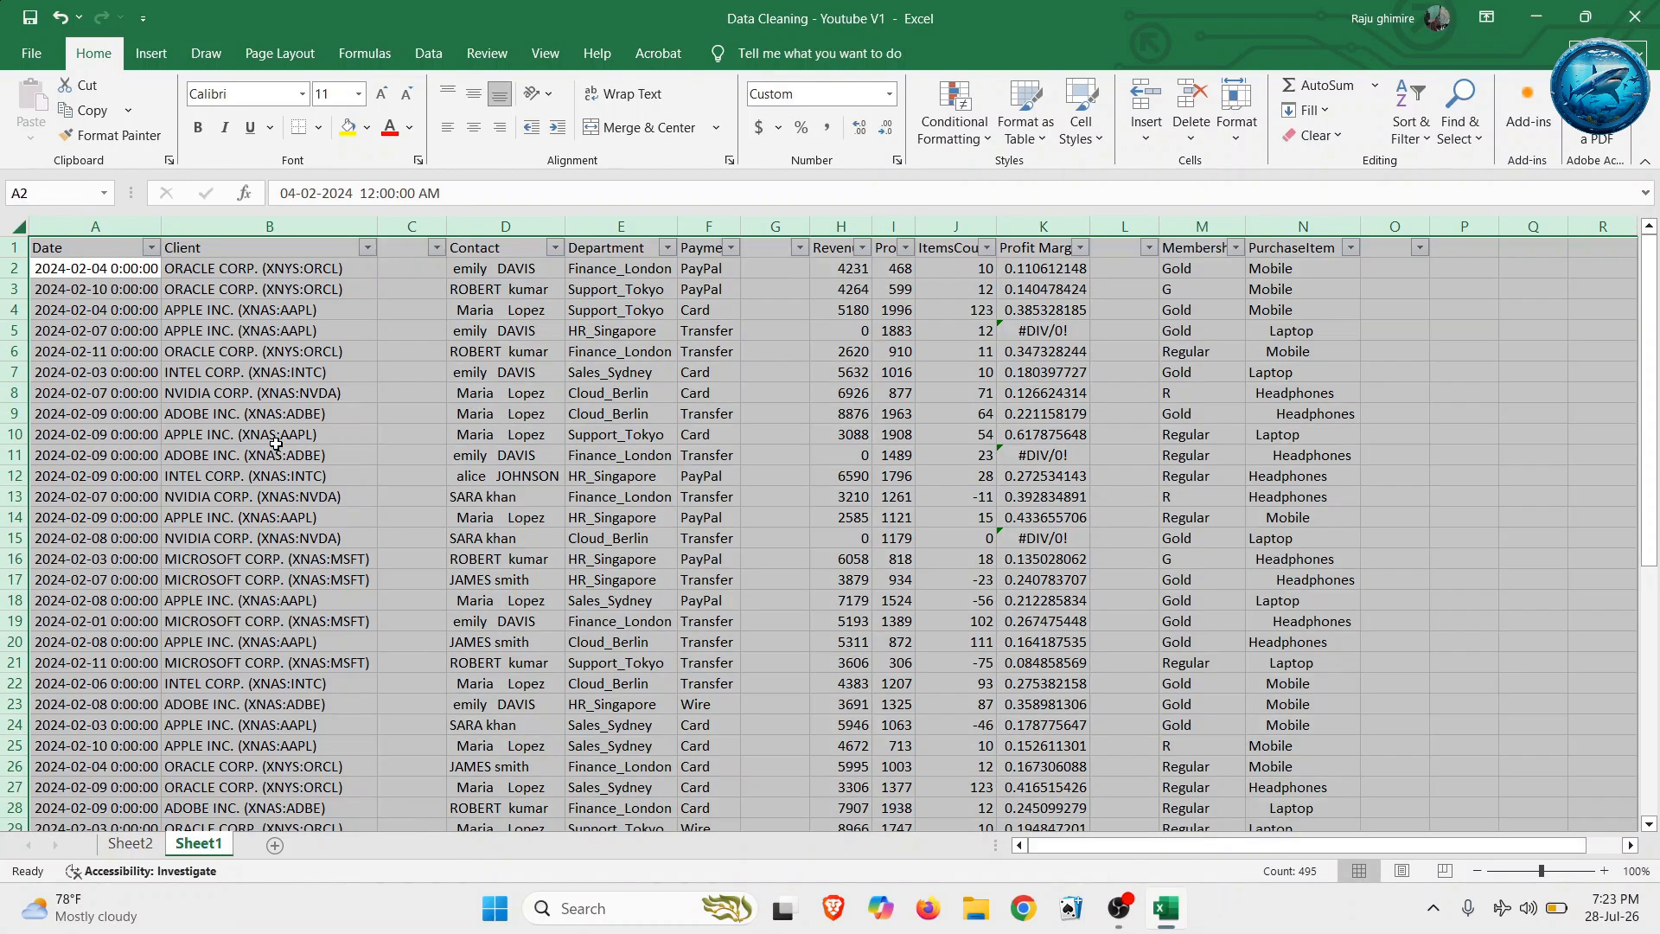
key(ctrl+g)
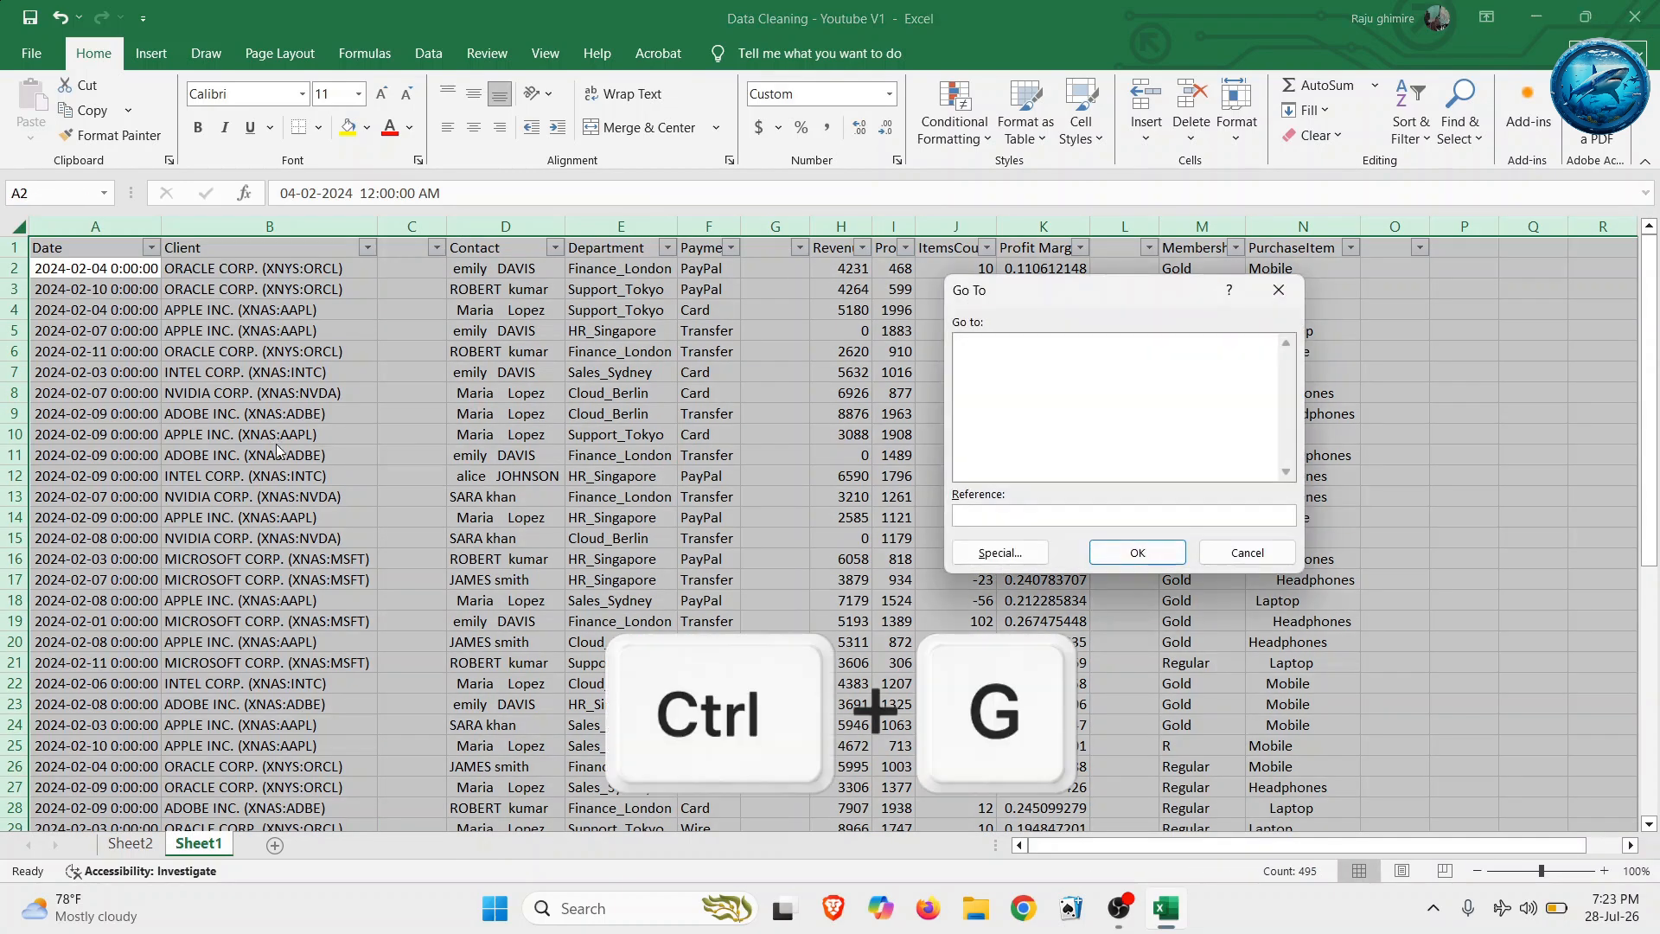
click(1032, 560)
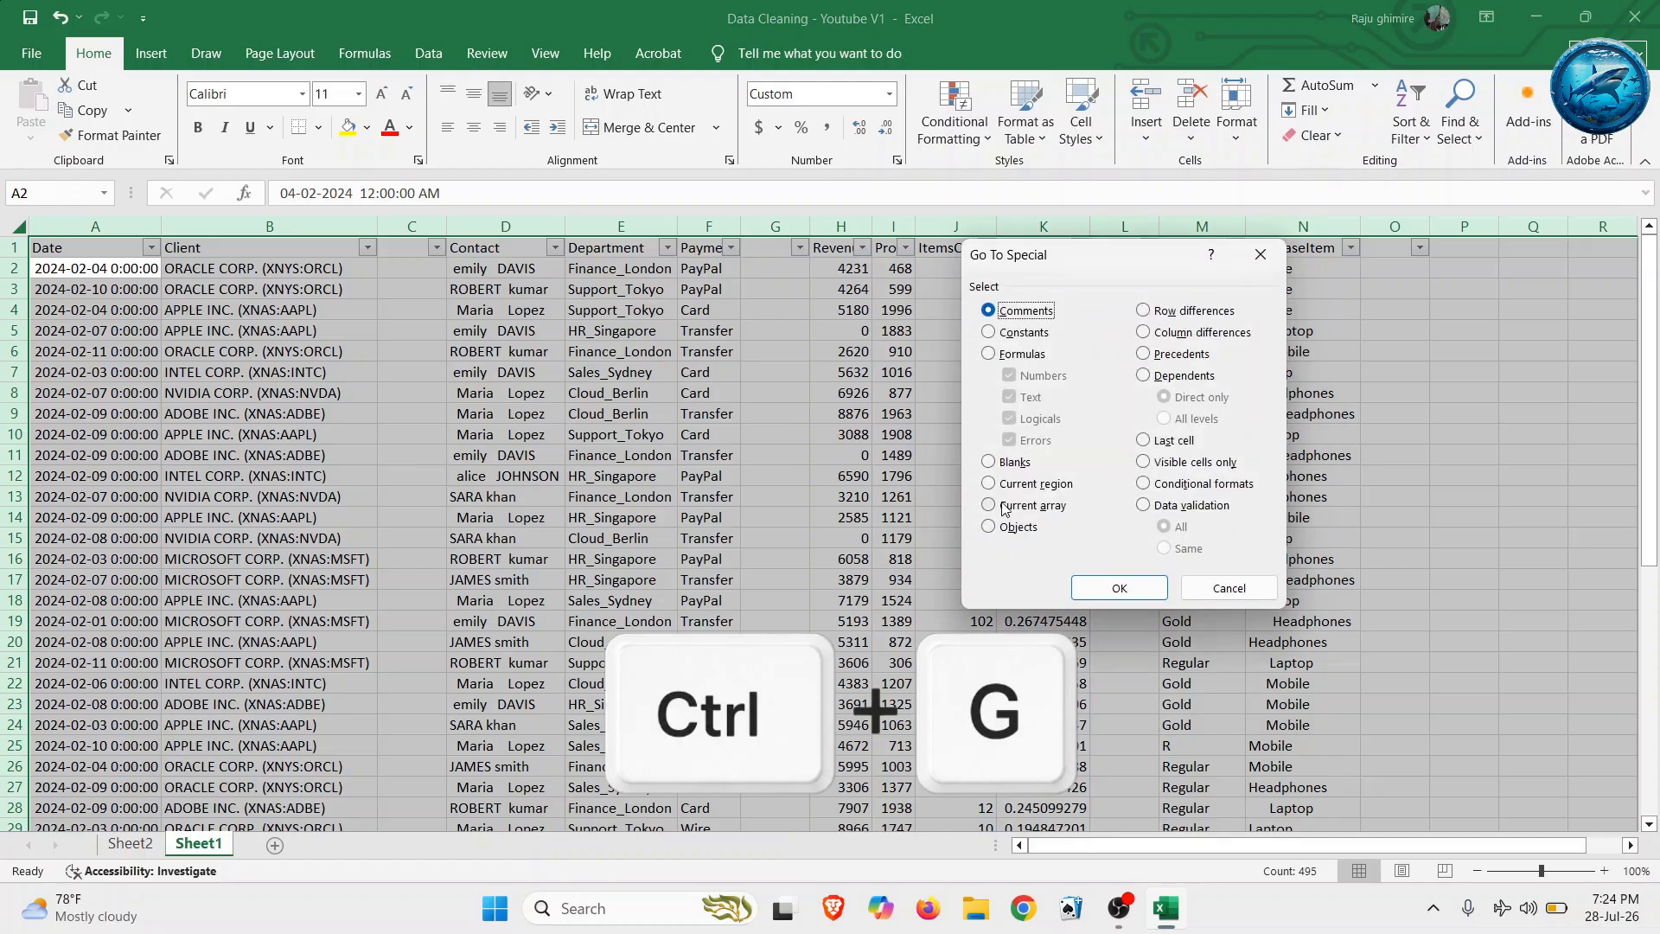
click(1010, 465)
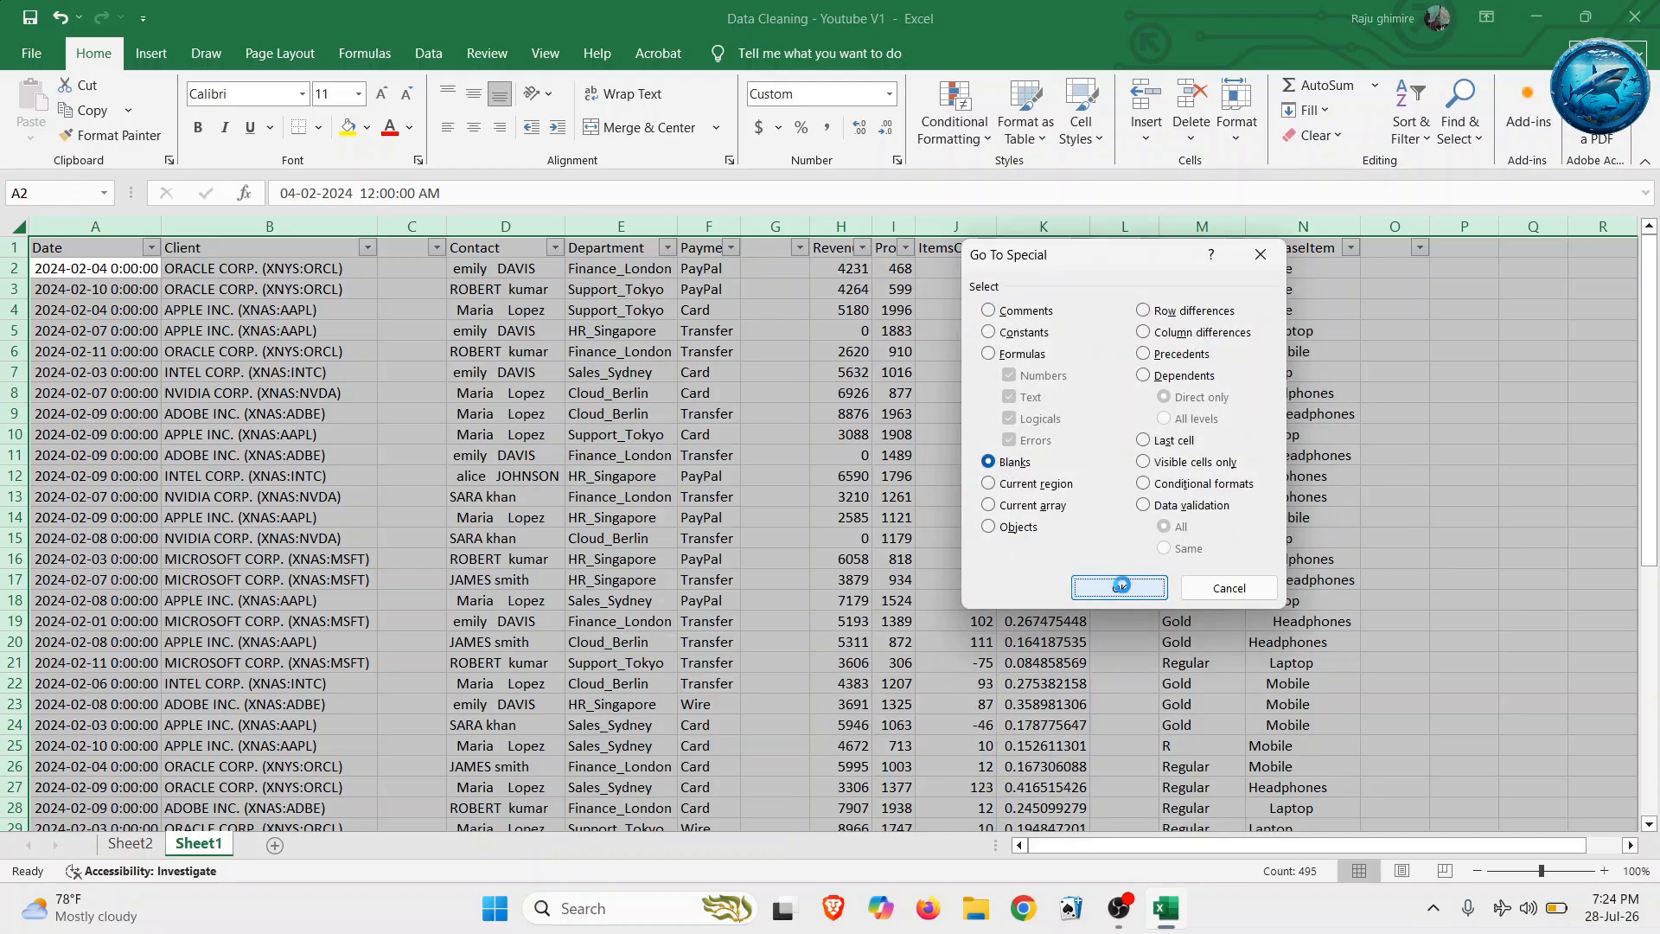
click(1121, 587)
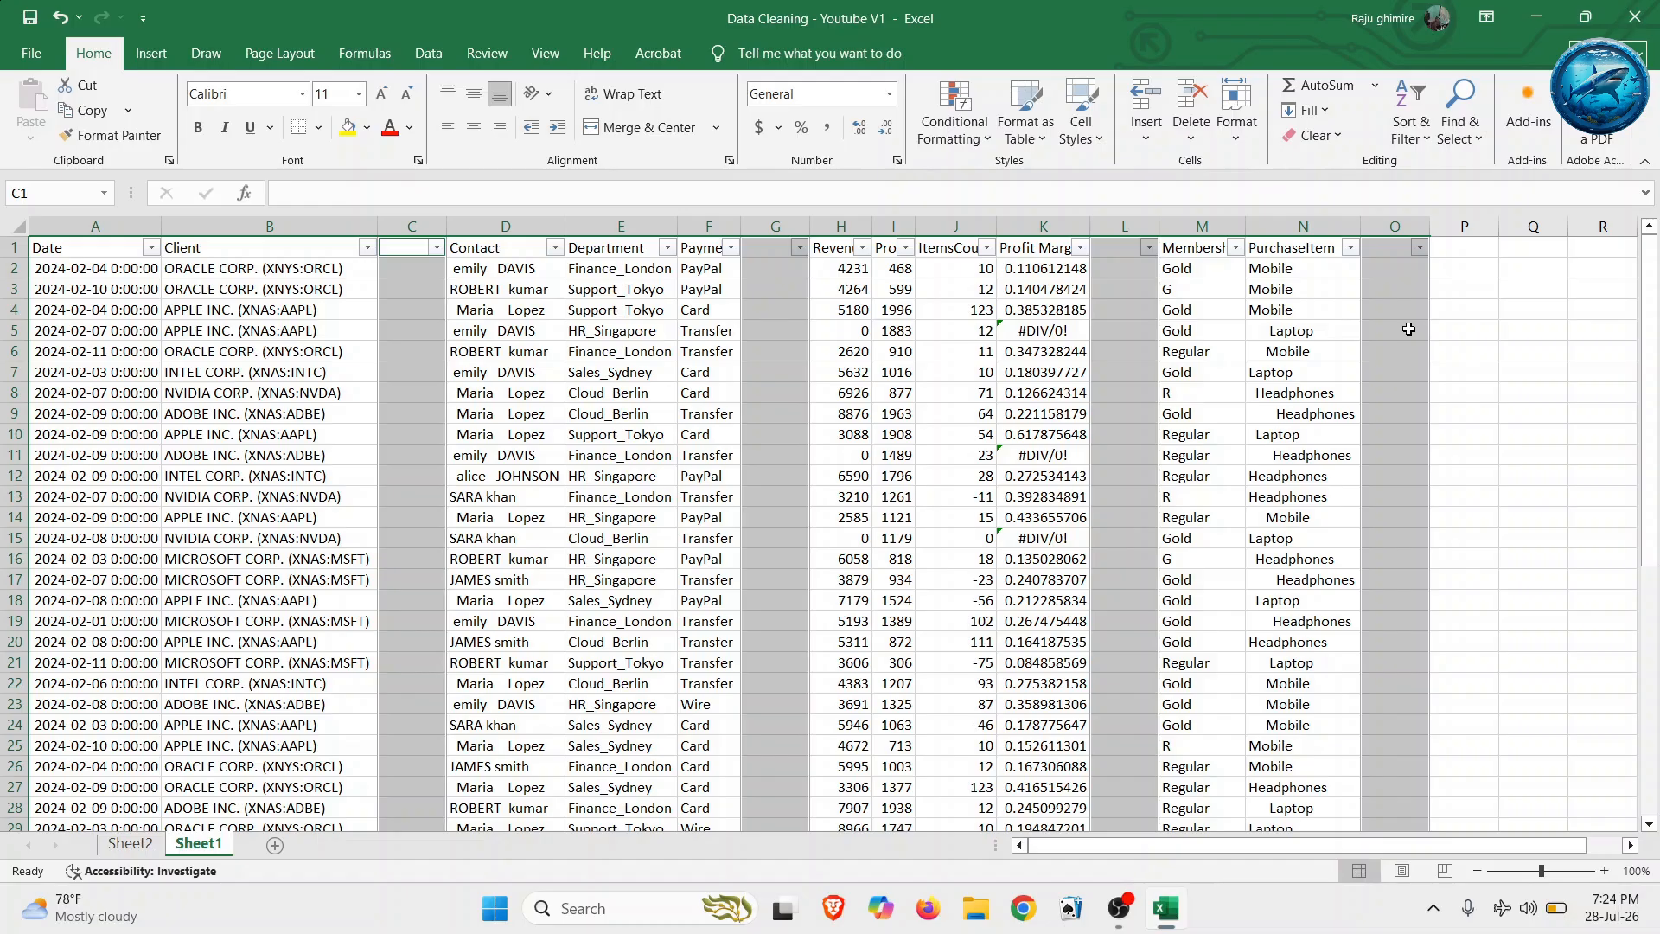
scroll(631, 435, down, 10)
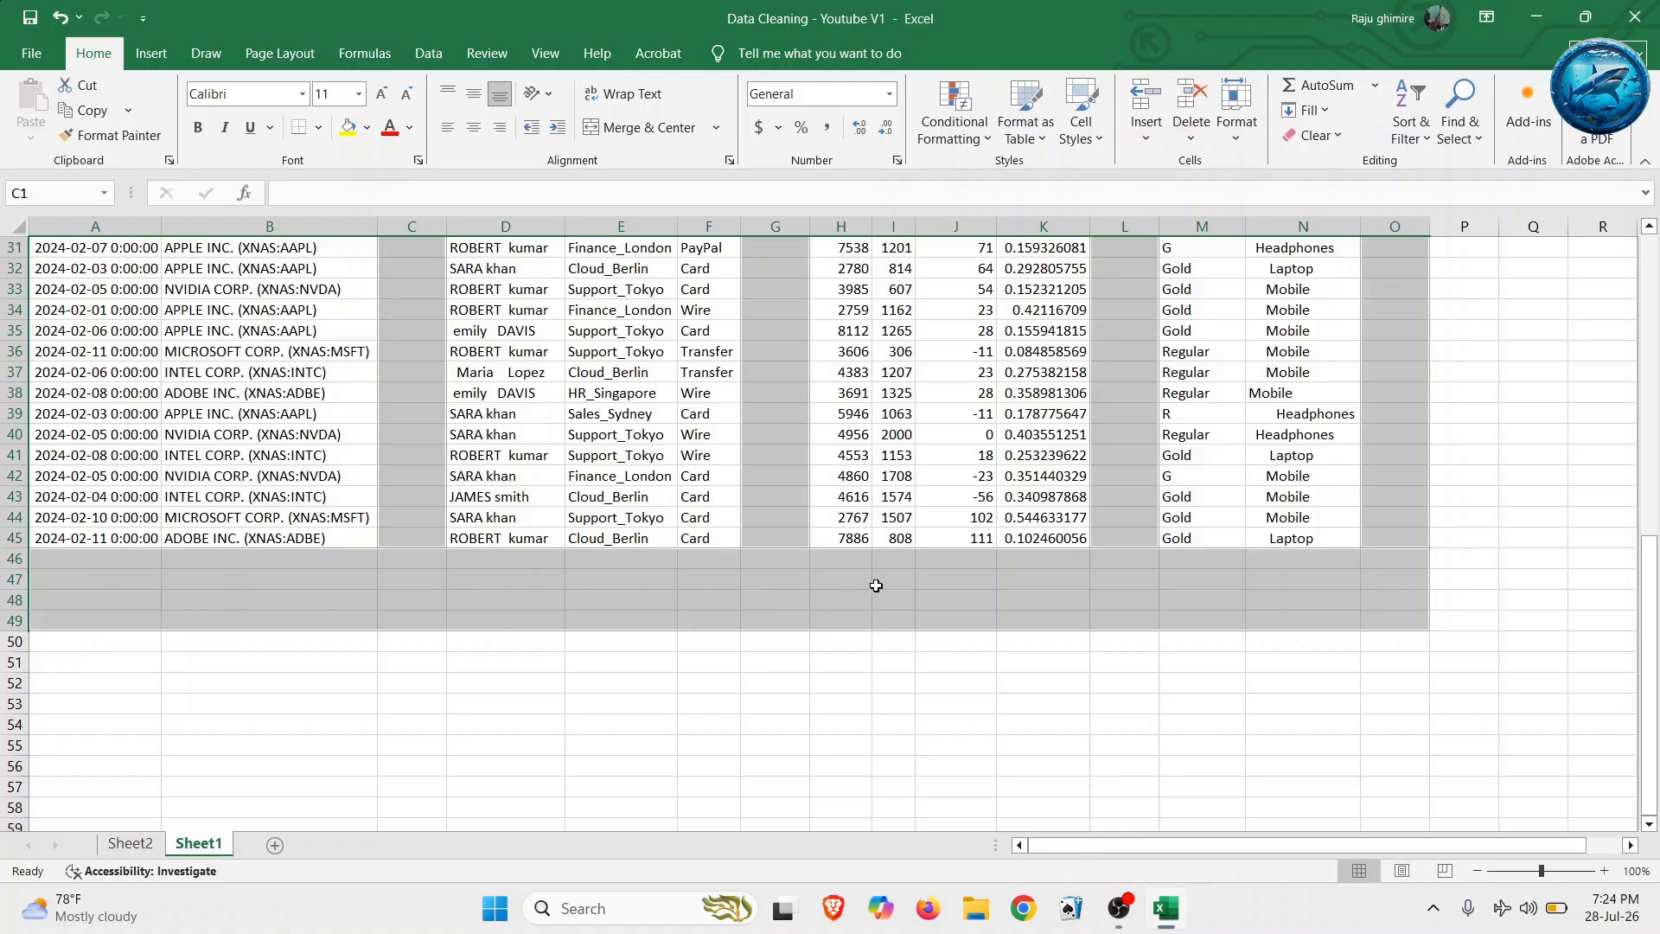
scroll(876, 586, up, 10)
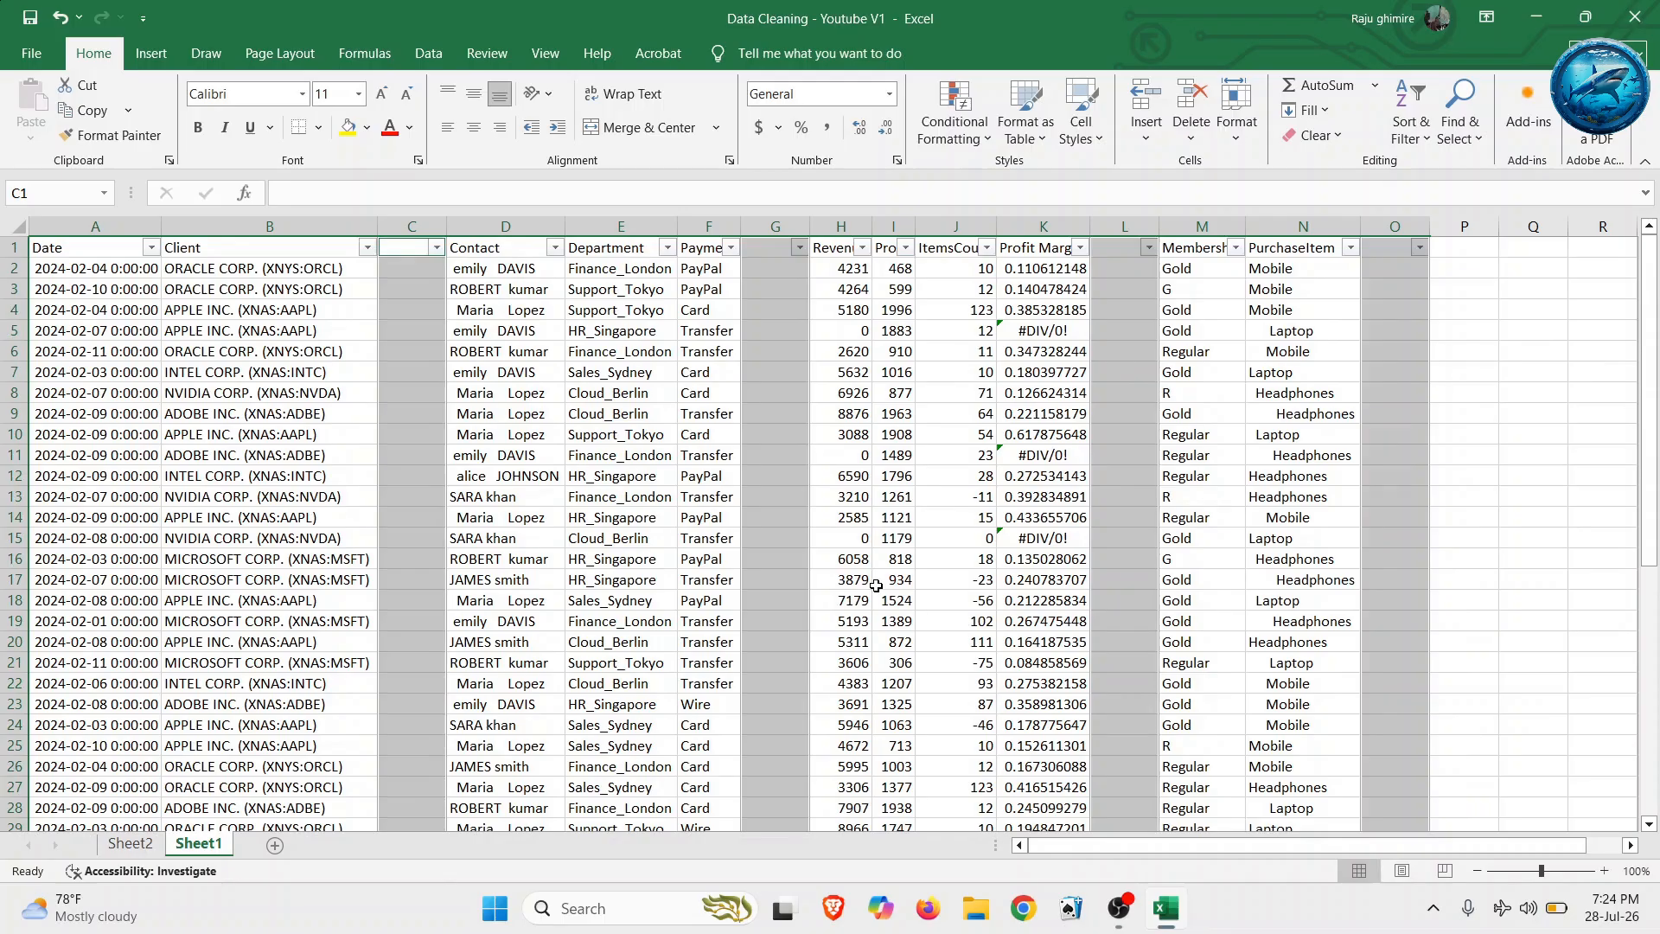
key(ctrl+minus)
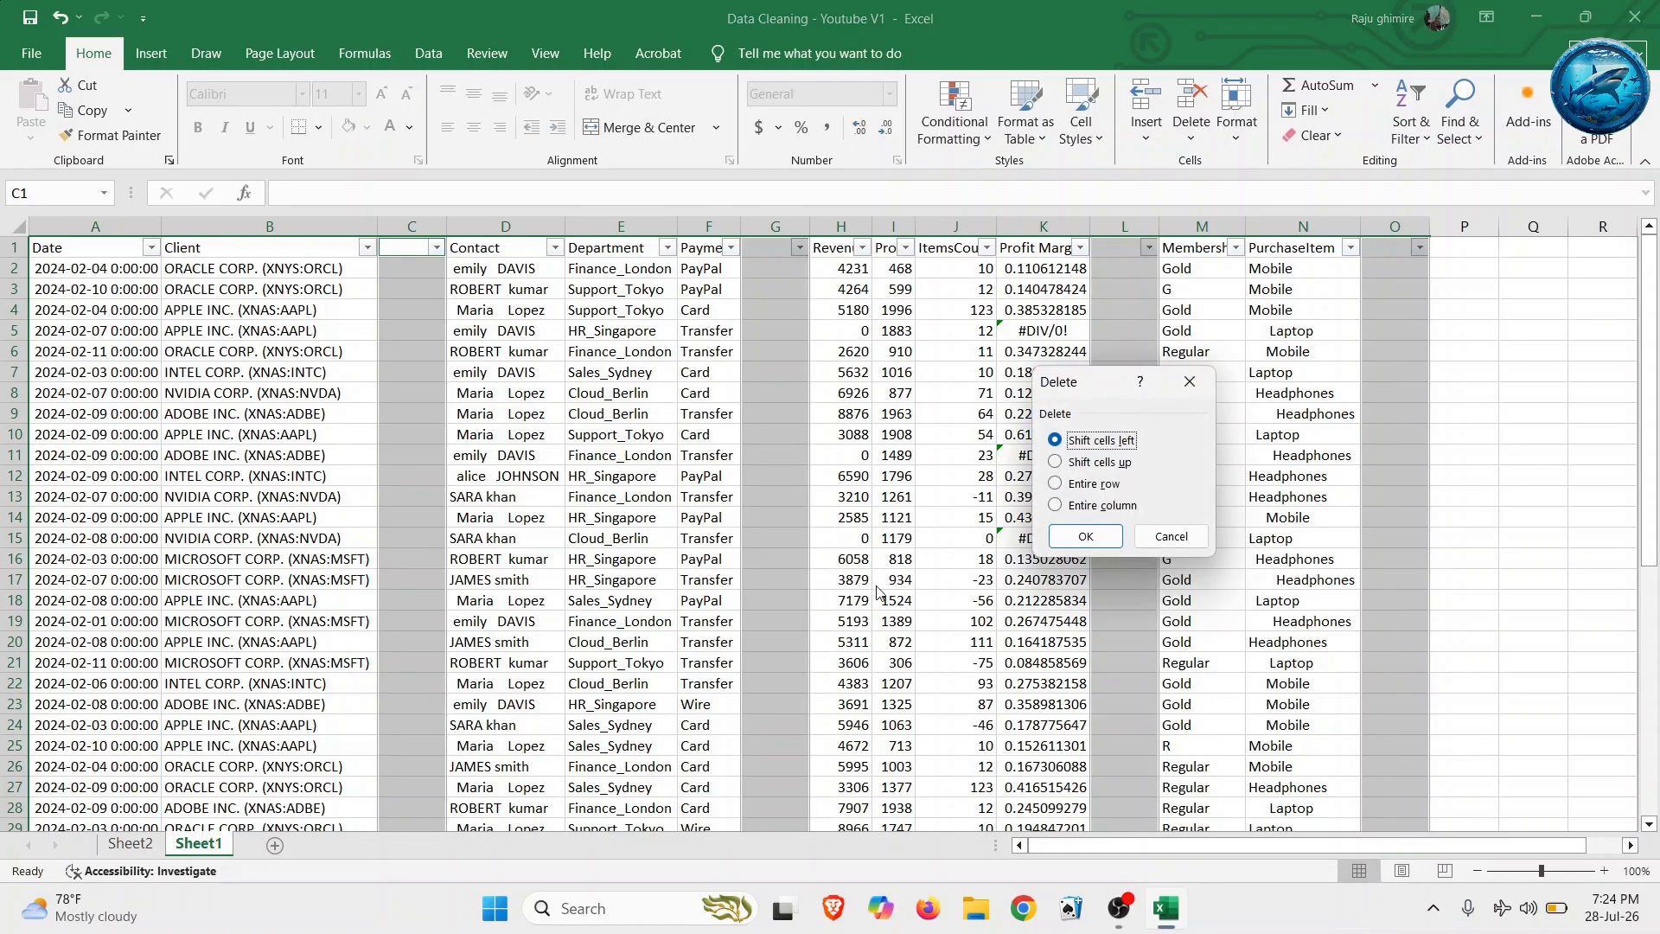
click(1113, 507)
click(1090, 537)
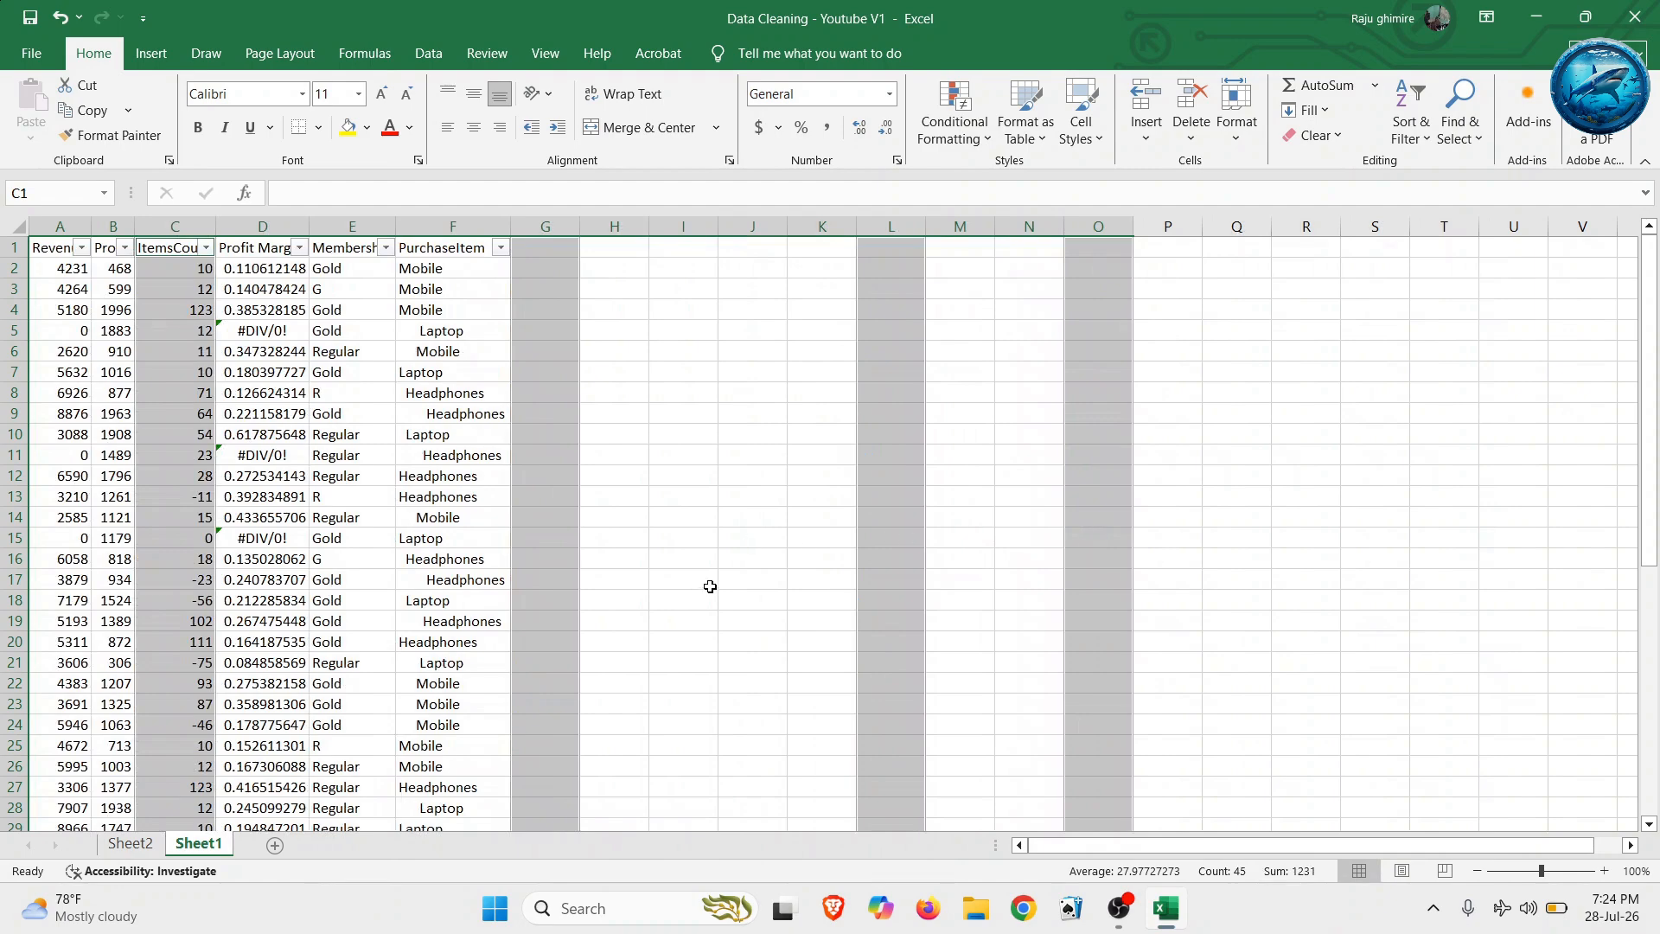
click(329, 533)
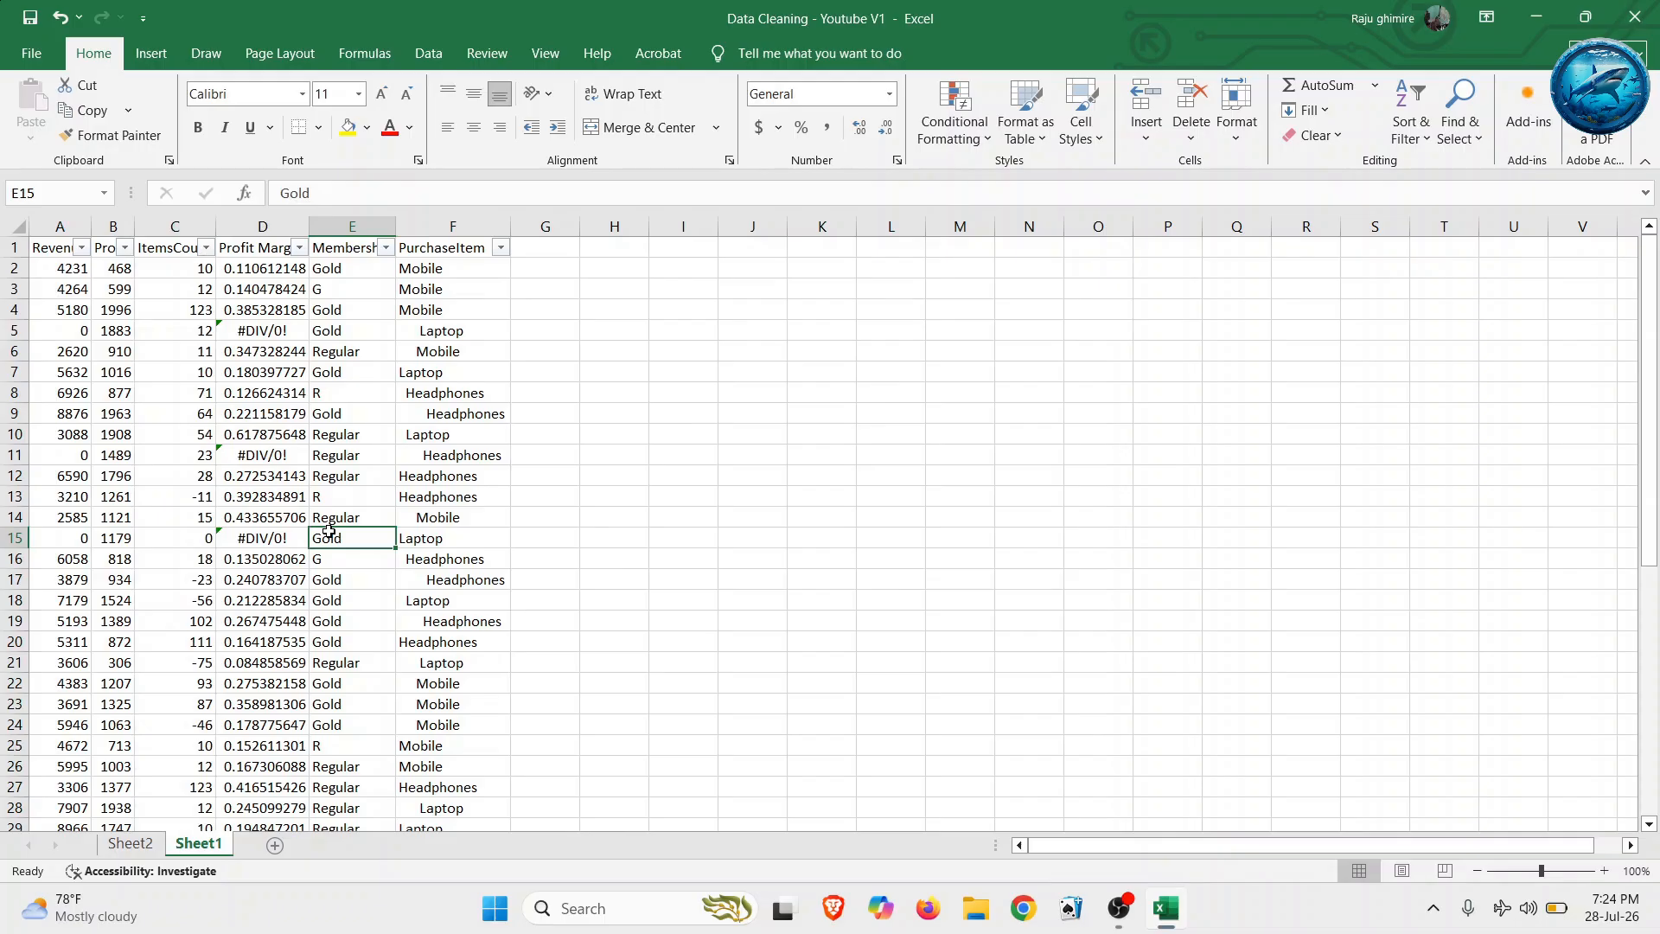
key(ctrl+z)
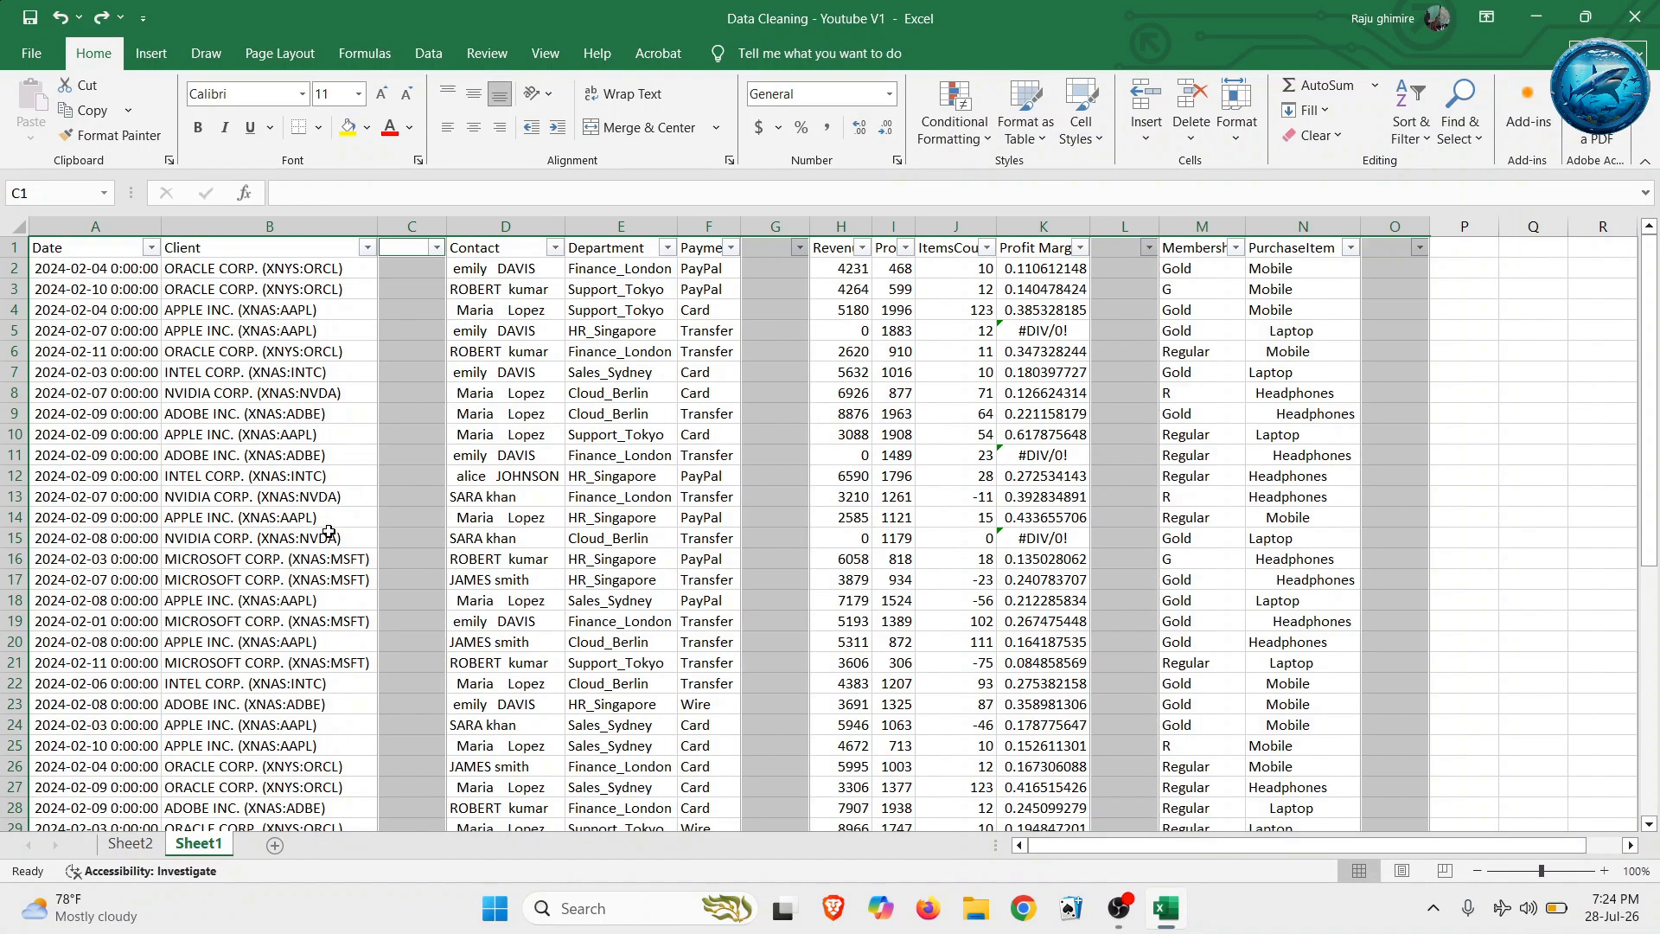
click(60, 249)
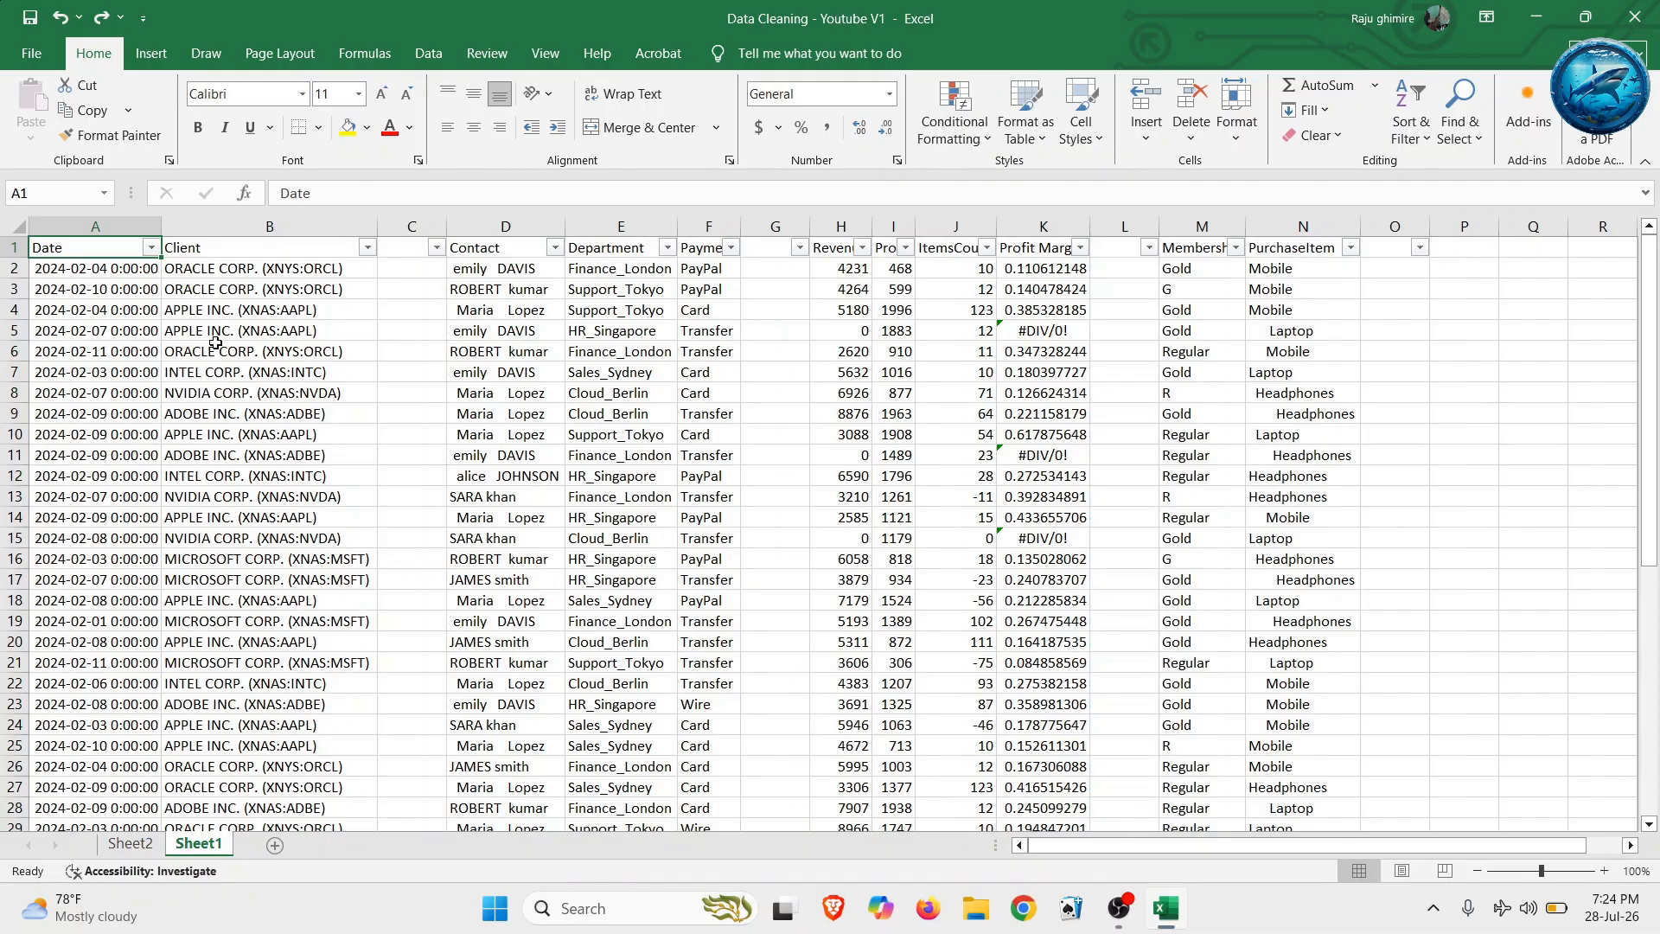
key(shift+Right)
key(shift+Right)
key(shift+Right)
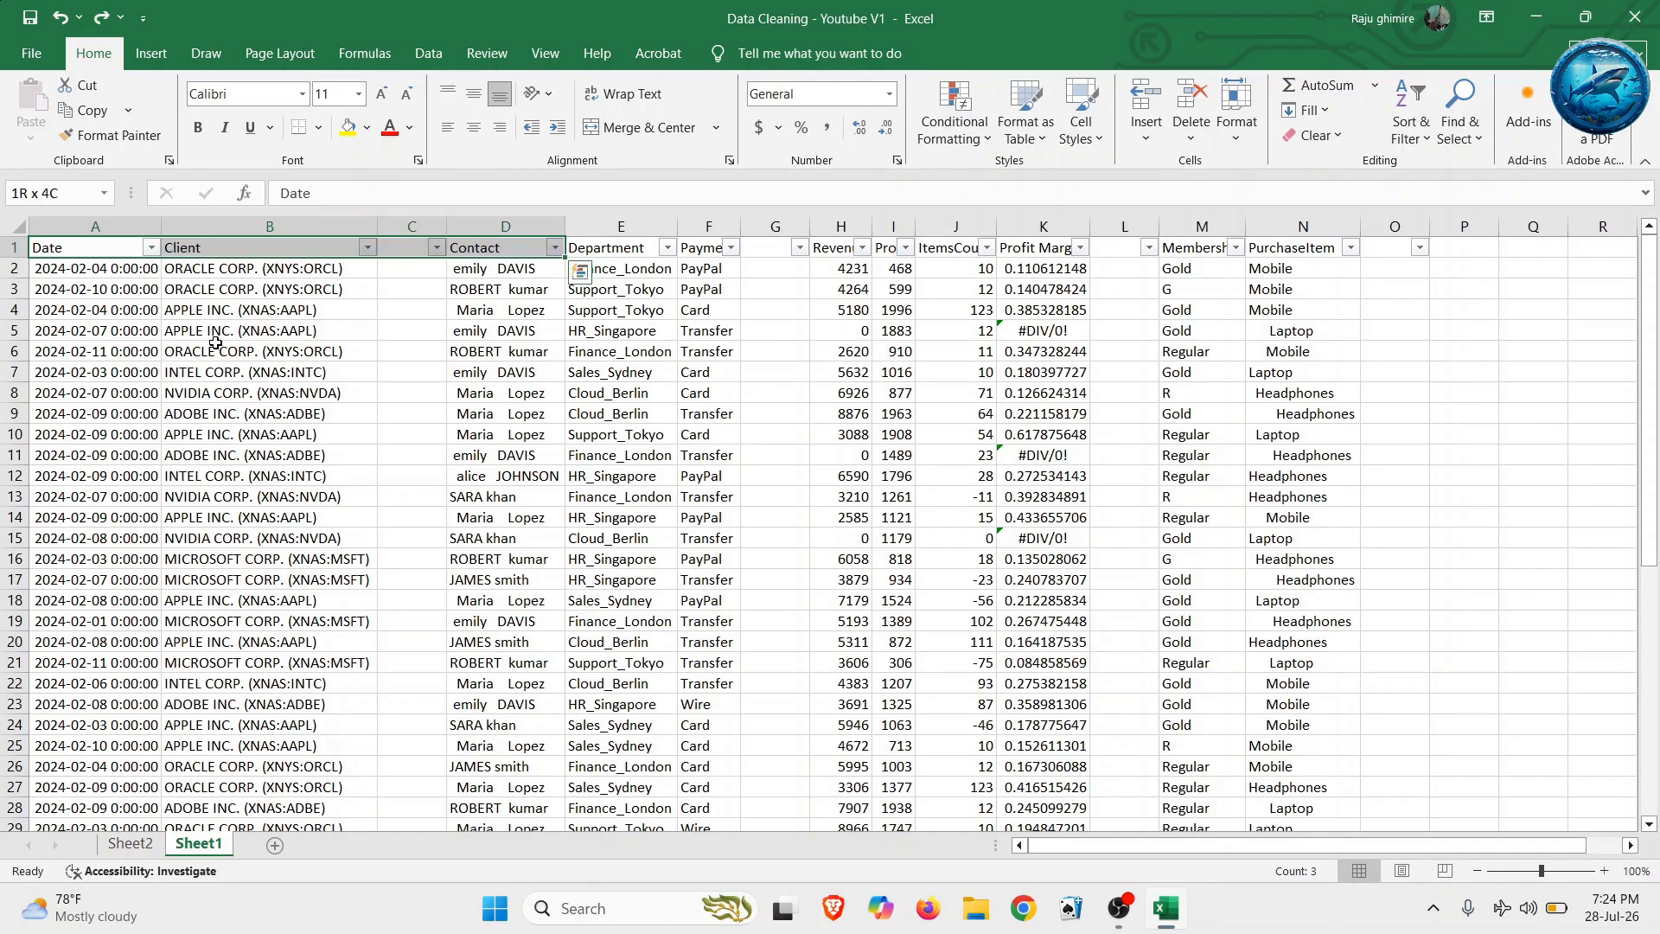
key(shift+Left)
key(shift+Left)
key(shift+Left)
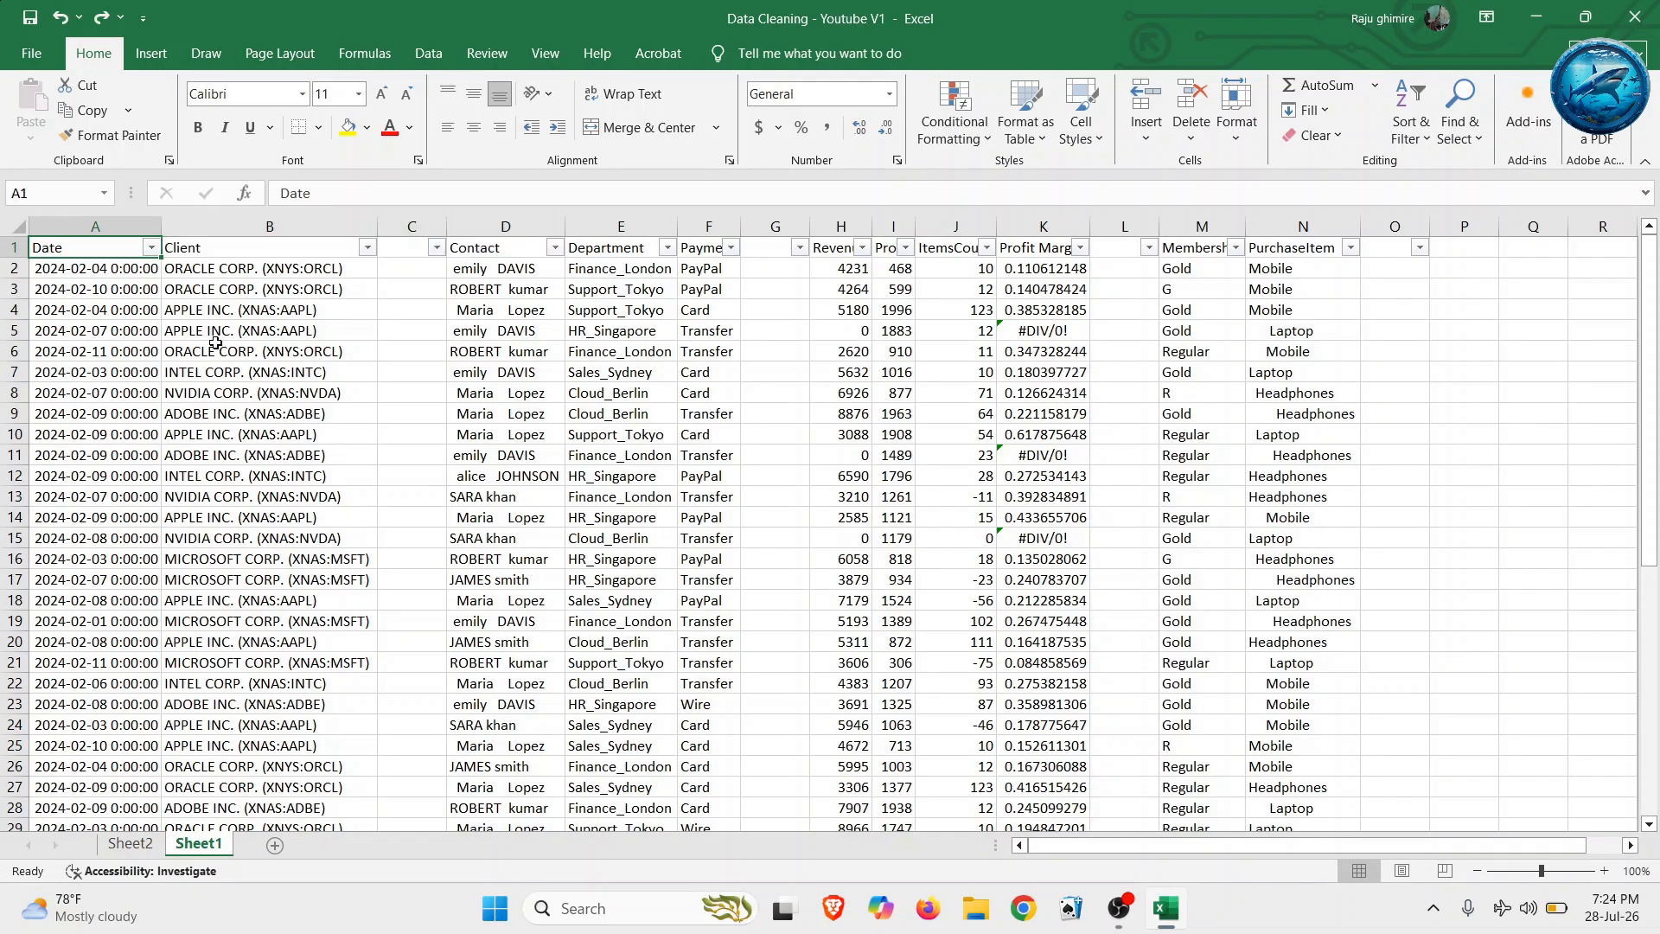
- Select the whole data range in Sheet1 from A1 through N45, including the blank columns
key(ctrl+shift+Right)
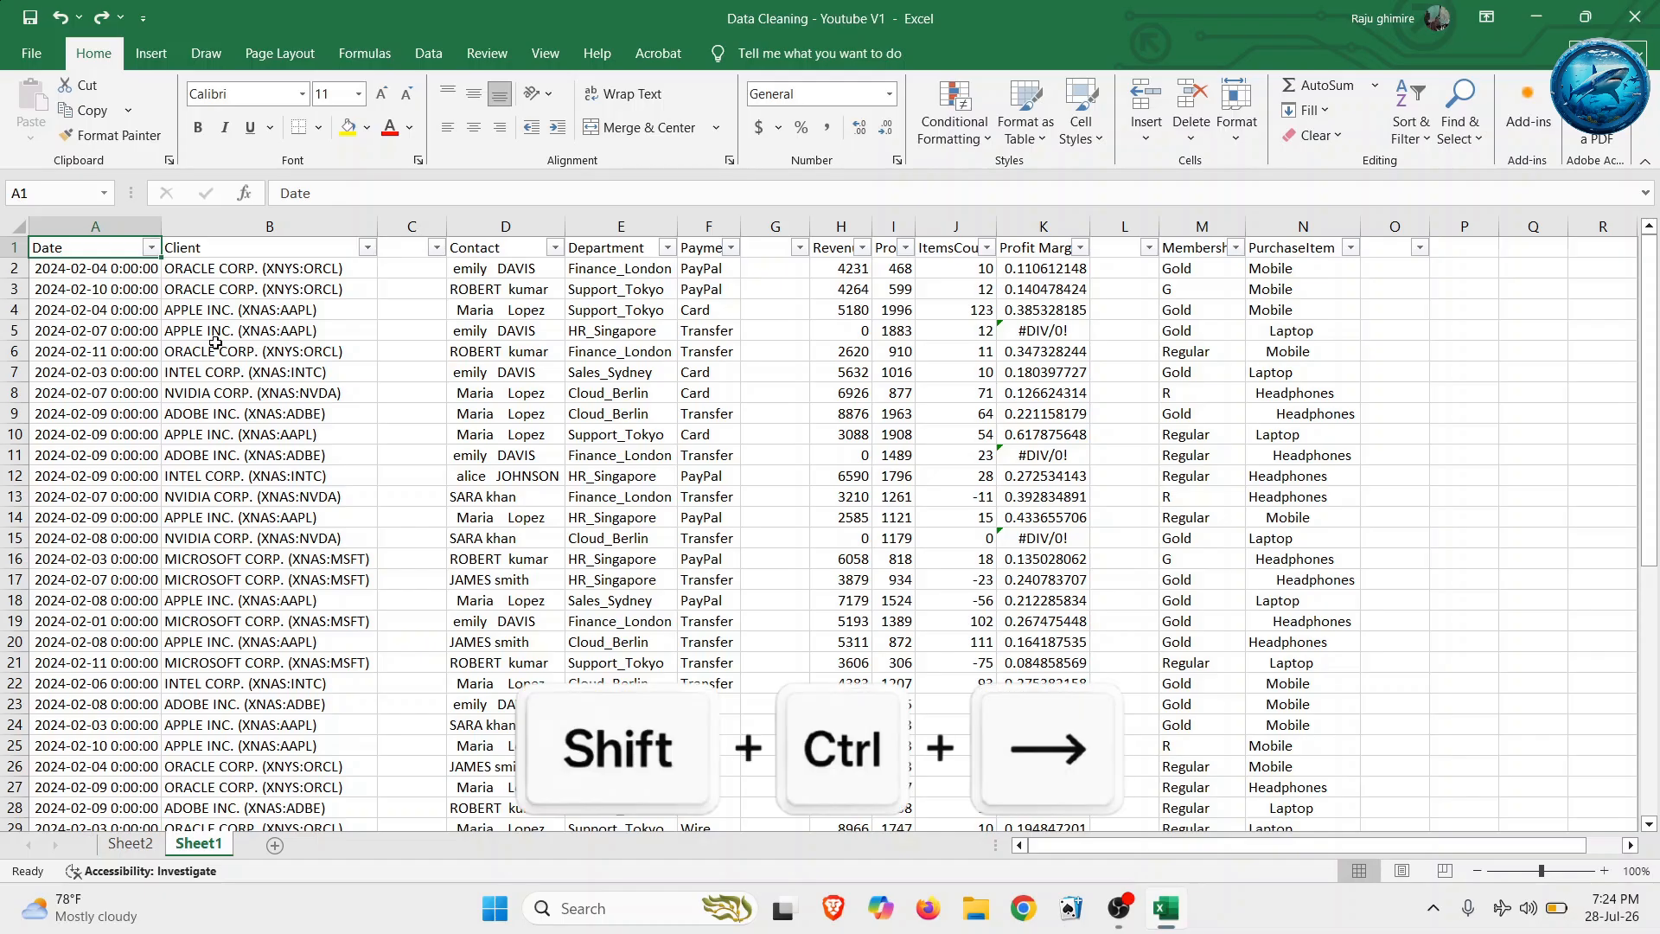
key(ctrl+shift+Right)
key(ctrl+shift+Right)
key(ctrl+shift+Right)
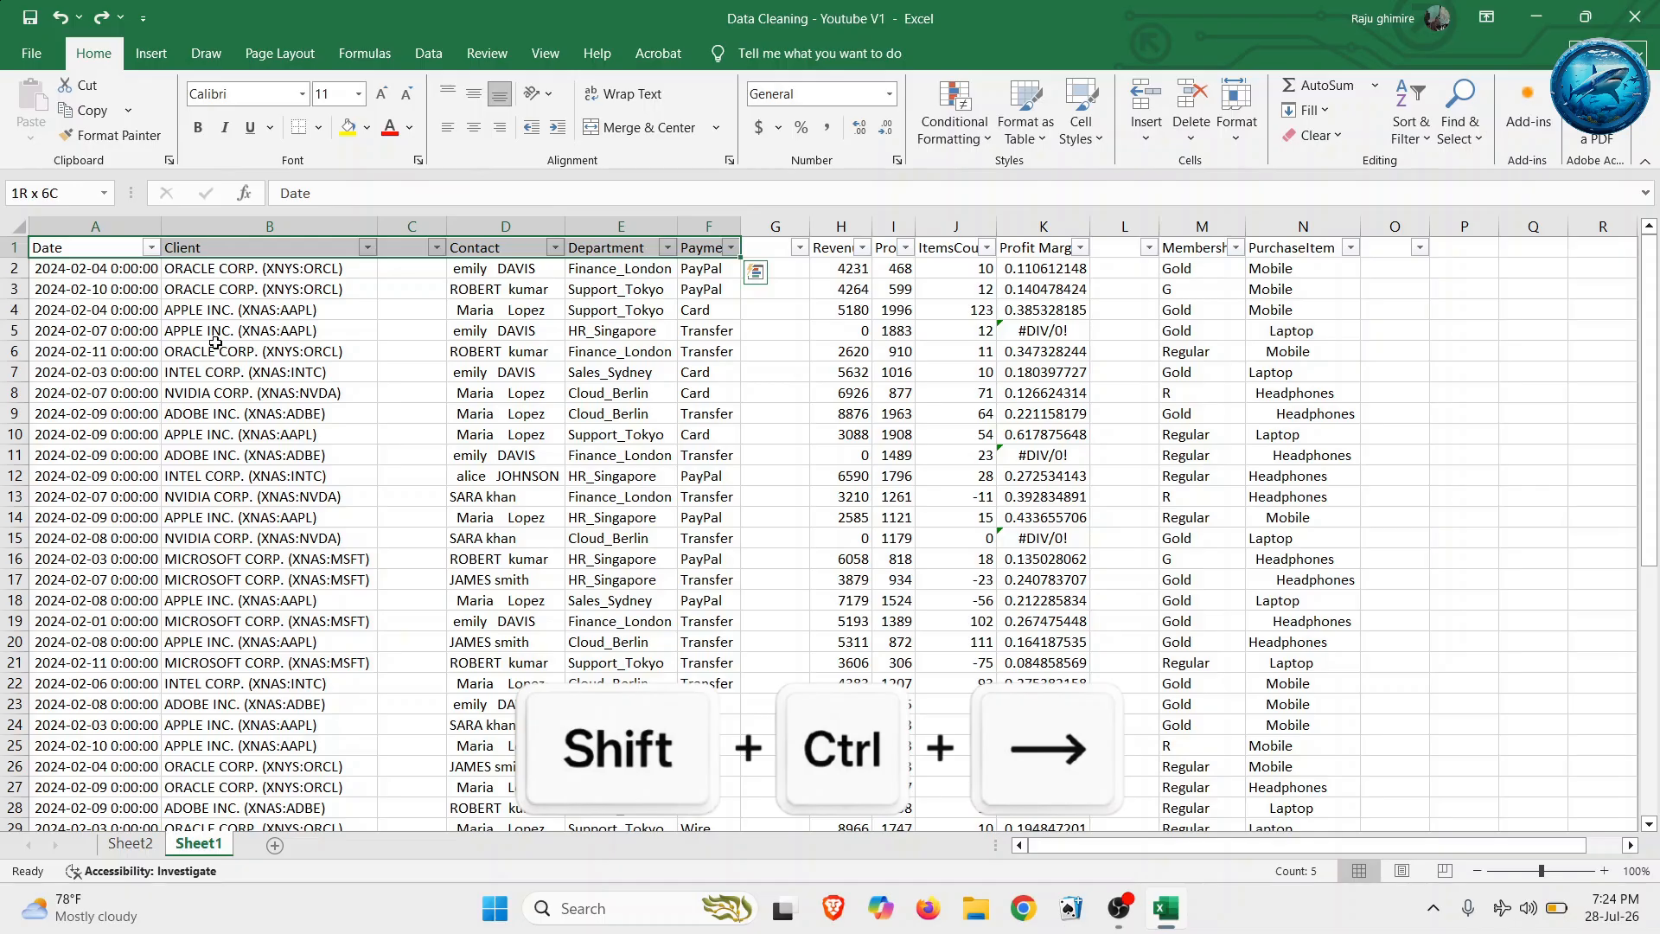
key(ctrl+shift+Right)
key(ctrl+shift+Right)
key(ctrl+shift+Right)
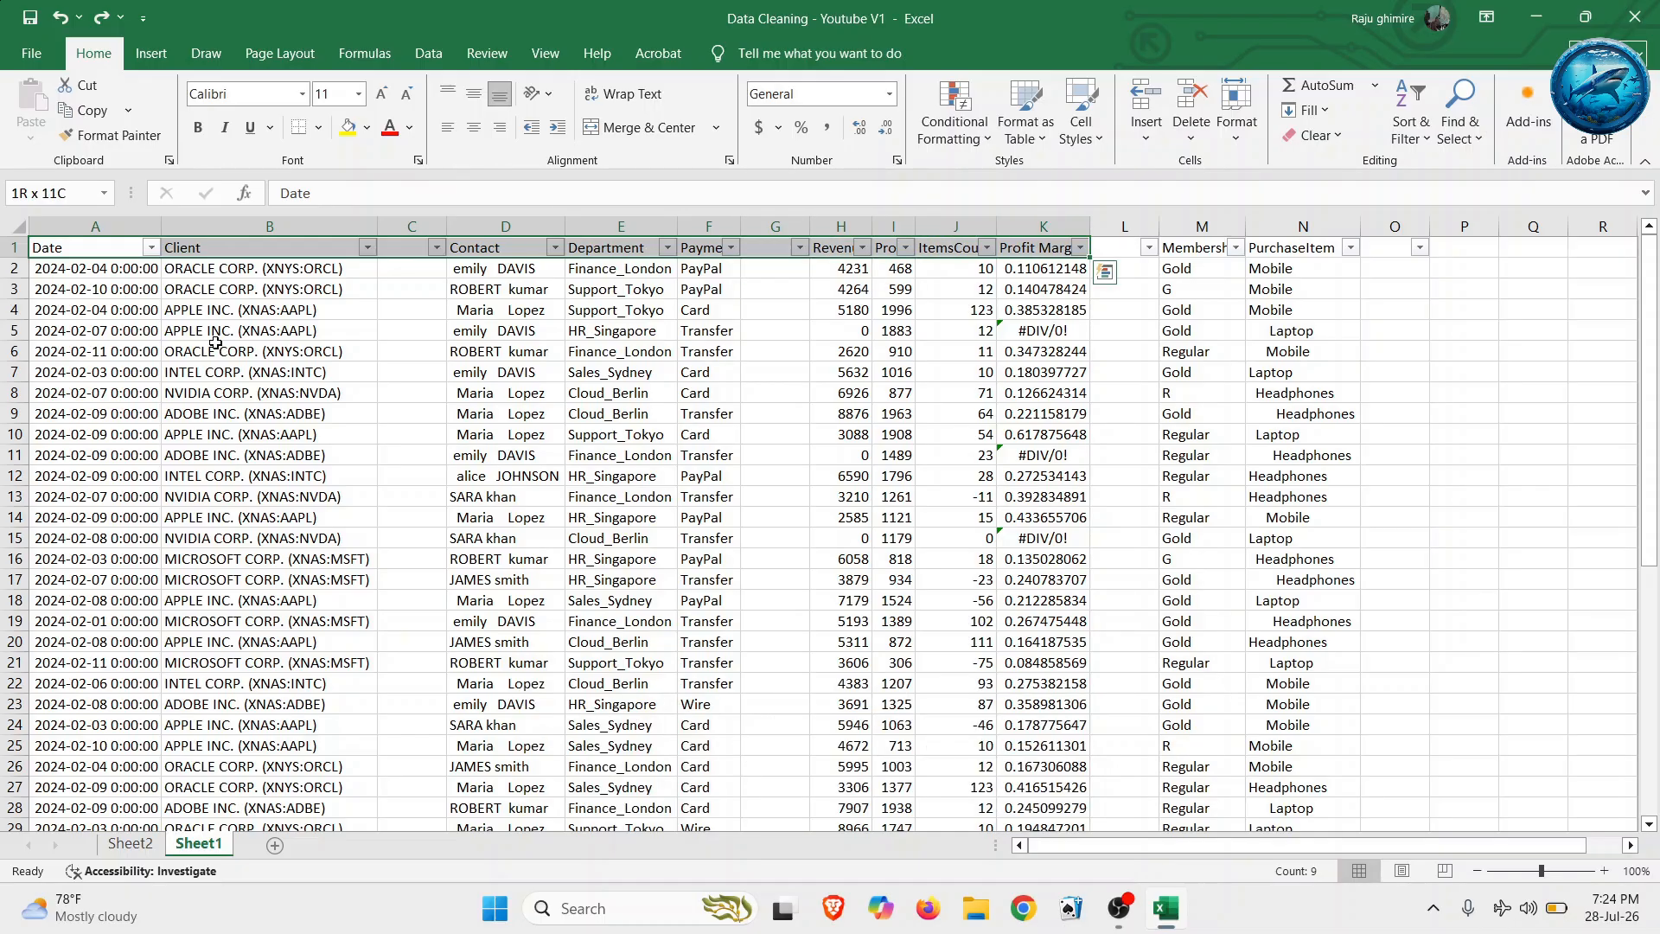
key(ctrl+shift+Right)
key(ctrl+shift+Right)
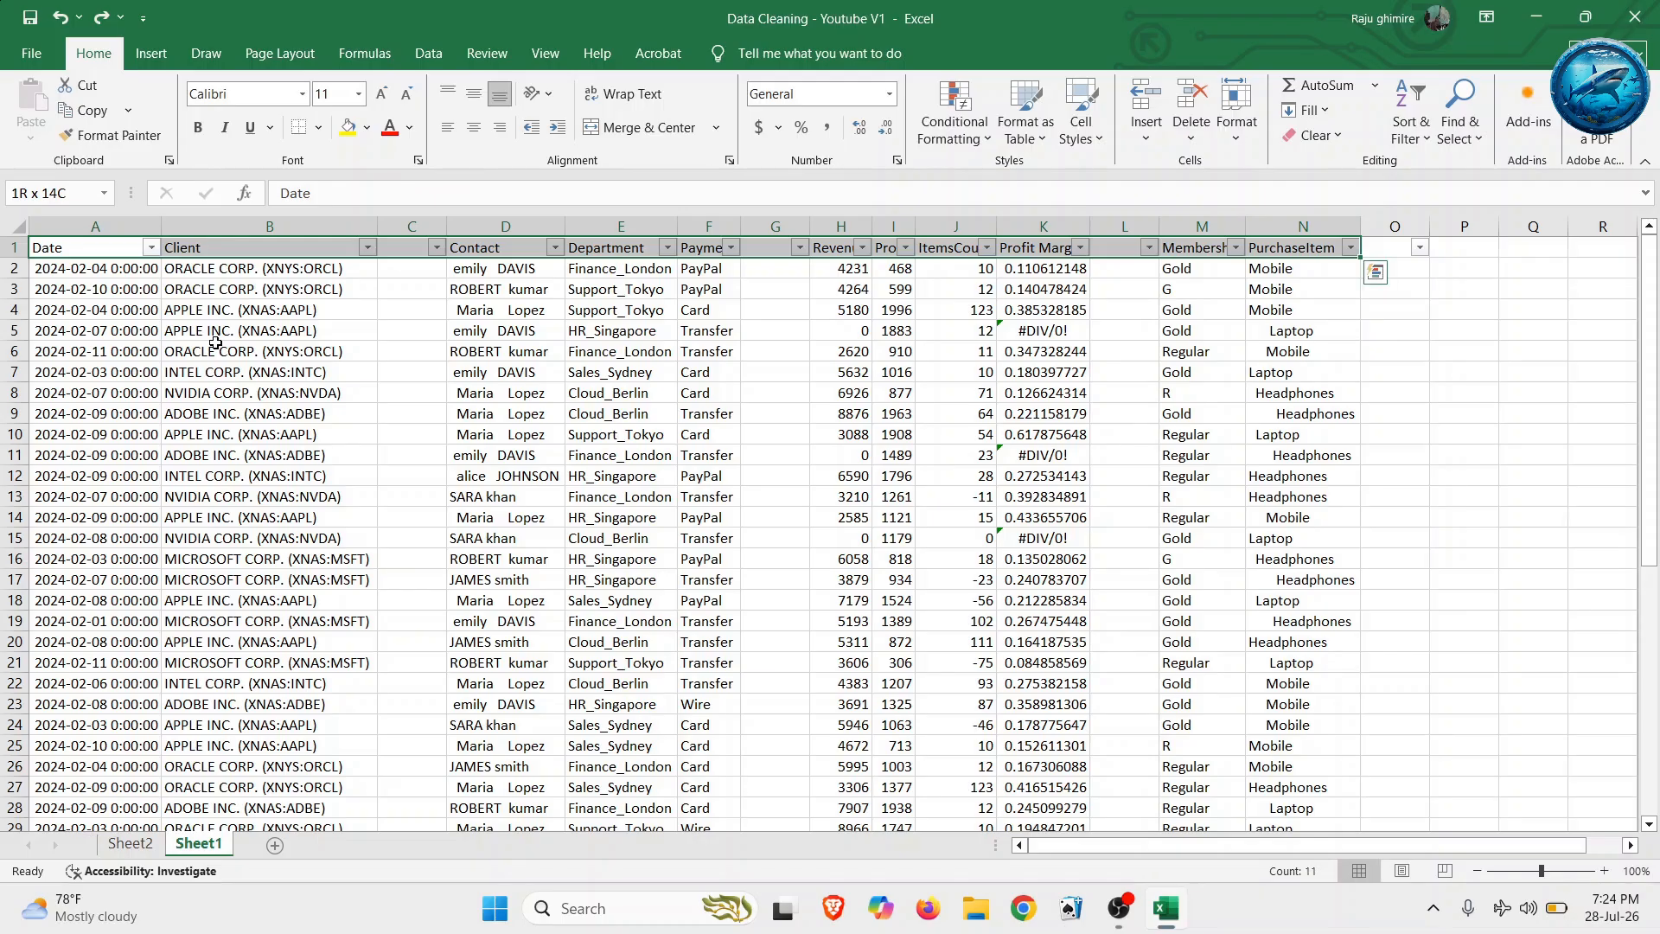
key(ctrl+shift+Down)
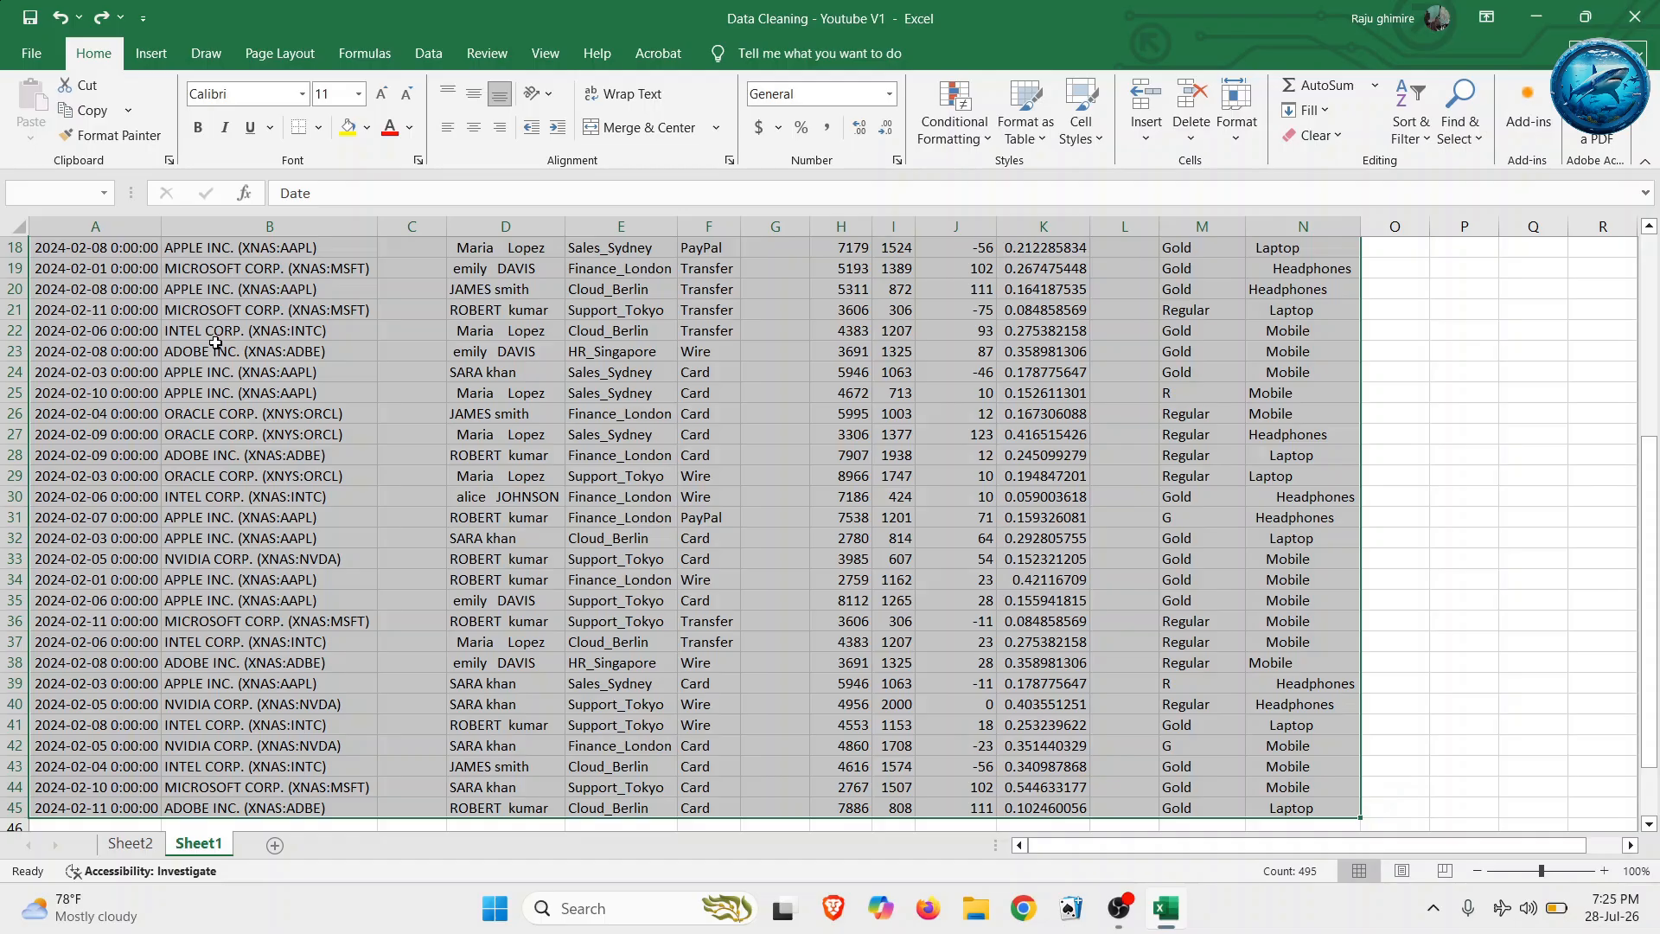
scroll(215, 343, up, 6)
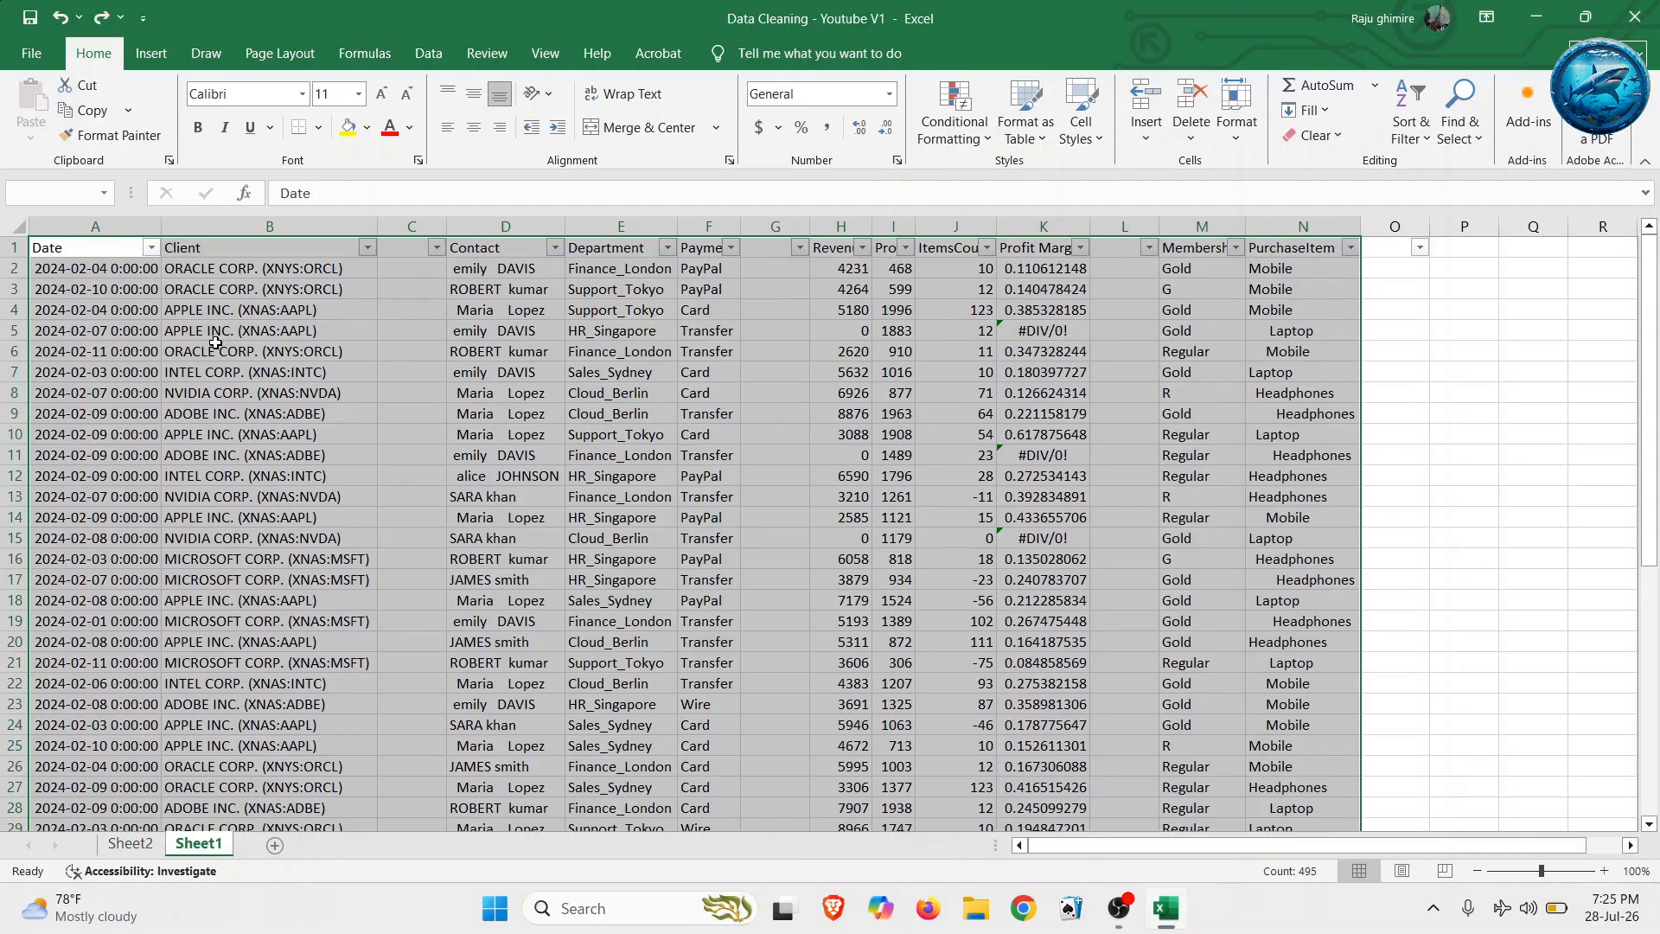
key(ctrl+g)
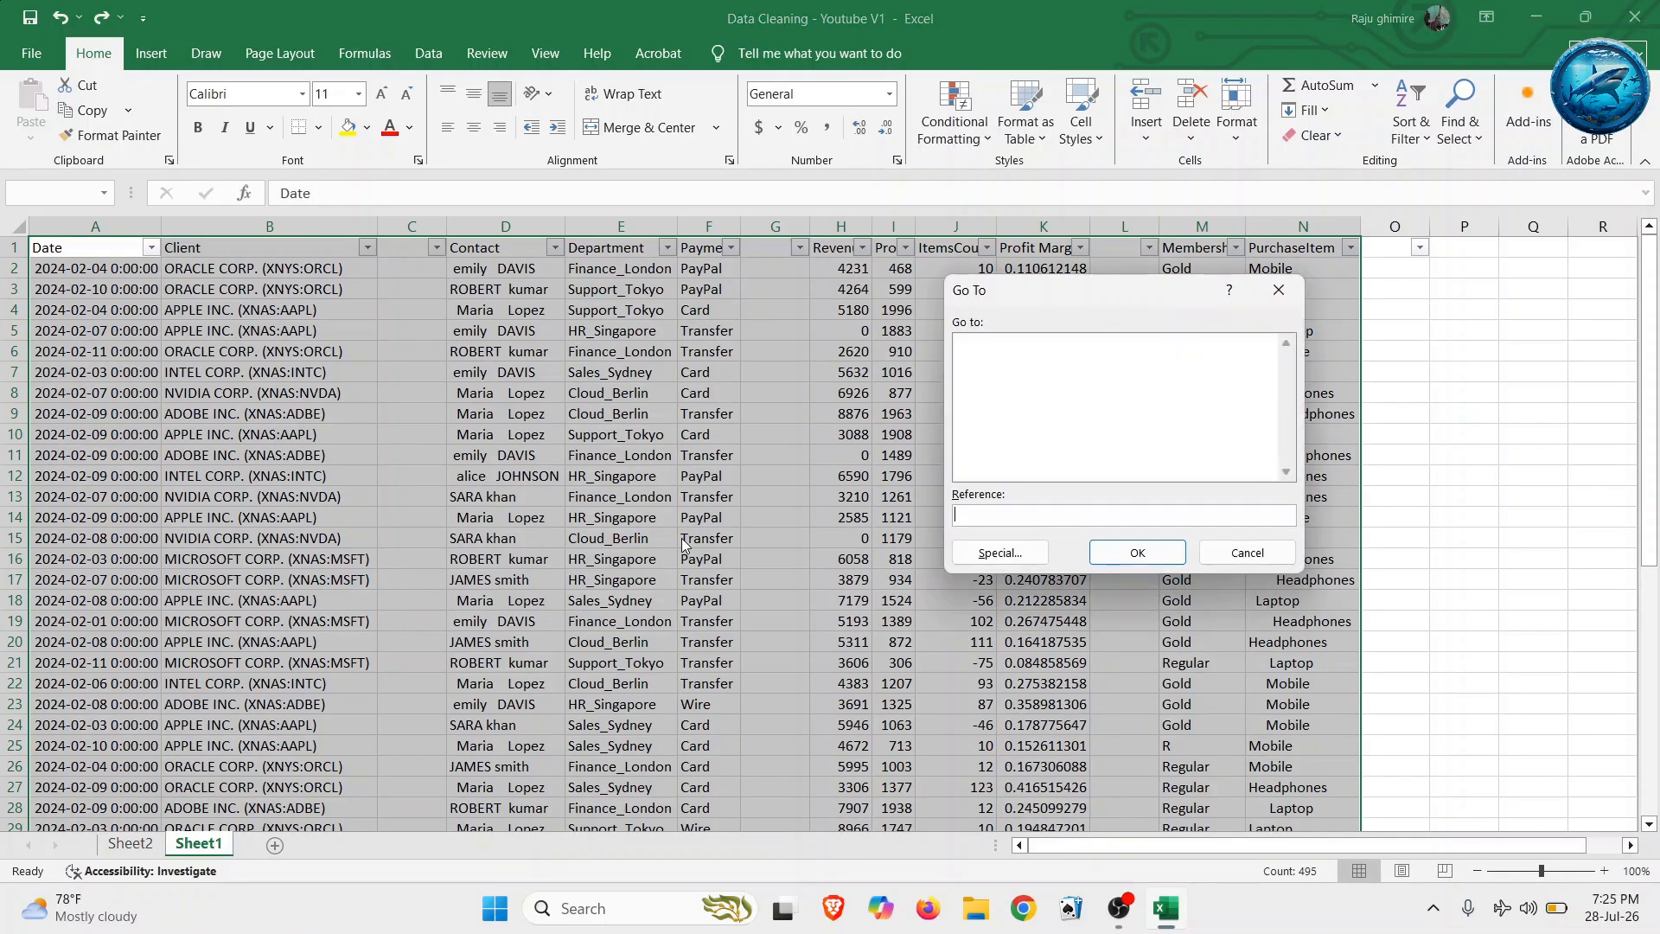
click(1001, 553)
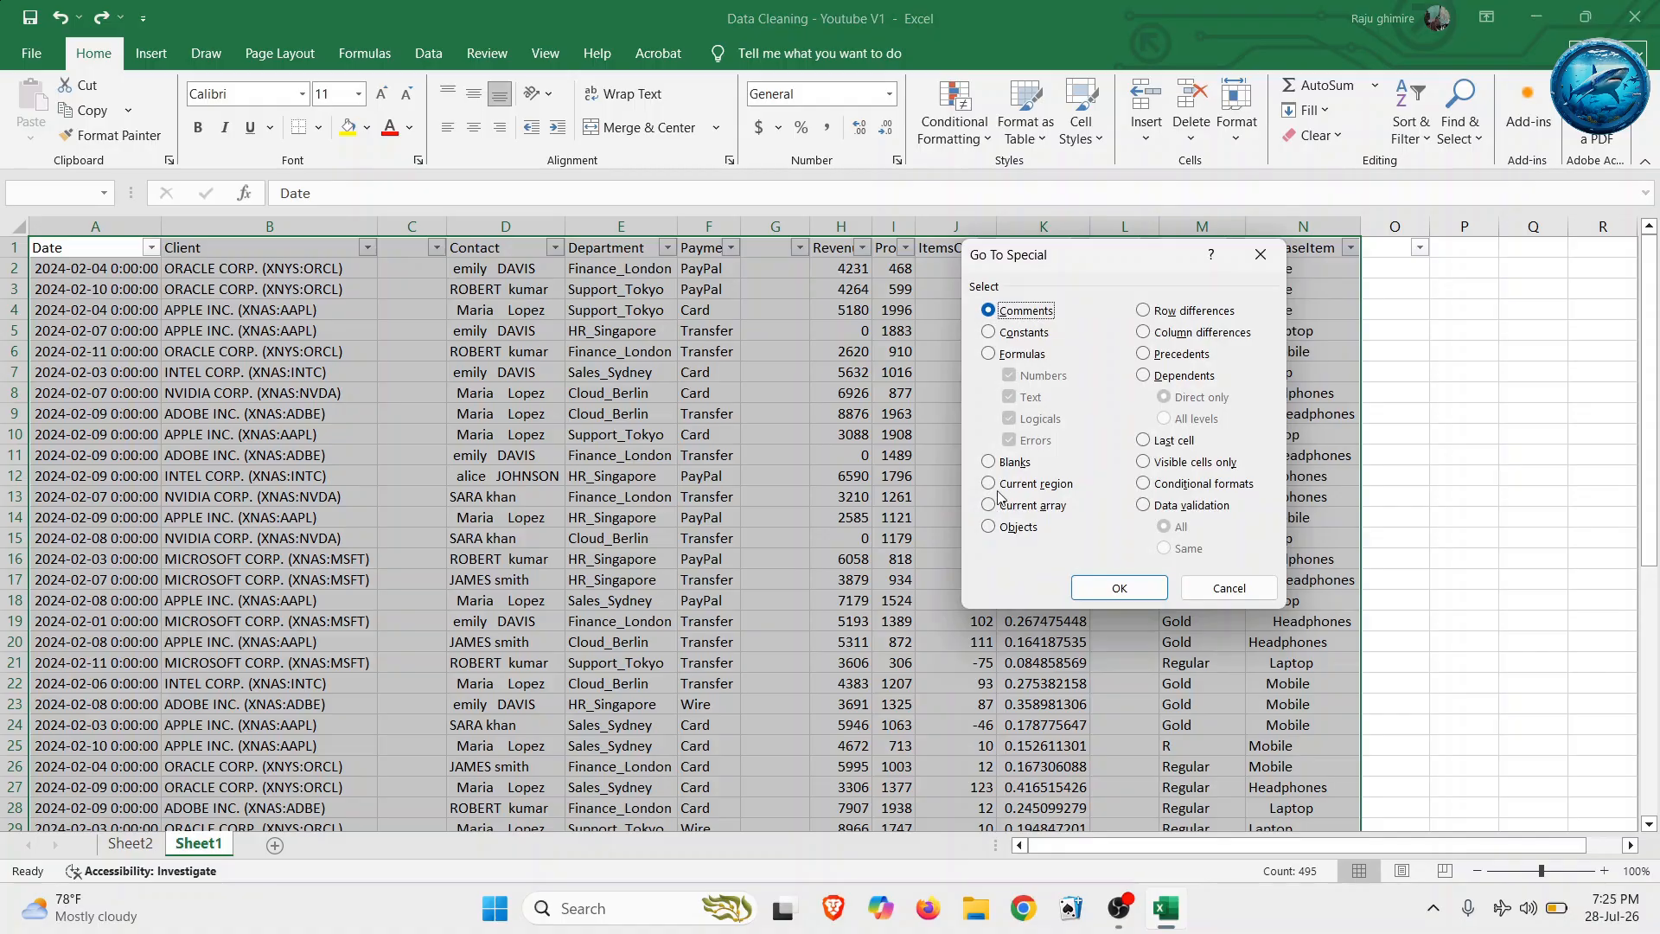
click(1003, 464)
click(1209, 593)
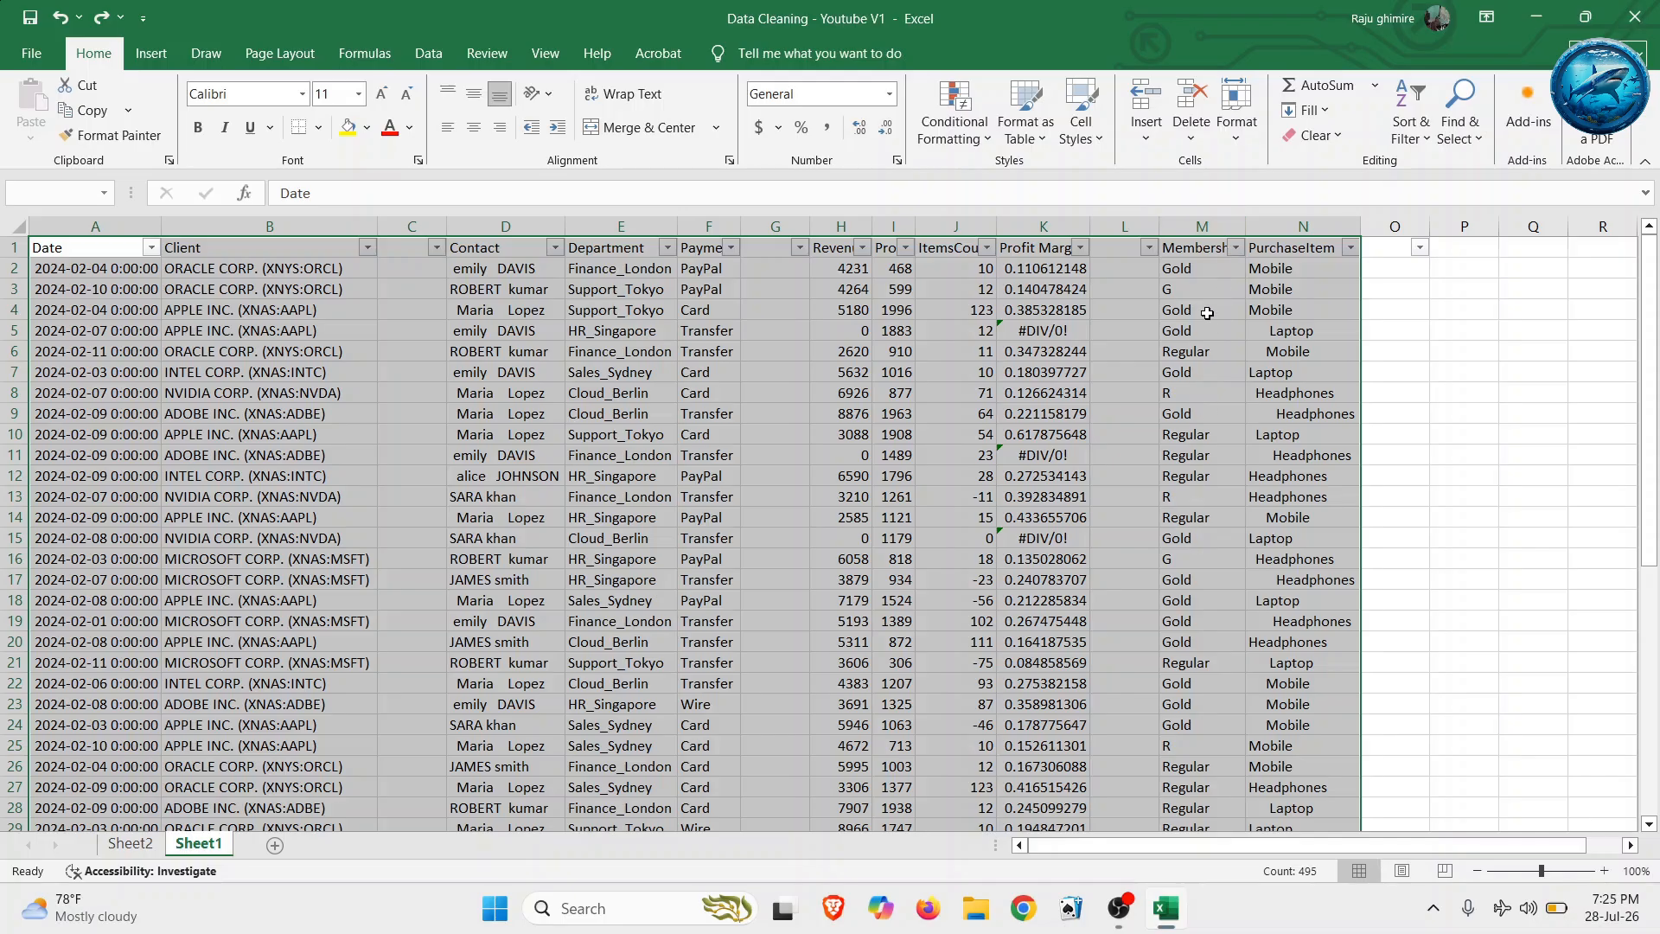
- Find all blank cells in the selected data range with Go To Special and delete their entire columns
click(1466, 143)
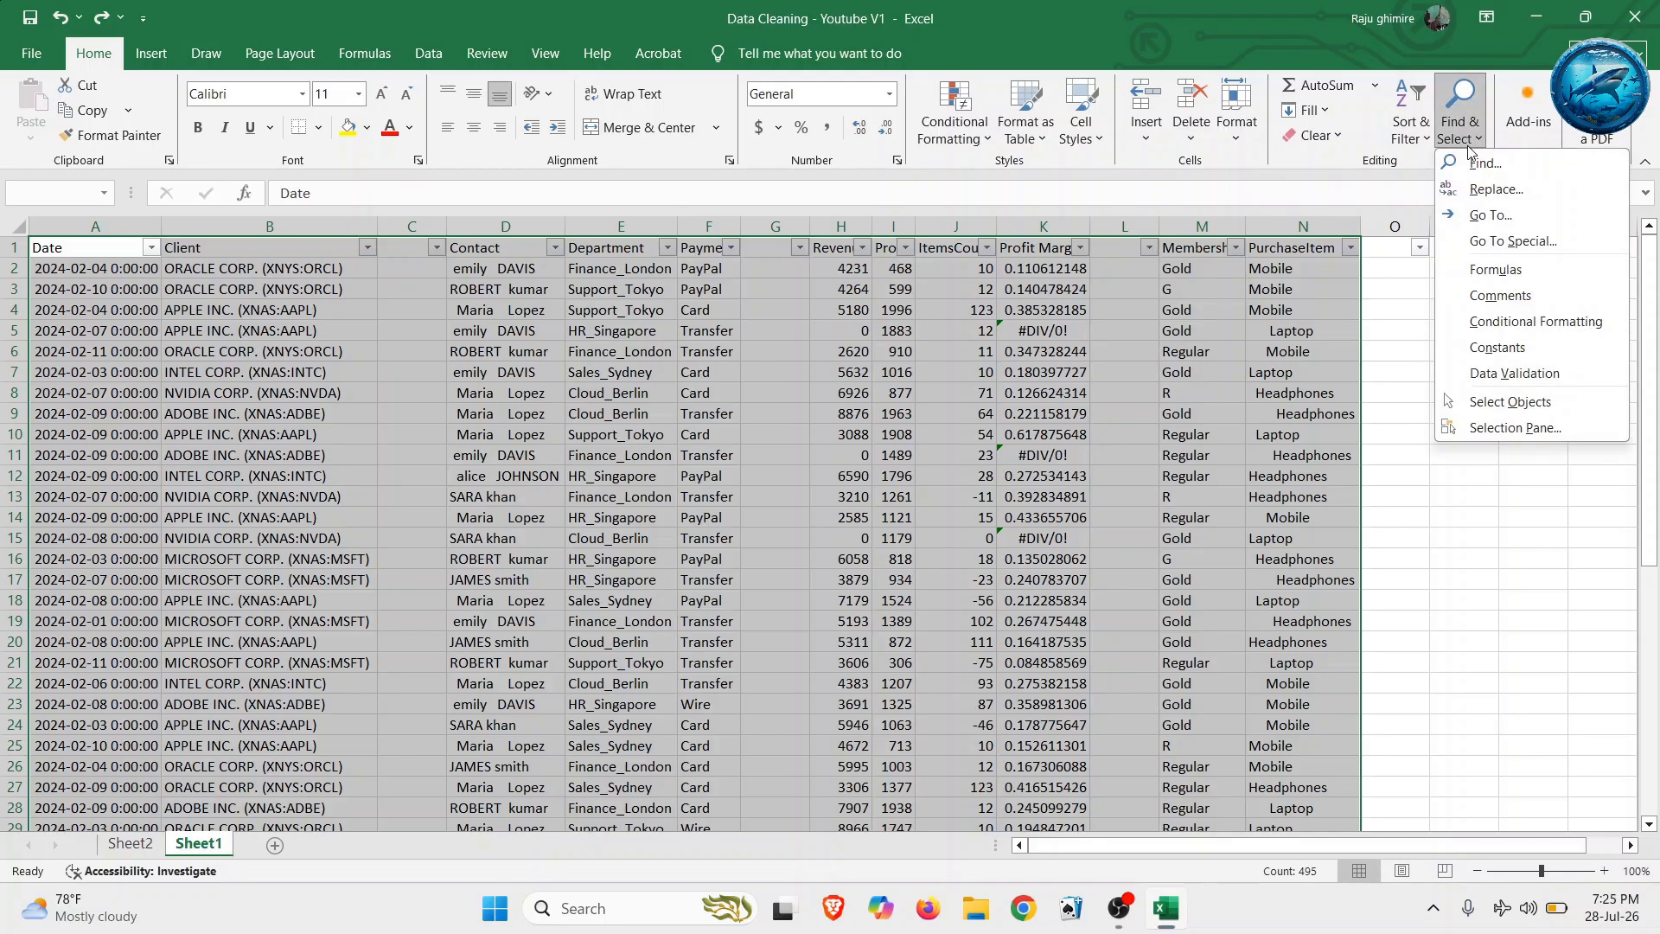
click(1474, 217)
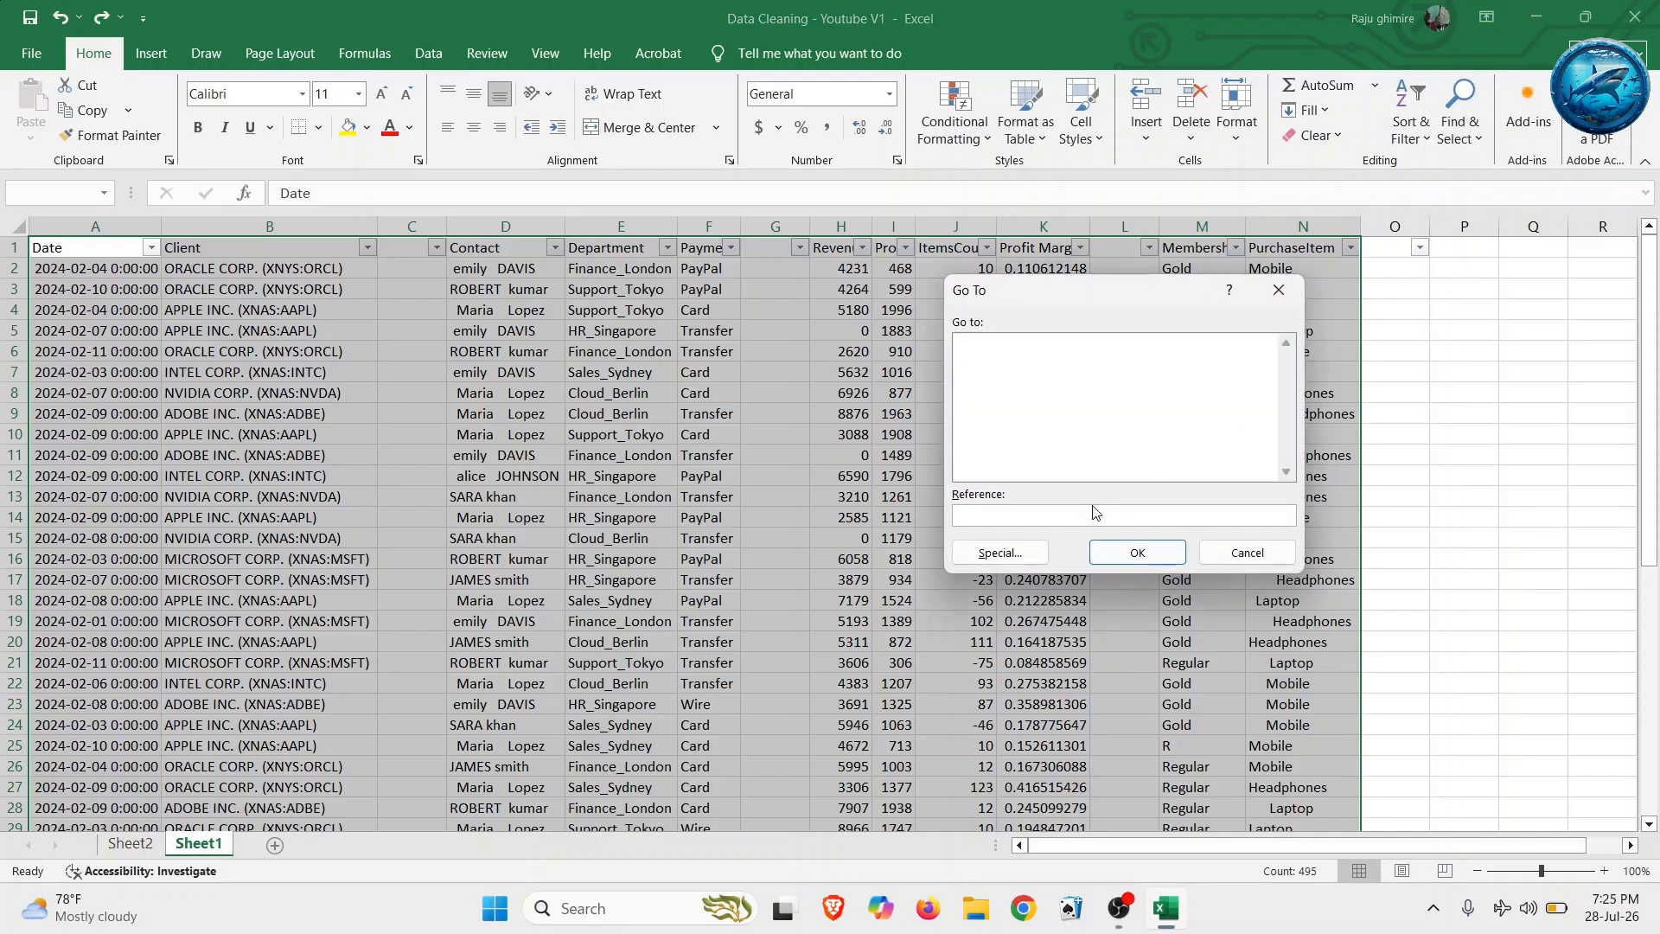
click(999, 555)
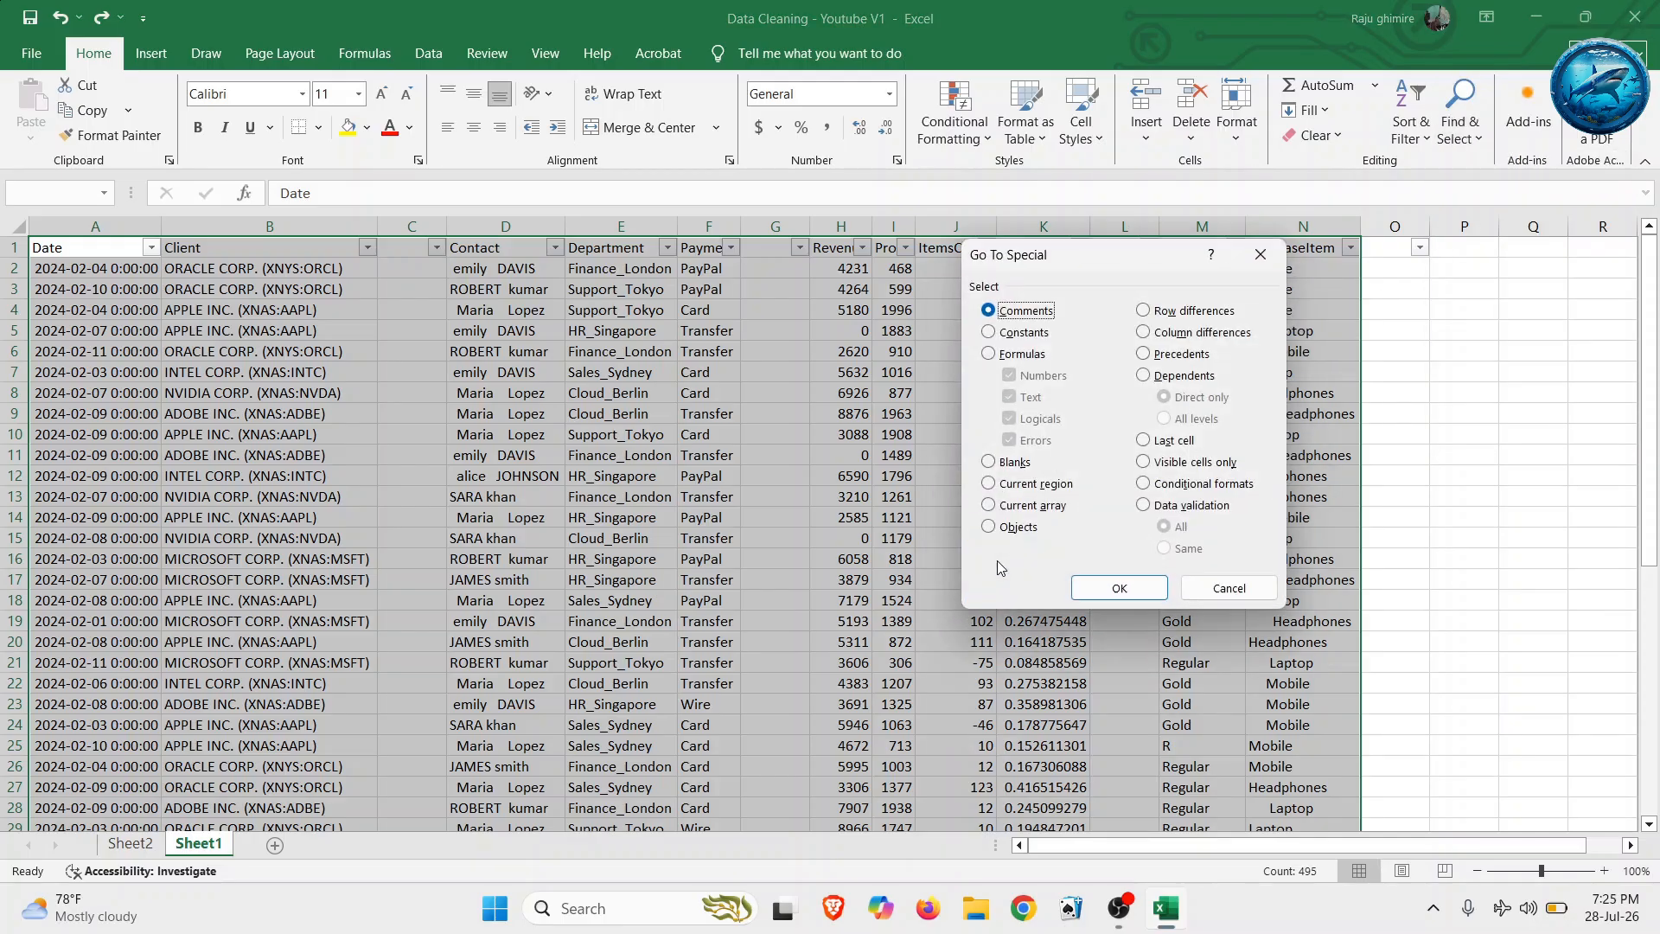
click(1017, 463)
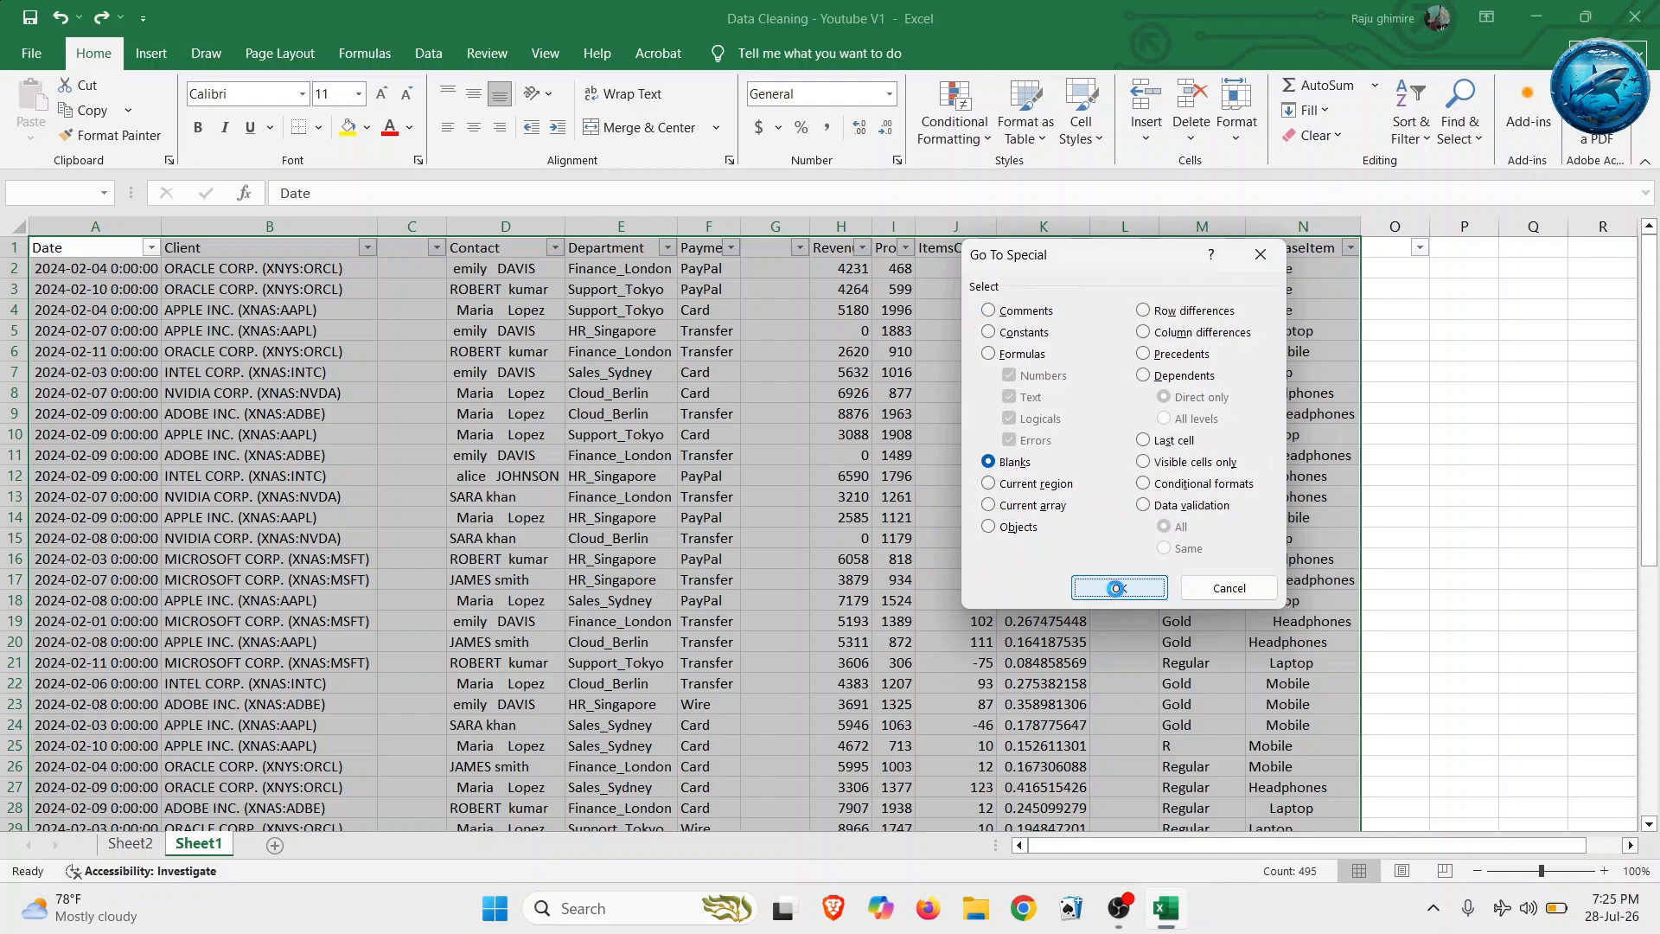
click(1117, 589)
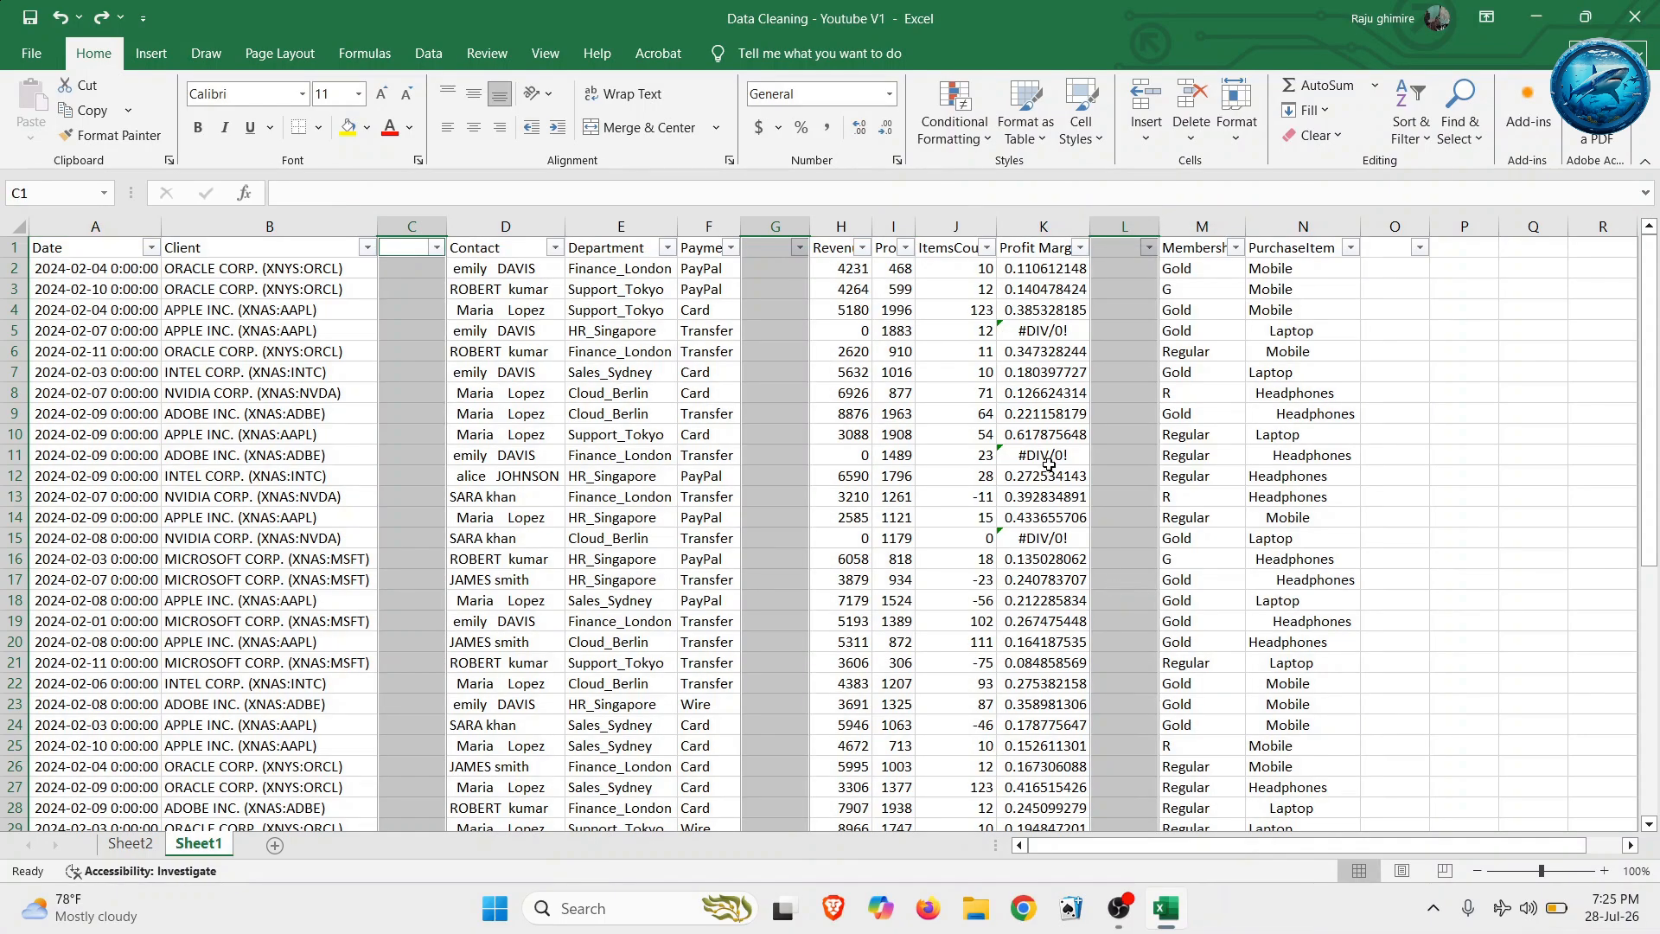
scroll(1021, 428, down, 4)
scroll(1021, 428, down, 5)
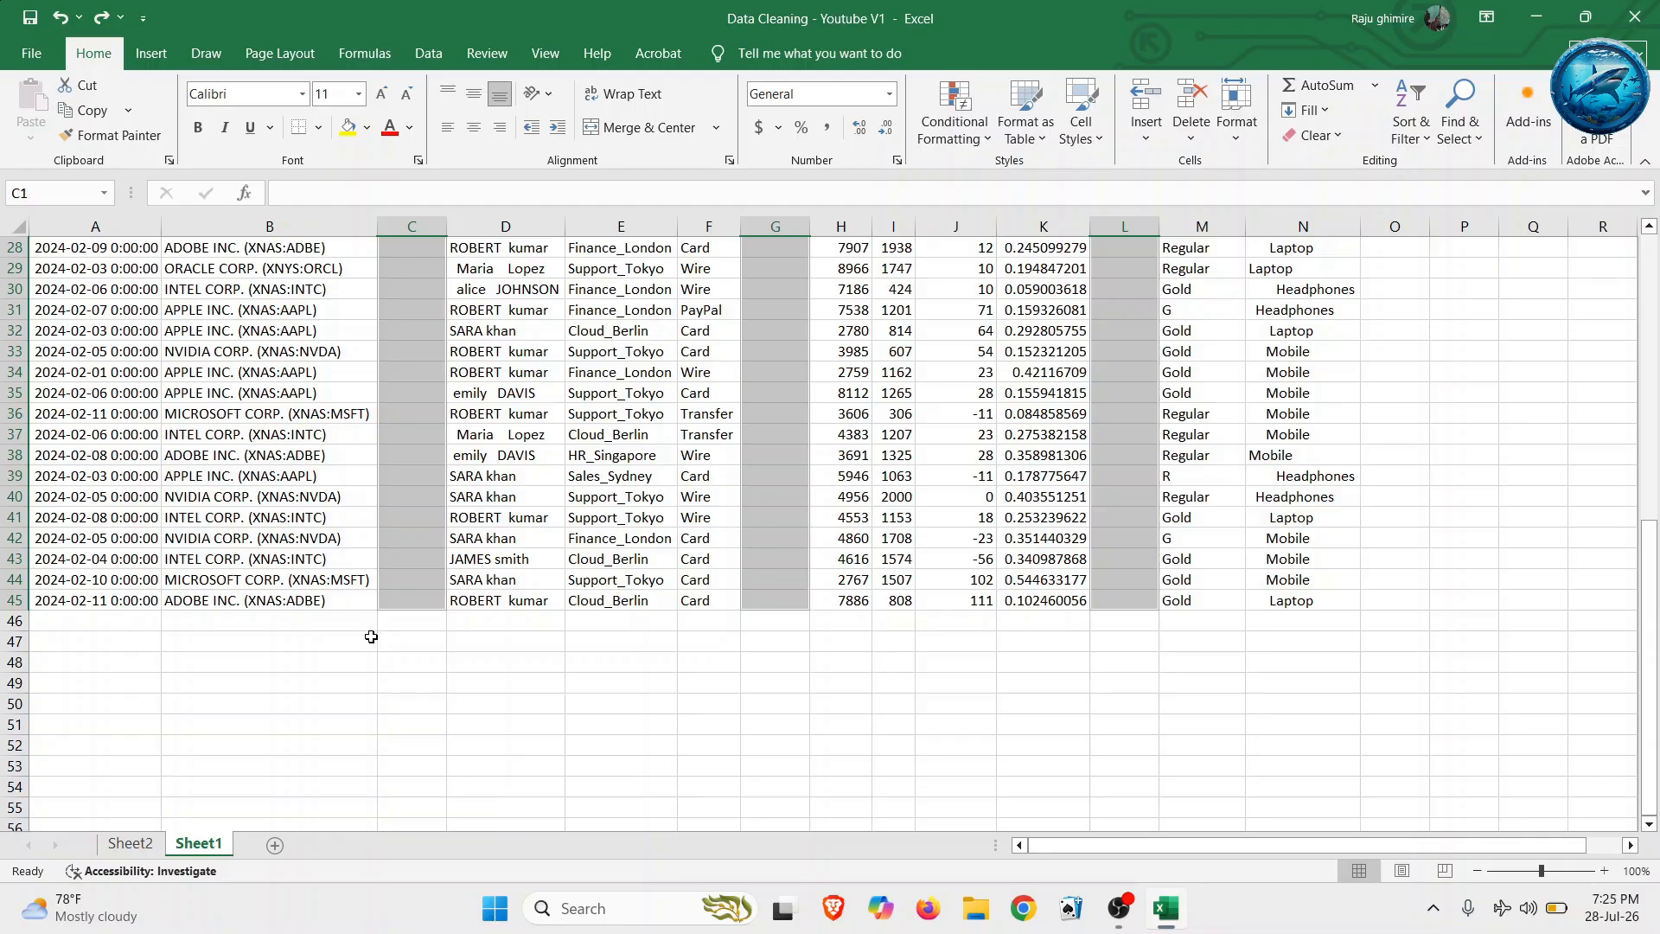
scroll(371, 637, up, 9)
key(ctrl+minus)
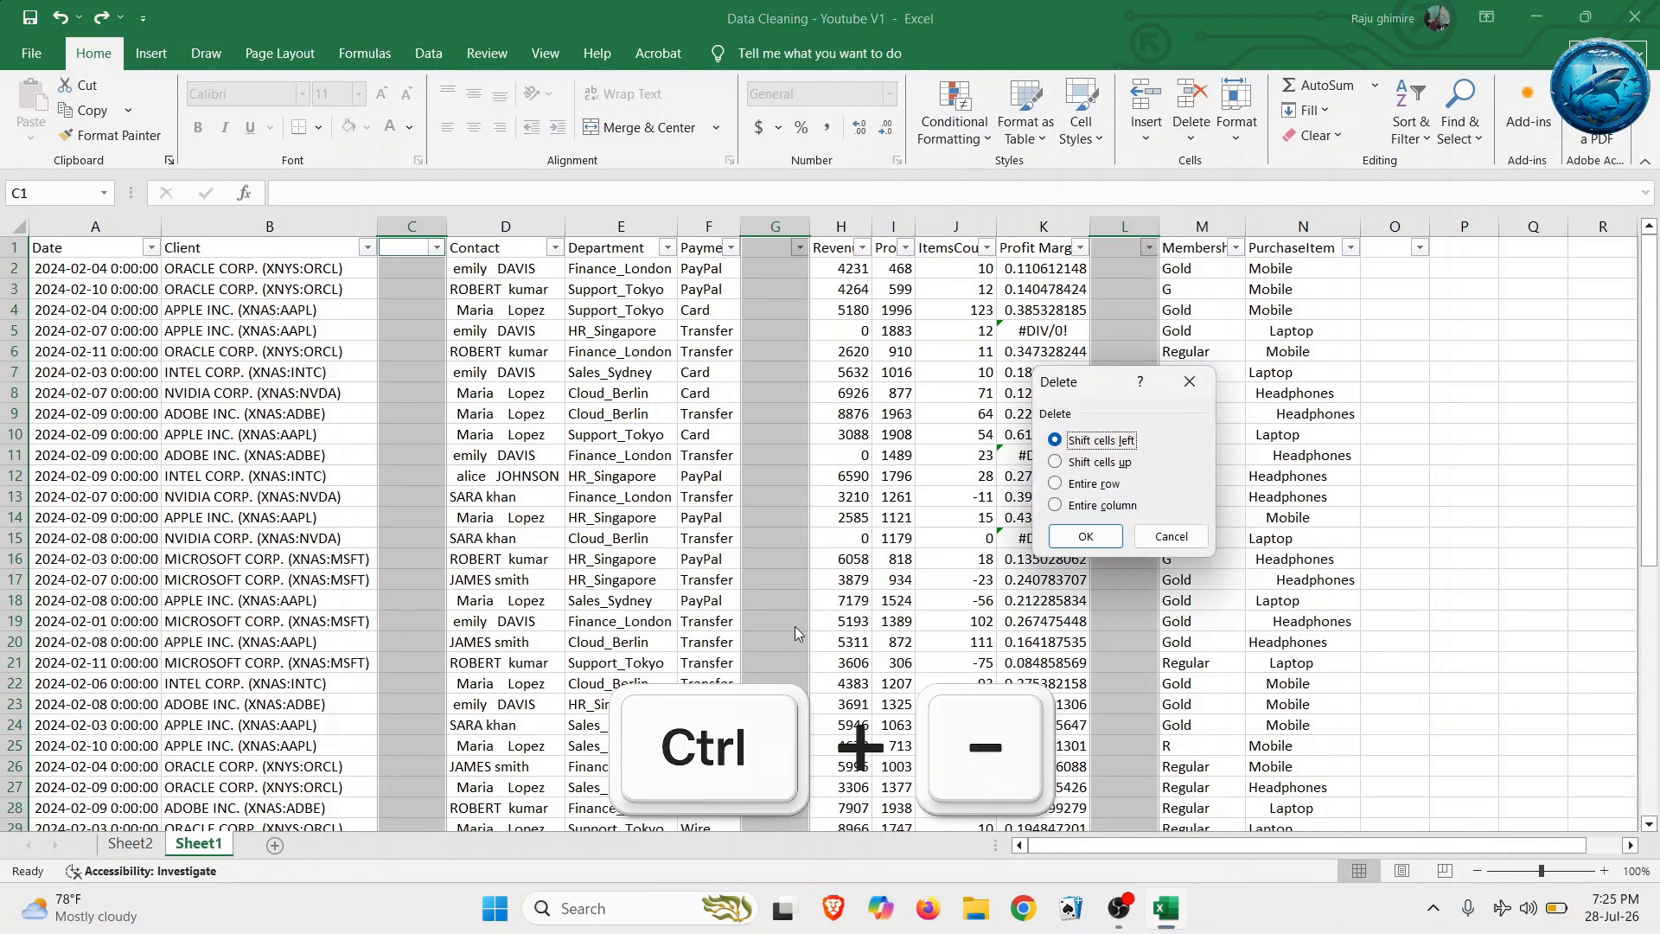
click(1077, 507)
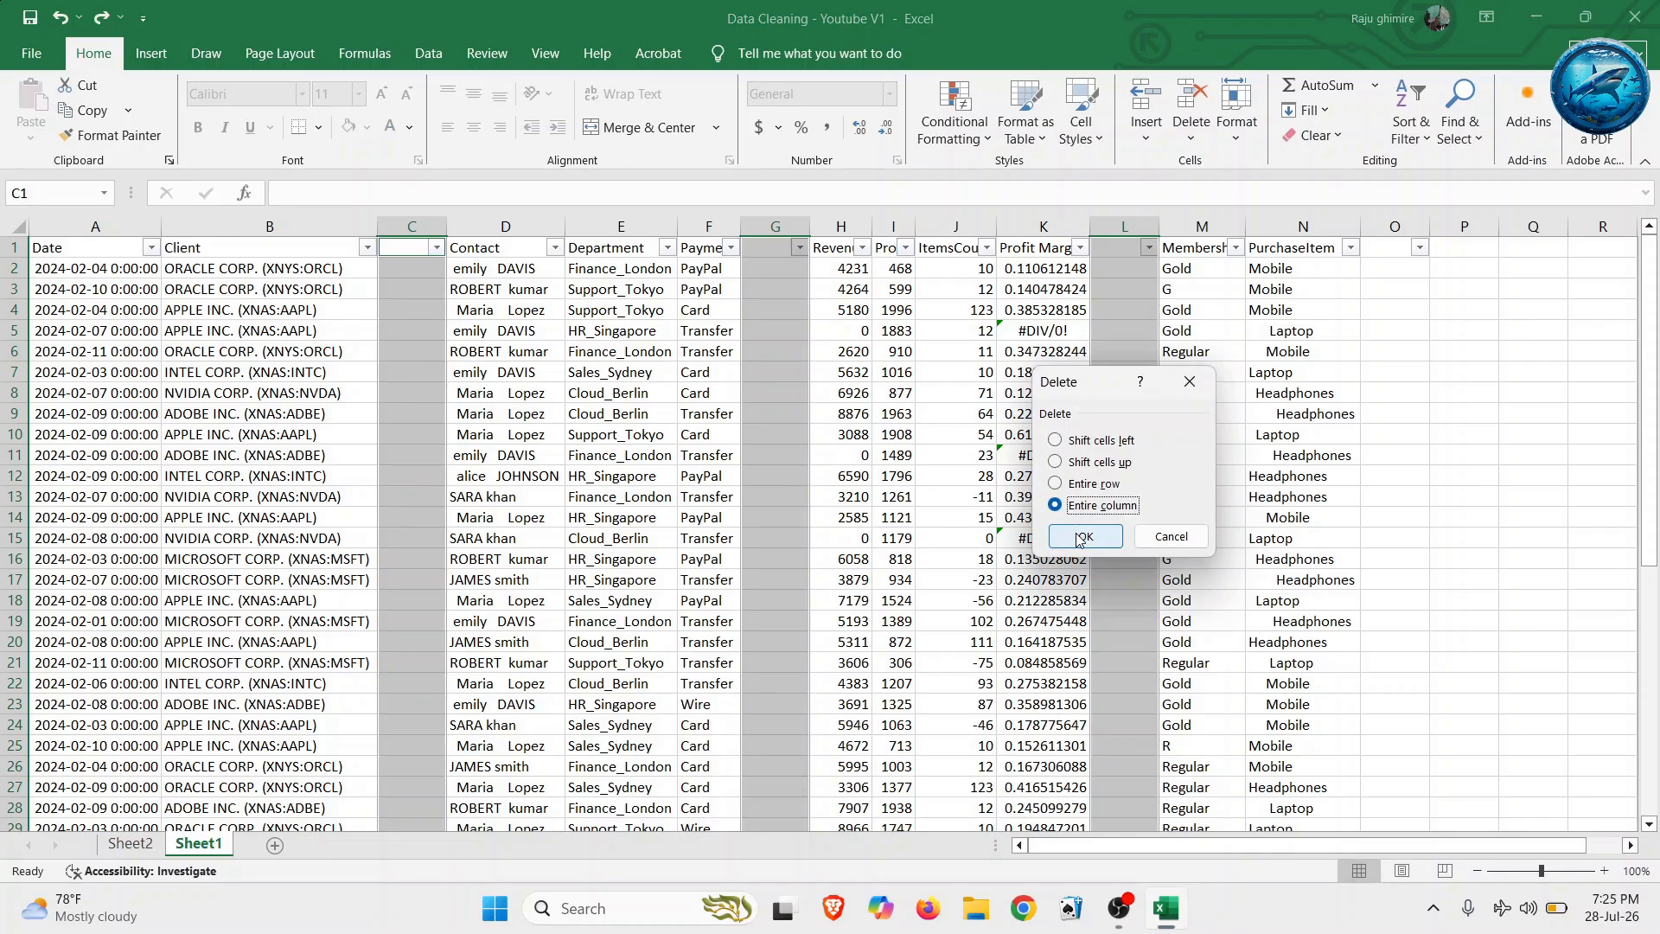
click(1081, 538)
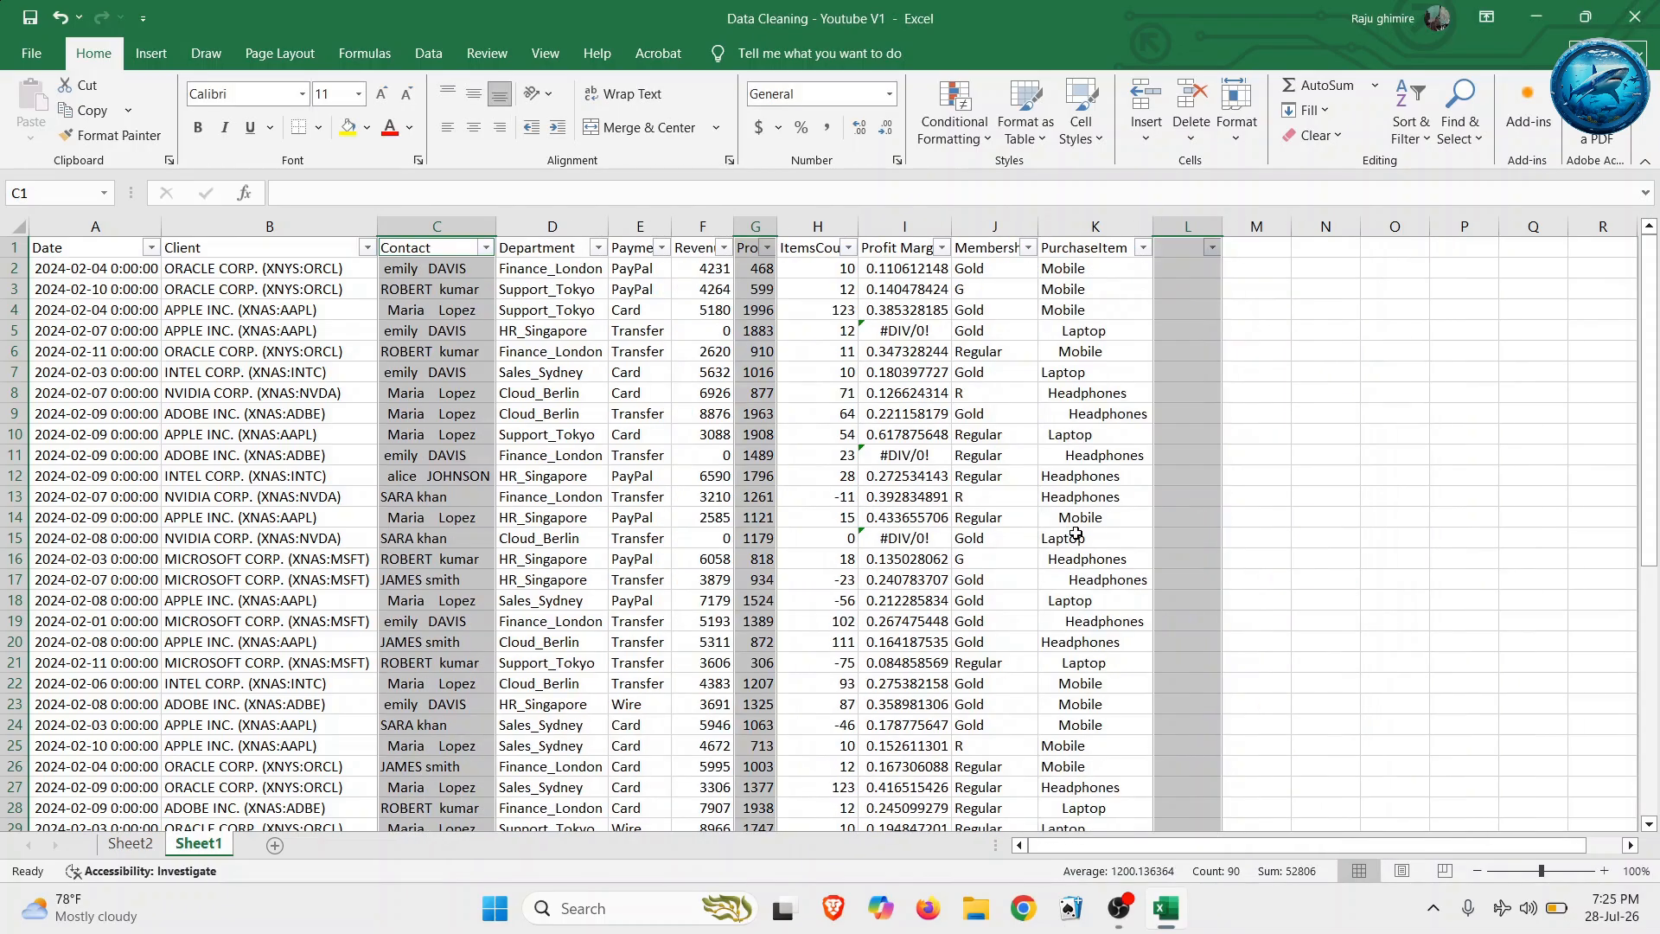
- Examine the header row from Date to PurchaseItem for remaining blank columns, and consult Sheet2's topic list before returning to Sheet1
click(130, 247)
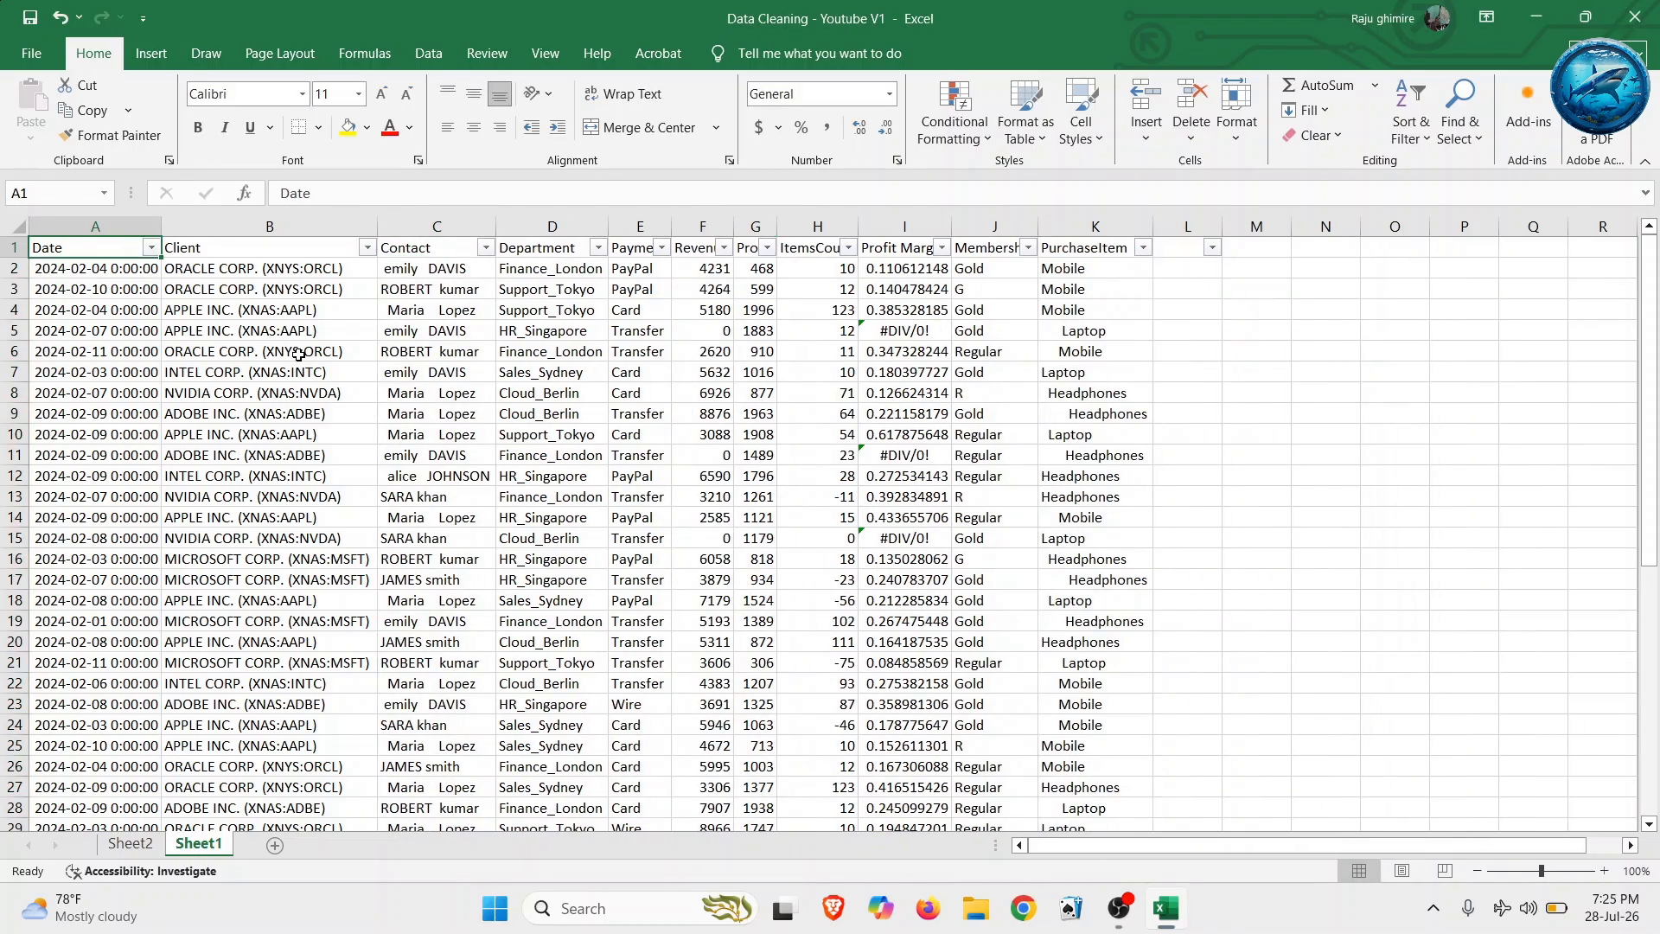
key(shift+Right)
key(shift+Right)
key(shift+Right)
key(shift+Right)
key(shift+Right)
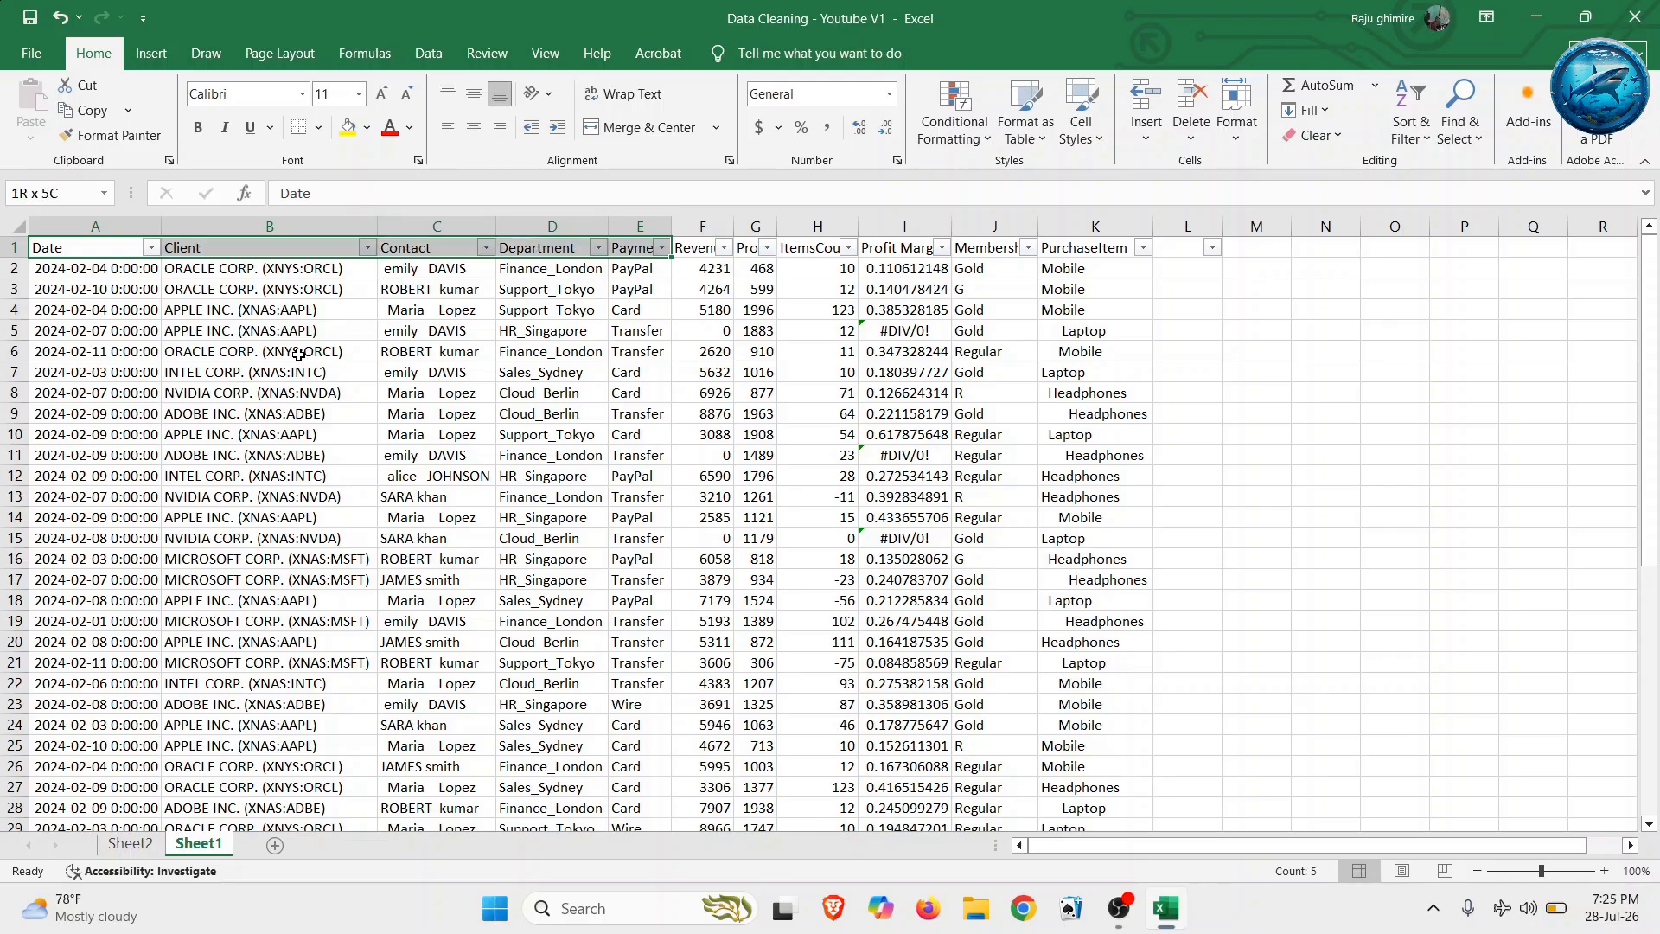
key(shift+Right)
key(shift+Right)
key(shift+Right)
key(shift+Right)
key(shift+Right)
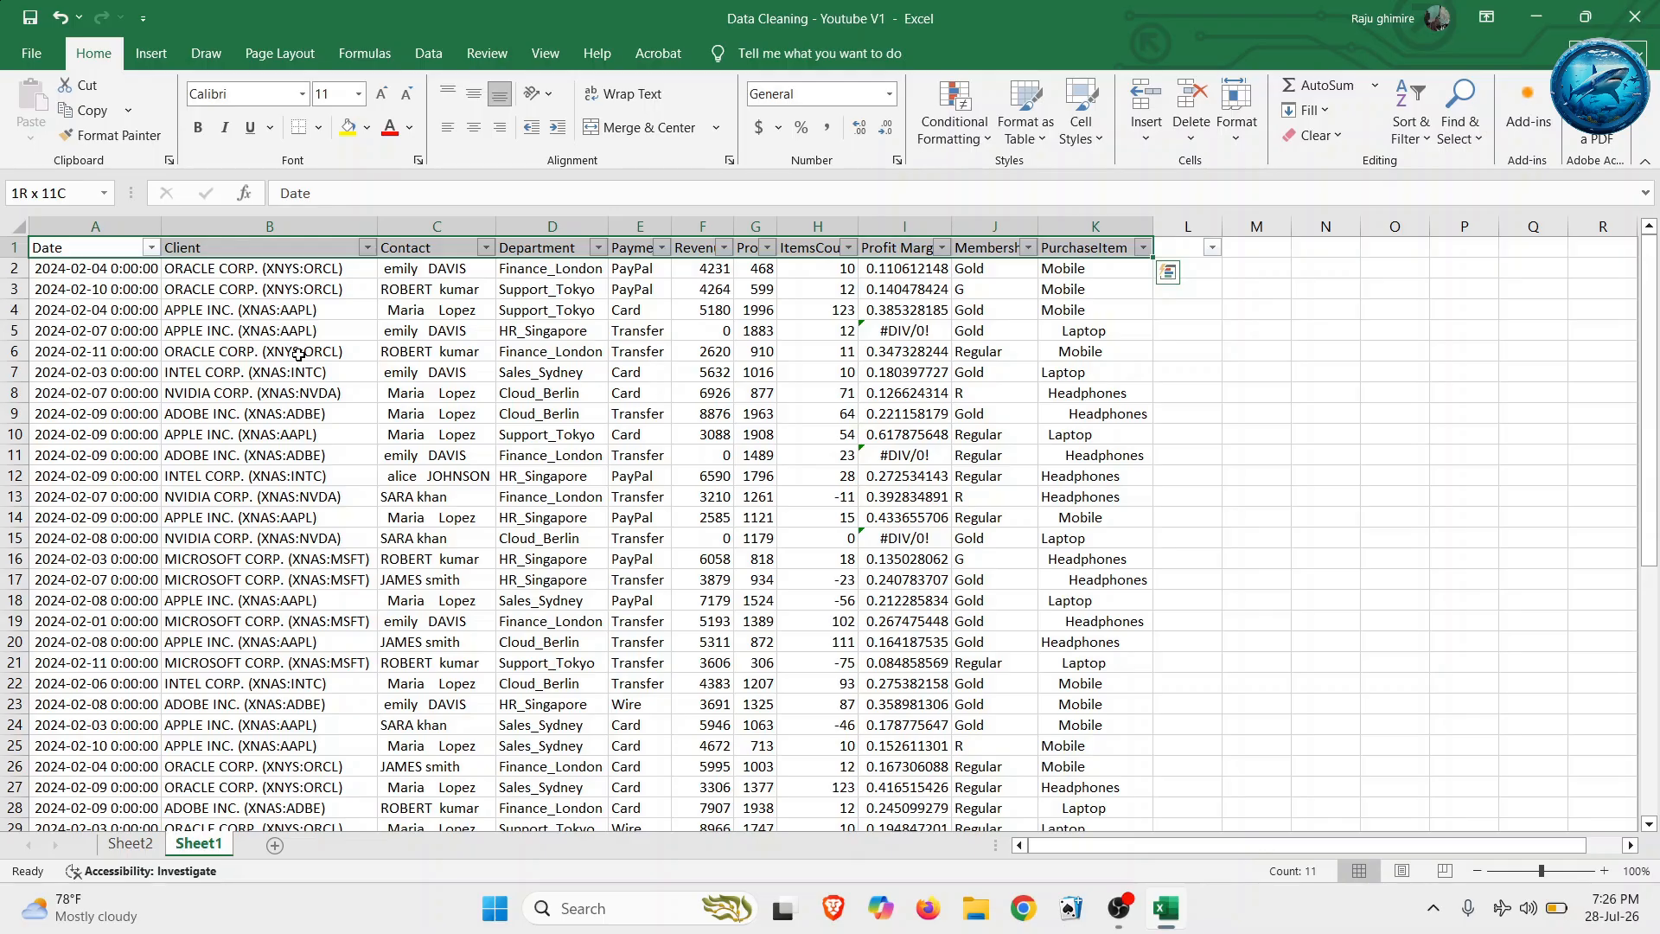
key(ctrl+shift+Left)
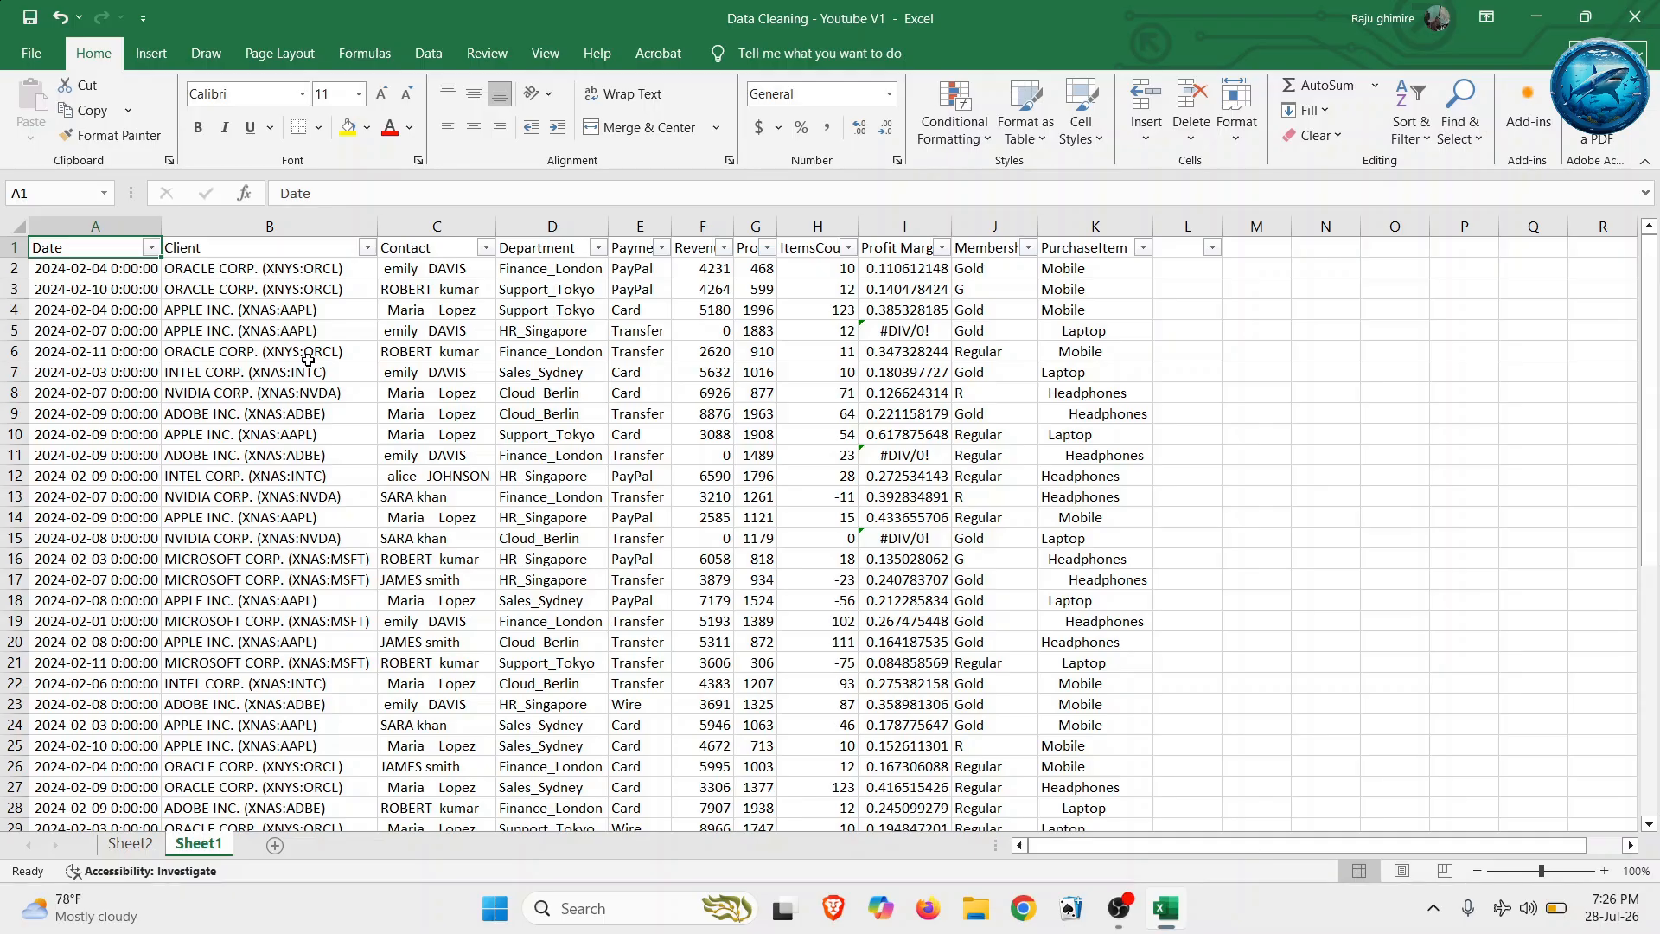
click(156, 844)
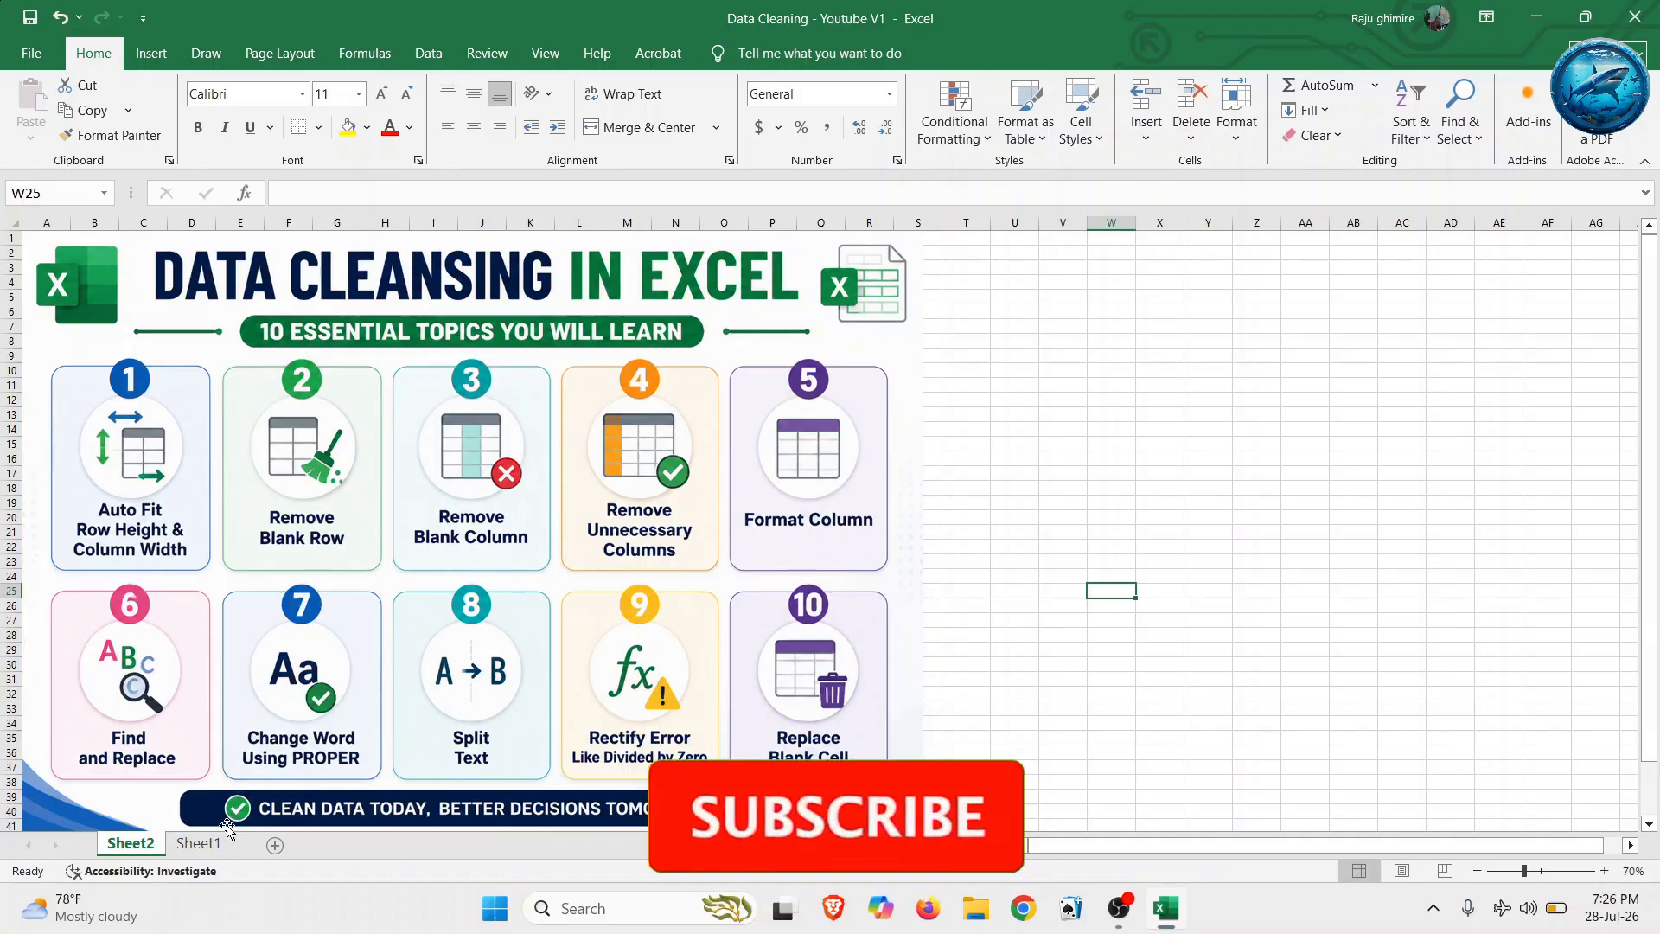
click(199, 849)
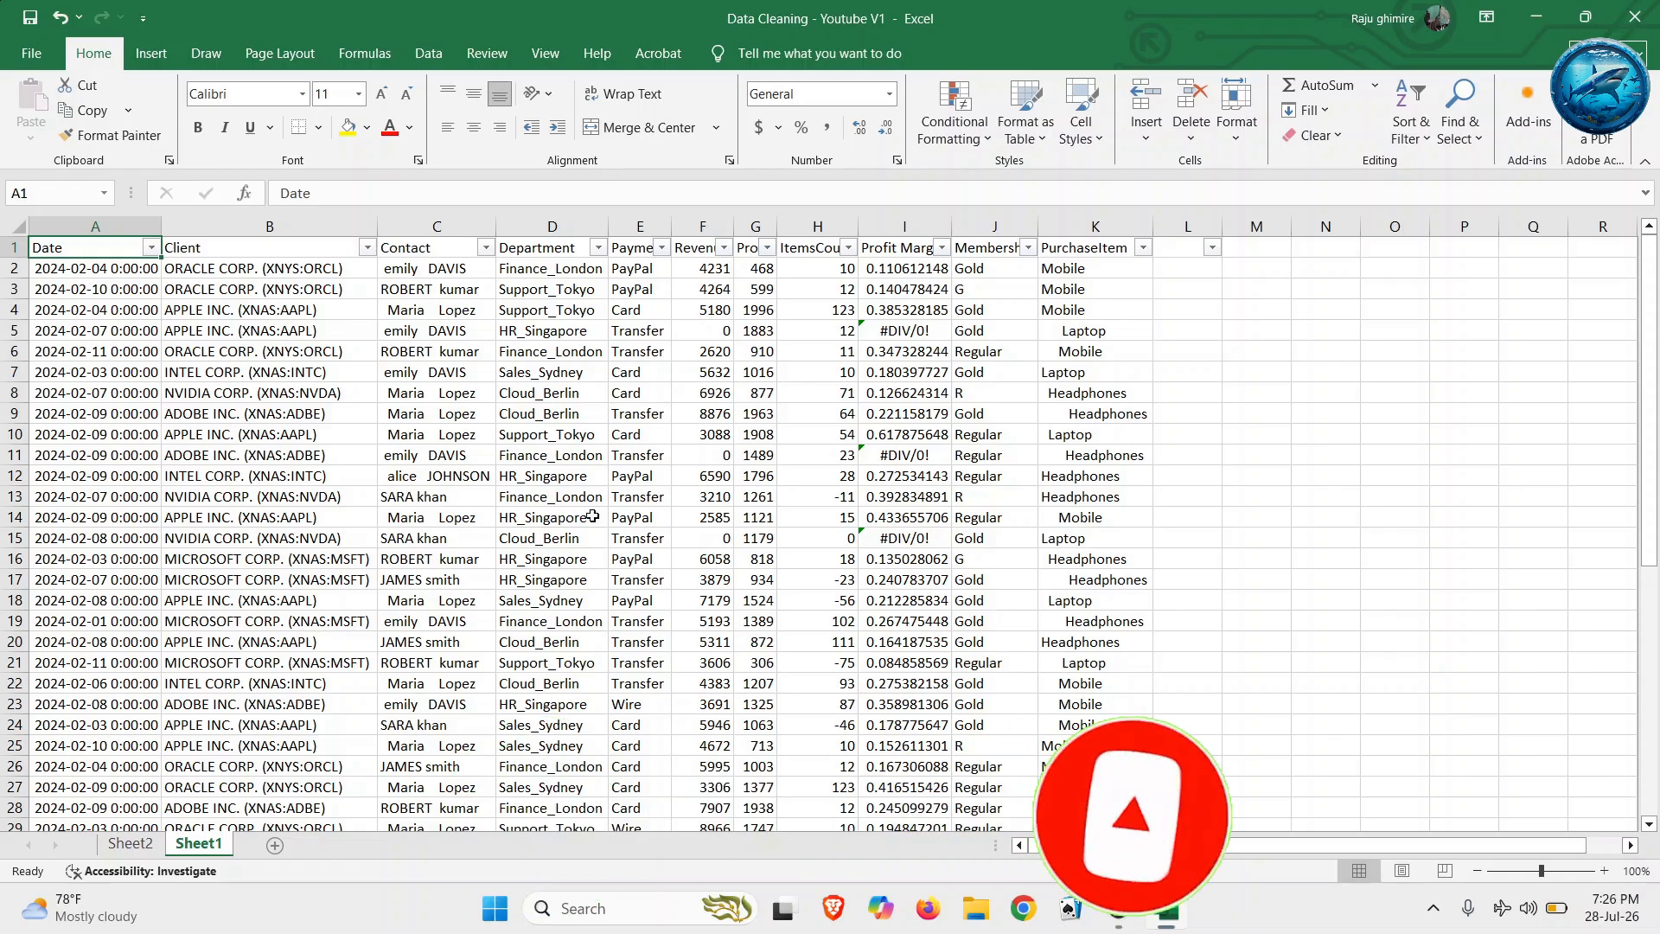
- Add a dummy column in L with the header "description" and random placeholder text in cells L2 to L8
click(1191, 256)
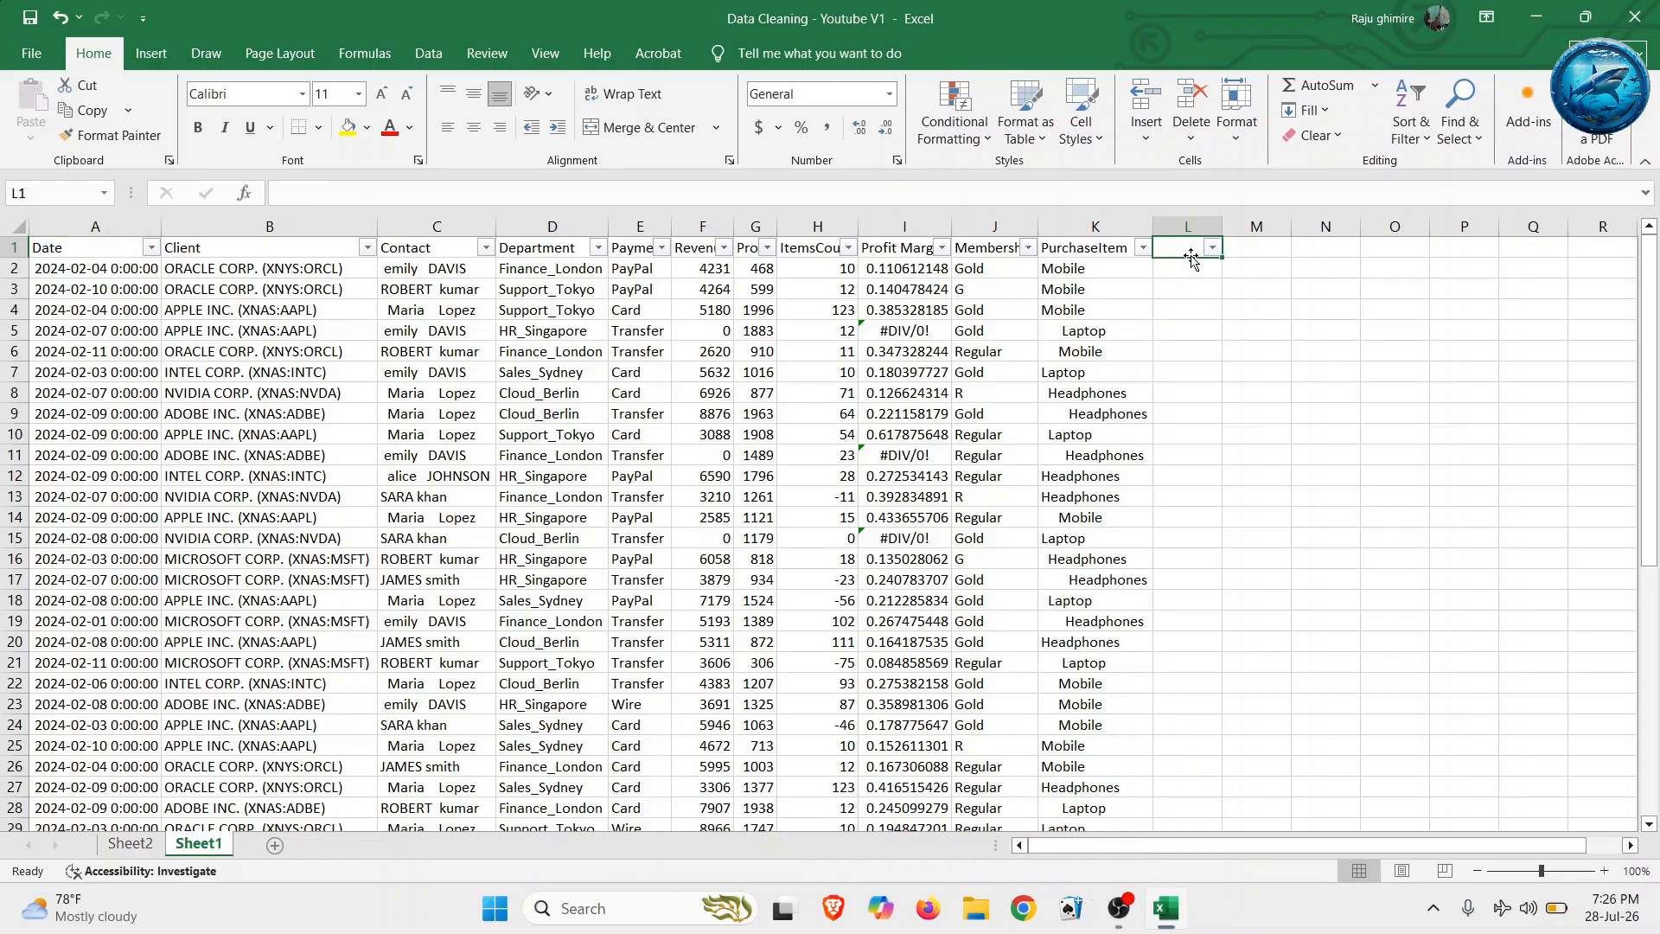
text(description)
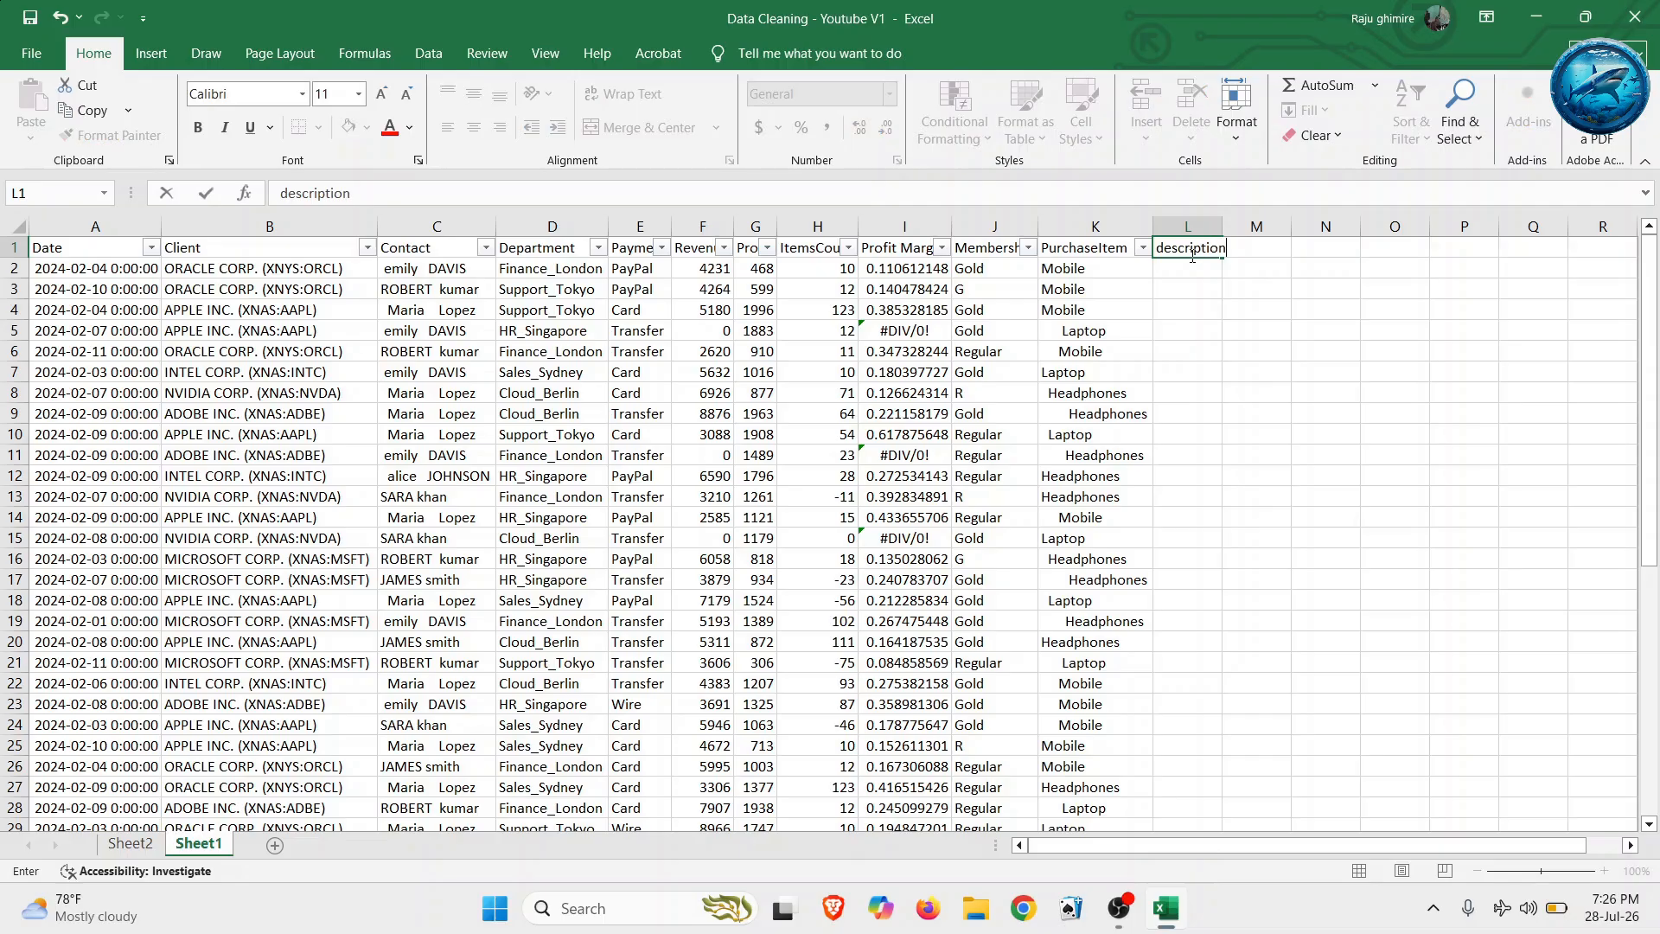
key(Return)
text(dfsasdf)
text(jsa)
key(Return)
text(djalsf)
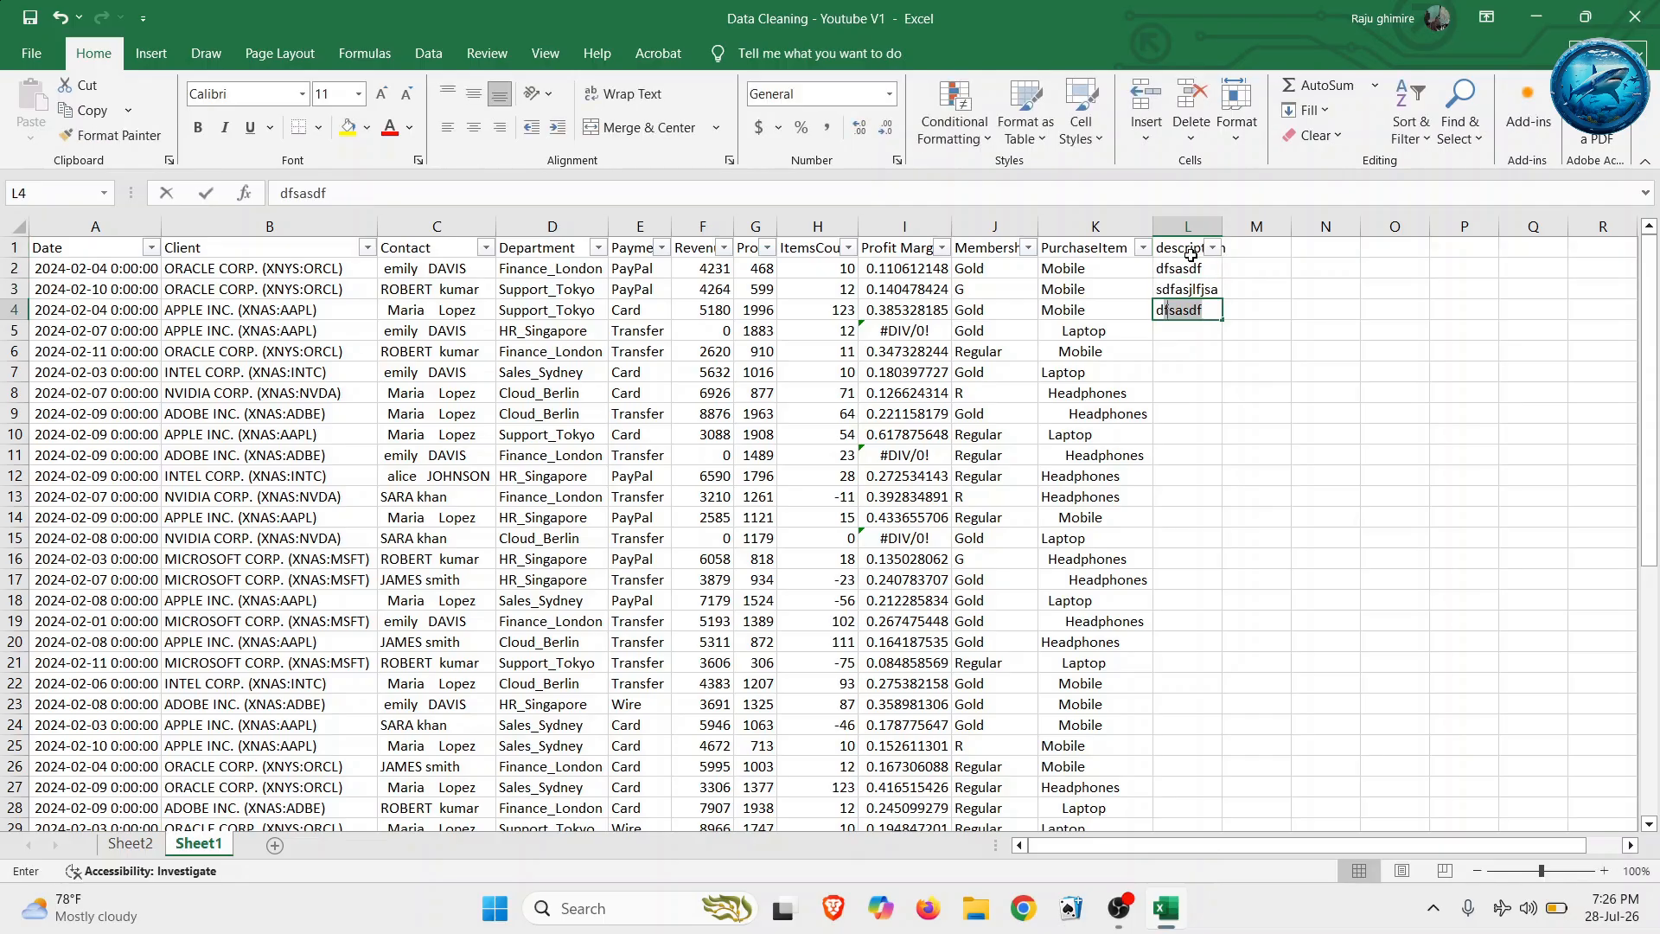
key(Return)
text(dsflasfdj)
key(Return)
text(sdfjlsaf)
key(Return)
text(sadfjlsdfsa)
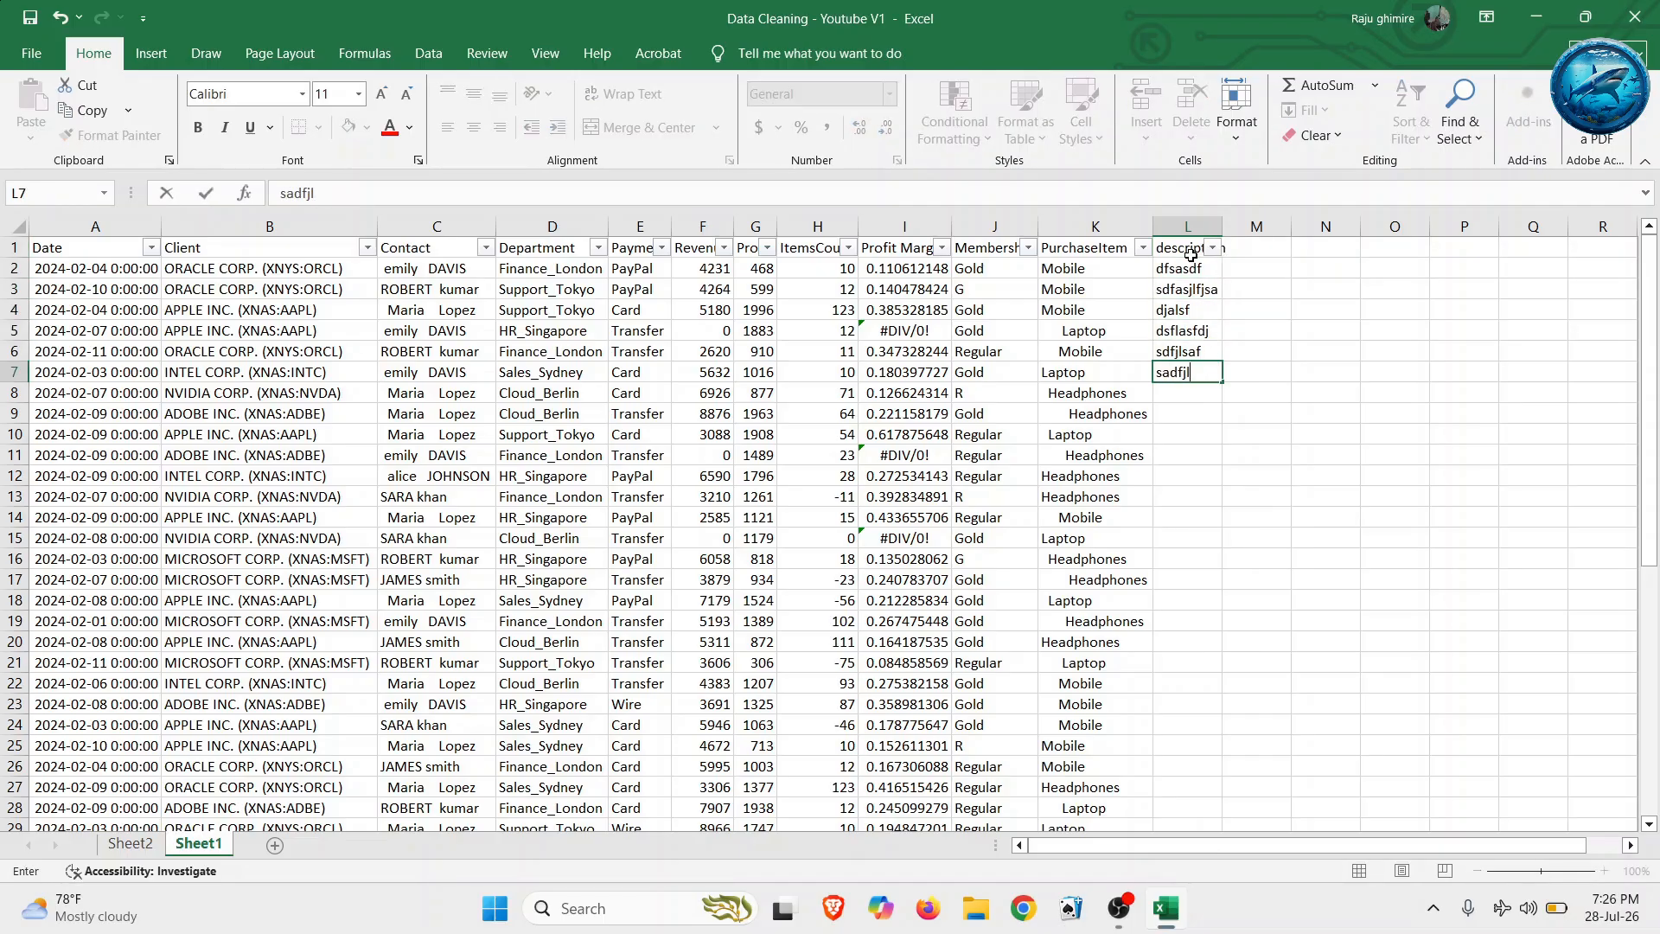
key(Return)
text(ddslfjsaf)
key(Return)
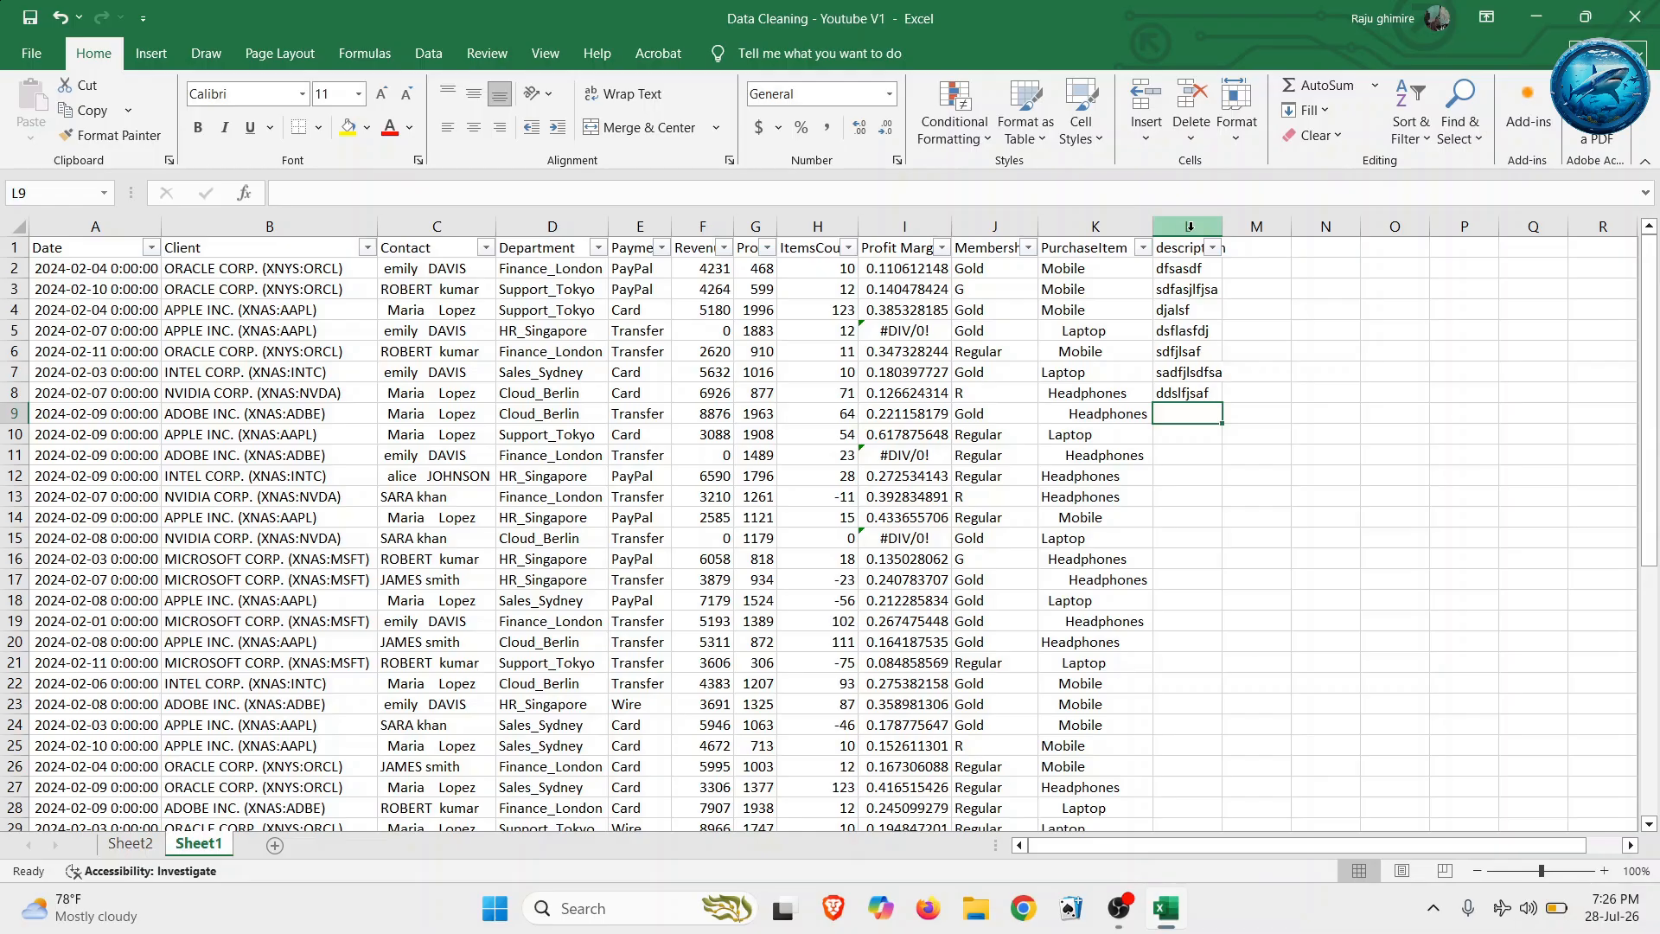
- Delete the unnecessary description column L entirely and clear the column selection
click(1189, 226)
right_click(1190, 226)
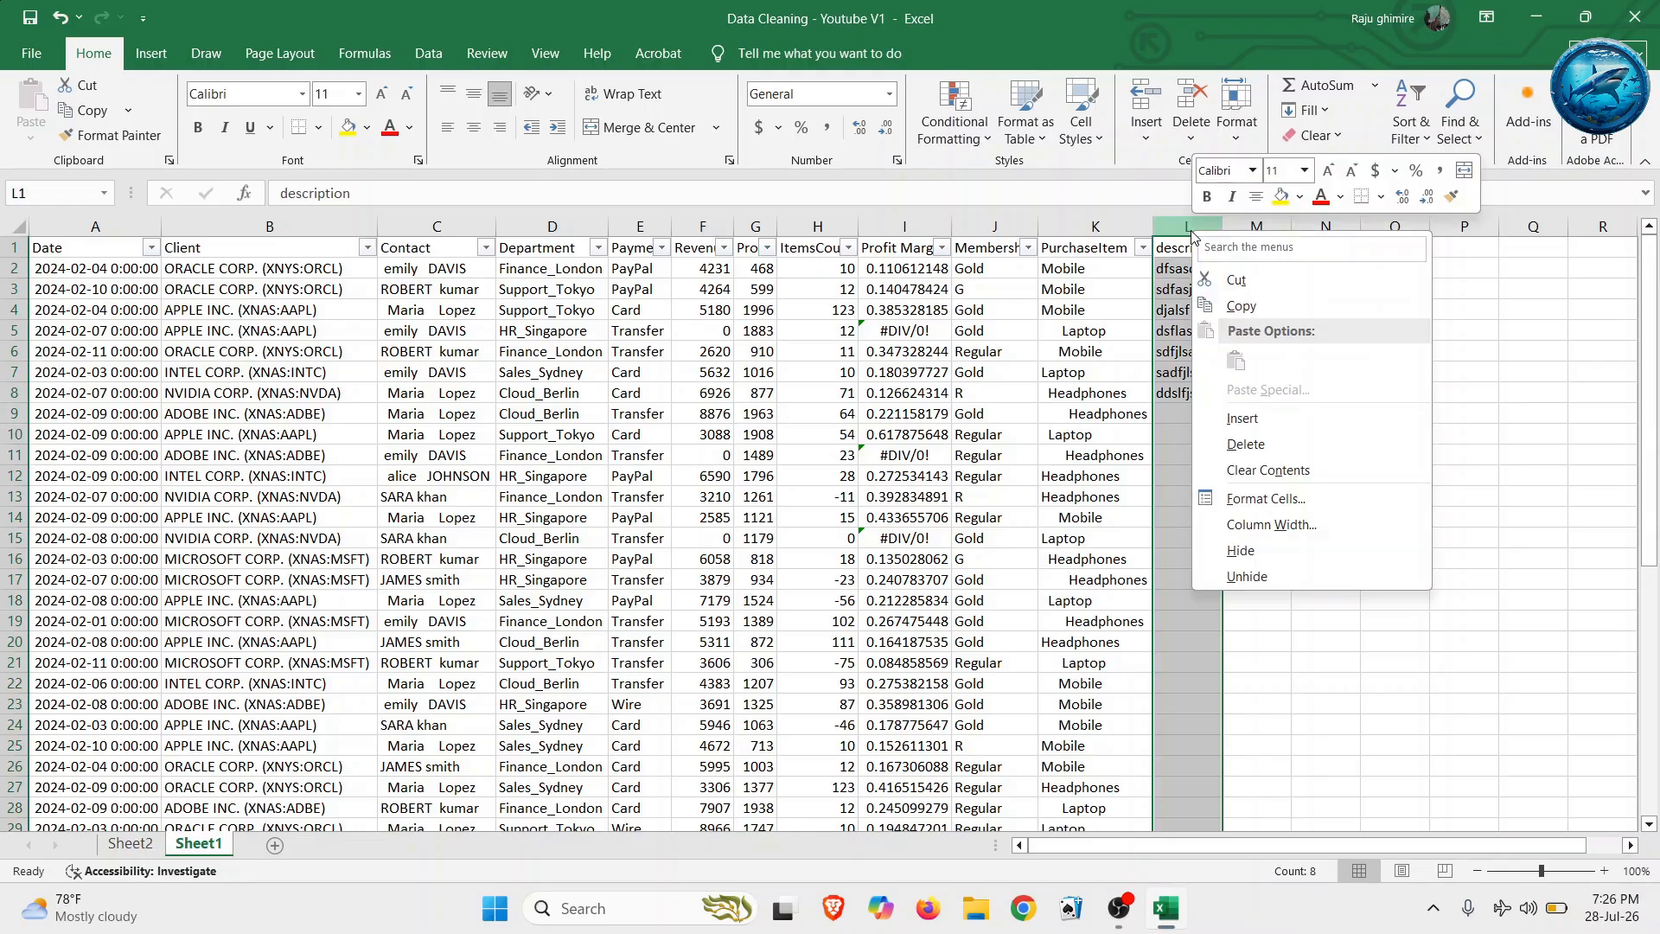
click(1237, 445)
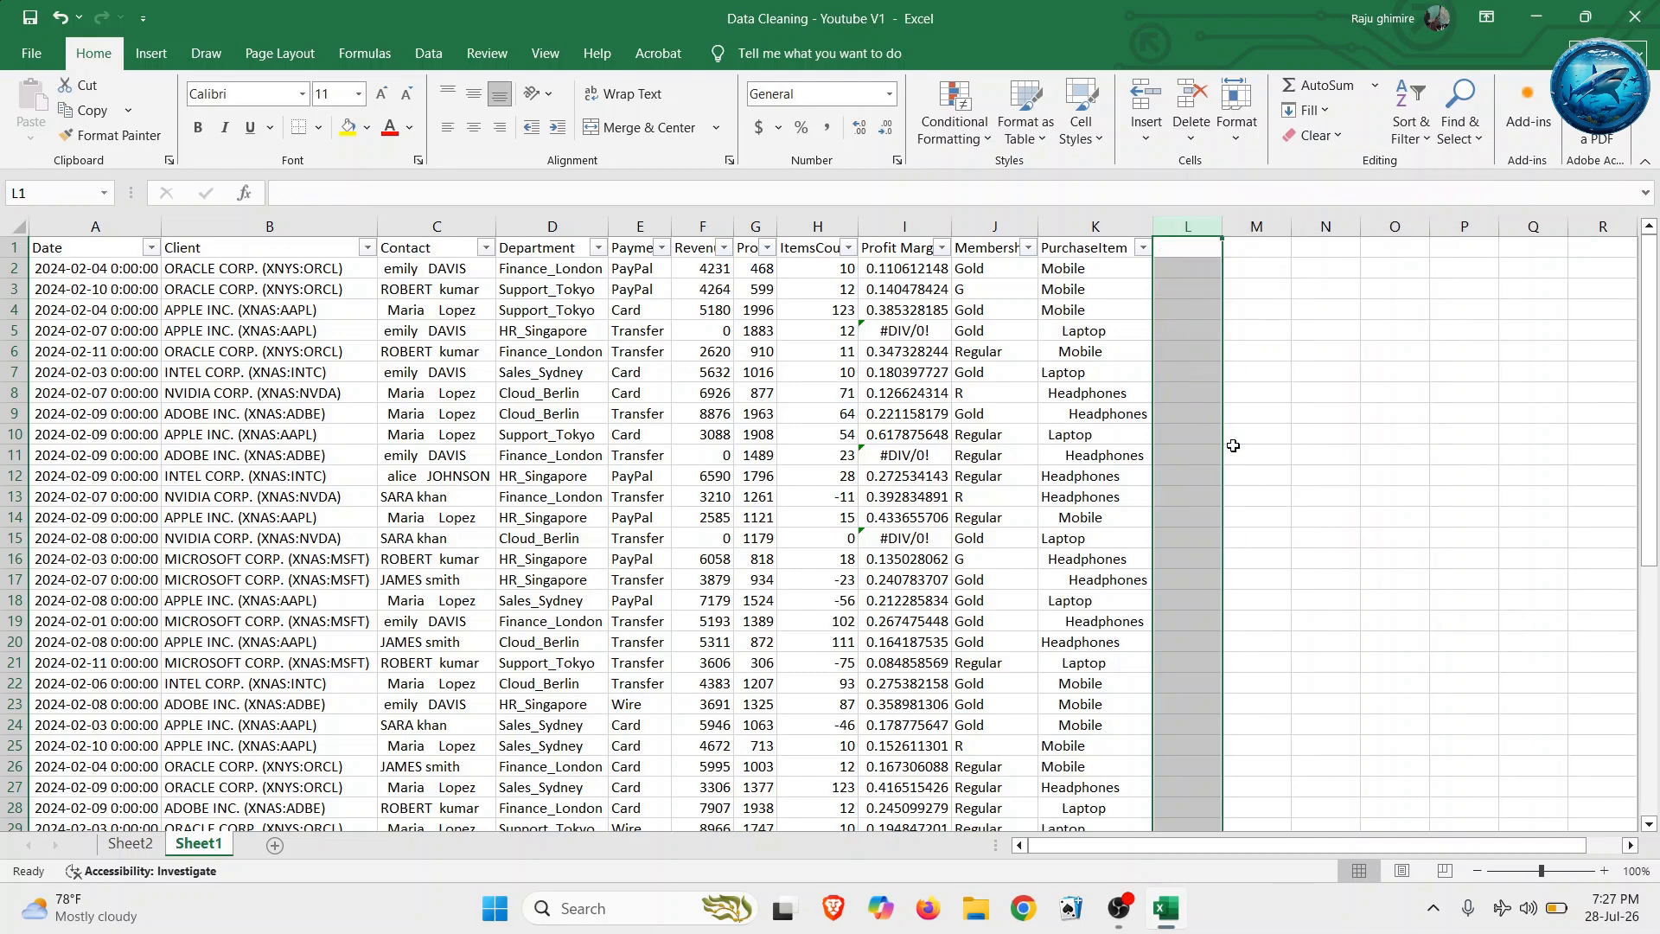
click(650, 466)
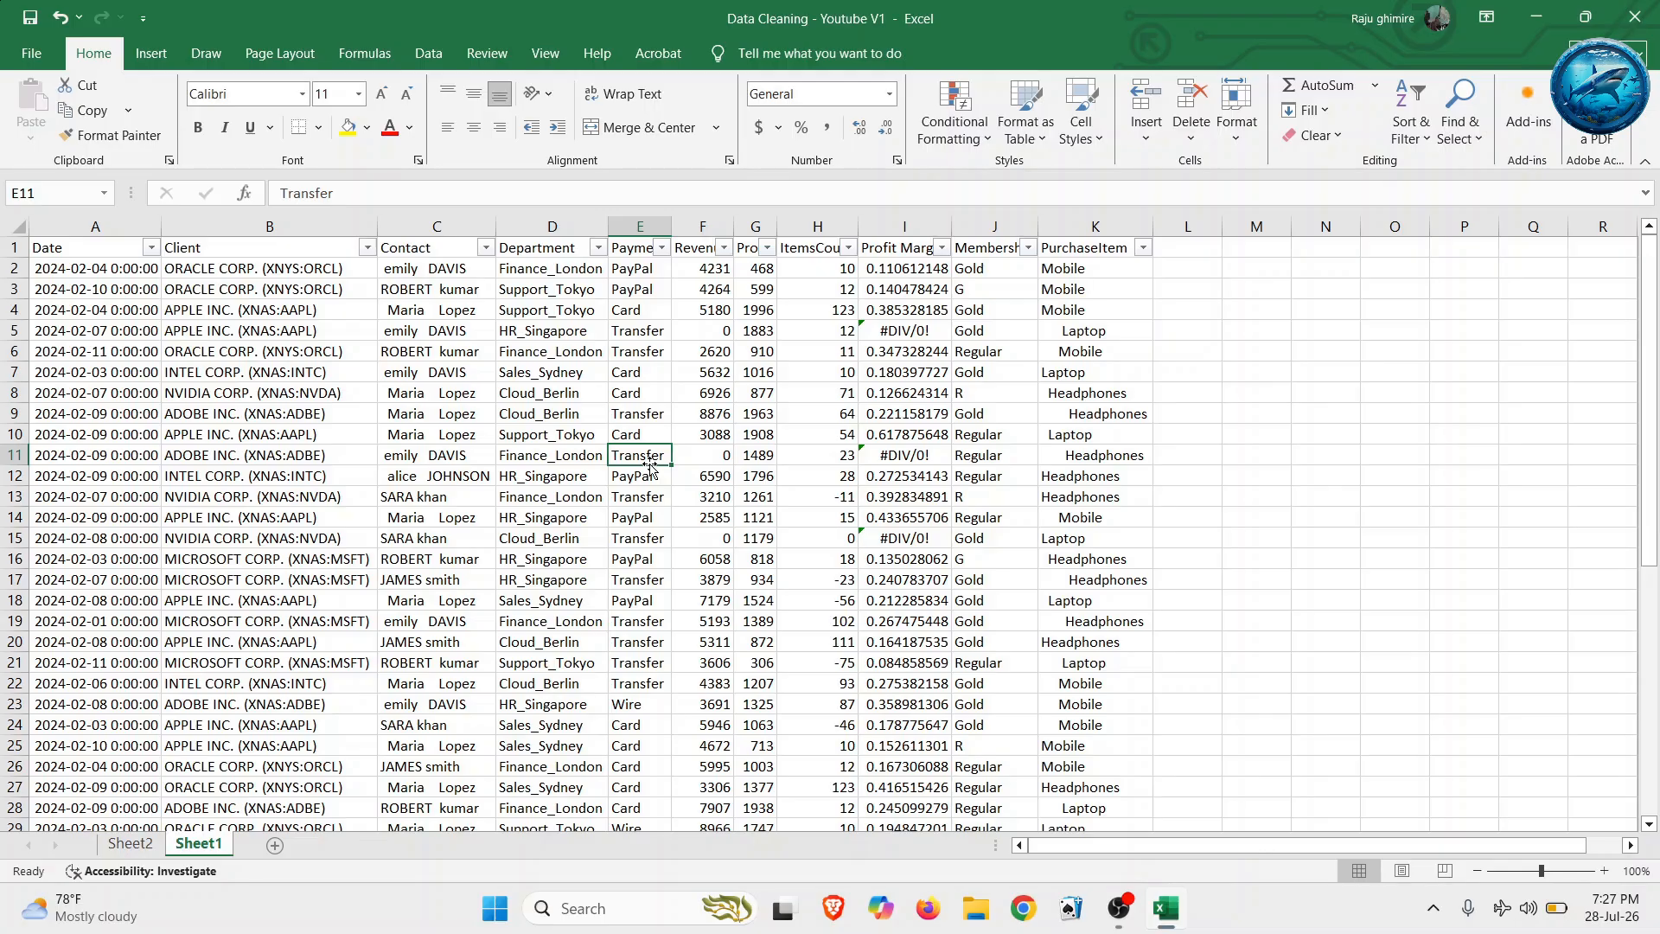
- Go back along Sheet1's header row to Contact, and view the topic list on Sheet2
key(Up)
key(ctrl+Up)
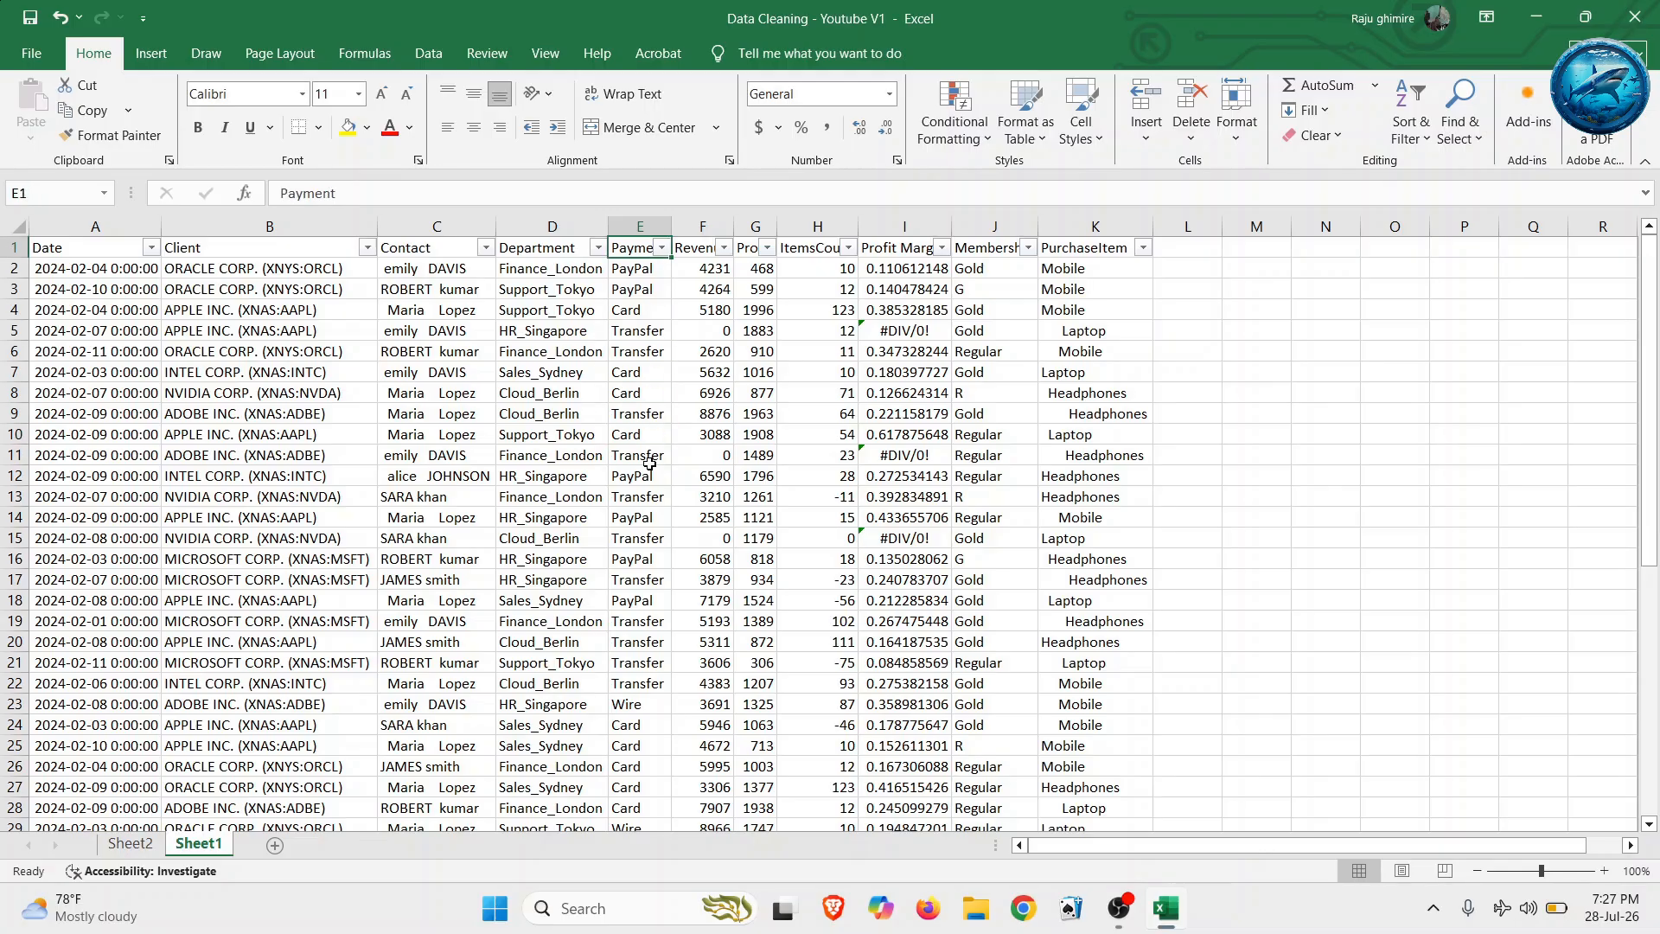
key(Left)
key(Left)
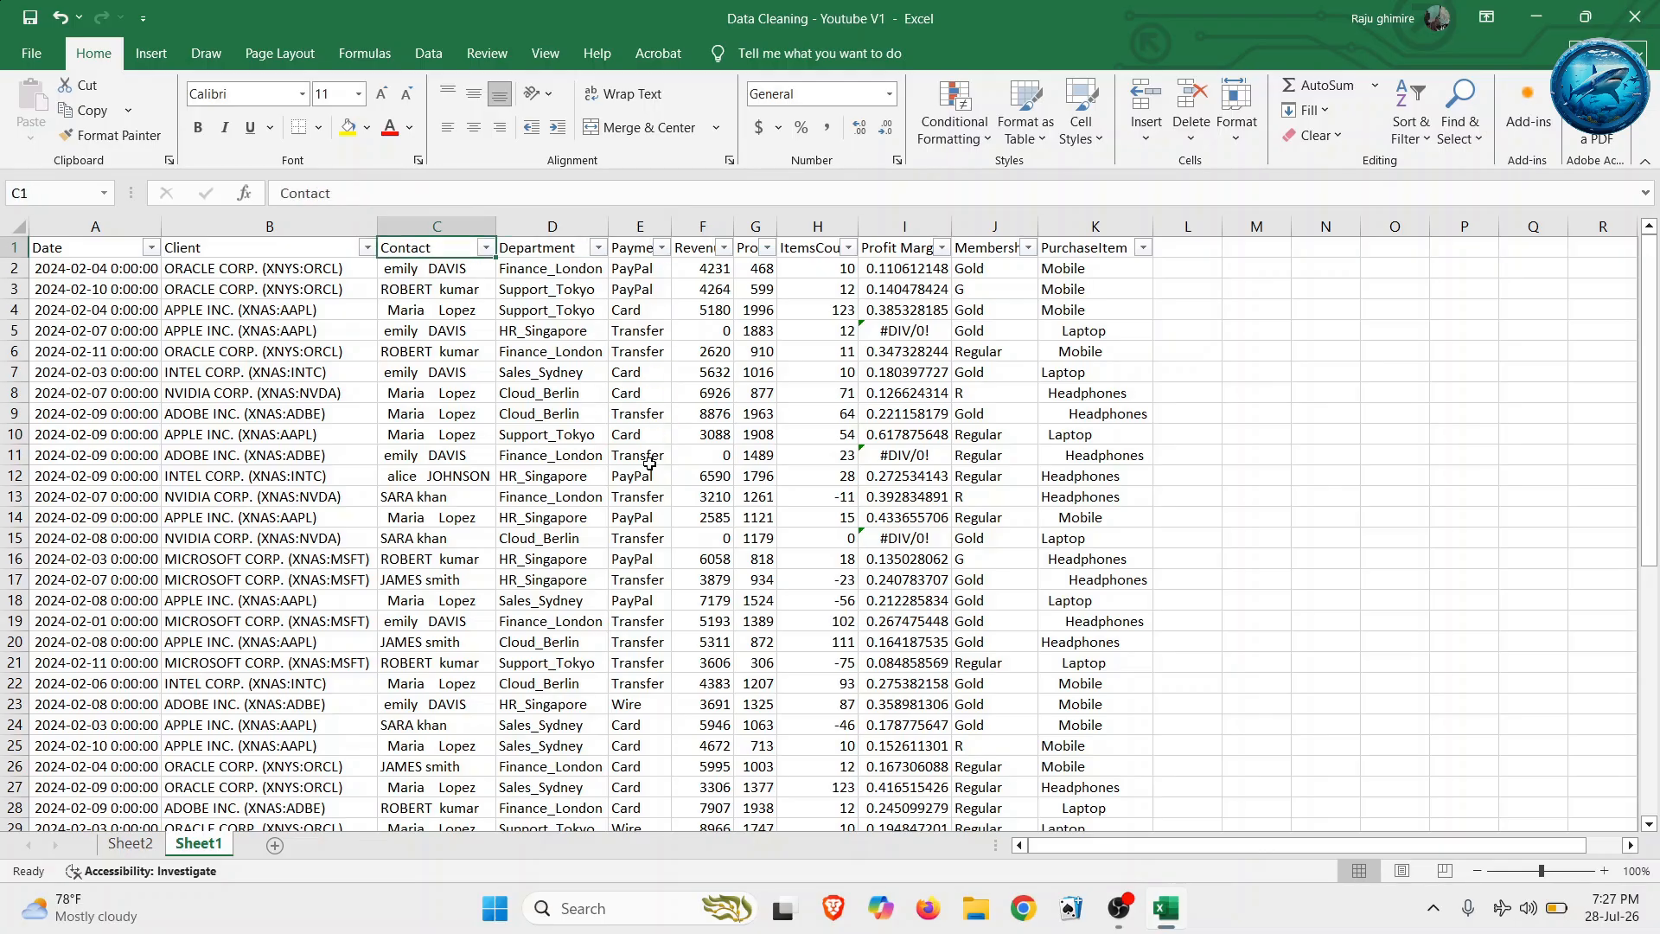
click(134, 844)
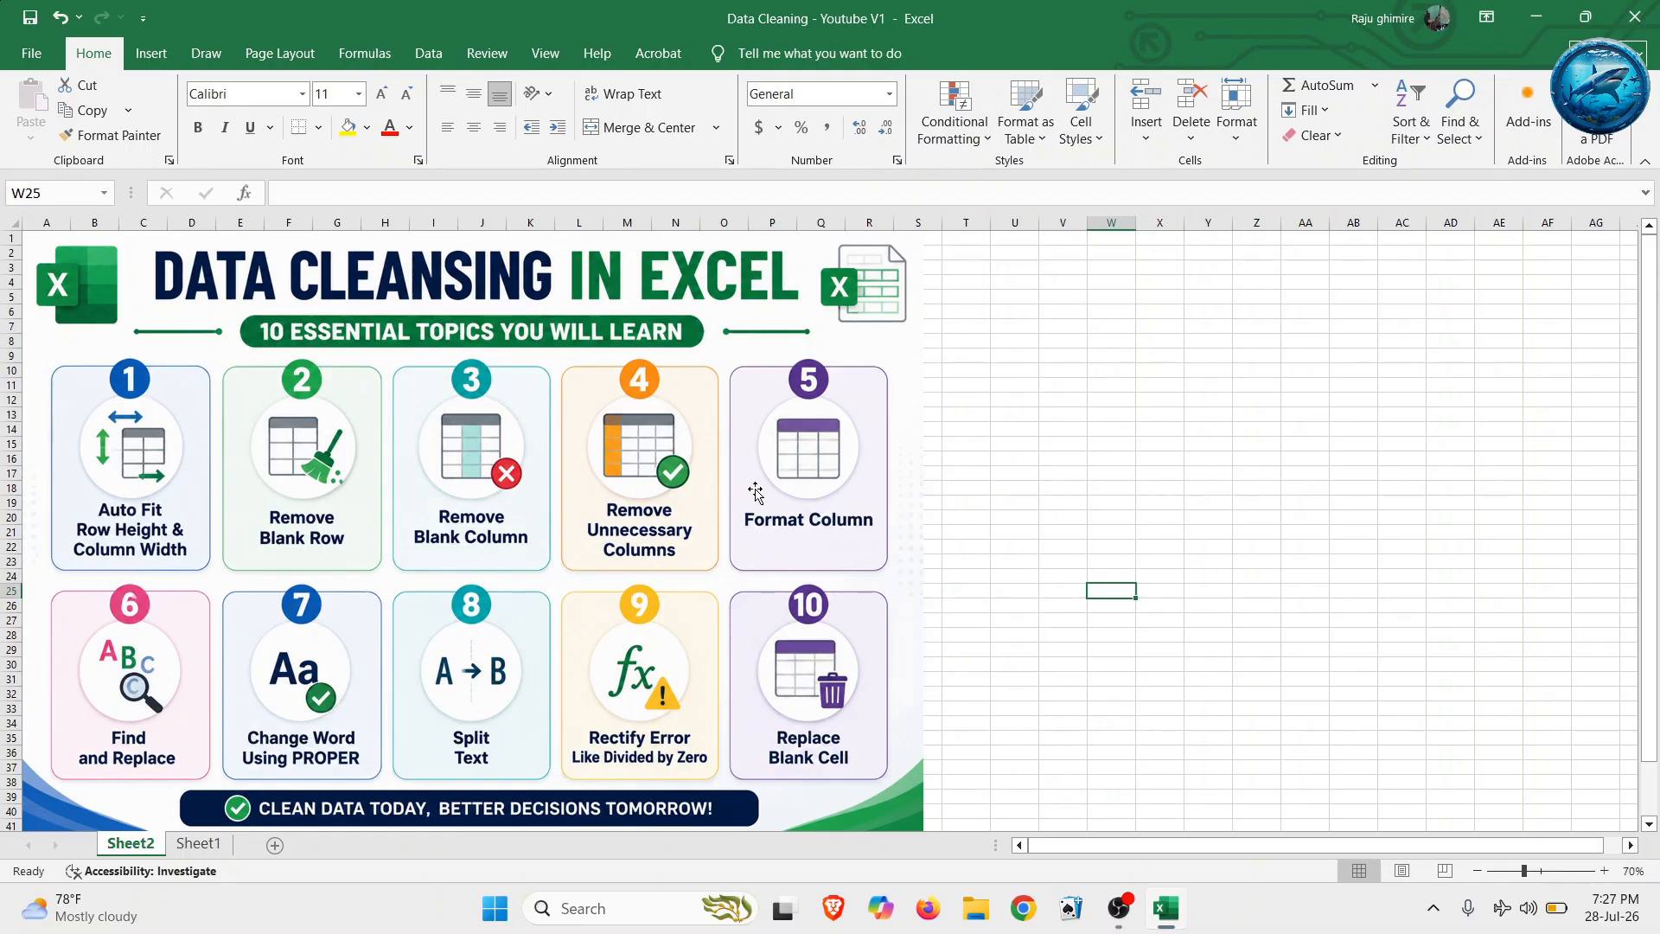
- Return to Sheet1 and view the Format Cells number categories for Client column B without applying a change
click(221, 845)
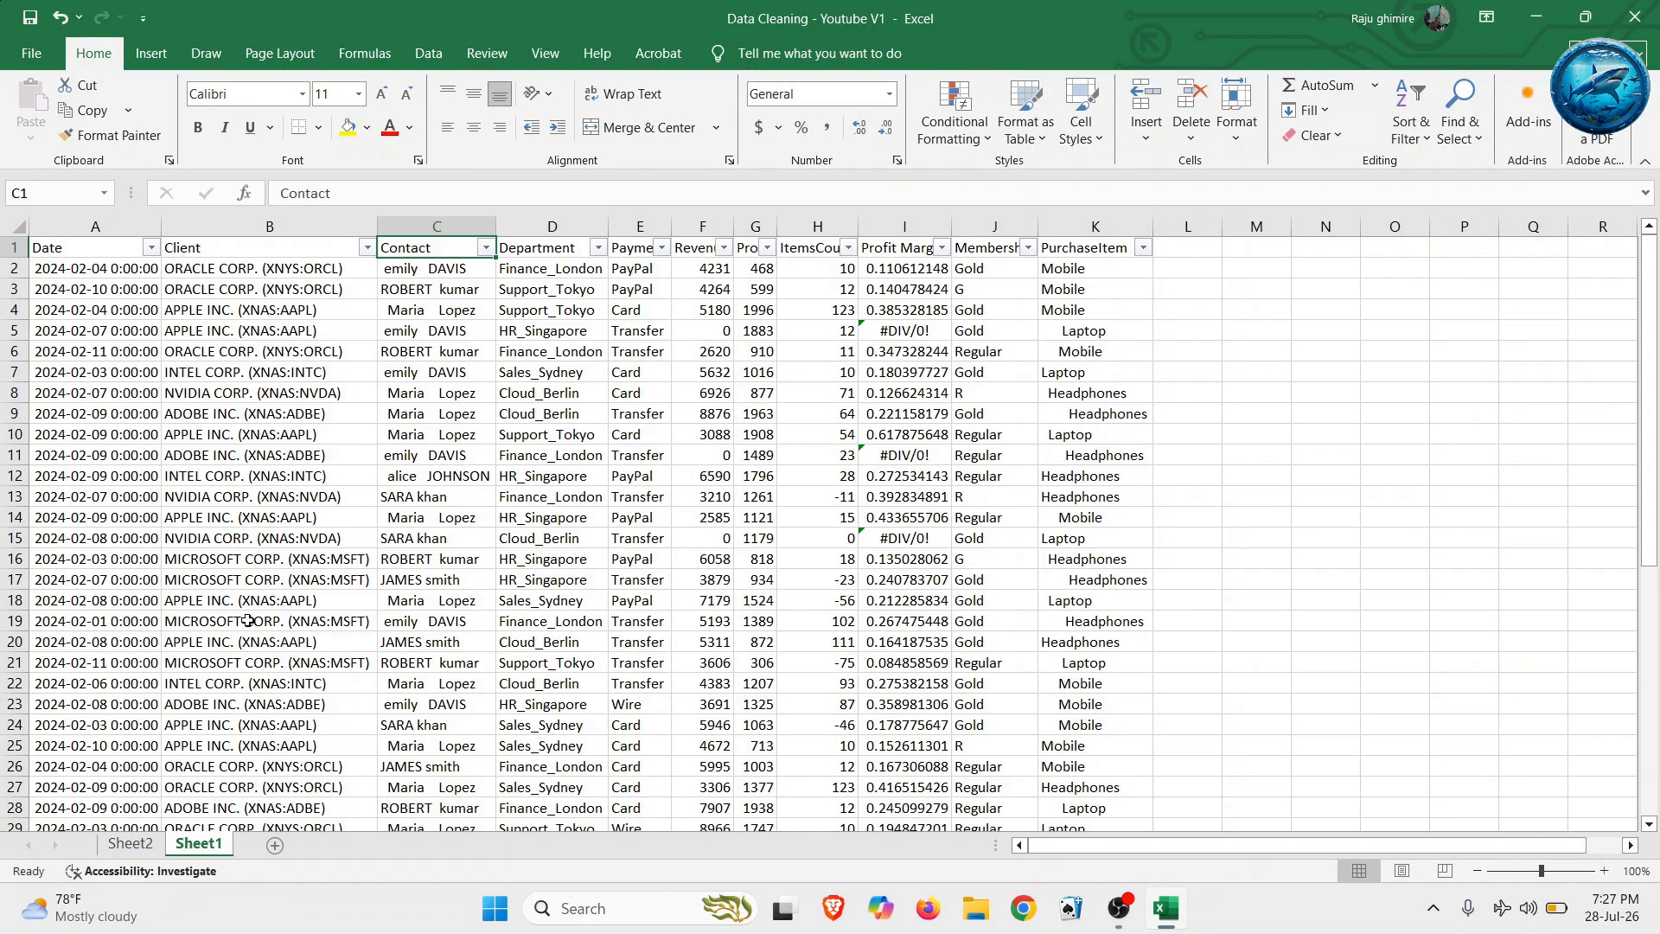
click(286, 222)
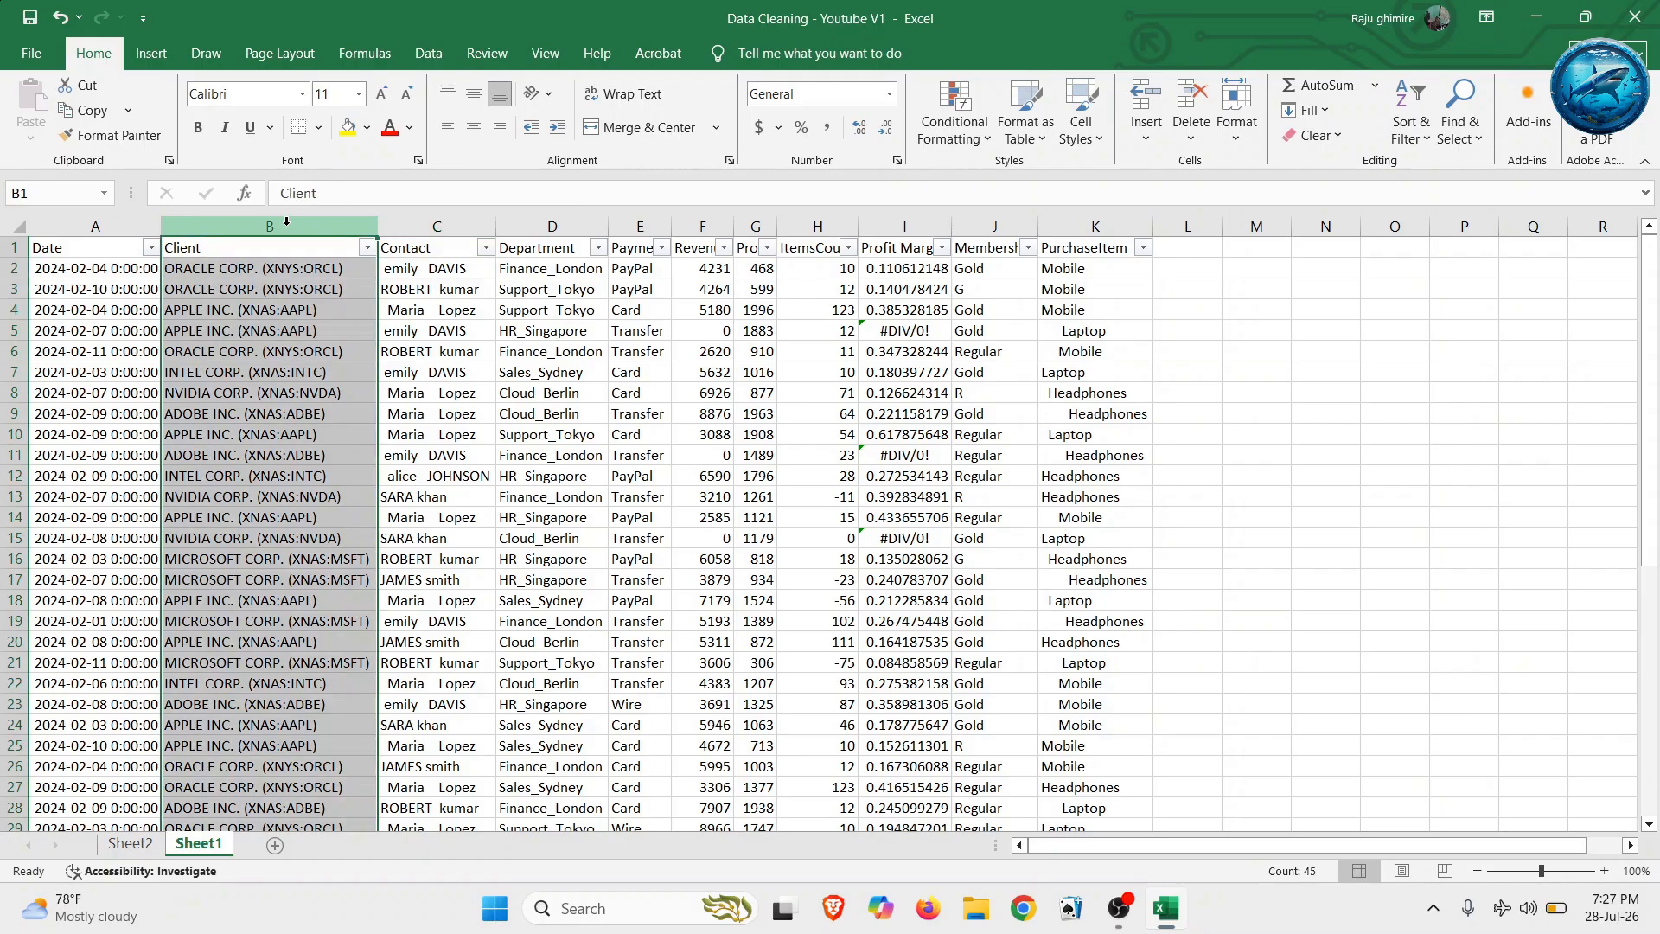
right_click(286, 222)
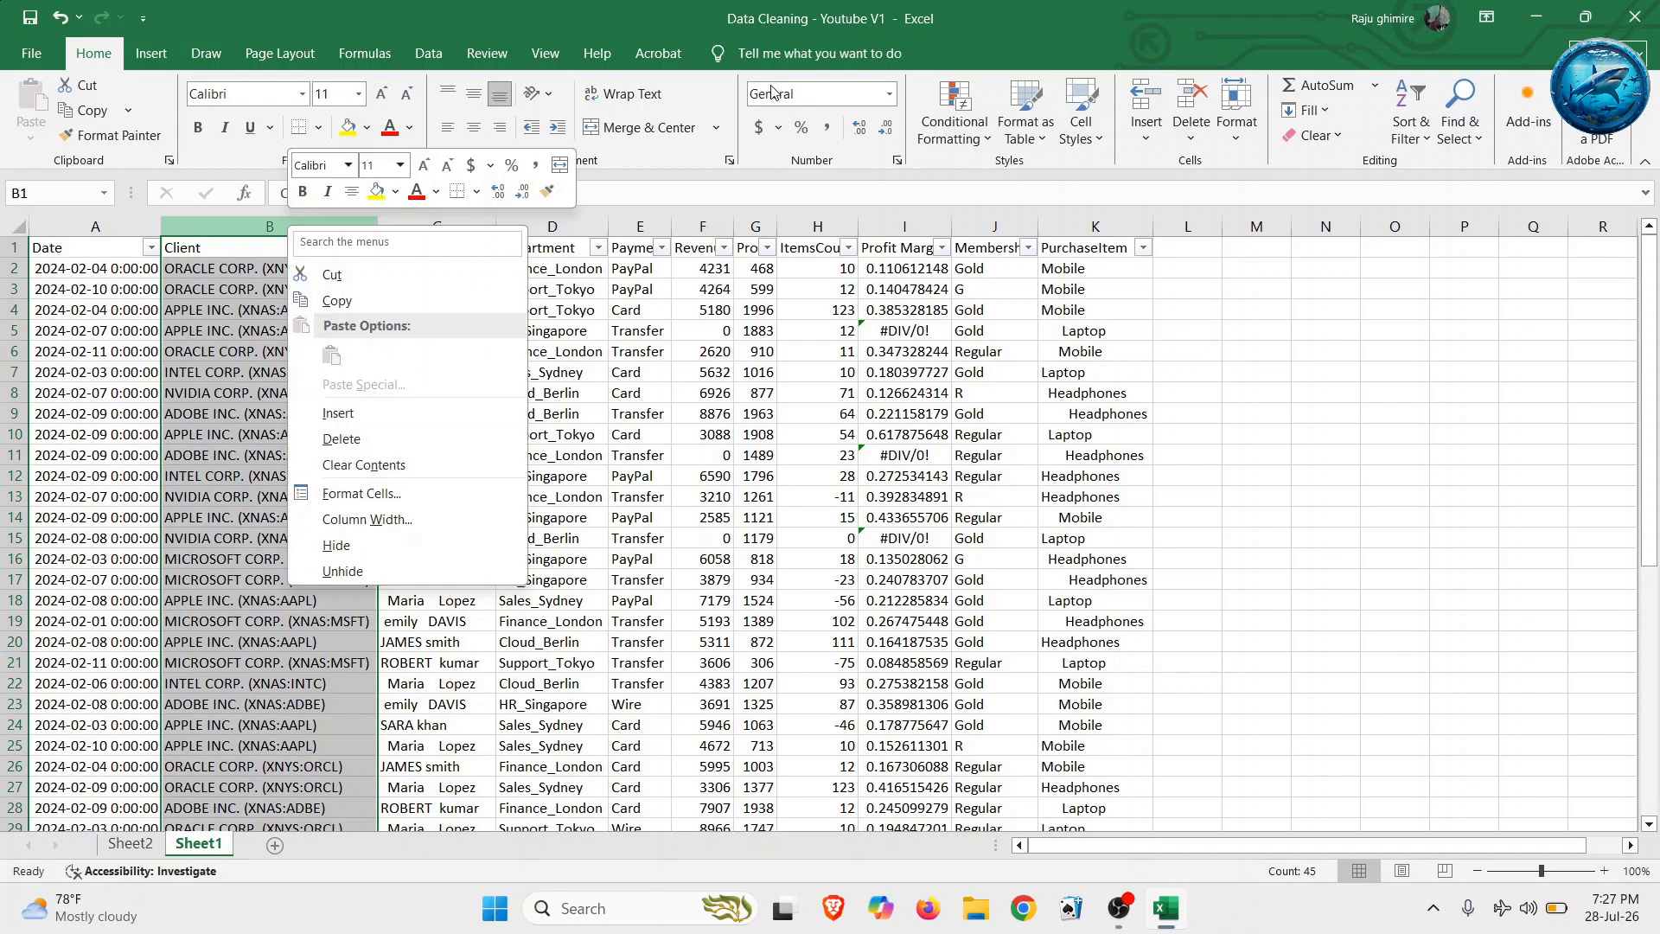
key(Escape)
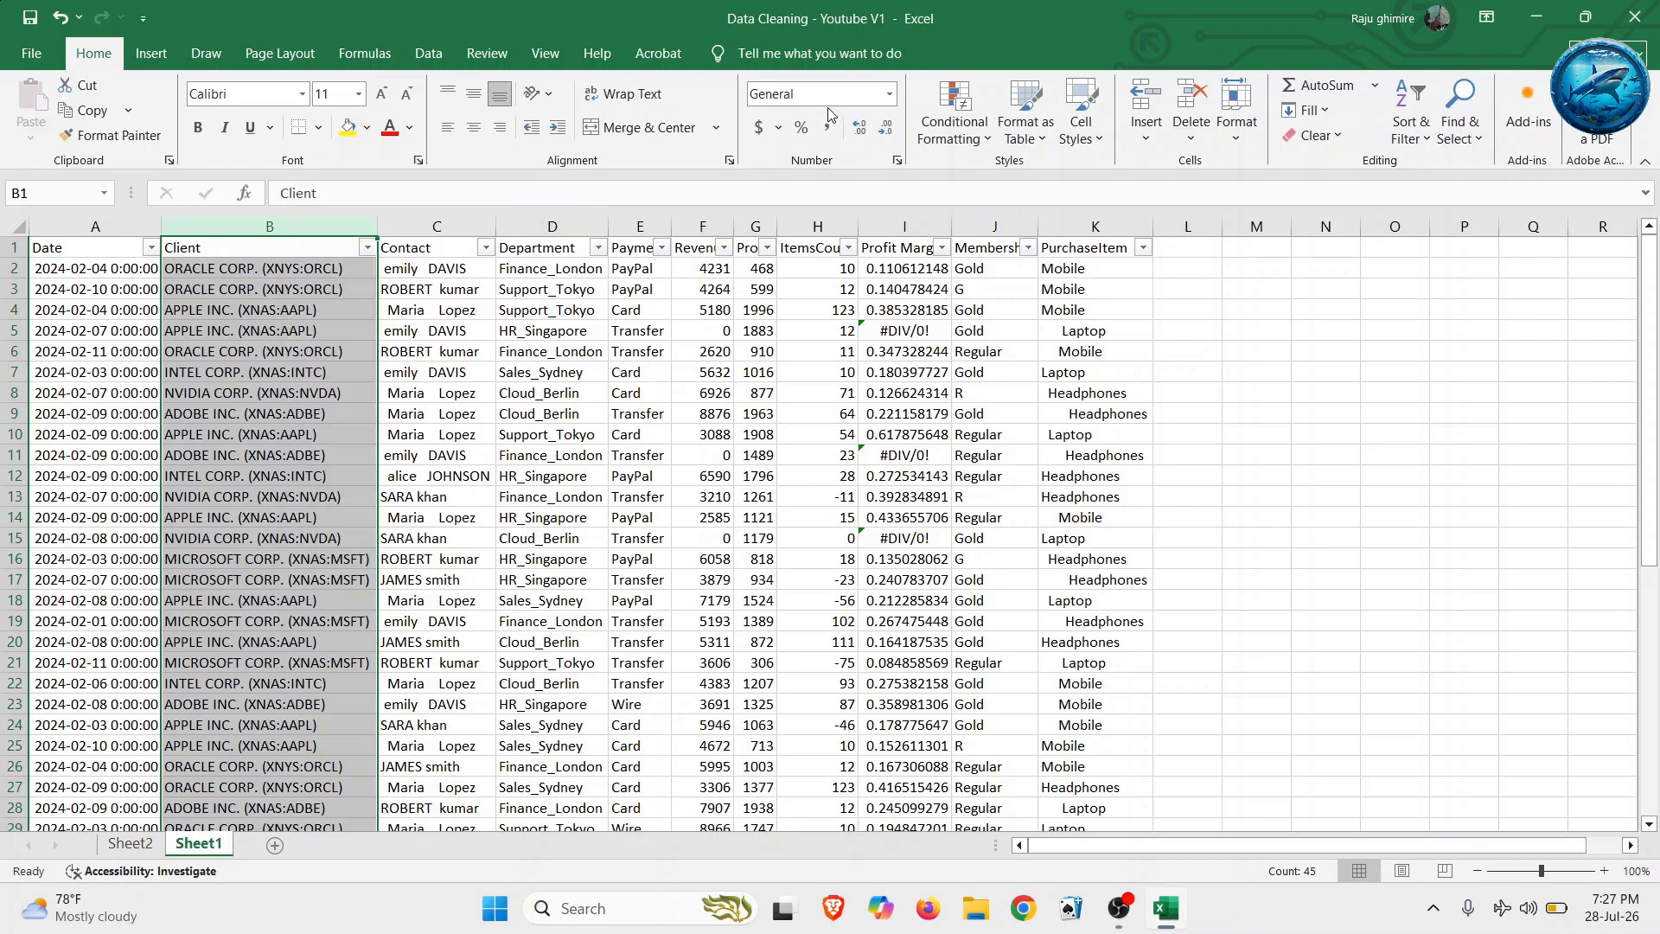
right_click(231, 224)
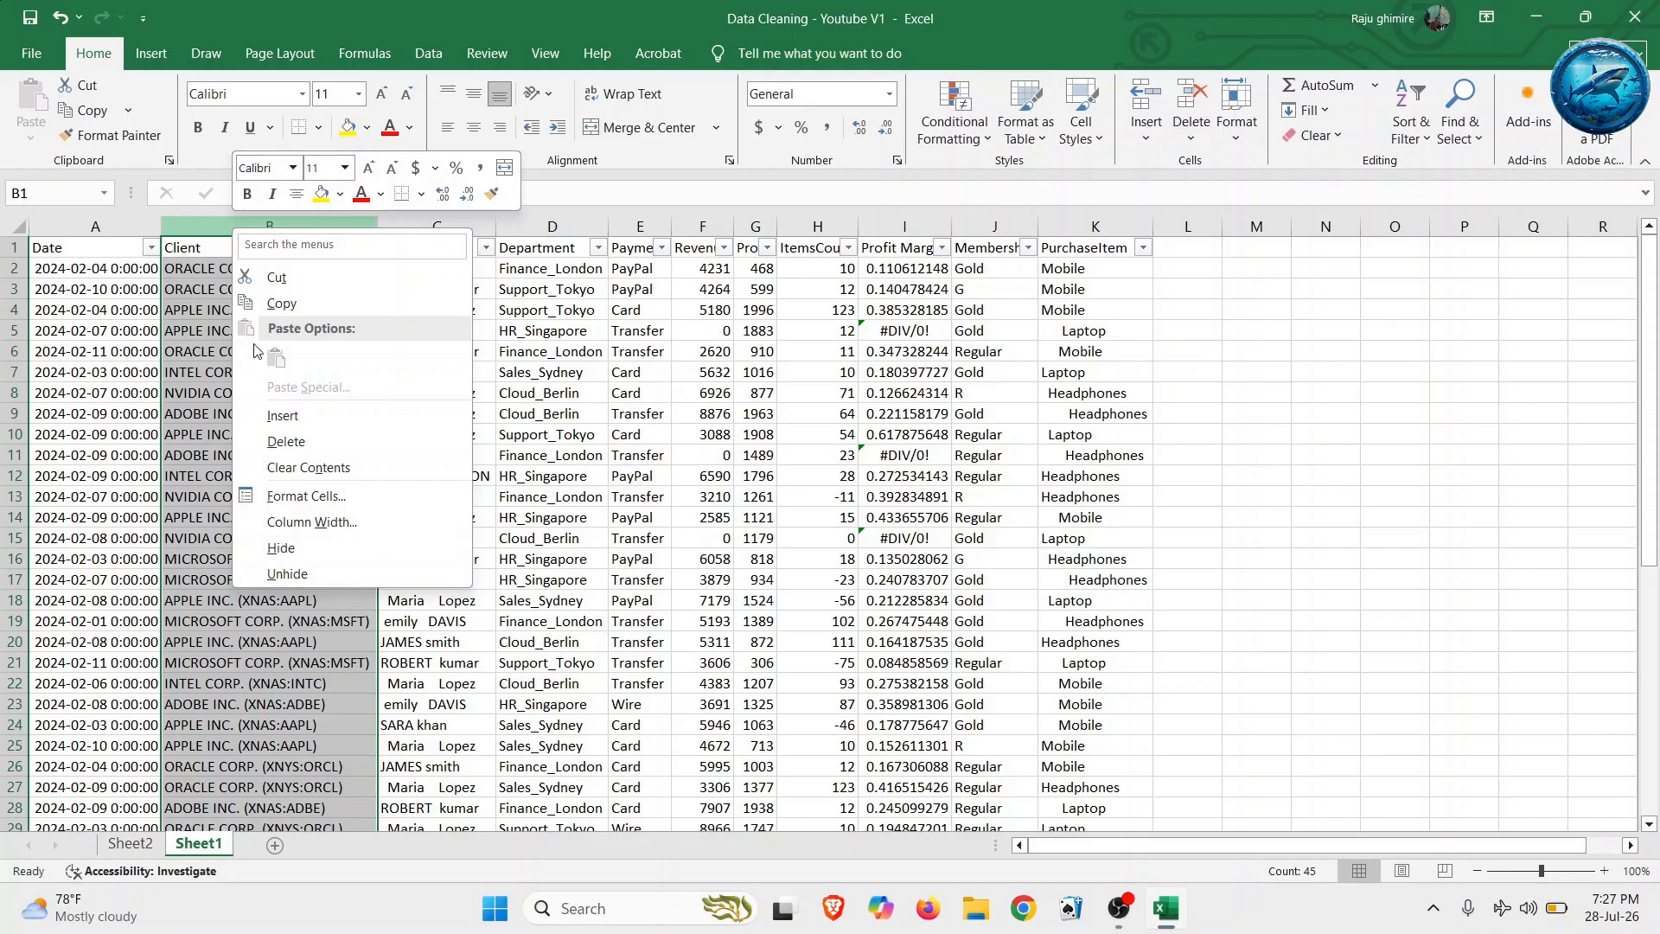
click(263, 496)
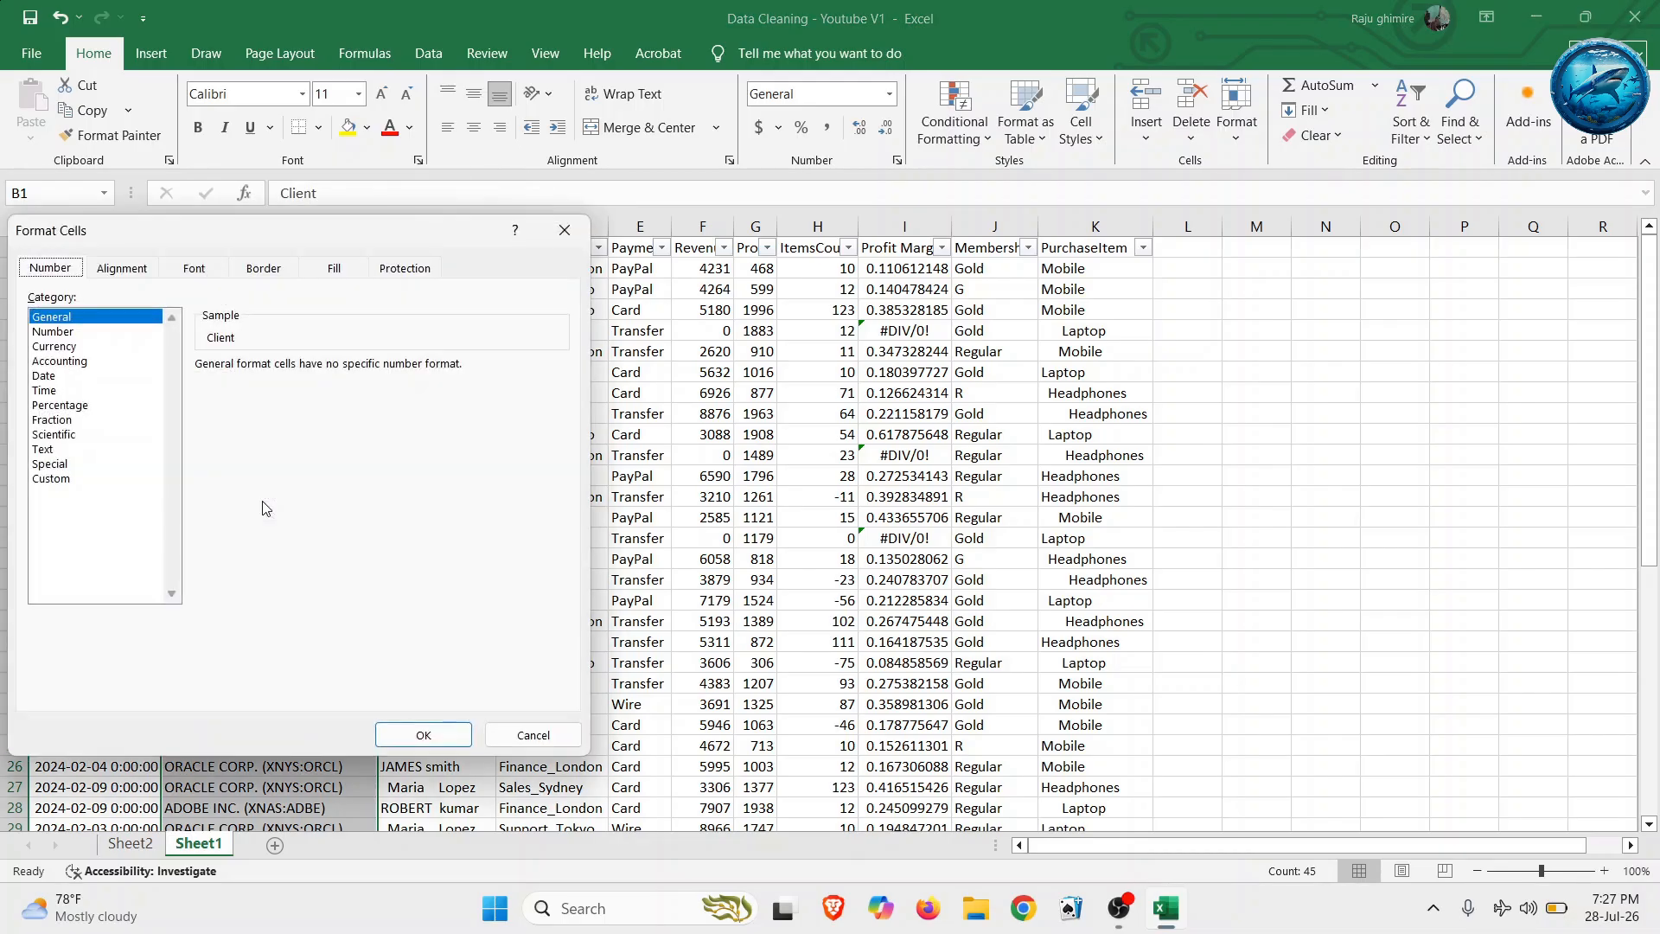
click(565, 229)
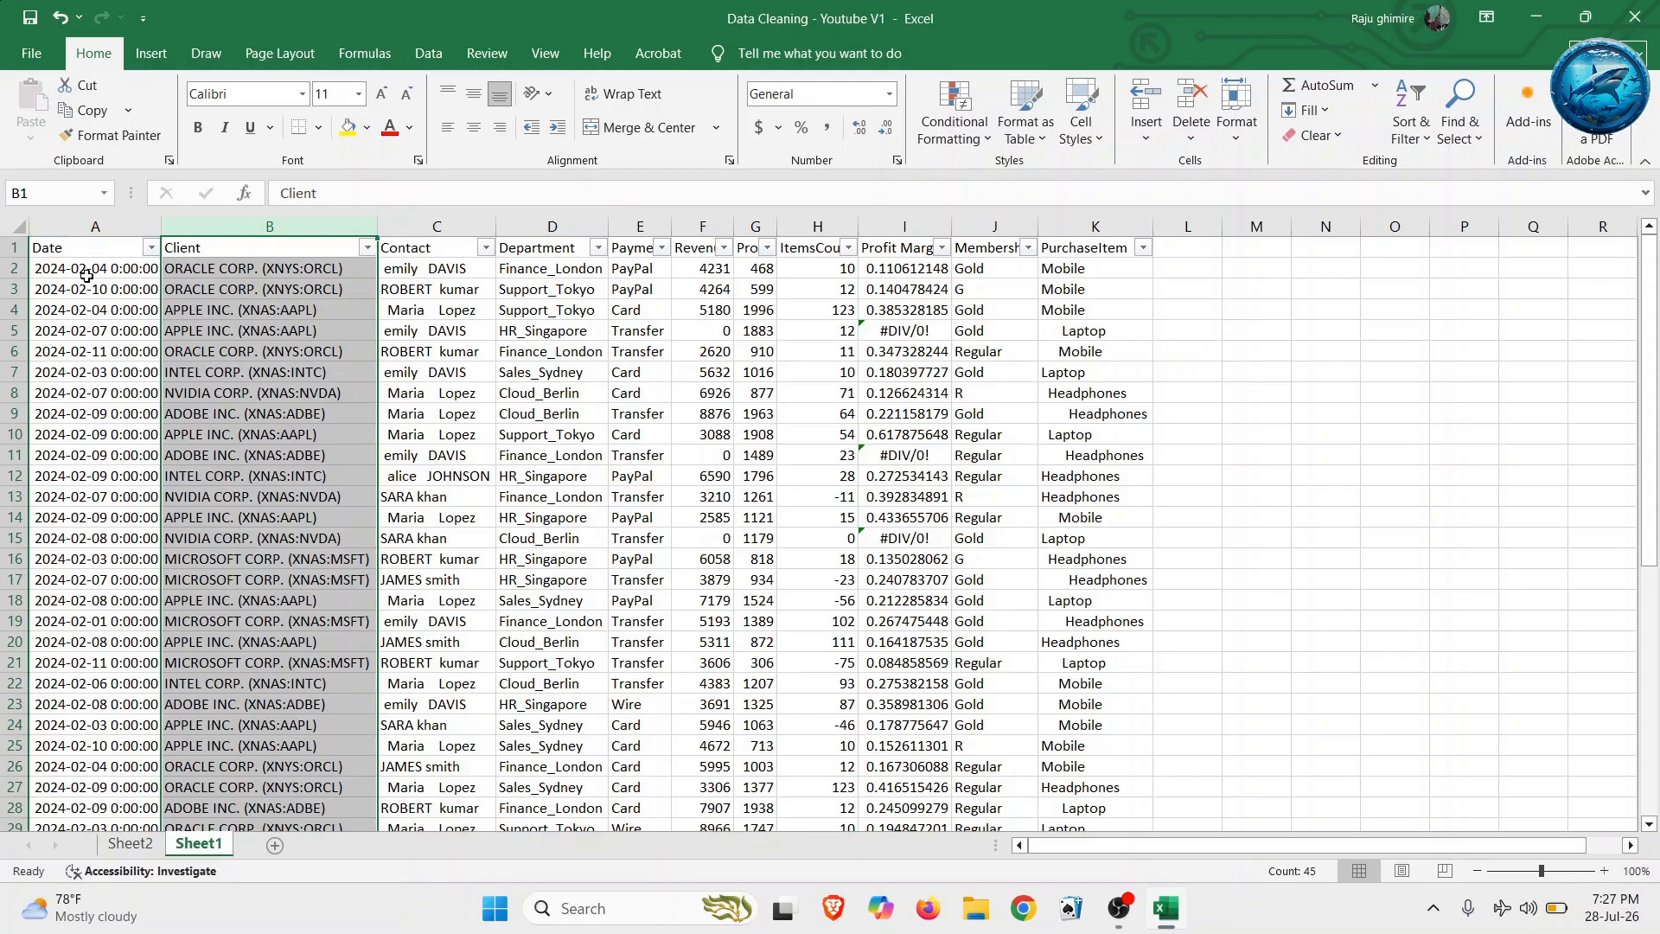
- Format the whole Date column A as a date of type *14-03-12 with the English (United States) locale
click(88, 271)
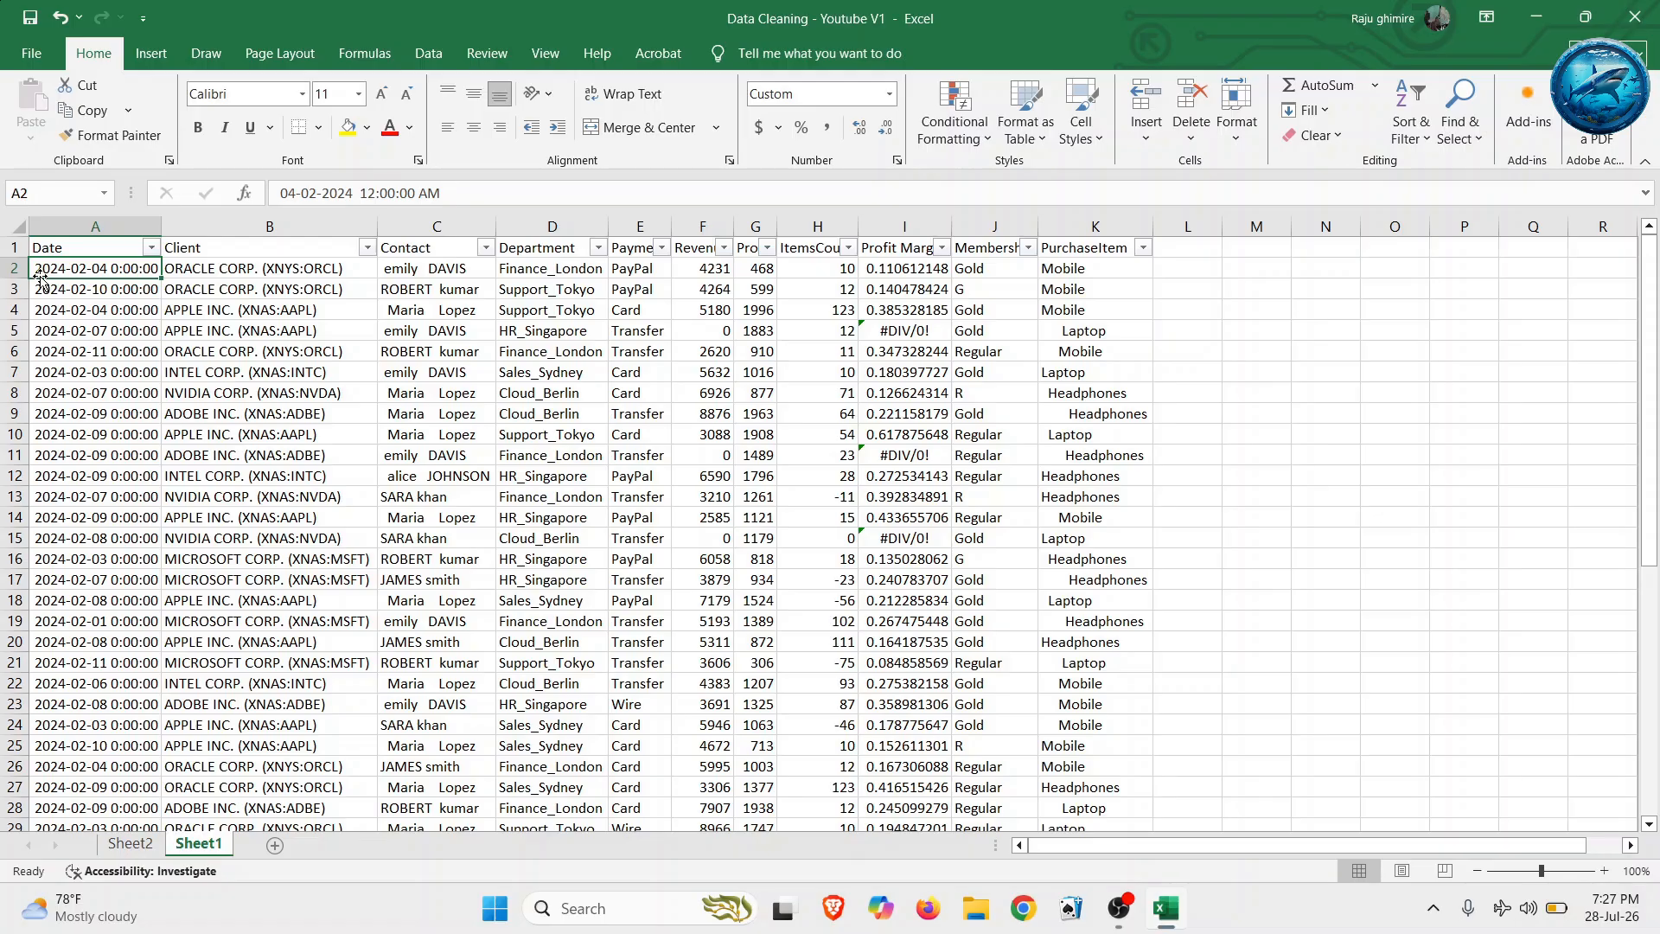
click(79, 224)
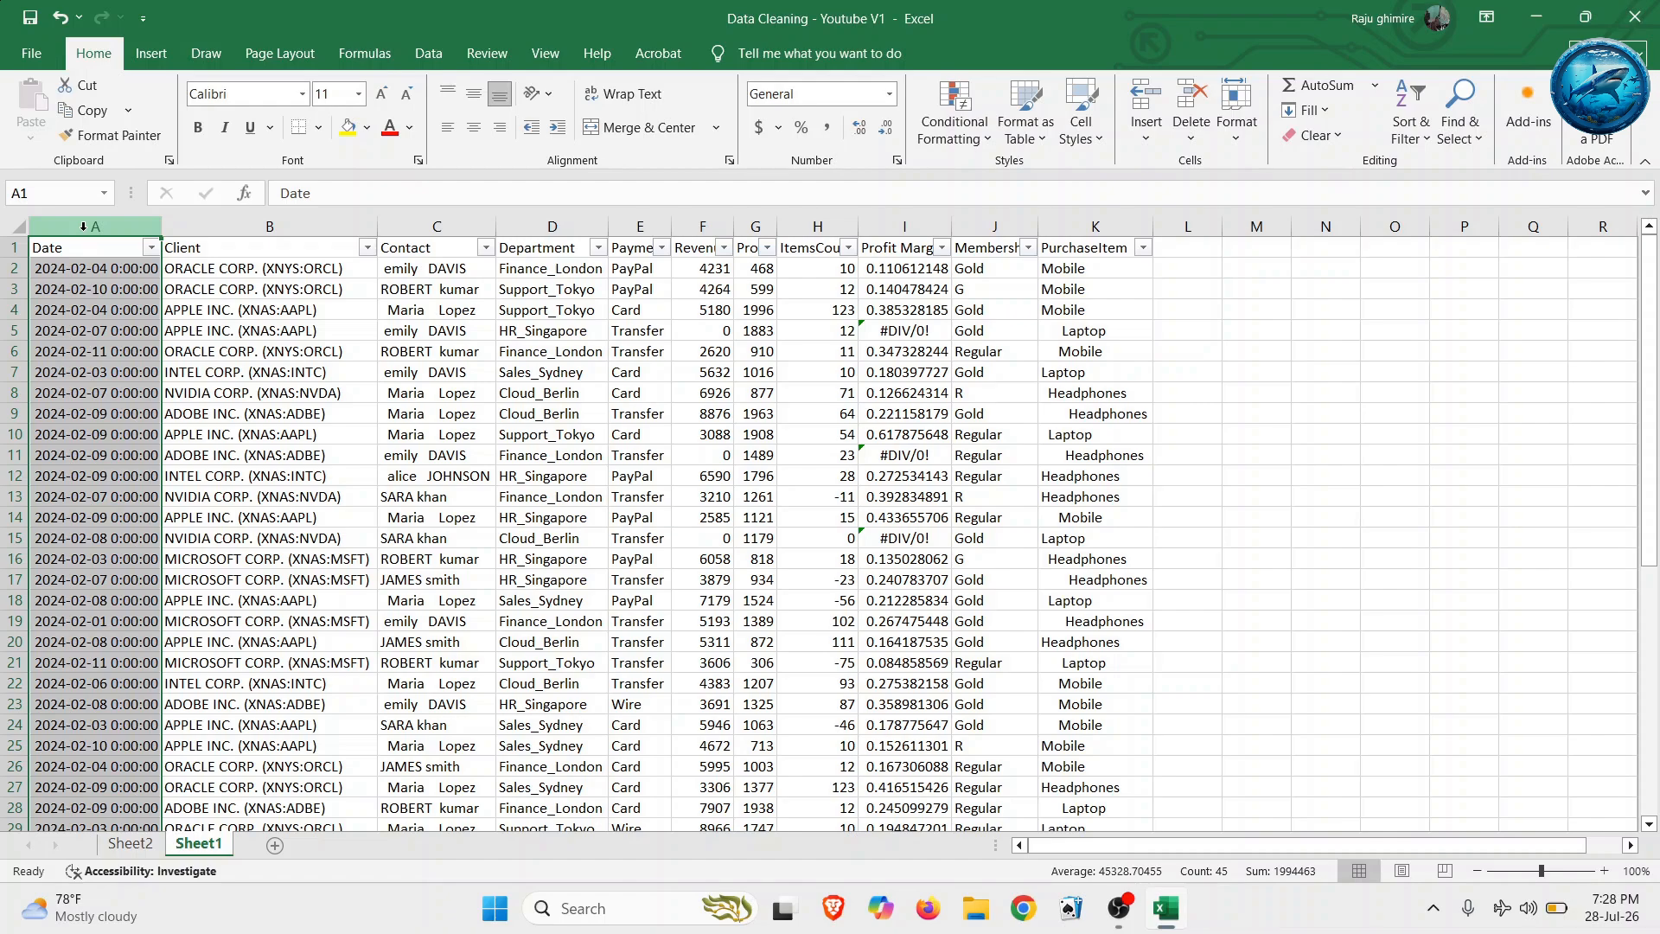
right_click(83, 226)
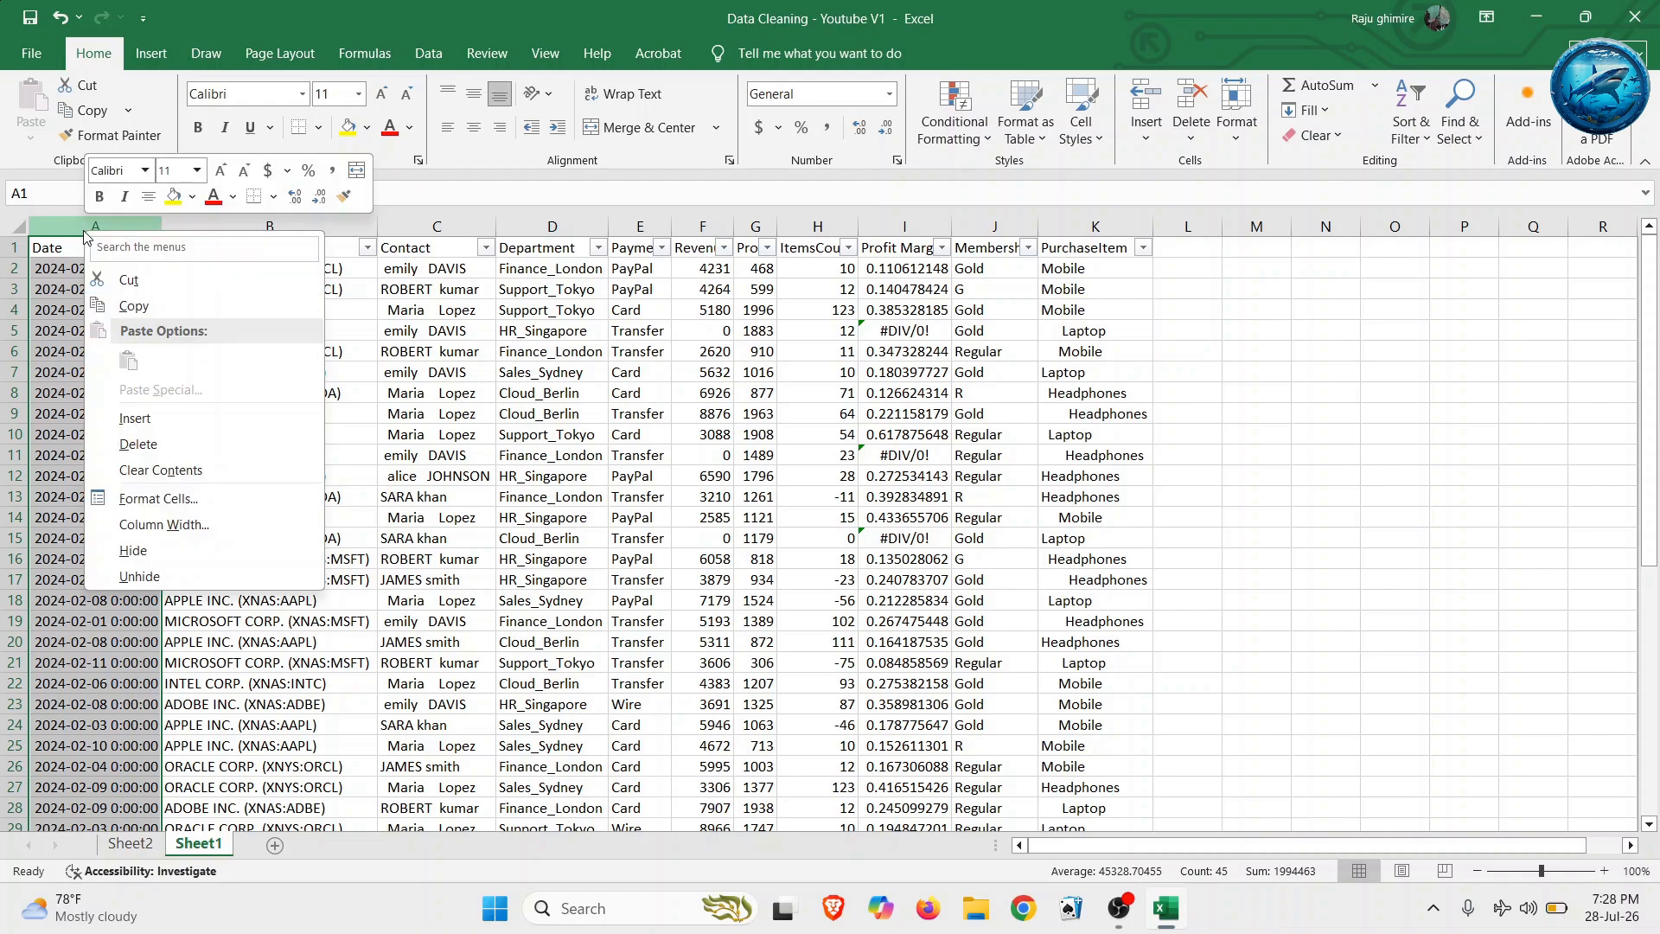
click(142, 498)
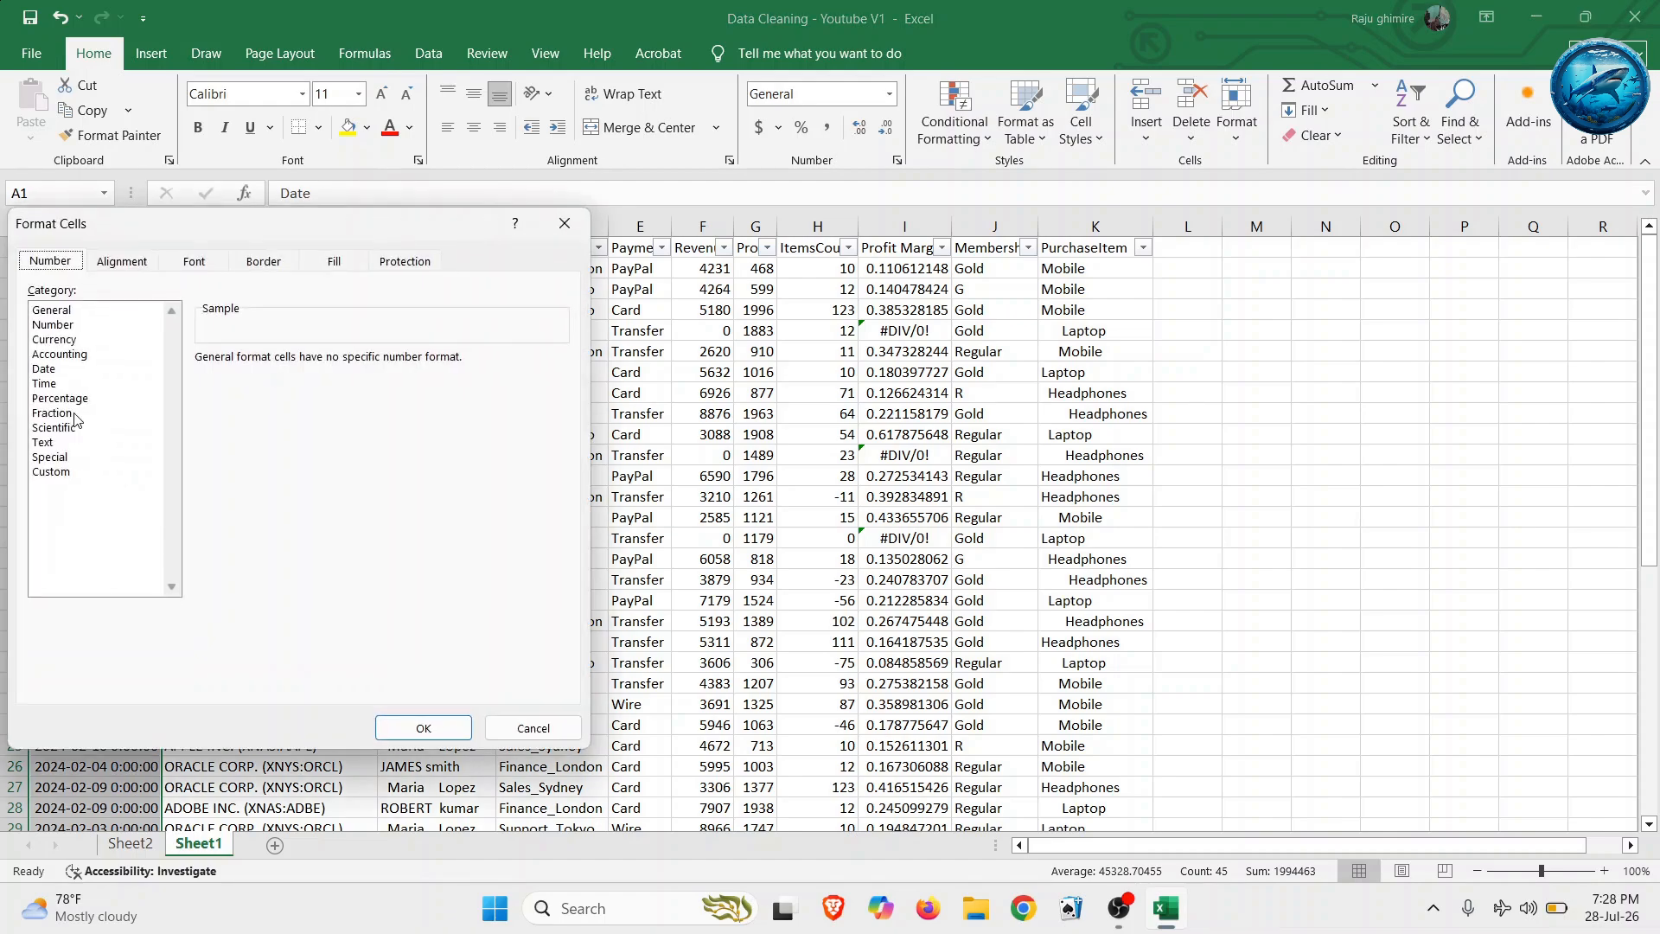
click(43, 369)
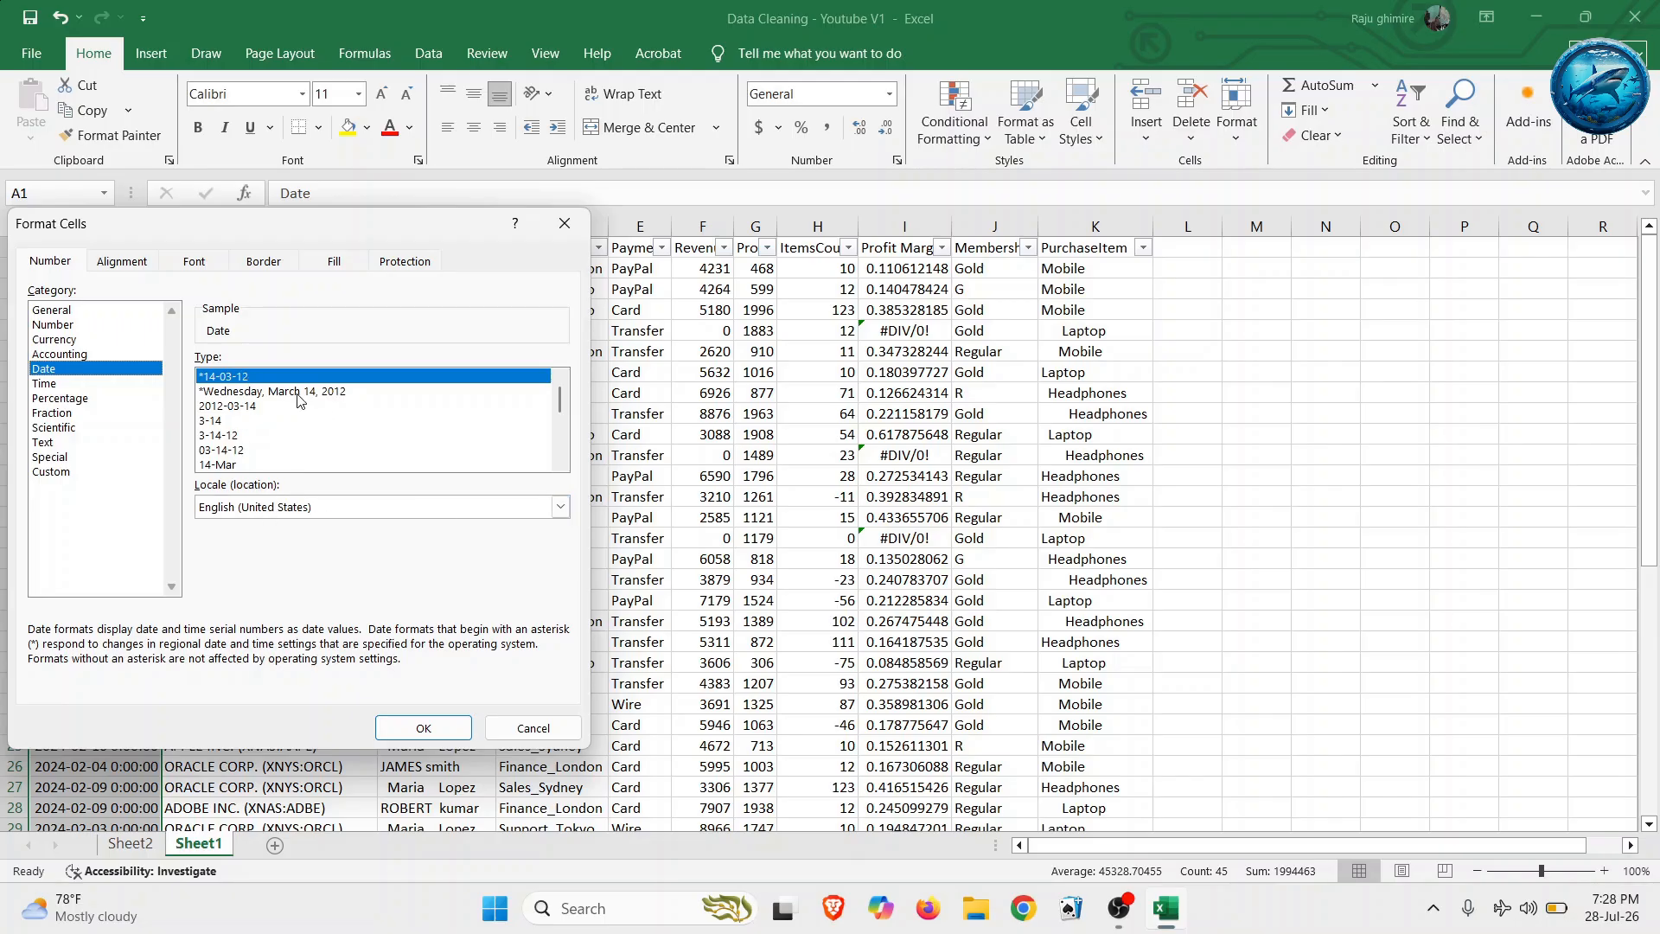
scroll(299, 400, down, 4)
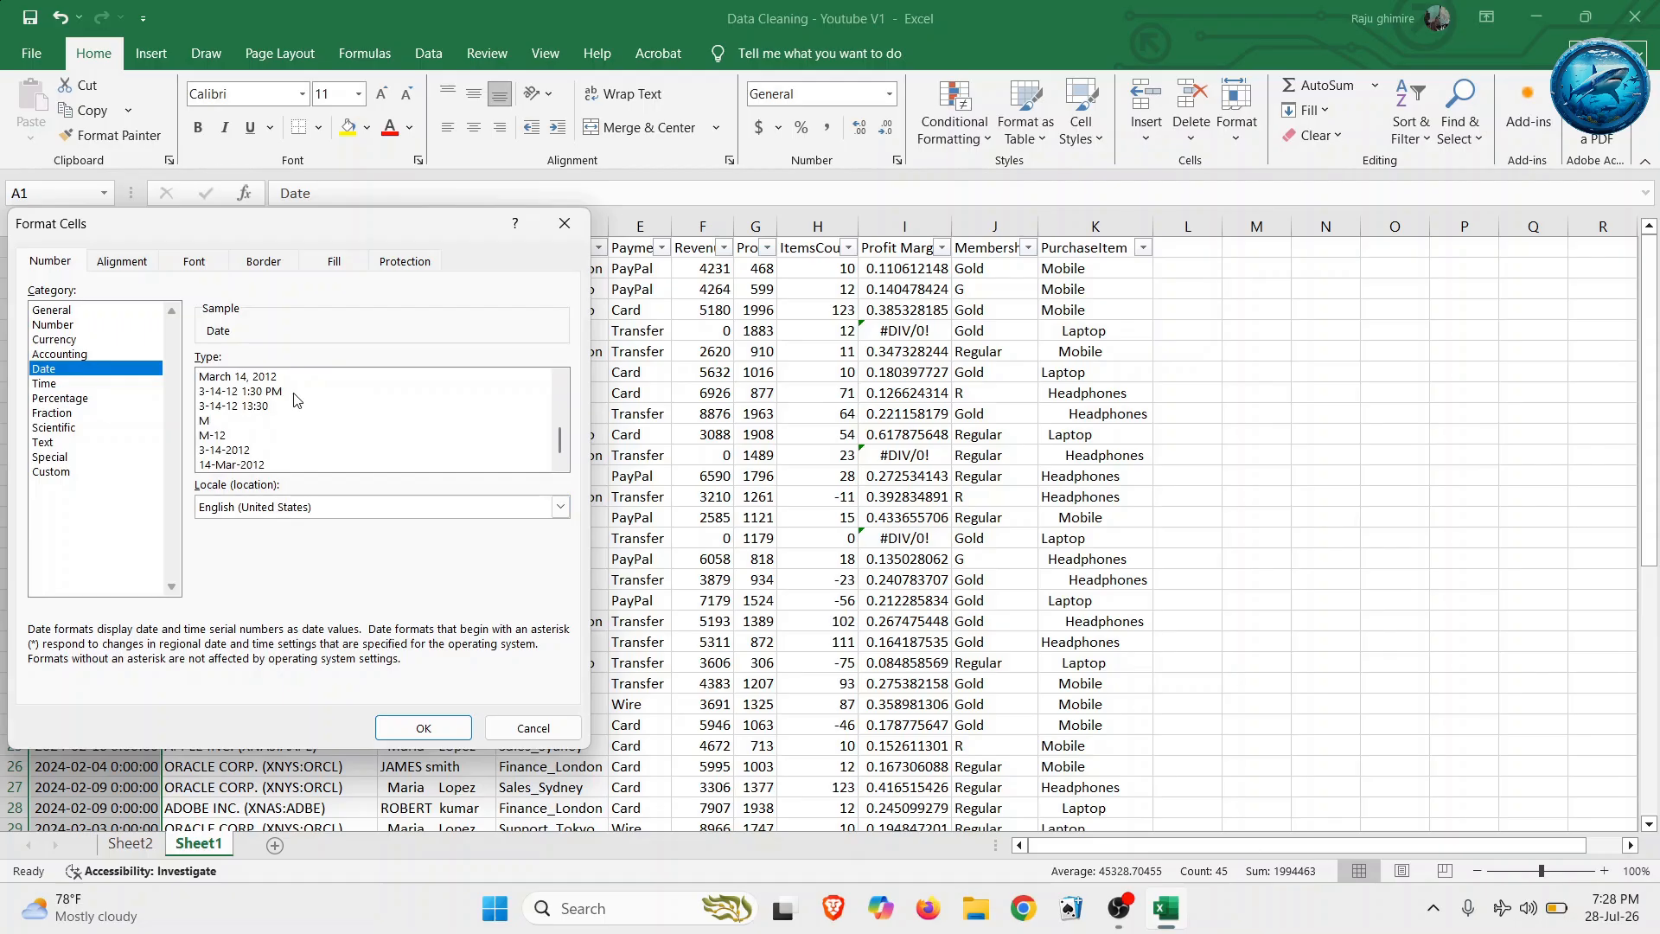
click(560, 507)
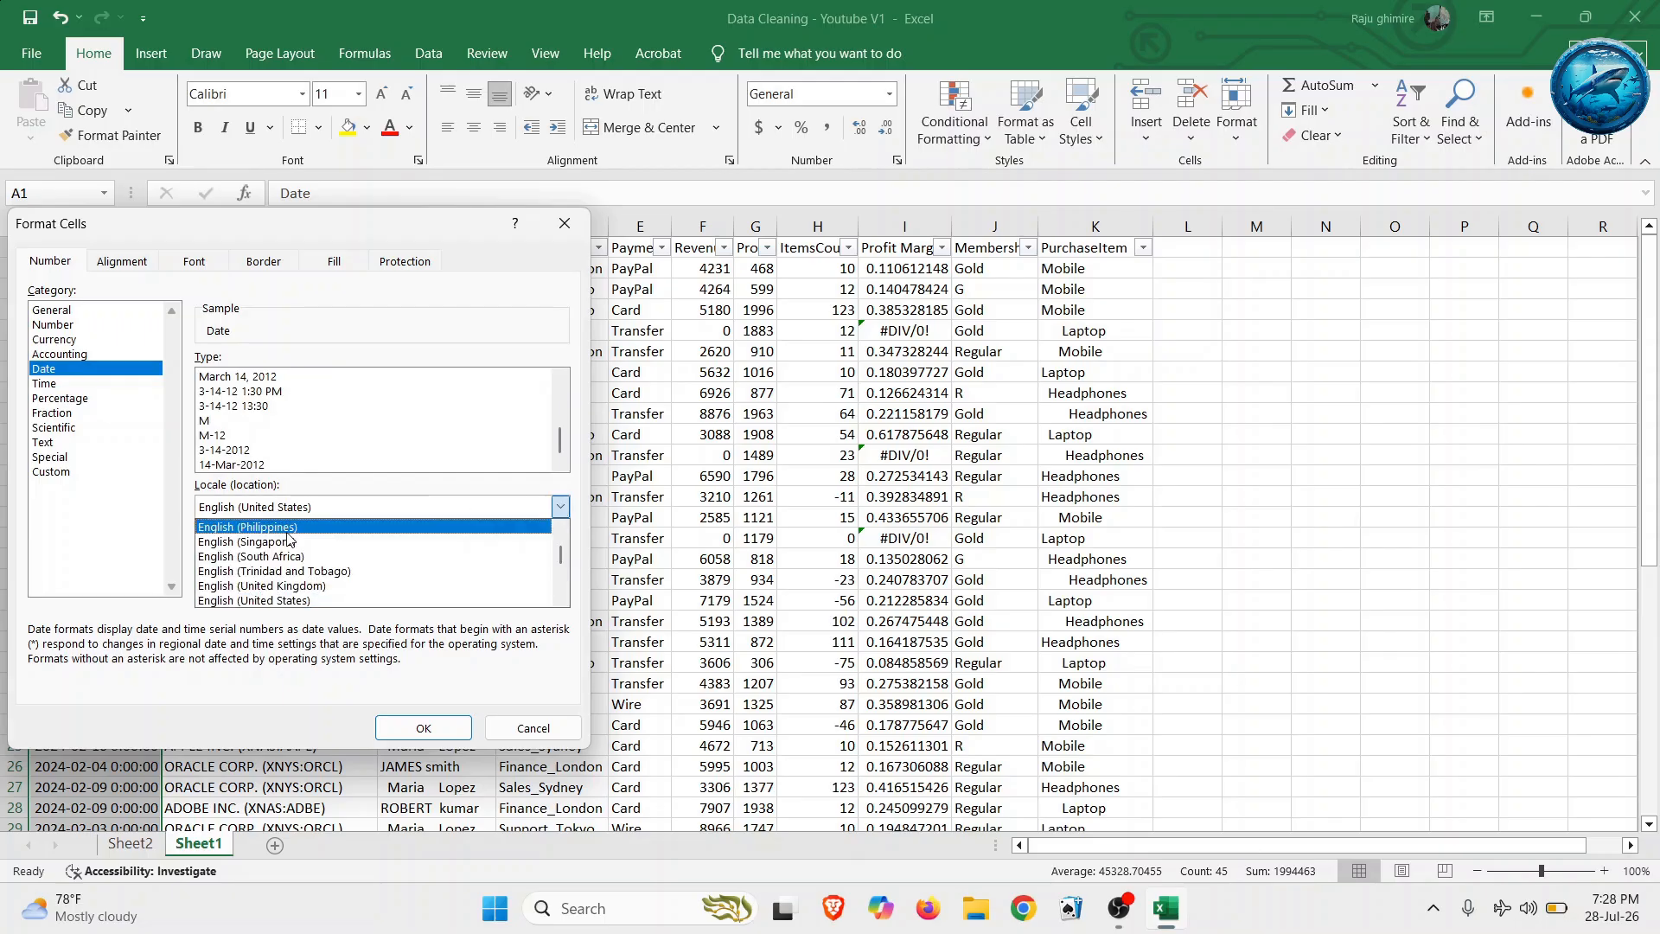
scroll(288, 542, down, 4)
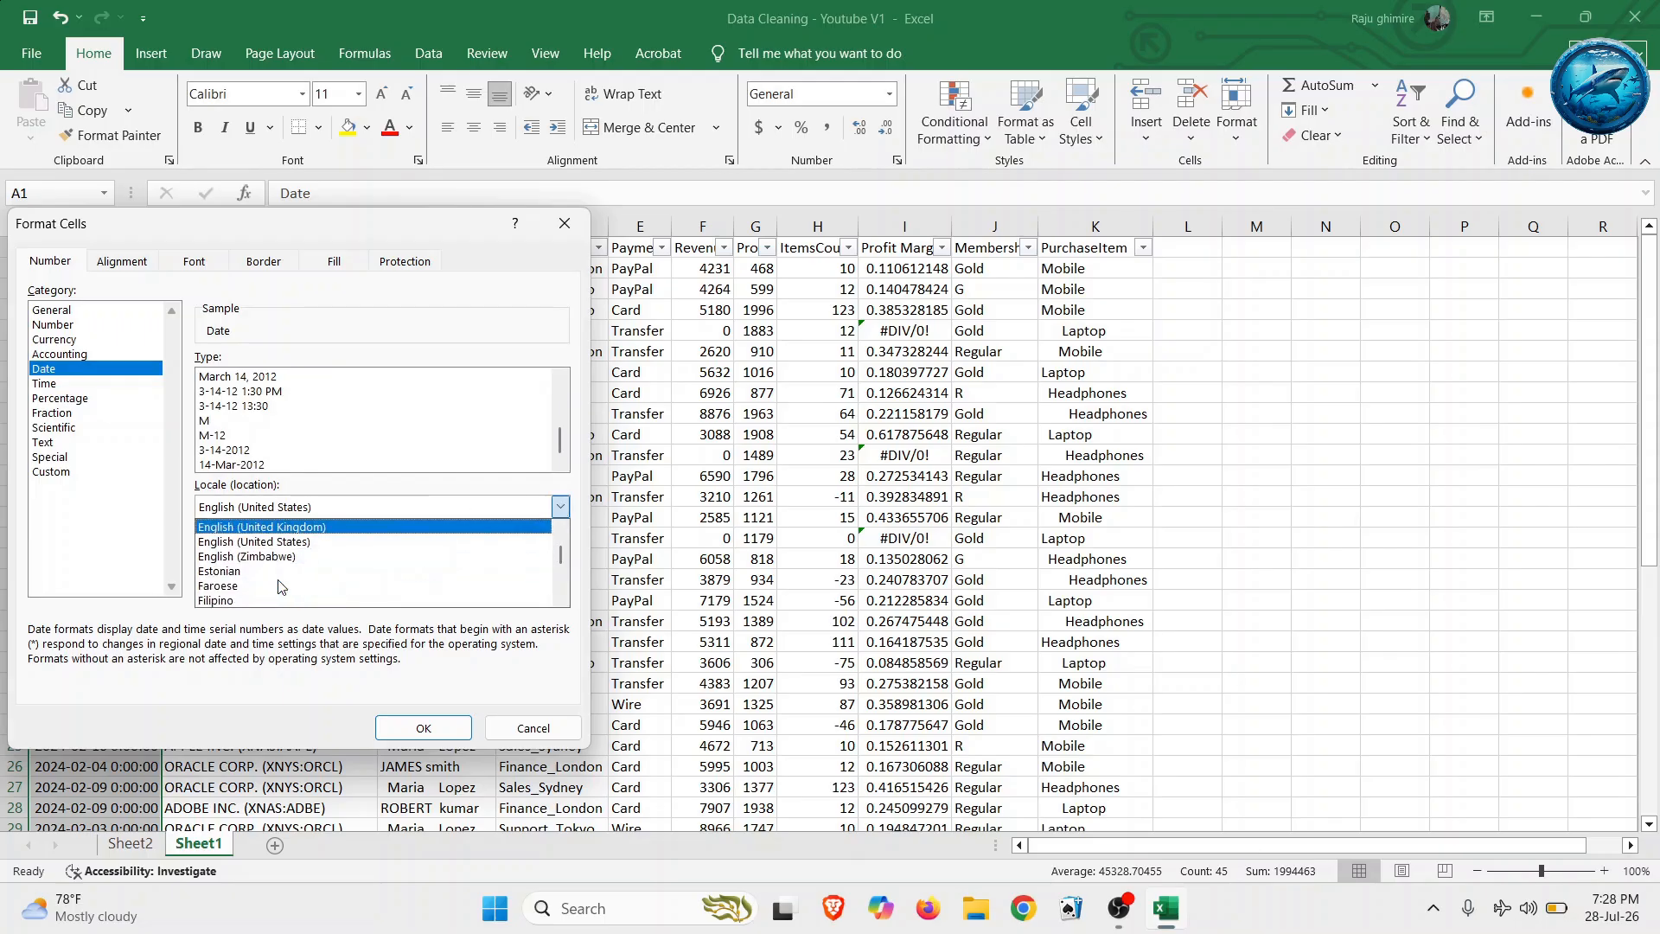
scroll(281, 587, down, 3)
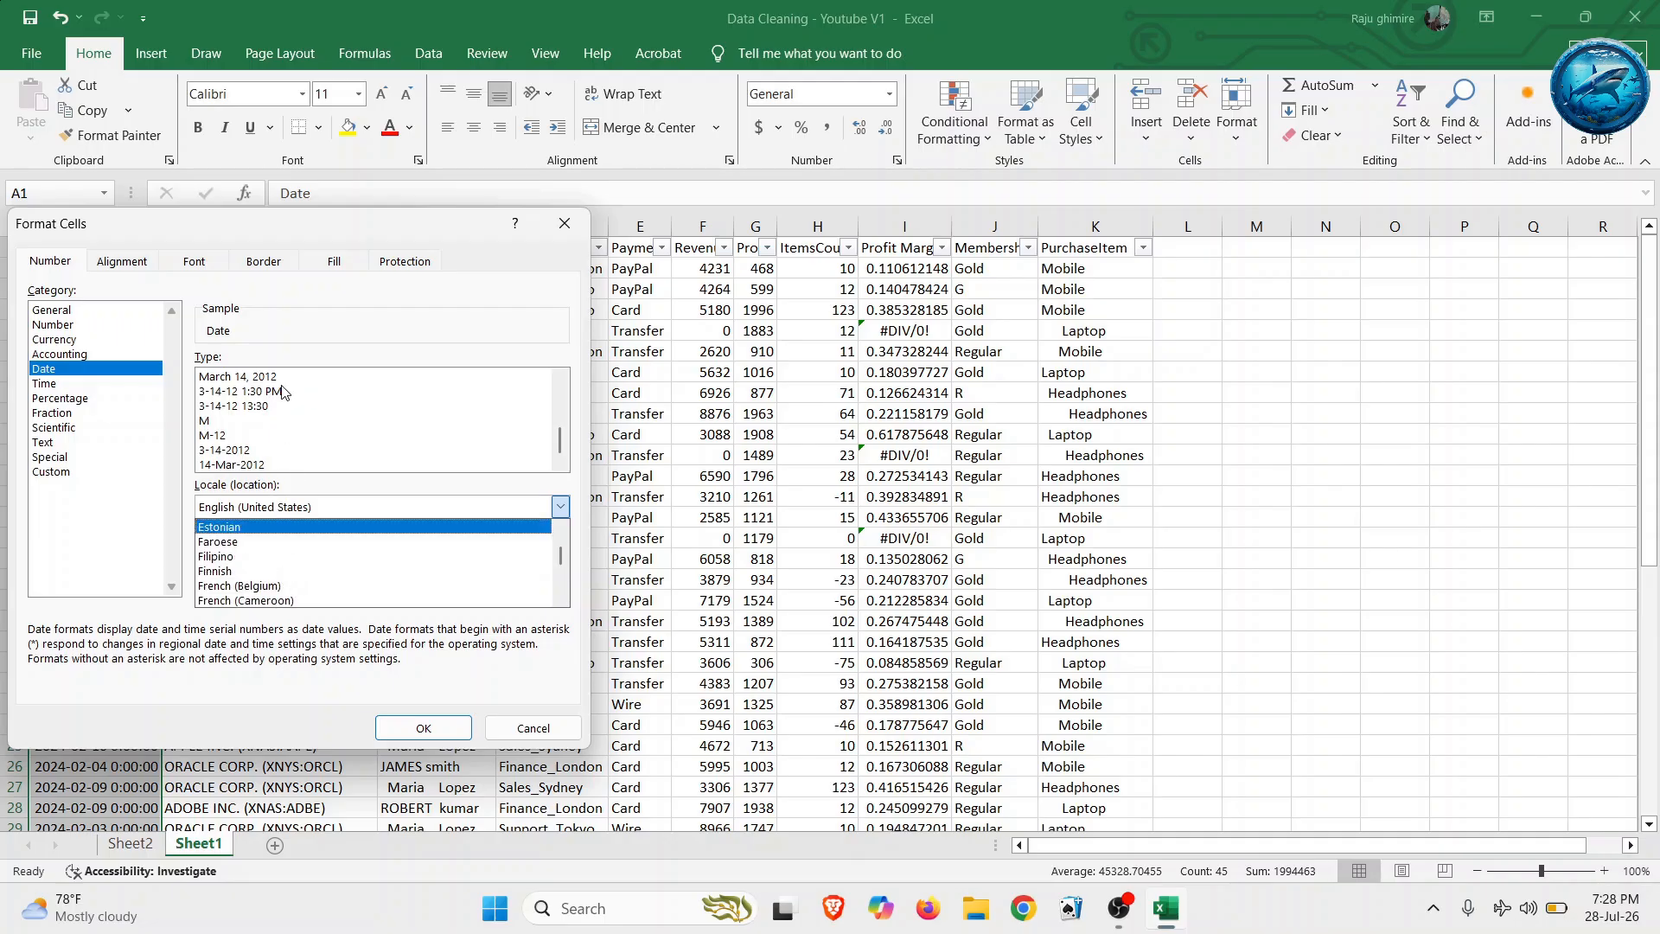
scroll(285, 391, up, 3)
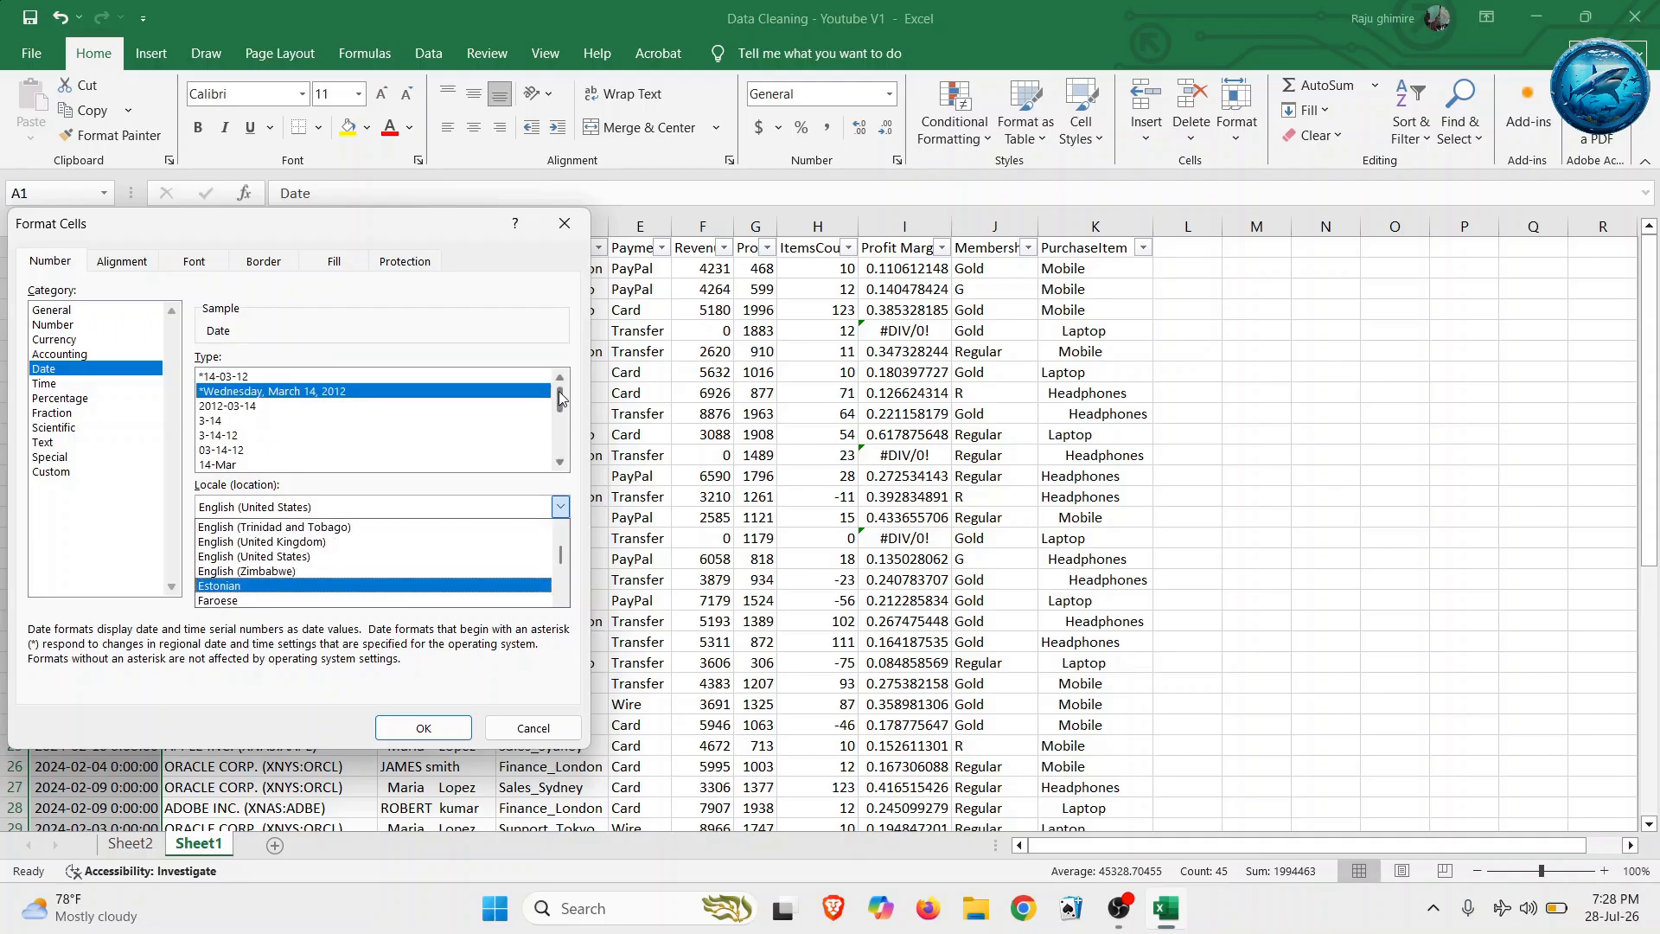
click(219, 387)
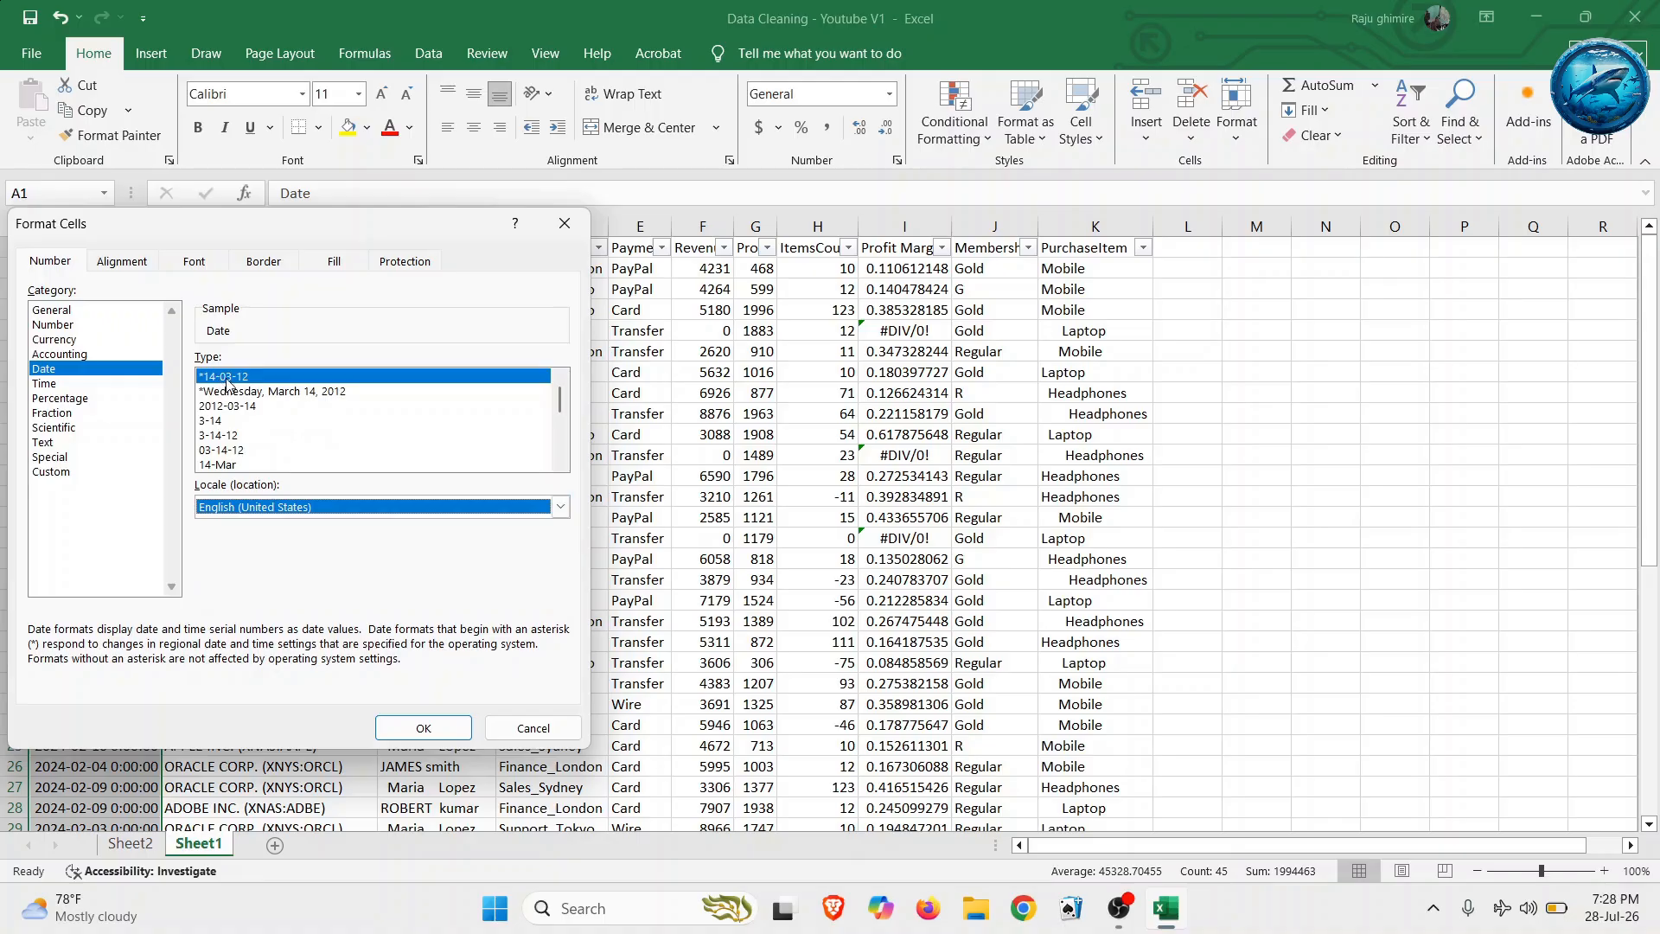
click(399, 722)
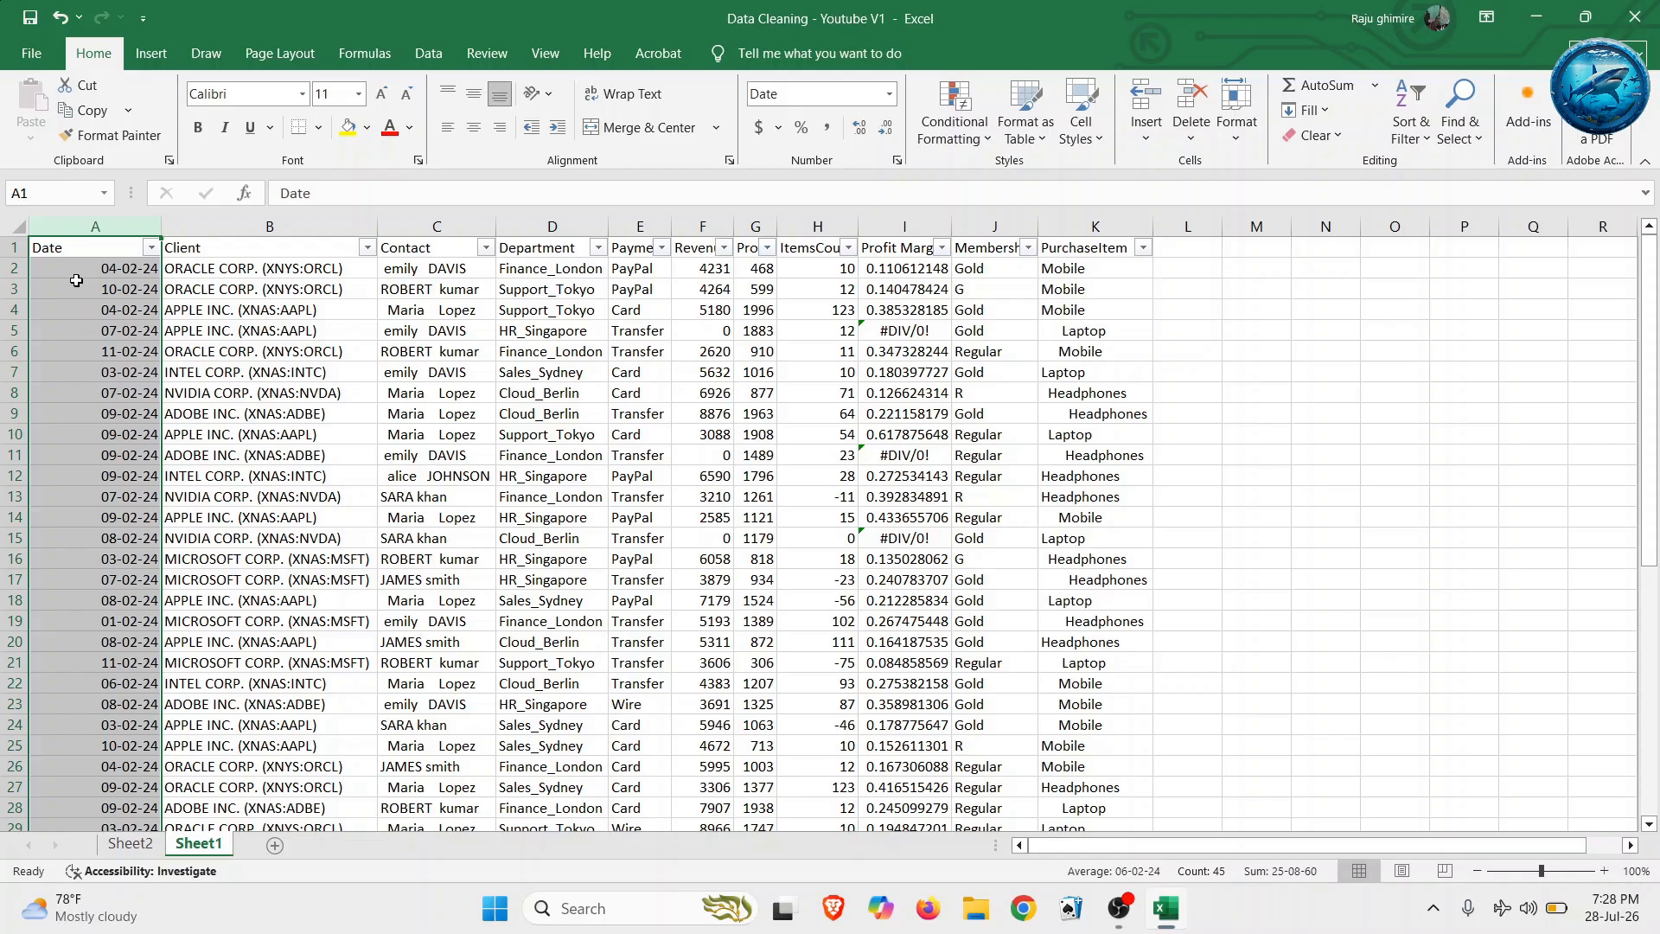
- Examine the Date and Client columns, and consult Sheet2's topic list for the next topic before returning to Sheet1
click(81, 251)
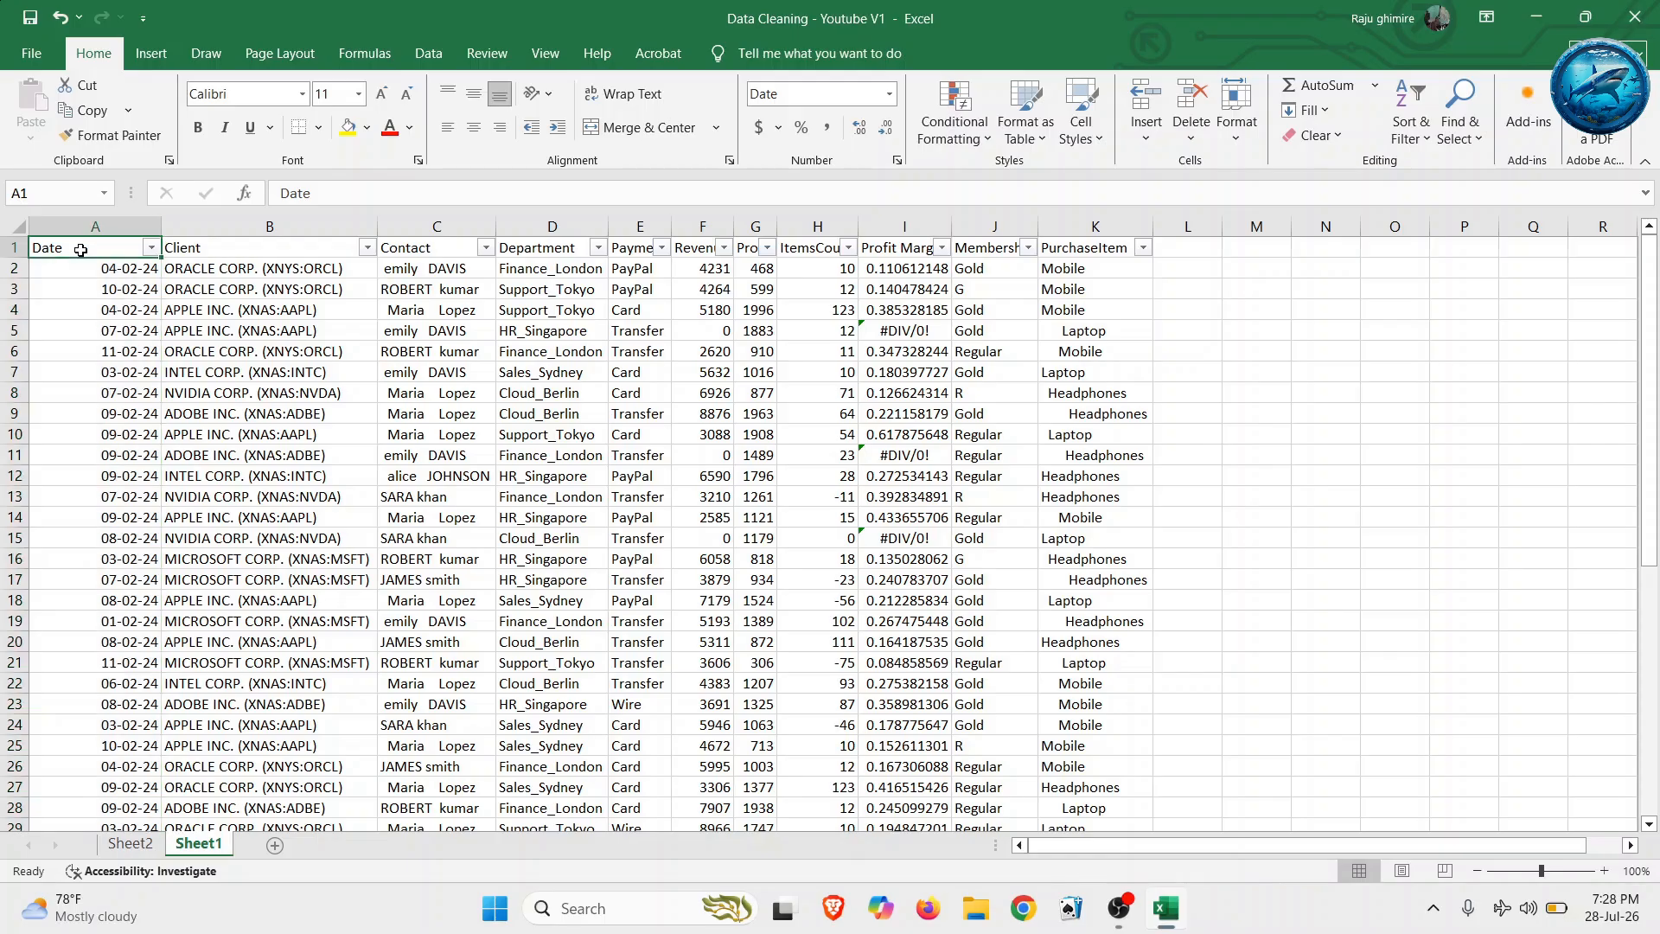
click(215, 250)
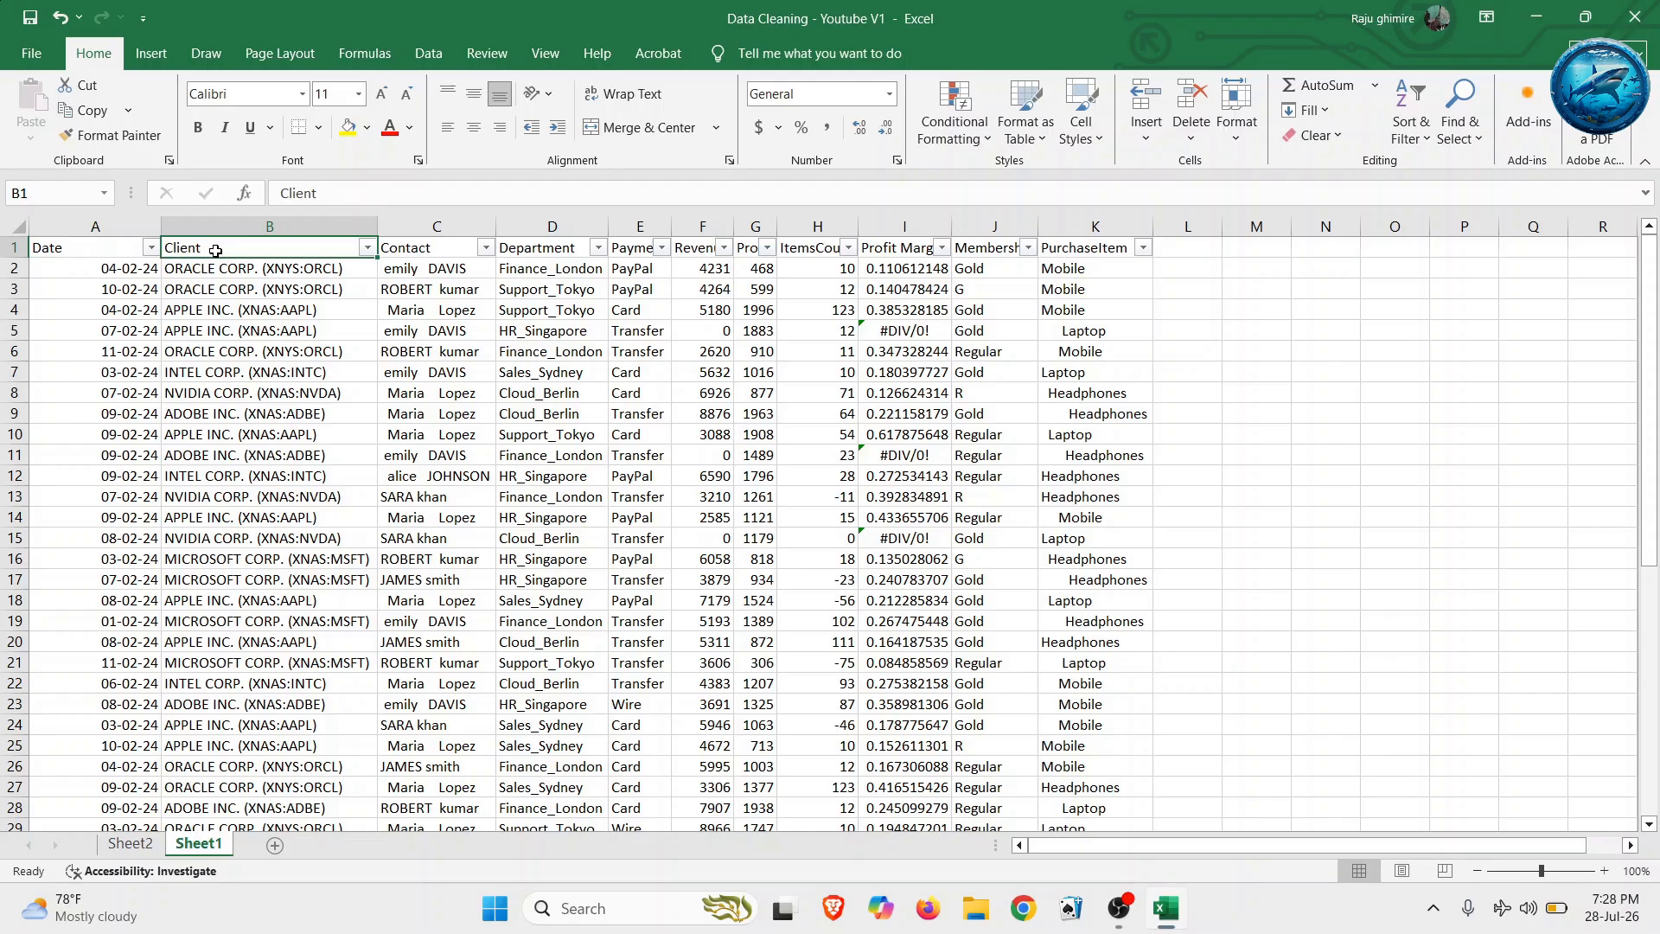
click(213, 270)
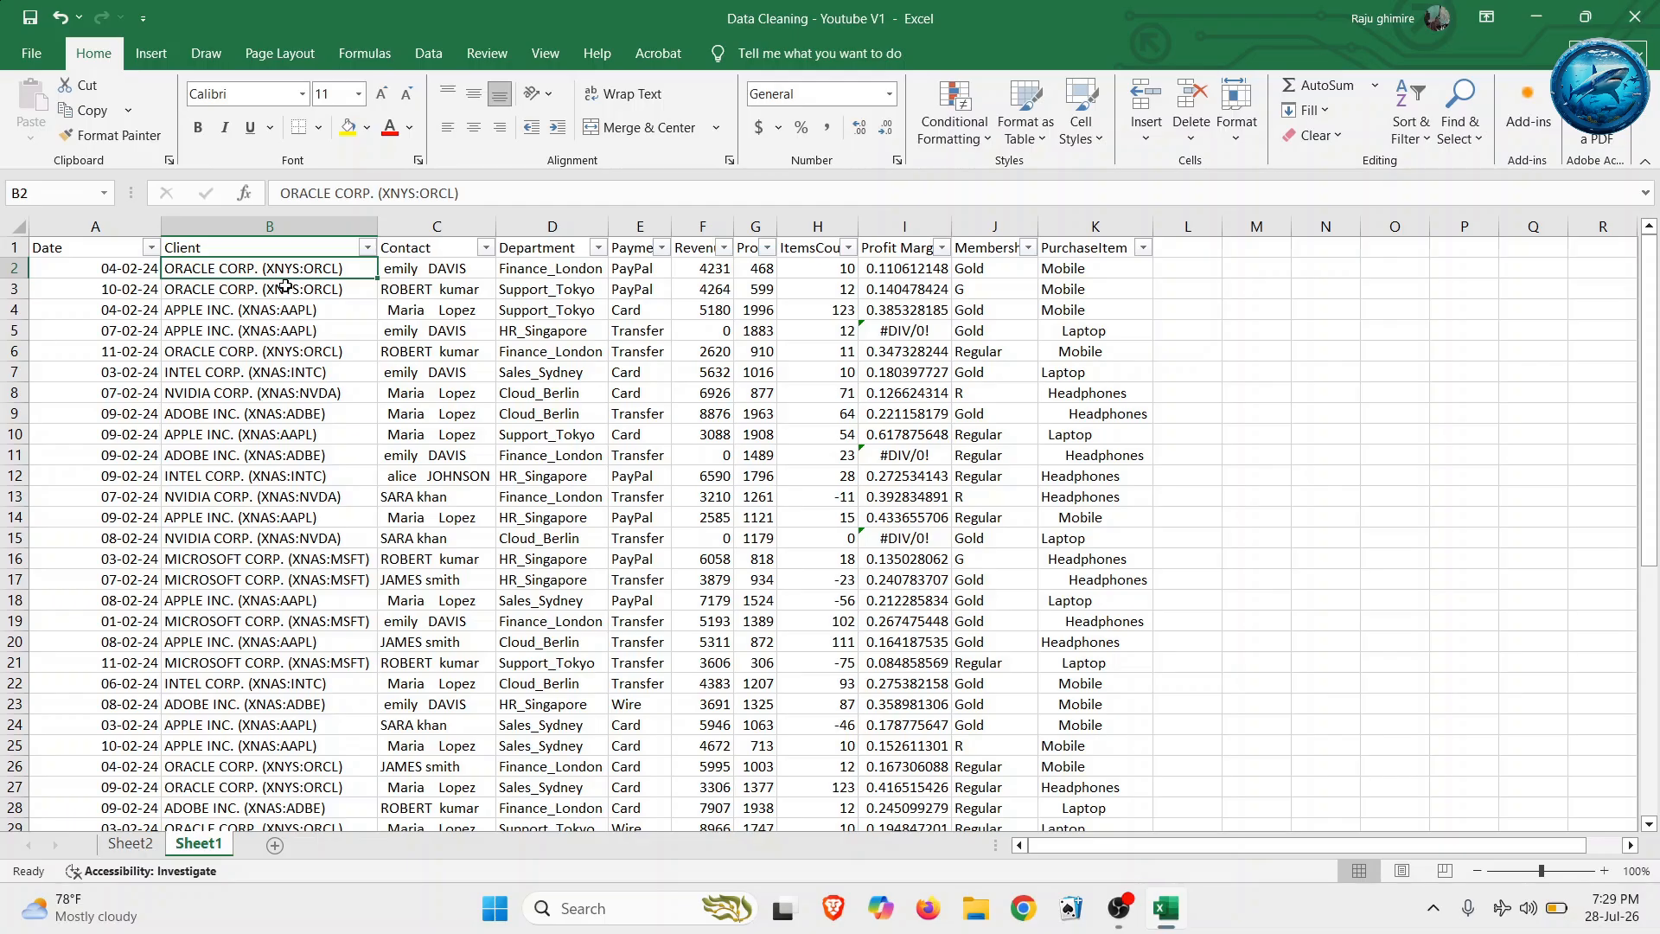
click(270, 225)
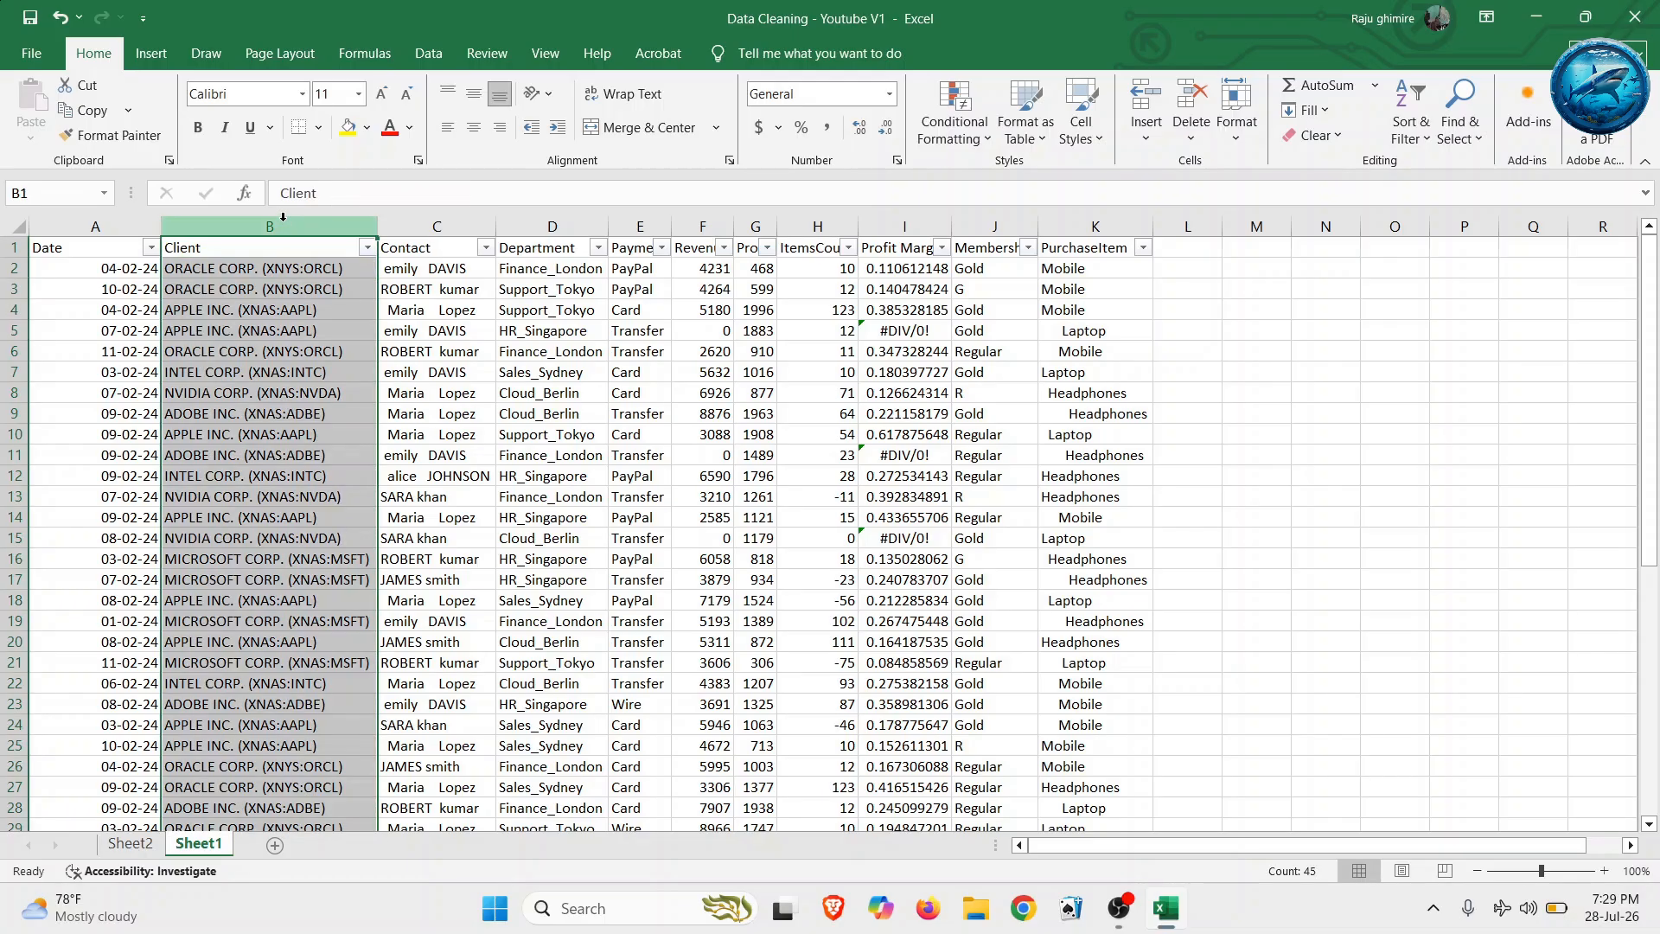
click(143, 849)
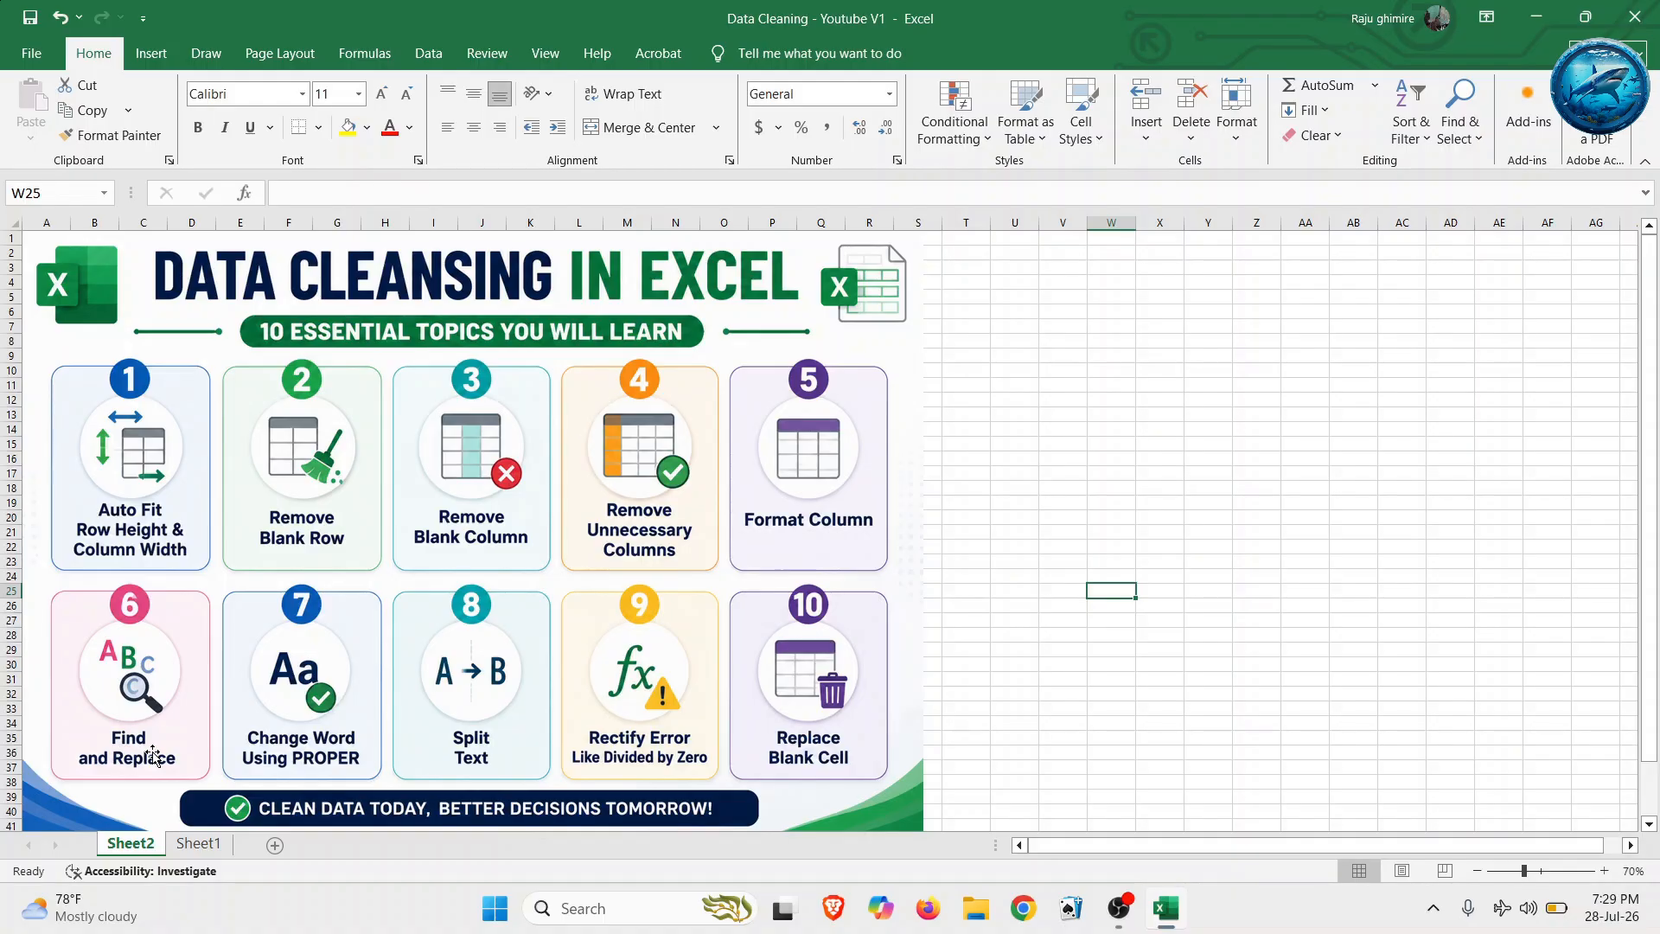
click(198, 843)
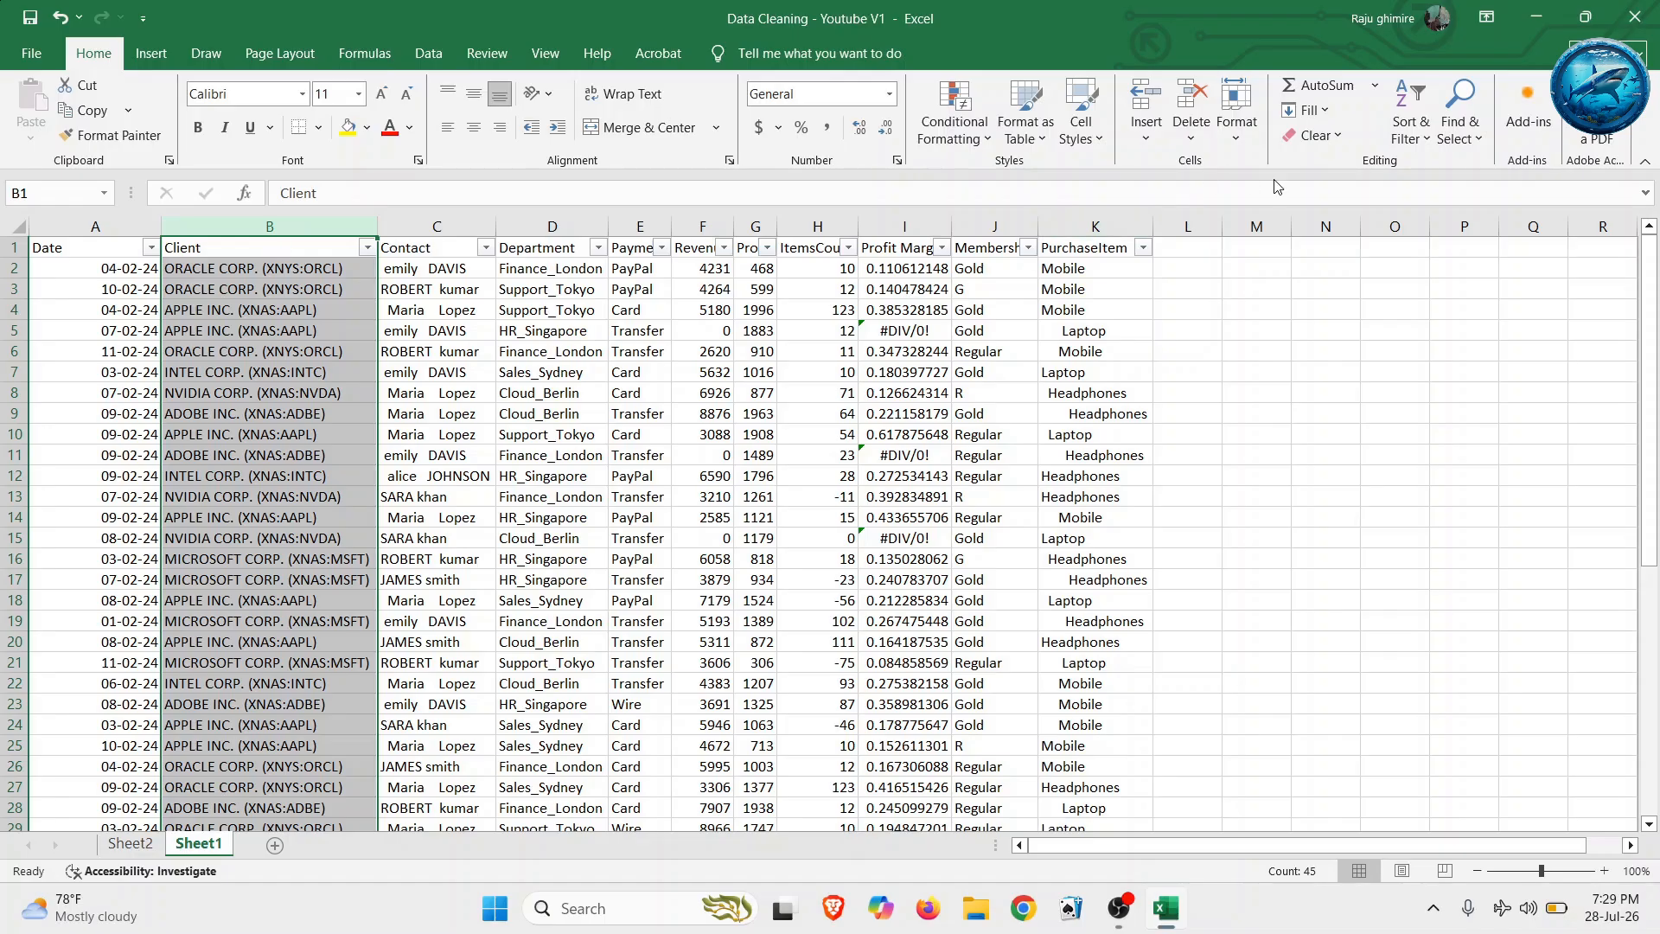
click(1473, 136)
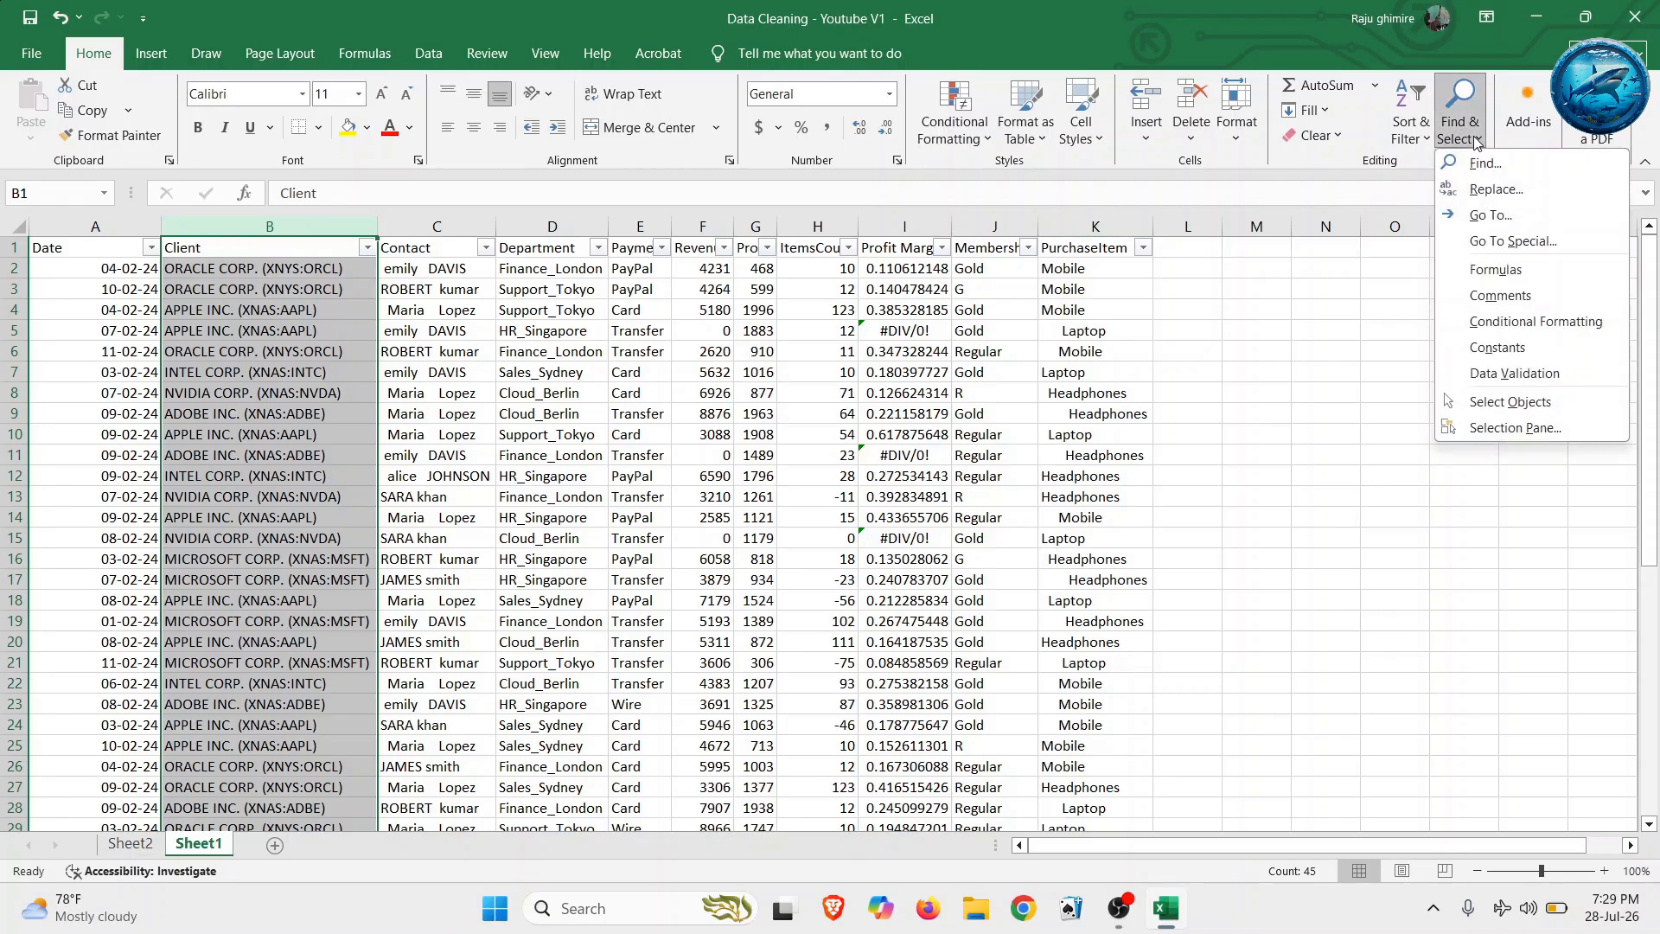
click(1477, 190)
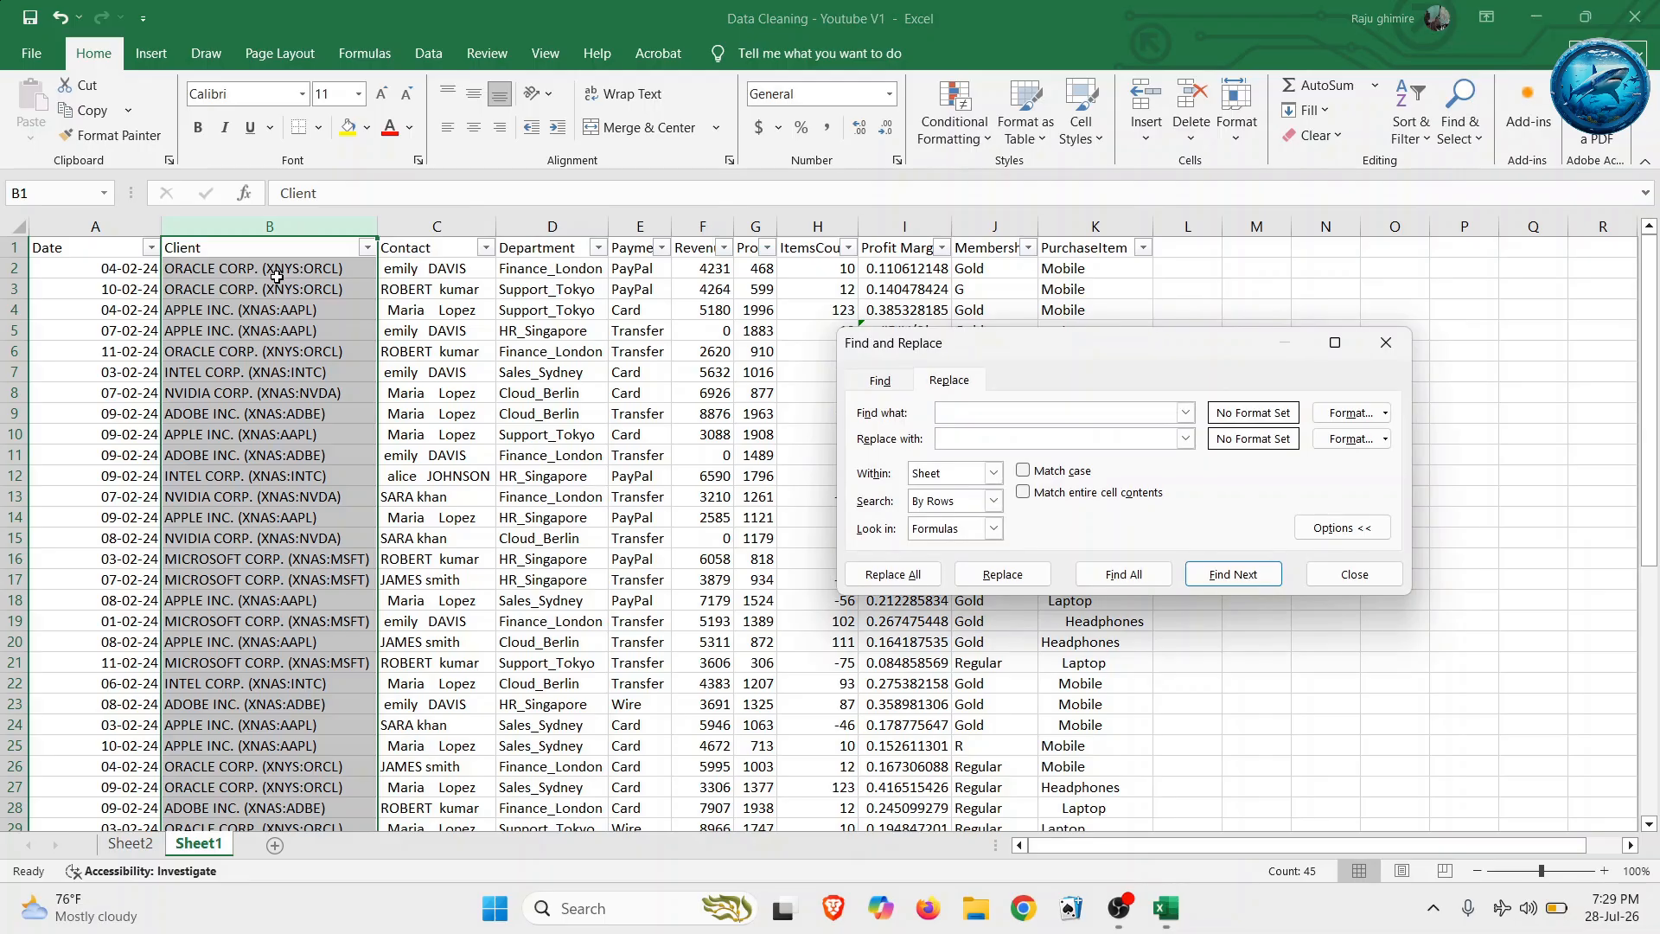
click(1355, 575)
- Manually delete the ticker "(XNYS:ORCL)" from the Client entry in B2, keeping ORACLE CORP
click(352, 274)
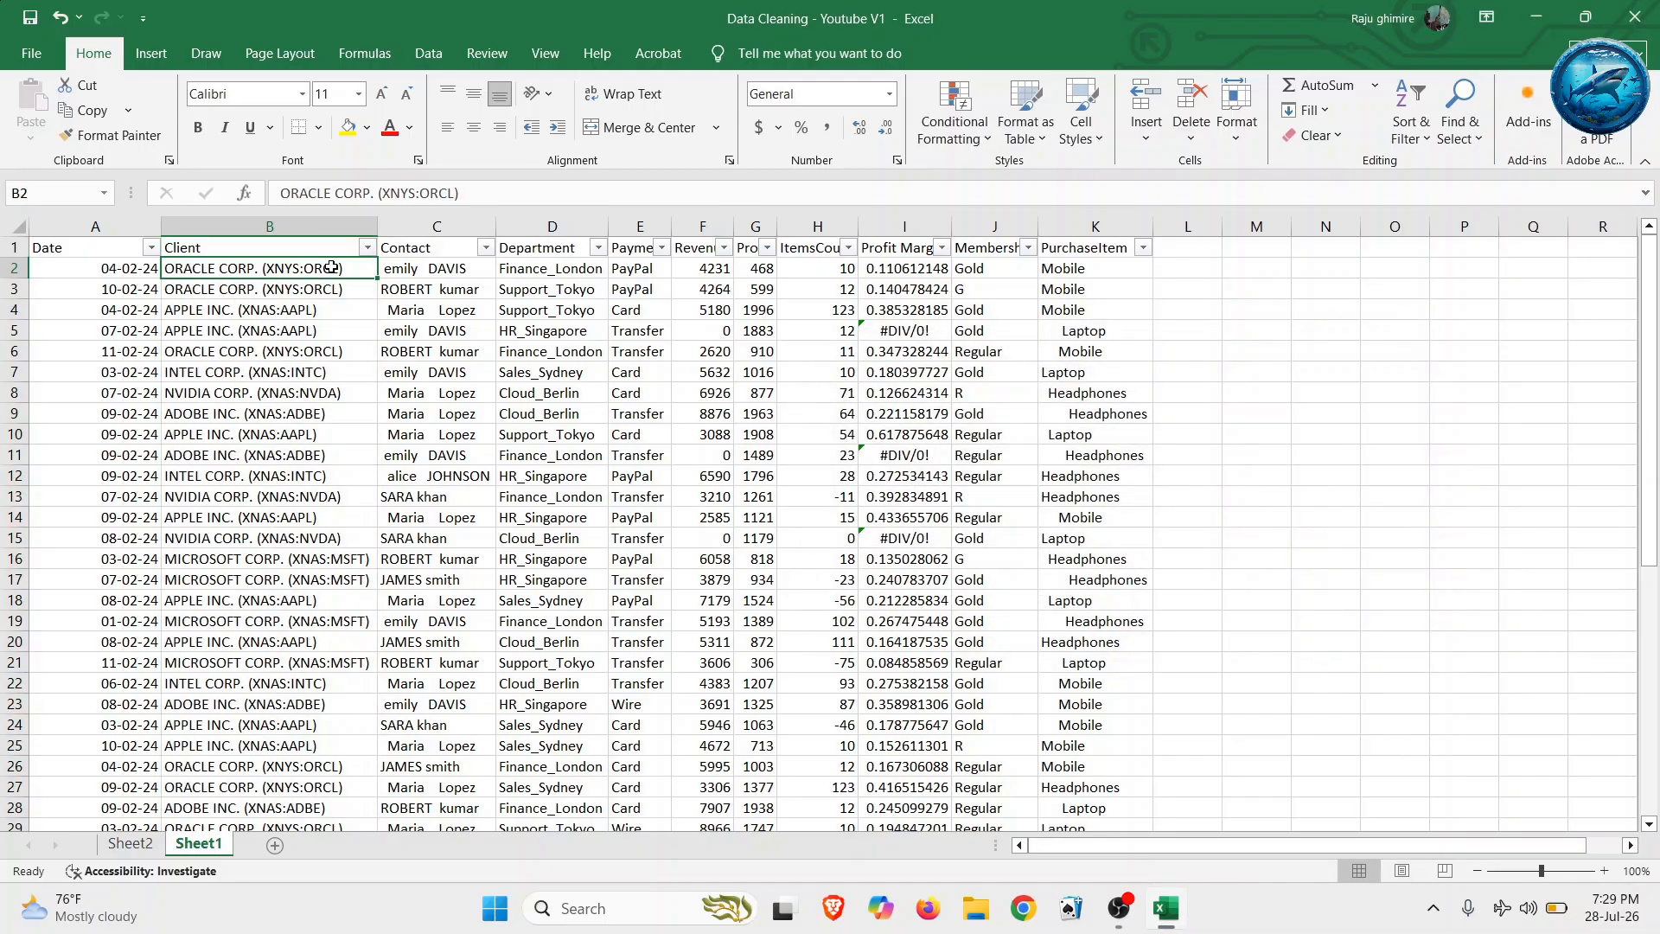
click(498, 196)
key(BackSpace)
key(BackSpace)
key(BackSpace)
key(BackSpace)
key(BackSpace)
key(BackSpace)
key(BackSpace)
key(BackSpace)
key(BackSpace)
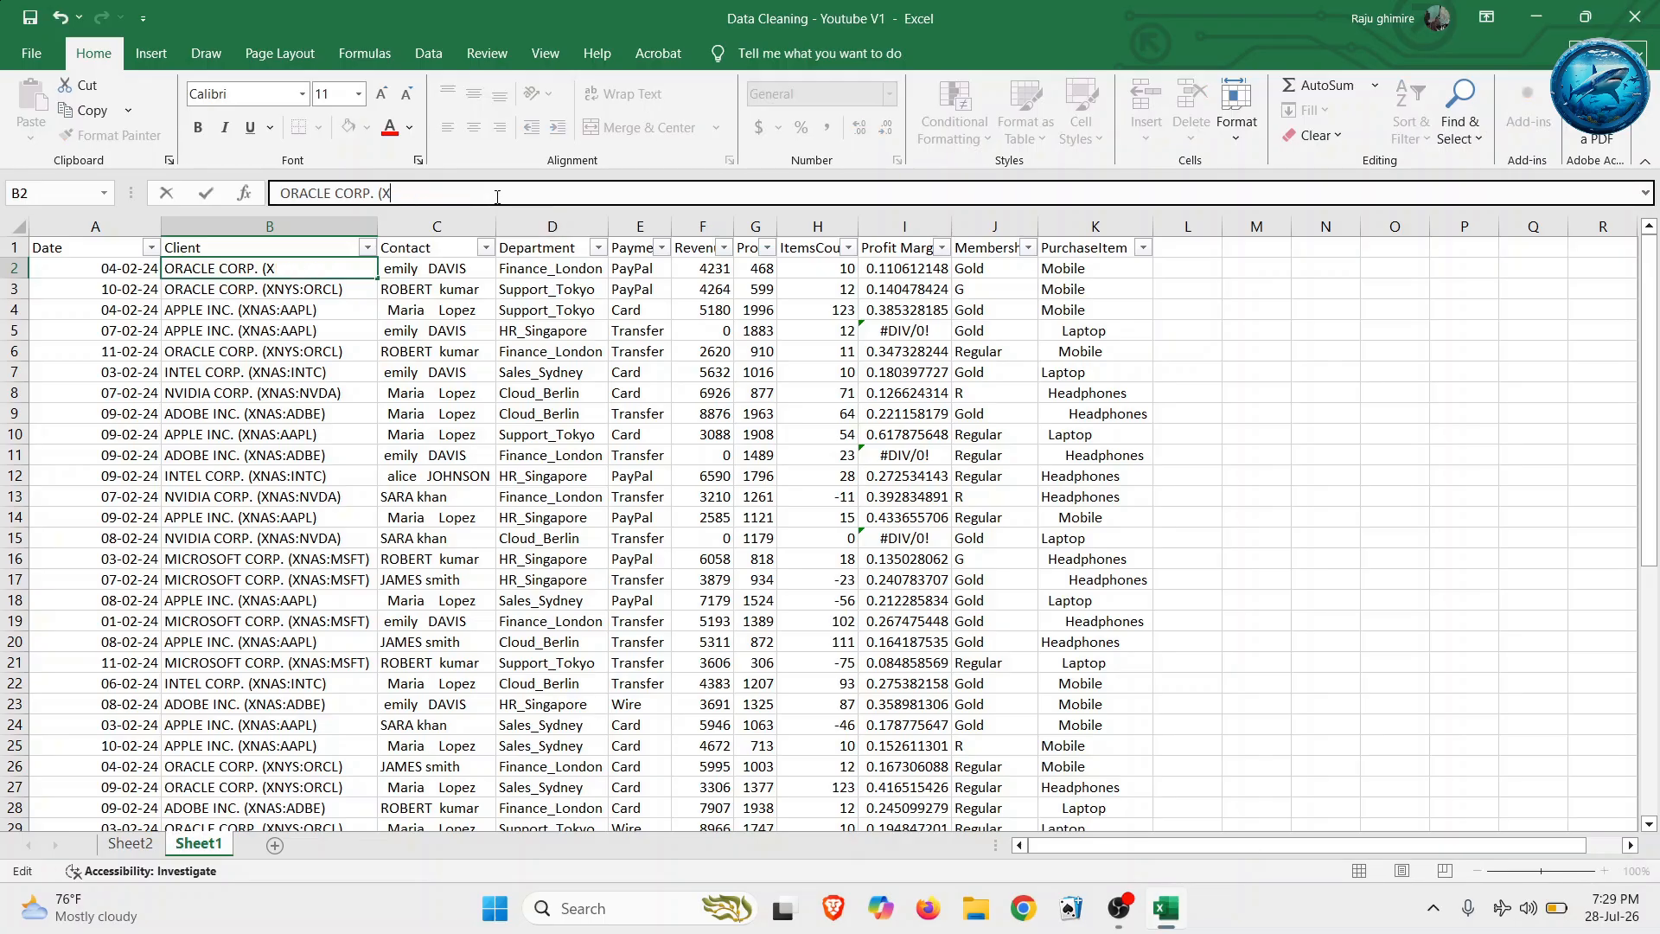
key(BackSpace)
key(BackSpace)
key(Return)
- Manually delete the ticker "(XNYS:ORCL)" from the Client entry in B3, and undo the manual deletions in B2 and B3
click(497, 196)
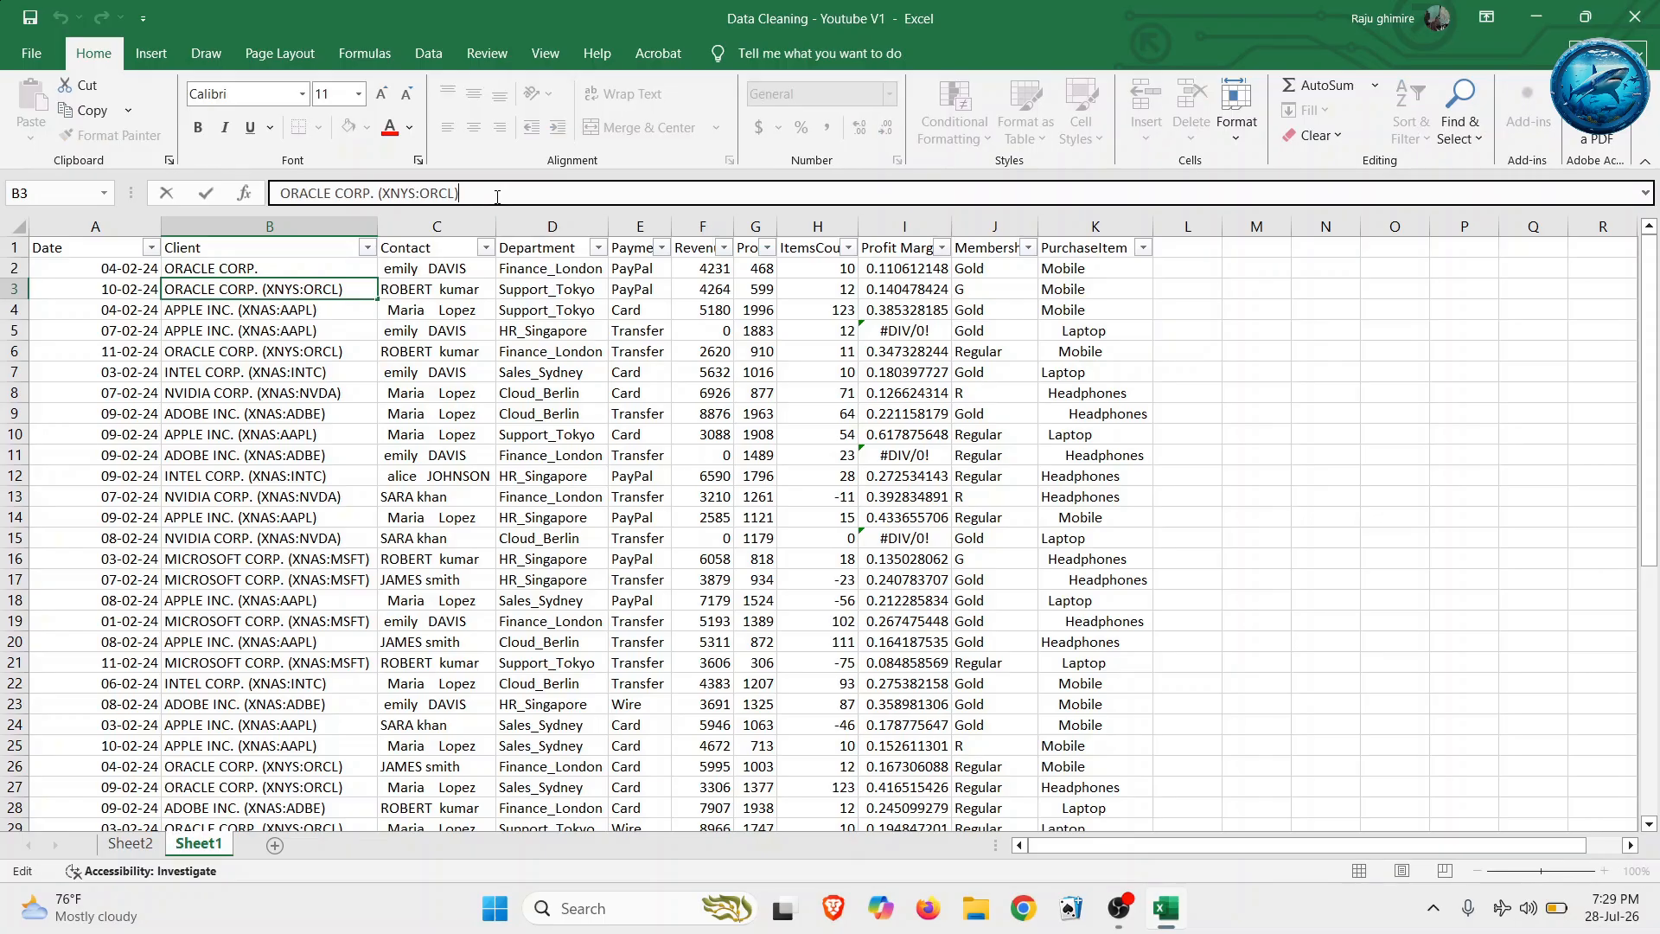
key(BackSpace)
key(BackSpace)
key(BackSpace)
key(BackSpace)
key(BackSpace)
key(BackSpace)
key(BackSpace)
key(BackSpace)
key(BackSpace)
key(BackSpace)
key(BackSpace)
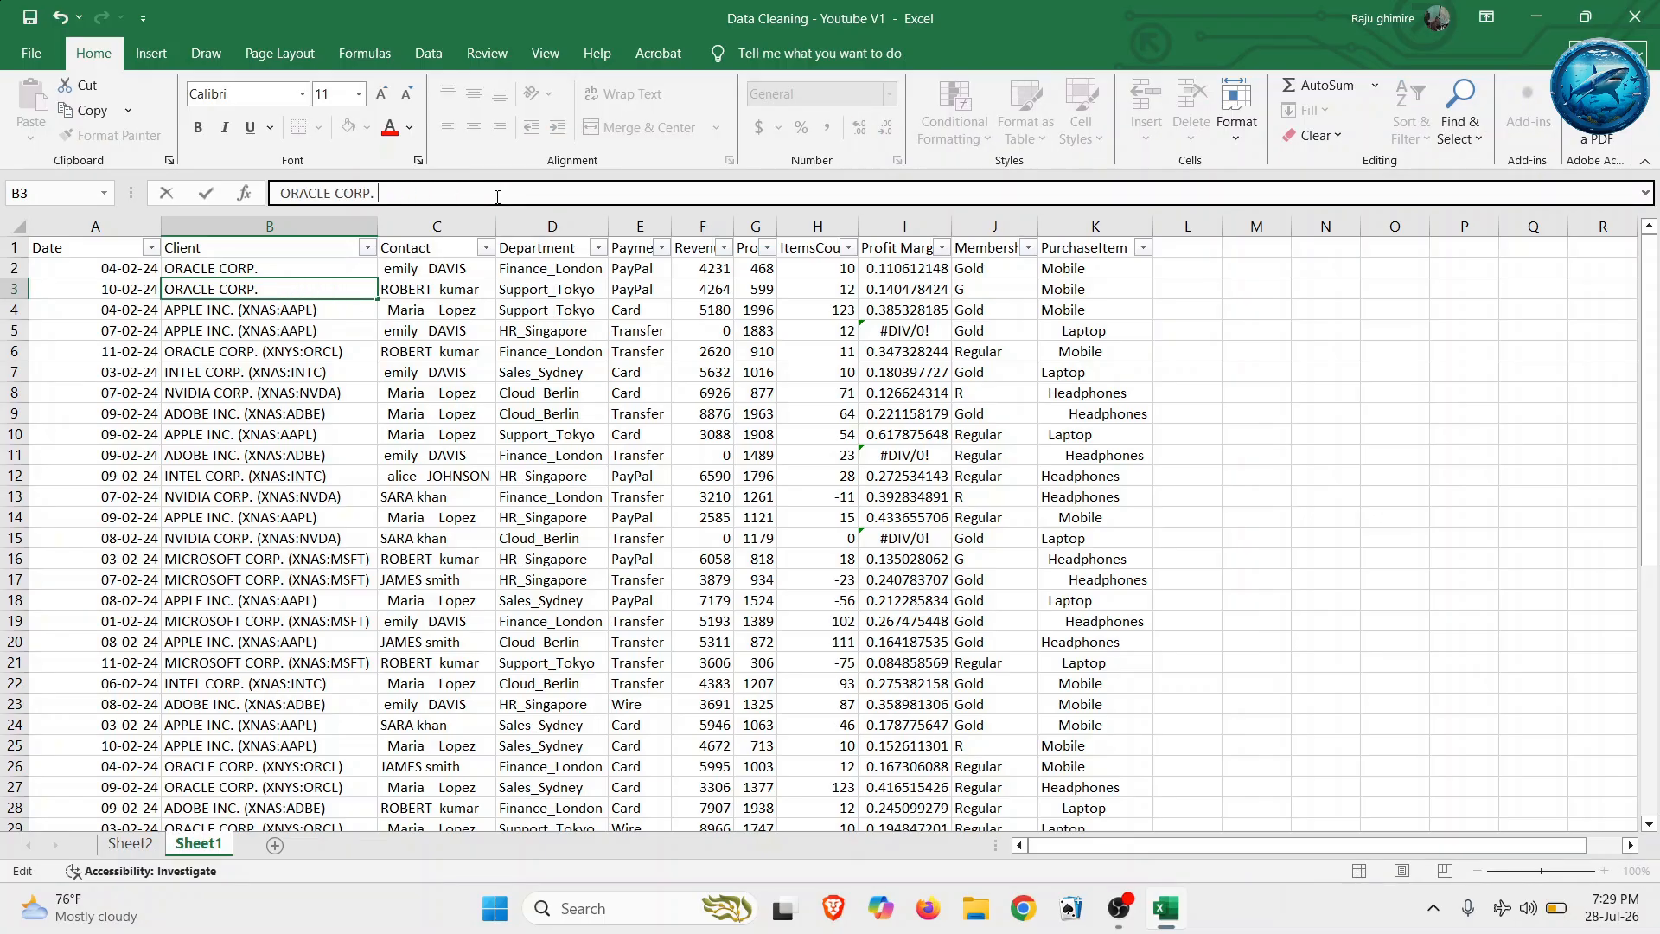
key(BackSpace)
key(Return)
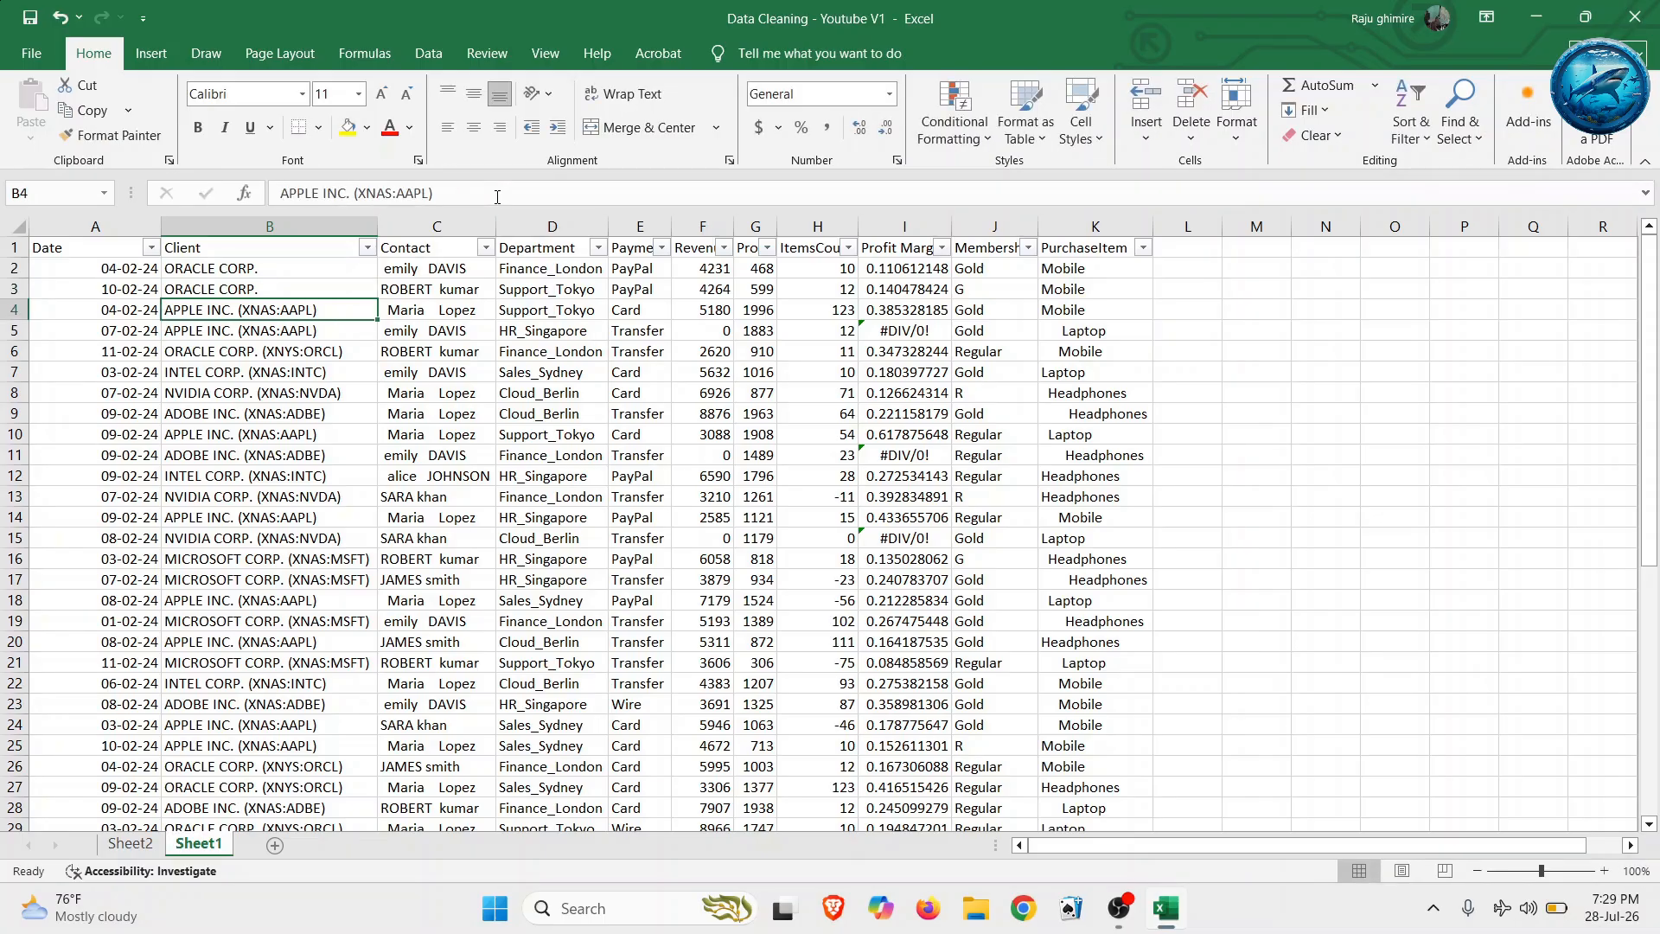
key(ctrl+z)
key(ctrl+z)
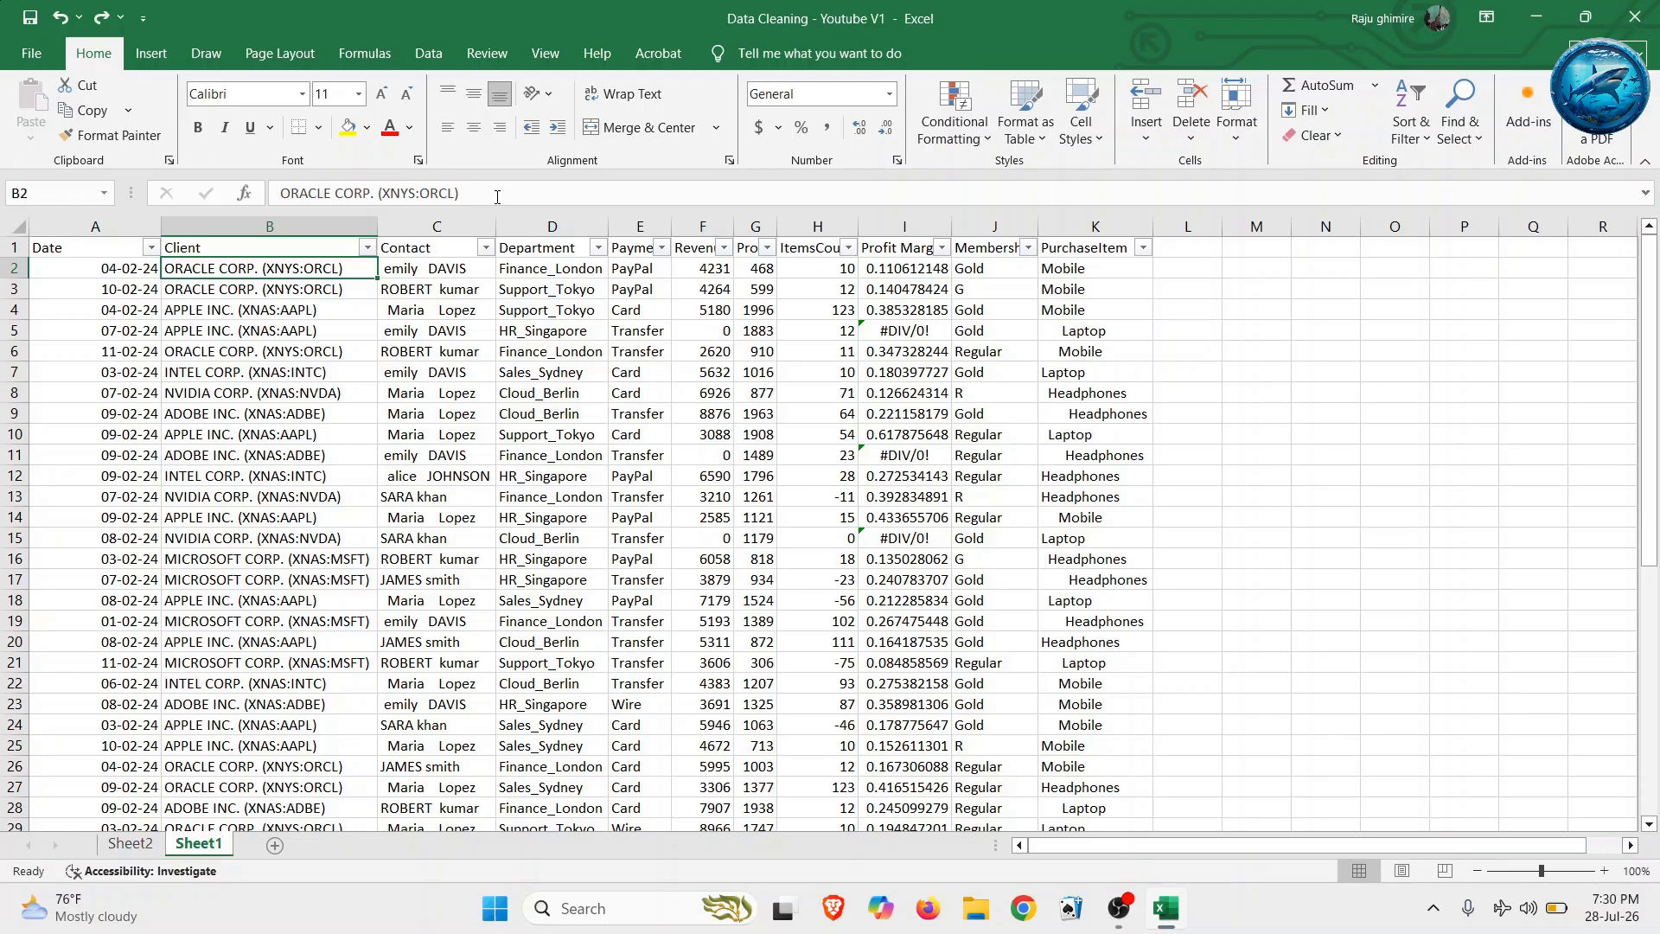
click(295, 225)
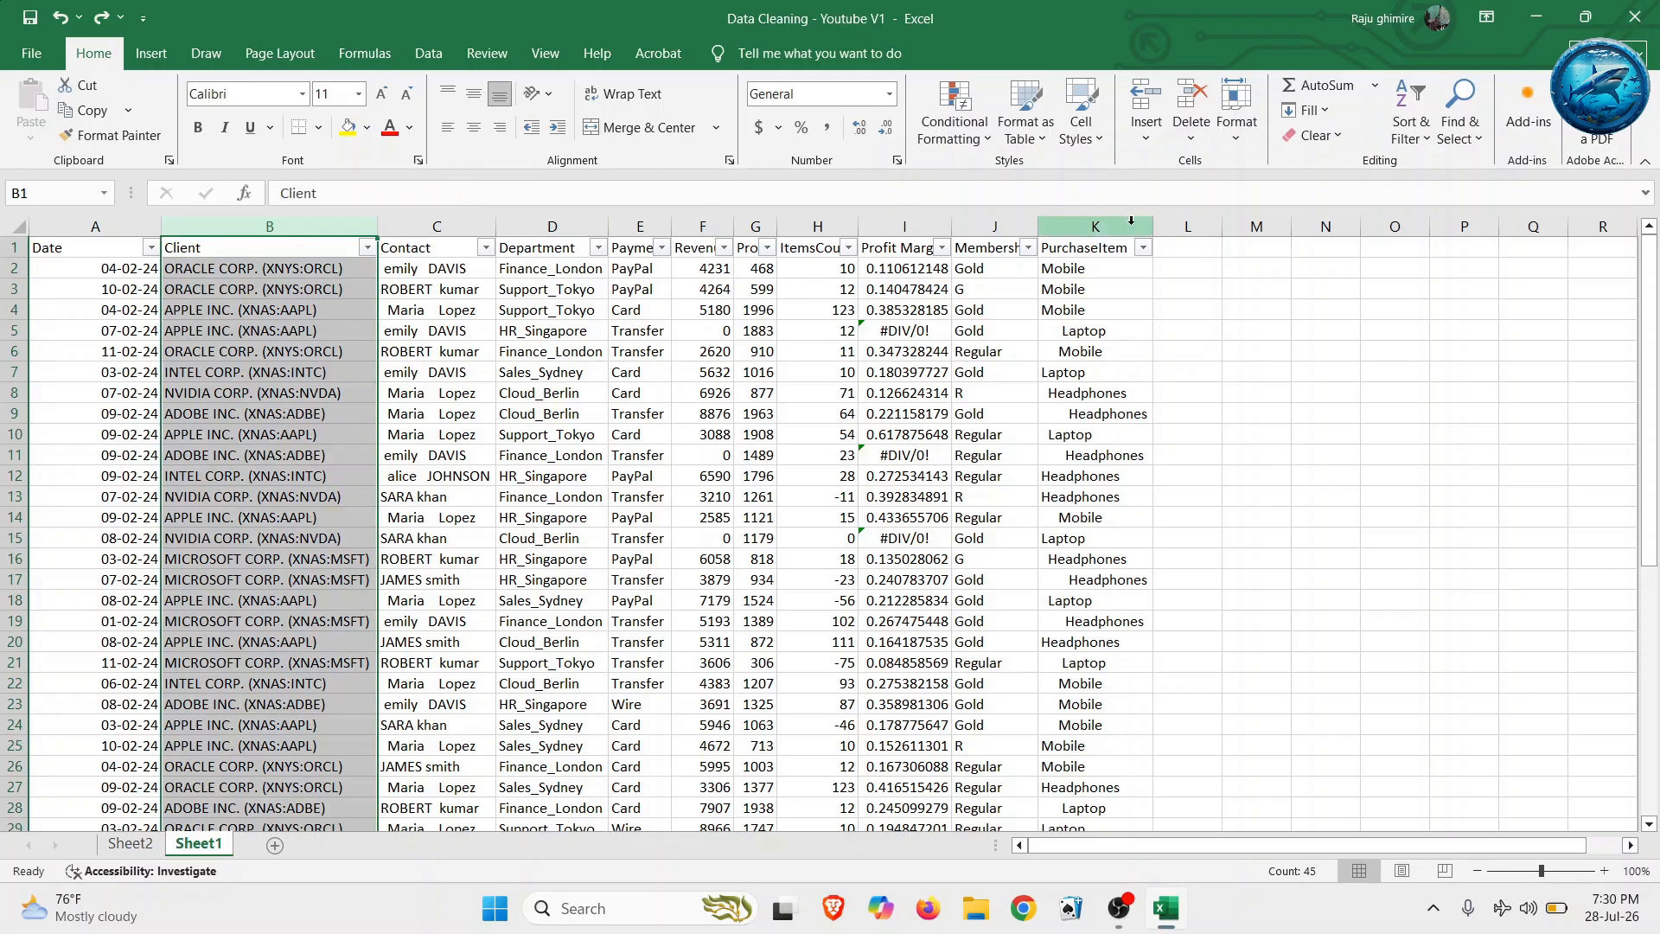
click(1468, 138)
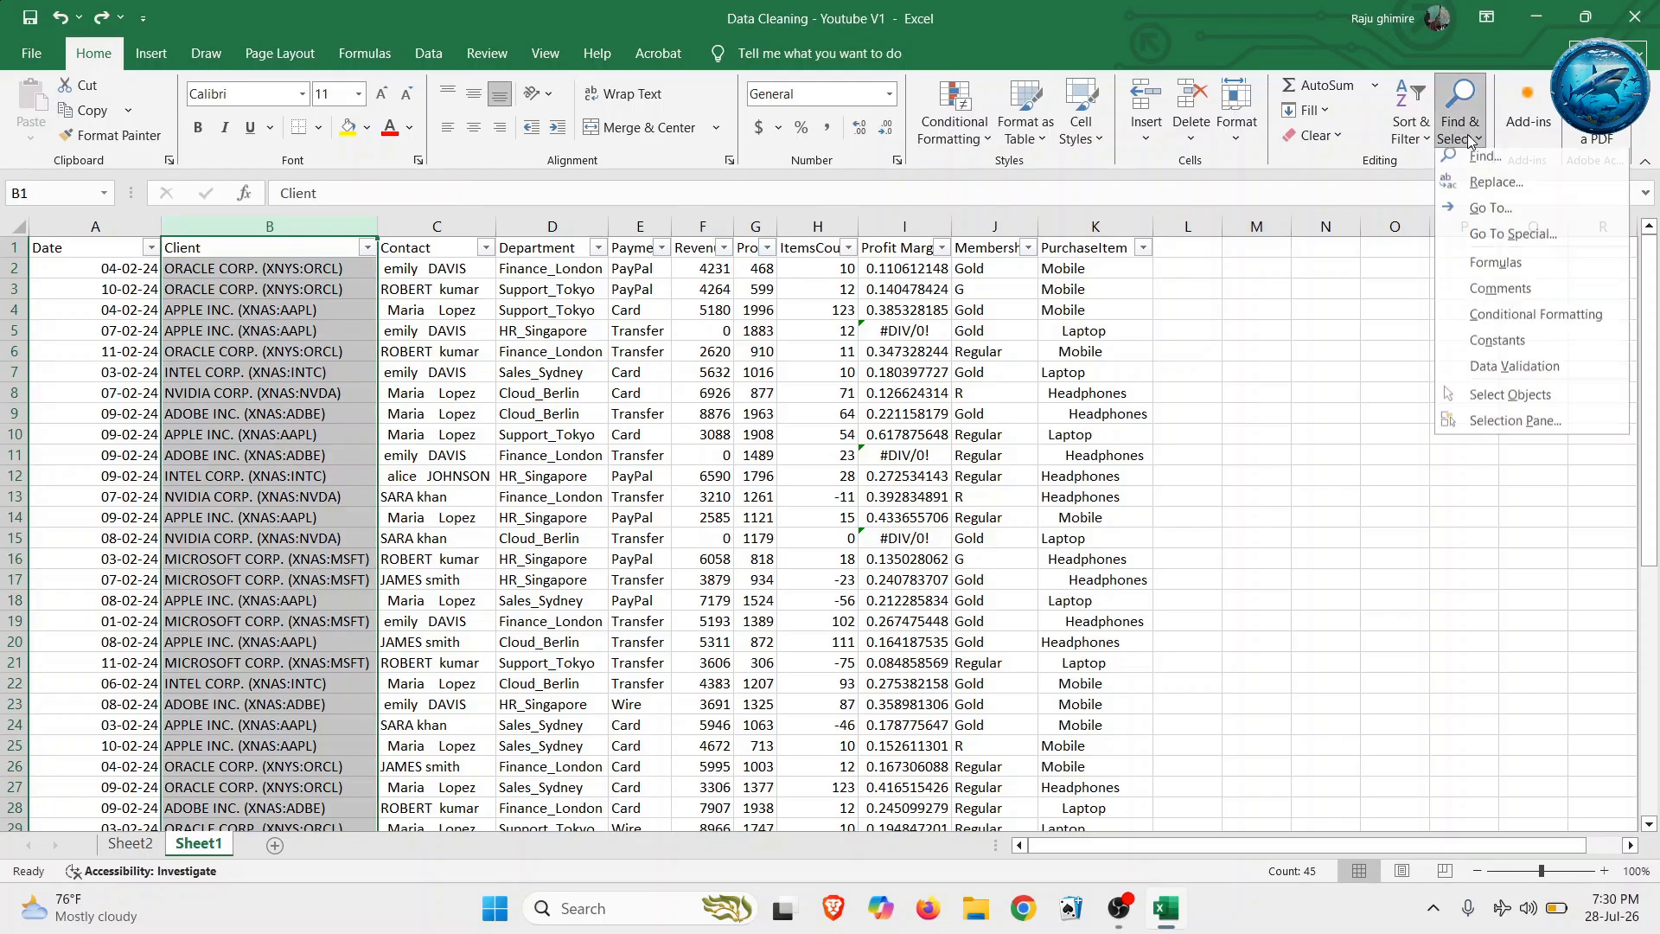
click(1472, 188)
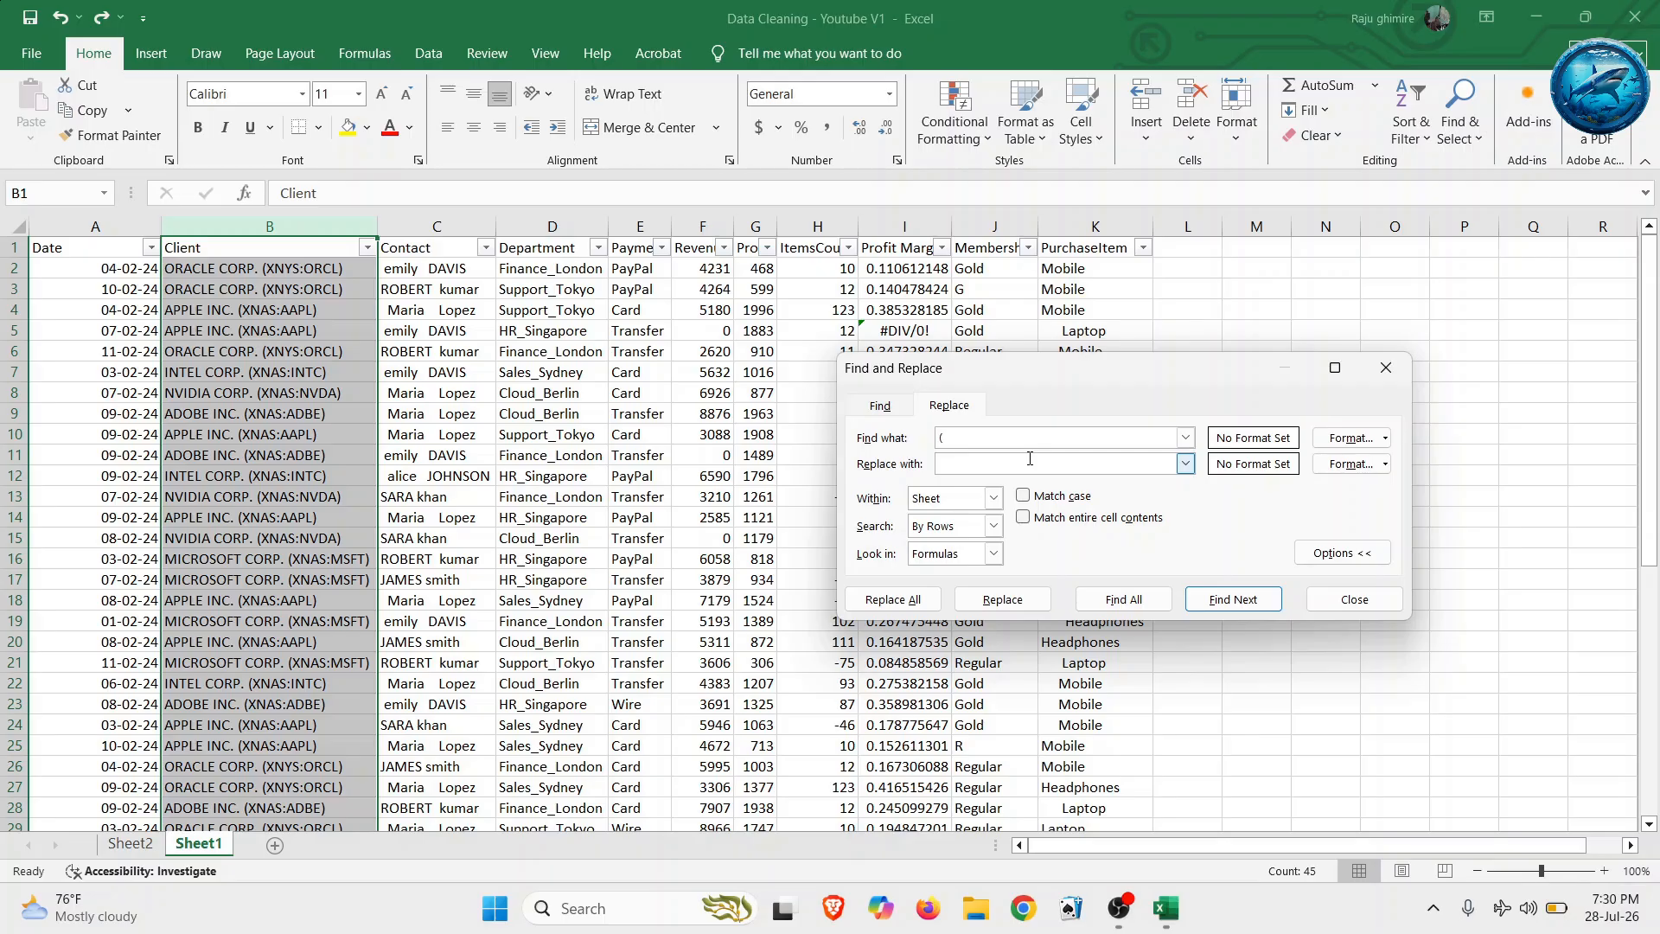
click(1373, 600)
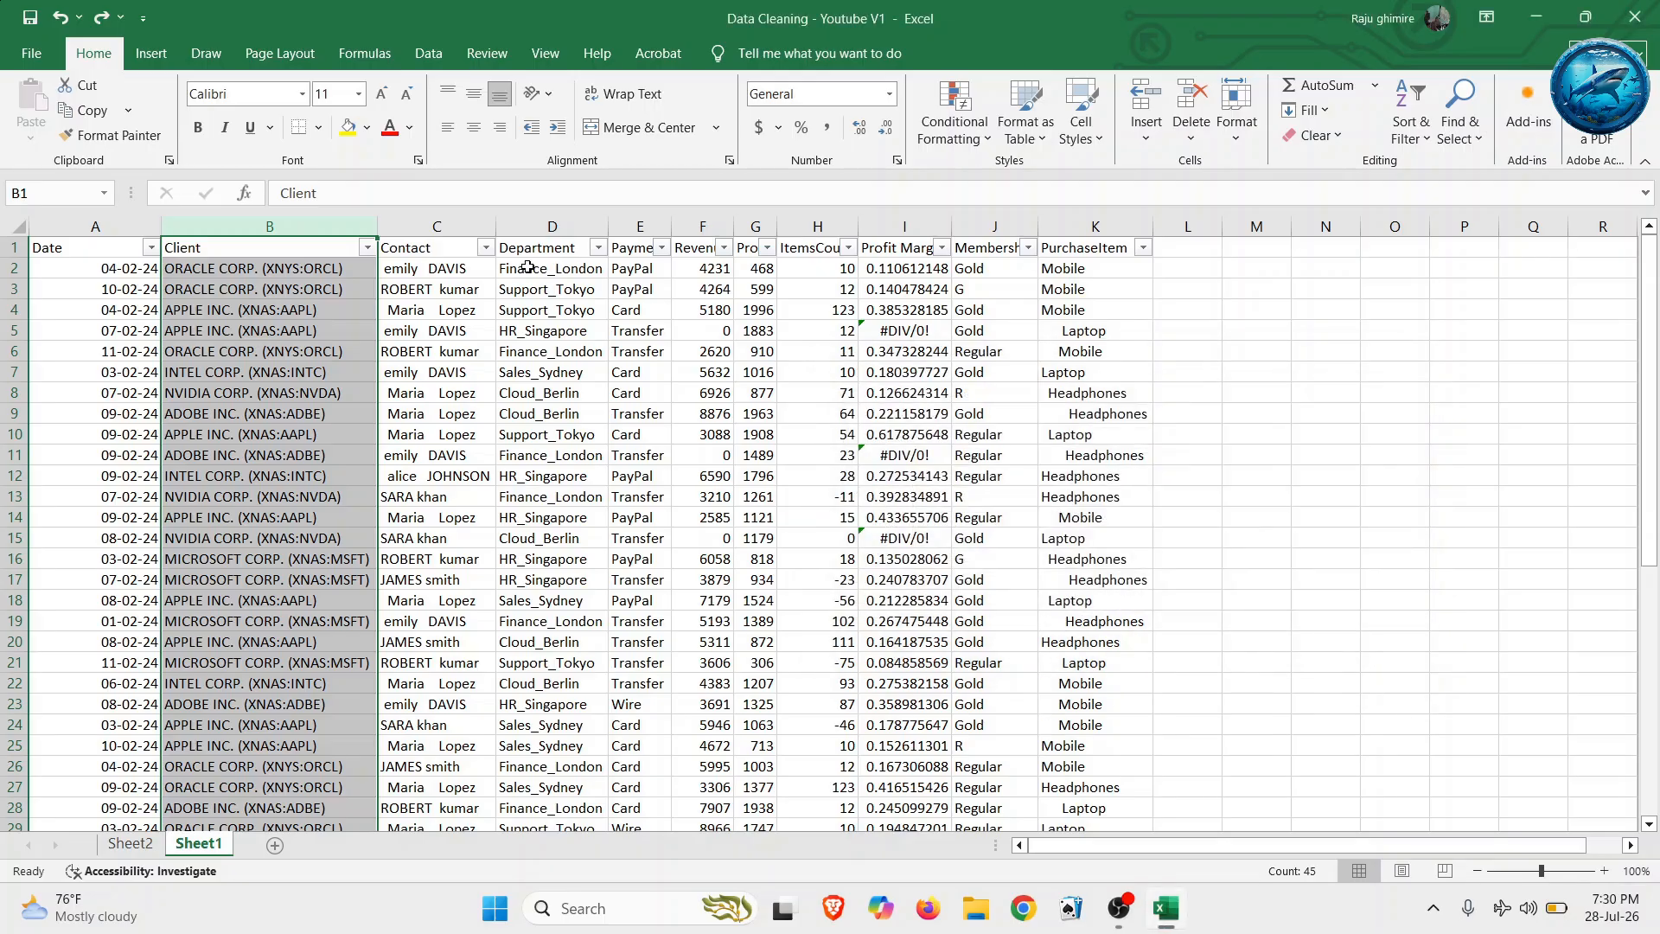
click(283, 271)
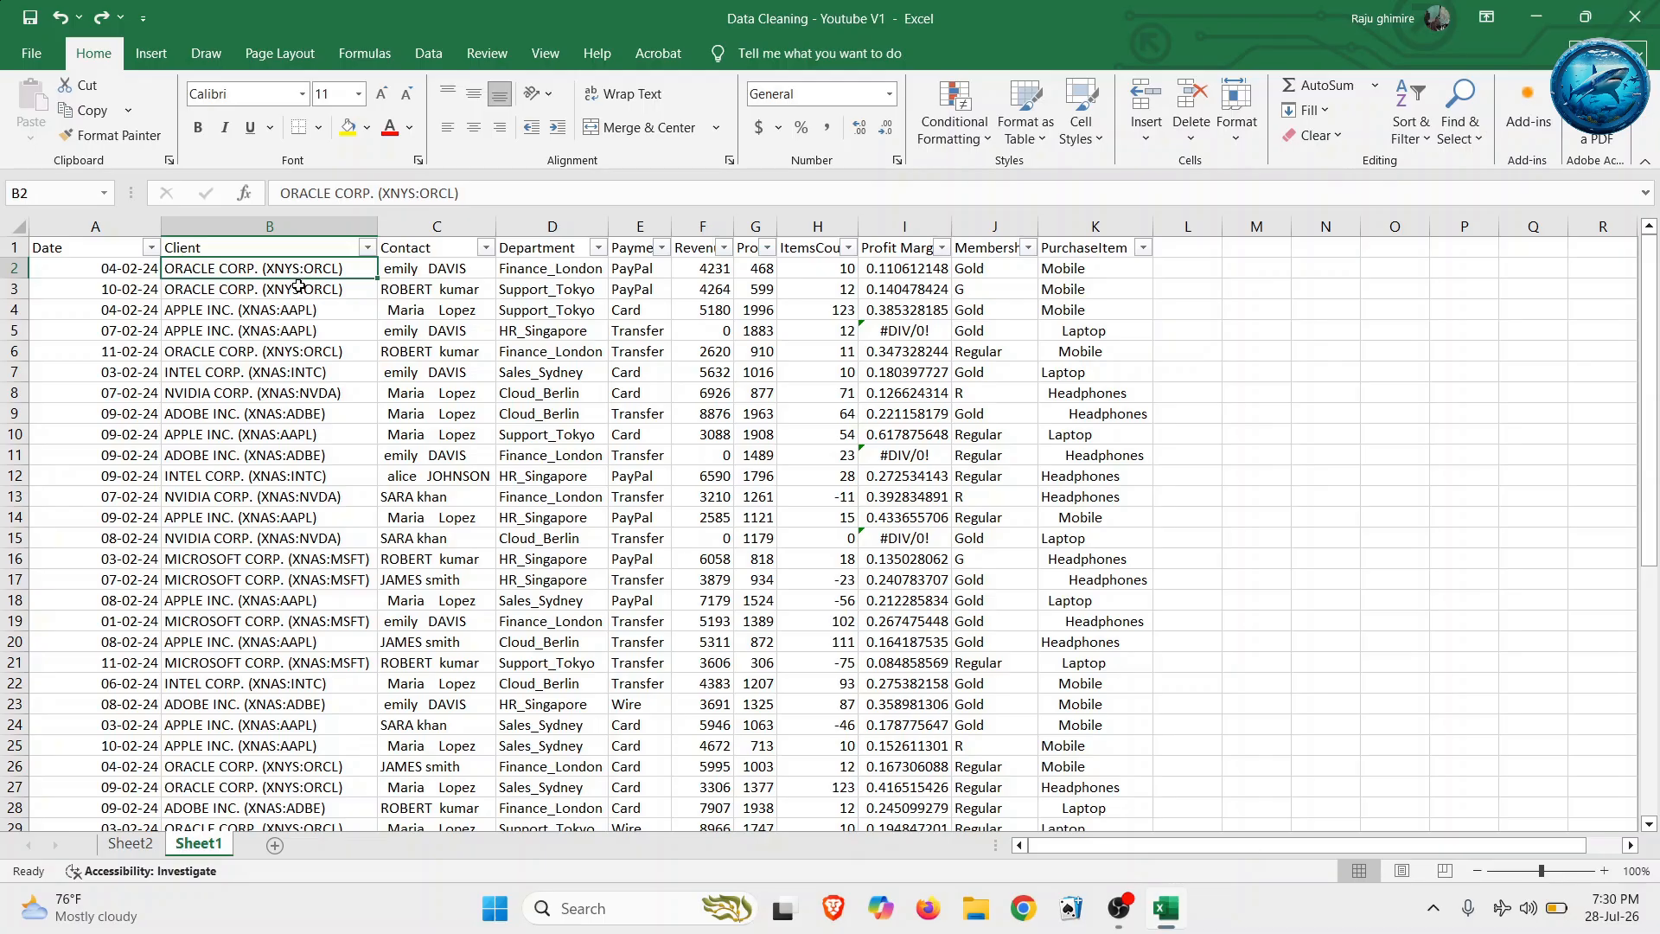
click(288, 310)
click(282, 351)
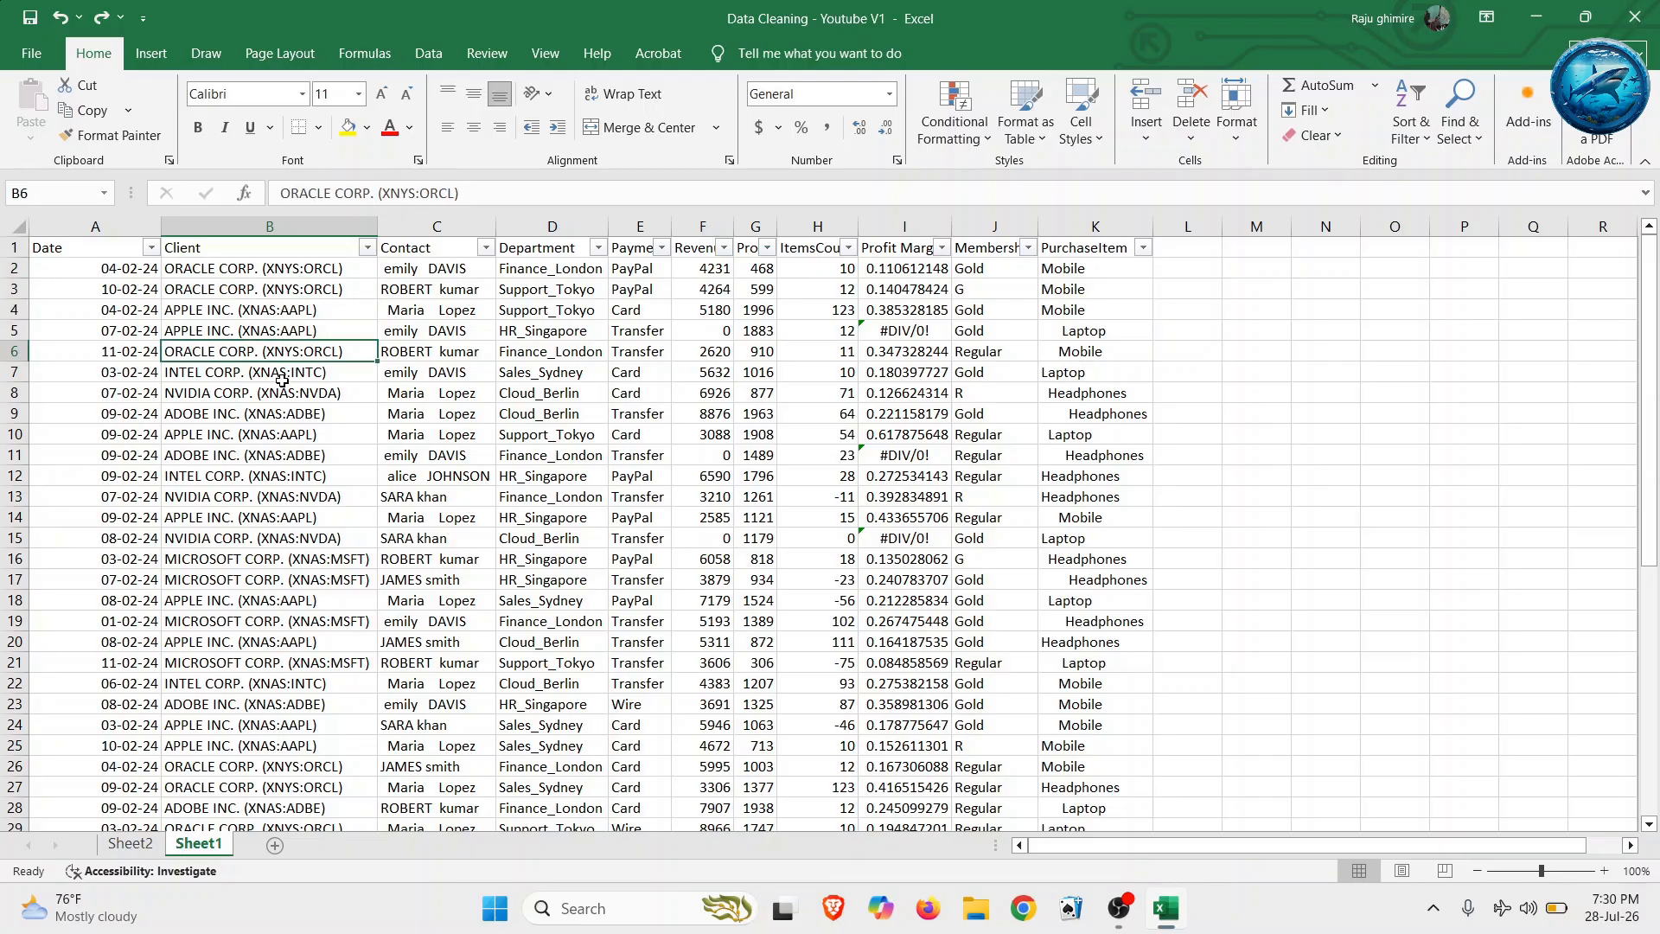
click(282, 380)
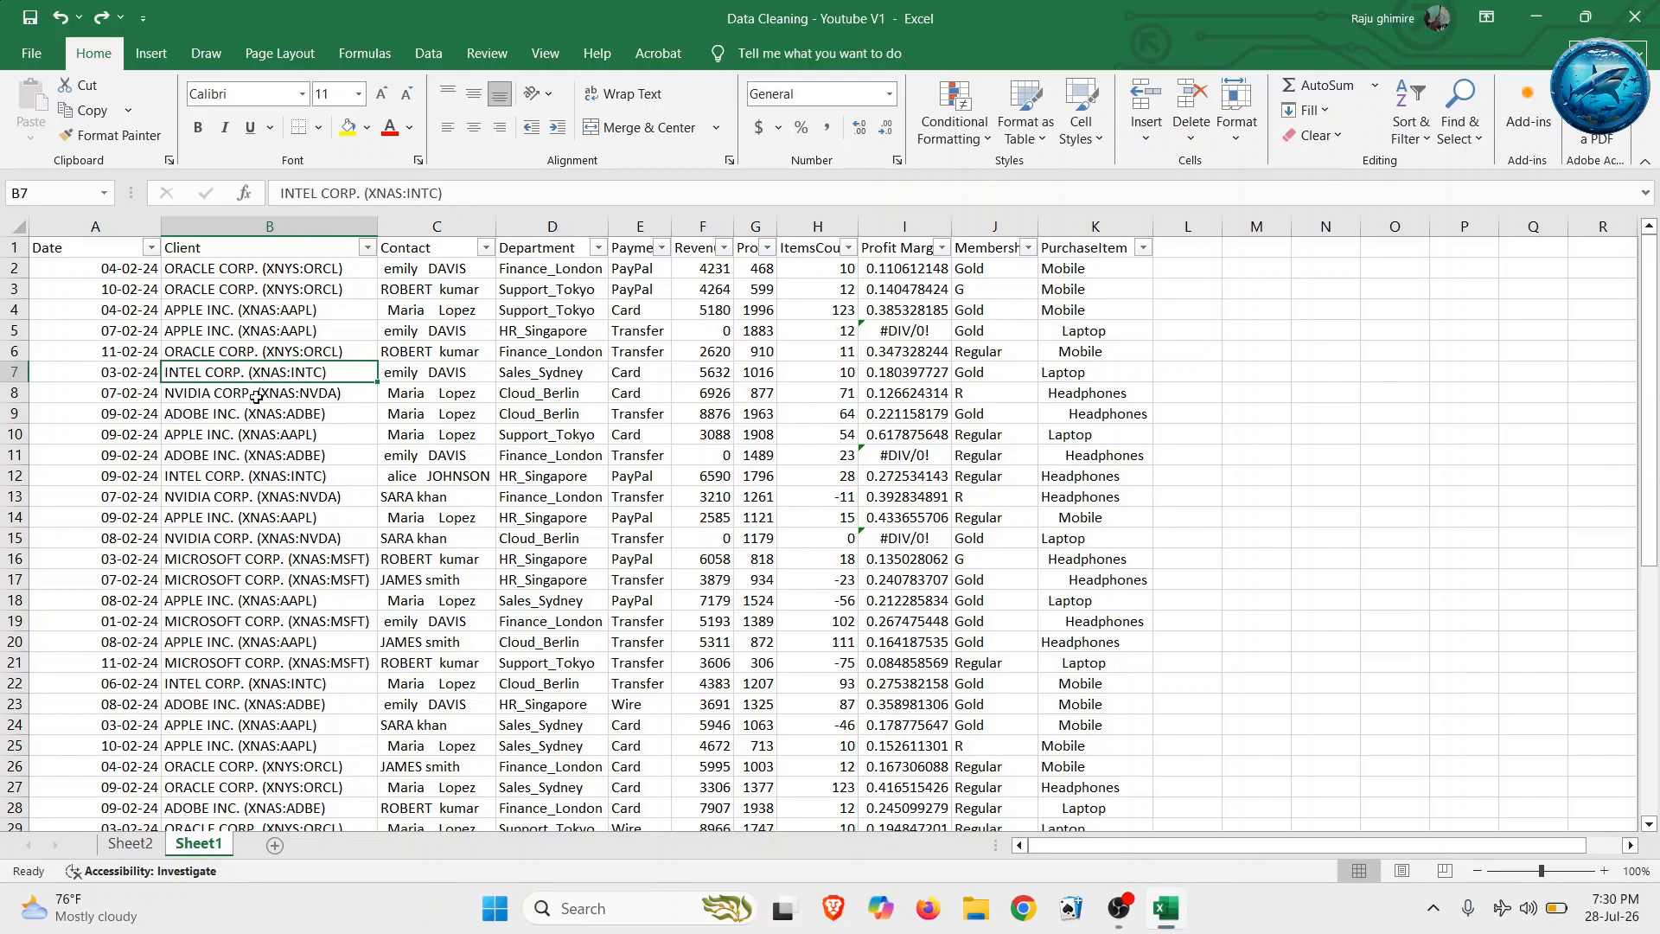
- Remove the parenthesised tickers from the whole Client column B by replacing every "(*)" with nothing
click(271, 226)
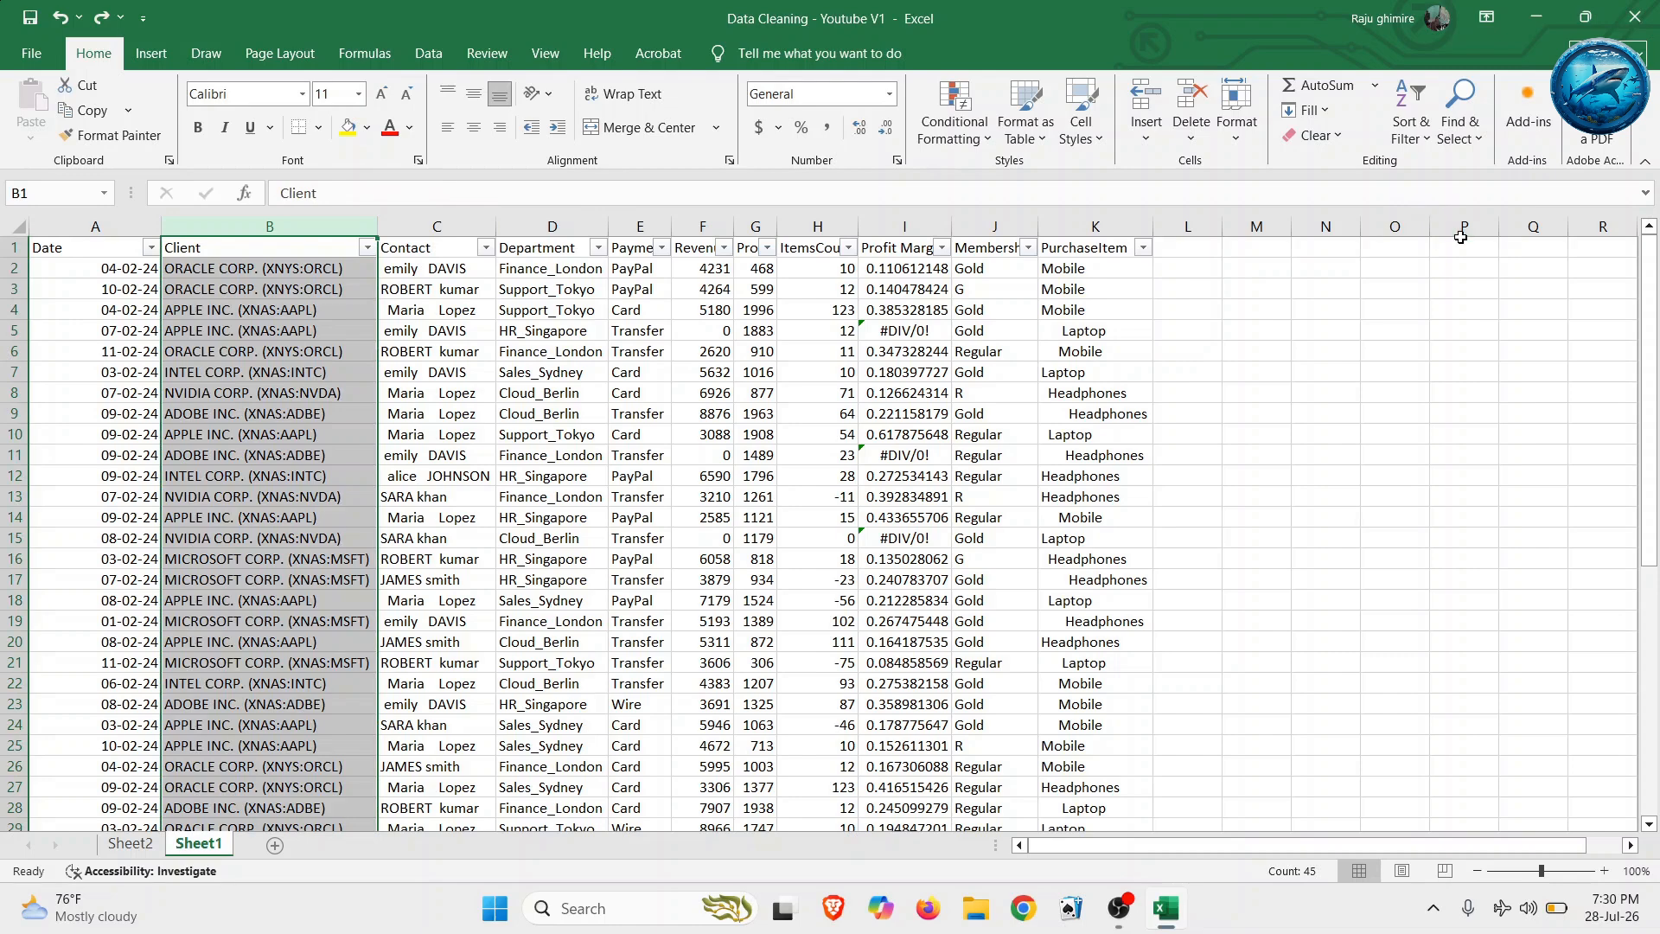
click(1468, 139)
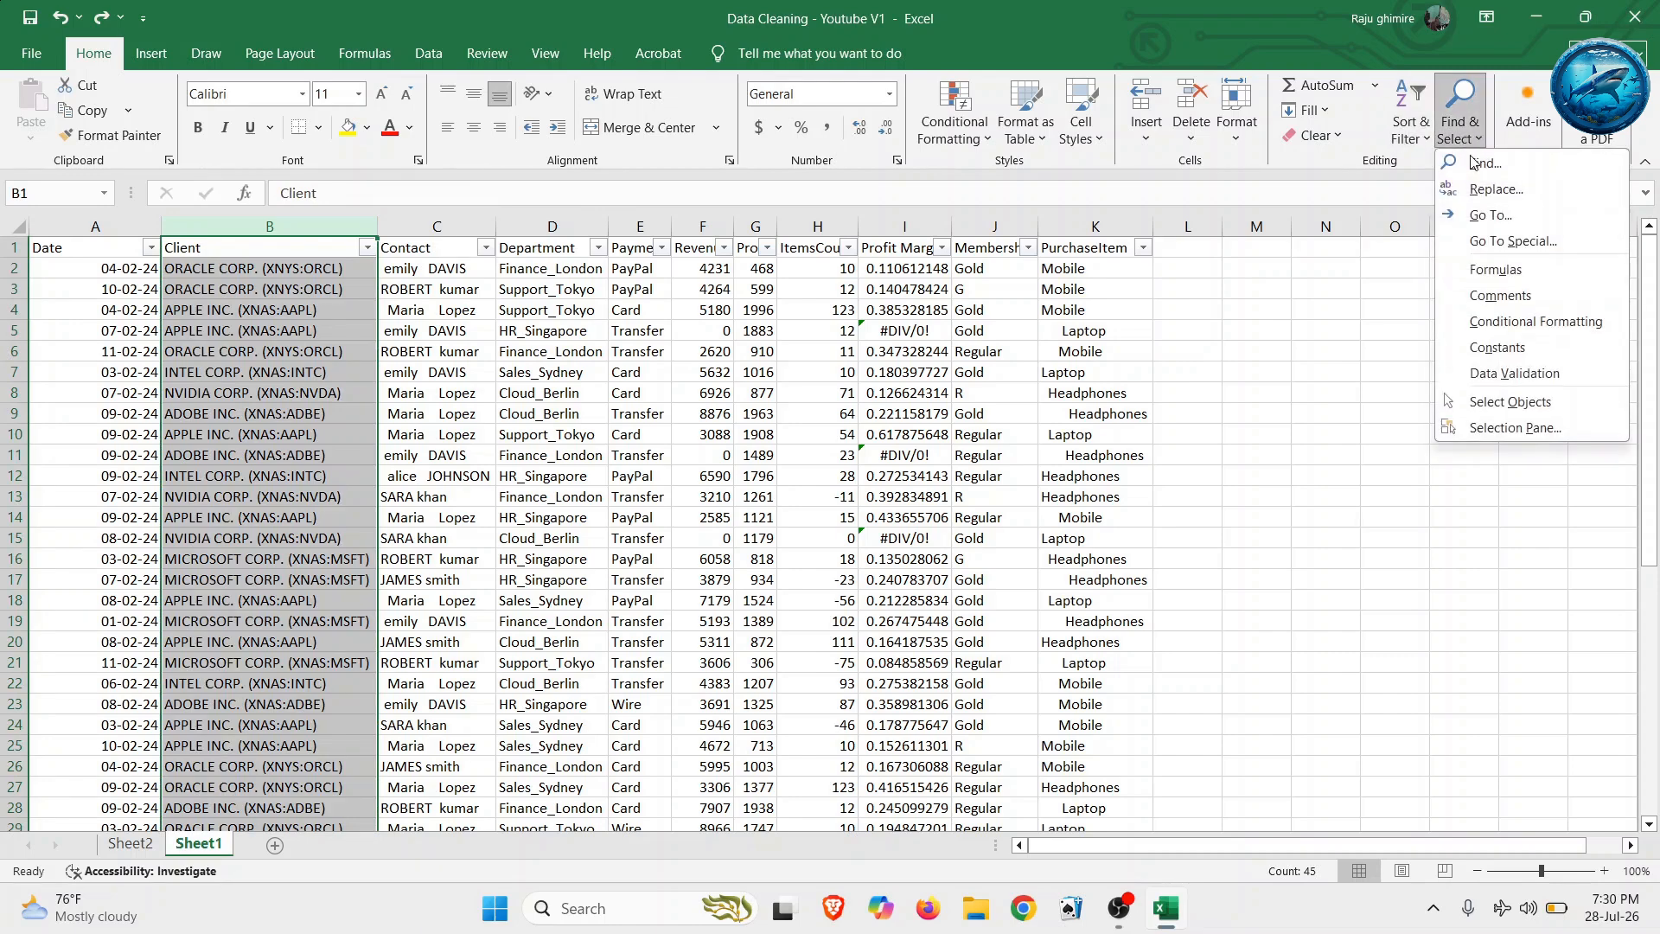
click(1485, 189)
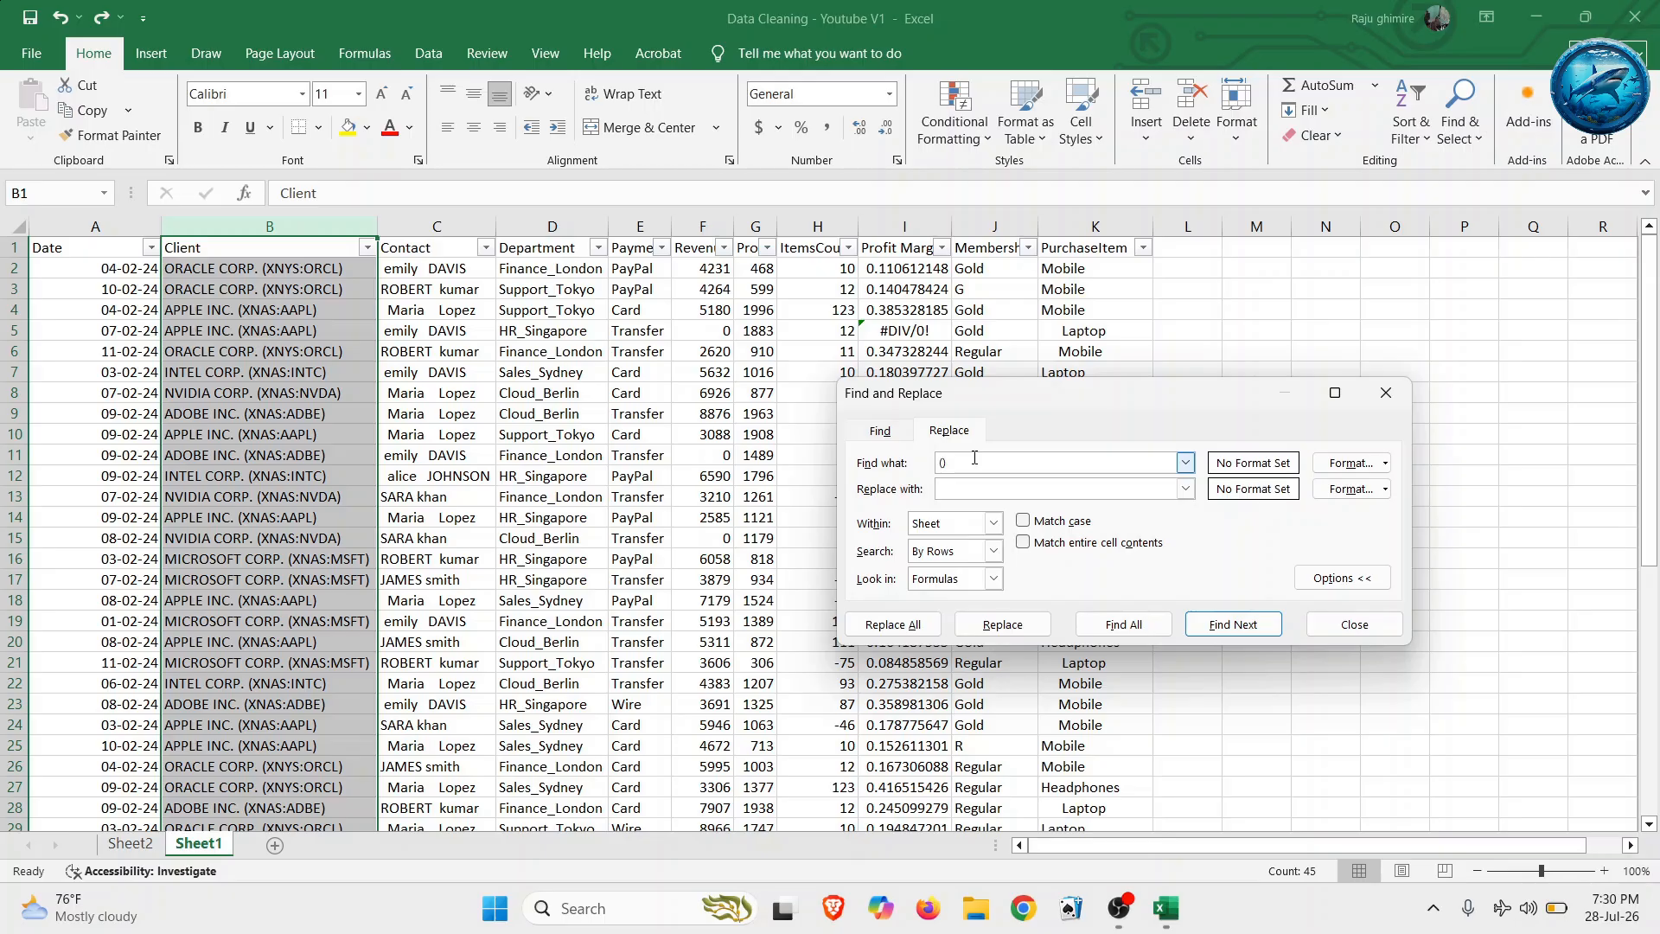
text(*)
click(914, 636)
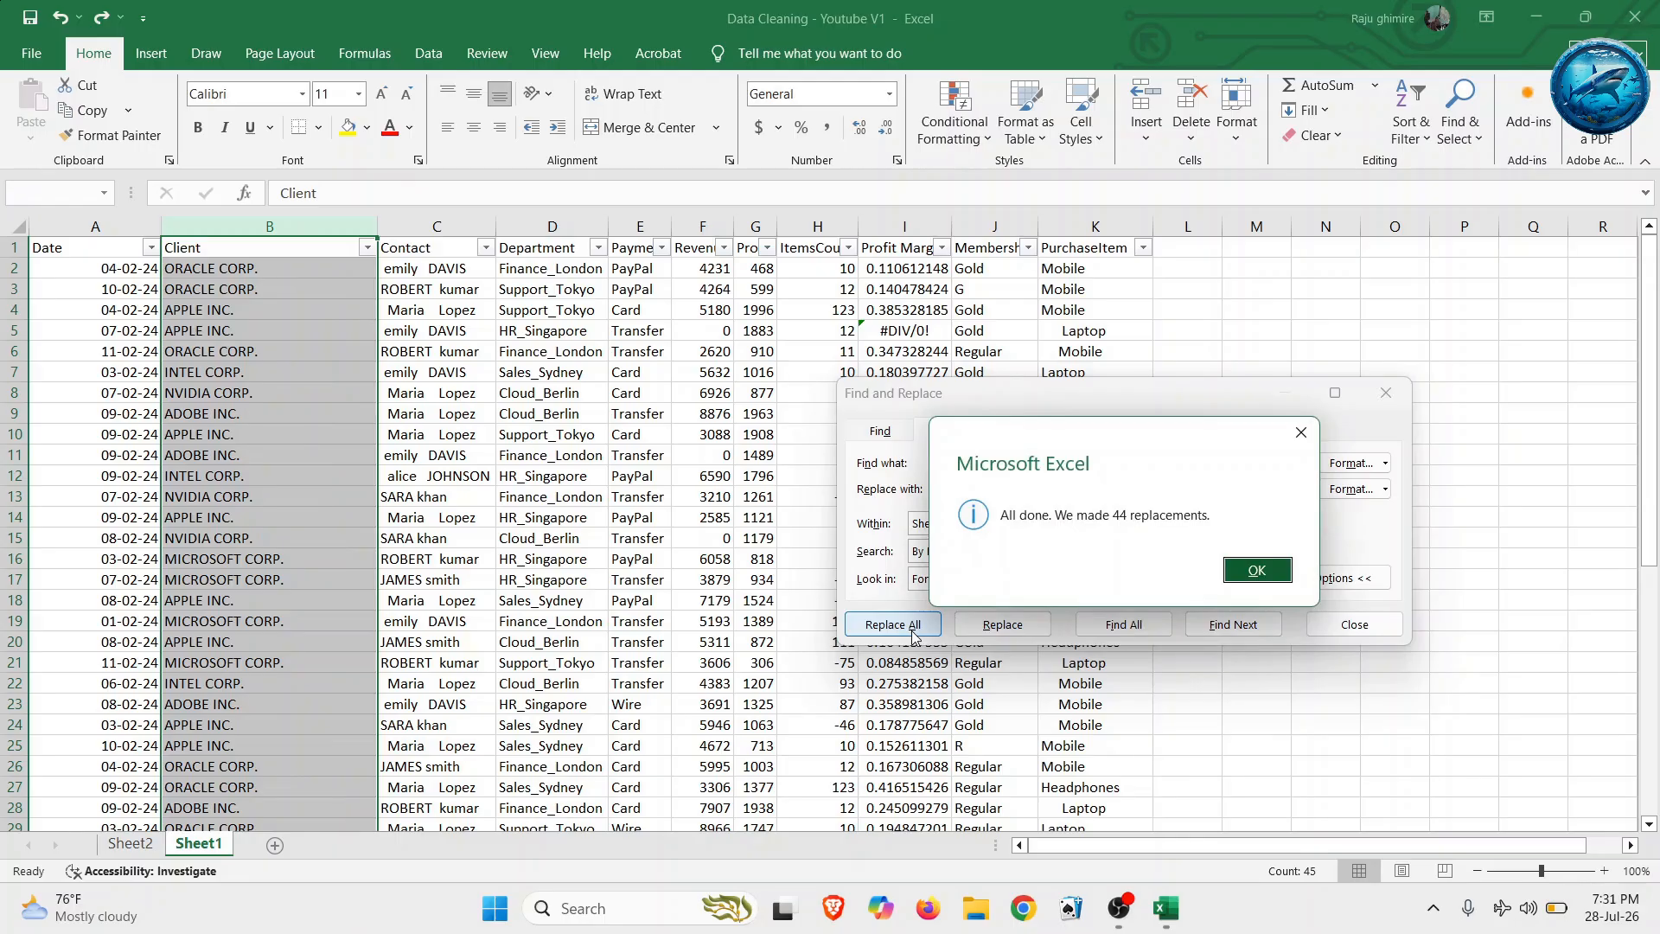
click(1249, 571)
click(1338, 636)
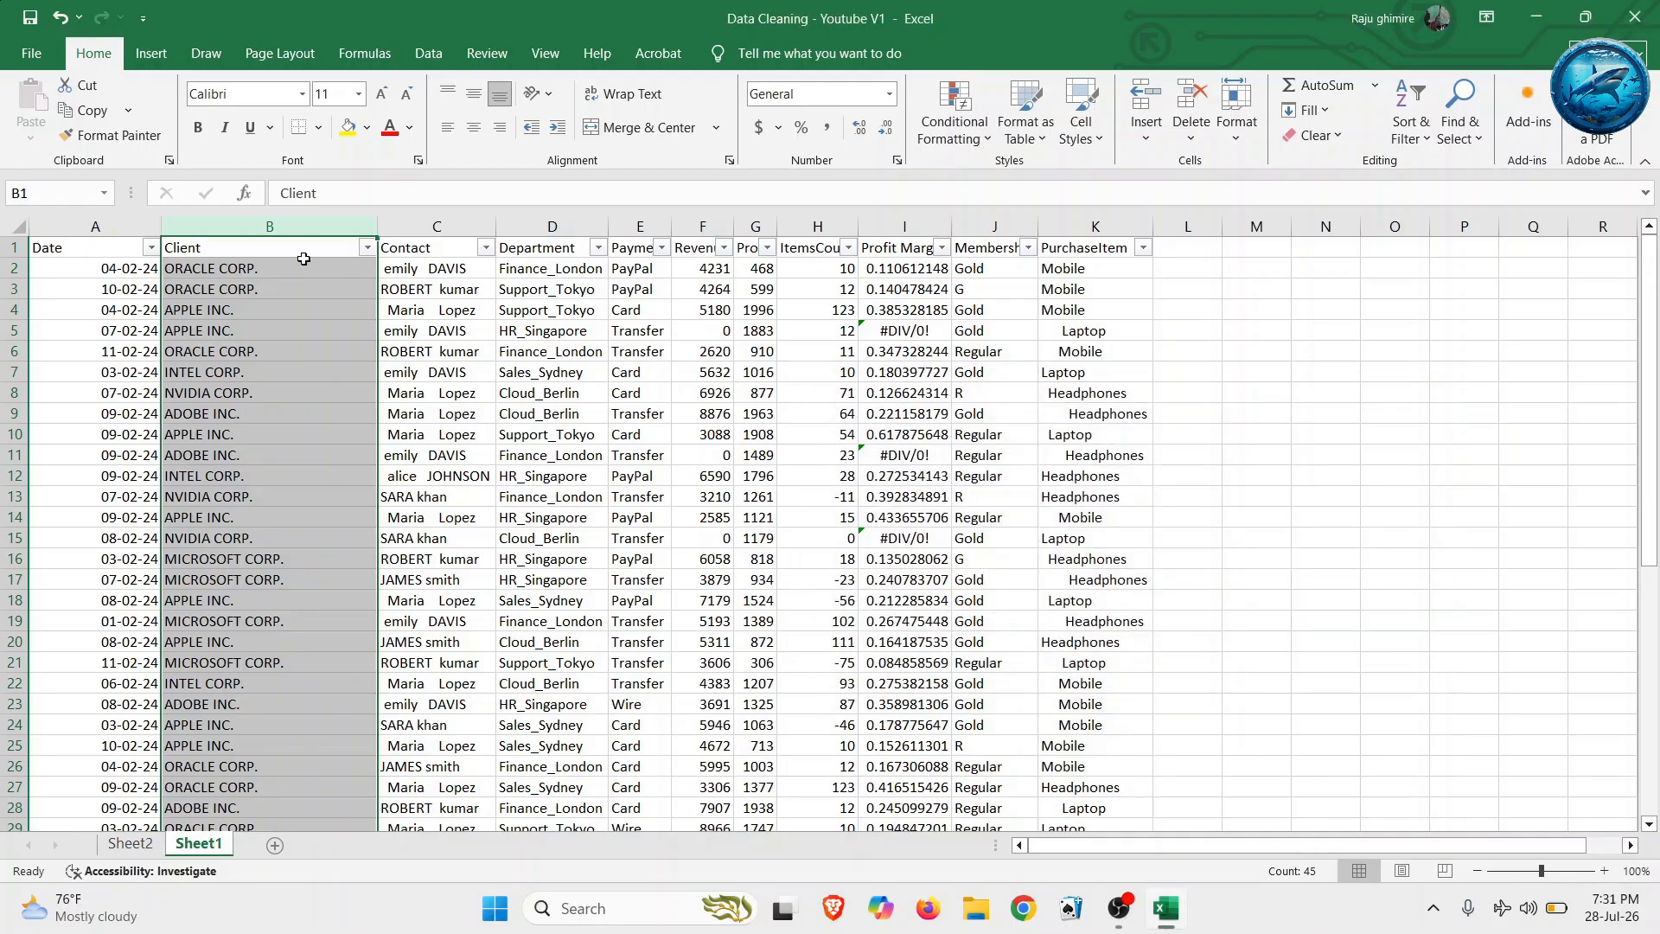
click(304, 267)
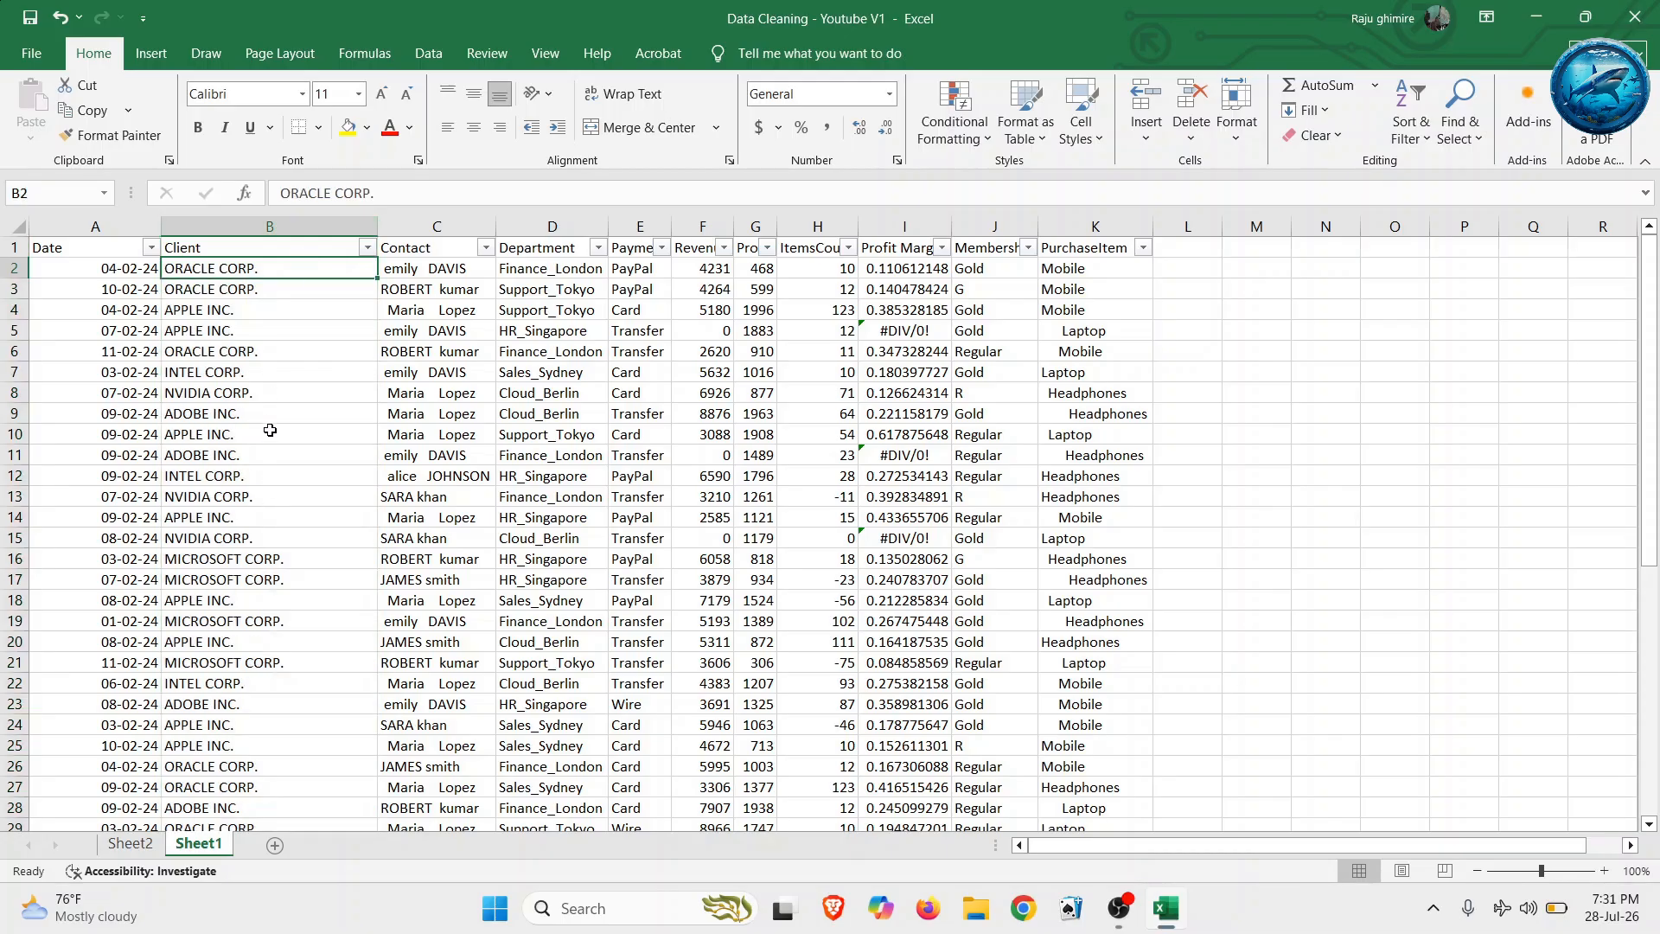
- Format the whole Client column B with the Text number category
click(259, 226)
right_click(248, 441)
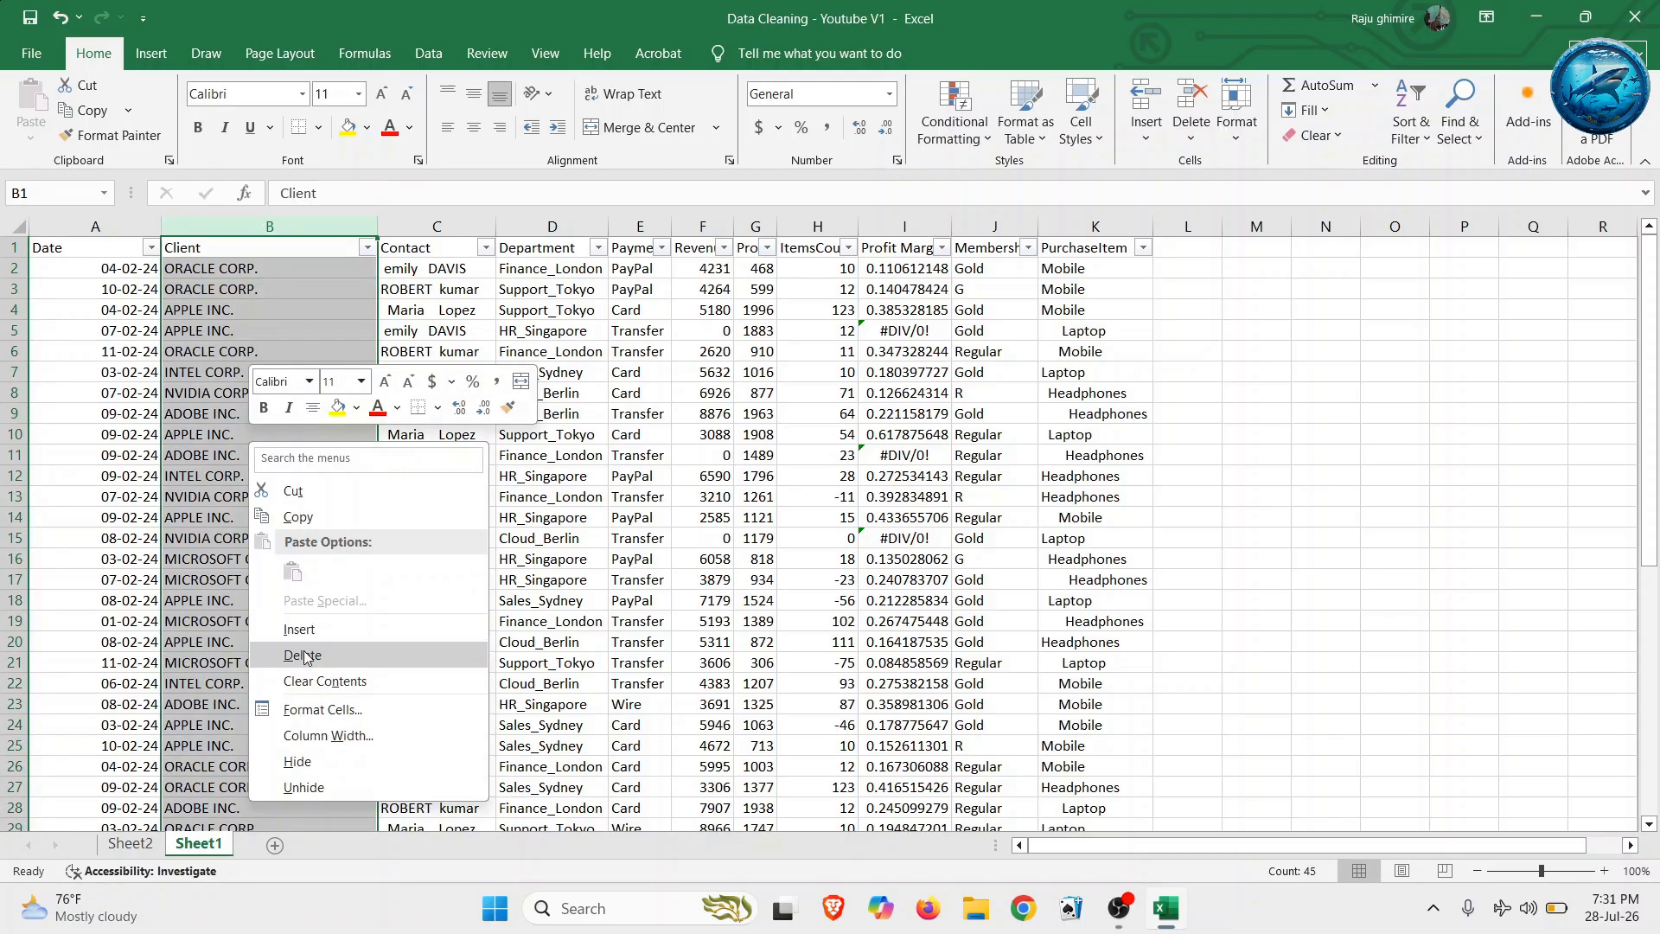
click(305, 707)
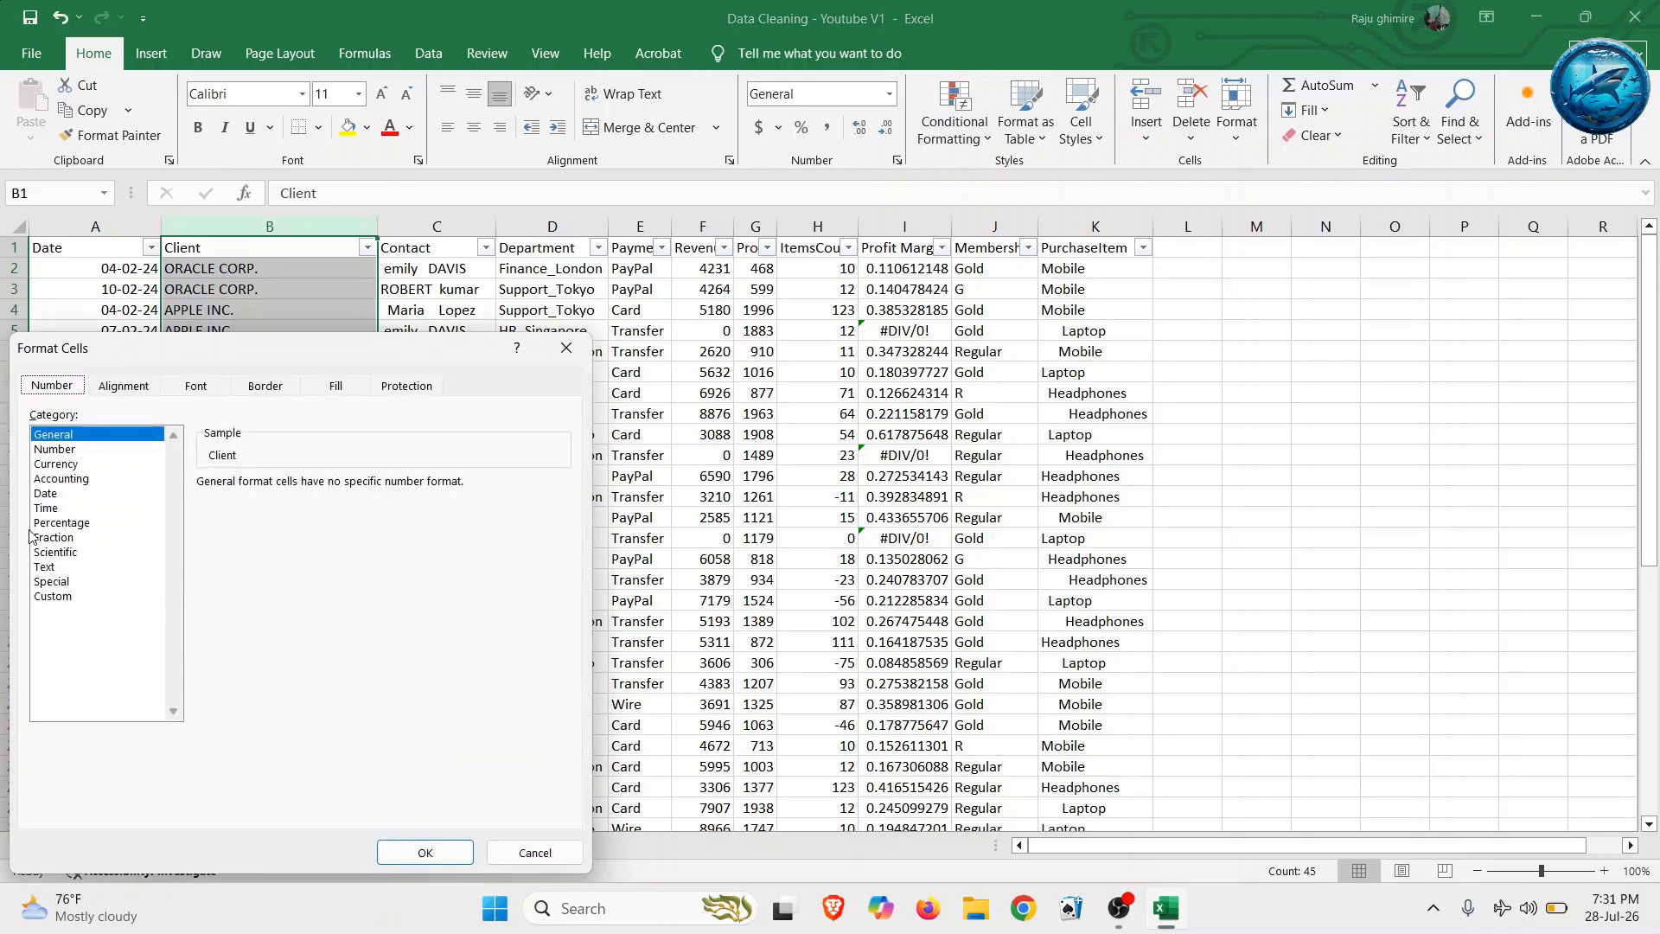
click(45, 568)
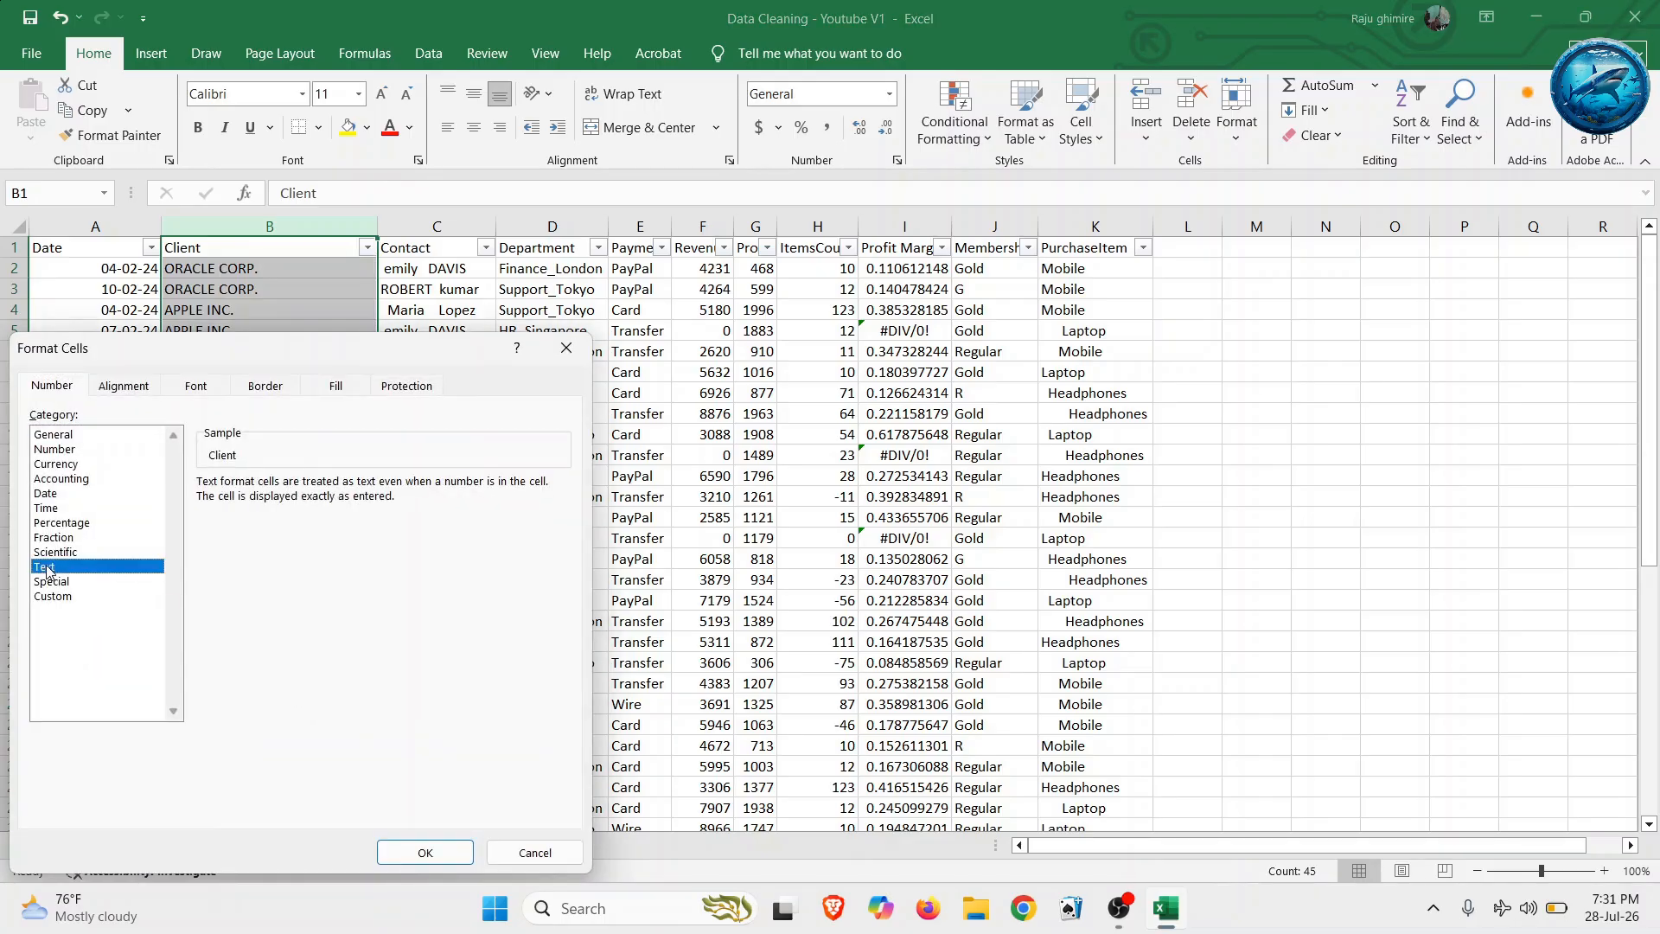
click(424, 851)
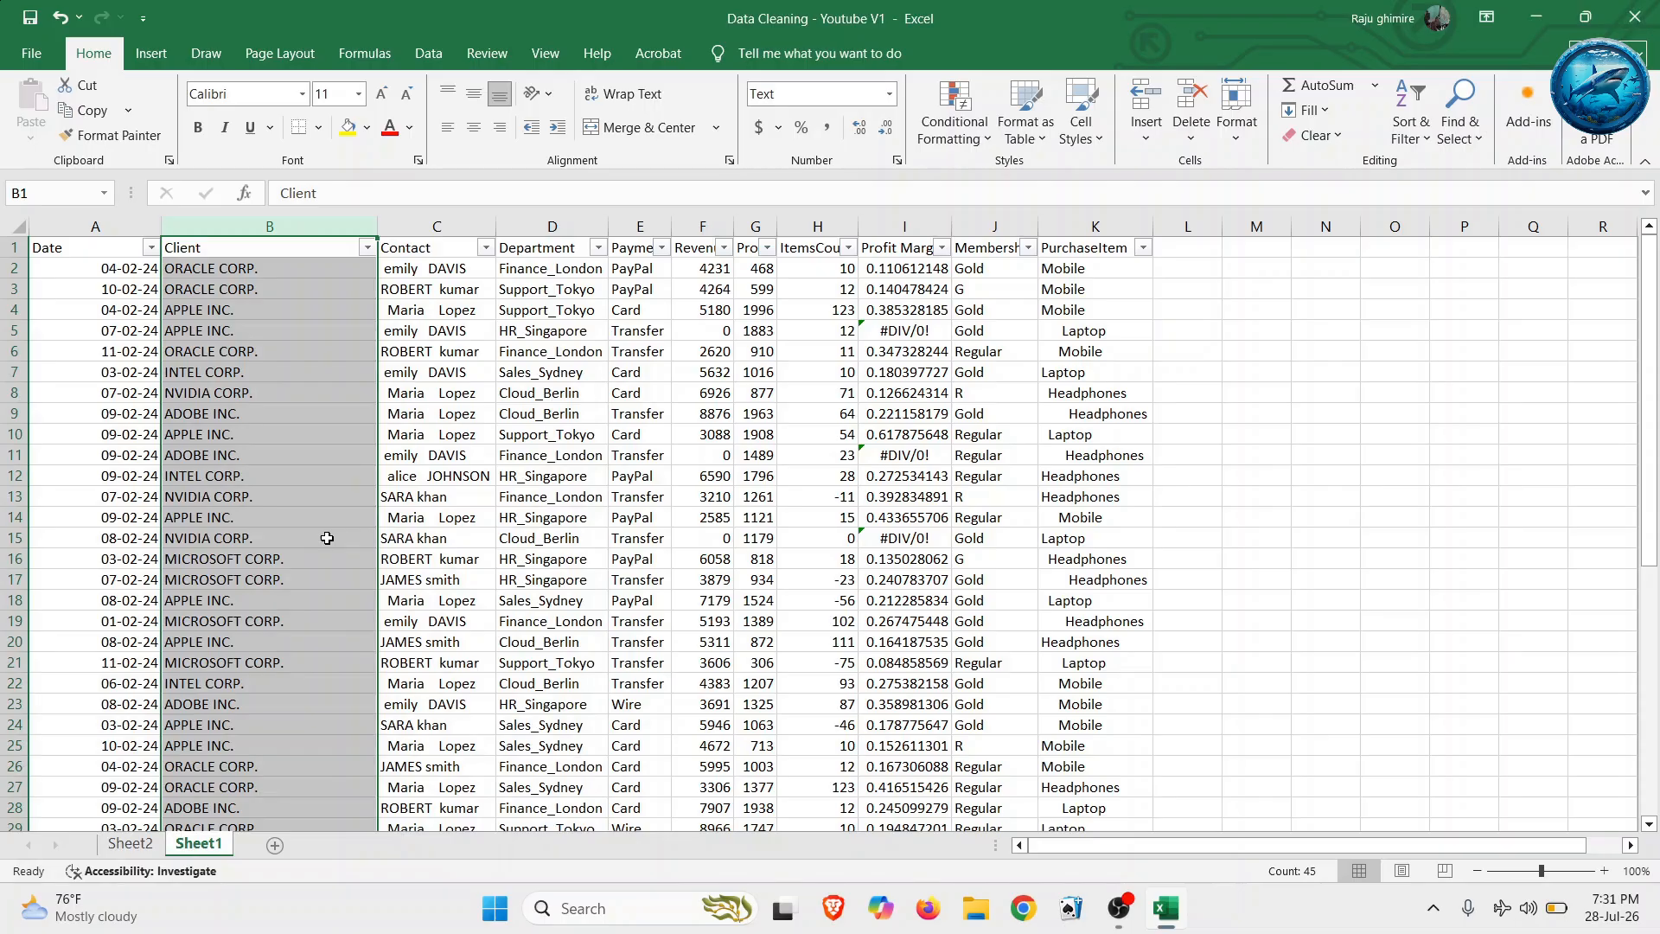
- Examine the spacing and capitalization of the names in the Contact column
click(437, 250)
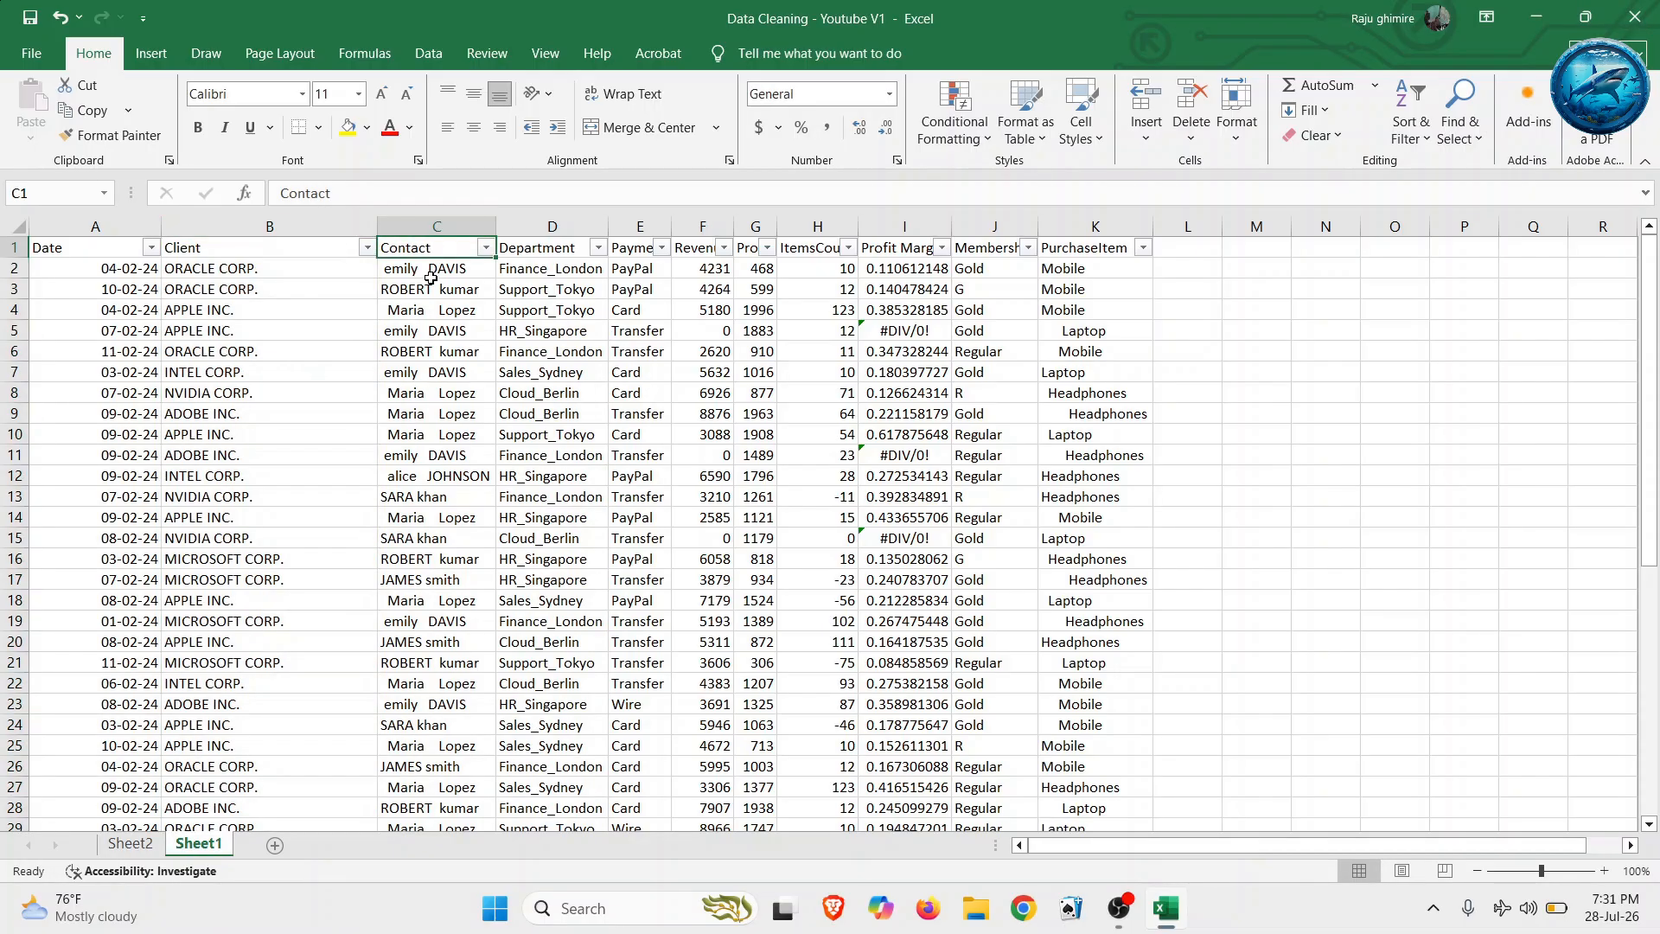
click(430, 277)
key(Down)
key(Down)
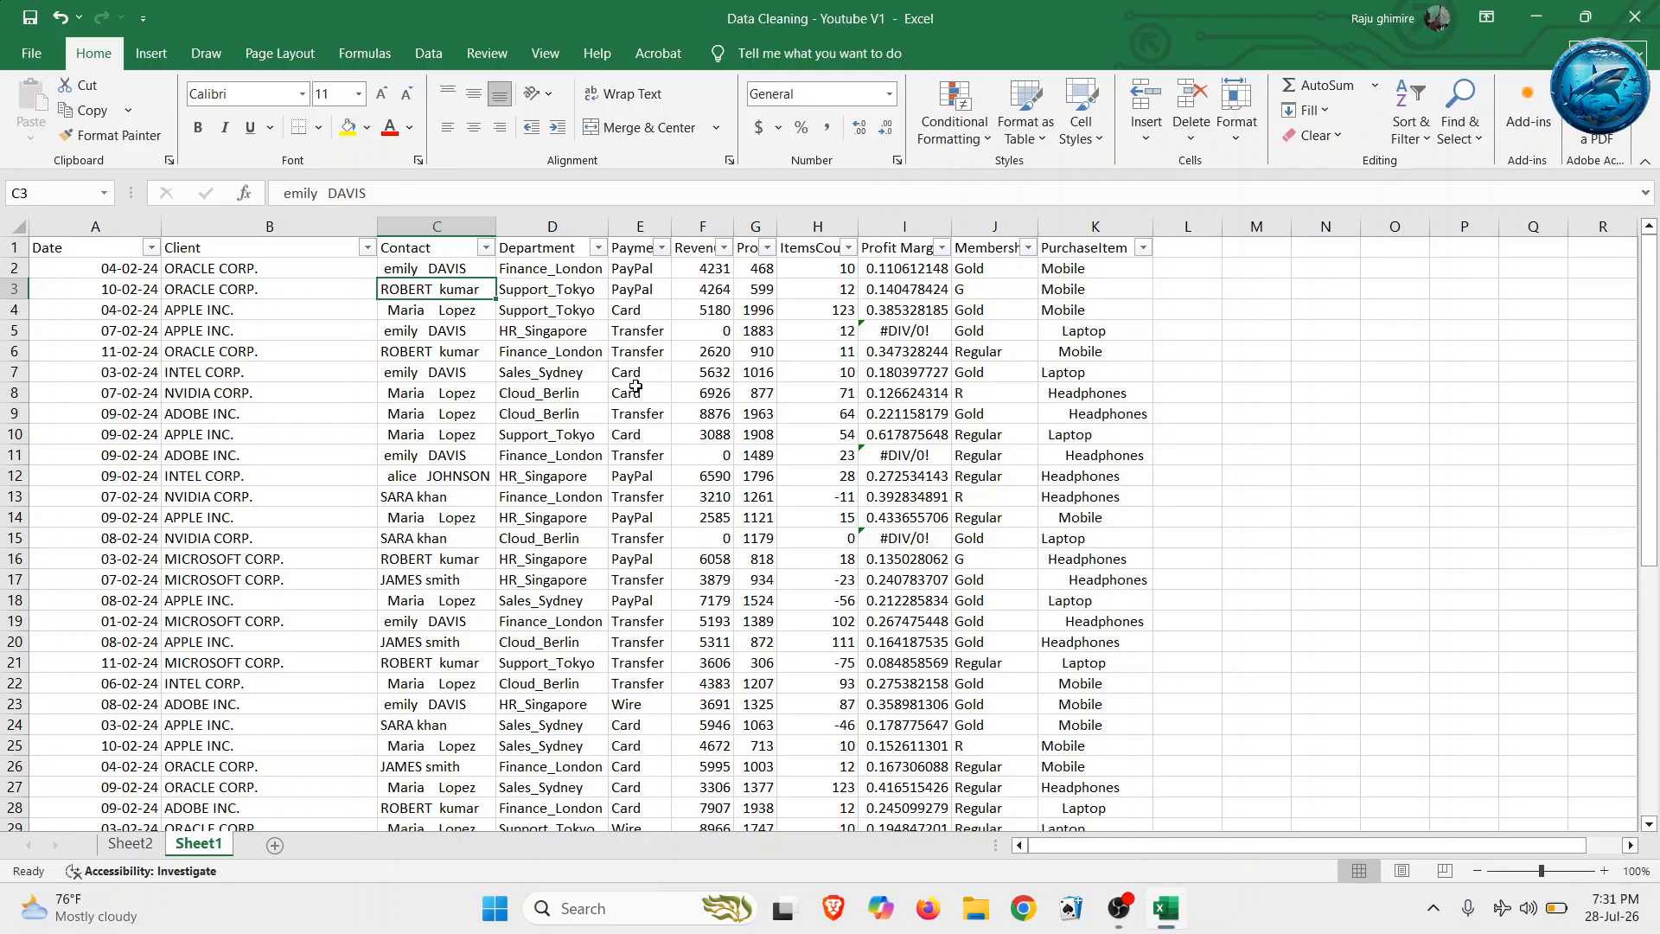
key(Up)
key(Up)
key(Down)
- Insert a blank column before the Department column, and undo the insertion
click(554, 226)
right_click(557, 230)
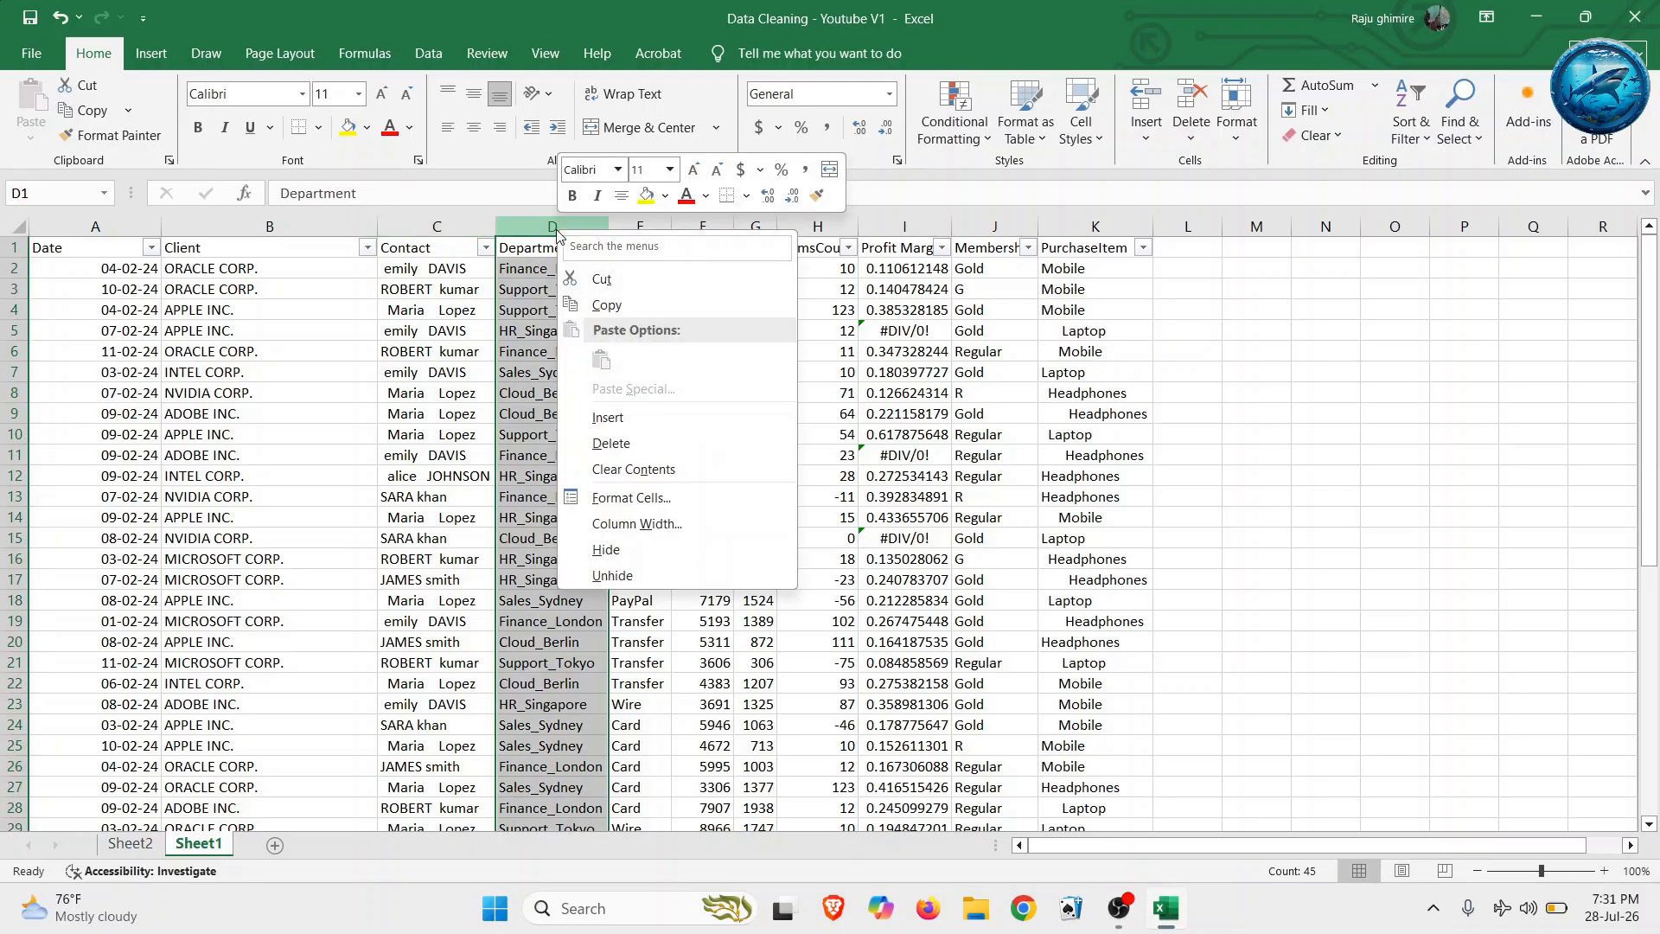
click(602, 419)
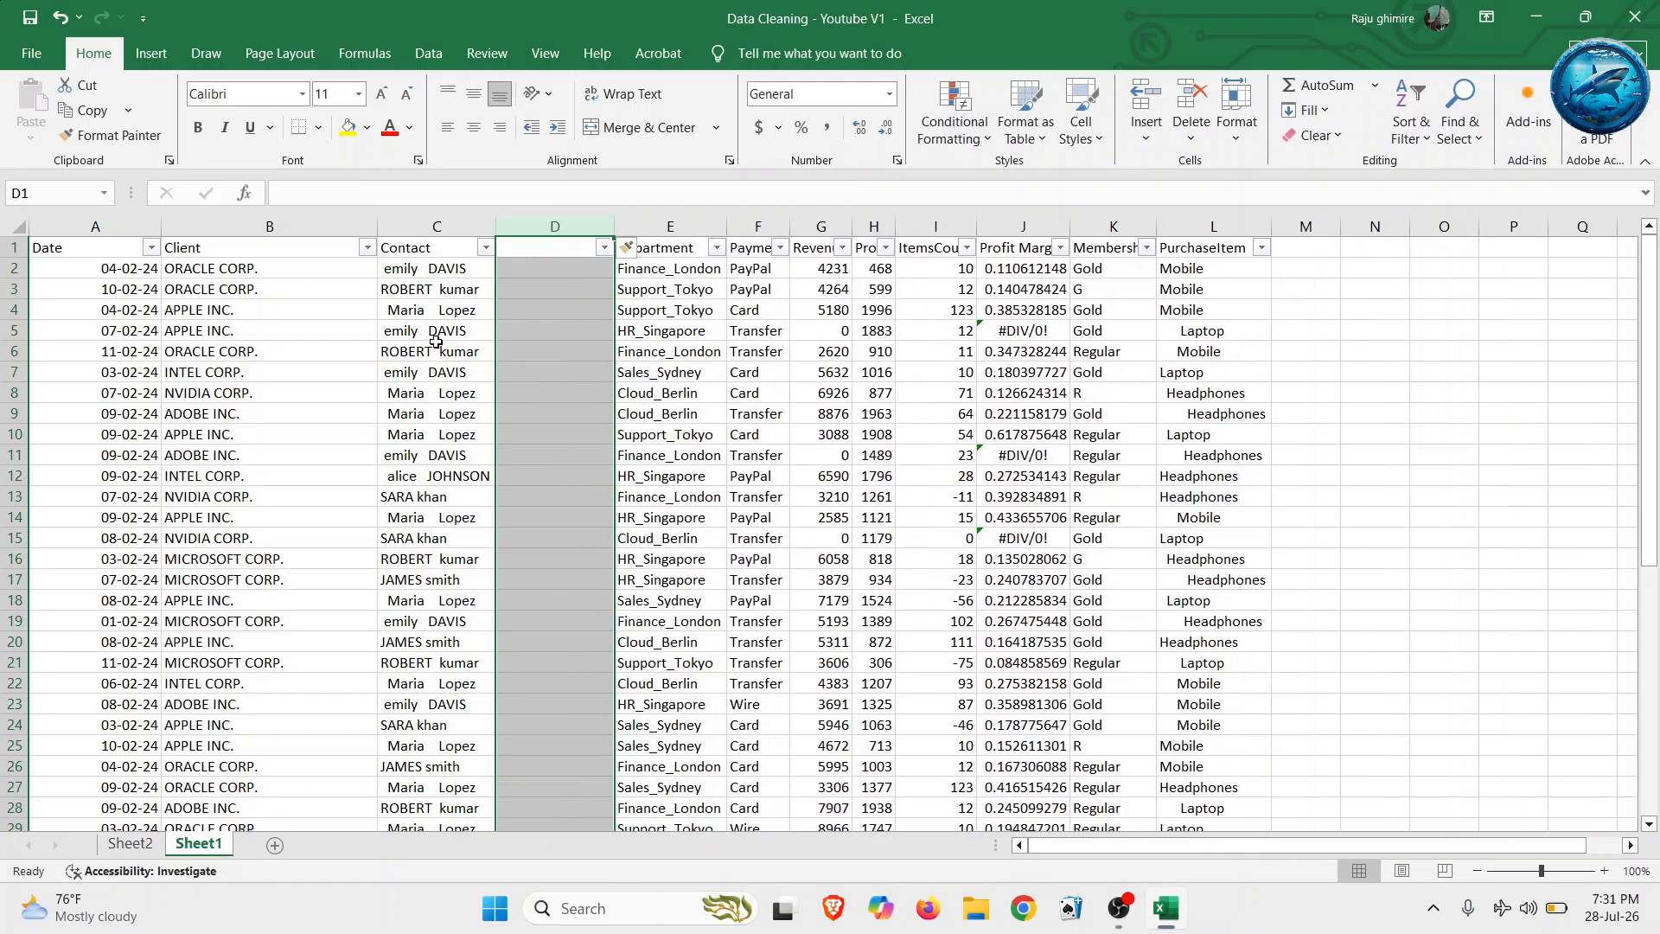
key(ctrl+z)
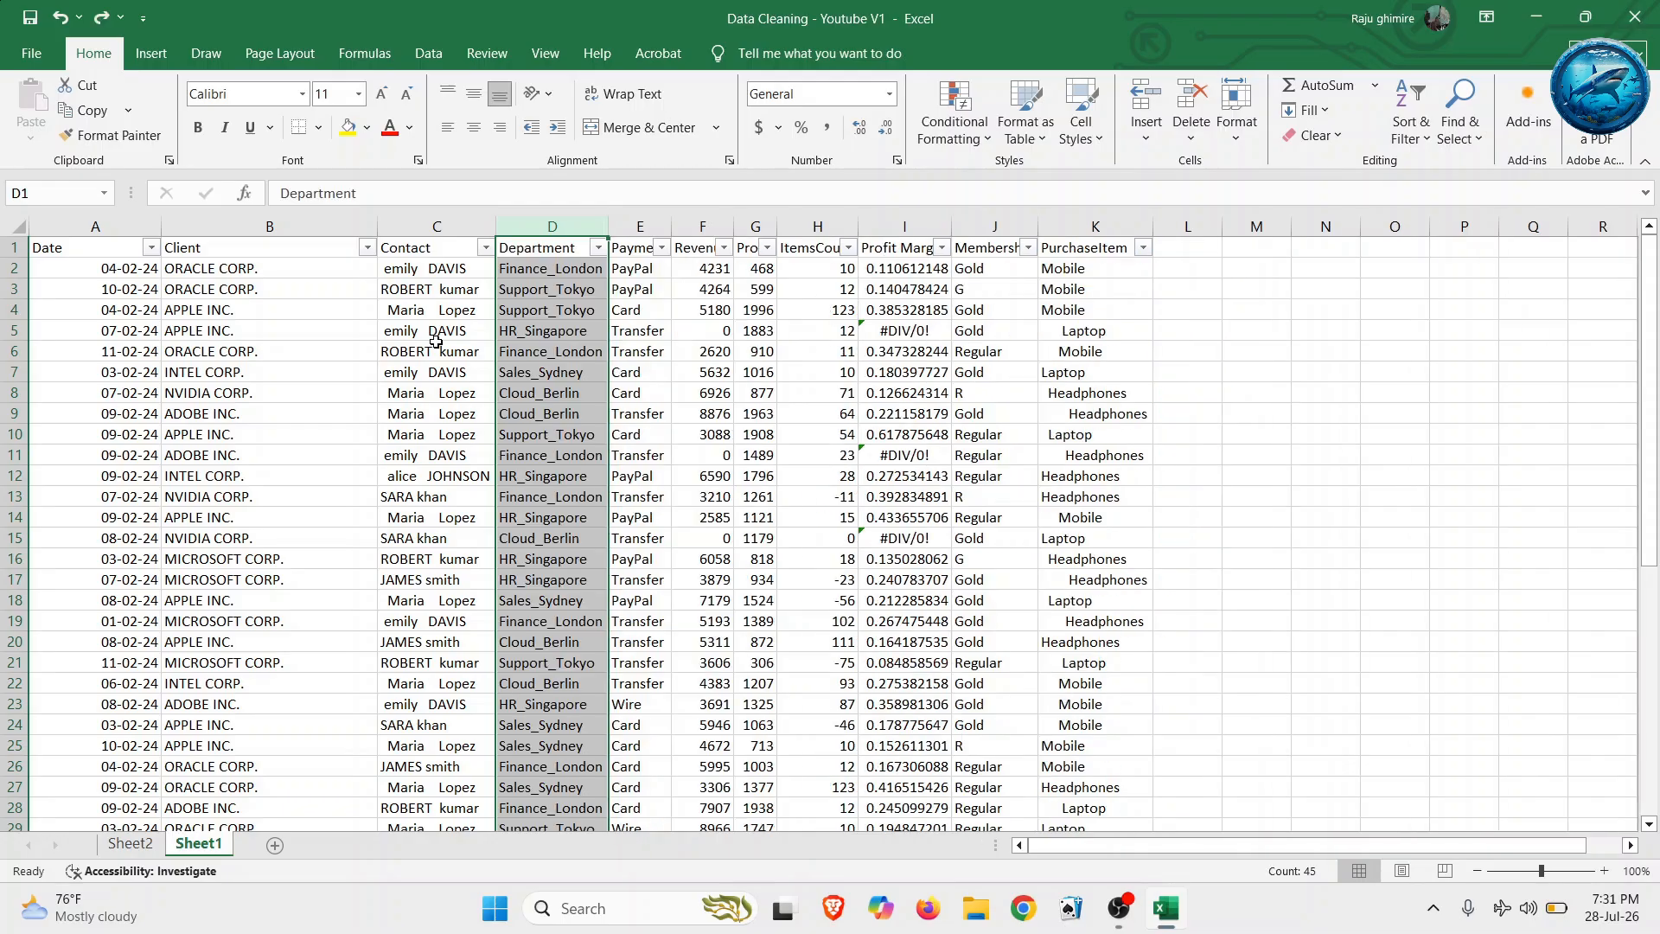
- Insert a blank column before the Contact column, starting from cell C6, and undo the insertion
click(436, 346)
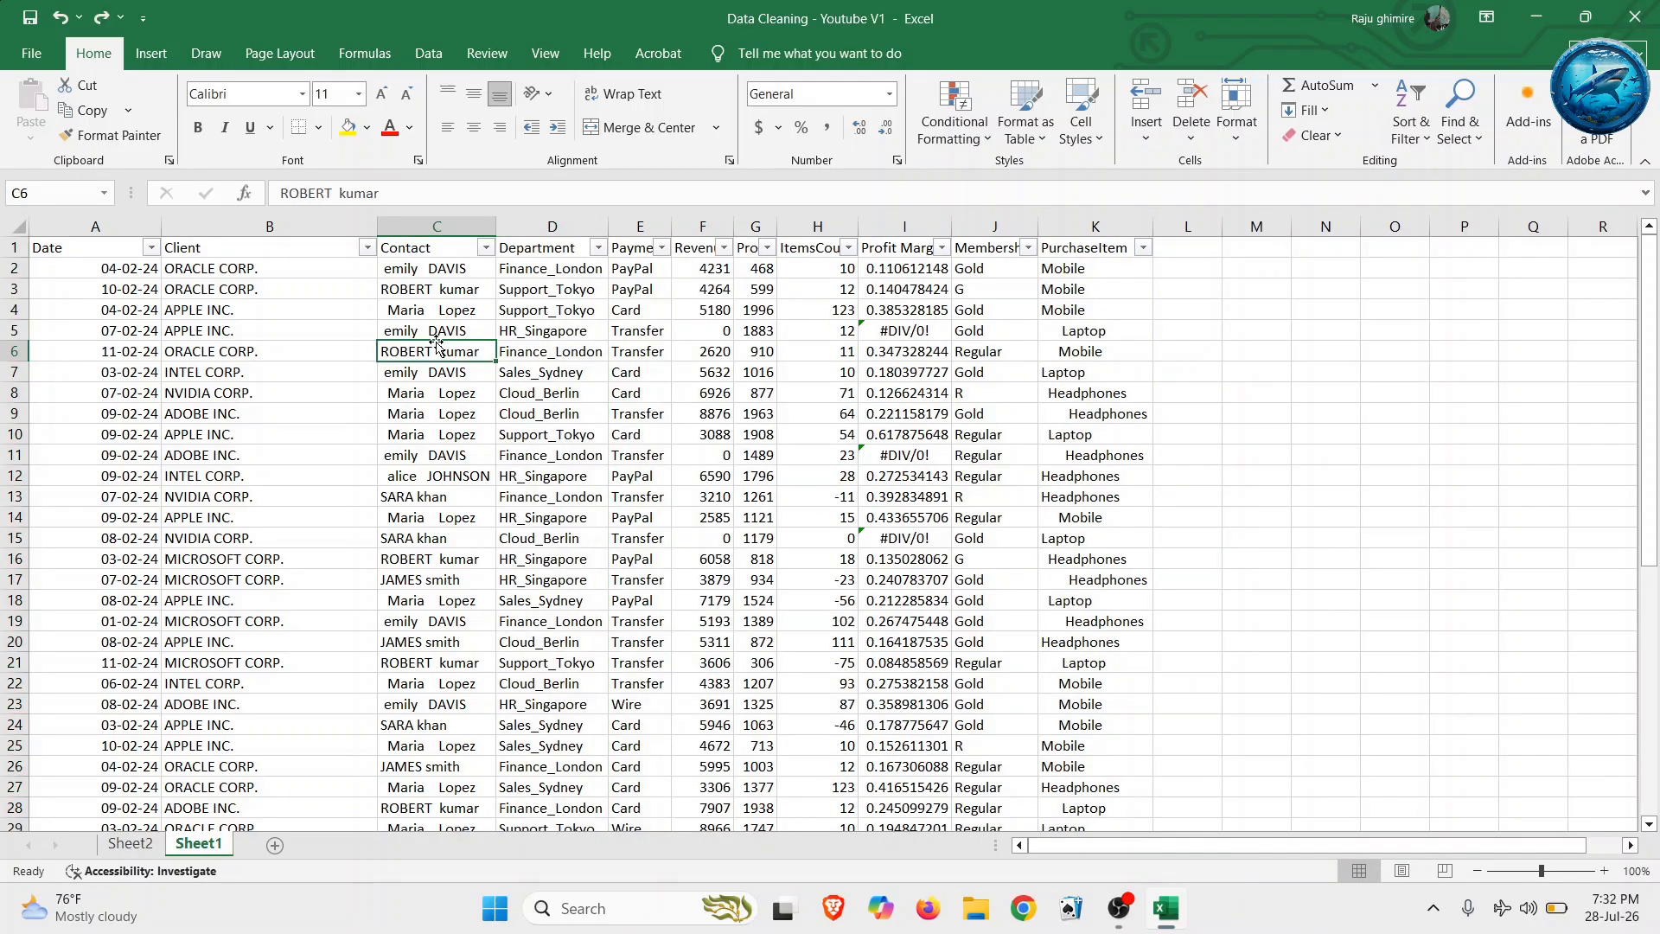
key(ctrl+space)
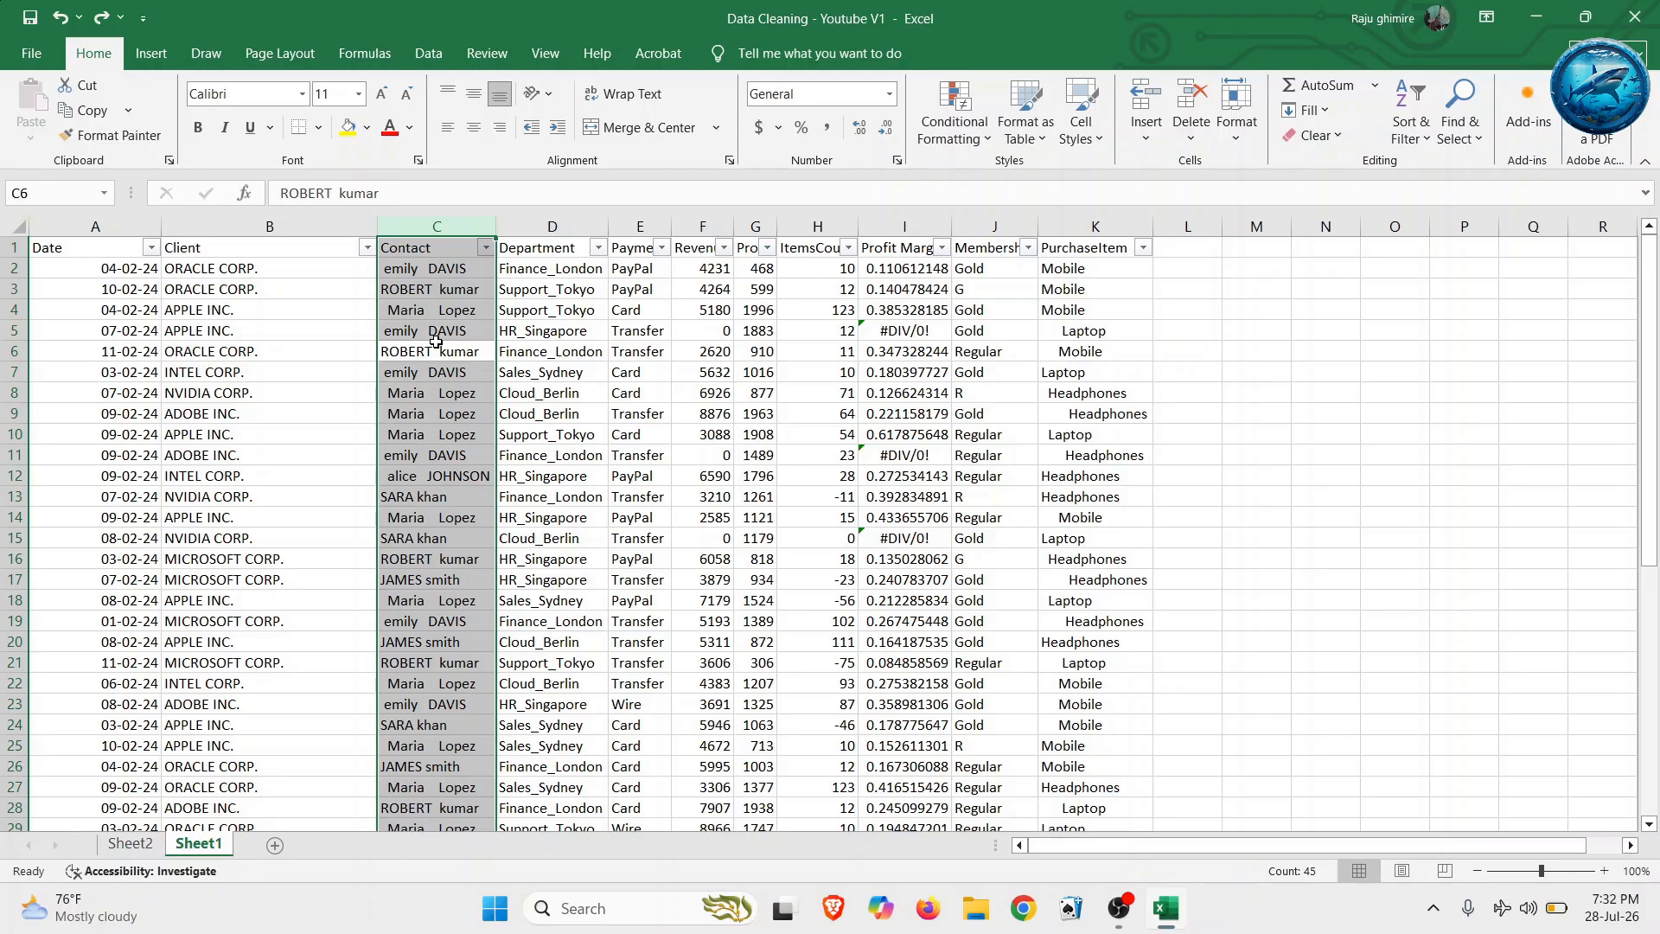
key(ctrl+shift+plus)
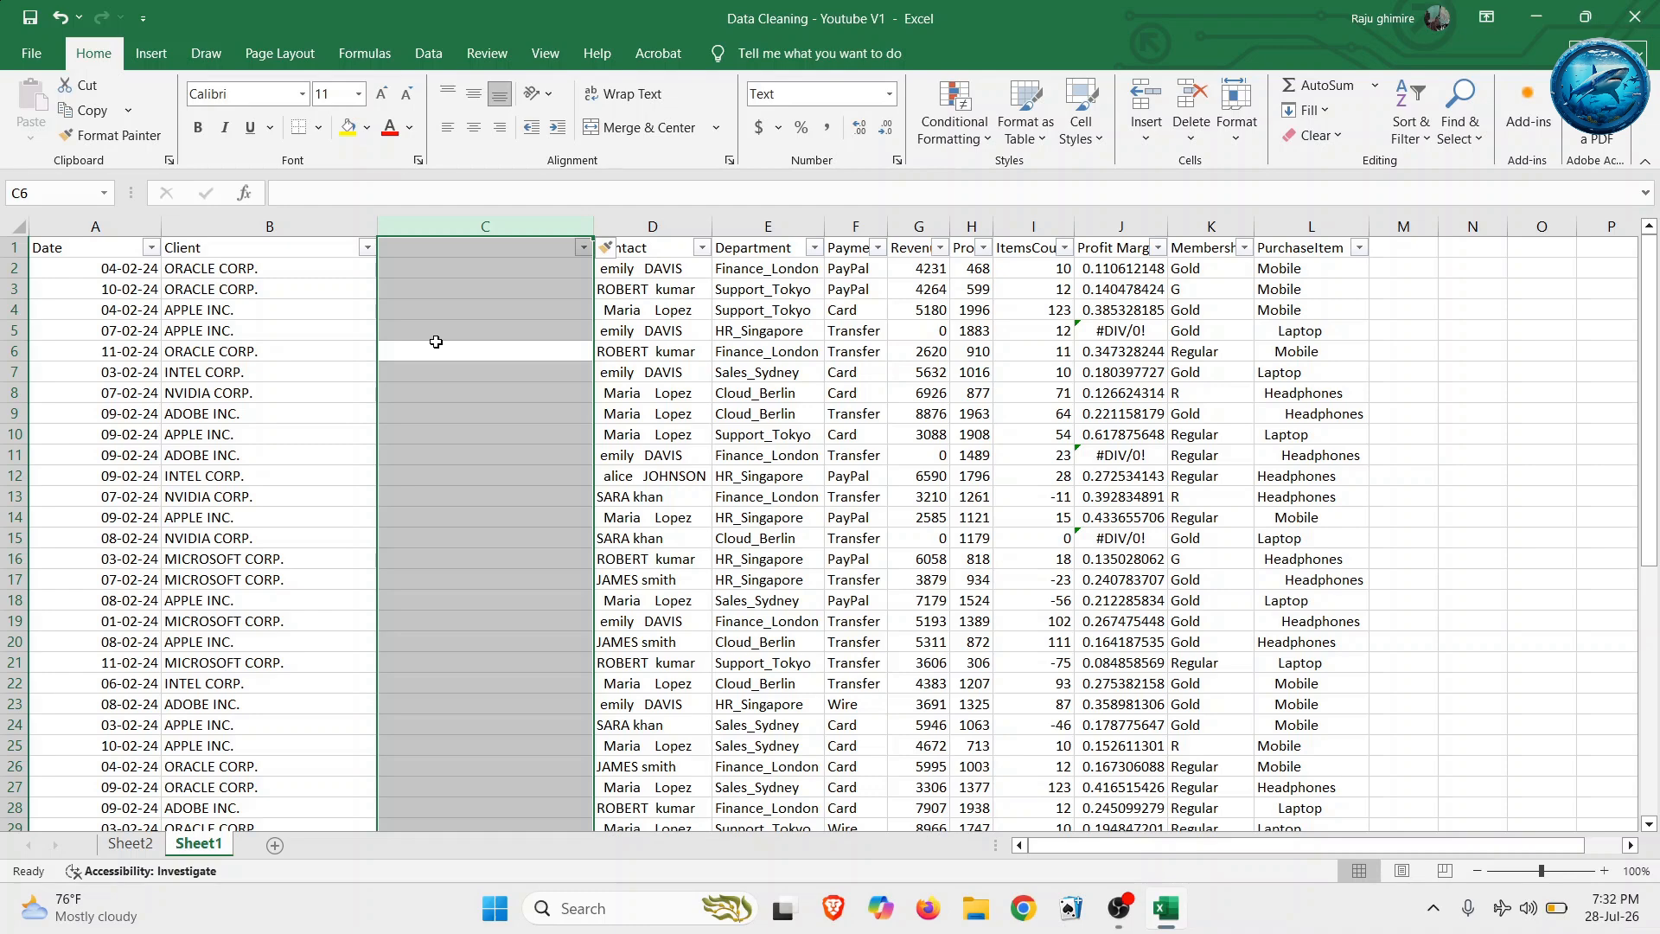
key(ctrl+z)
- Select the whole Department column from cell D6, insert a blank column before it, and undo the insertion
key(Right)
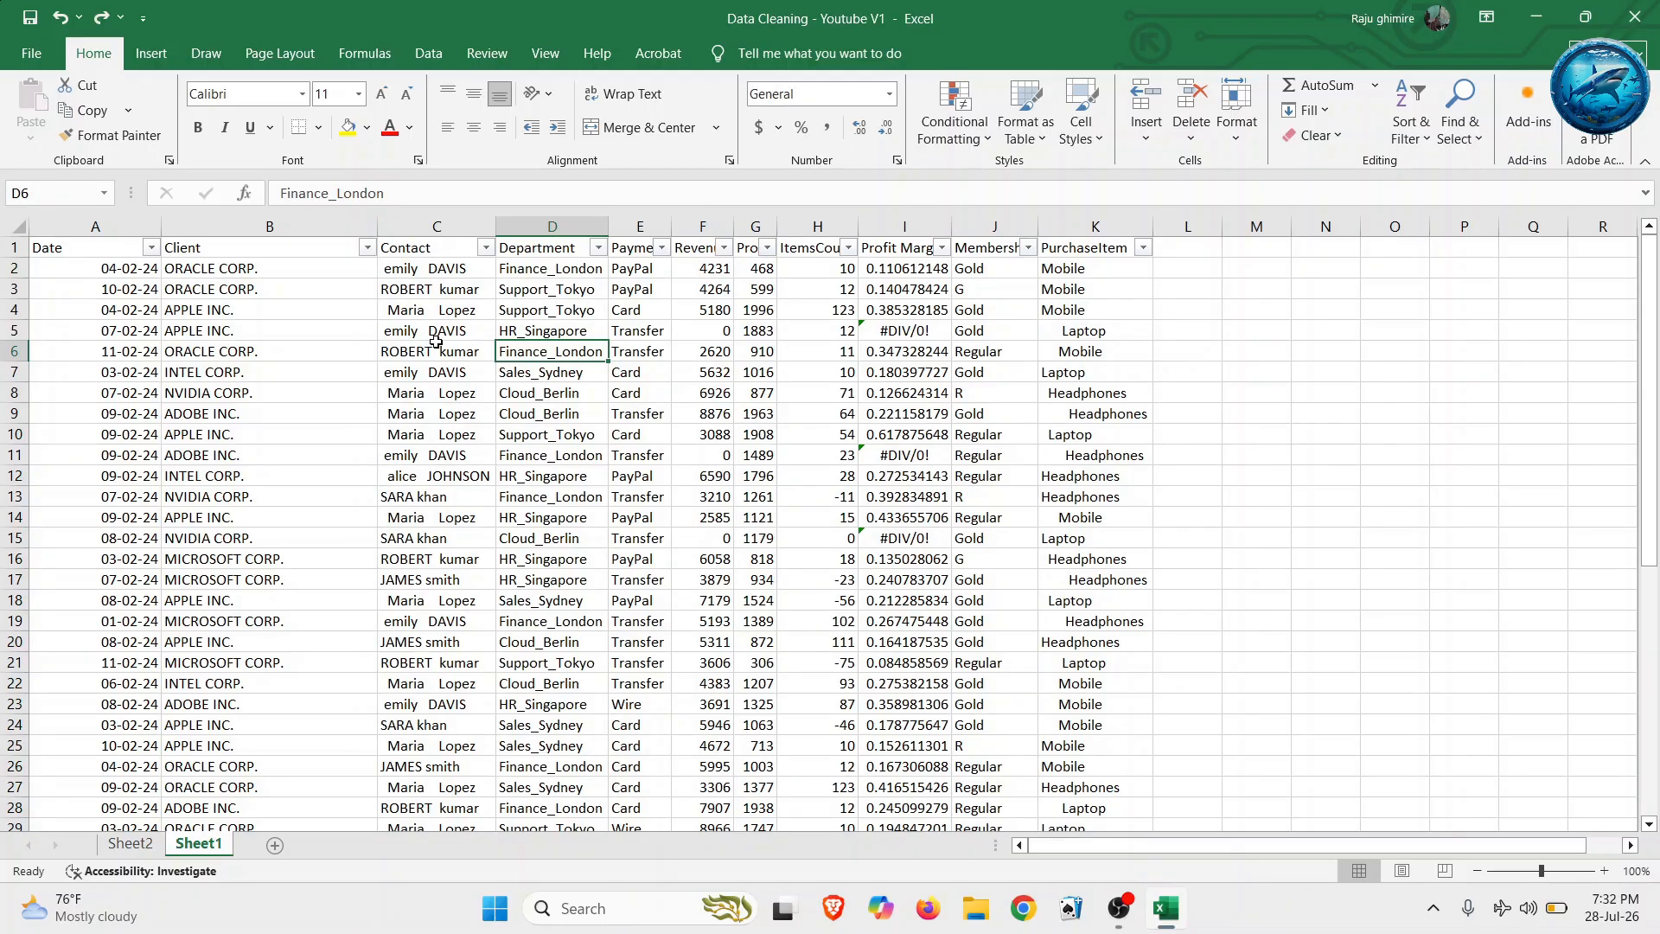
key(ctrl+space)
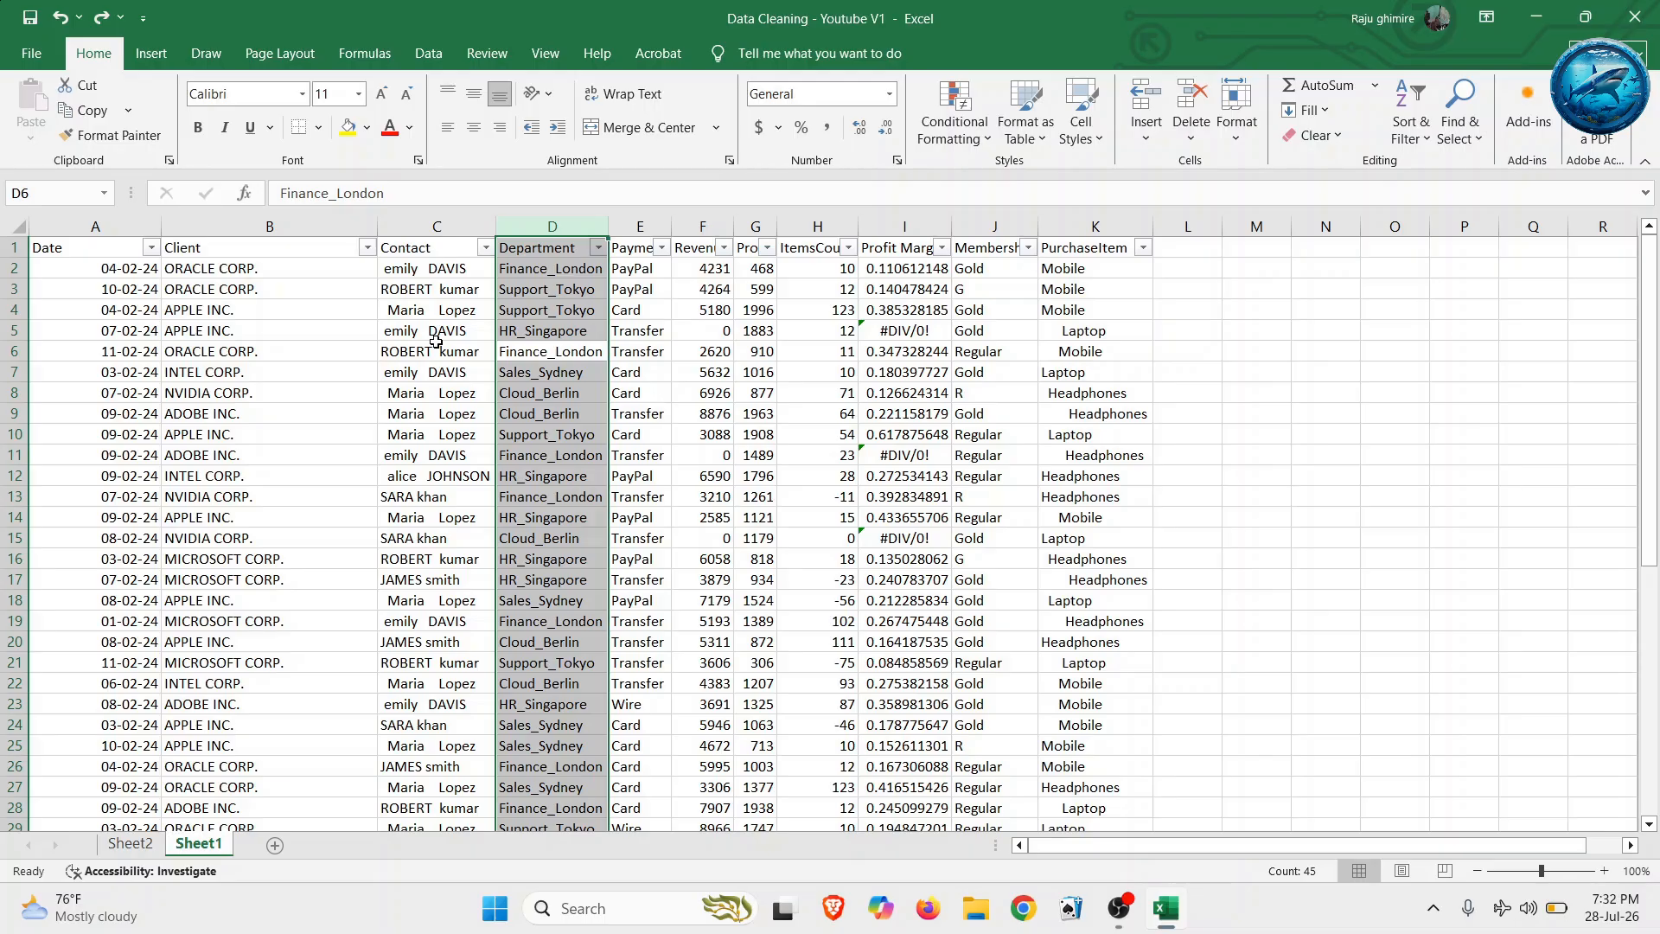
key(ctrl+shift+plus)
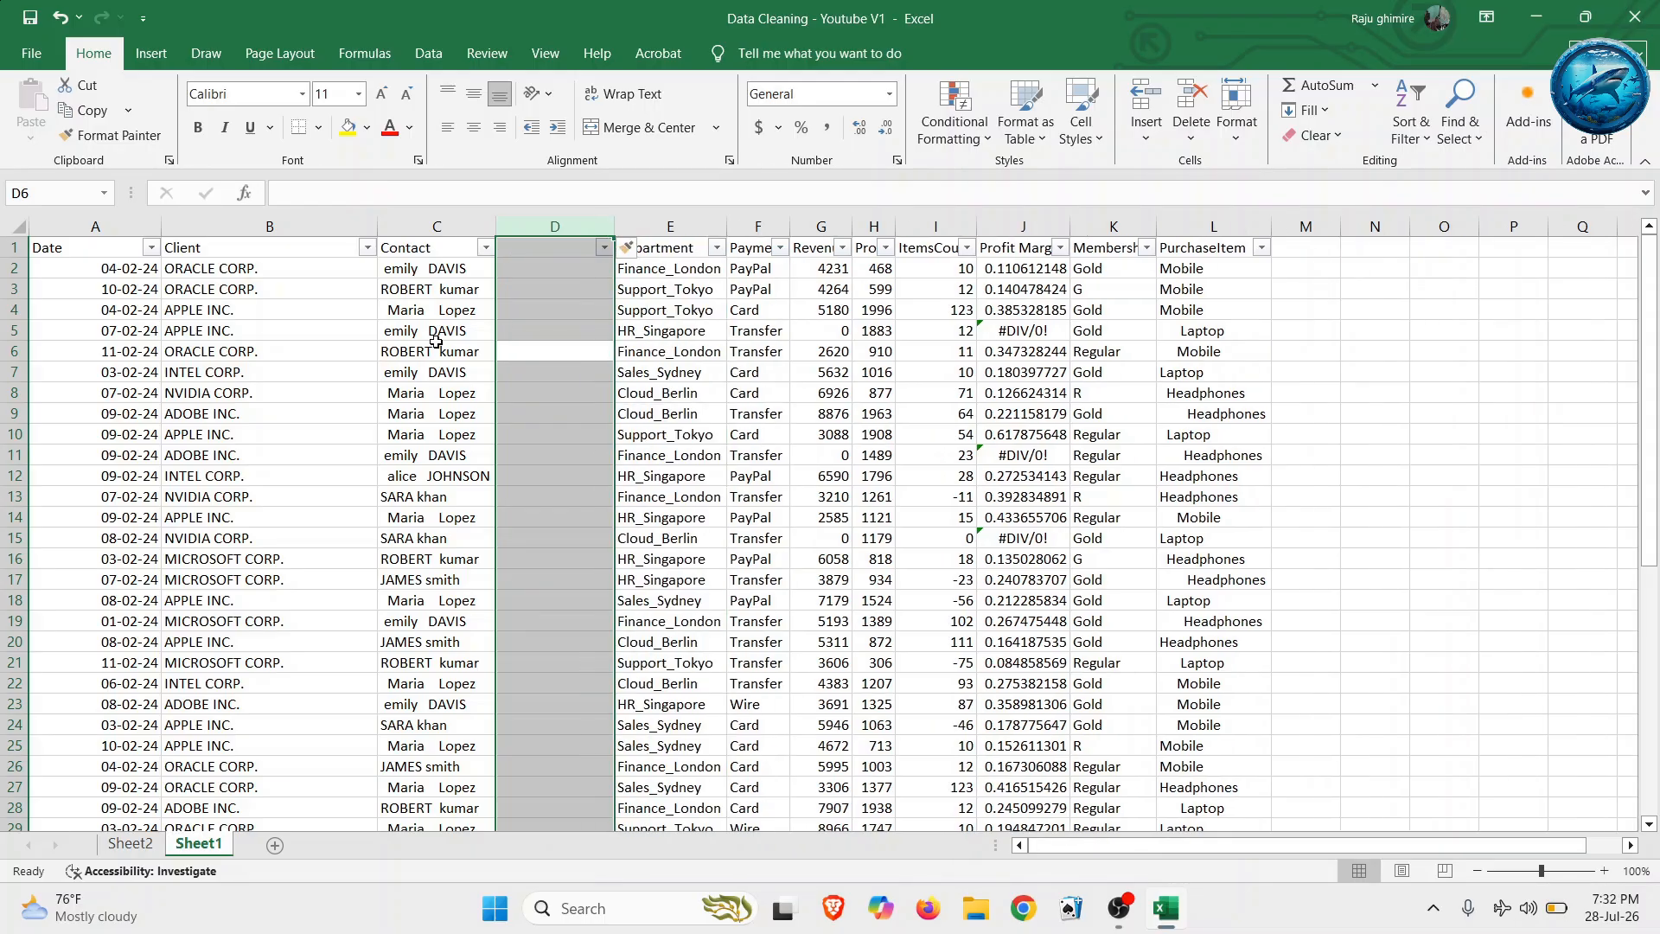
key(ctrl+z)
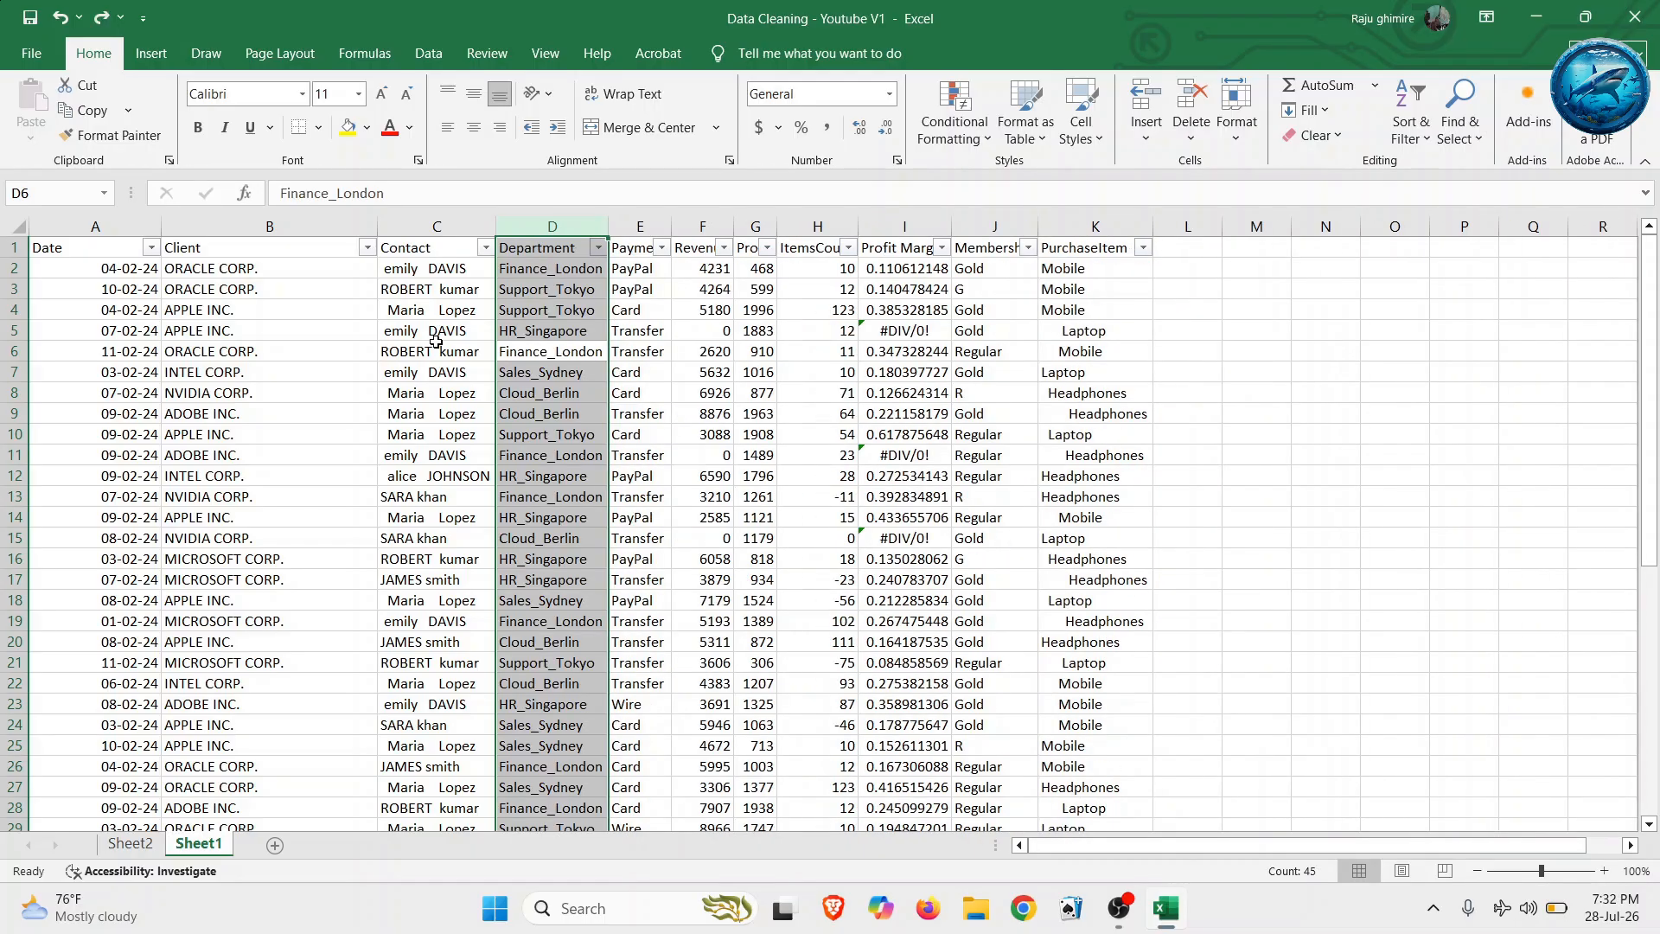
- Insert a blank column D between the Contact and Department columns
click(553, 223)
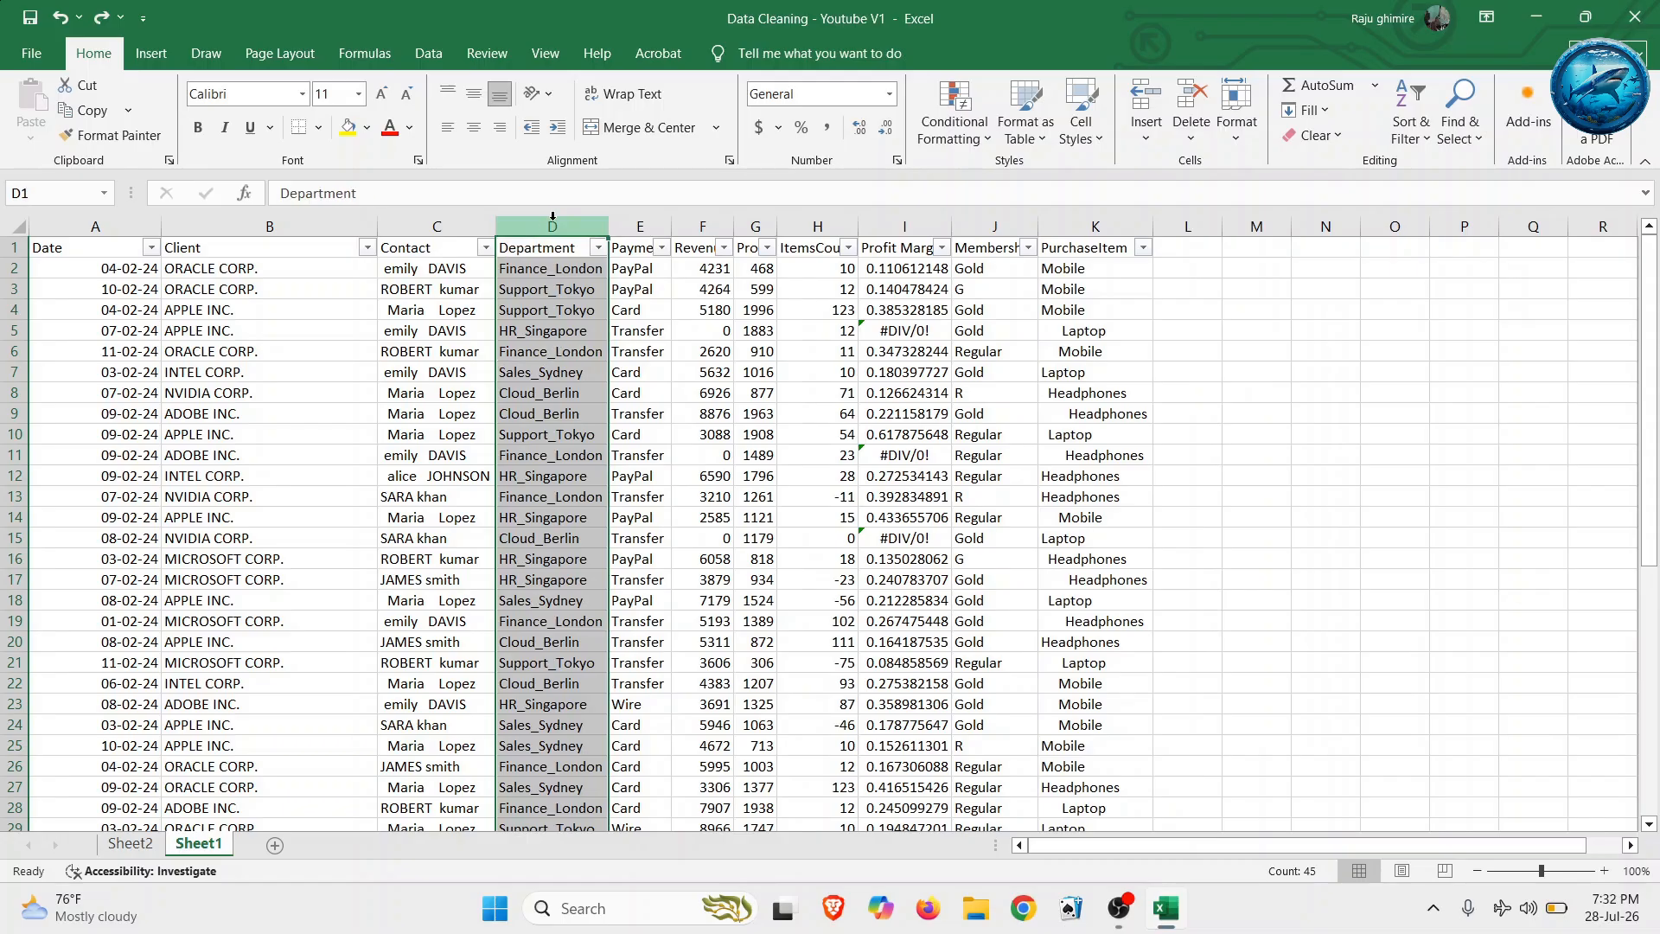
right_click(553, 225)
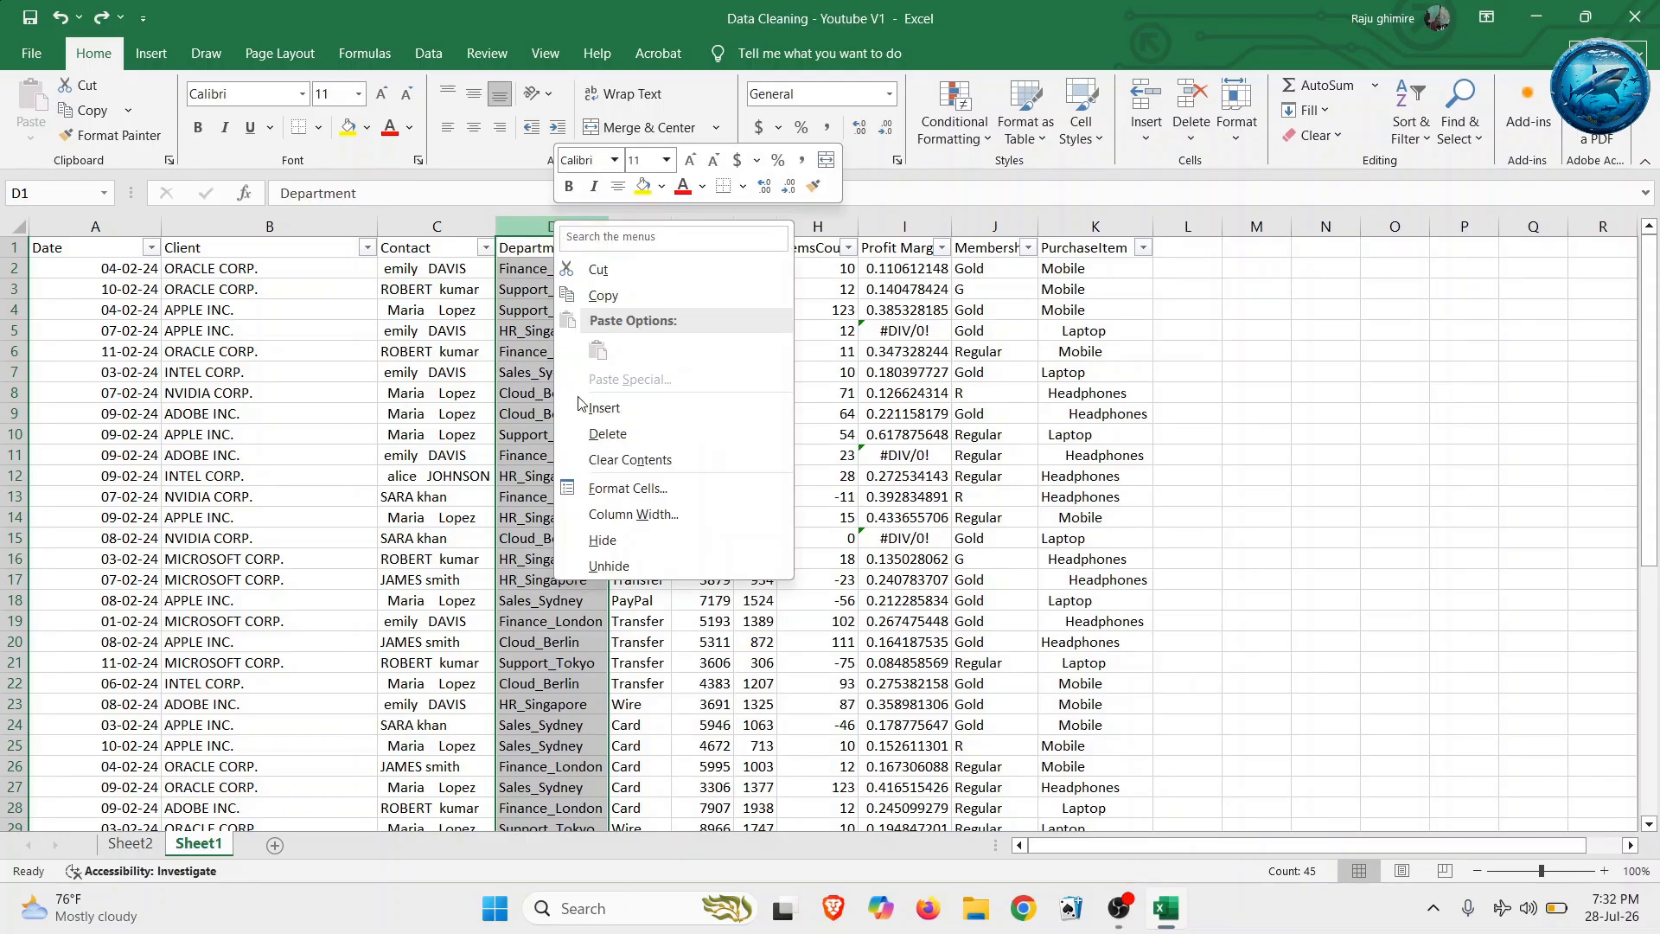
click(604, 407)
- Enter =PROPER(C2) in cell D2 and fill it down column D for all Contact names
click(559, 271)
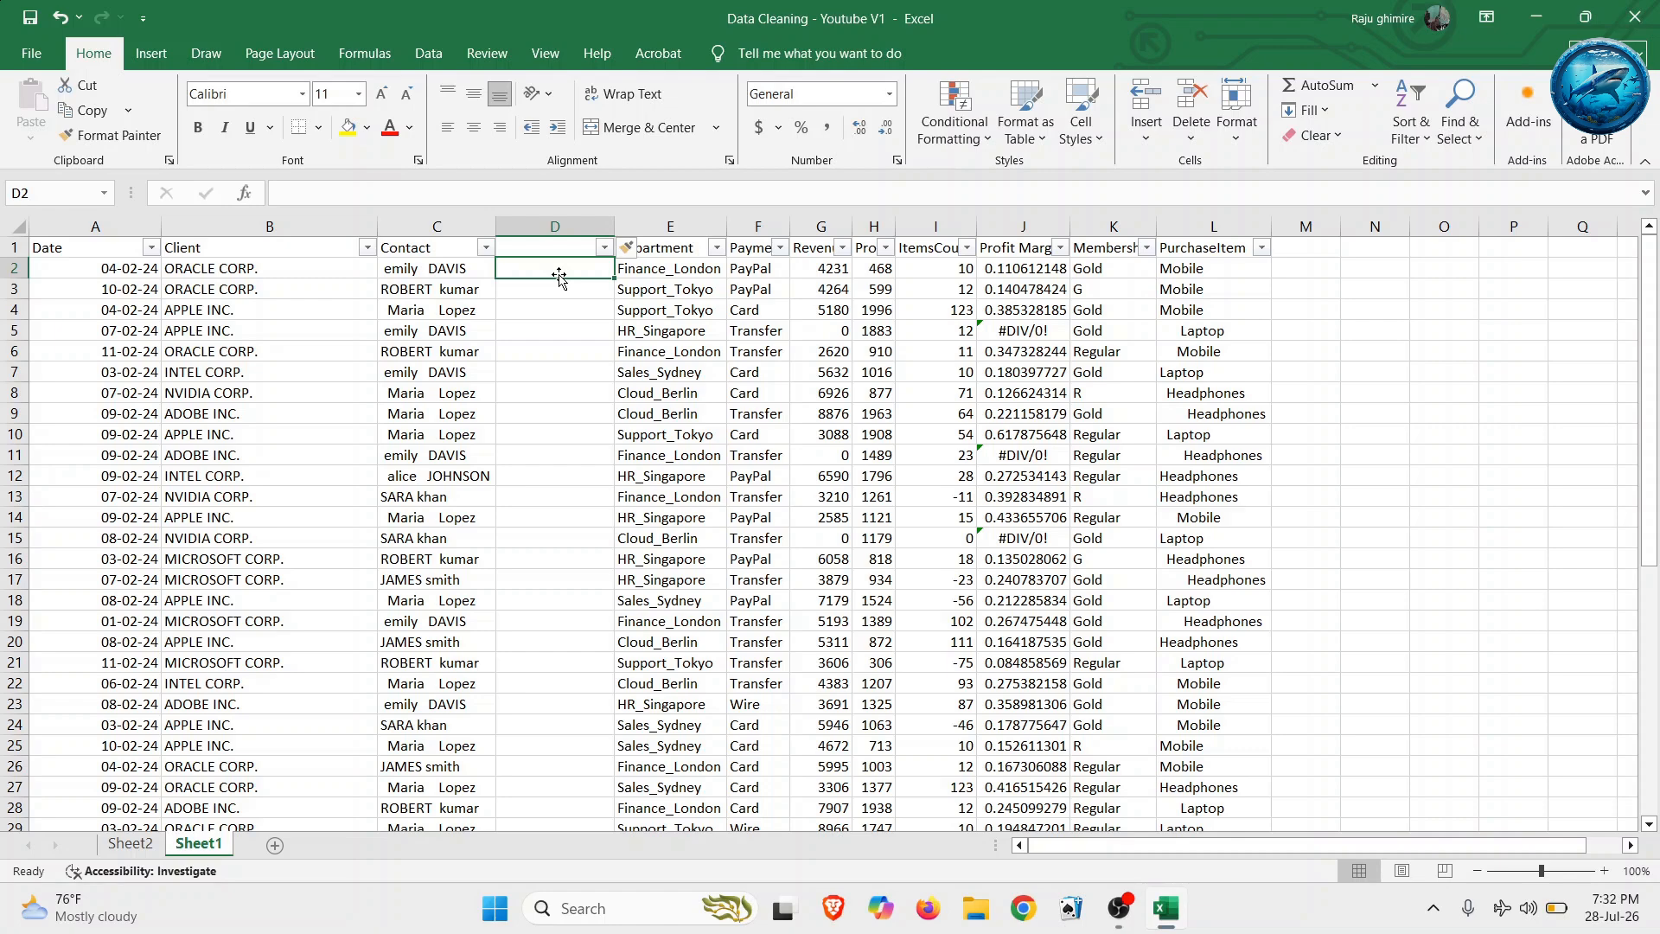
click(122, 845)
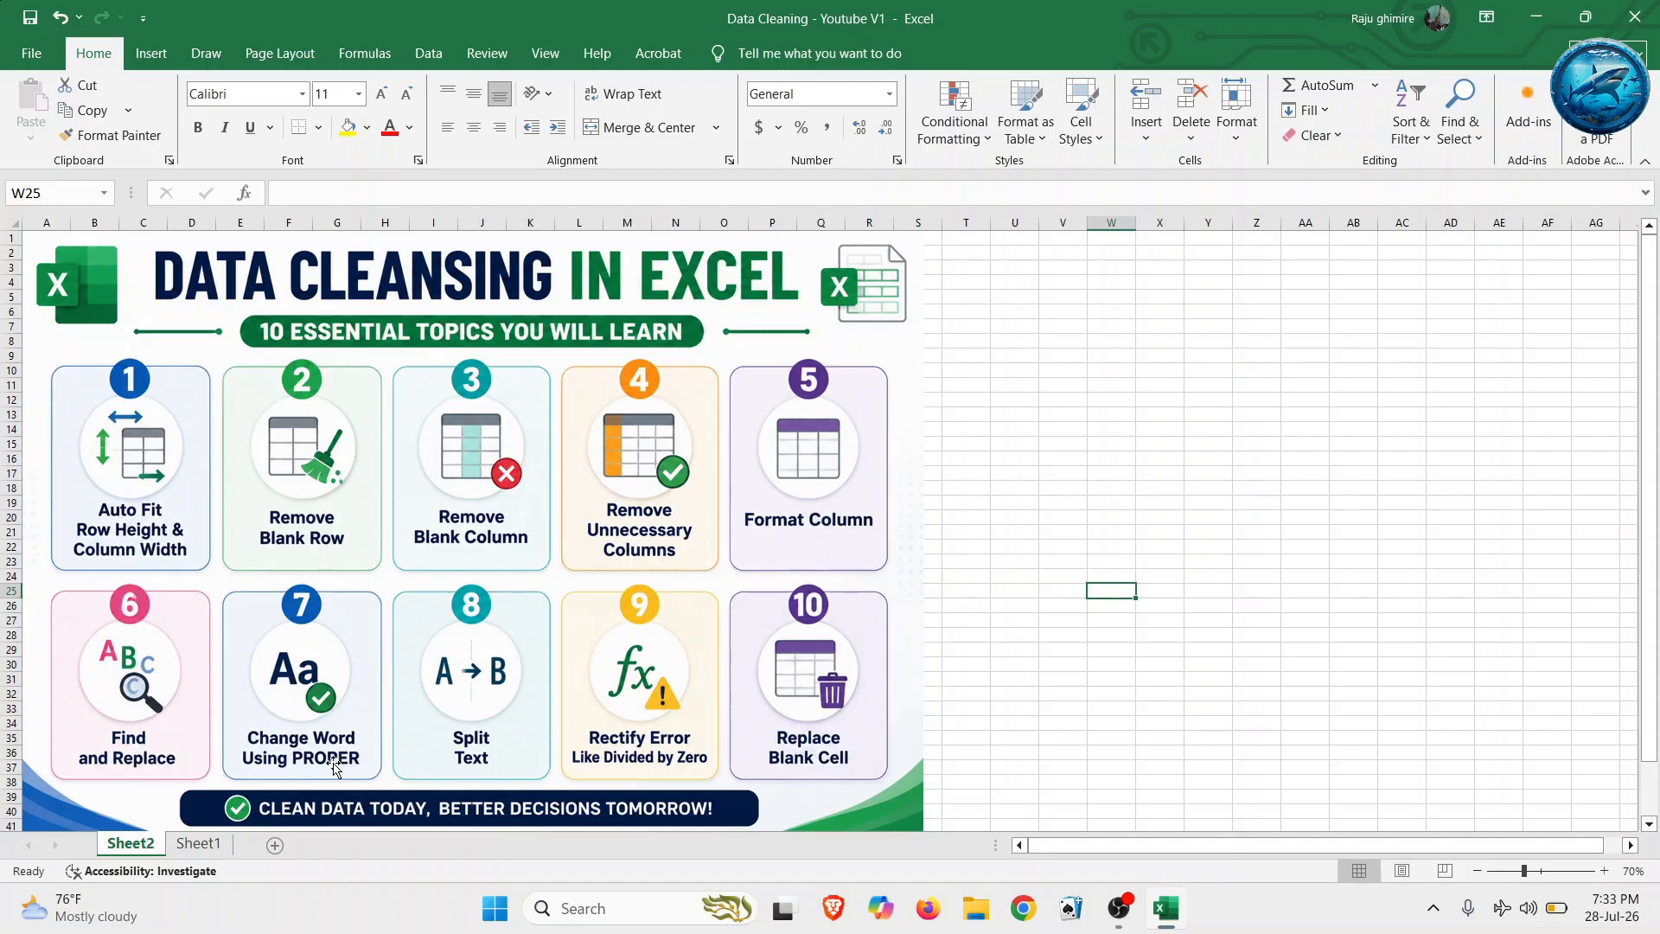
click(205, 844)
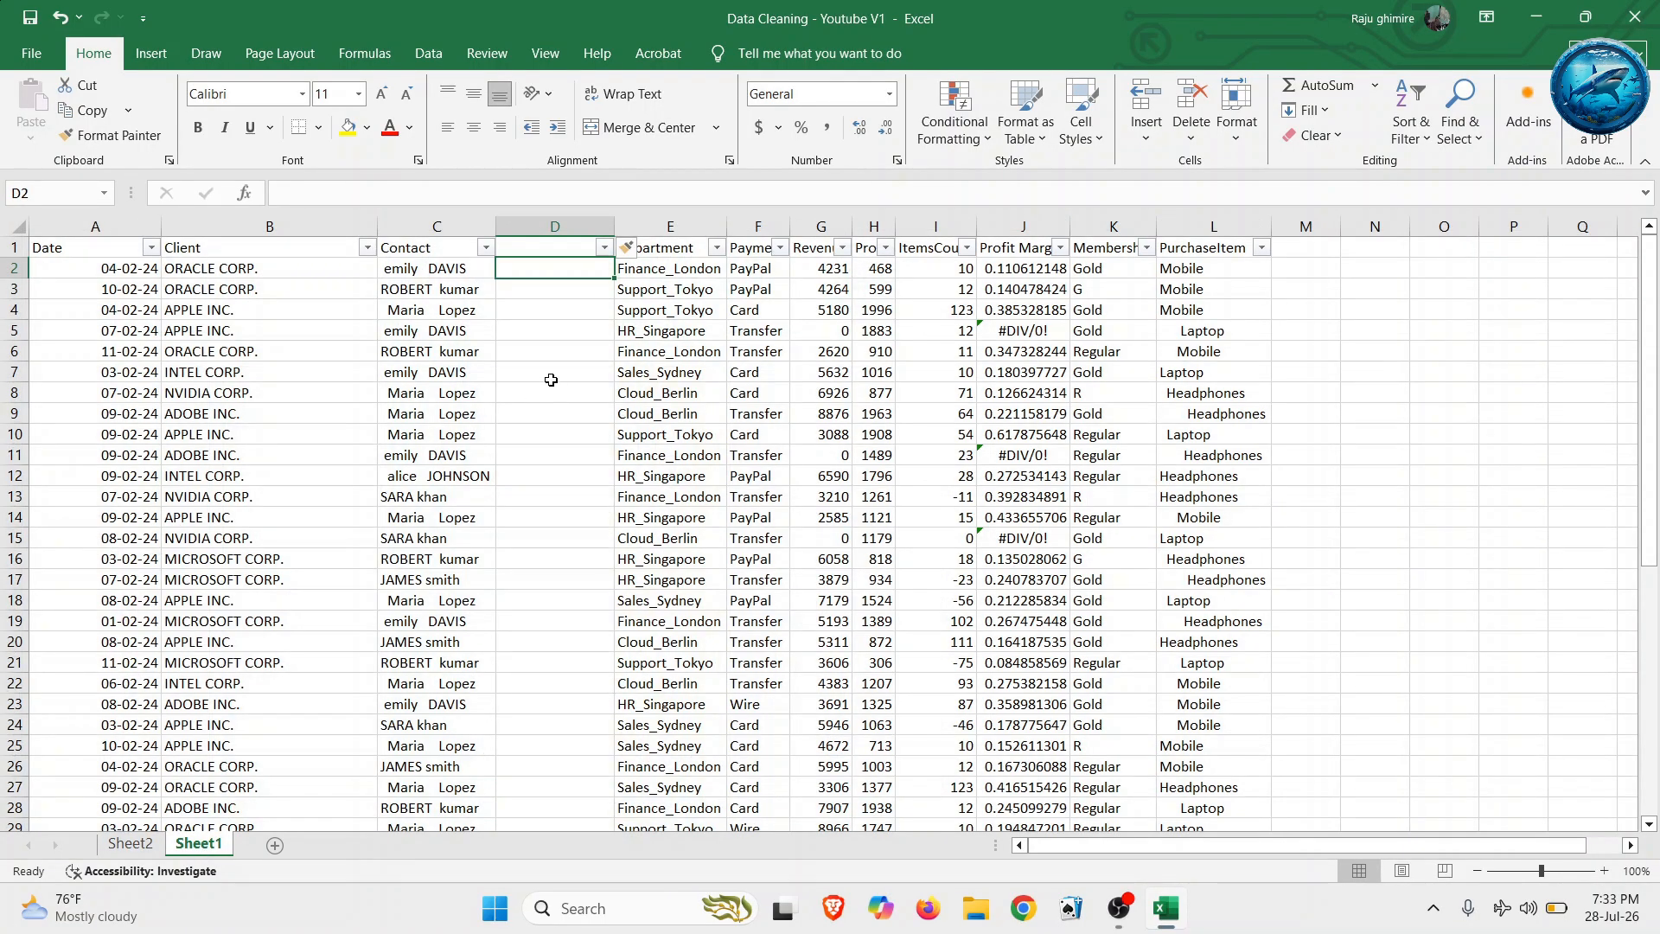
text(=)
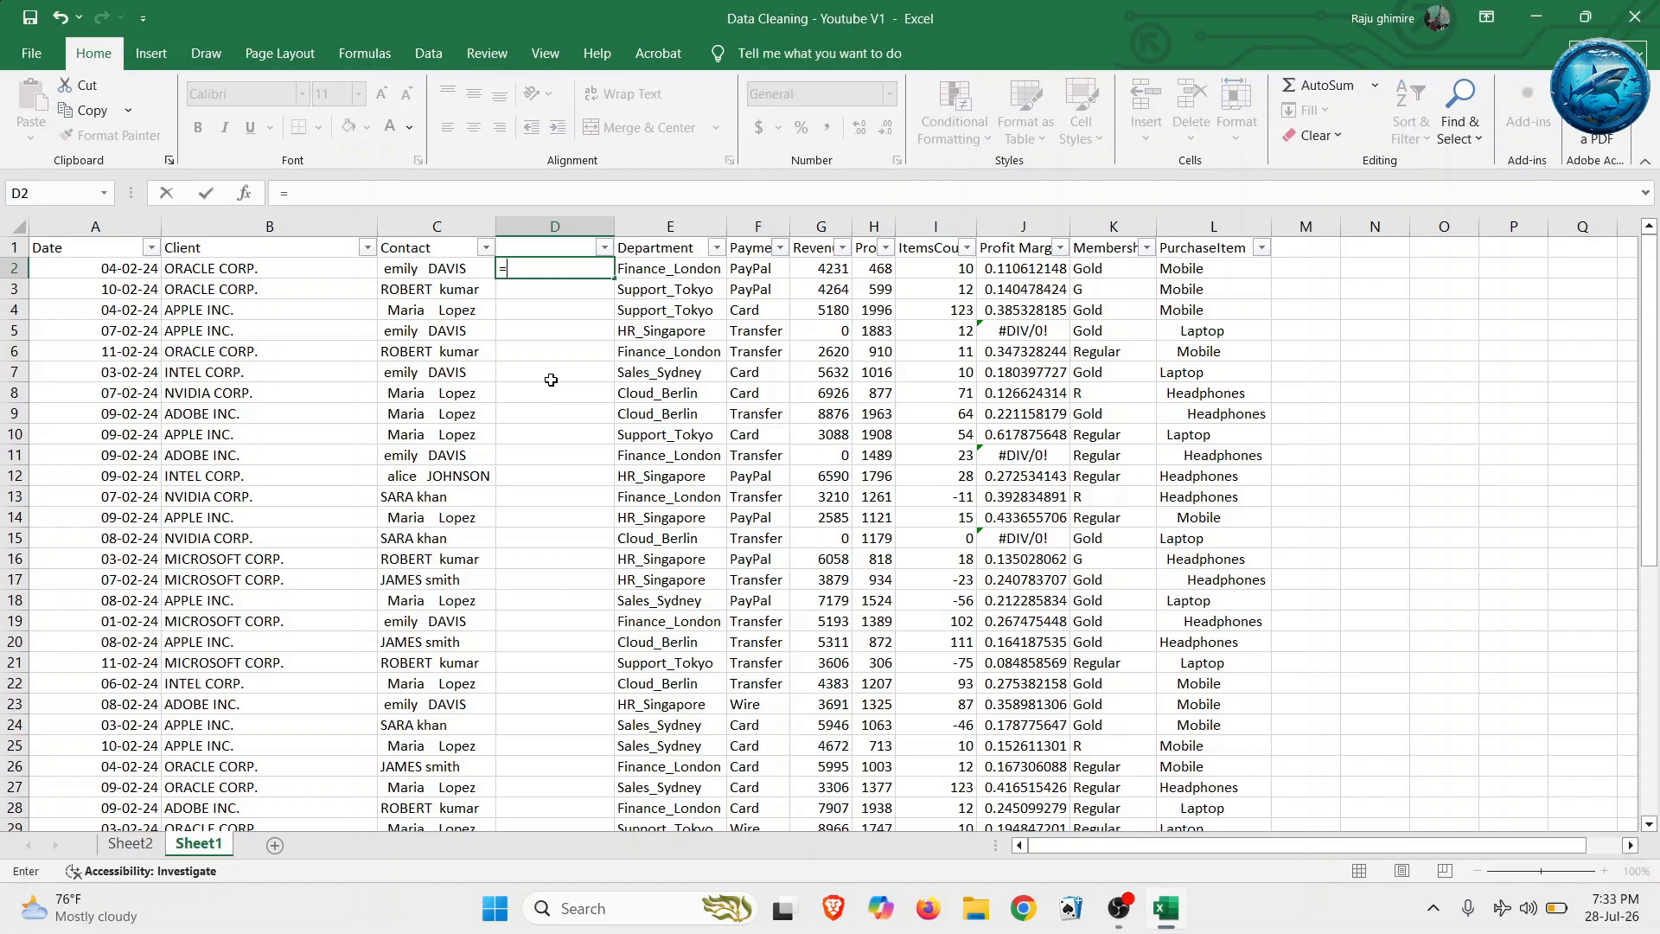
text(Prop)
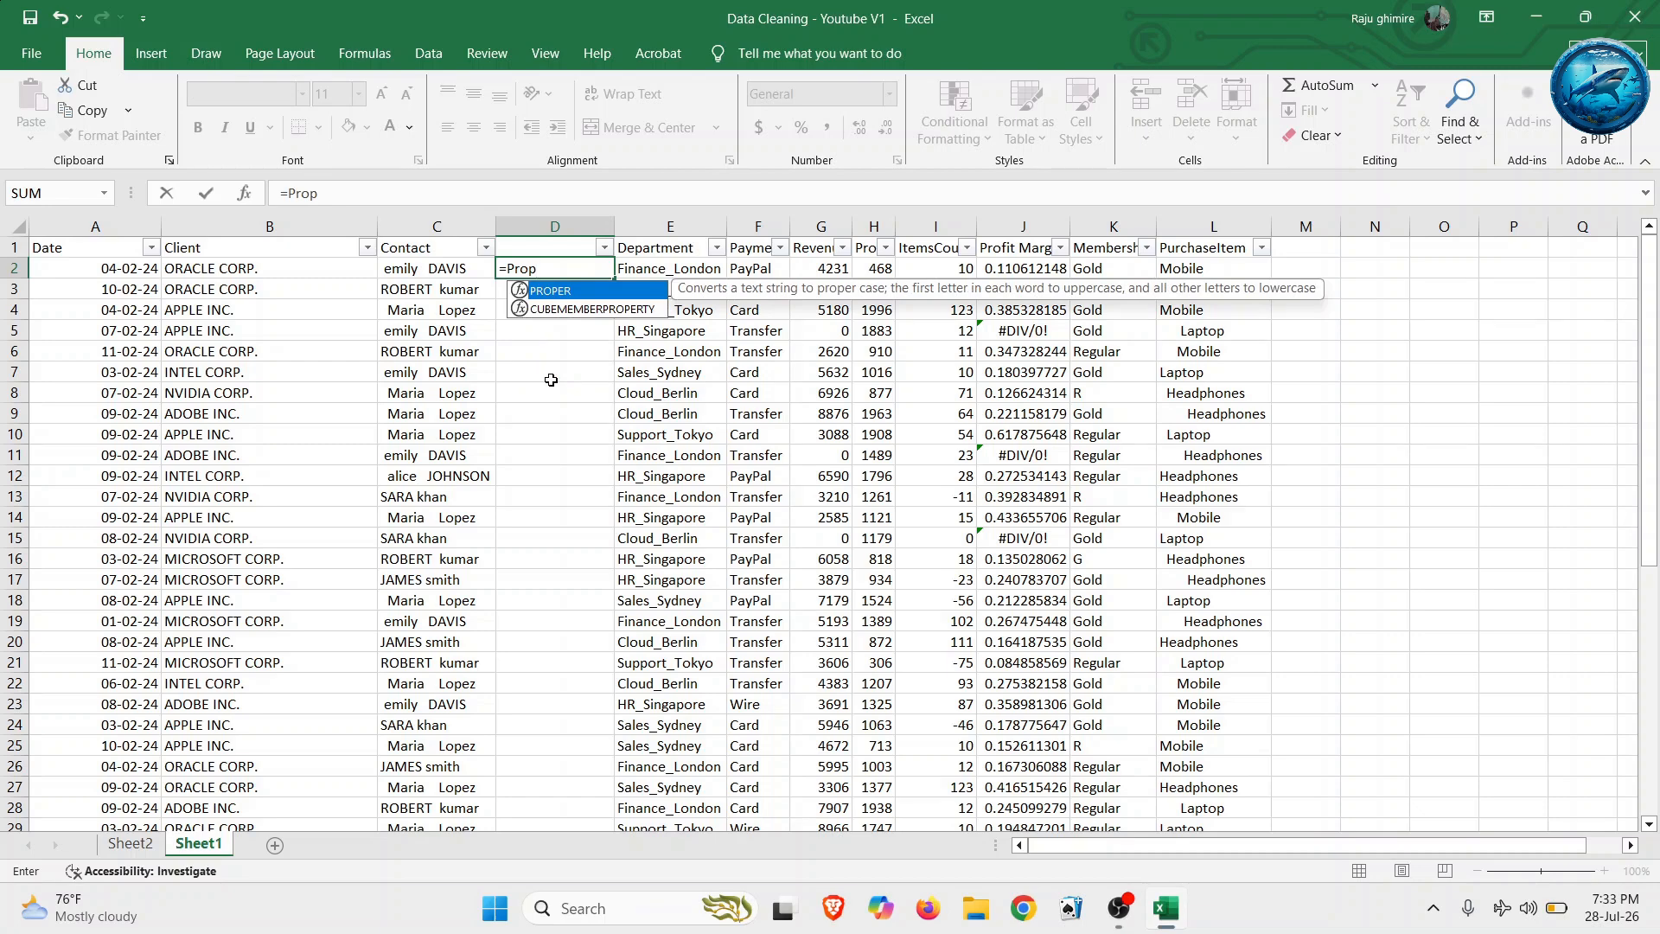
key(Tab)
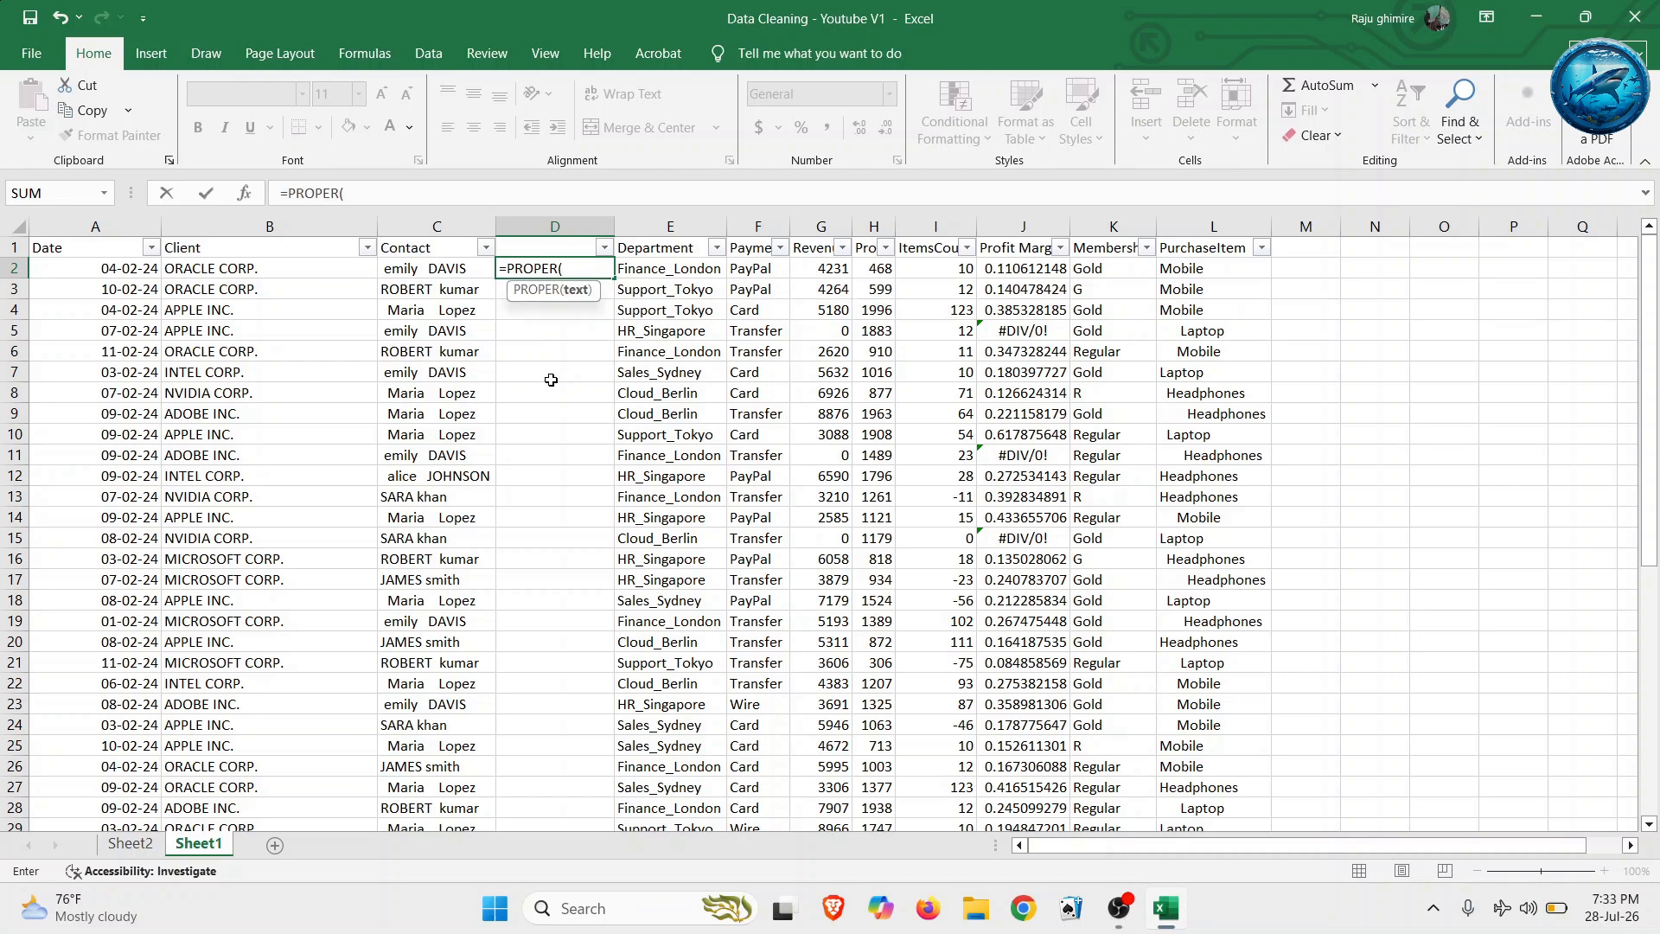
click(427, 267)
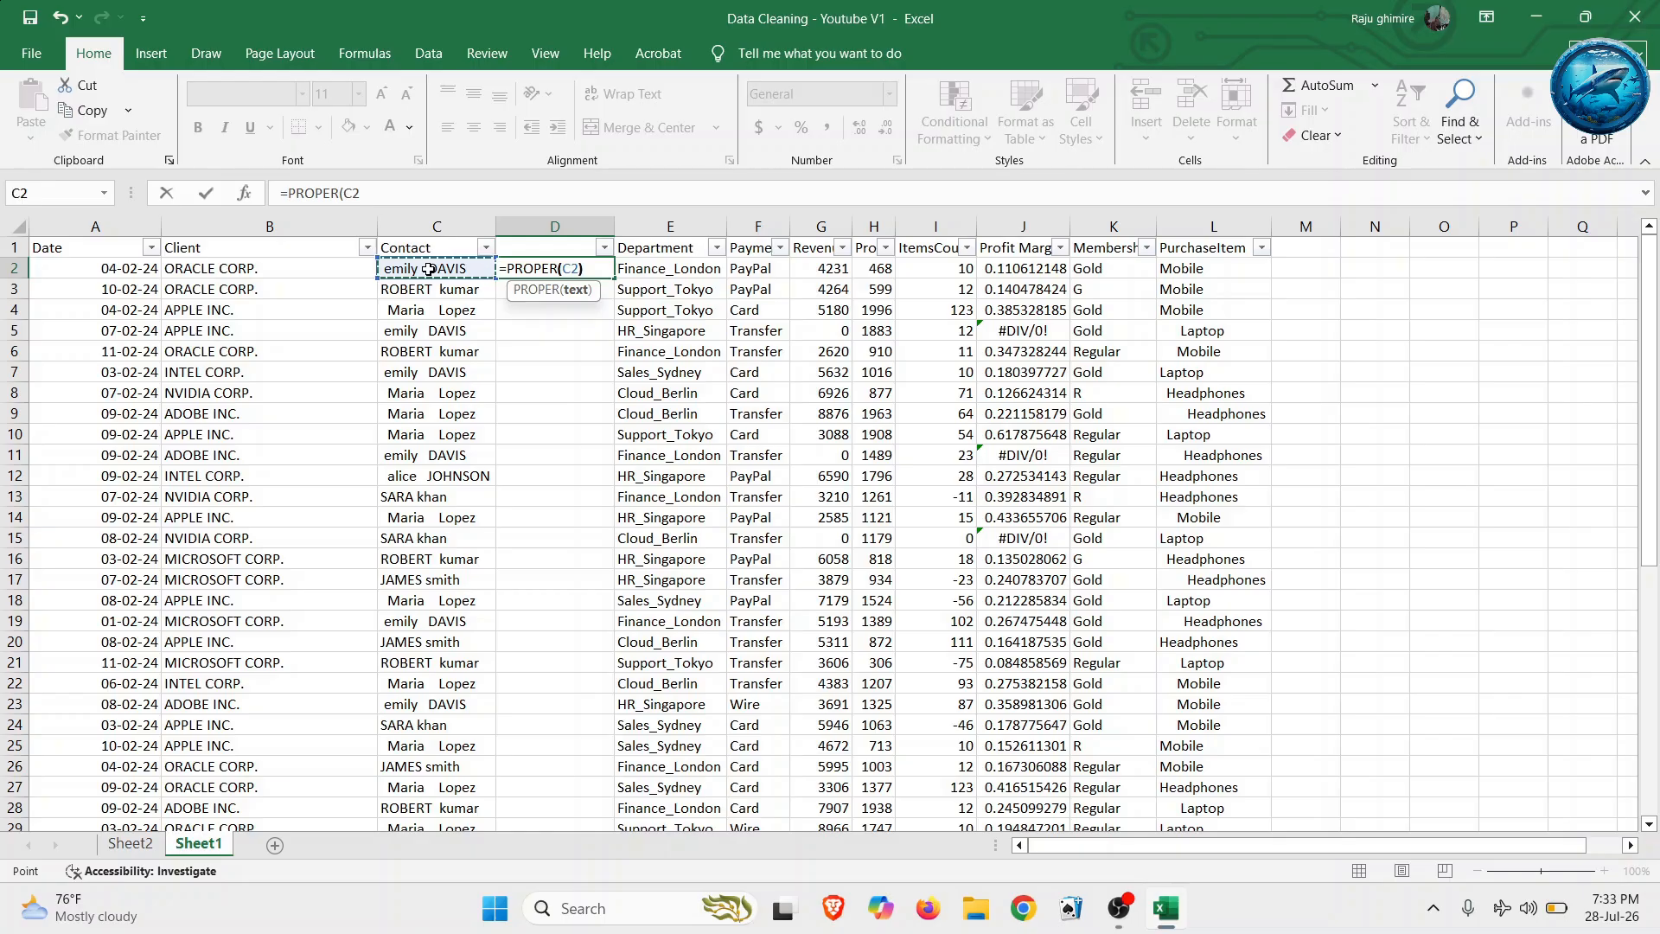
key(Return)
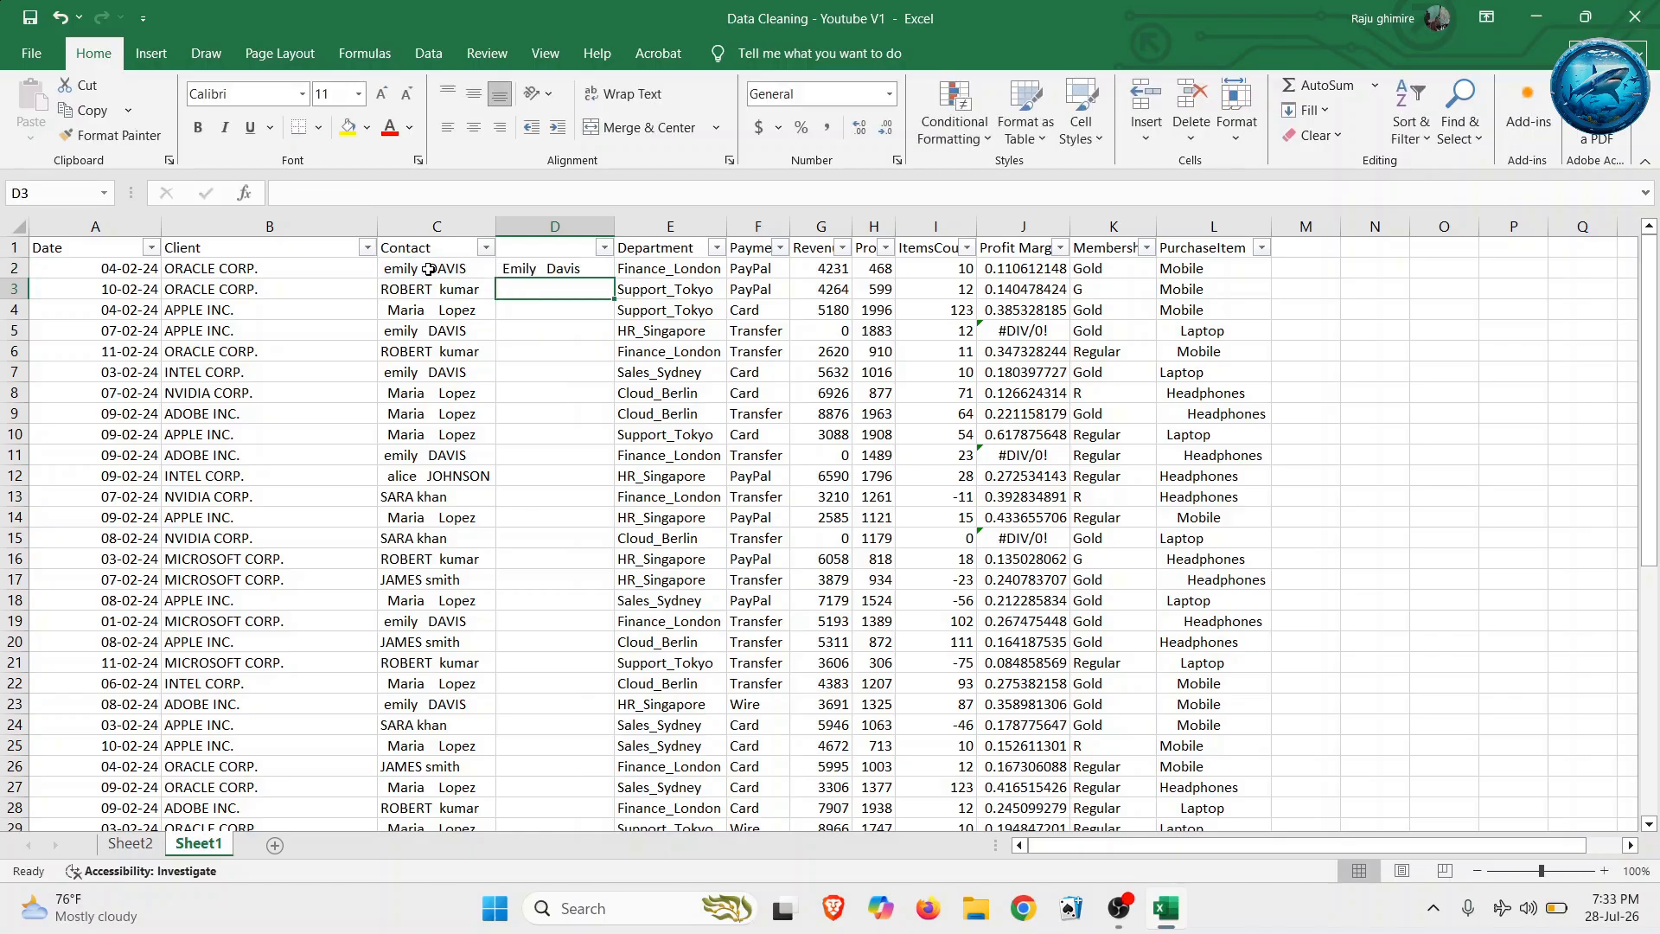
click(543, 270)
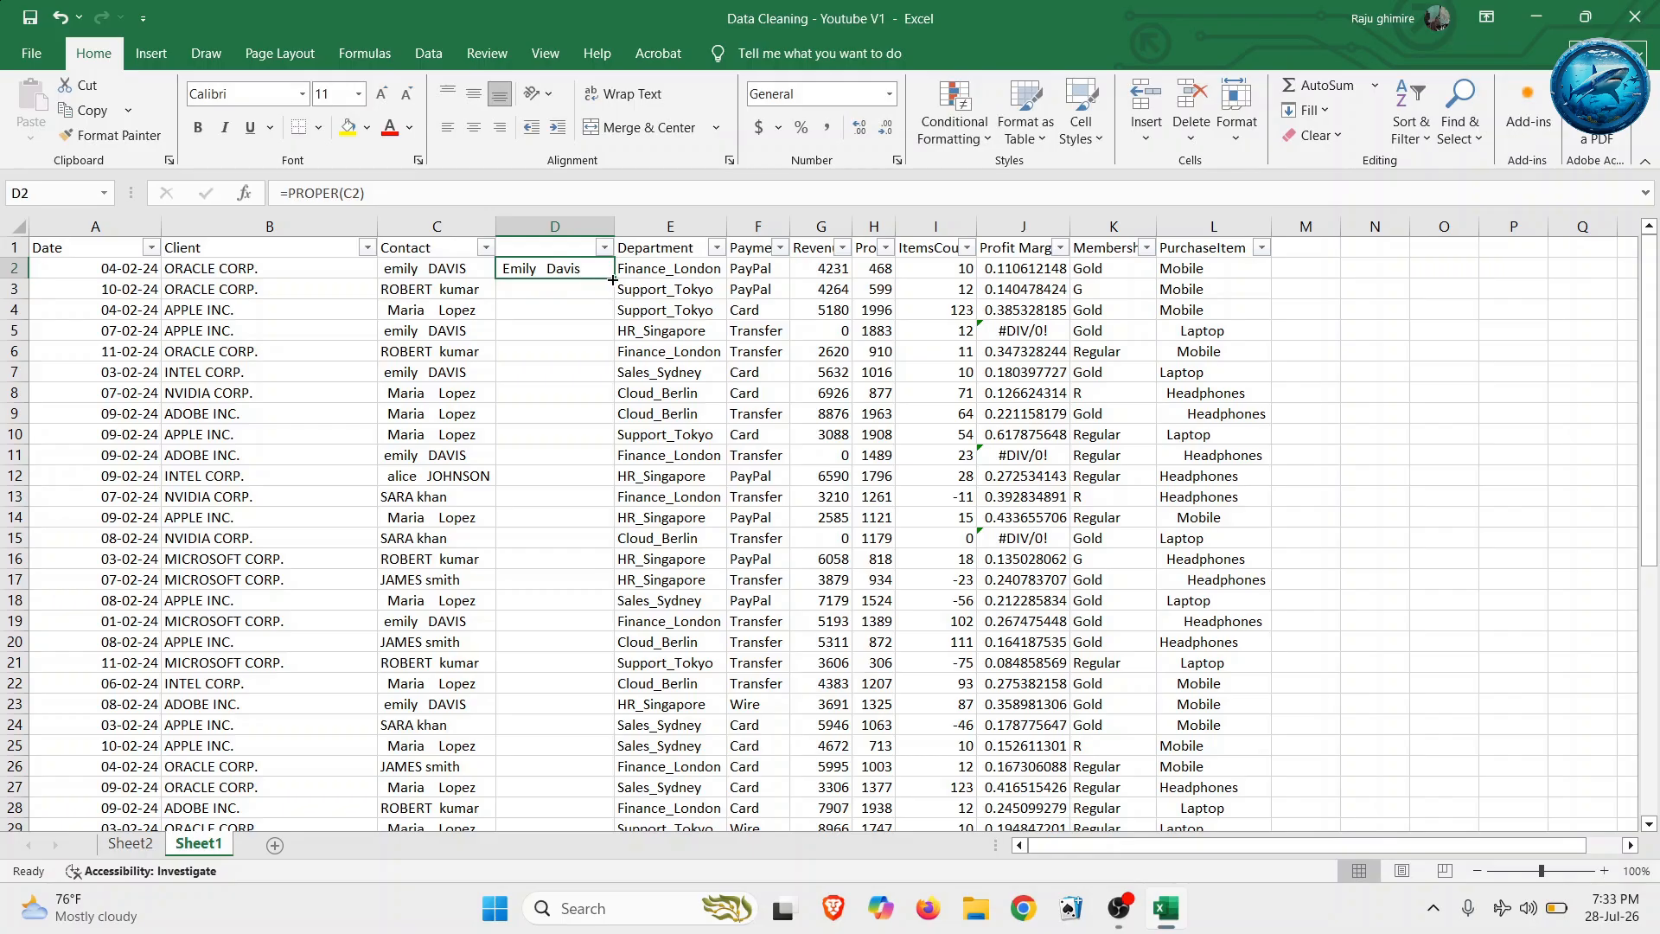
double_click(613, 279)
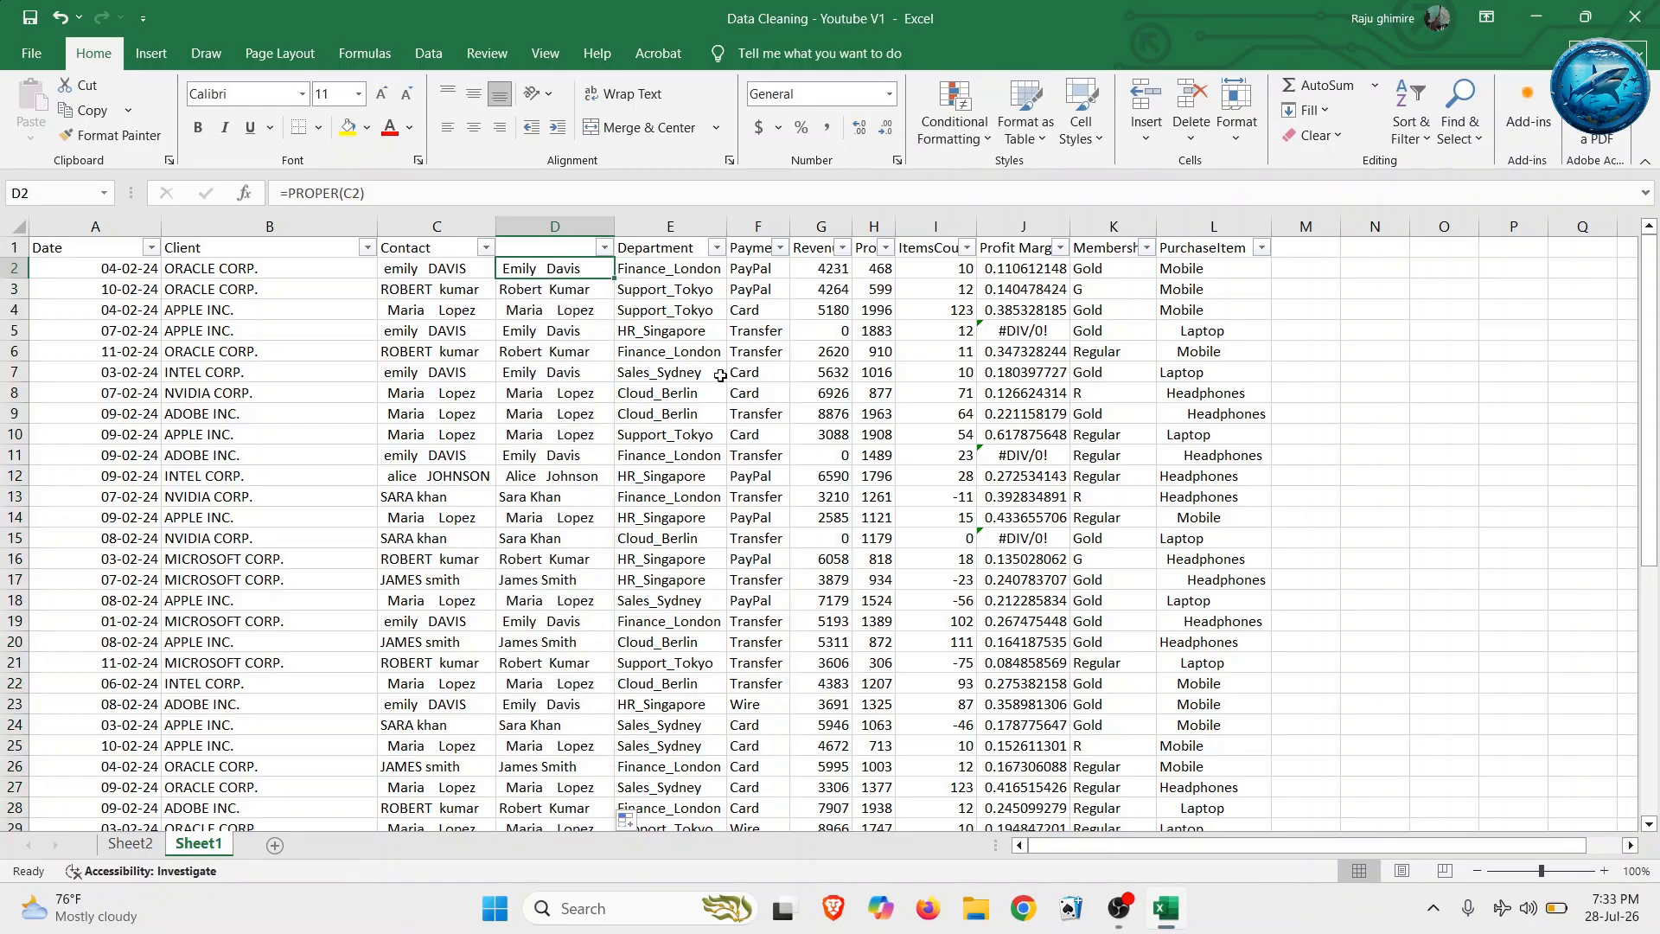
- Compare the original Contact names with their proper-case versions, and examine the spacing inside the text of cell C2
key(Left)
key(Right)
key(Down)
key(Left)
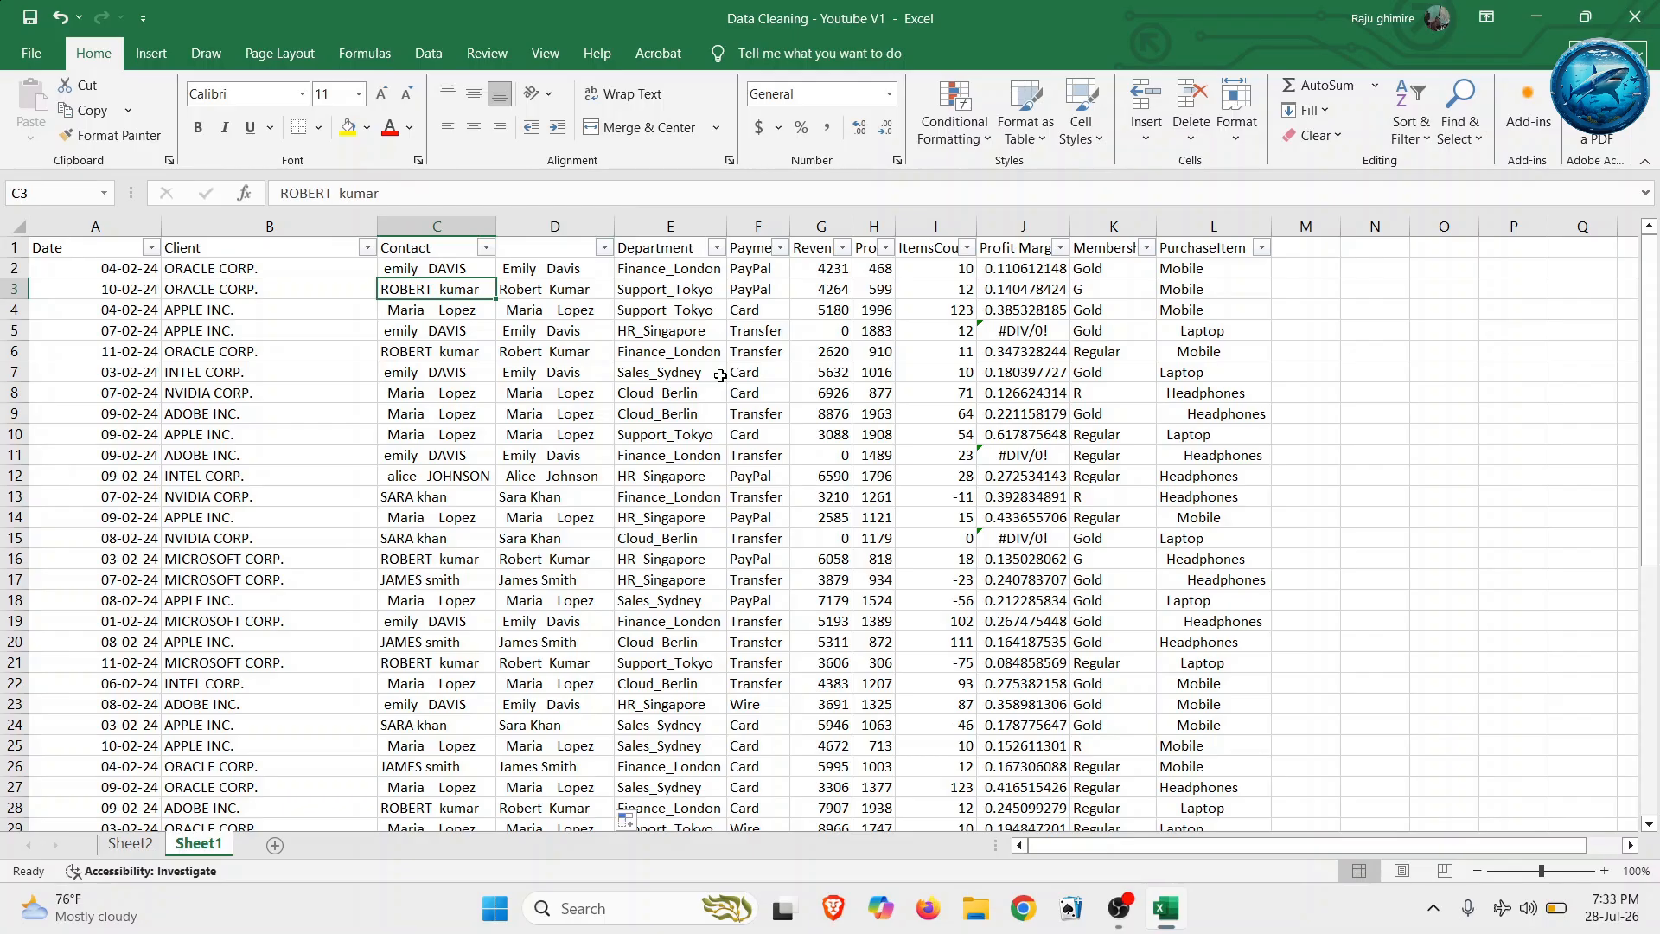
key(Right)
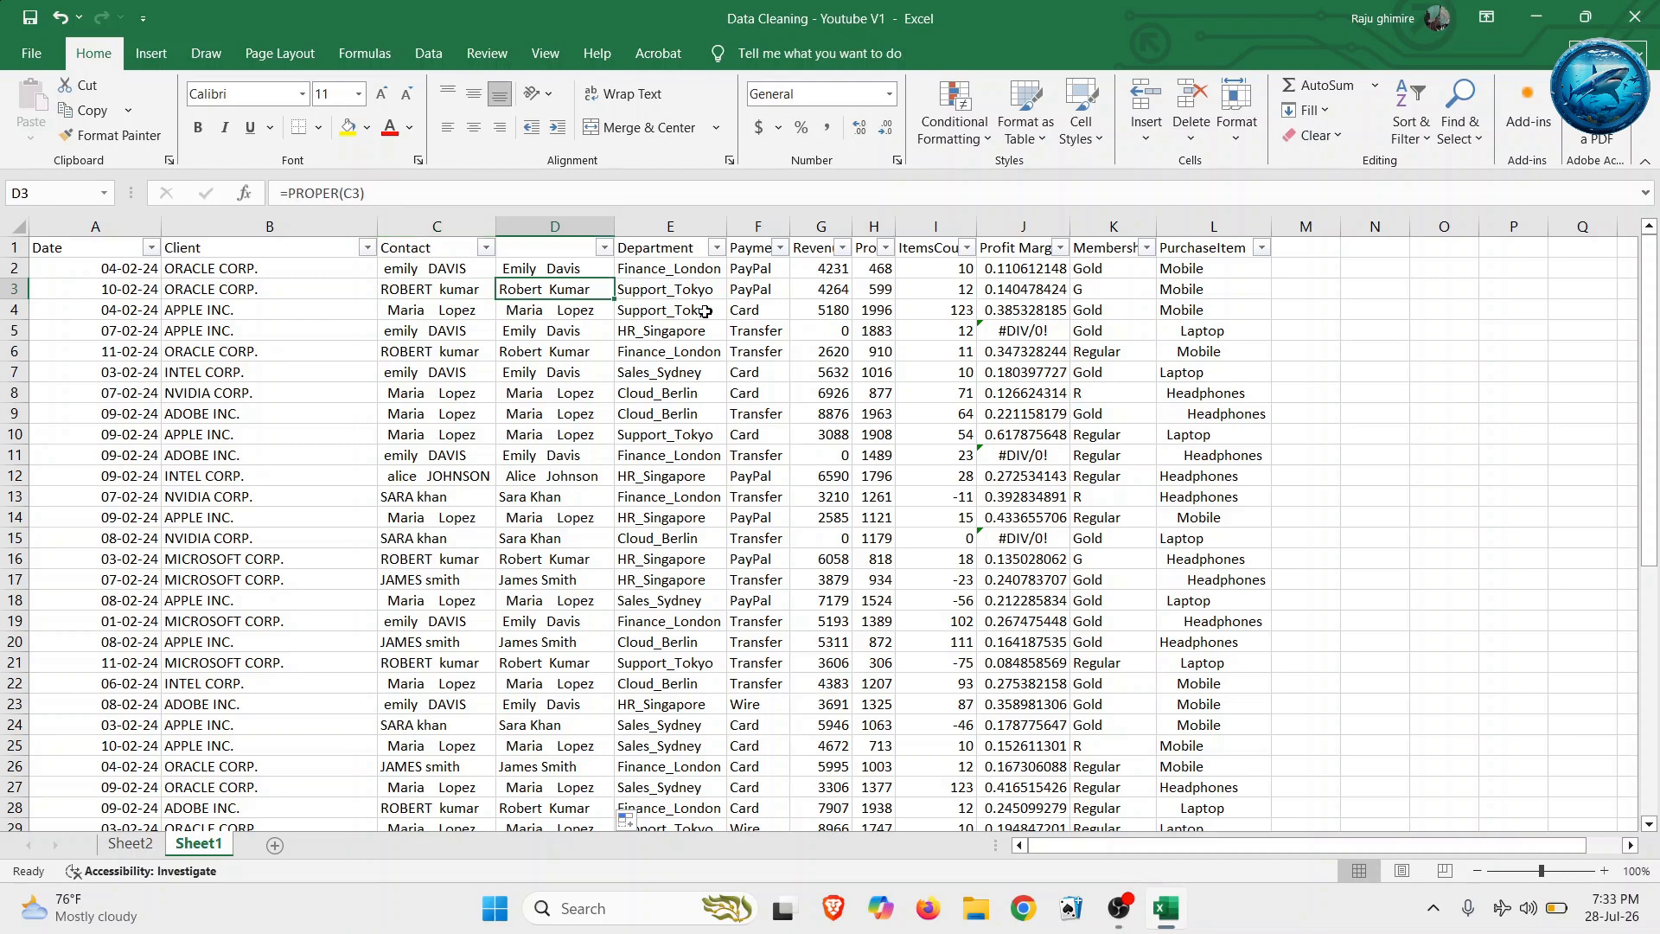
click(442, 271)
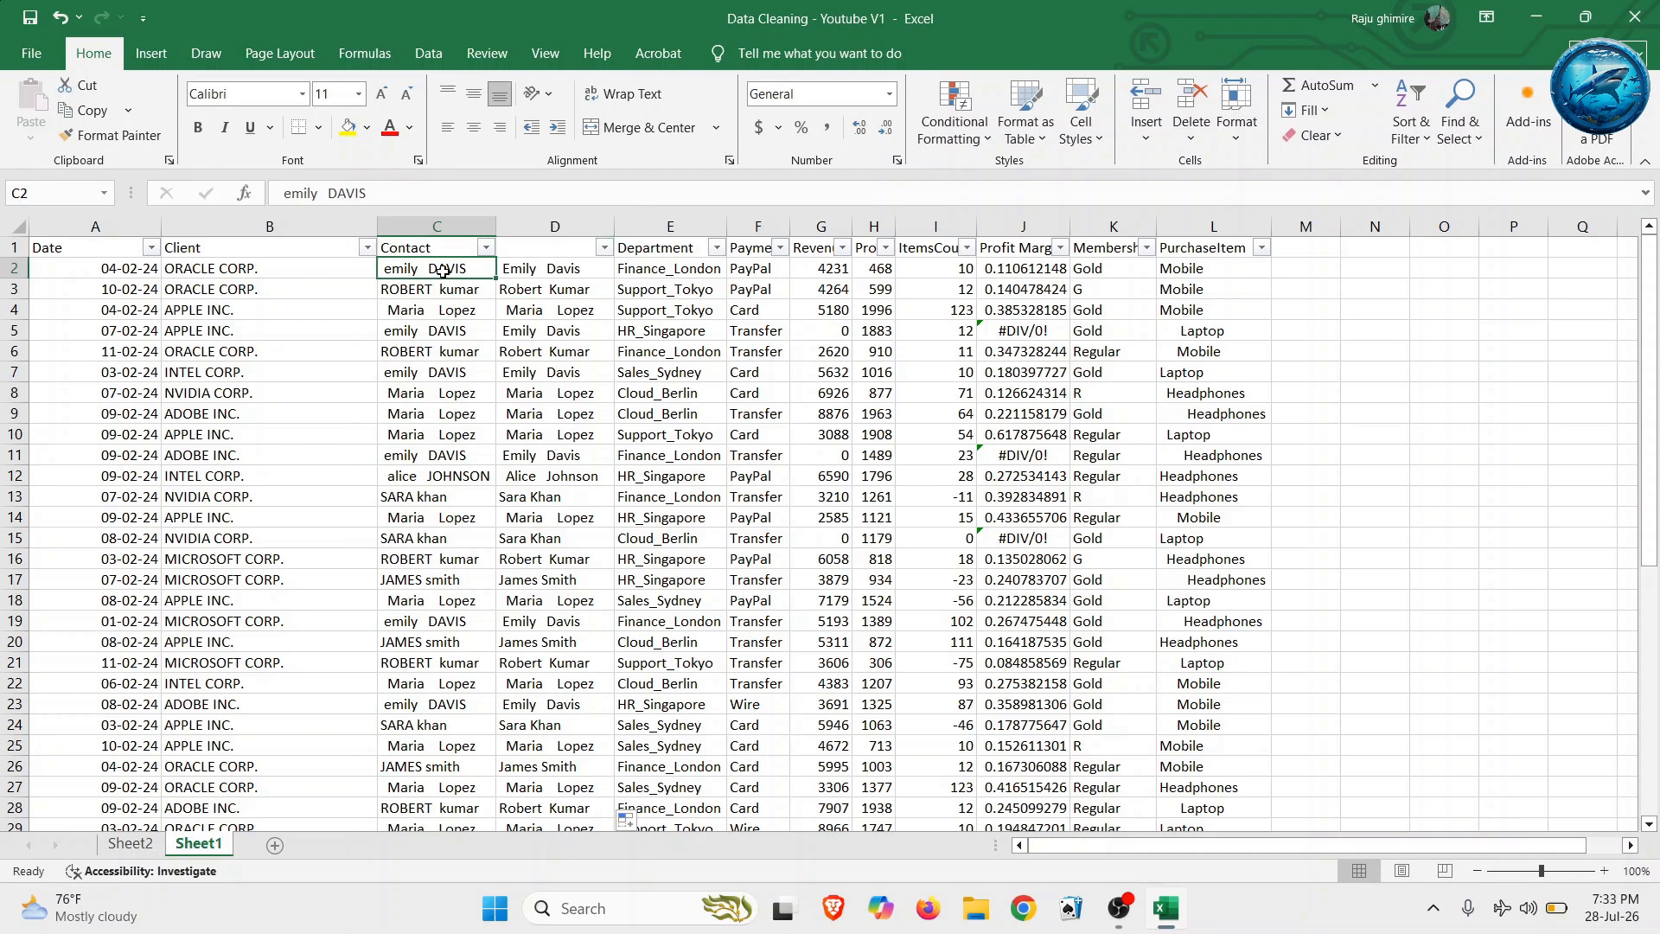
click(292, 197)
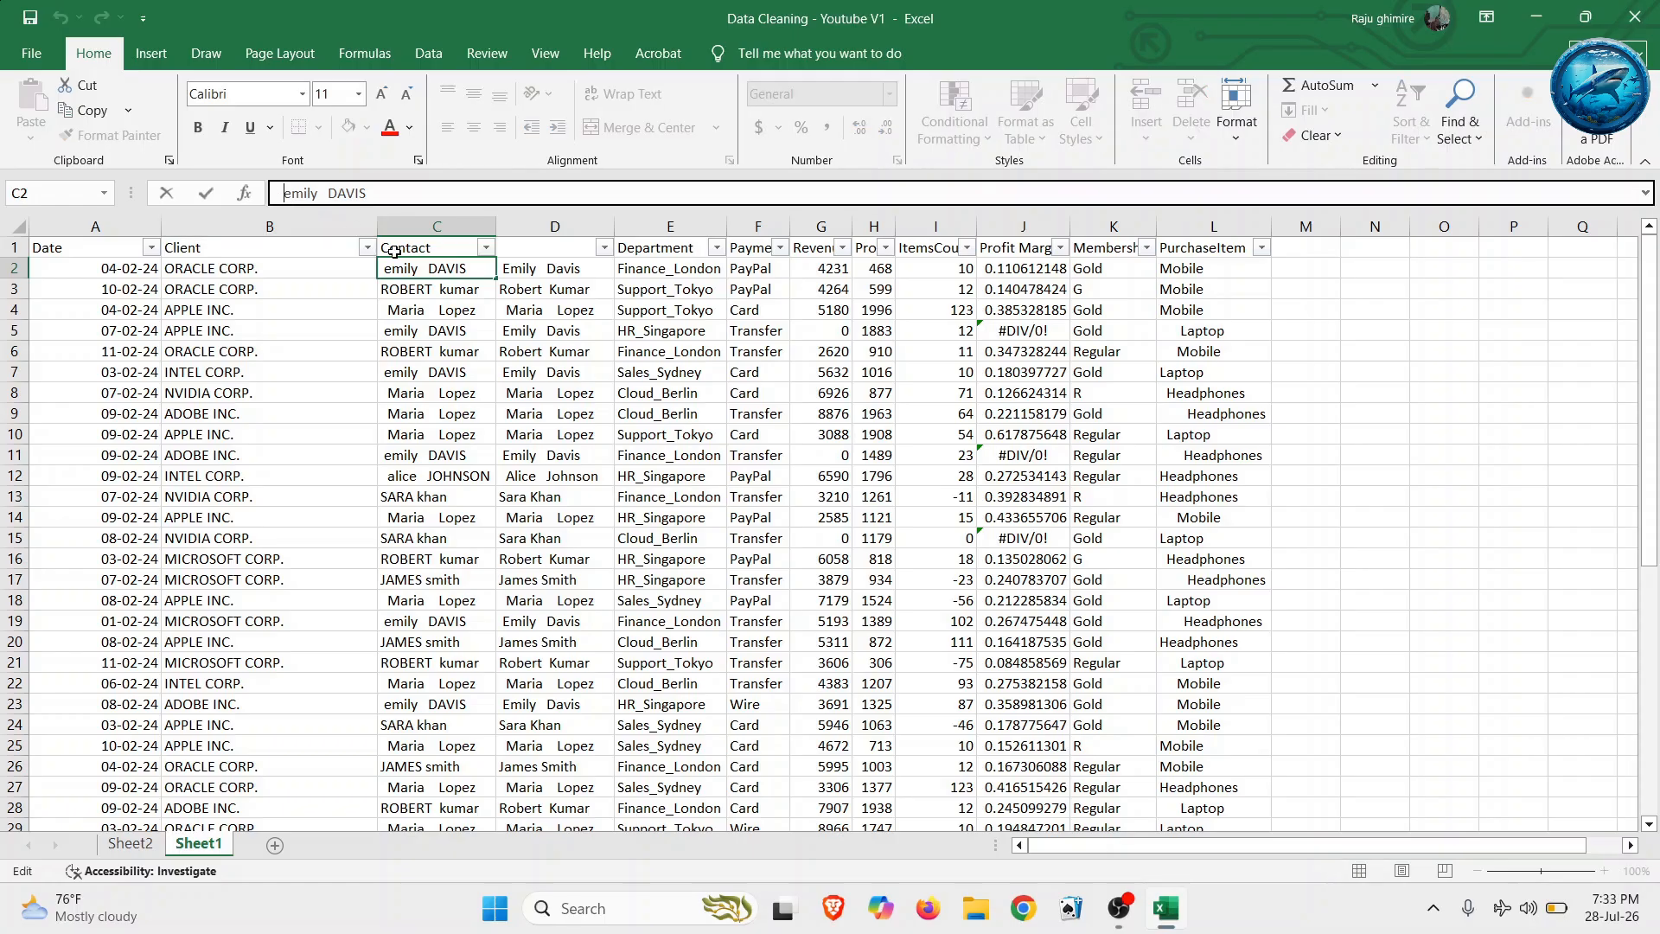
key(Right)
key(Right)
key(Right)
key(Right)
key(Right)
key(Right)
key(Right)
key(Right)
key(Right)
click(553, 269)
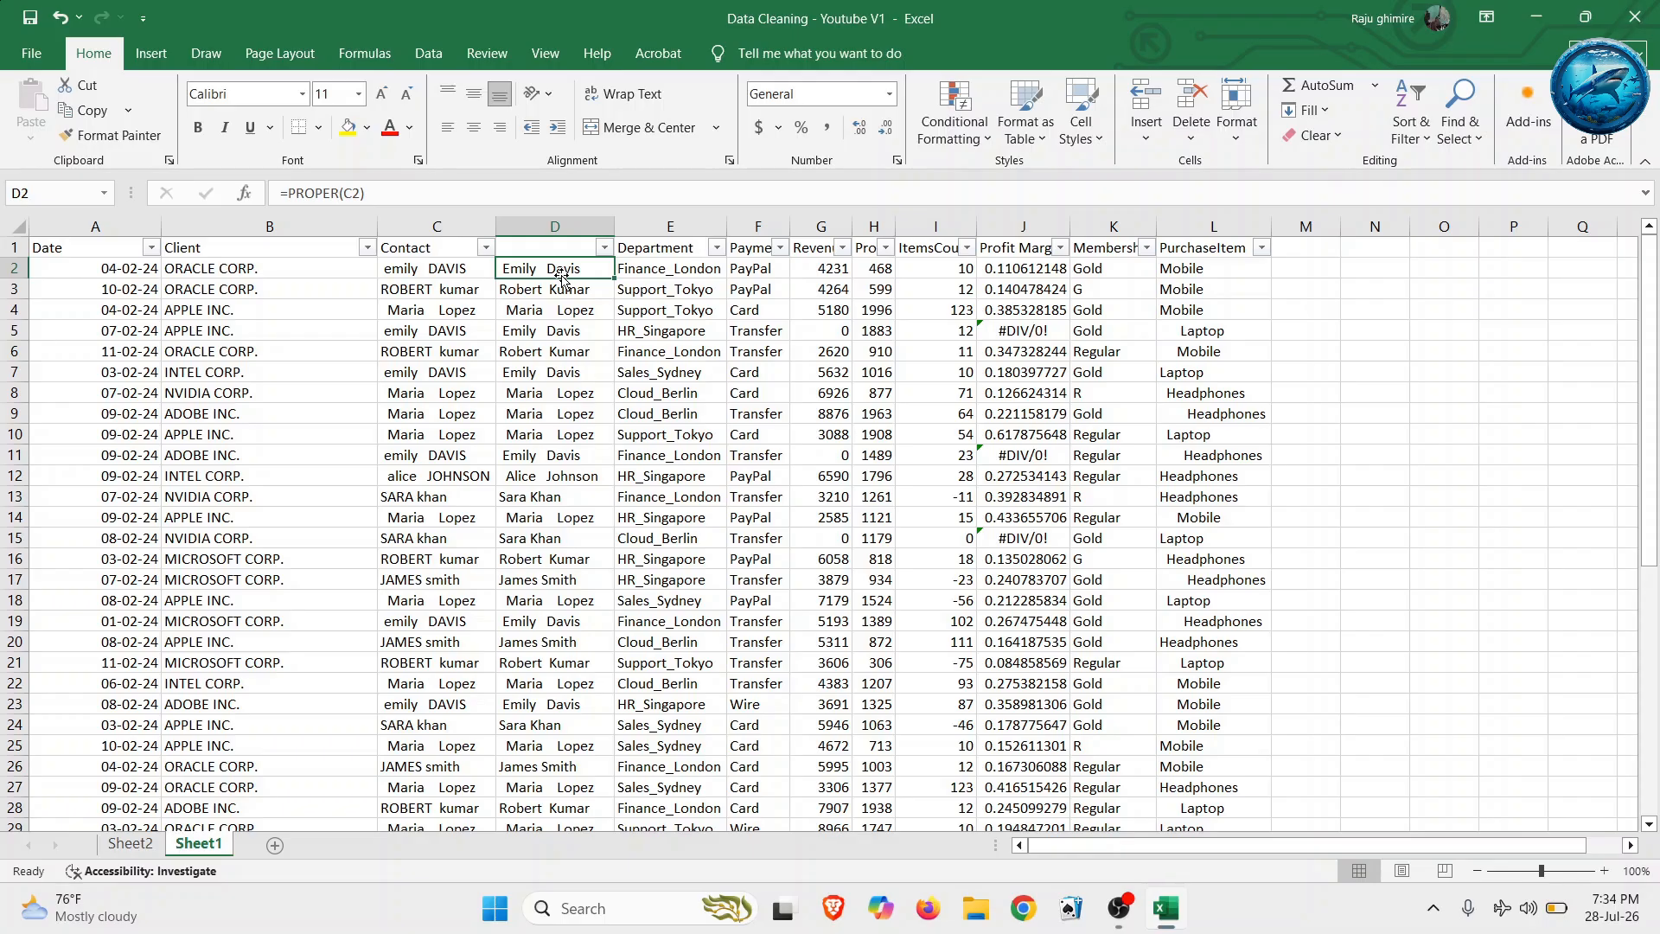
- Insert a blank column E before the Department column
click(655, 225)
right_click(654, 224)
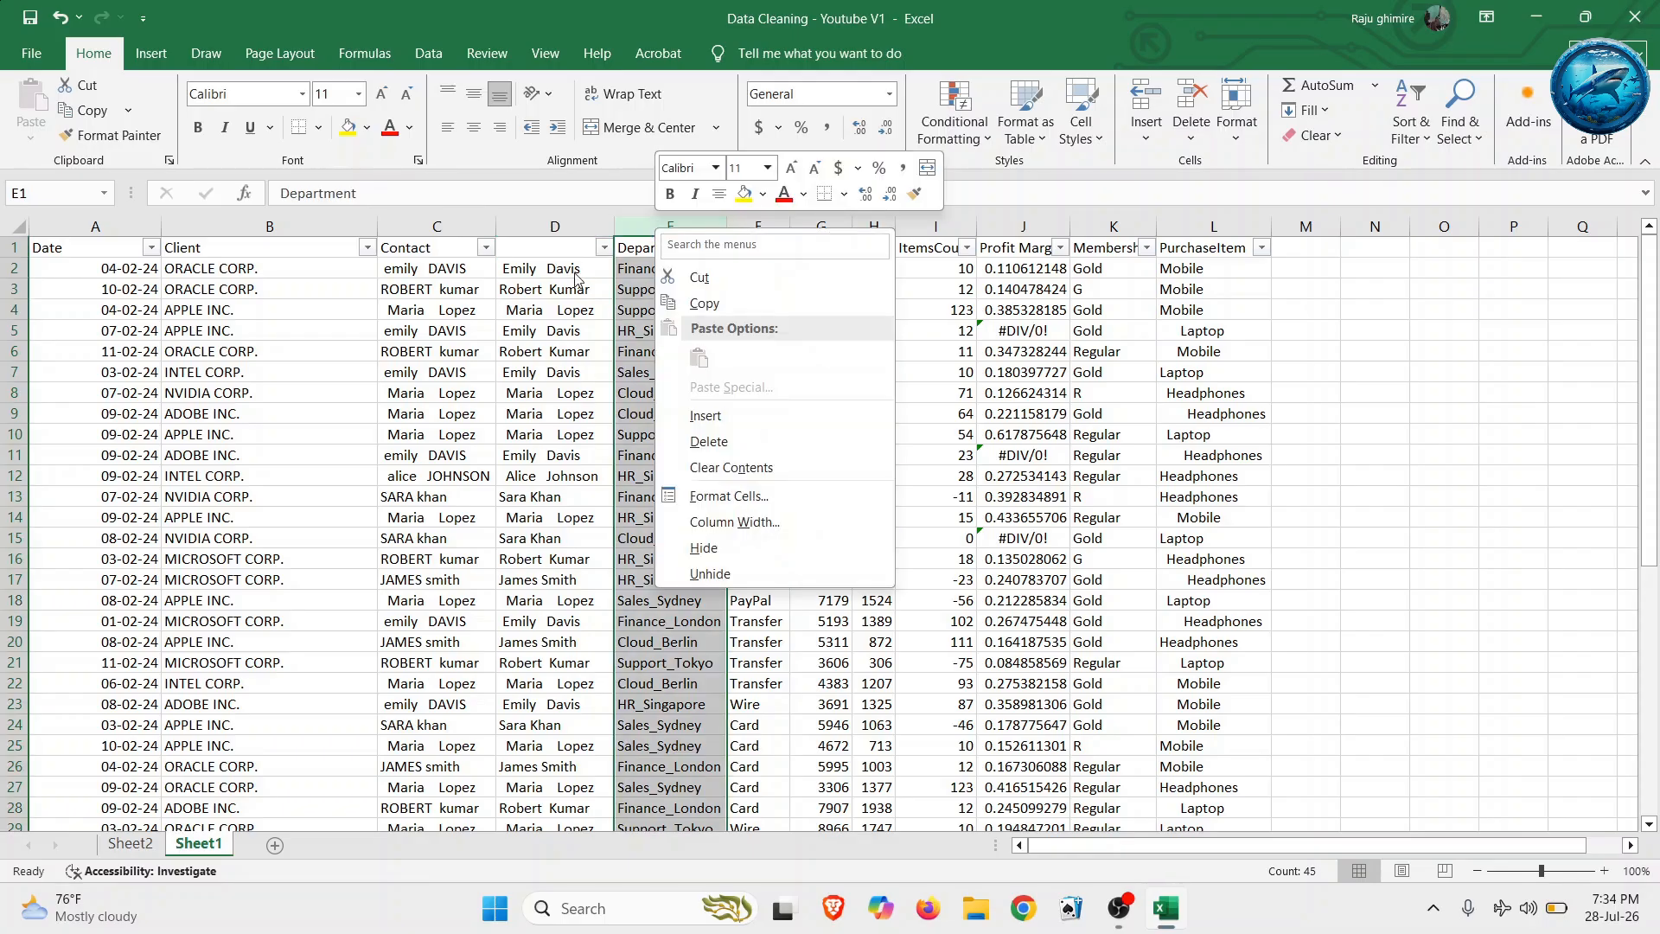
click(705, 416)
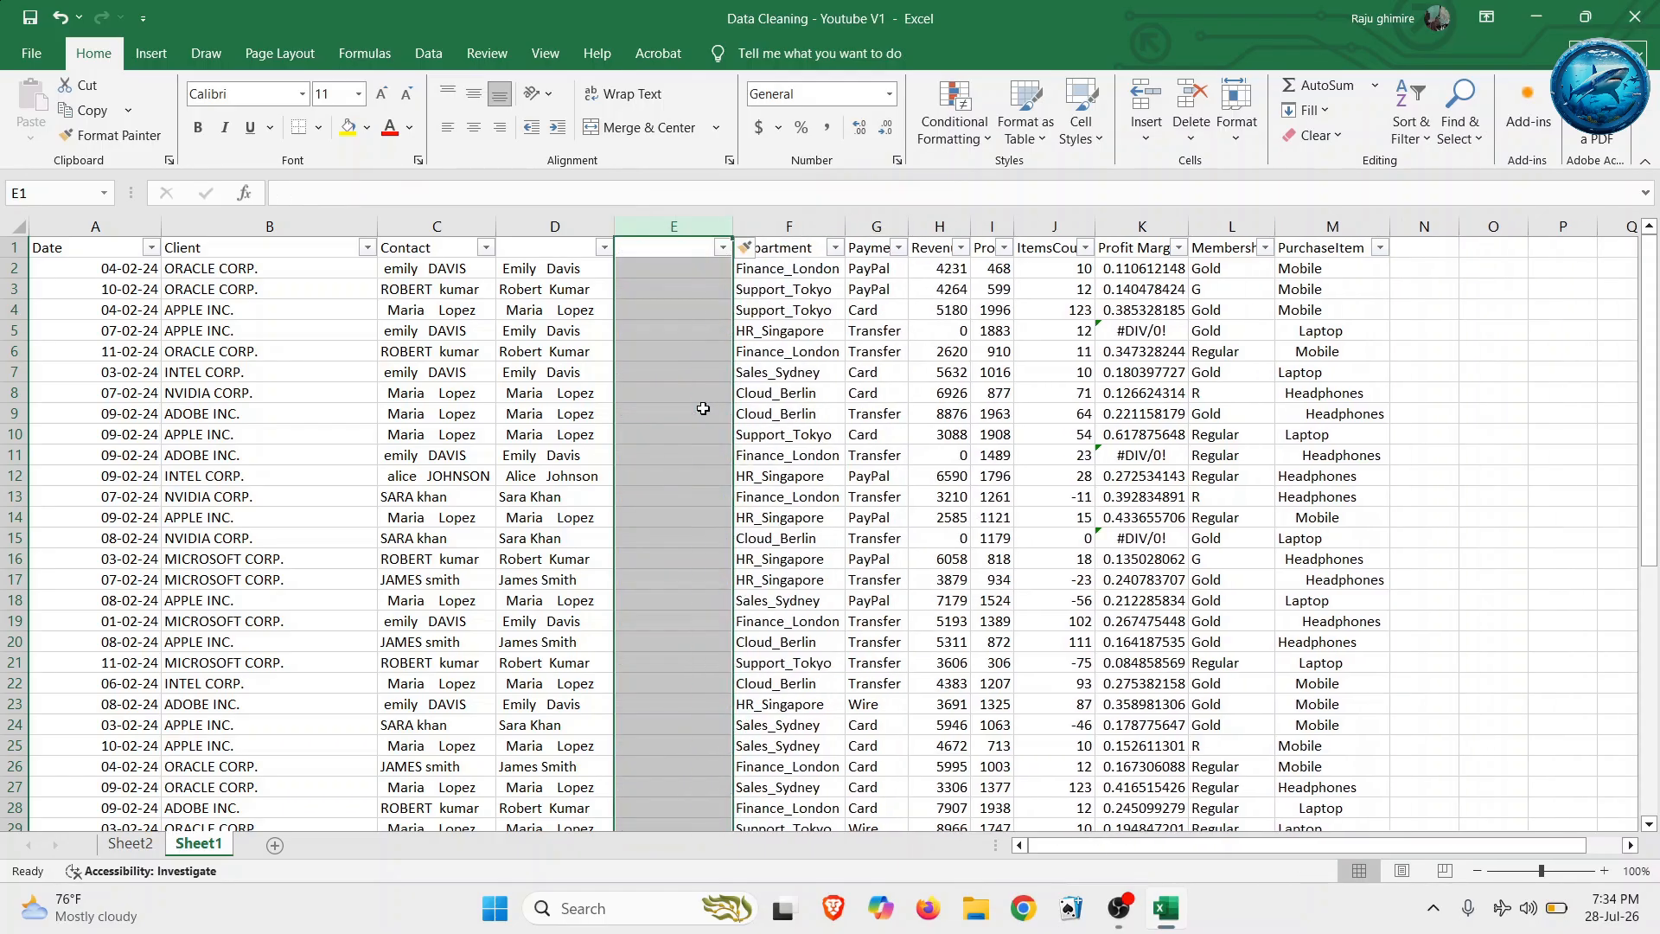
- Enter =TRIM(D2) in cell E2 and fill it down column E to remove the extra spaces from the names
click(645, 274)
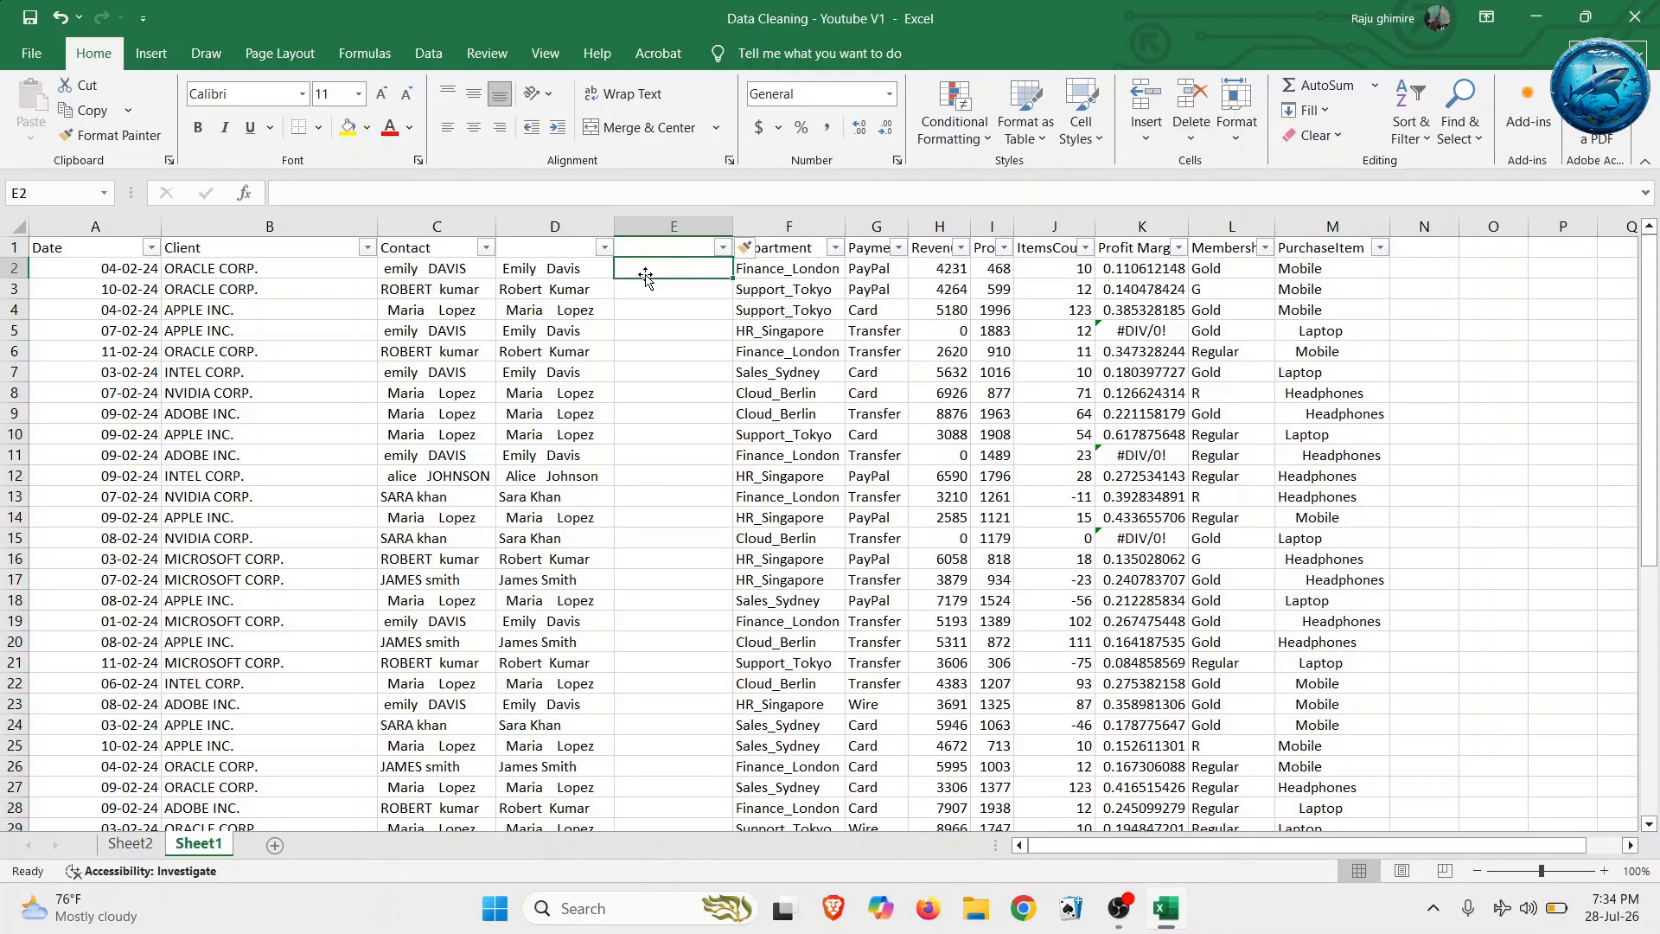
text(=trim)
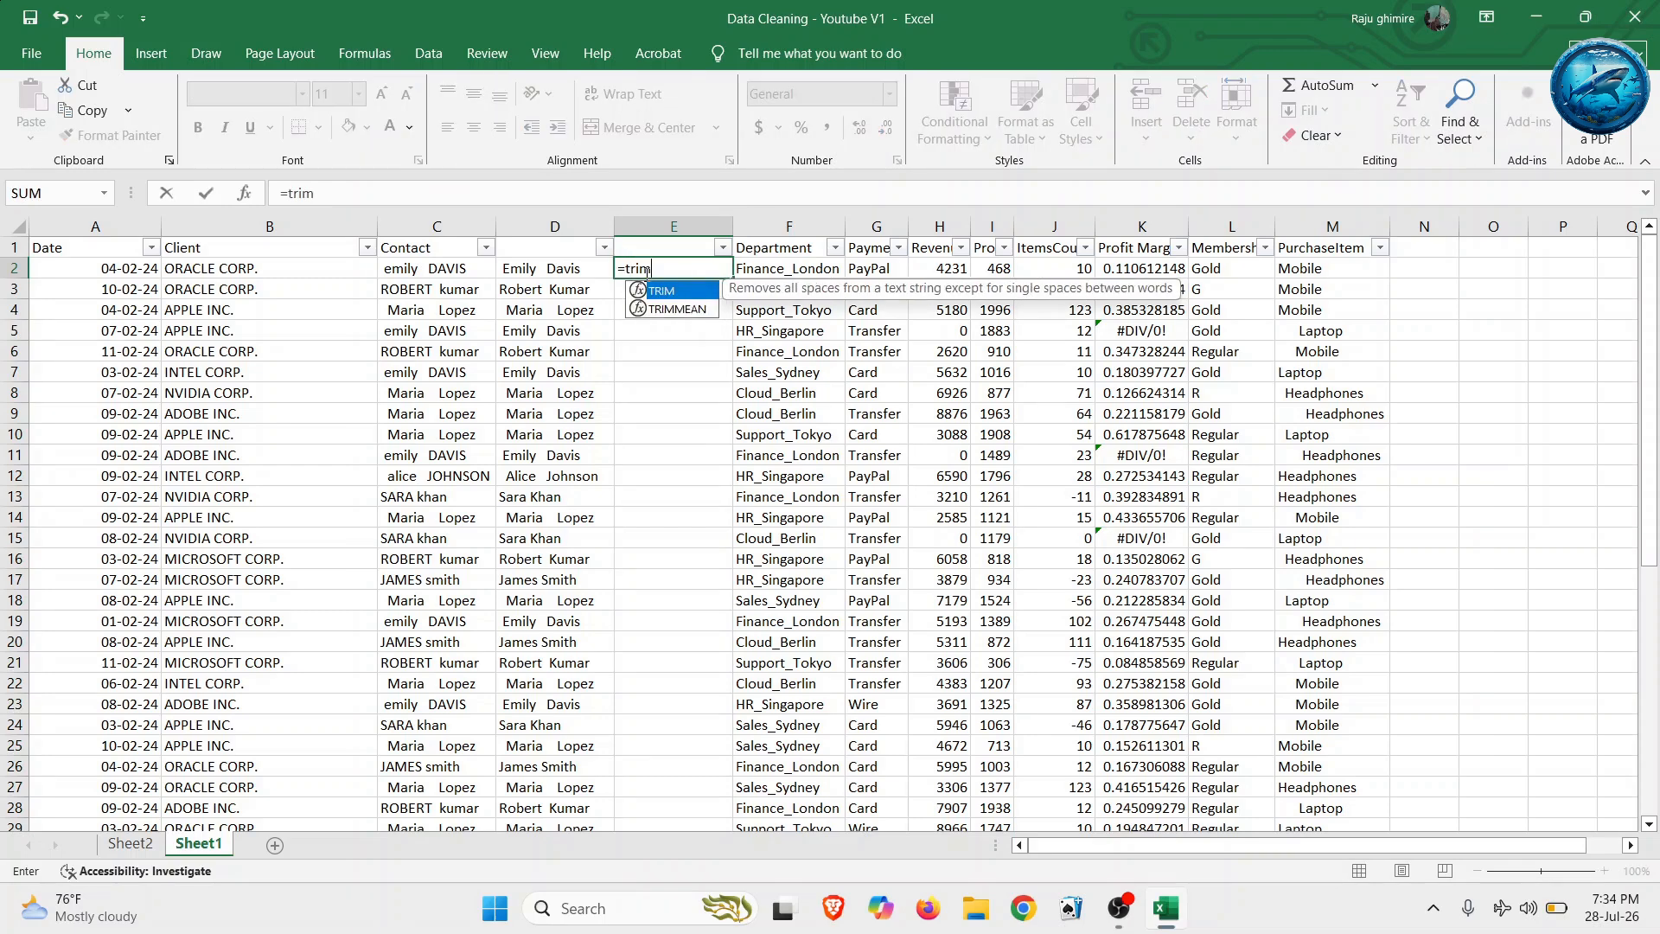
key(Tab)
key(Left)
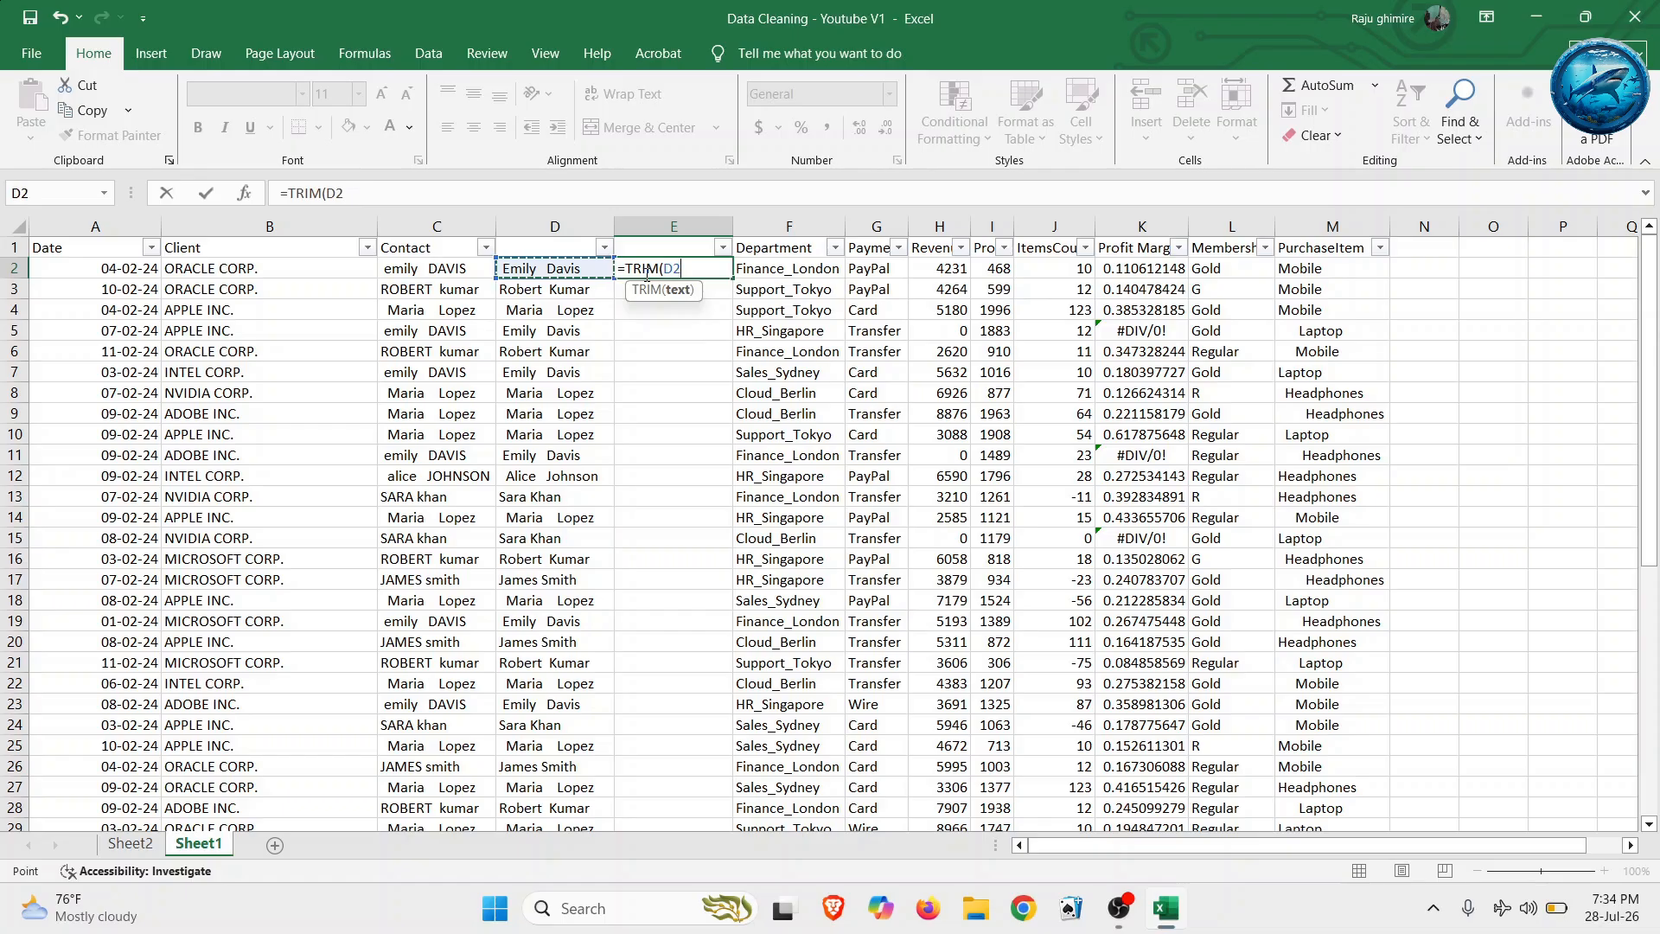
key(Return)
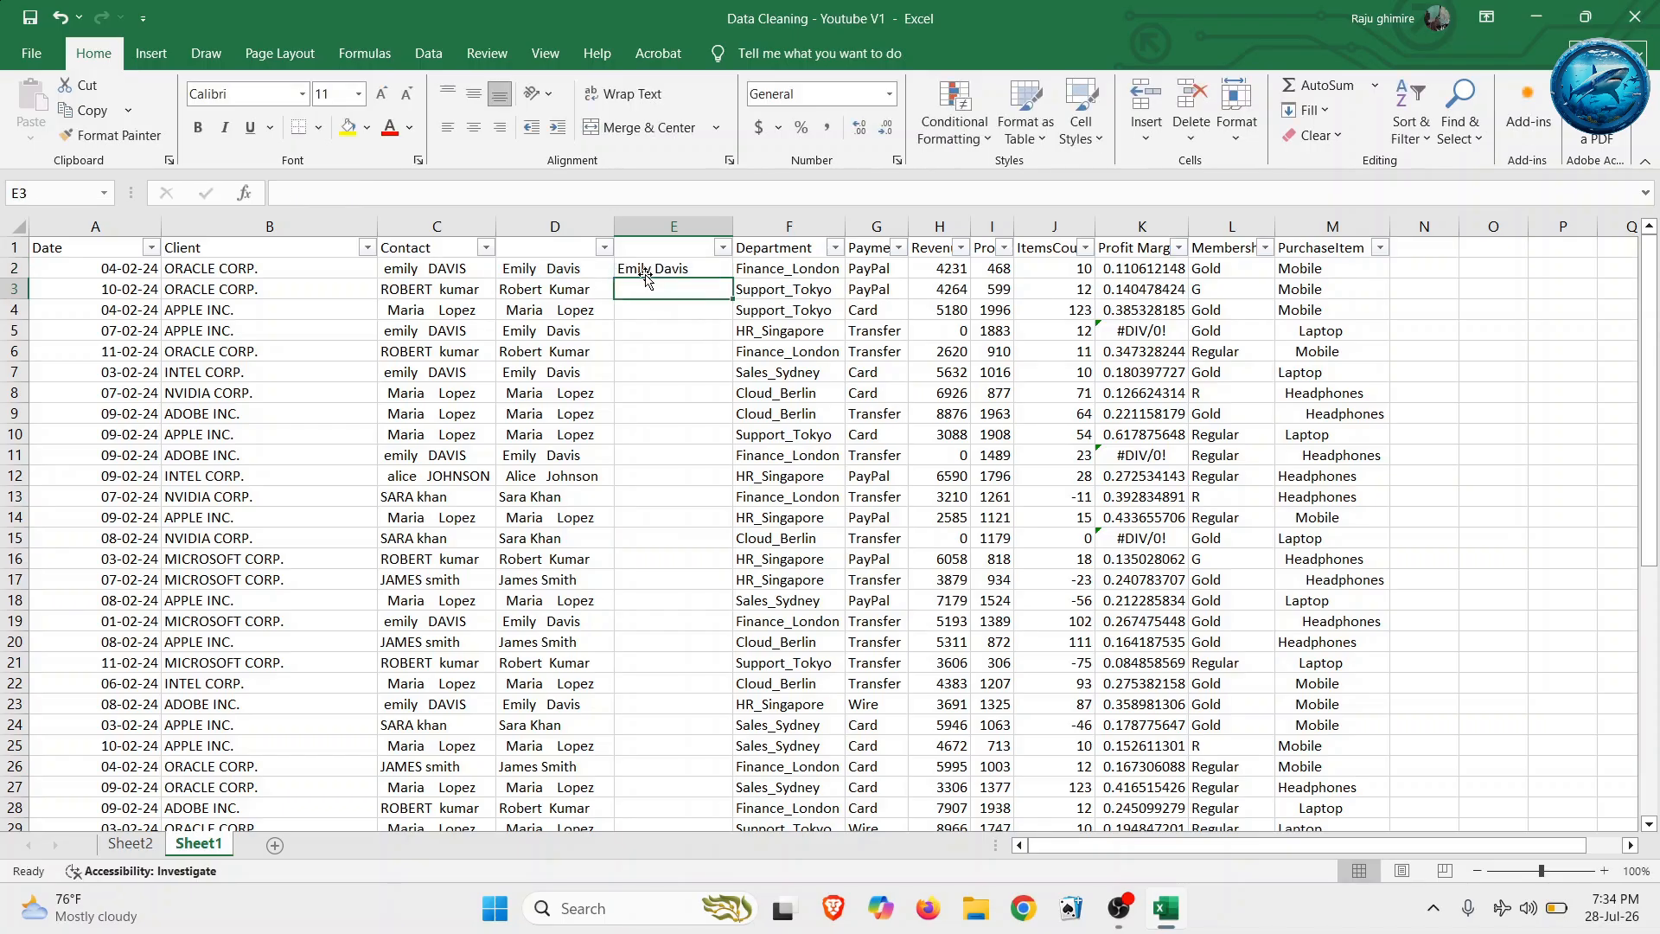
click(647, 268)
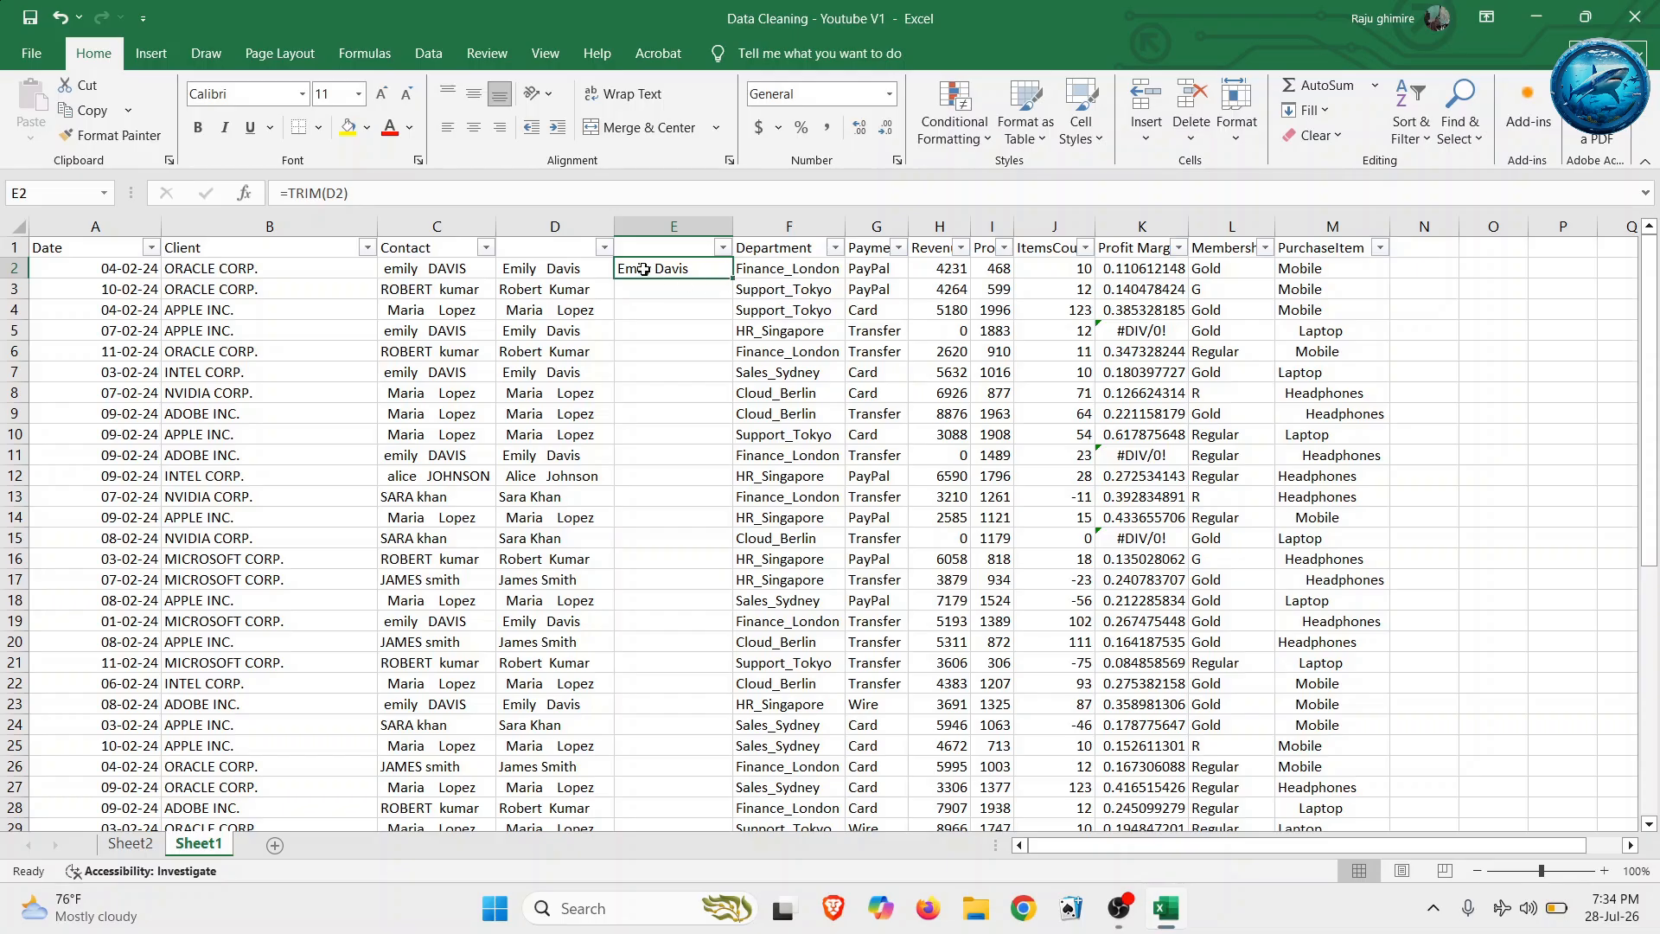
double_click(734, 279)
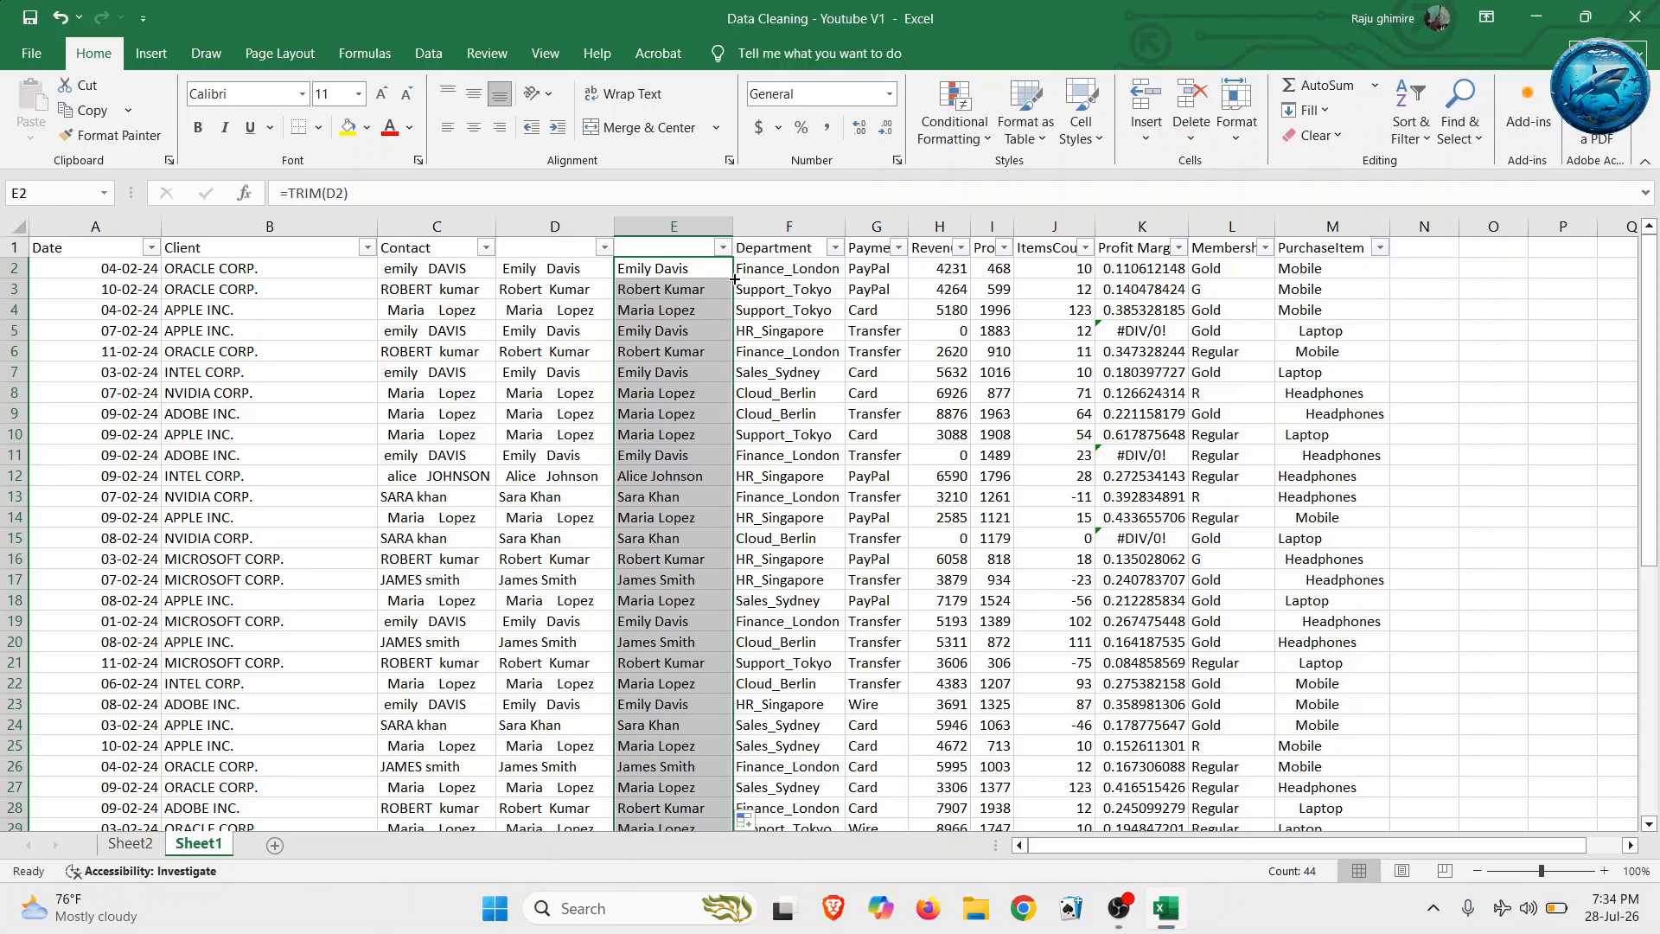
click(674, 265)
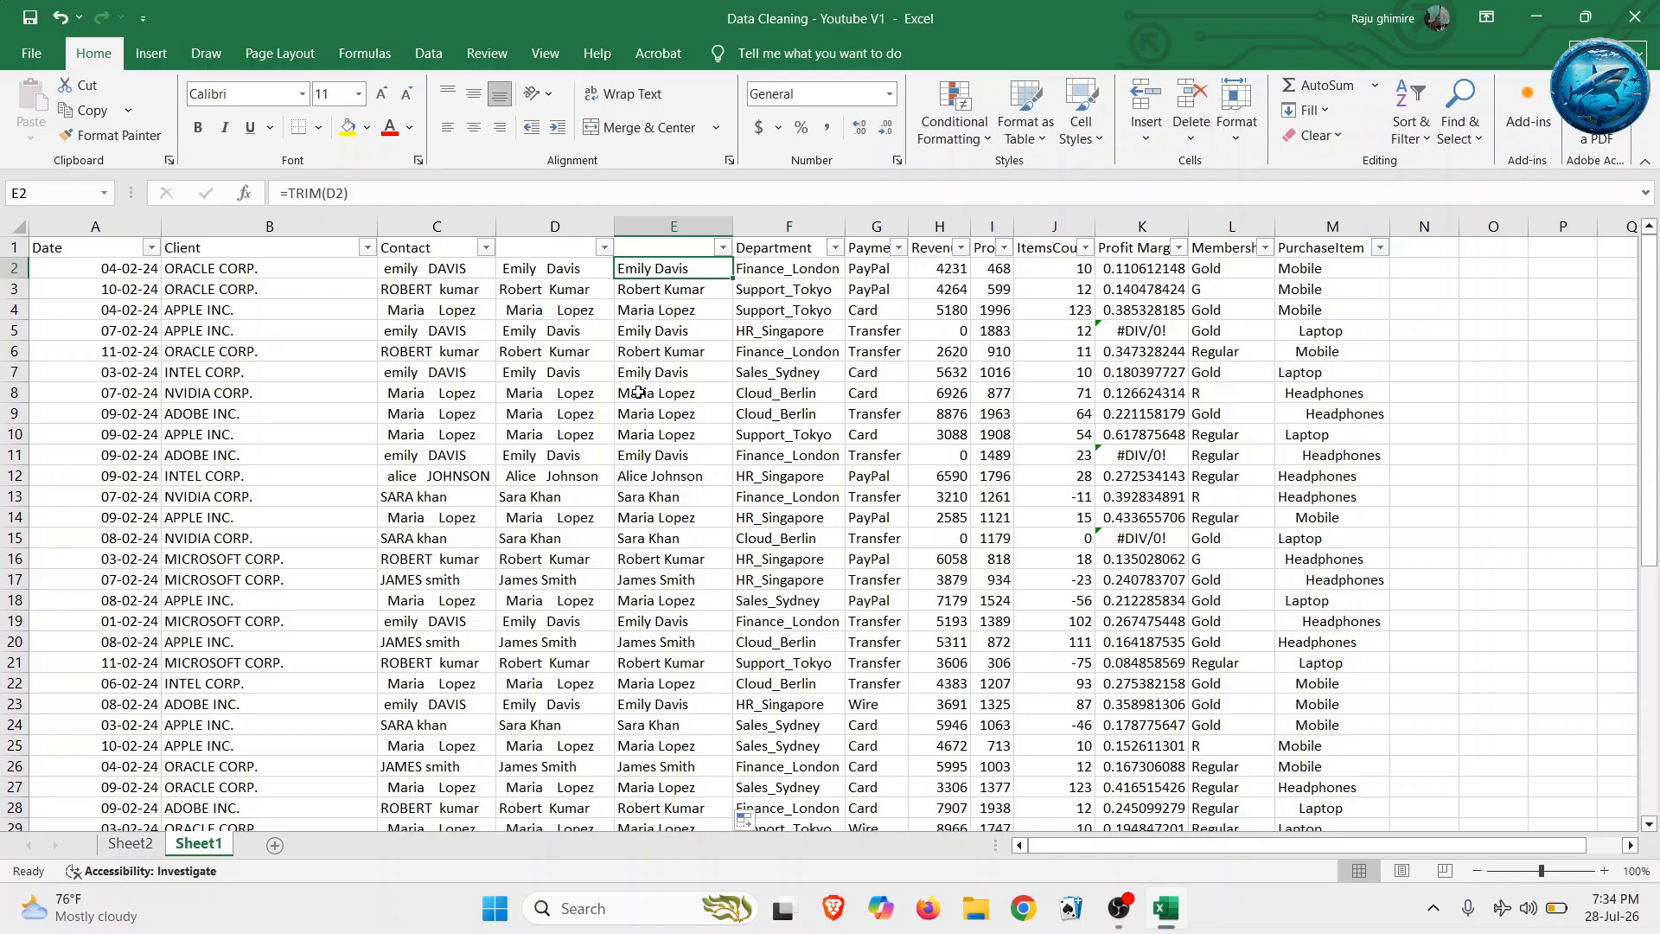
- Change the formula in cell D2 to =TRIM(PROPER(C2)) and fill it down column D
key(Left)
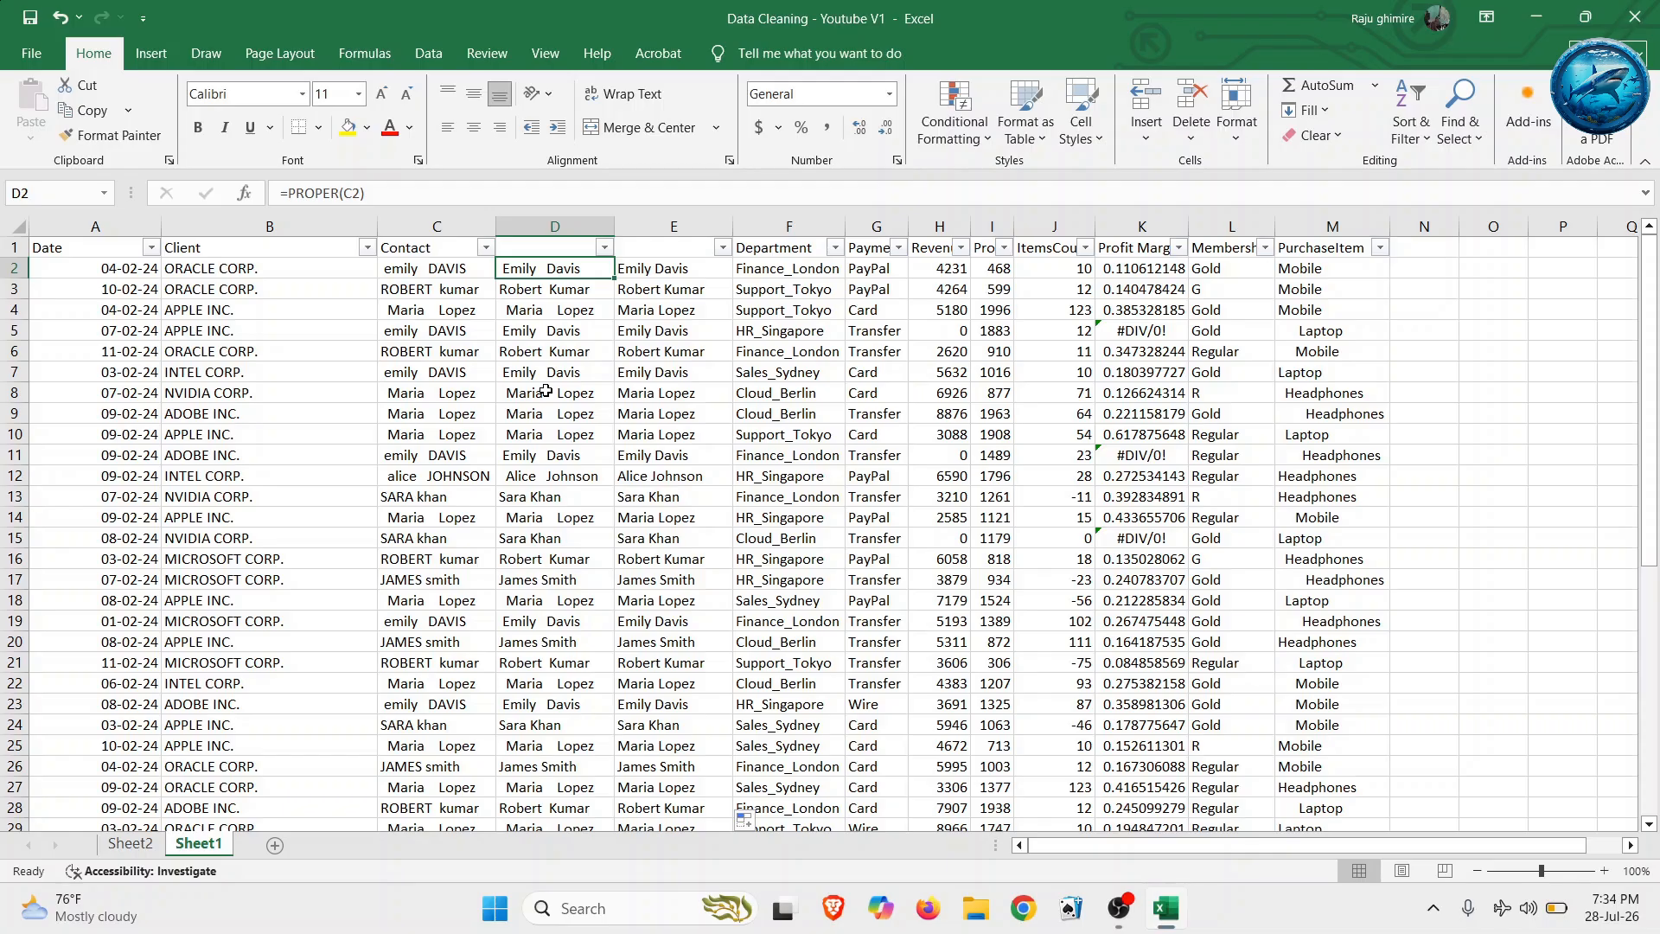
click(291, 192)
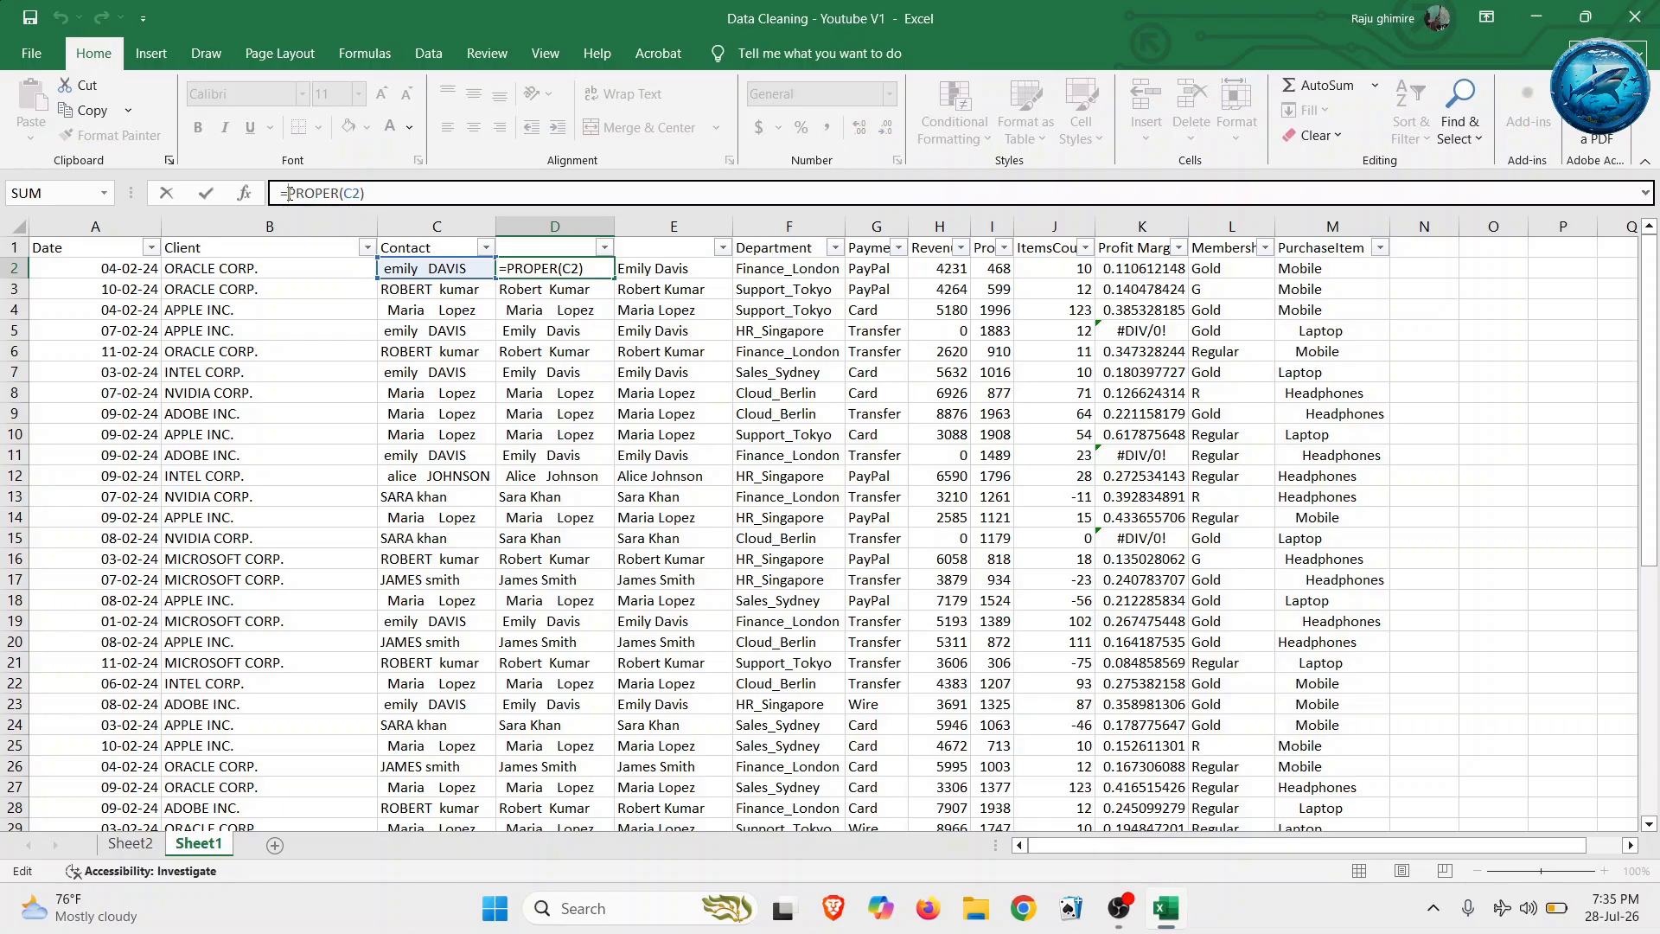
text(trin)
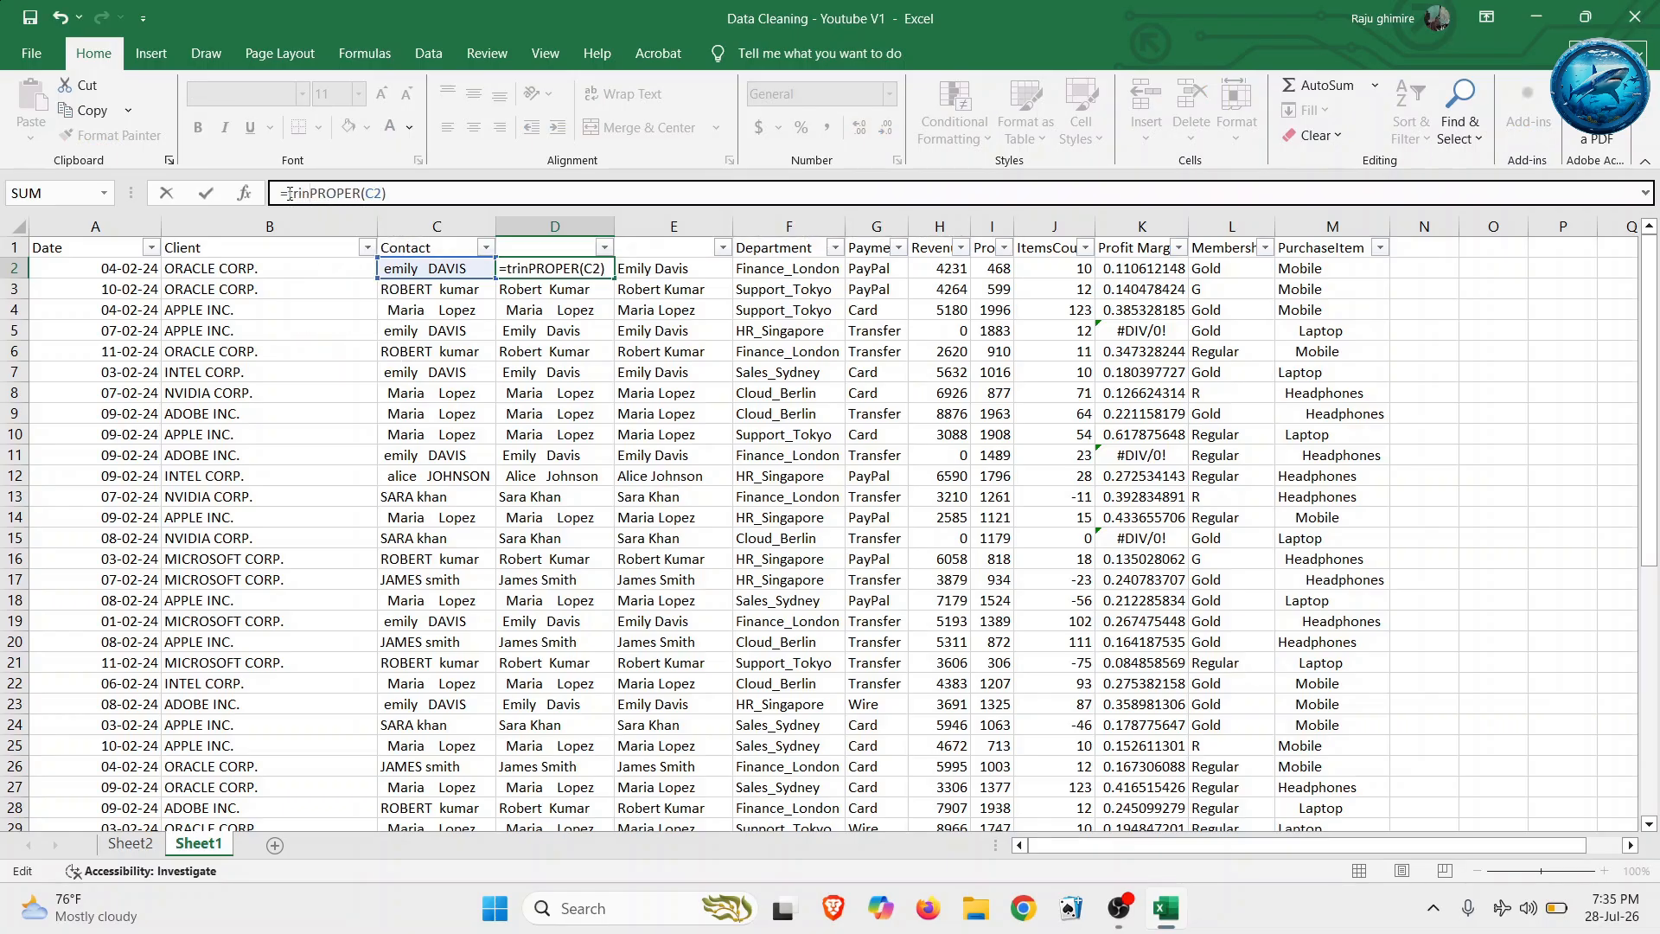
key(BackSpace)
text(m)
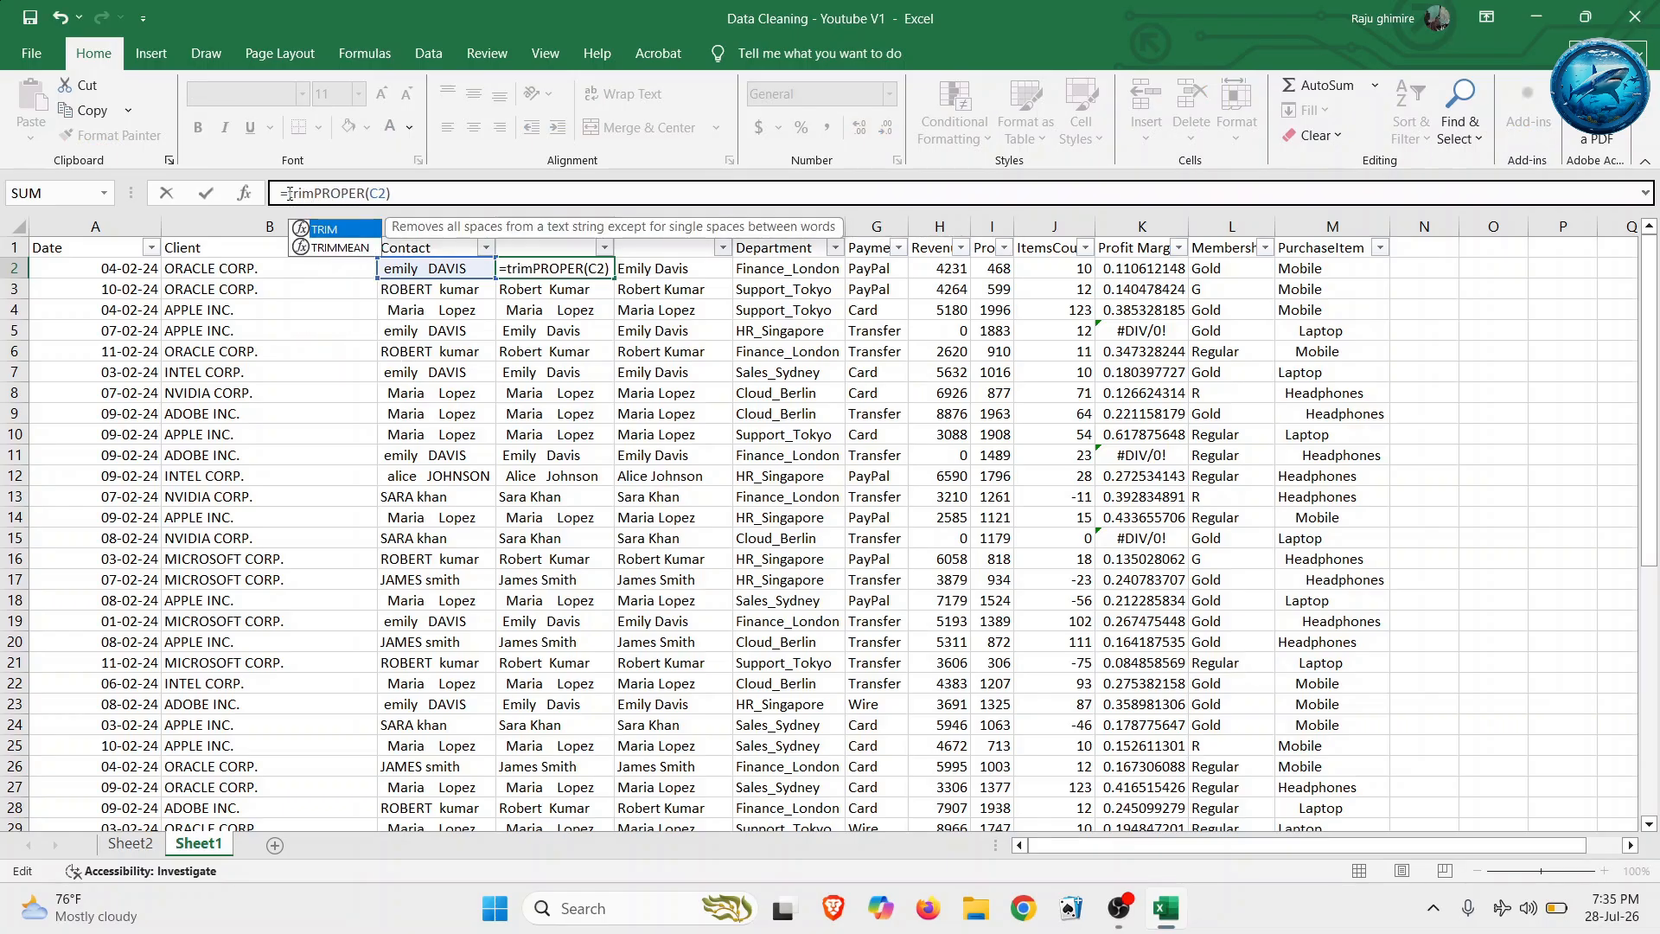
text(()
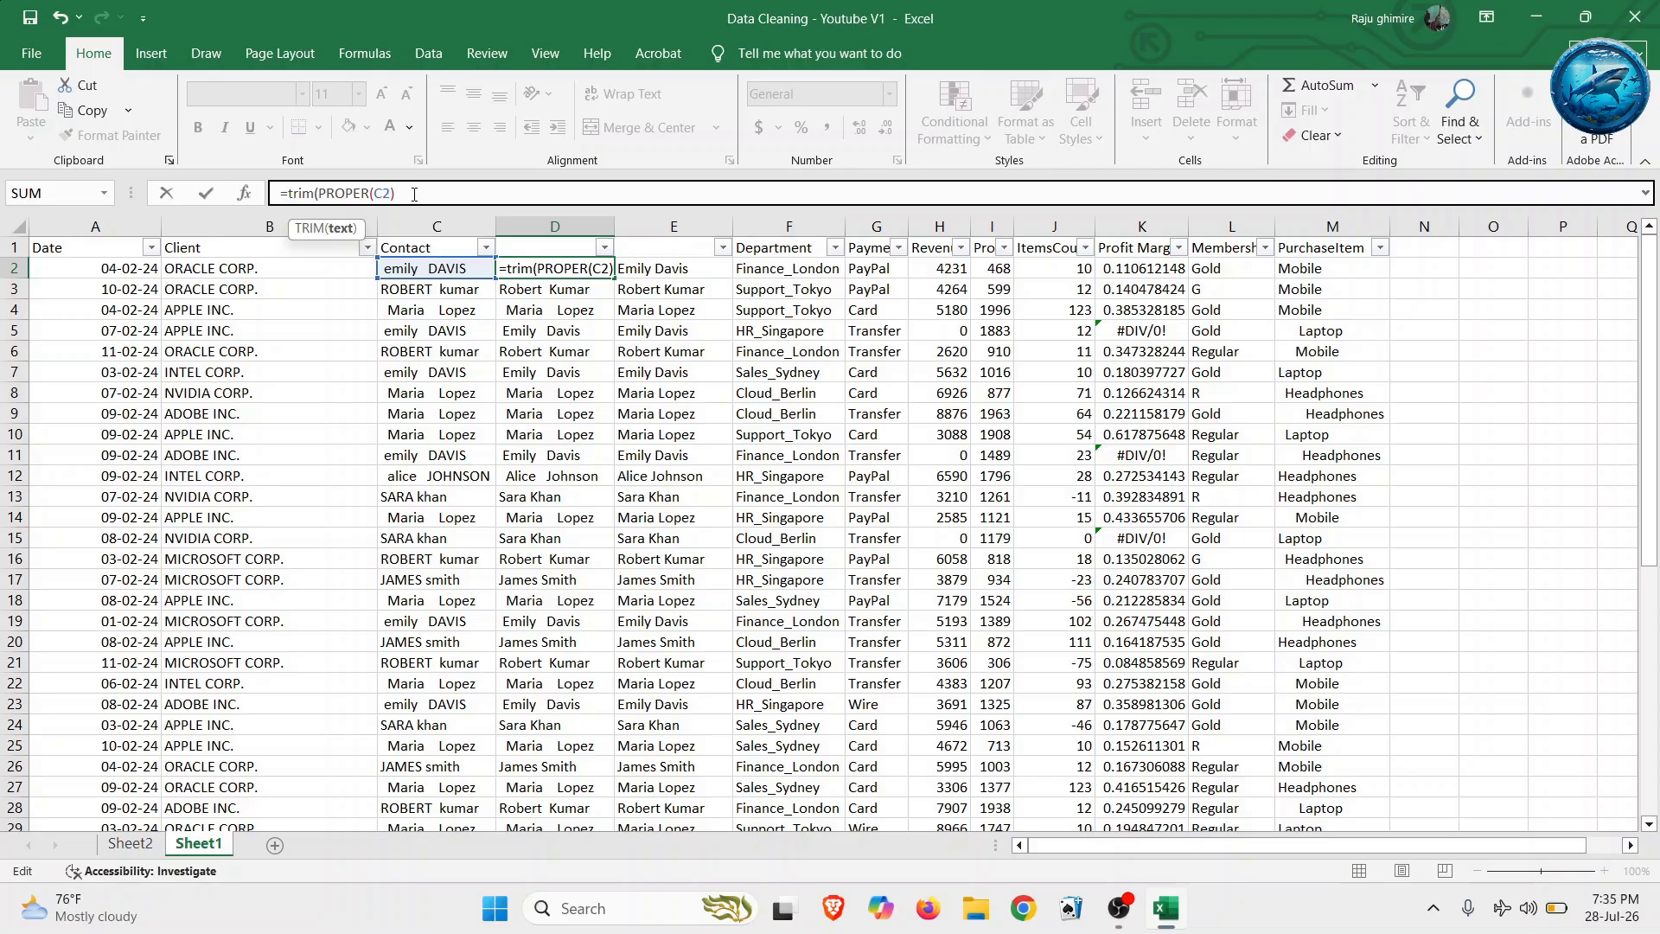
click(415, 193)
text())
key(Return)
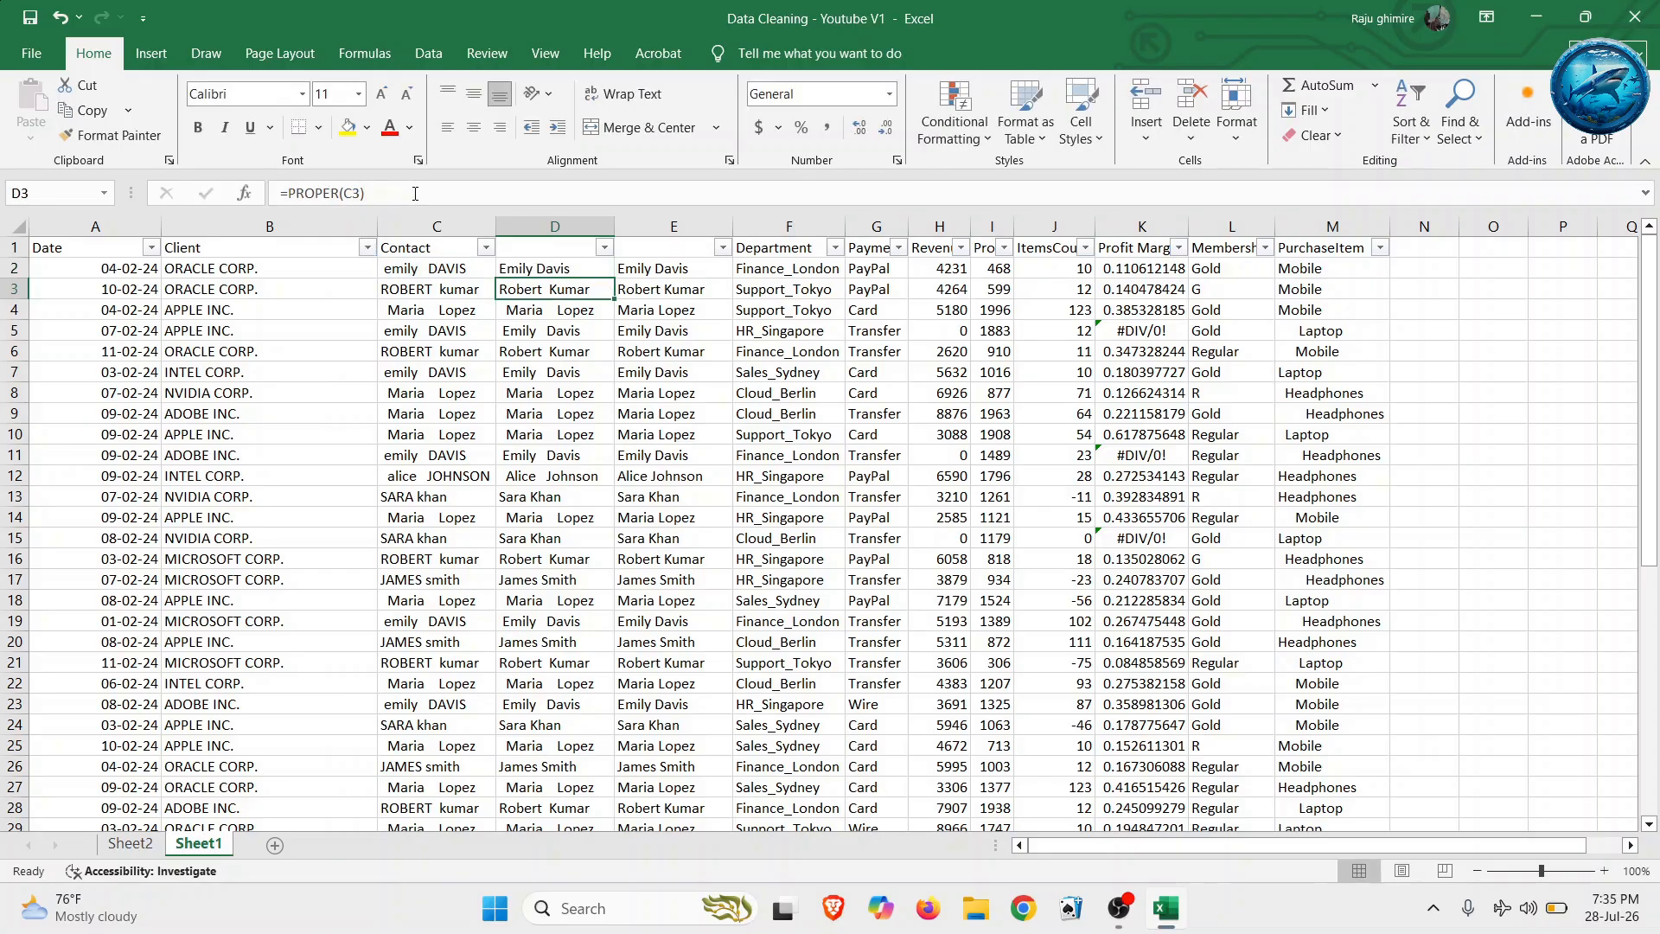
click(555, 269)
double_click(615, 278)
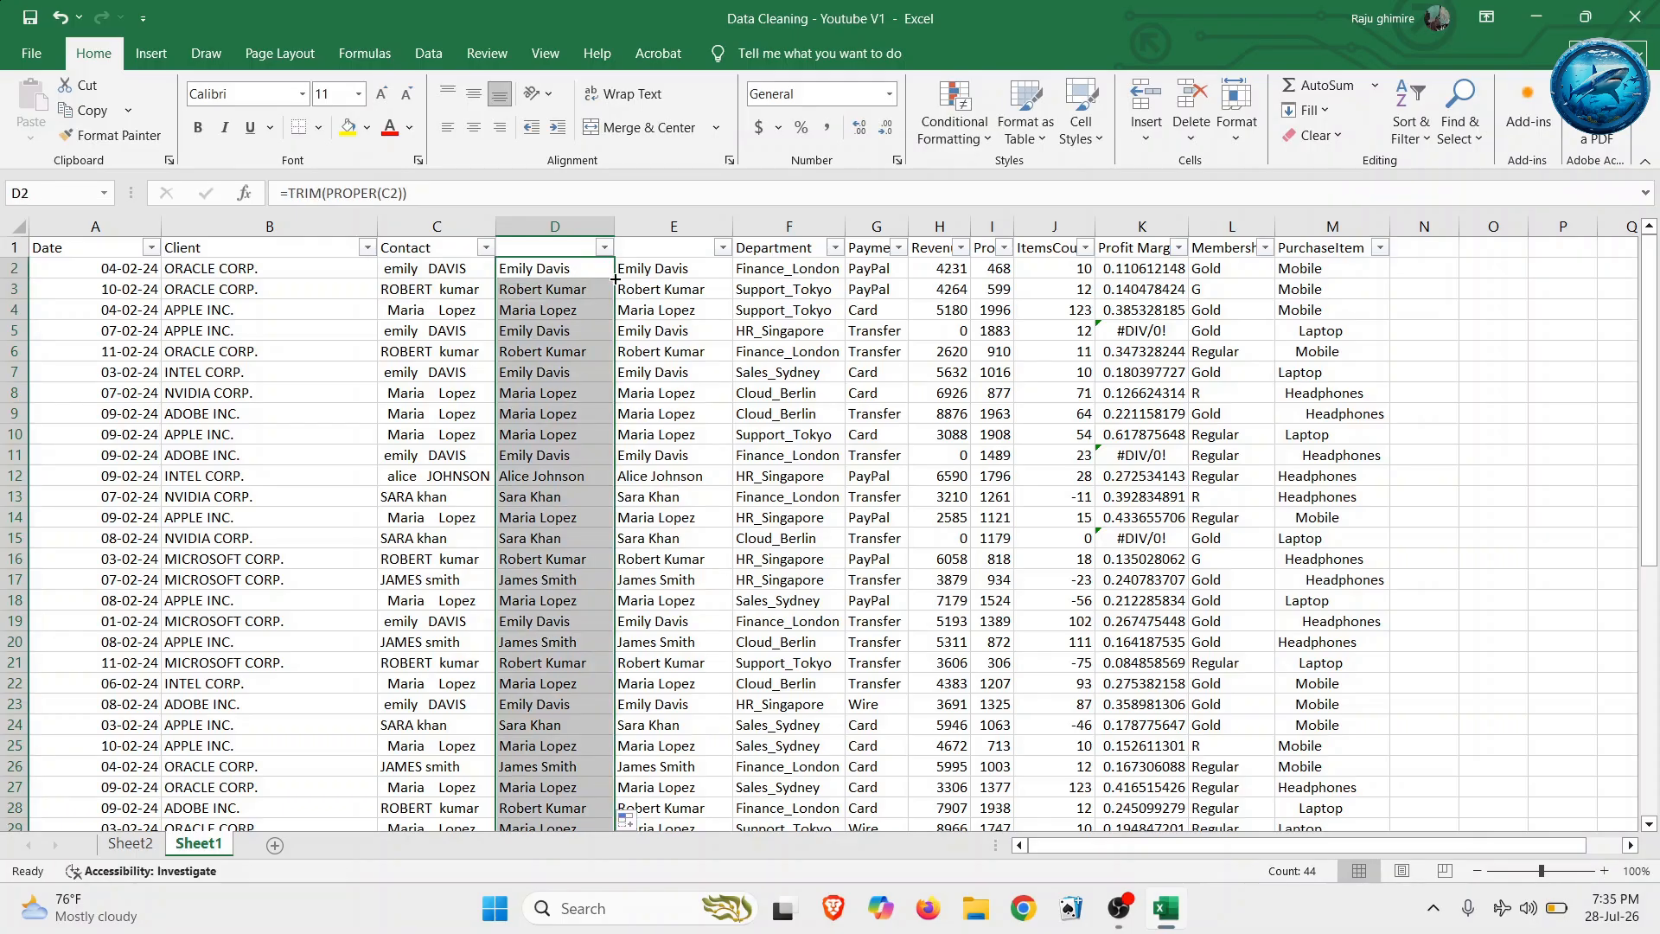
- Compare the formulas in E2 and D2, and delete the redundant TRIM helper column E
click(648, 269)
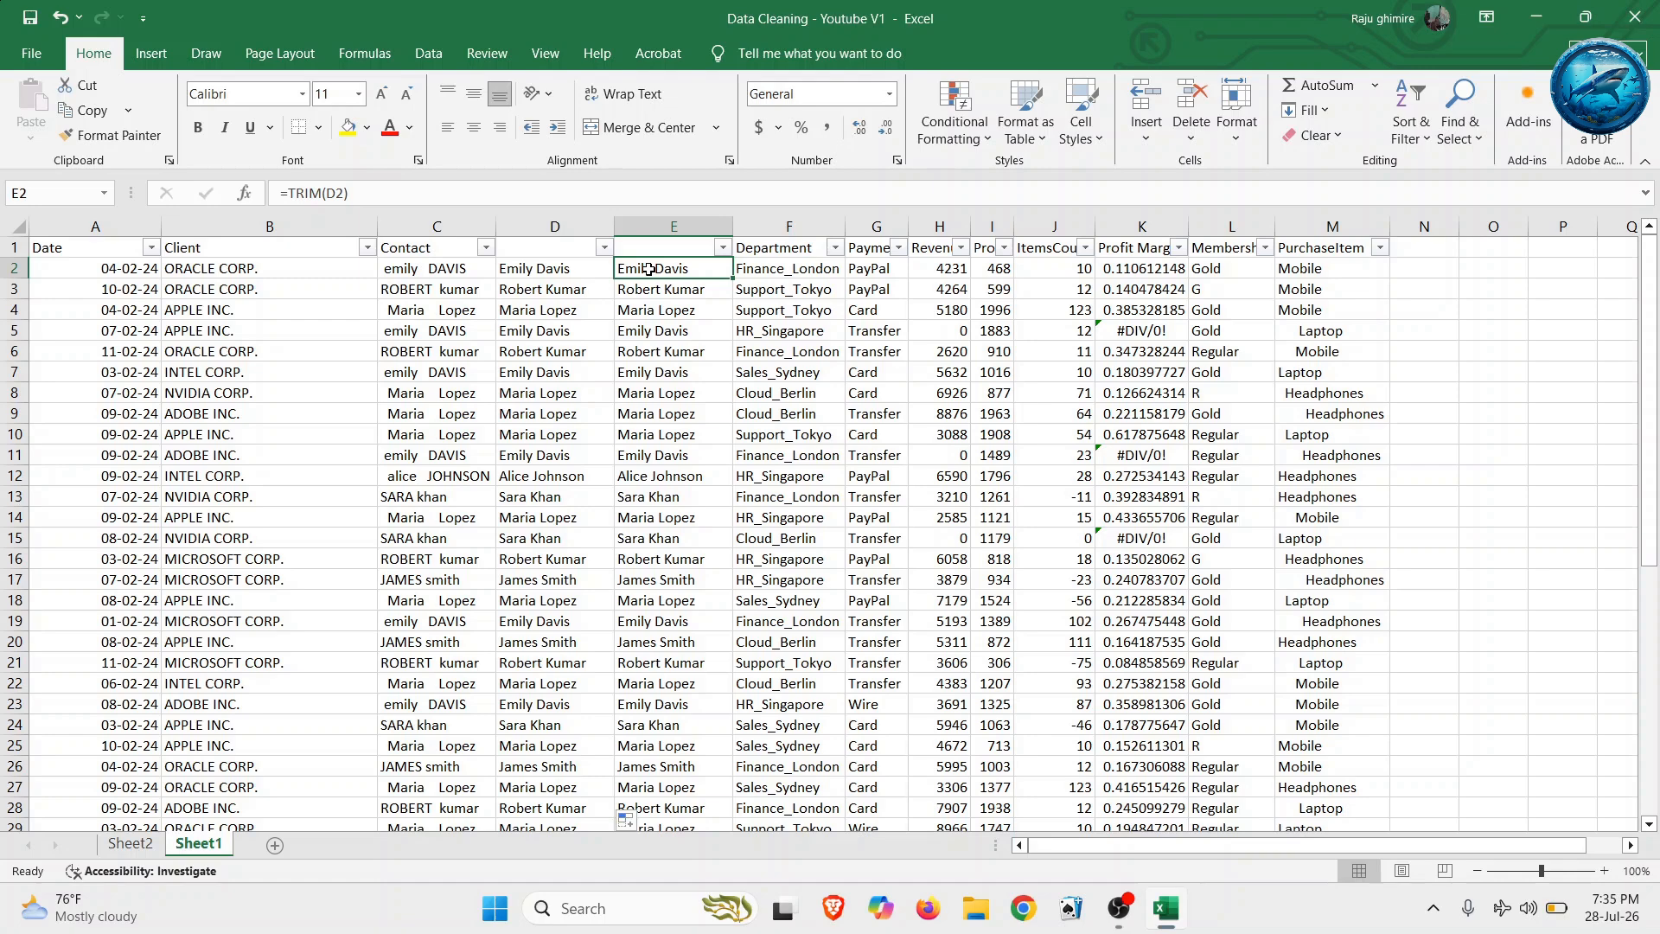
click(538, 265)
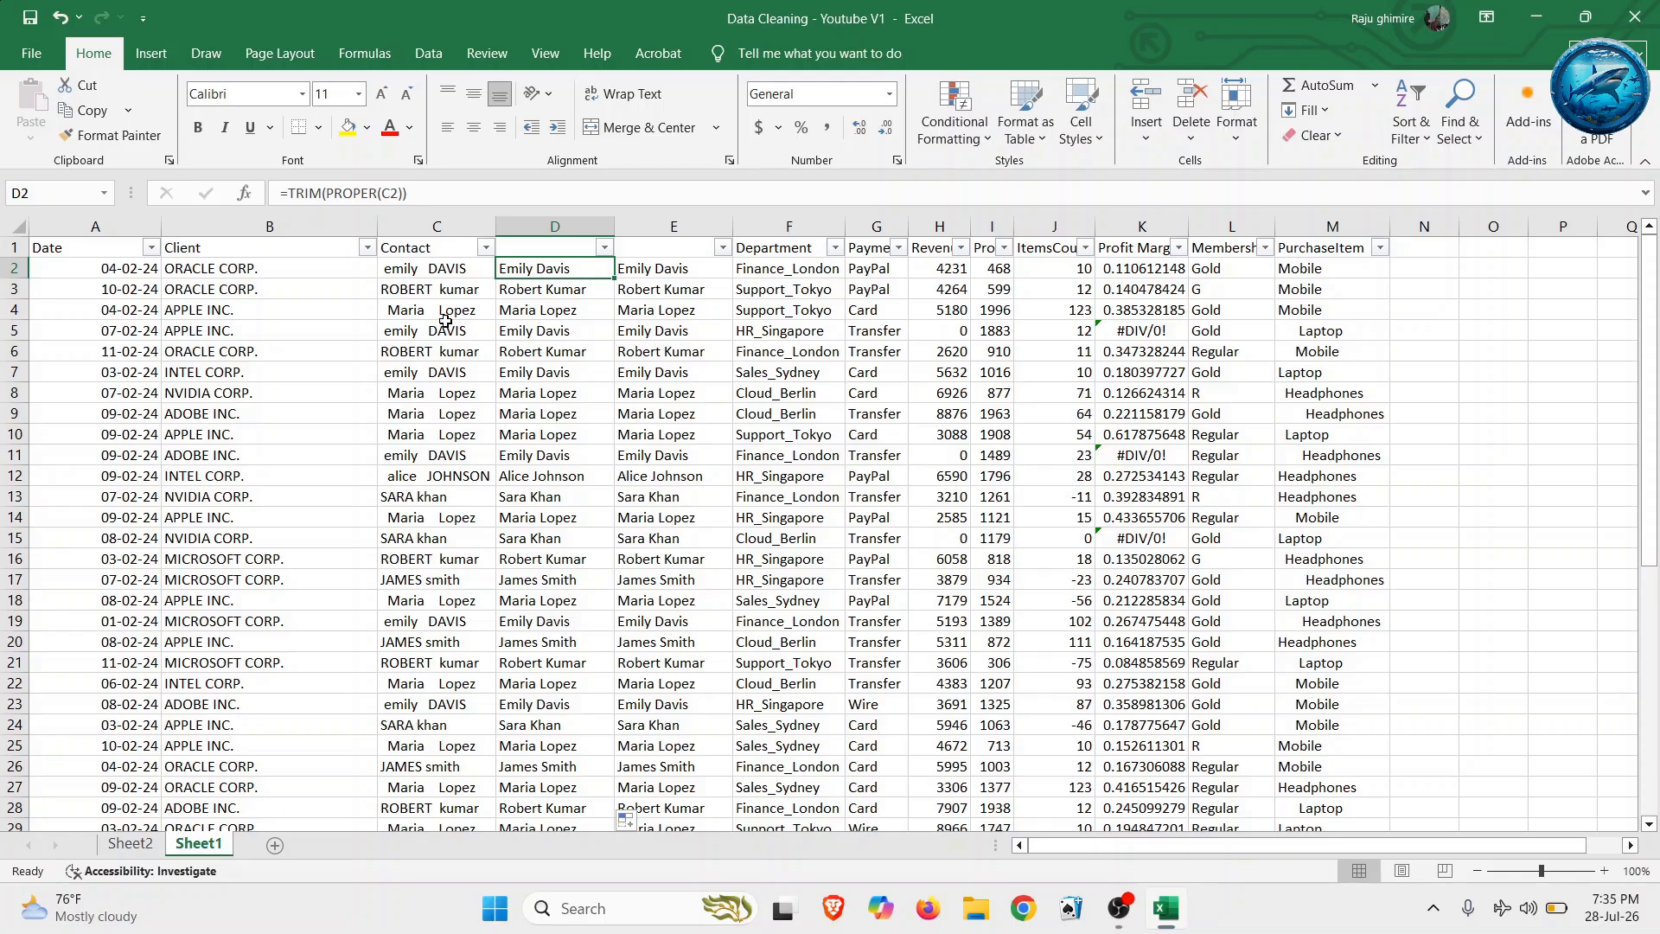
click(673, 227)
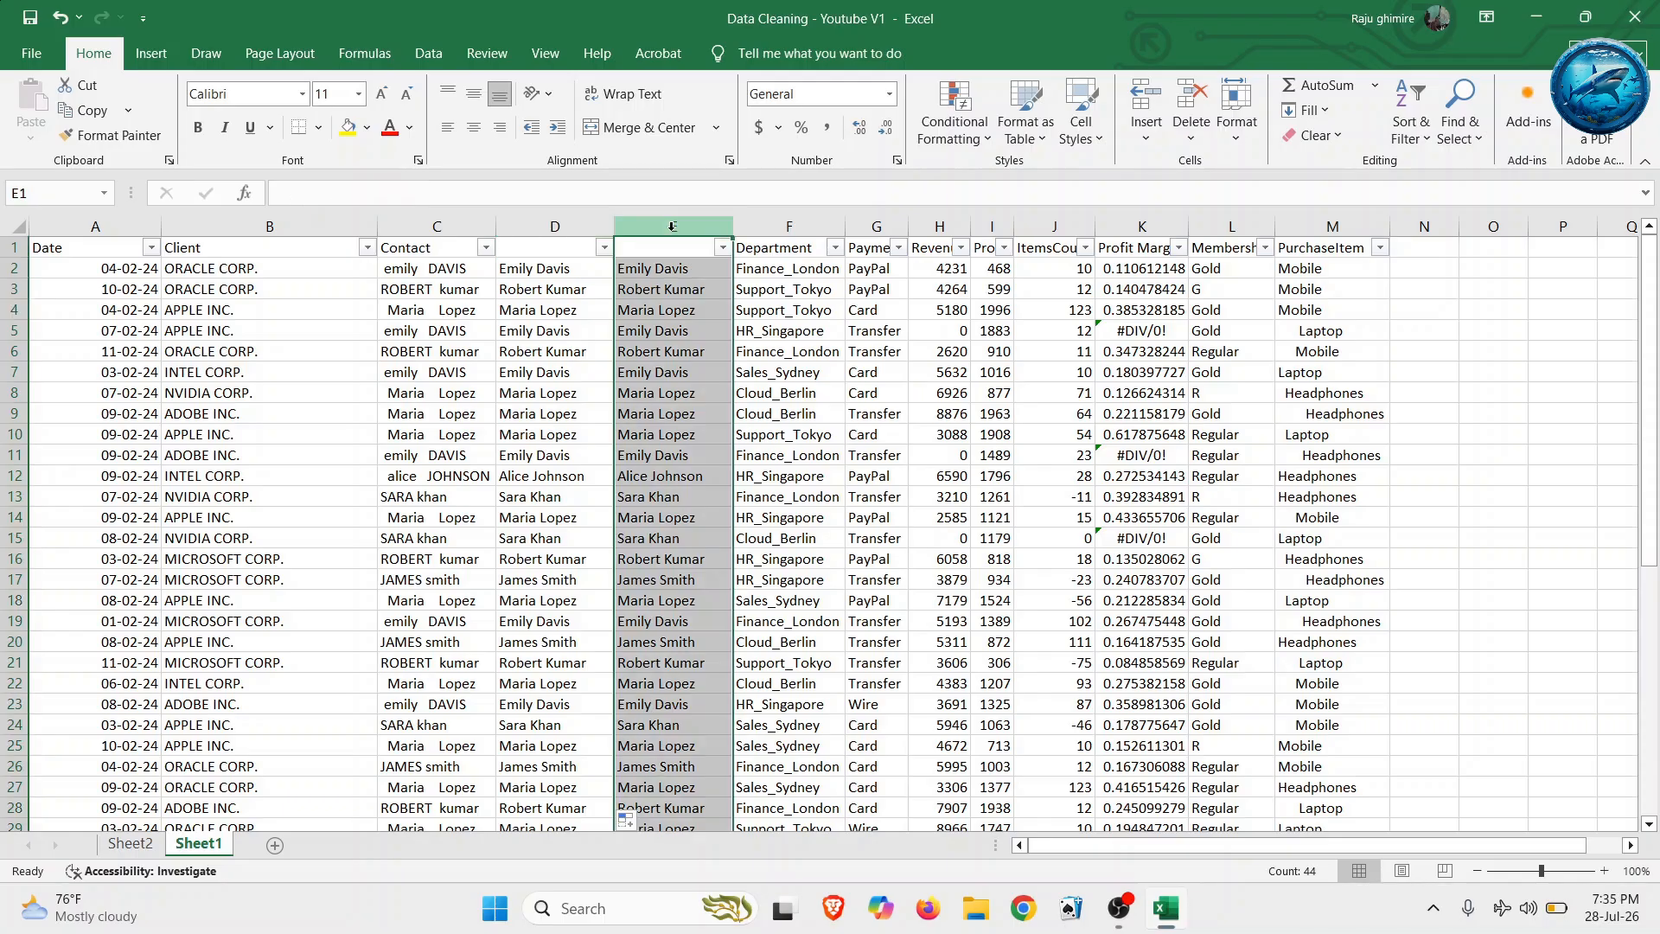
right_click(673, 228)
click(726, 444)
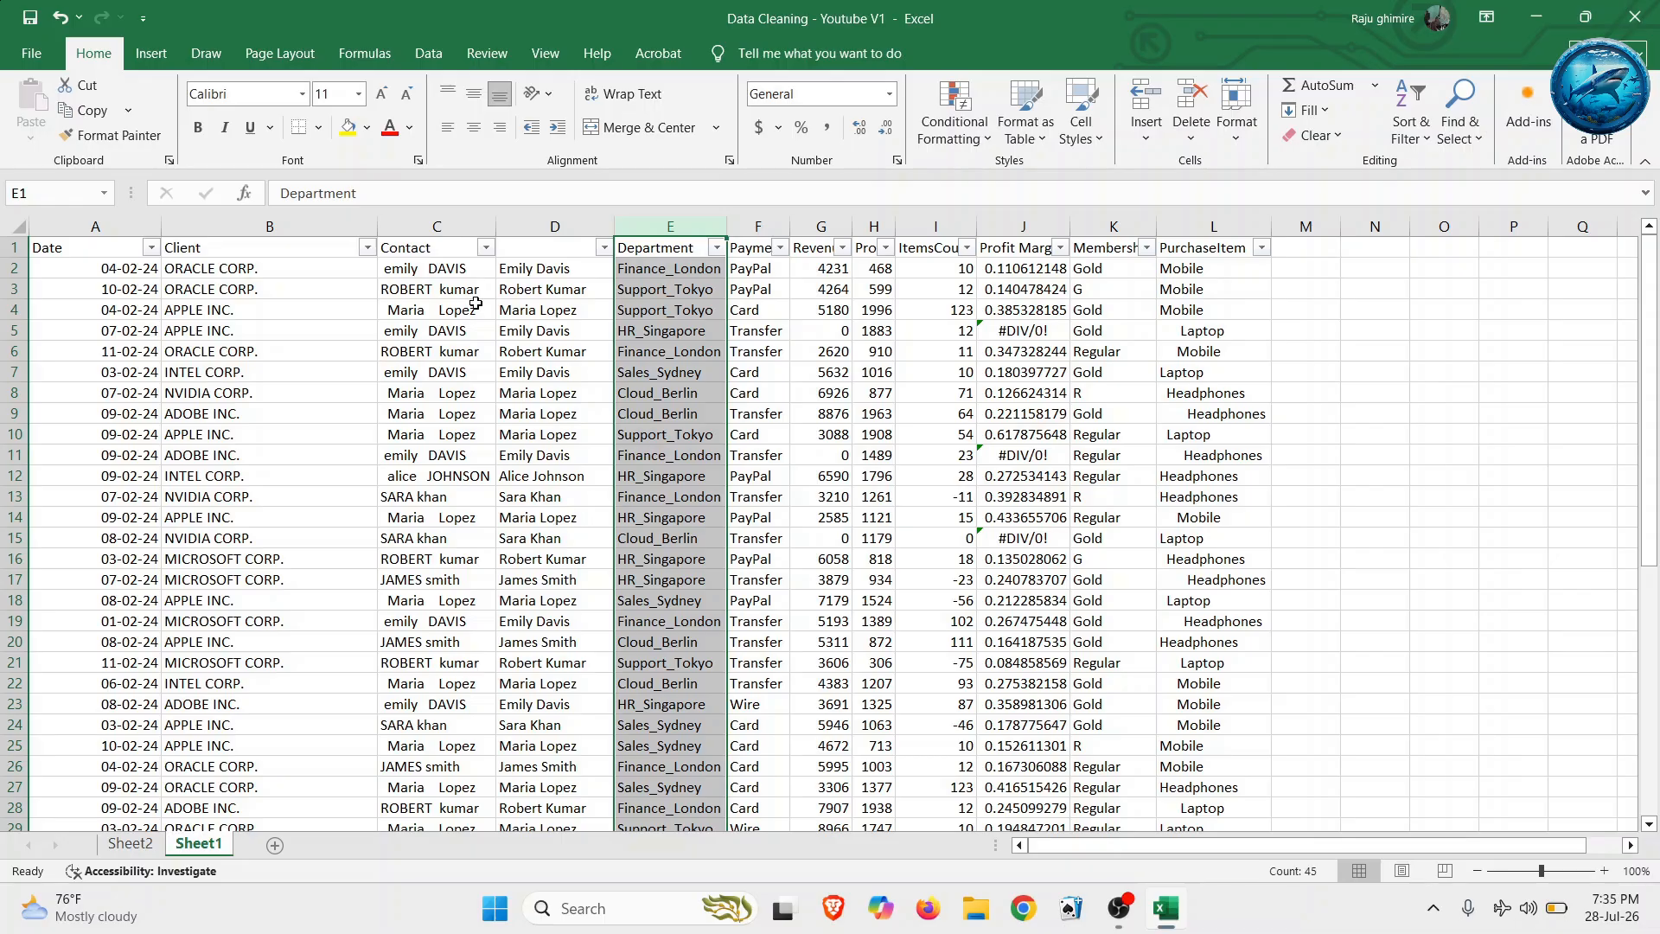
- Copy the Contact header from cell C1 into cell D1 above the cleaned names
click(432, 247)
key(ctrl+c)
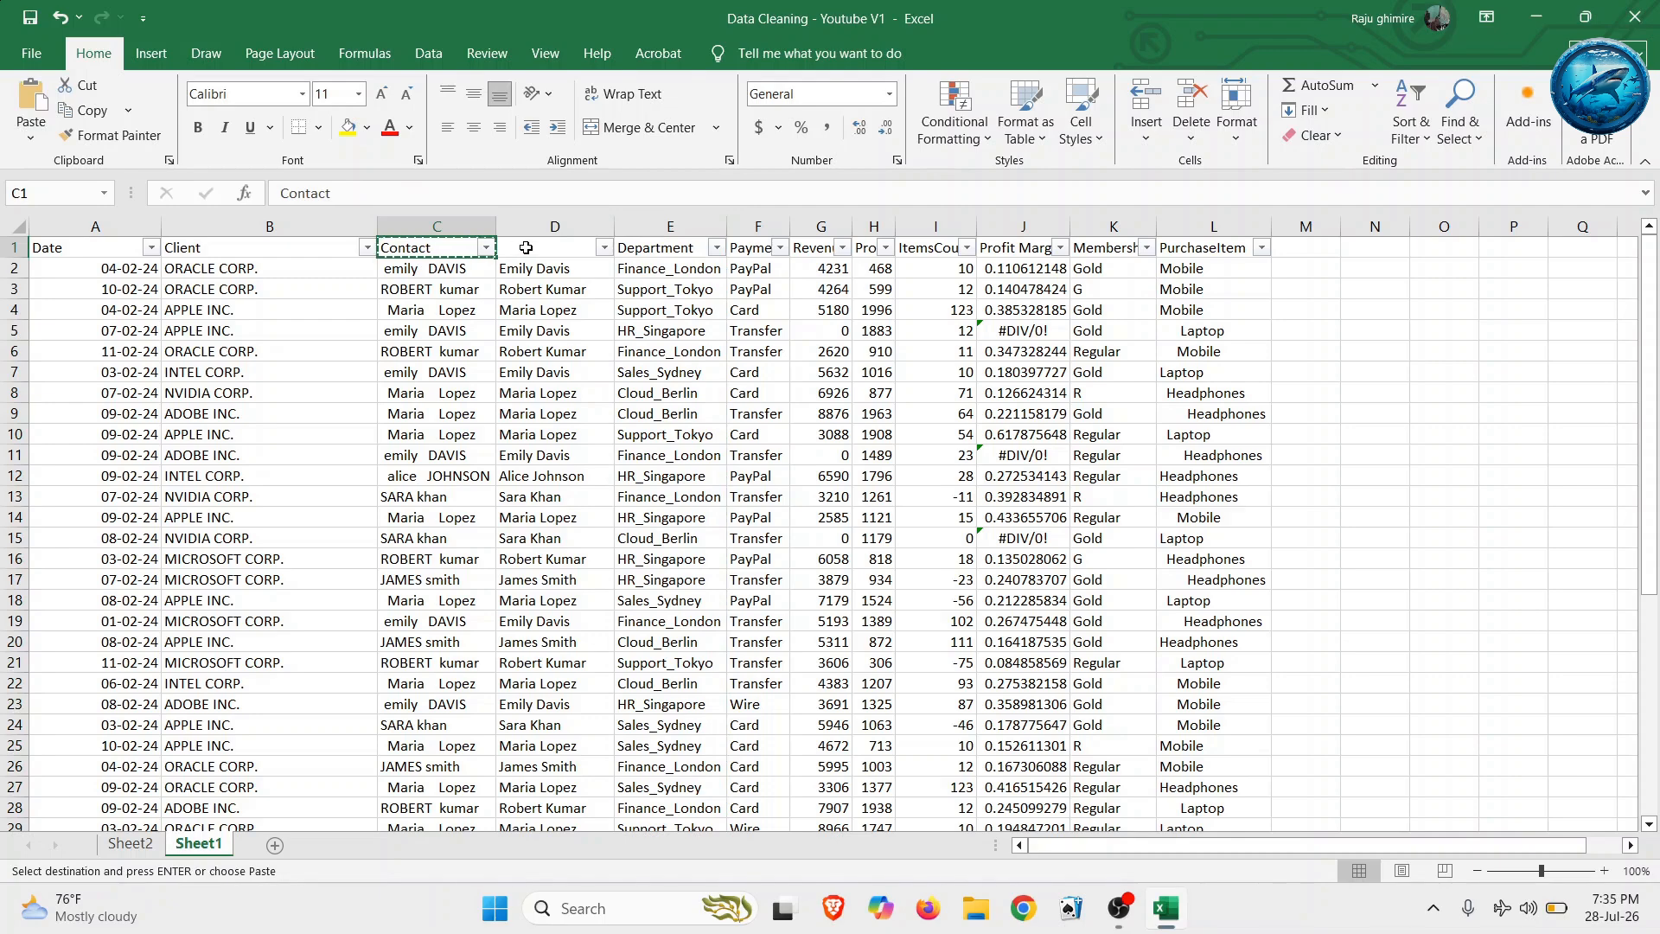
click(525, 248)
key(ctrl+v)
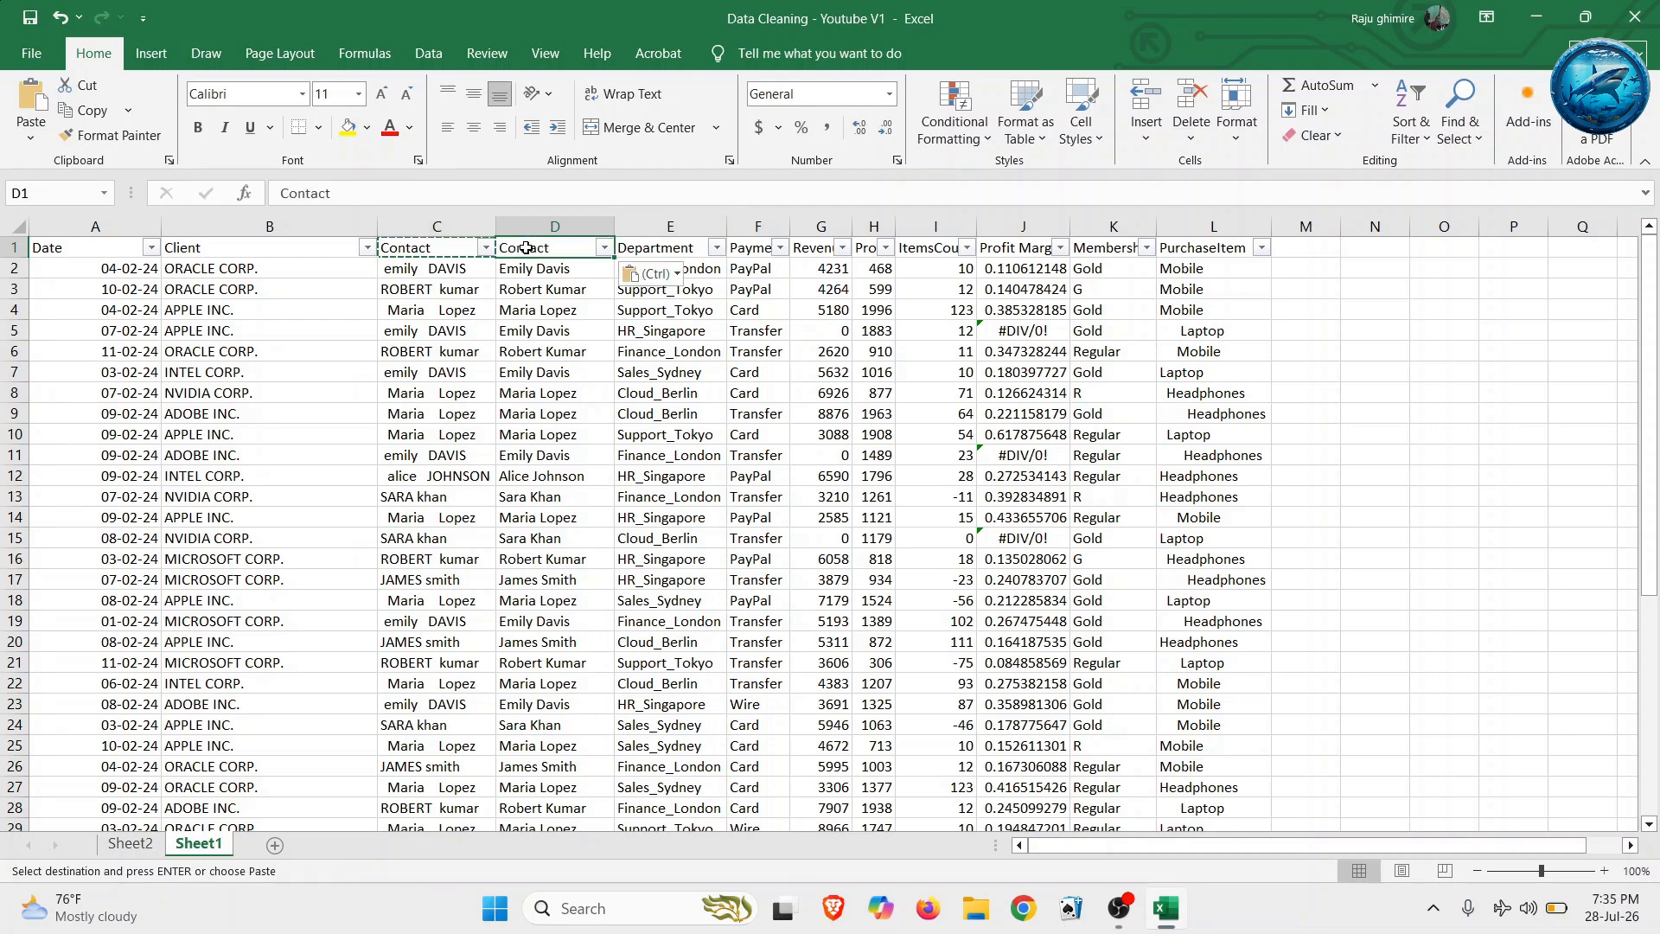
- Try deleting the original Contact column C while column D still holds formulas, and undo the deletion
click(450, 229)
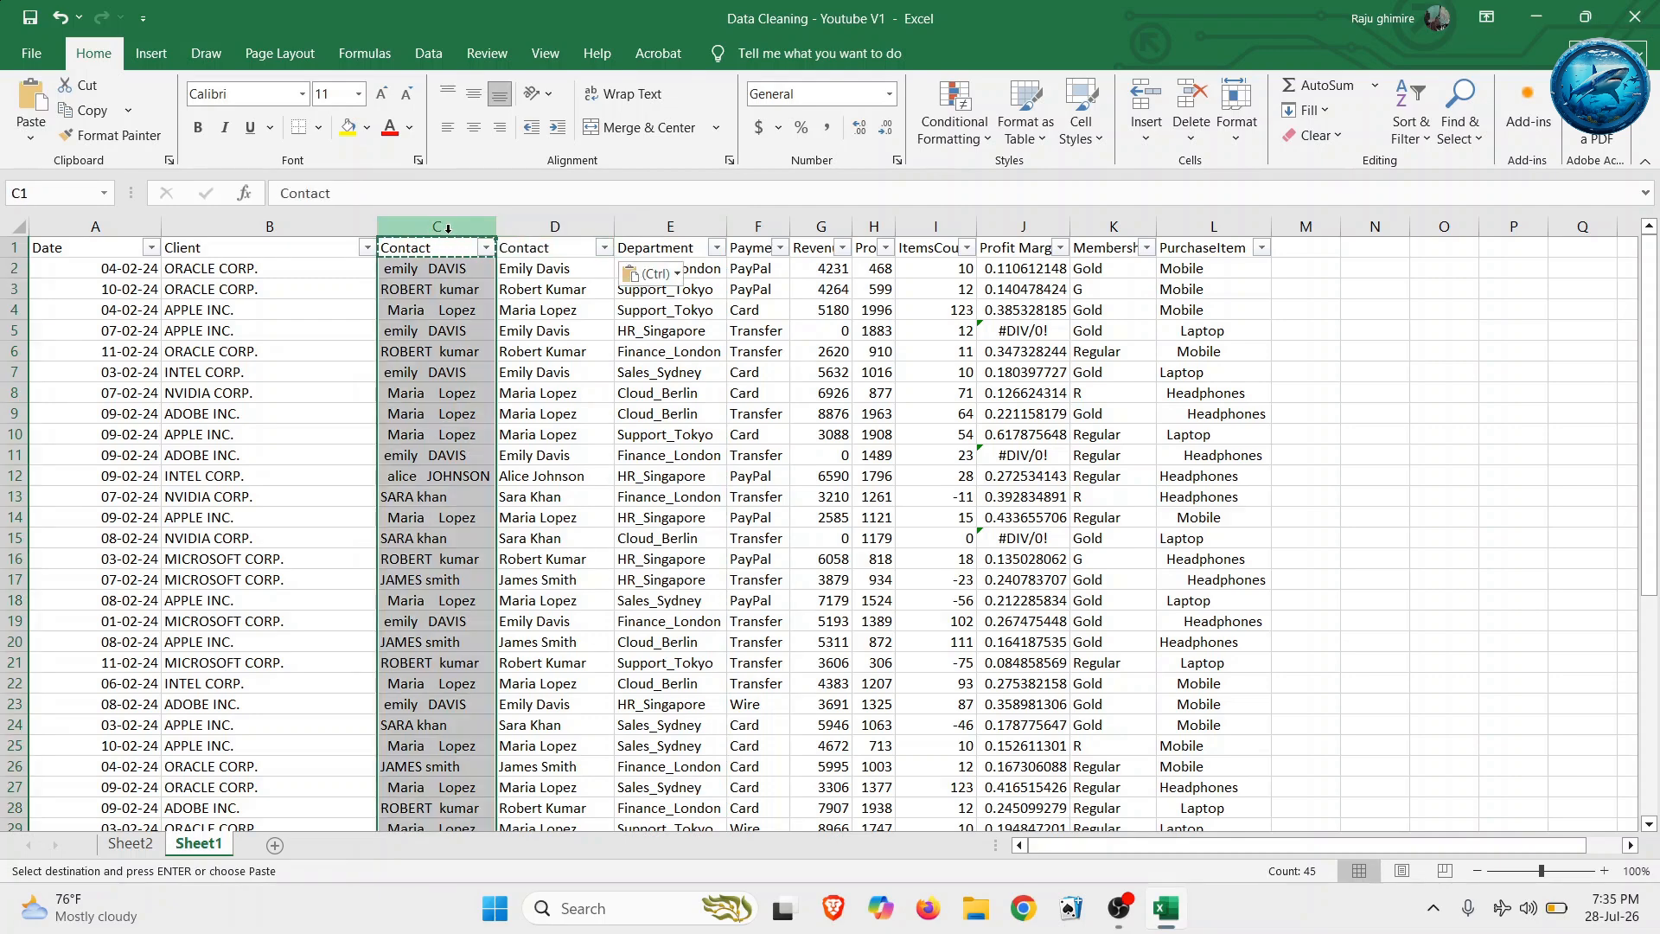
right_click(450, 232)
click(522, 446)
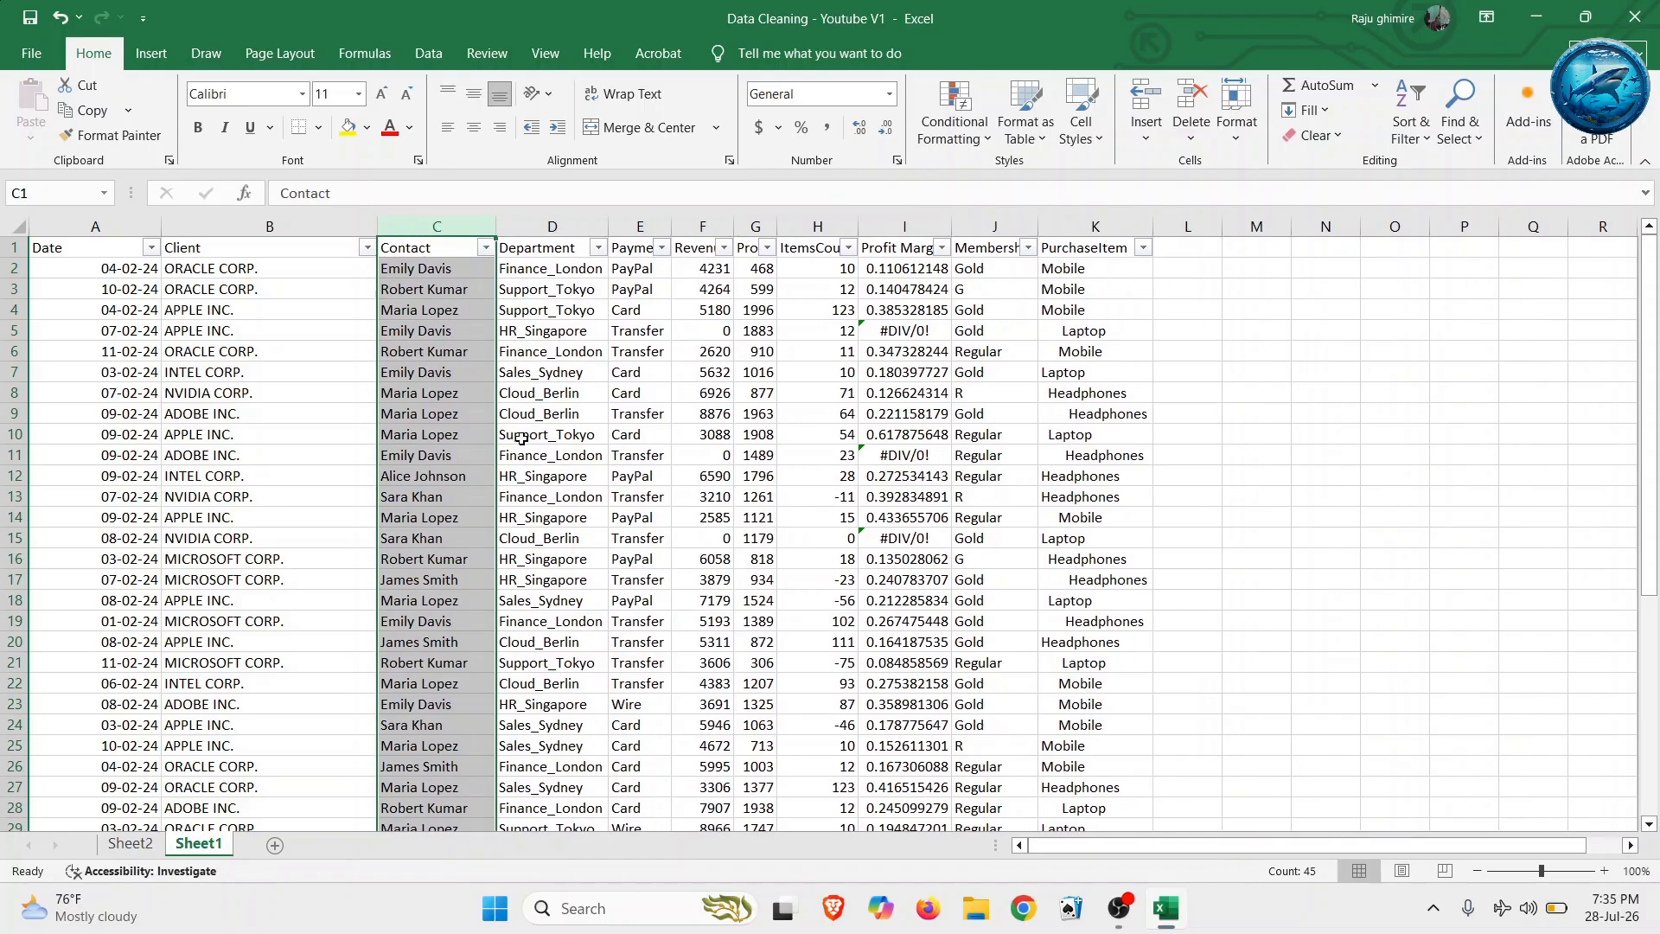
click(450, 270)
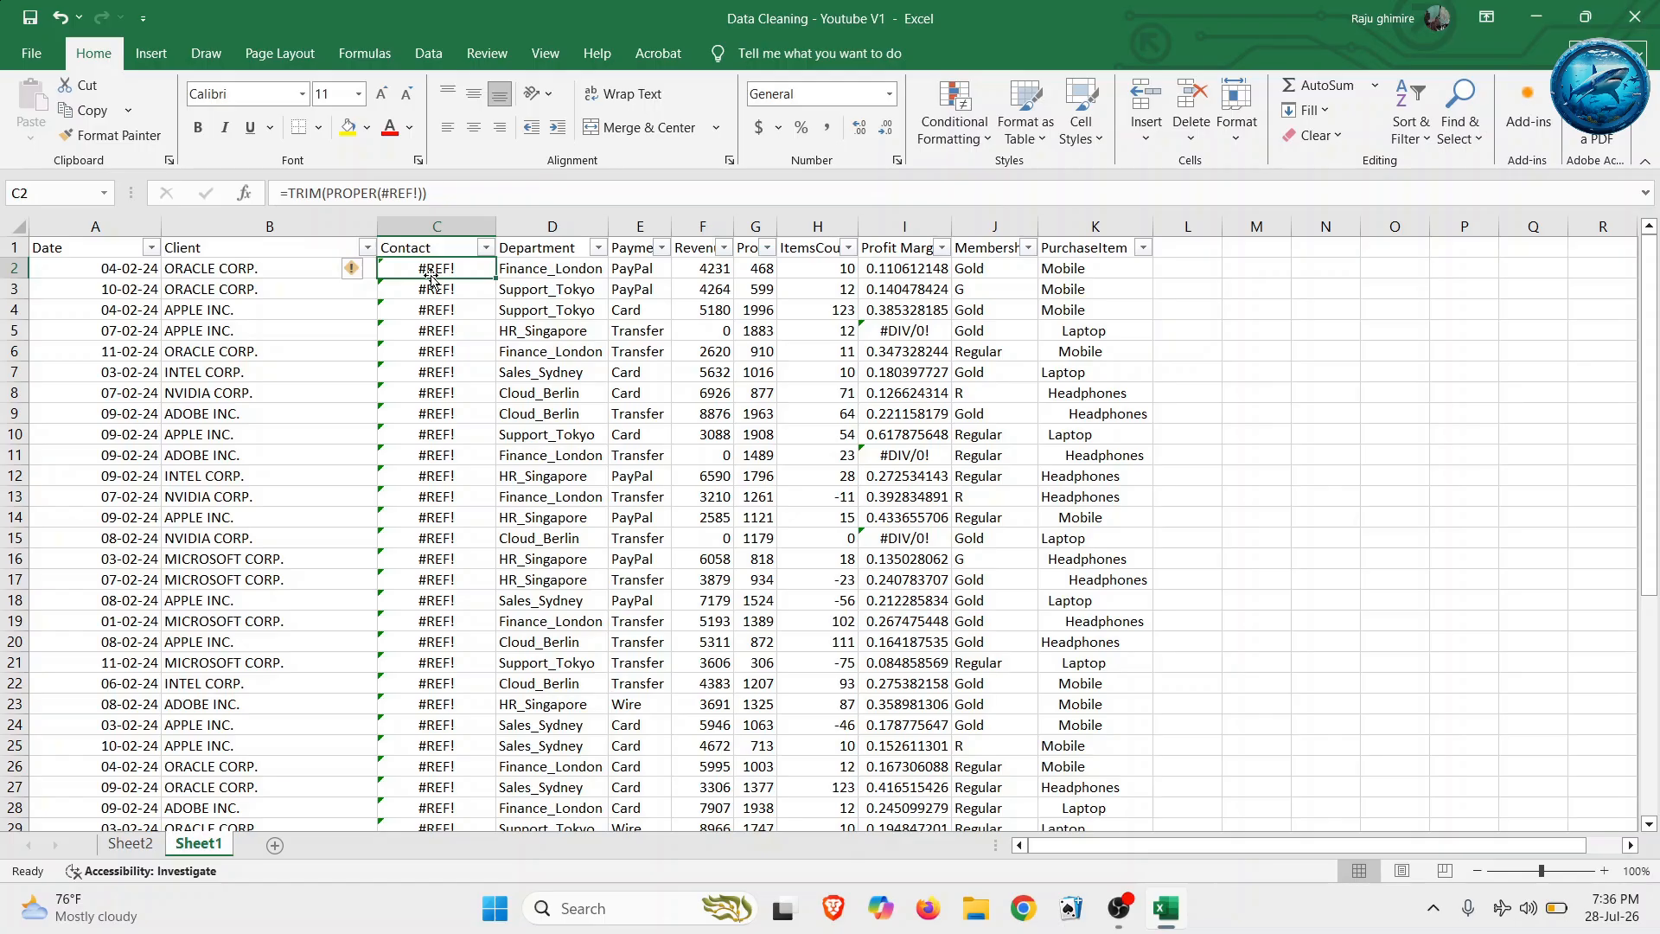
key(ctrl+z)
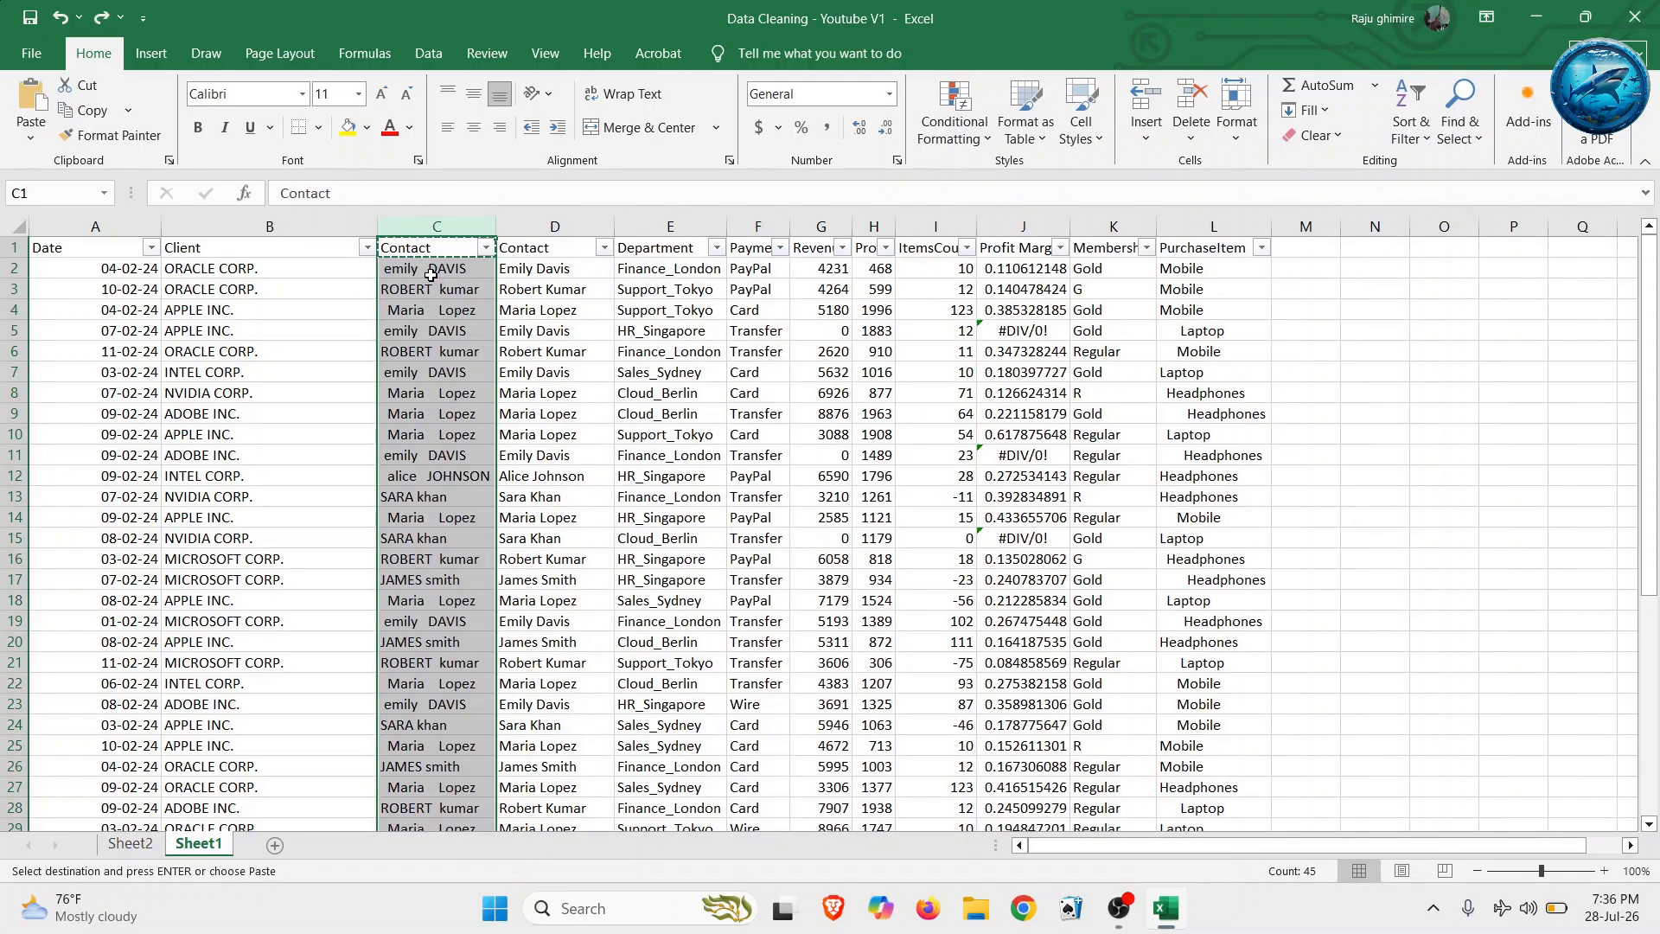
click(453, 271)
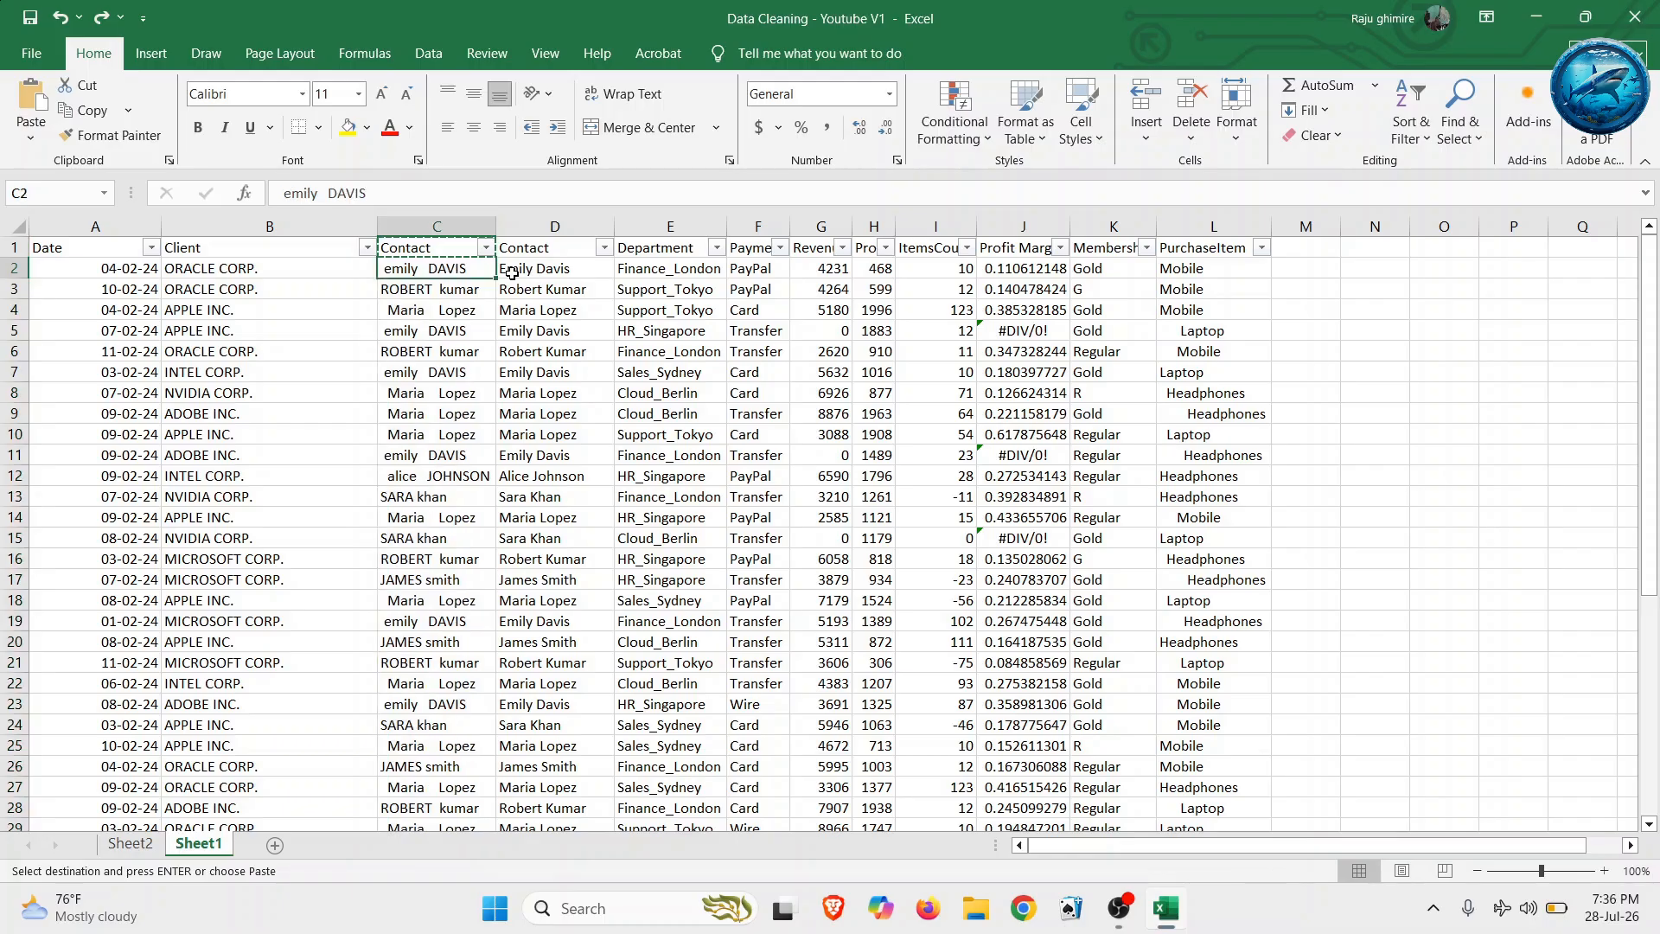
- Replace the TRIM/PROPER formulas in the second Contact column, D2:D45, with their plain values
click(512, 273)
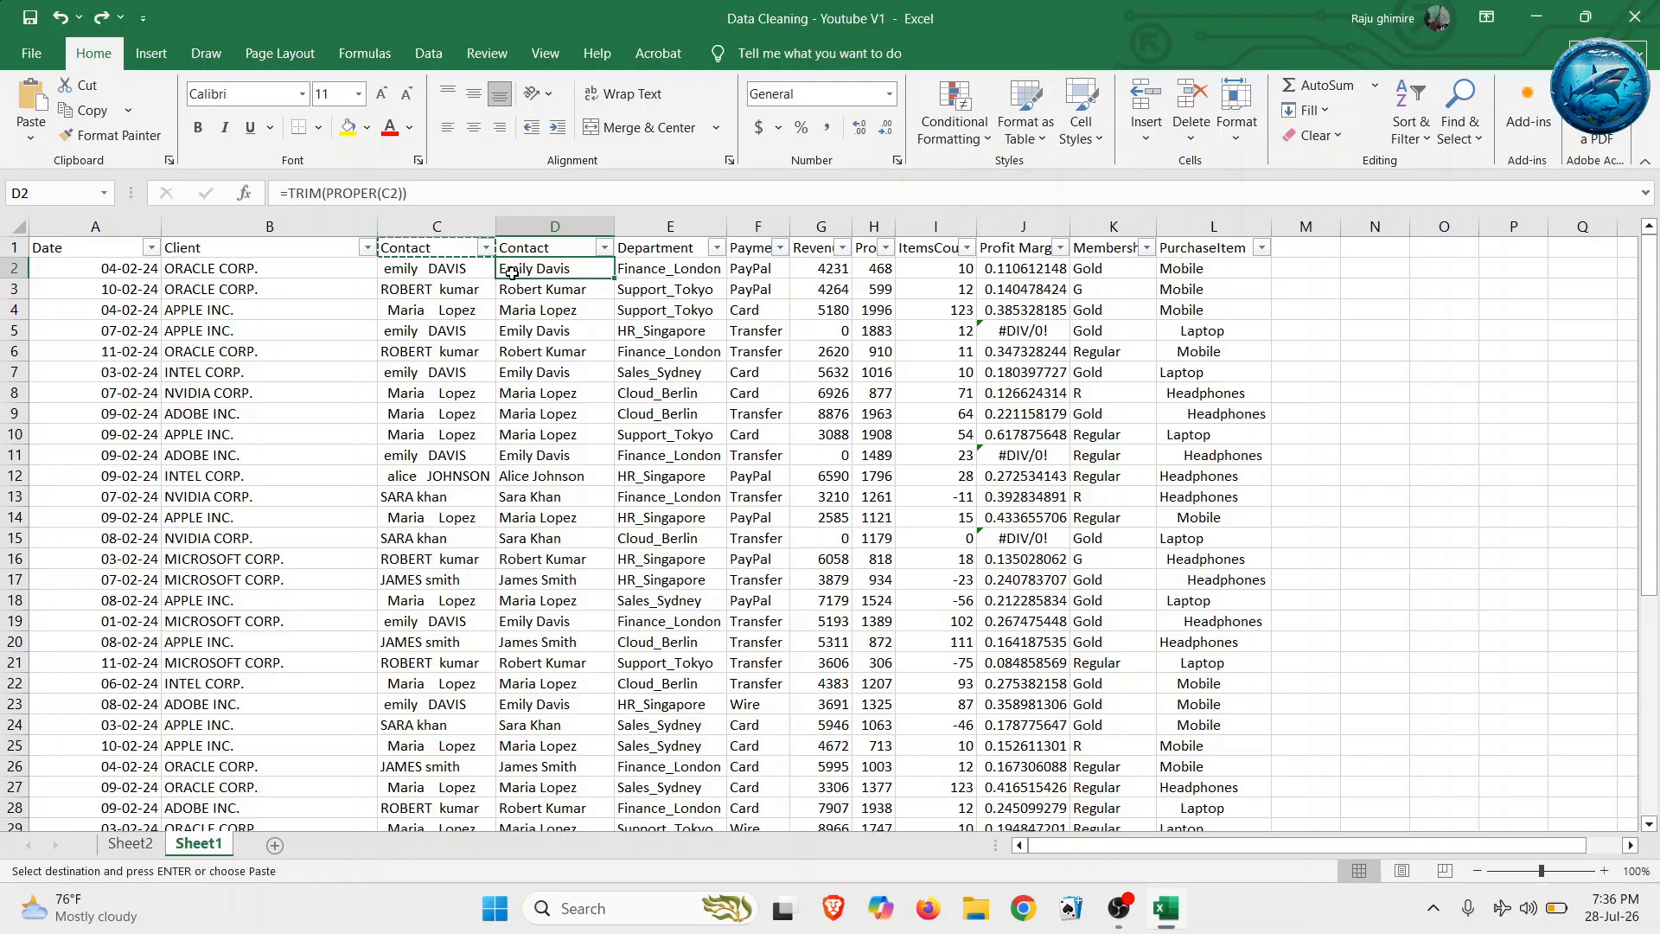
key(ctrl+shift+Down)
key(ctrl+v)
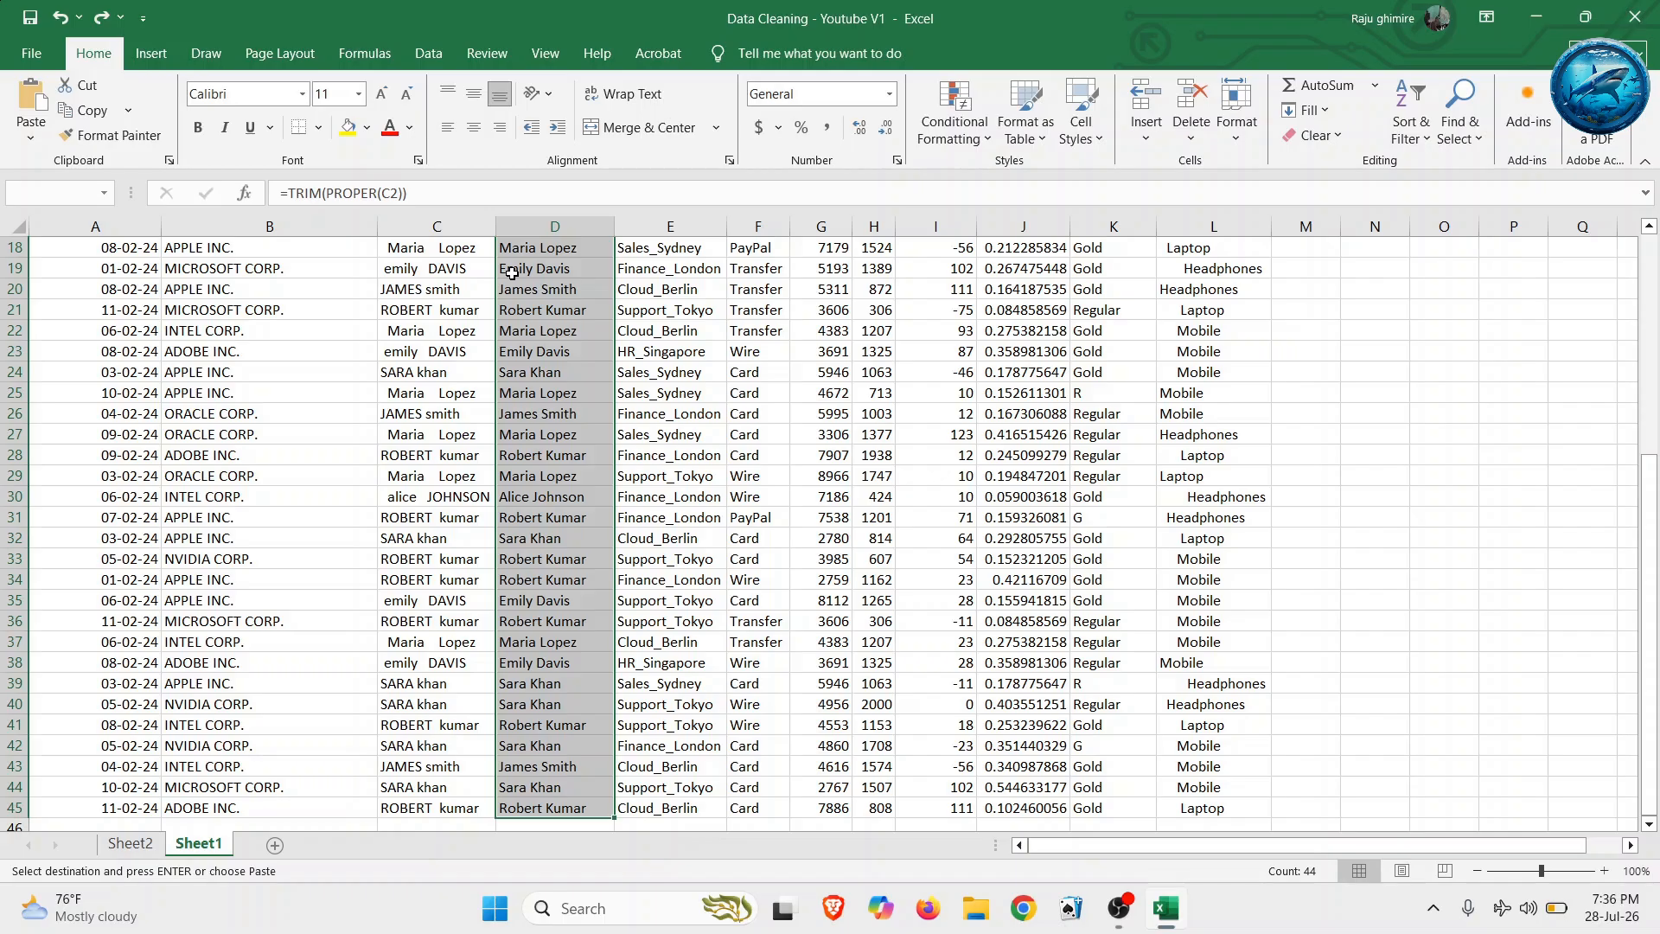
key(ctrl+c)
scroll(512, 273, up, 6)
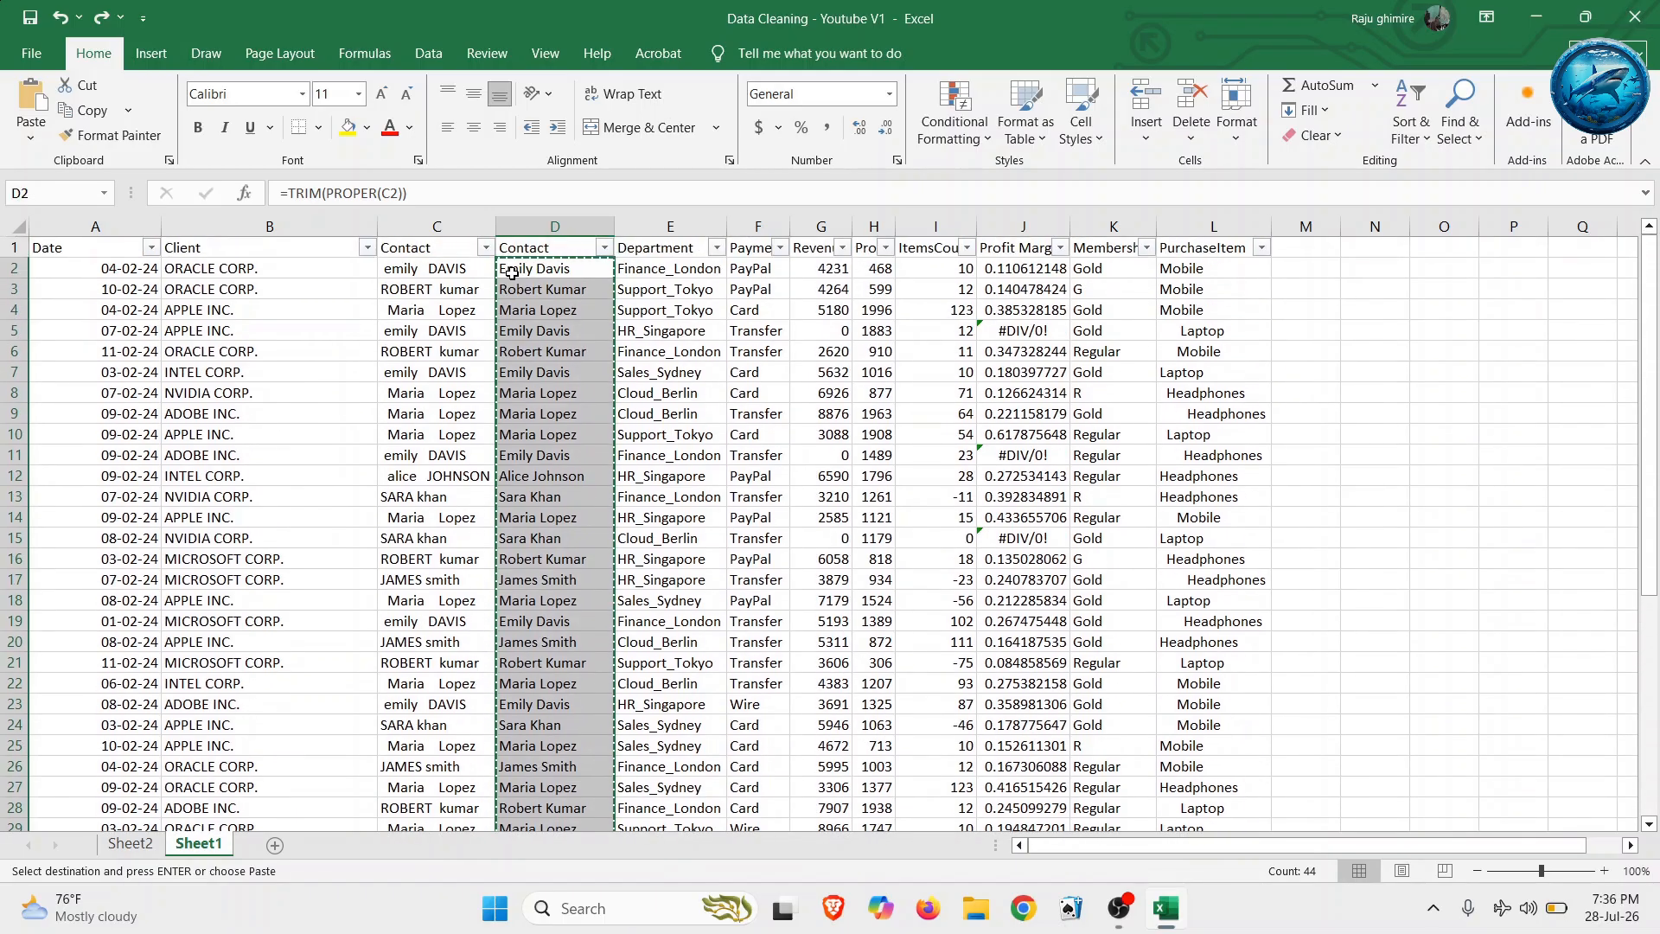
click(514, 270)
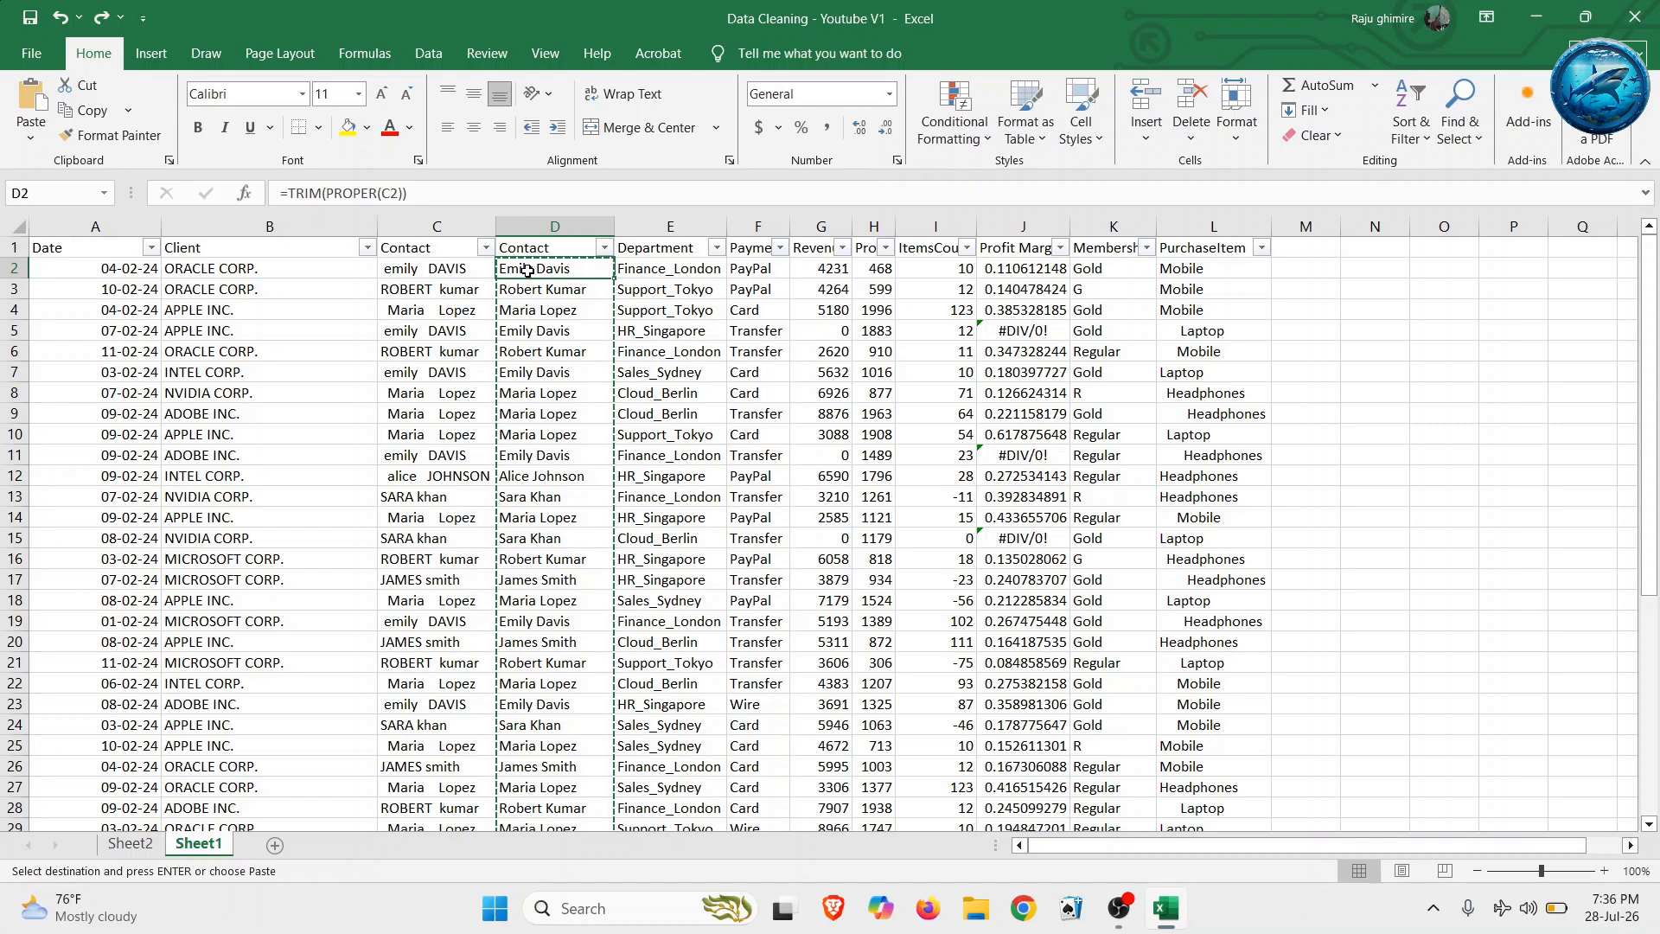
click(532, 245)
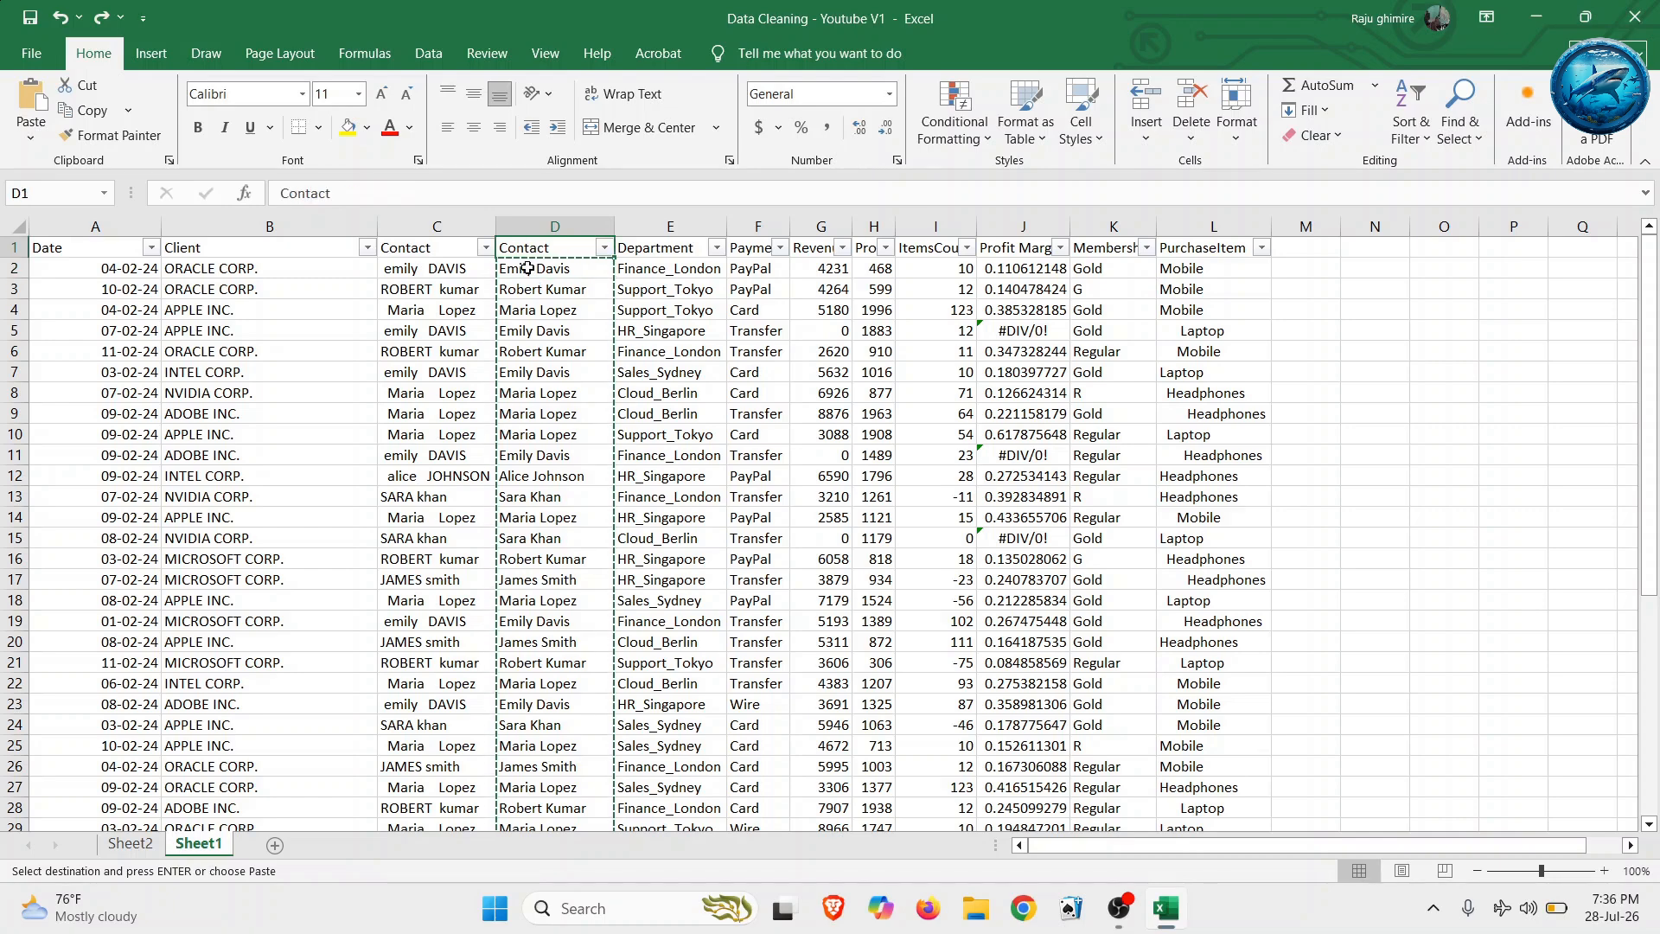
click(528, 268)
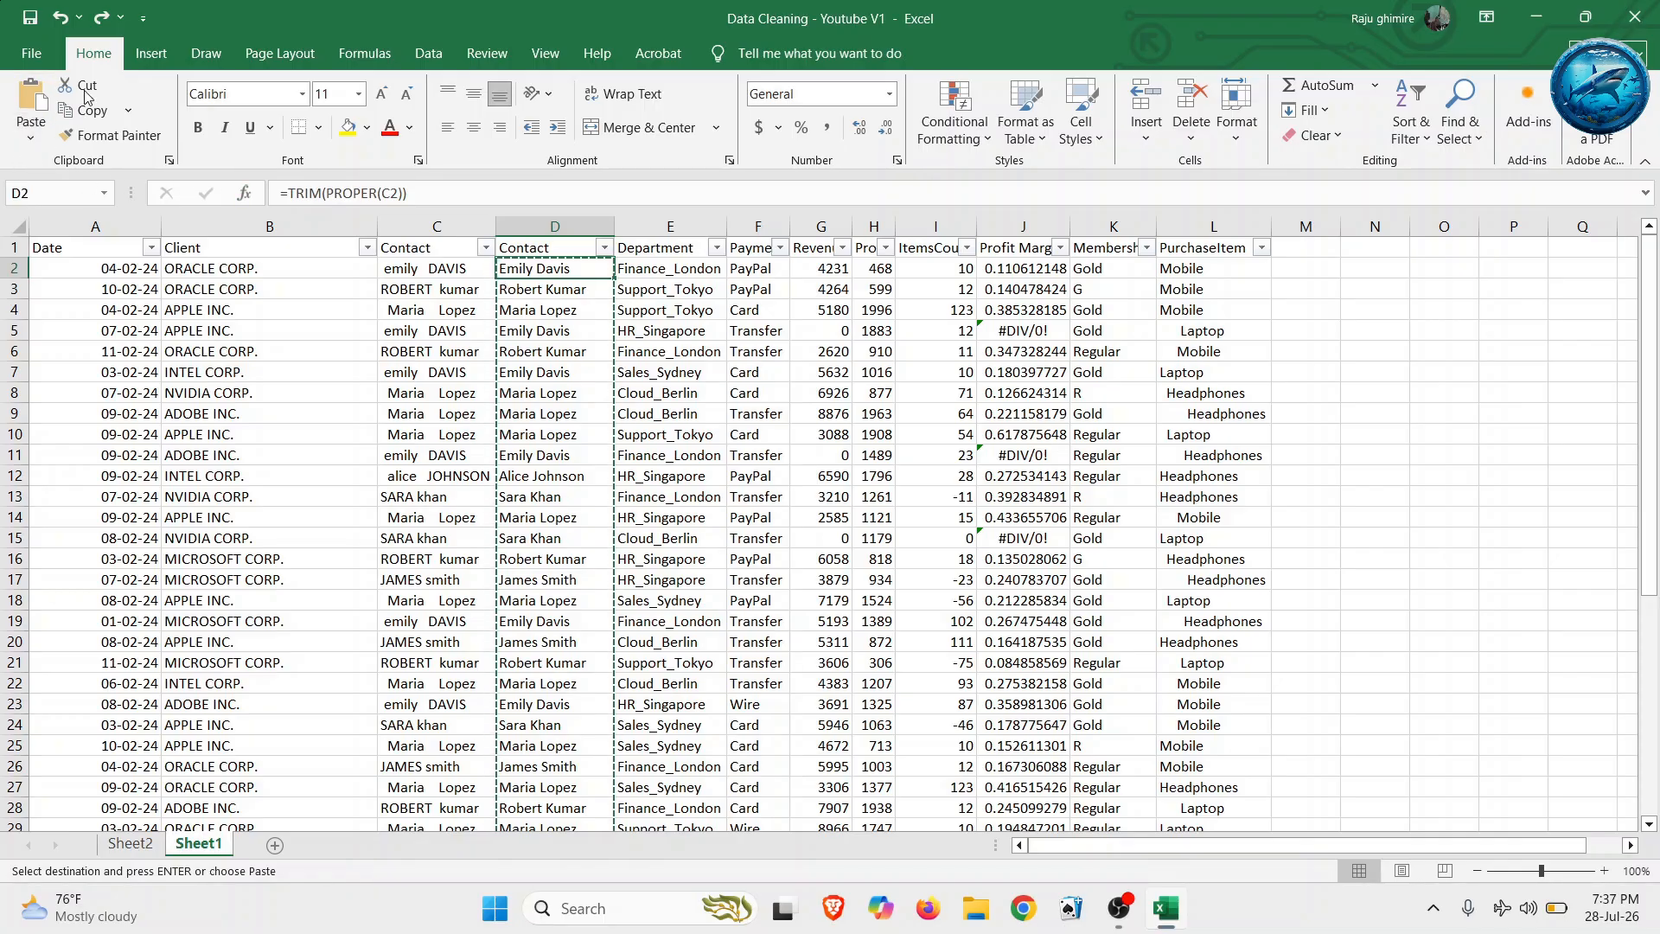
click(34, 141)
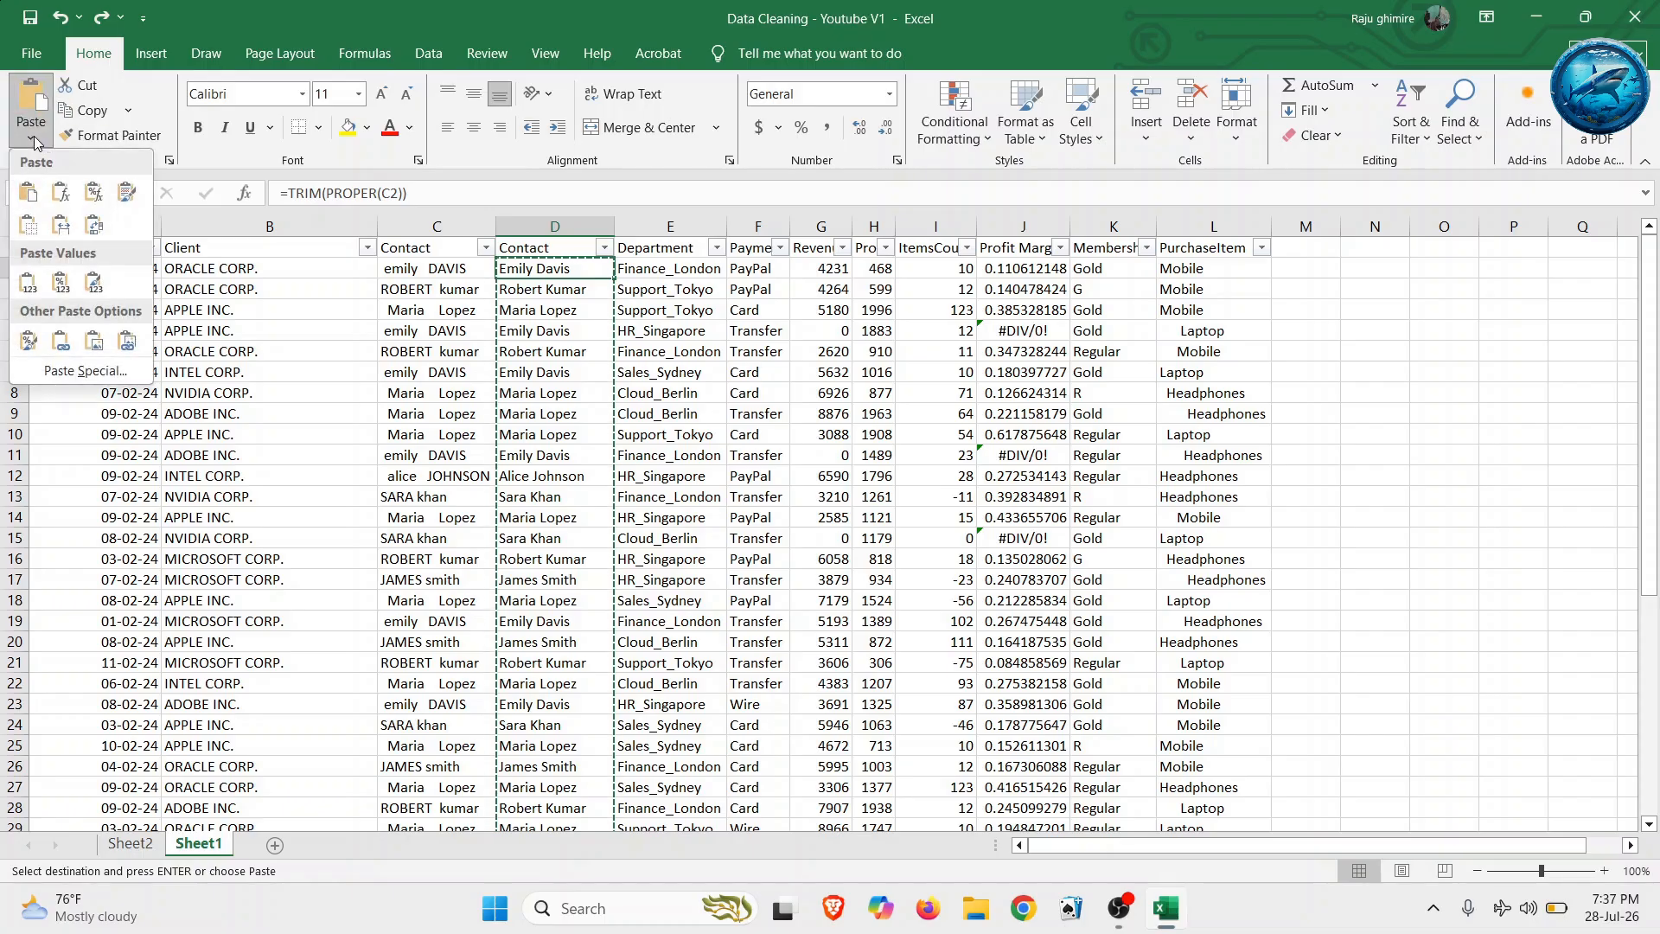
click(27, 286)
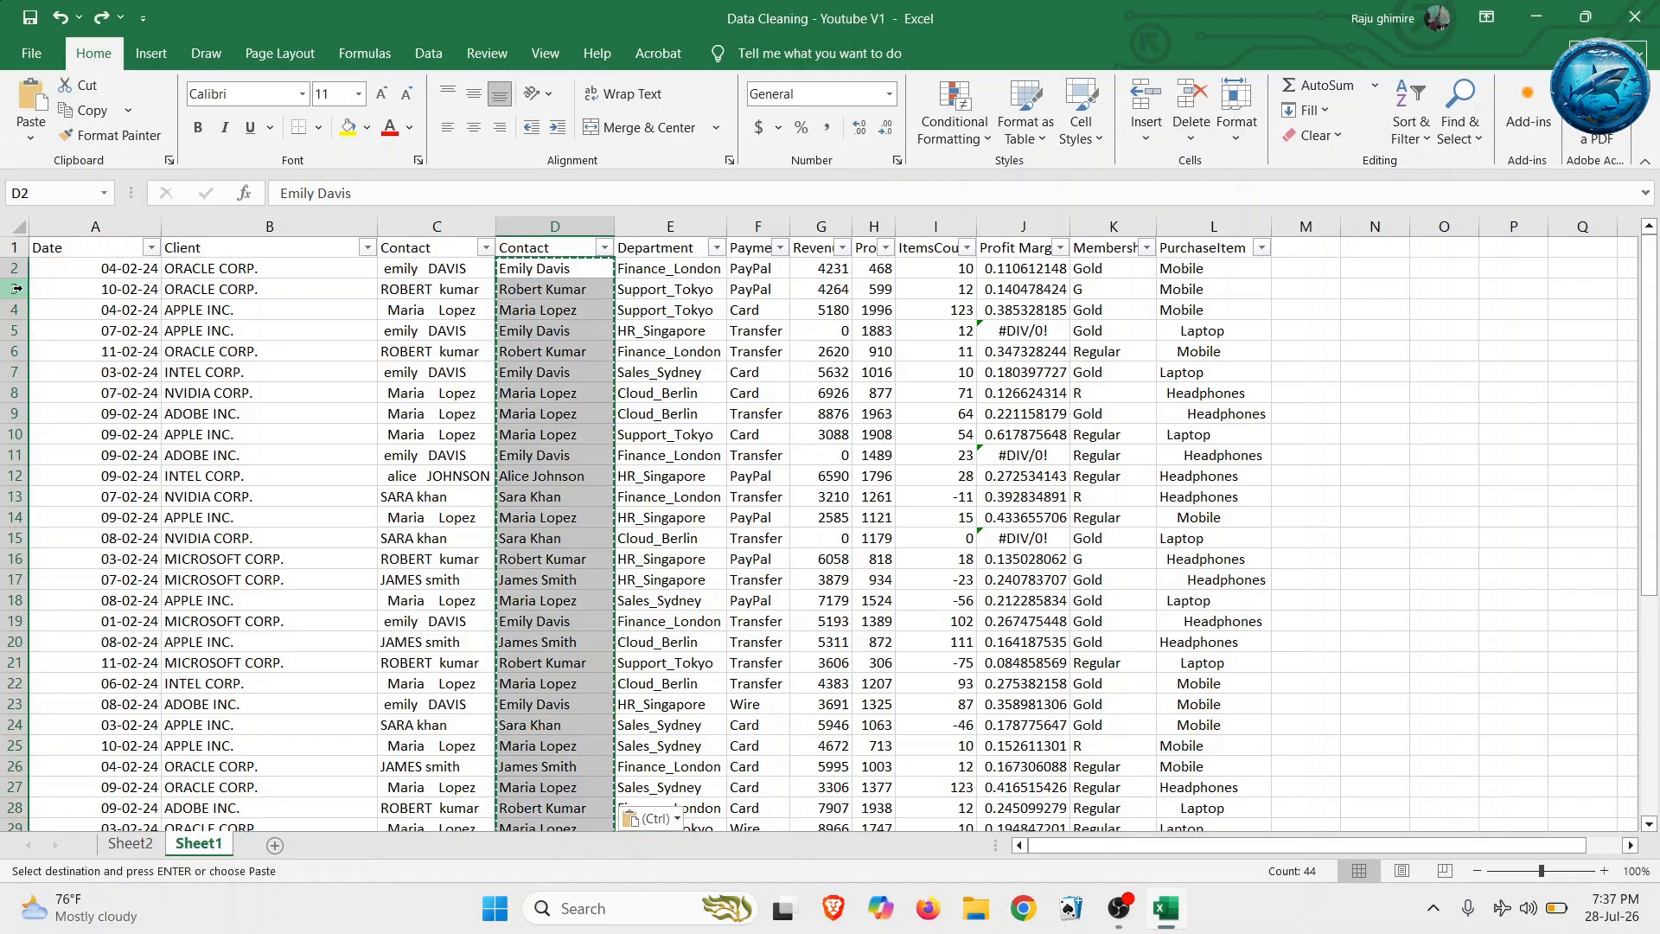
- Examine the upper cells of the second Contact column to check whether they hold plain text instead of formulas
click(532, 270)
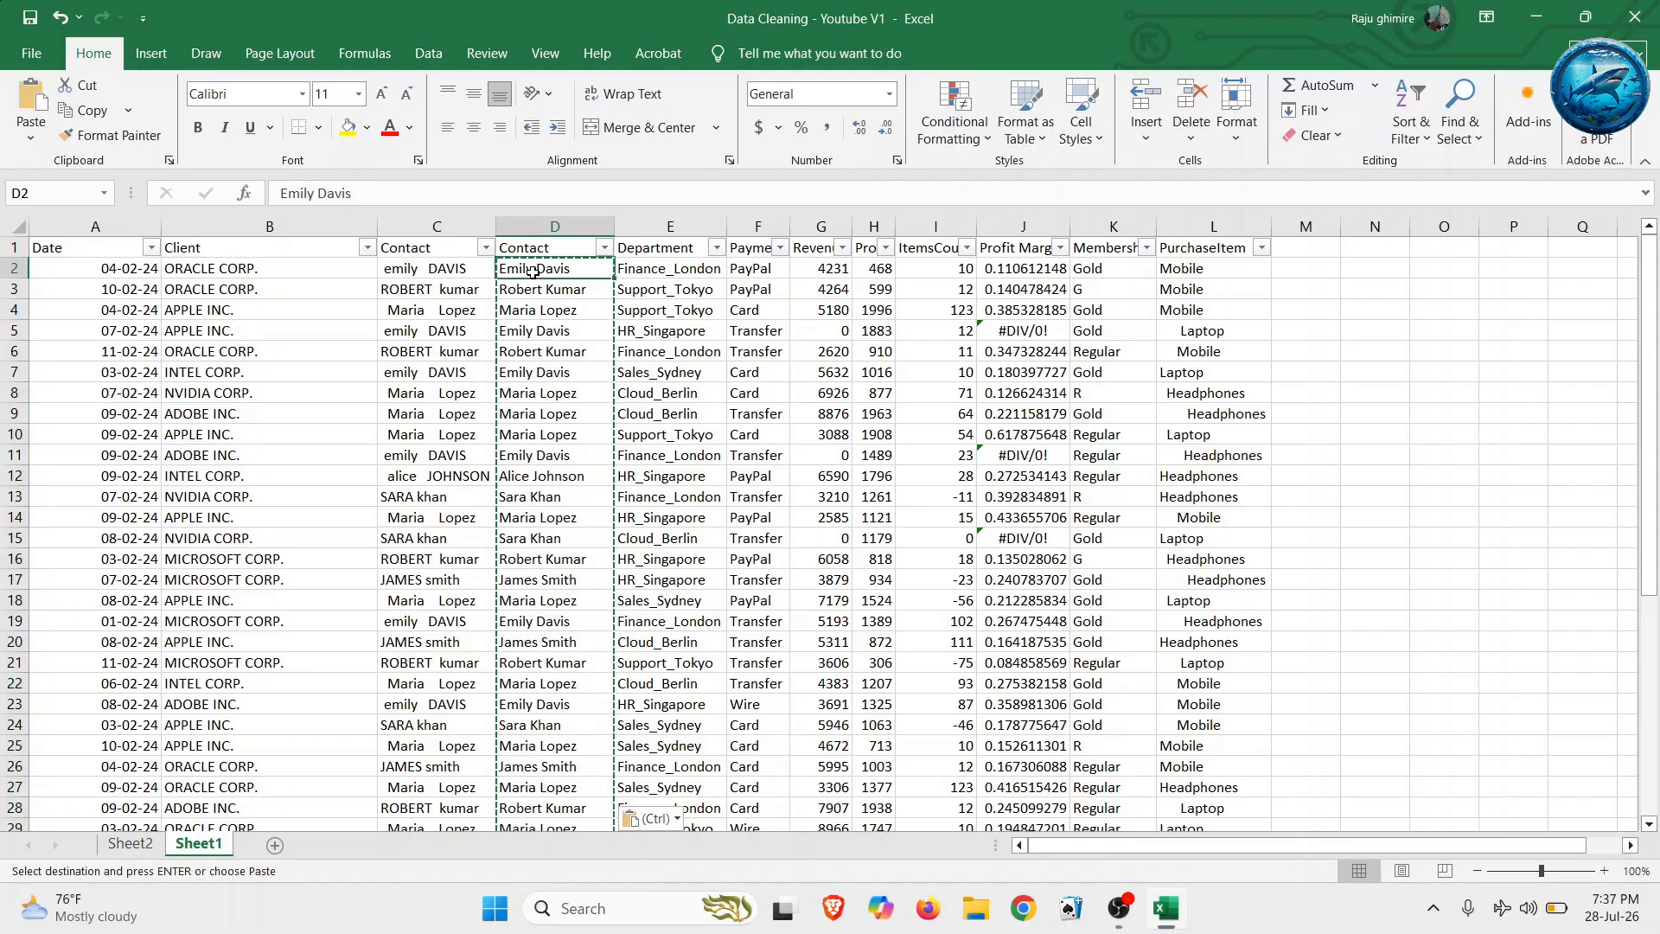
key(Down)
key(Down)
key(Down)
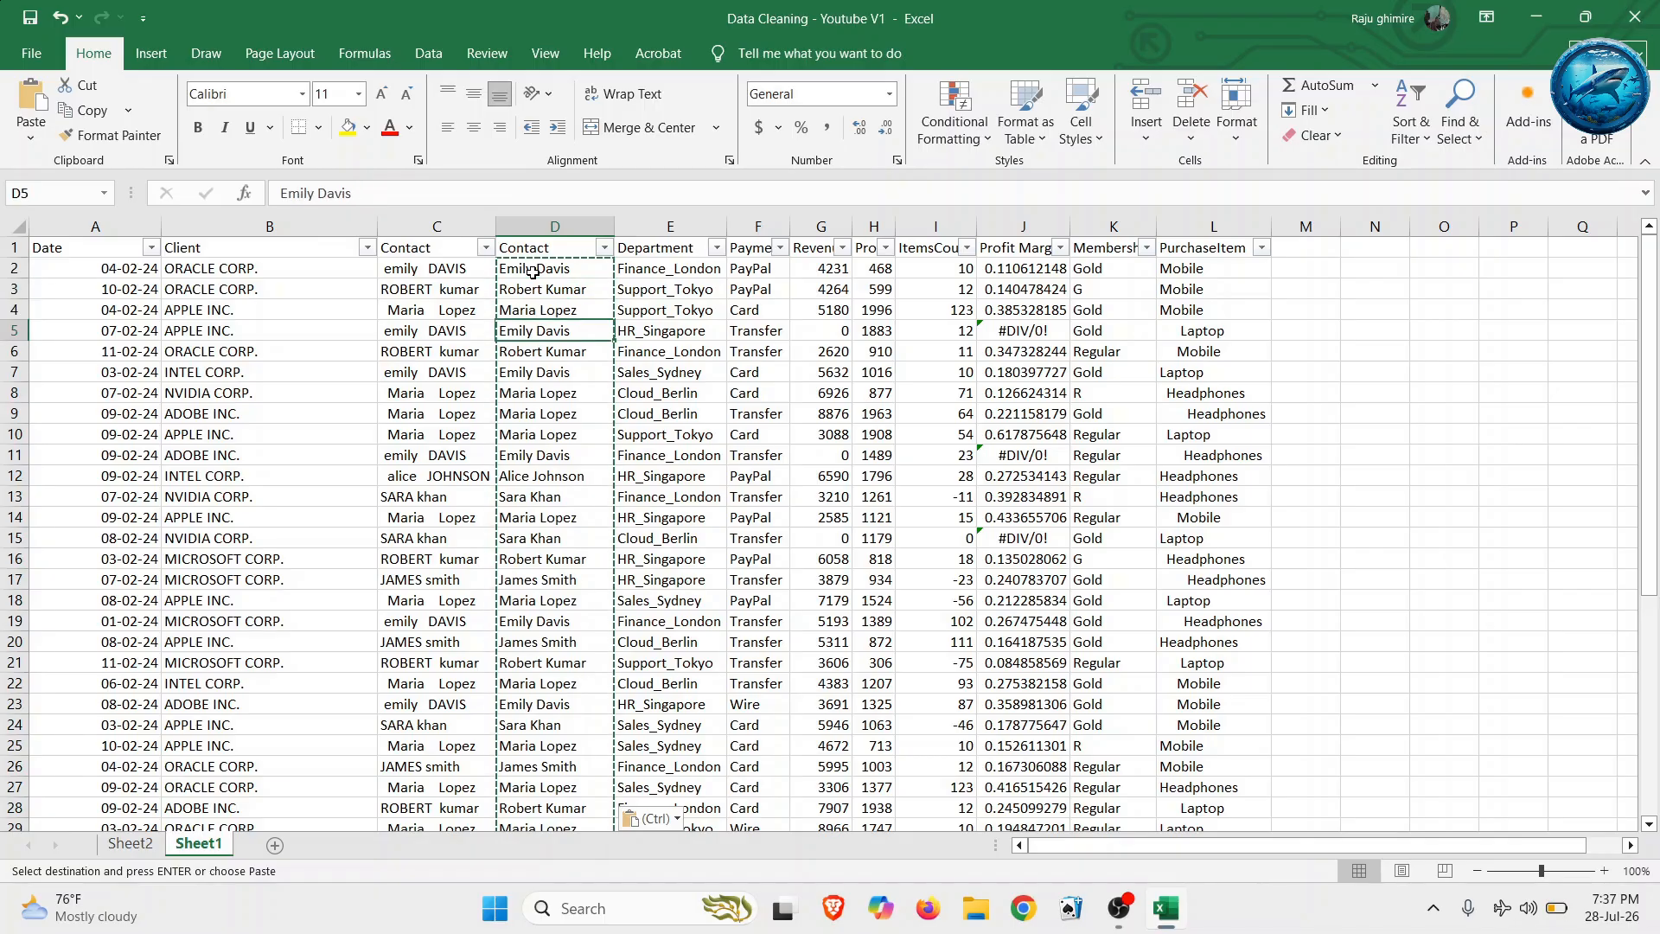
key(Down)
key(Down)
key(Down)
key(Down)
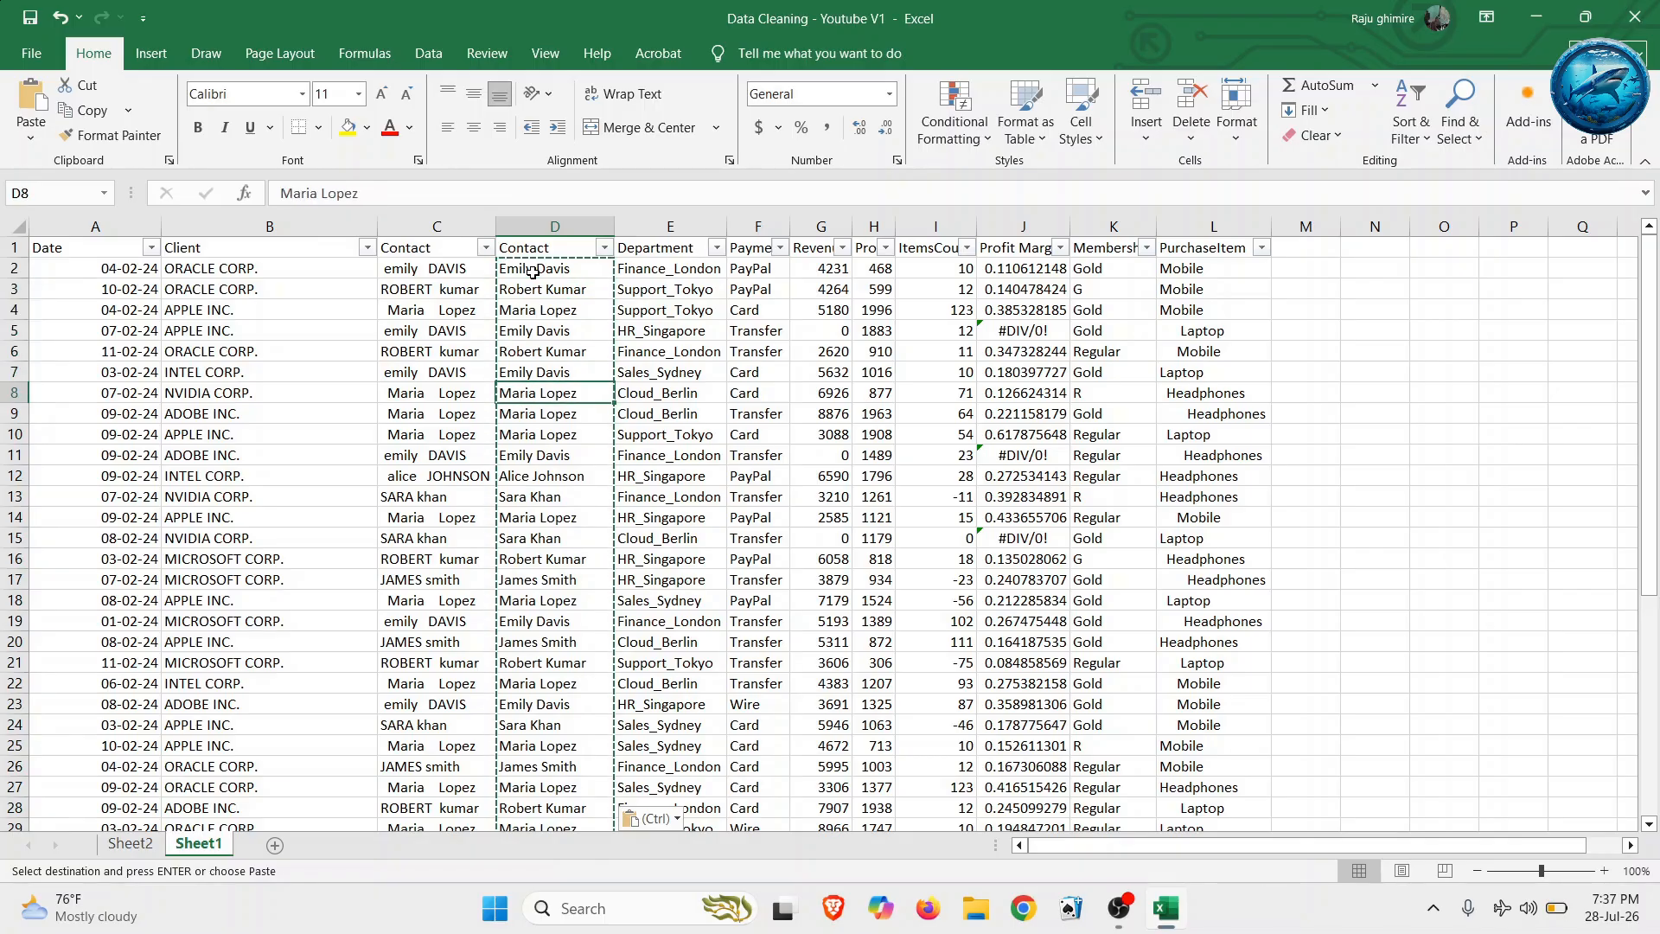
key(Up)
key(Up)
key(Up)
key(Up)
key(Up)
key(Up)
key(Up)
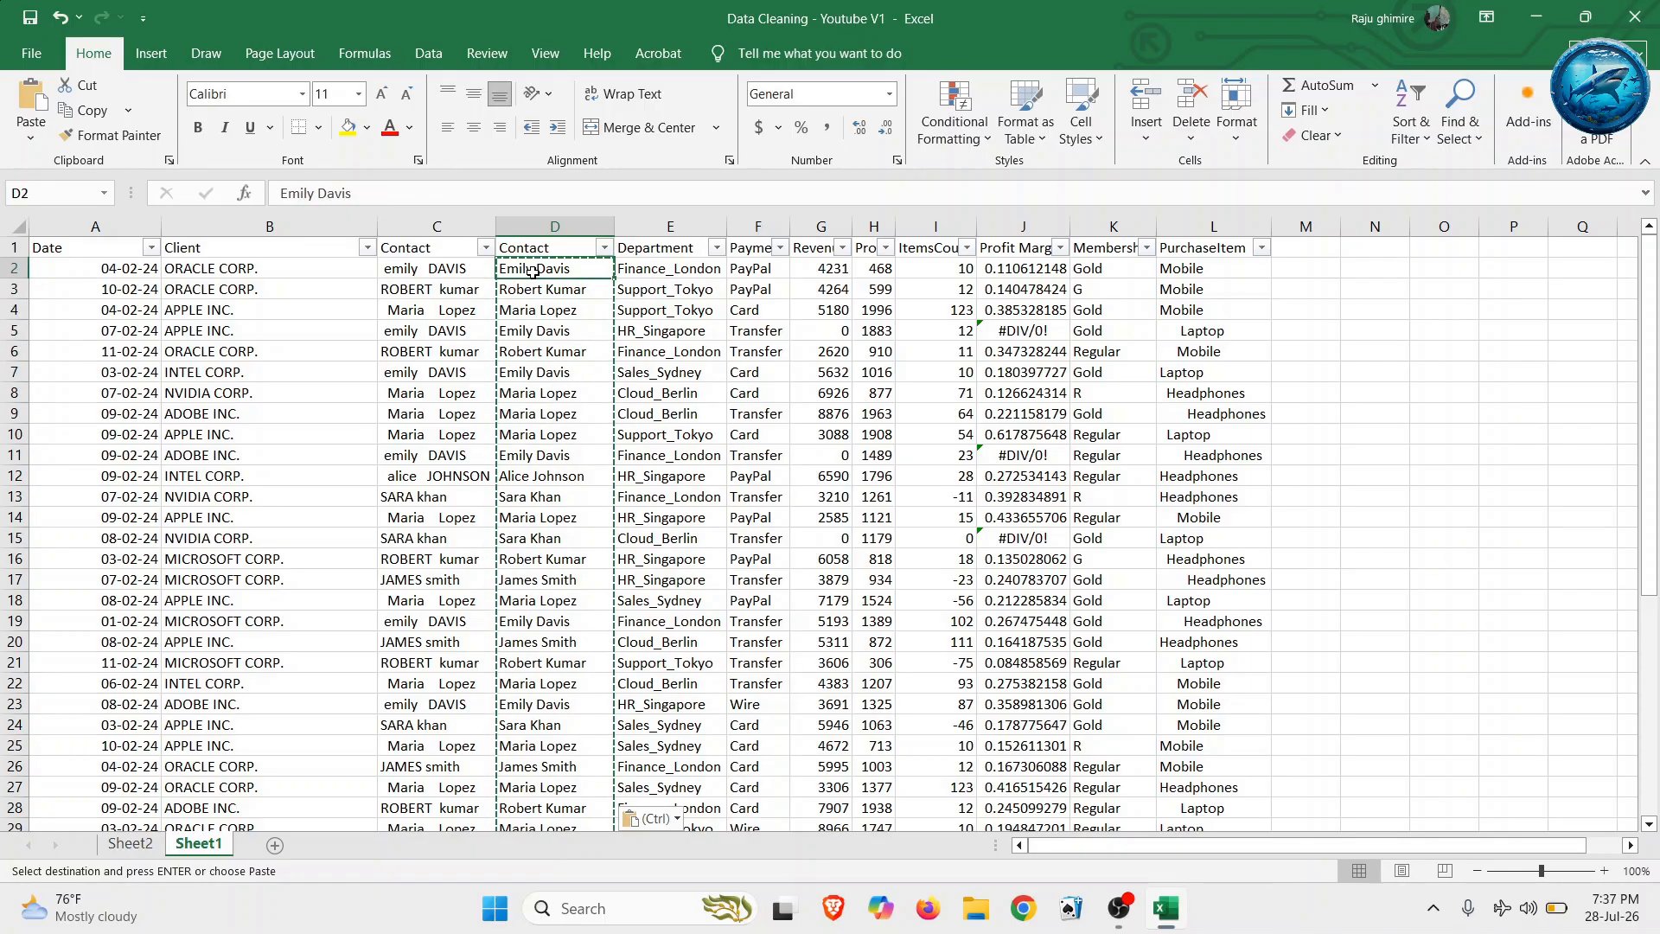
click(39, 140)
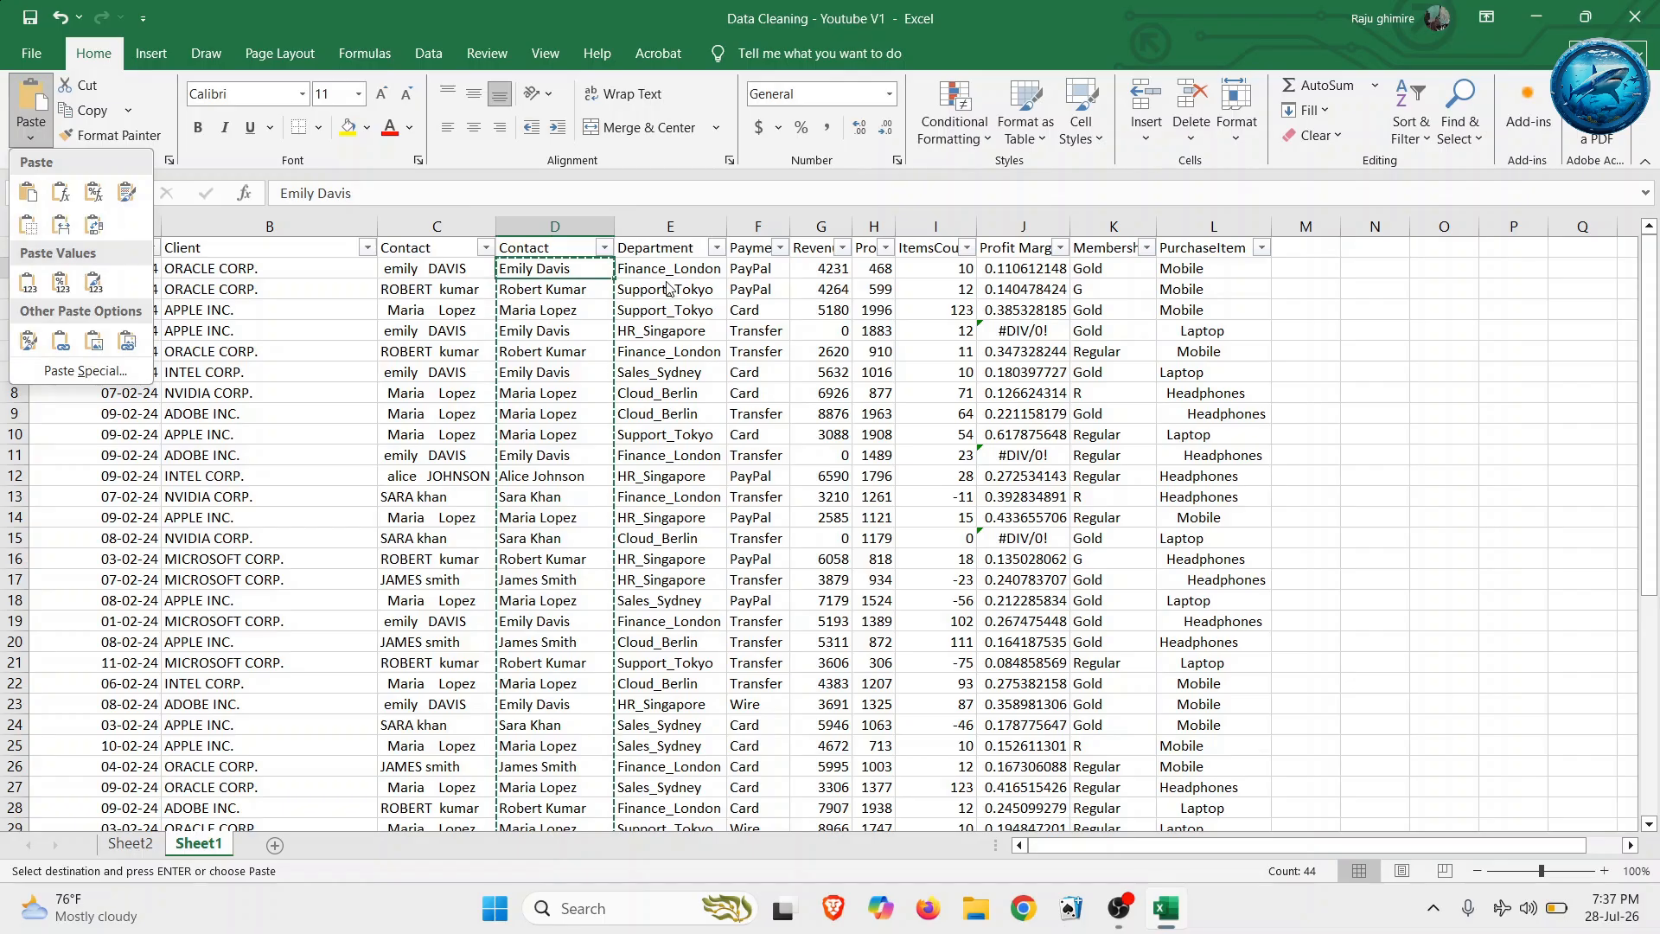
click(38, 289)
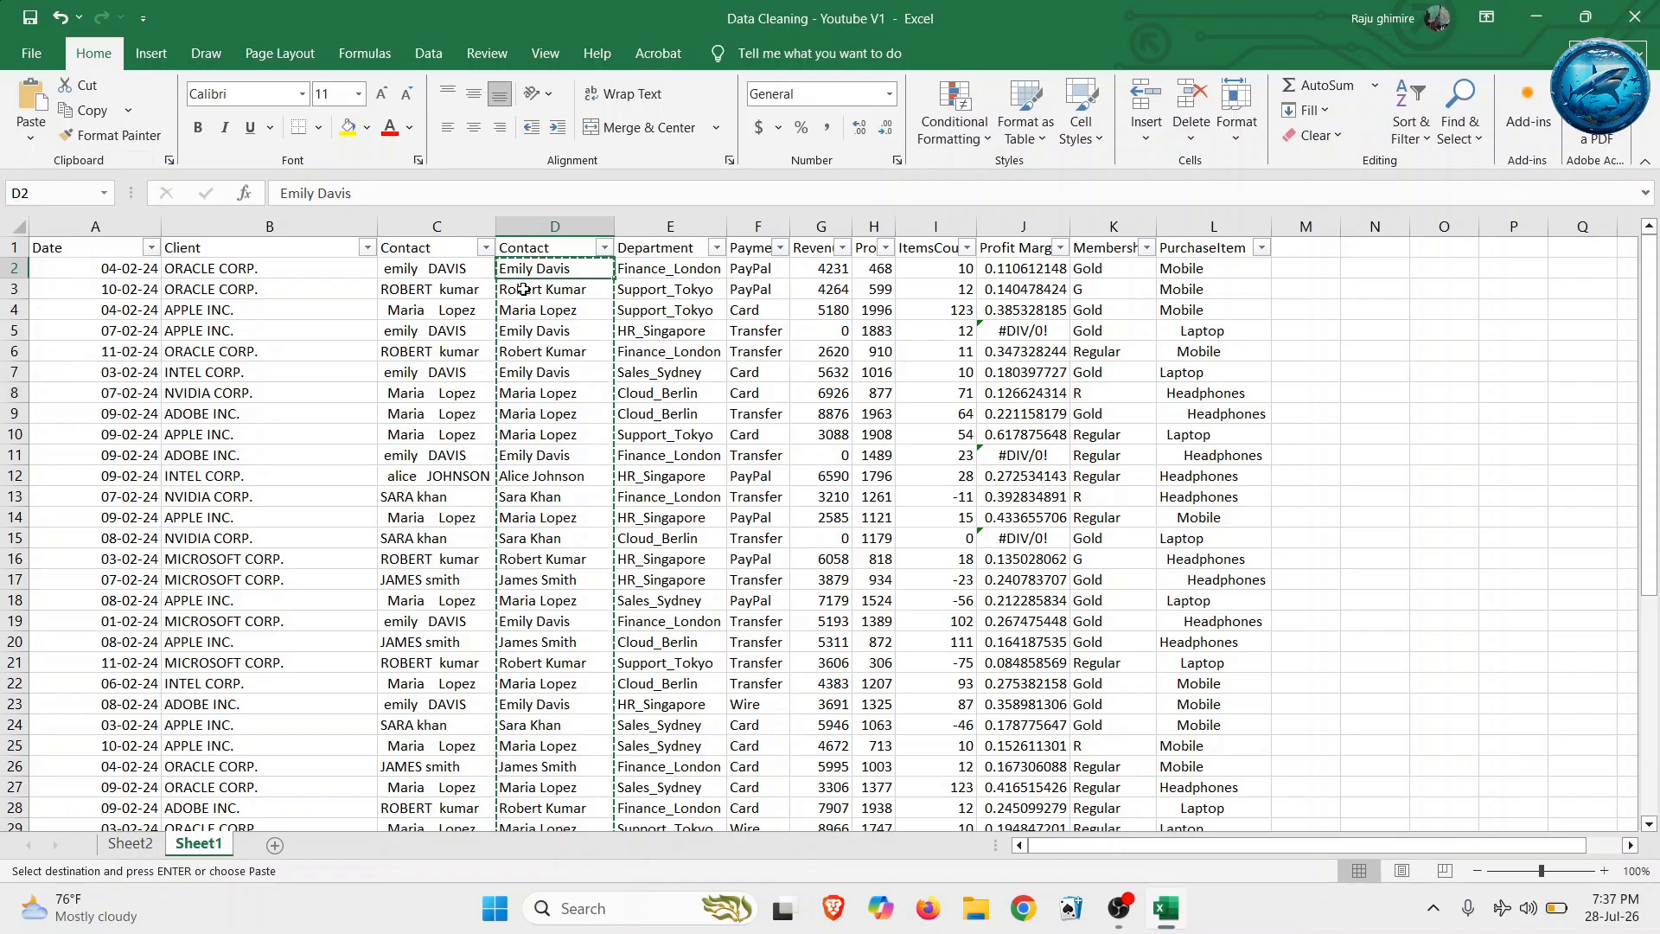
click(524, 290)
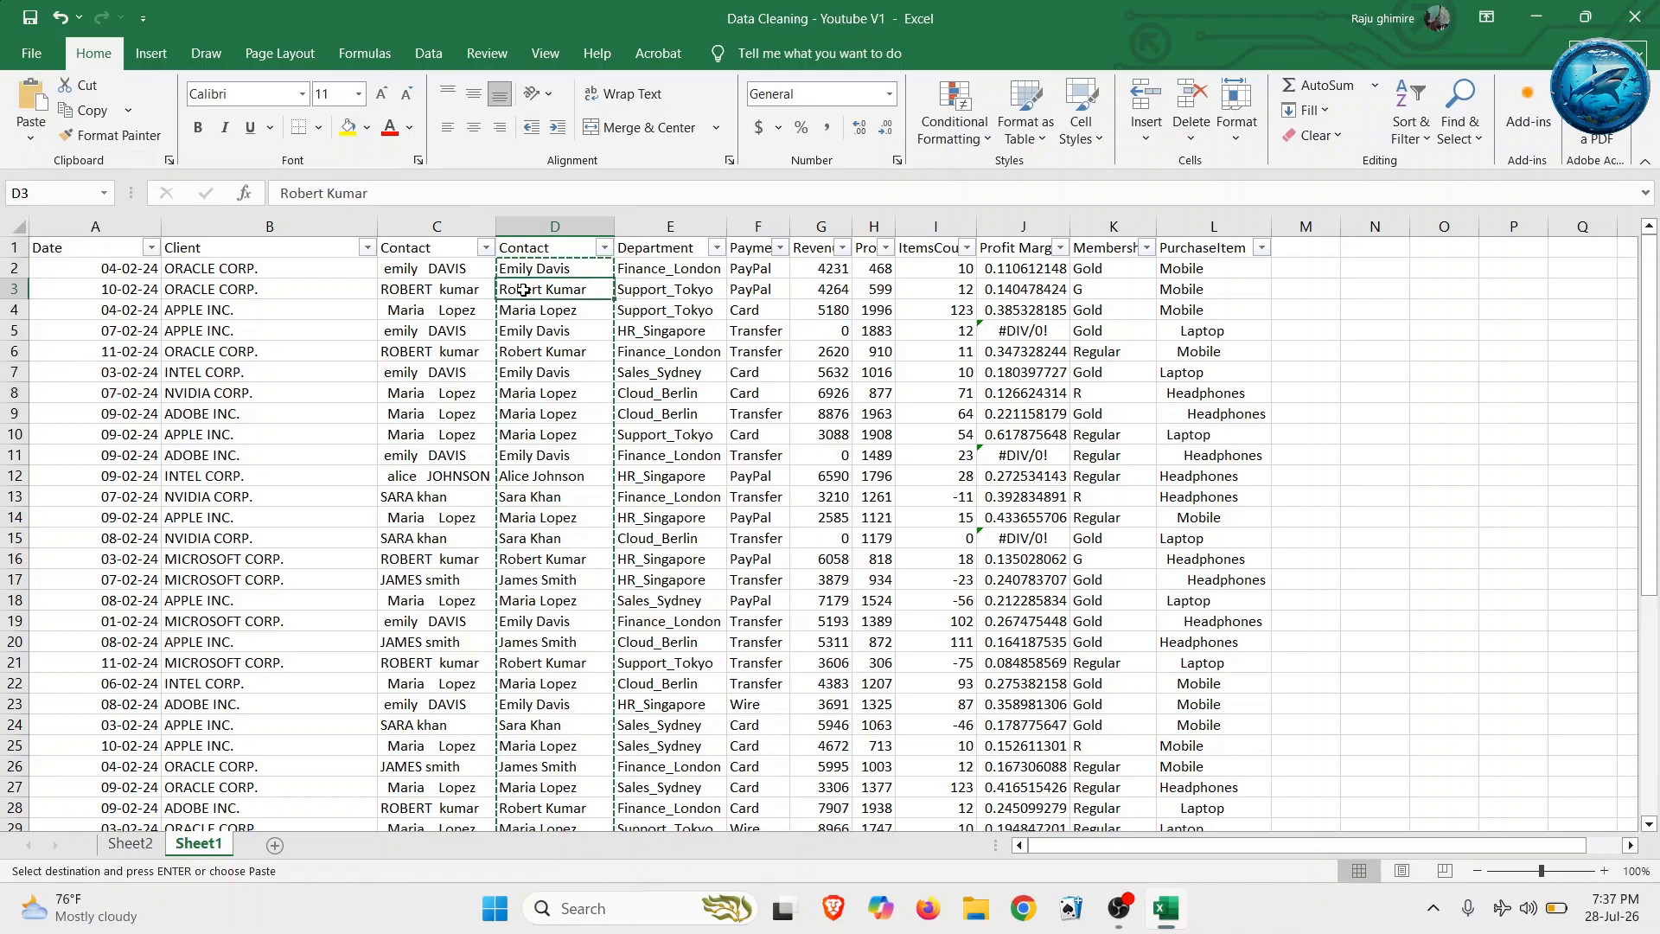
- Delete the original uncleaned Contact column C
click(426, 224)
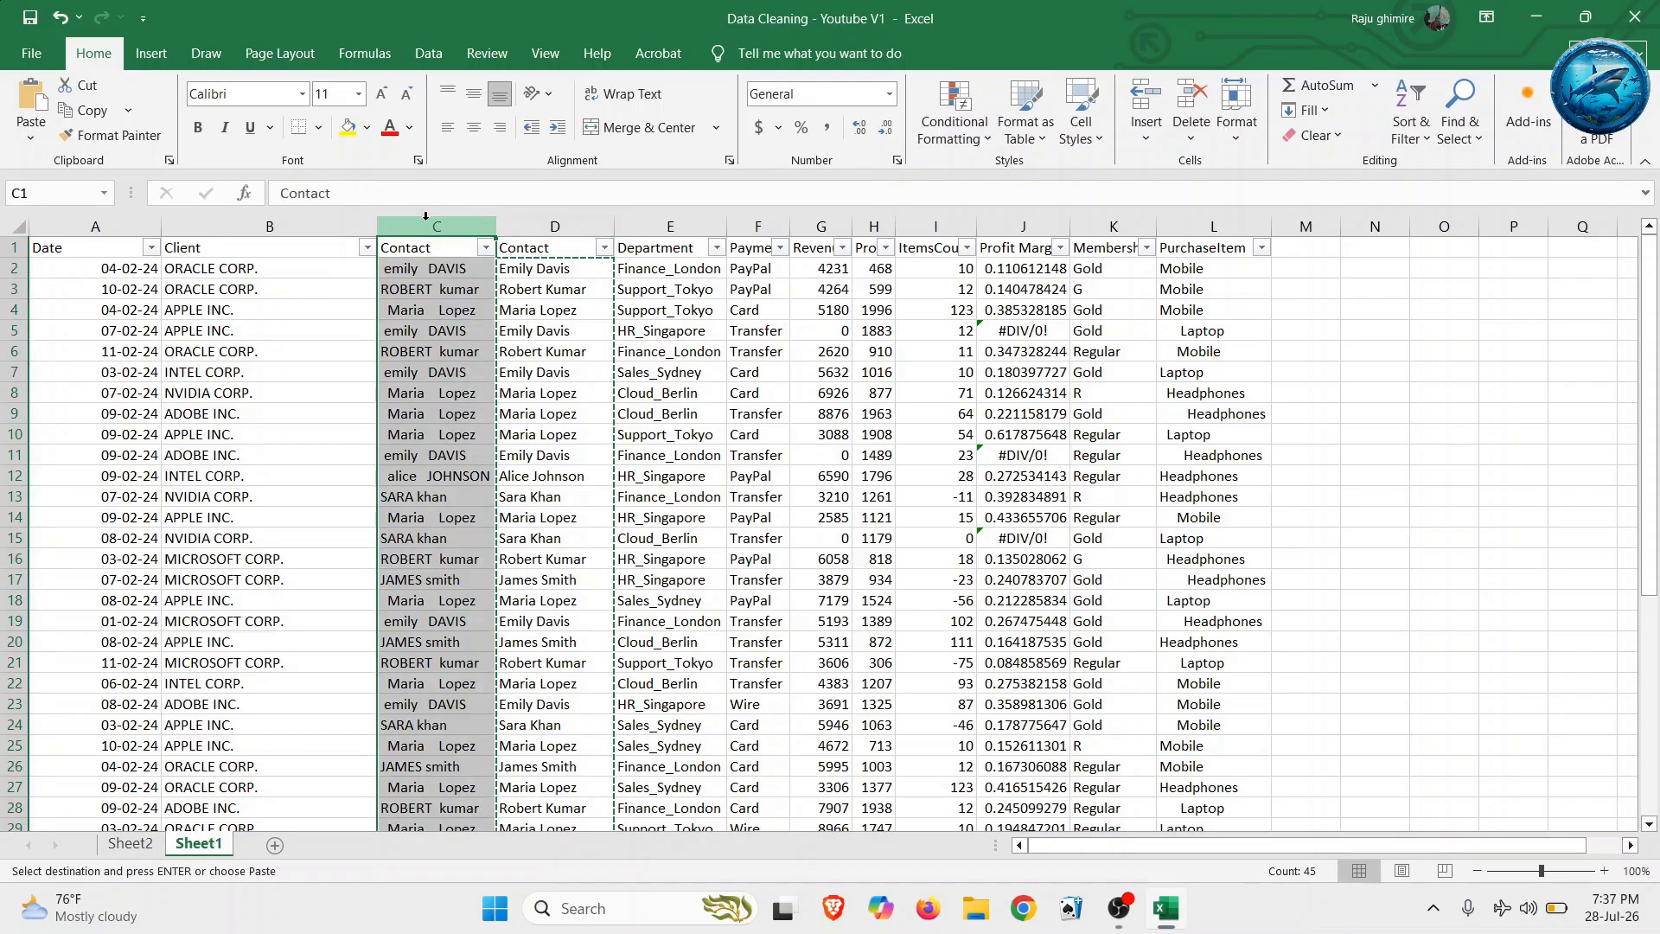
right_click(425, 218)
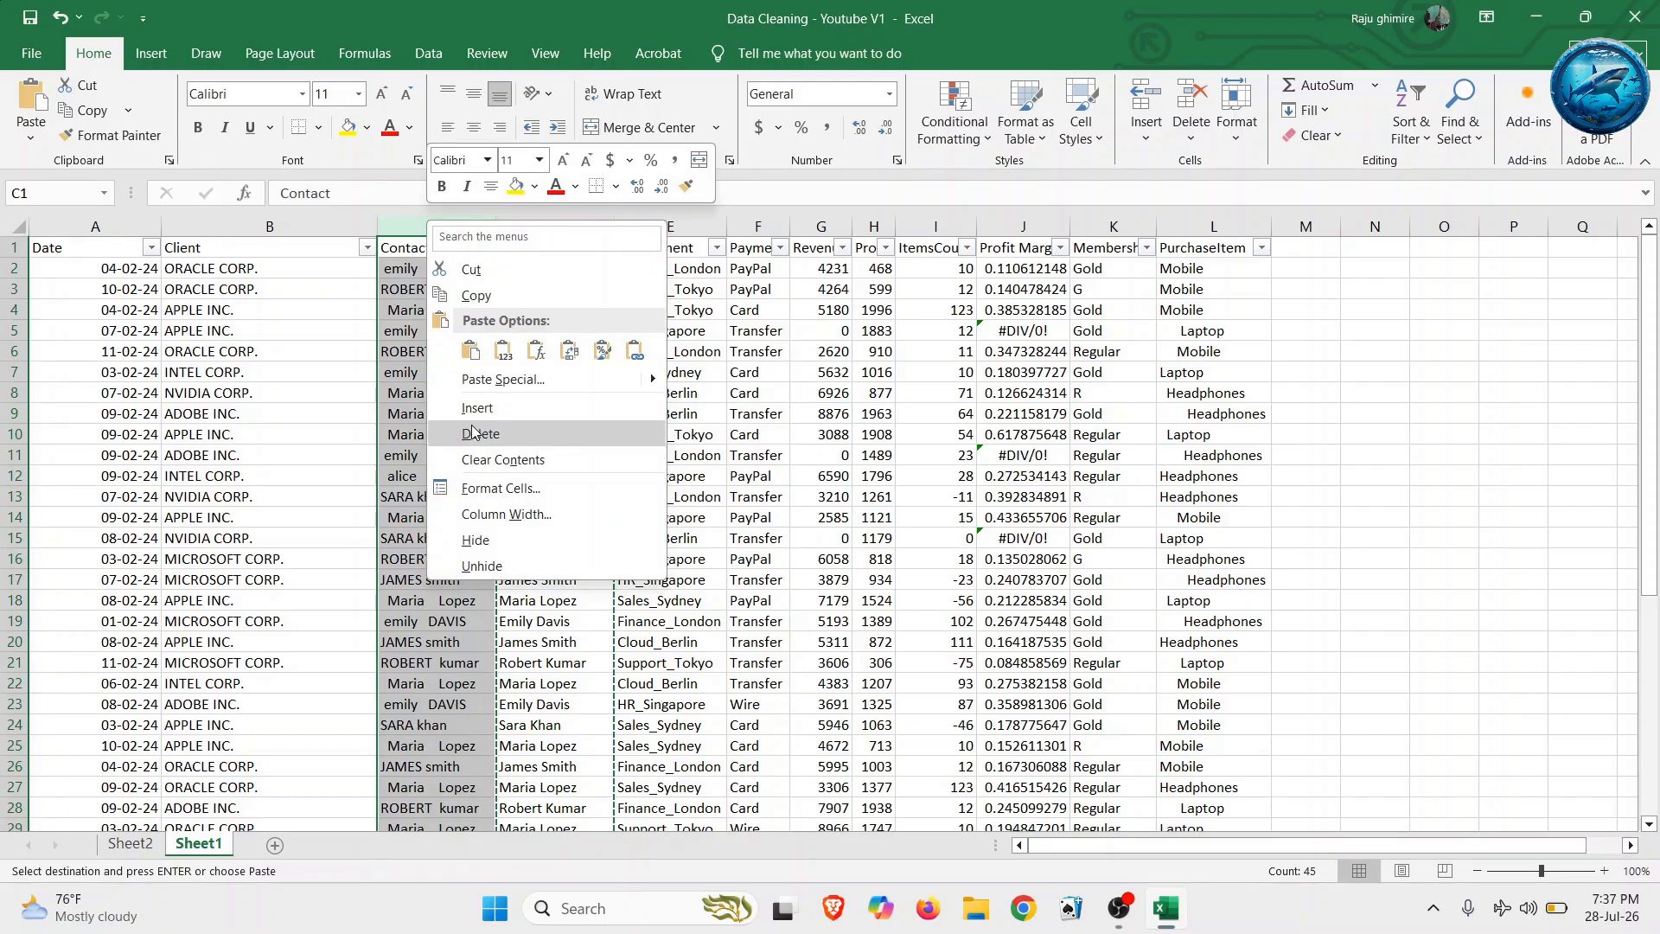
click(474, 433)
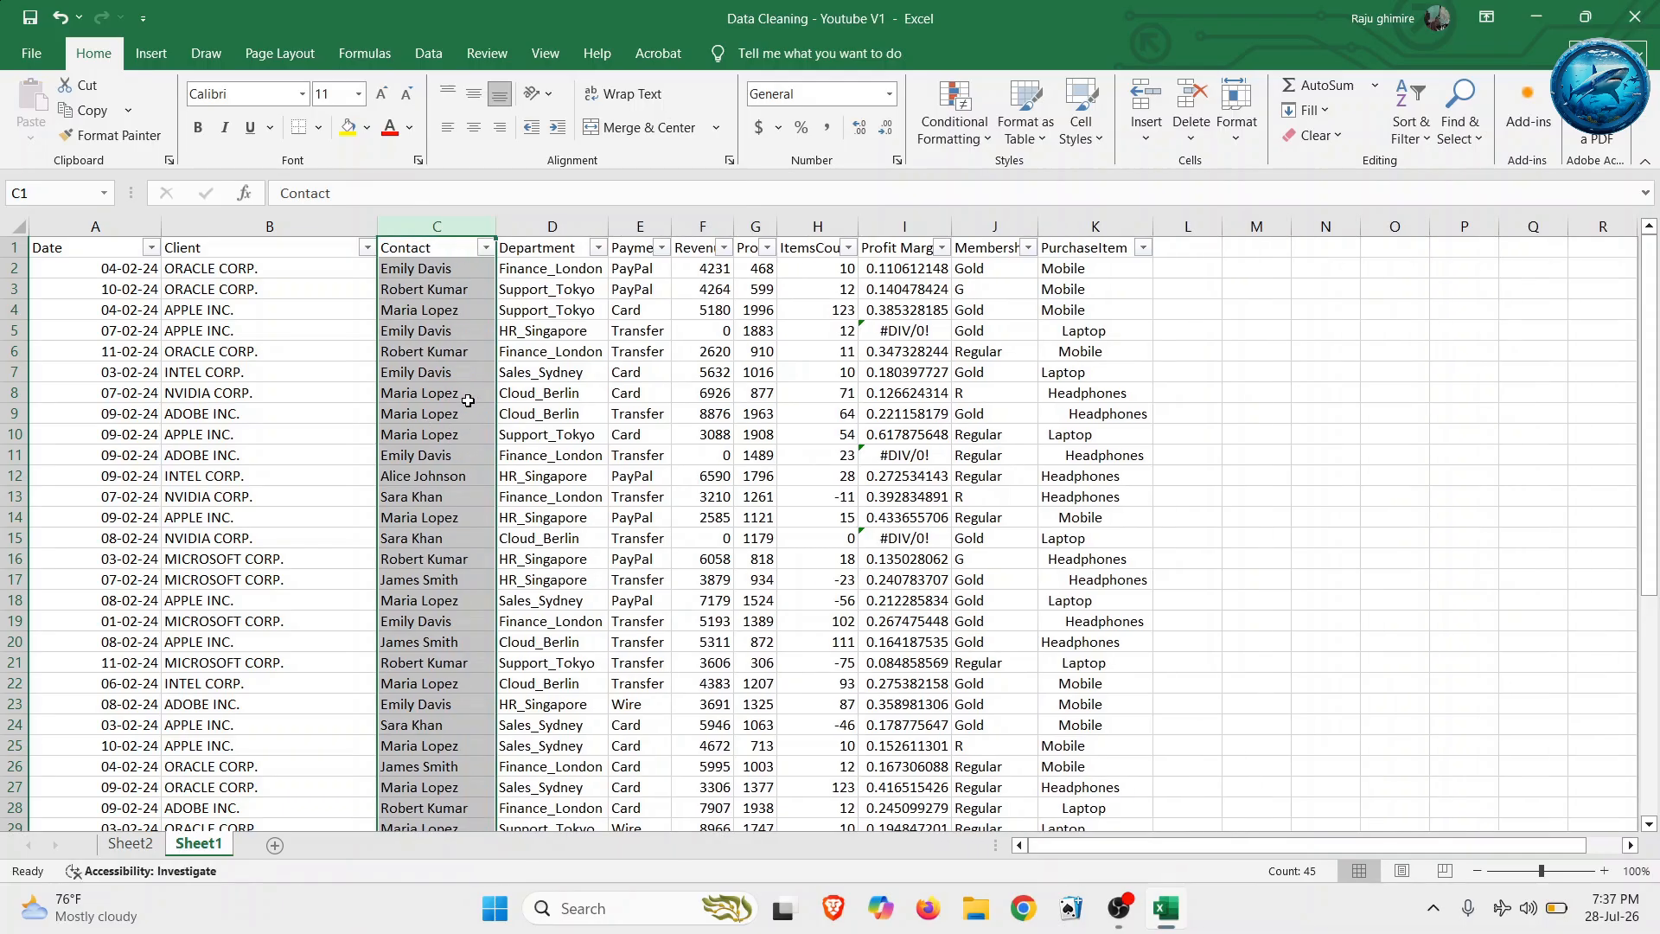
click(445, 333)
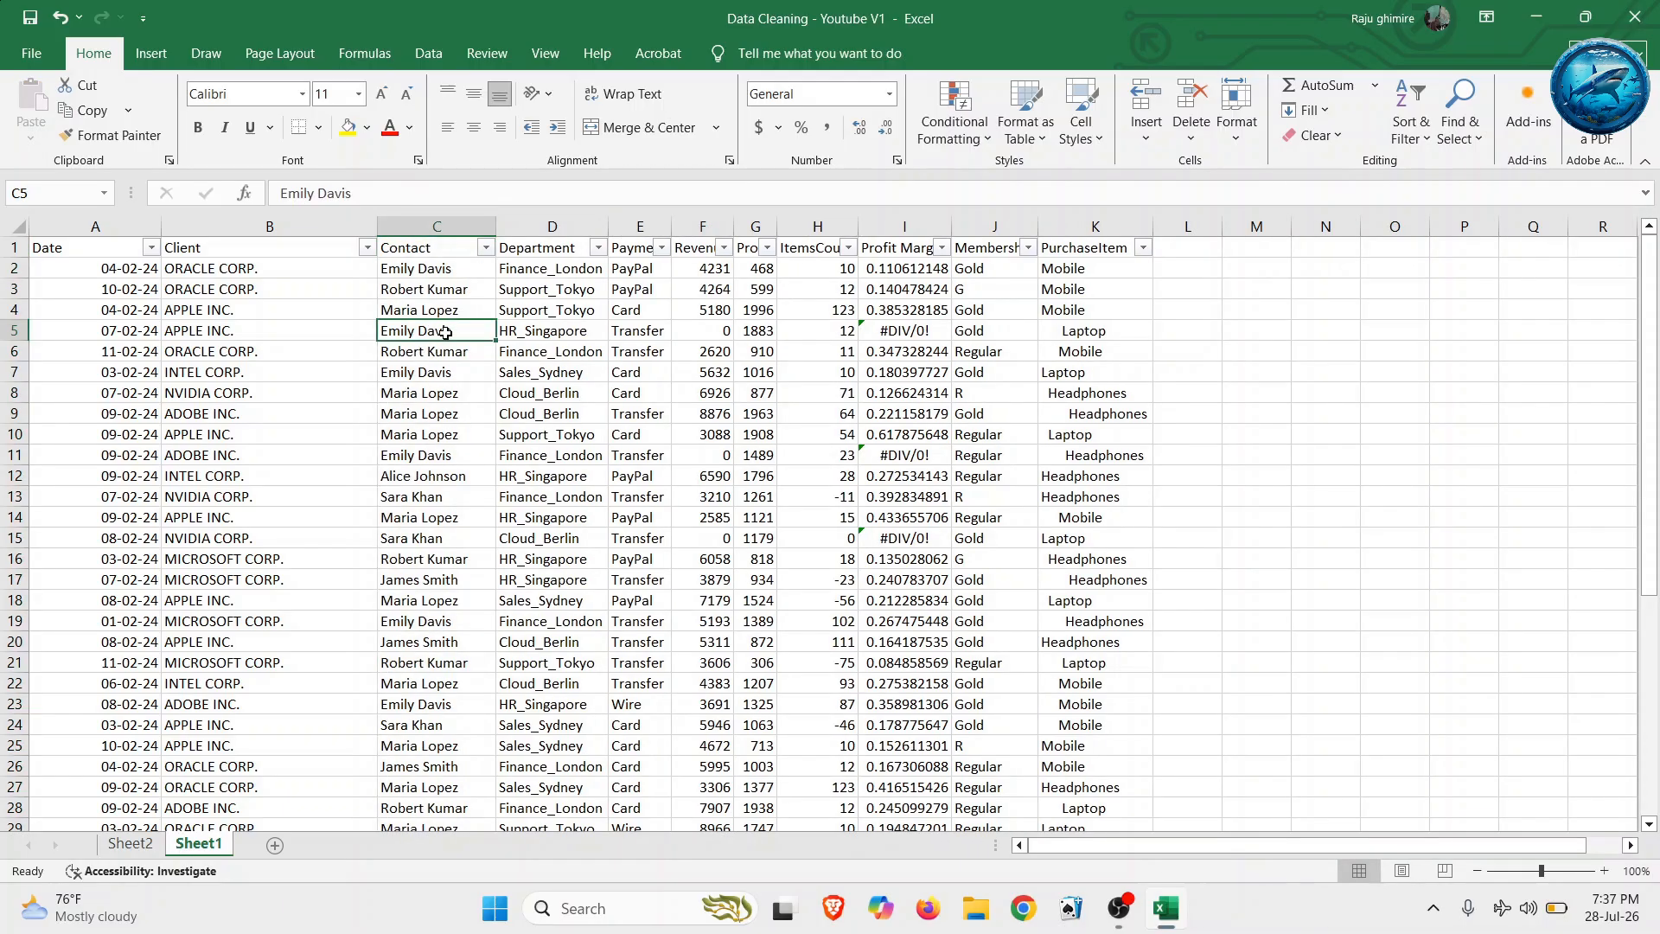
key(ctrl+Up)
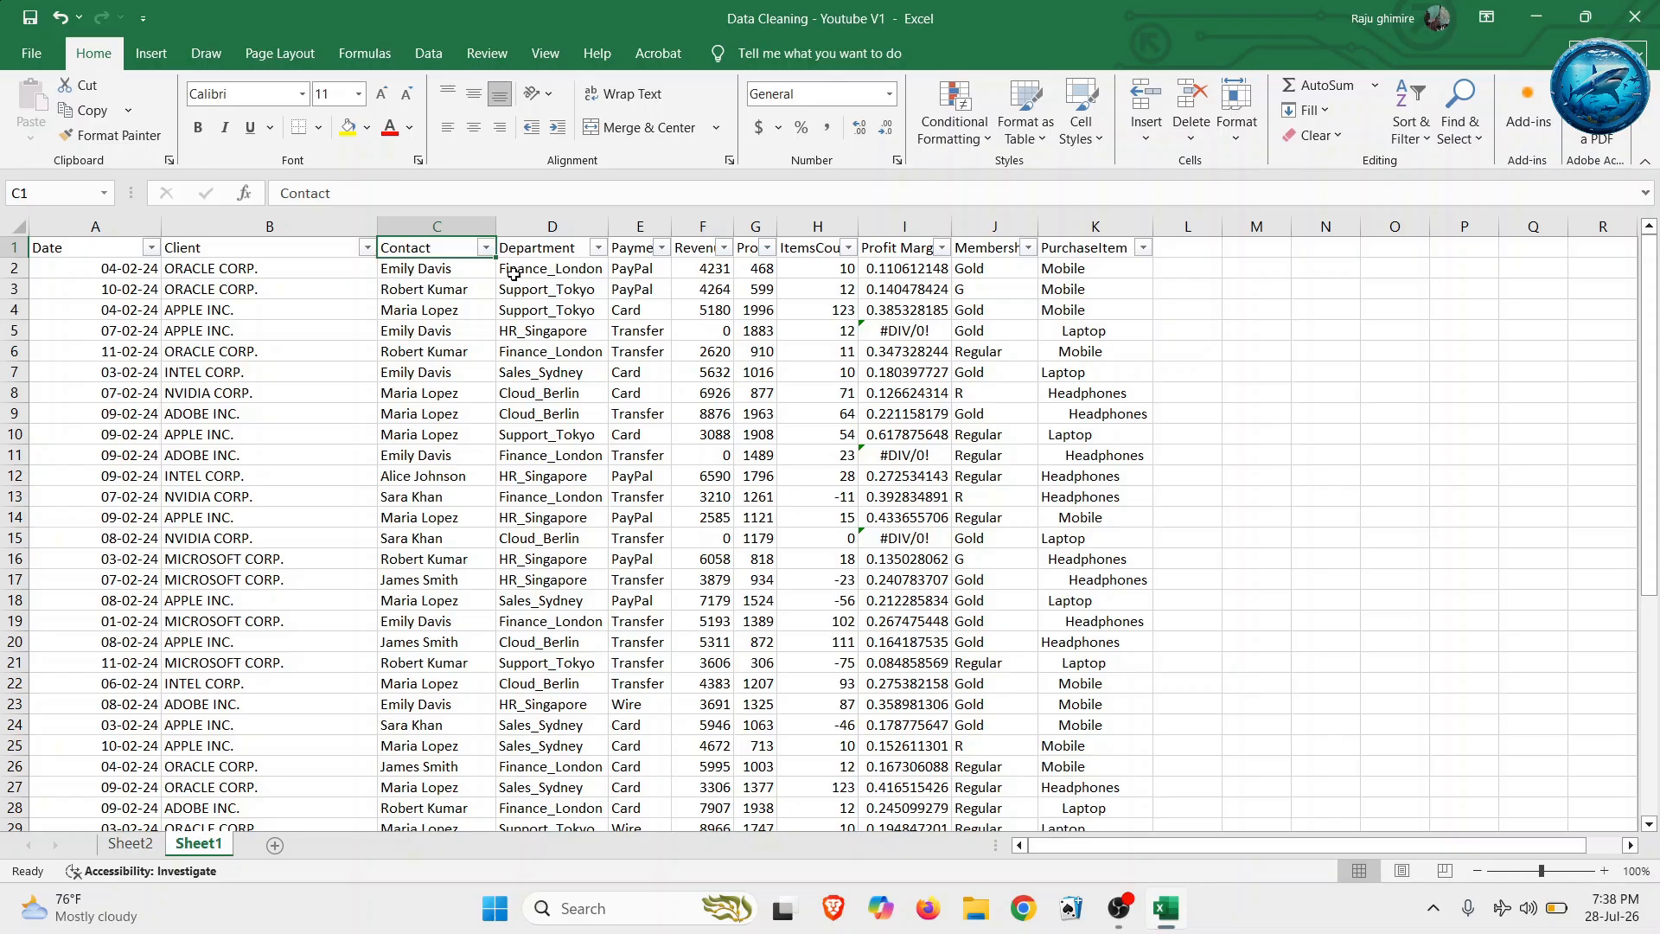
- Insert an empty column between the Department and Payment columns
click(550, 245)
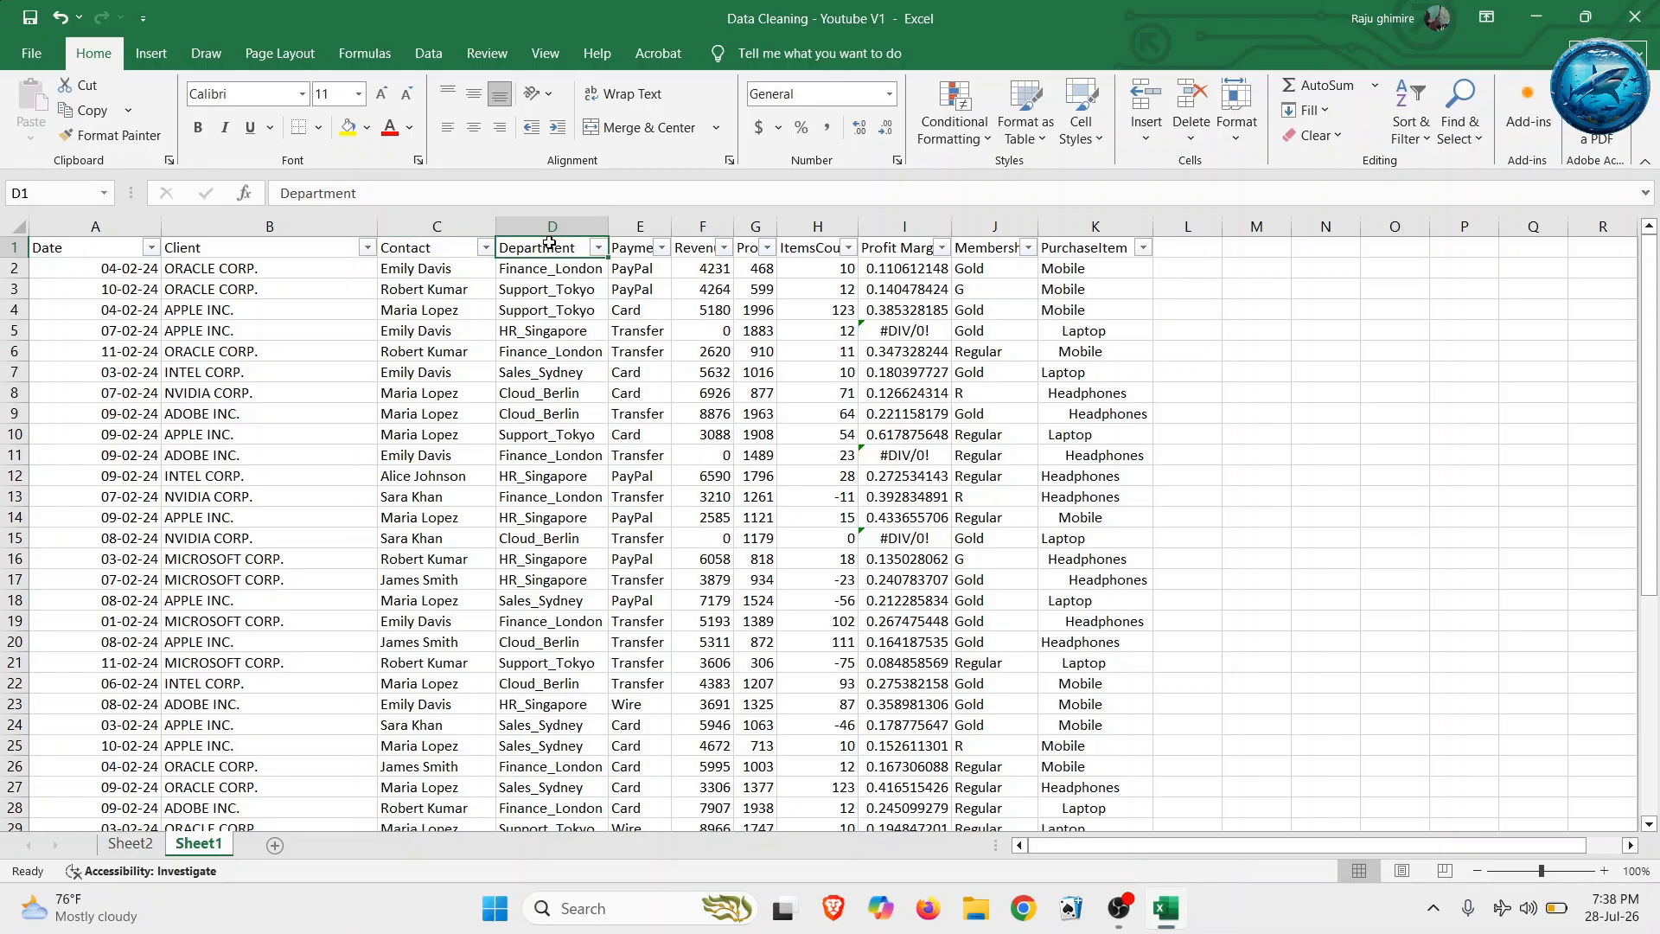
click(536, 270)
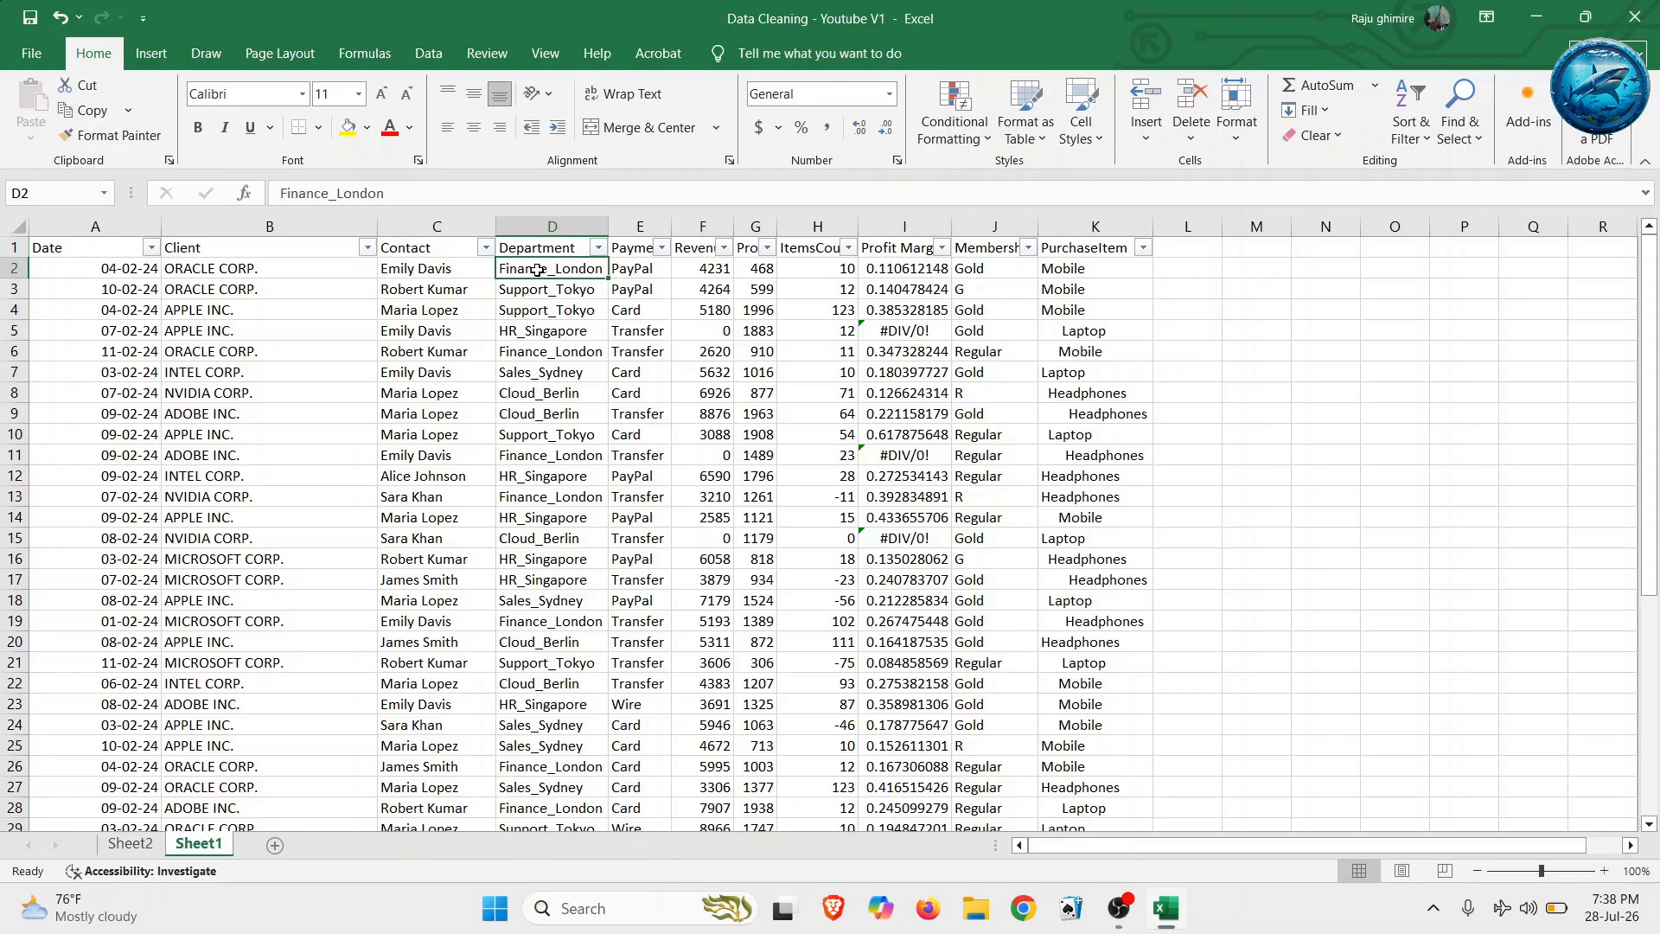
click(531, 288)
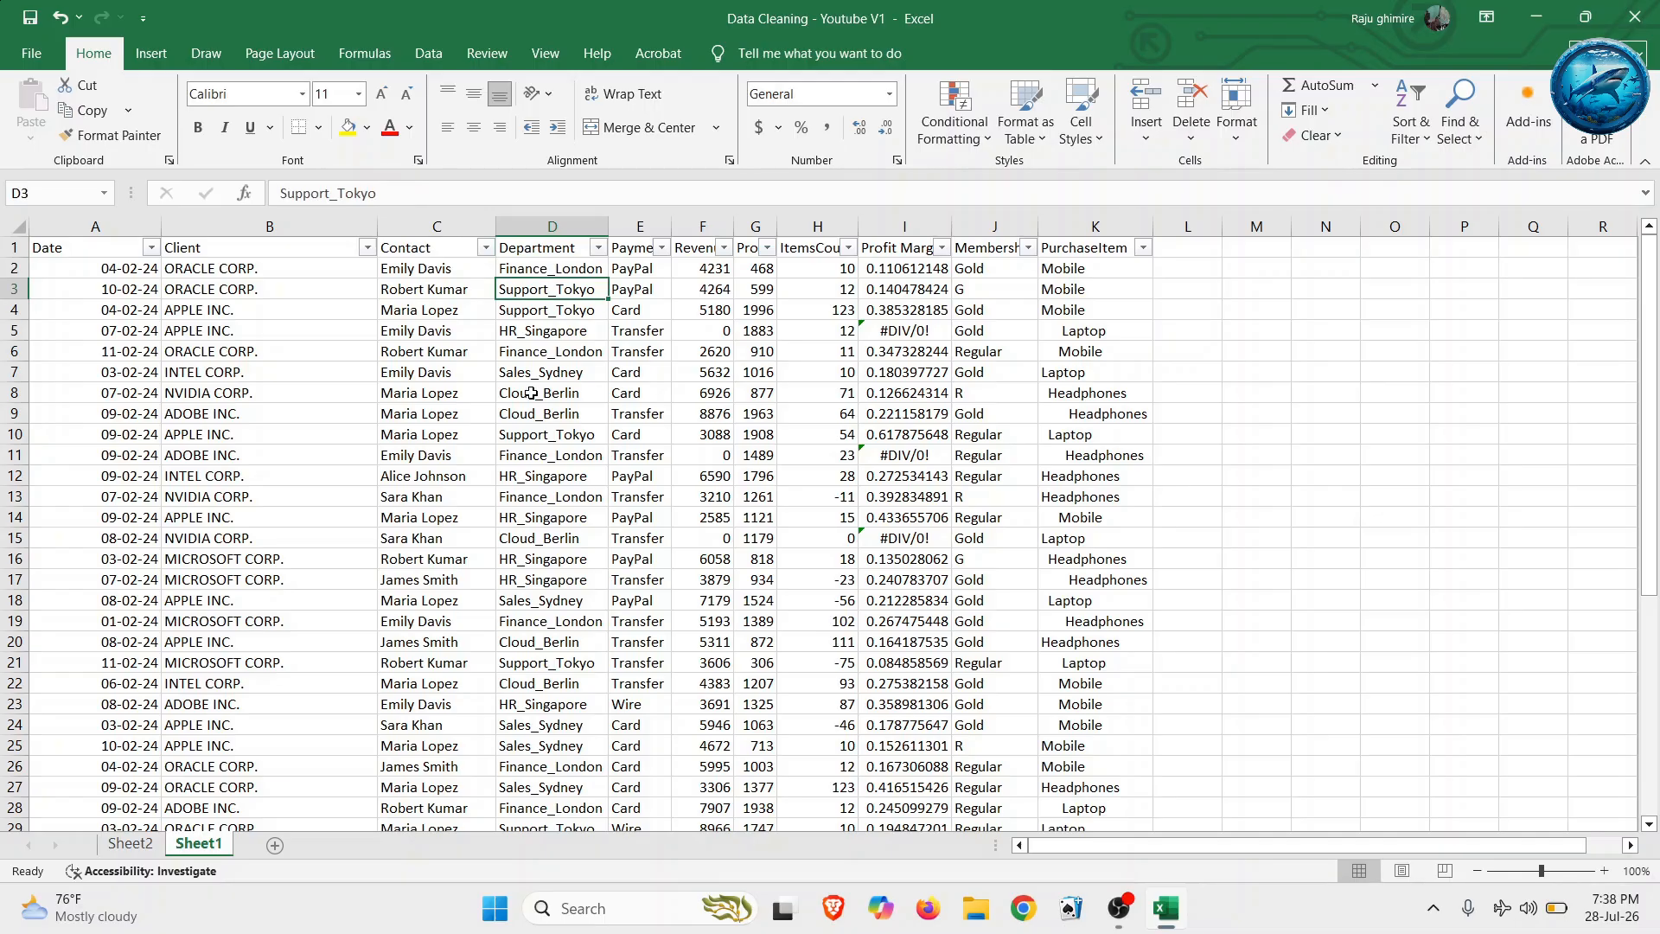
click(535, 312)
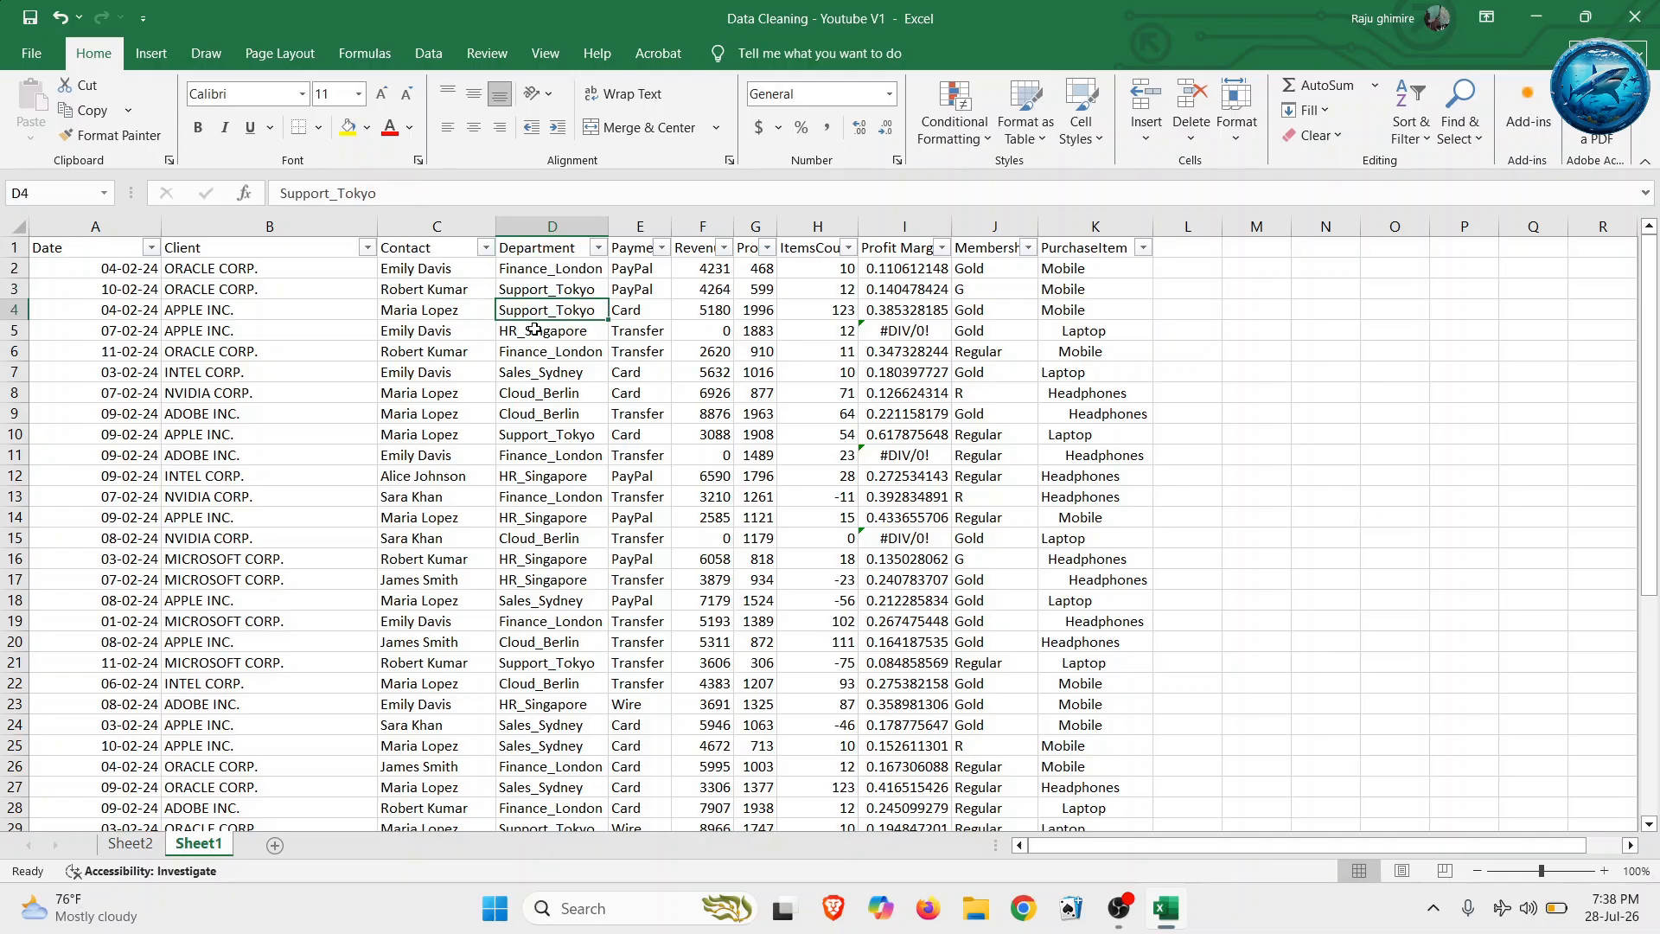
click(536, 331)
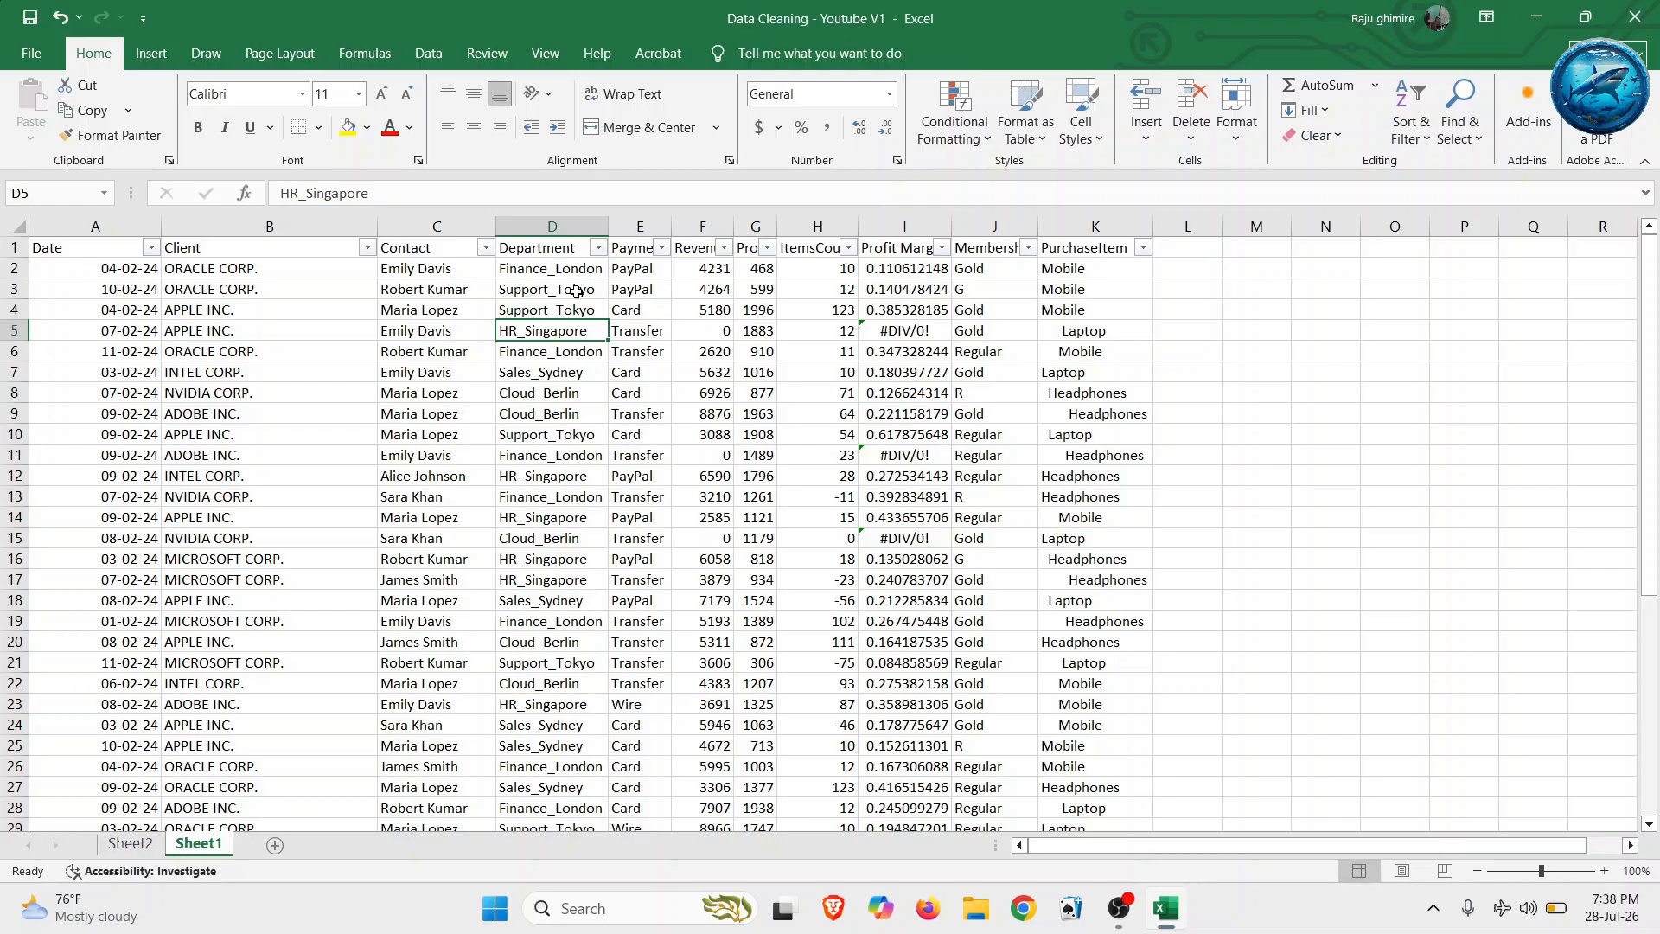
click(649, 223)
right_click(649, 222)
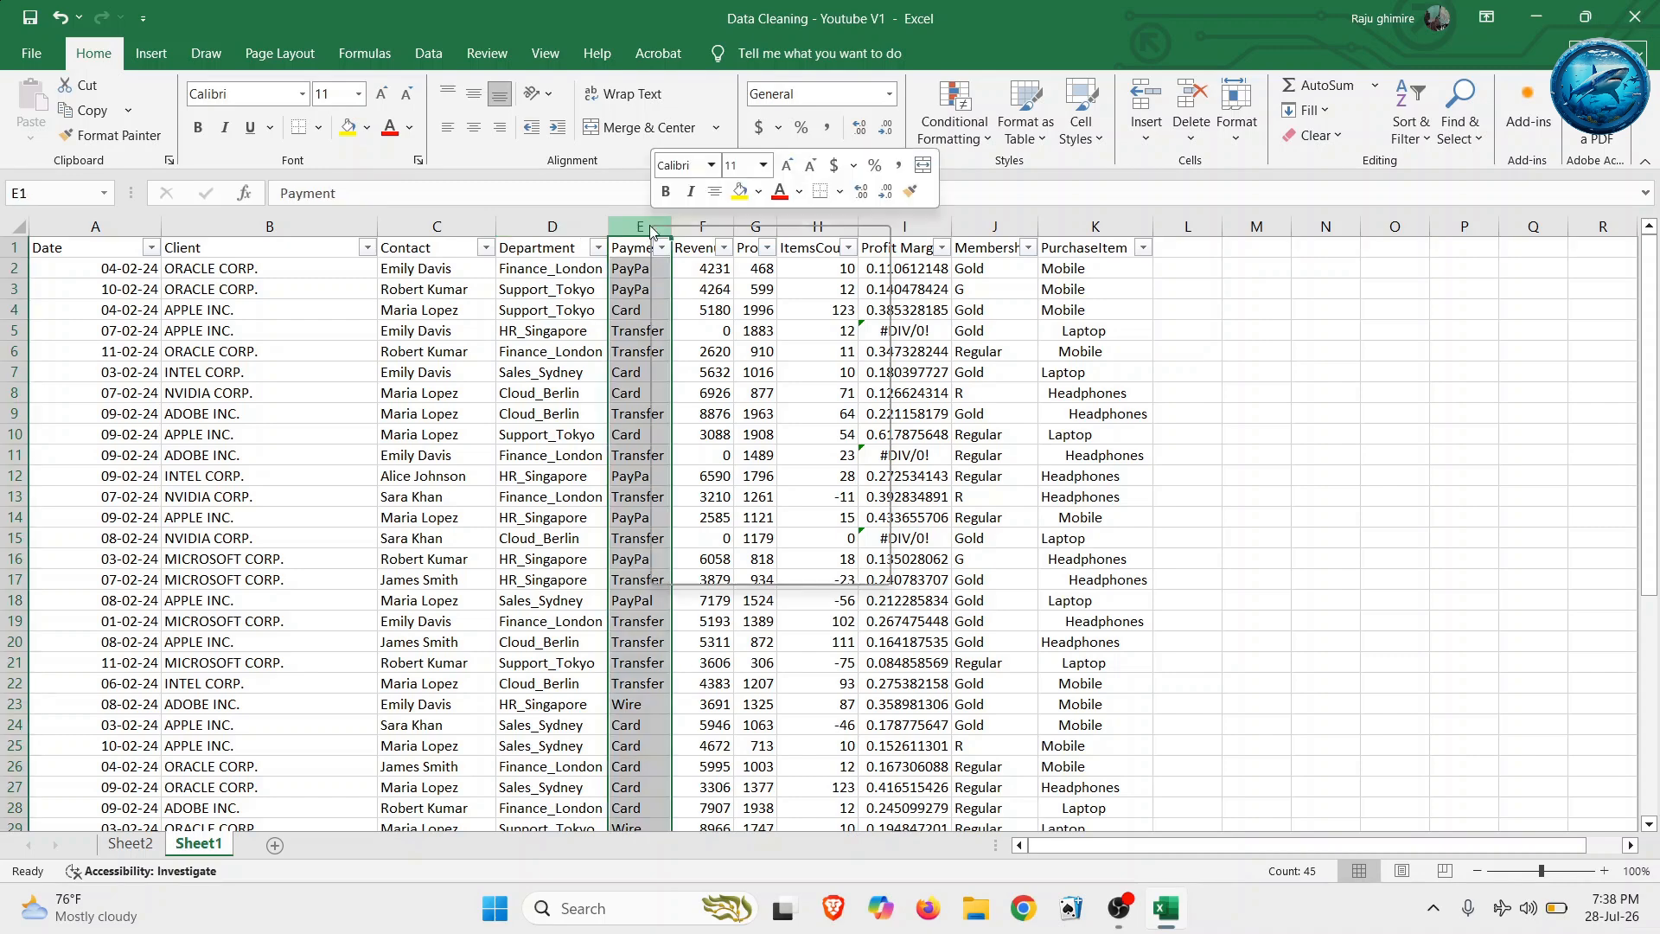
click(675, 419)
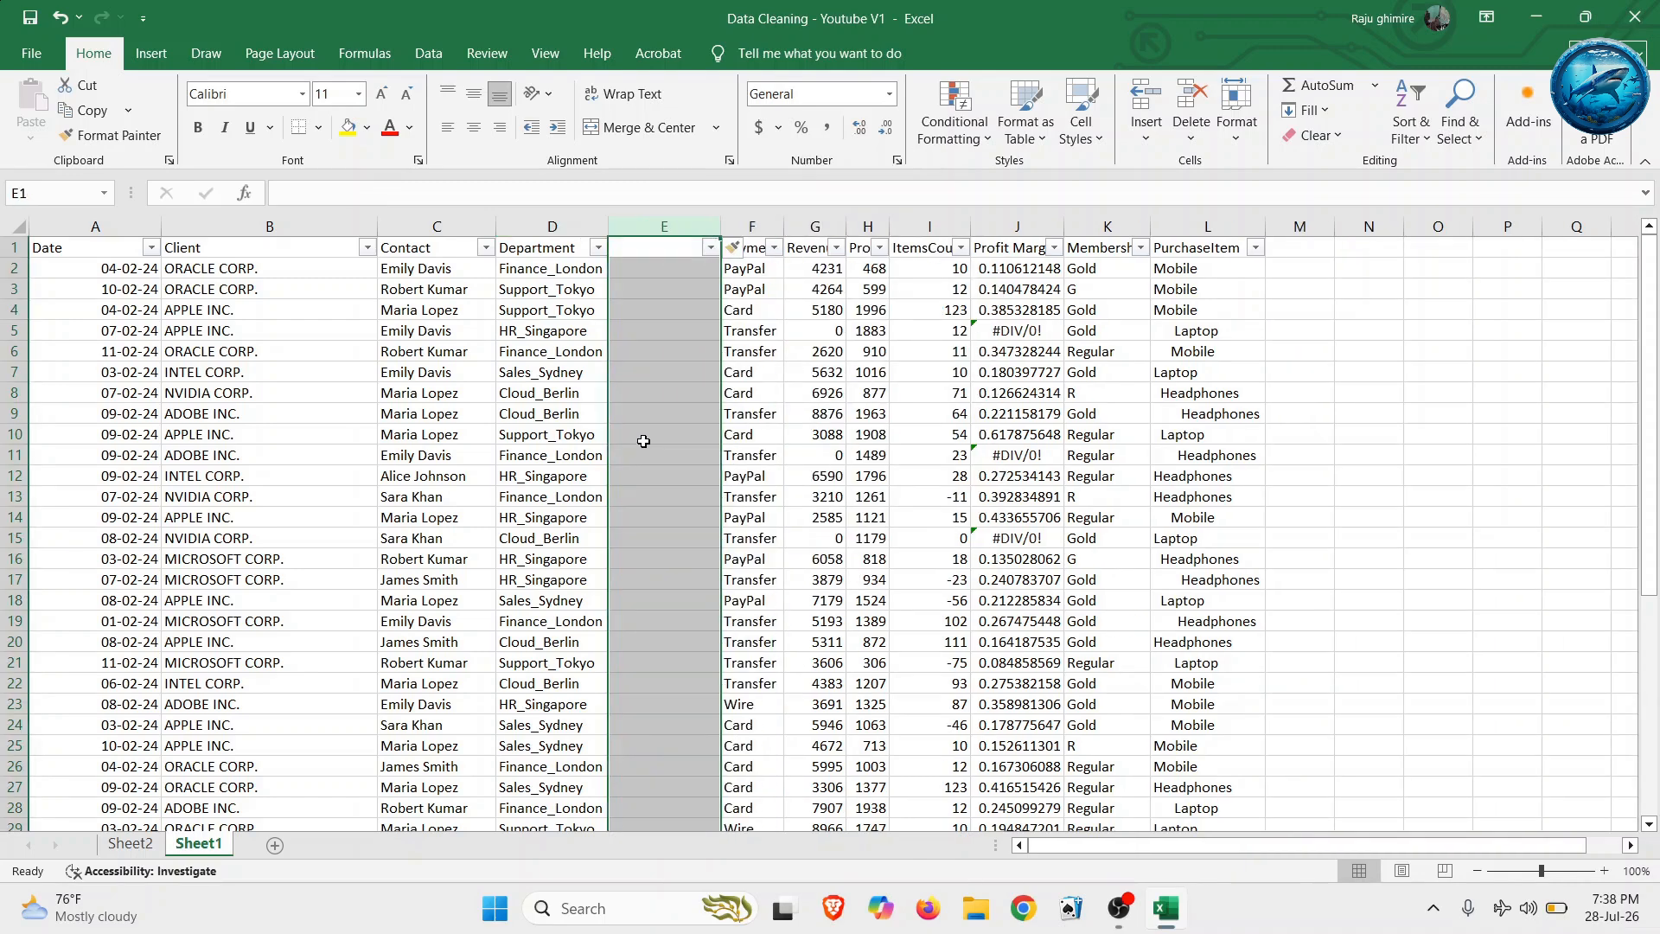
- View the overview of data cleansing topics on Sheet2 and return to Sheet1
click(128, 845)
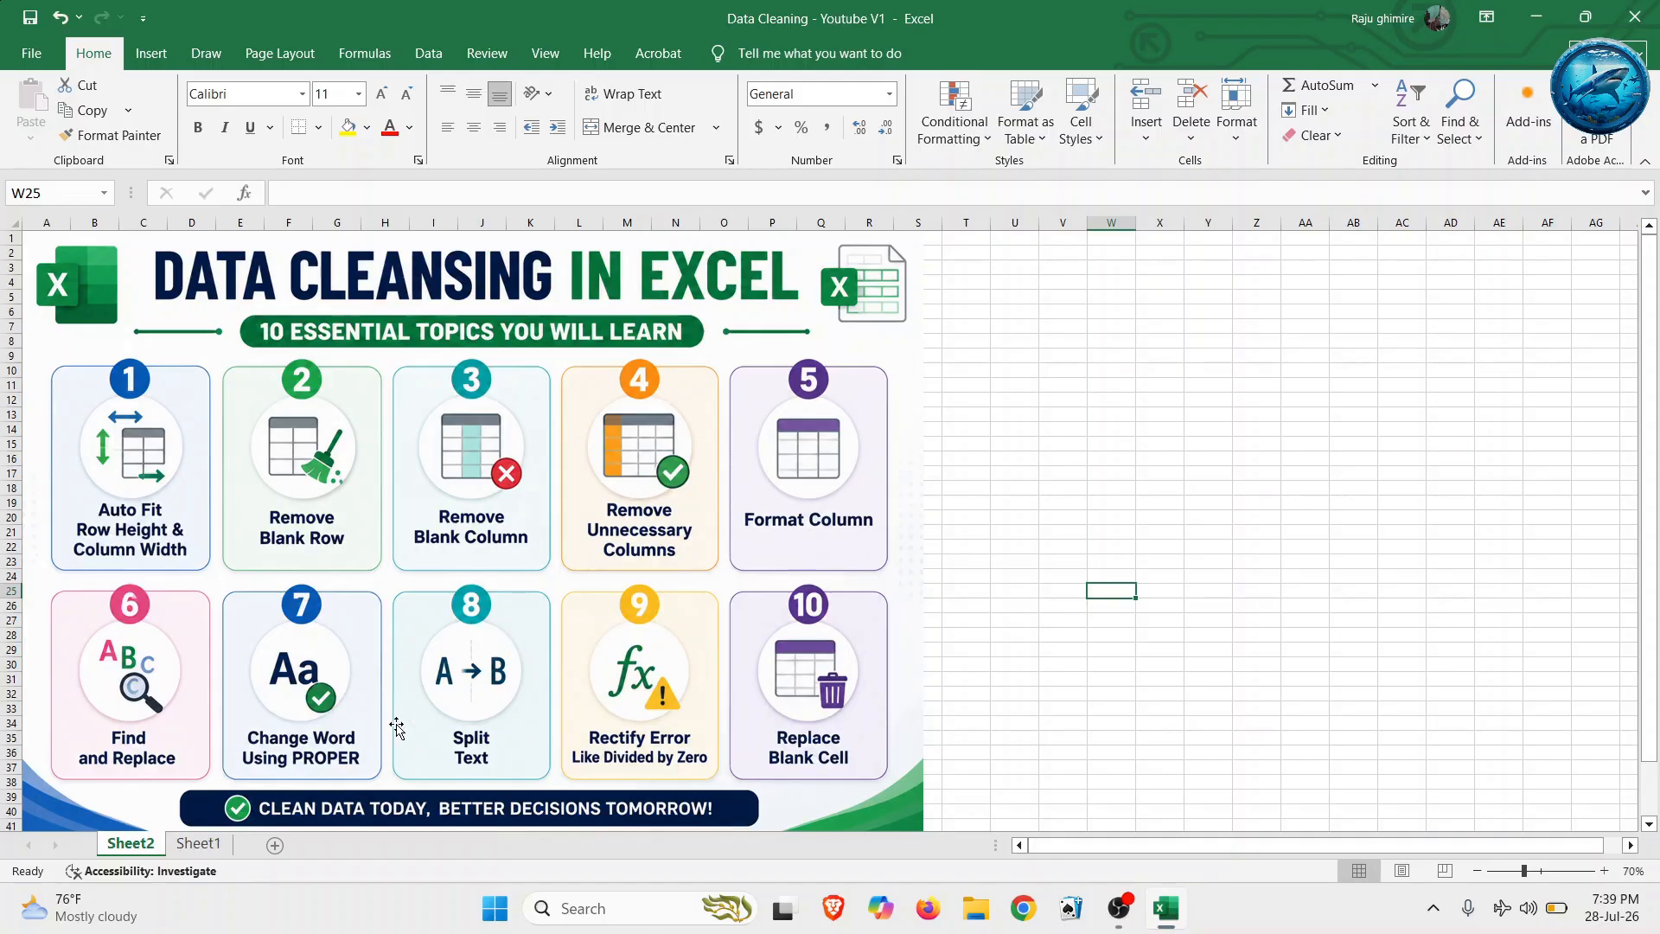
click(195, 845)
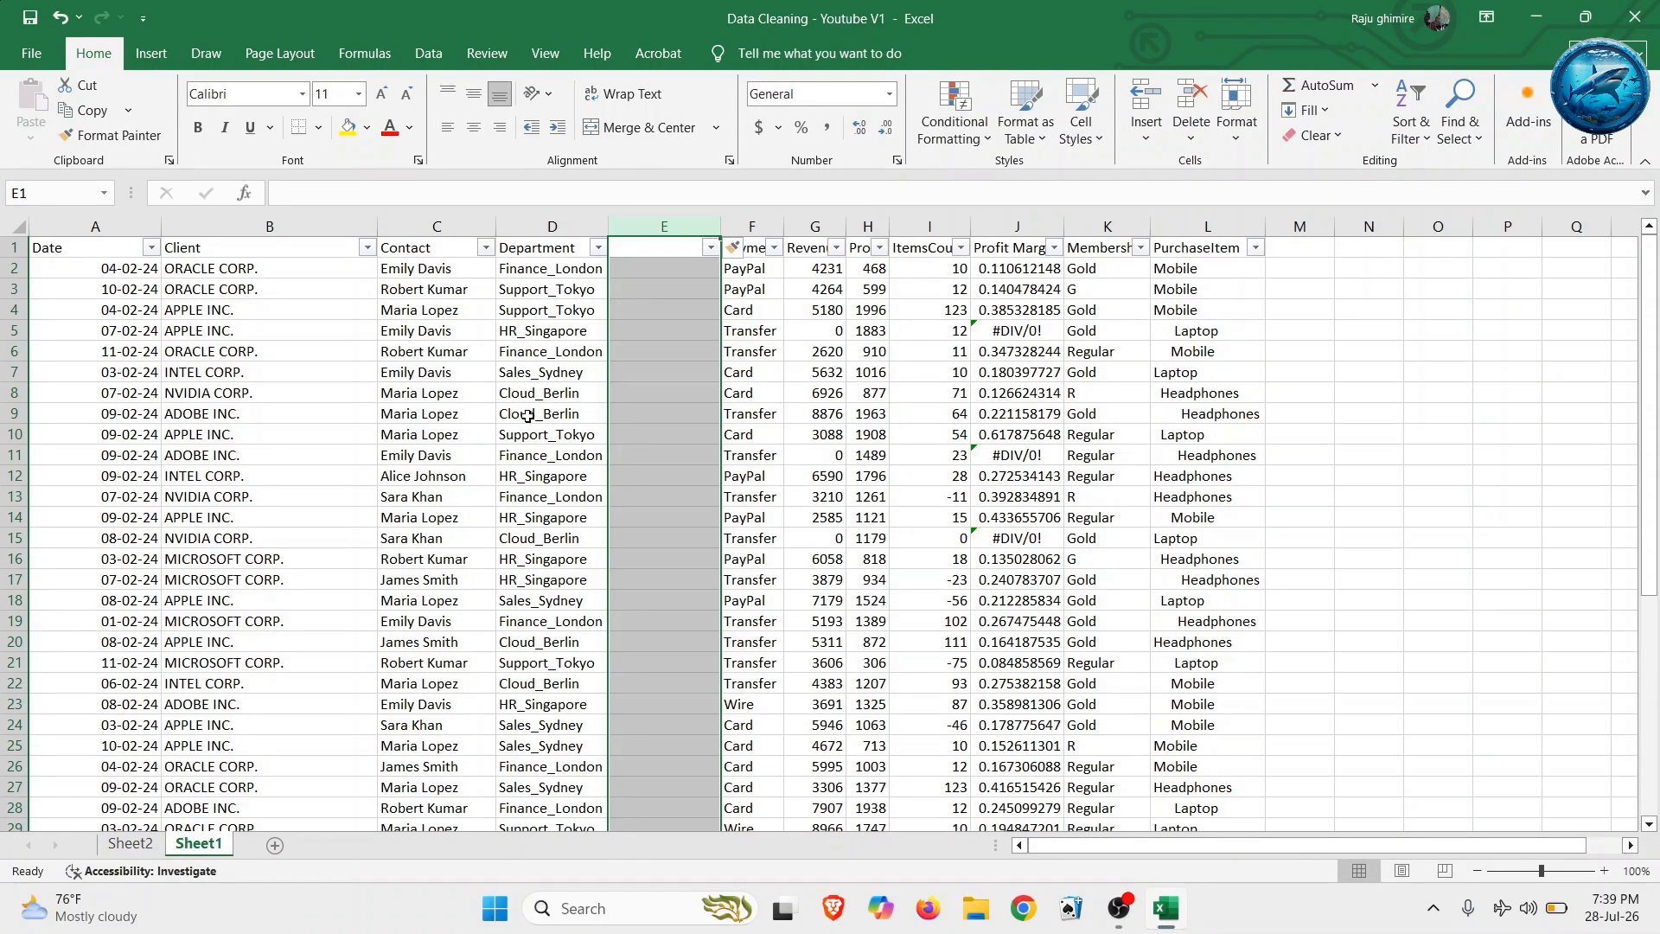
click(687, 224)
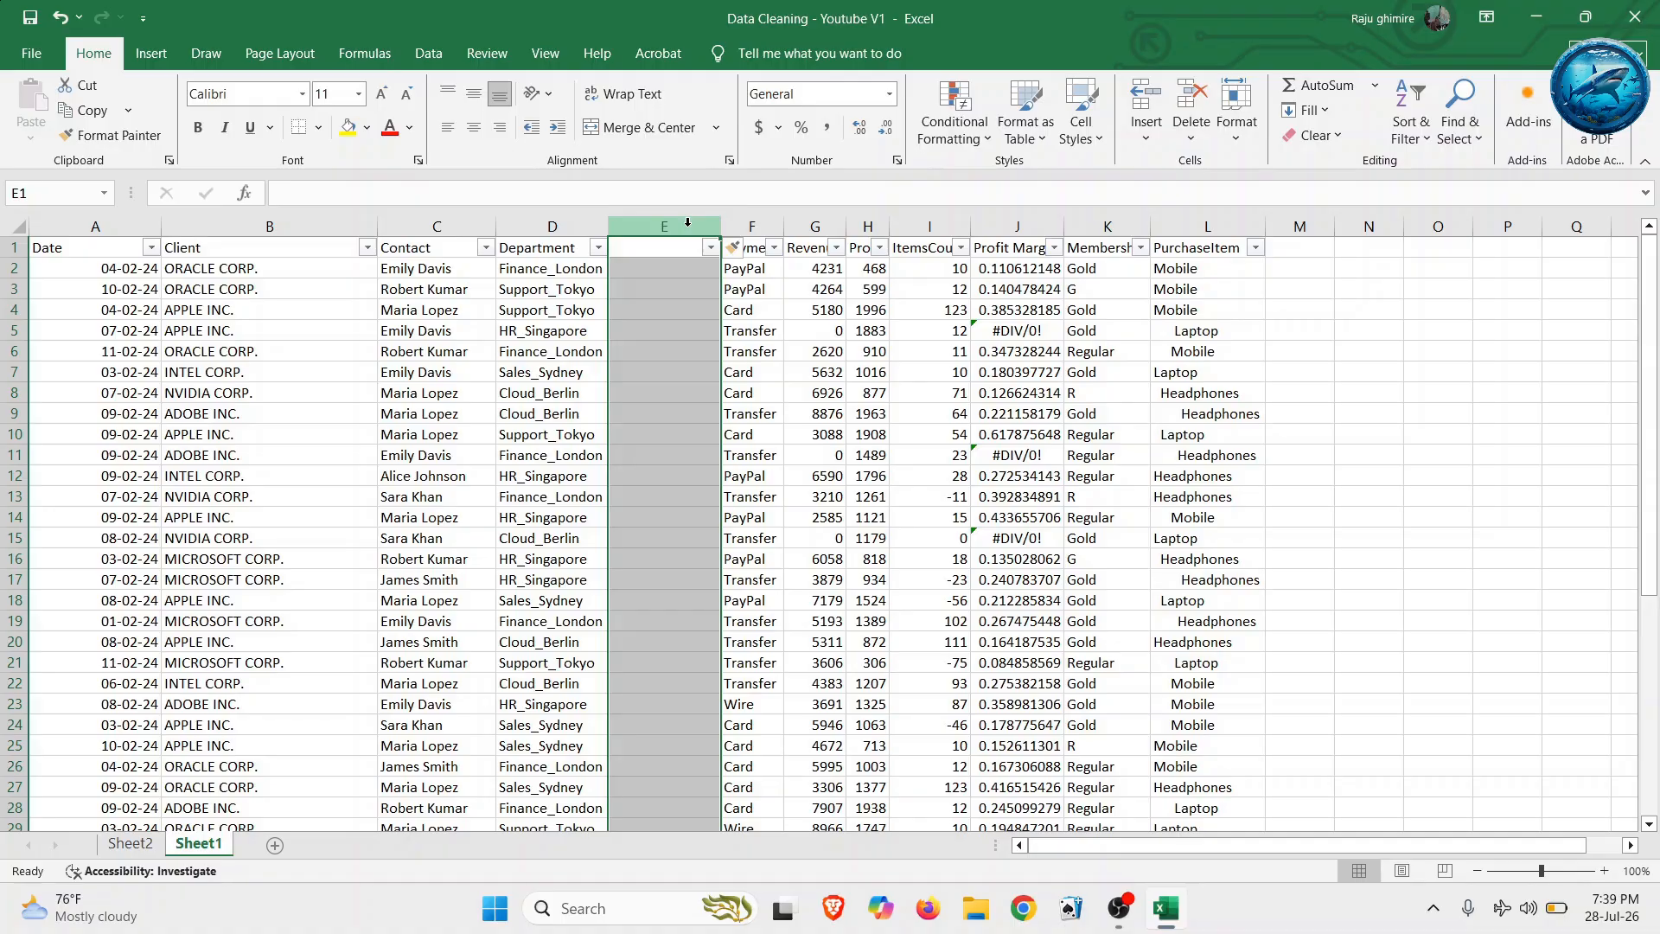
- Split the Department column into two columns with Text to Columns, using only an underscore as the delimiter
click(539, 224)
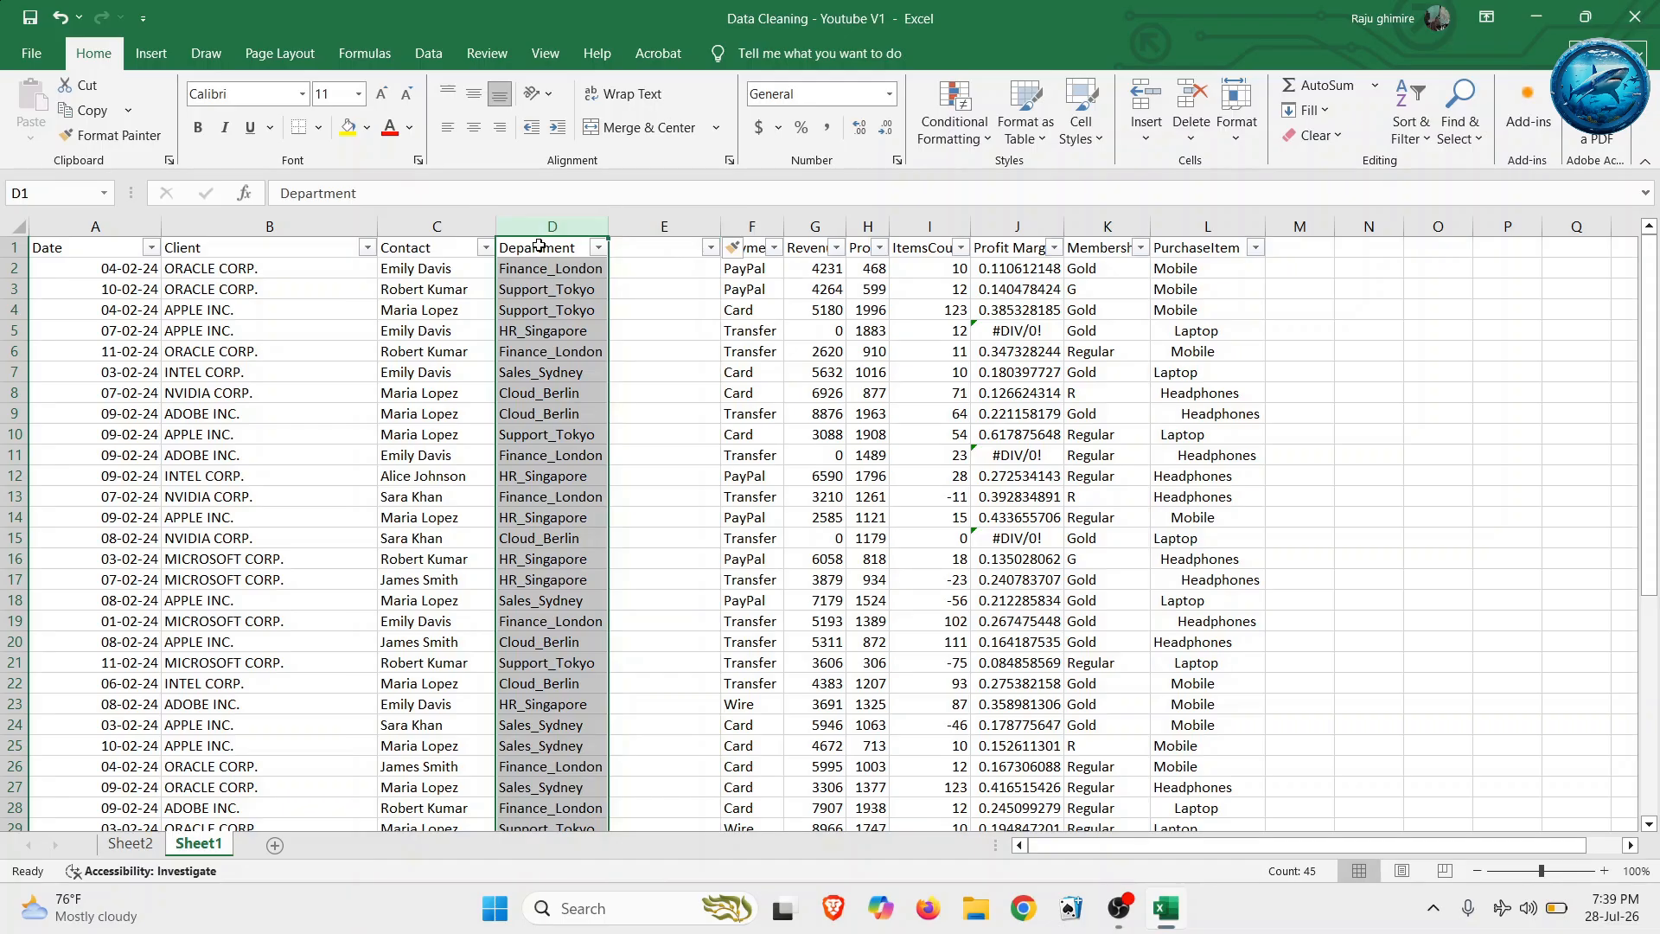
click(429, 54)
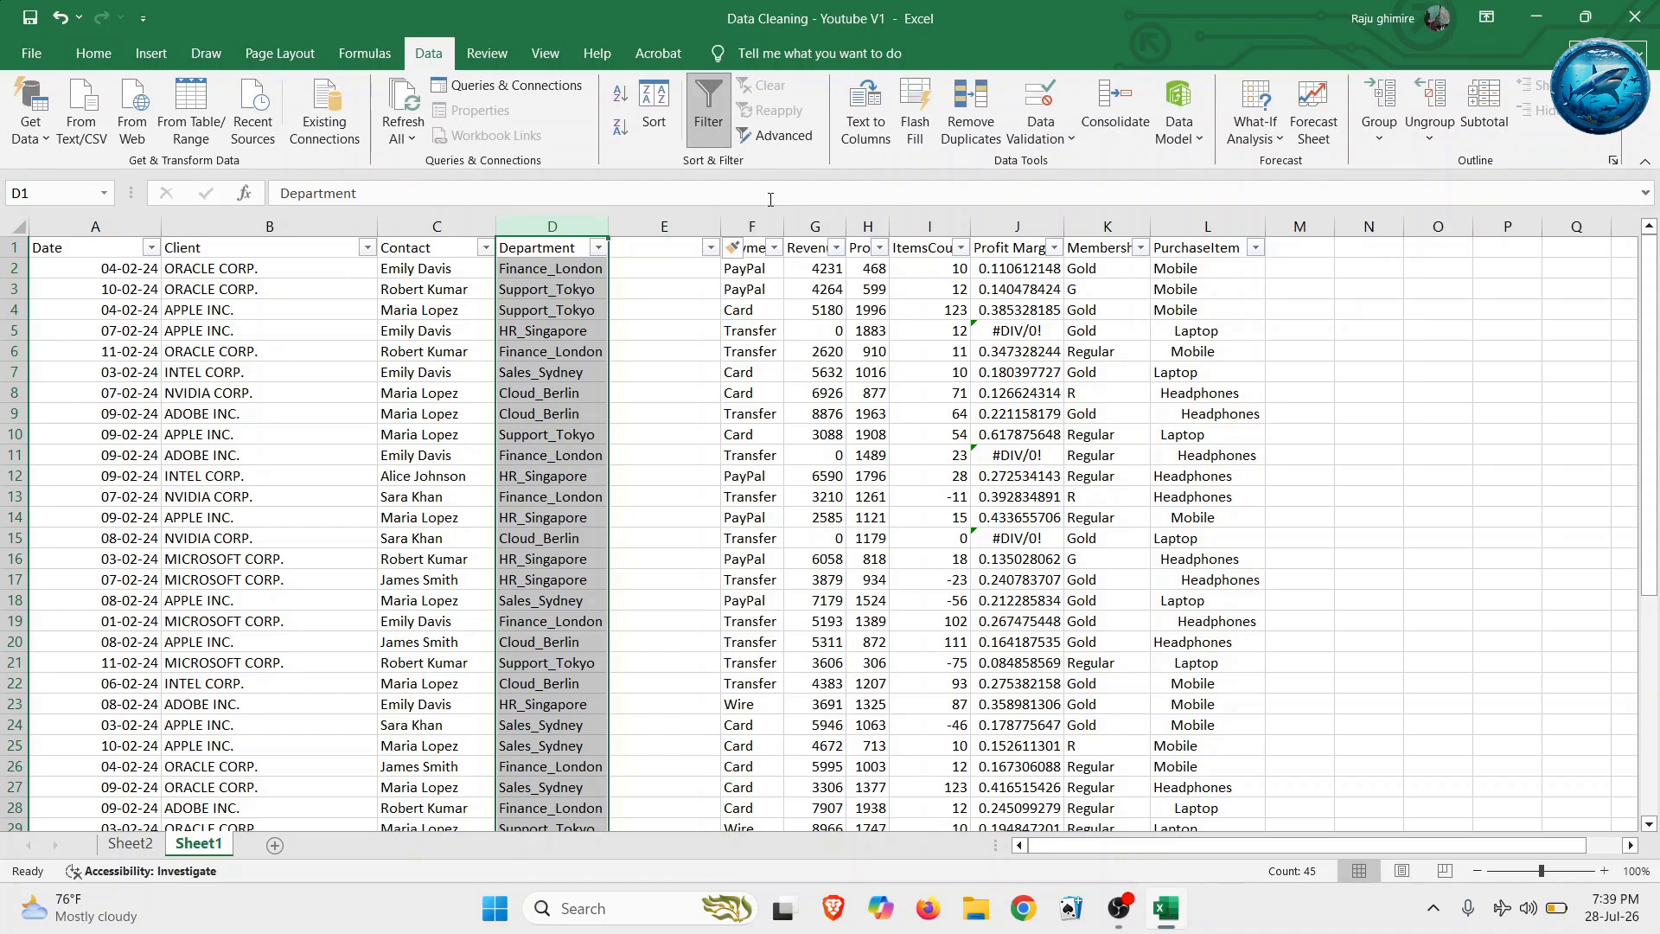
click(876, 130)
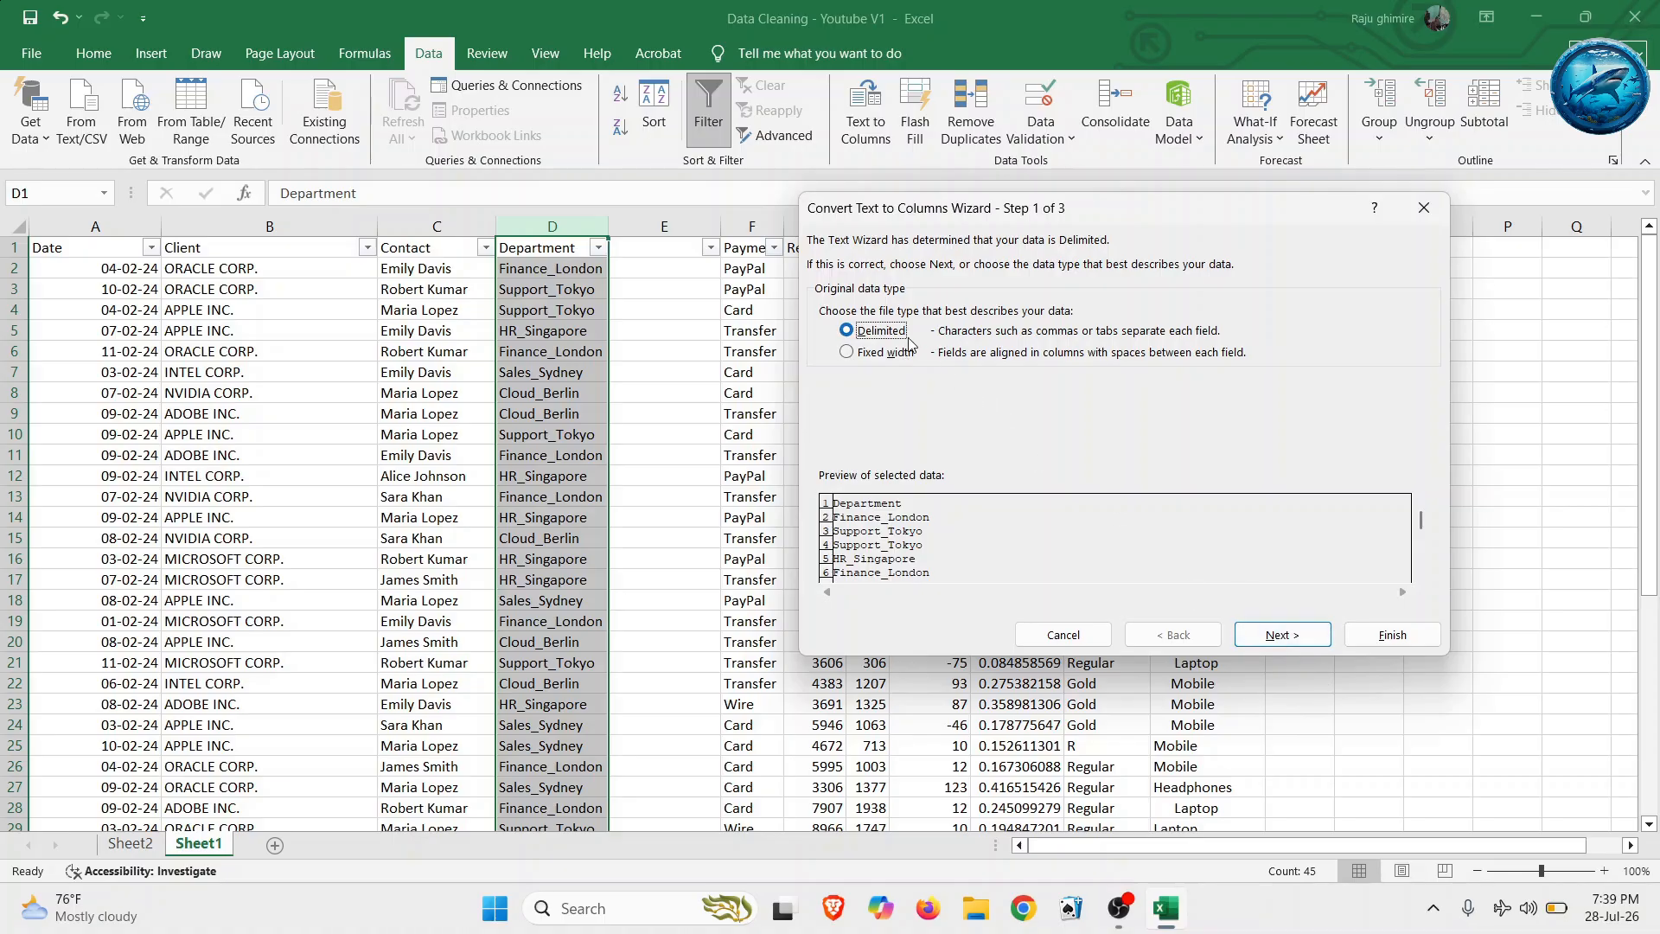
click(1286, 637)
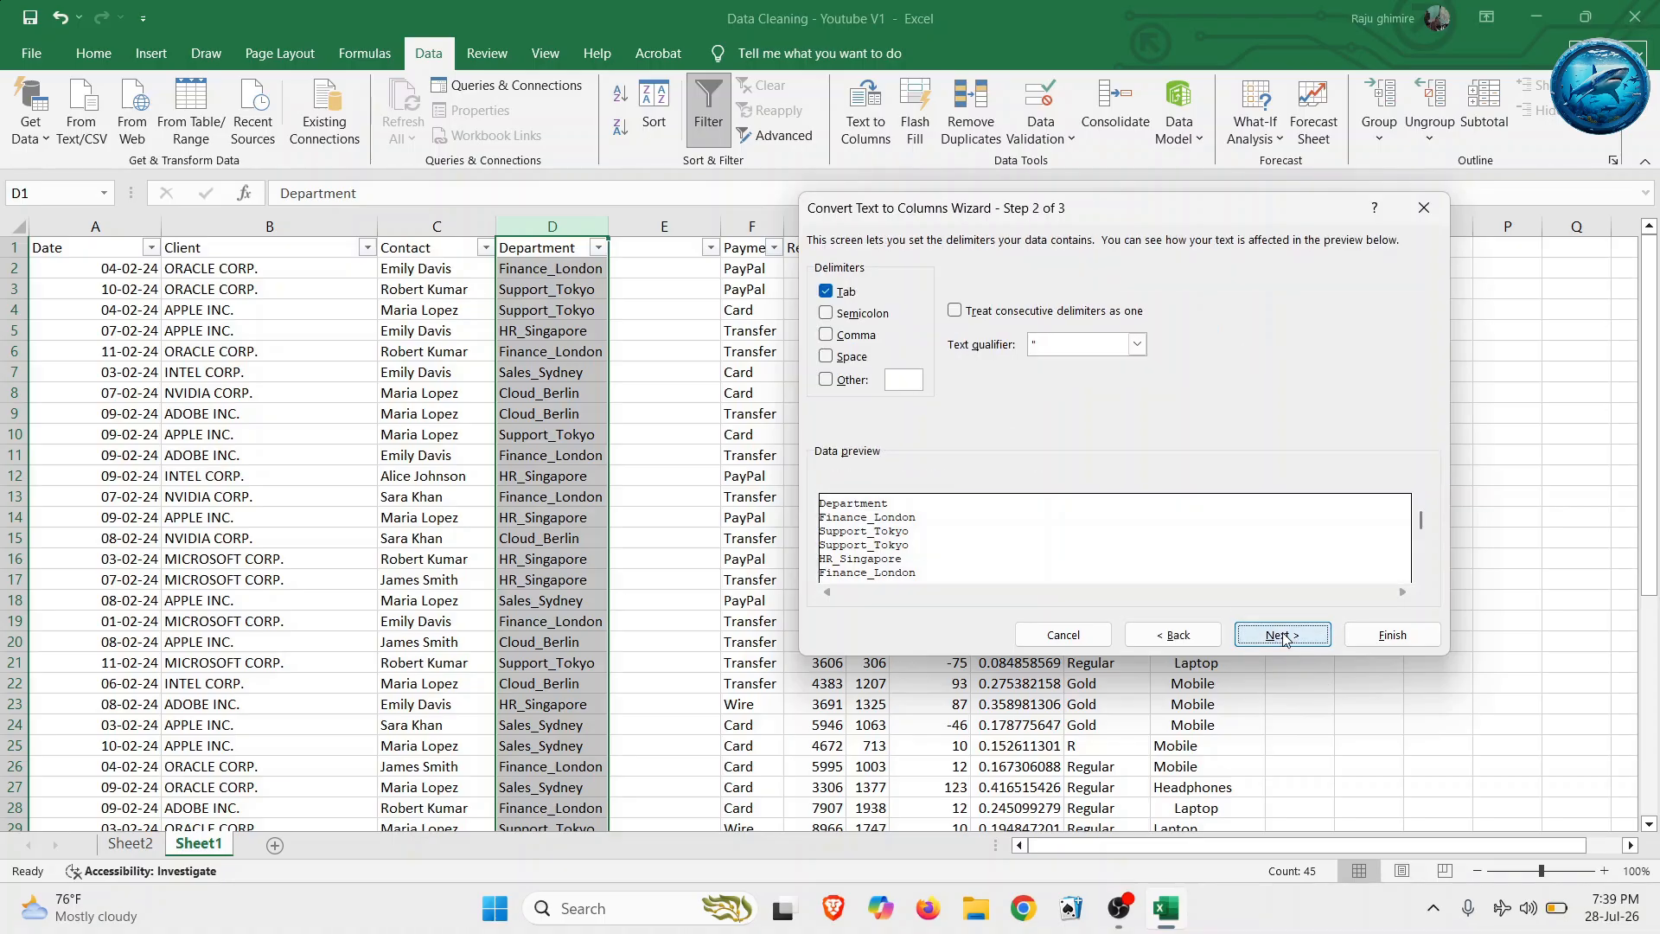
click(826, 291)
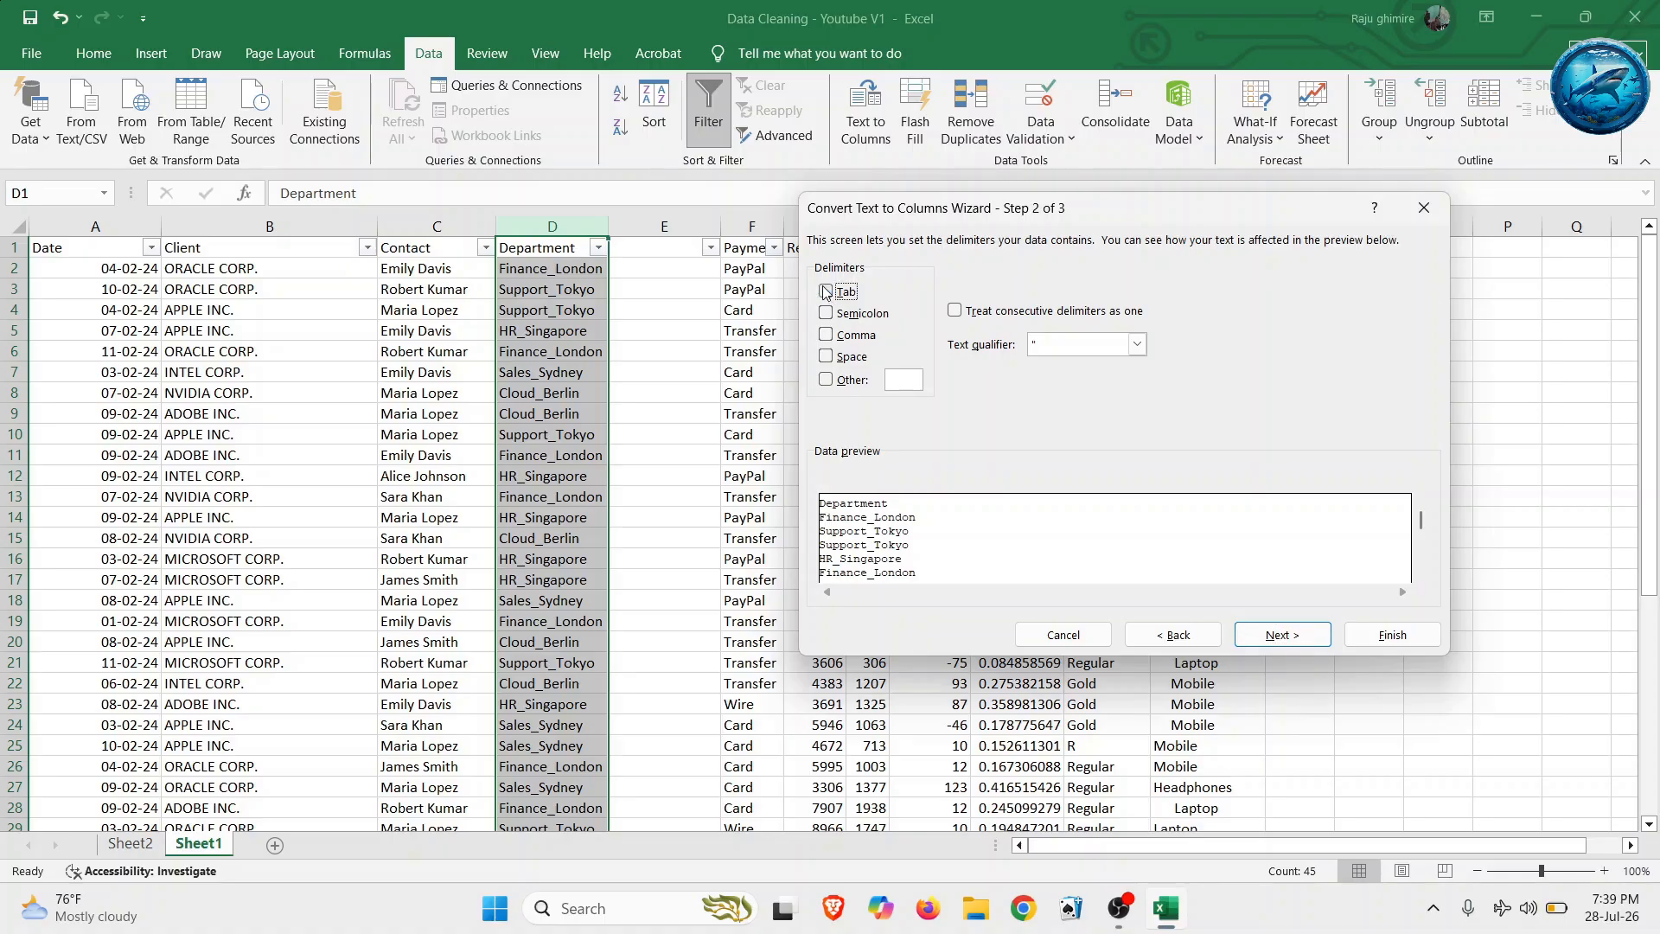
click(826, 381)
text(_)
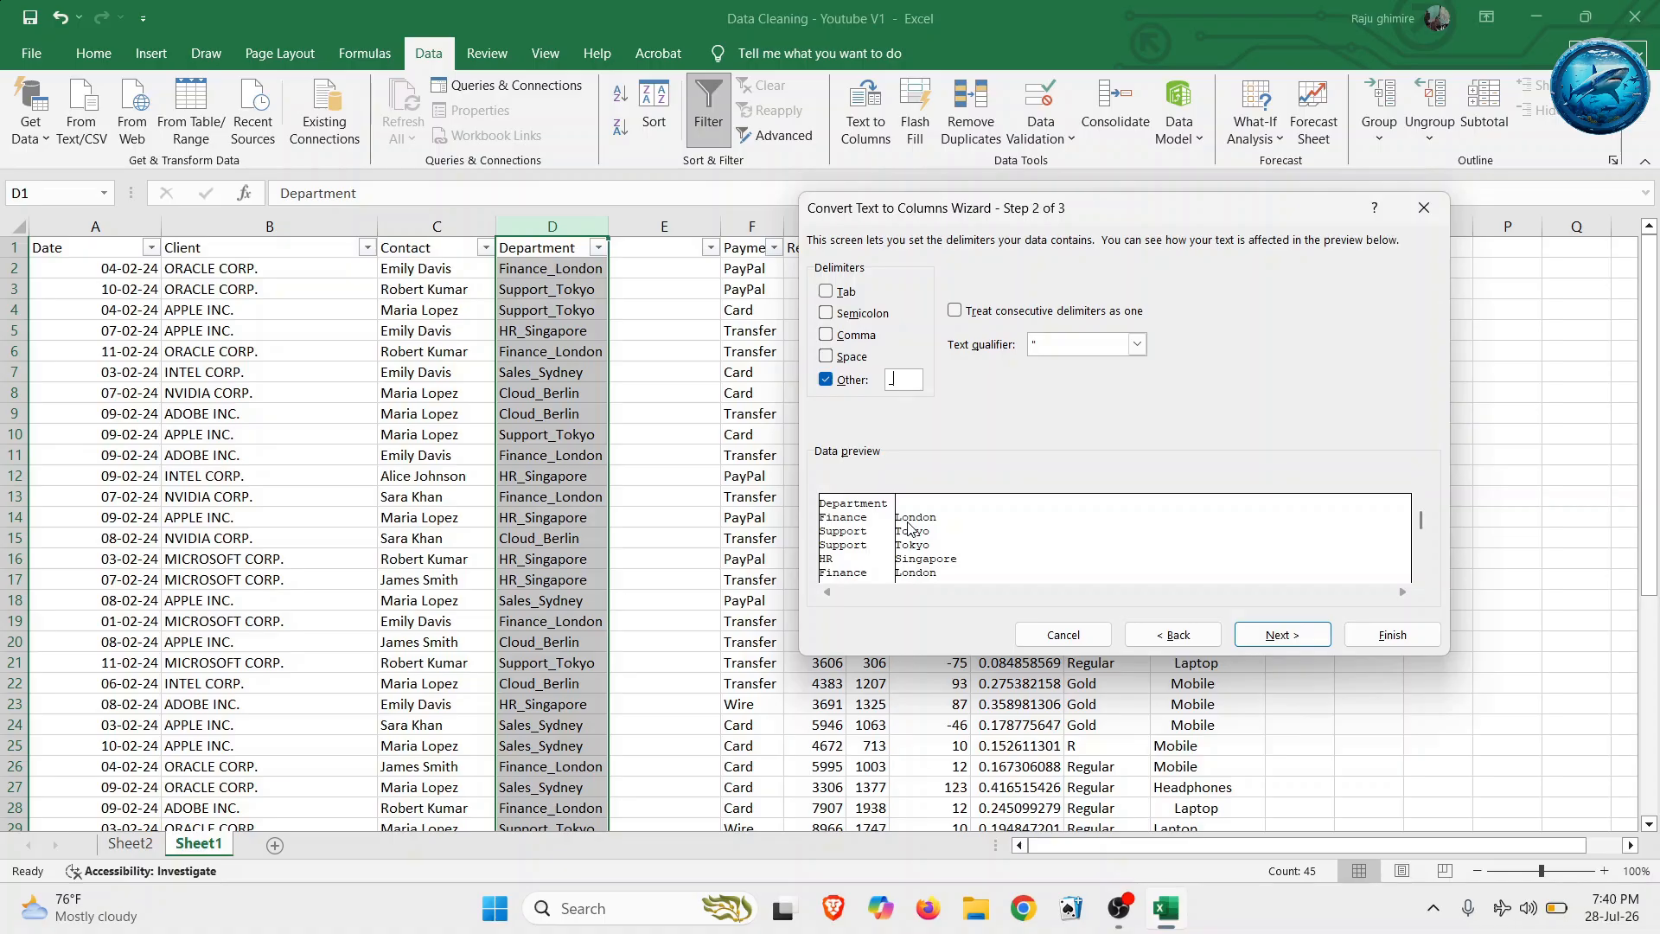
click(1272, 636)
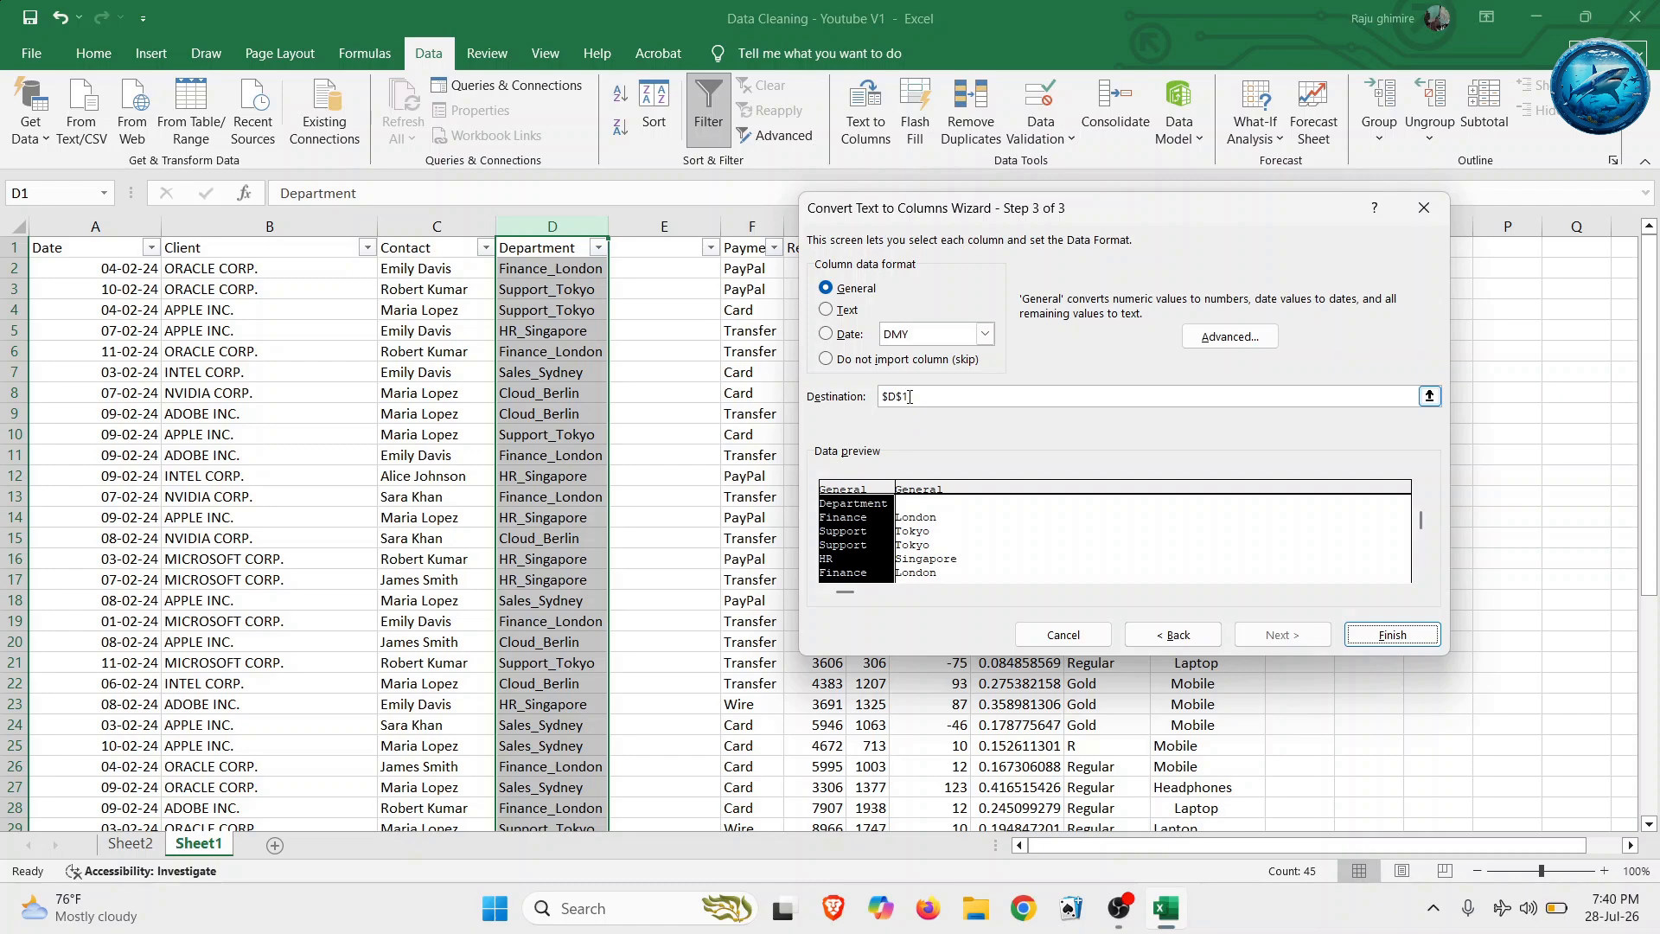
click(1402, 638)
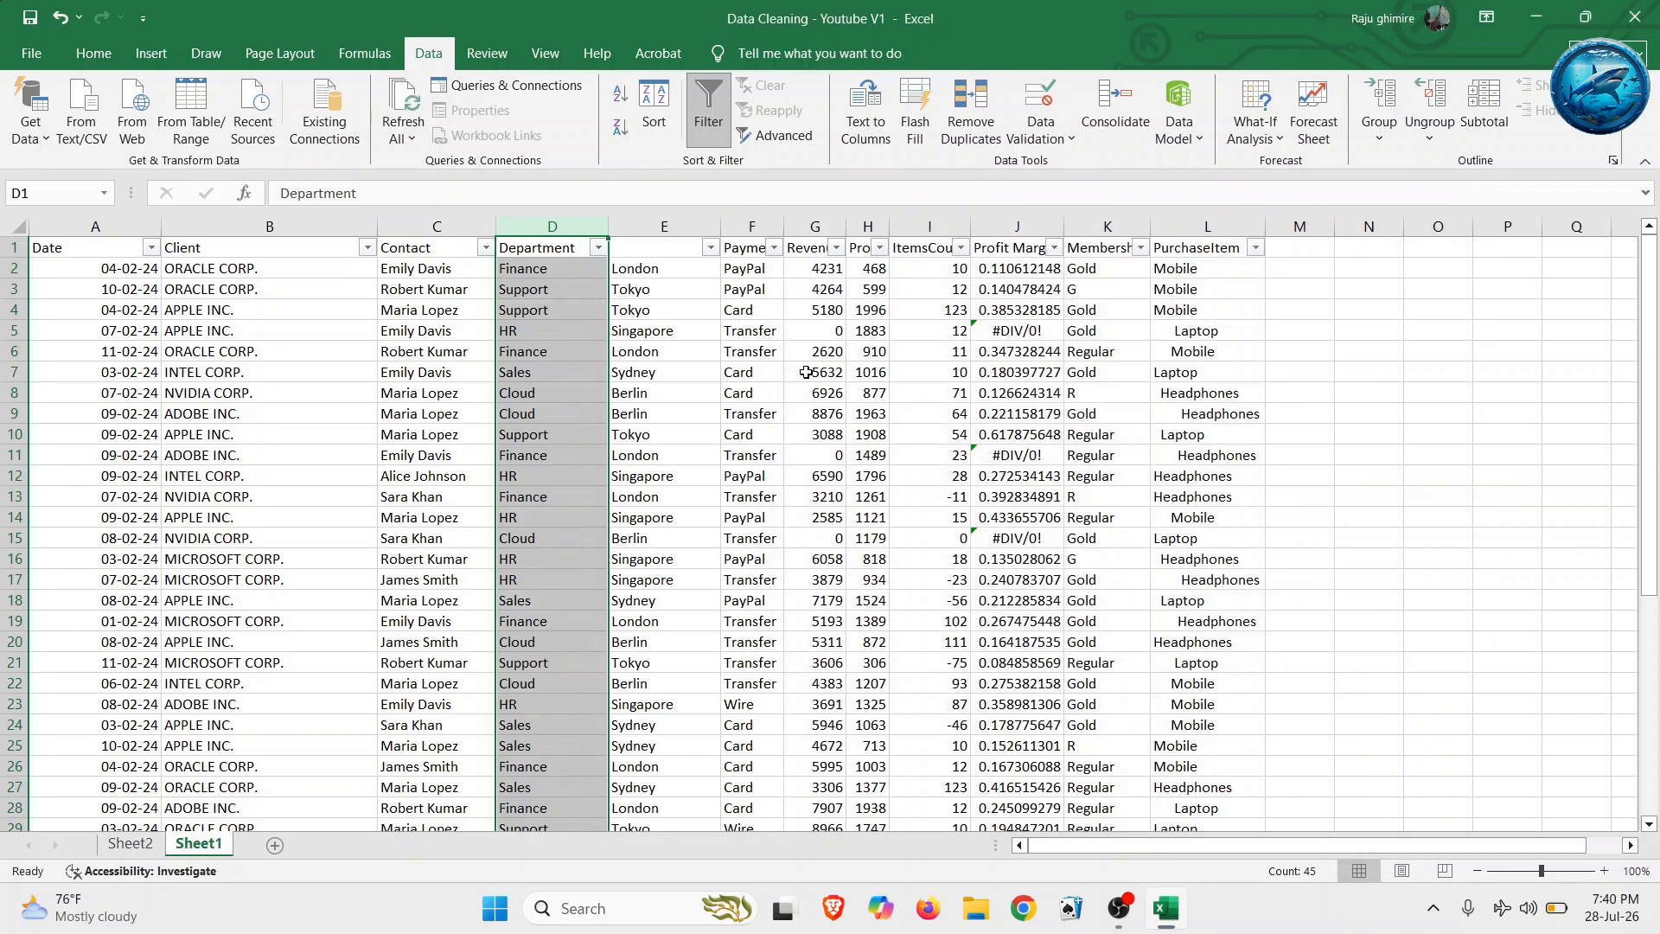
- Enter Place as the header of the new column E beside Department
click(559, 247)
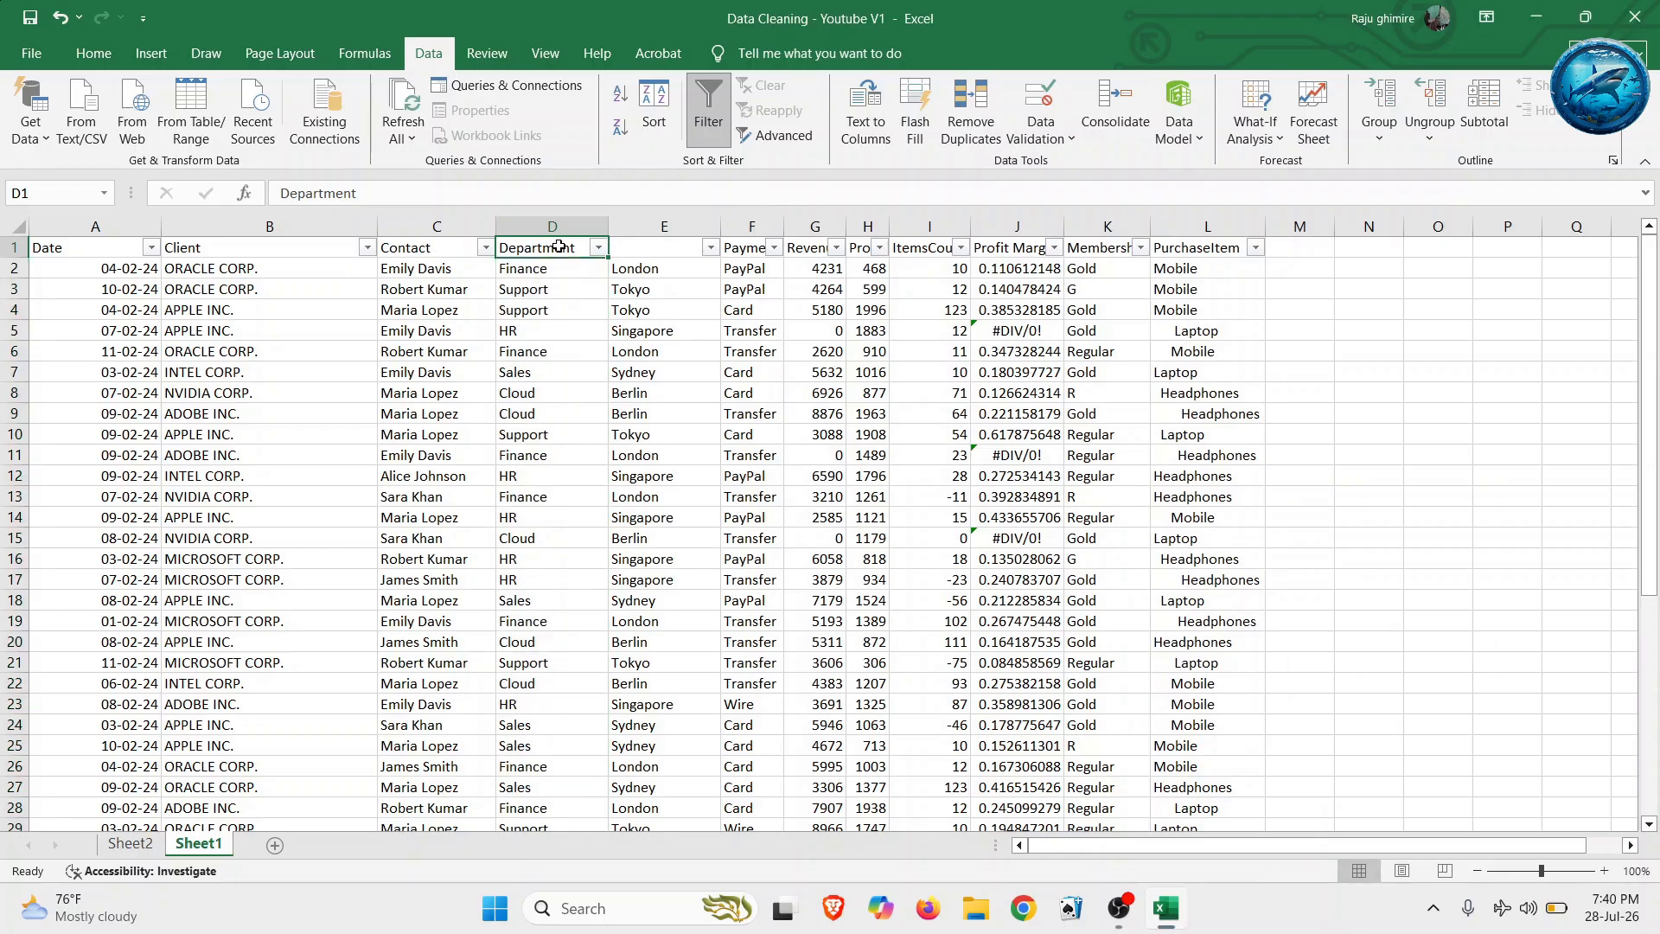
click(642, 271)
click(653, 228)
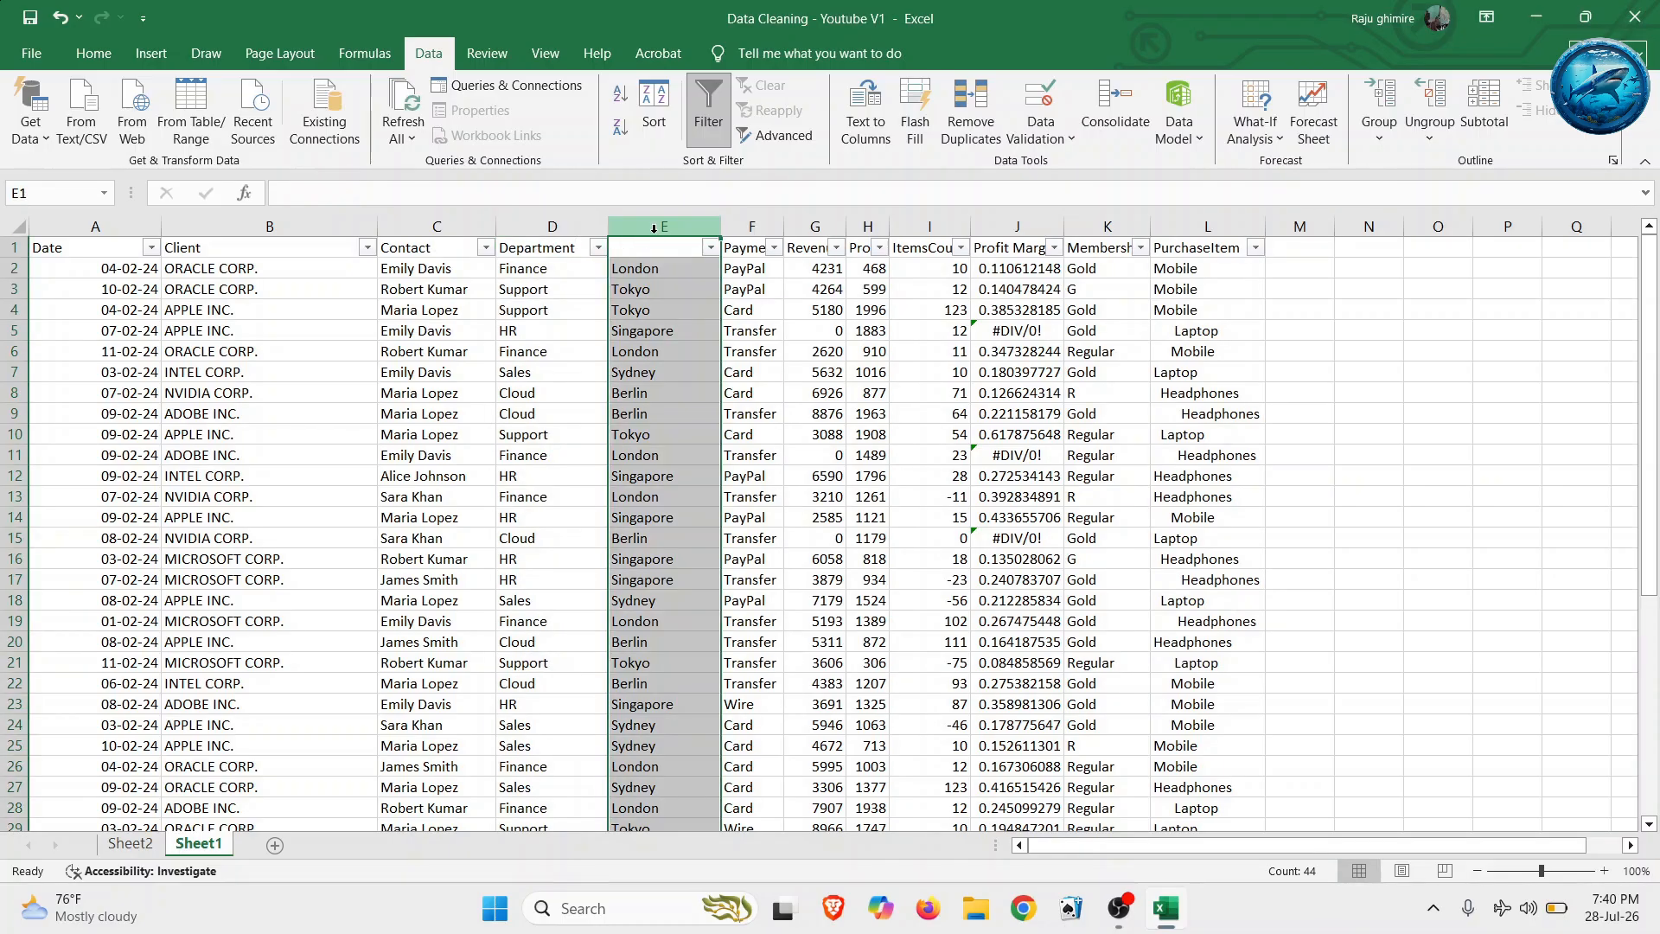
click(651, 248)
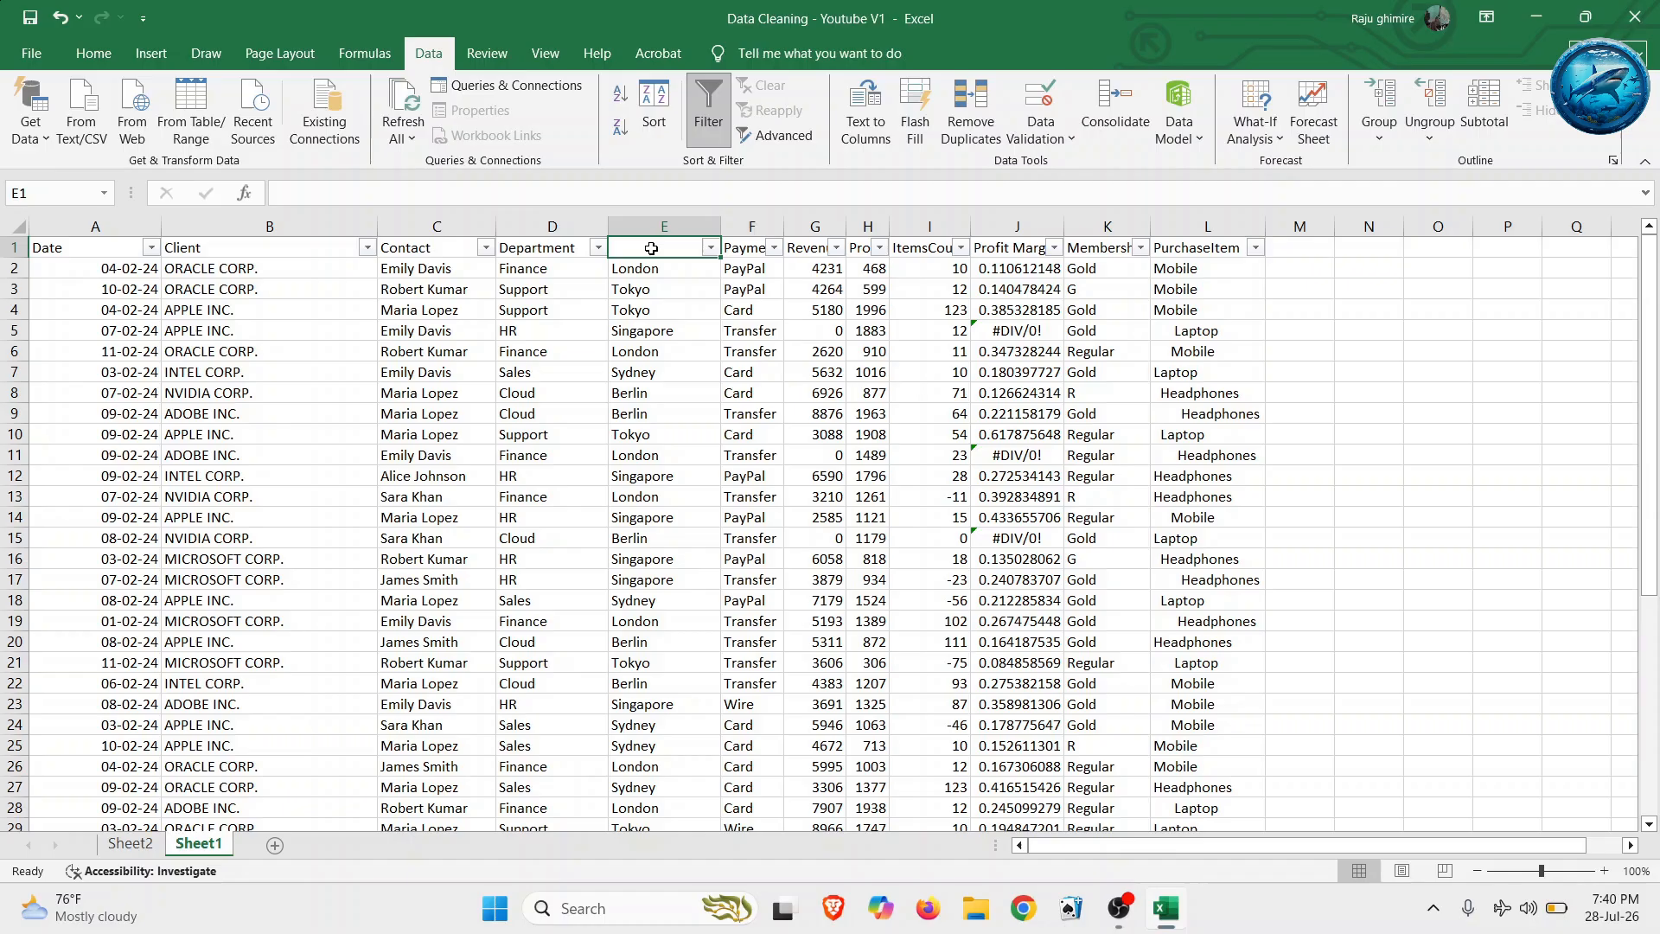
text(Place)
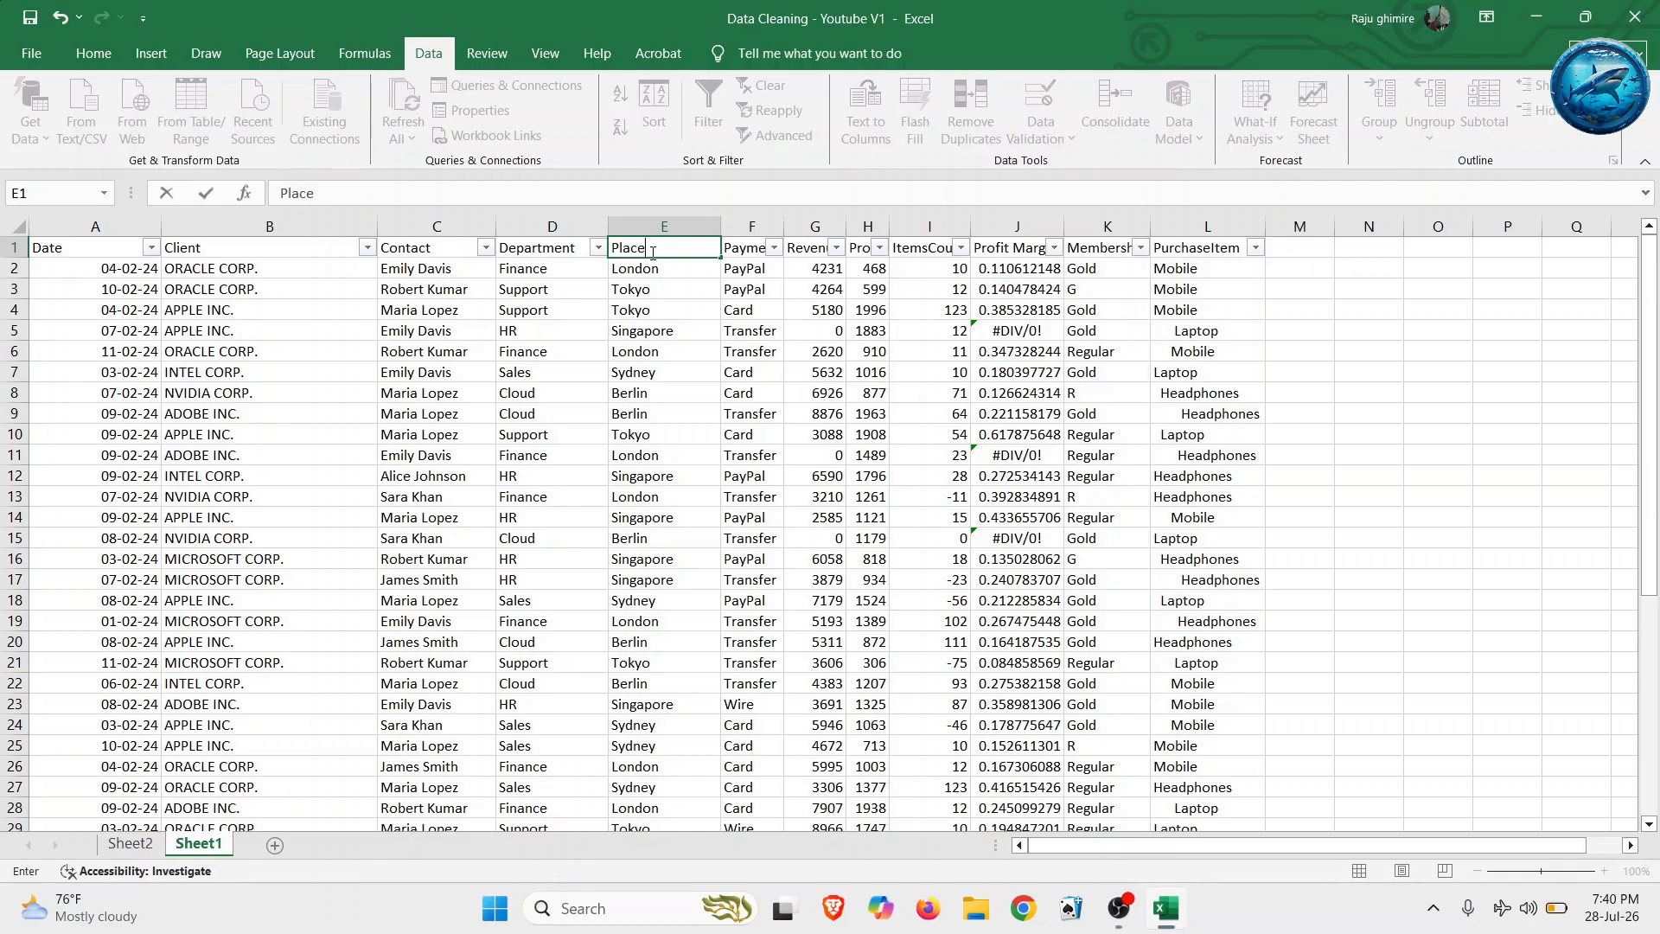
key(Return)
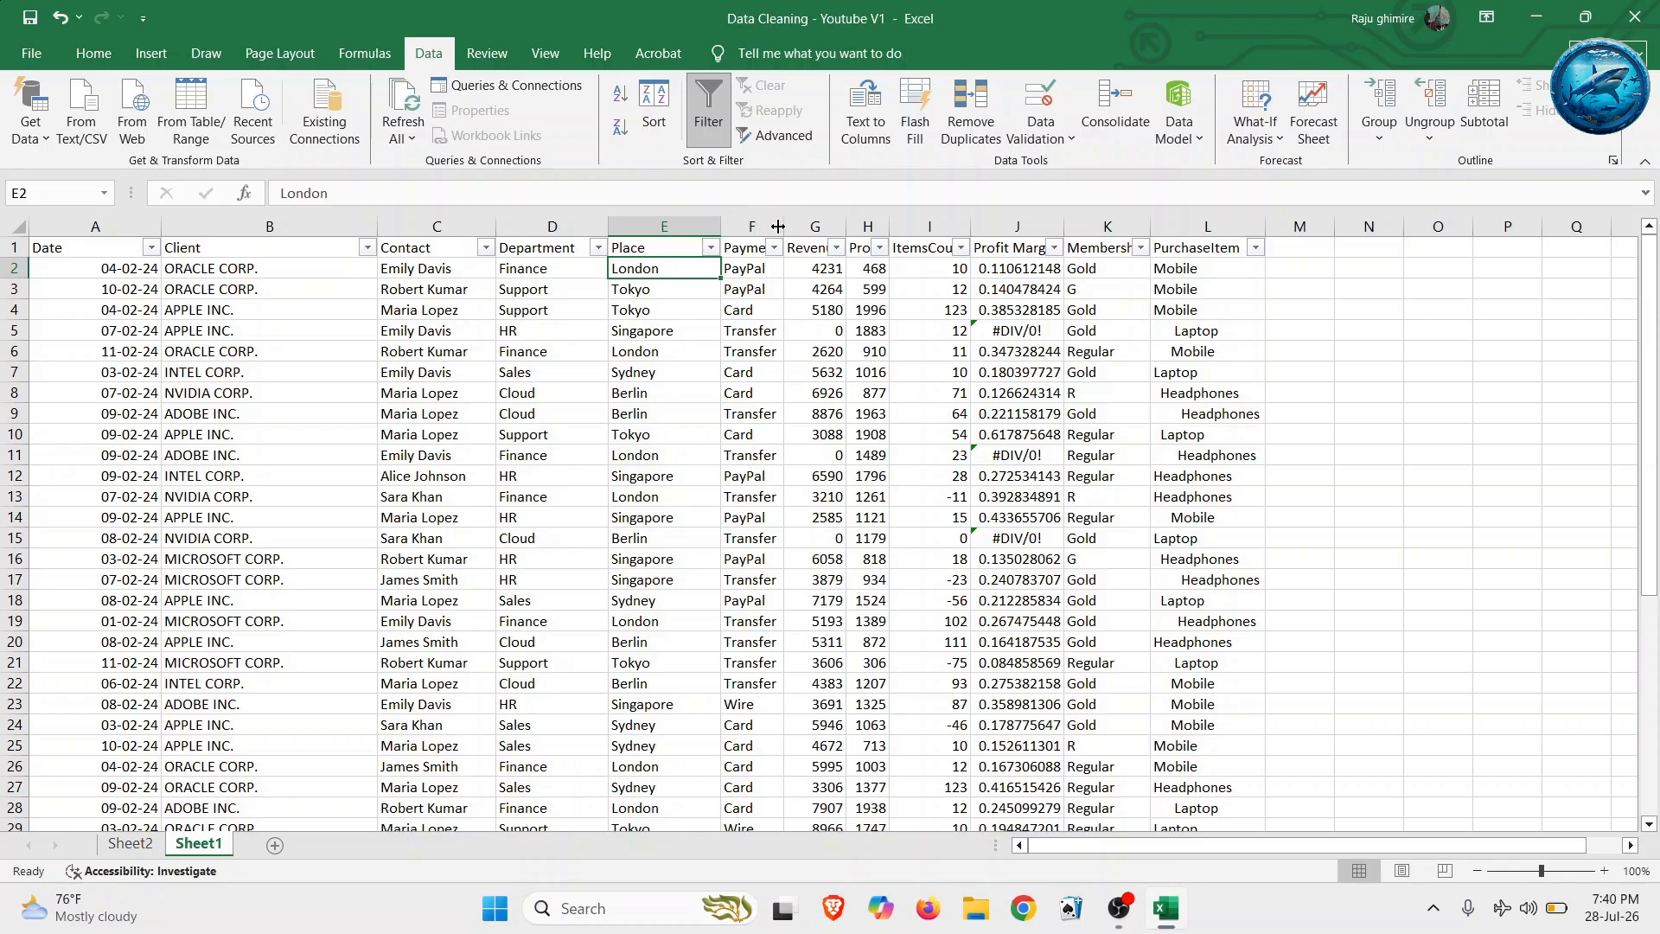
- Examine the Payment column's entries and its list of distinct filter values for inconsistent spellings
click(745, 248)
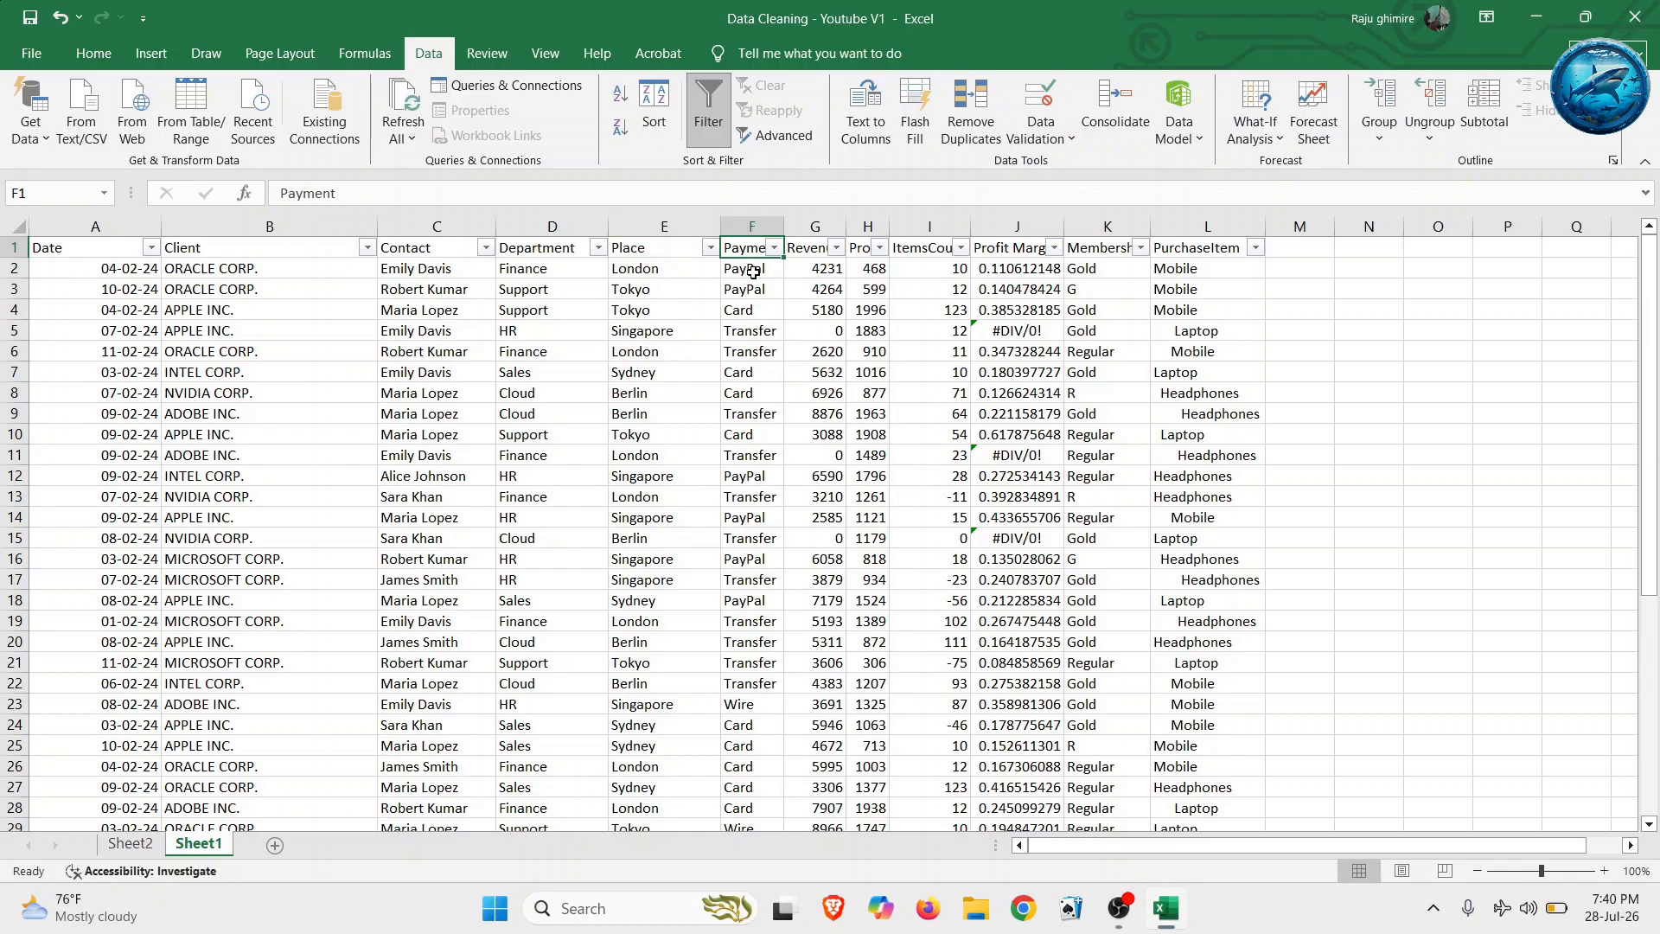
click(753, 272)
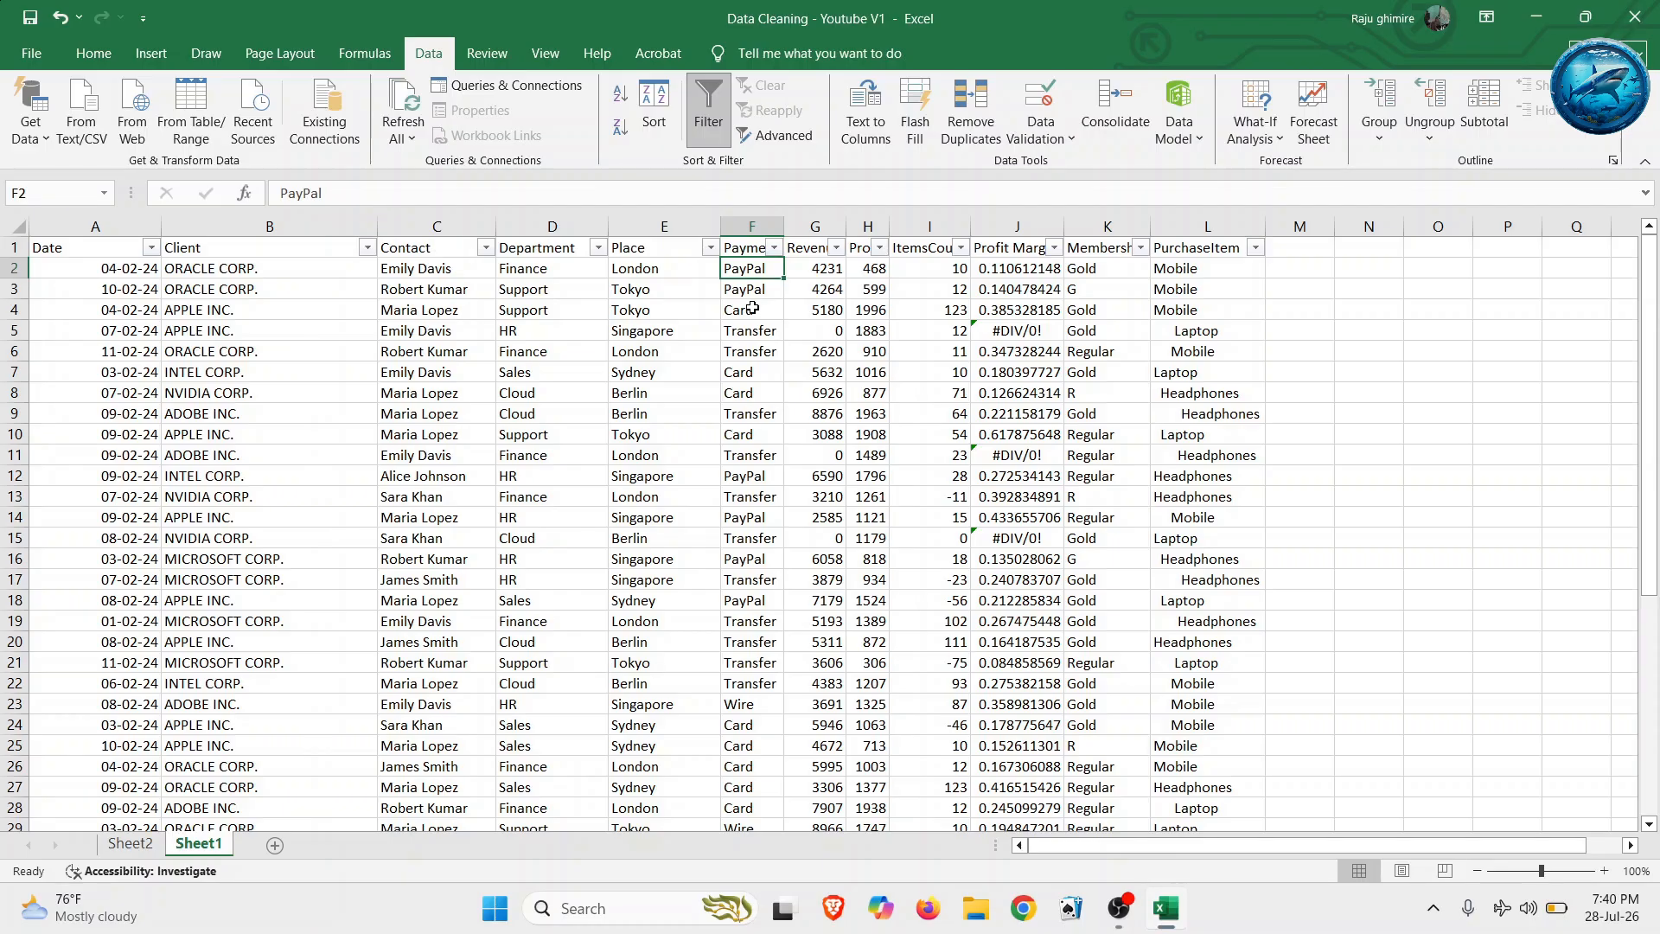
click(752, 309)
click(750, 332)
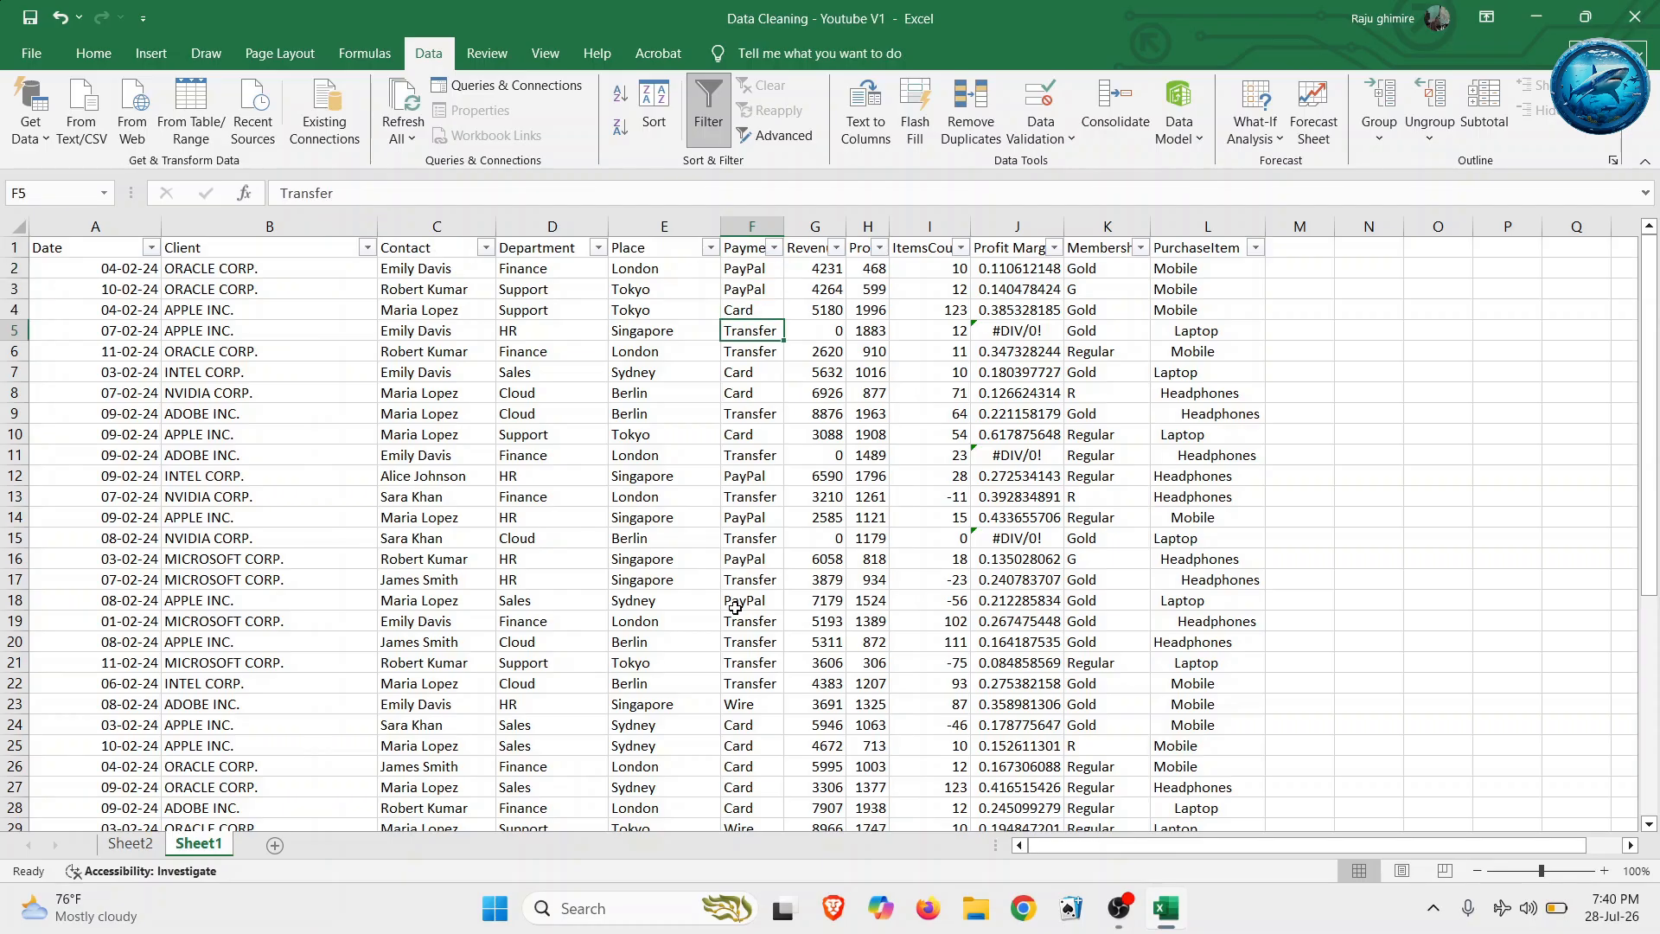
click(743, 702)
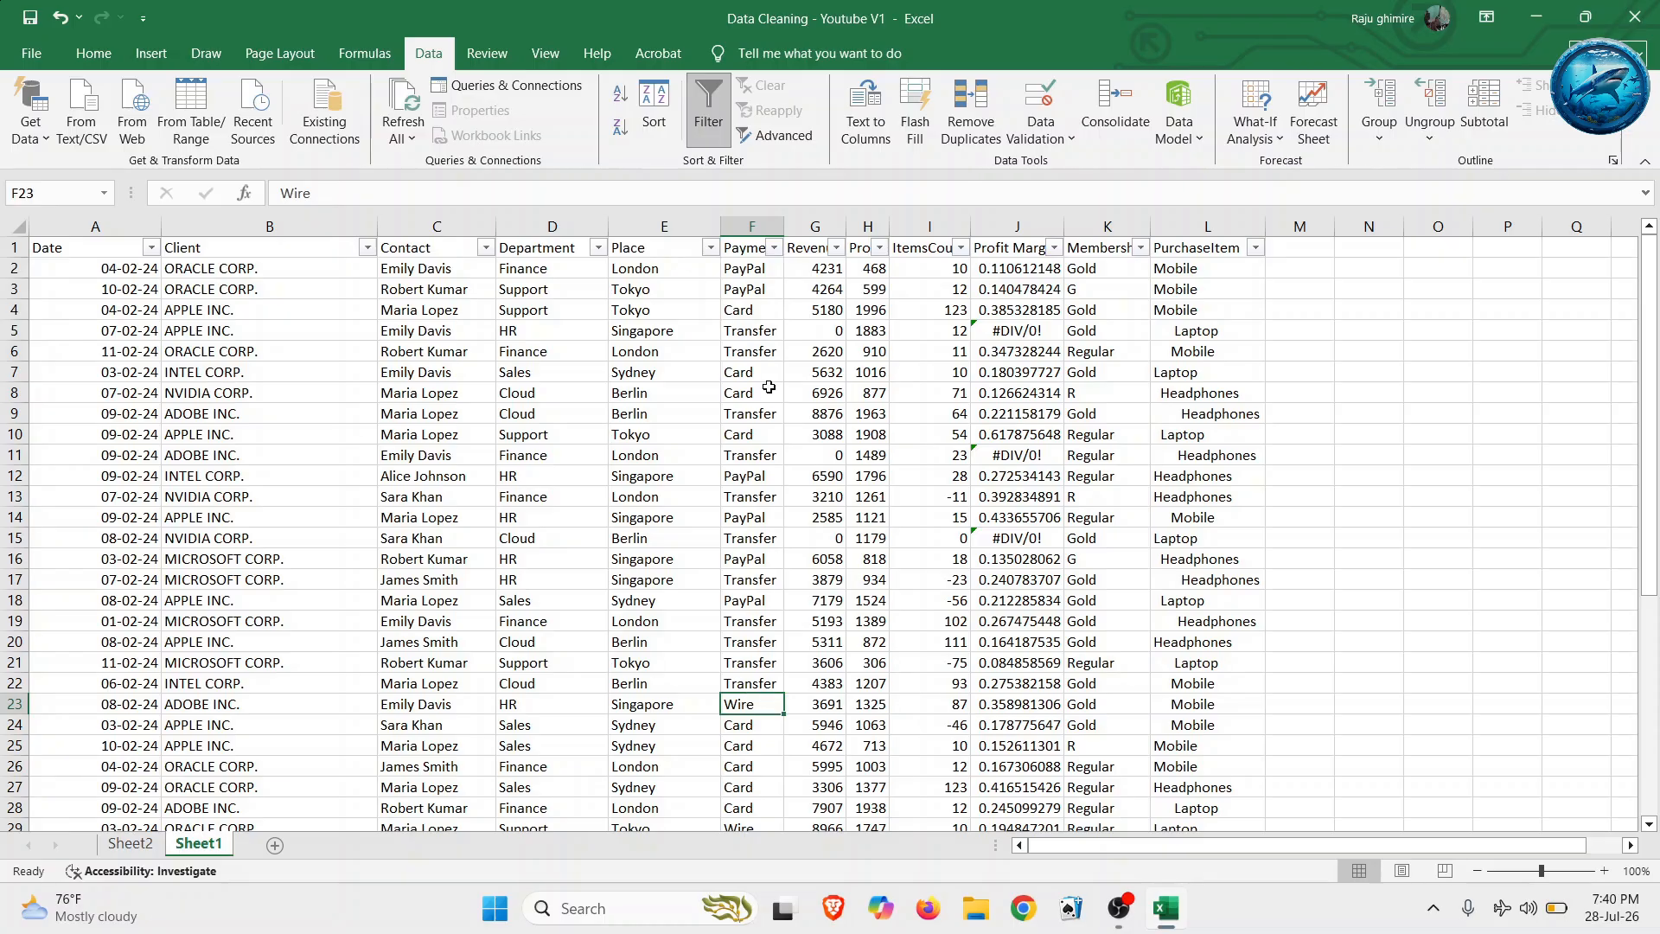
click(774, 248)
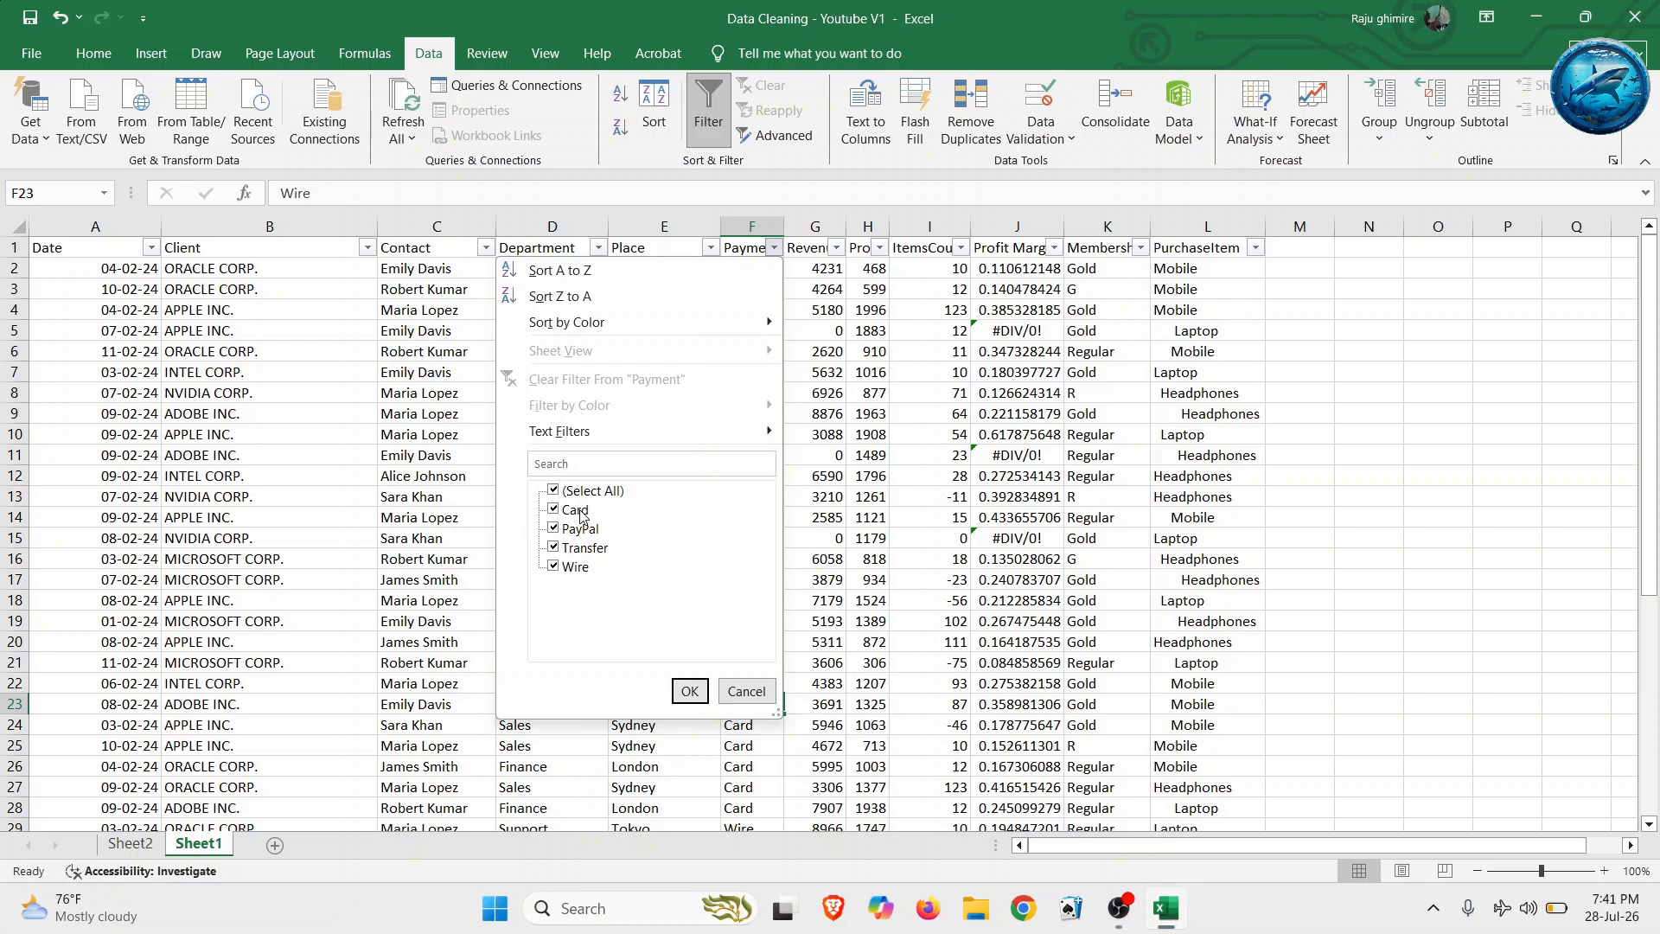
click(746, 691)
- Introduce sample misspellings in the Payment column: Cards in cell F24 and Crad in cell F8
click(749, 731)
click(361, 182)
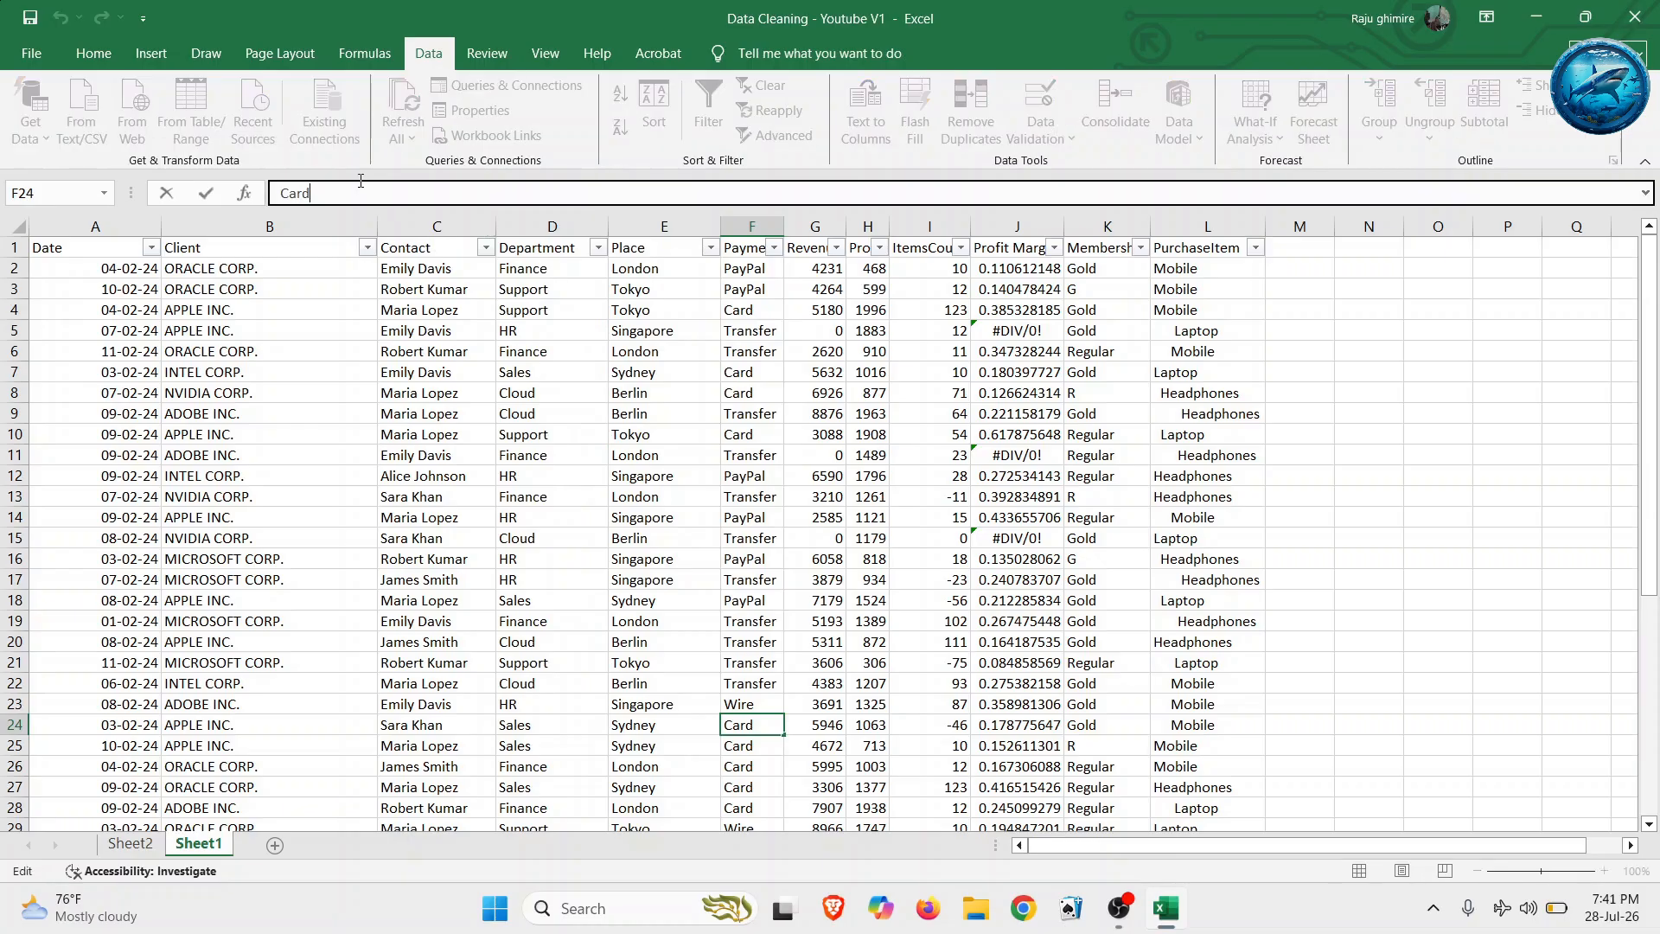
text(s)
click(742, 395)
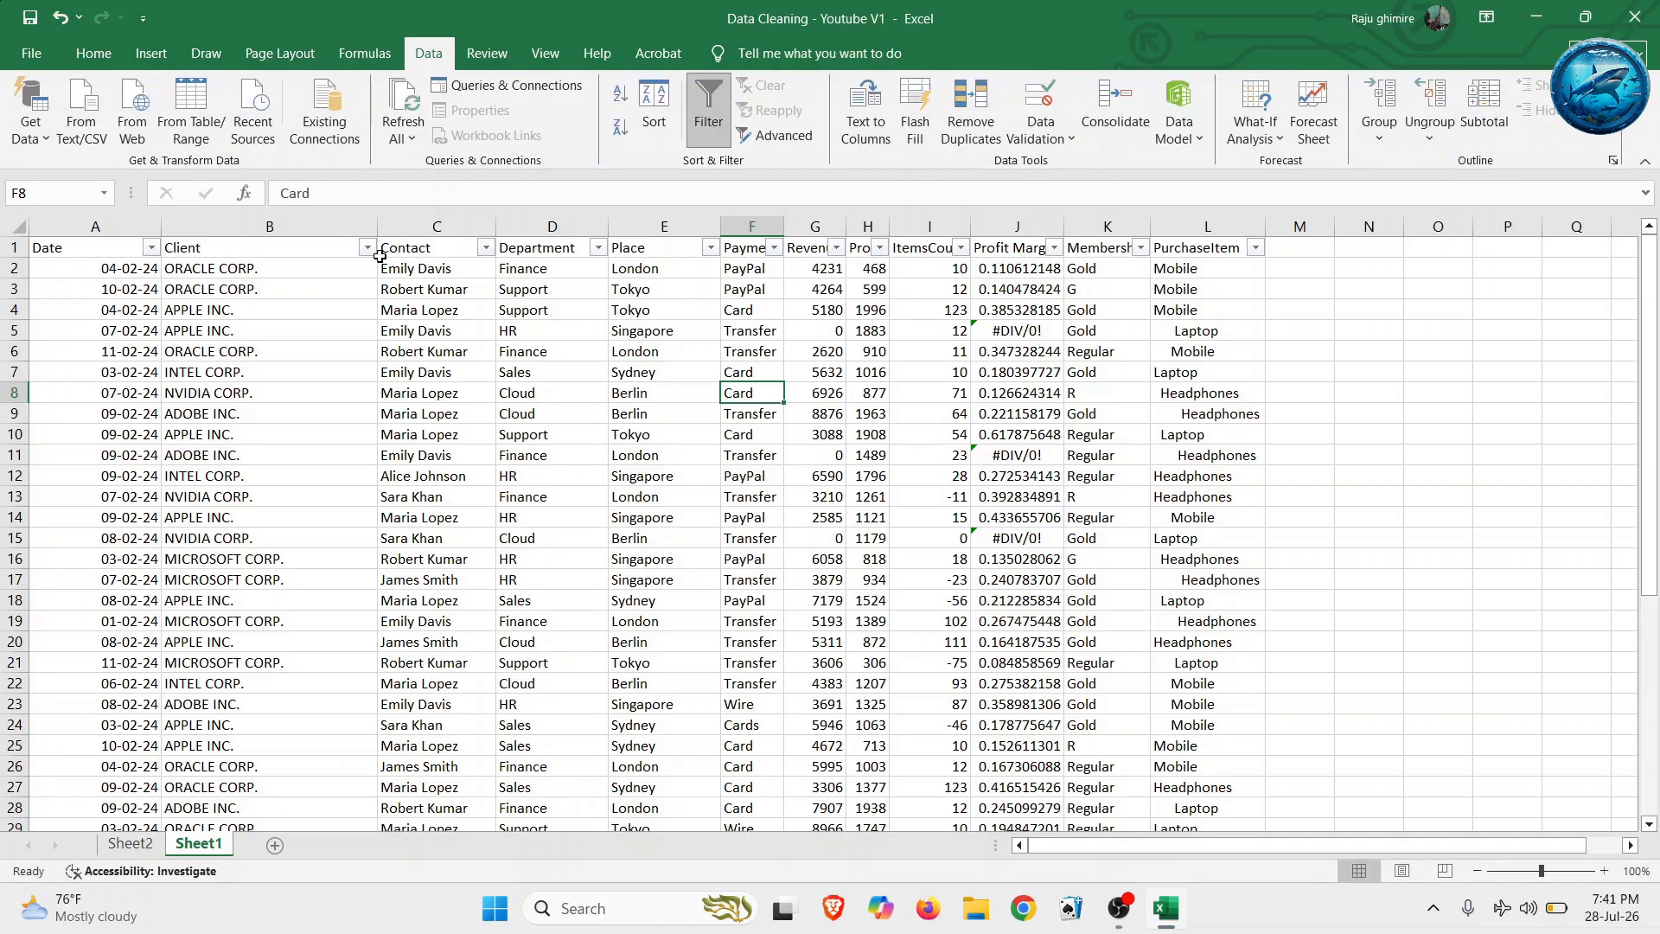
click(301, 195)
key(BackSpace)
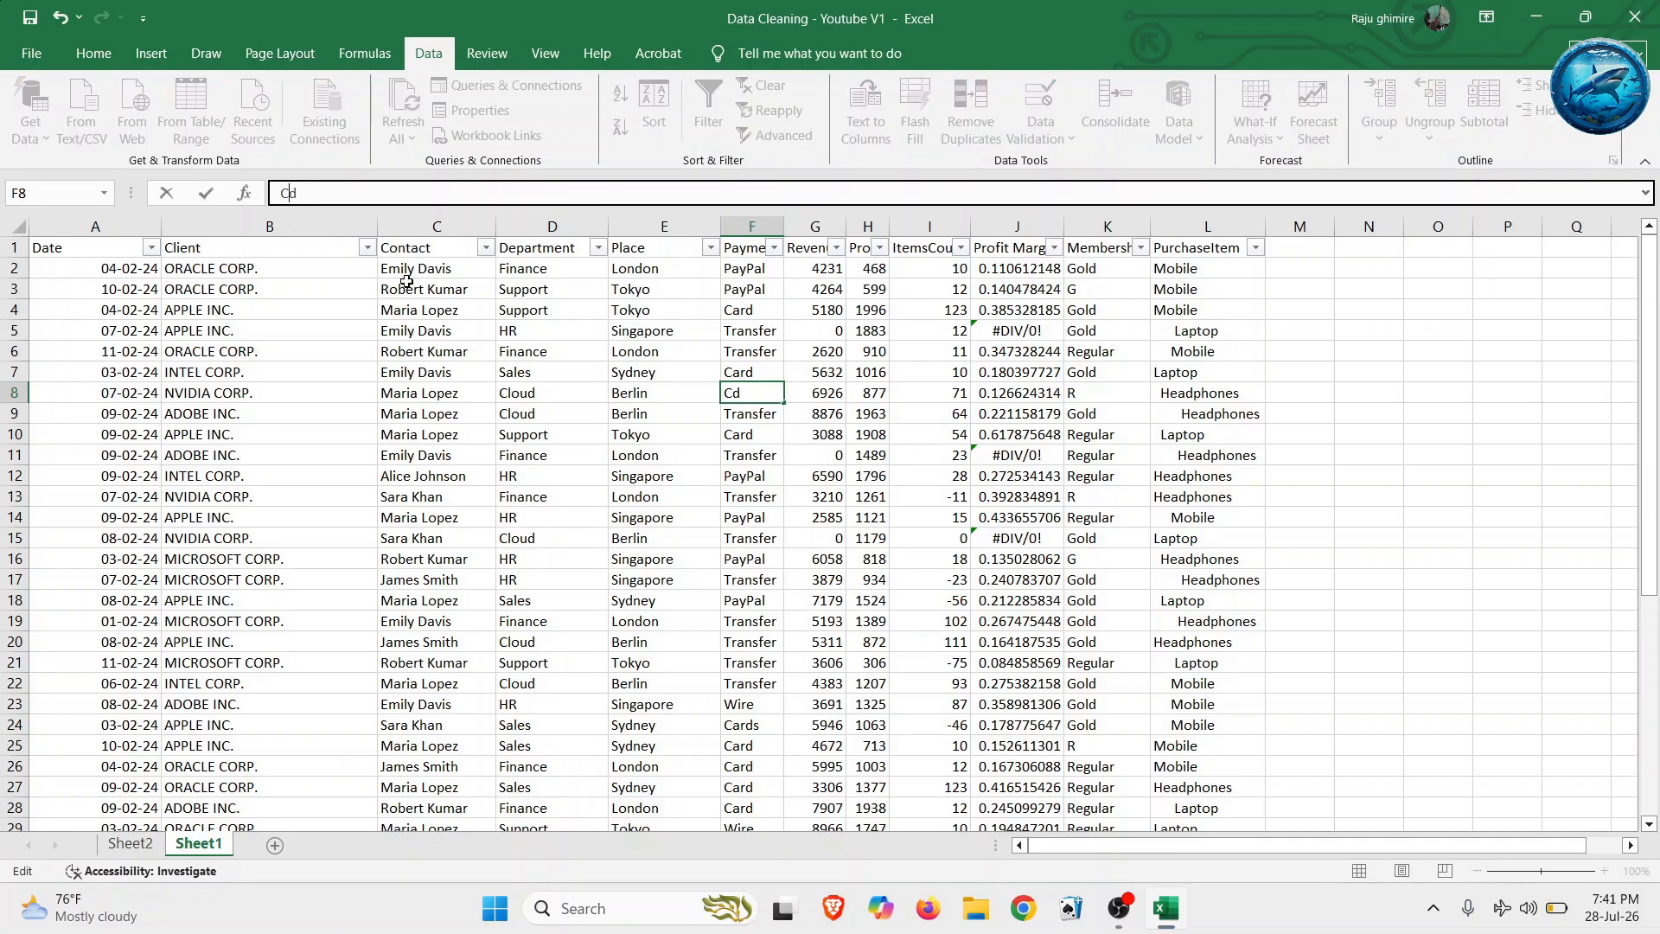
text(a)
key(Return)
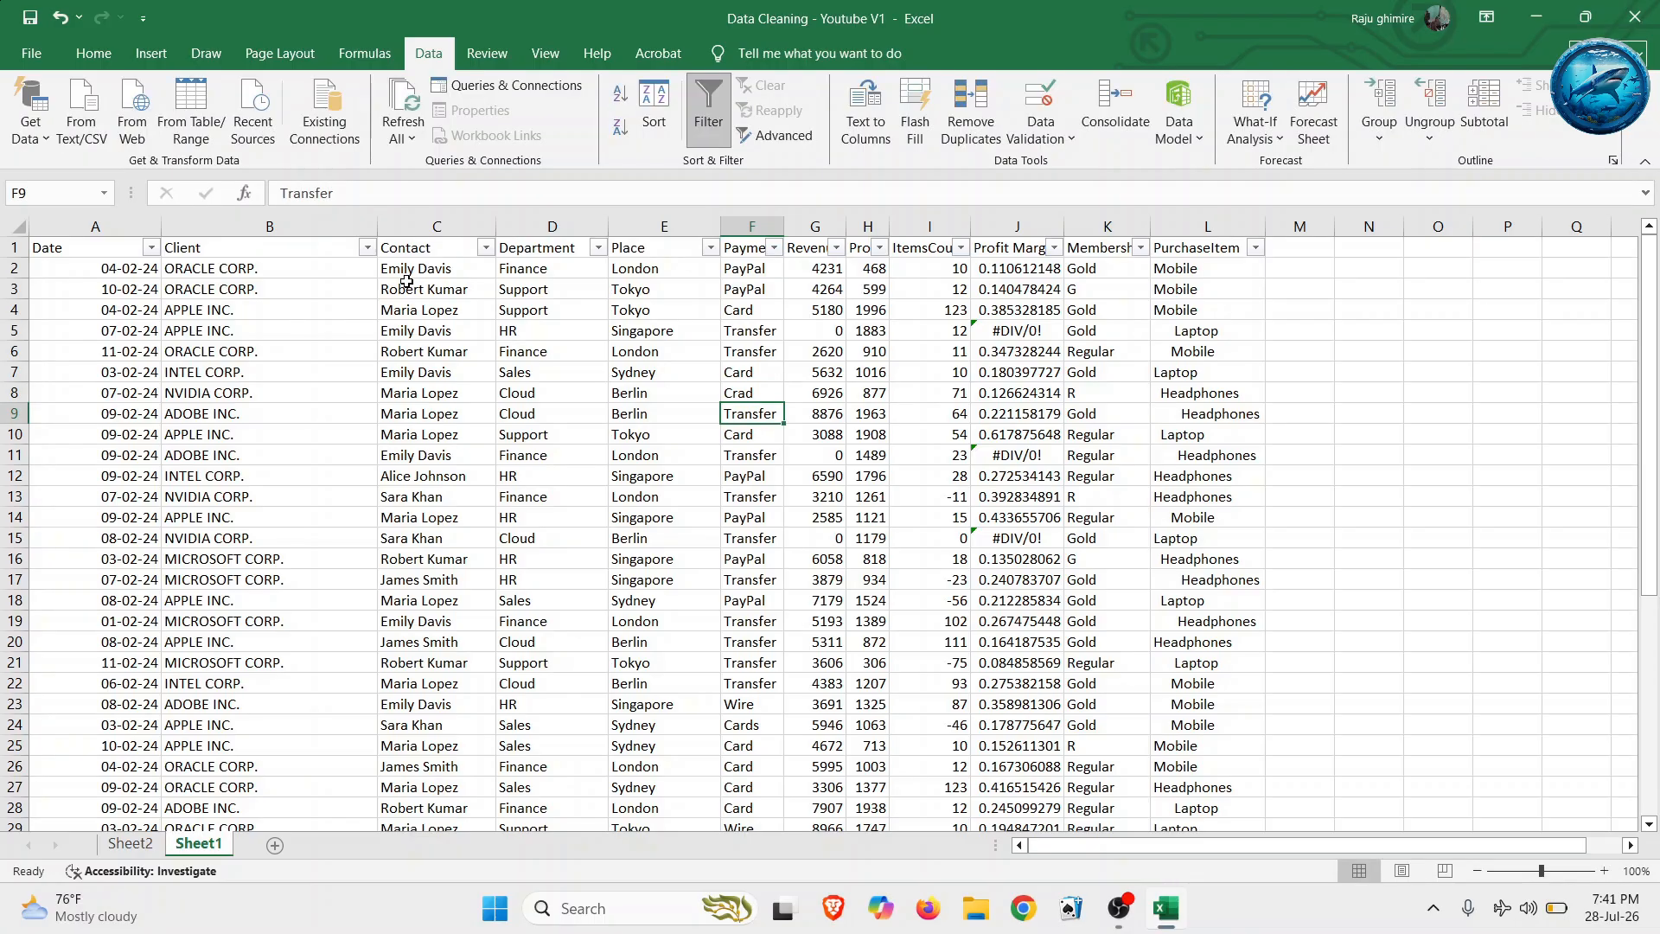
- Filter the Payment column to show only the Cards and Crad entries
click(773, 247)
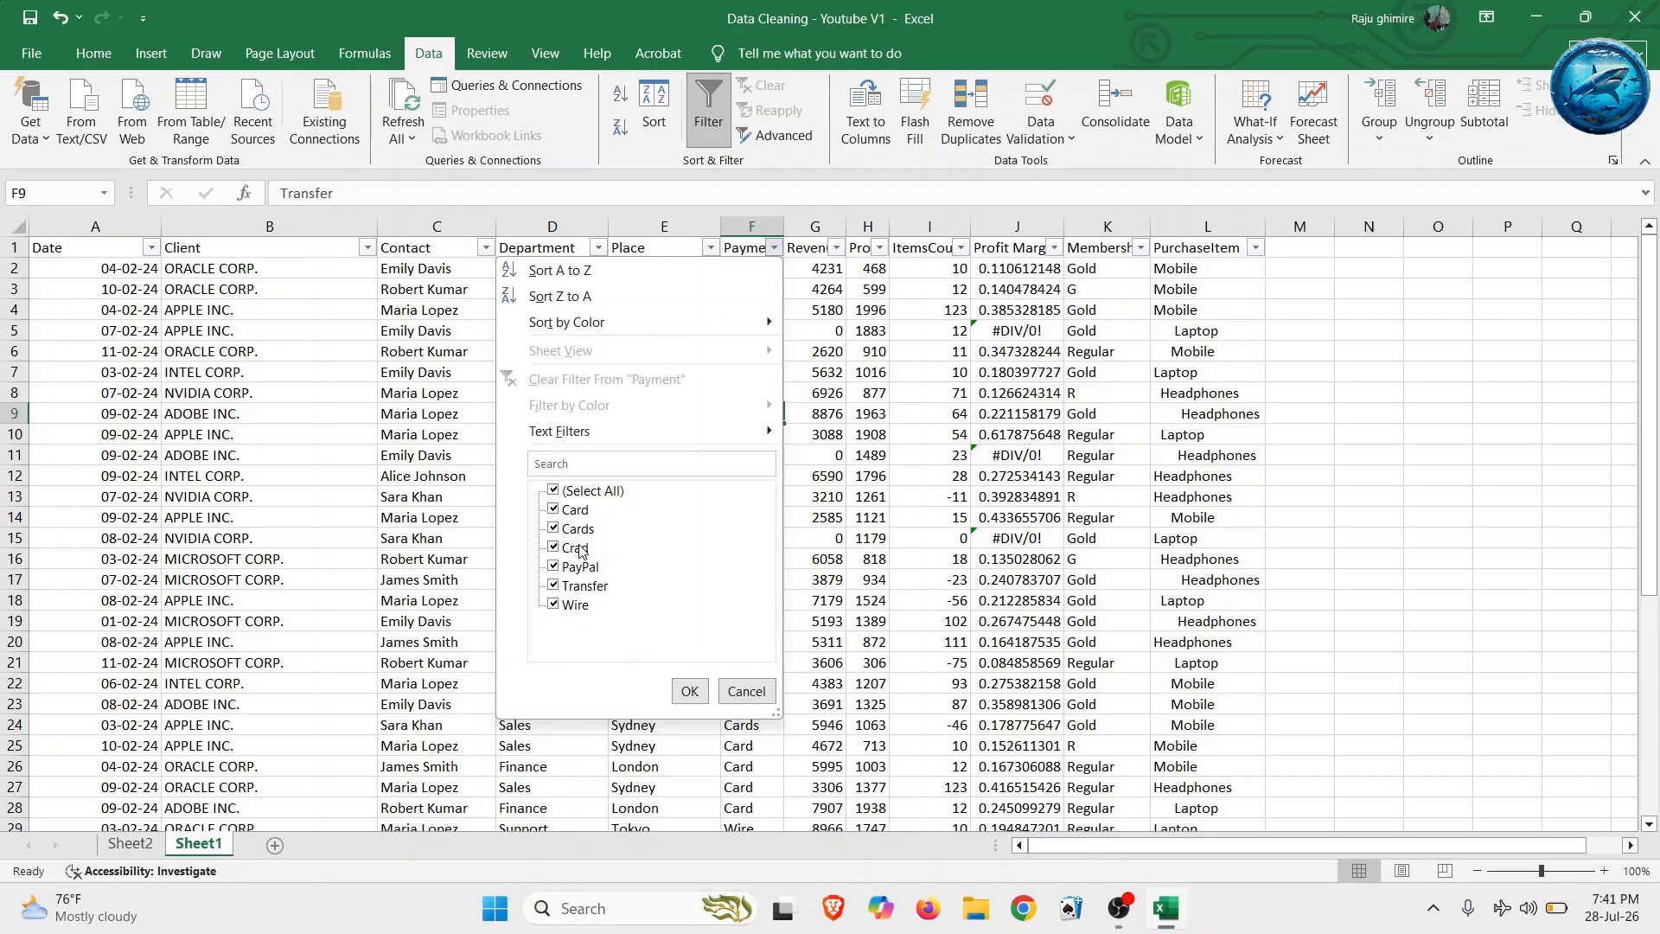
click(554, 492)
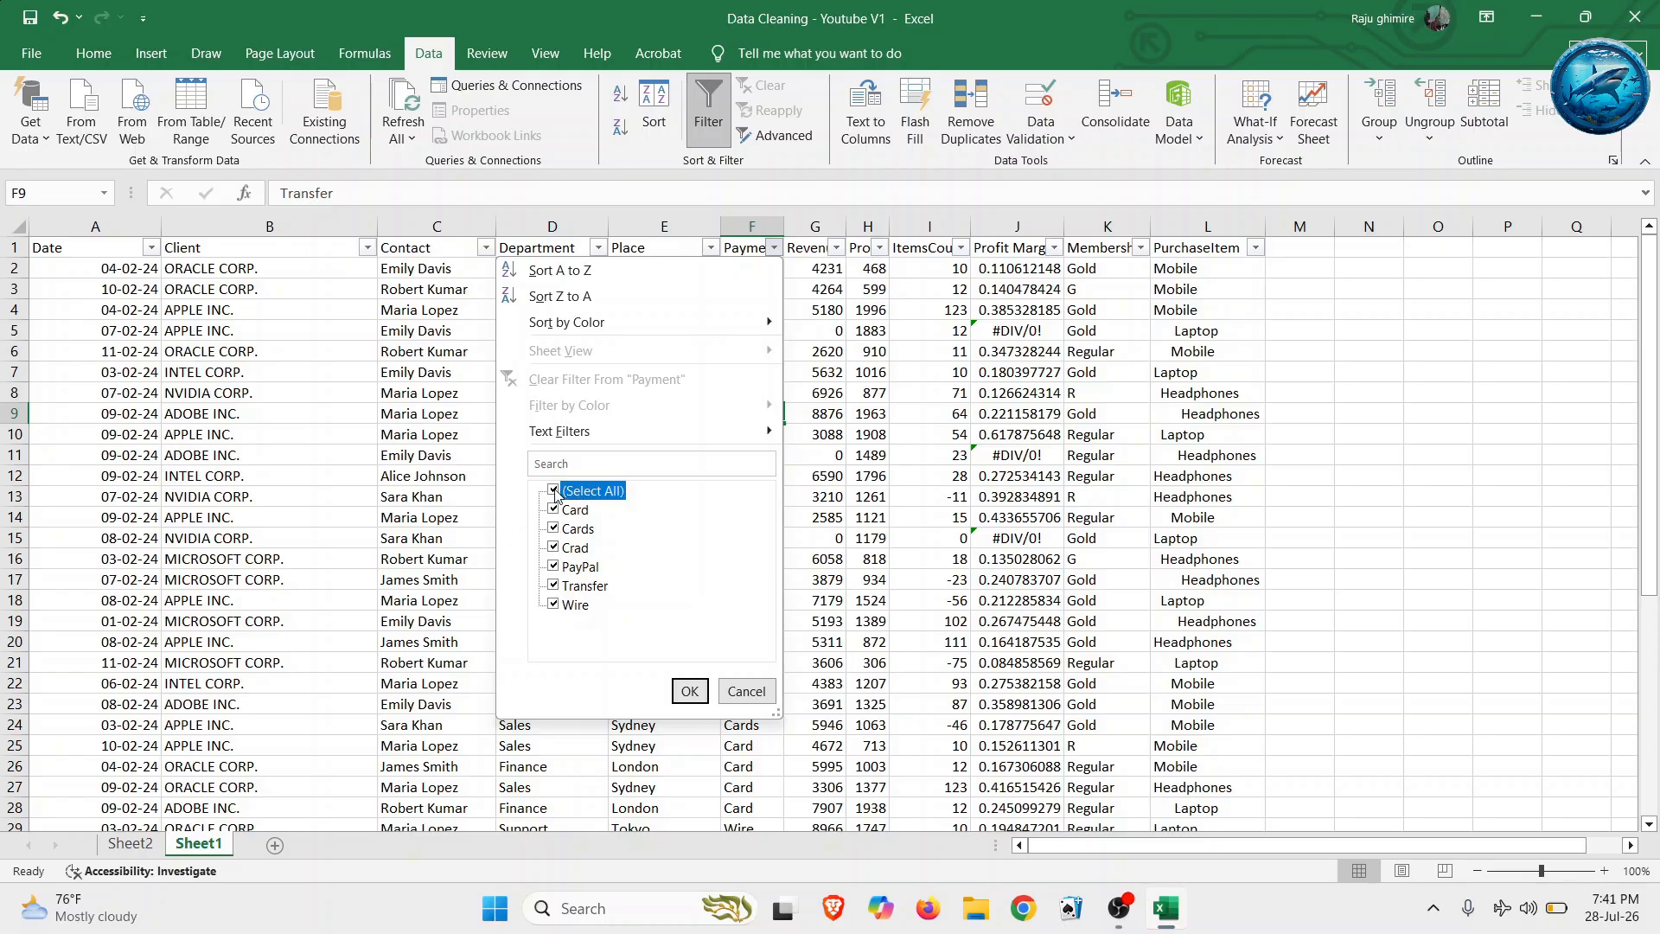
click(555, 529)
click(554, 549)
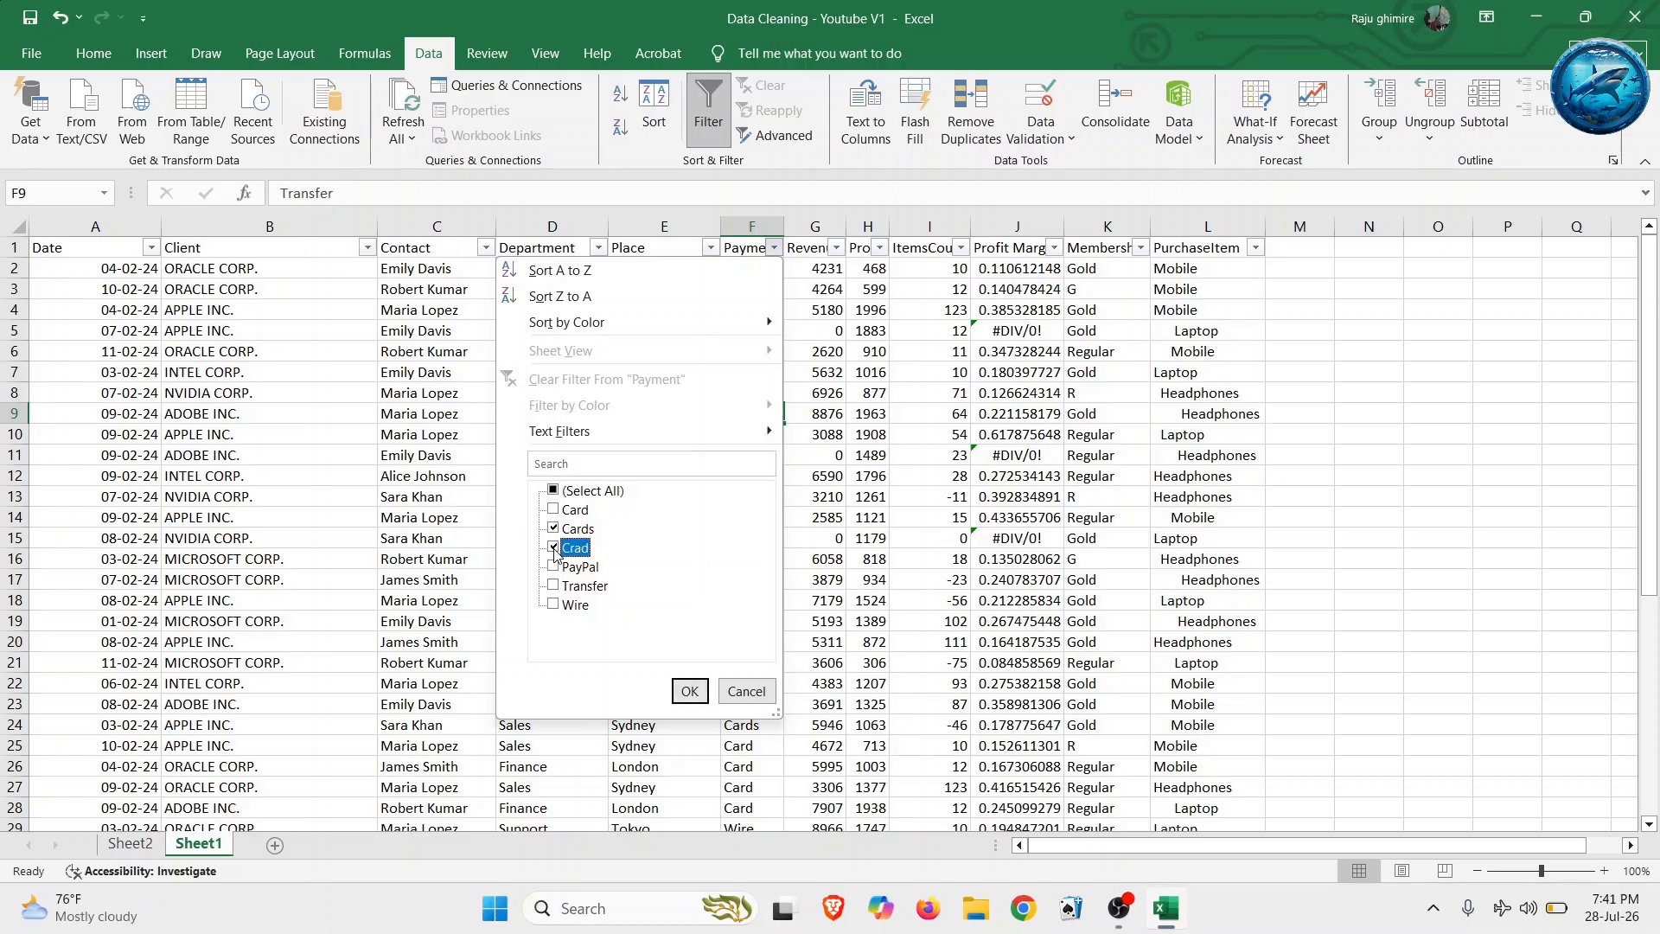
click(689, 691)
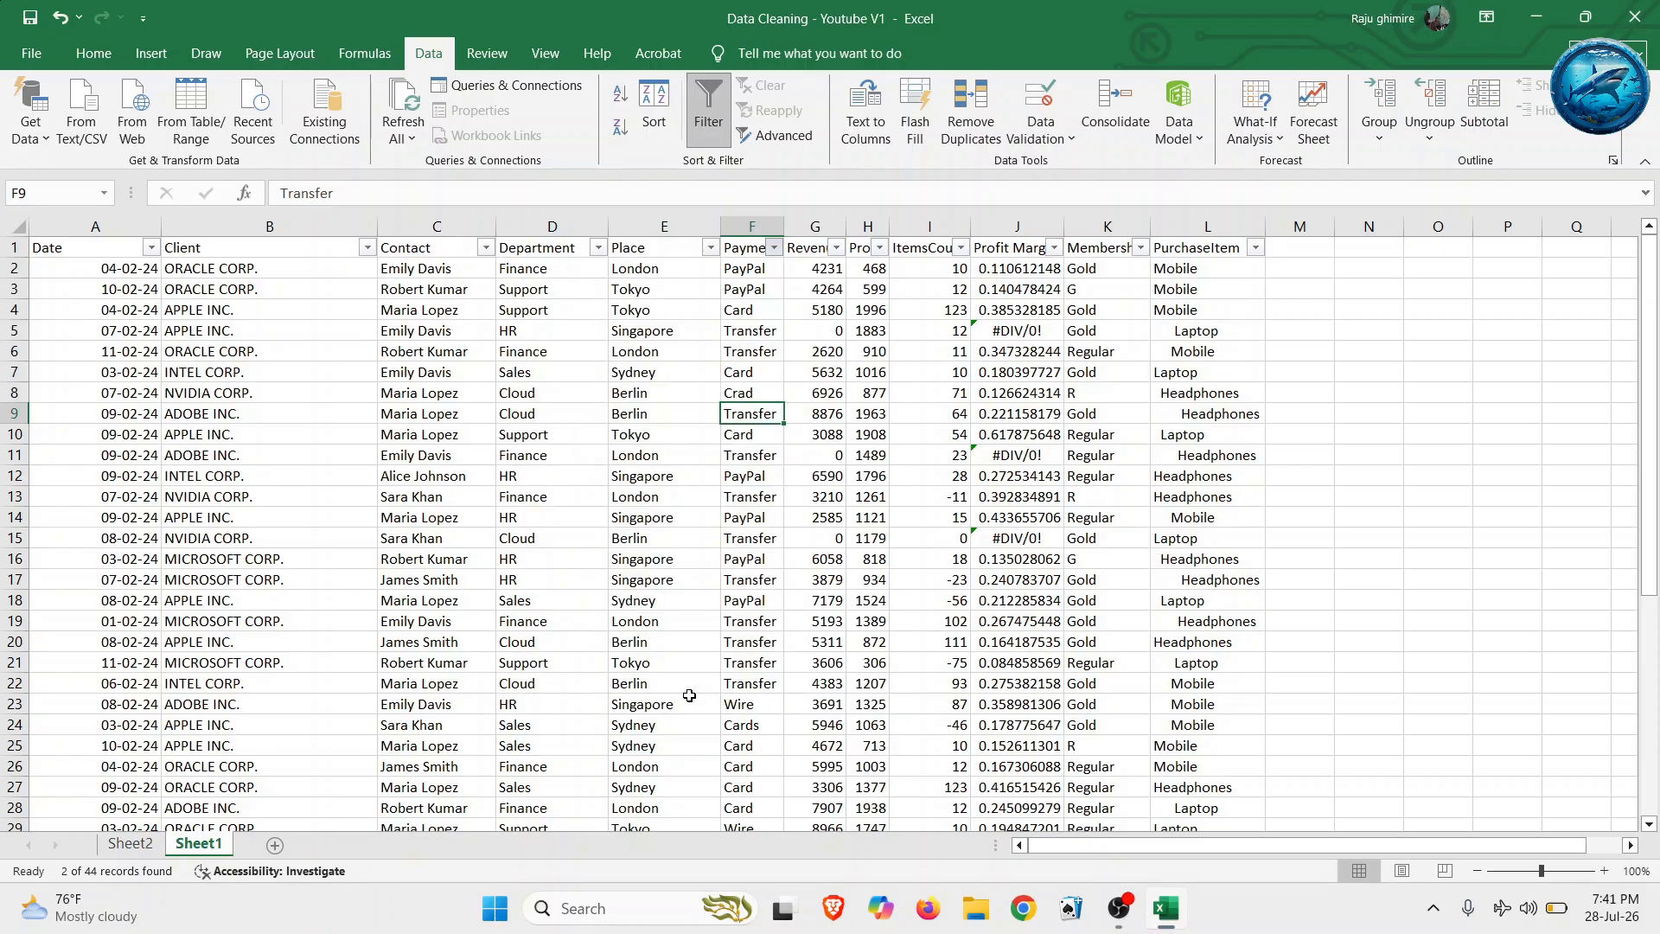
- Change the filtered Payment entries to Car in row 8 and Card in row 24
click(737, 268)
click(343, 193)
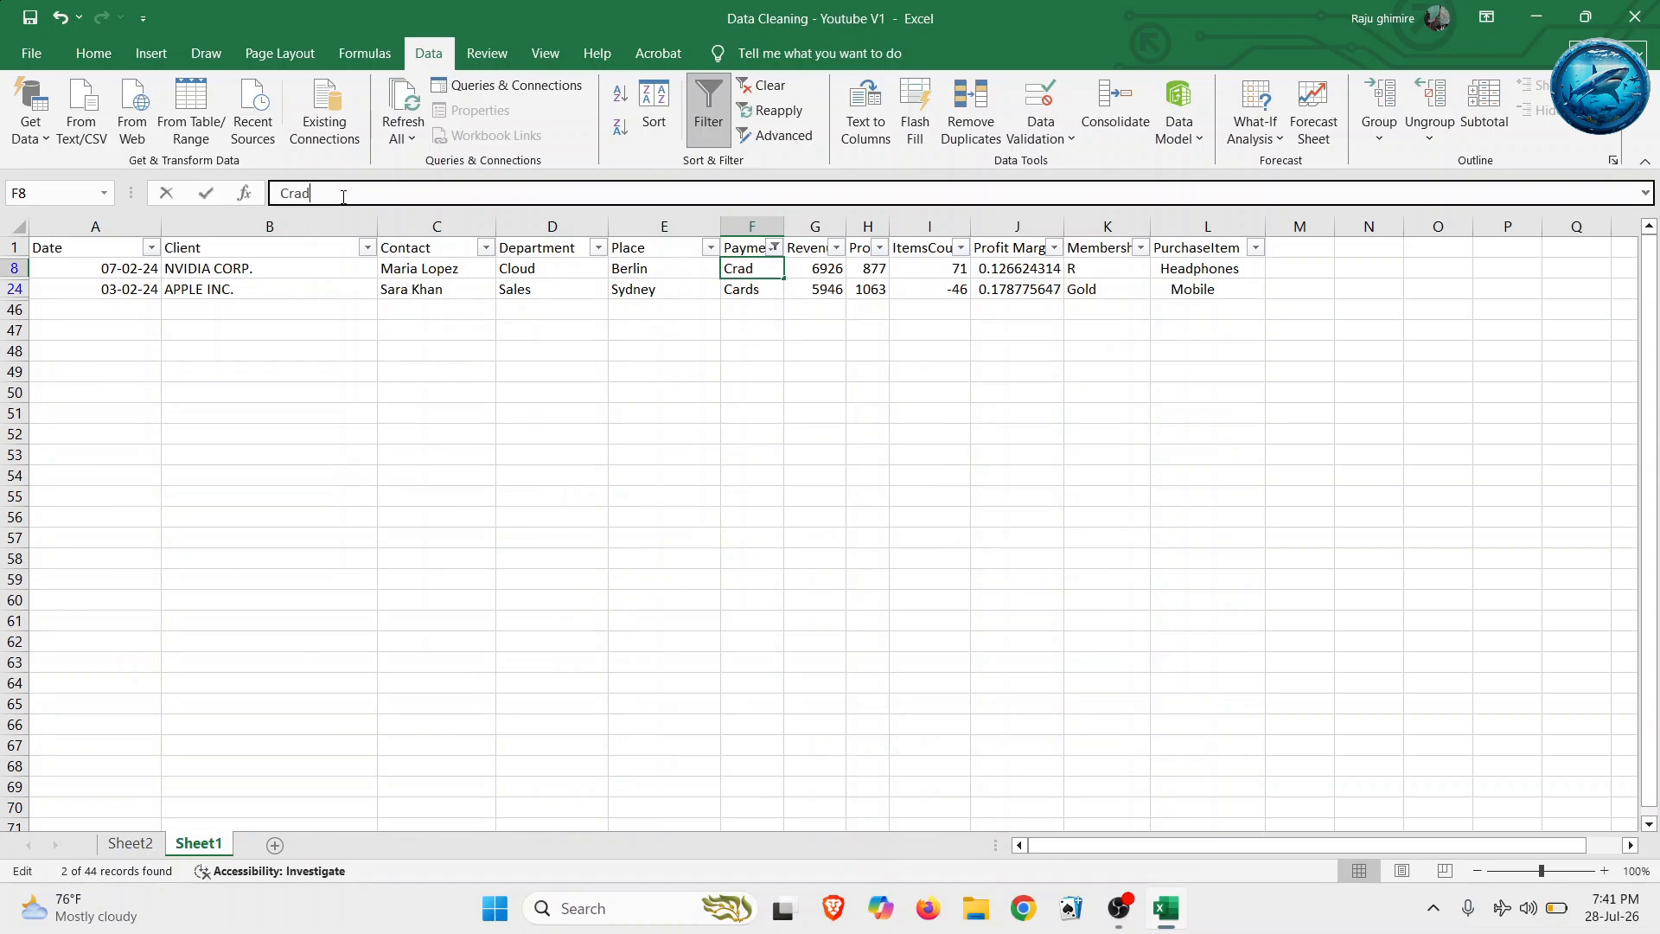
key(BackSpace)
key(BackSpace)
key(BackSpace)
text(ar)
key(Return)
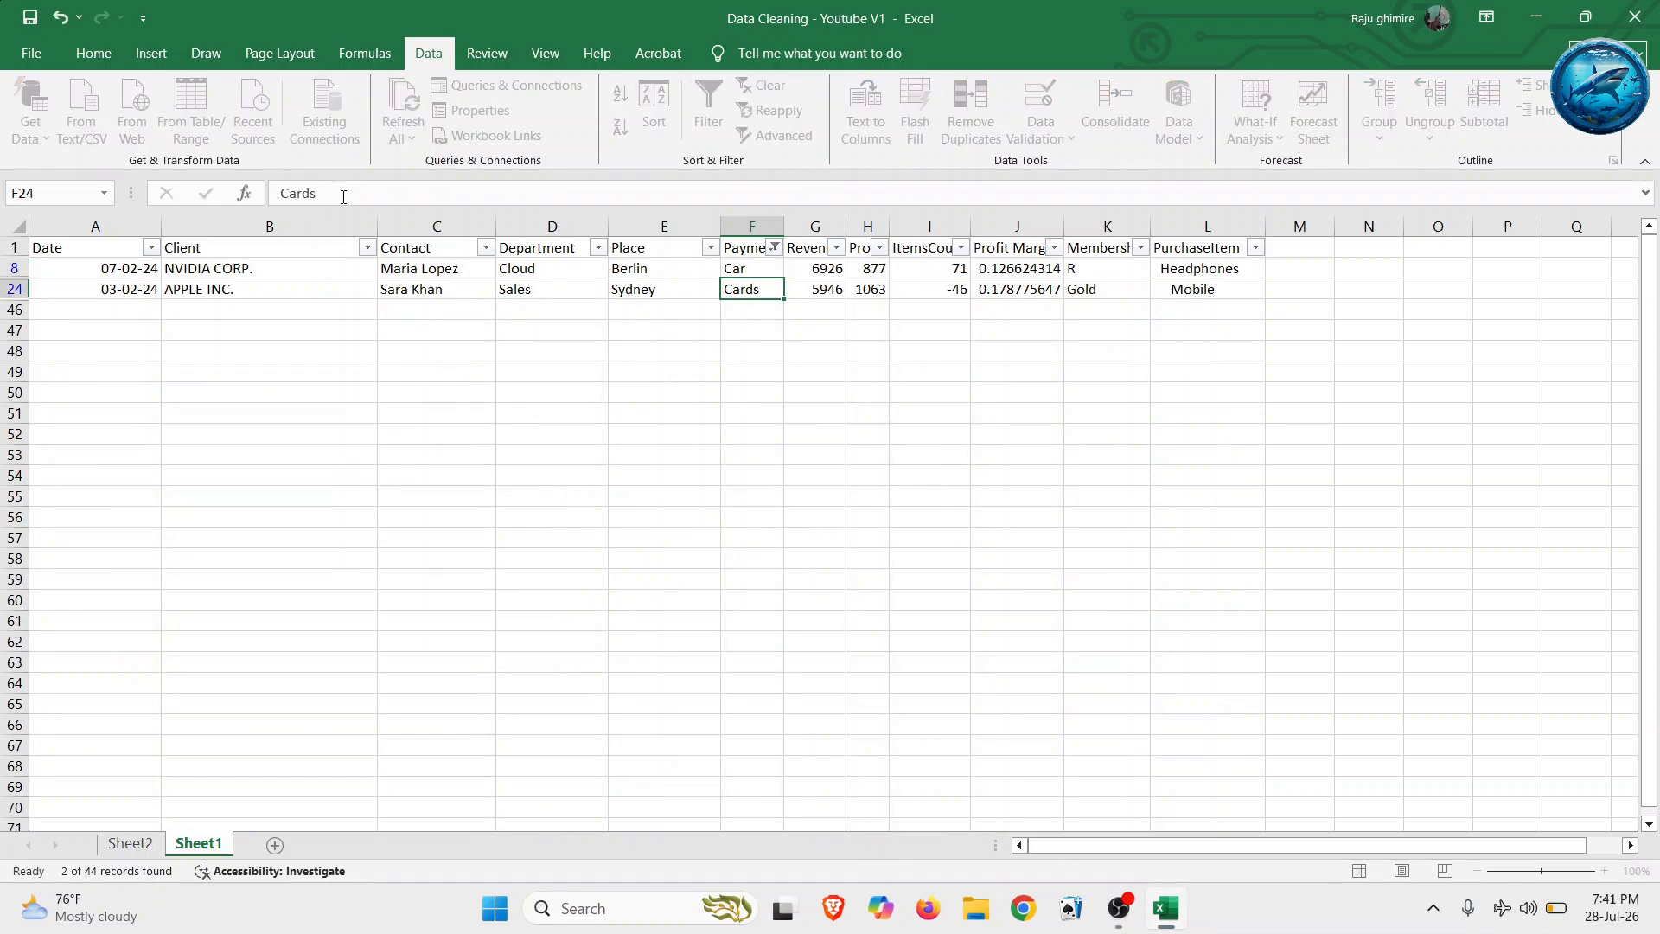
click(344, 193)
key(BackSpace)
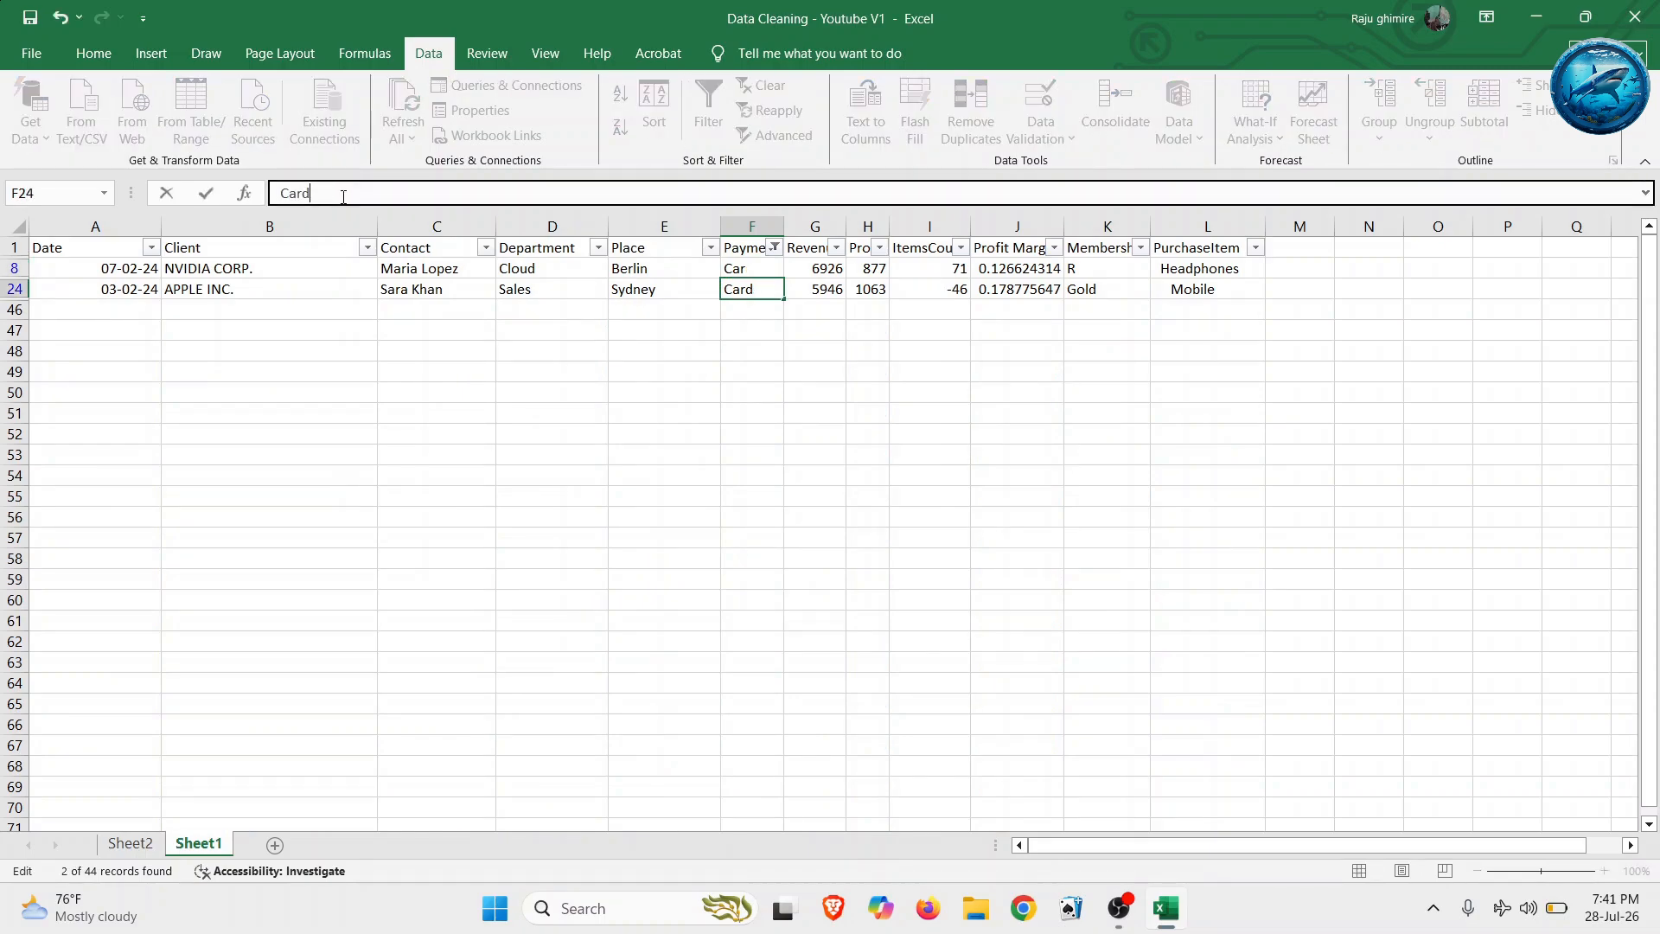
key(Return)
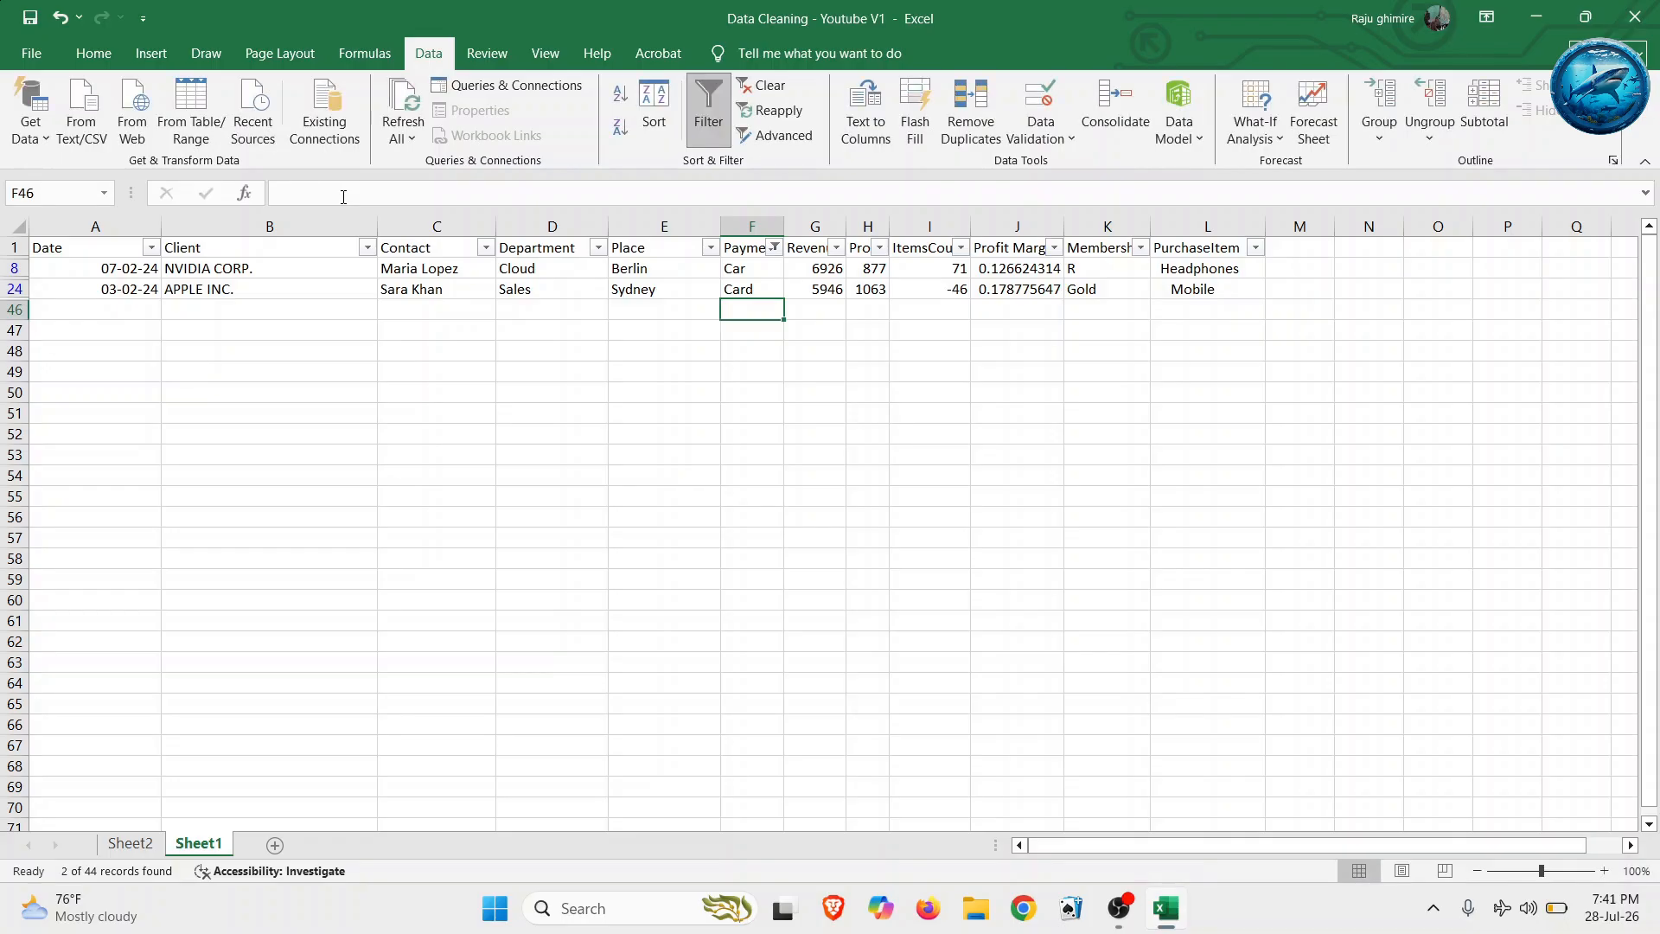
- Reset the Payment filter to show all values again
click(774, 247)
click(593, 490)
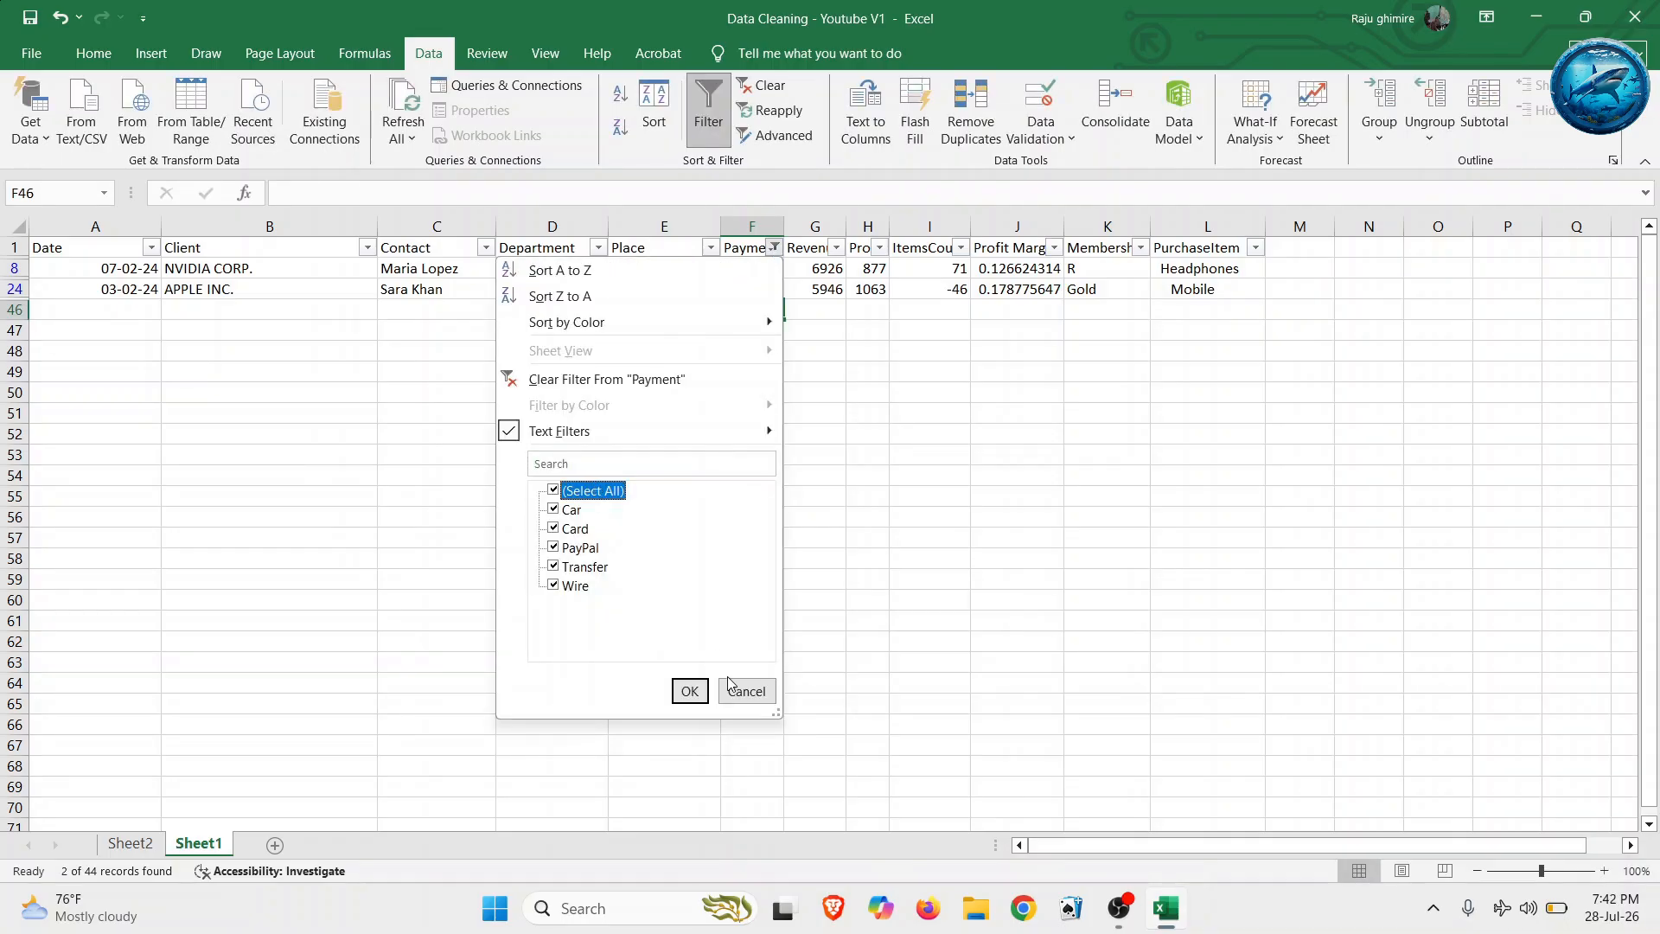
click(690, 691)
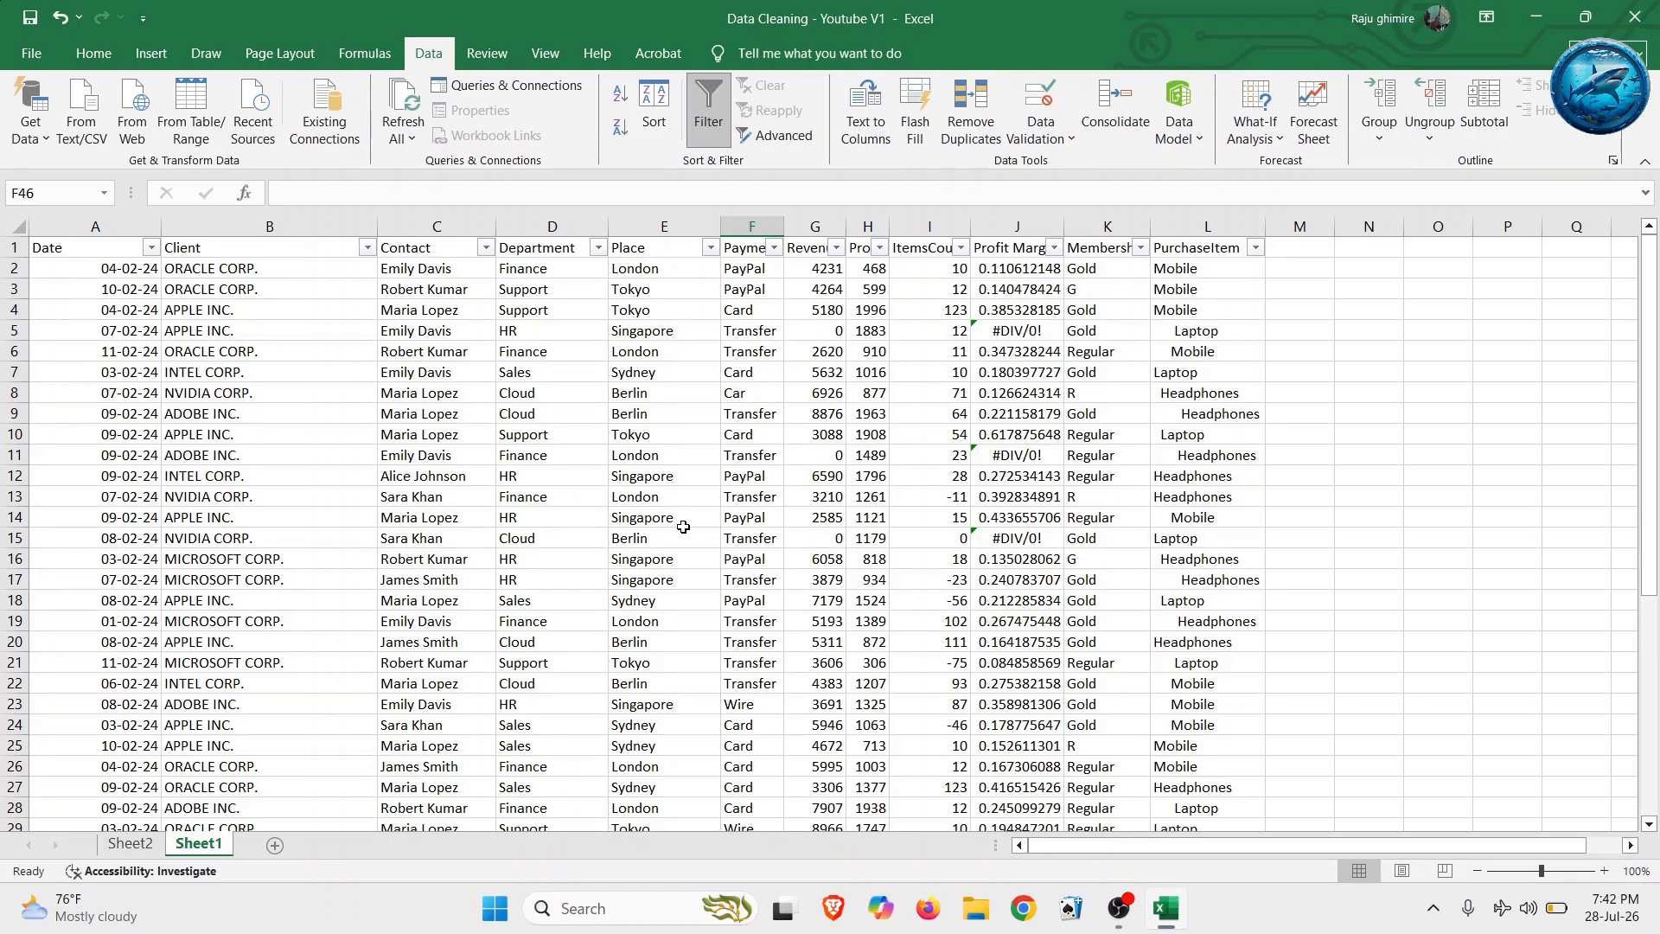
- Review the full list of Revenue filter values for negative or inconsistent entries, leaving all values selected
click(815, 269)
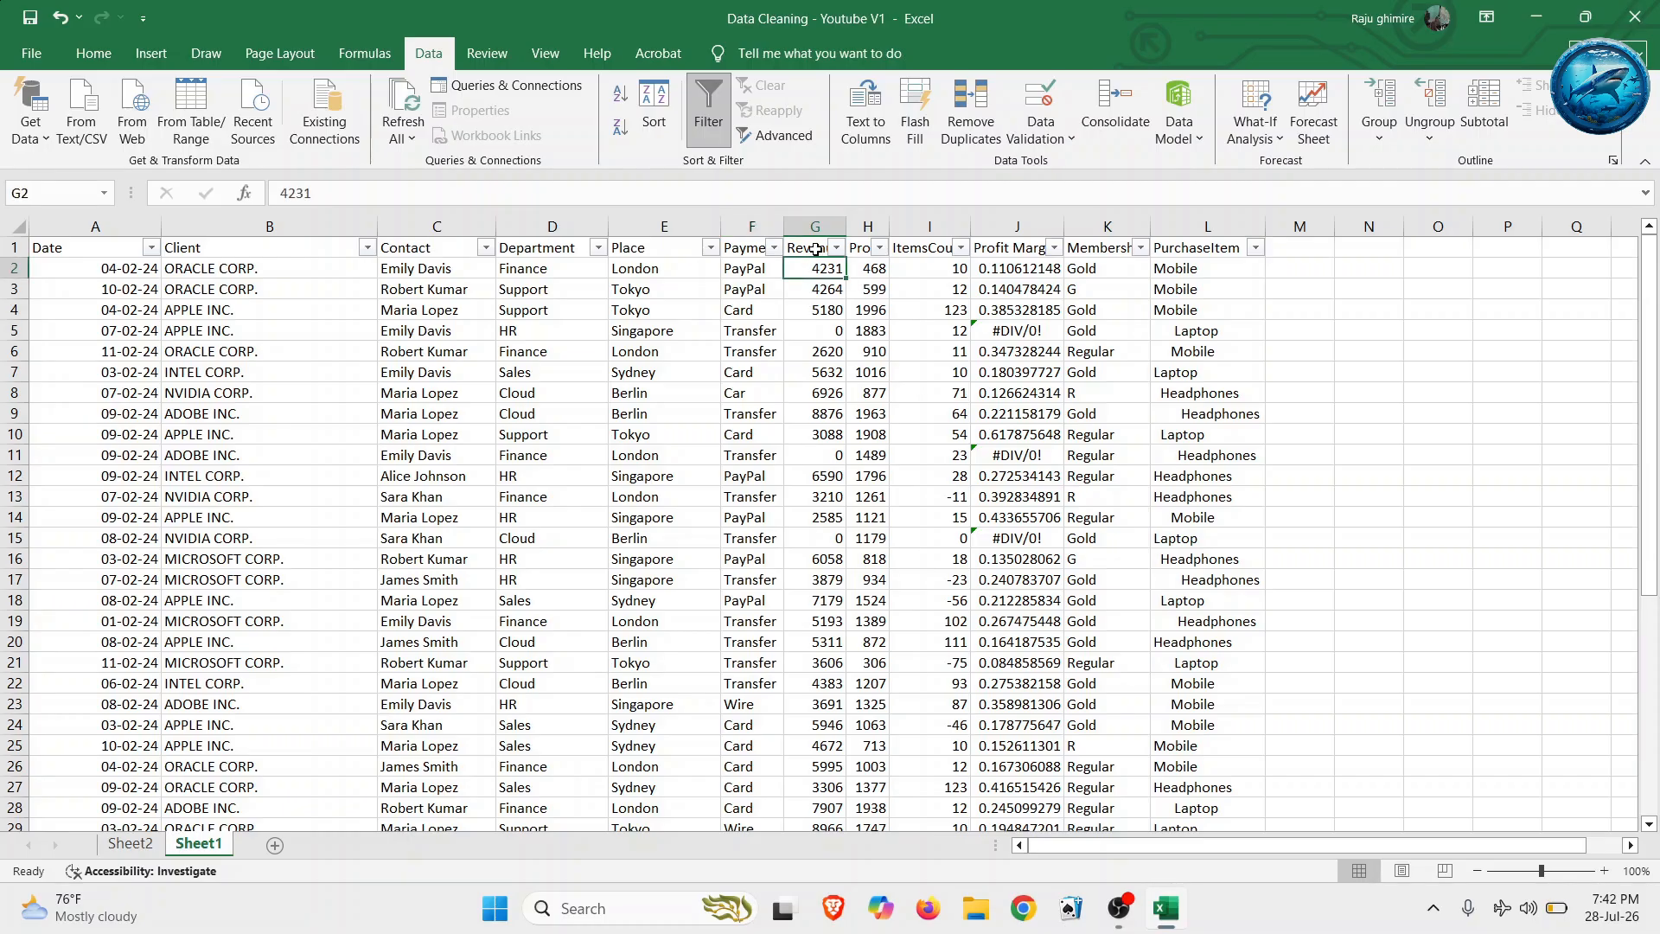
click(815, 250)
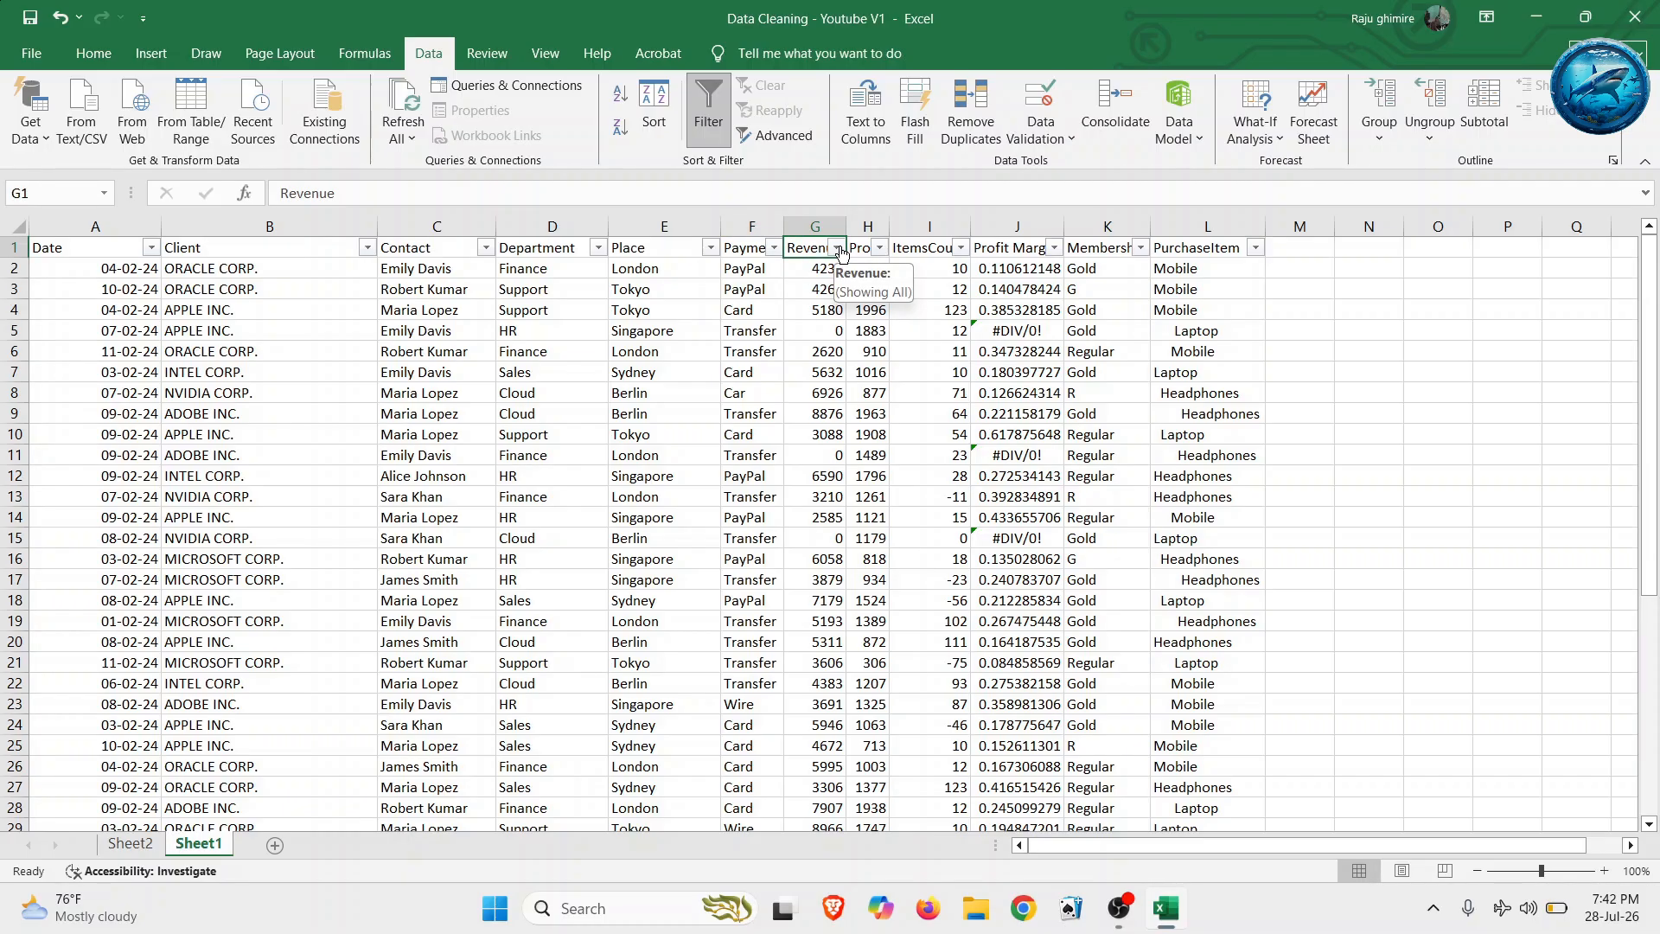
click(837, 249)
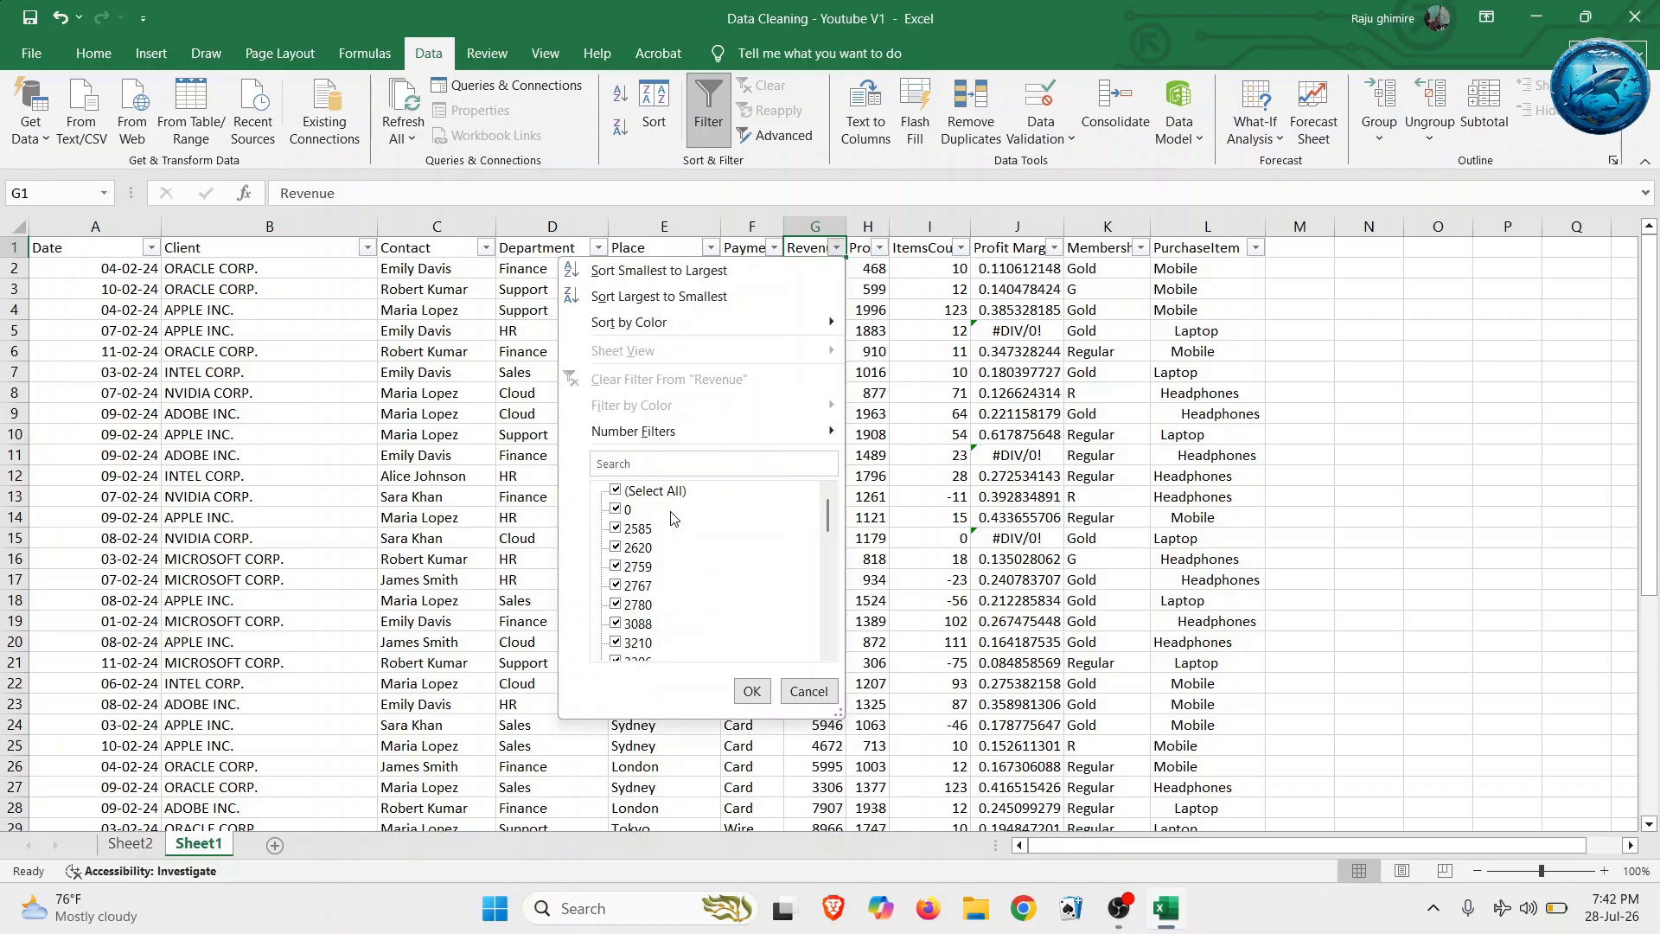
scroll(683, 570, down, 10)
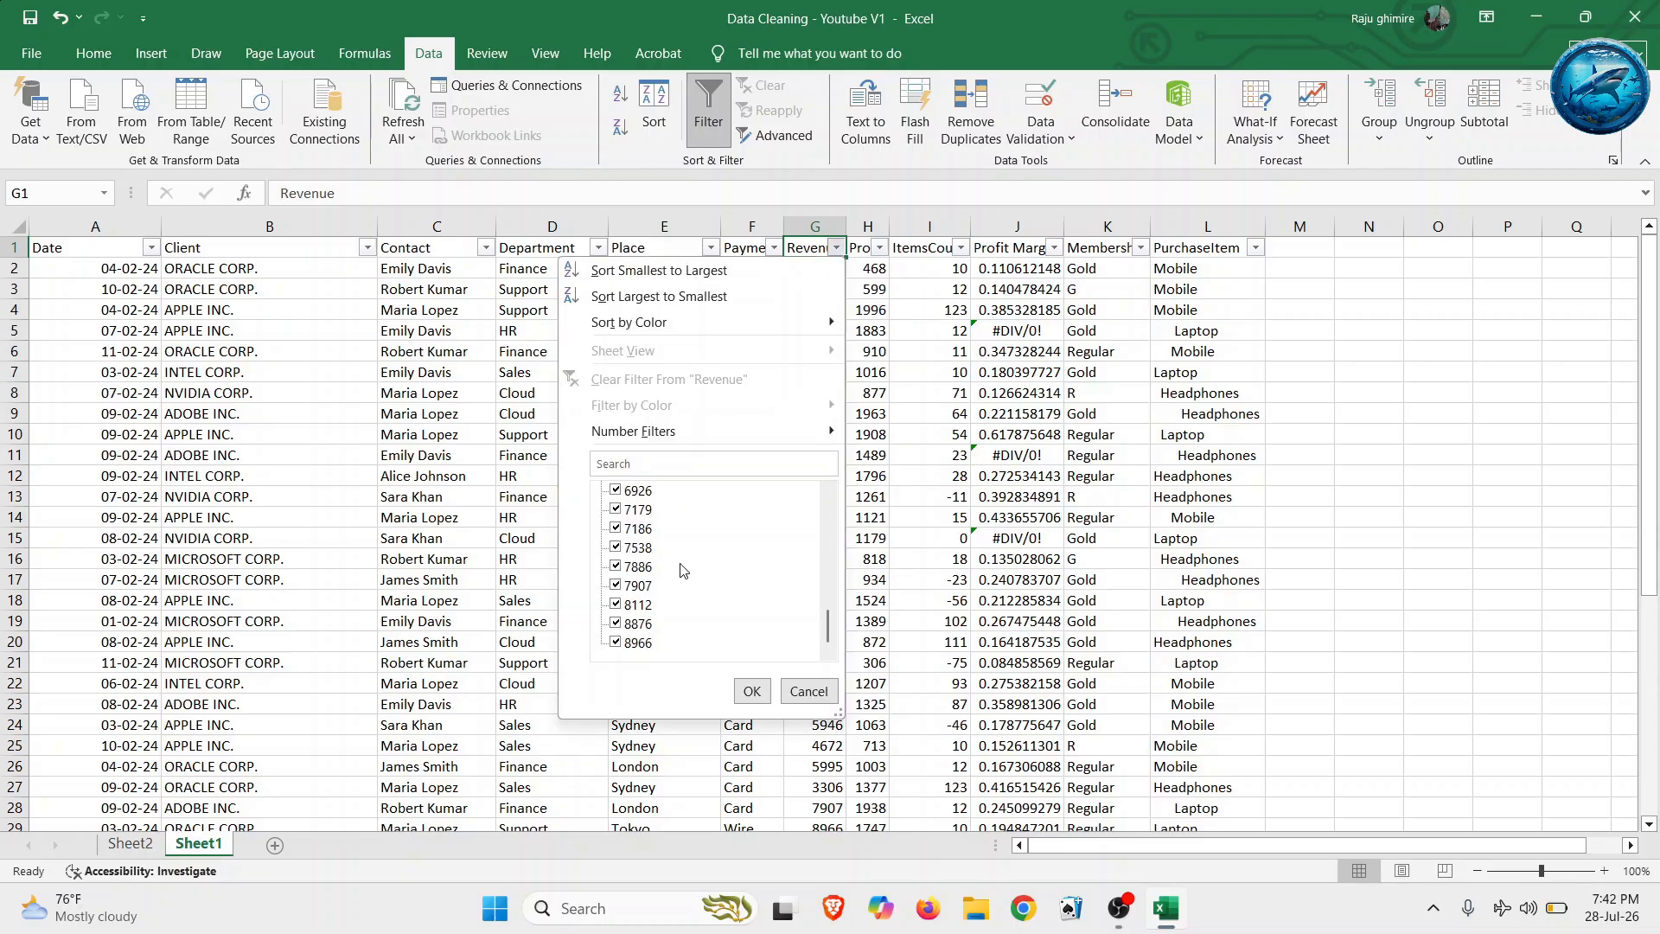
scroll(683, 570, up, 10)
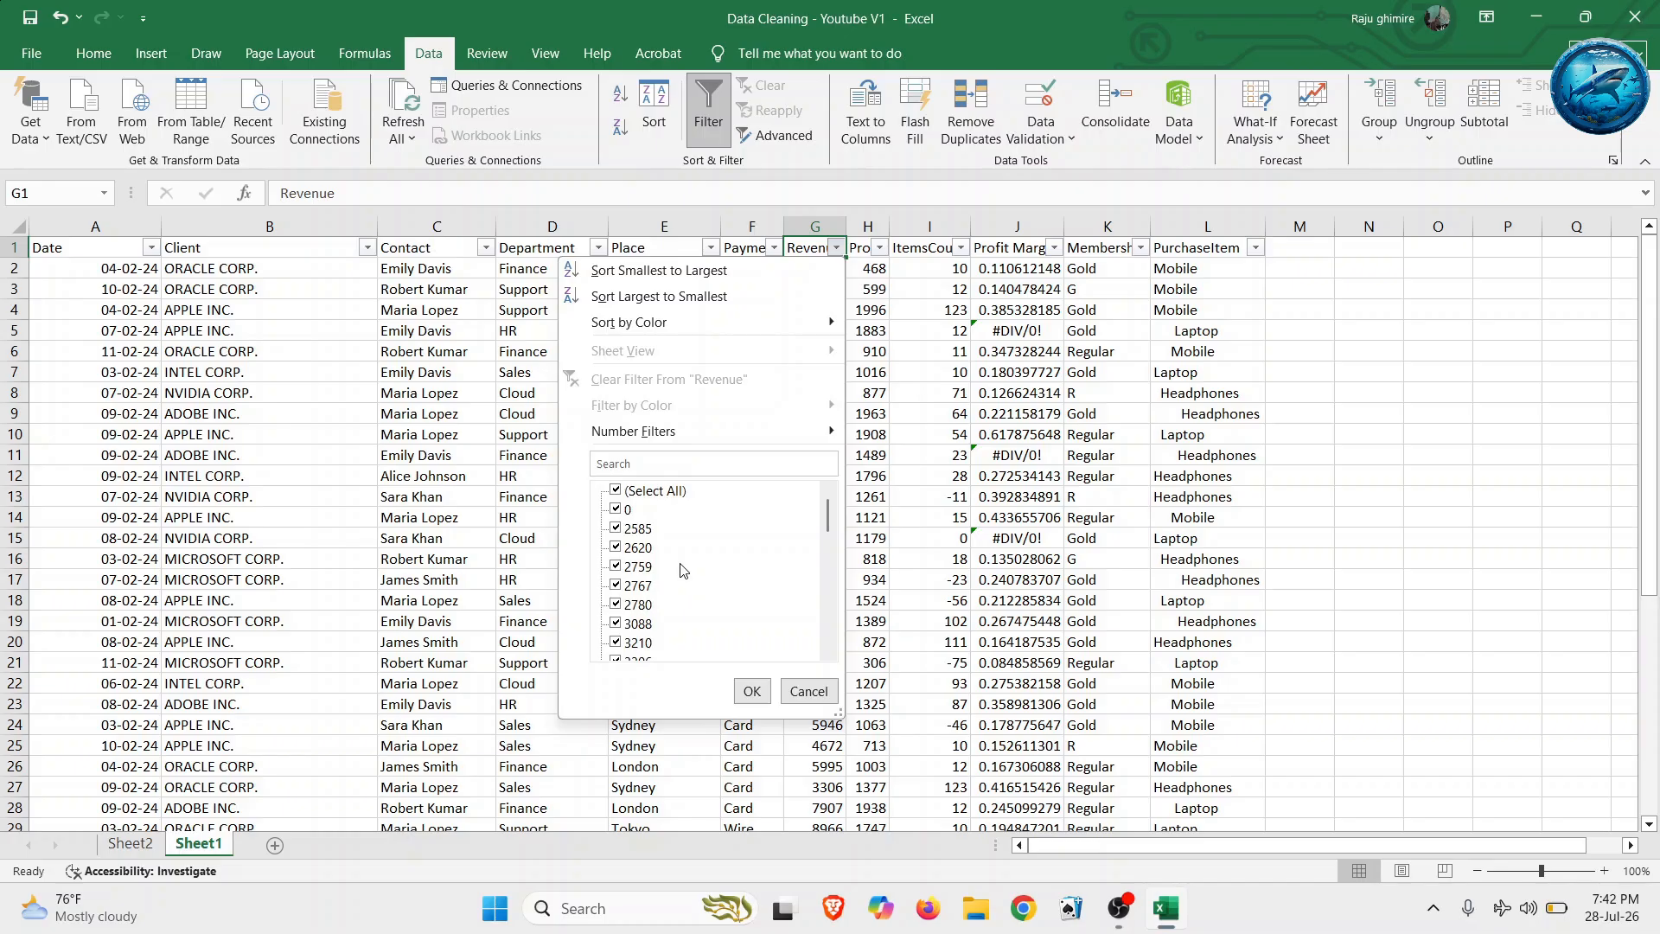
scroll(684, 569, down, 10)
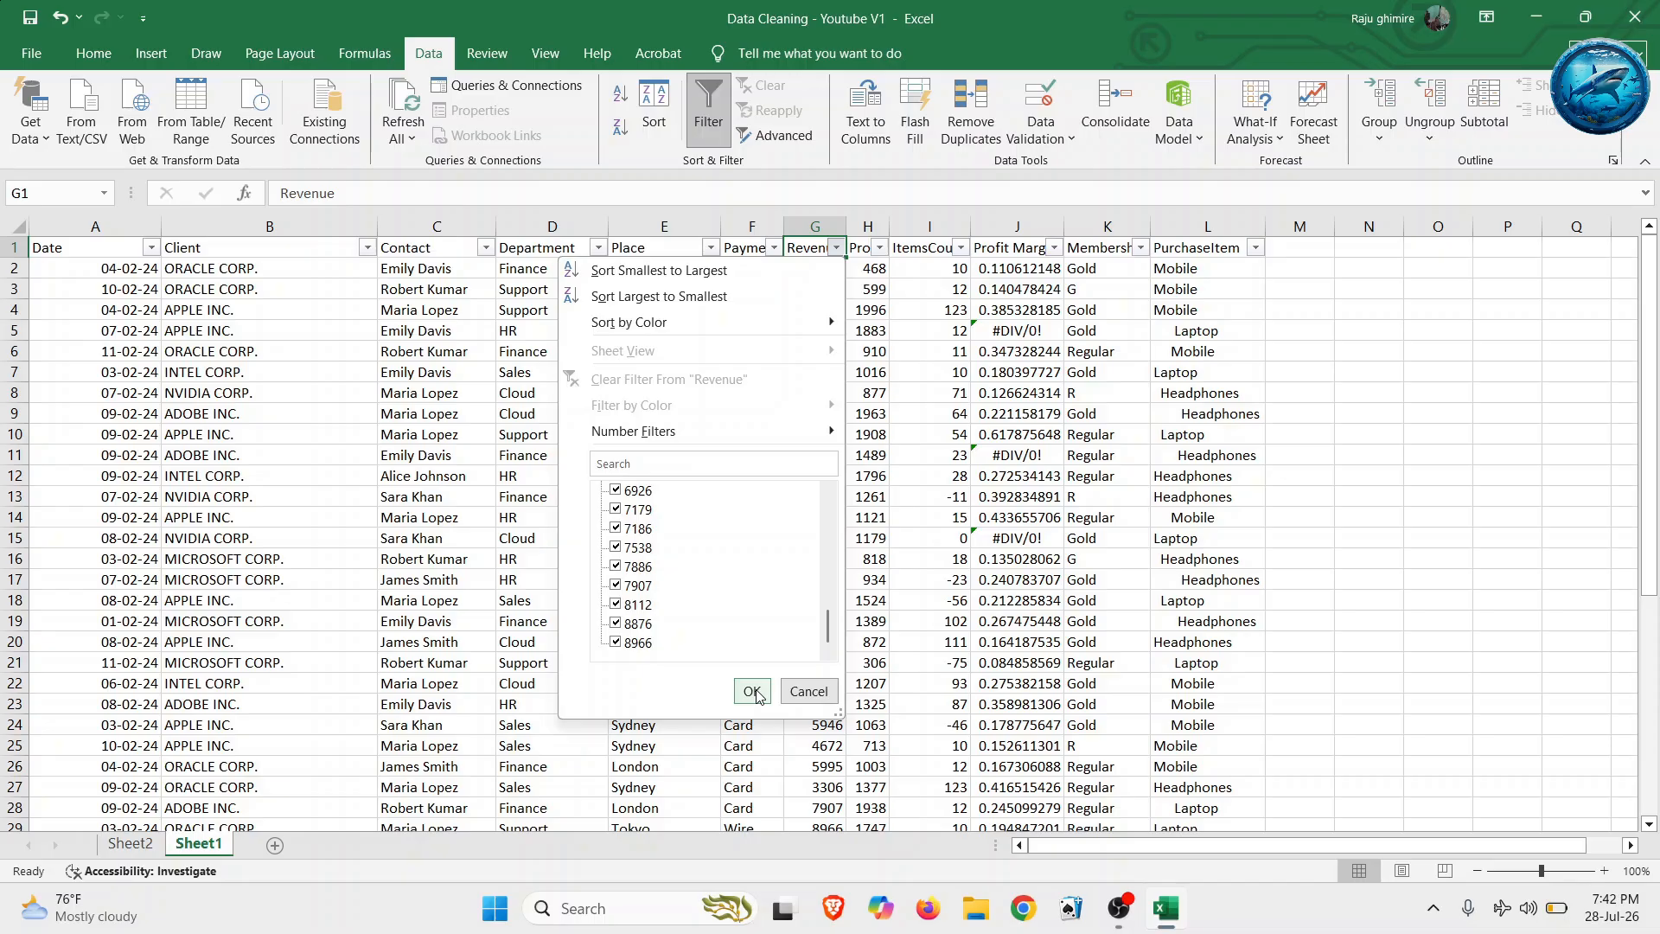
scroll(747, 579, up, 5)
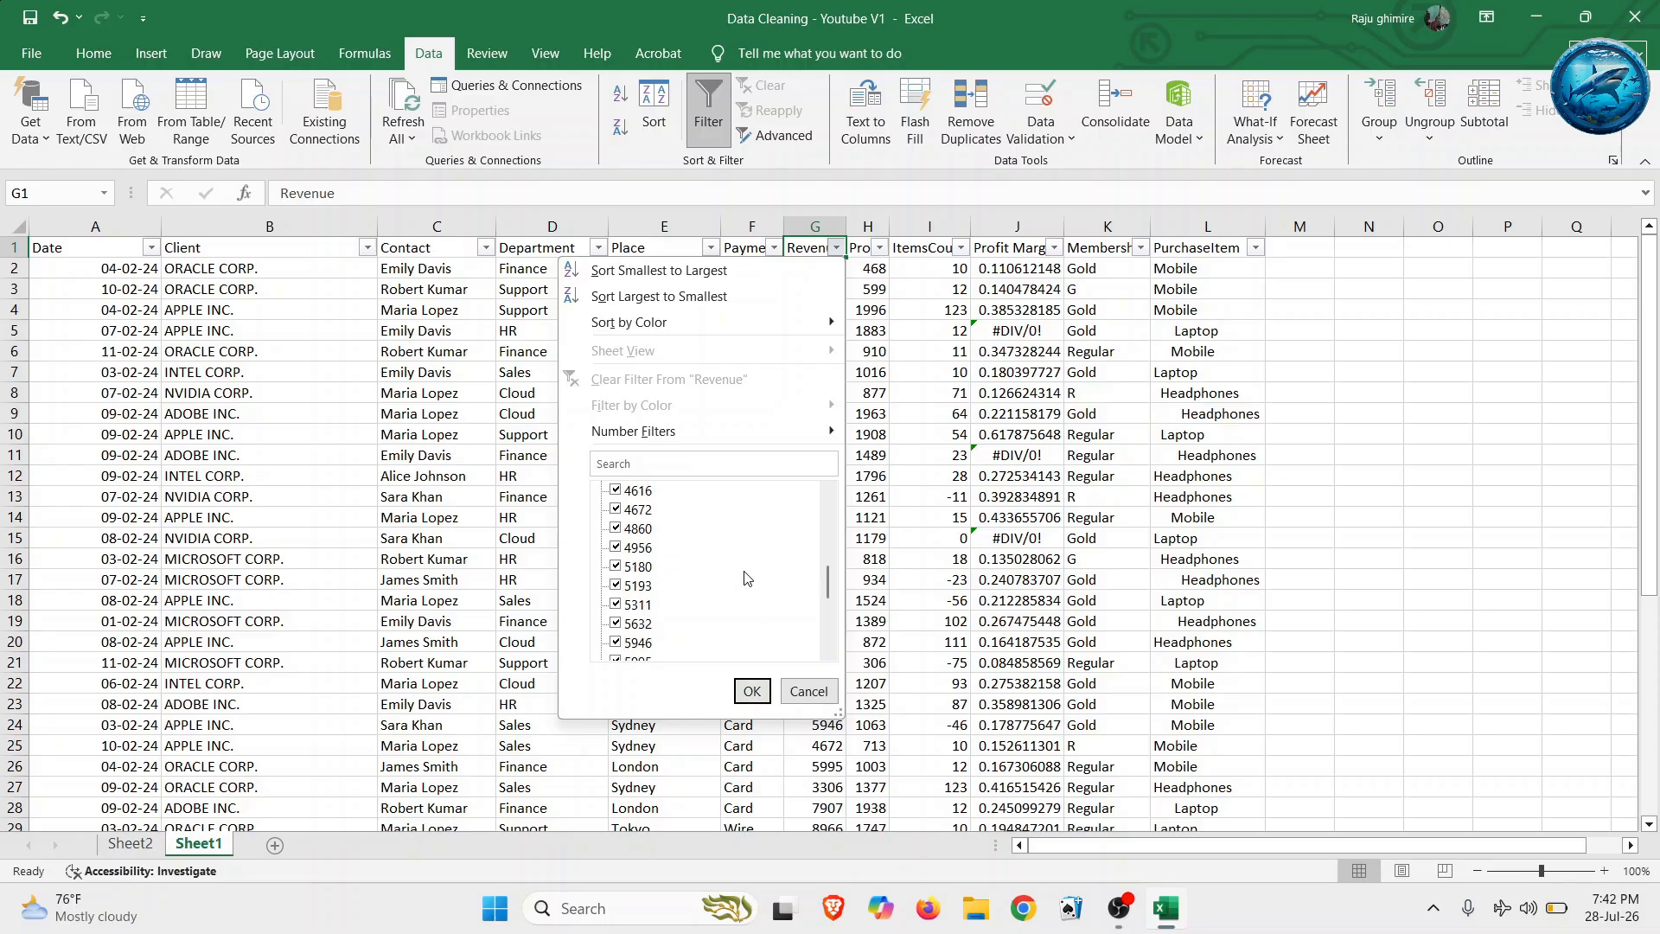
click(752, 691)
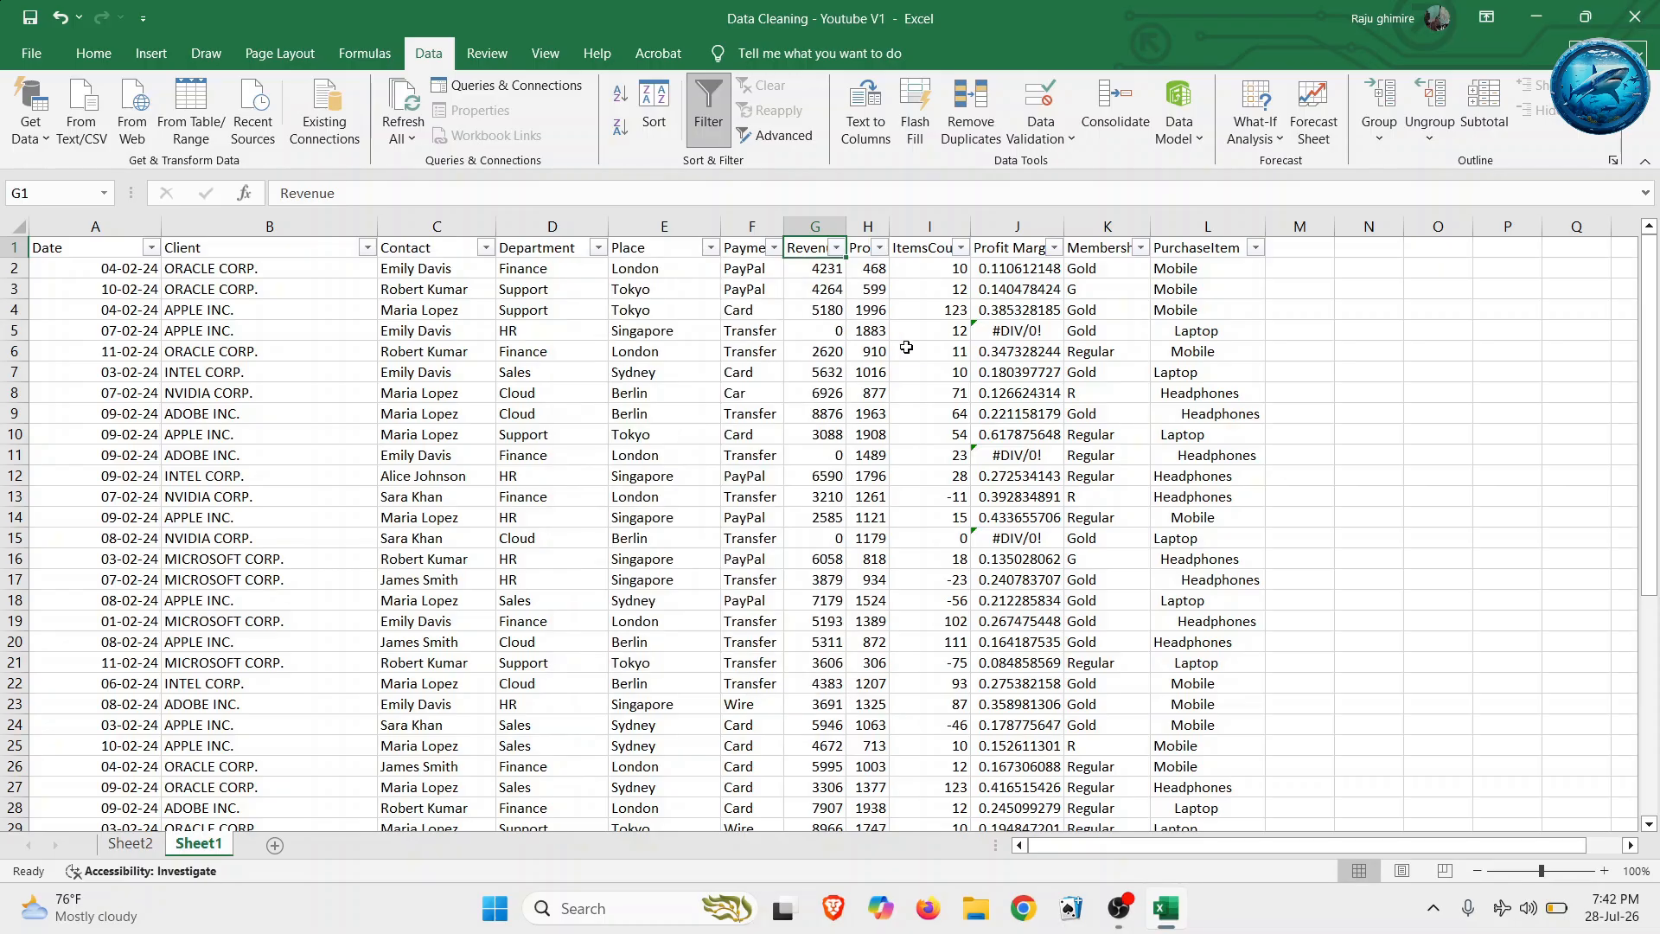
- Check the filter values of the Profit and ItemsCount columns for invalid entries without applying a filter
click(880, 249)
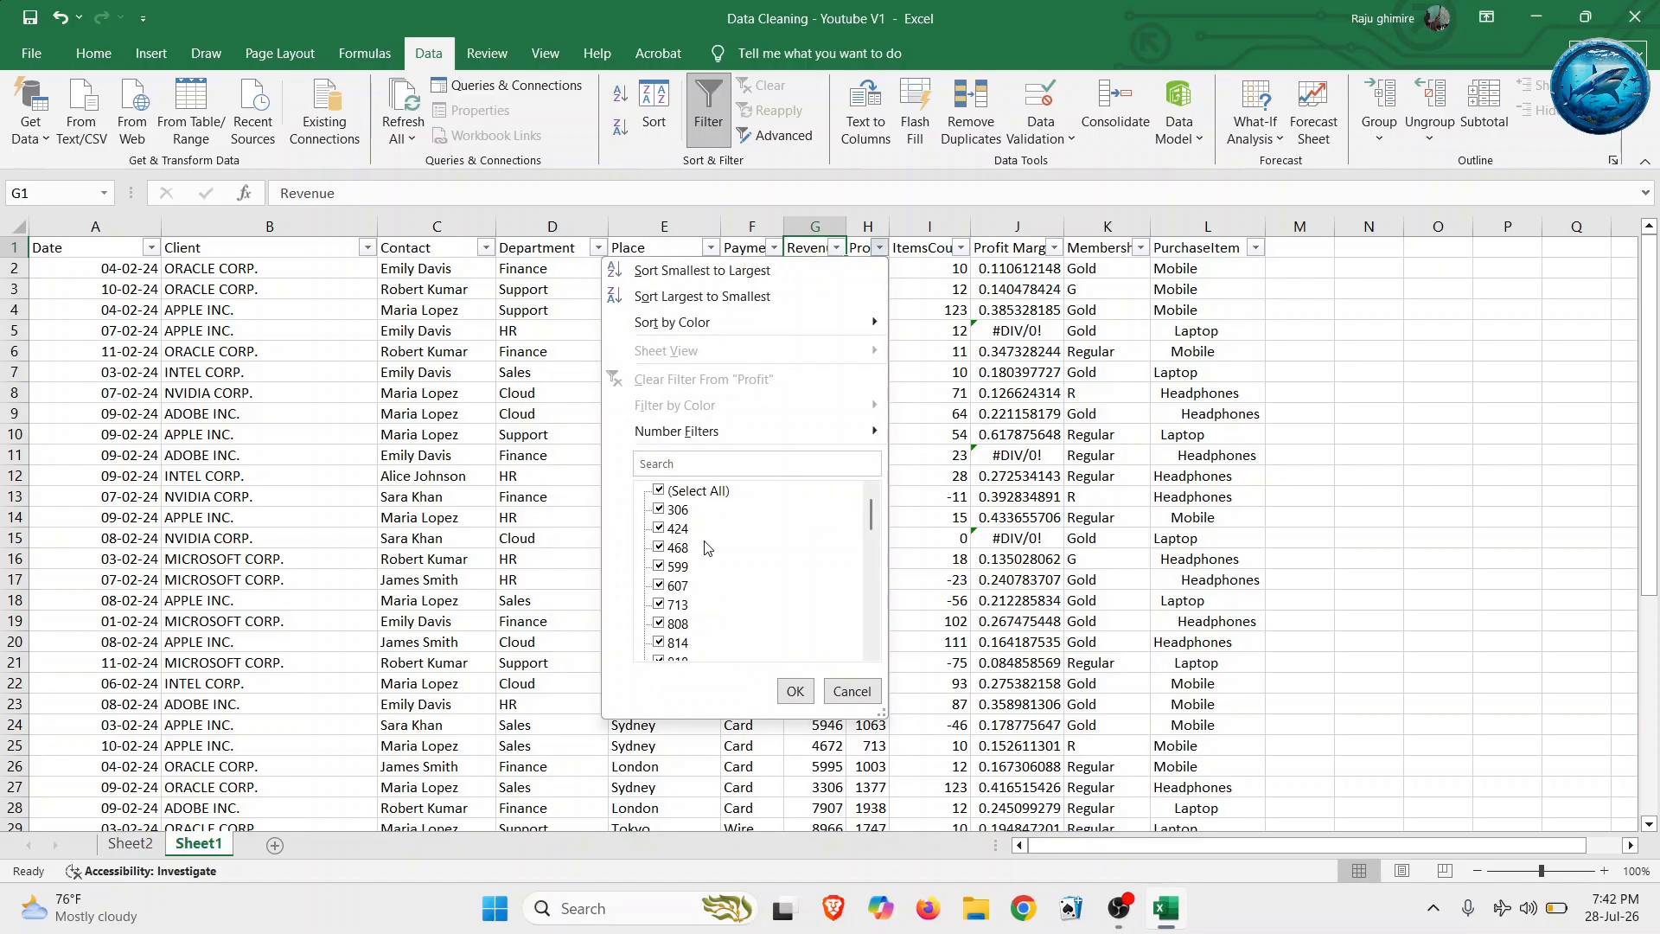
scroll(708, 547, down, 10)
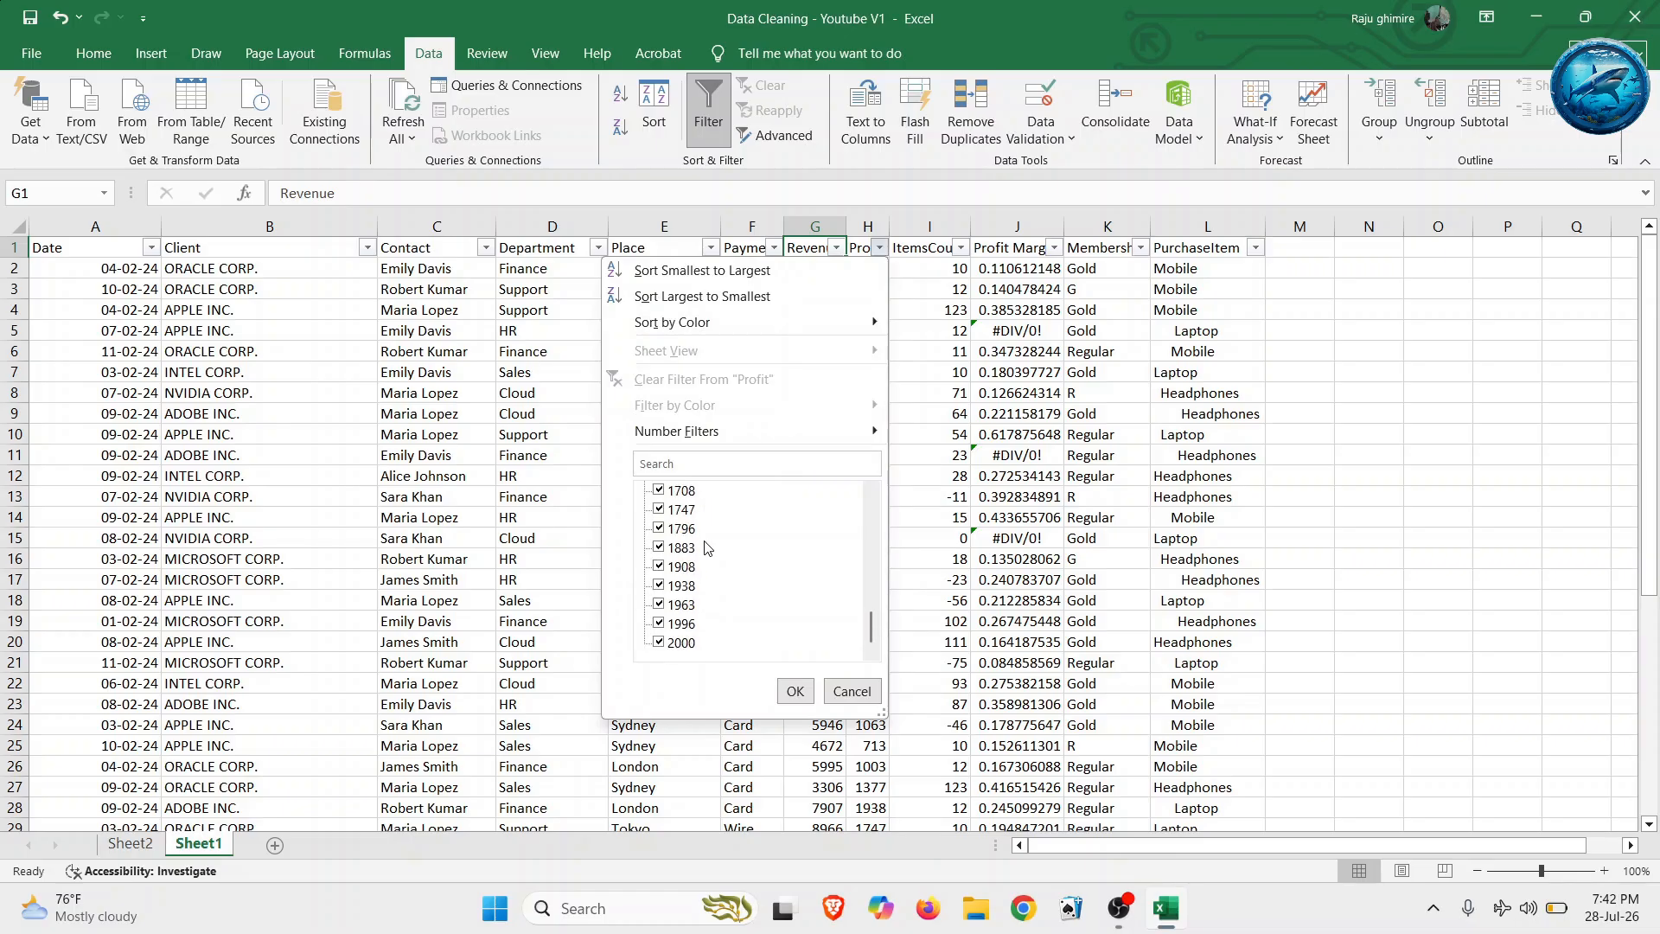
scroll(707, 547, up, 10)
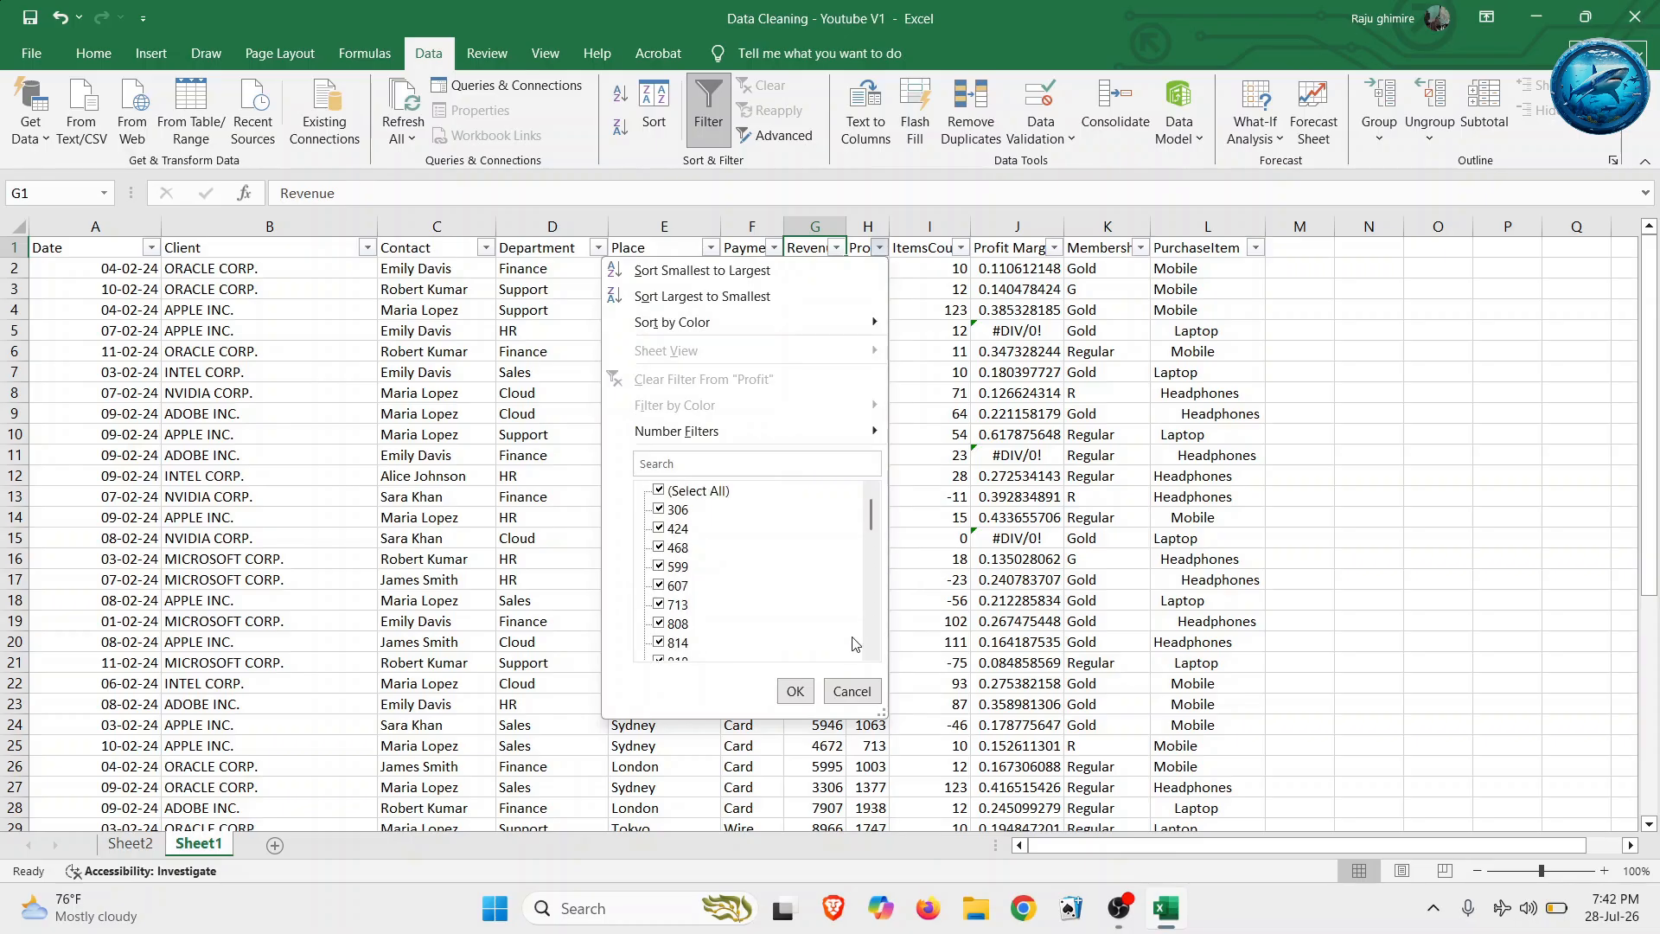
click(852, 691)
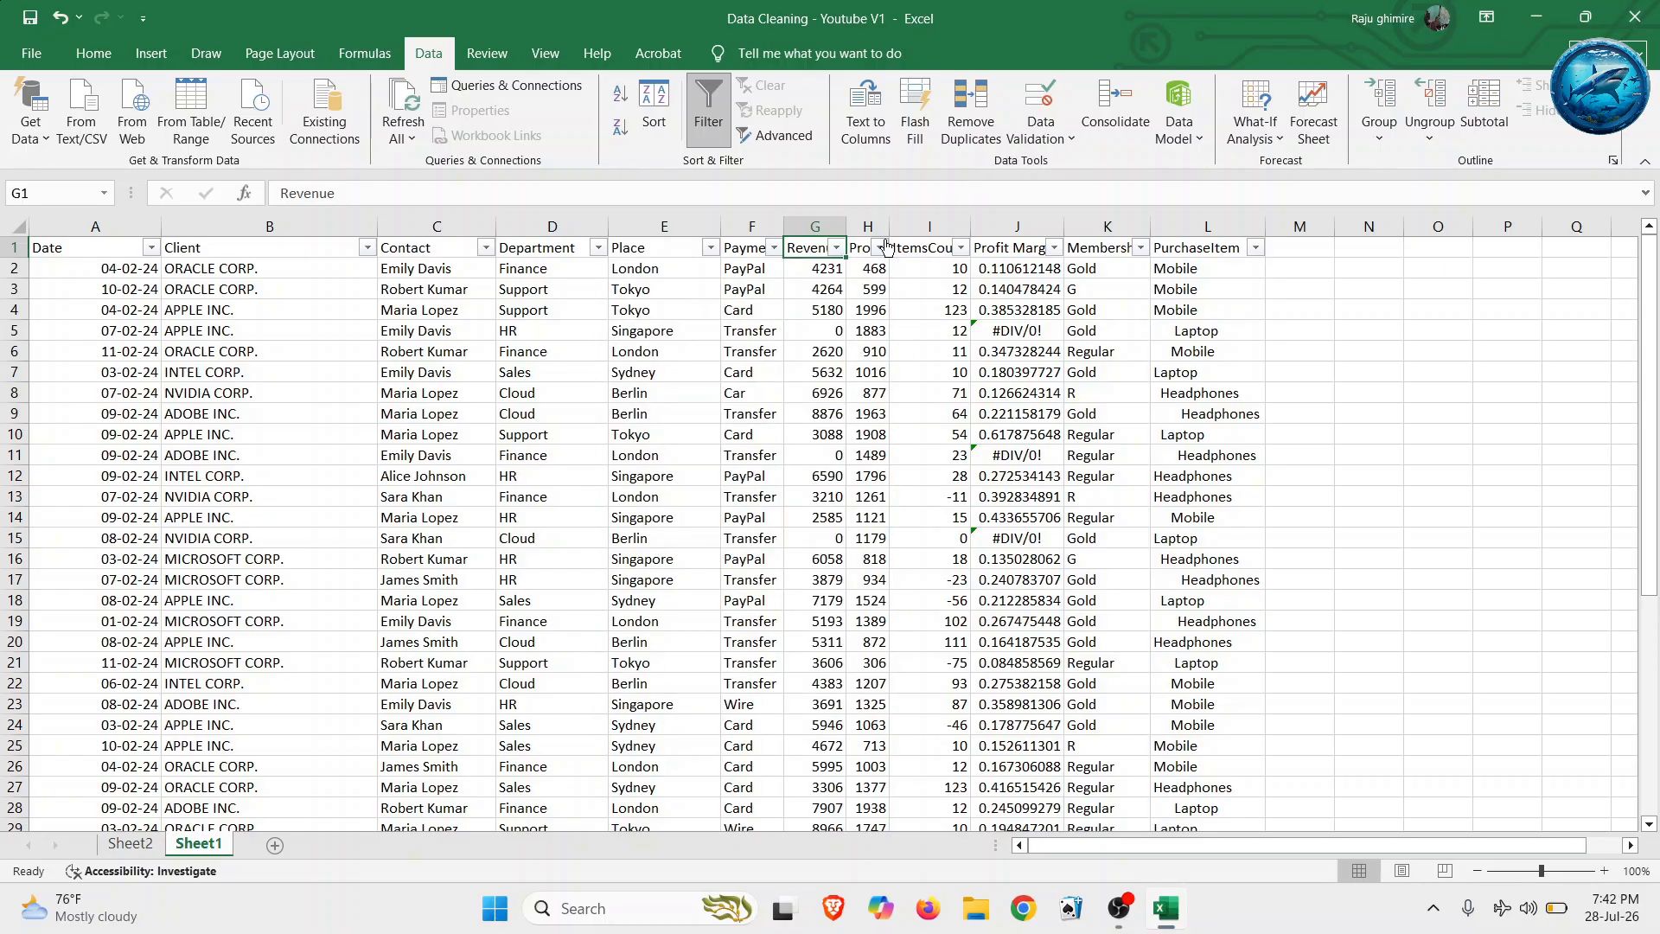
click(959, 249)
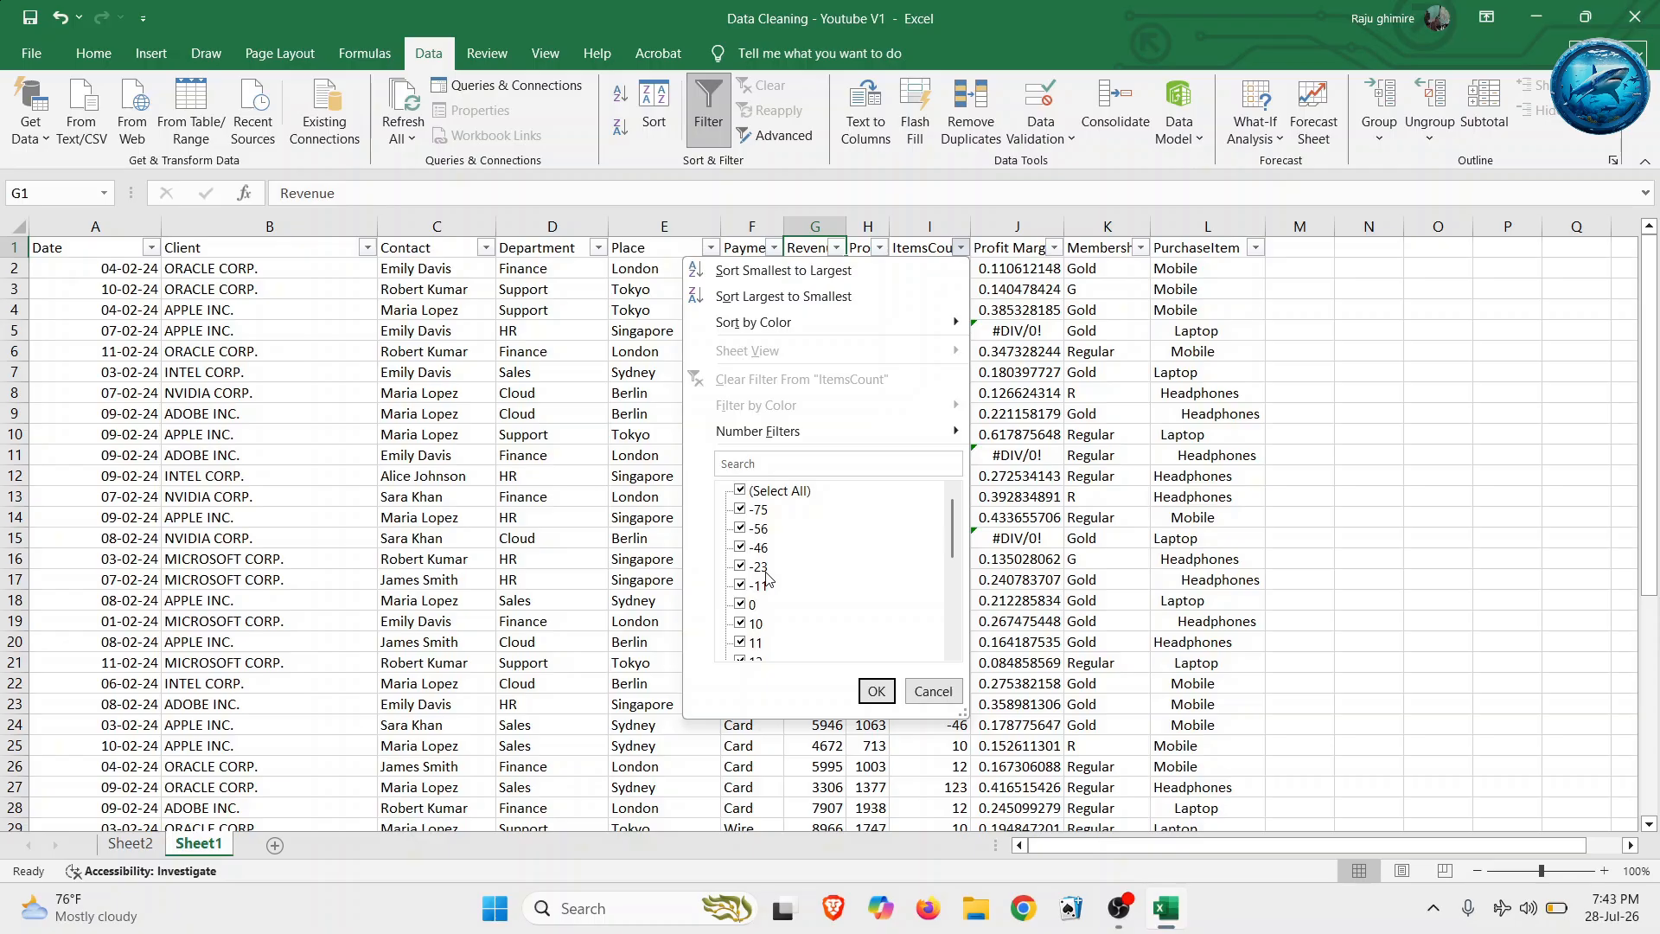
click(937, 695)
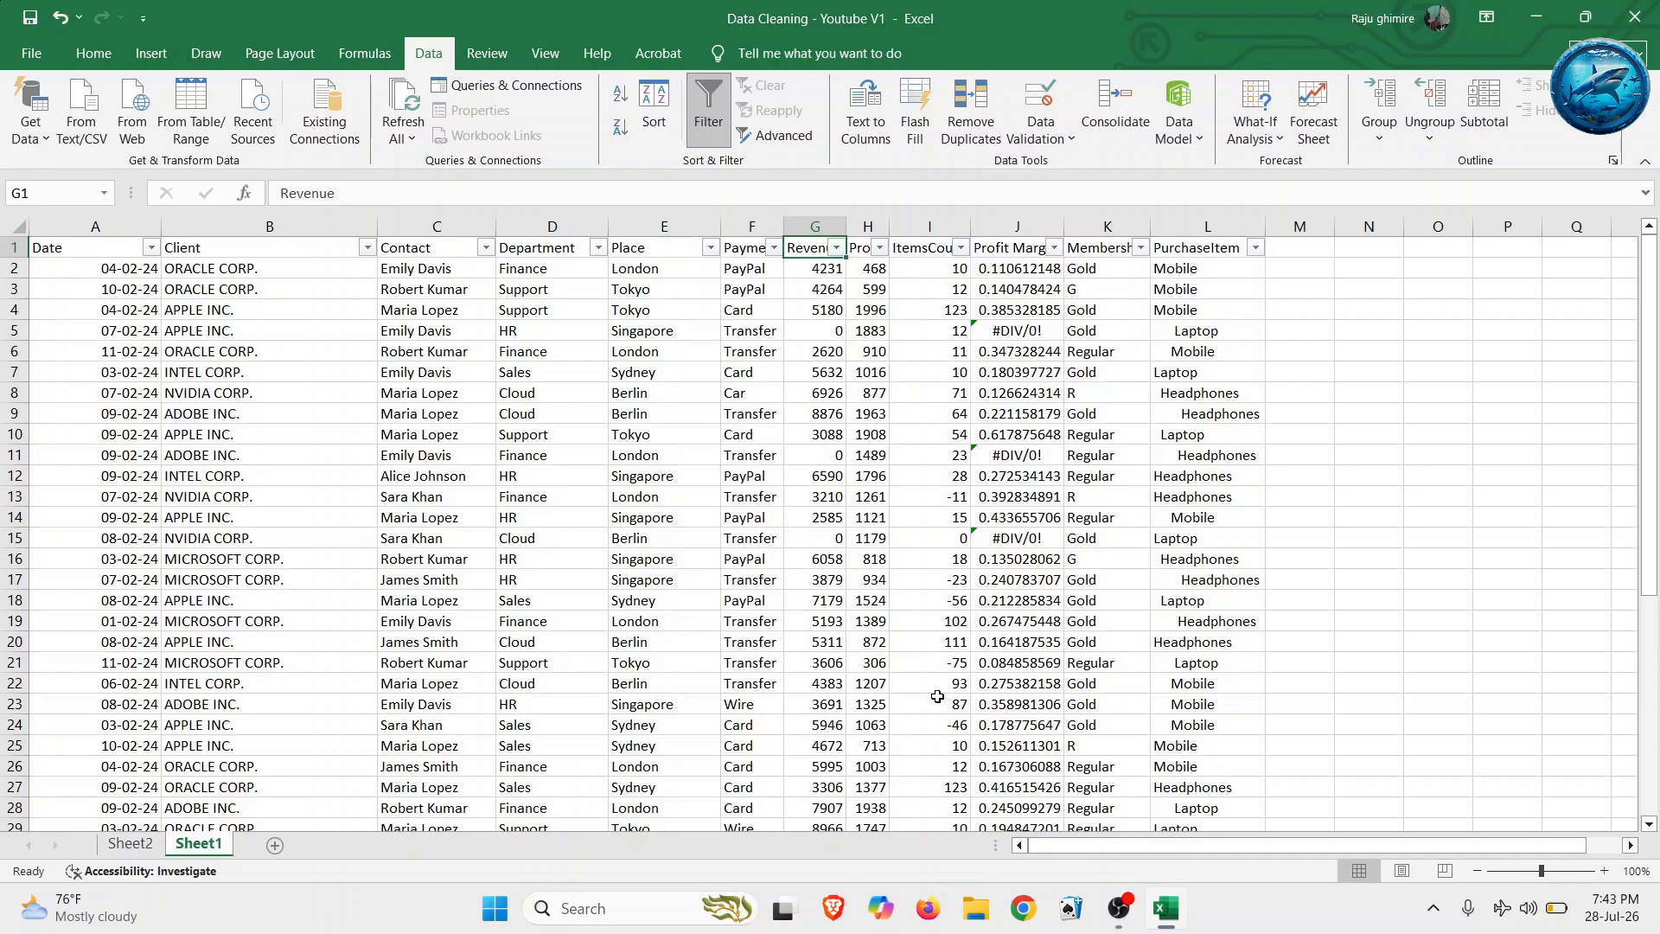
- Insert a blank column between ItemsCount and Profit Margin
click(1004, 223)
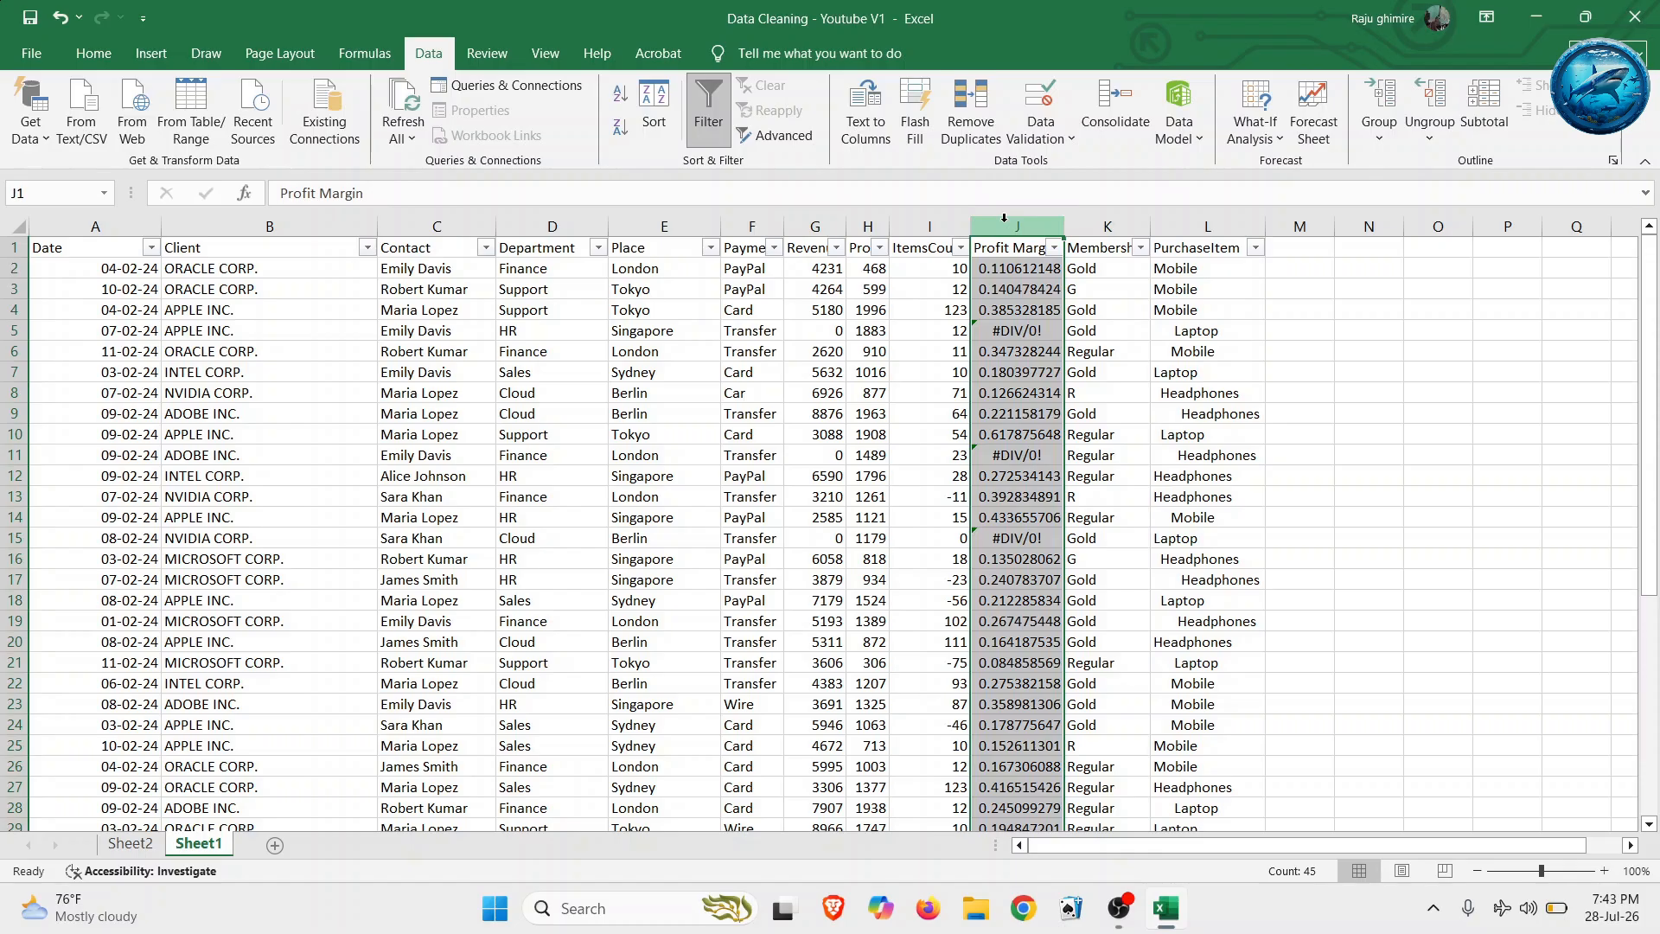
right_click(1004, 219)
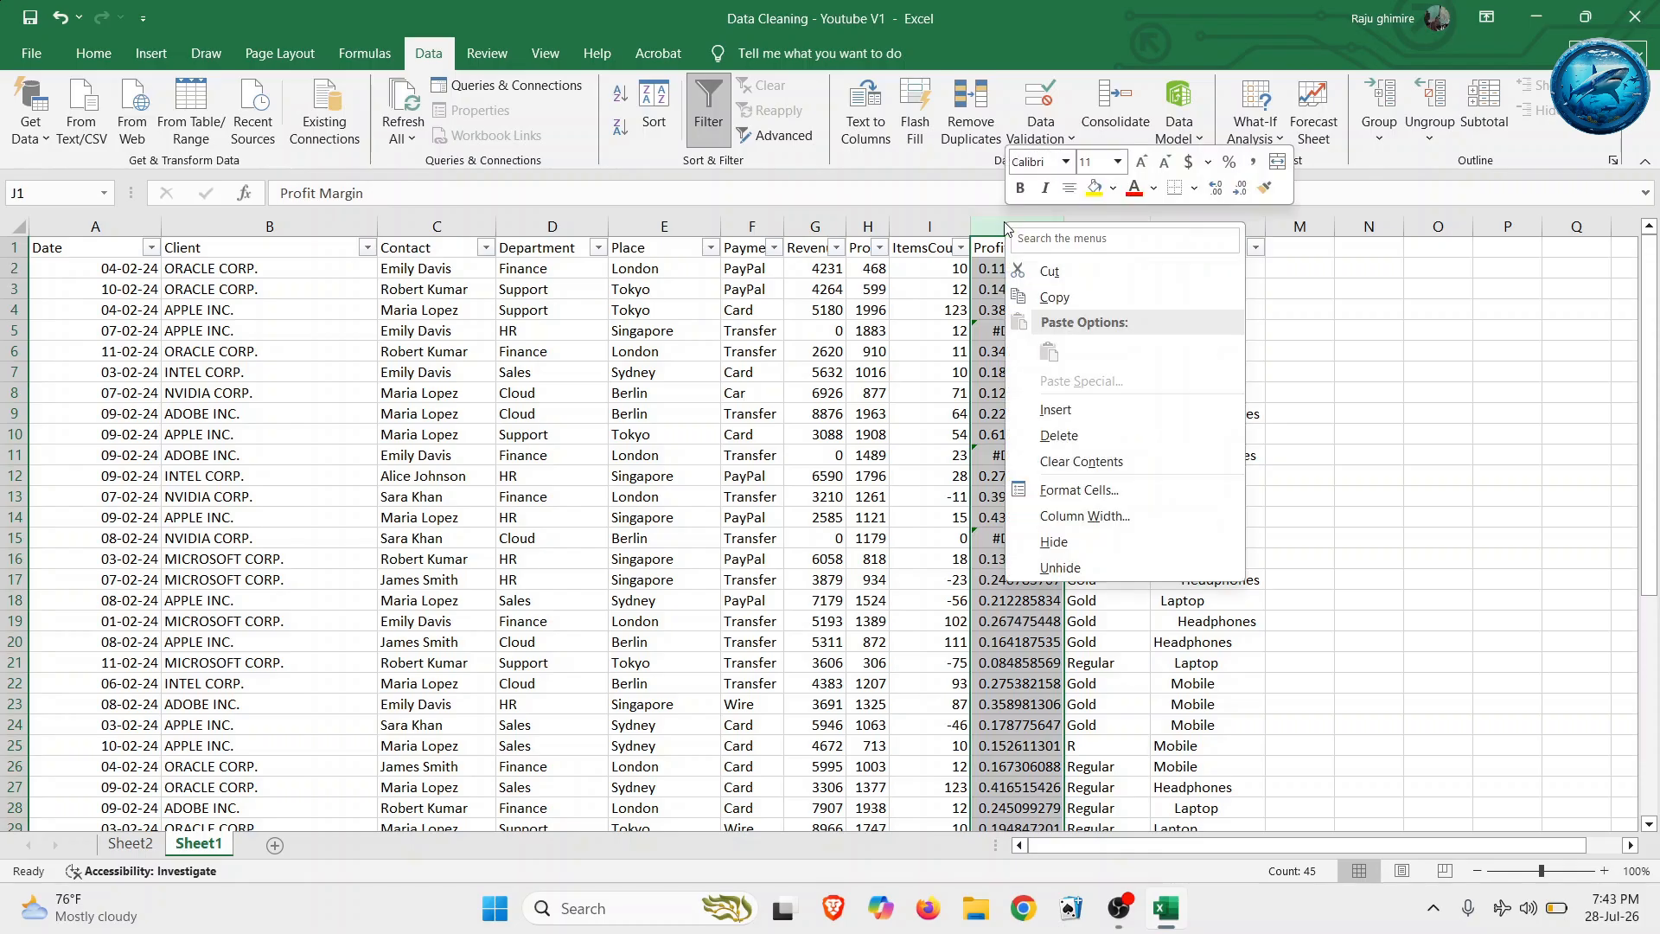
click(1052, 411)
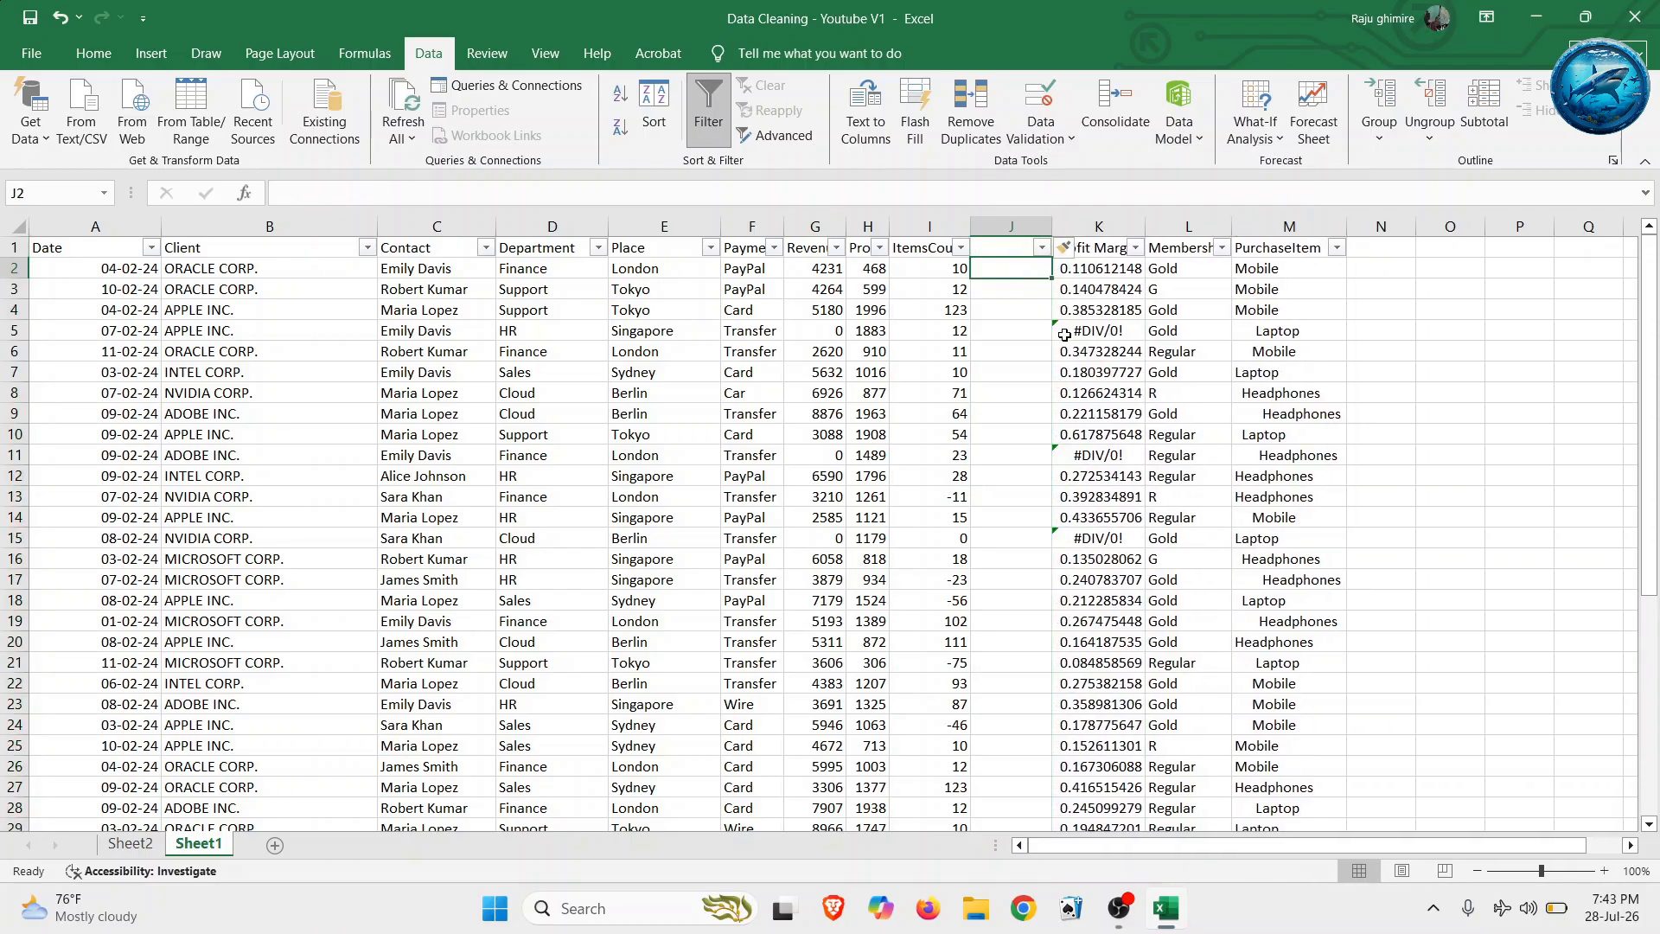
- Enter =IF(I2<0,0,I2) in cell J2 to replace negative item counts with 0, and fill it down to the last data row
text(=)
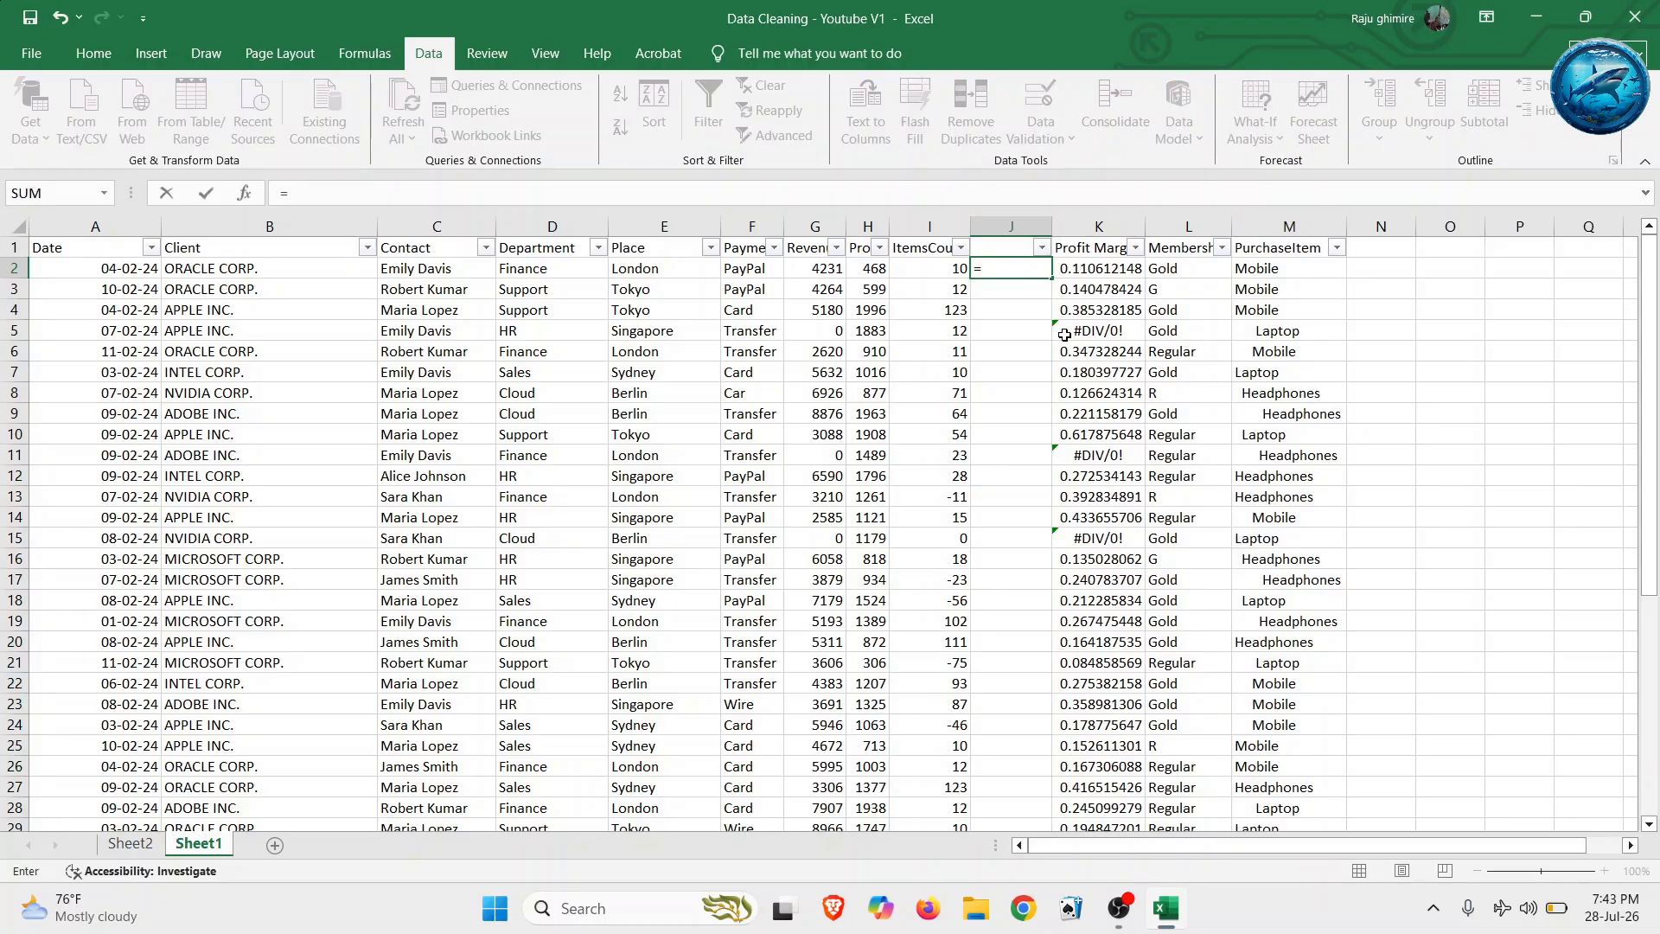
text(if)
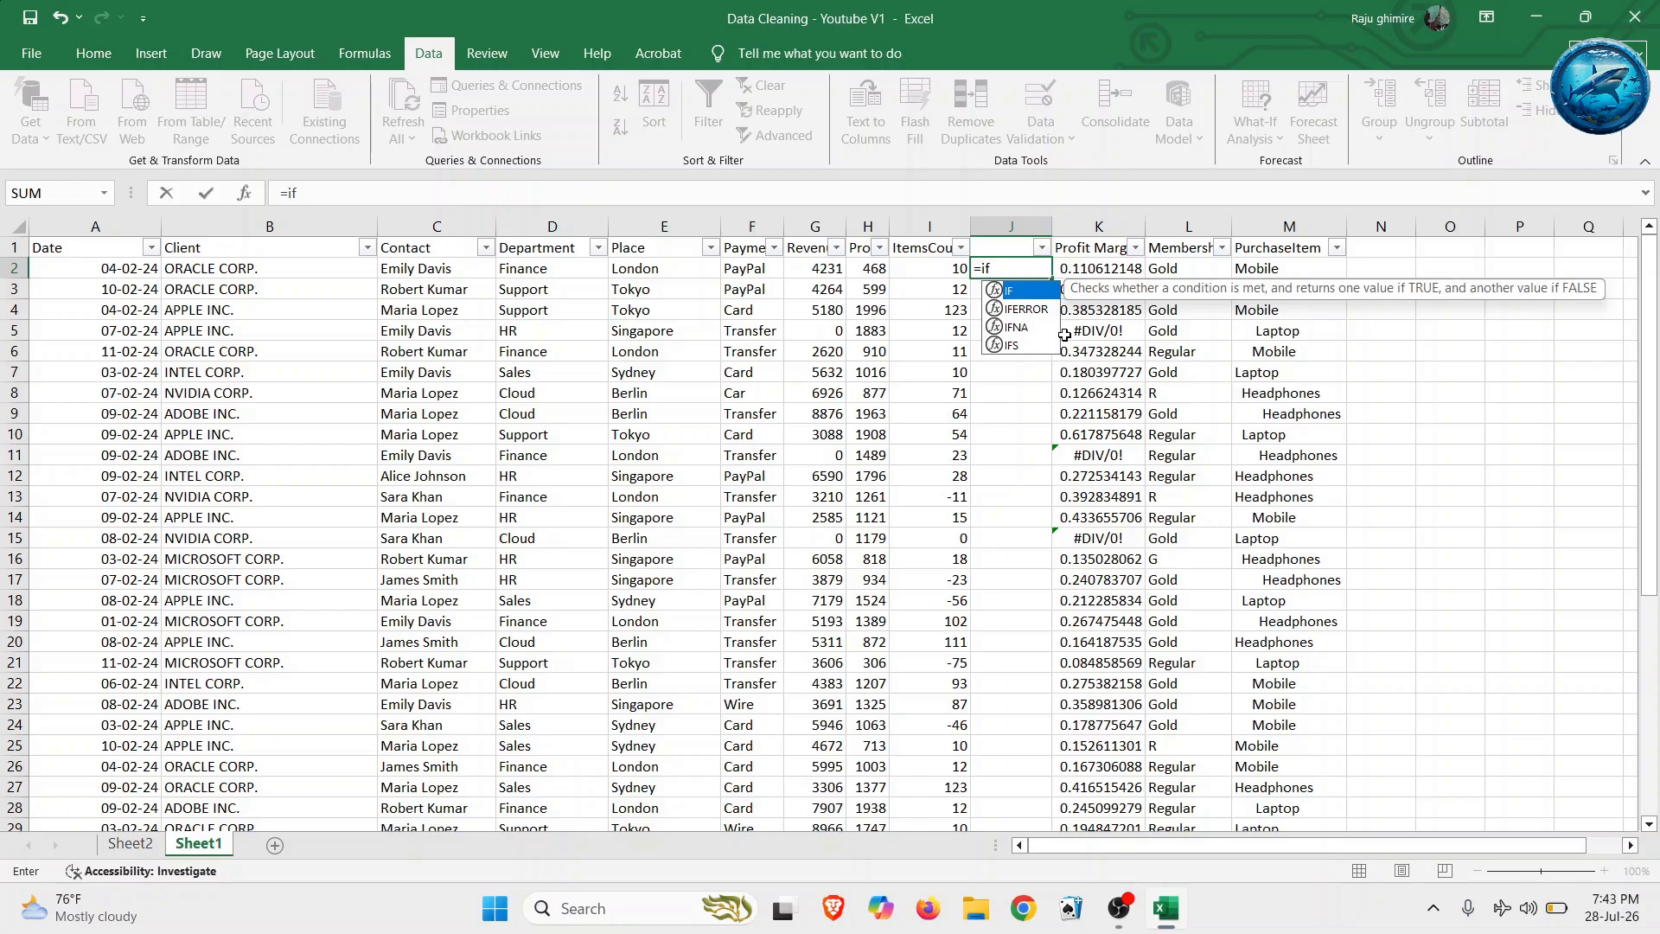
key(Tab)
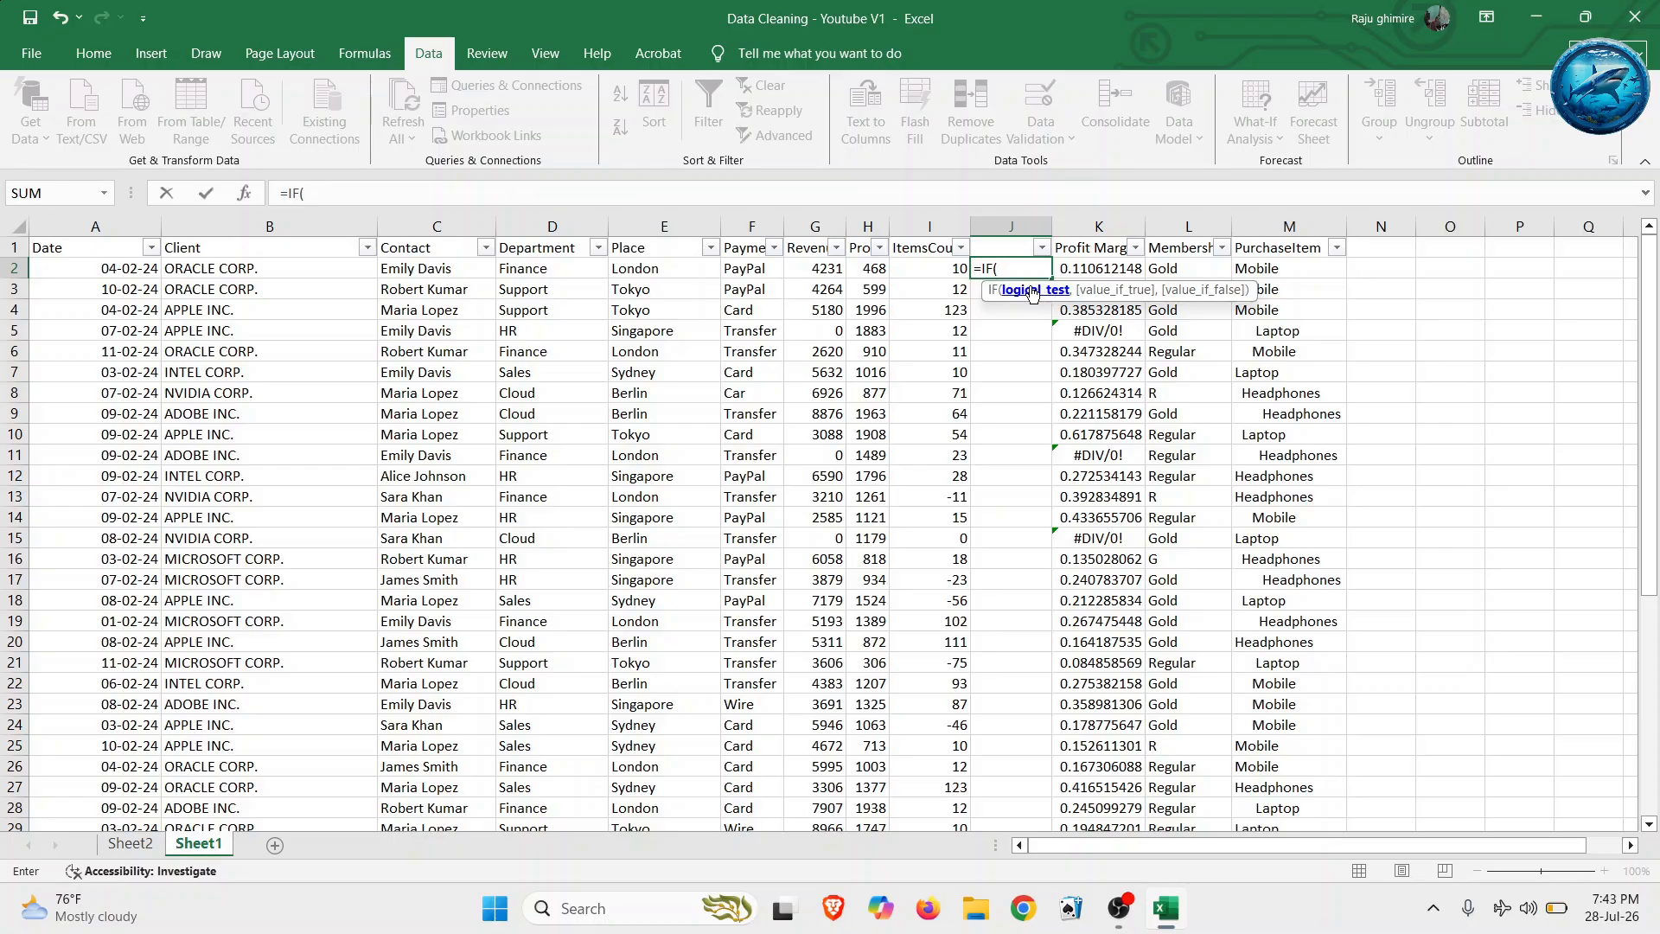
click(938, 270)
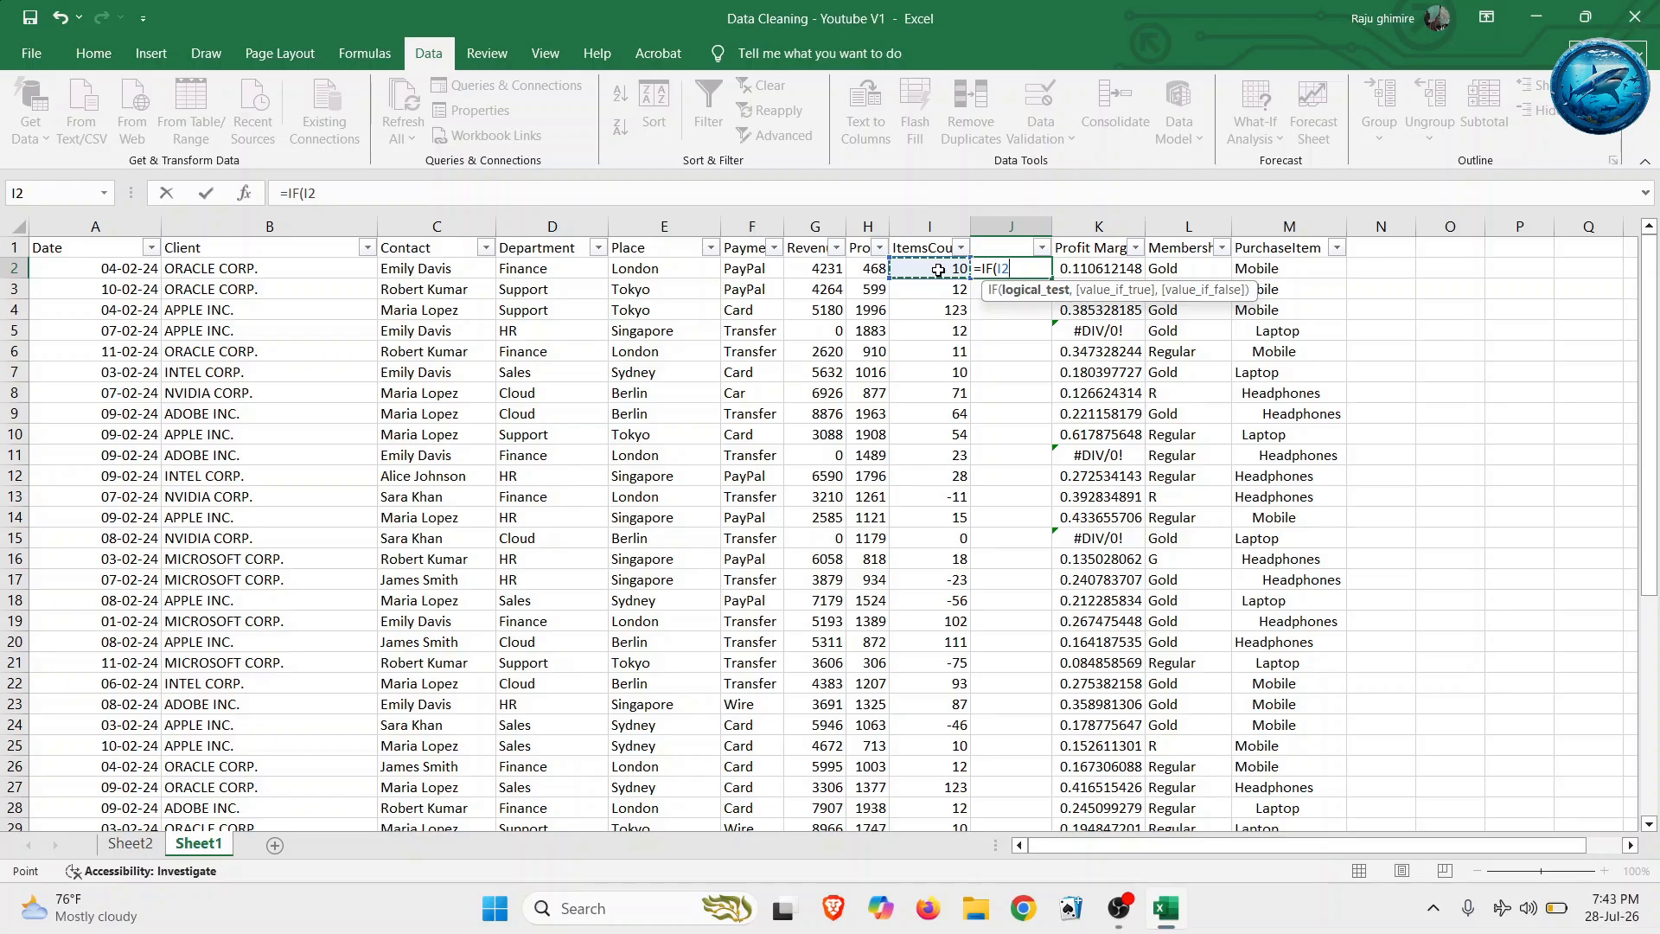
text(<0,)
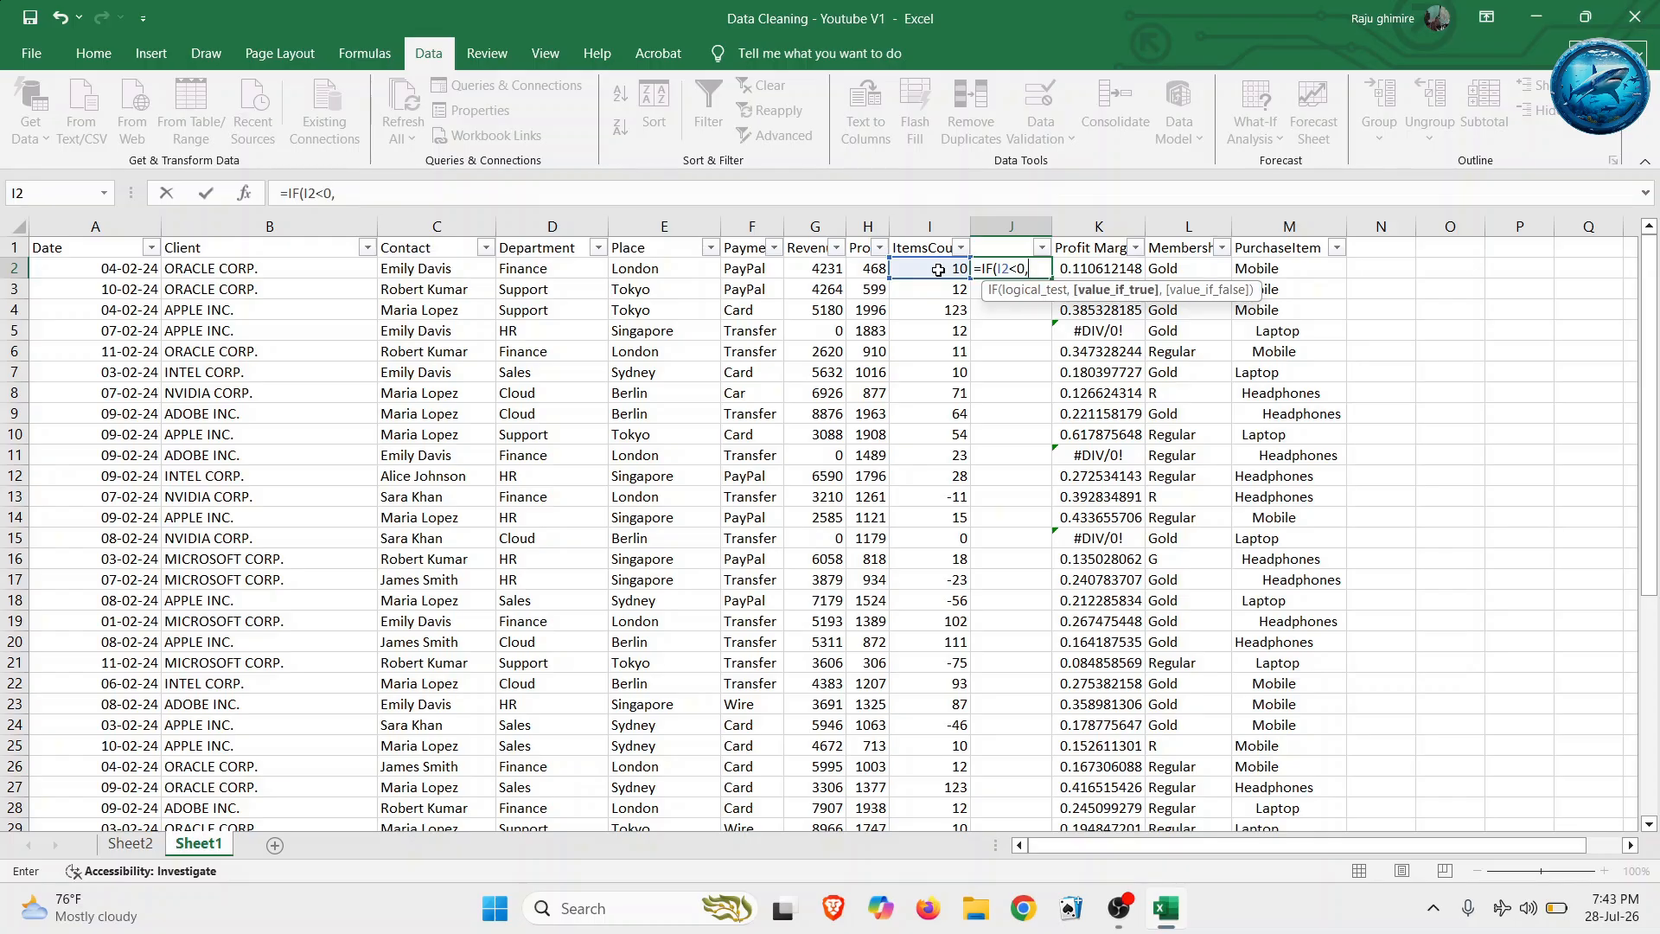
text(0,)
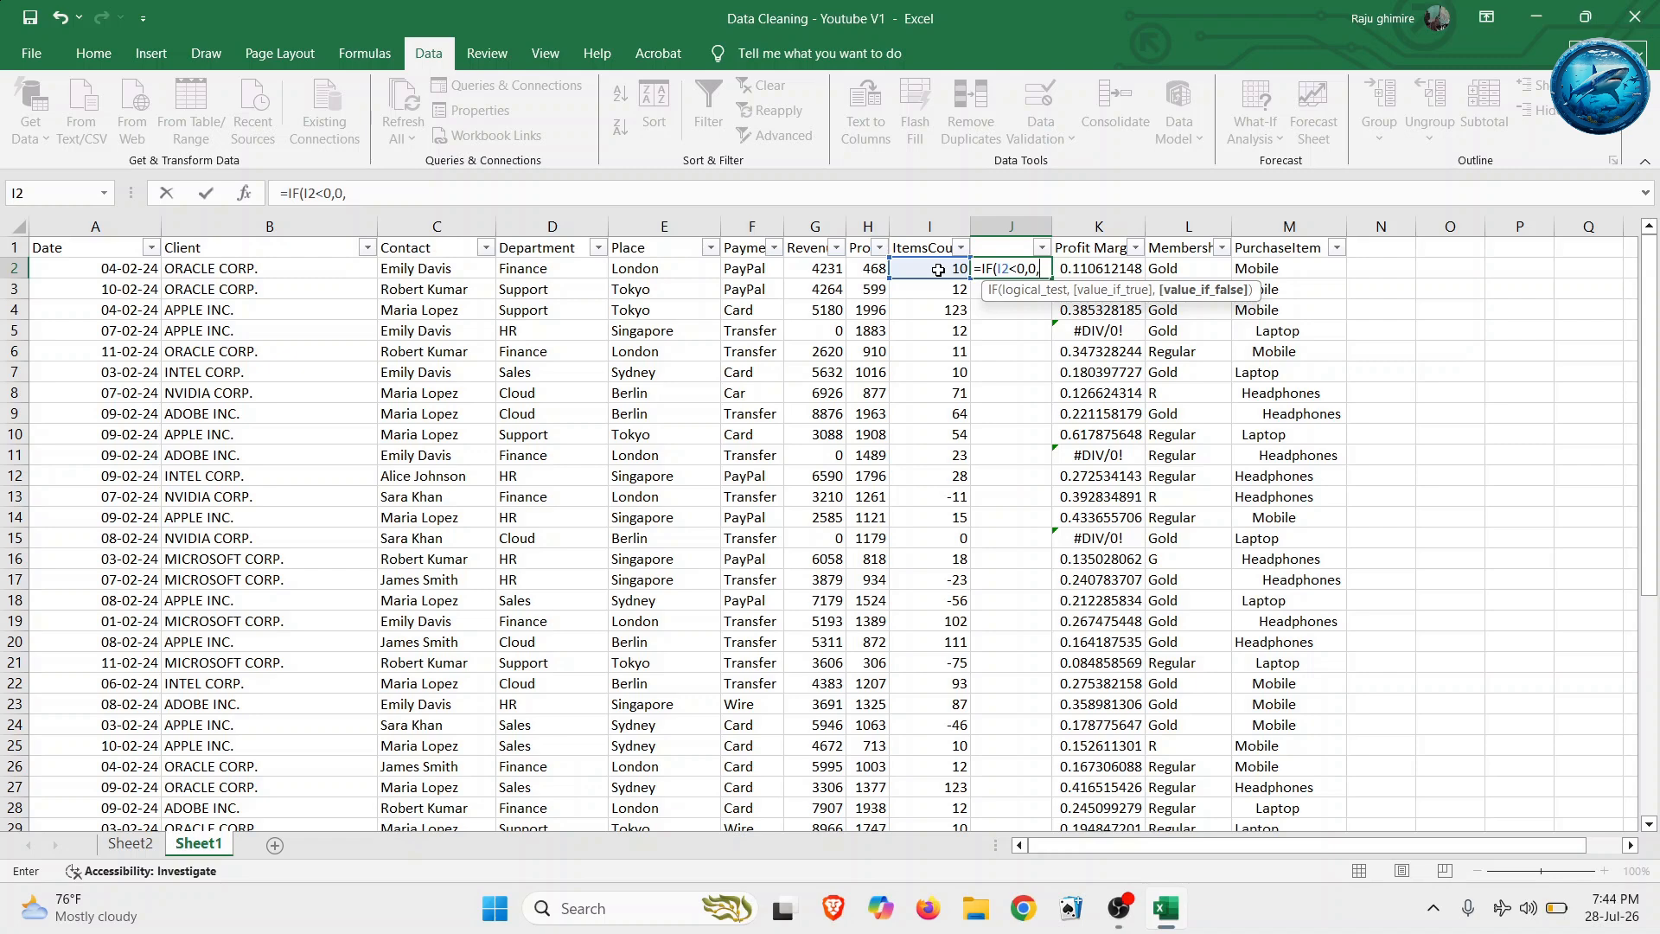
click(939, 269)
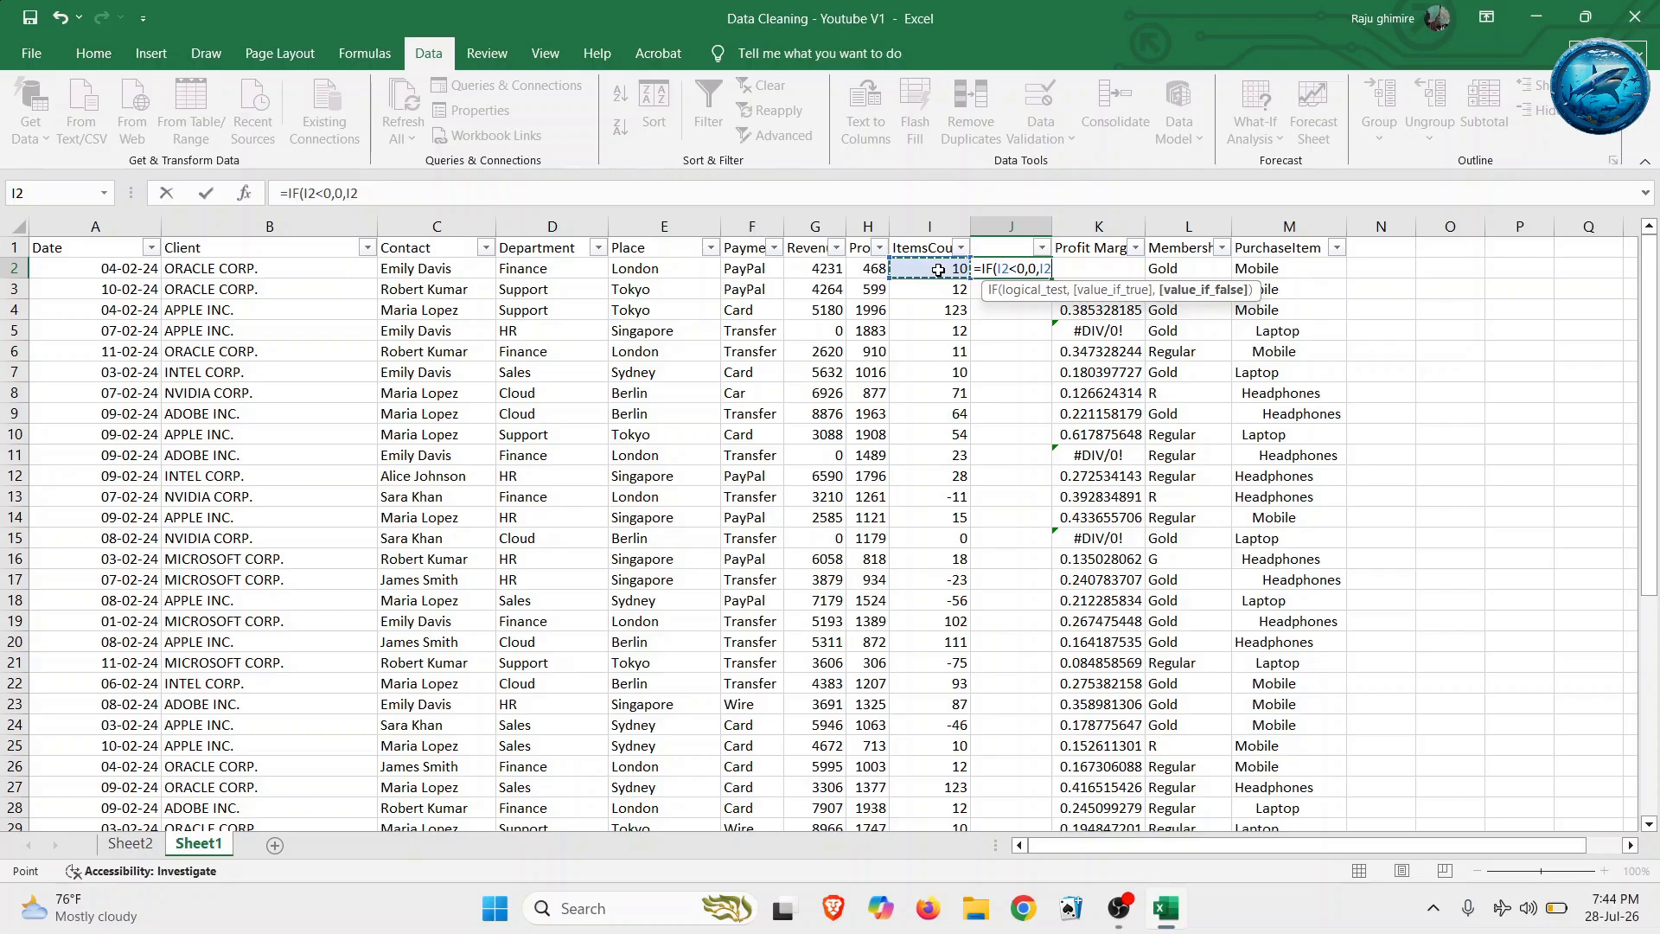
key(Return)
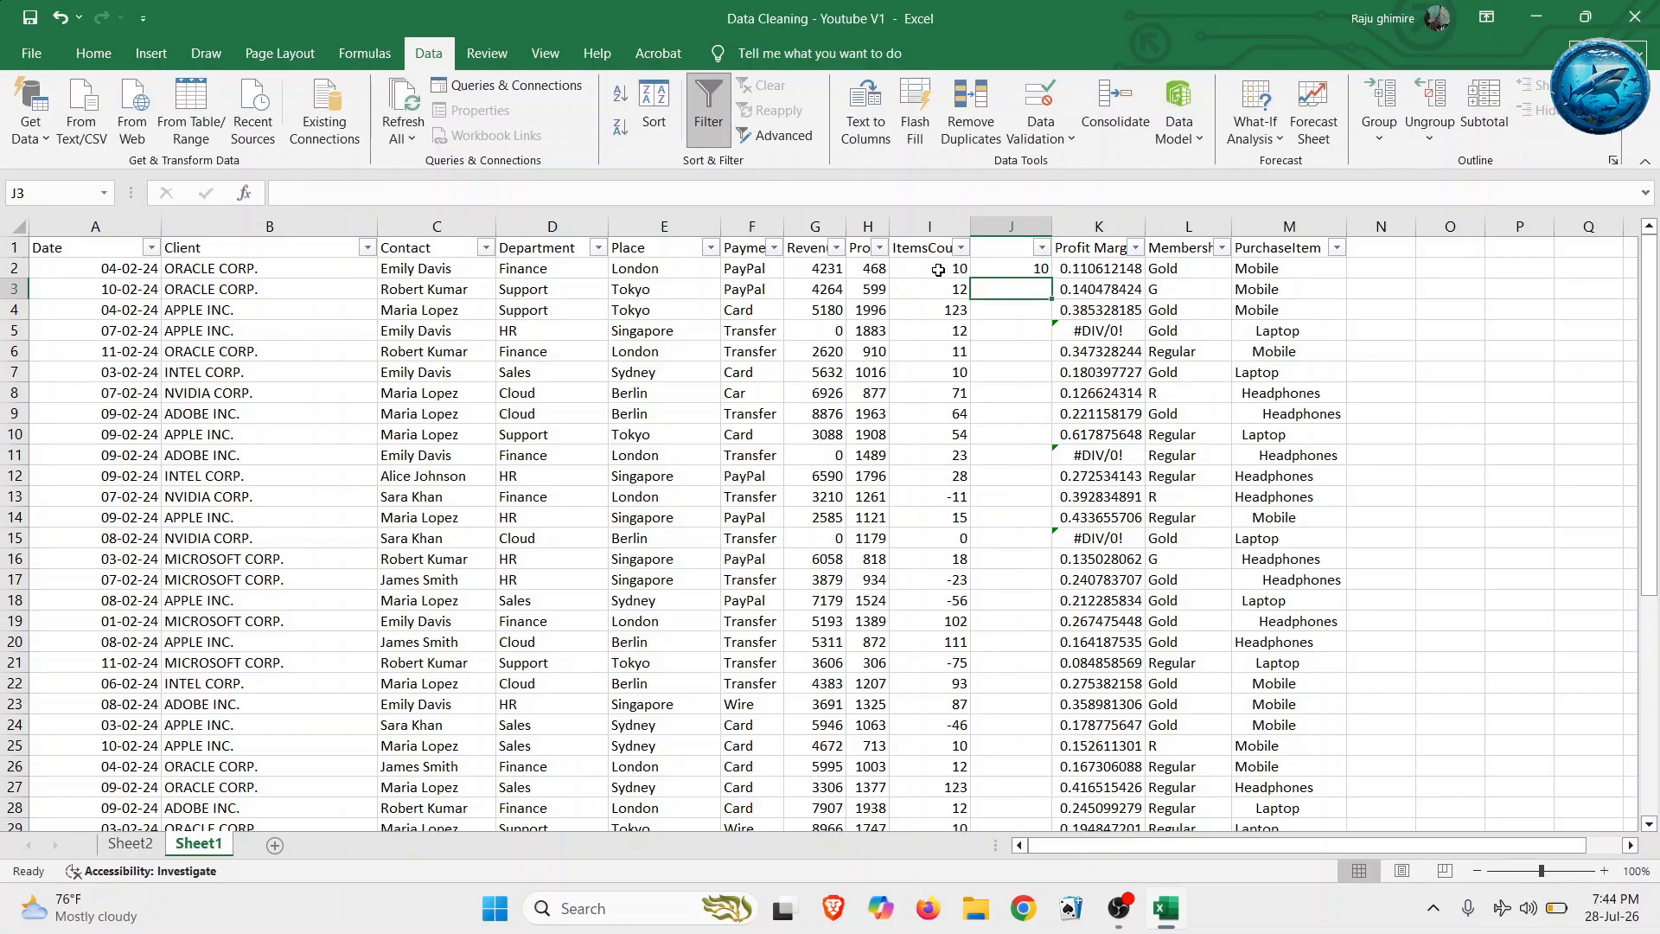
click(1008, 269)
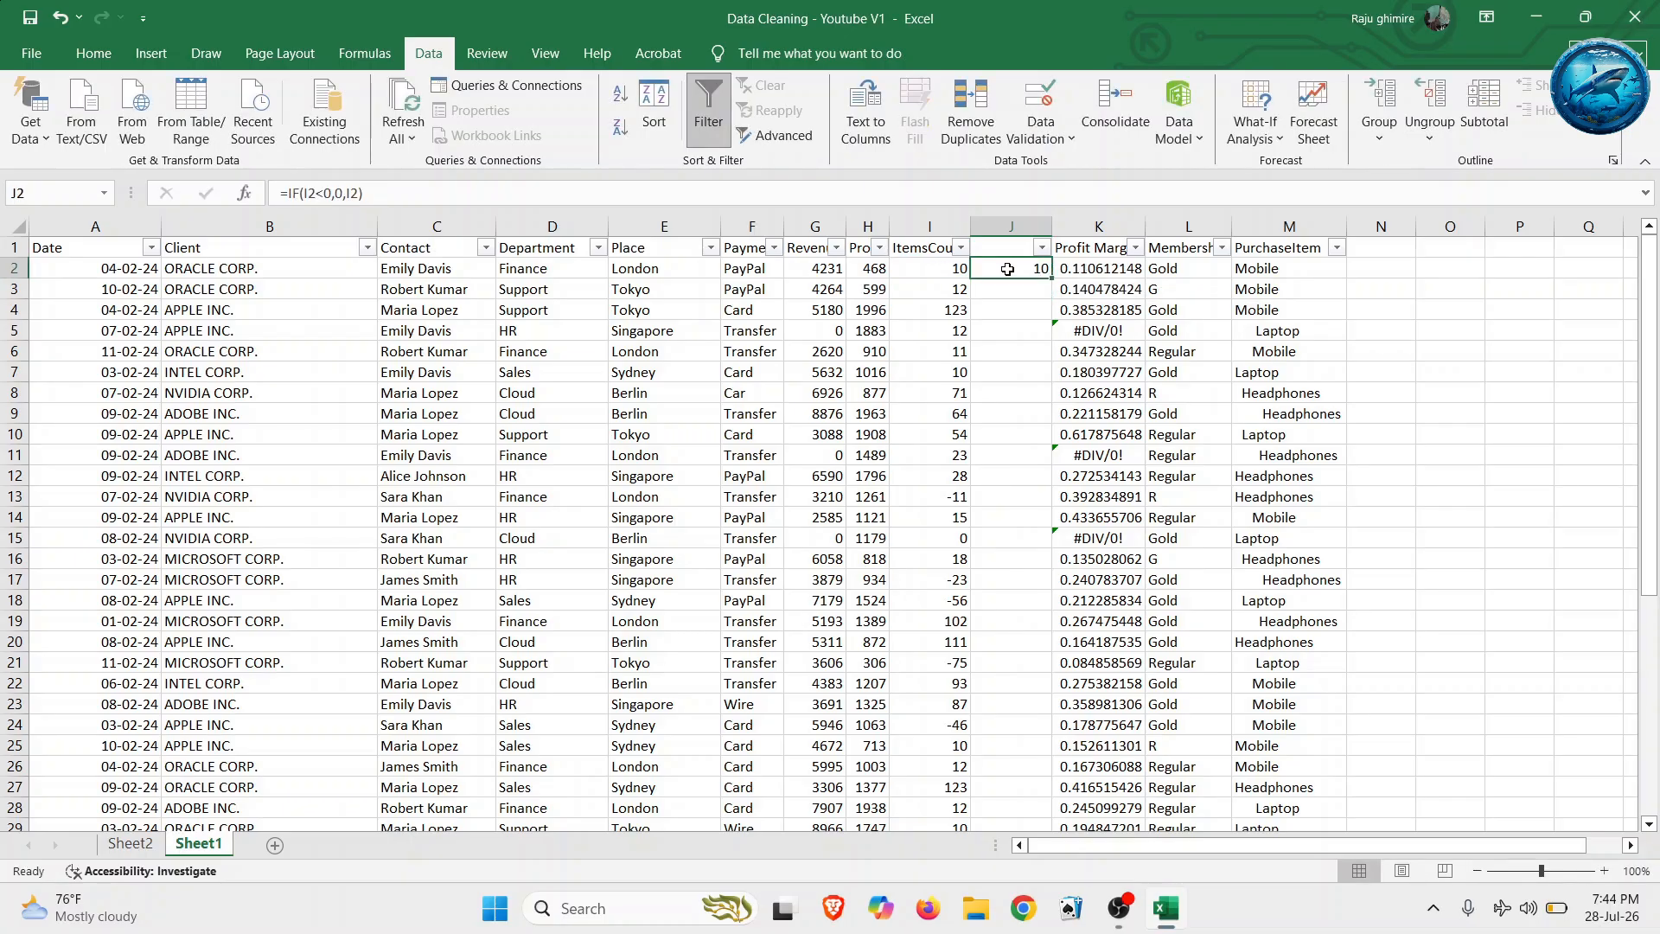
double_click(1054, 279)
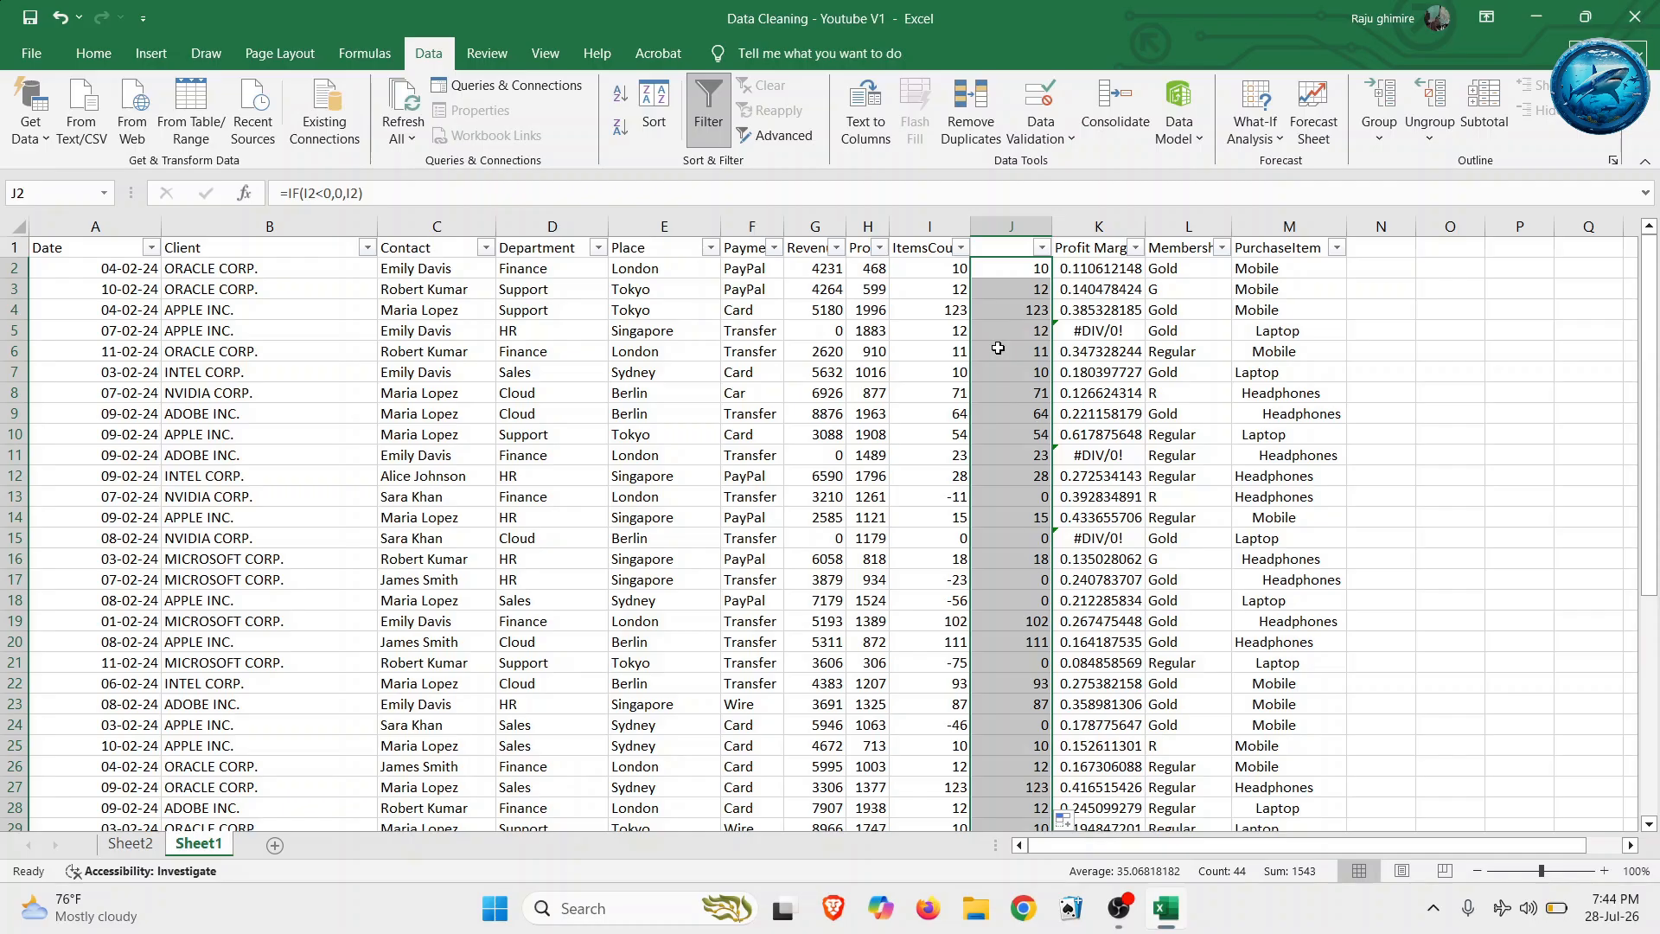
- Check the filter values of the new column J for any remaining negative numbers
click(1041, 275)
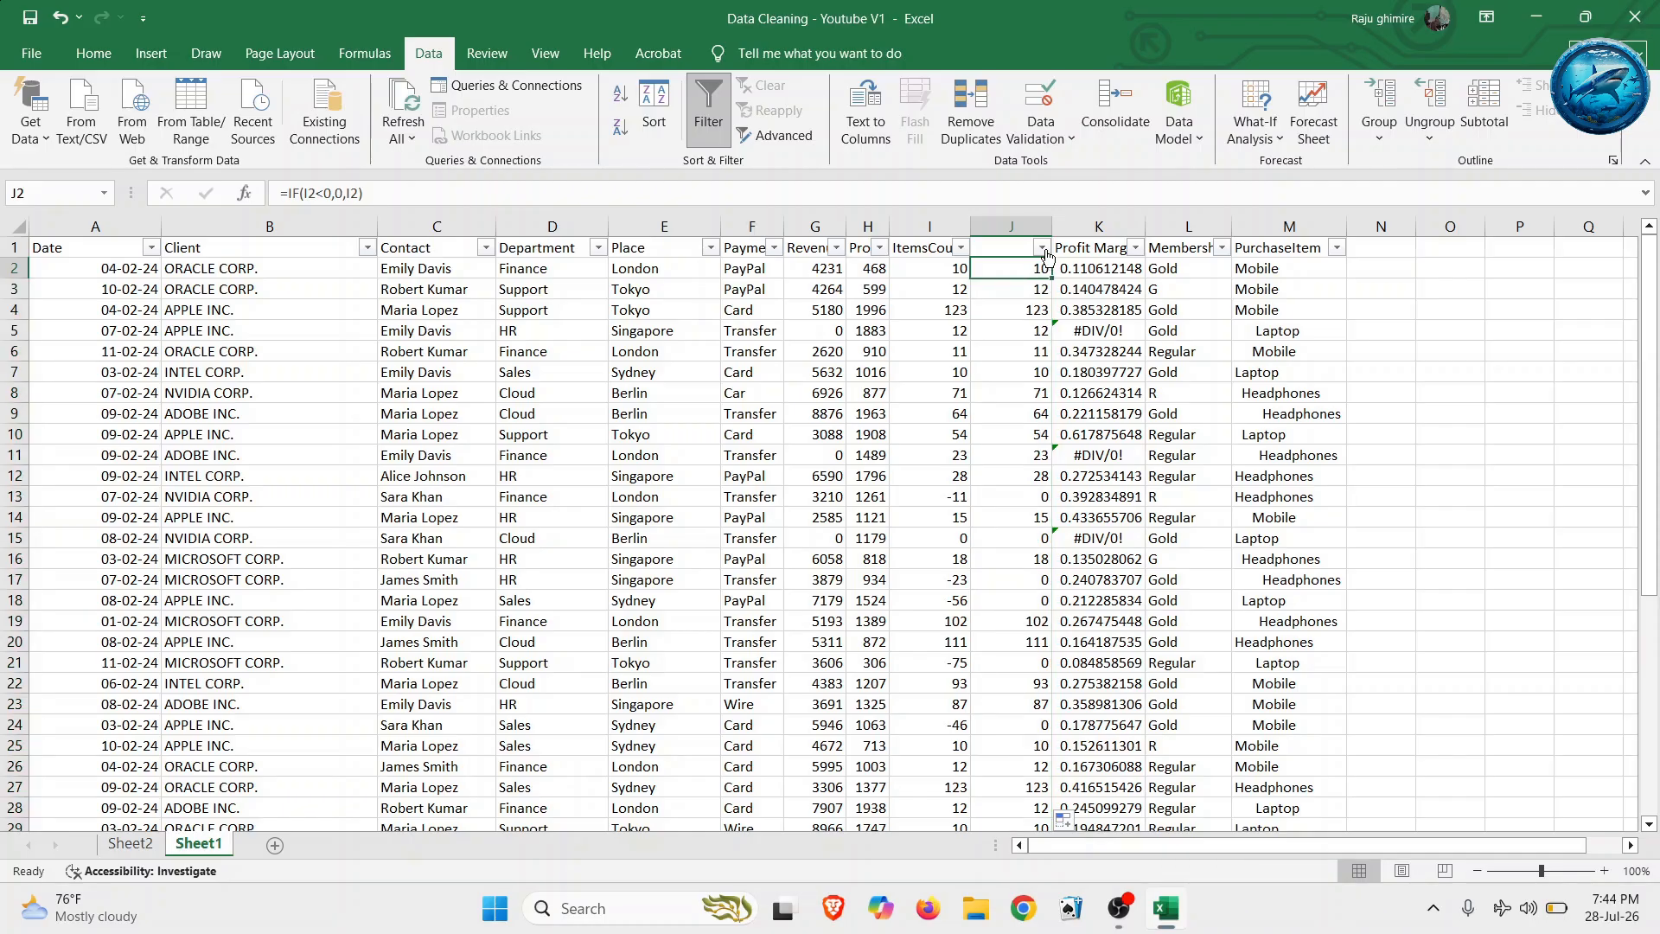
click(1043, 250)
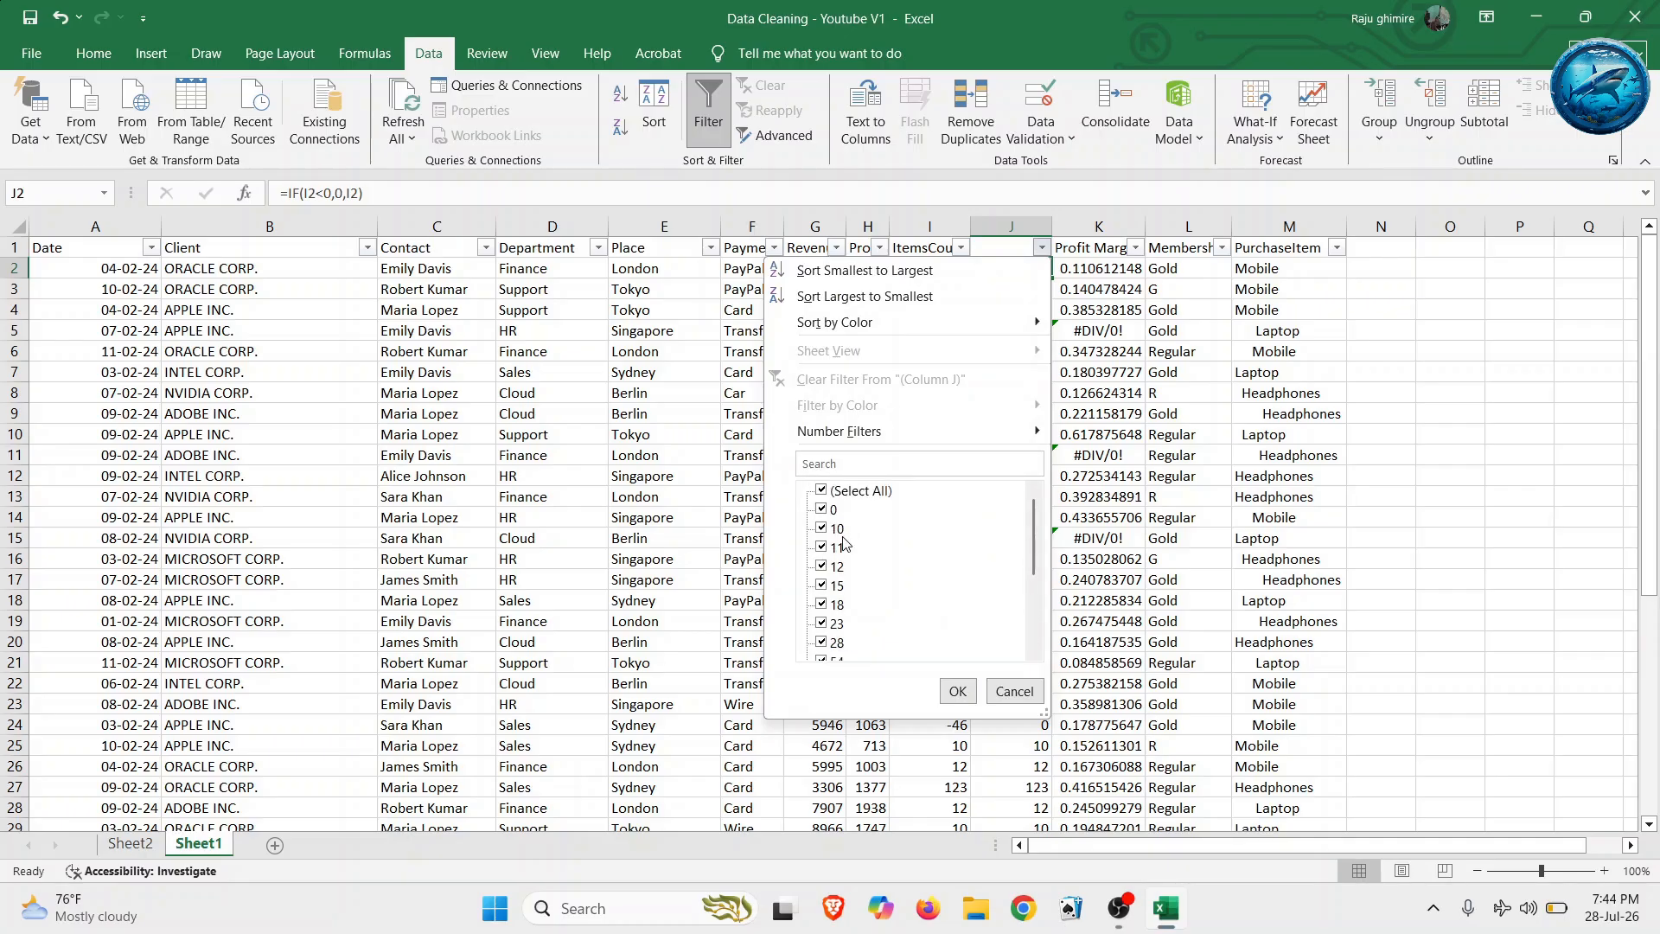
click(1011, 694)
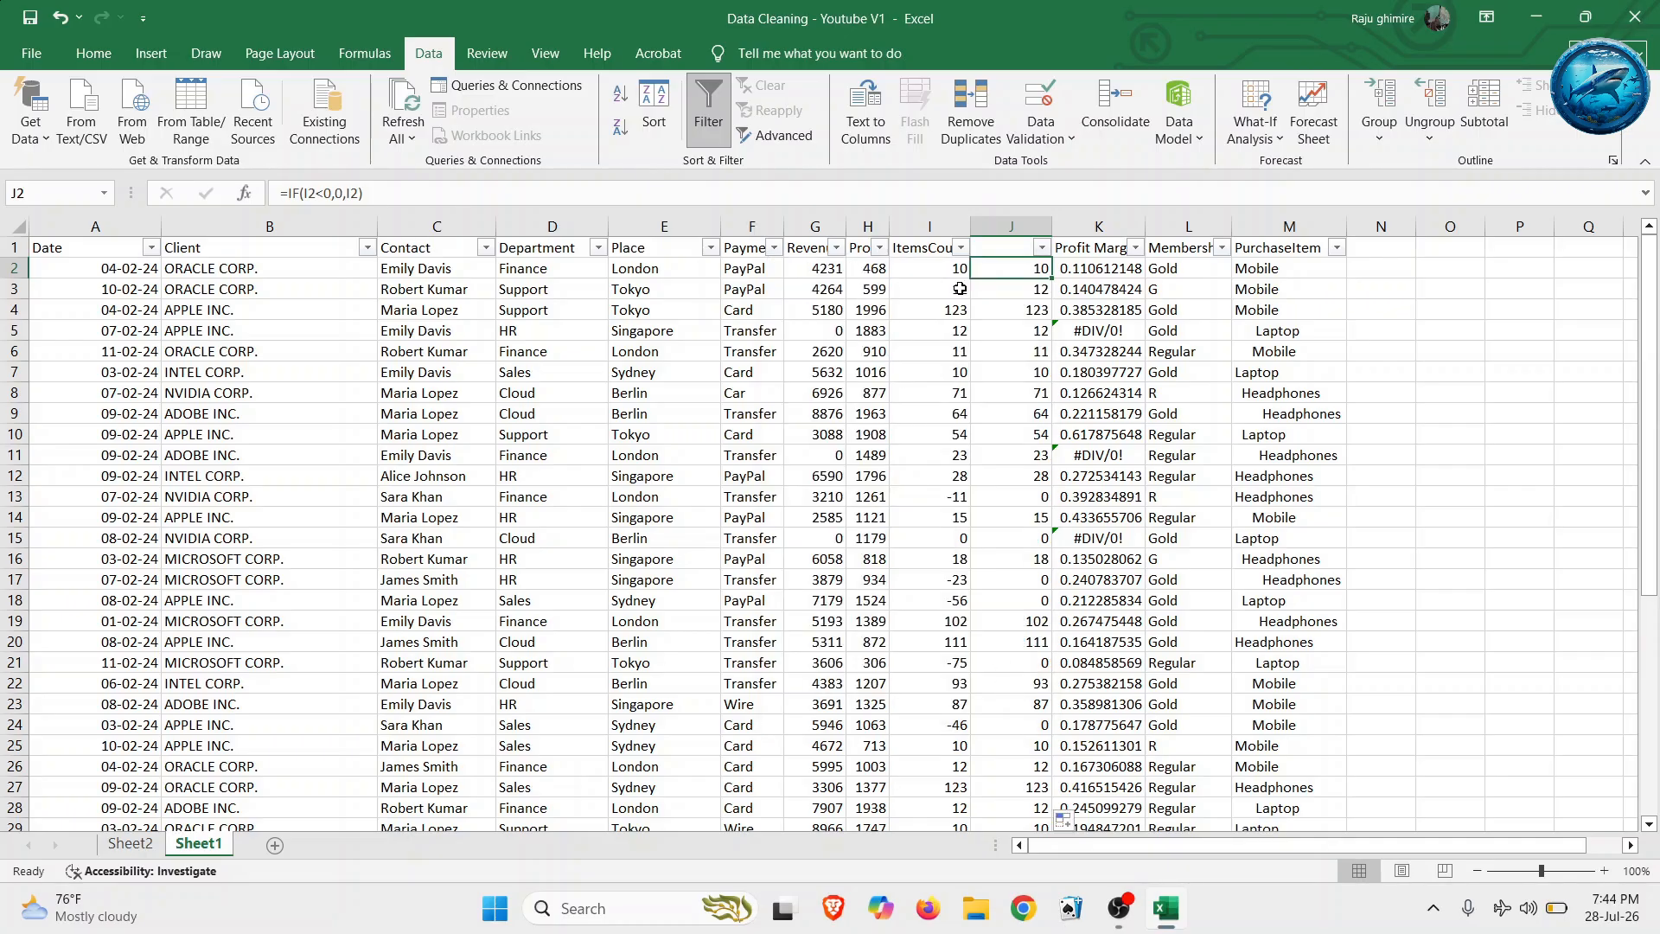
- Copy the corrected item counts in J2:J45
click(924, 225)
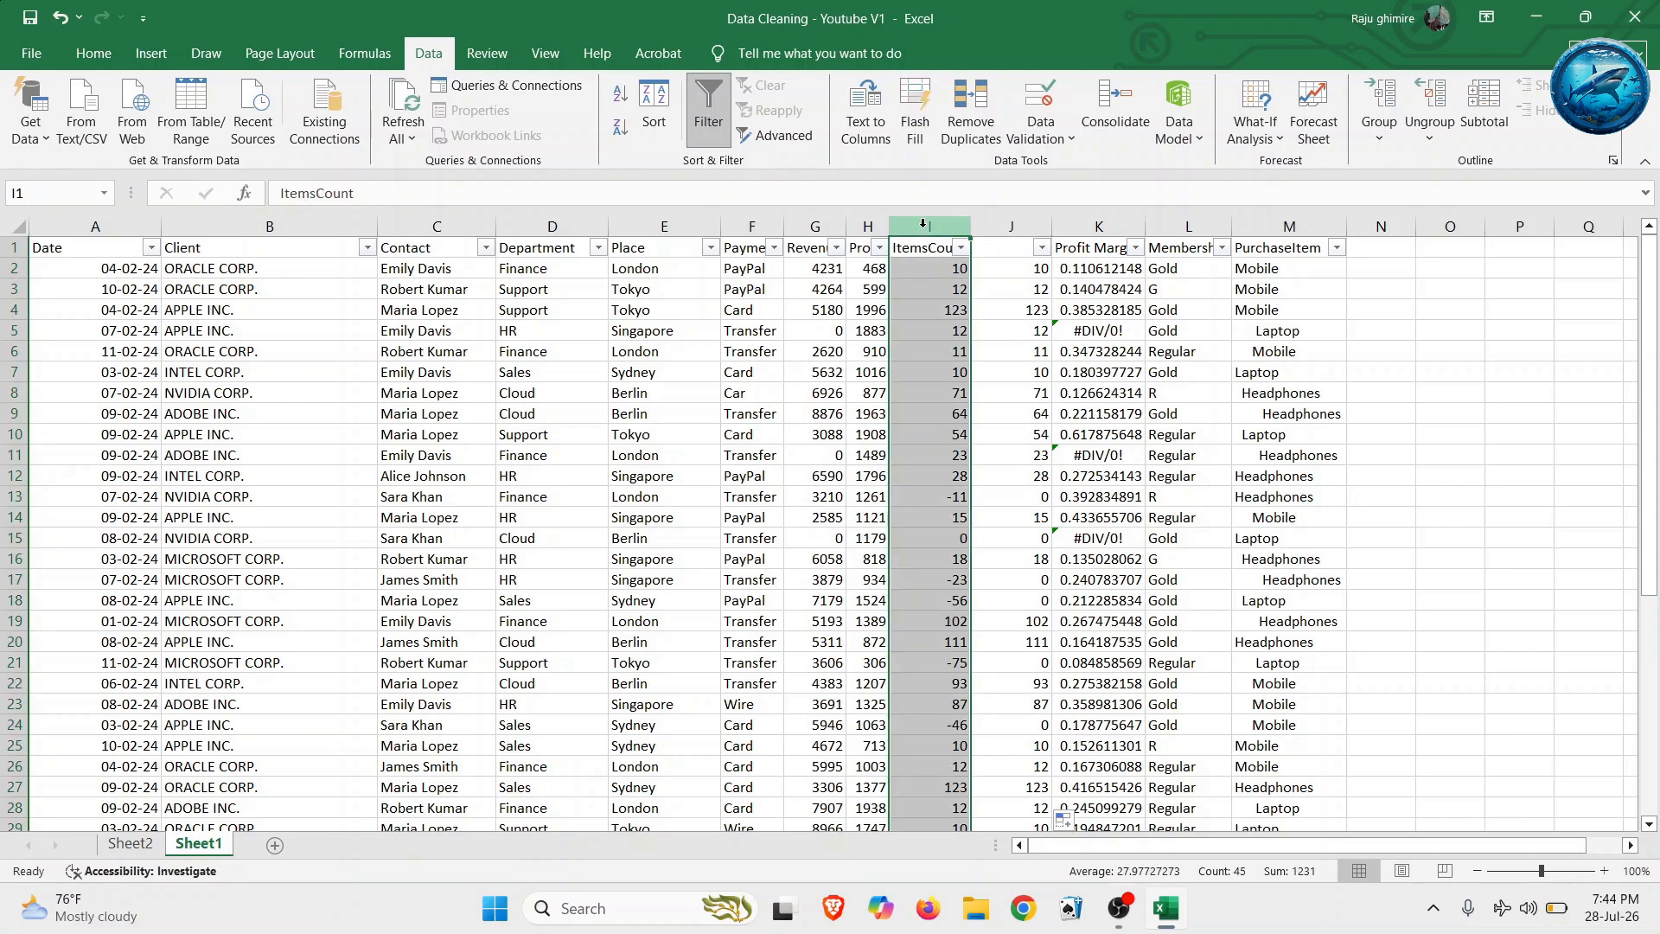
click(1017, 268)
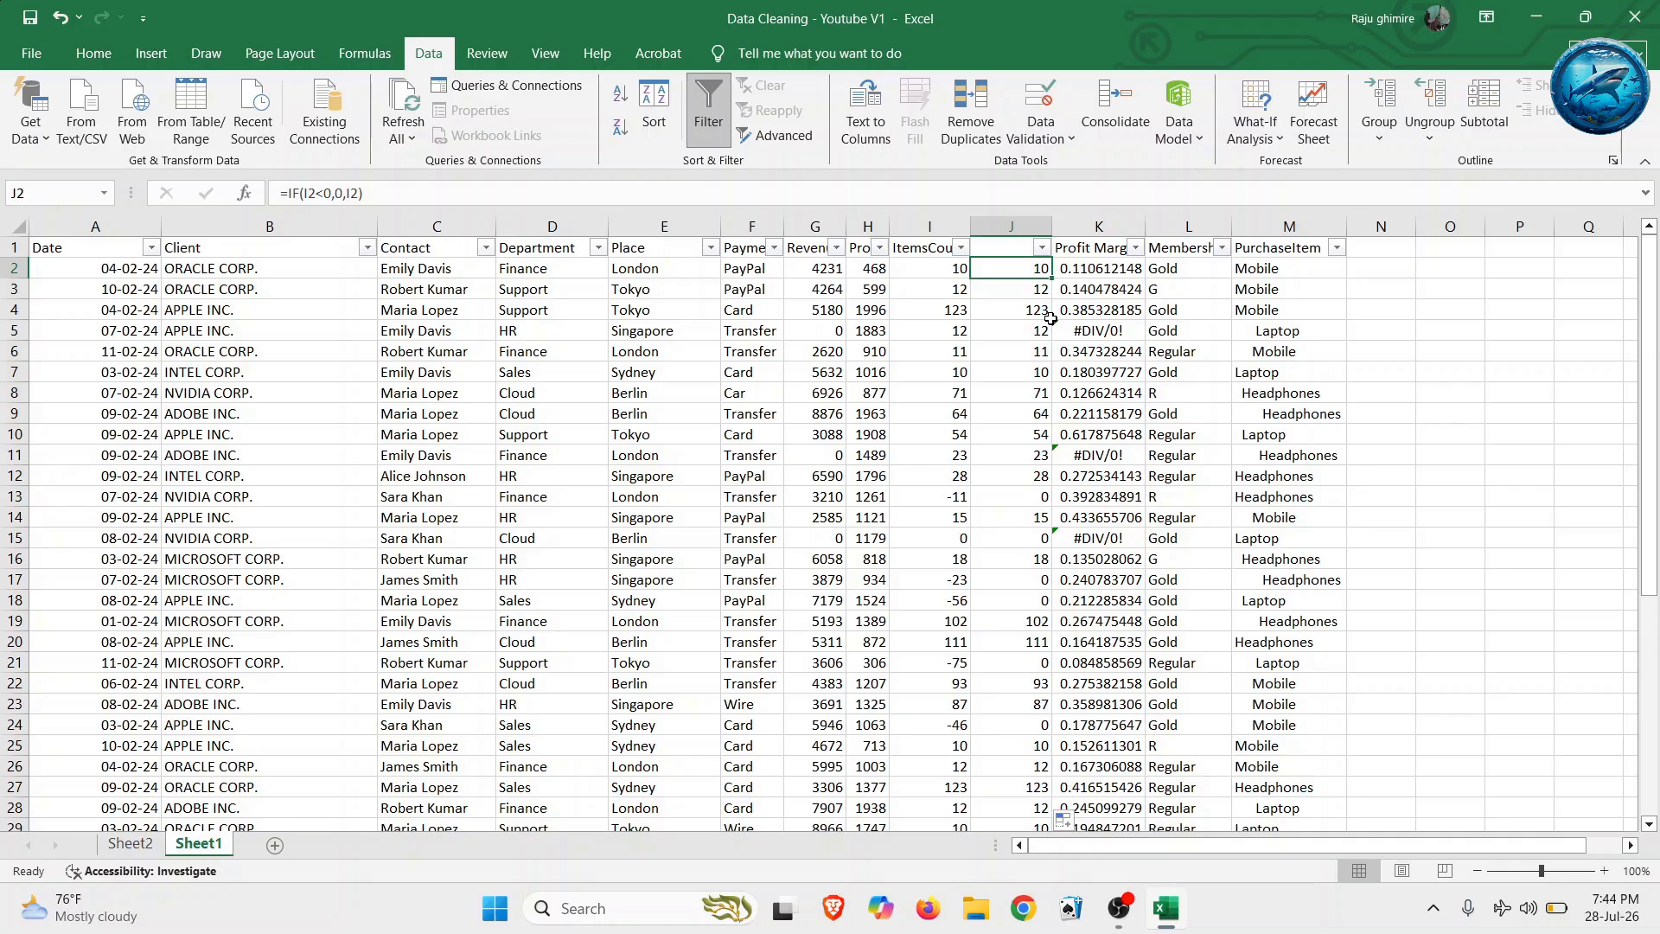
key(ctrl+shift+Down)
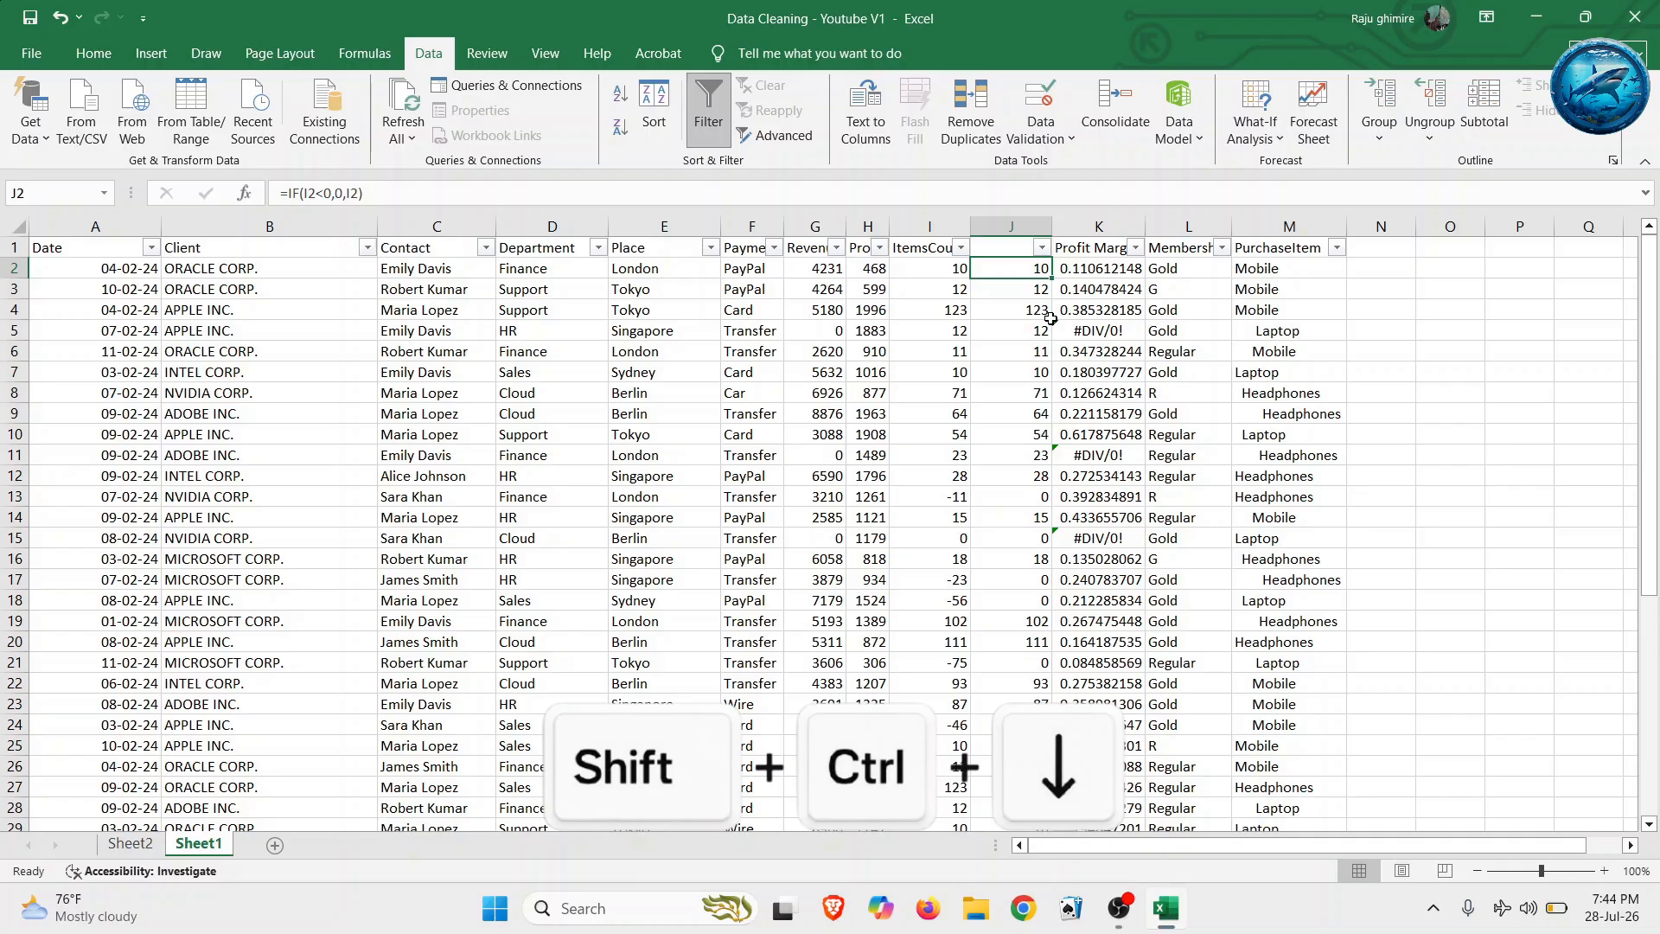
key(ctrl+shift+Down)
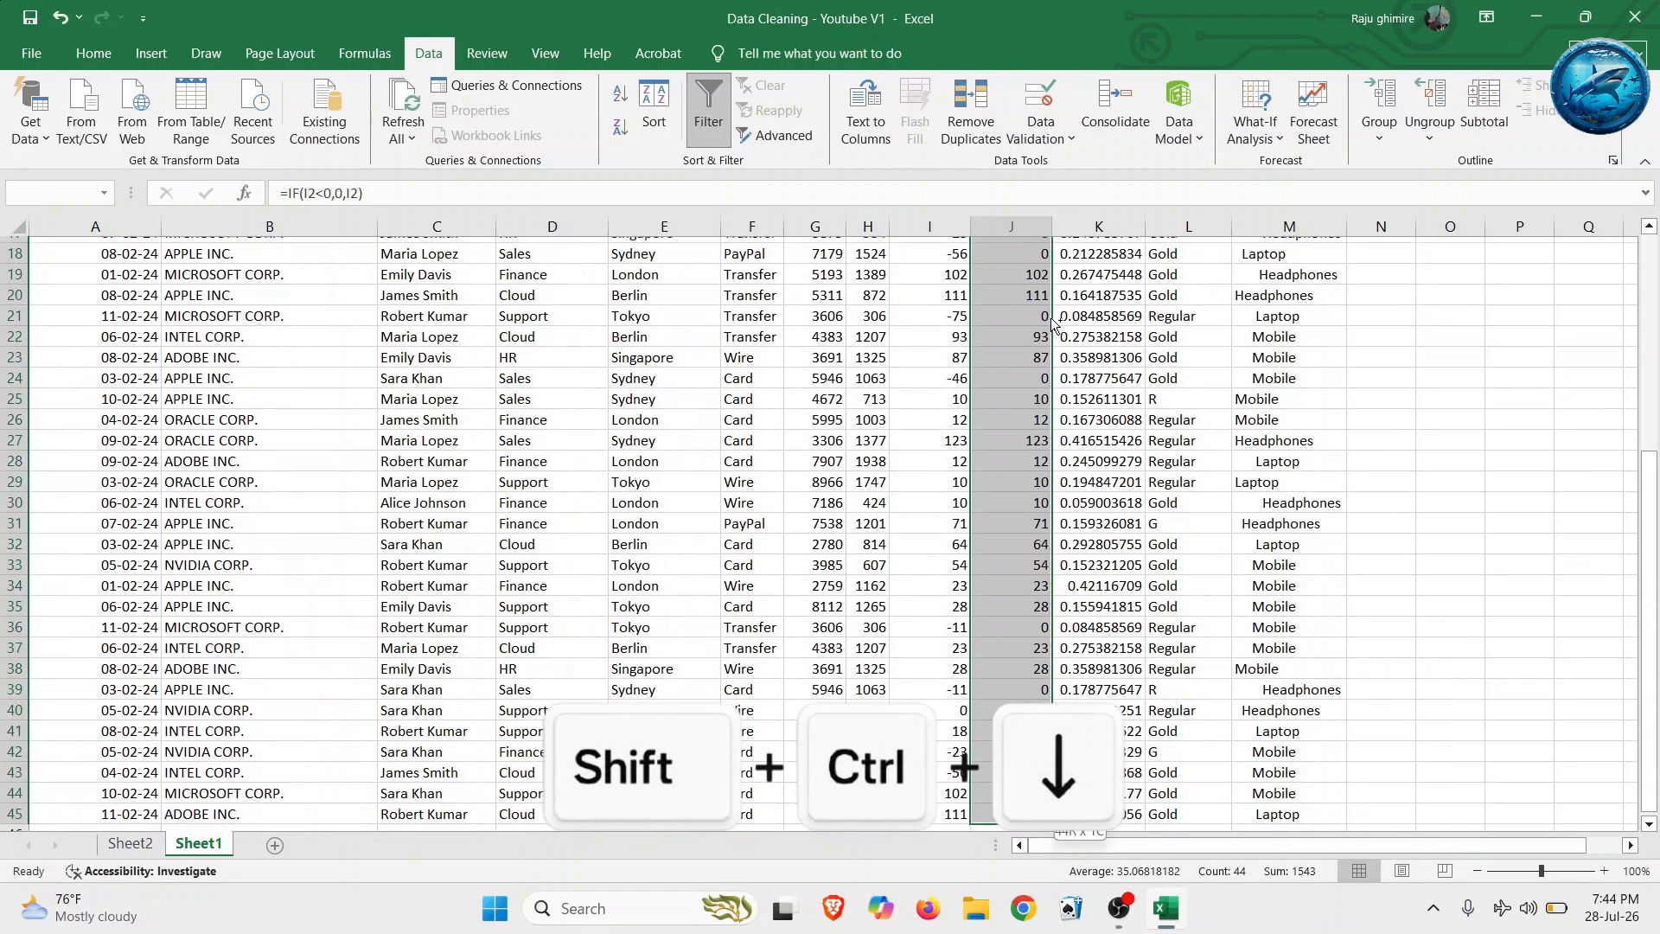
key(ctrl+c)
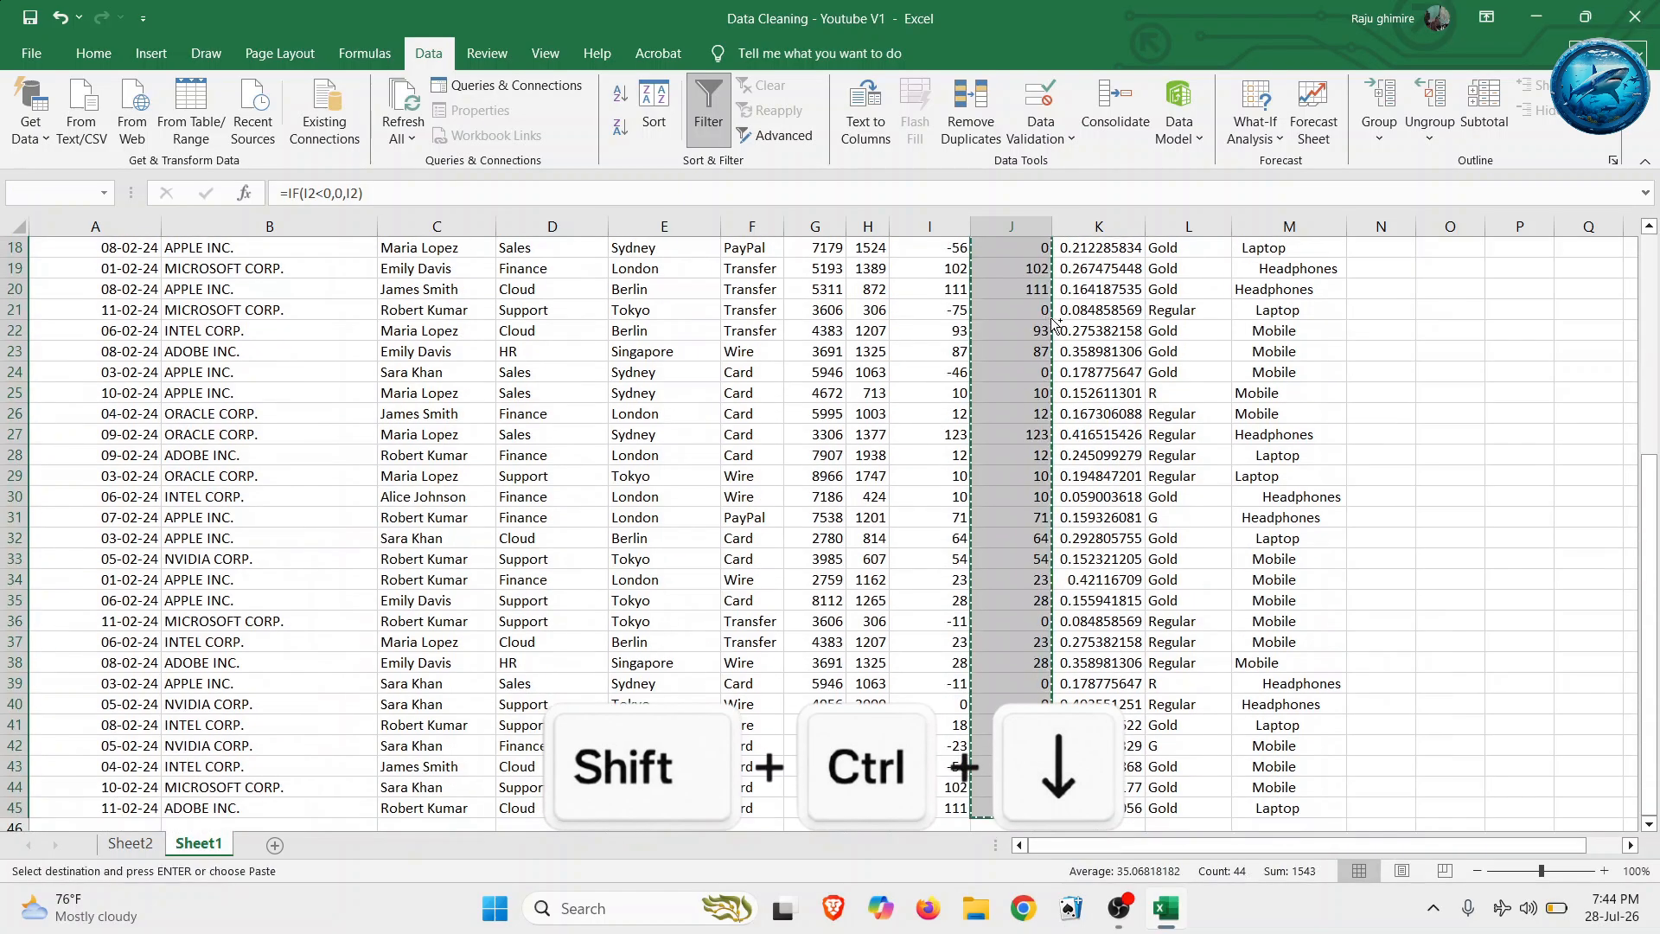
- Paste the copied item counts back over J2:J45 as values only, replacing the formulas
scroll(1051, 320, up, 6)
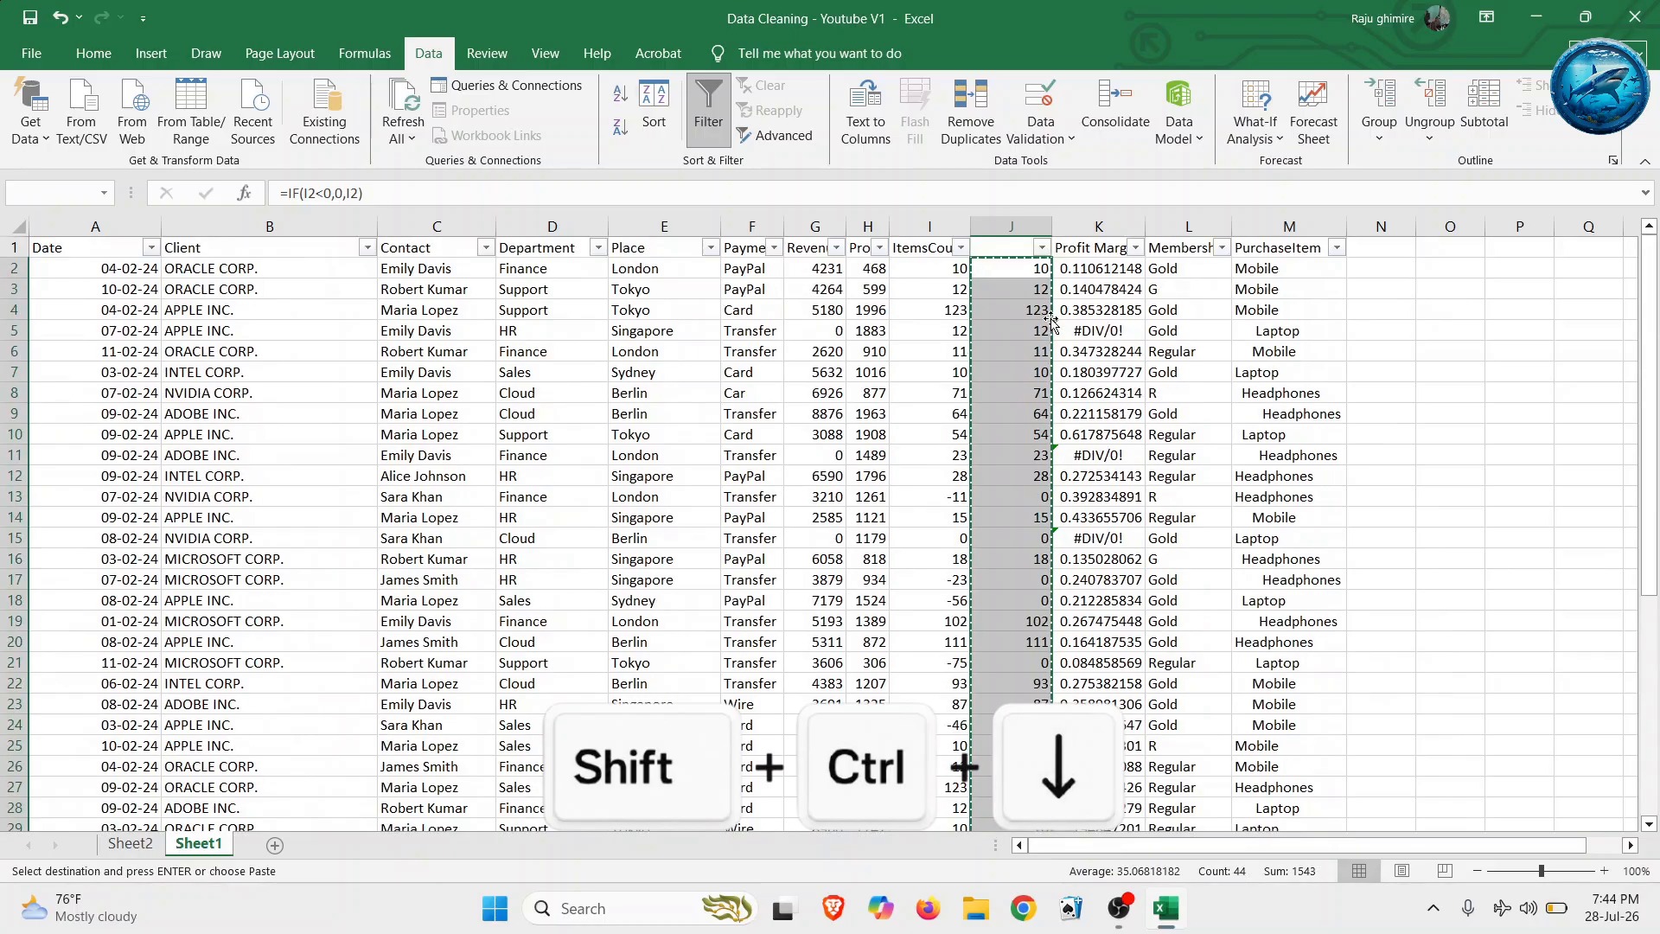
click(1022, 269)
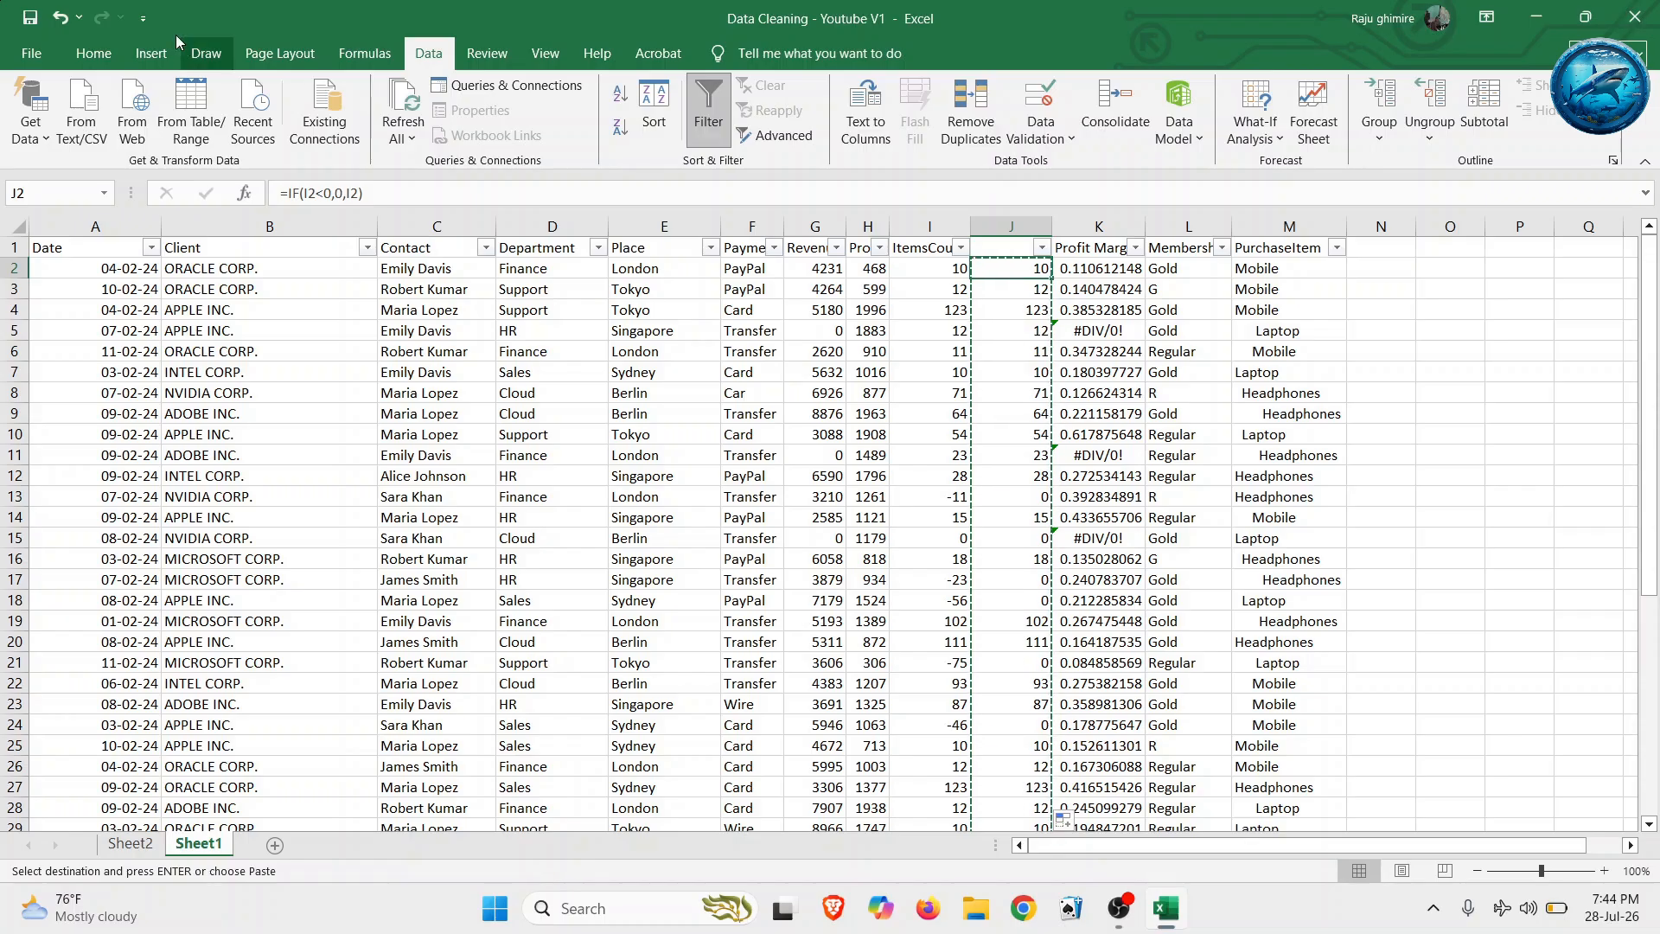
click(94, 53)
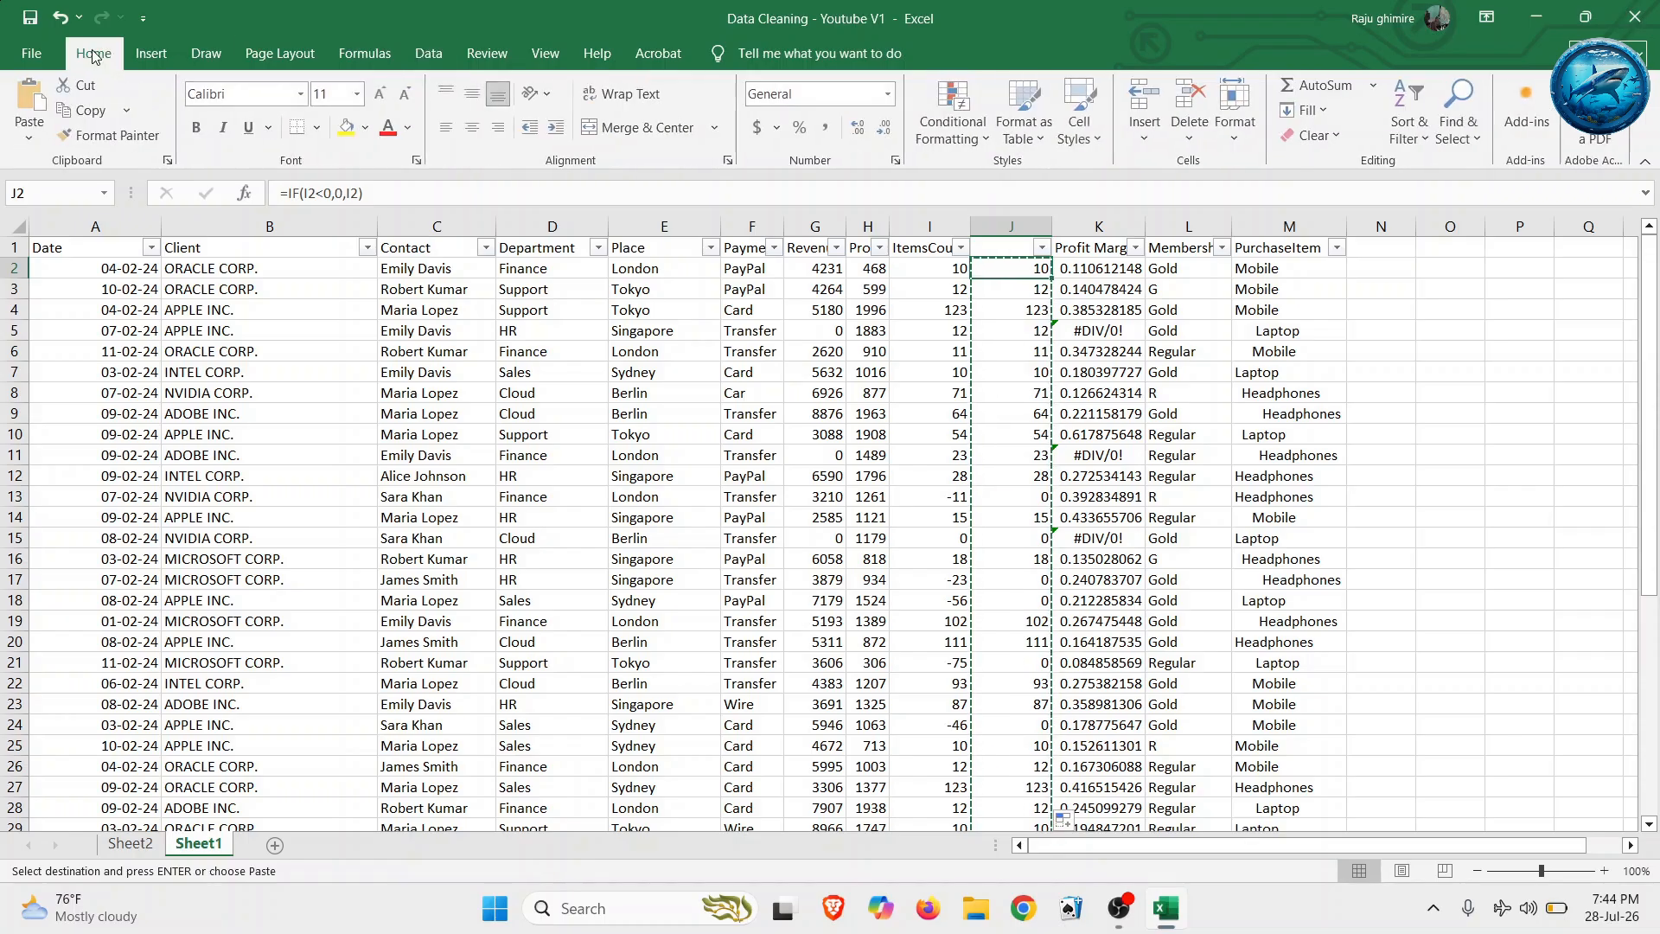
click(32, 136)
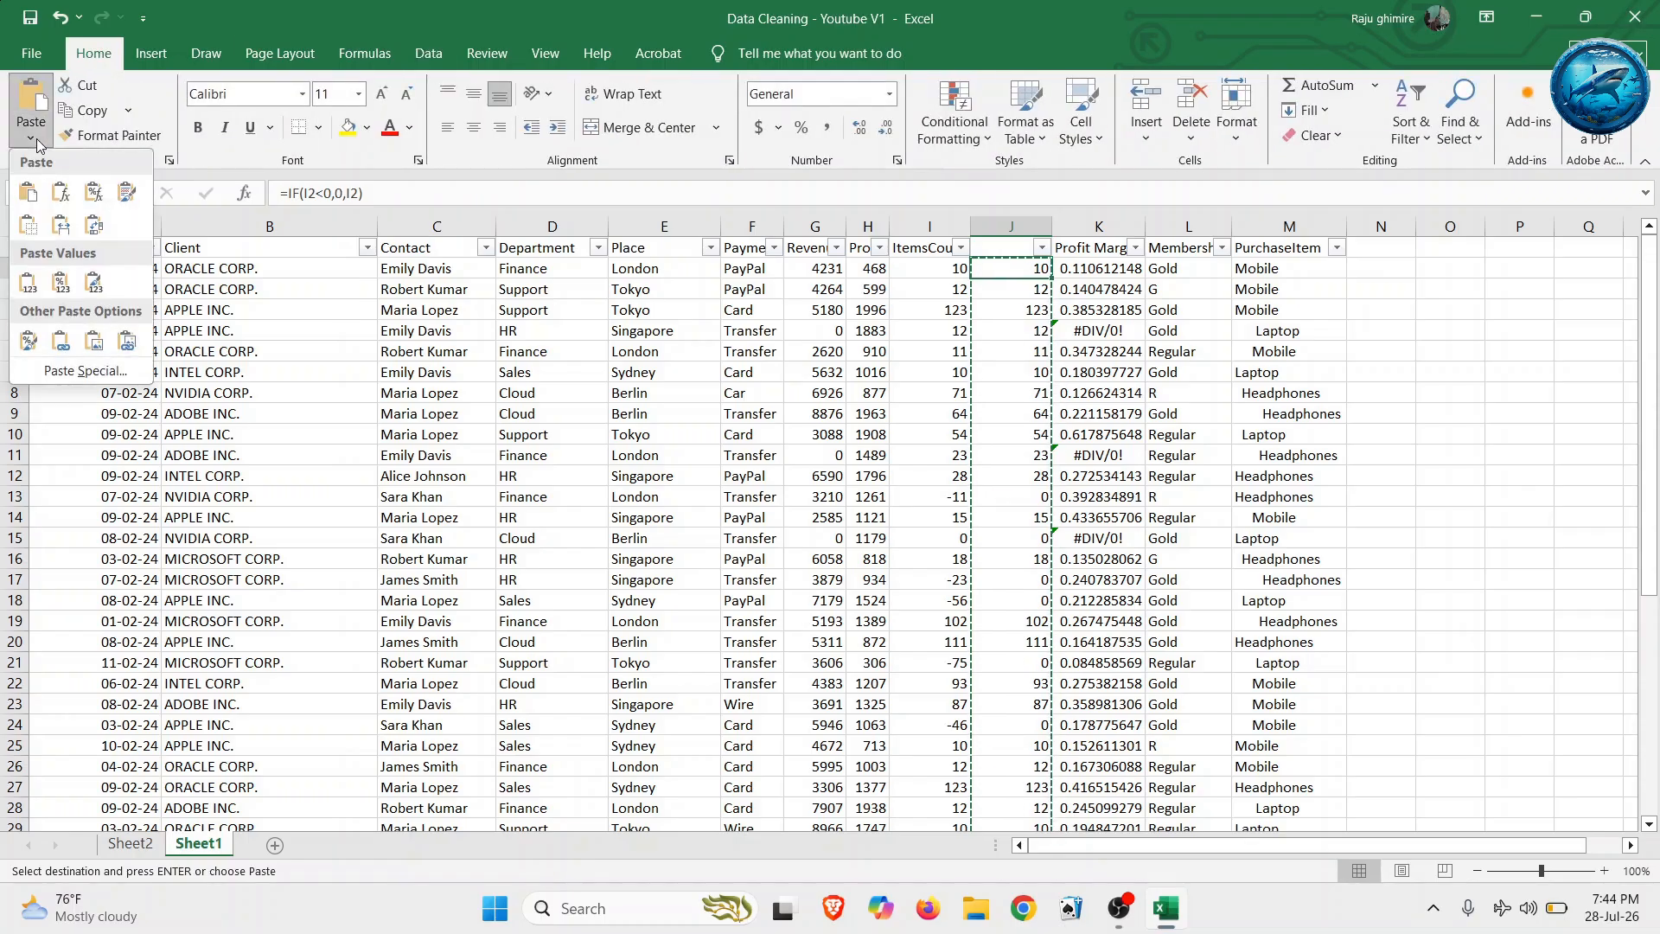
click(29, 284)
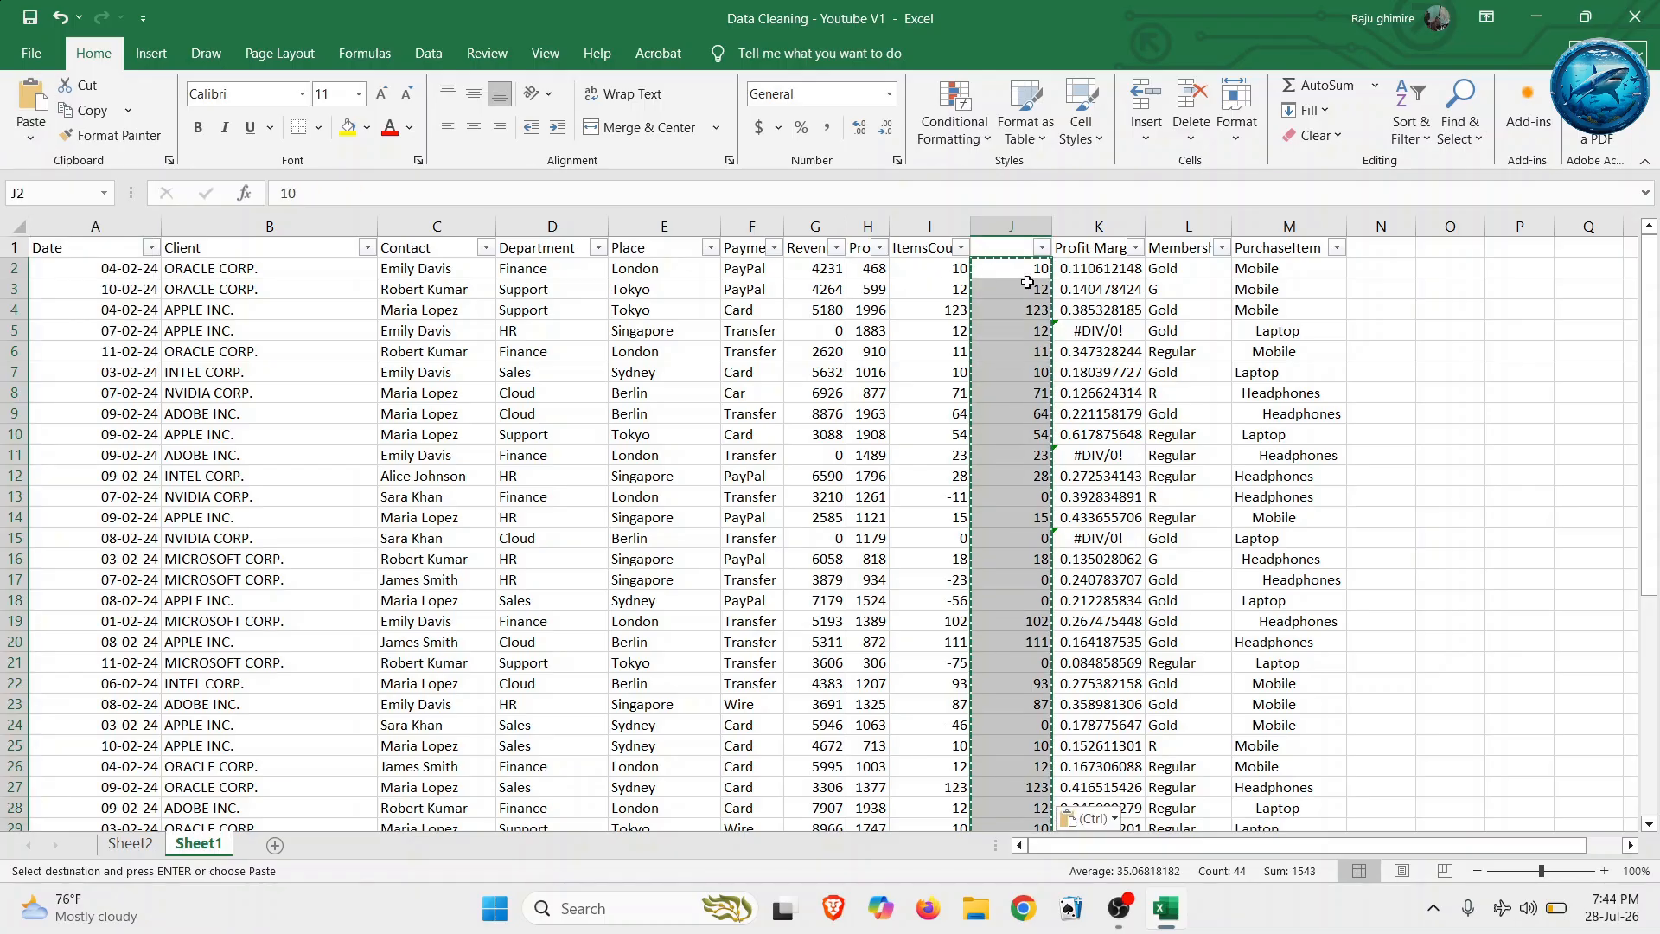
- Delete the original ItemsCount column and give the replacement column the header Itemcount
right_click(935, 230)
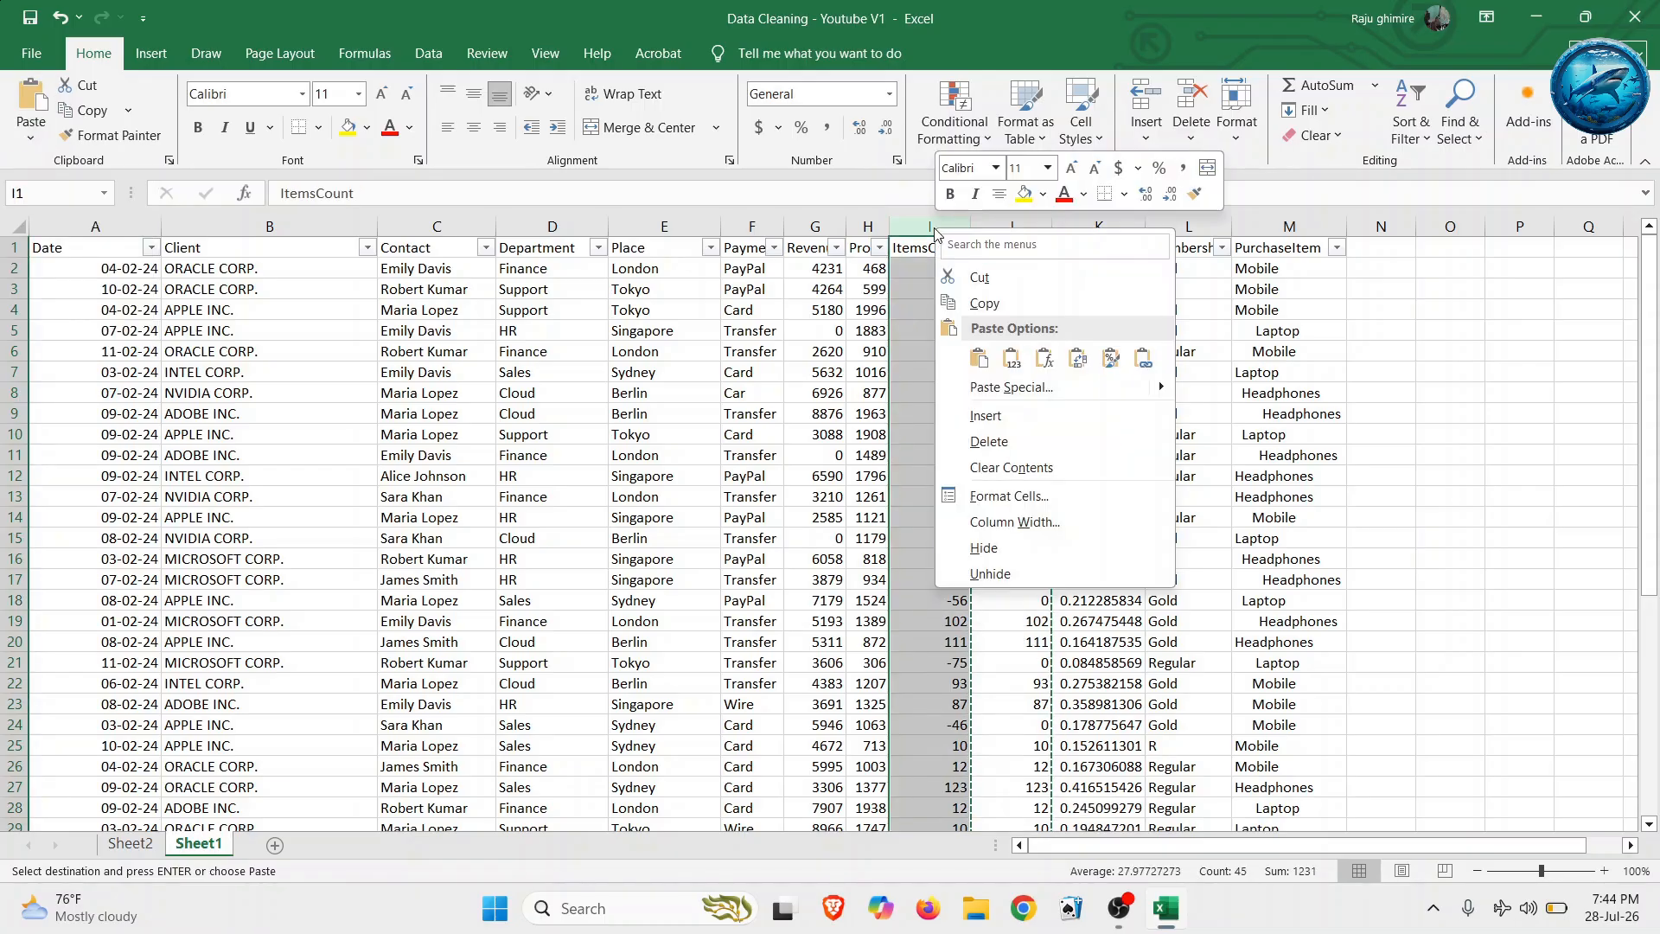
click(988, 441)
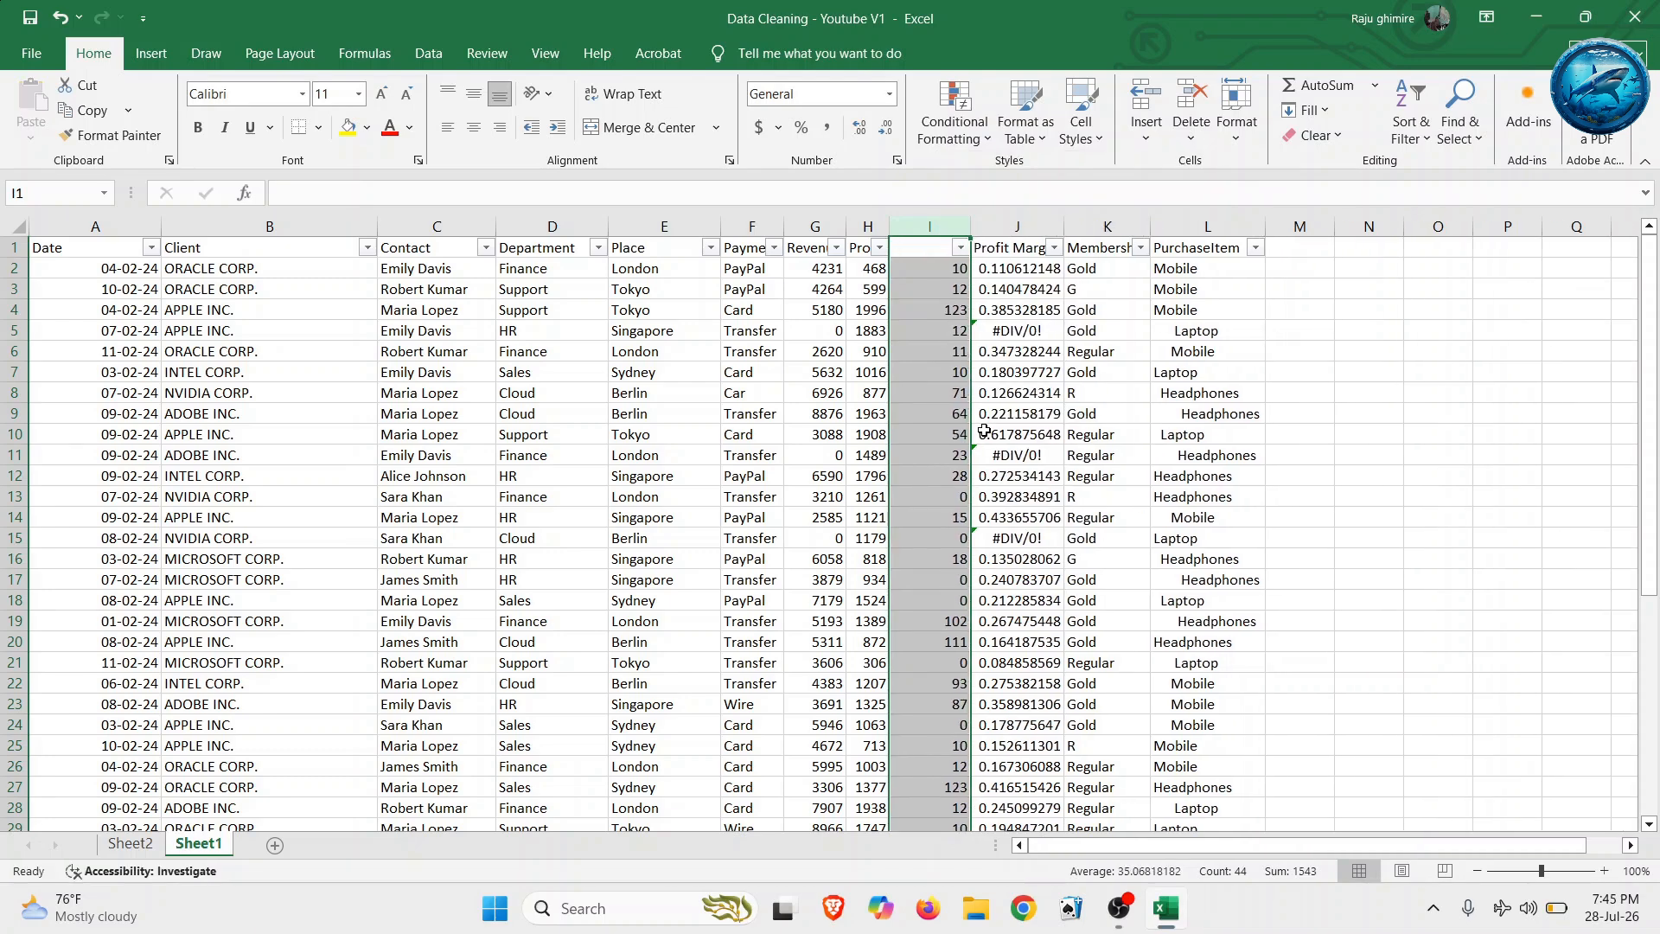
click(926, 246)
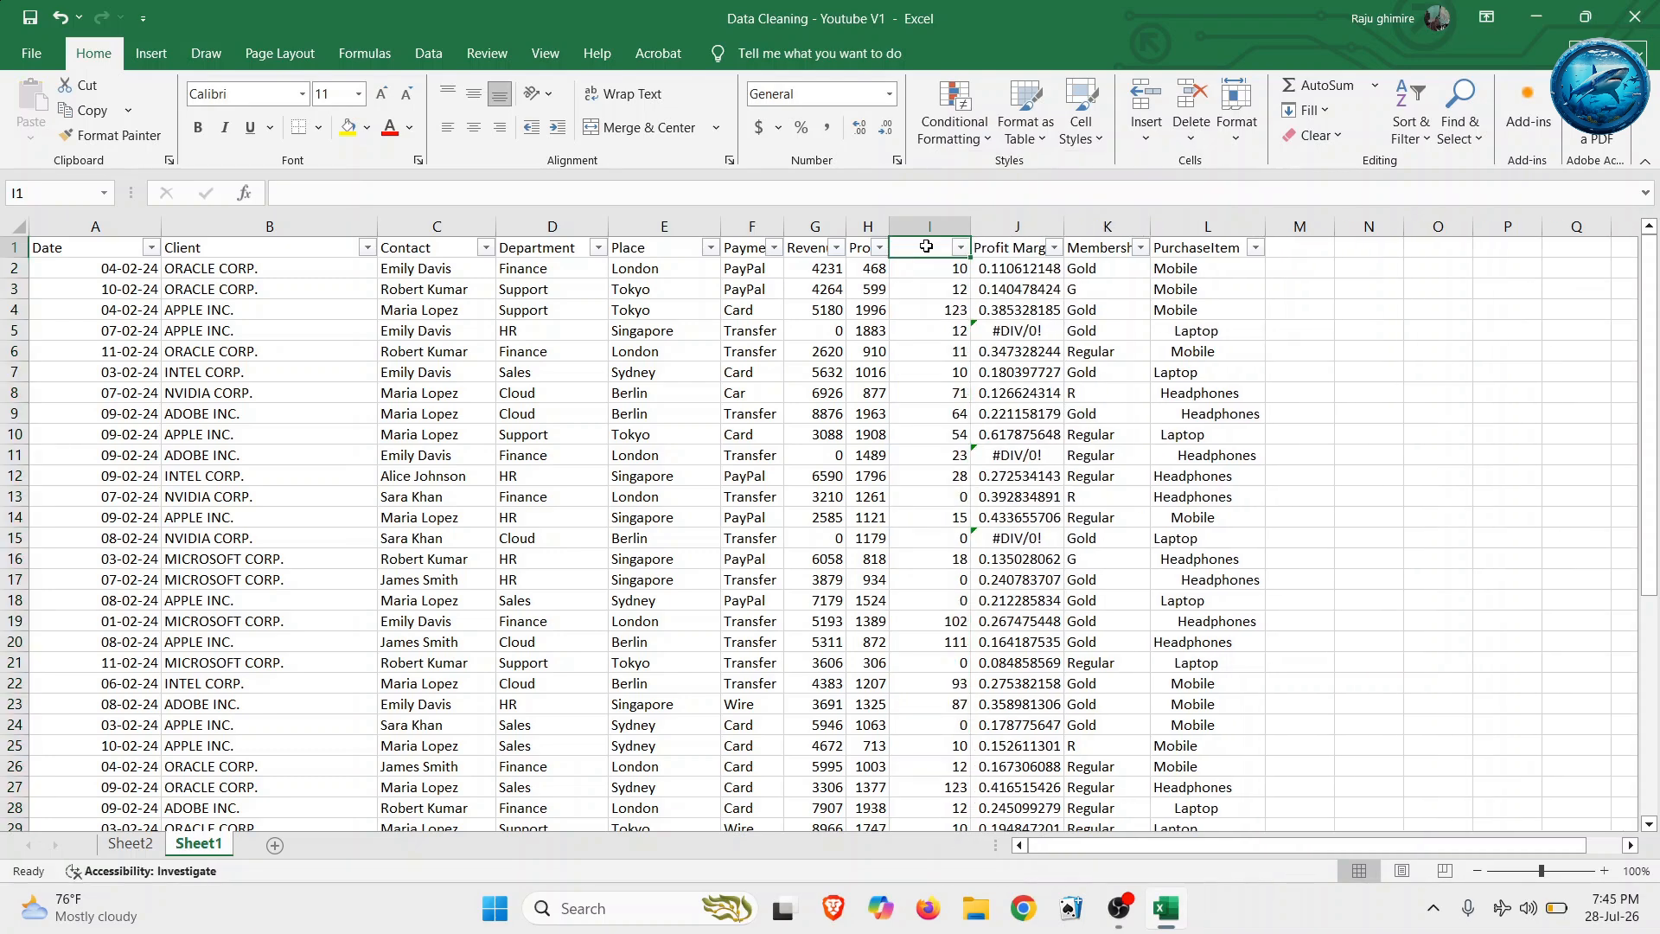
text(Item)
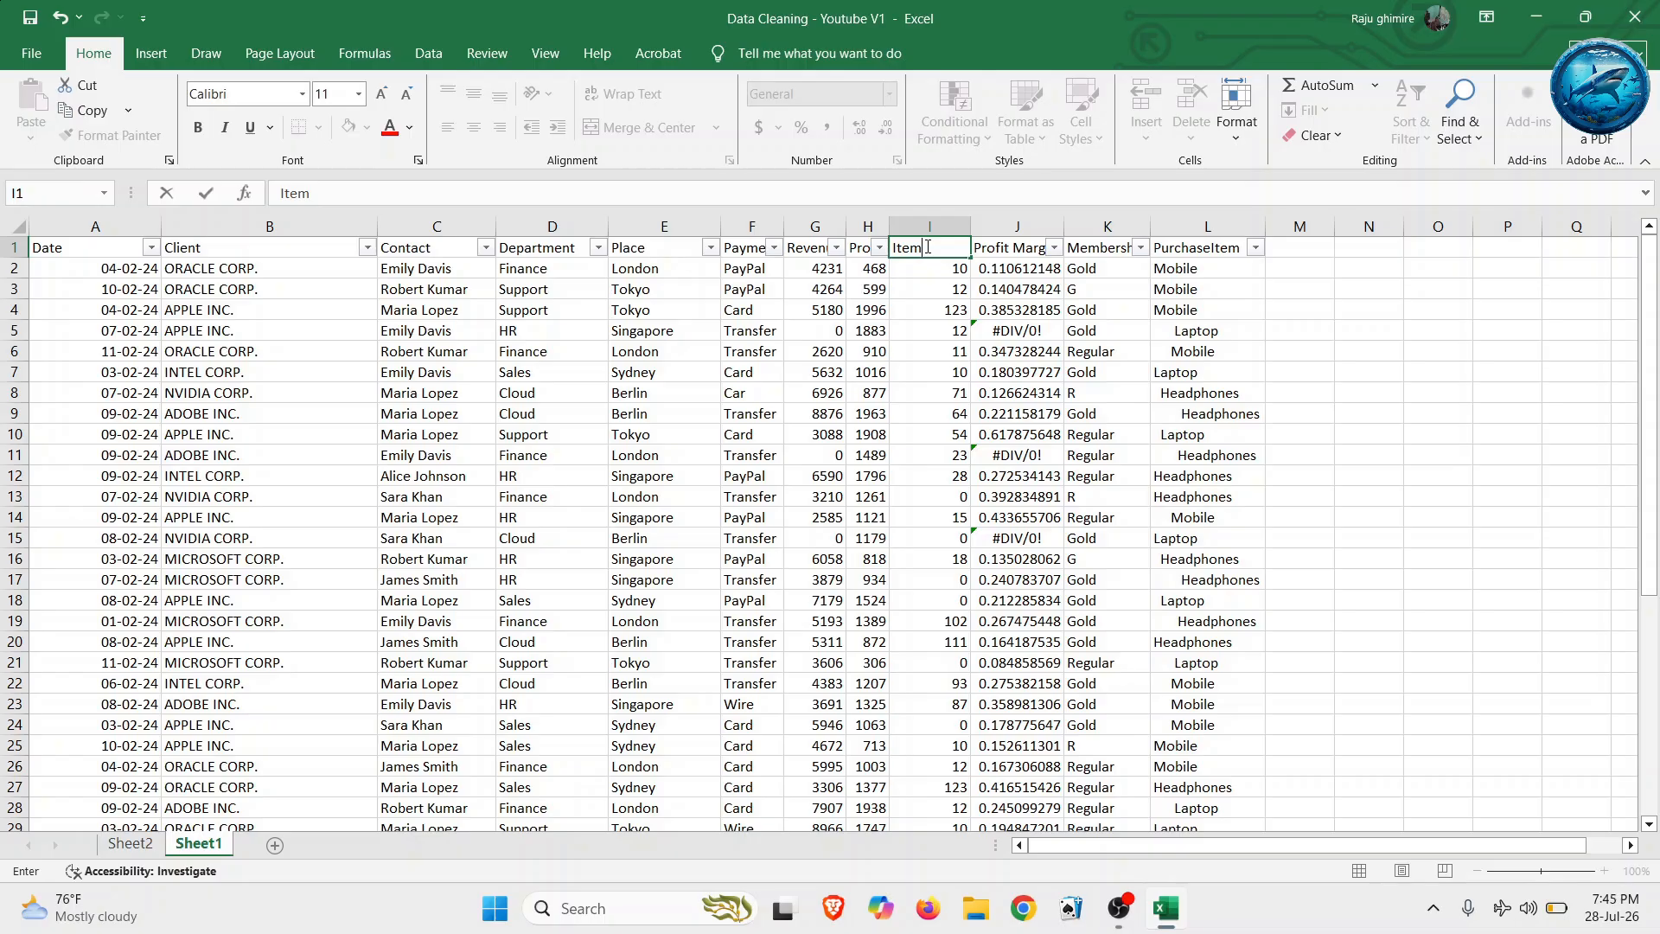
text(Count)
key(Return)
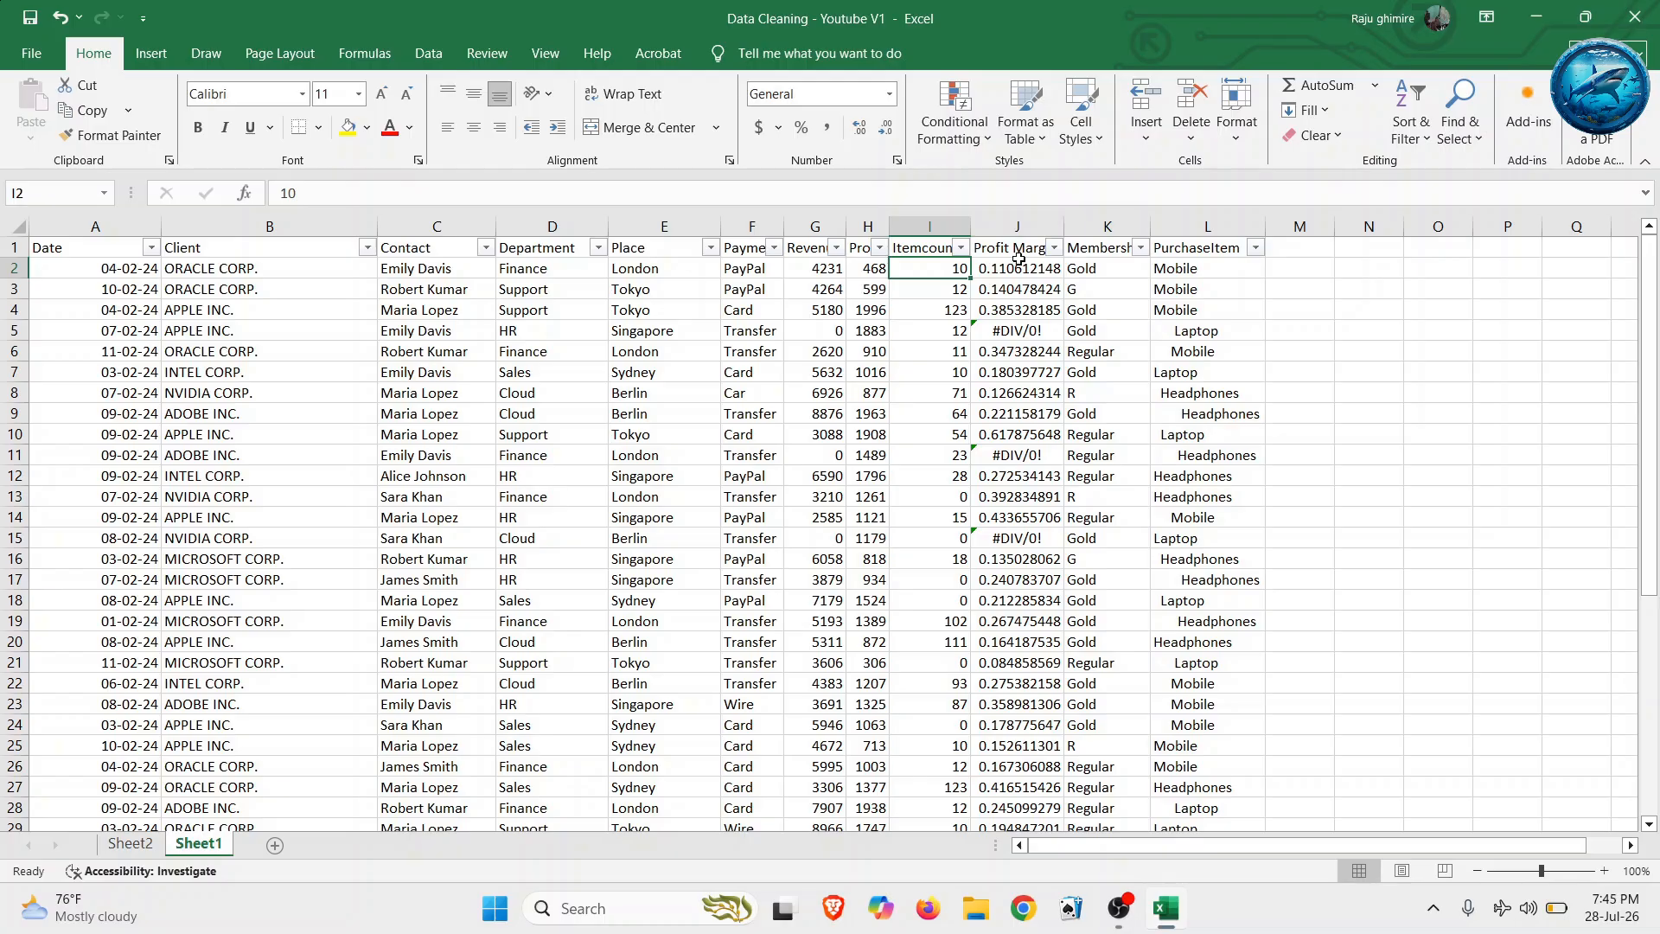
- Review the cleaning topics on Sheet2, then inspect the error in J5 and the Profit Margin formula in J2 on Sheet1
click(131, 845)
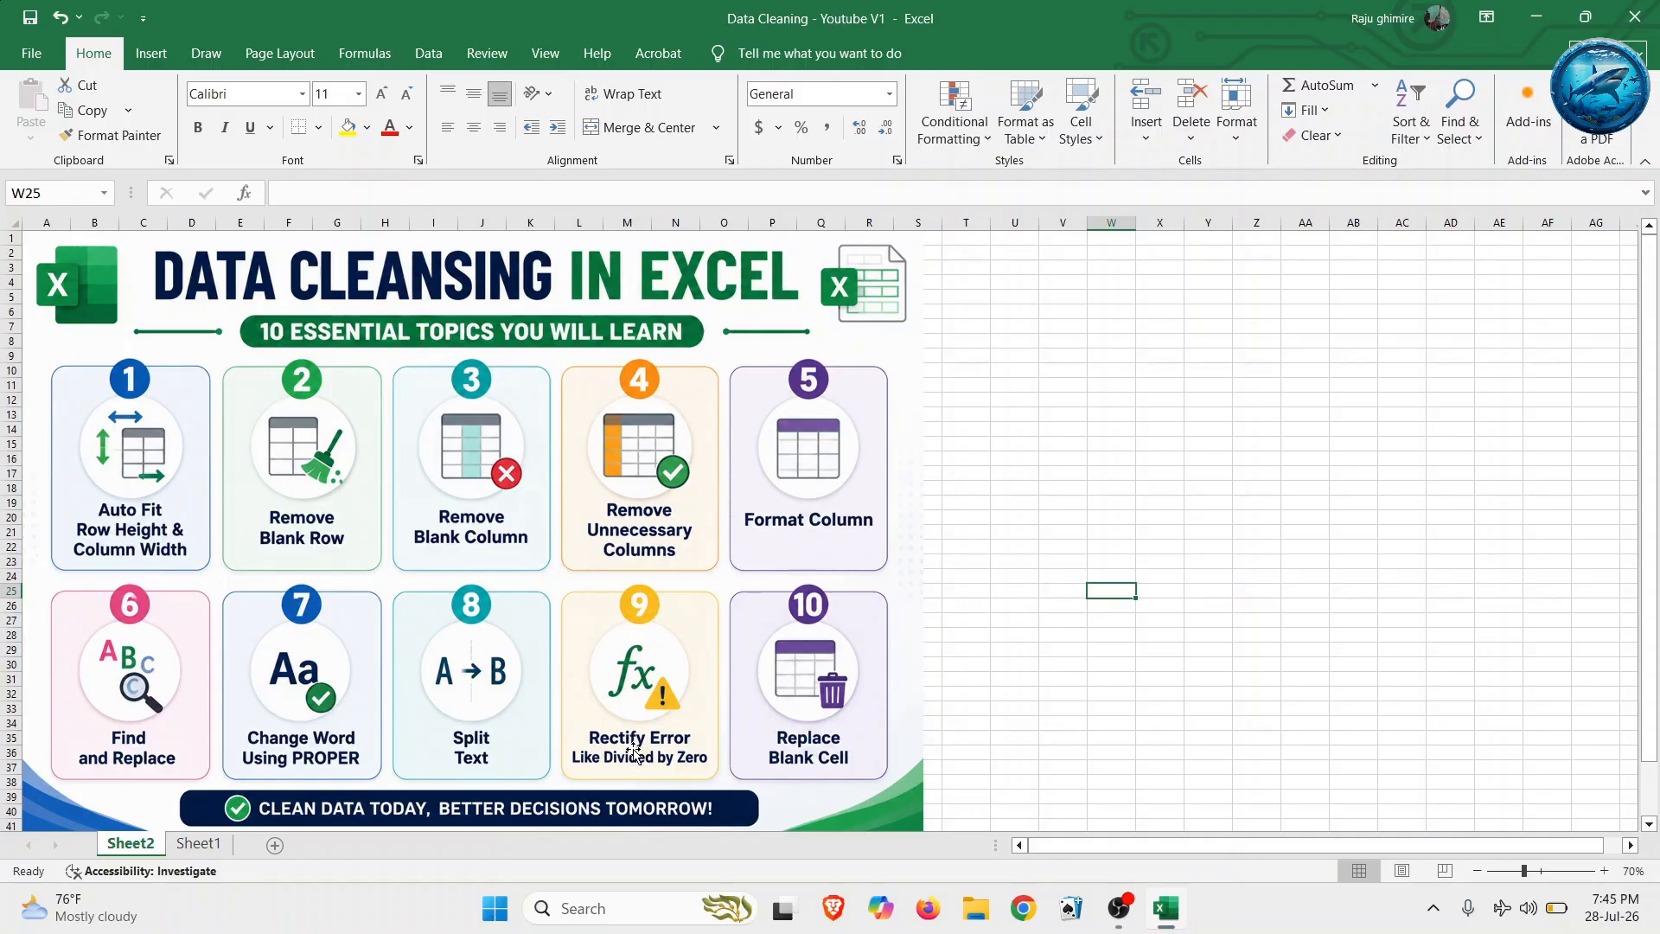
click(195, 845)
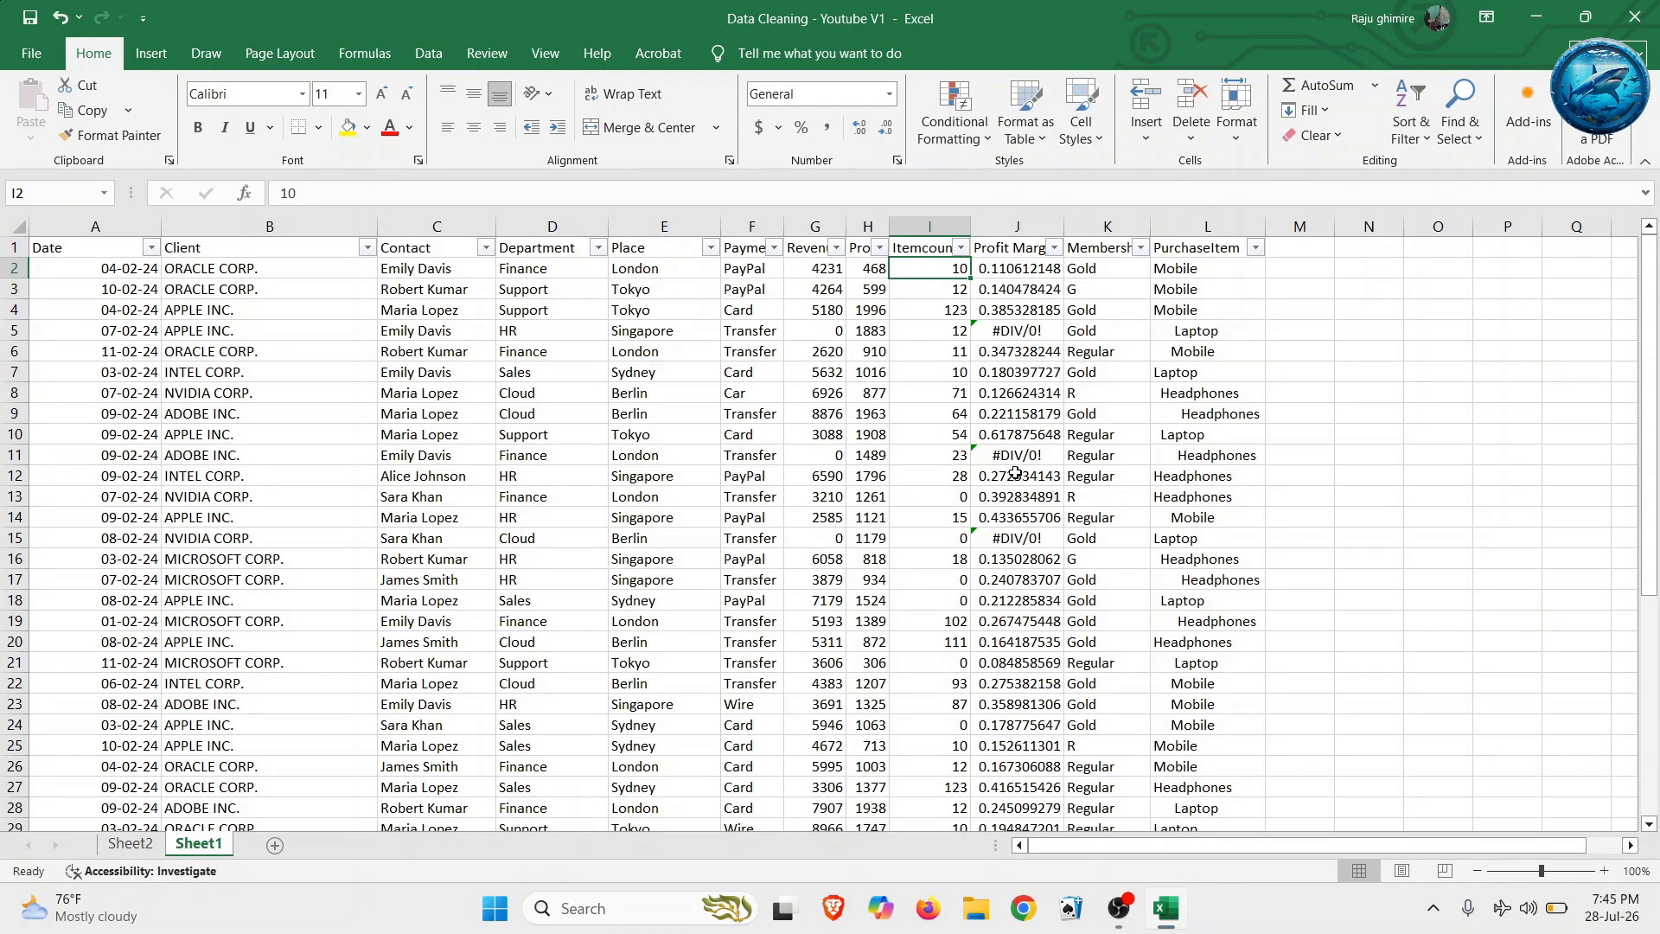
click(1021, 329)
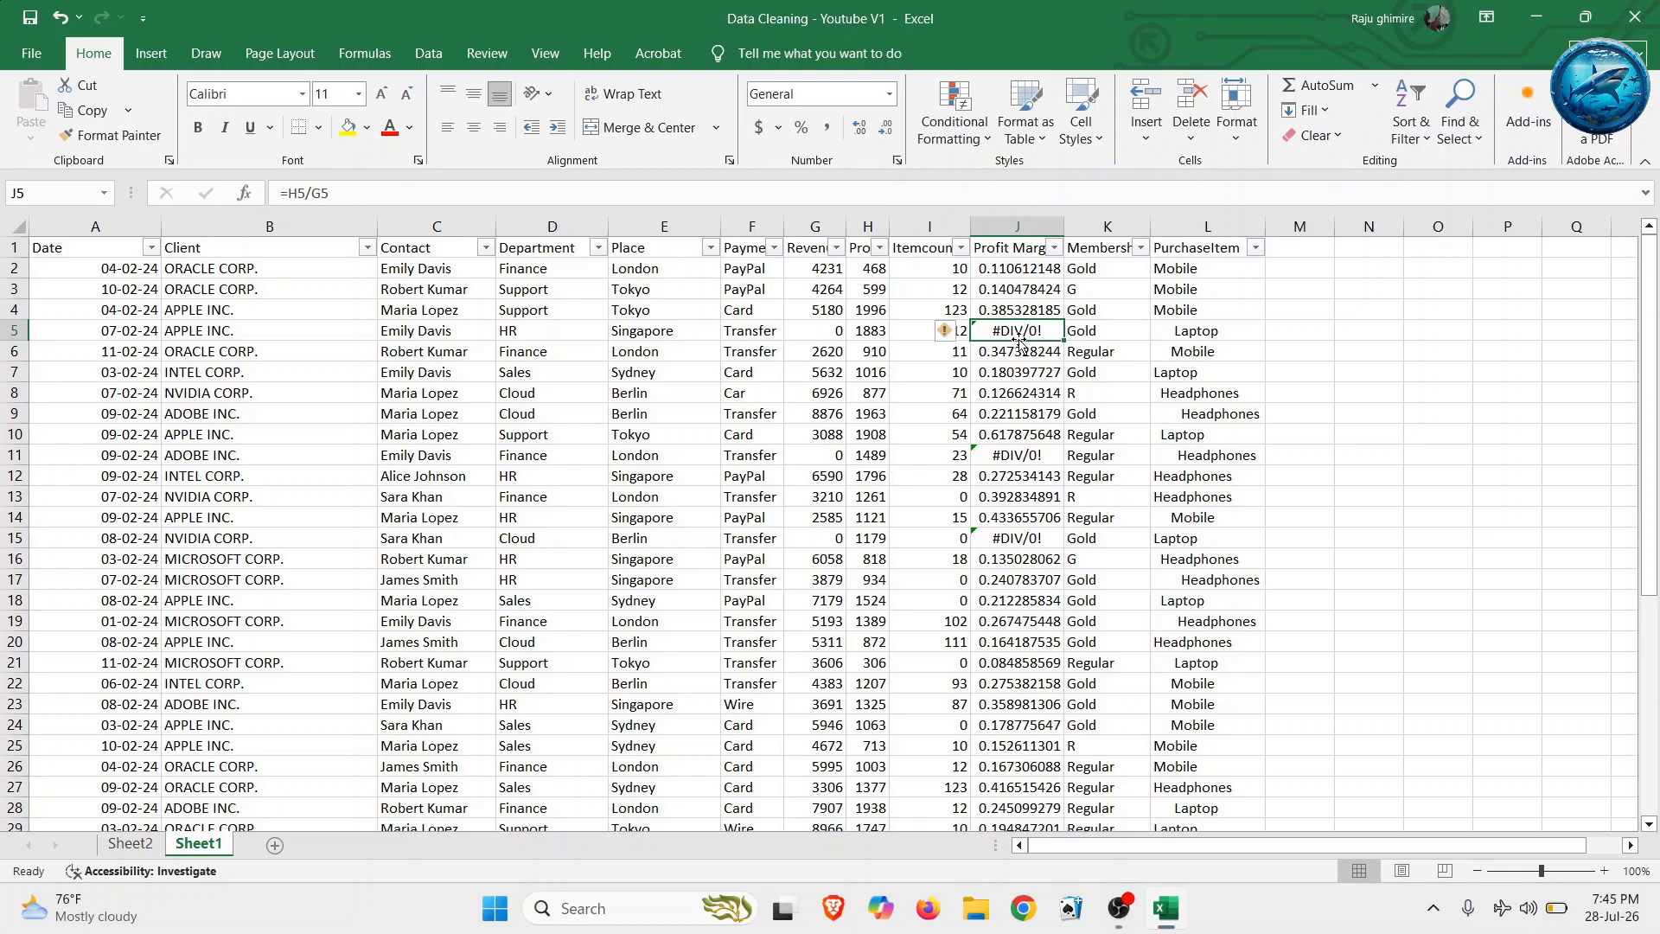
click(962, 334)
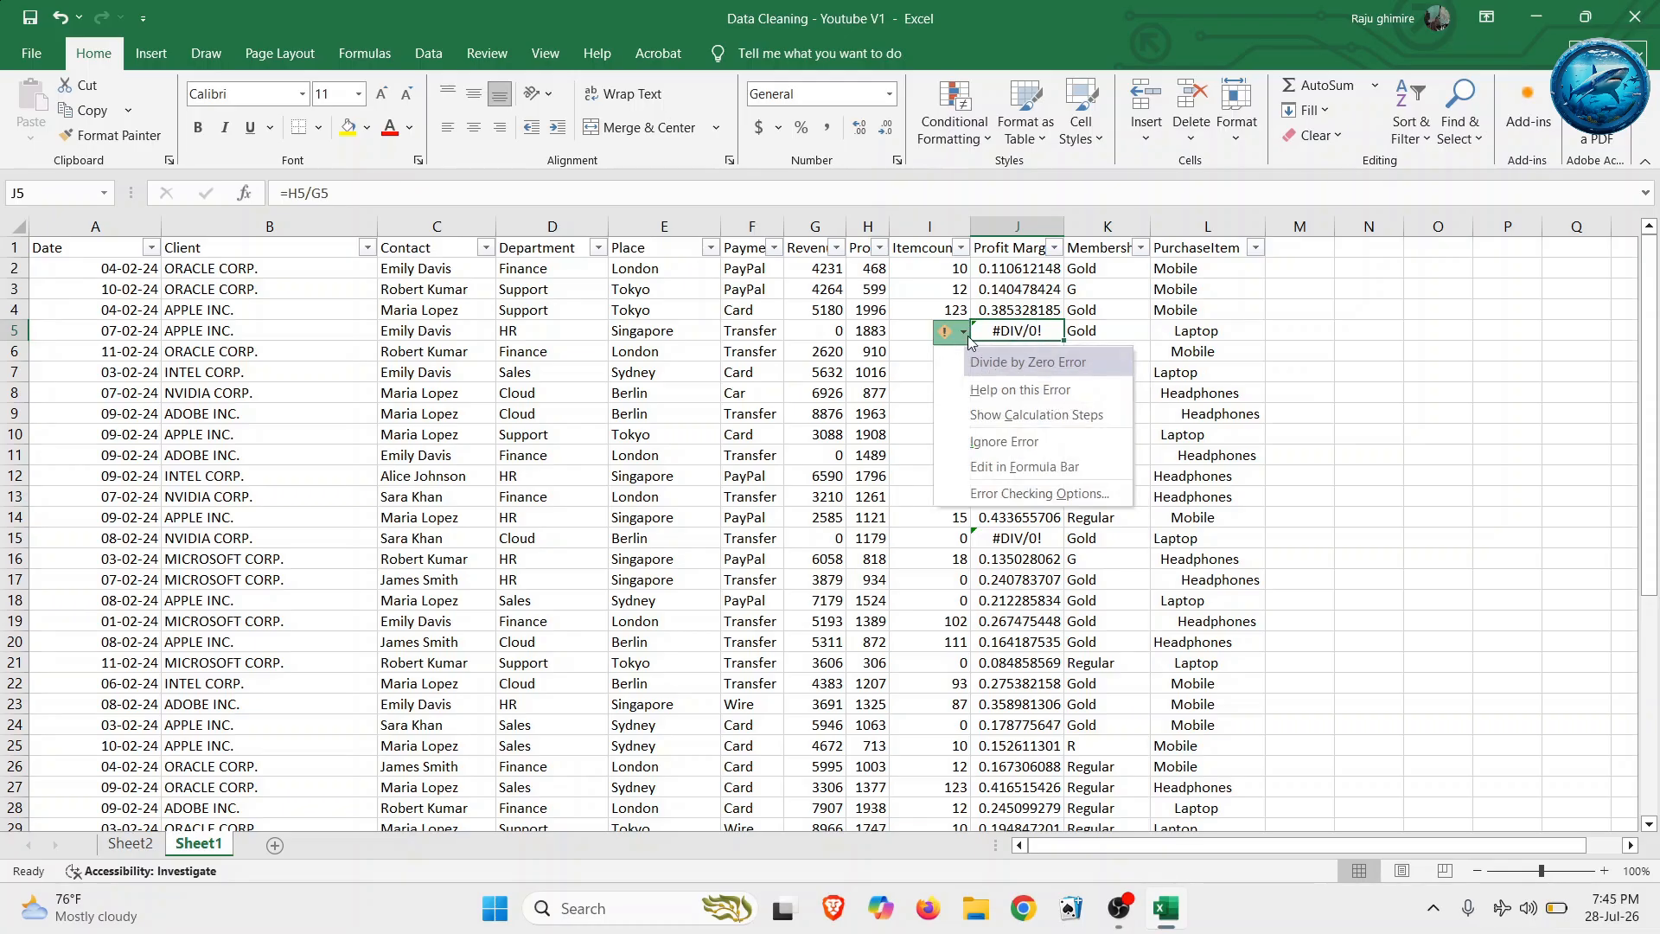
click(875, 426)
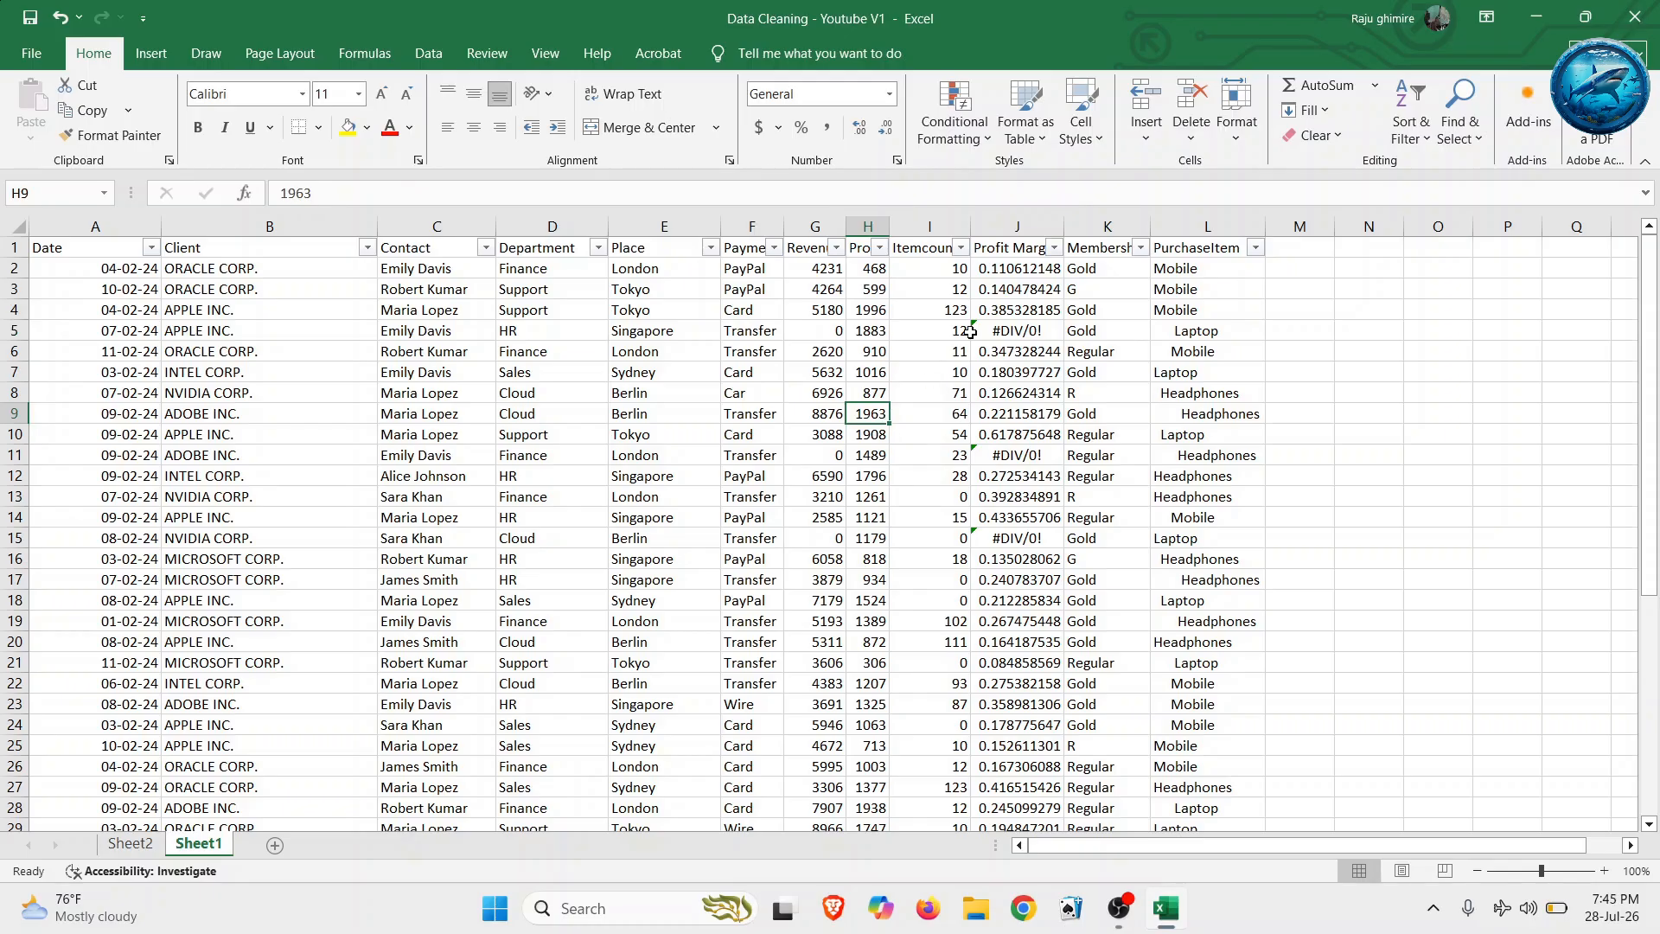
click(997, 270)
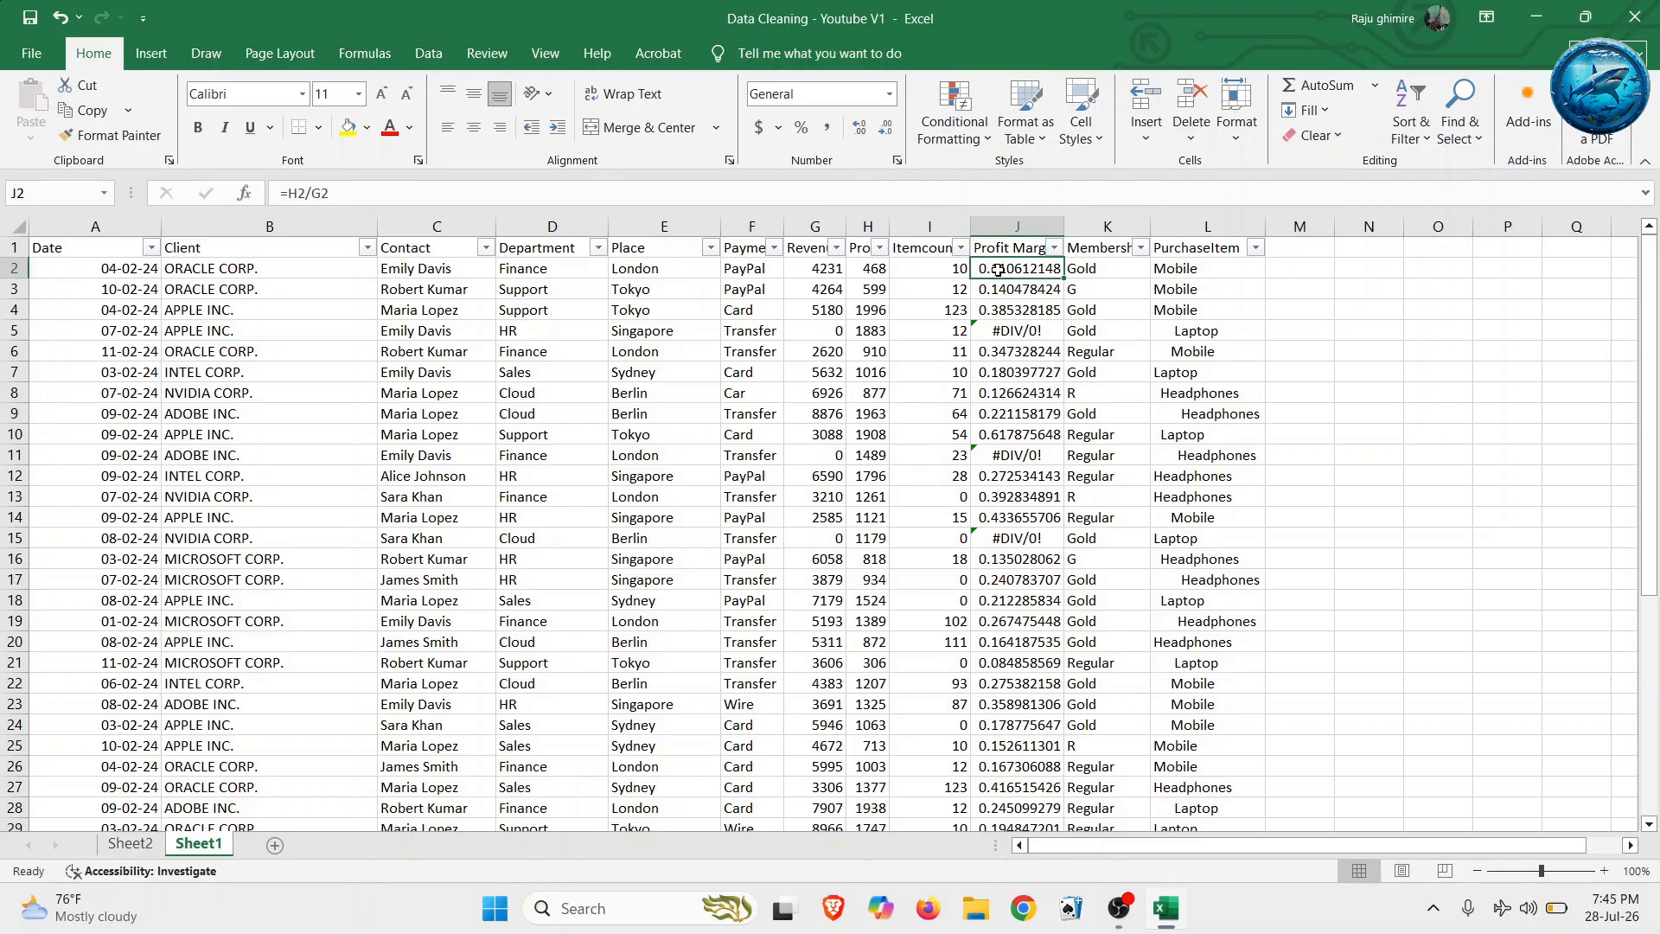
- Insert a blank column between Profit Margin and Membership
click(1103, 222)
right_click(1104, 222)
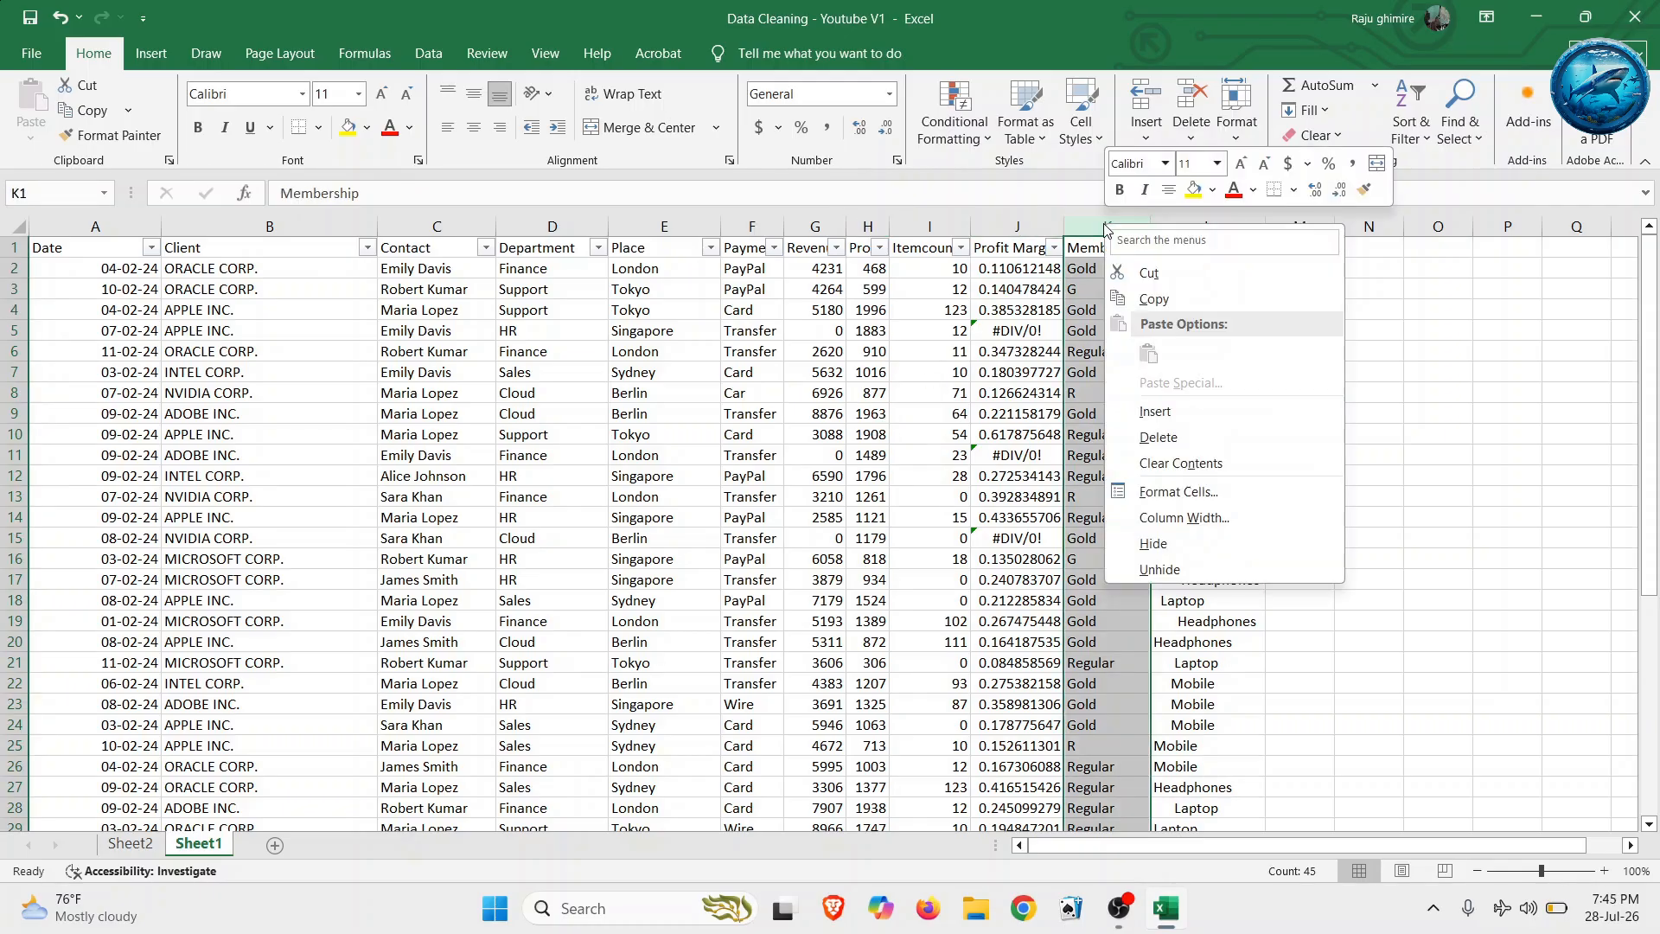
click(1138, 413)
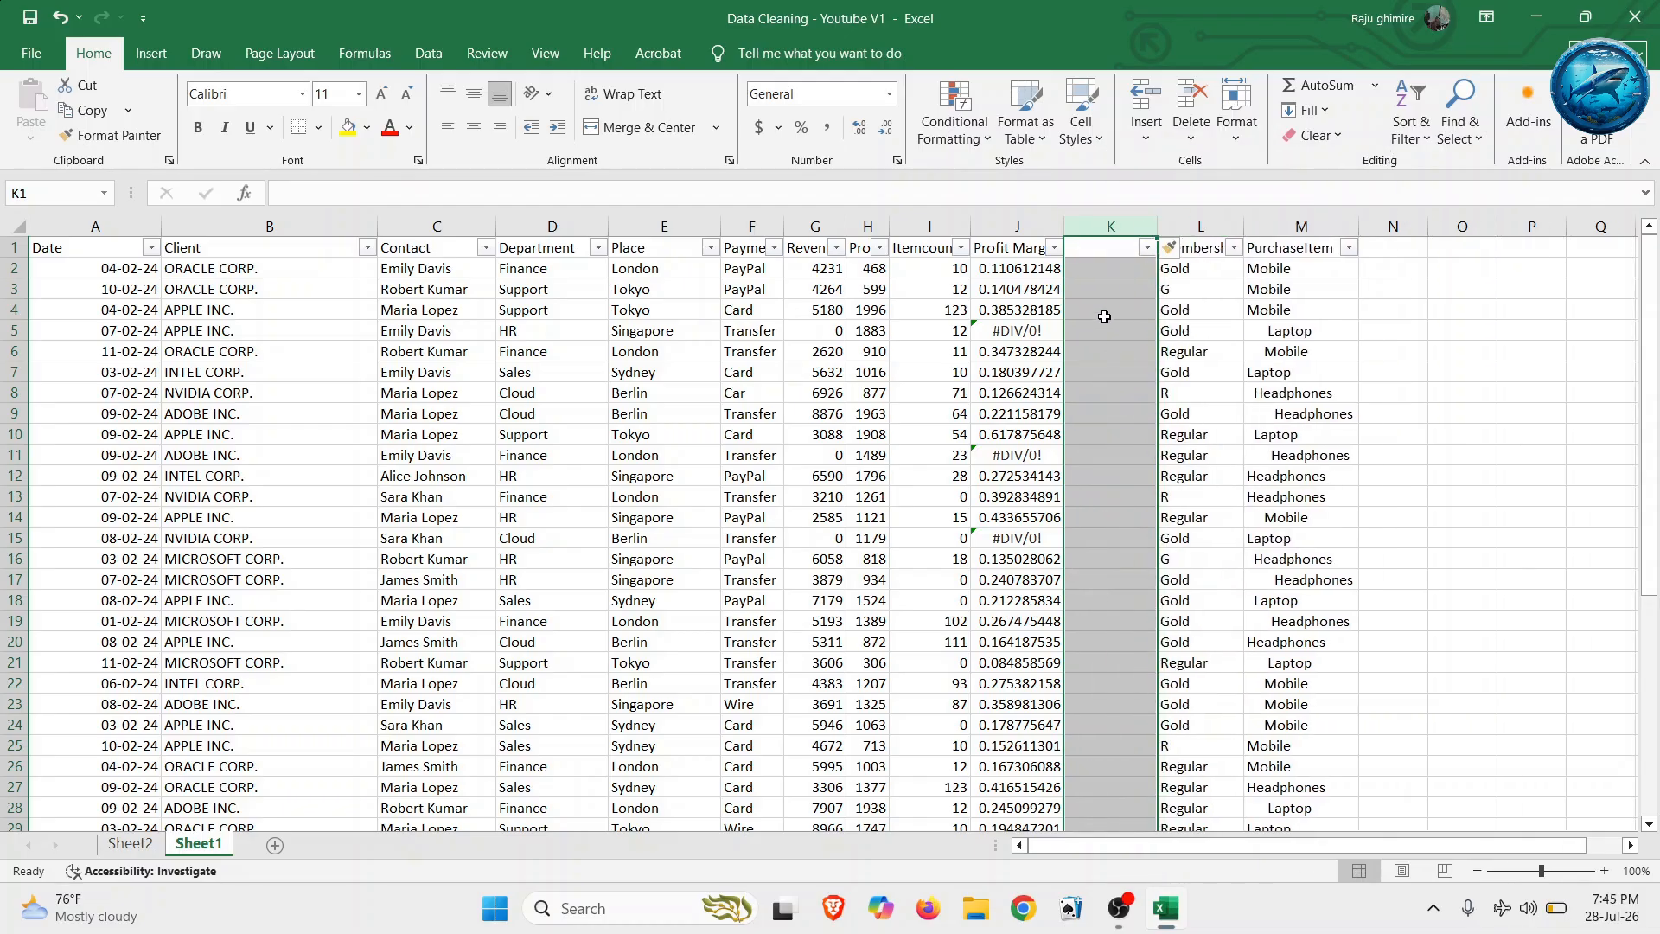
- Enter =IFERROR(J2,0) in K2, fill it down to the last data row, and compare K5 with J5
click(1097, 268)
text(=)
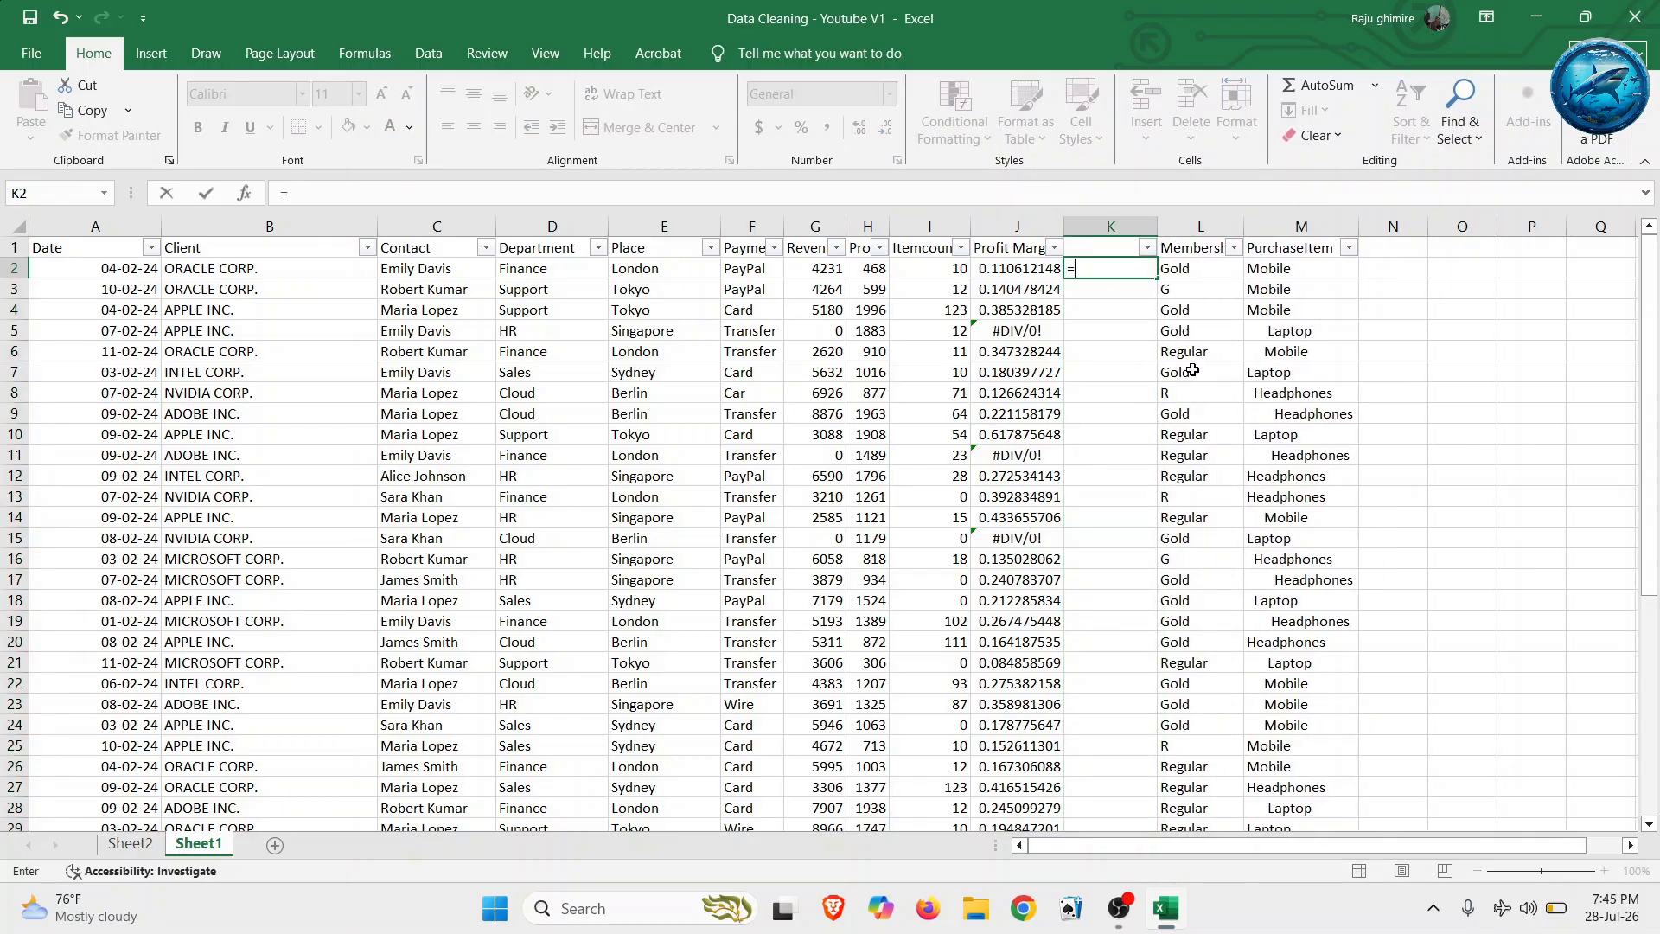
text(if)
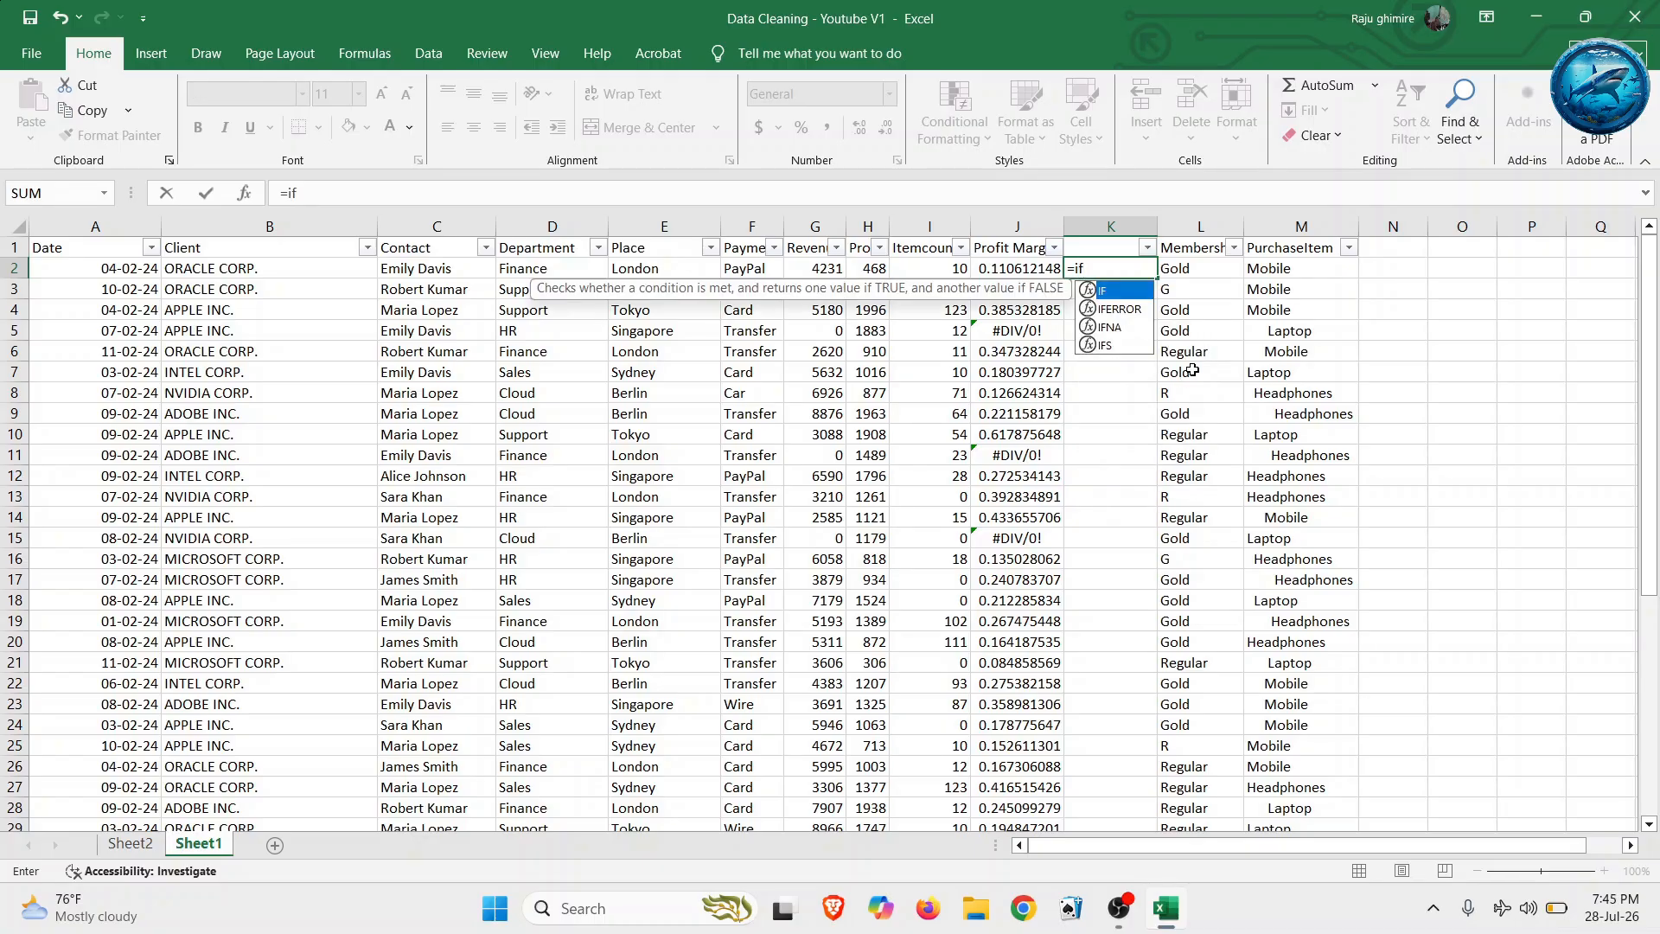
key(Down)
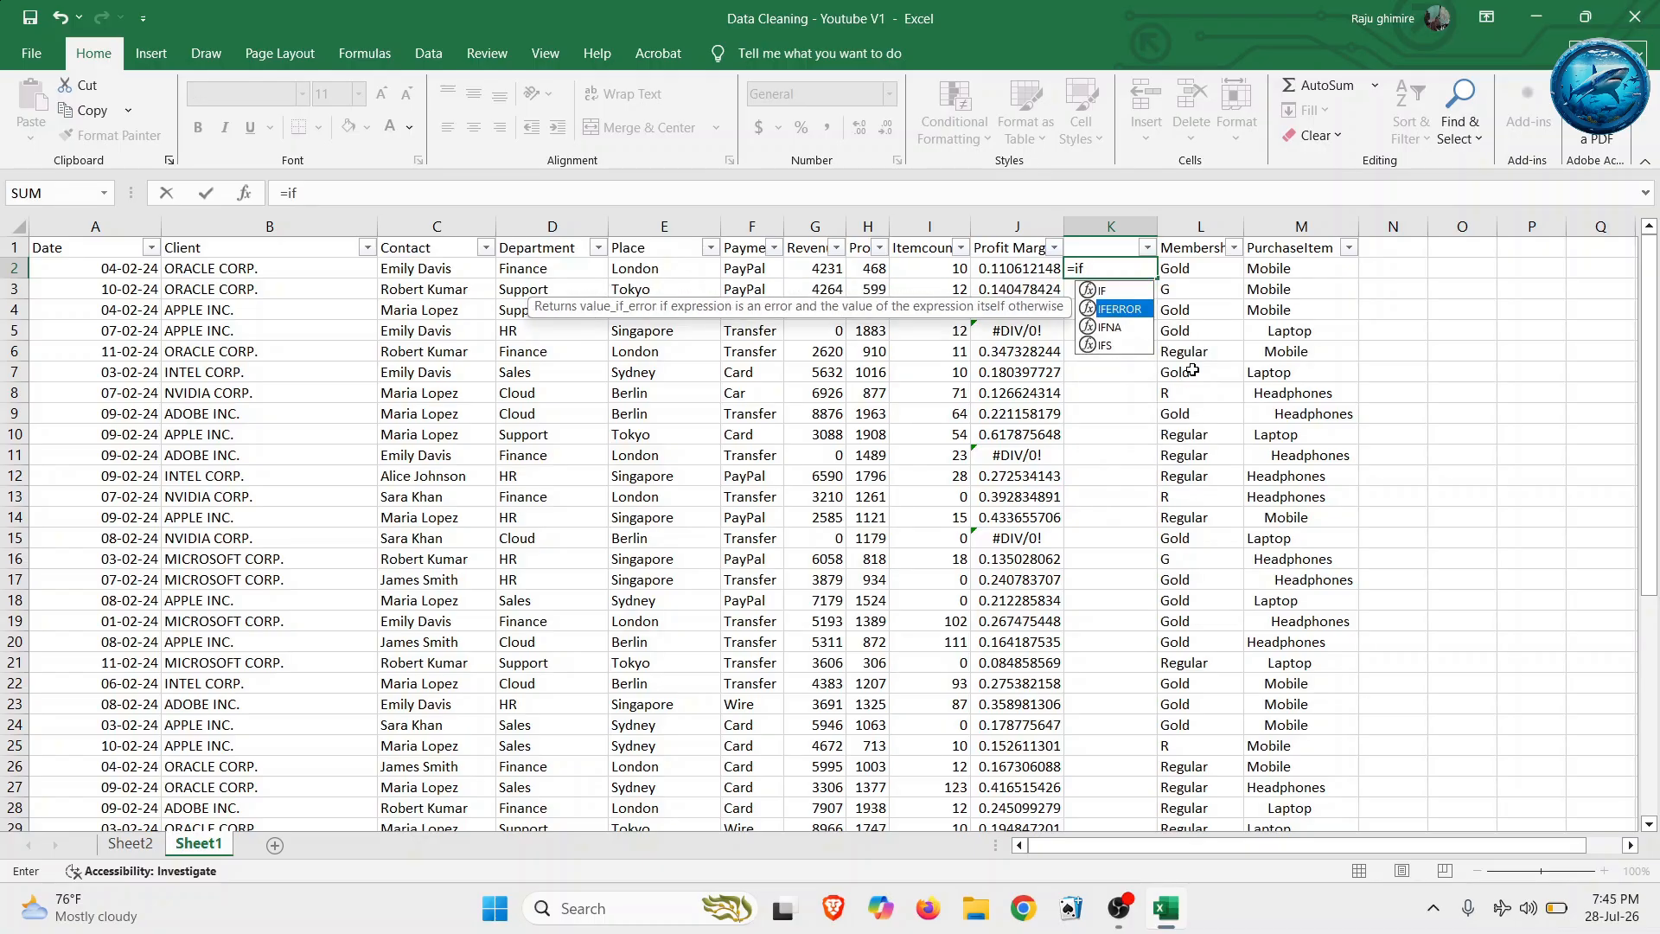
key(Tab)
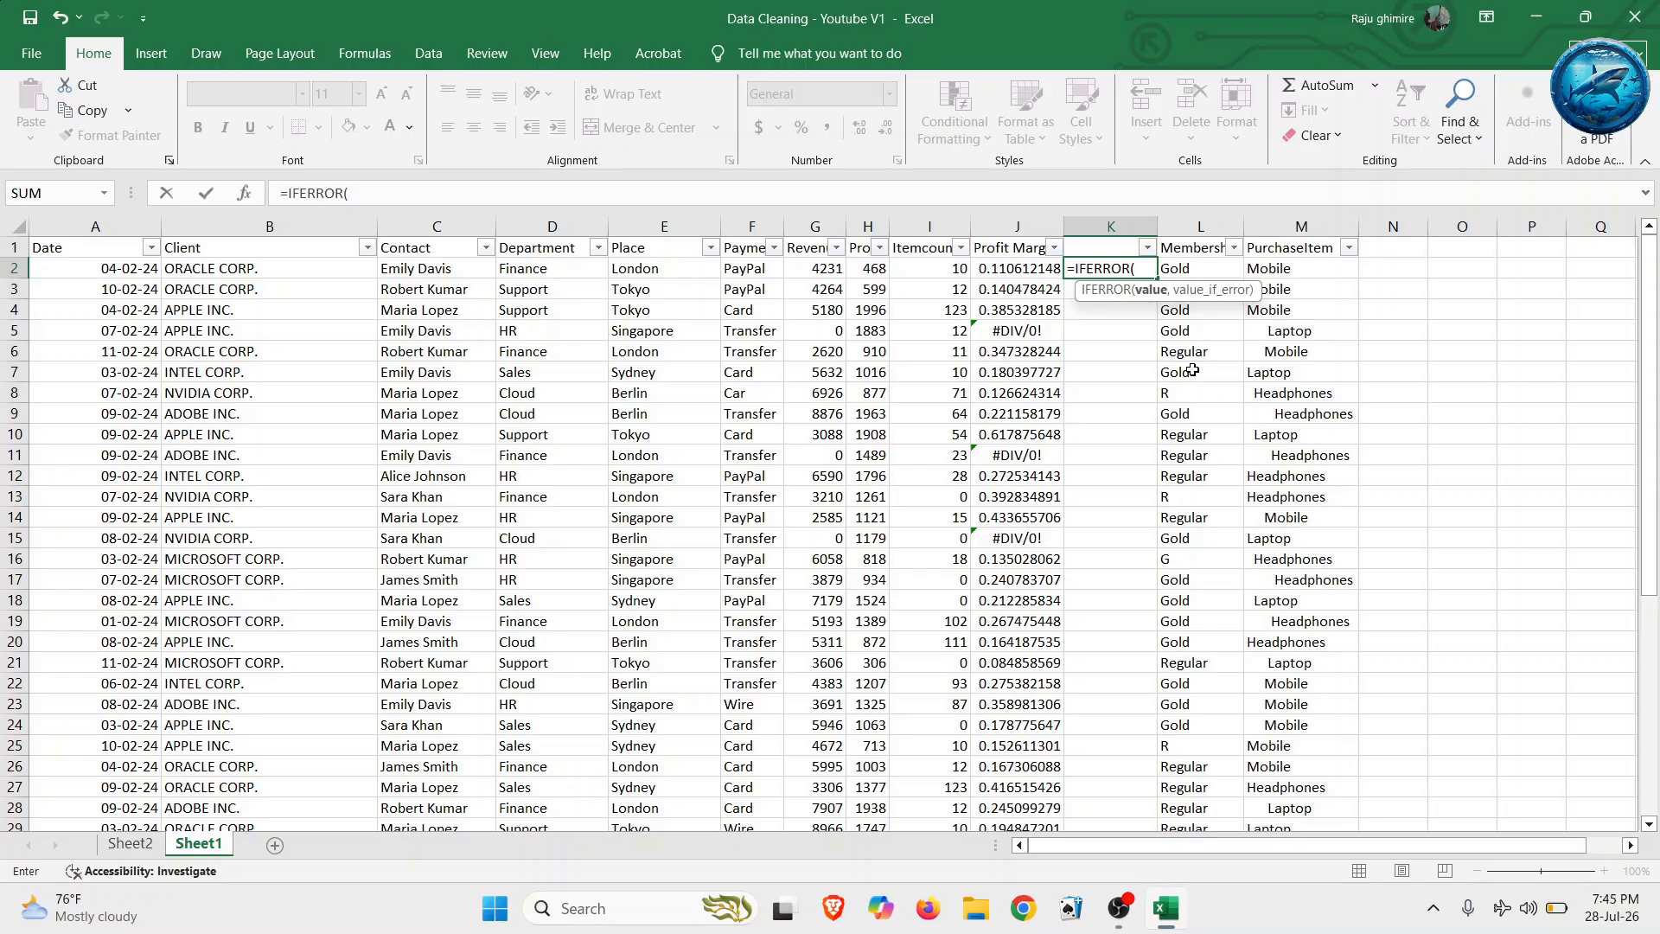
key(Left)
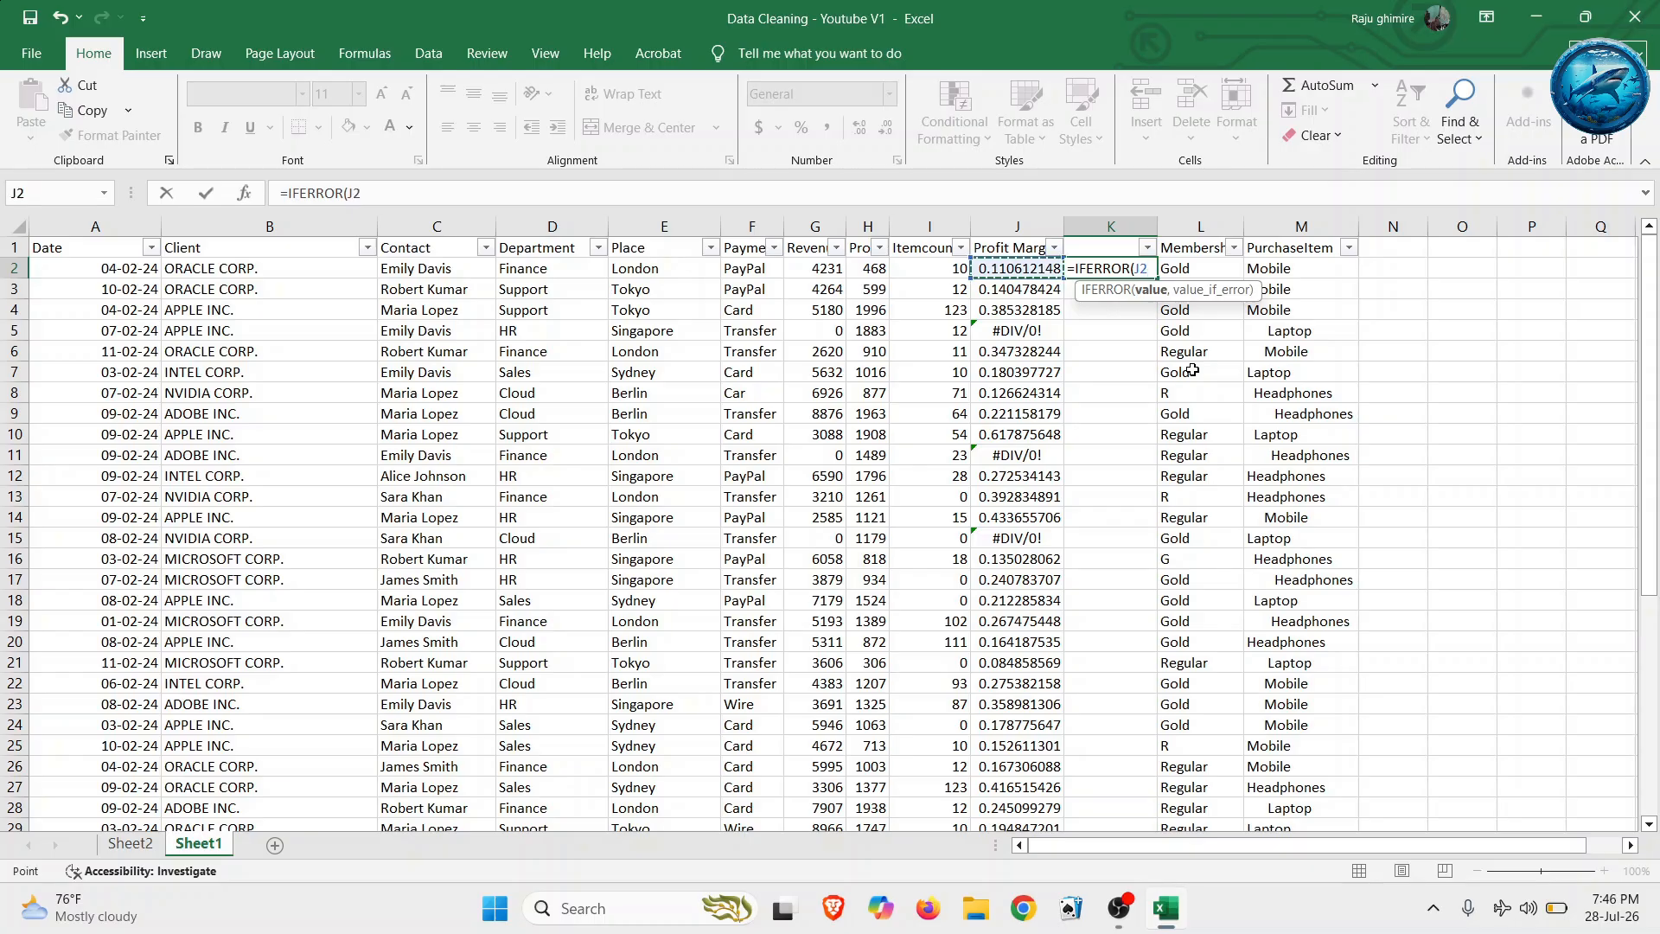
text(,)
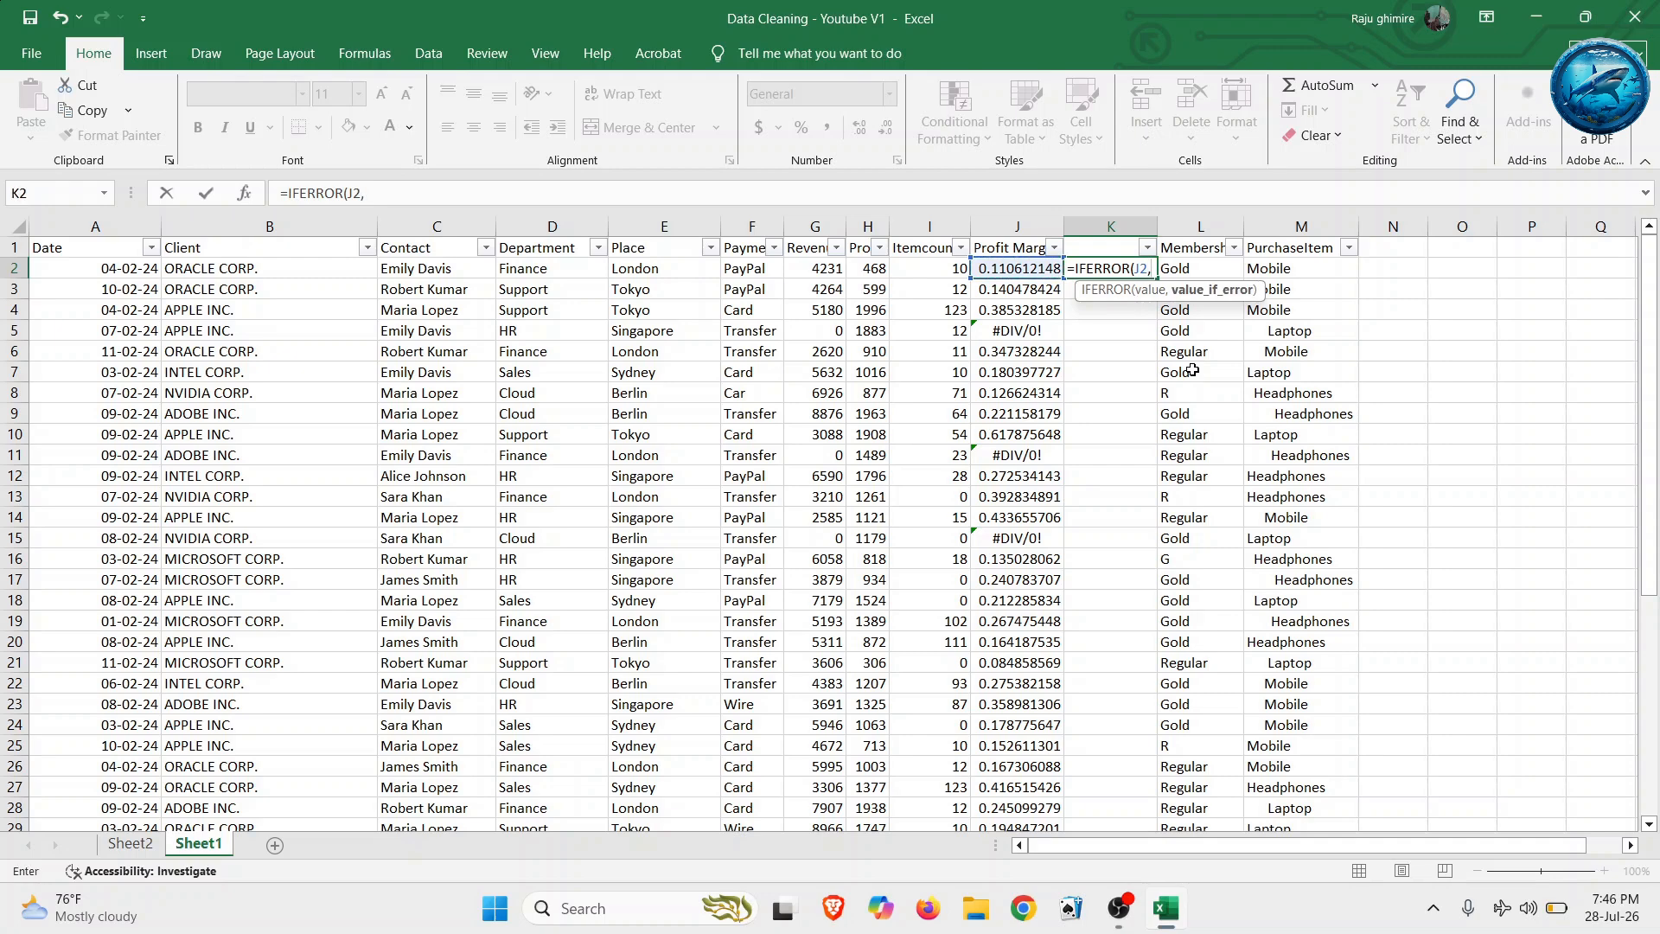
text(0)
key(Return)
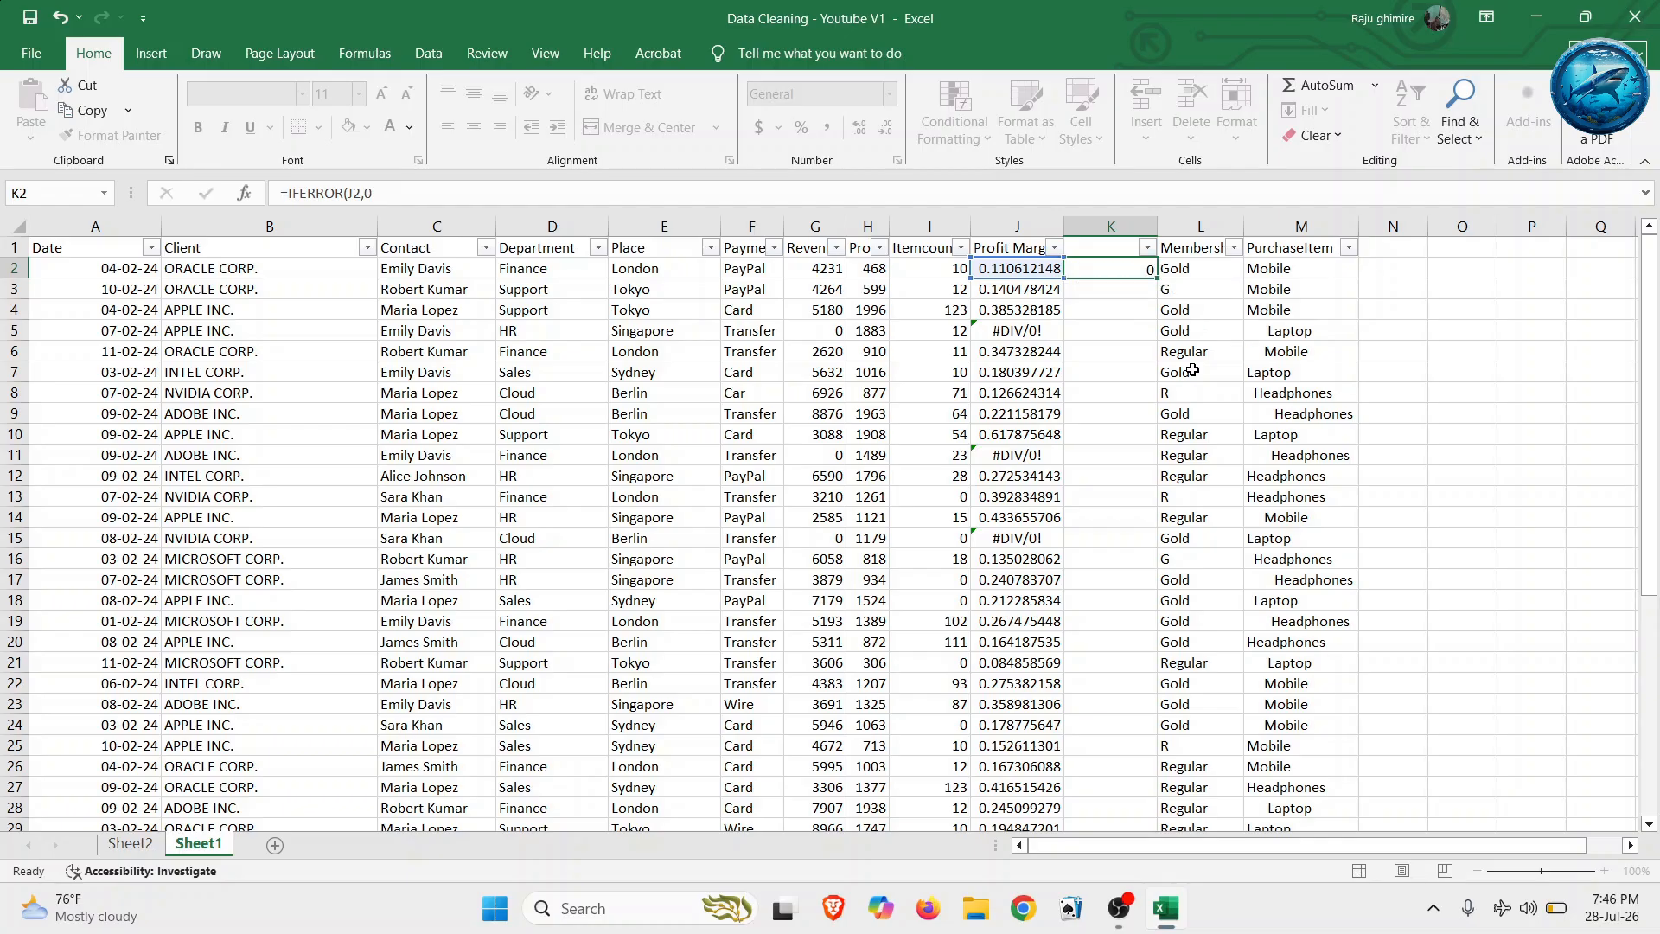
click(1112, 271)
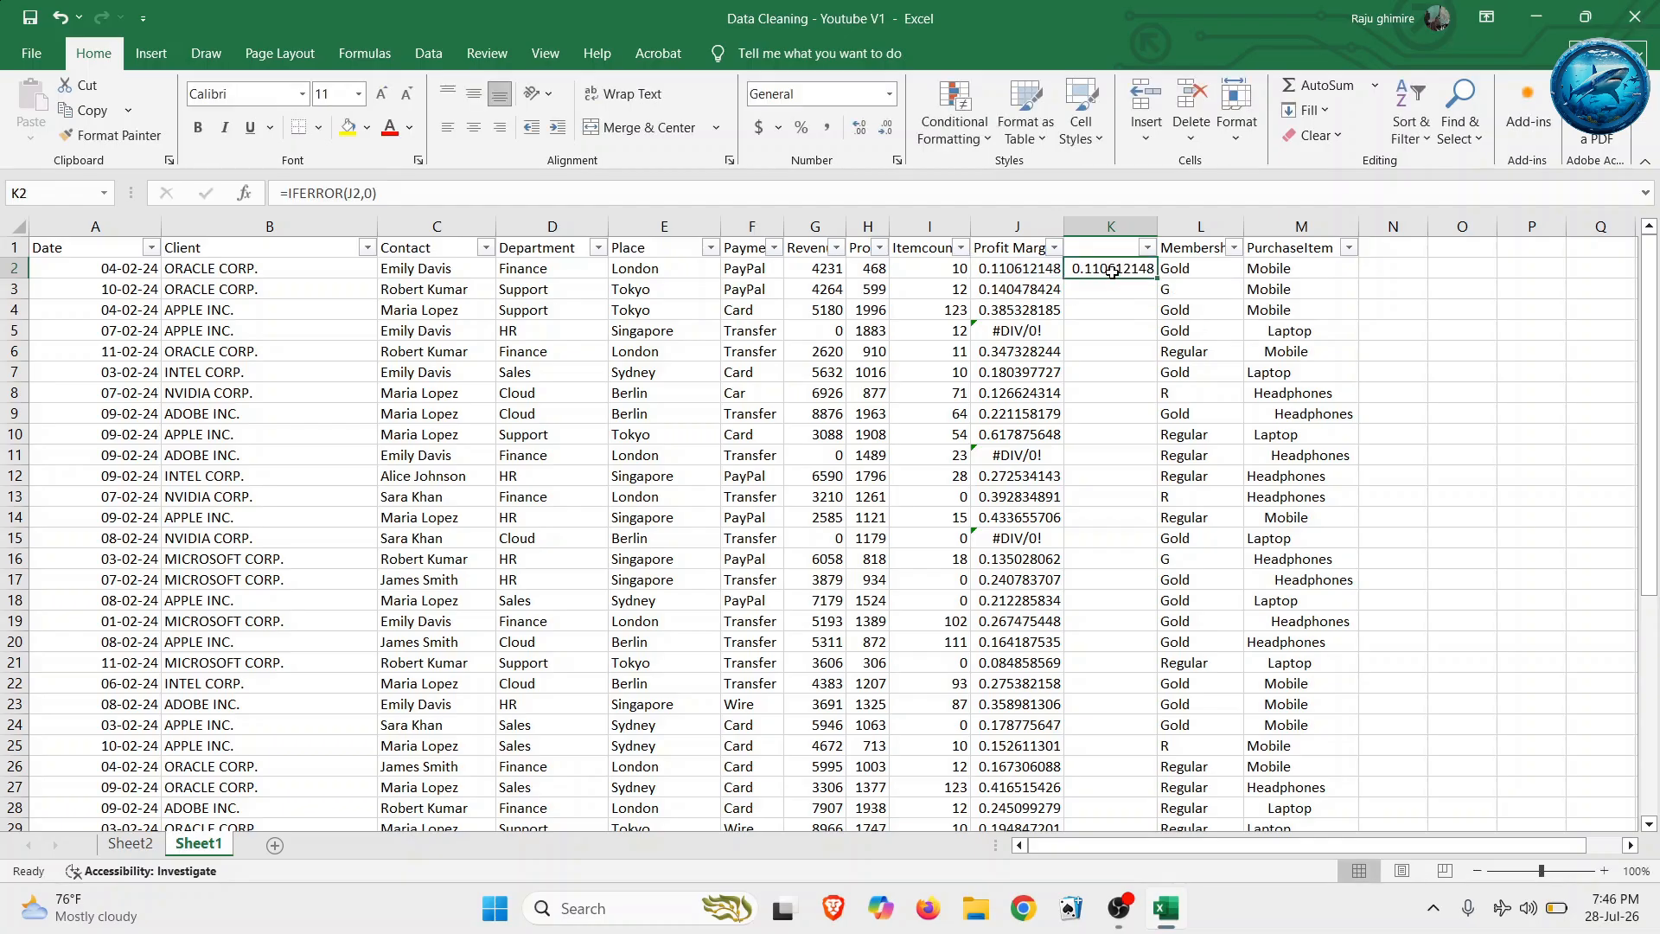
double_click(1157, 282)
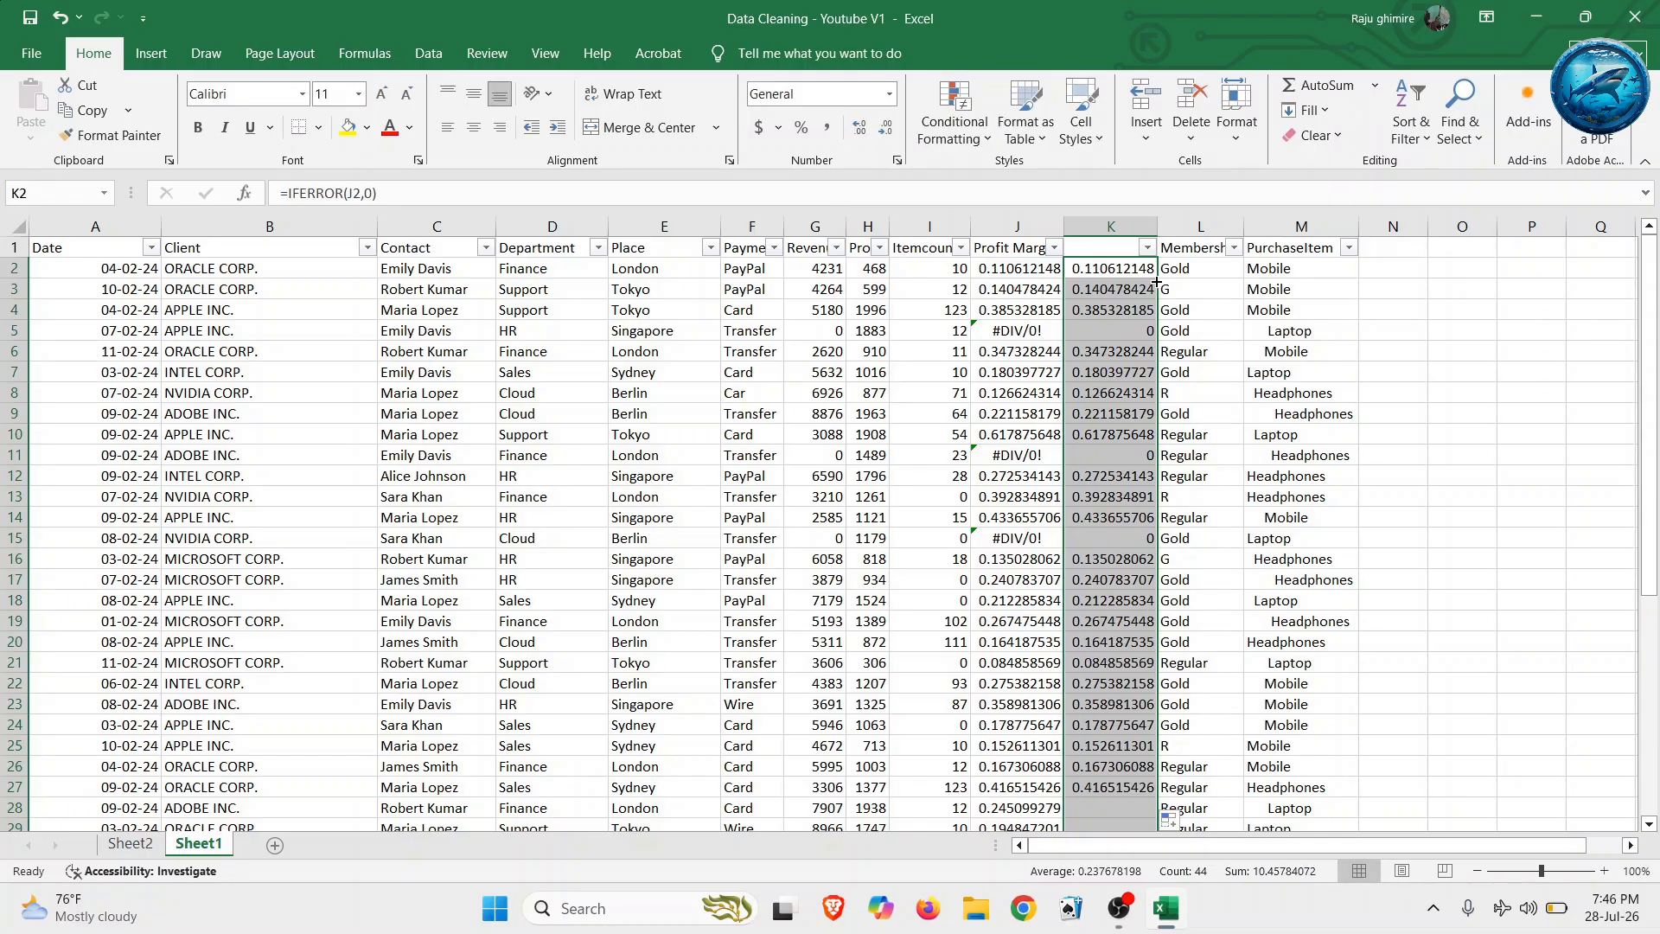
click(1110, 330)
click(990, 332)
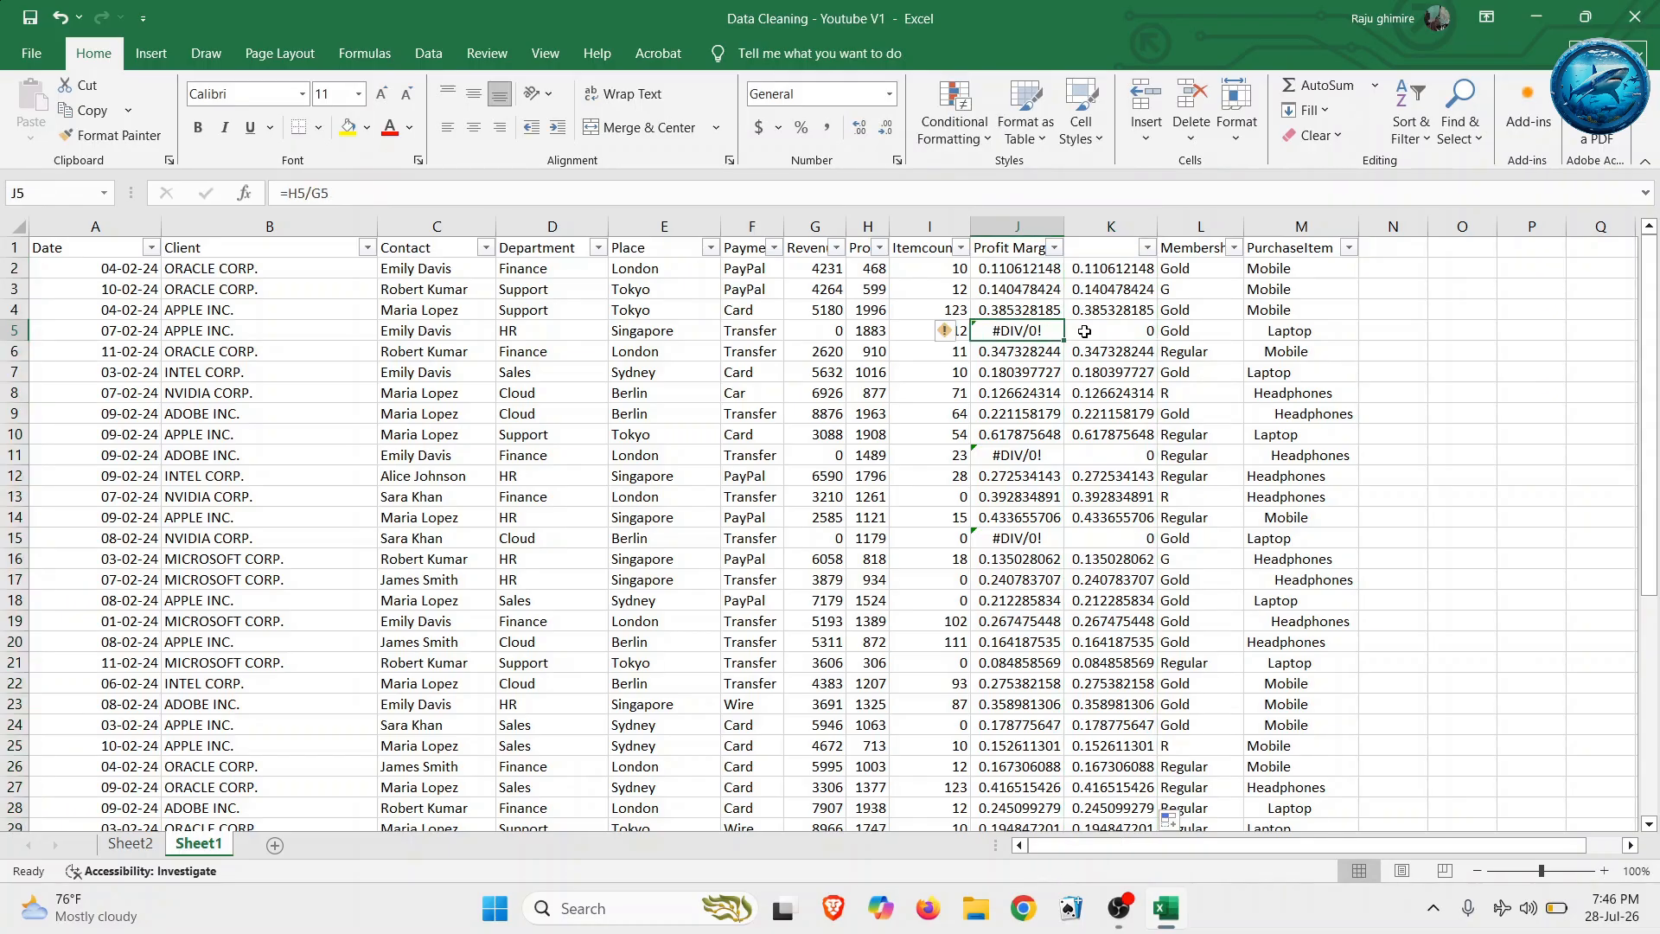
click(1112, 332)
- Copy the corrected profit margins in K2:K45 and paste them back in place as values only
click(1112, 272)
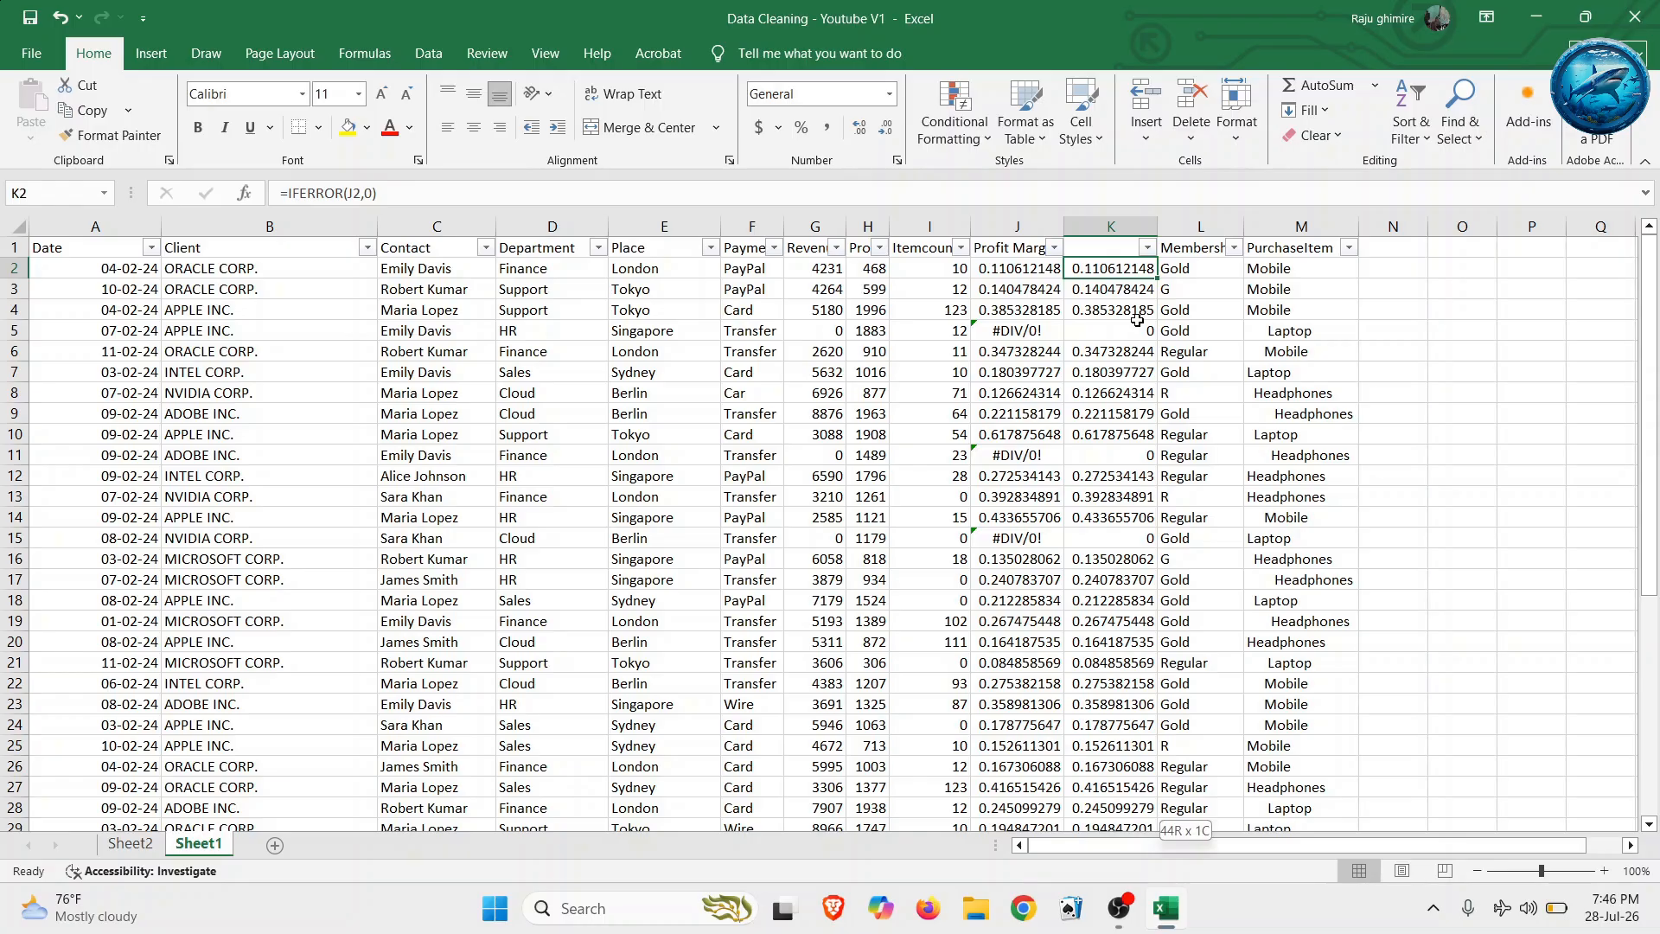
key(ctrl+shift+Down)
key(ctrl+c)
key(ctrl+Up)
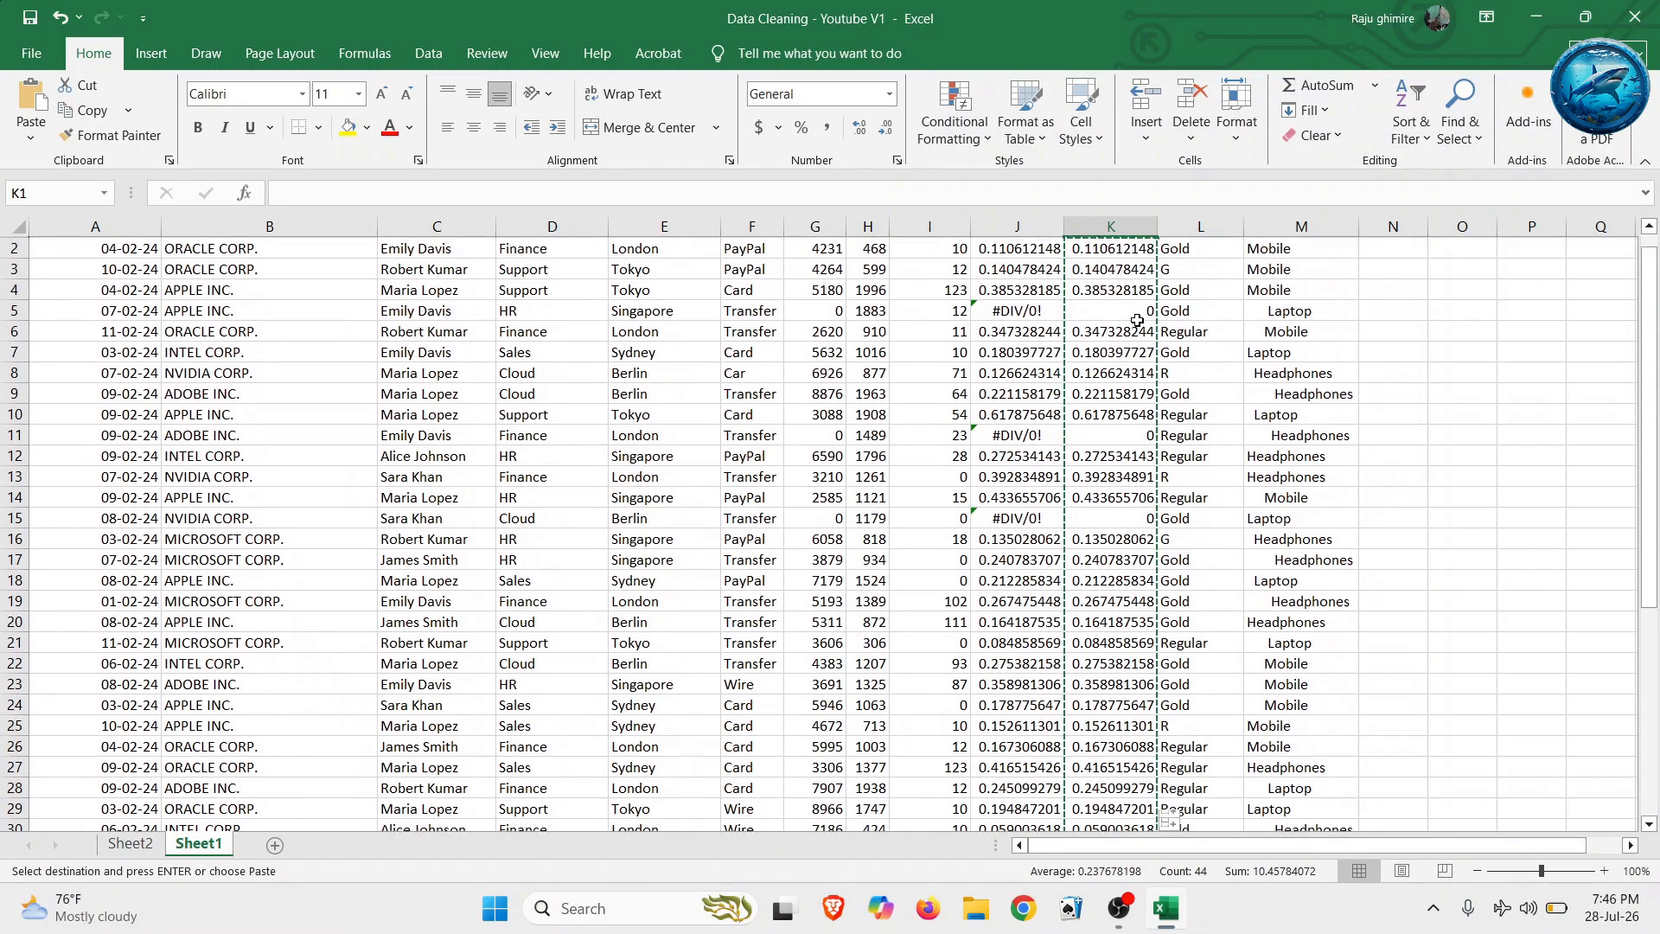
key(Down)
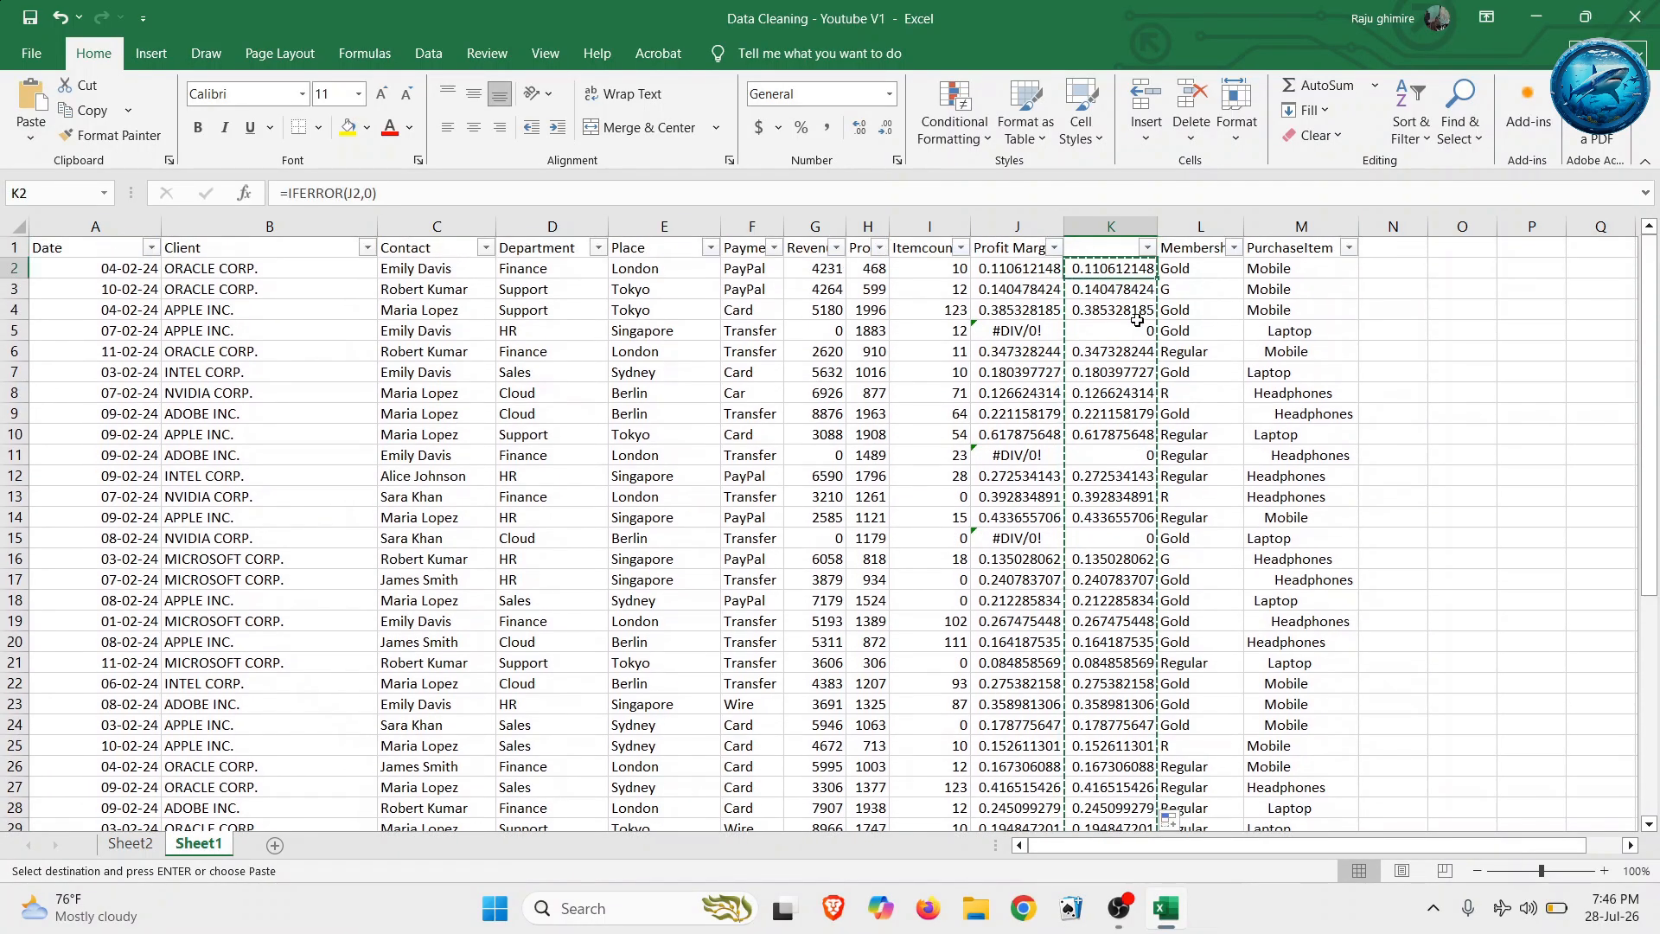
click(24, 134)
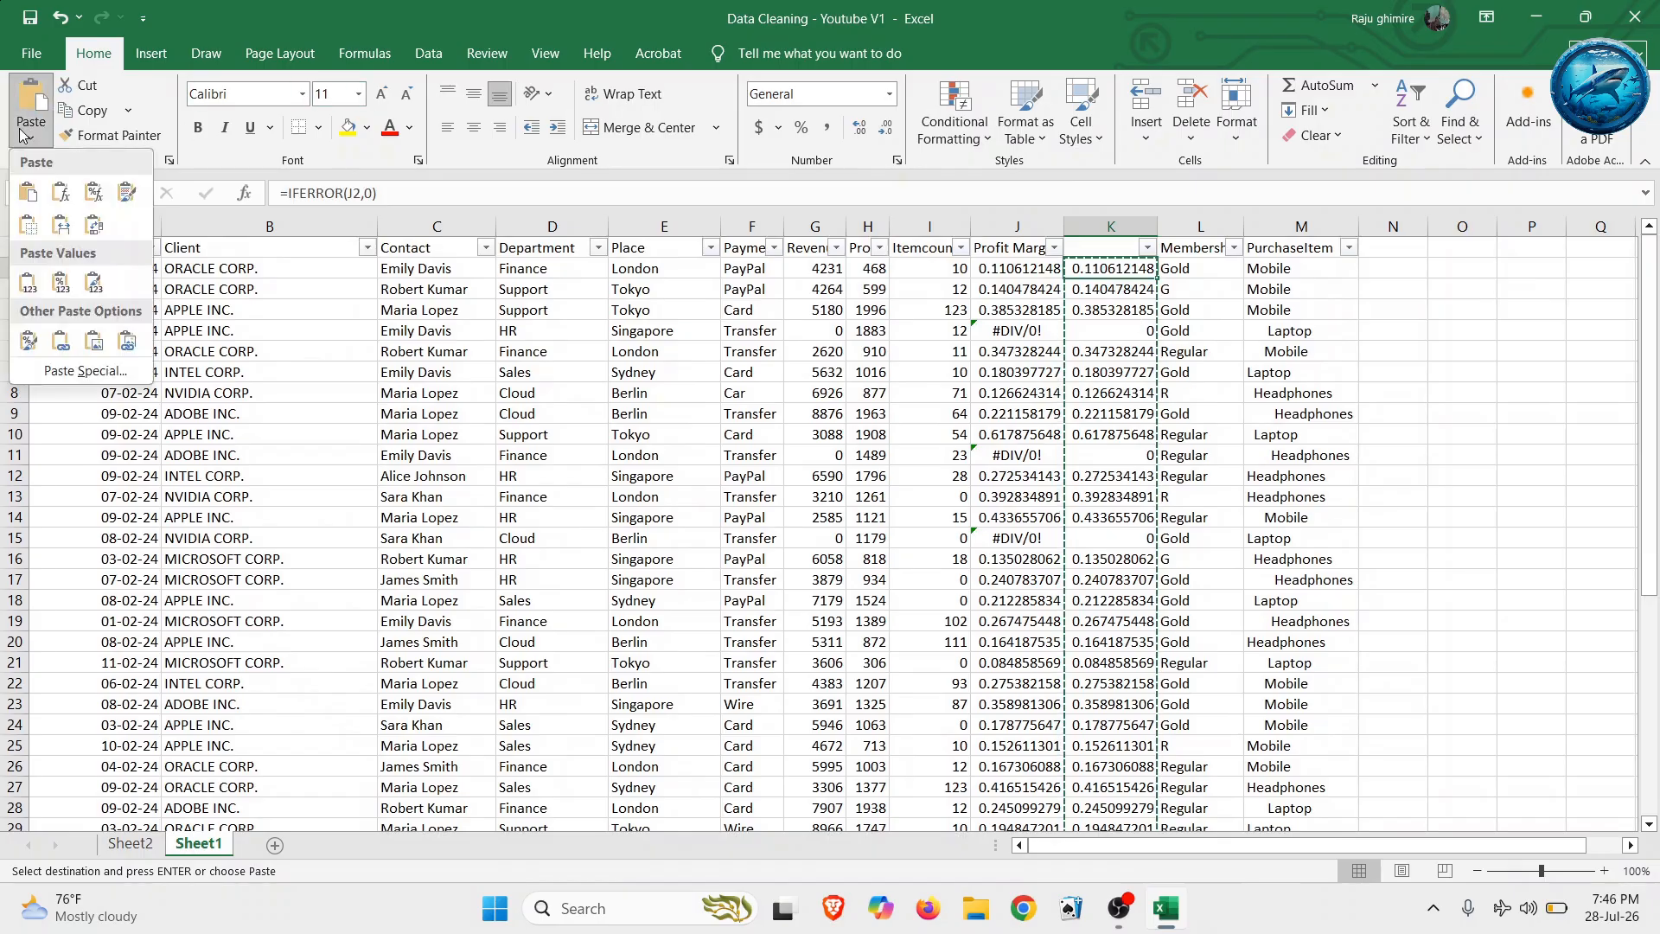
click(29, 283)
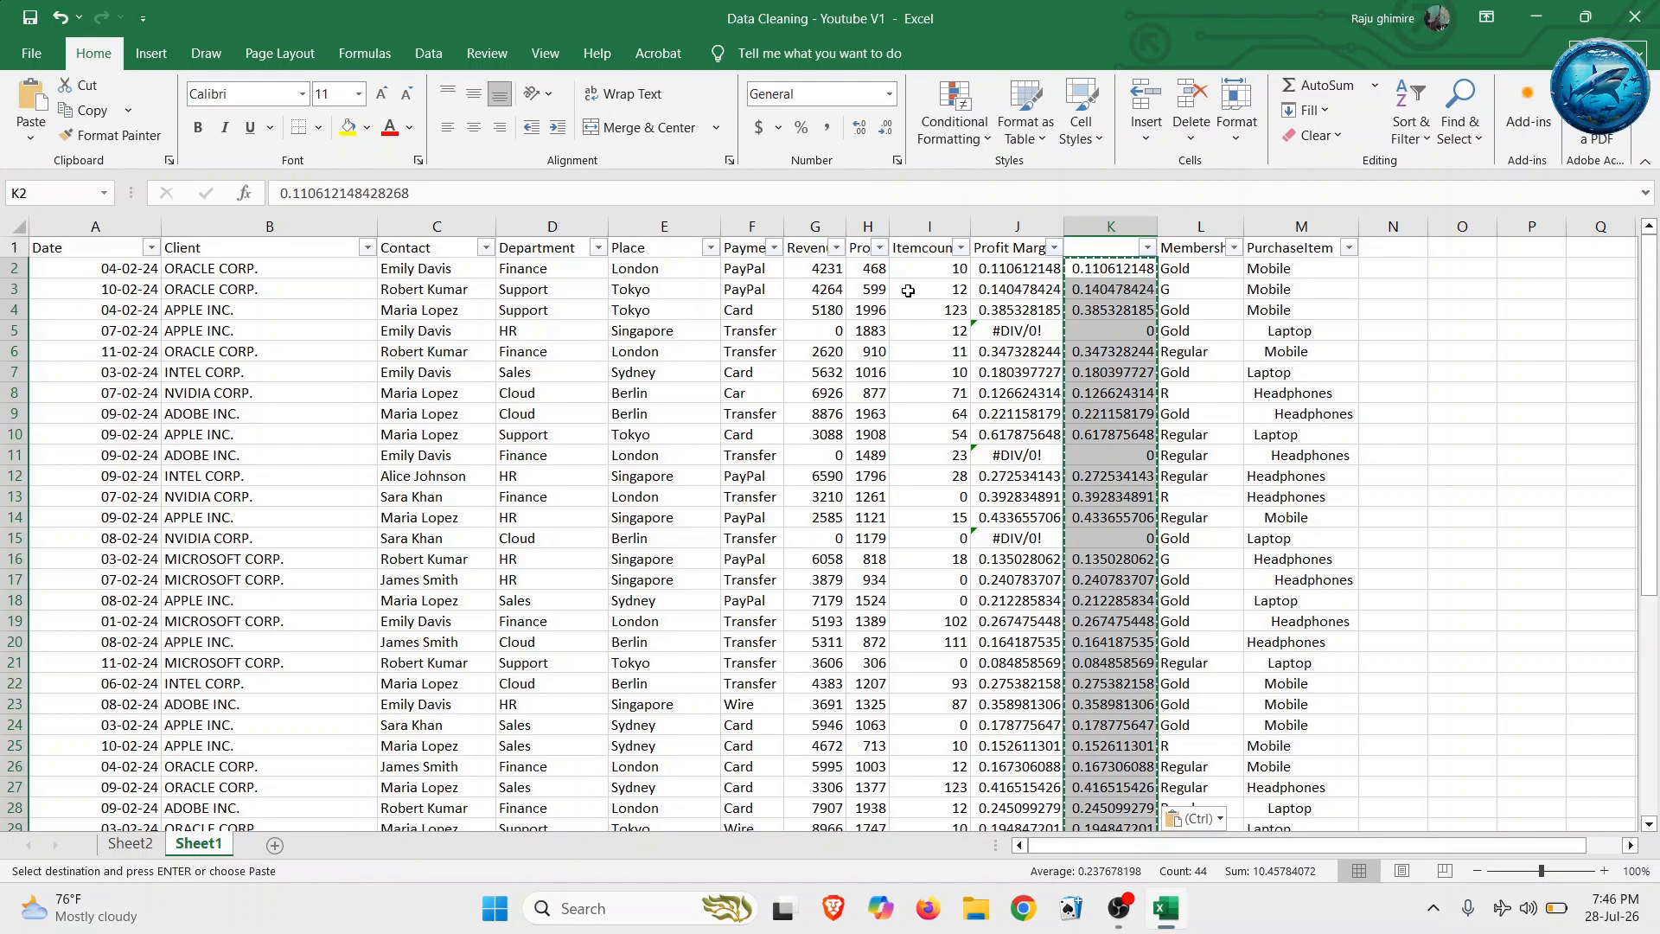
- Copy the Profit Margin header into K1 above the corrected values, and delete the original Profit Margin column J
click(992, 251)
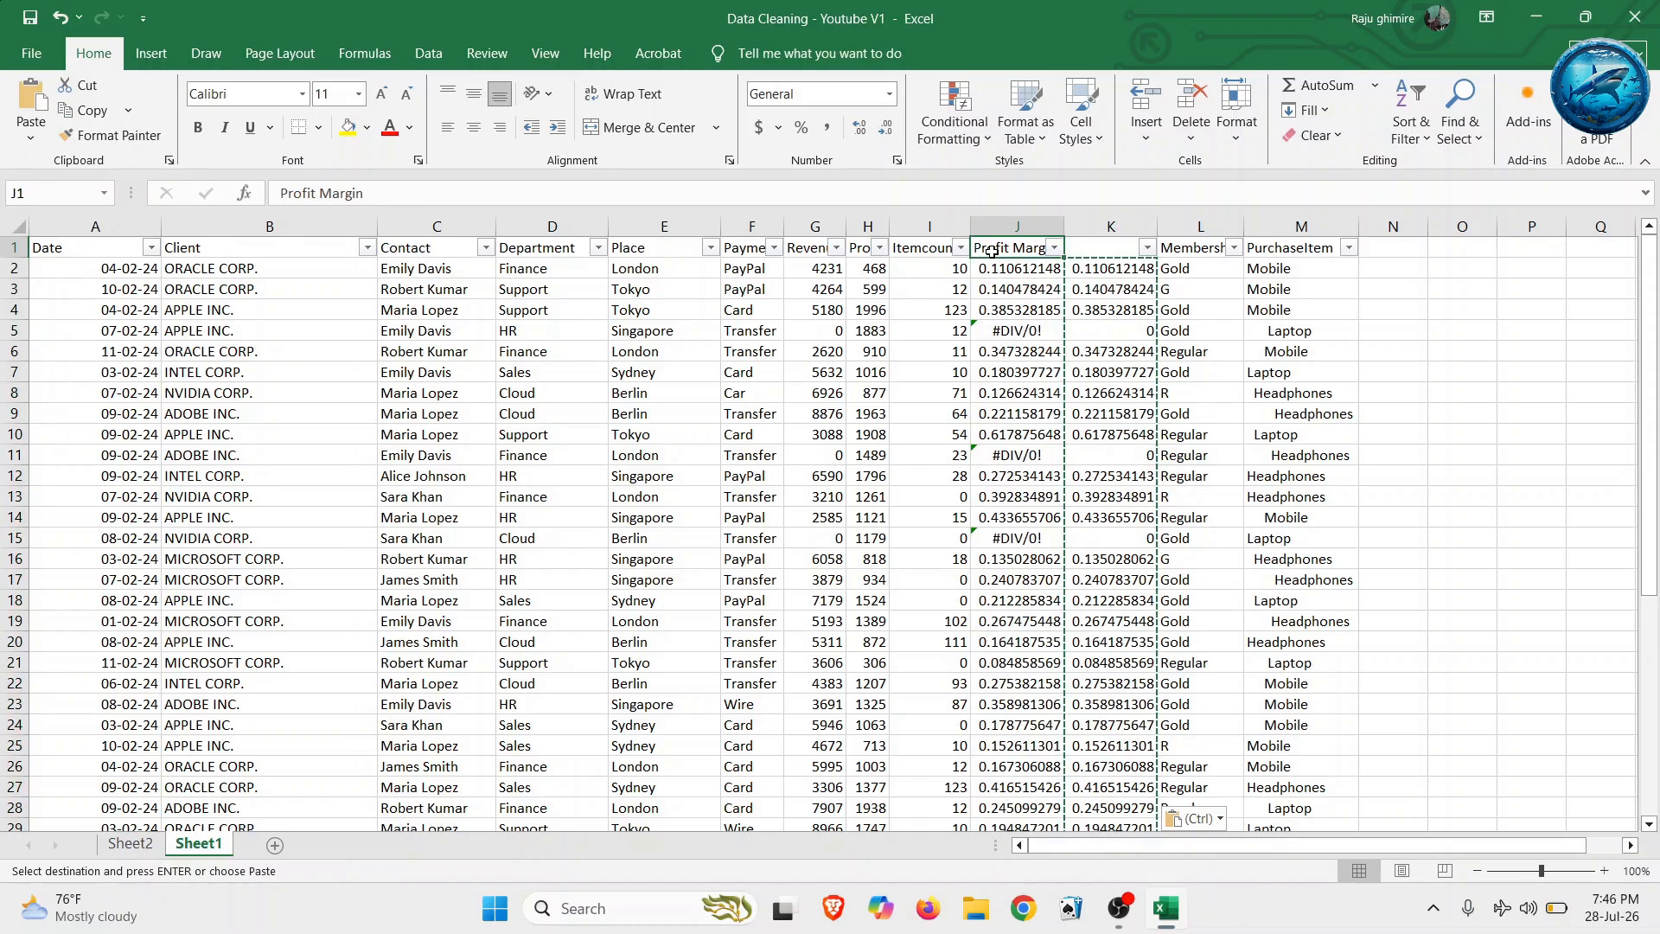
key(ctrl+c)
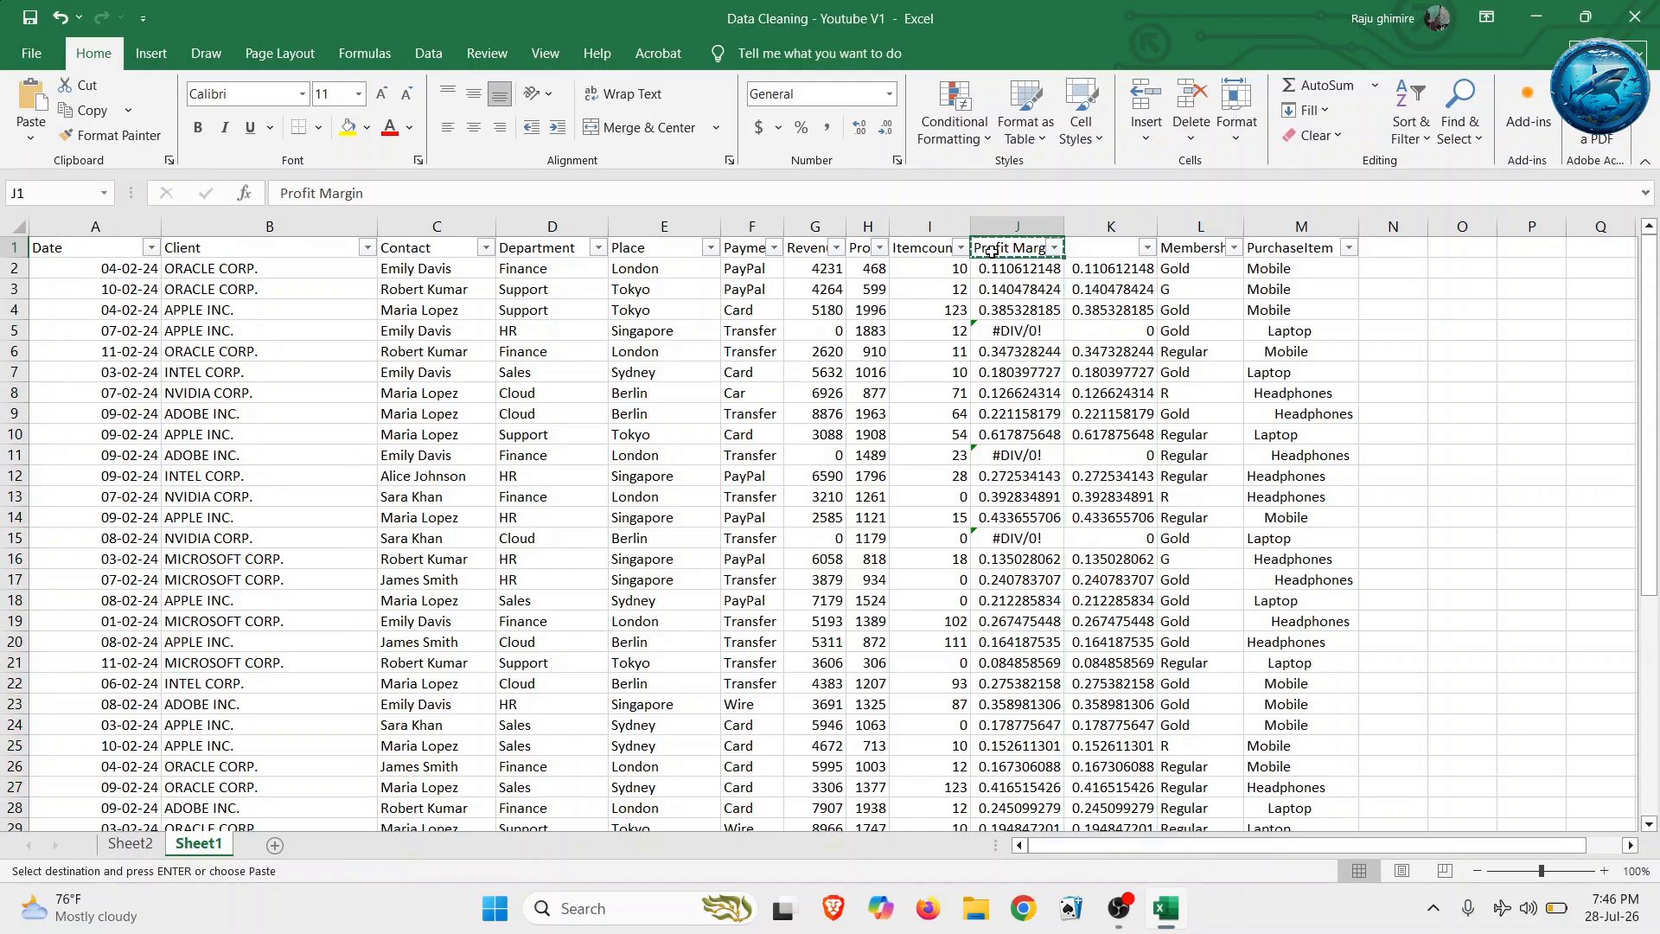
click(1099, 249)
click(1007, 248)
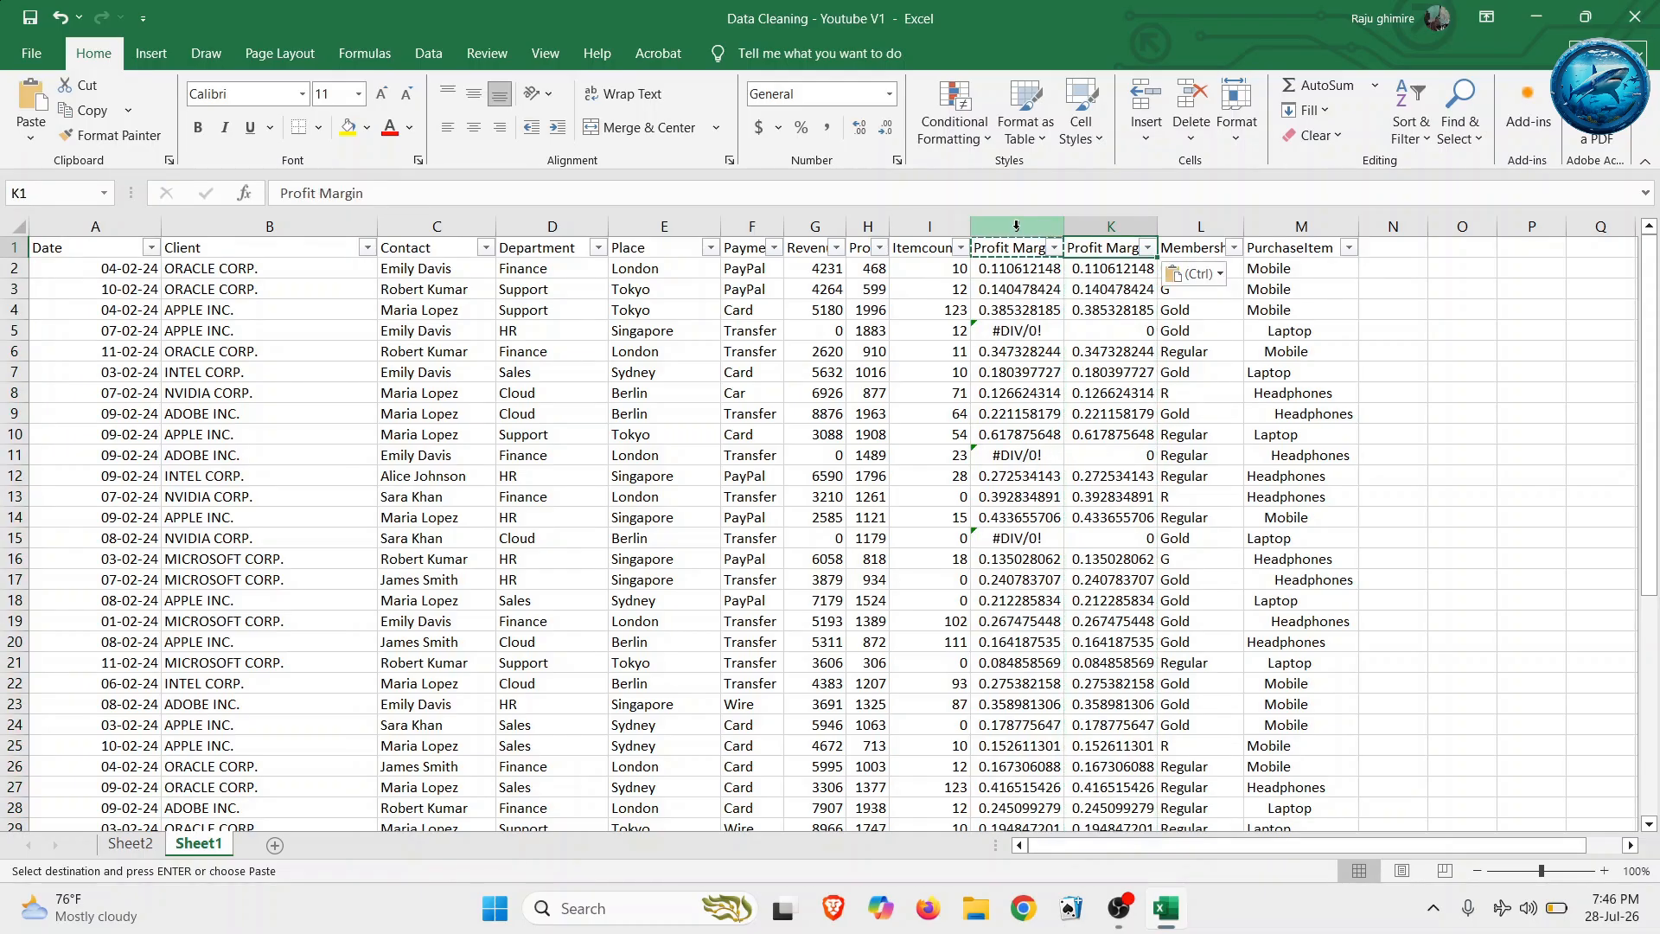
right_click(1019, 227)
click(1068, 440)
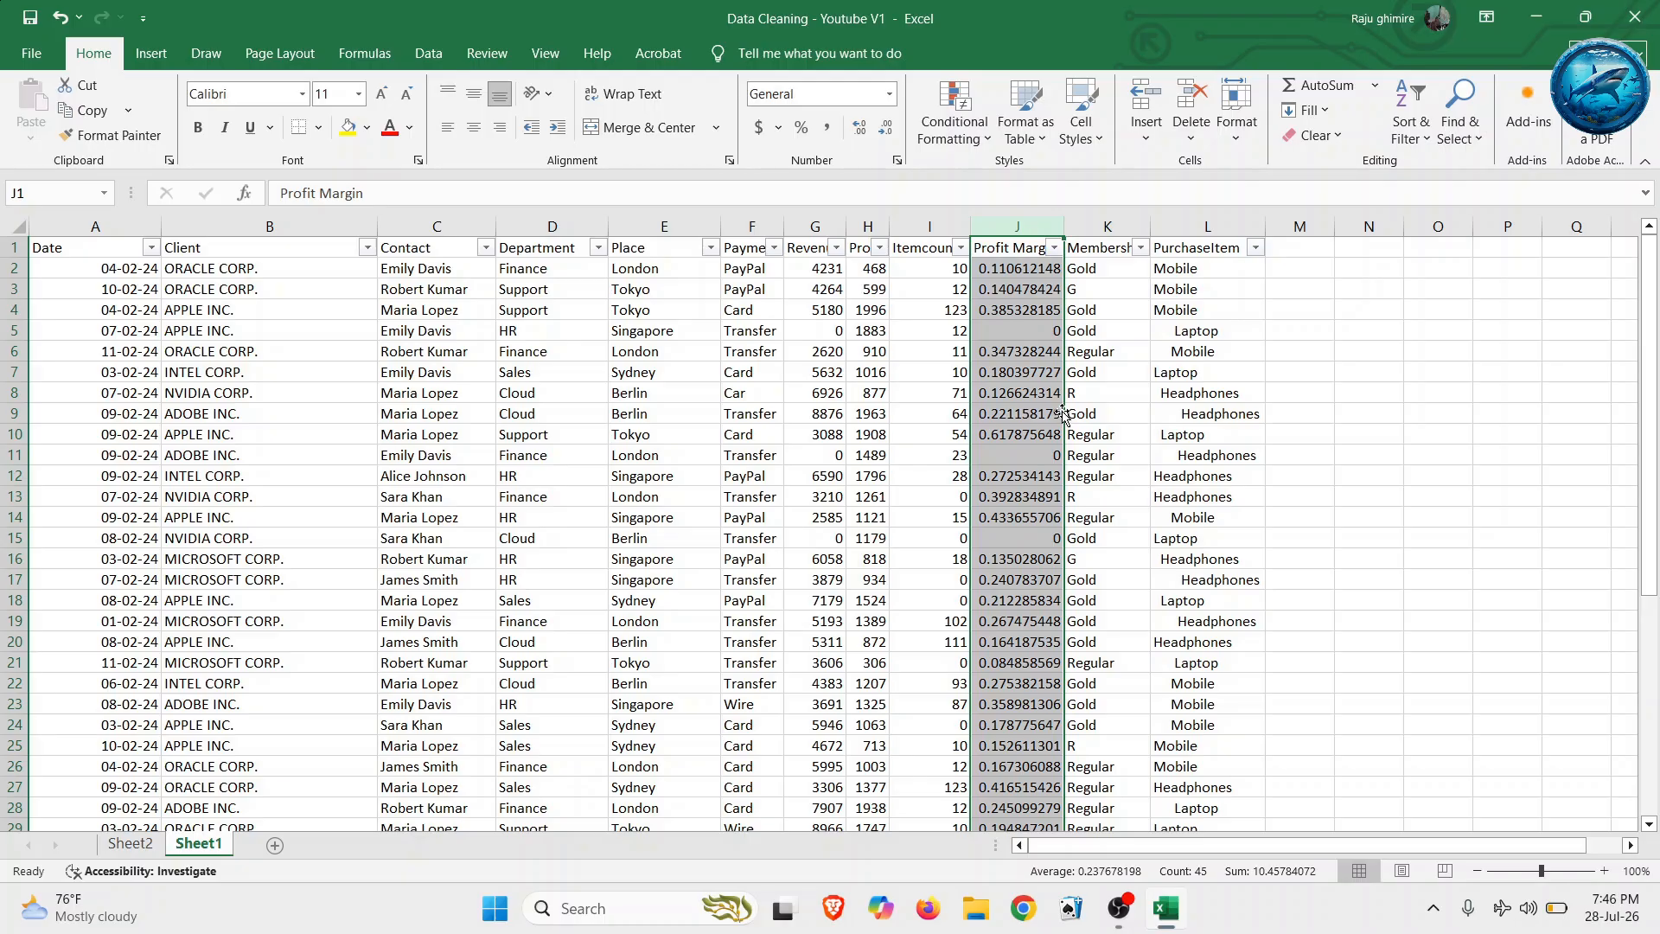
- Review the list of cleaning topics on Sheet2 and return to the Membership column on Sheet1
click(1108, 252)
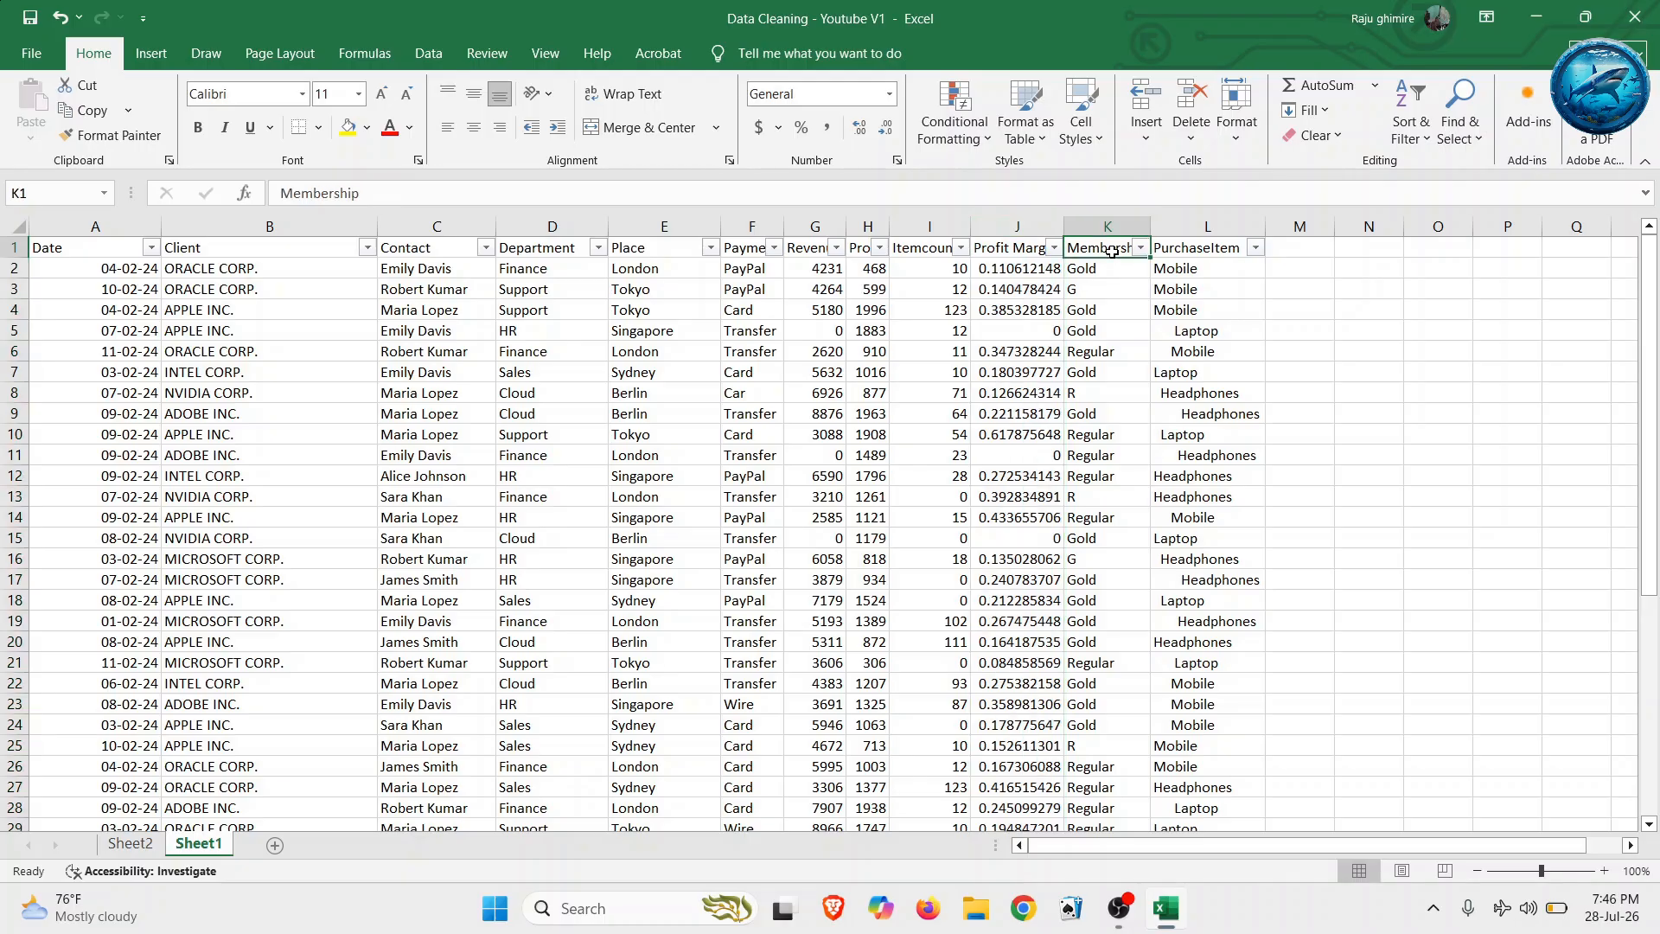
click(130, 844)
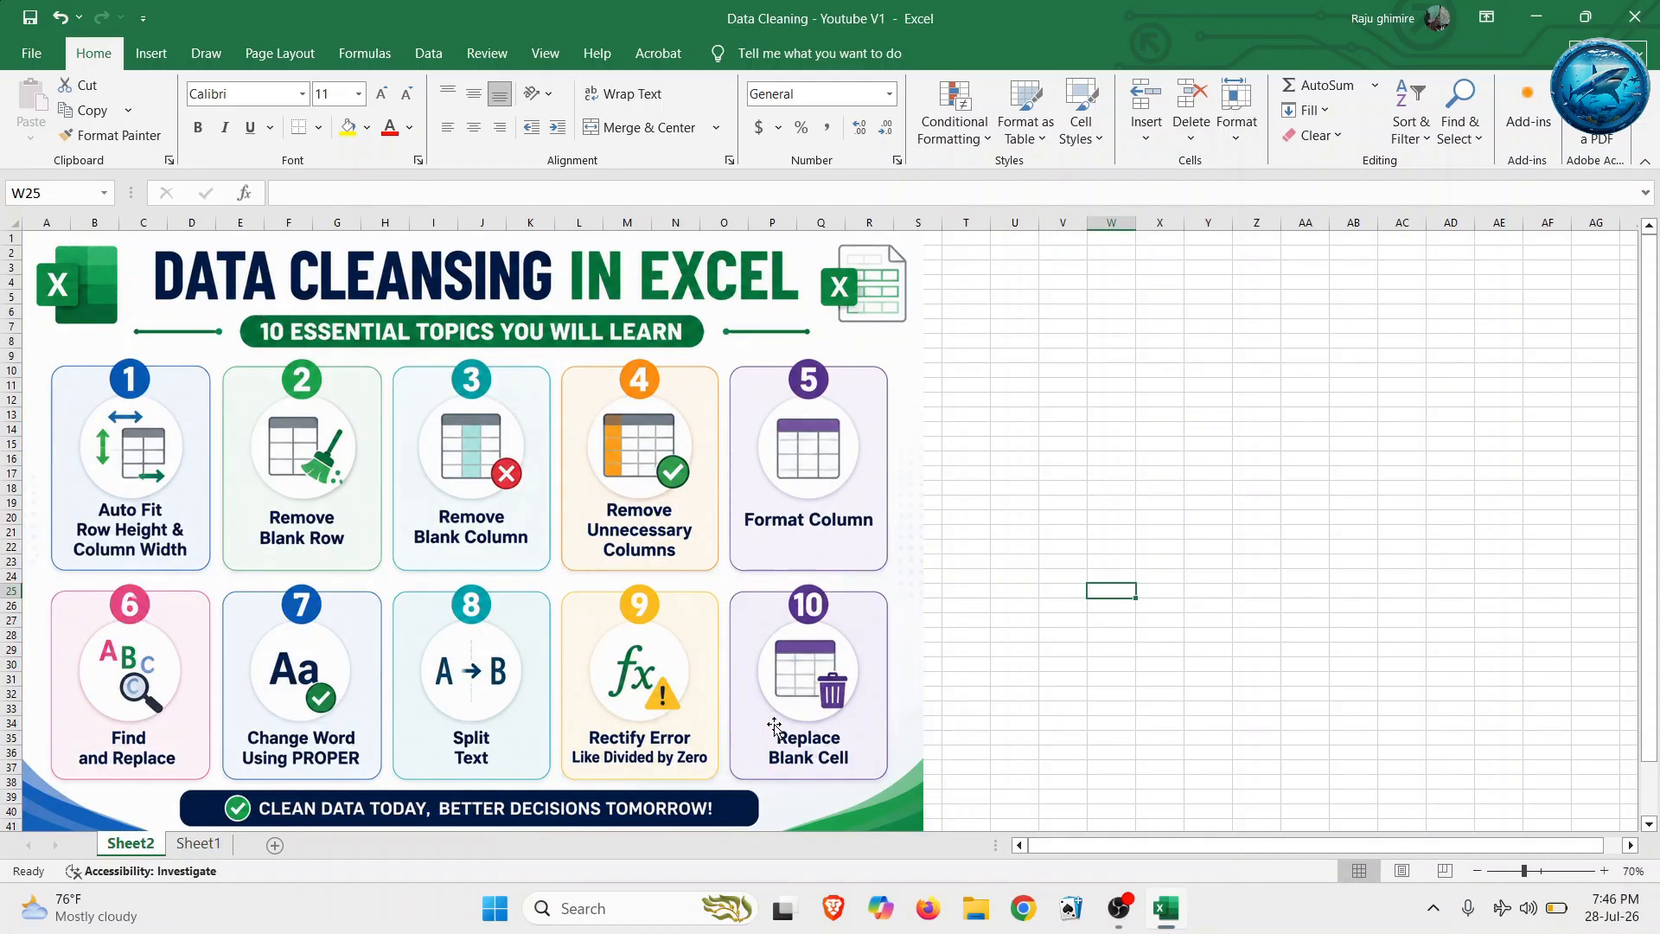
click(183, 845)
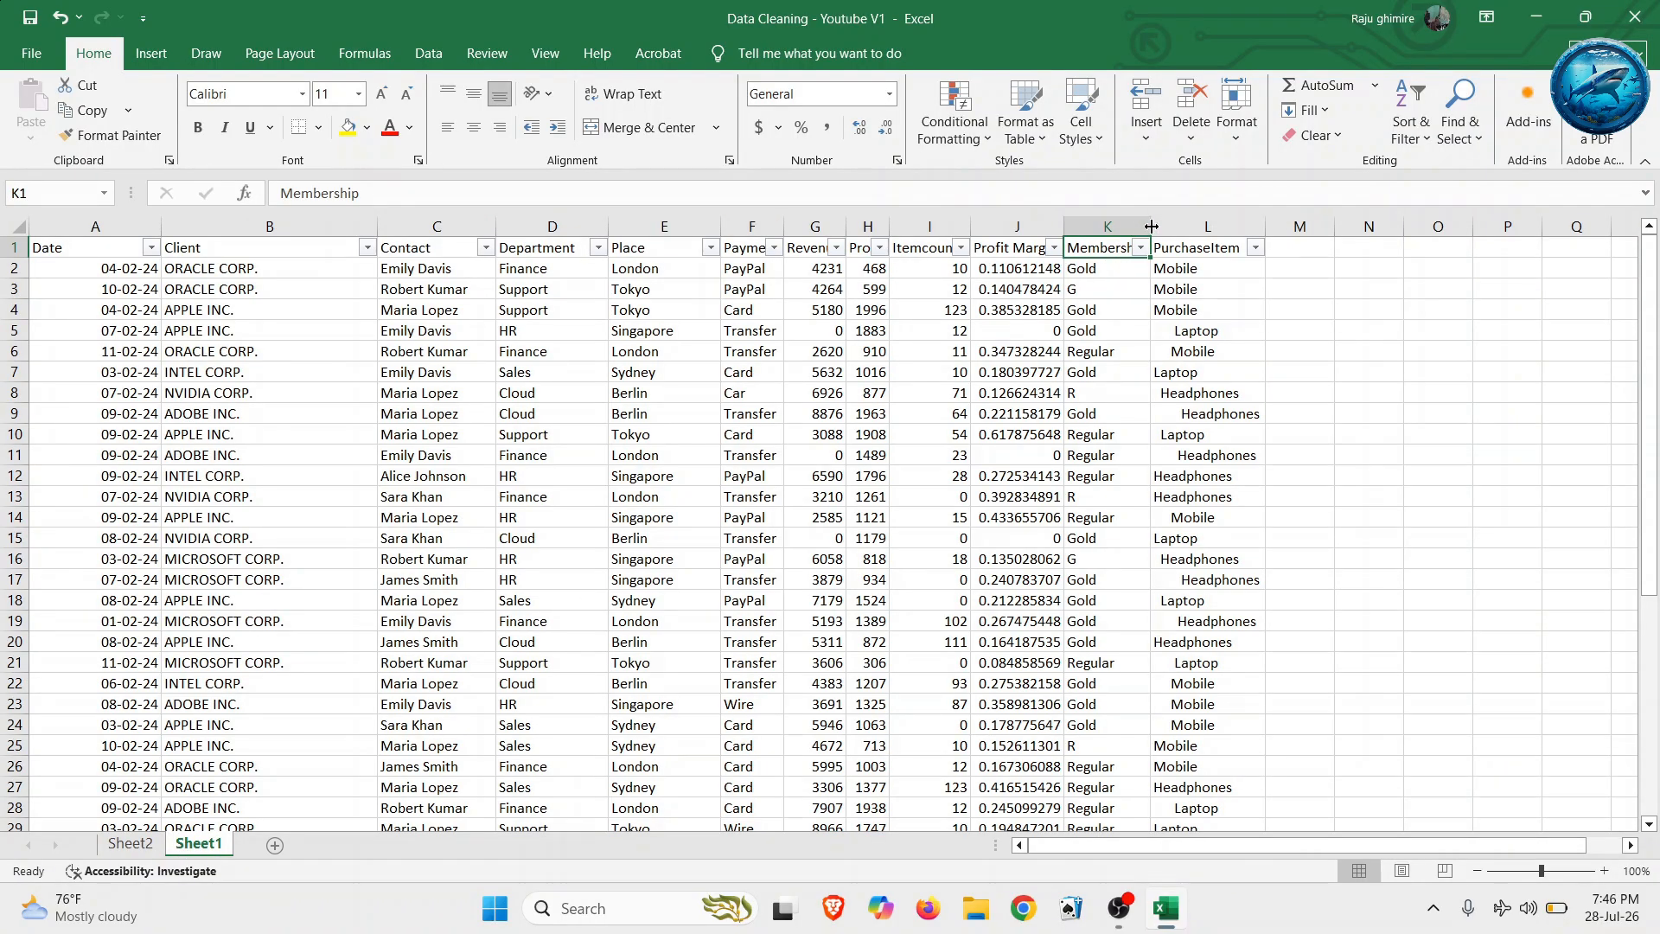
- Examine the entries in the Membership column and the distinct values offered by its filter
click(1106, 283)
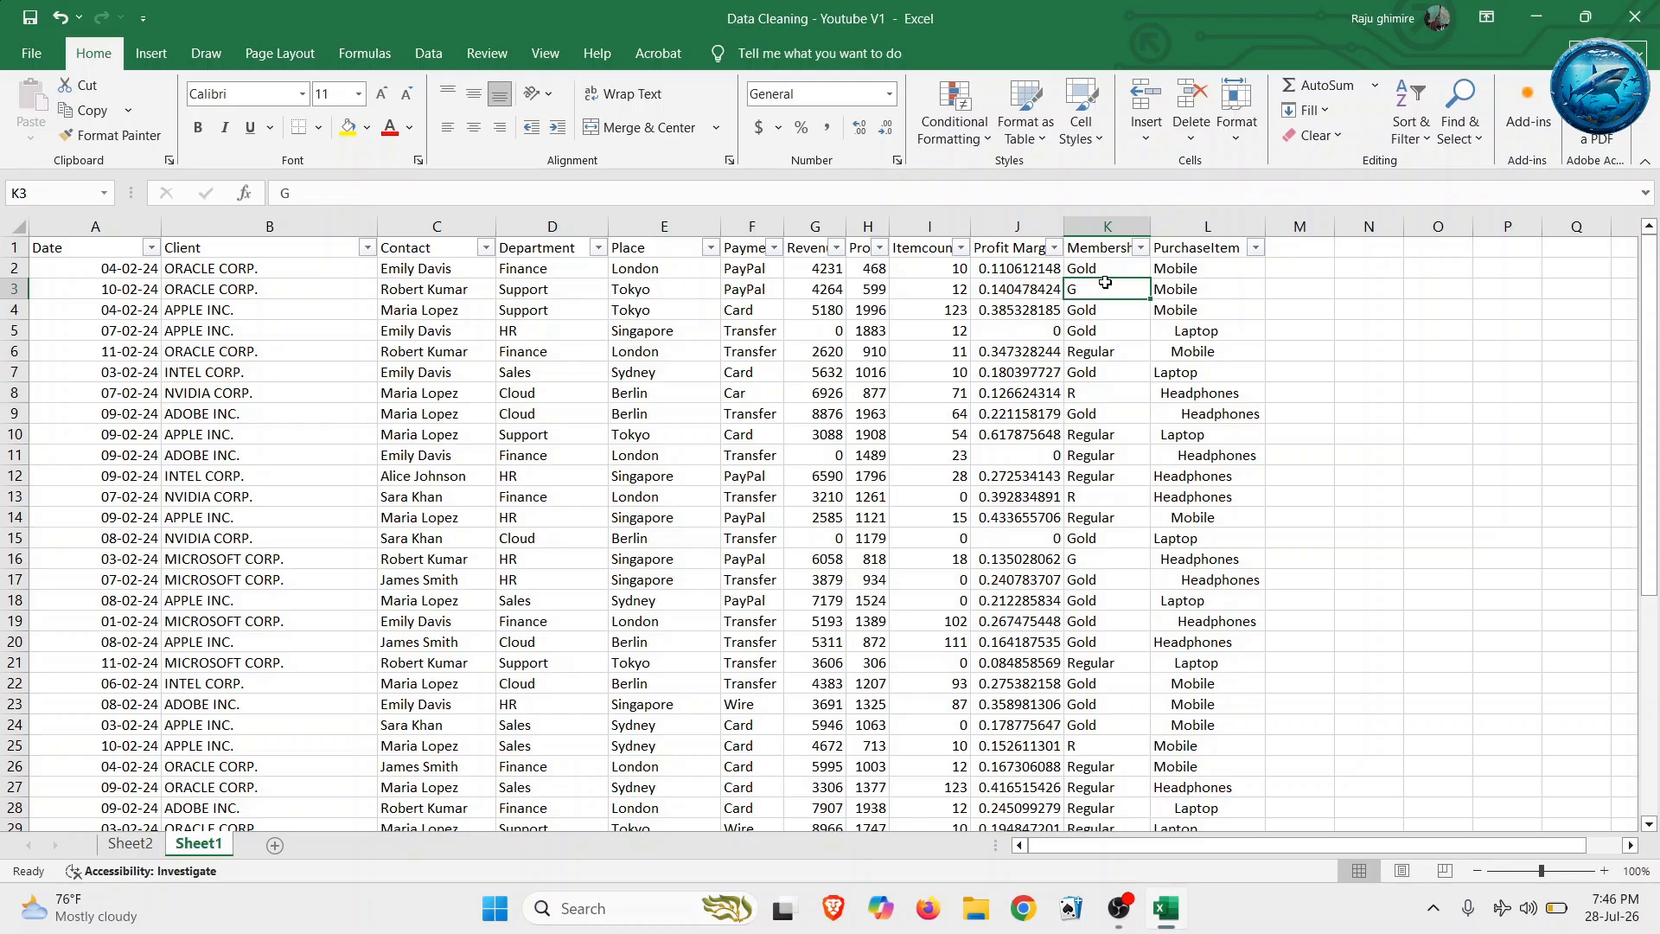
click(1106, 271)
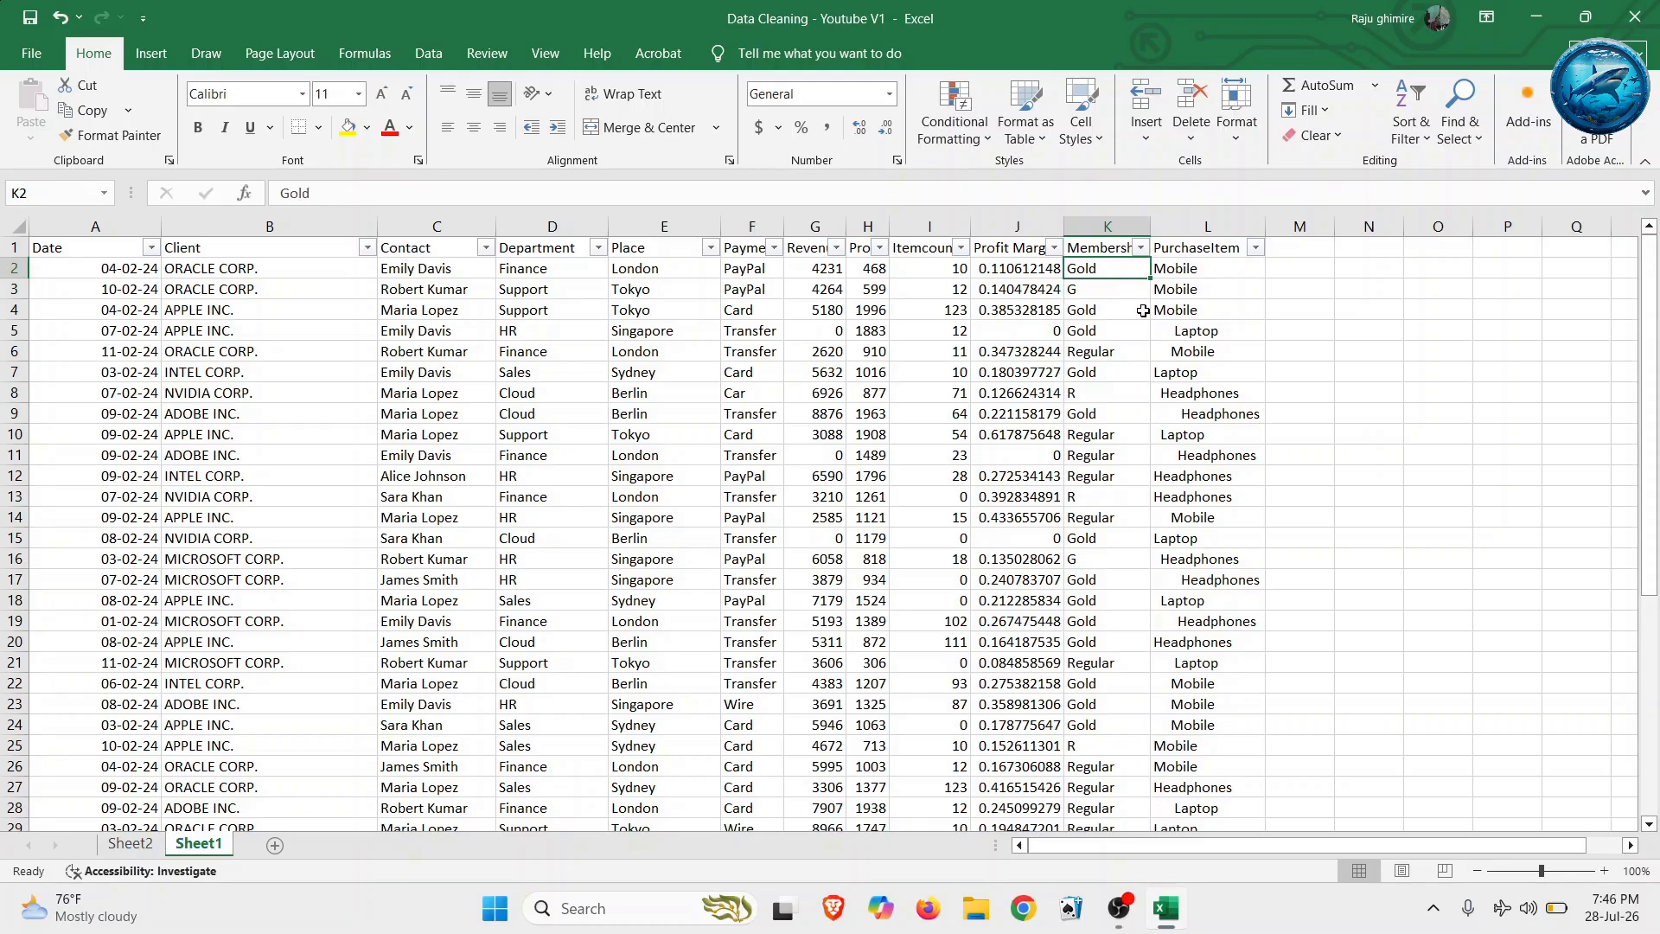
key(Down)
key(Down)
key(Down)
key(Down)
key(Down)
key(Down)
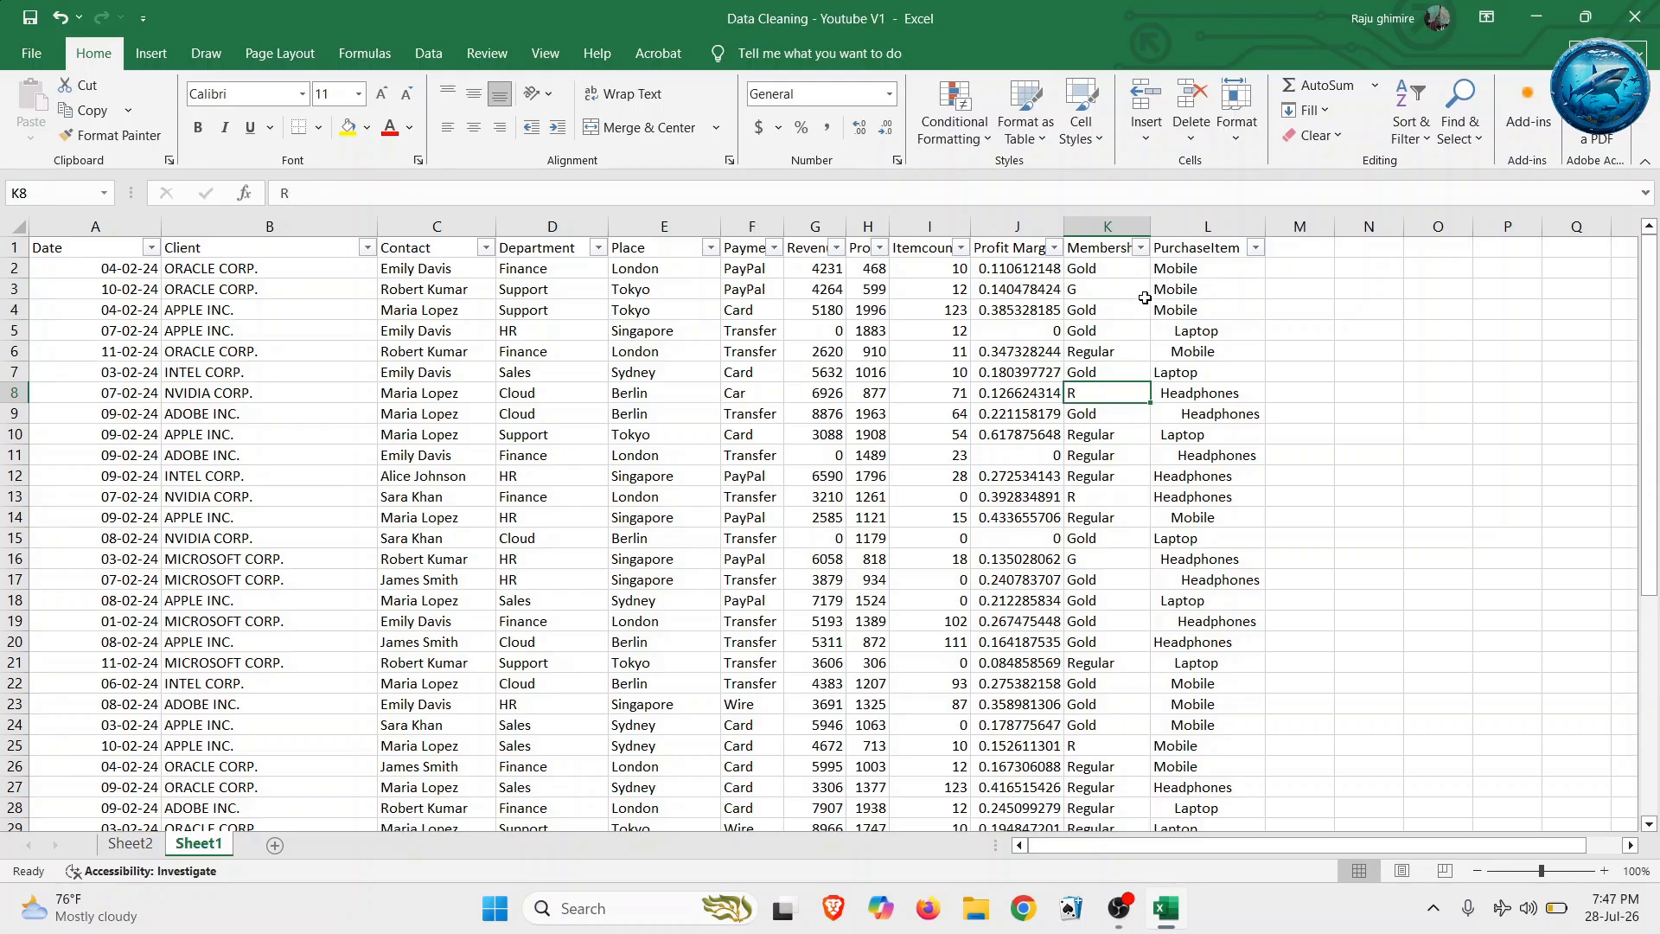
click(1142, 248)
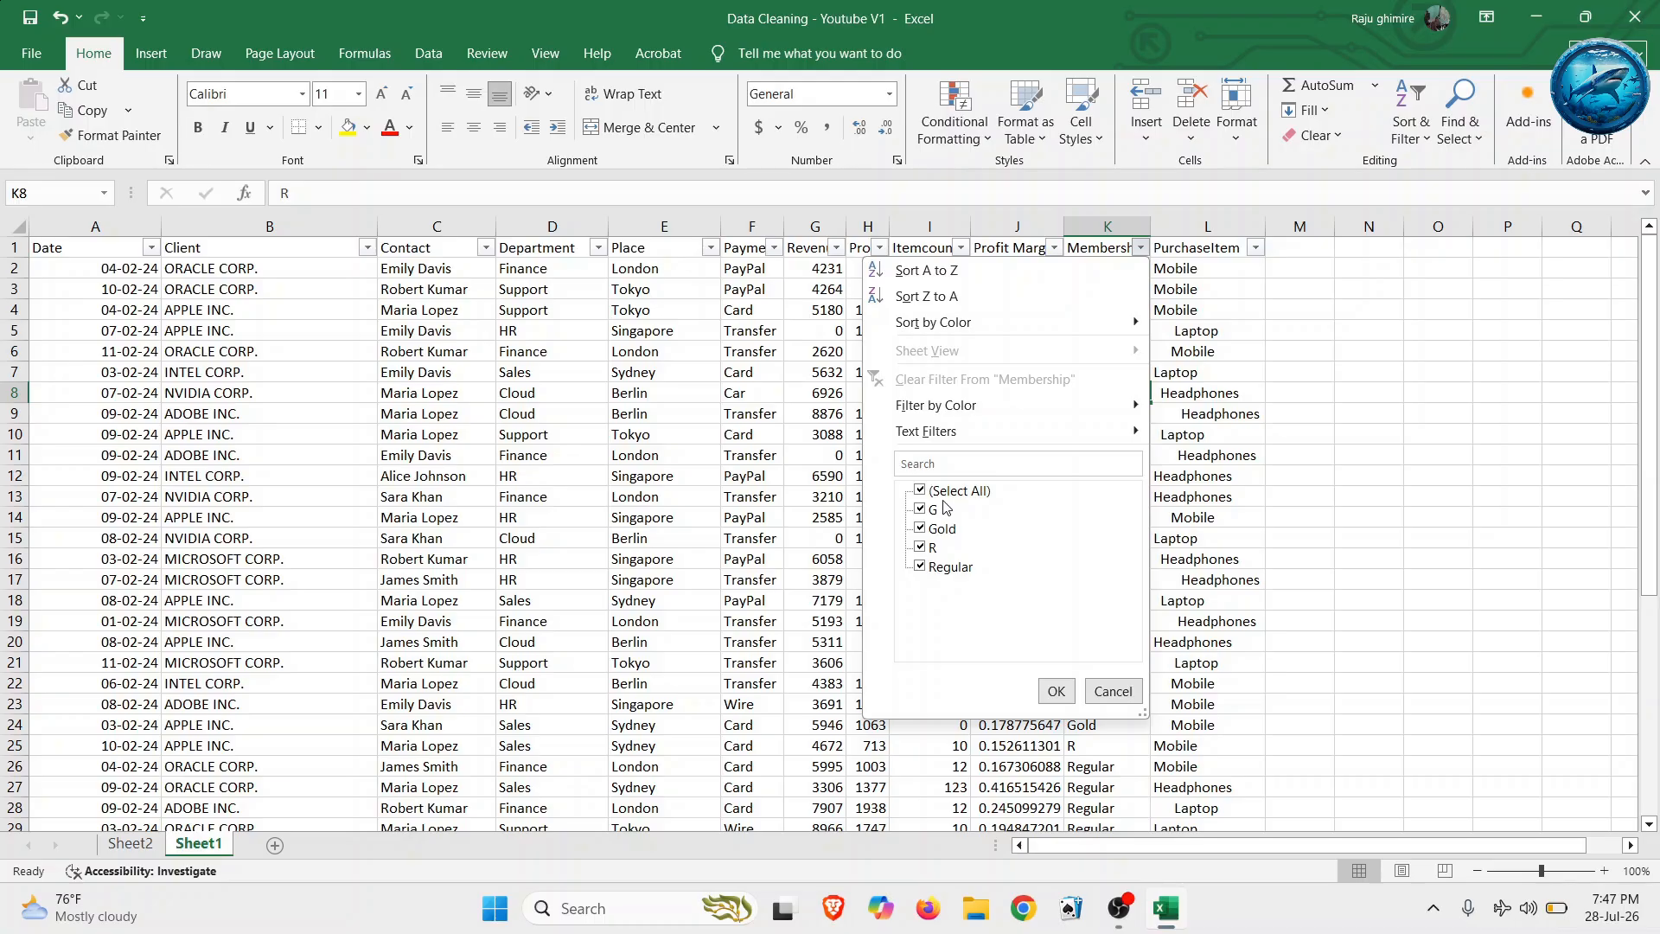
click(1068, 695)
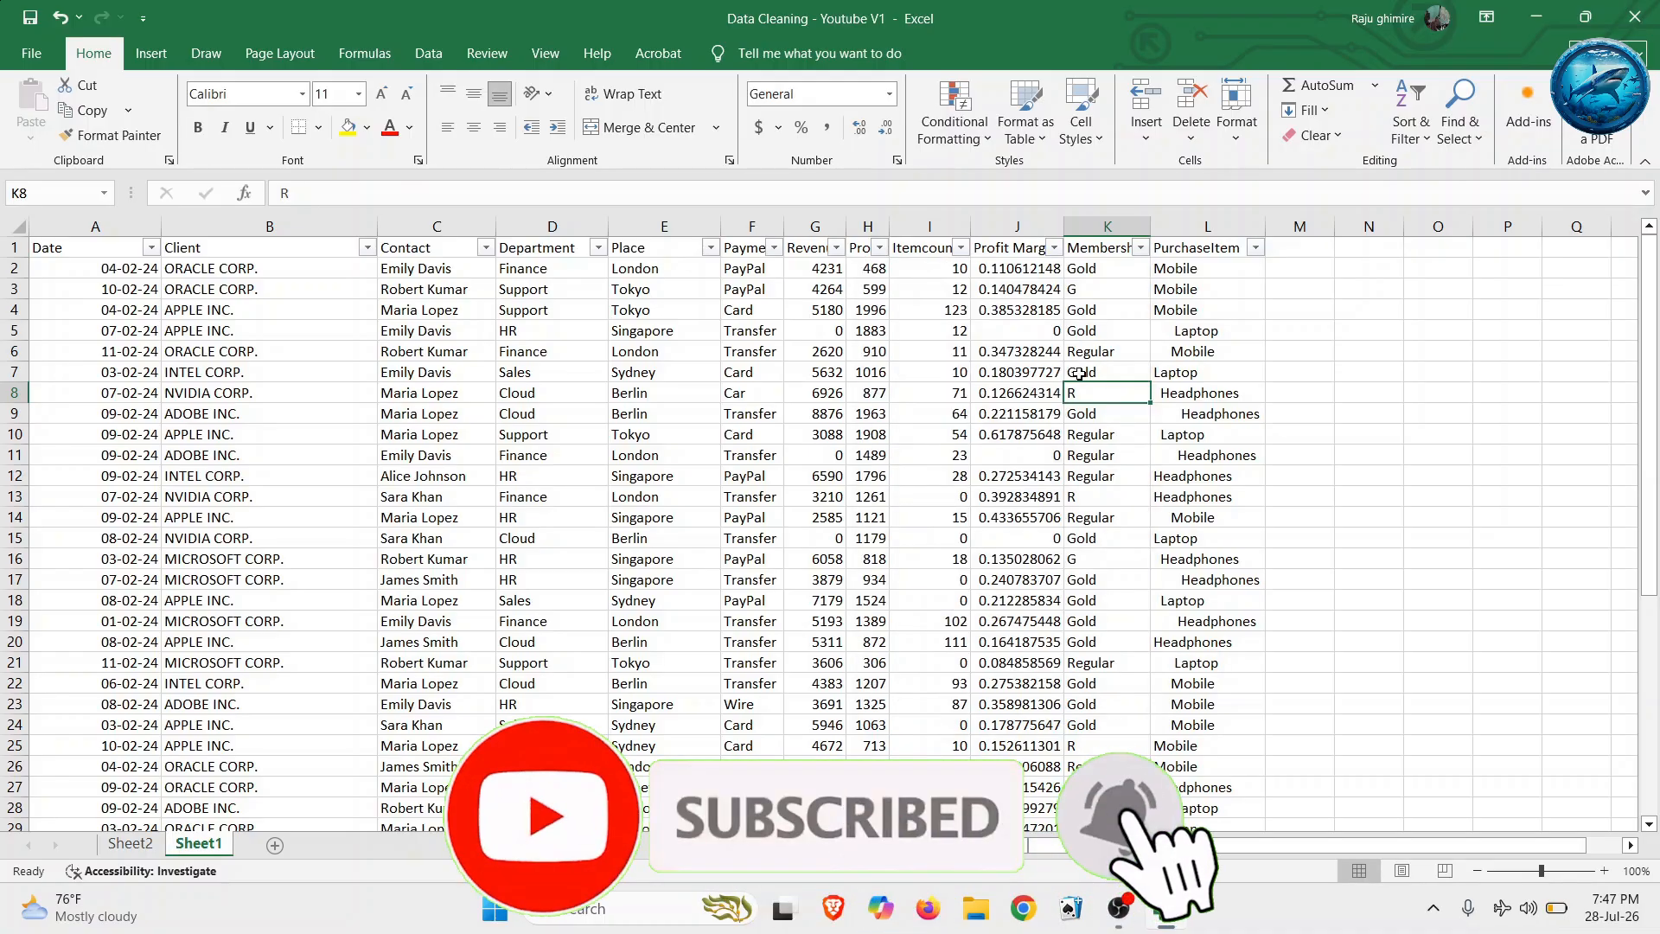
- Try to replace every G with Gold in the Membership column without any matching options
click(1108, 224)
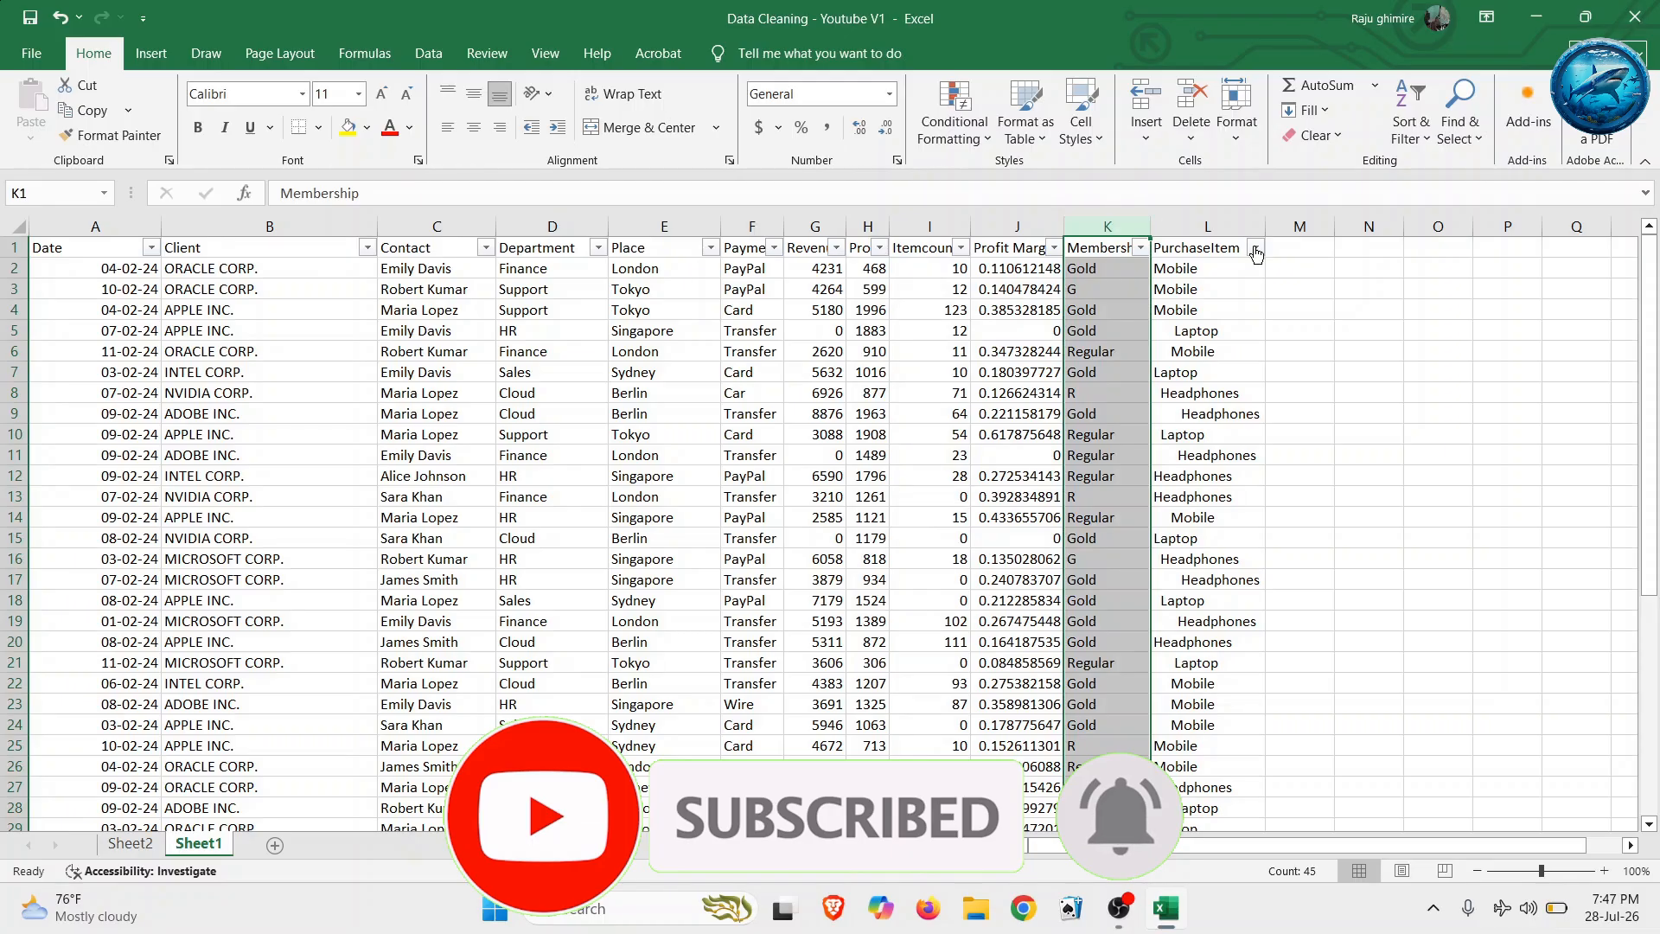
click(1473, 141)
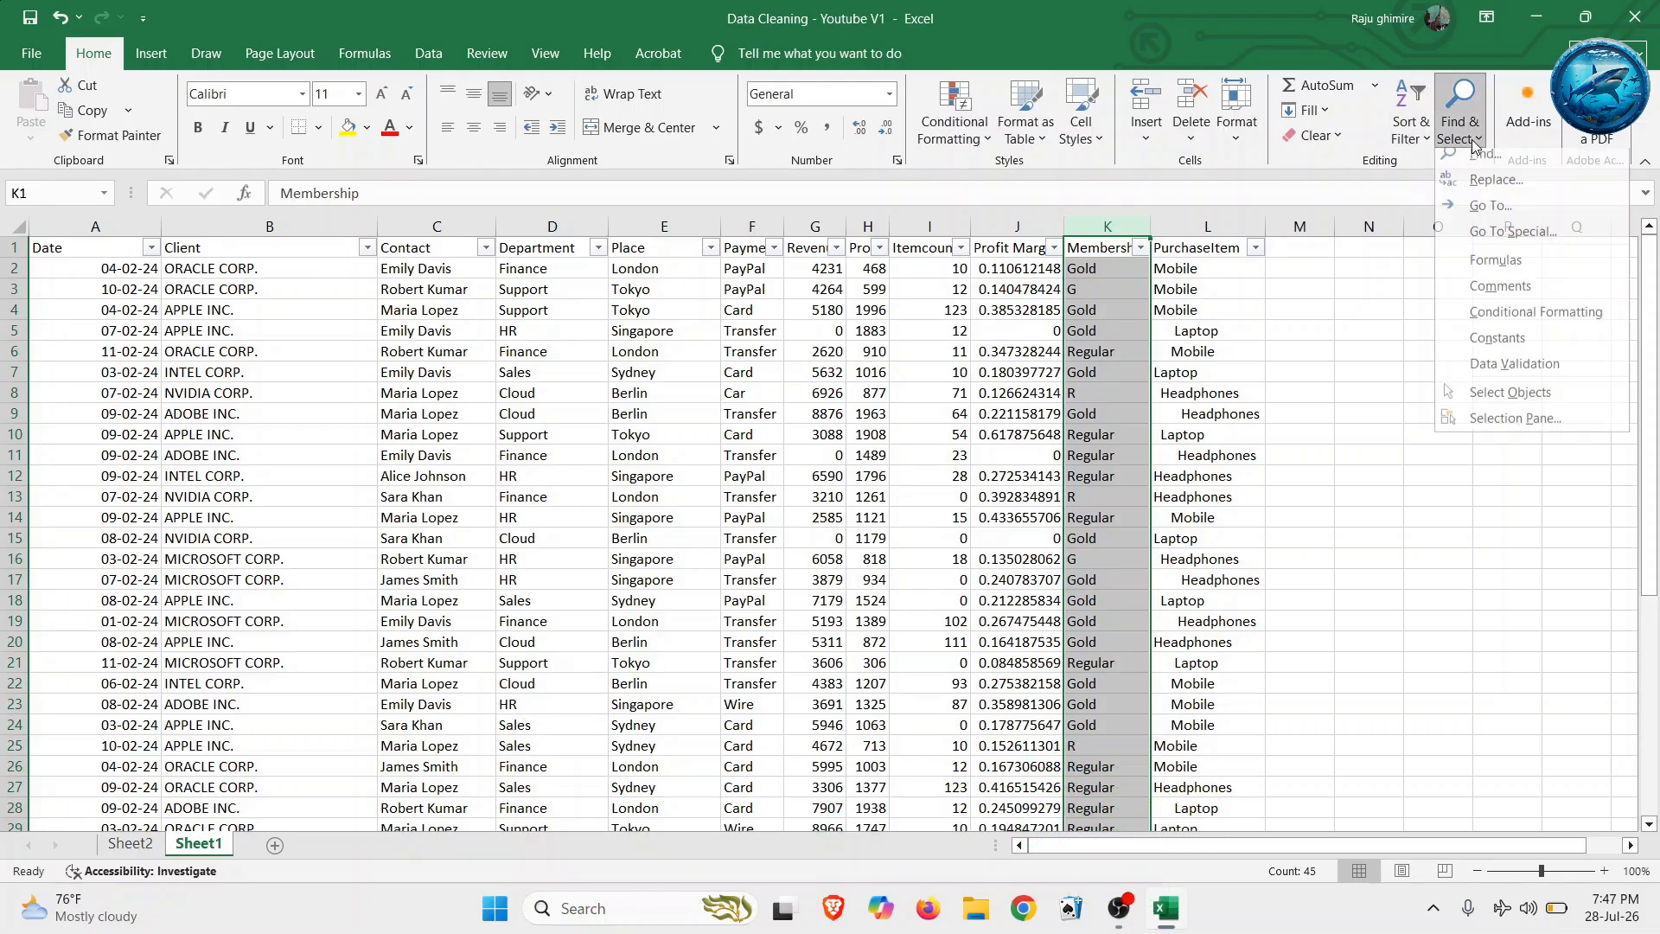
click(1479, 190)
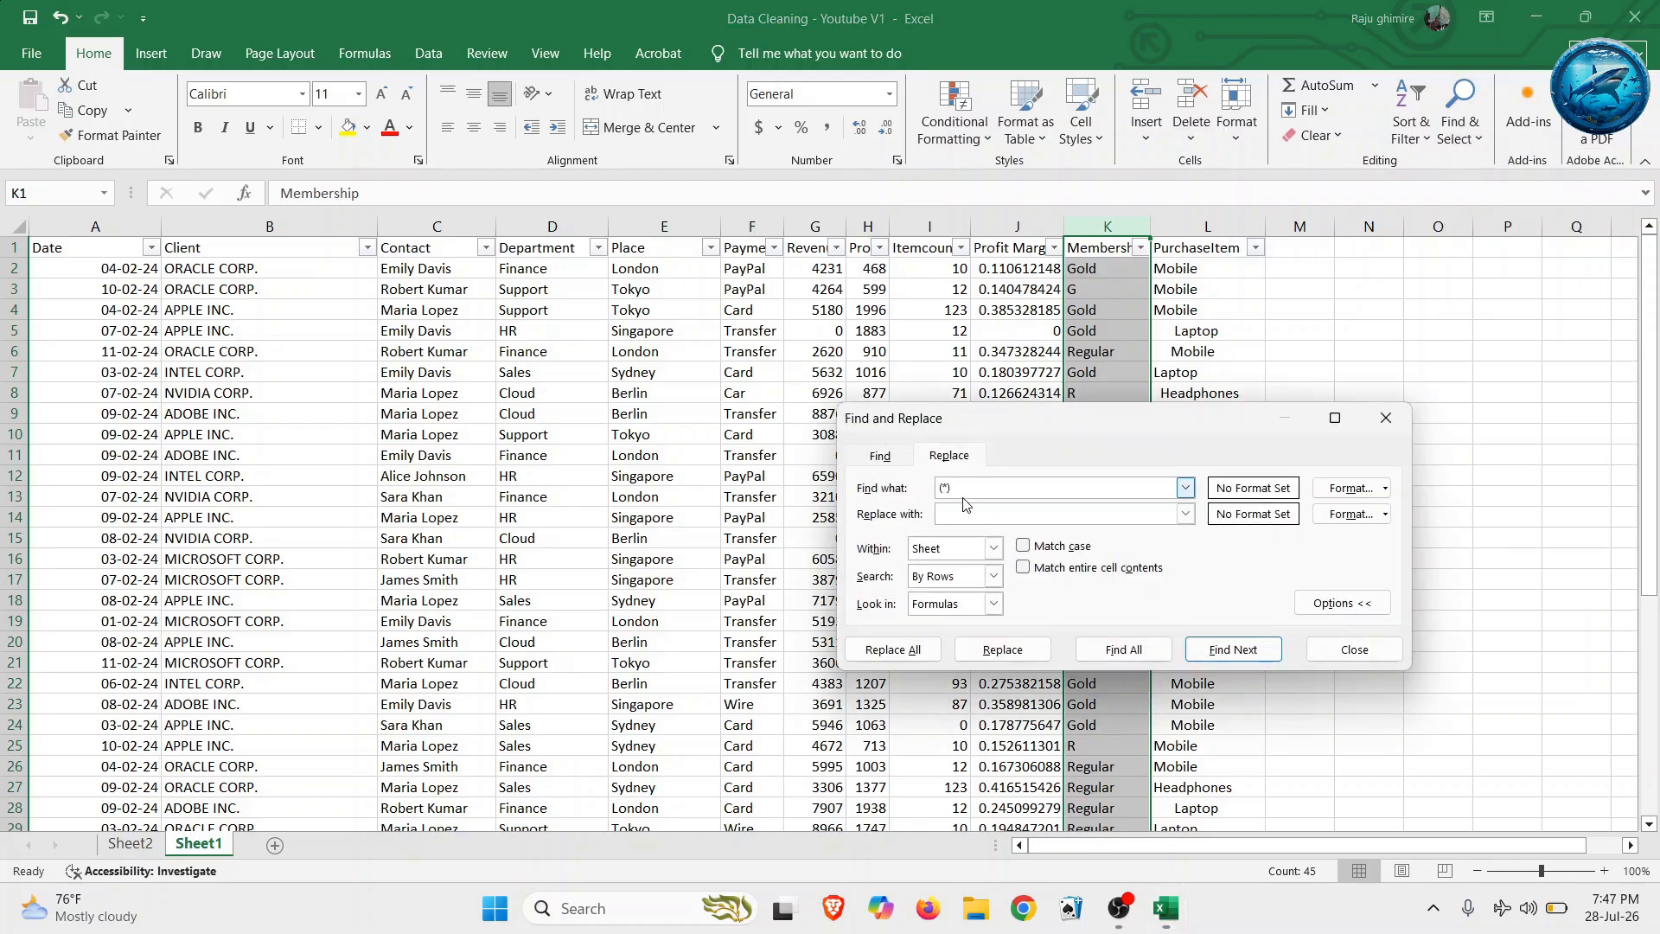
drag(1031, 421, 760, 415)
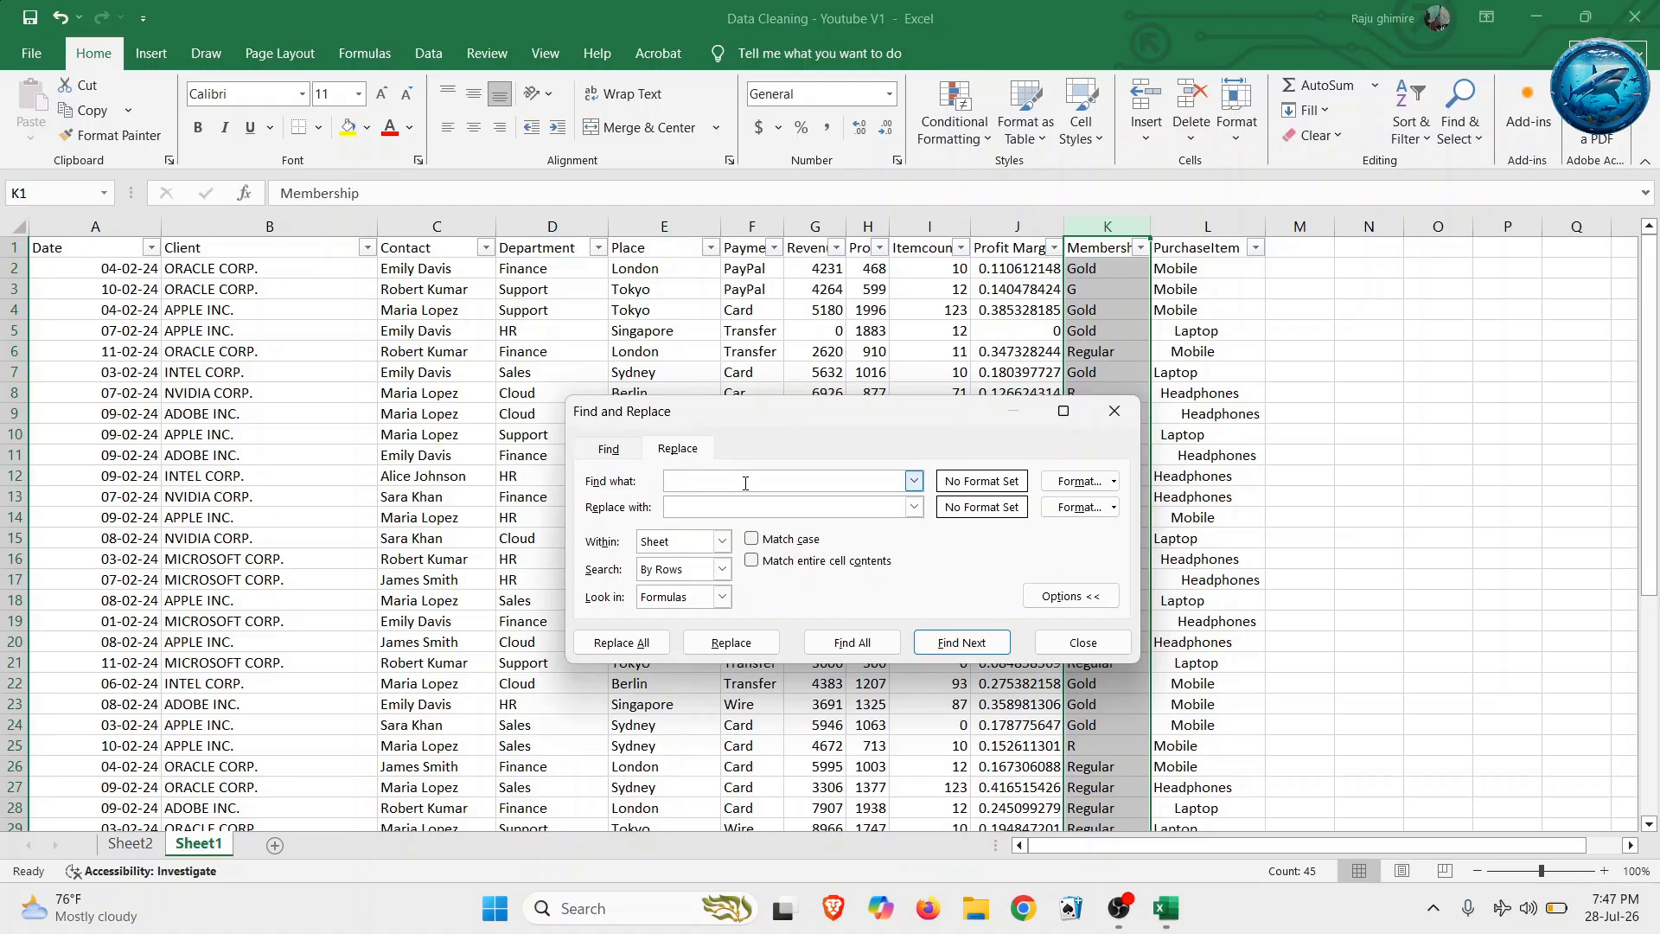
click(1065, 596)
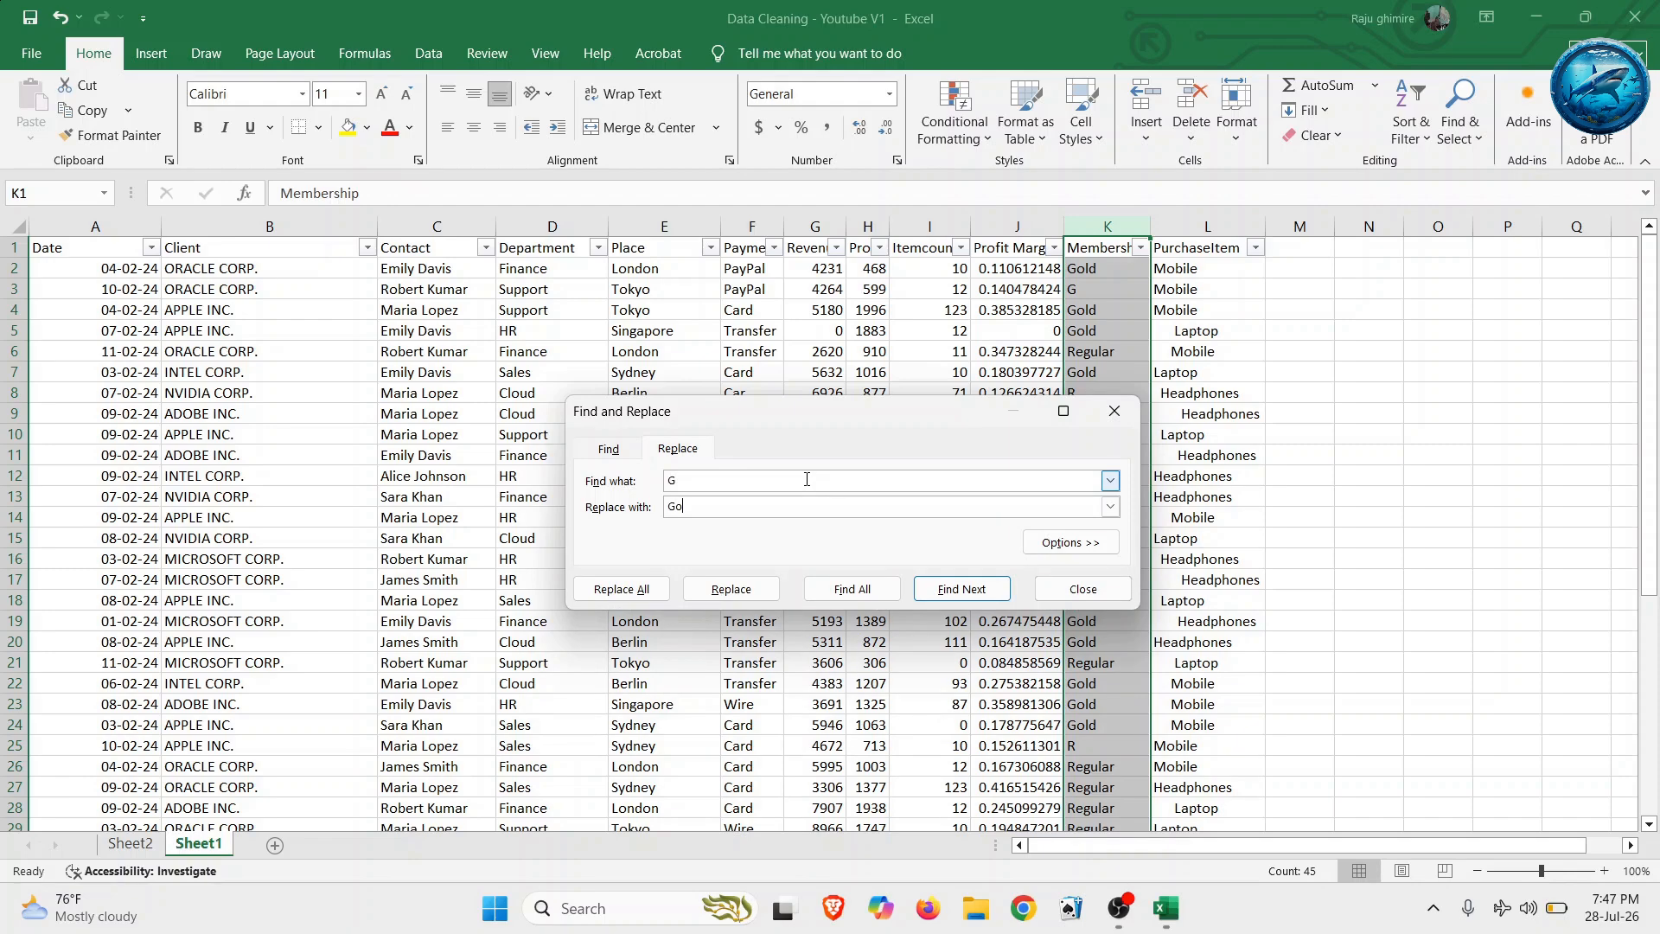
click(636, 593)
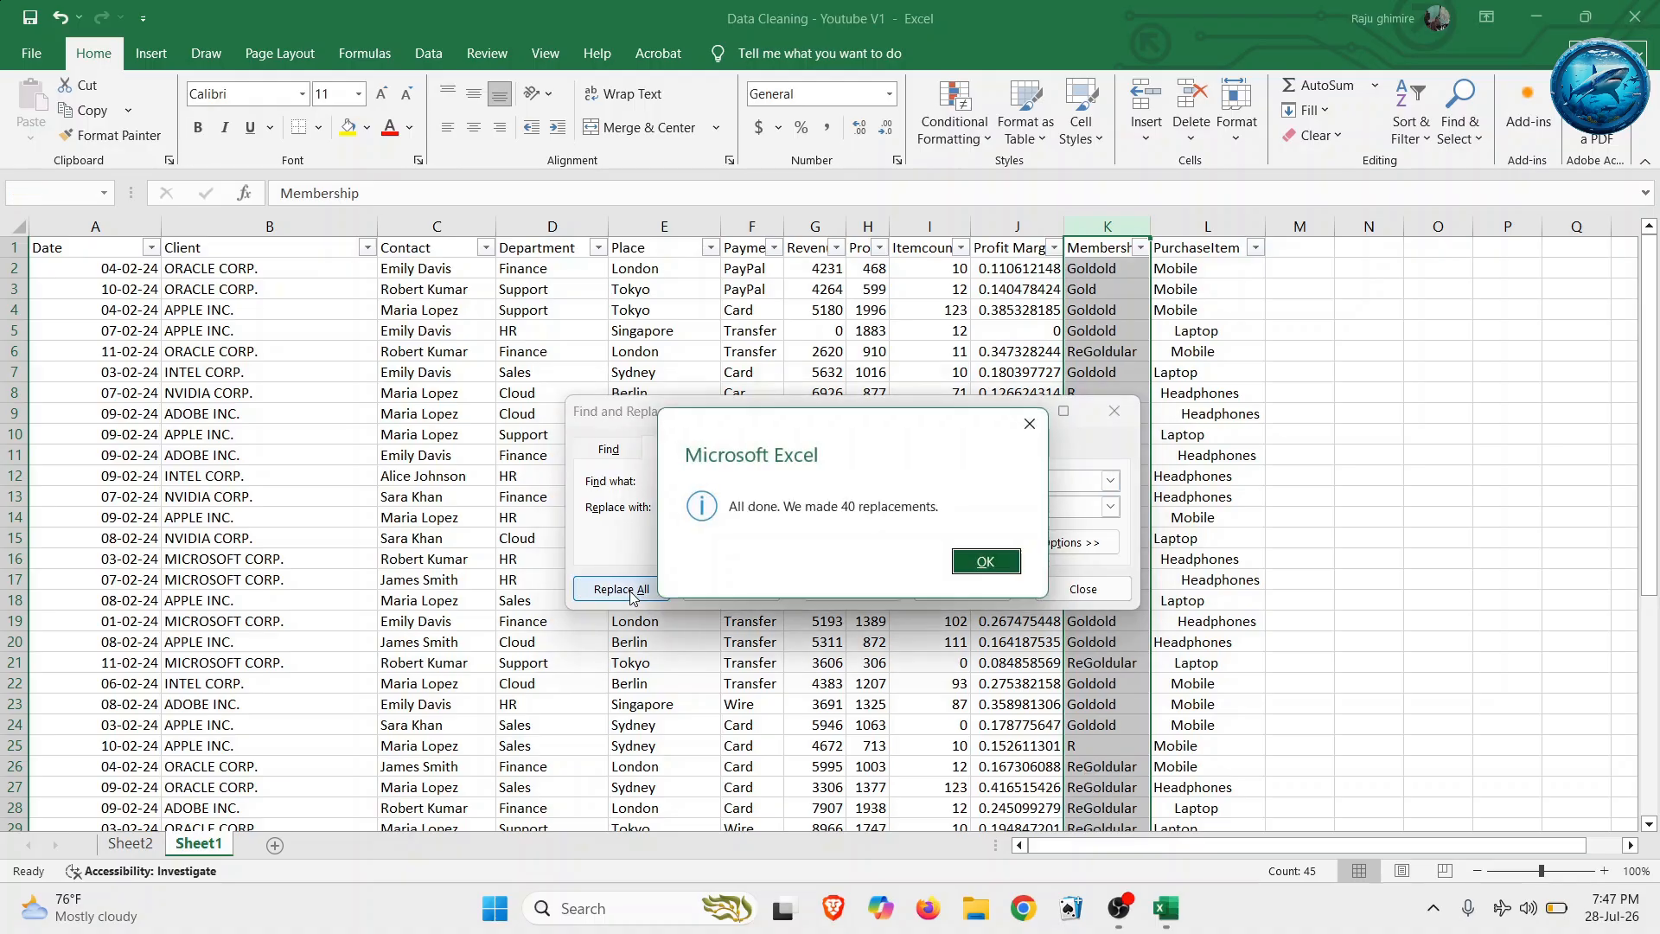
click(985, 562)
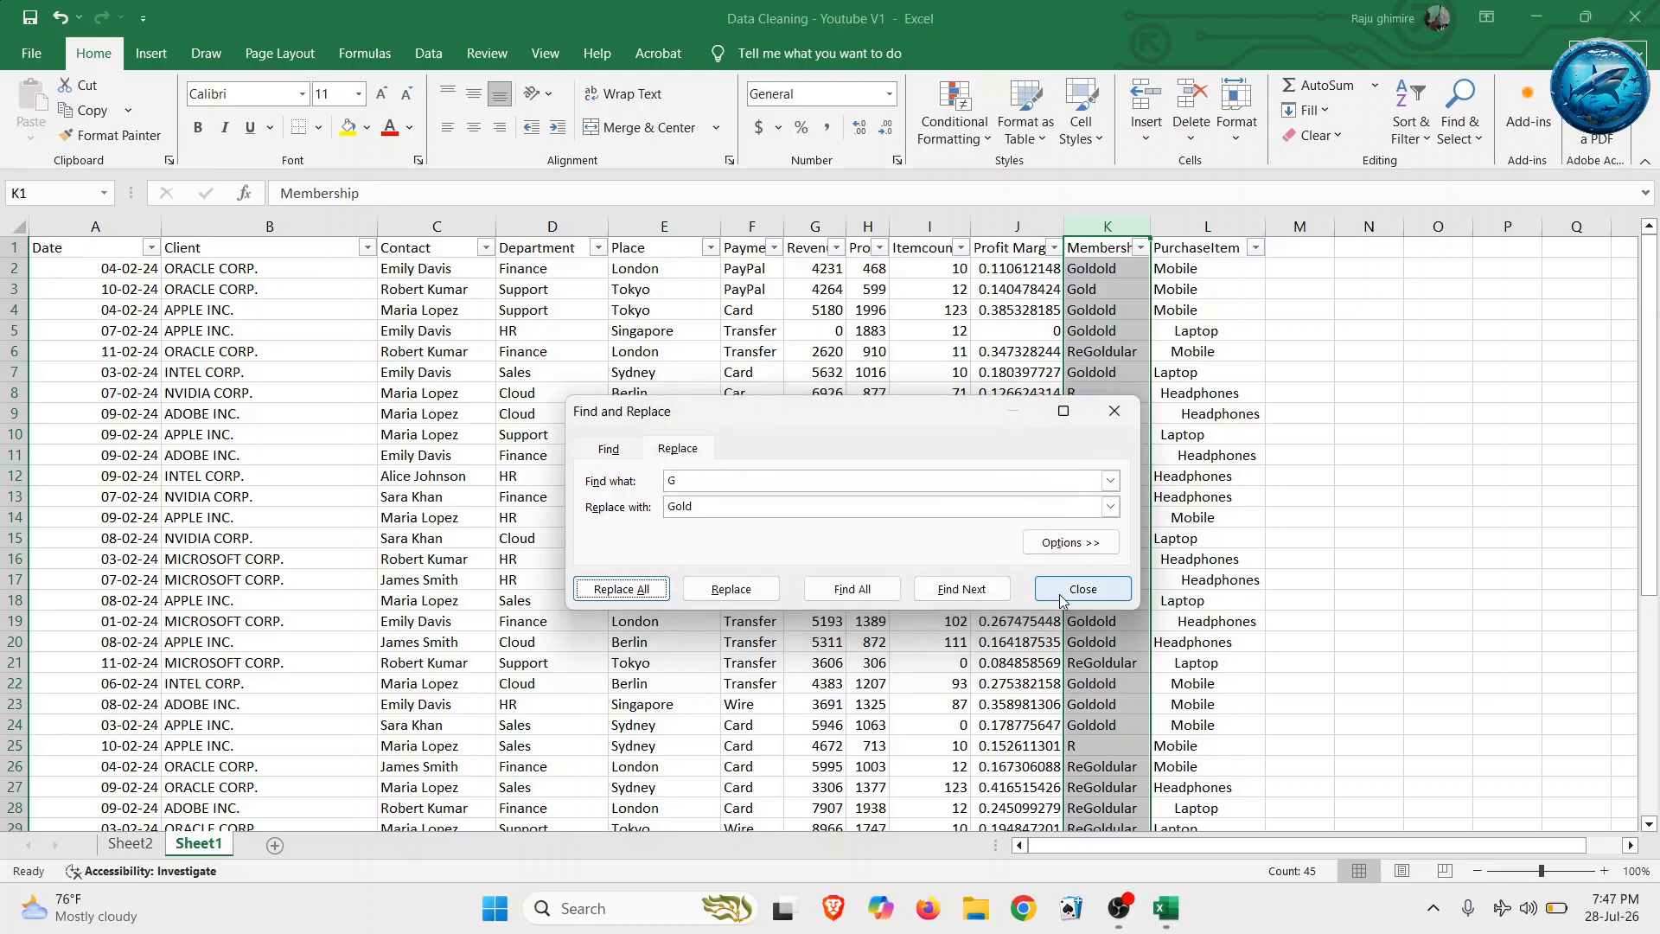
click(1083, 589)
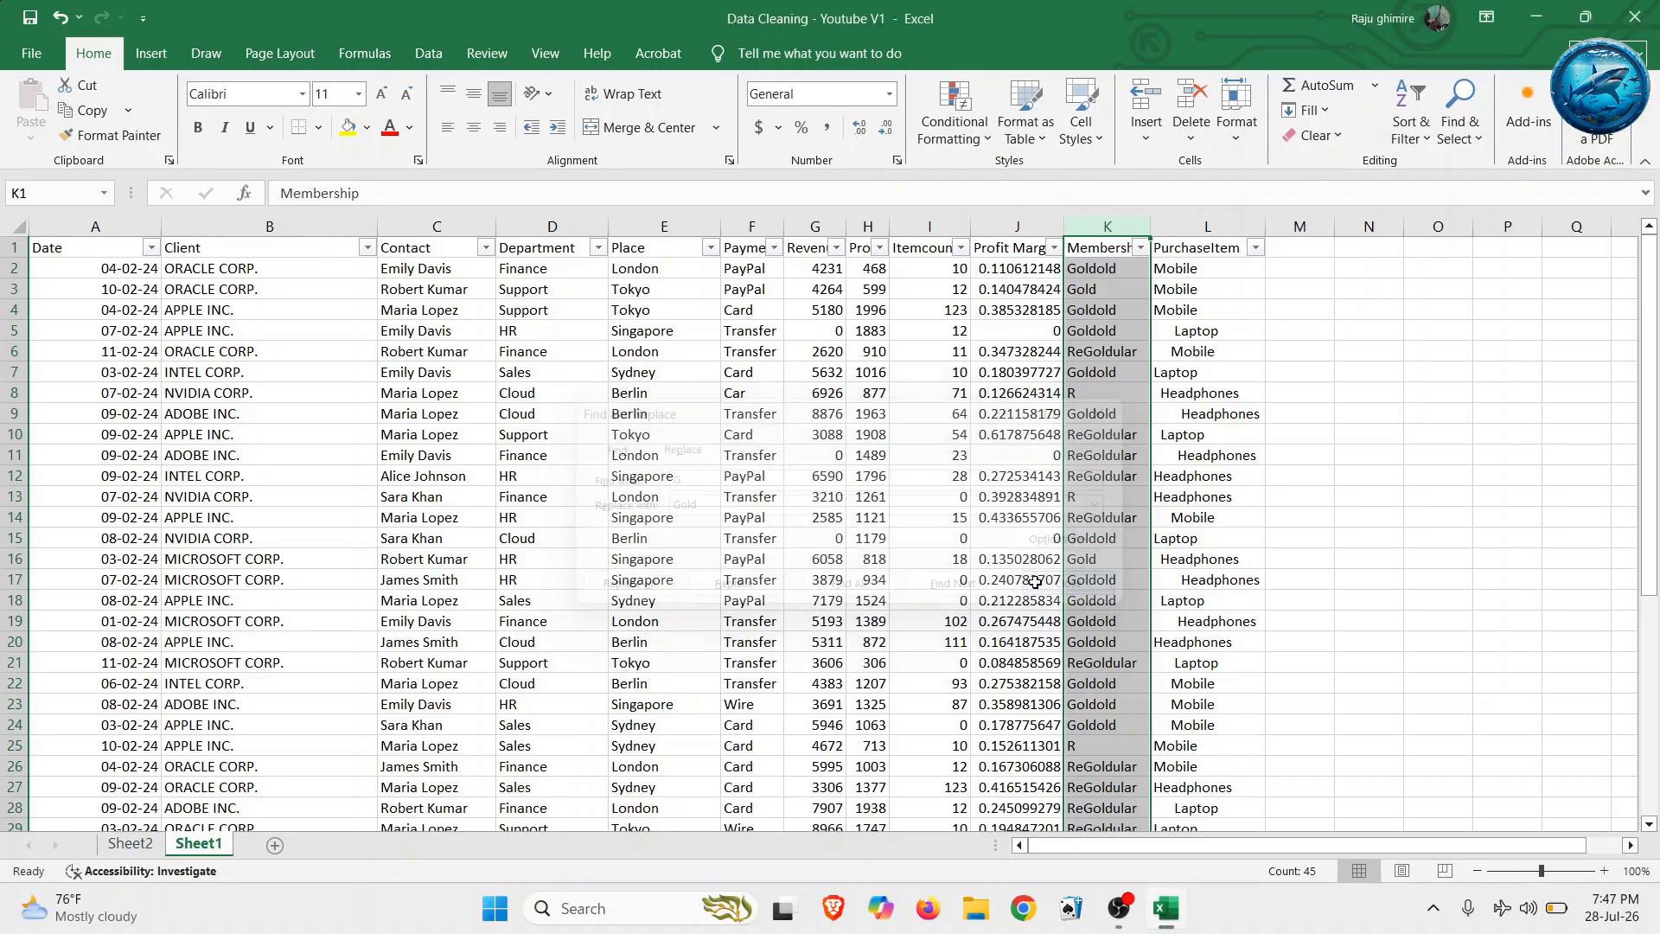
- Compare the replaced Membership entries in K2 and K3, and undo the last replacement
click(1098, 269)
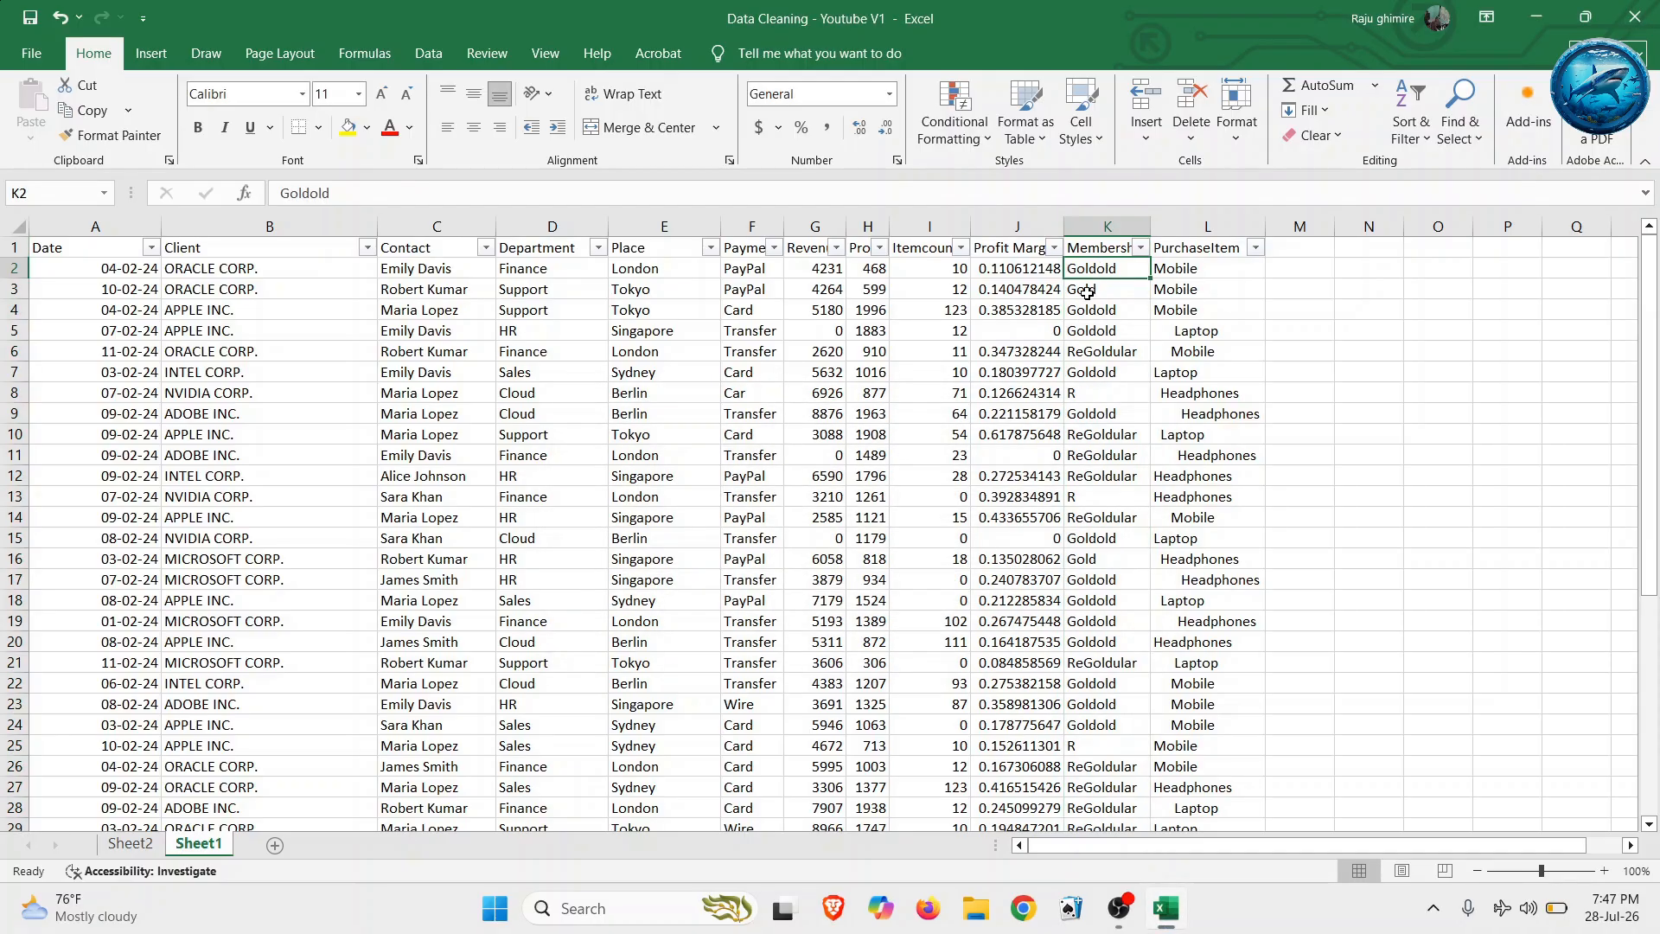
click(1087, 293)
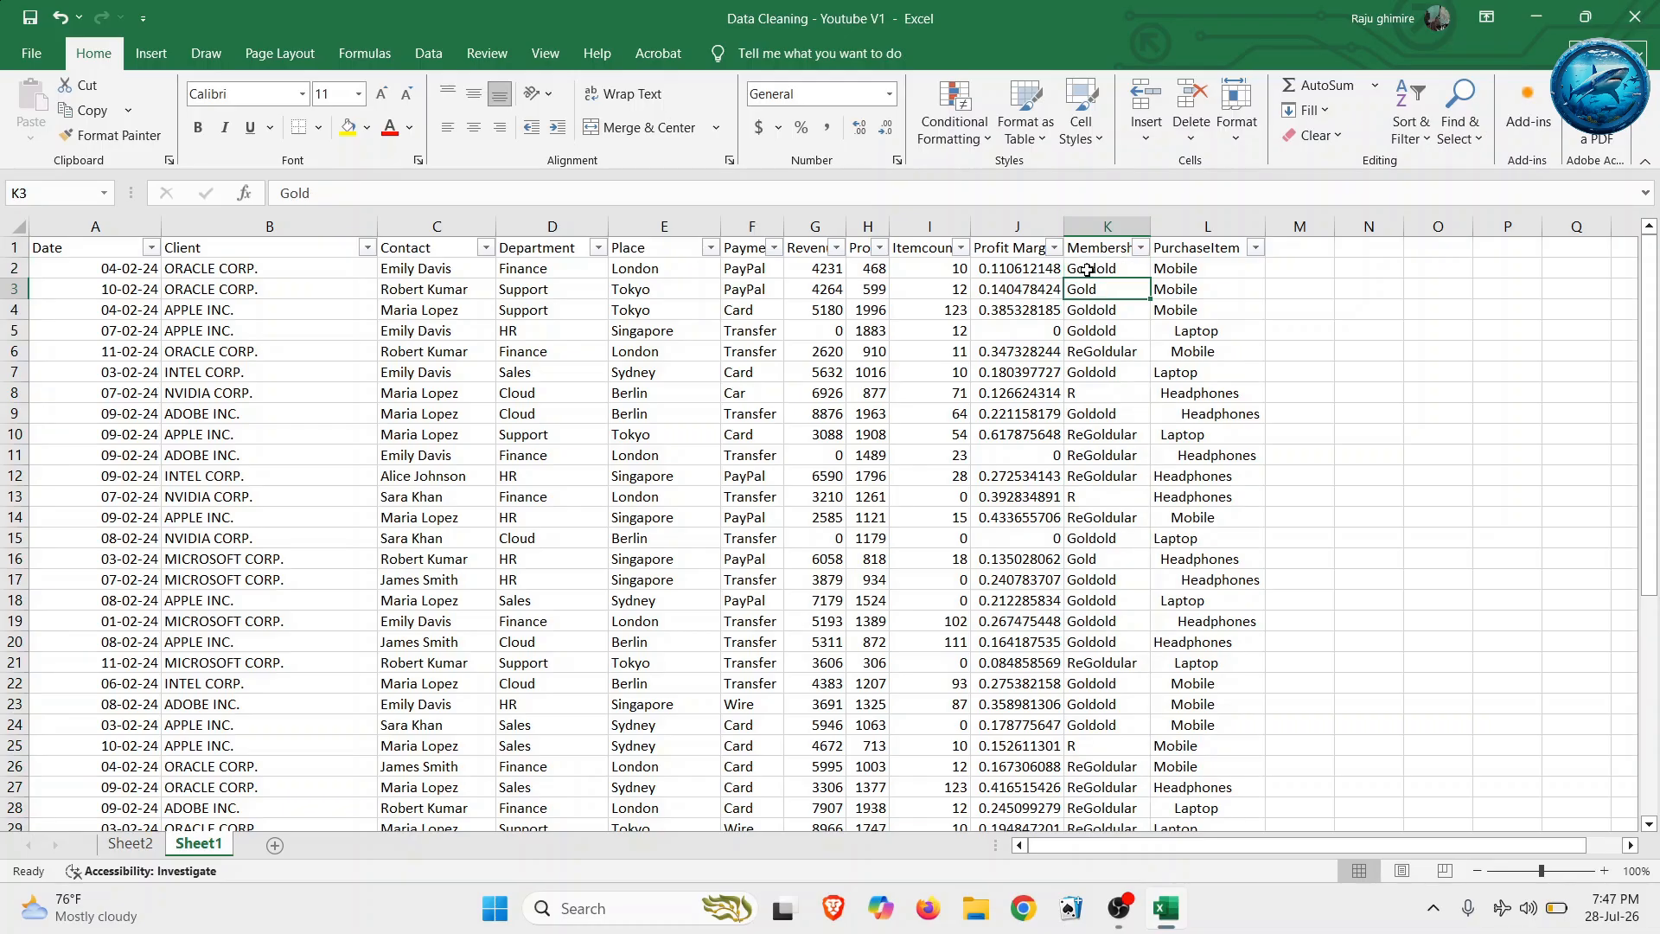
click(1087, 270)
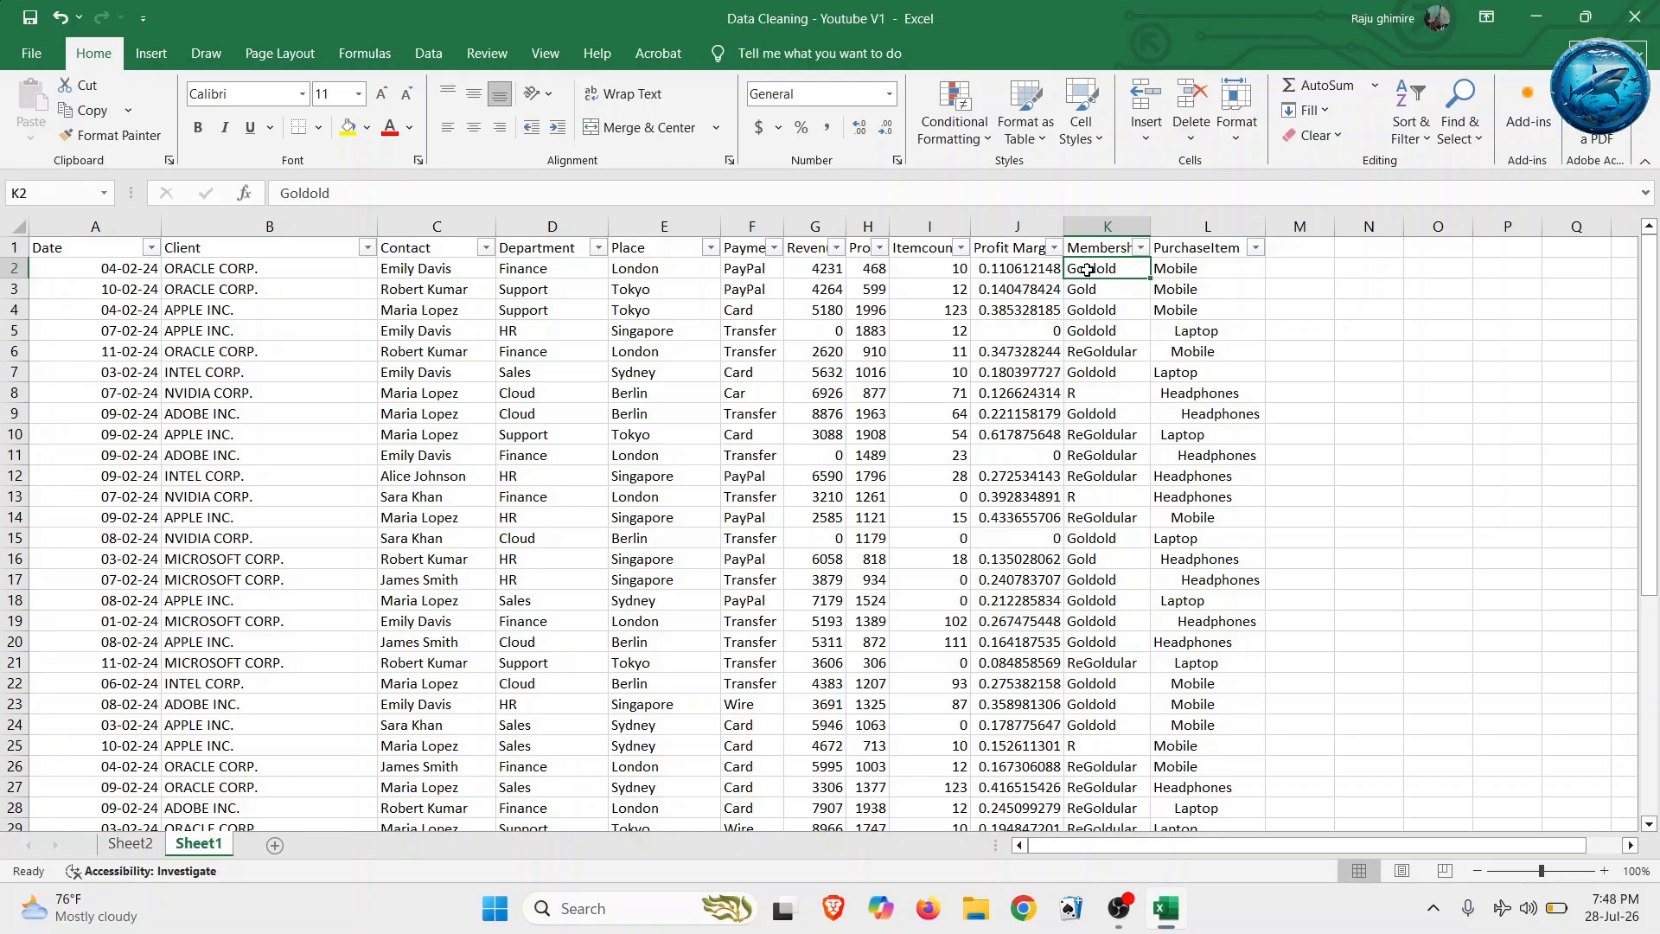
key(ctrl+z)
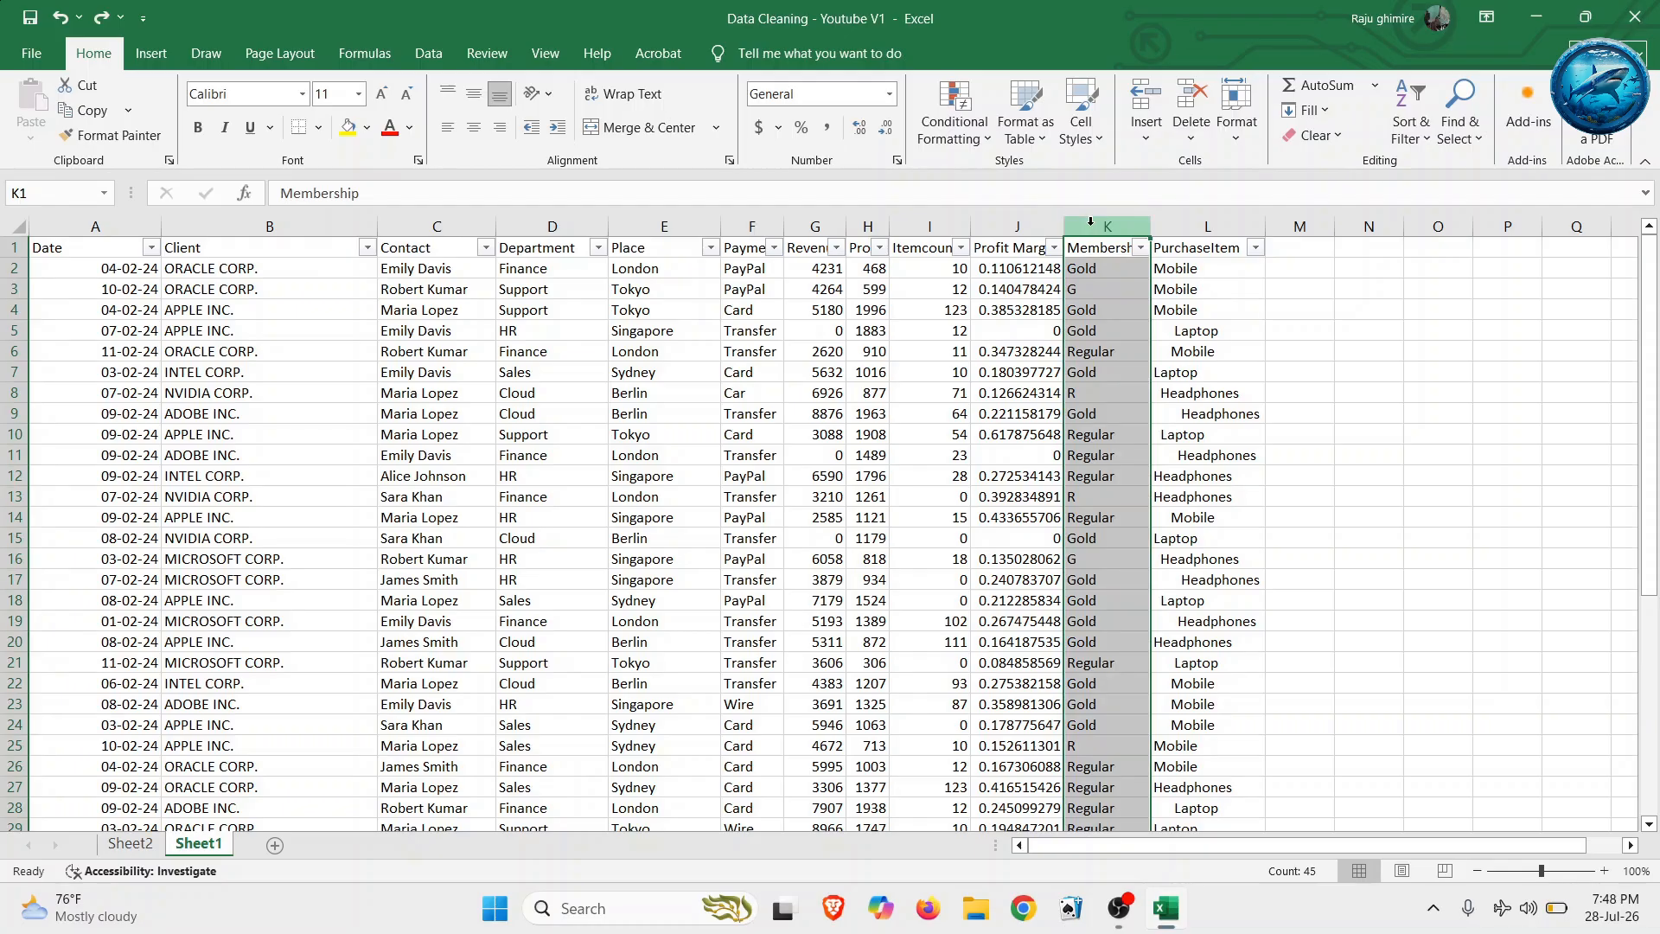
- Replace all G entries in the Membership column with Gold, matching entire cell contents, and check the filter's distinct values
click(1477, 141)
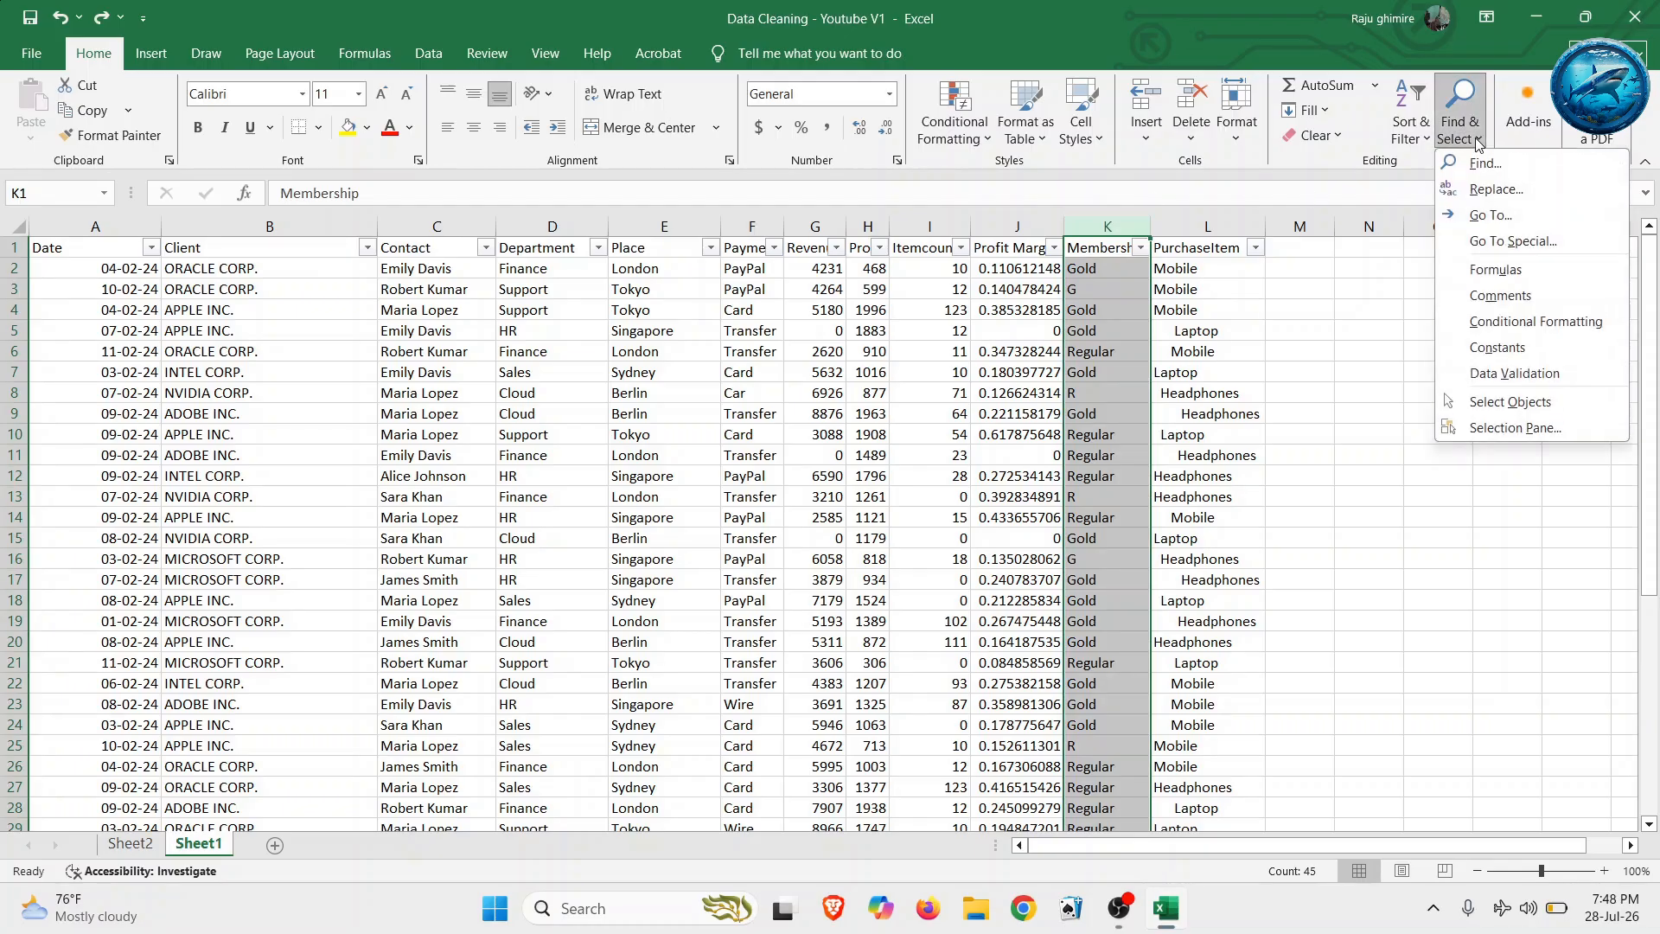
click(1477, 189)
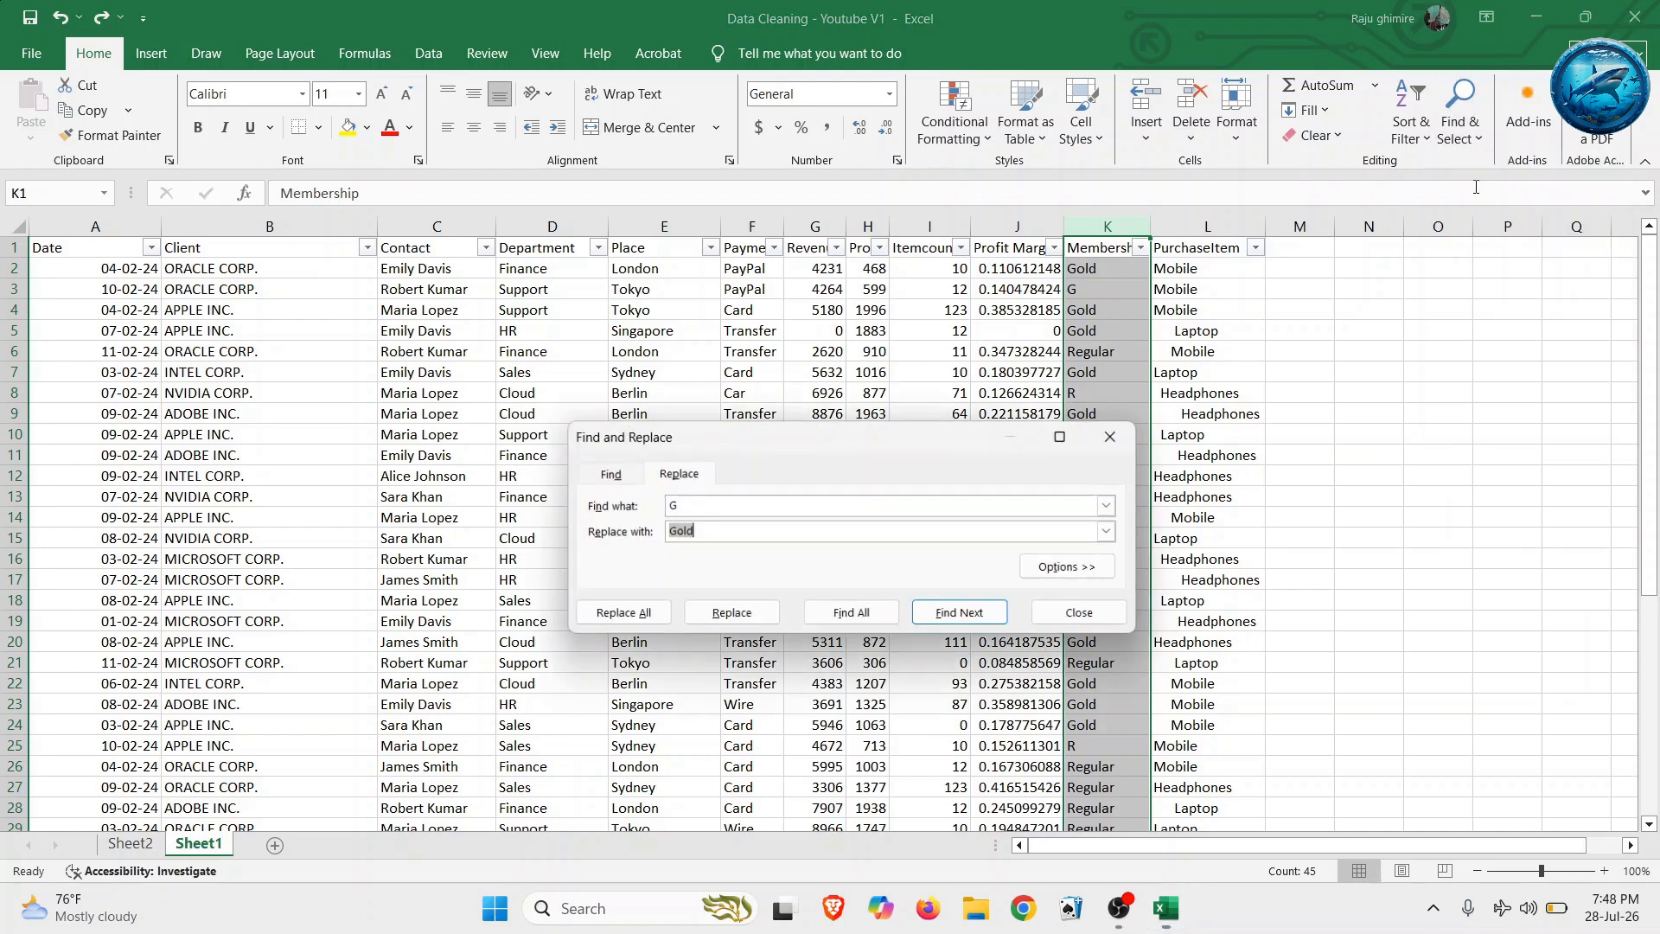
click(670, 506)
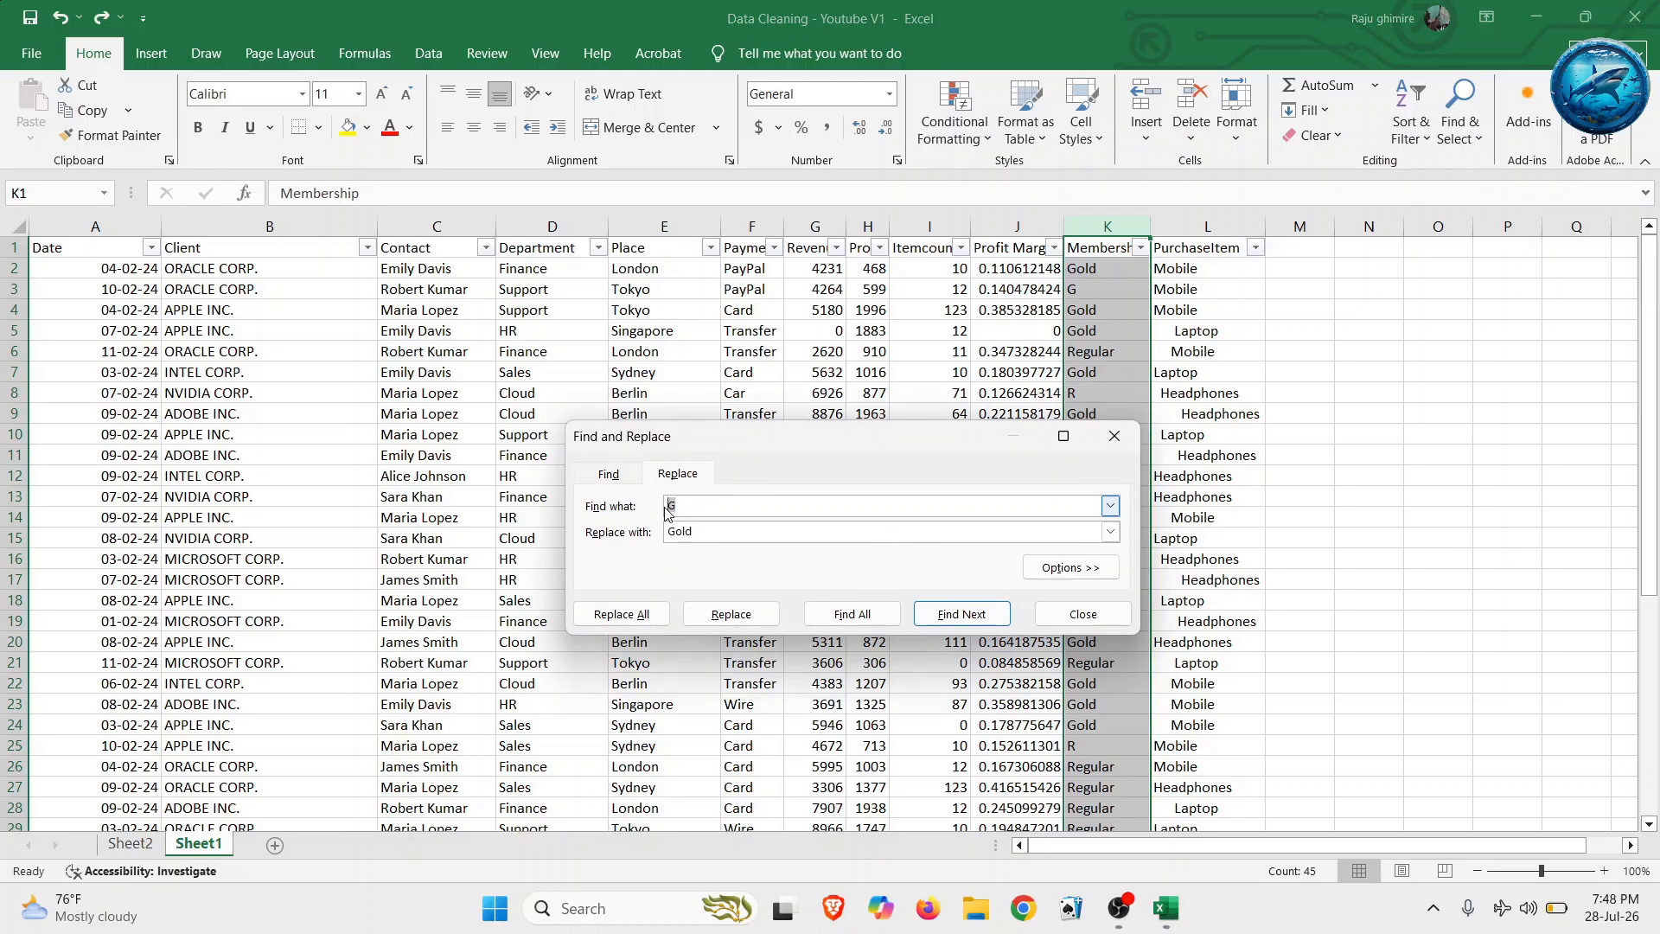
click(684, 531)
click(1058, 569)
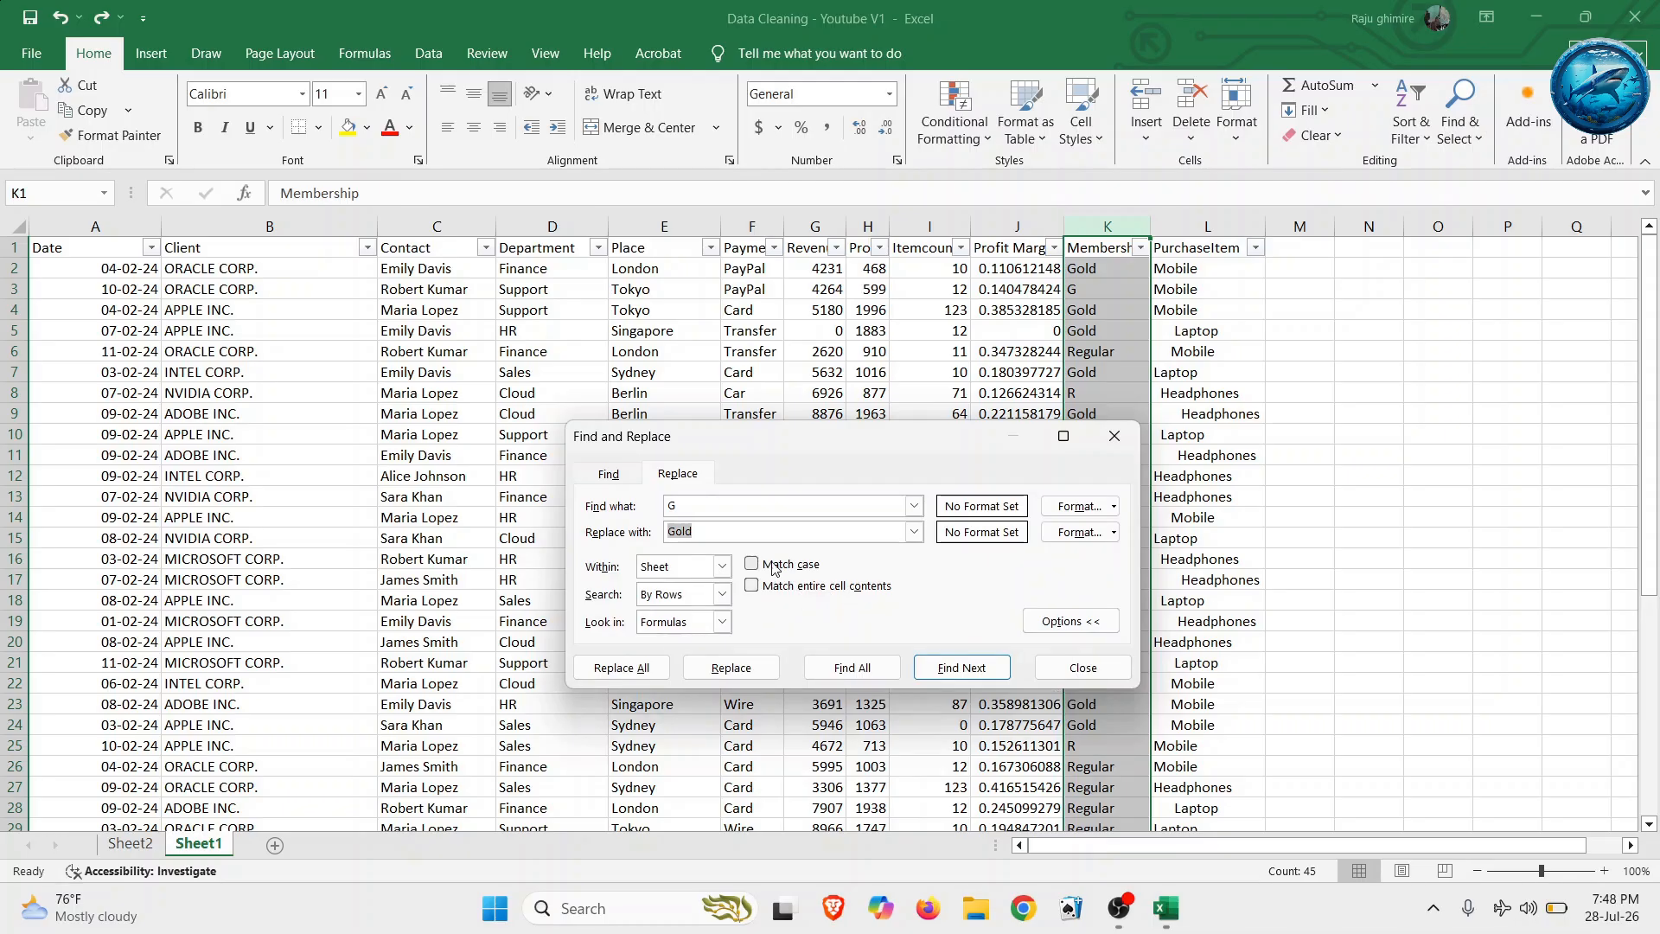
drag(698, 507, 670, 504)
click(774, 590)
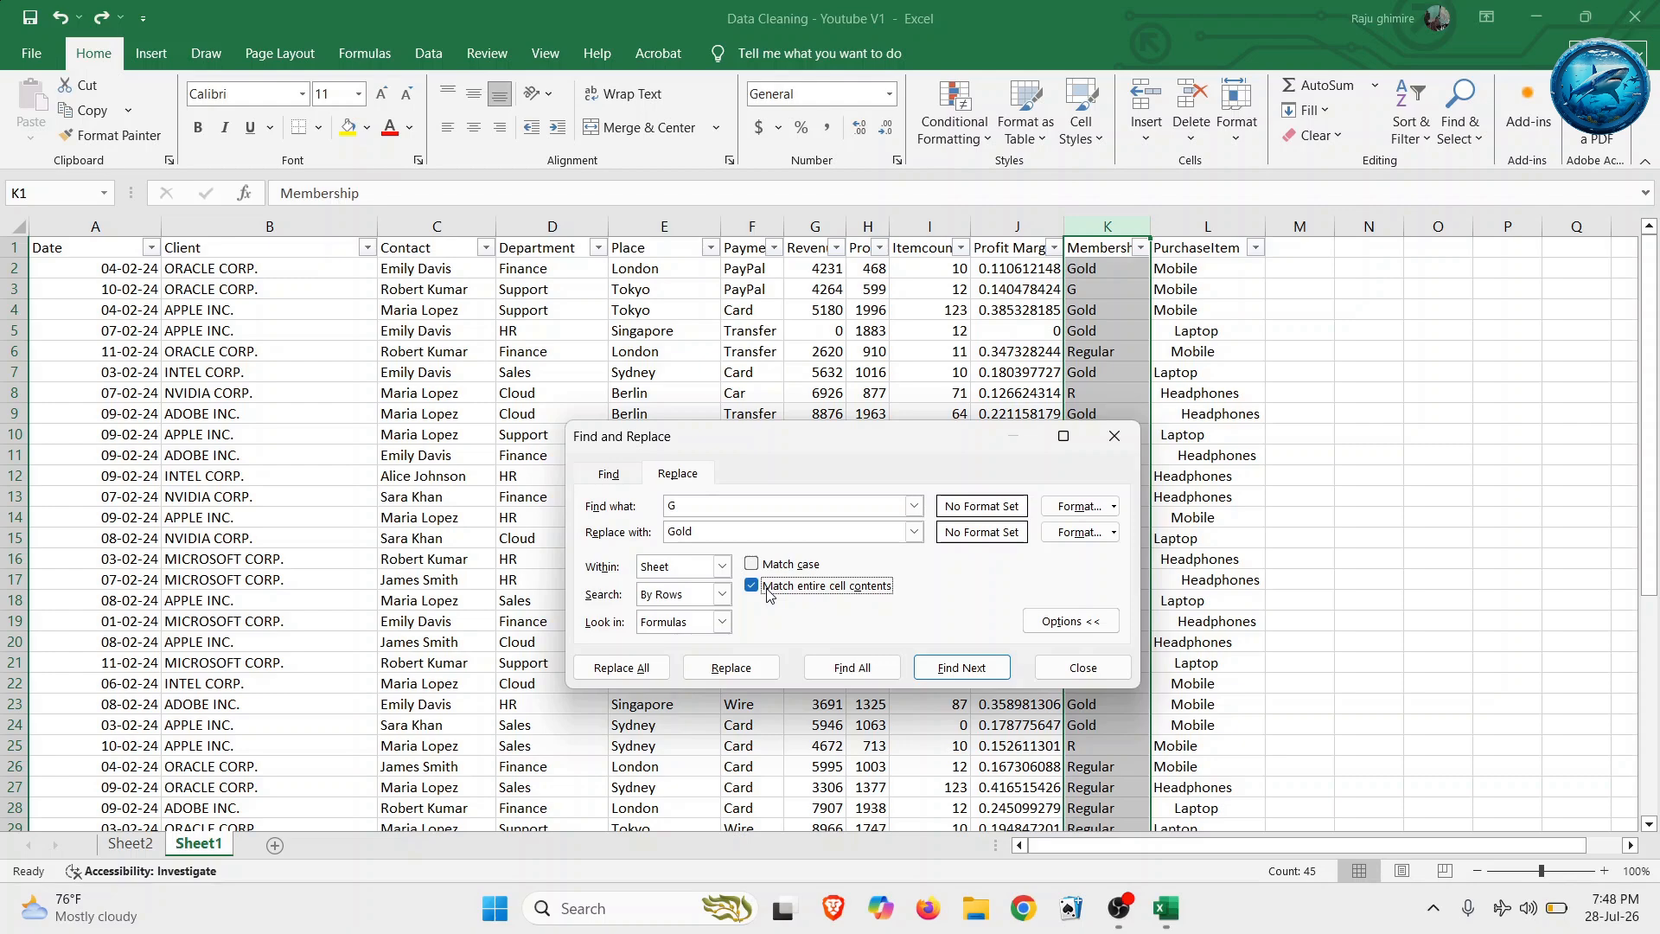
click(644, 674)
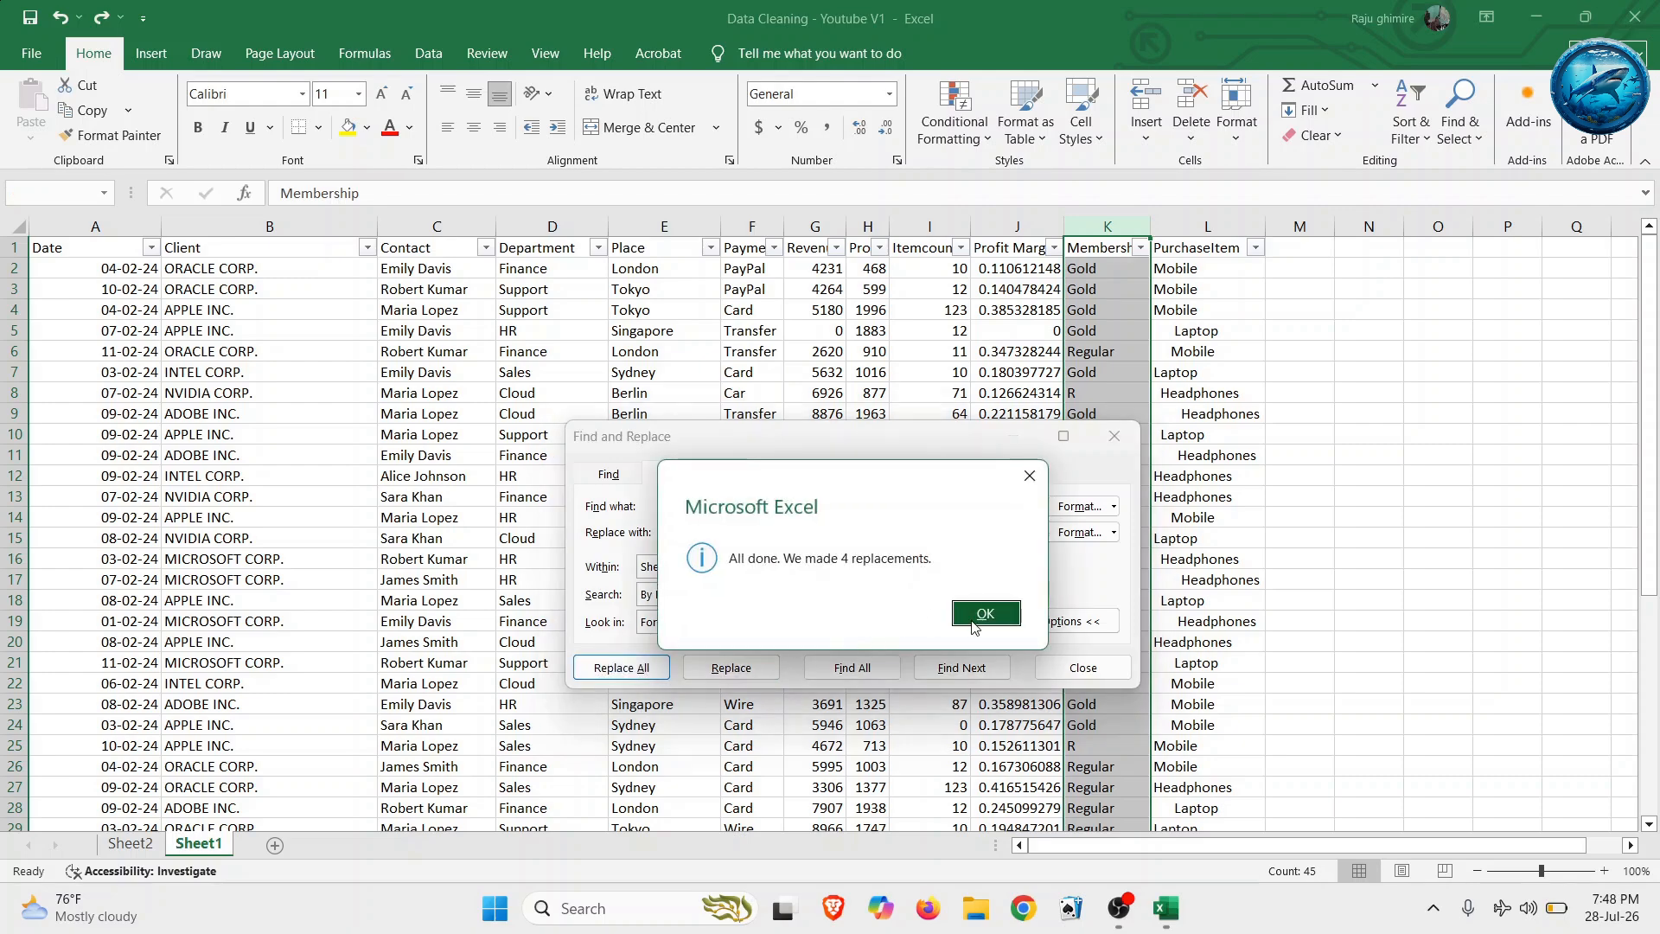
click(985, 613)
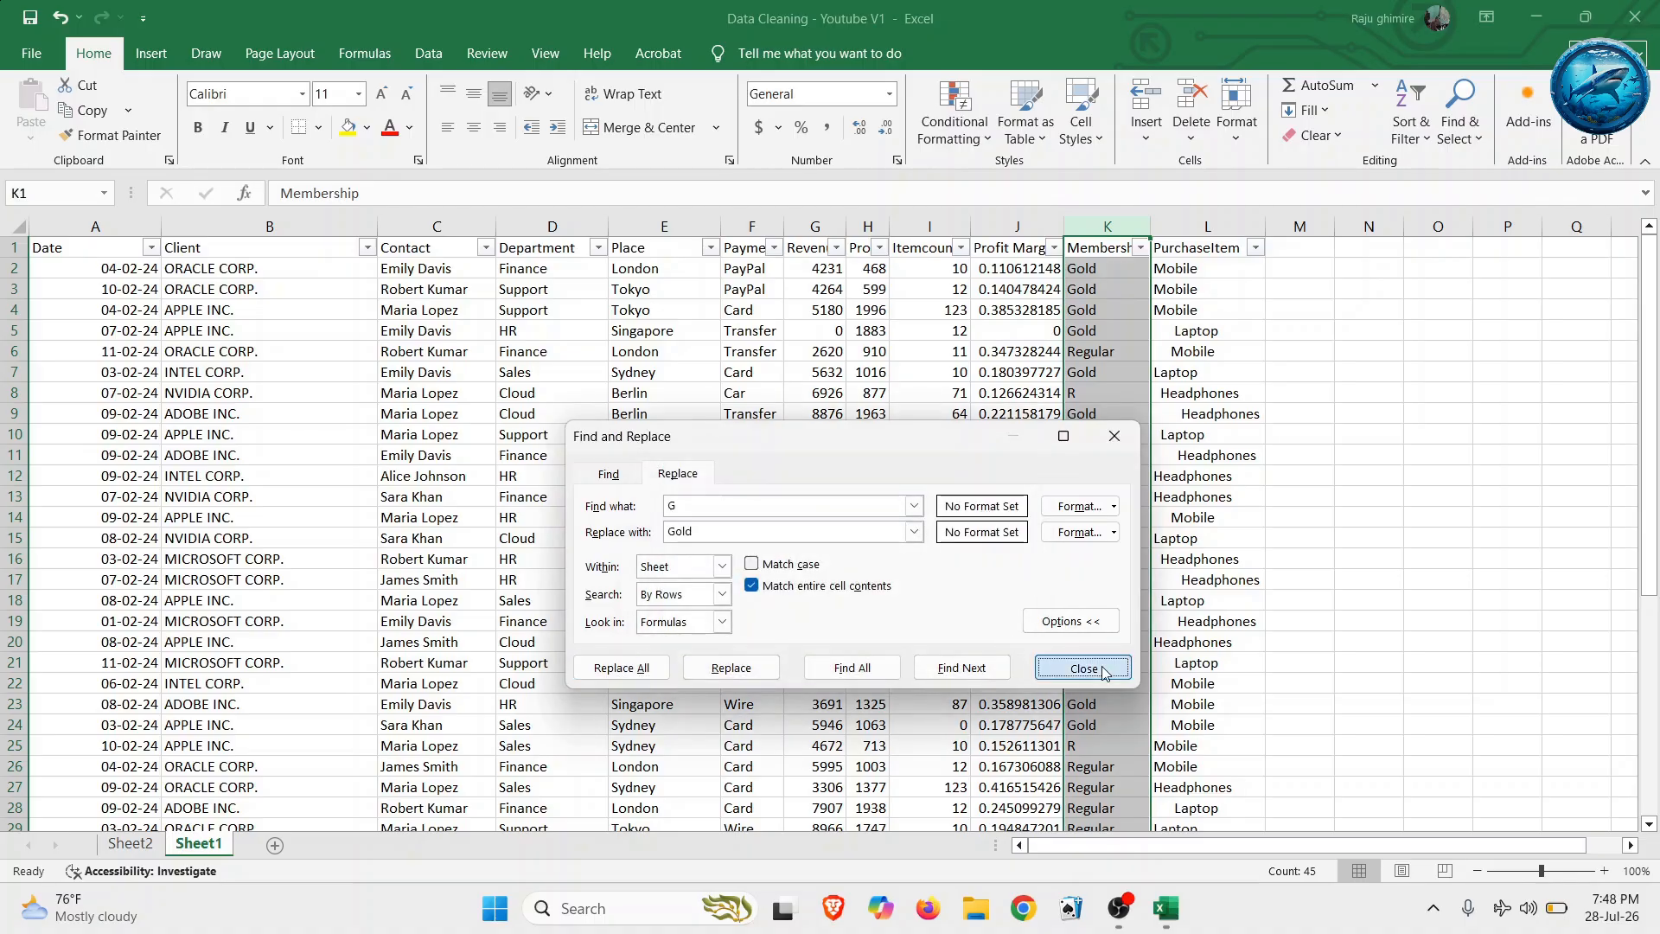
click(1083, 667)
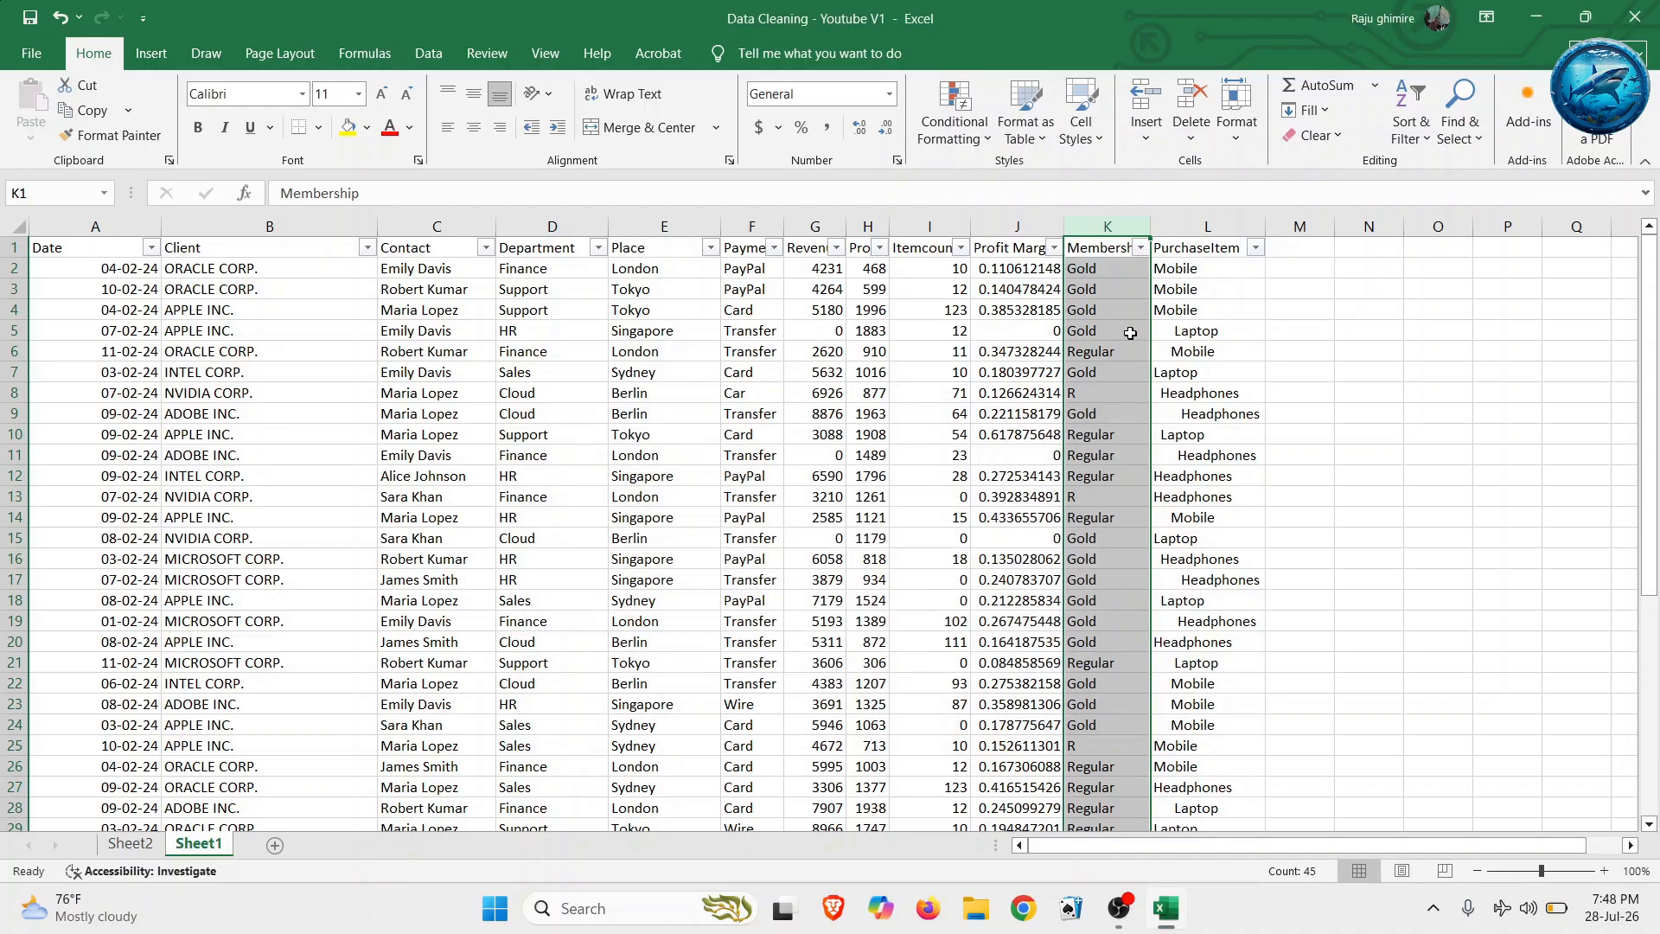
click(1141, 248)
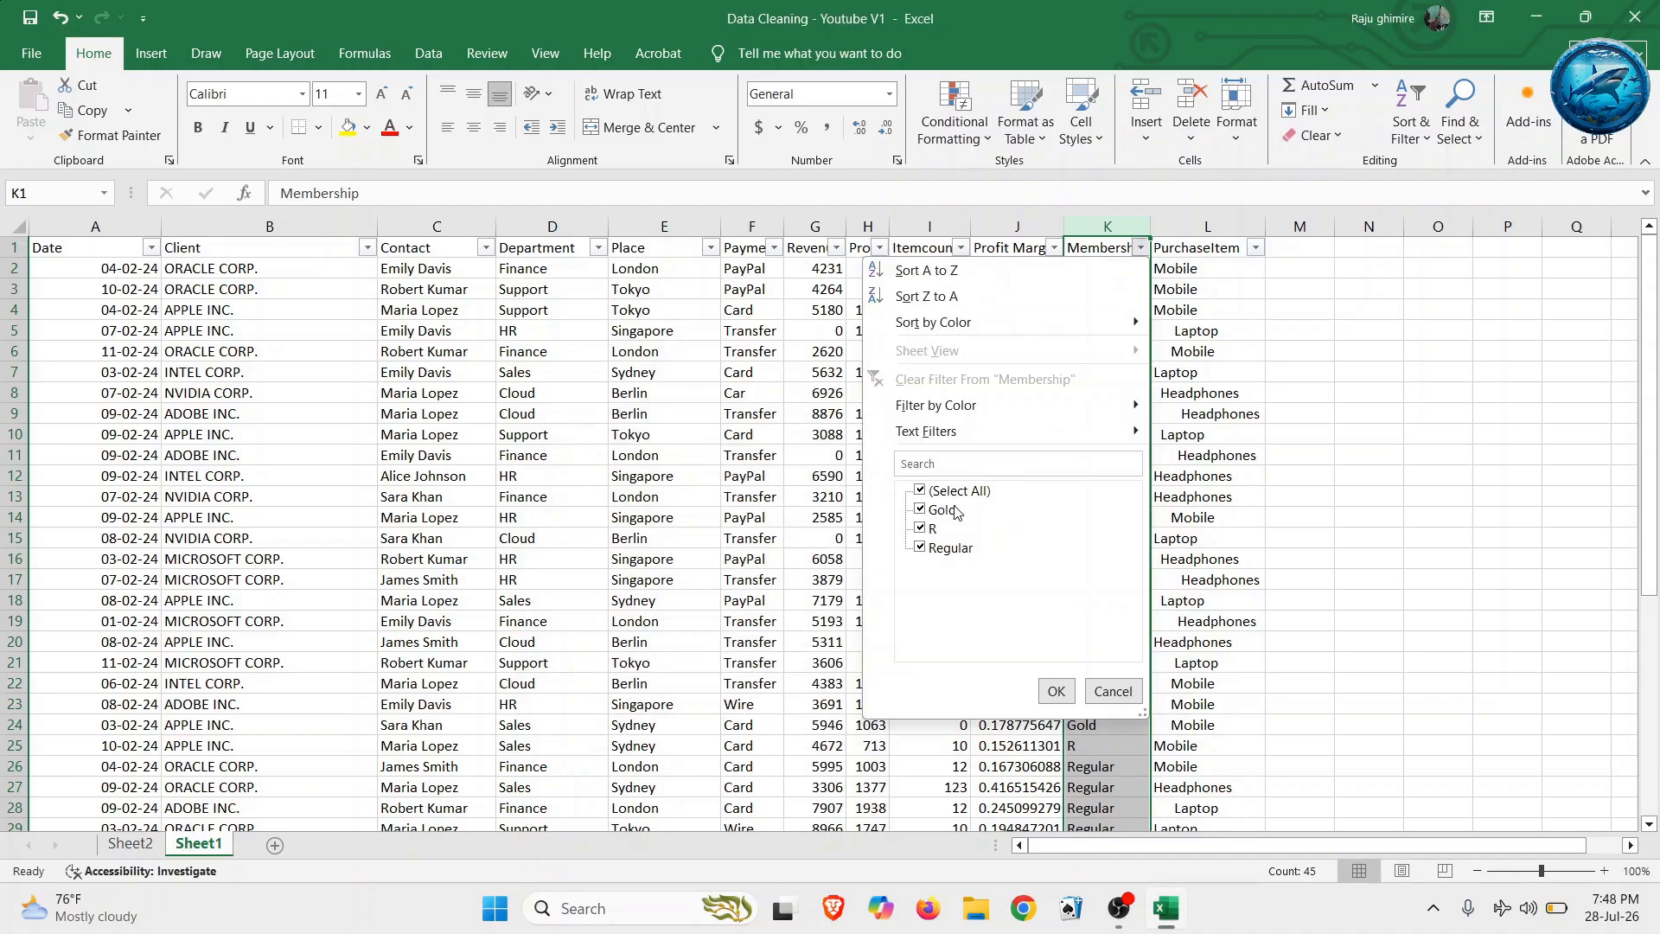
click(1105, 694)
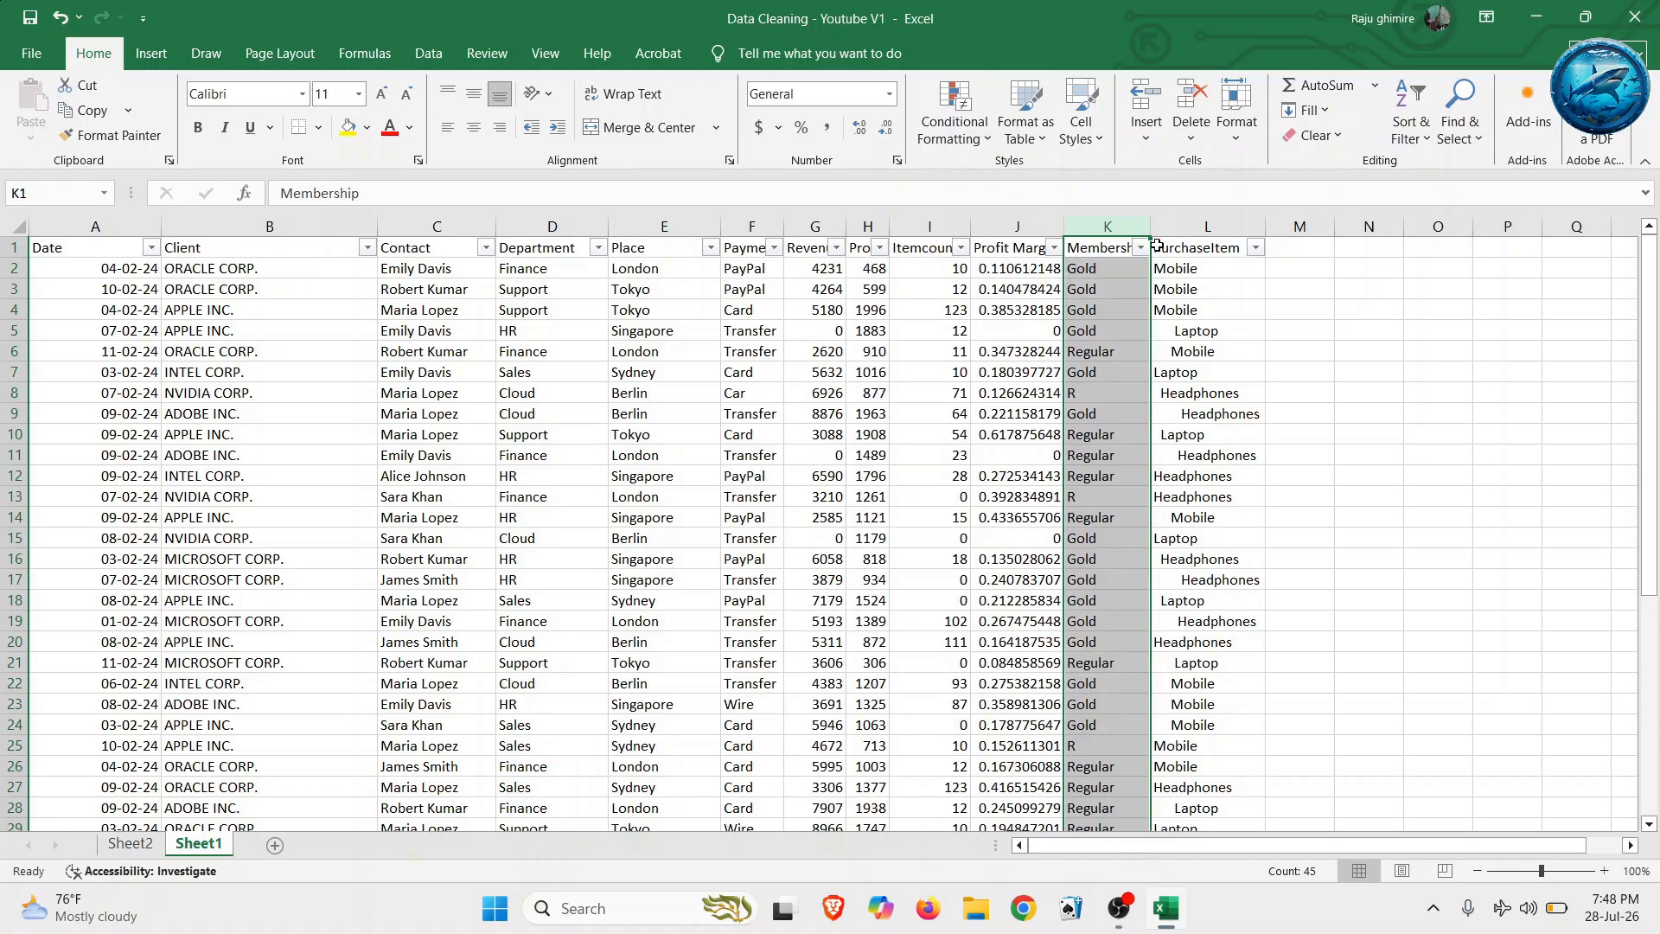
- Replace all R entries in the Membership column with Regular, matching entire cell contents
click(1460, 129)
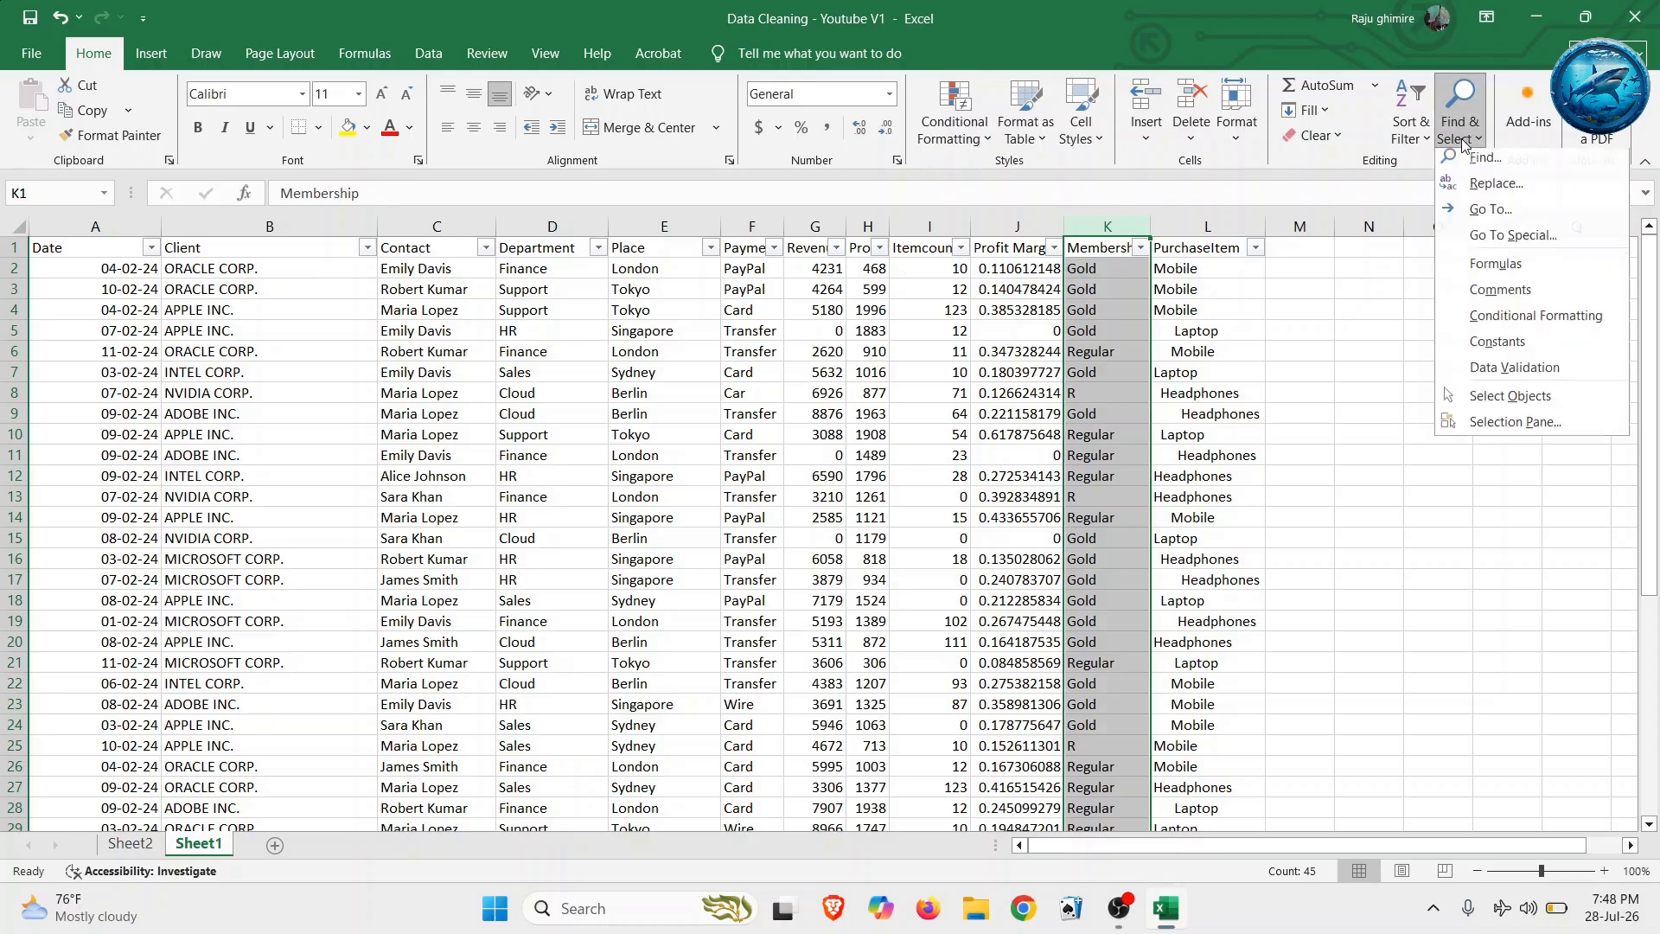
click(1474, 192)
drag(699, 532, 648, 525)
key(Tab)
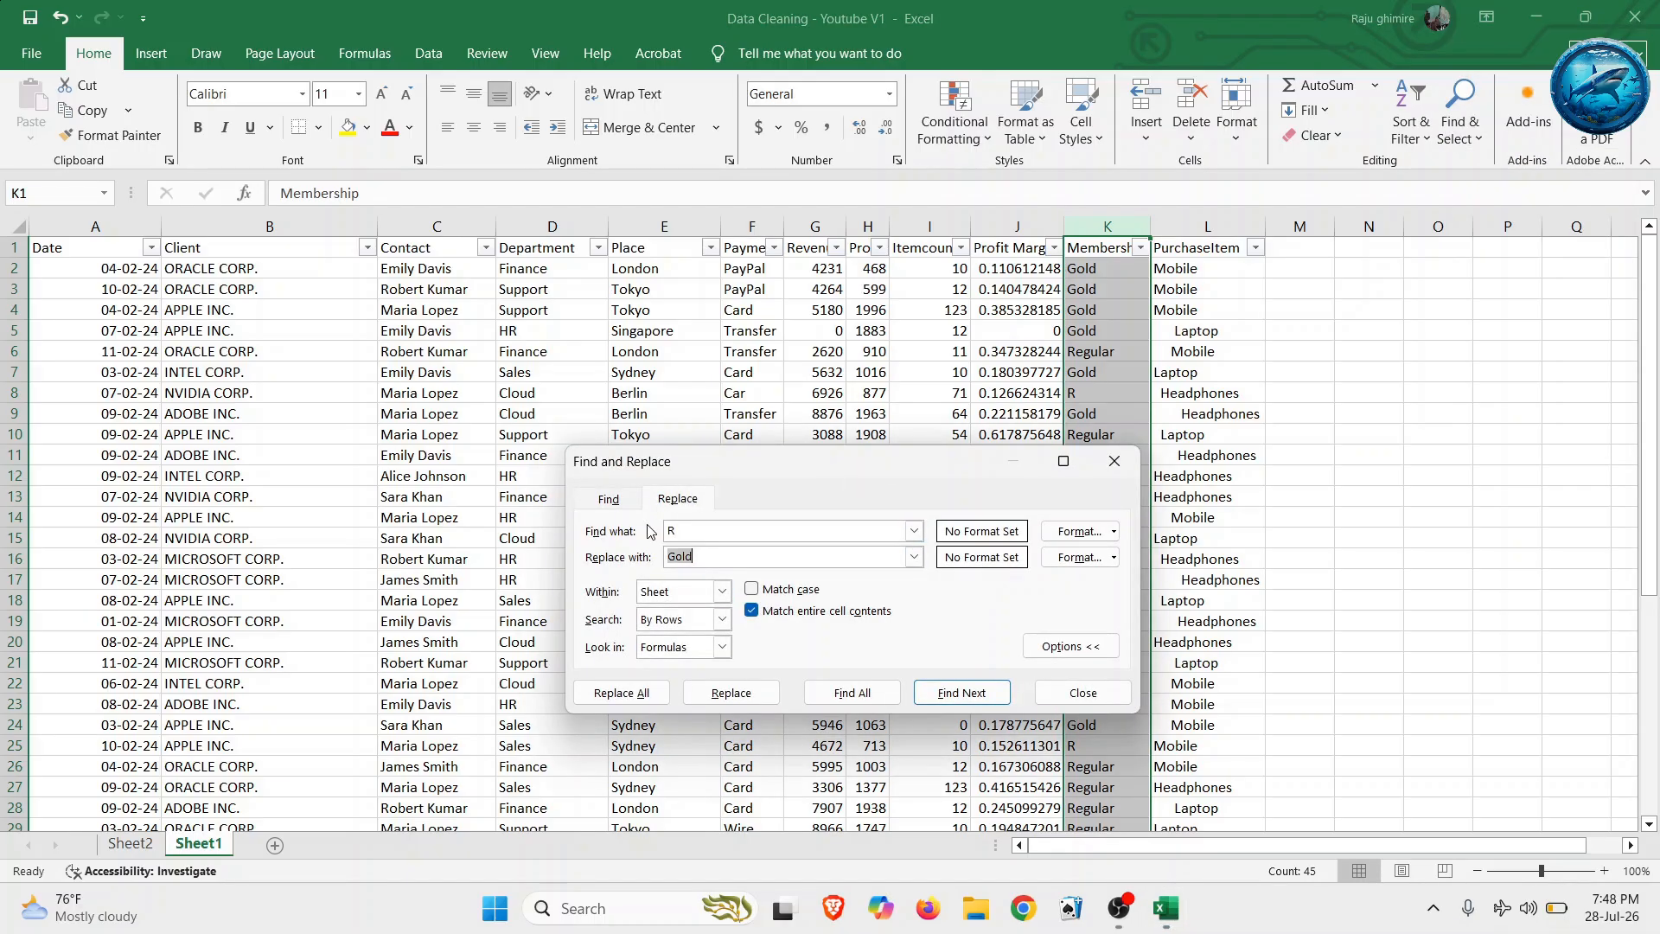
text(Regular)
click(627, 688)
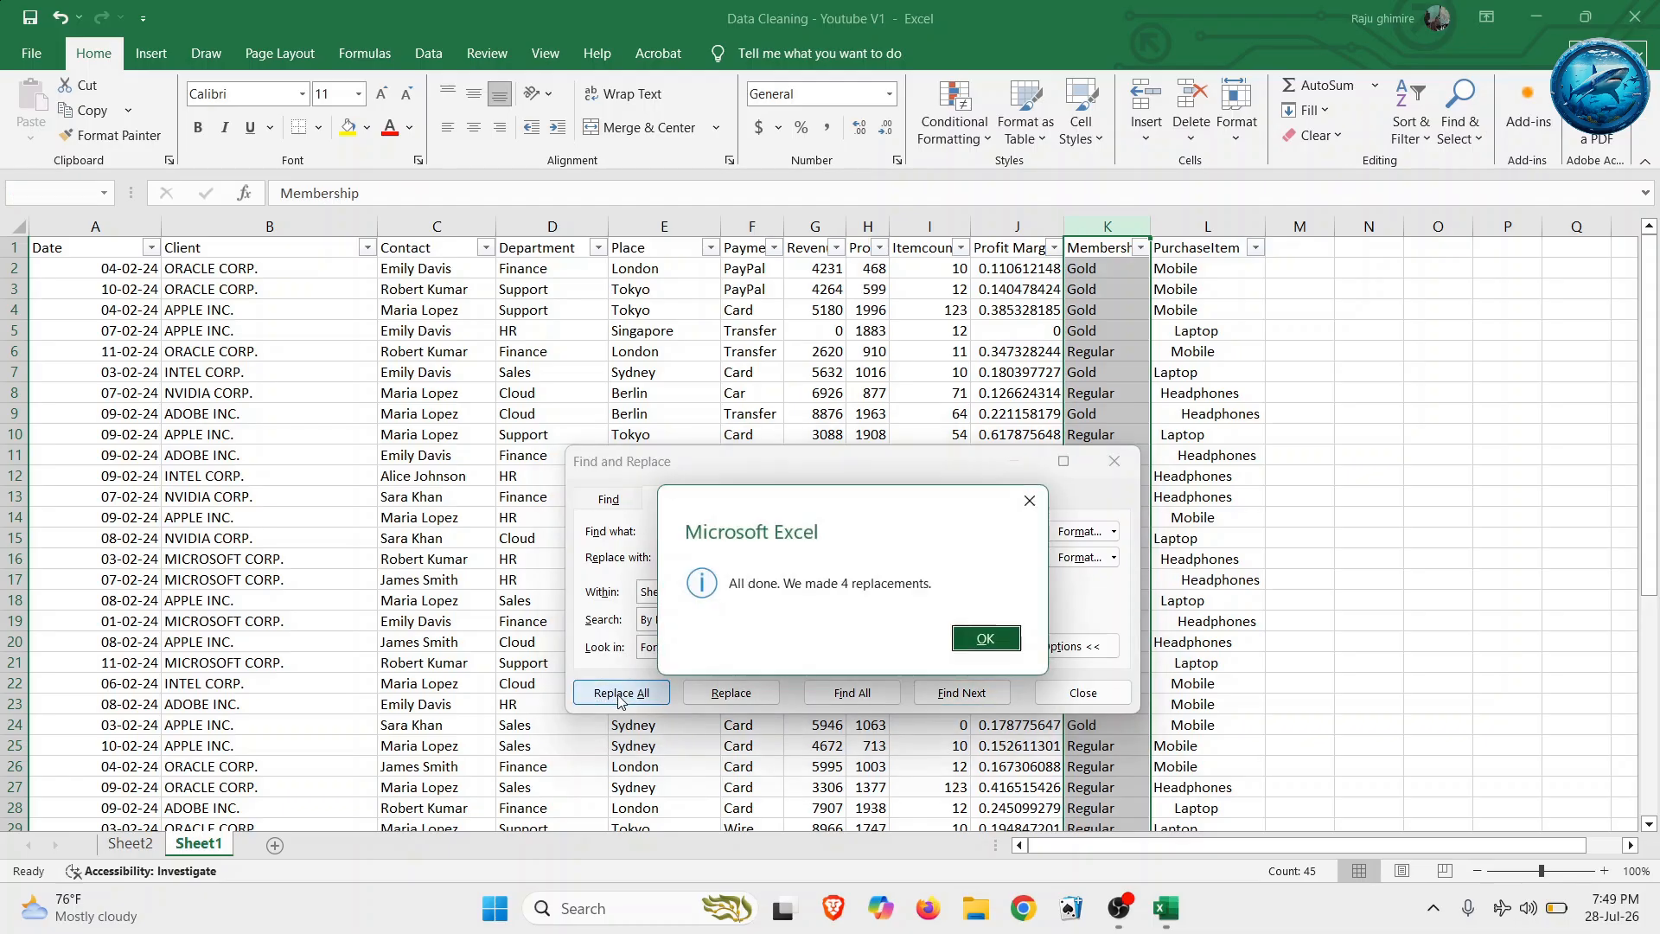
click(992, 644)
click(1047, 694)
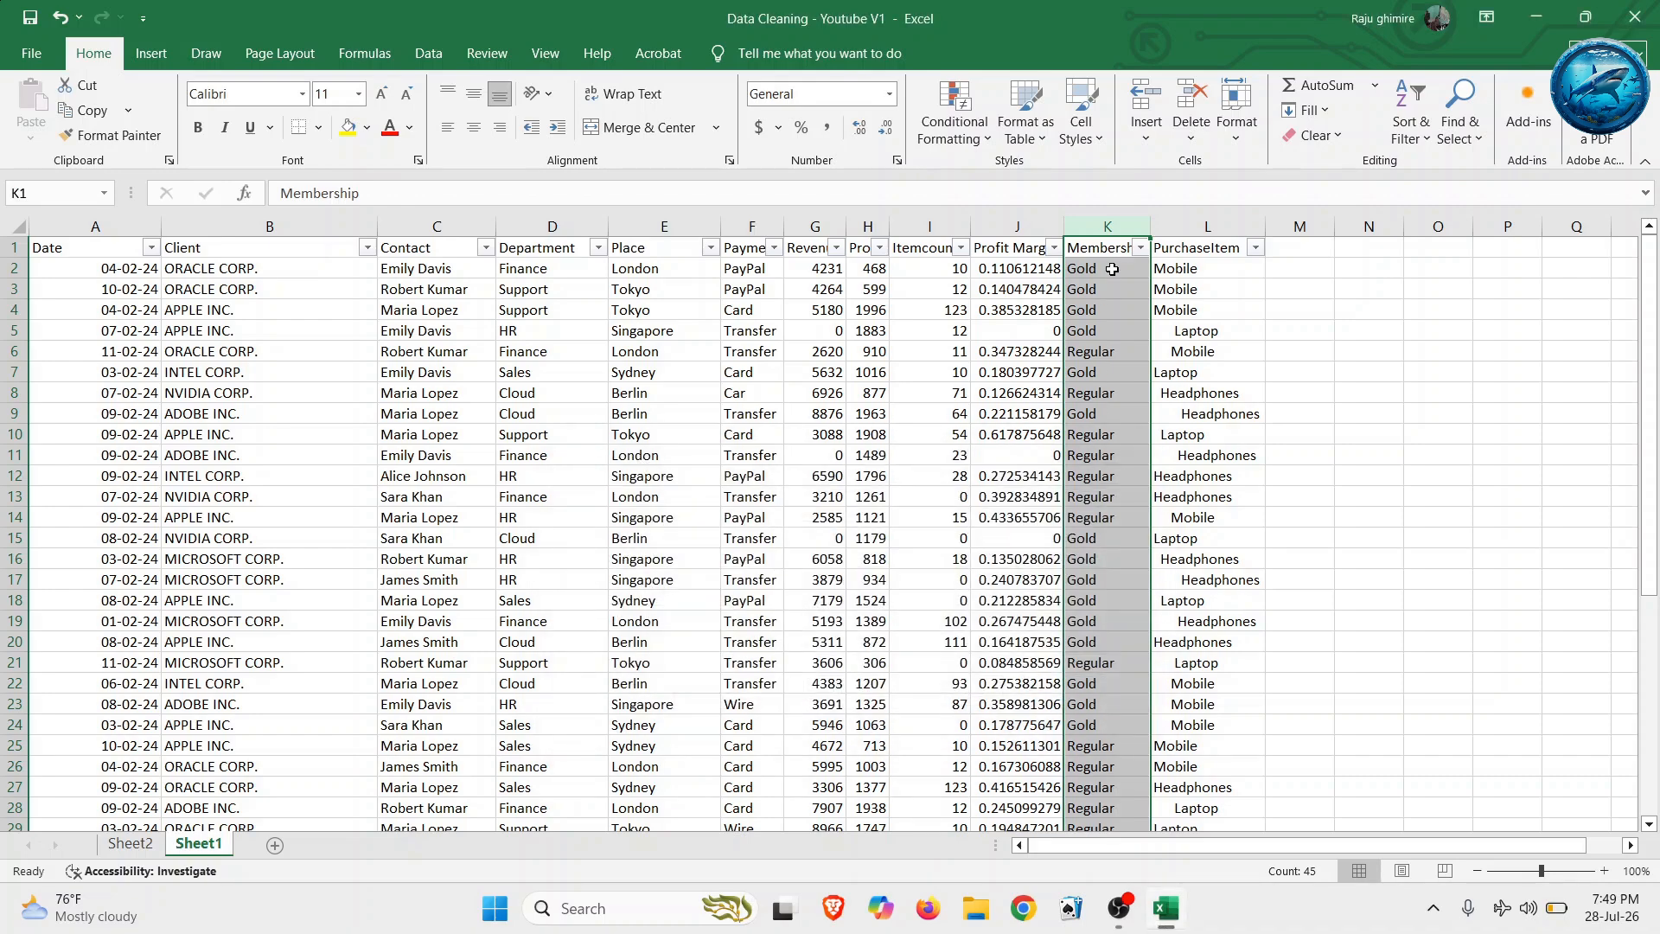
- Inspect the PurchaseItem entries for leading spaces, and enter =TRIM(L2) in M2
click(1209, 249)
key(Down)
key(Down)
key(Down)
key(Down)
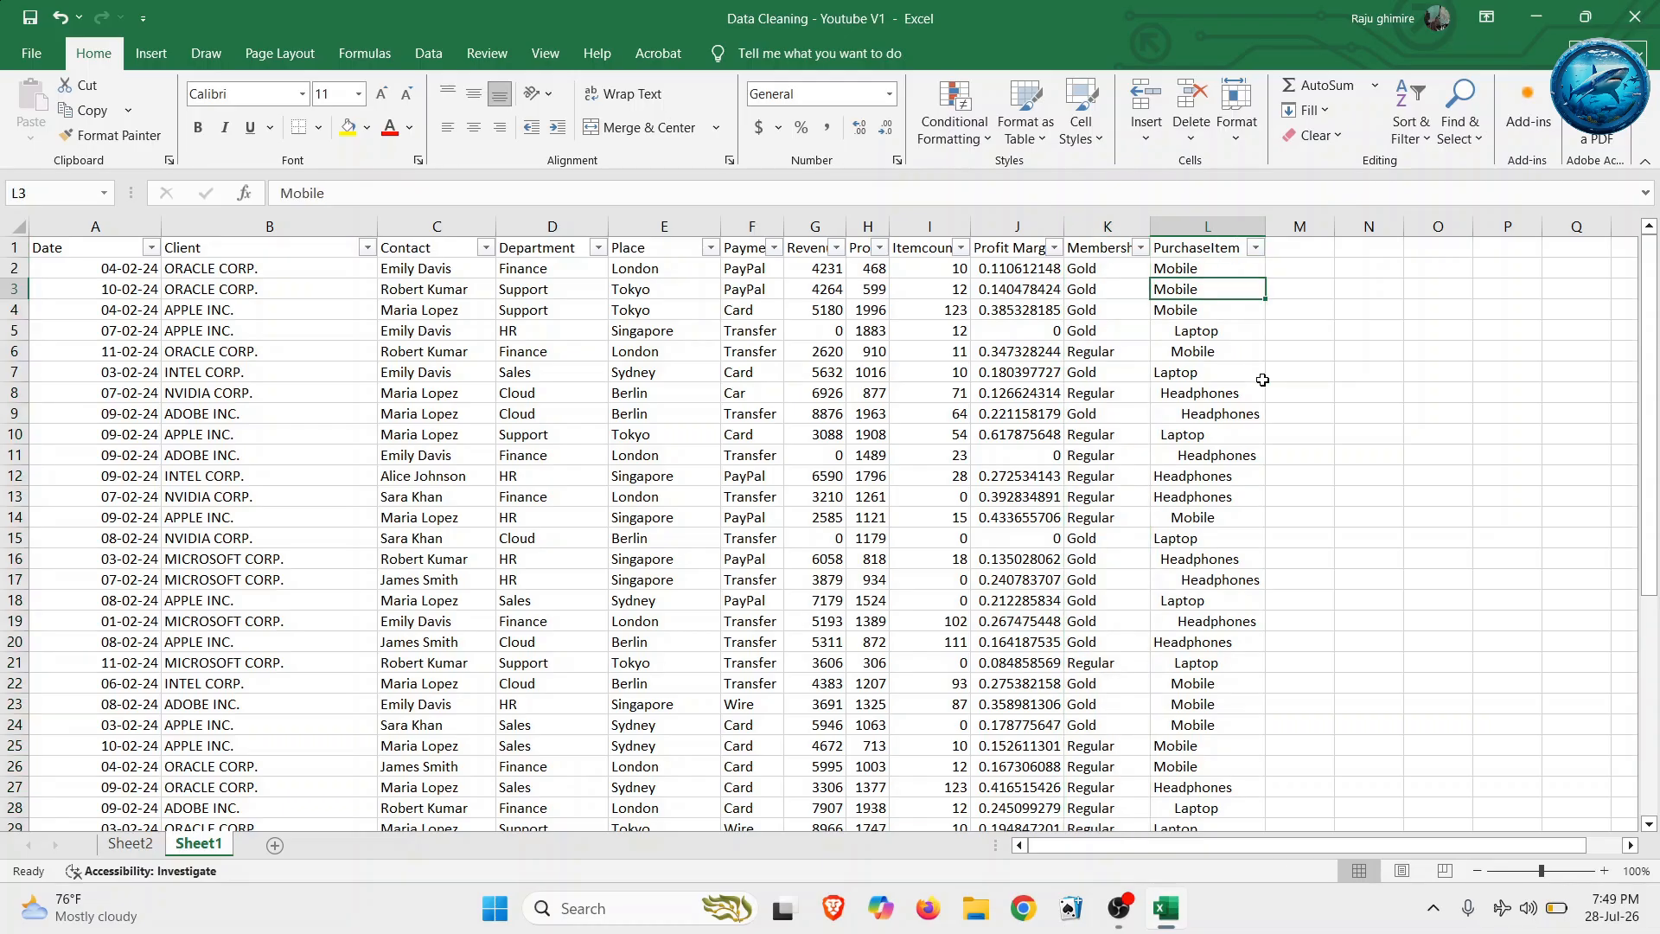
click(302, 193)
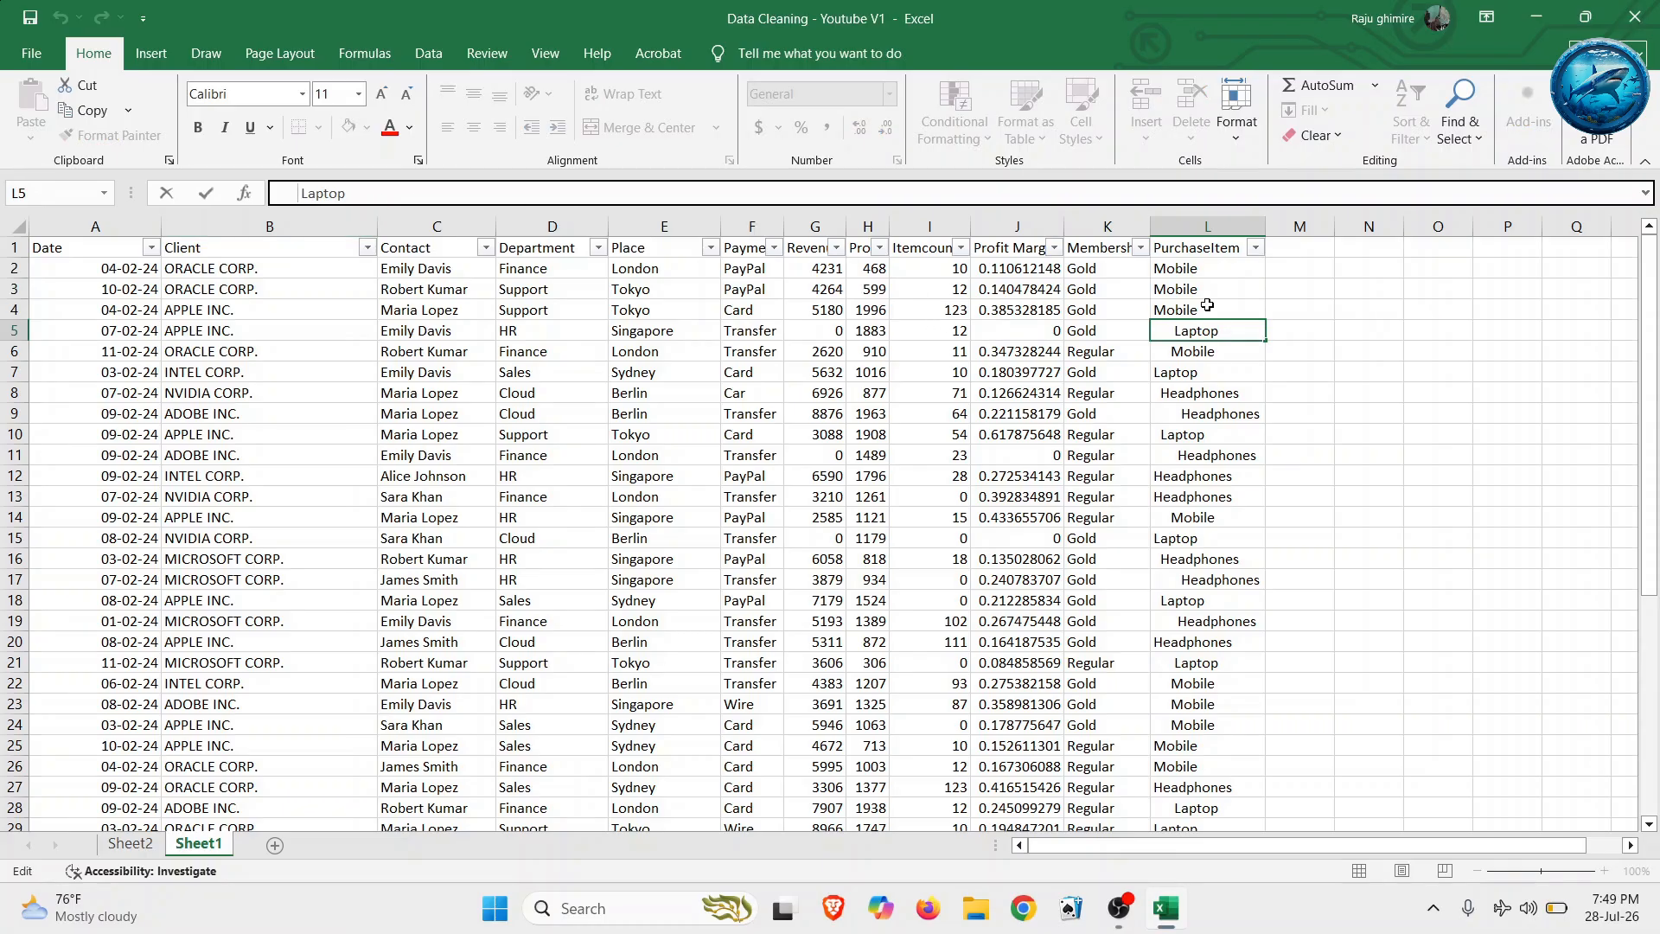
click(1292, 253)
click(1300, 275)
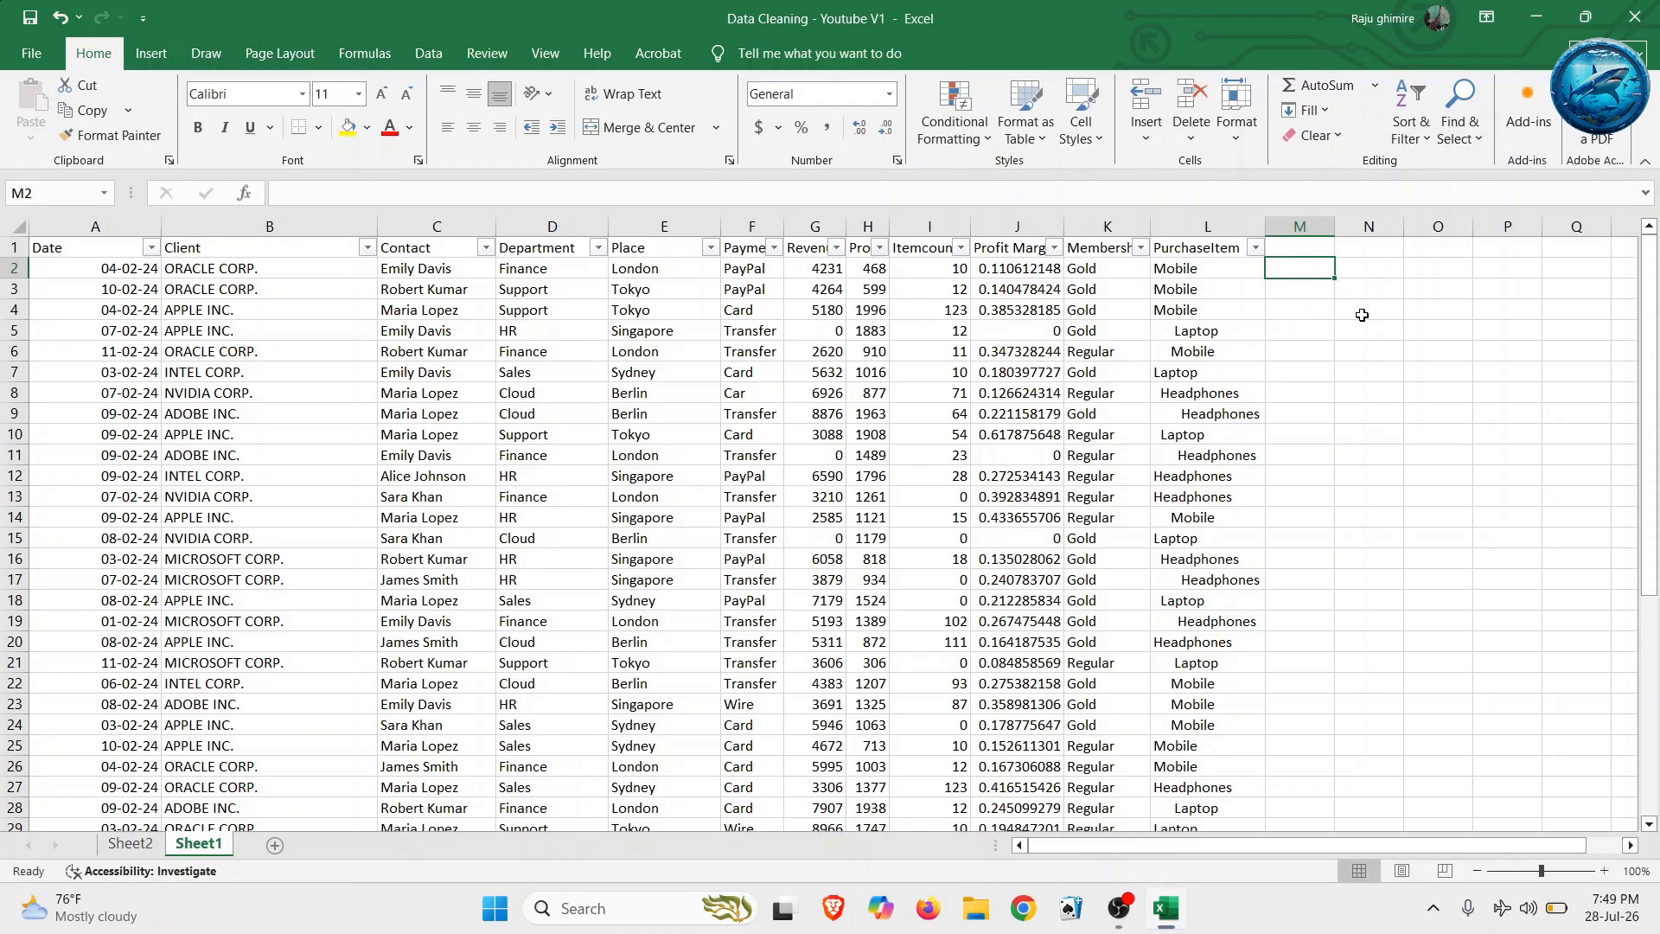
text(=TRIM()
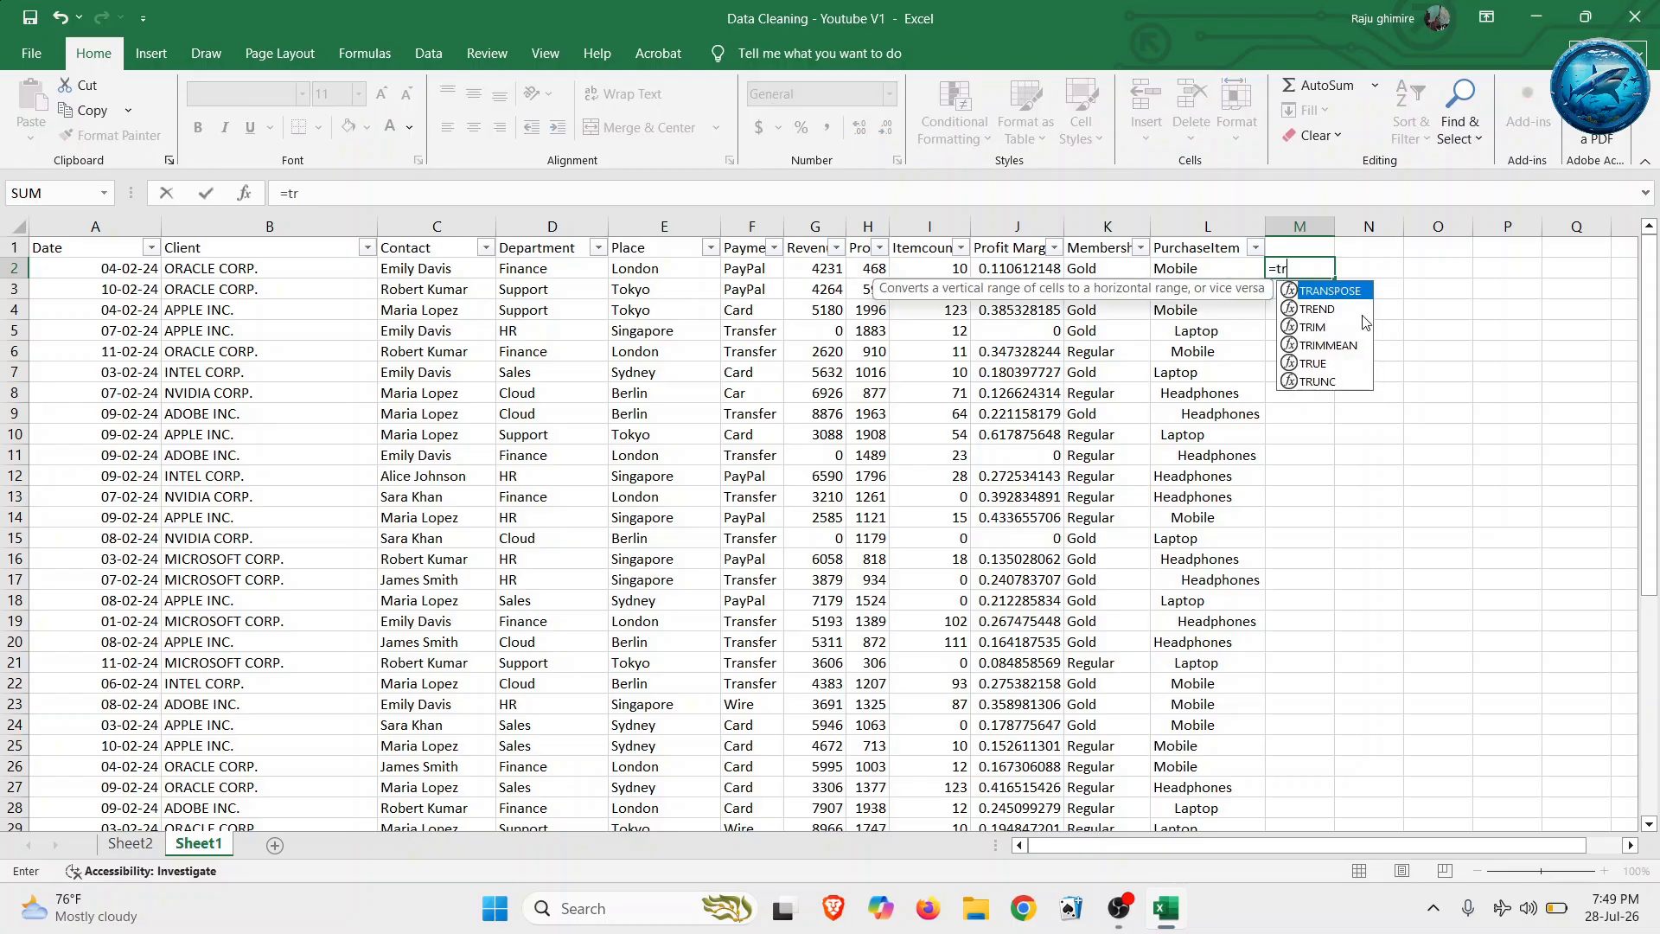
key(Left)
key(Return)
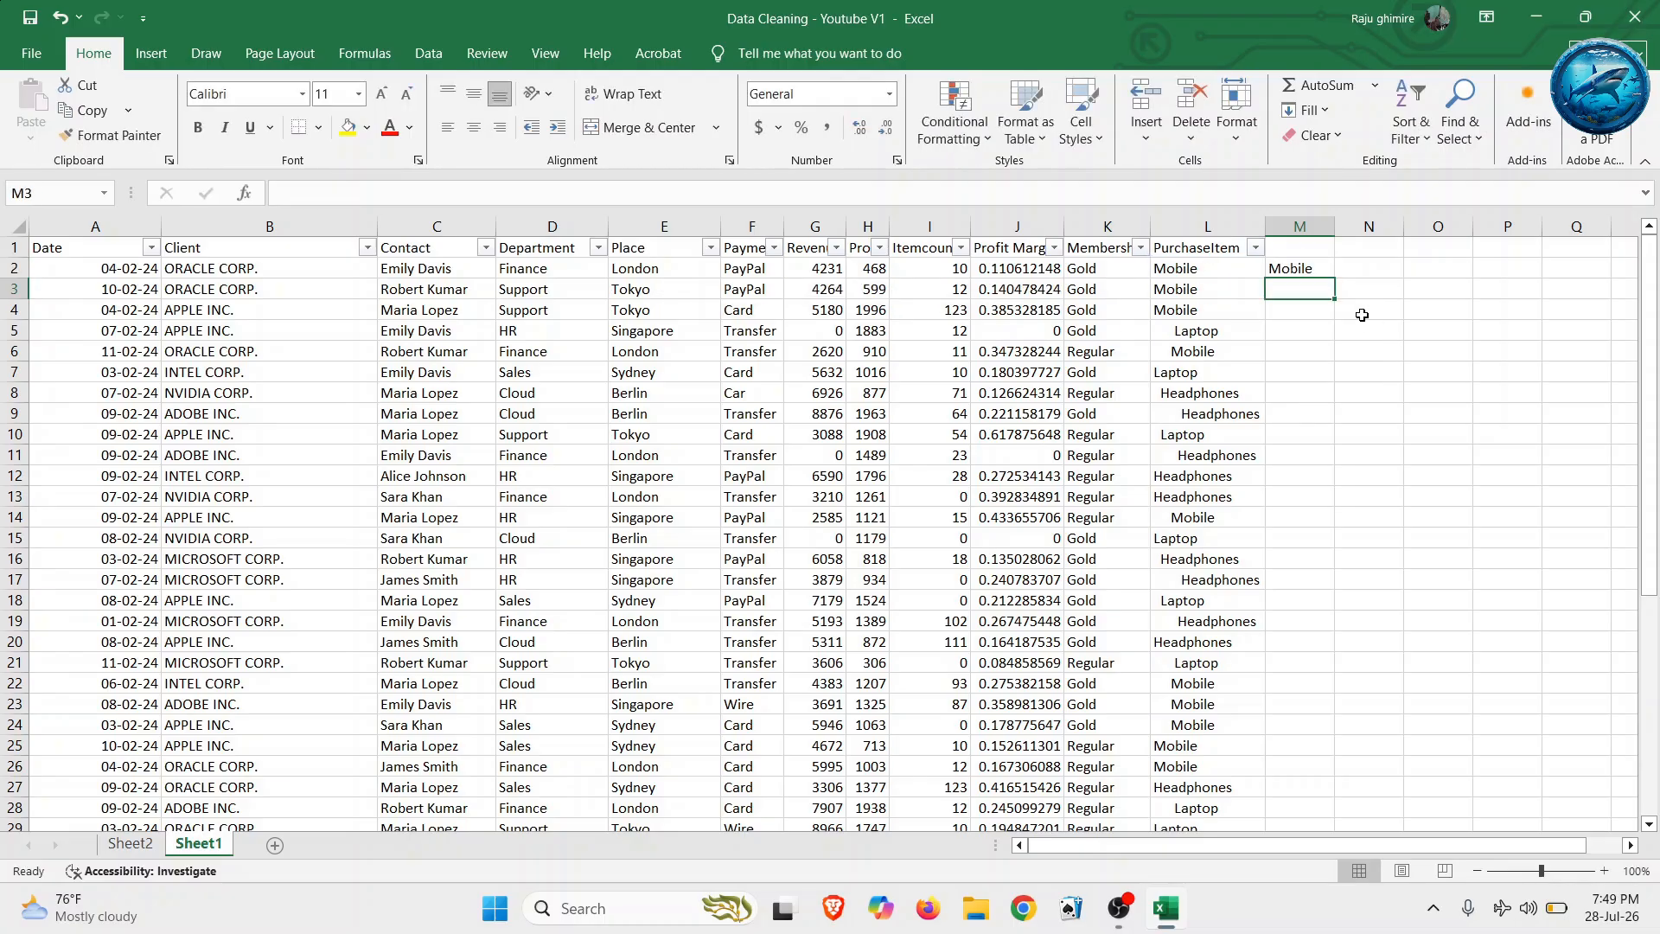
- Fill the TRIM formula from M2 down column M for all records and convert the results to values
click(1318, 269)
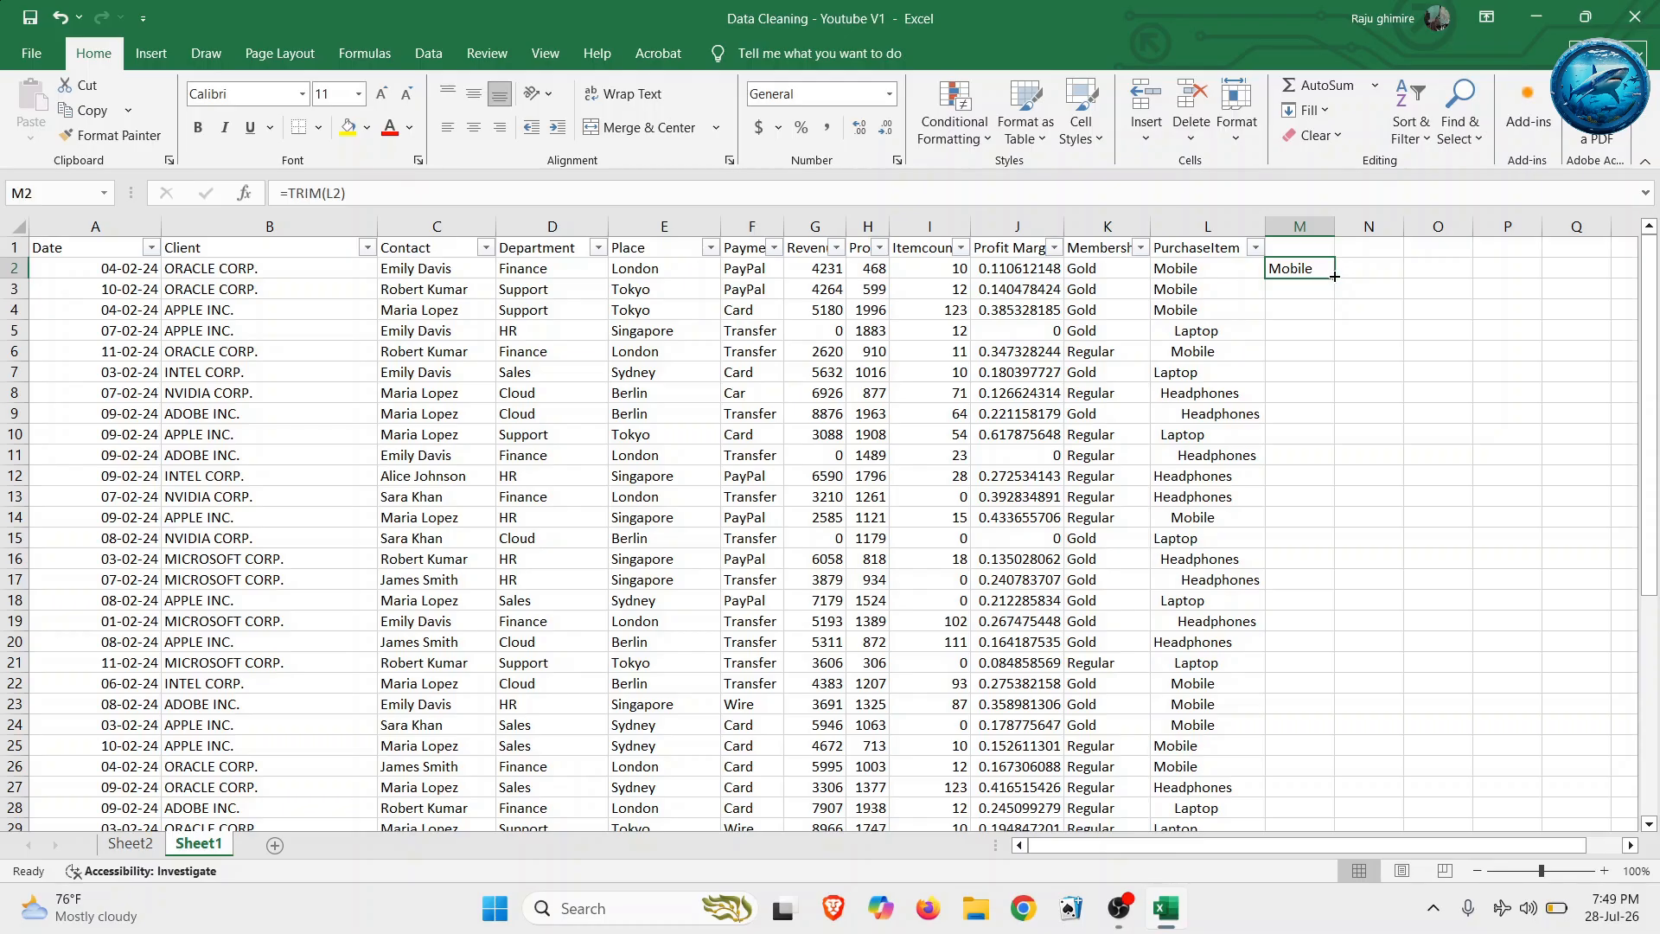
double_click(1336, 277)
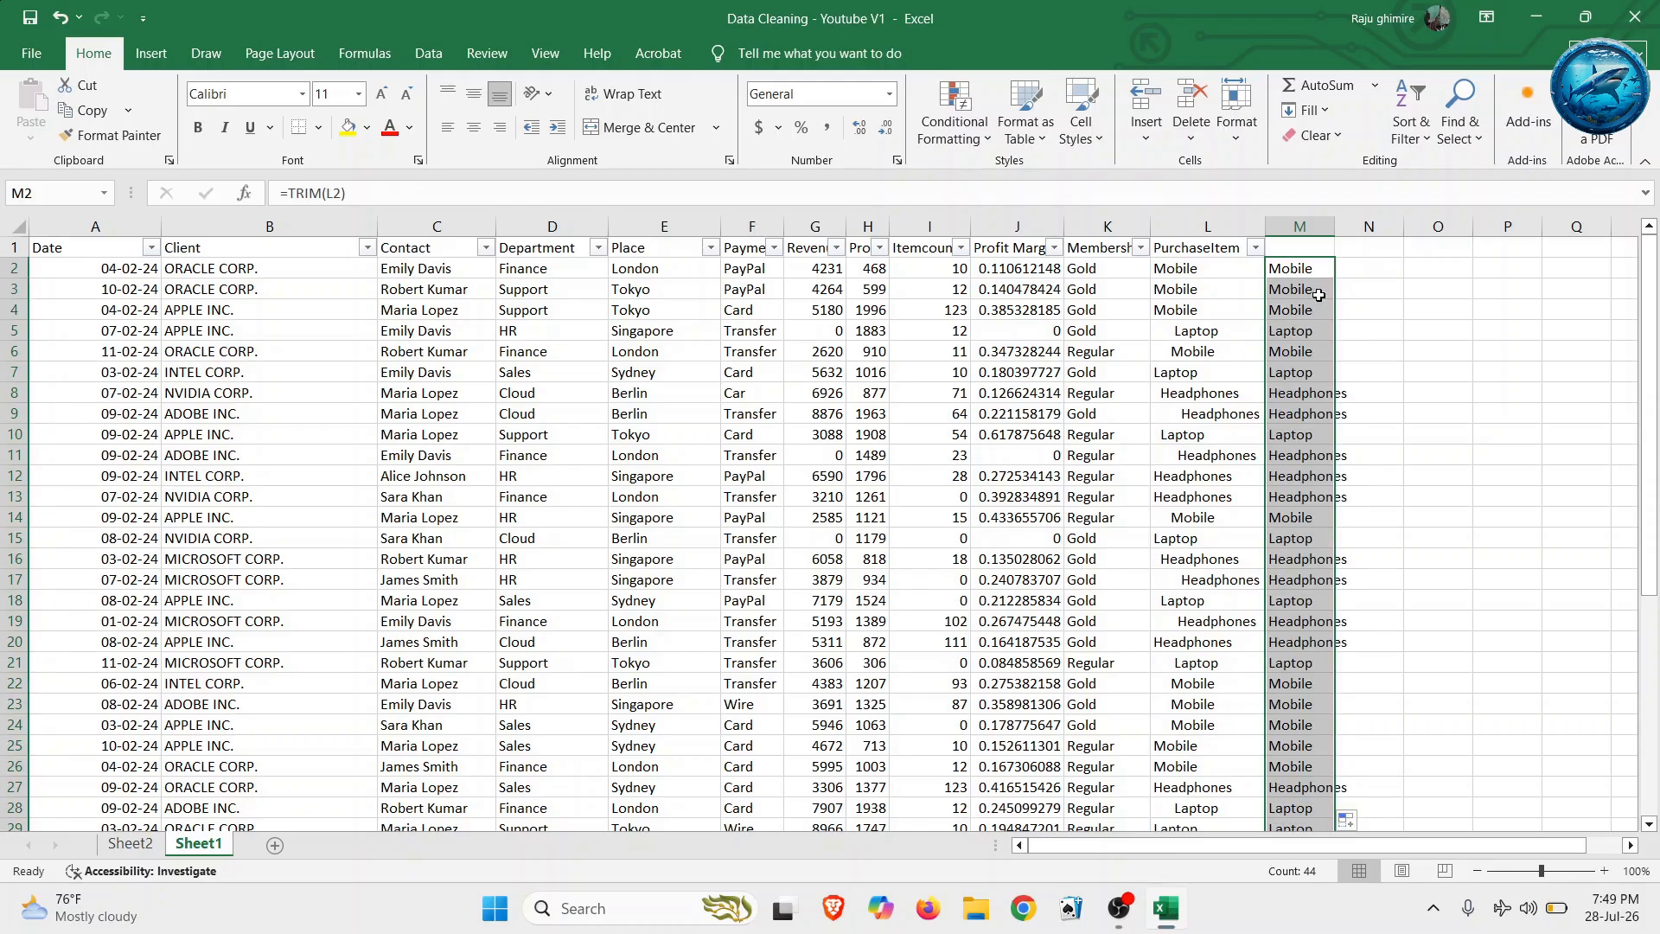
key(ctrl+c)
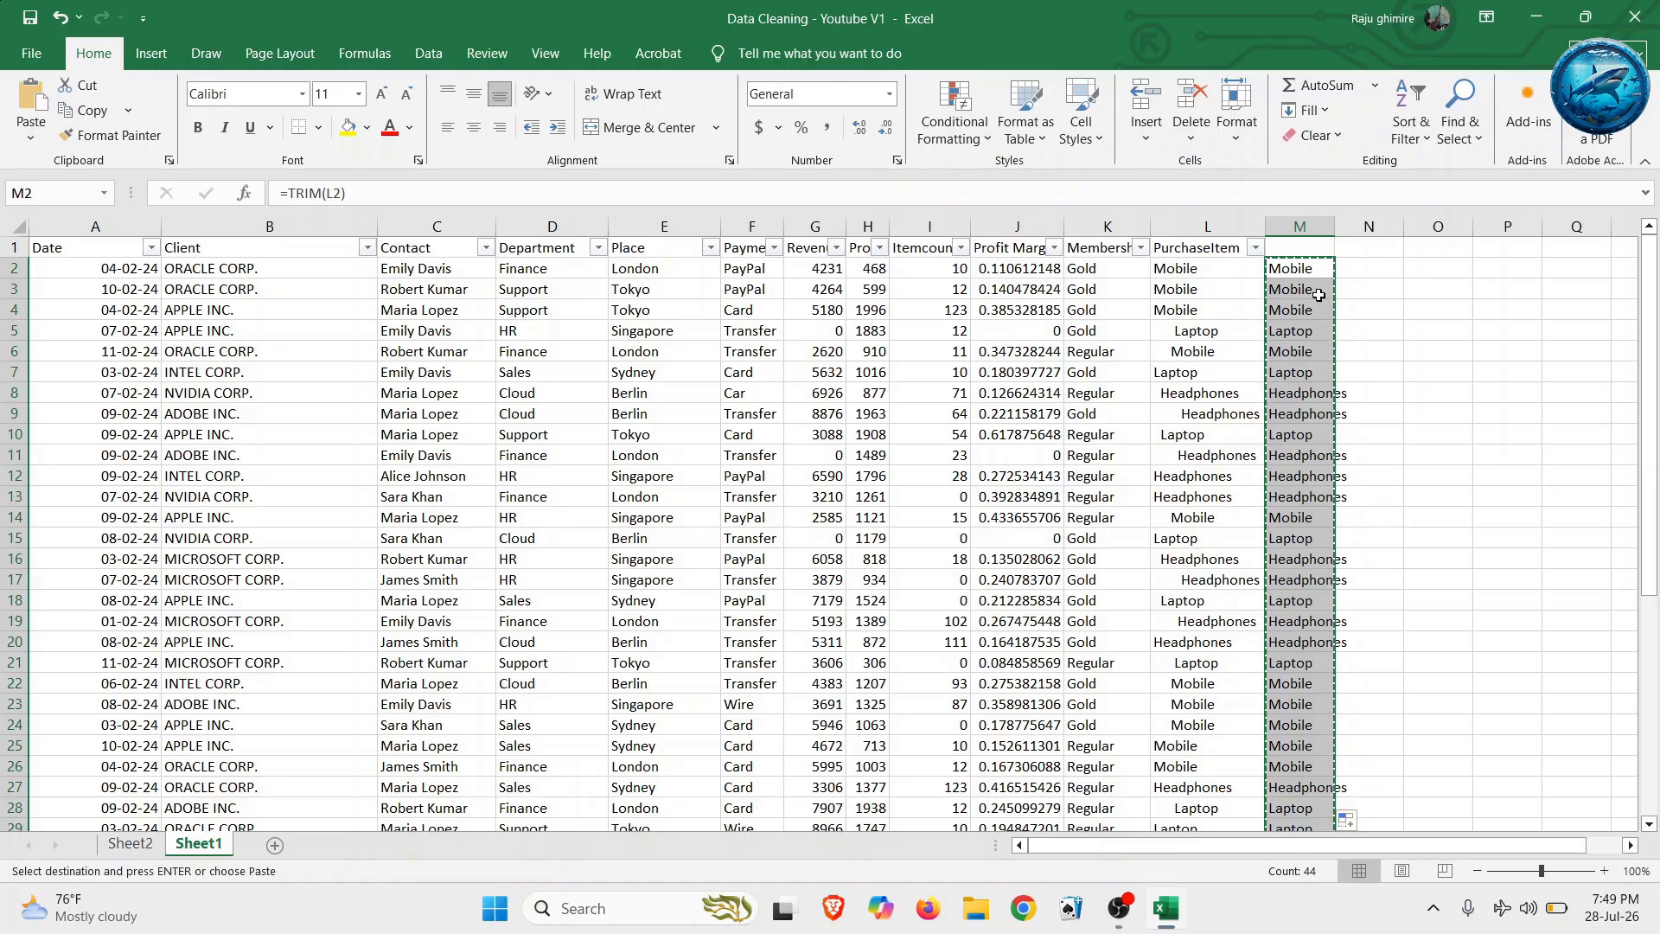
click(1309, 268)
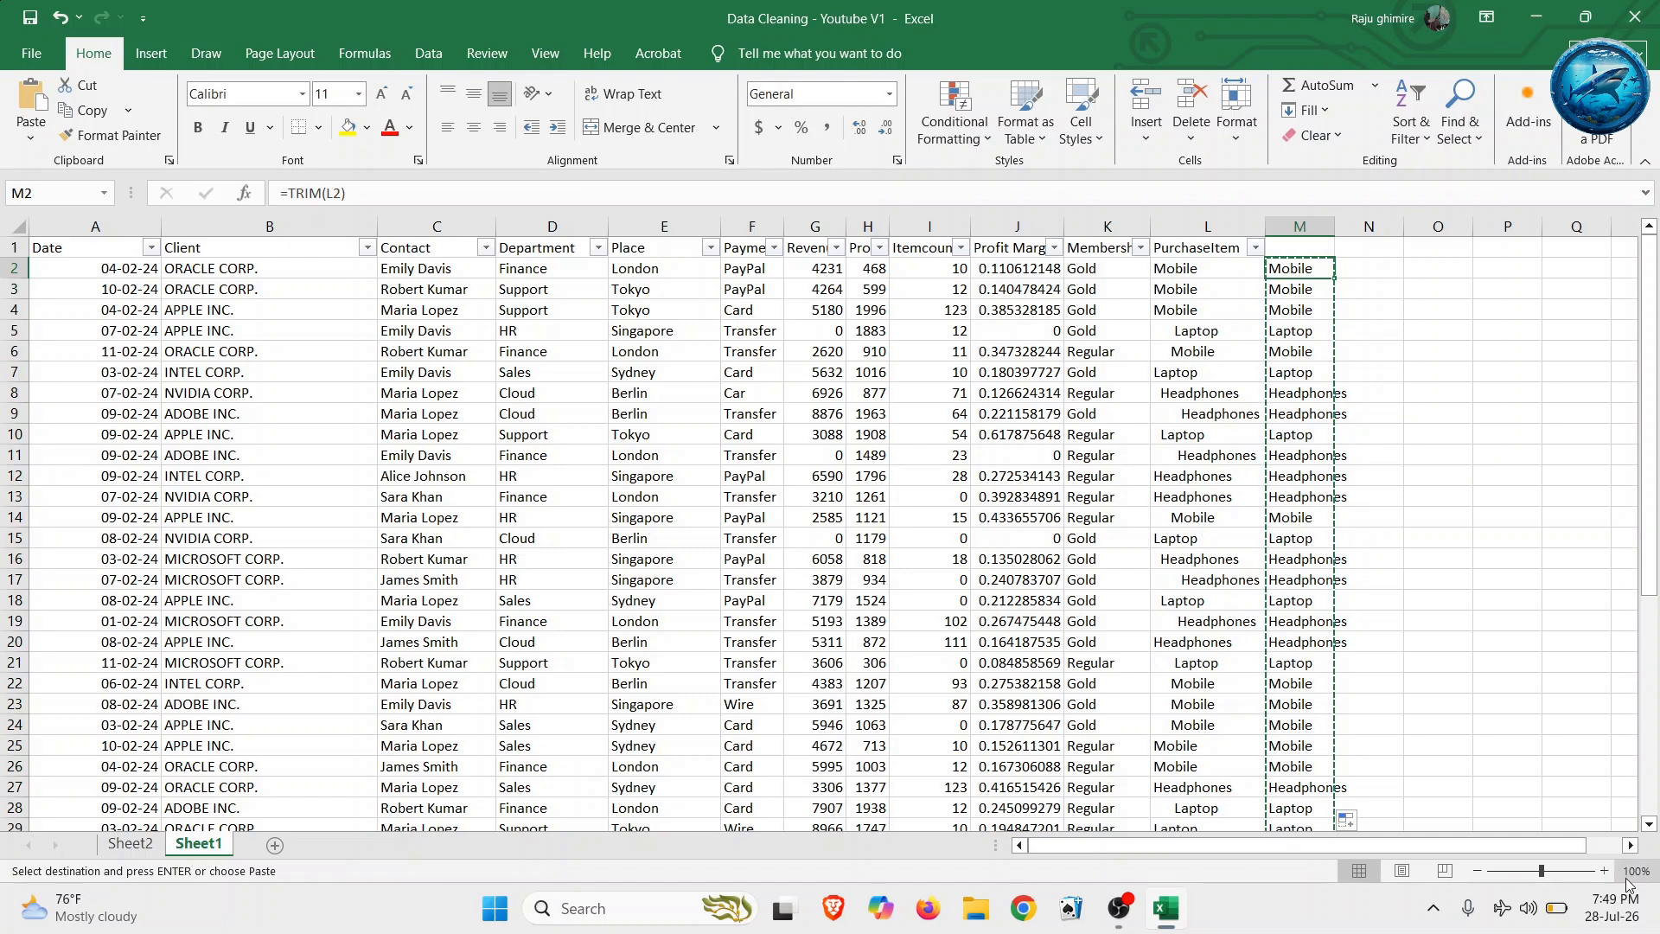
click(38, 140)
click(40, 298)
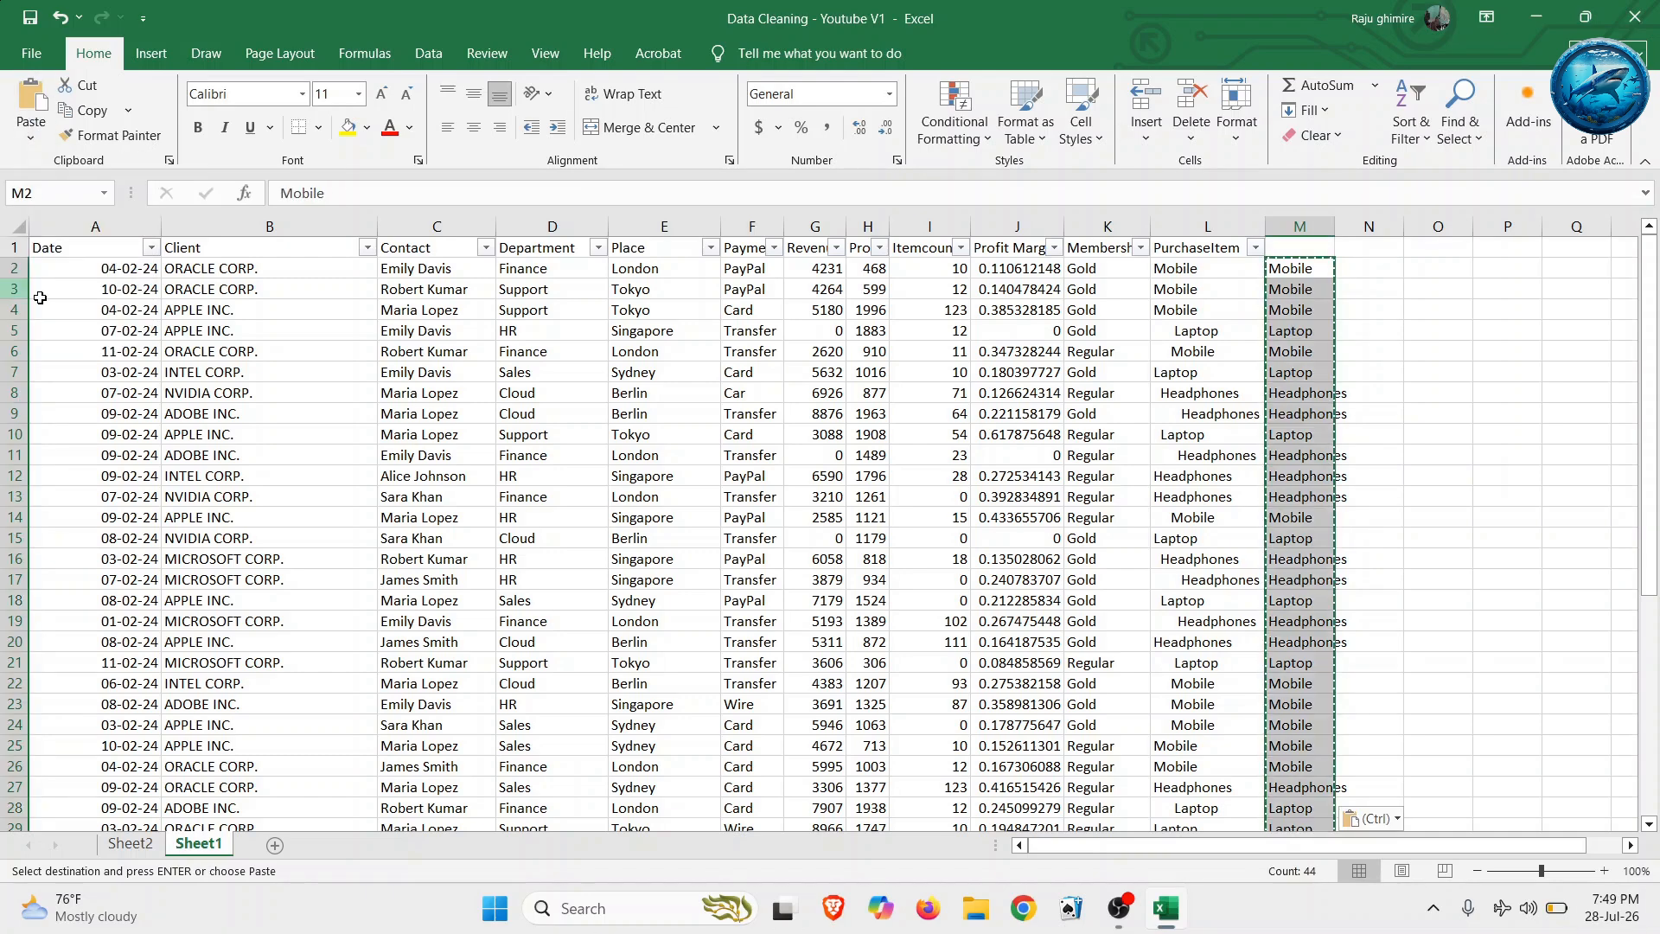
- Copy the PurchaseItem header from L1 to M1 above the trimmed values
click(1200, 246)
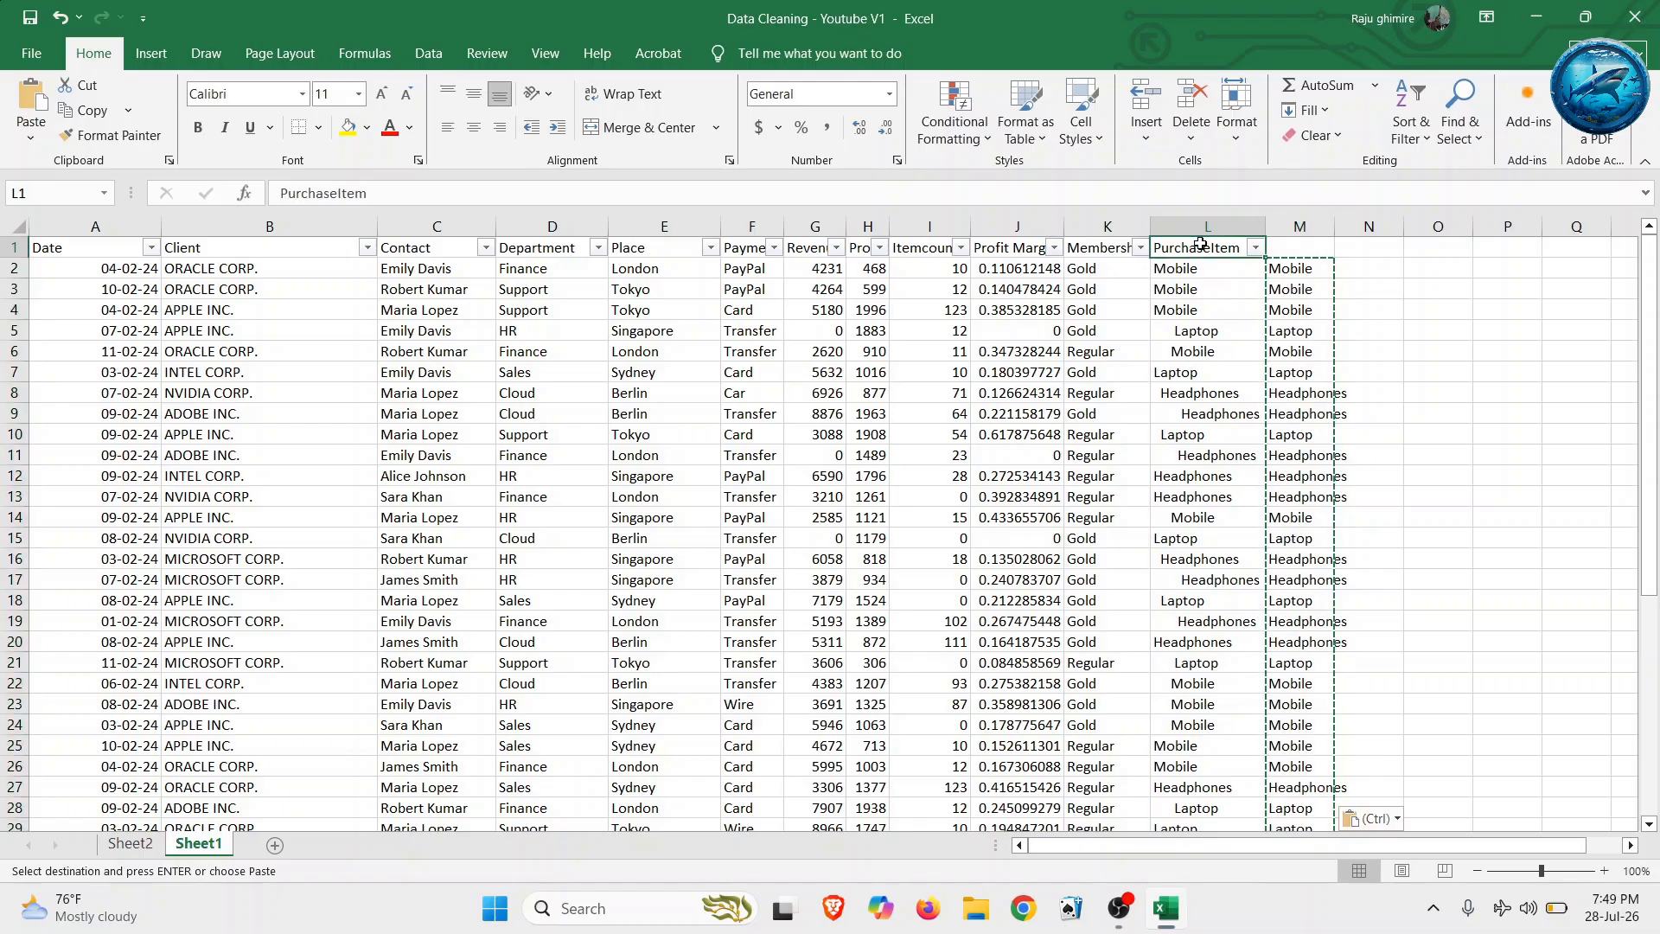
key(ctrl+c)
click(1307, 249)
key(ctrl+v)
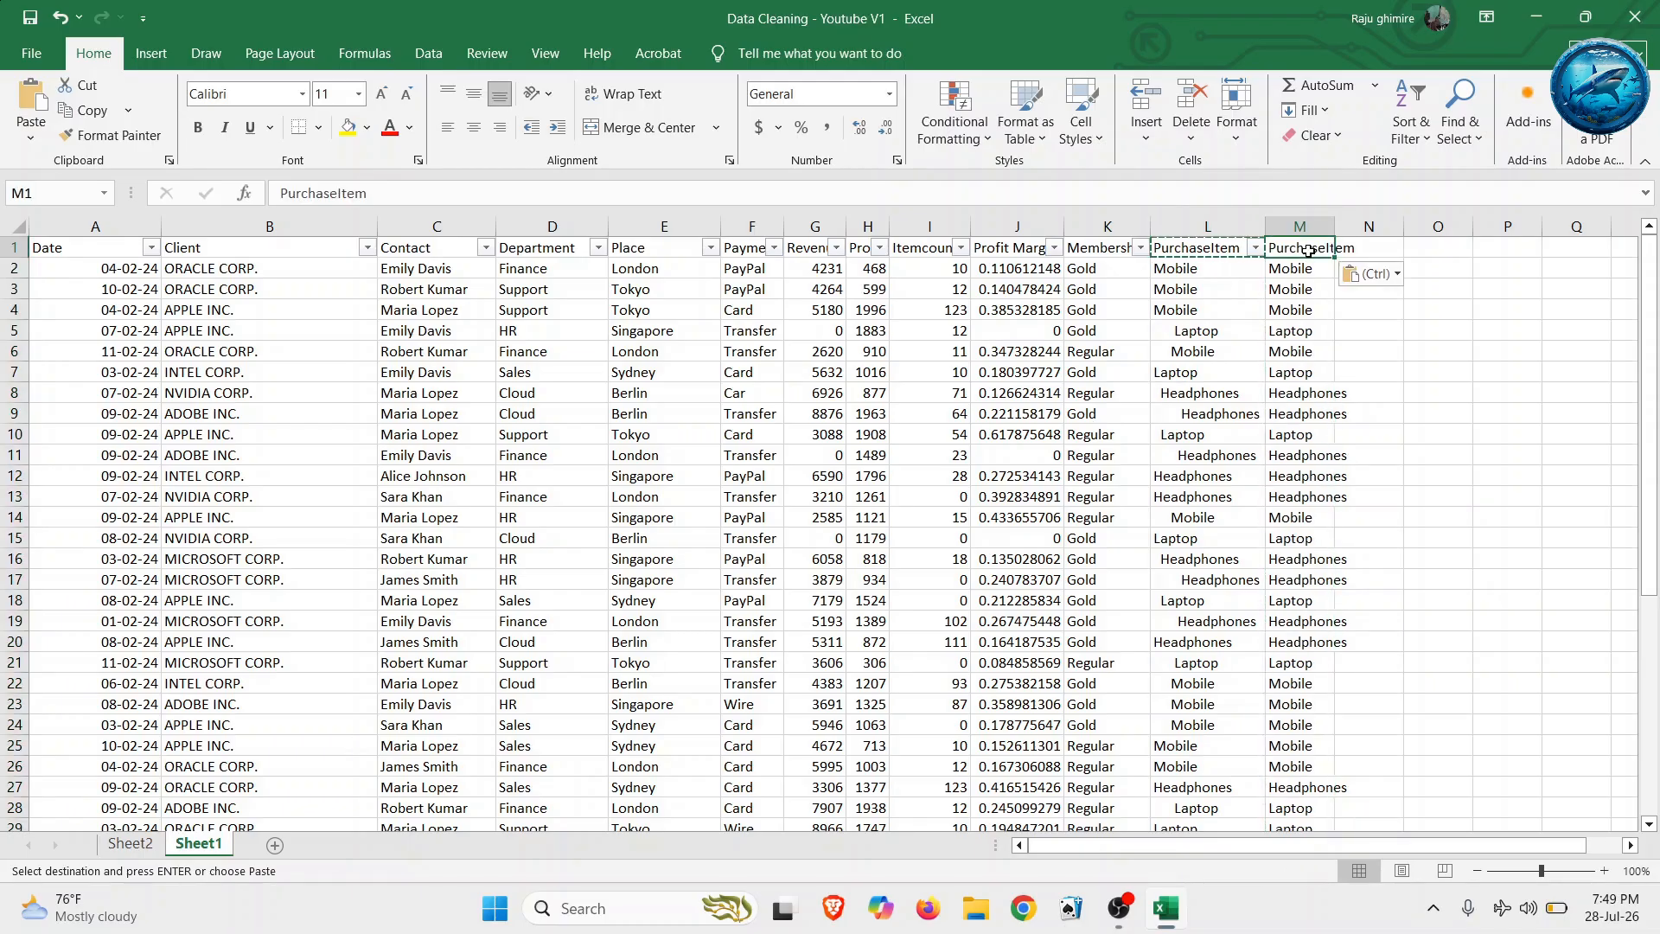
- Delete the original untrimmed PurchaseItem column L and auto-fit the width of the trimmed column
click(1227, 227)
right_click(1226, 230)
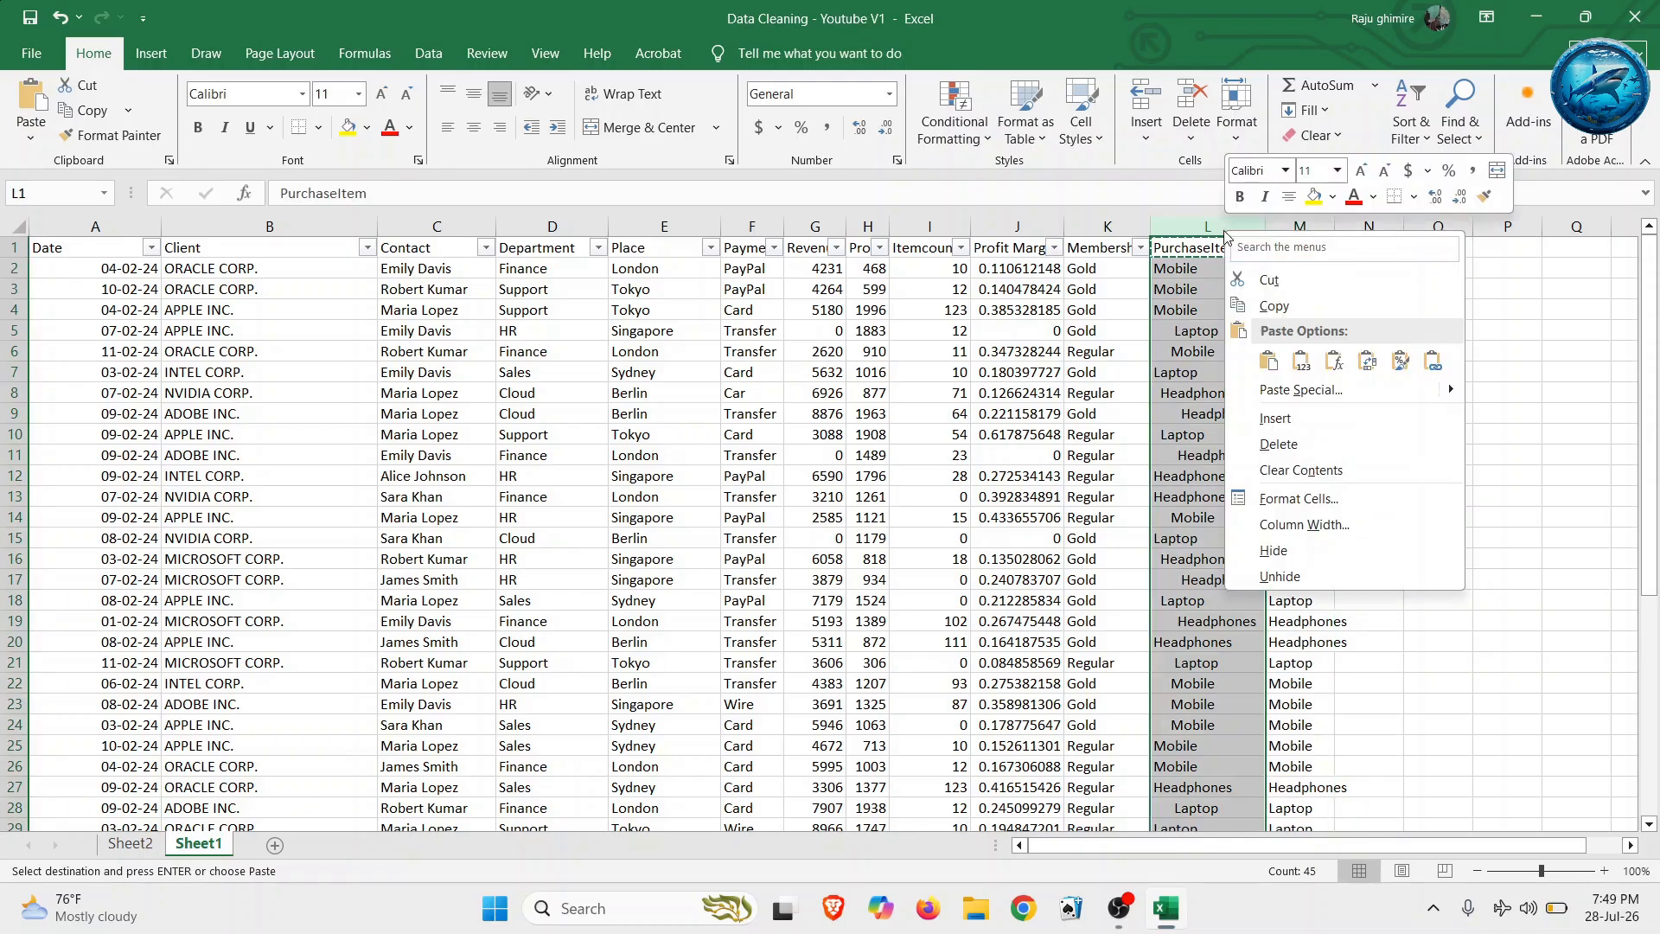
click(1264, 443)
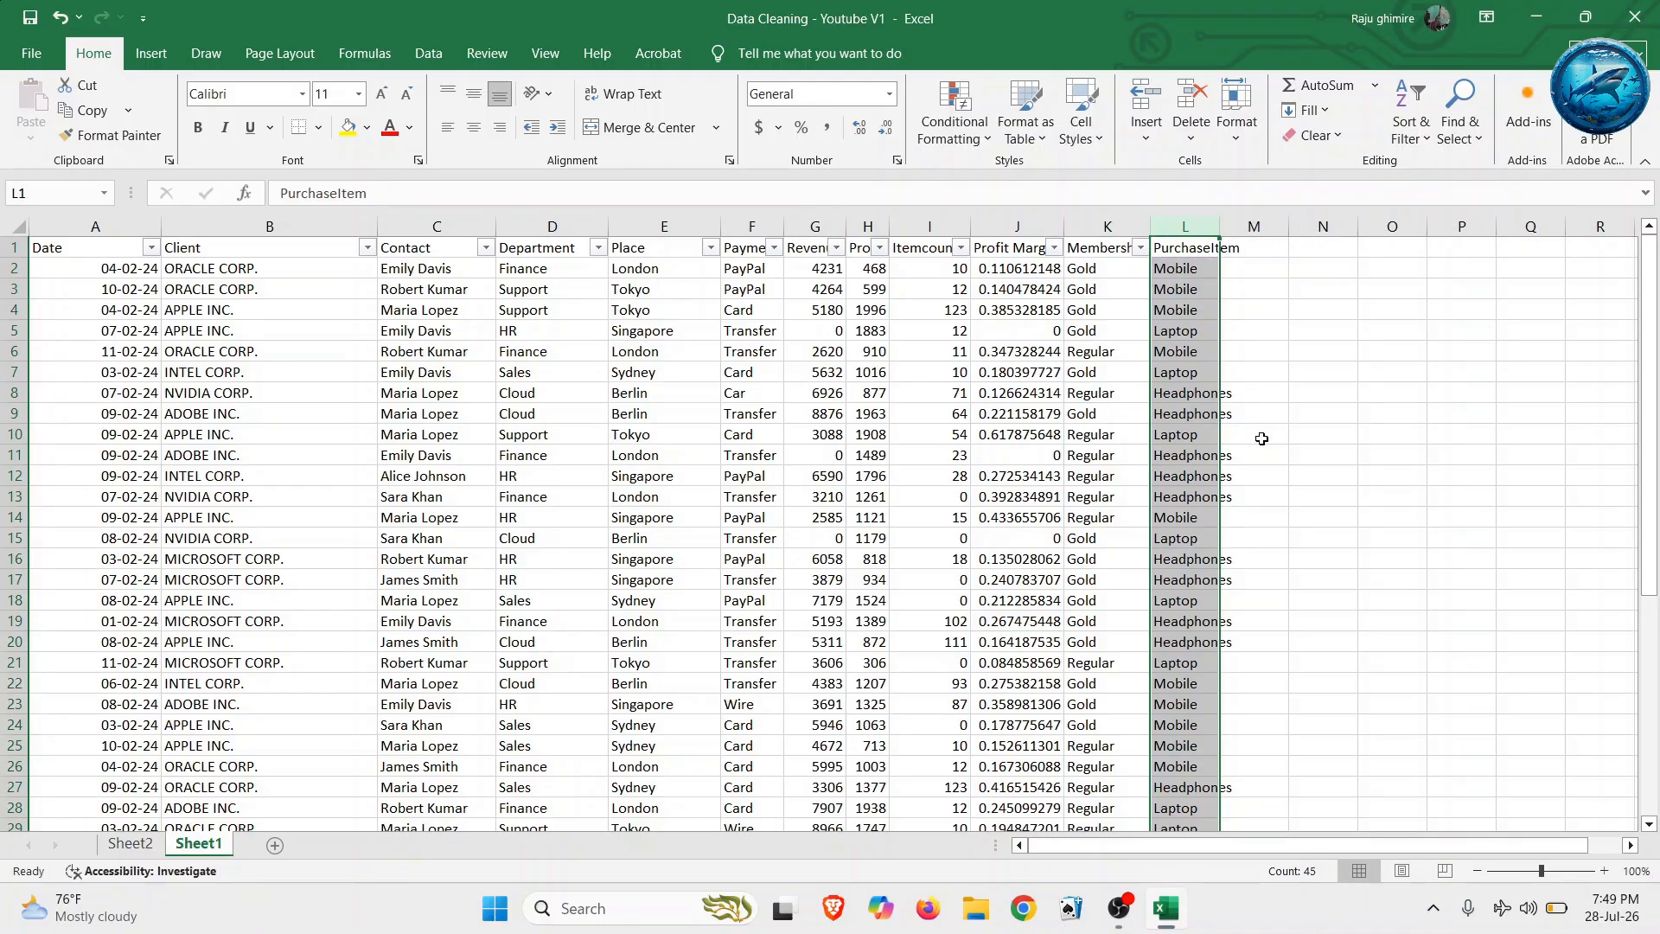
double_click(1221, 225)
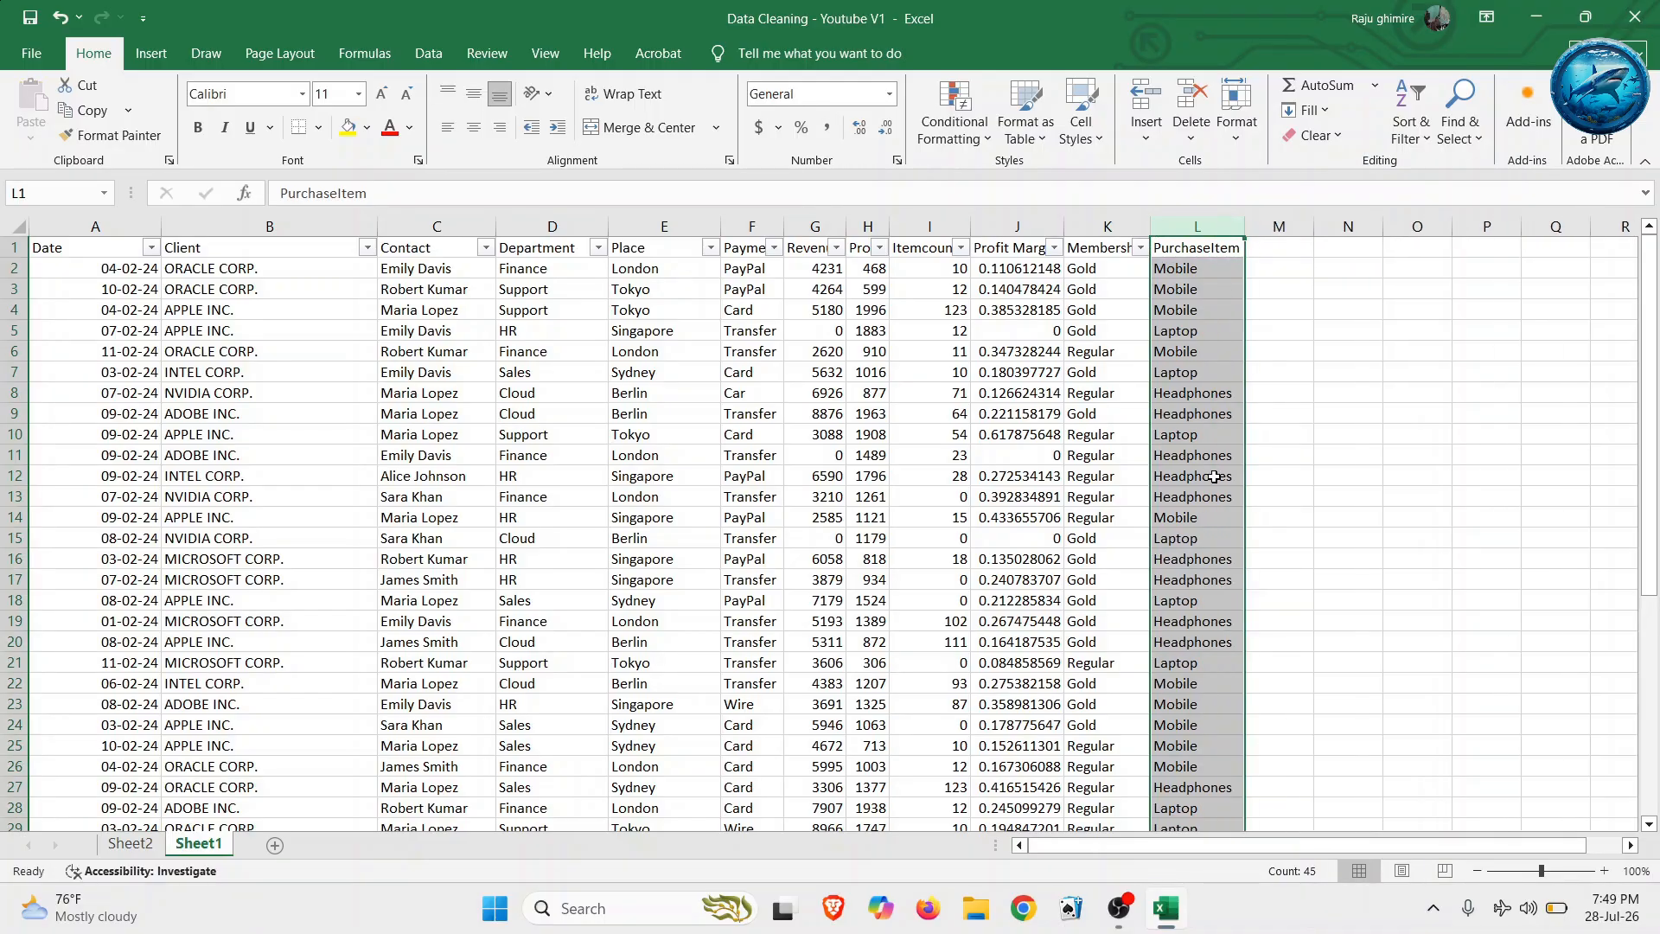
- Check the topic overview on Sheet2, and filter the Payment column on Sheet1 to only Car entries
click(121, 844)
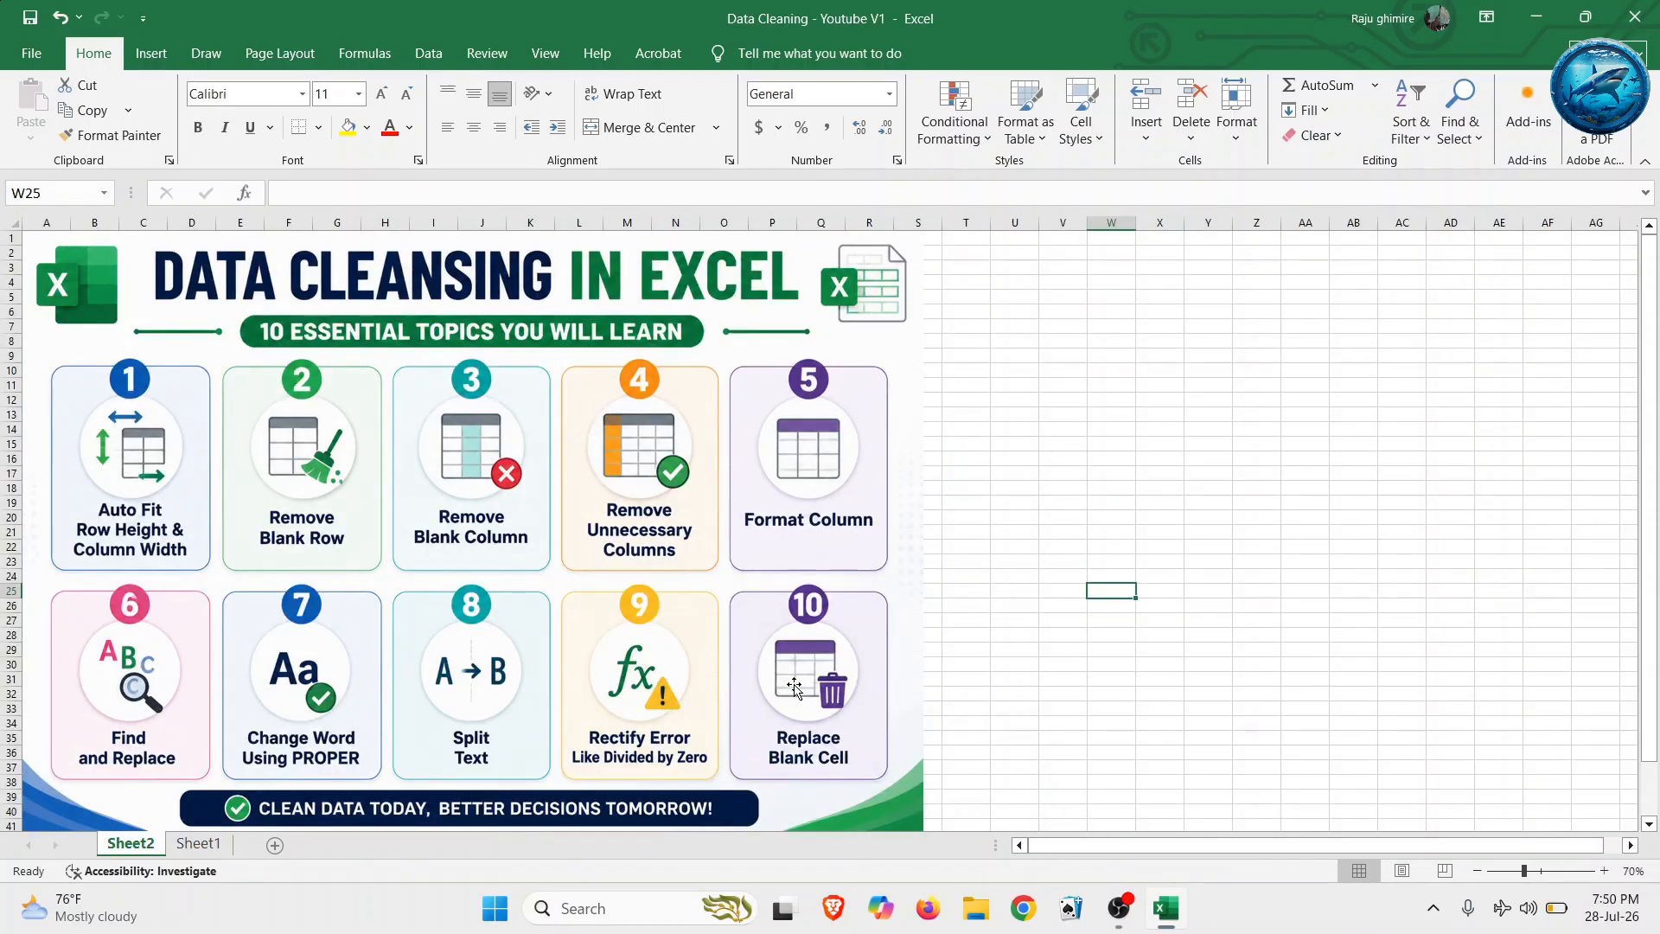
click(198, 844)
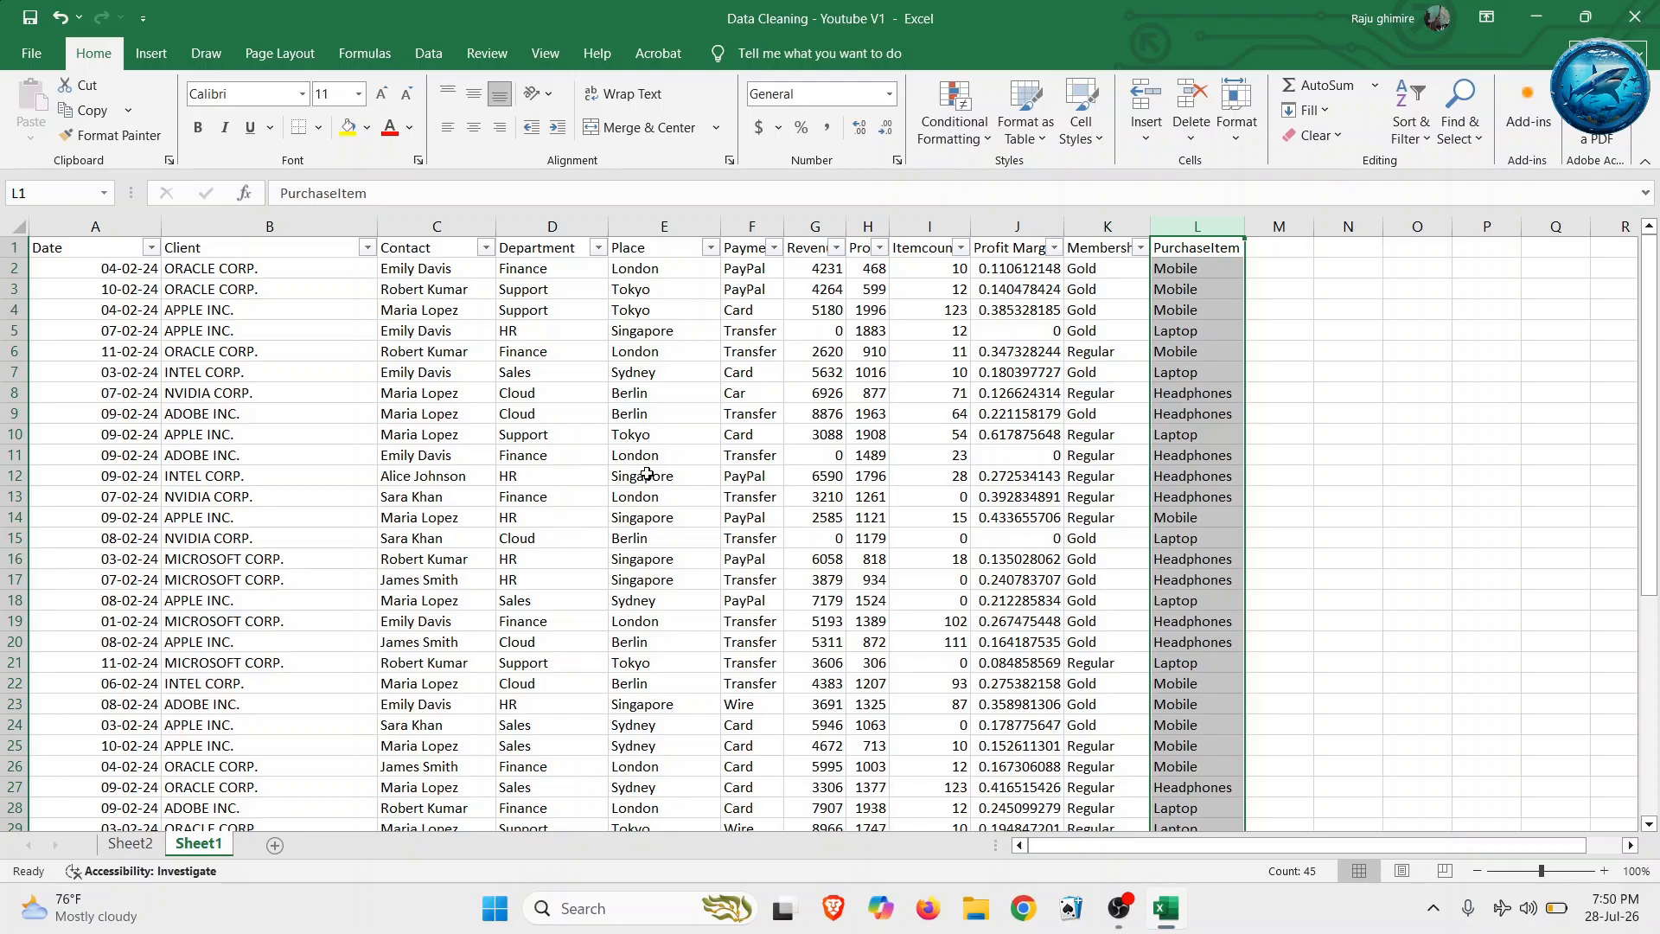
click(734, 393)
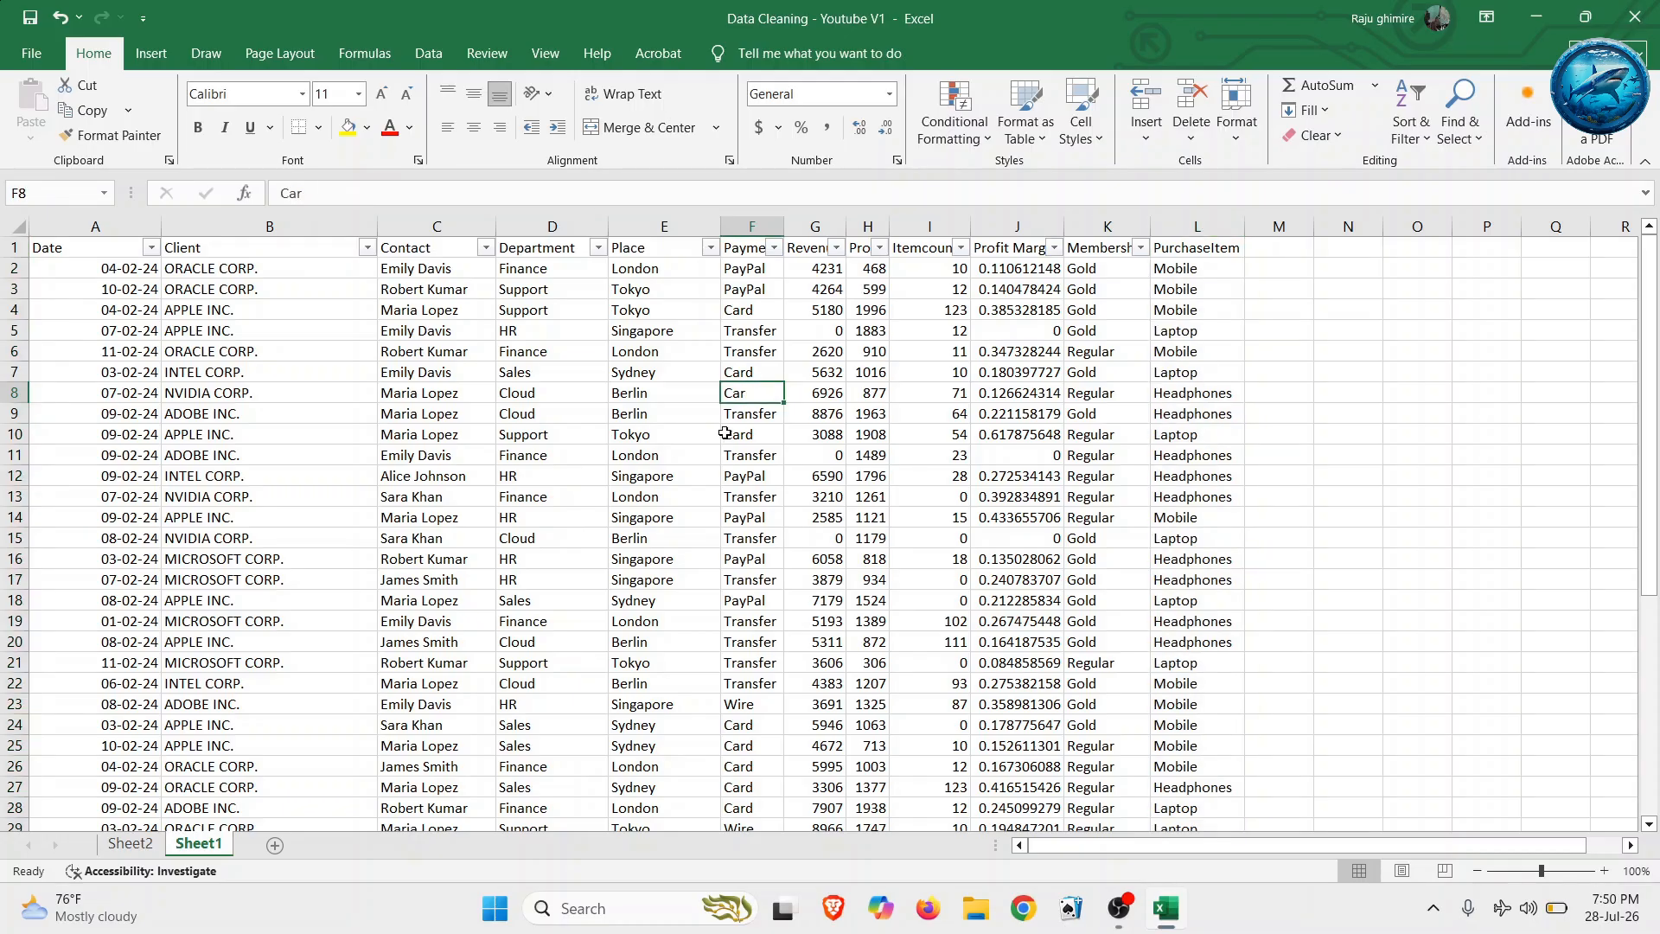
click(775, 247)
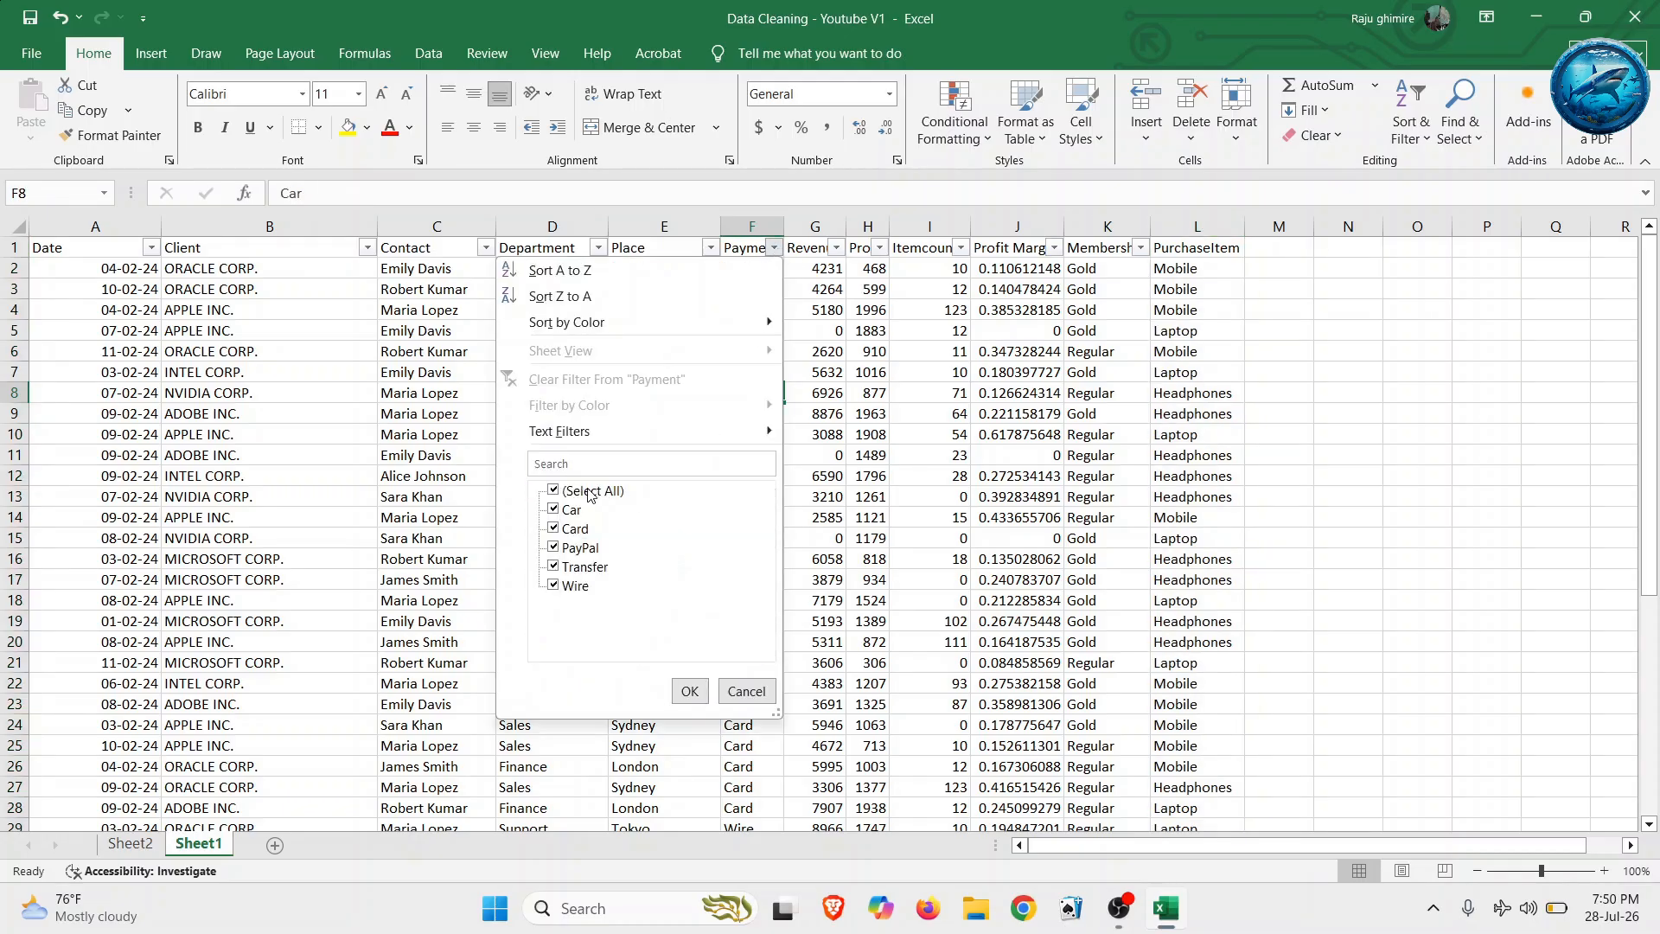
click(590, 492)
click(571, 511)
click(690, 691)
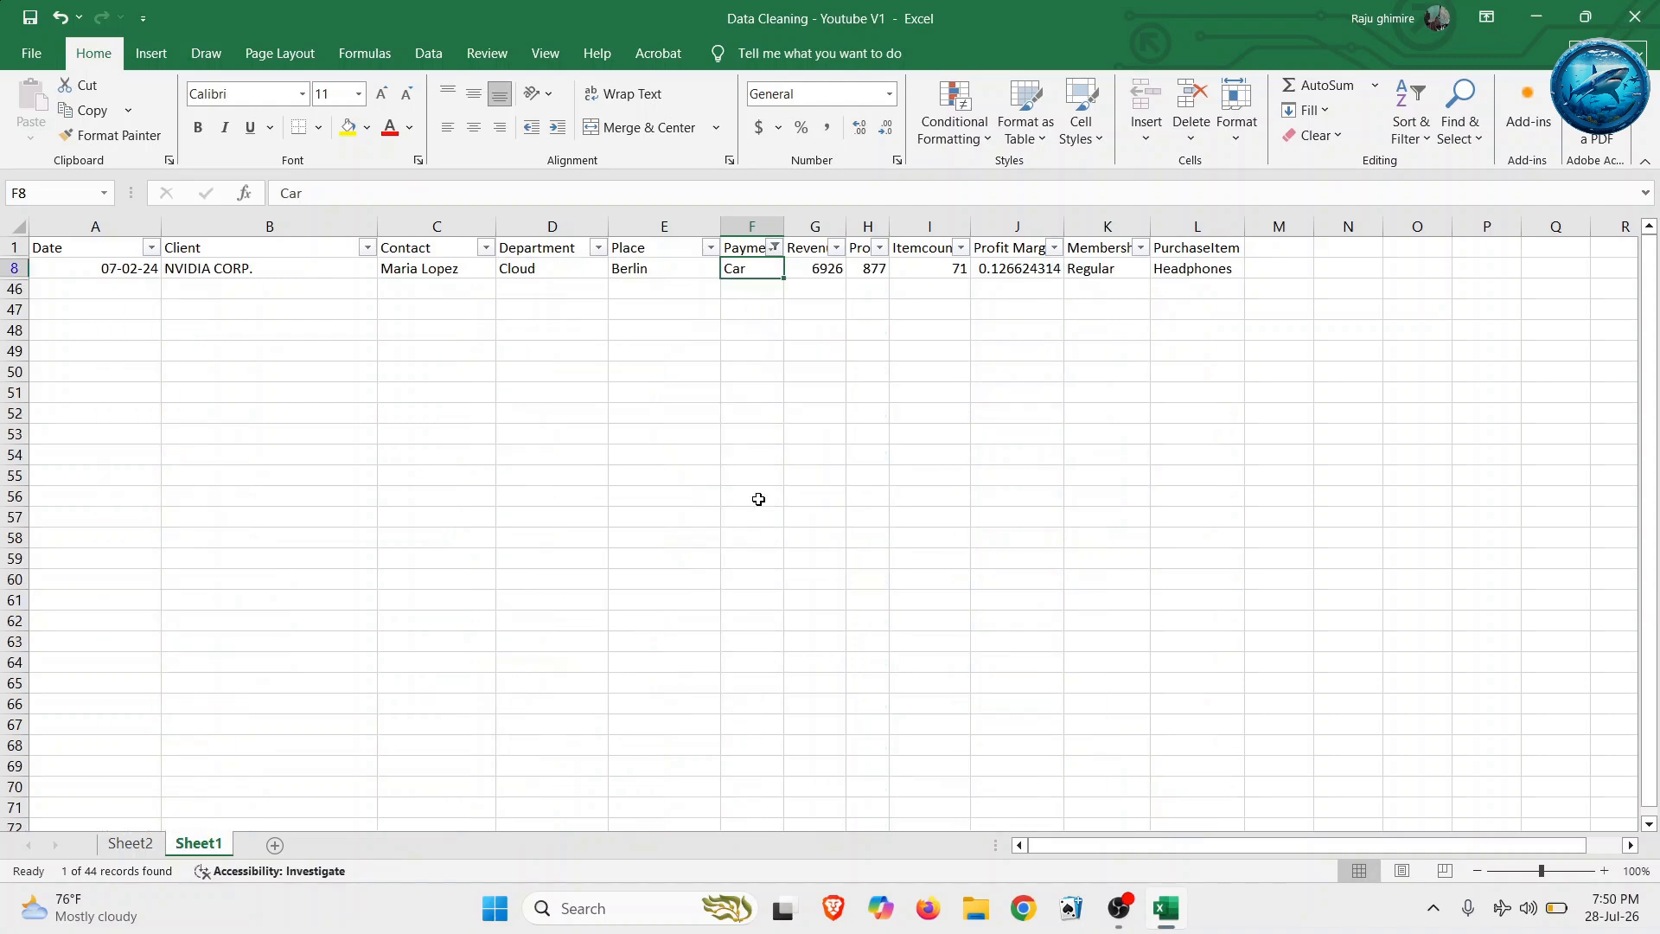
- Correct the Payment entry in F8 to Card and set the Payment filter back to all values
click(335, 195)
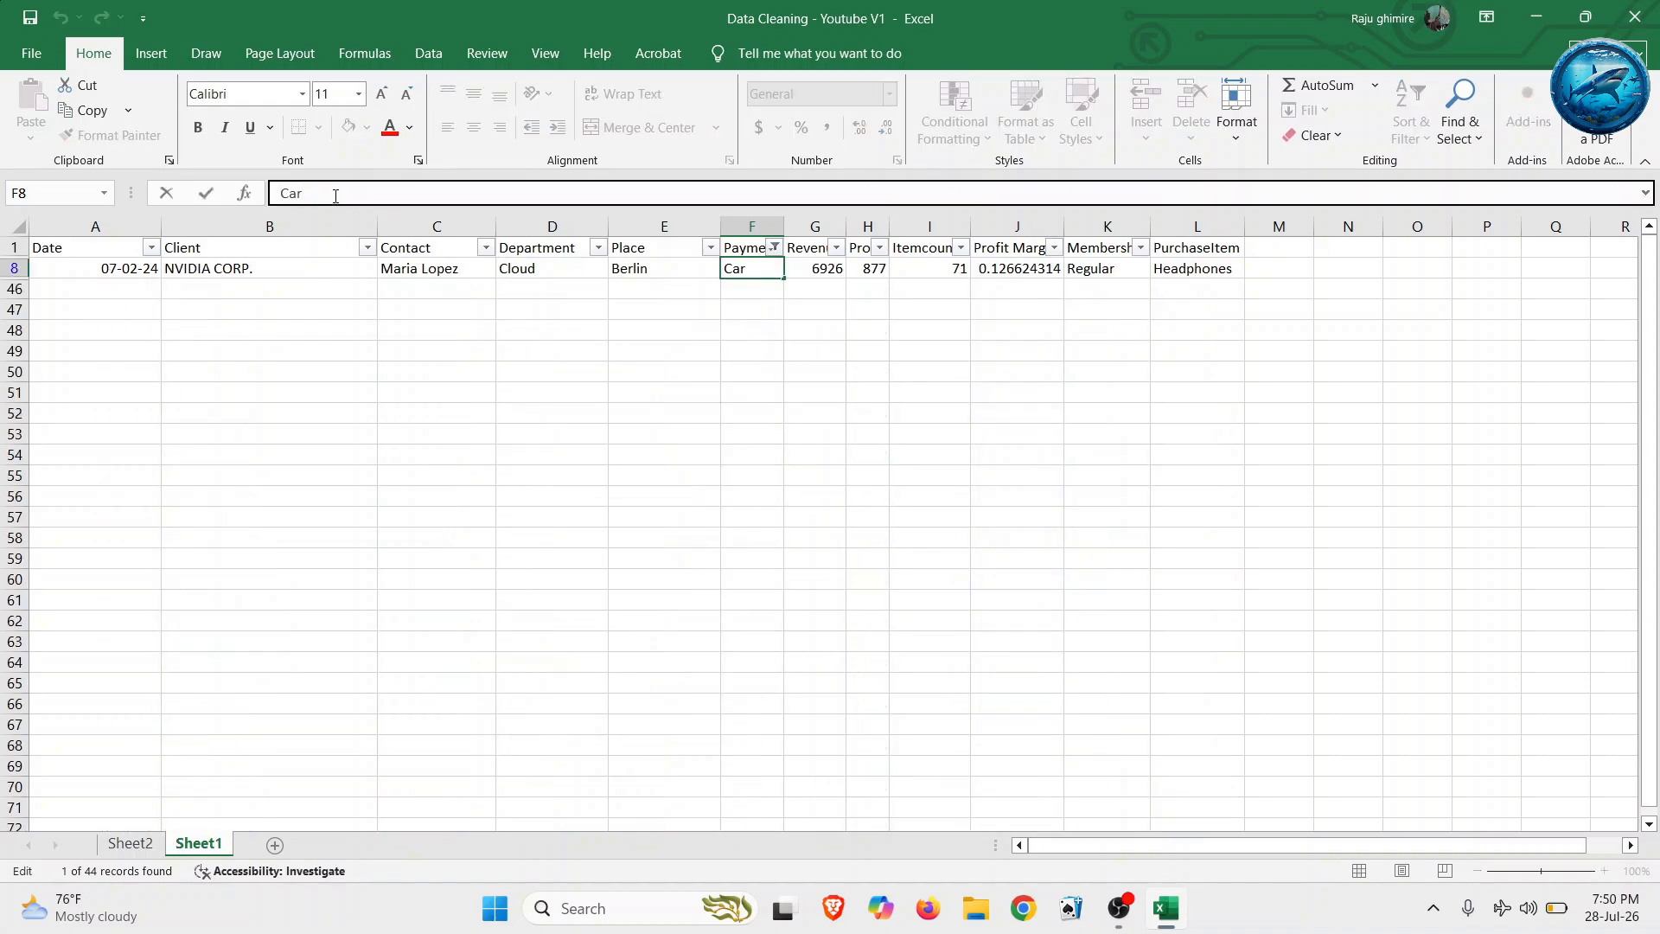
text(d)
key(Return)
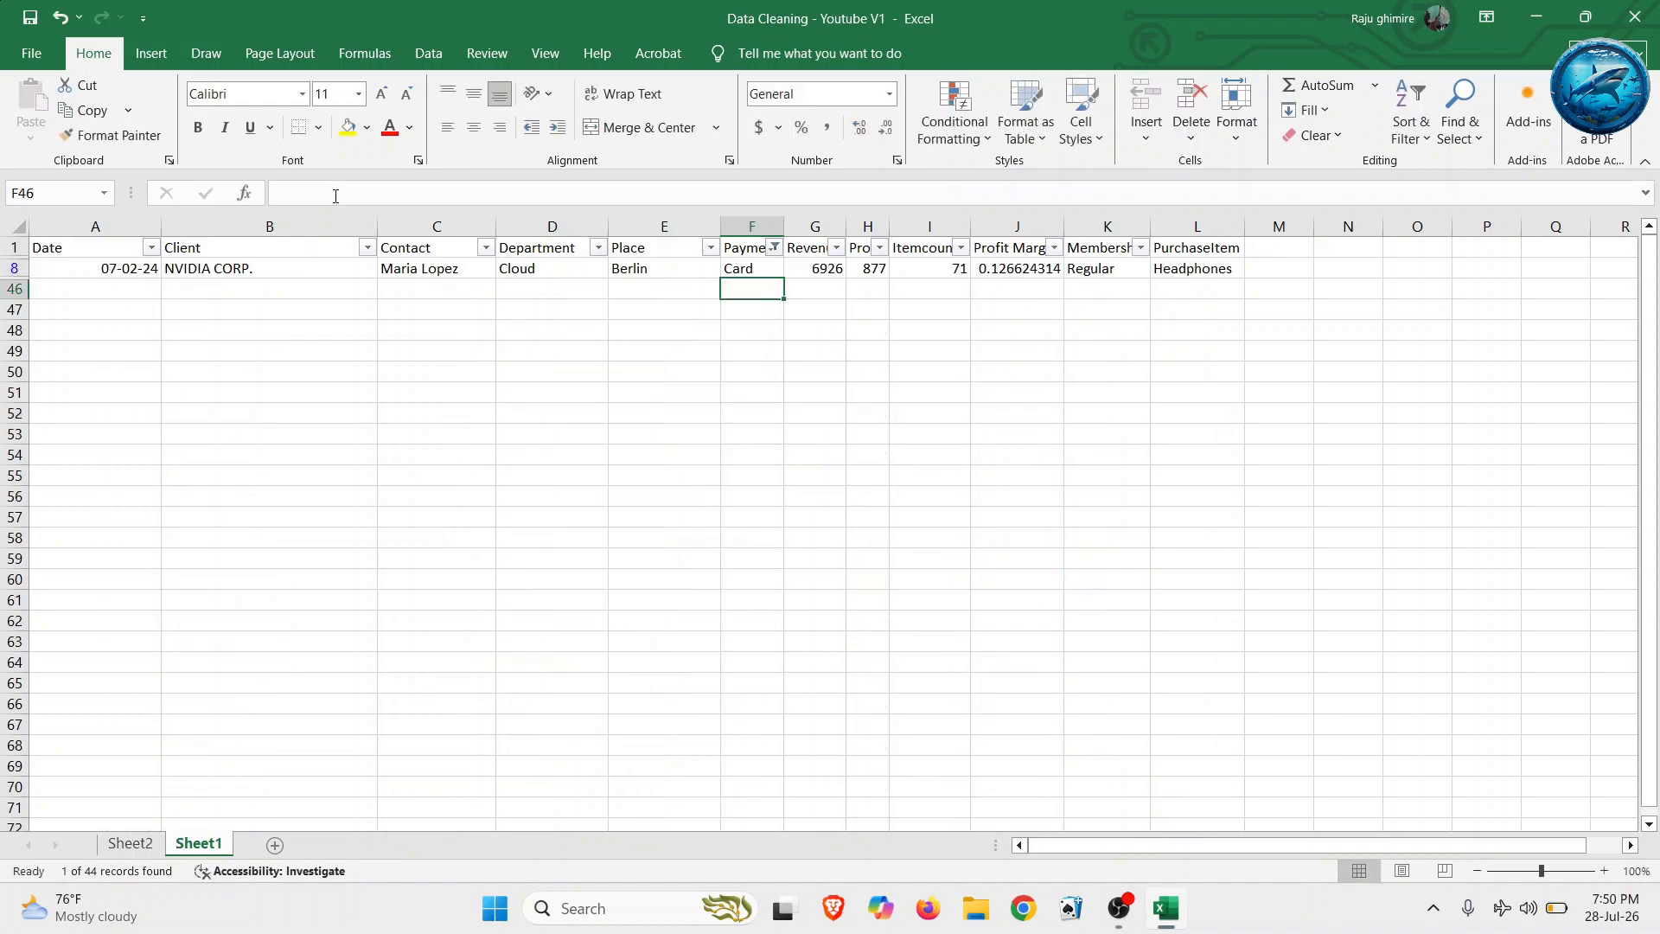
click(774, 248)
click(590, 489)
click(687, 690)
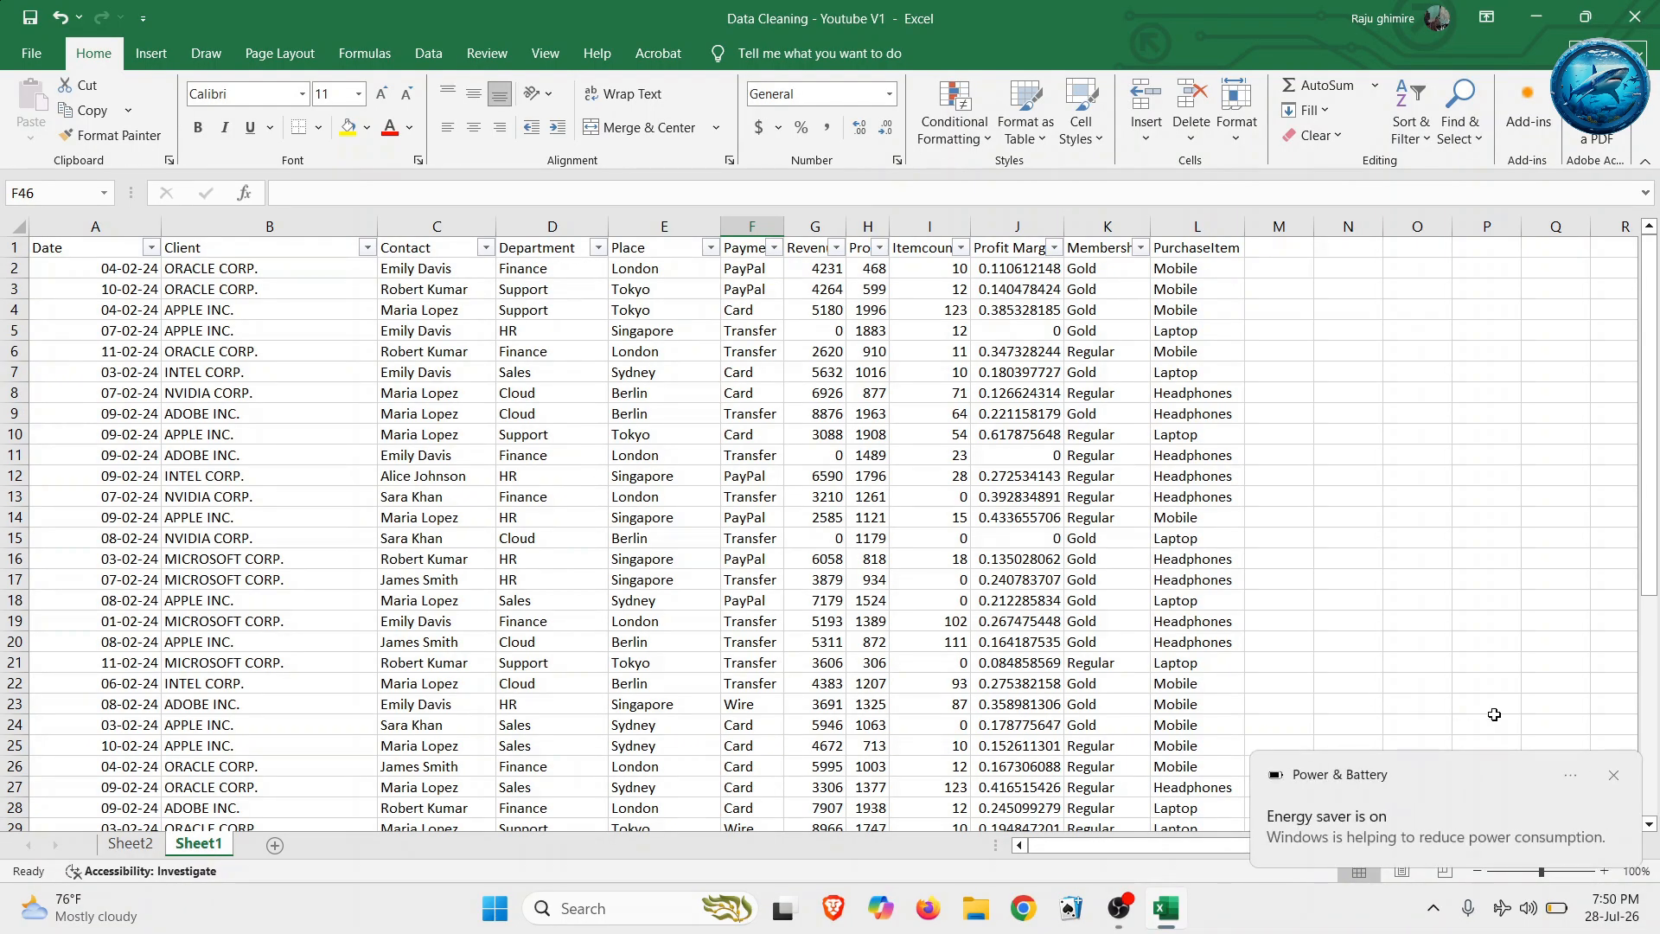
click(1614, 779)
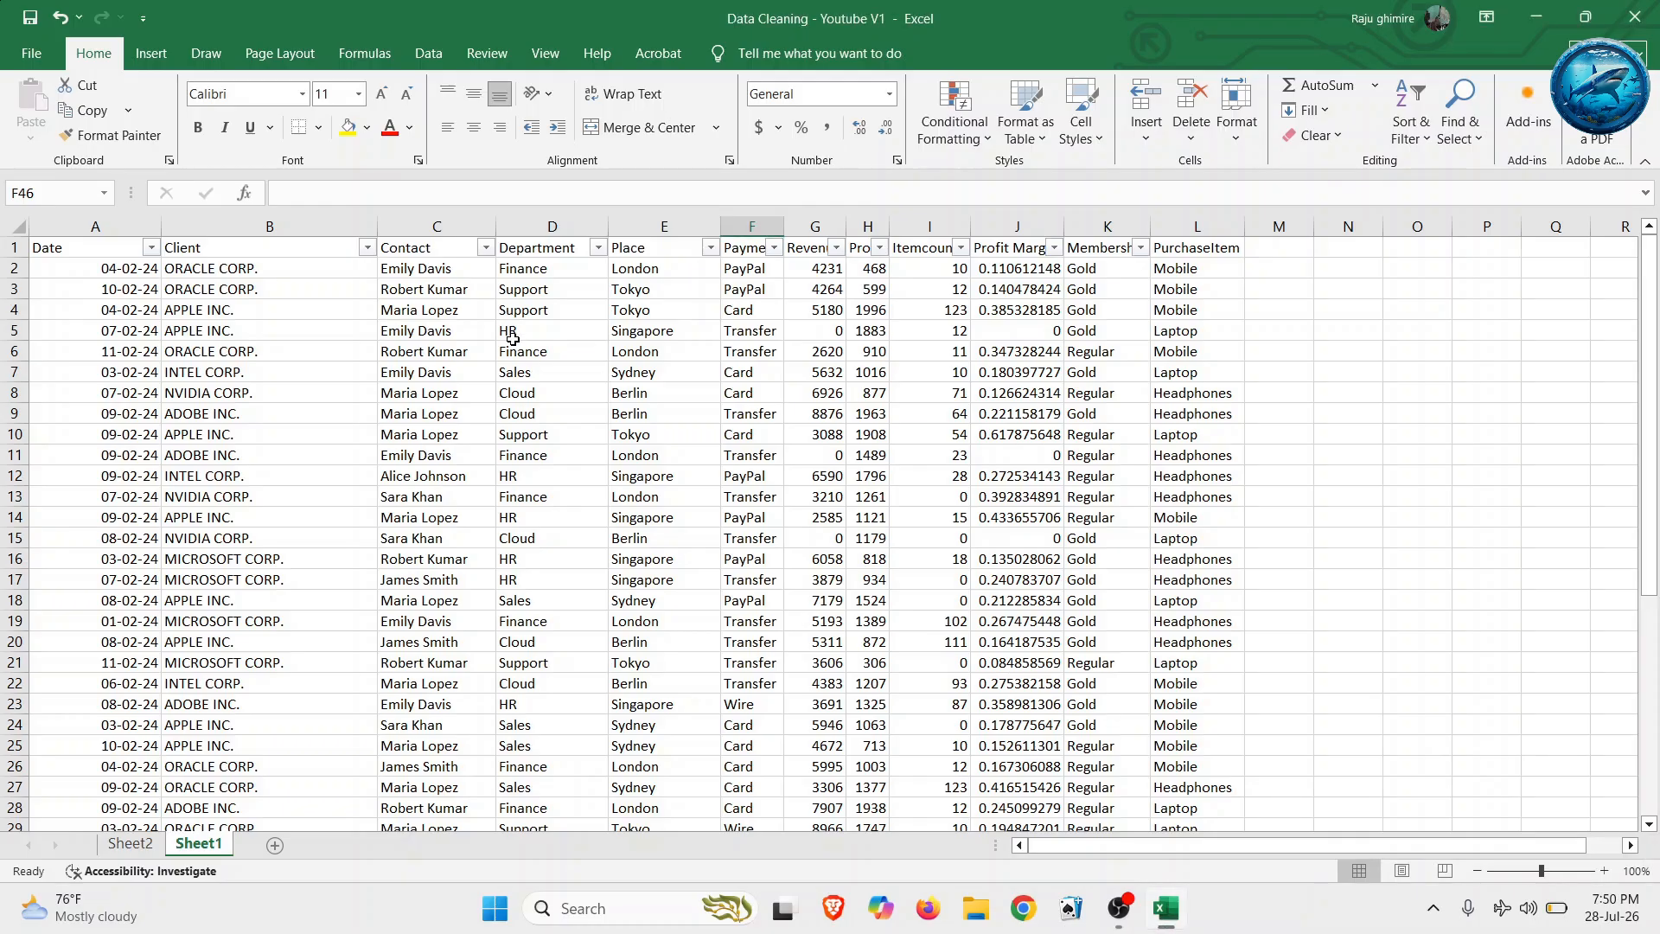
- Clear the Payment entries in F10, F22 and F38 to create blank cells
click(513, 334)
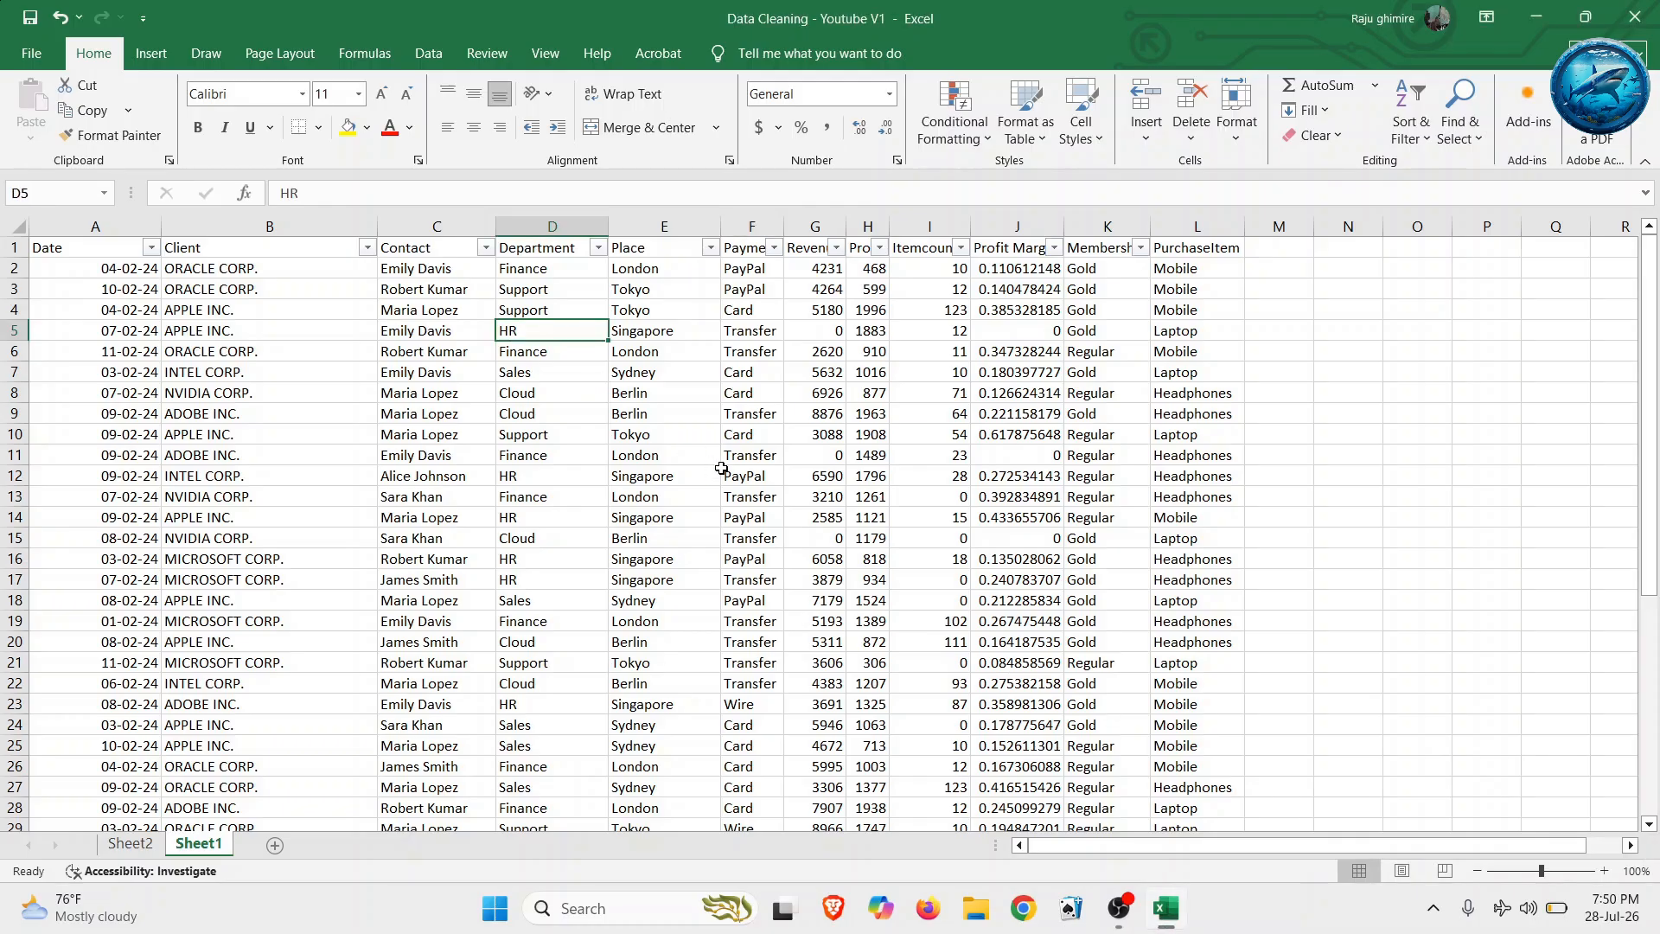
click(736, 436)
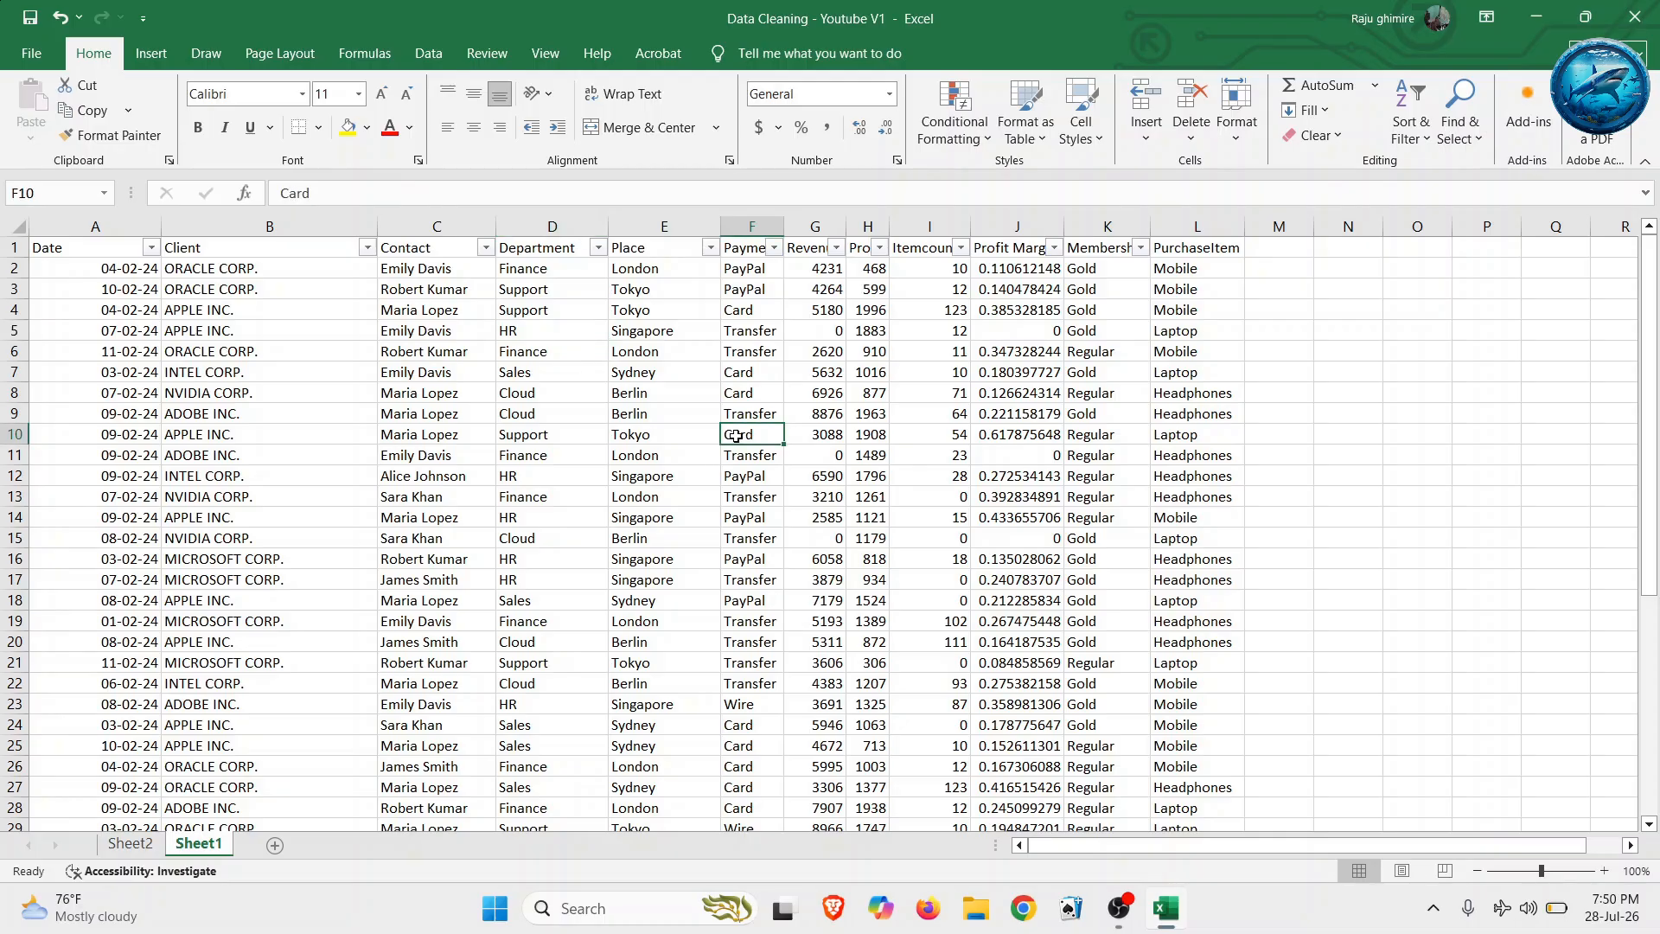
key(Delete)
click(752, 681)
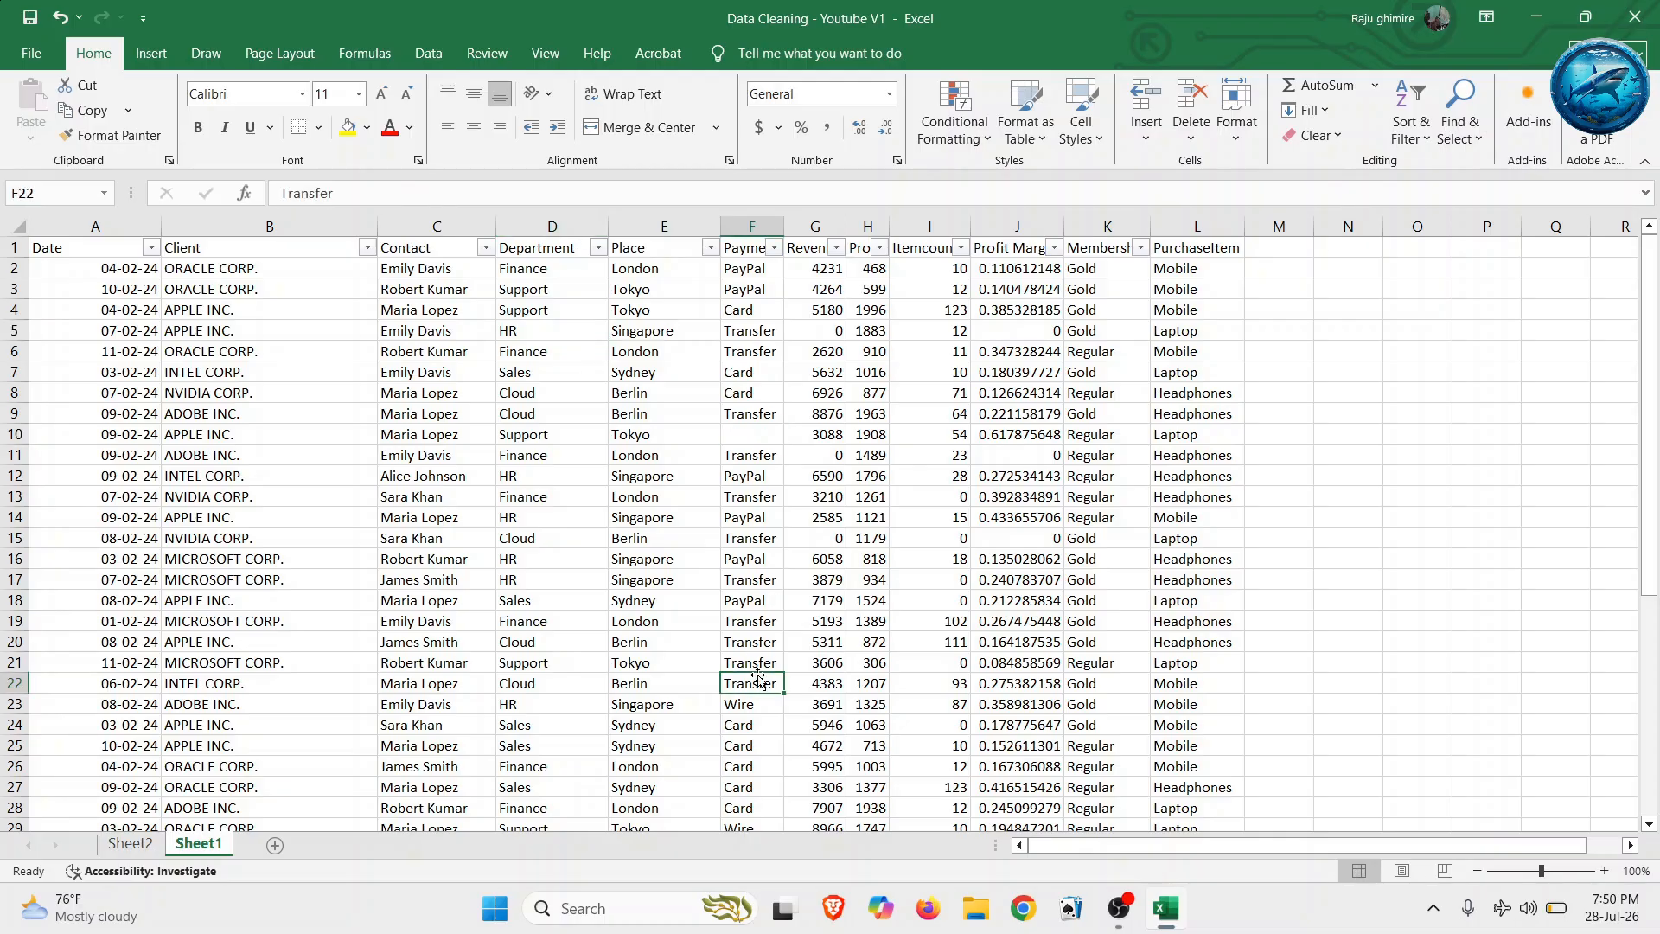
key(Delete)
scroll(745, 646, down, 6)
click(744, 646)
key(Delete)
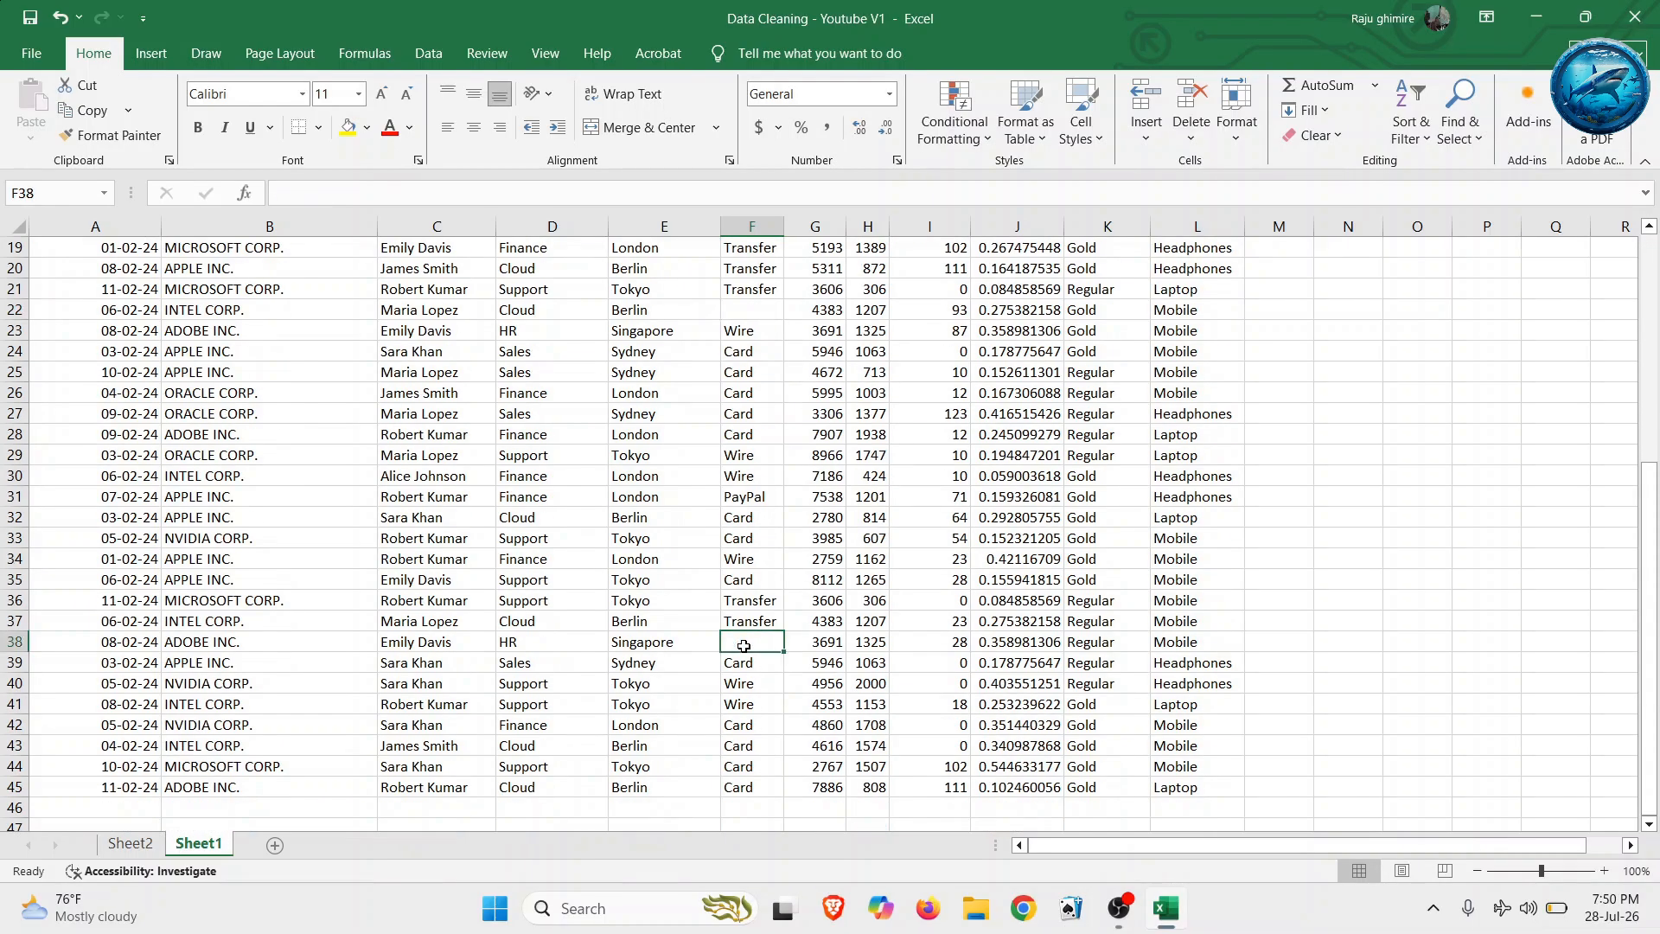
- Examine the blank Payment cell F10 and the entries above it up to F6
scroll(744, 646, up, 6)
click(731, 430)
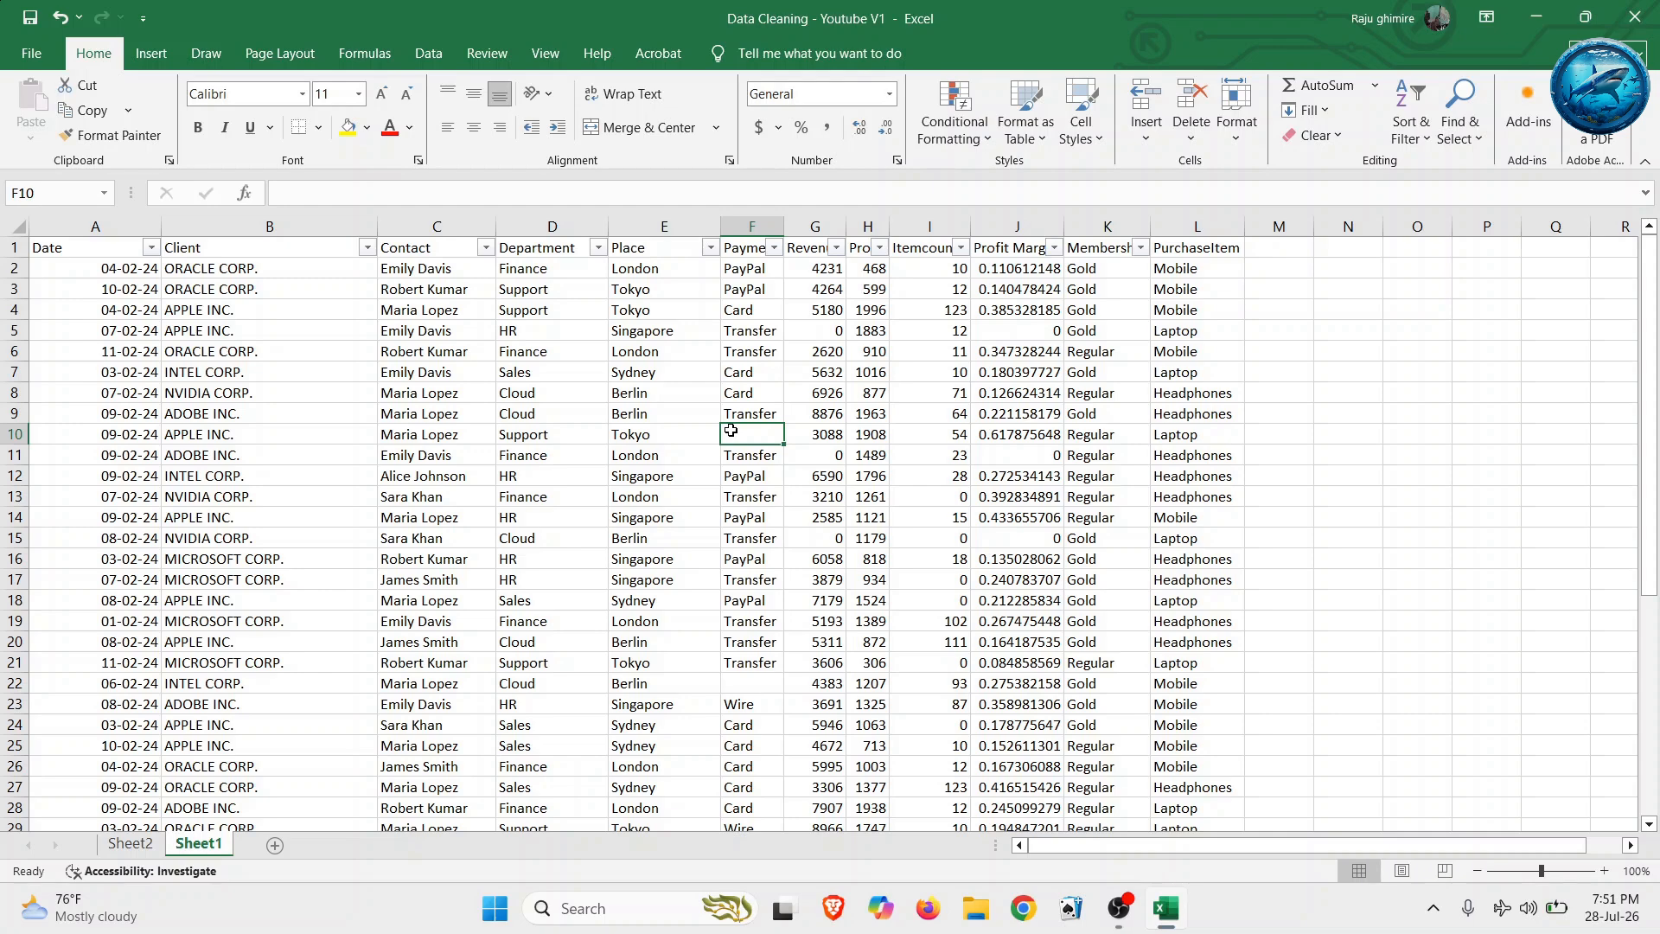
key(Up)
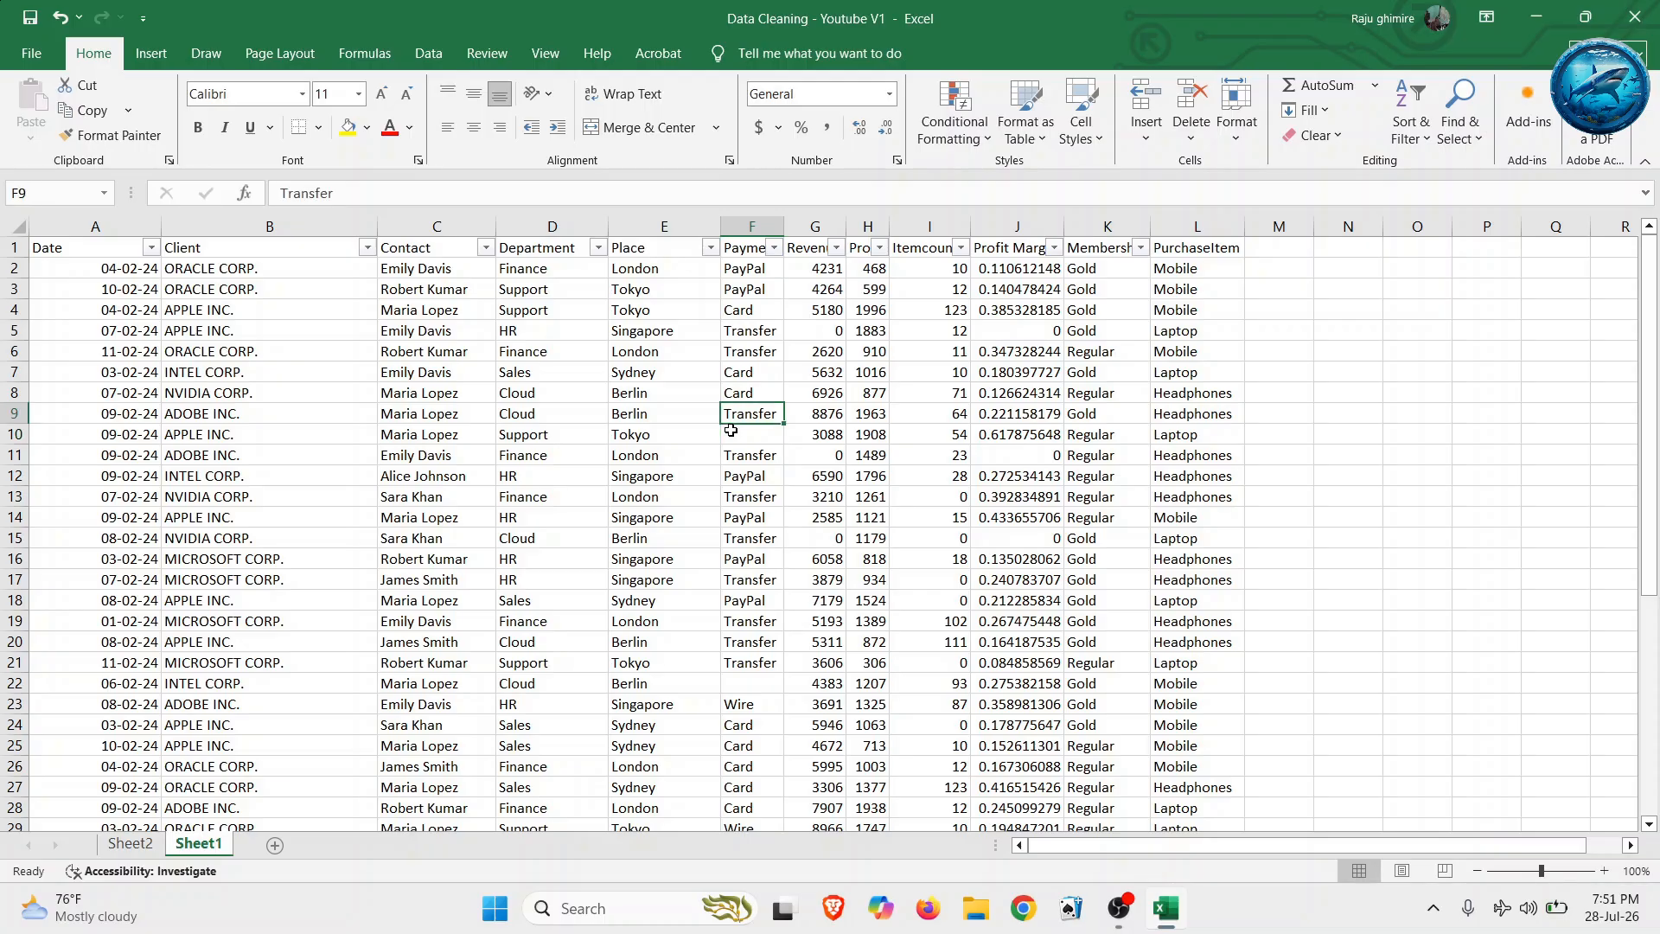
key(Up)
key(Up)
key(Up)
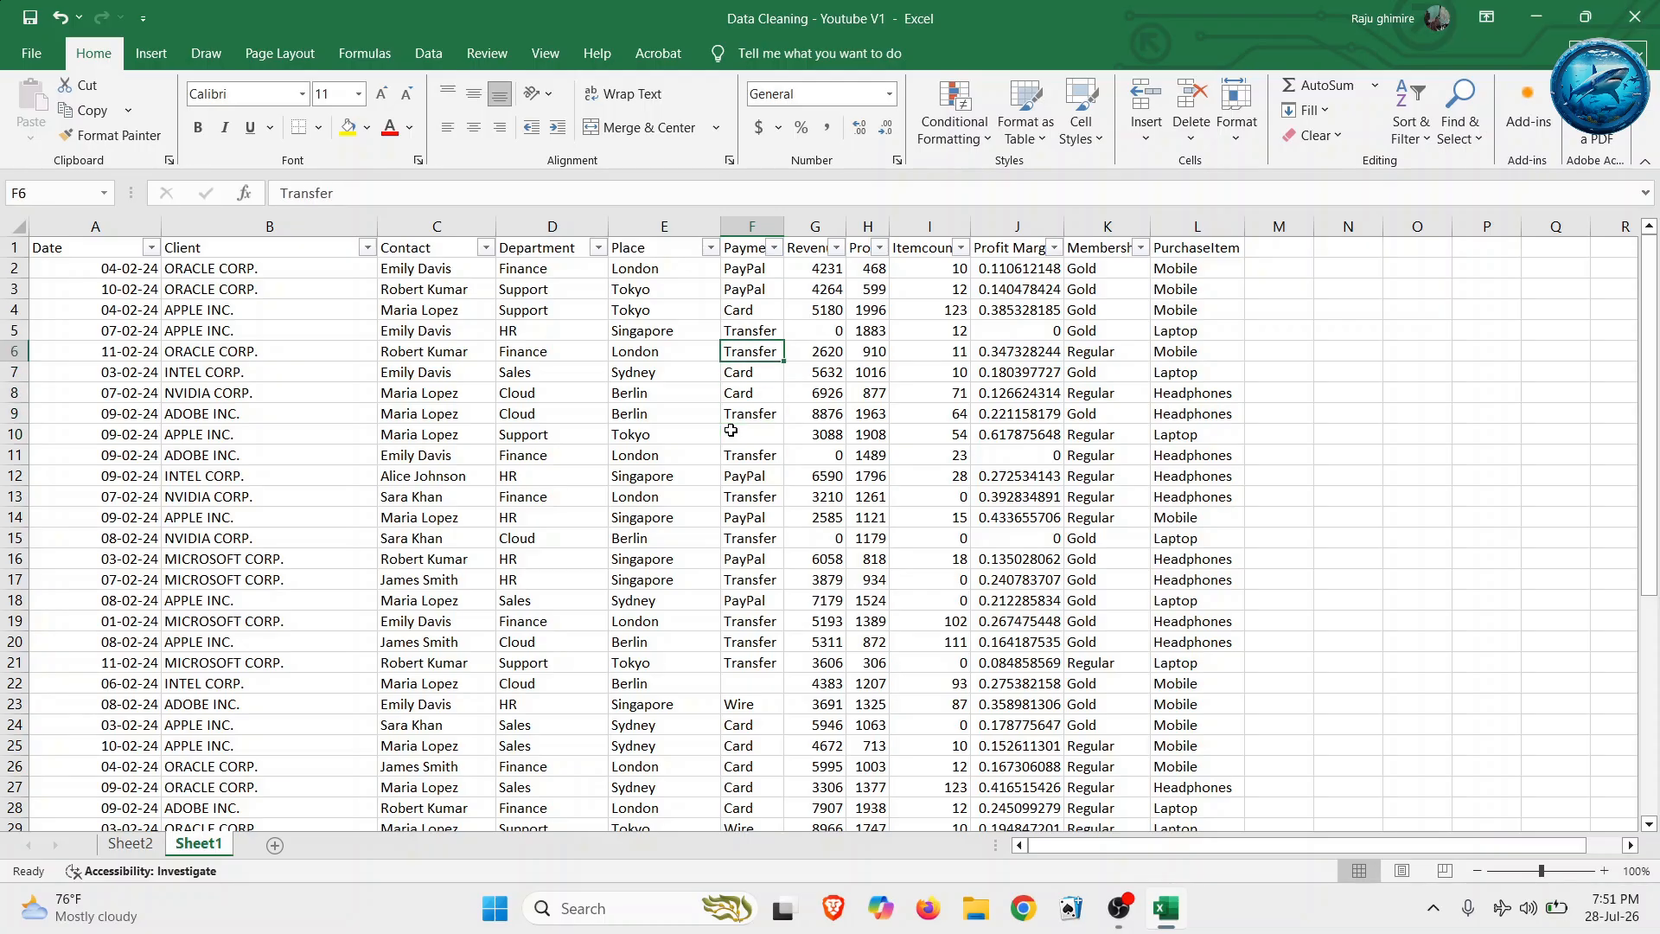
- Select all blank cells in the sales table with Go To Special and review which cells are selected
key(ctrl+a)
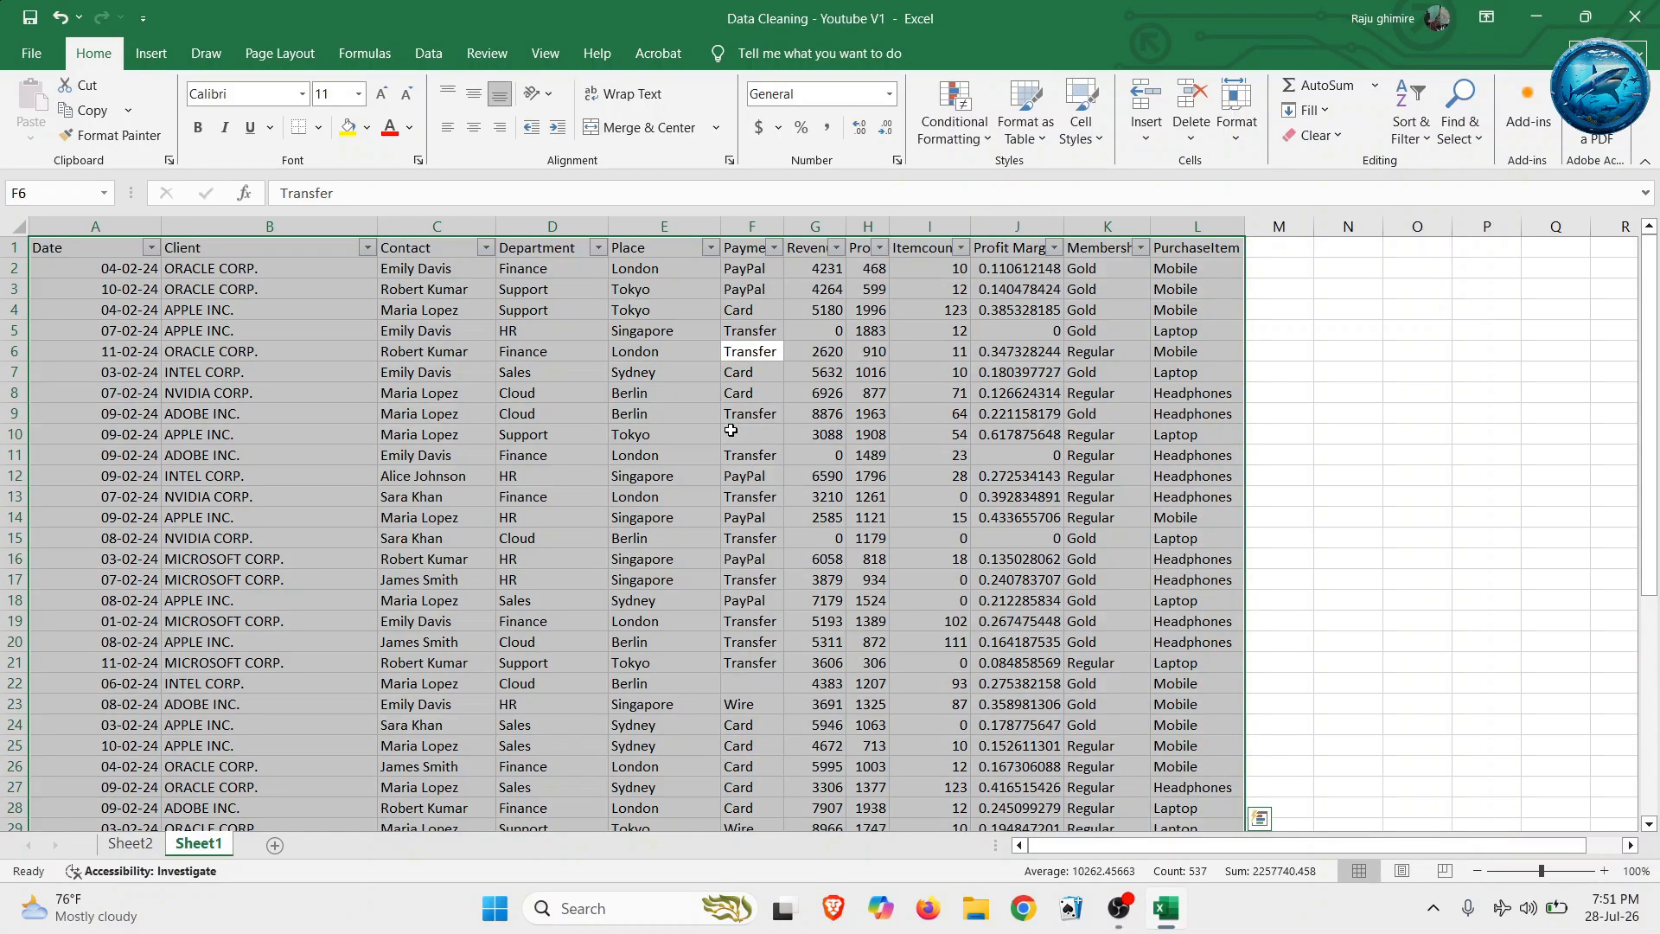
key(ctrl+g)
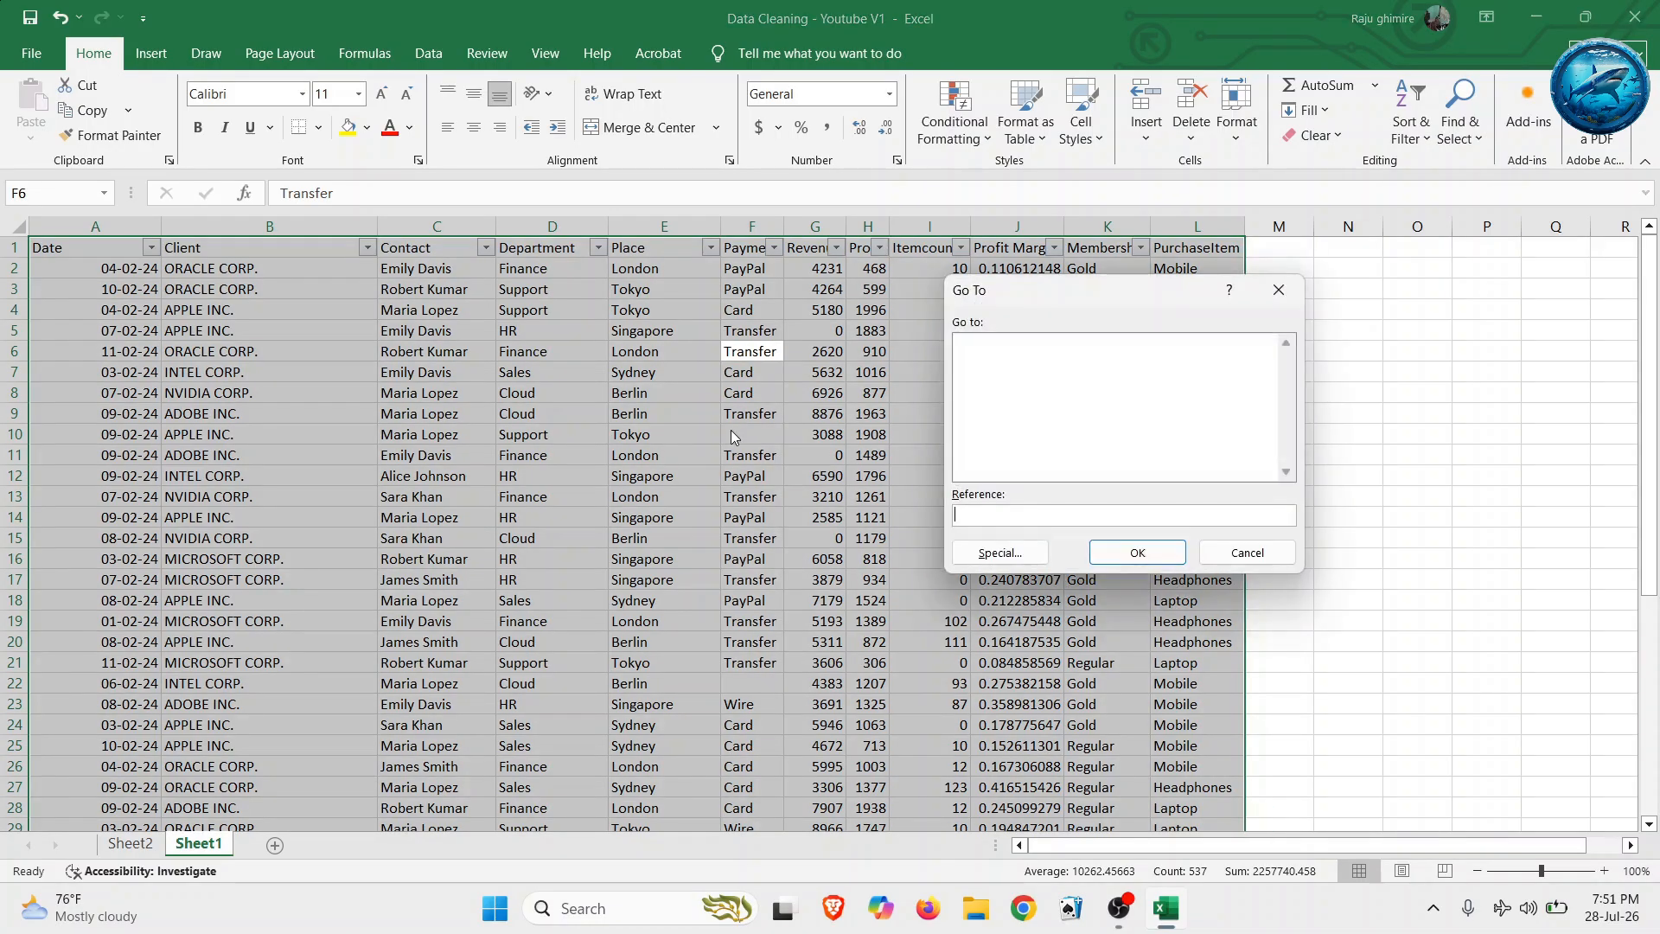
click(1012, 553)
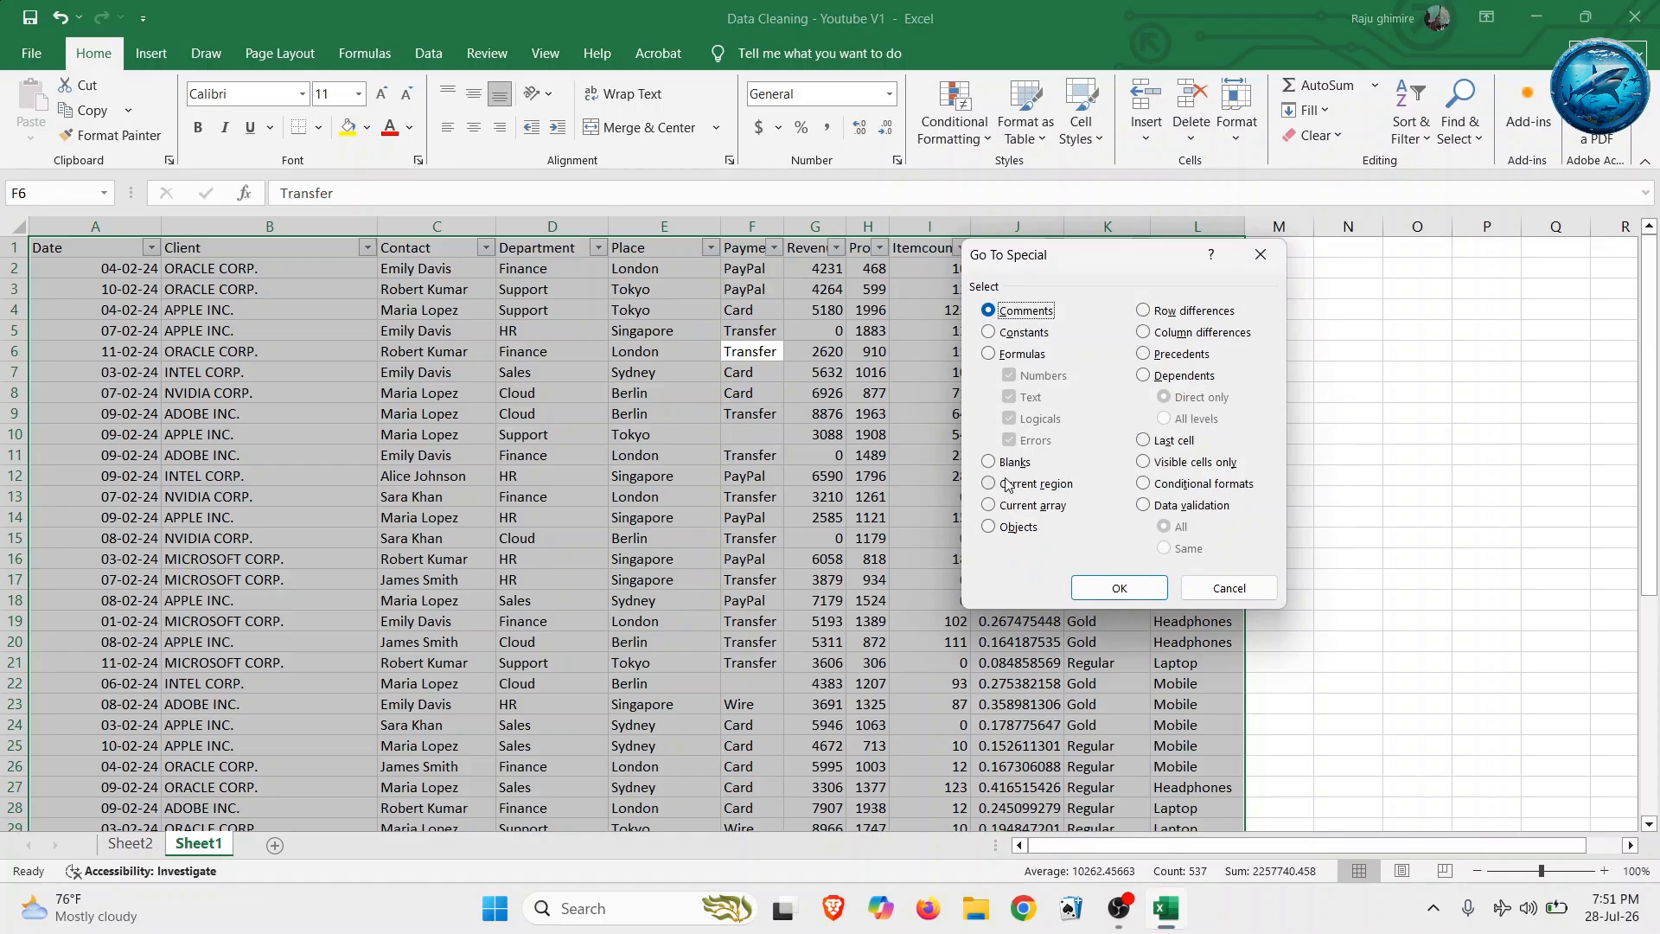
click(1008, 464)
click(1120, 588)
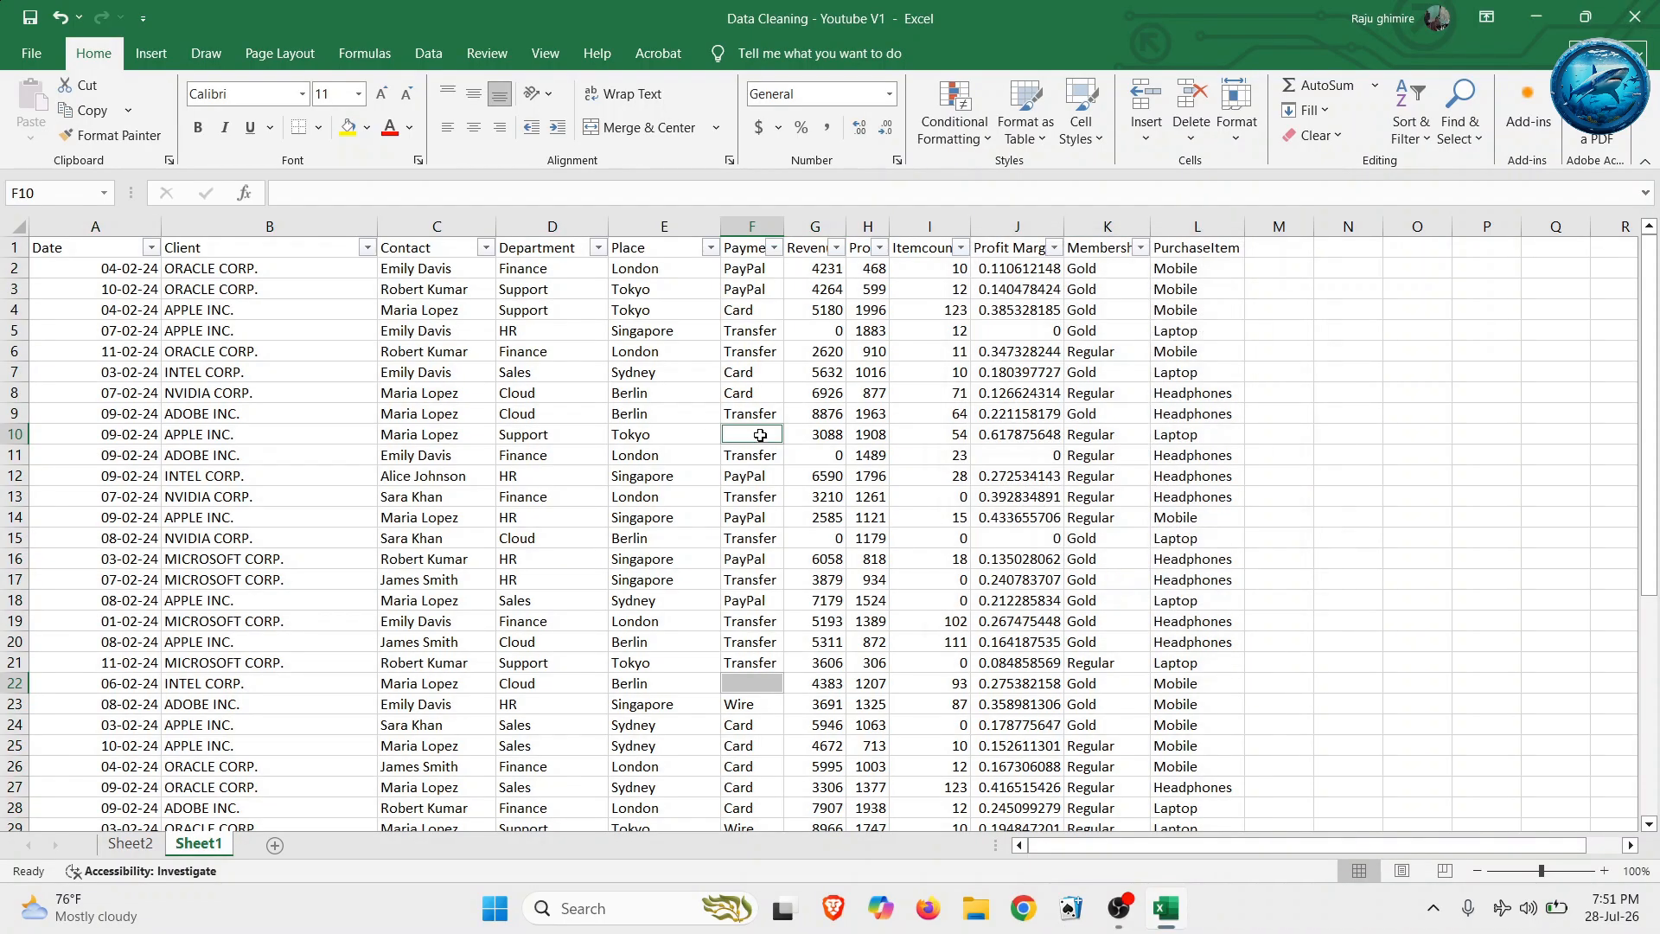
scroll(760, 435, down, 7)
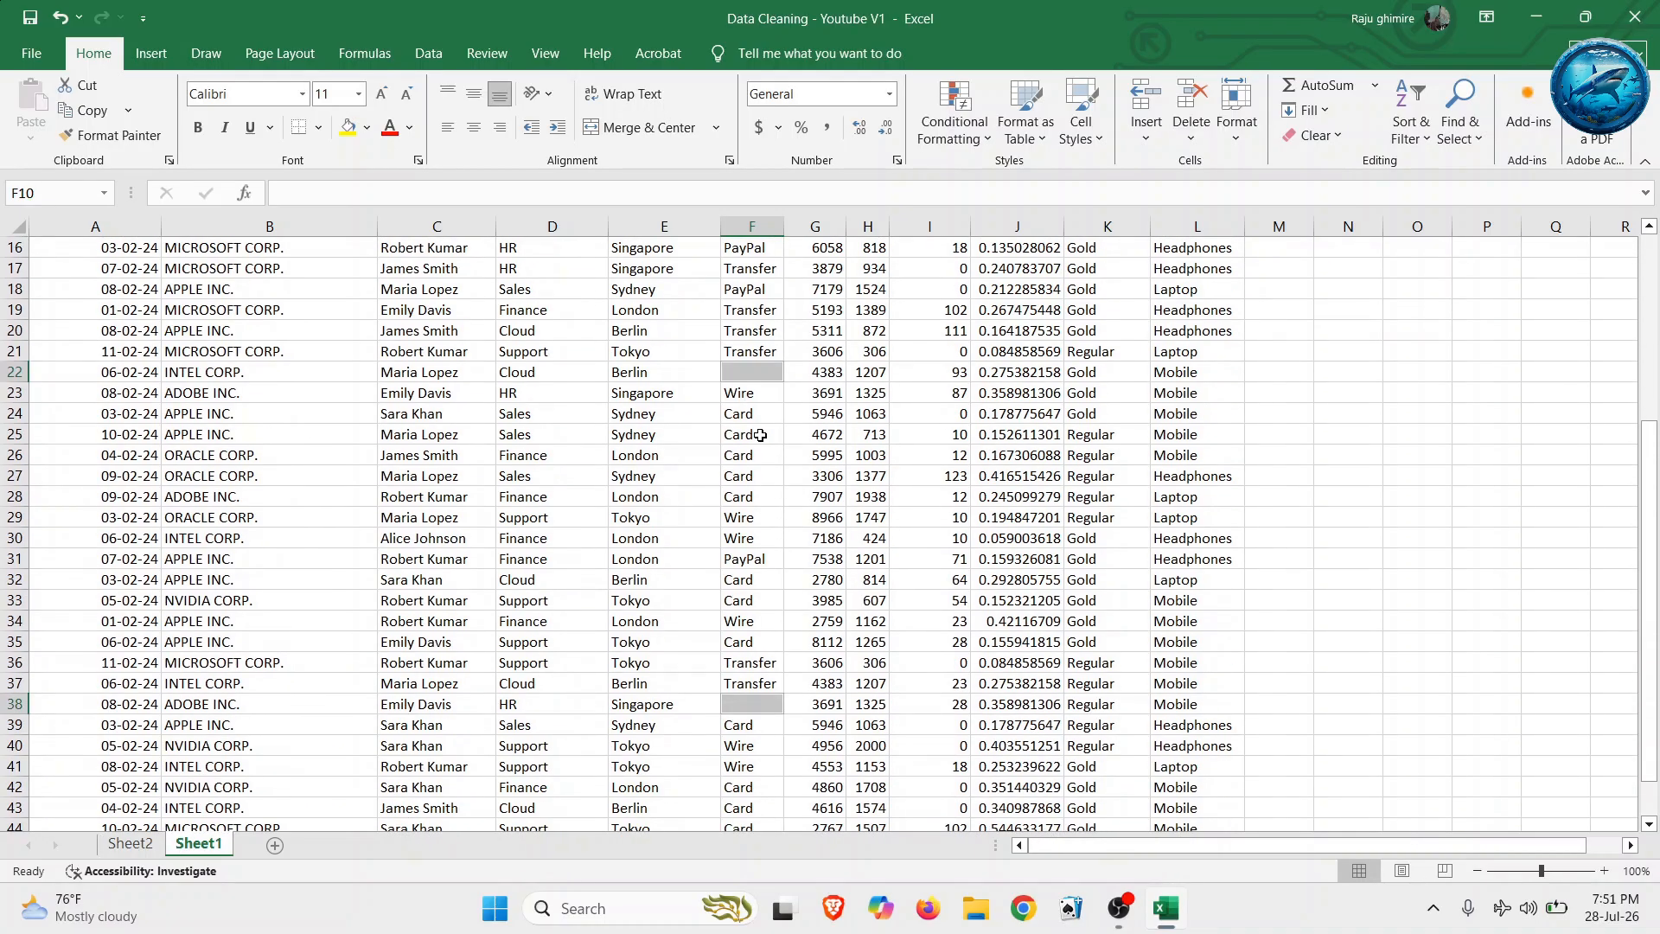
scroll(751, 566, up, 5)
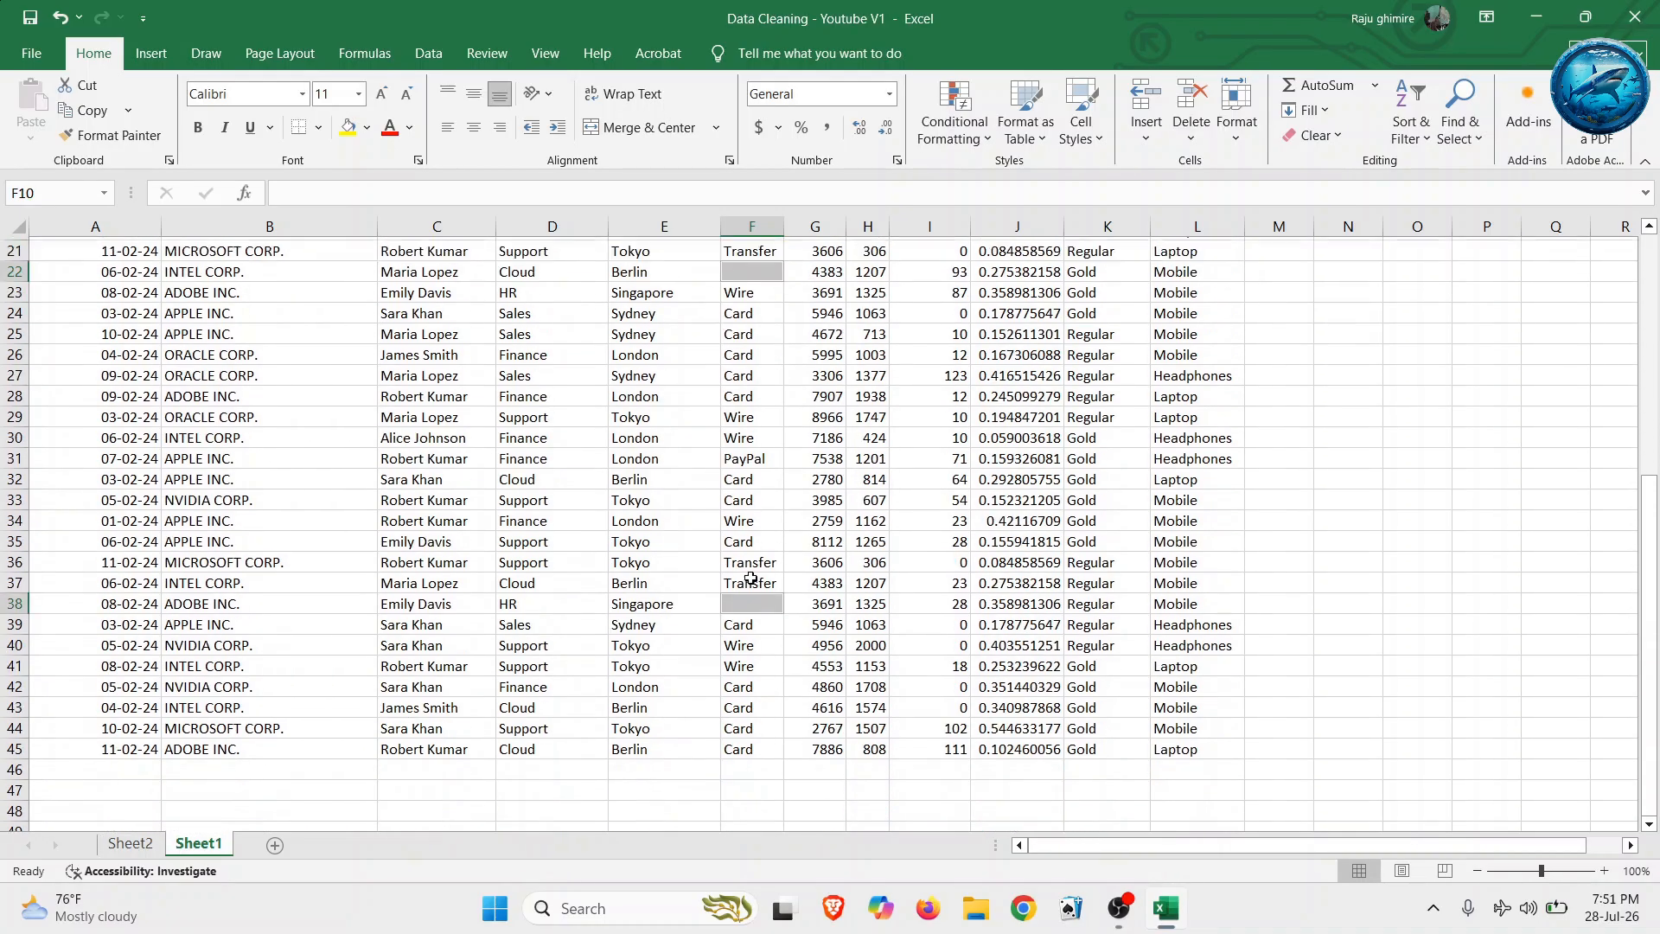
scroll(751, 578, up, 2)
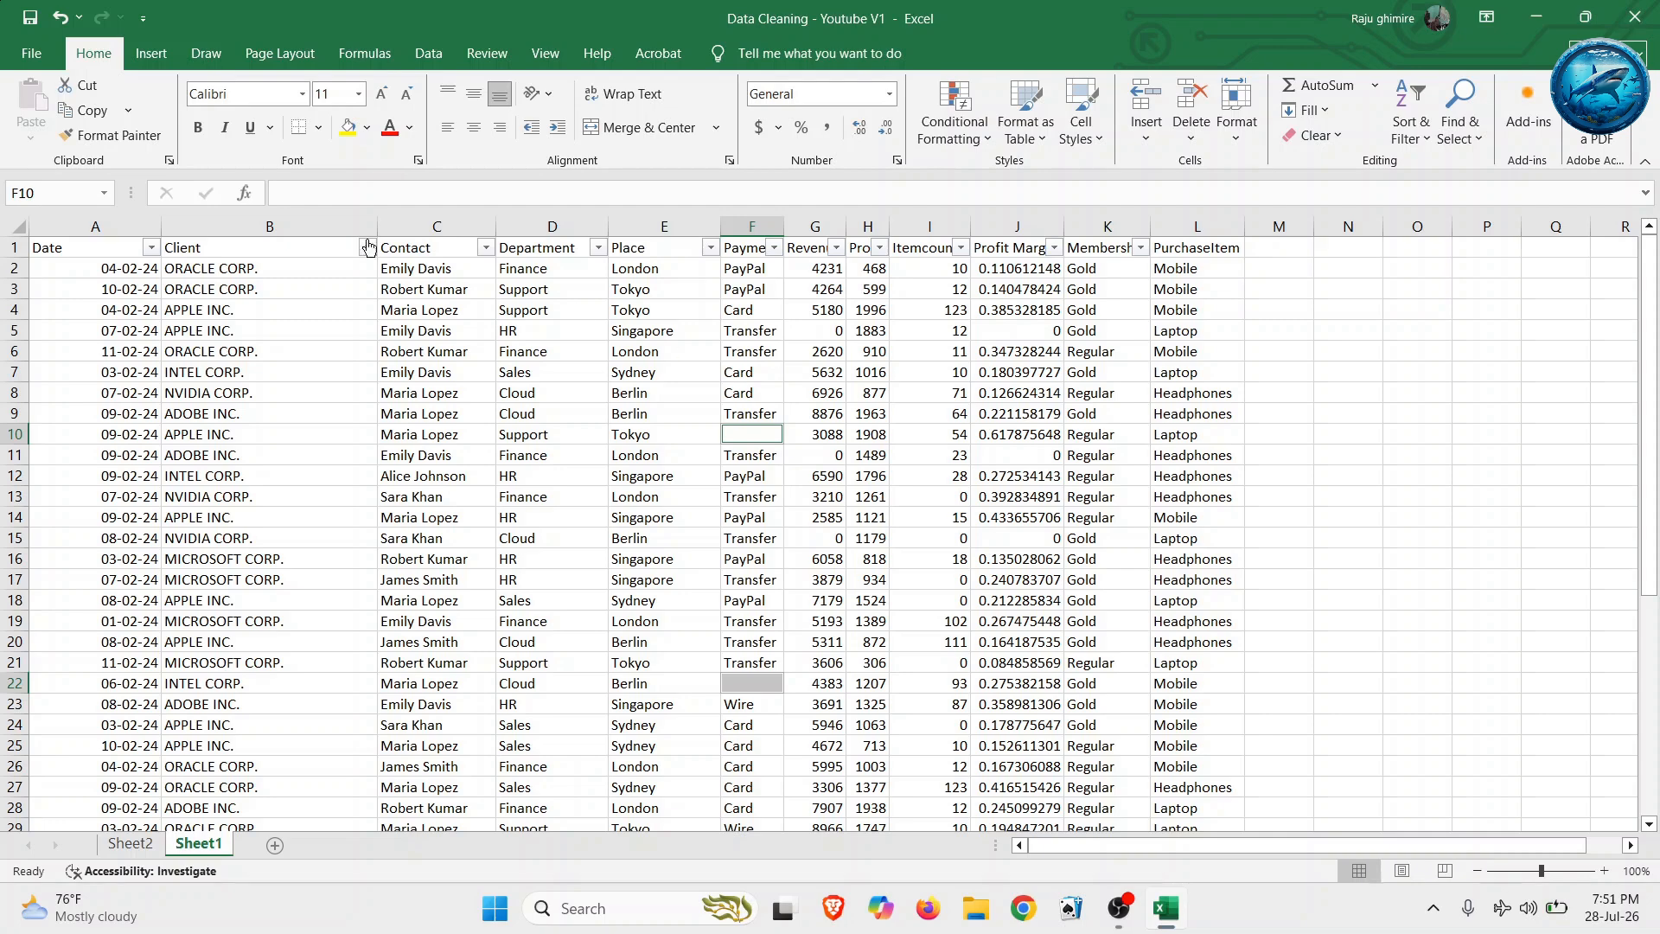
- Fill all the selected blank Payment cells with Wire in one entry
click(287, 194)
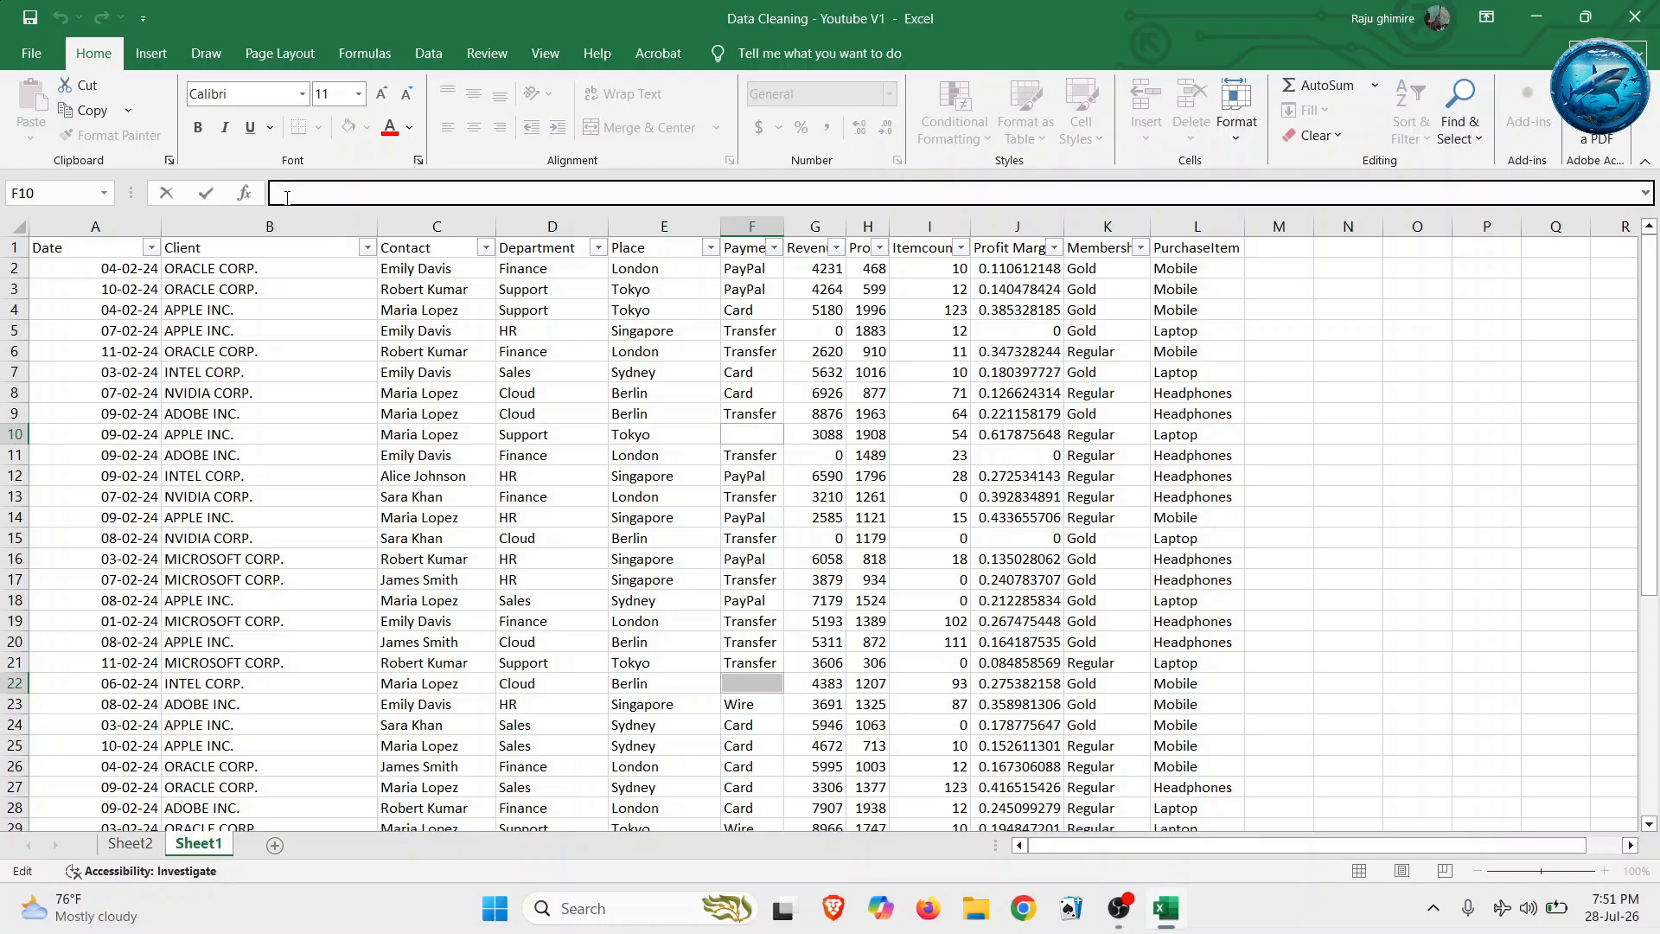
text(Wire)
key(ctrl+Return)
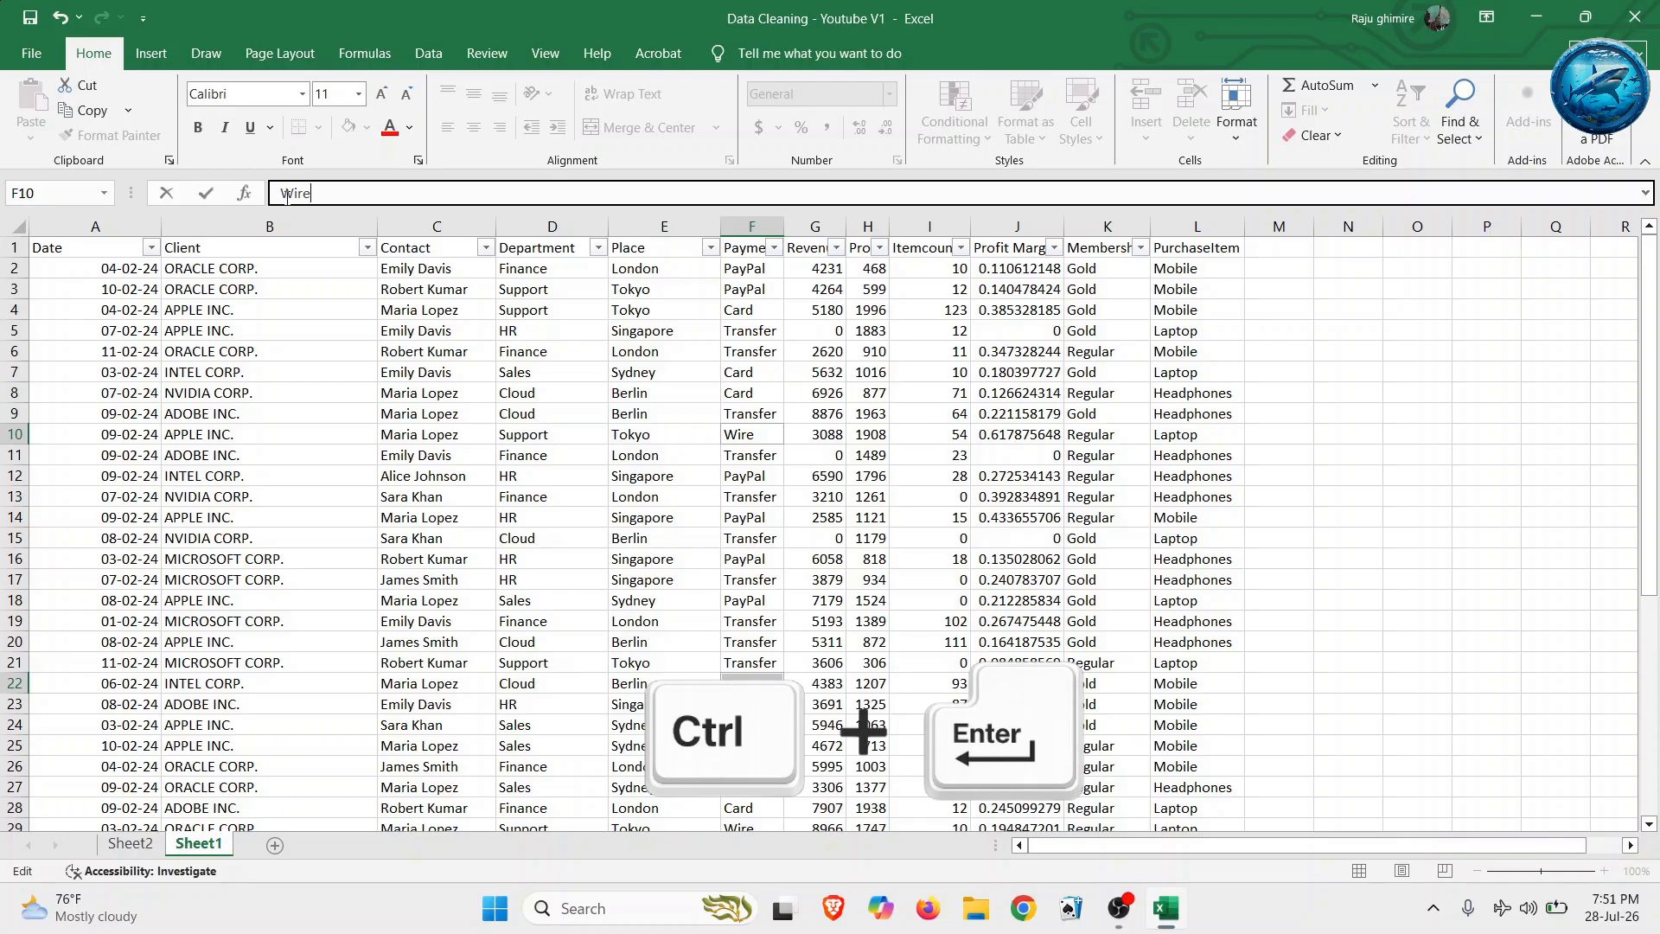
key(ctrl+Return)
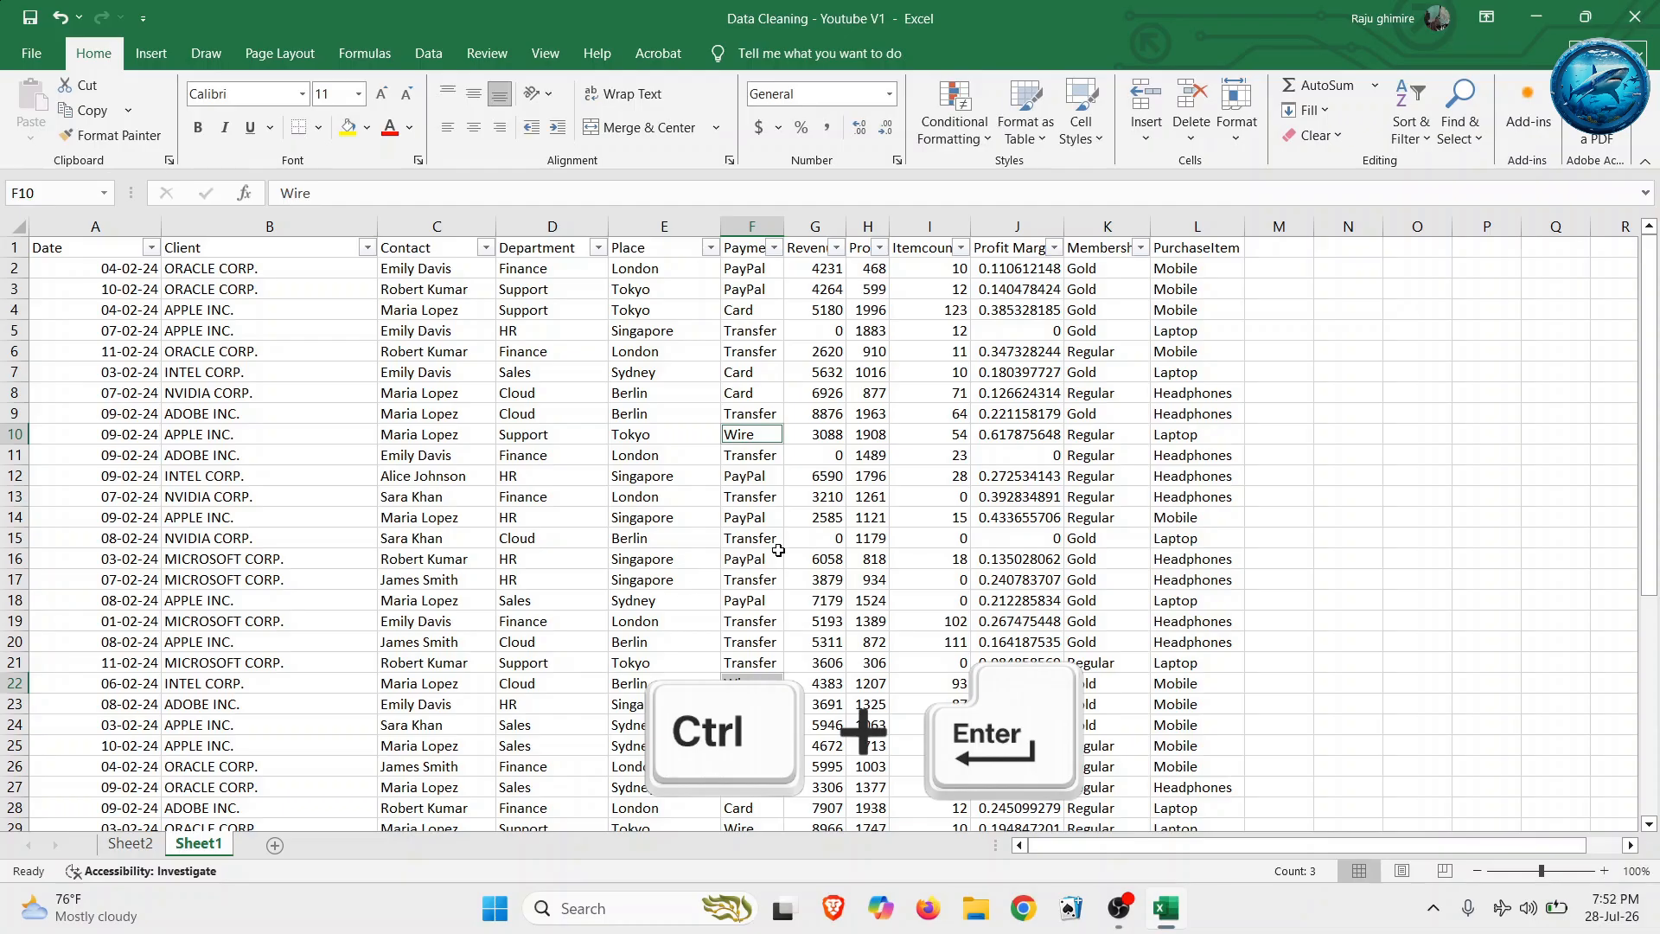
- Check the filled Payment cells F10 and F22 and the list of values in the Payment filter
click(761, 431)
click(756, 680)
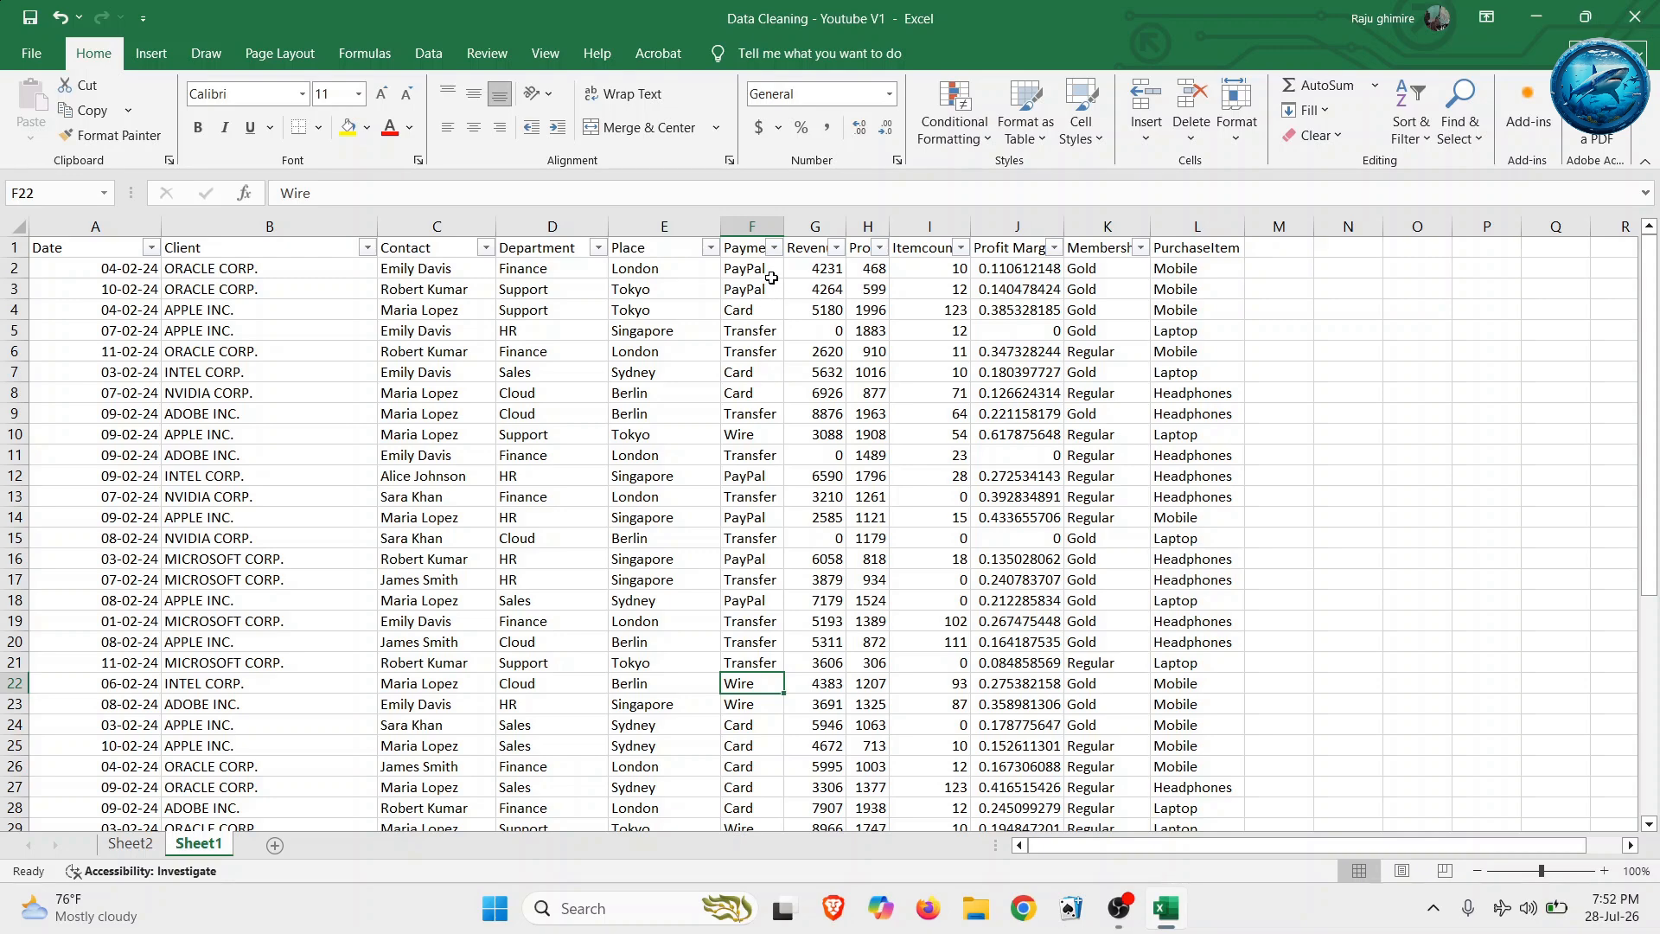
click(775, 248)
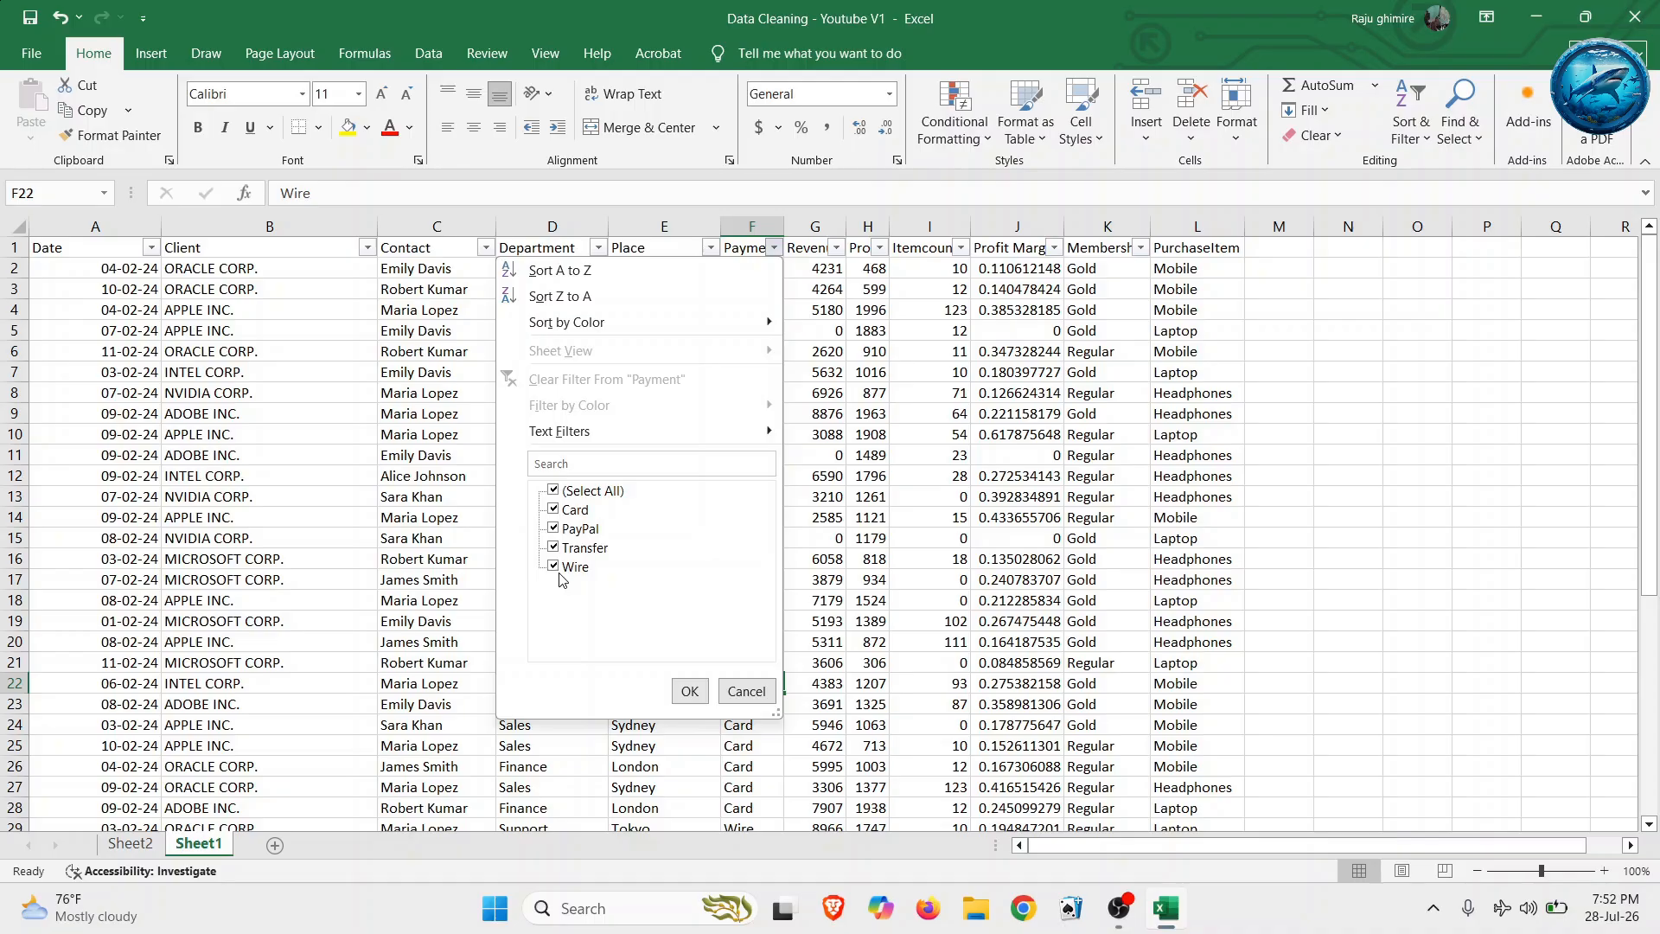
click(745, 692)
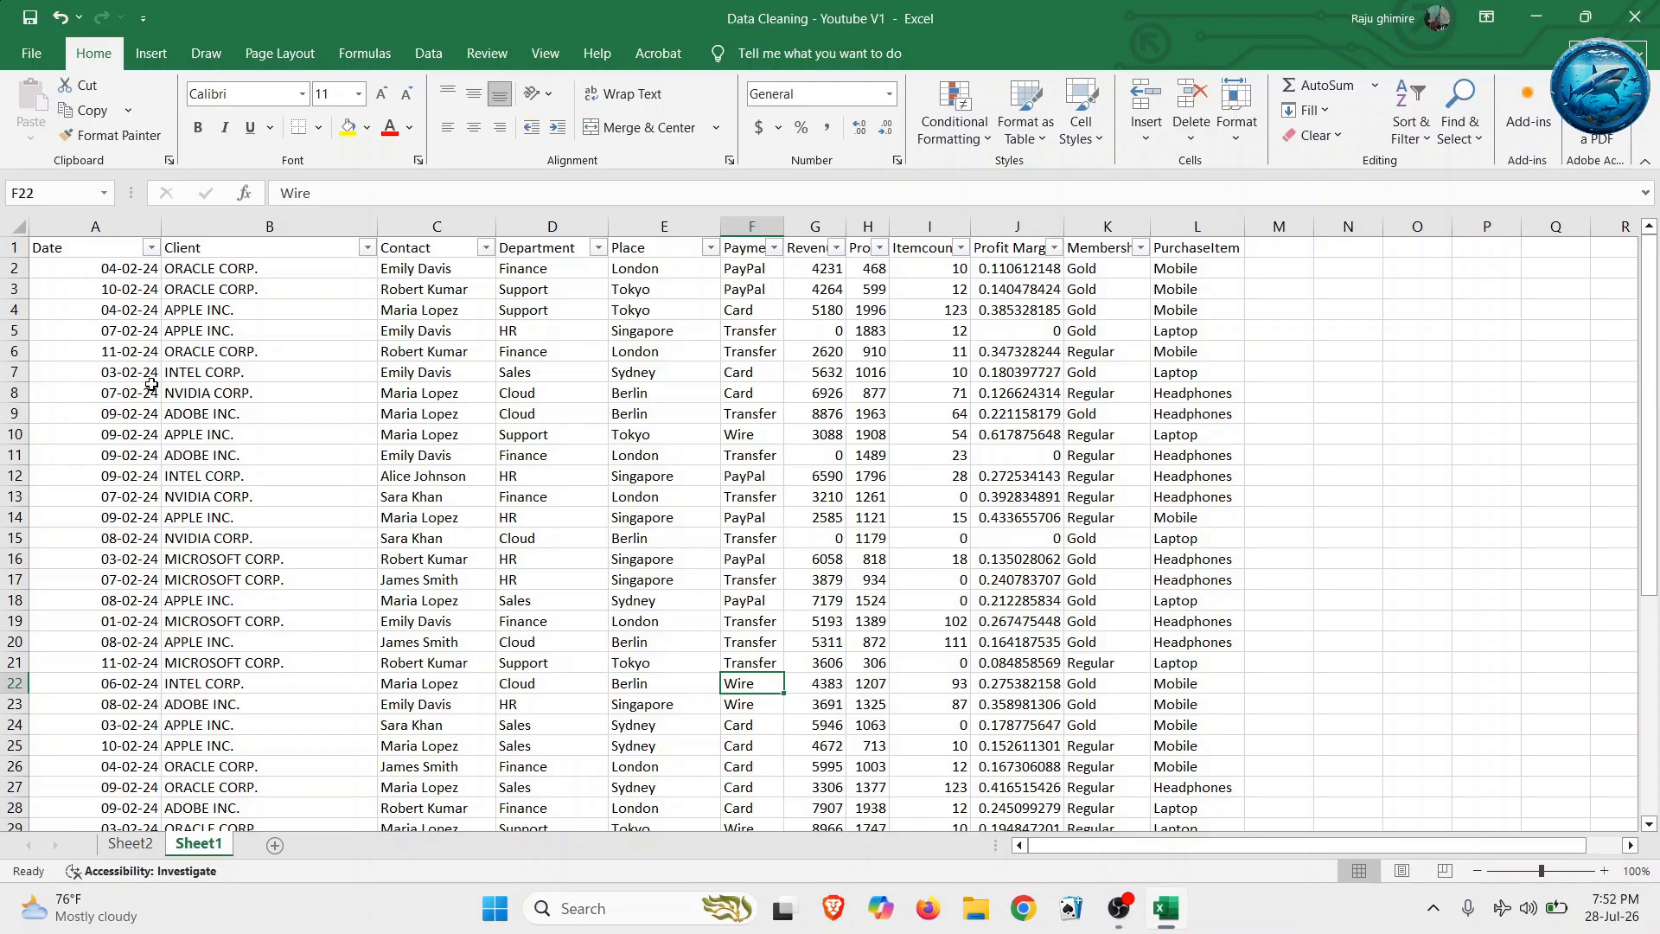
- Format the header row A1:L1 from Date to PurchaseItem with a dark blue fill and white font
click(106, 249)
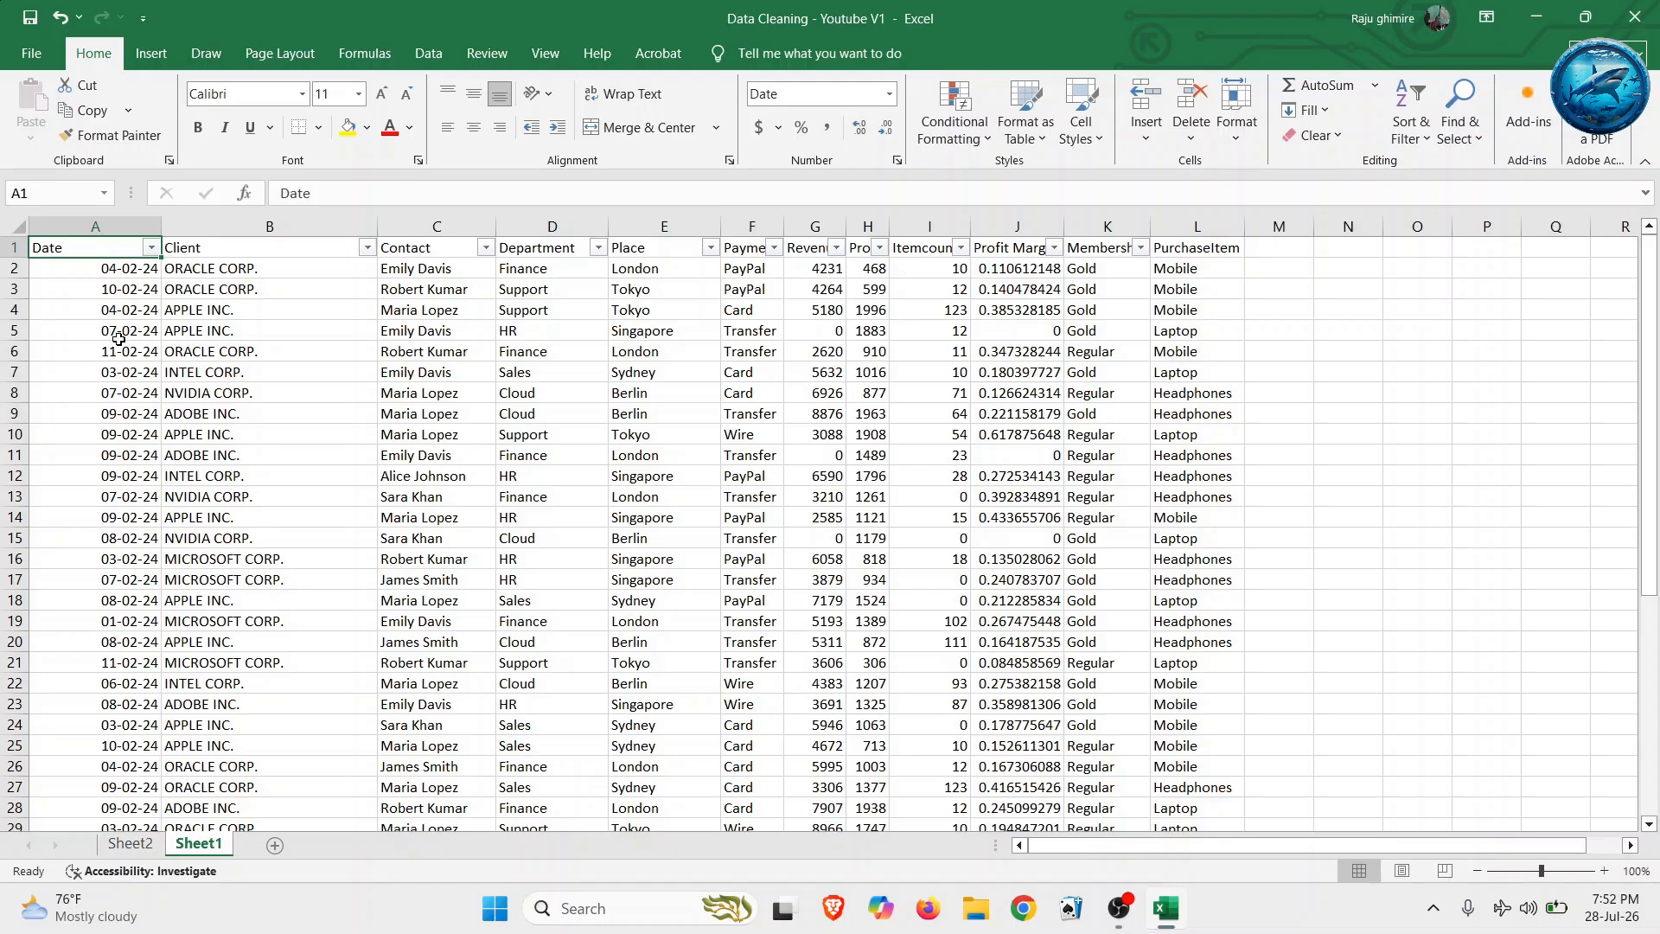
key(shift+Right)
key(shift+Right)
key(shift+Right)
key(shift+Right)
key(shift+Right)
key(shift+Right)
key(shift+Right)
key(shift+Right)
key(shift+Right)
key(shift+Right)
key(shift+Right)
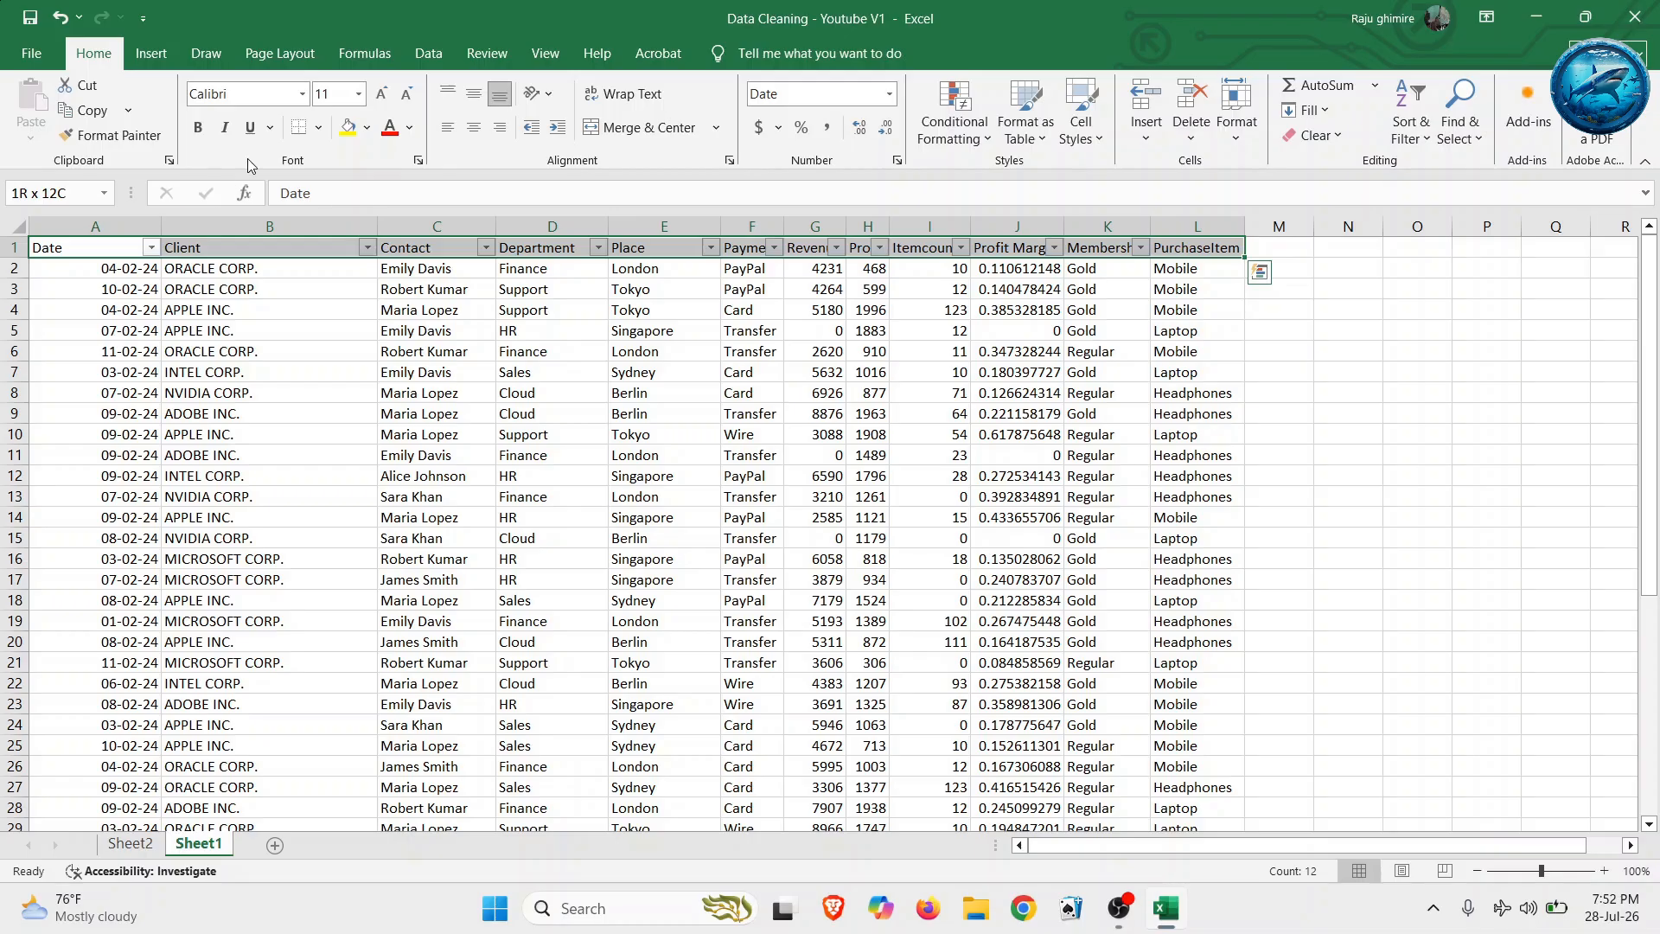
click(349, 127)
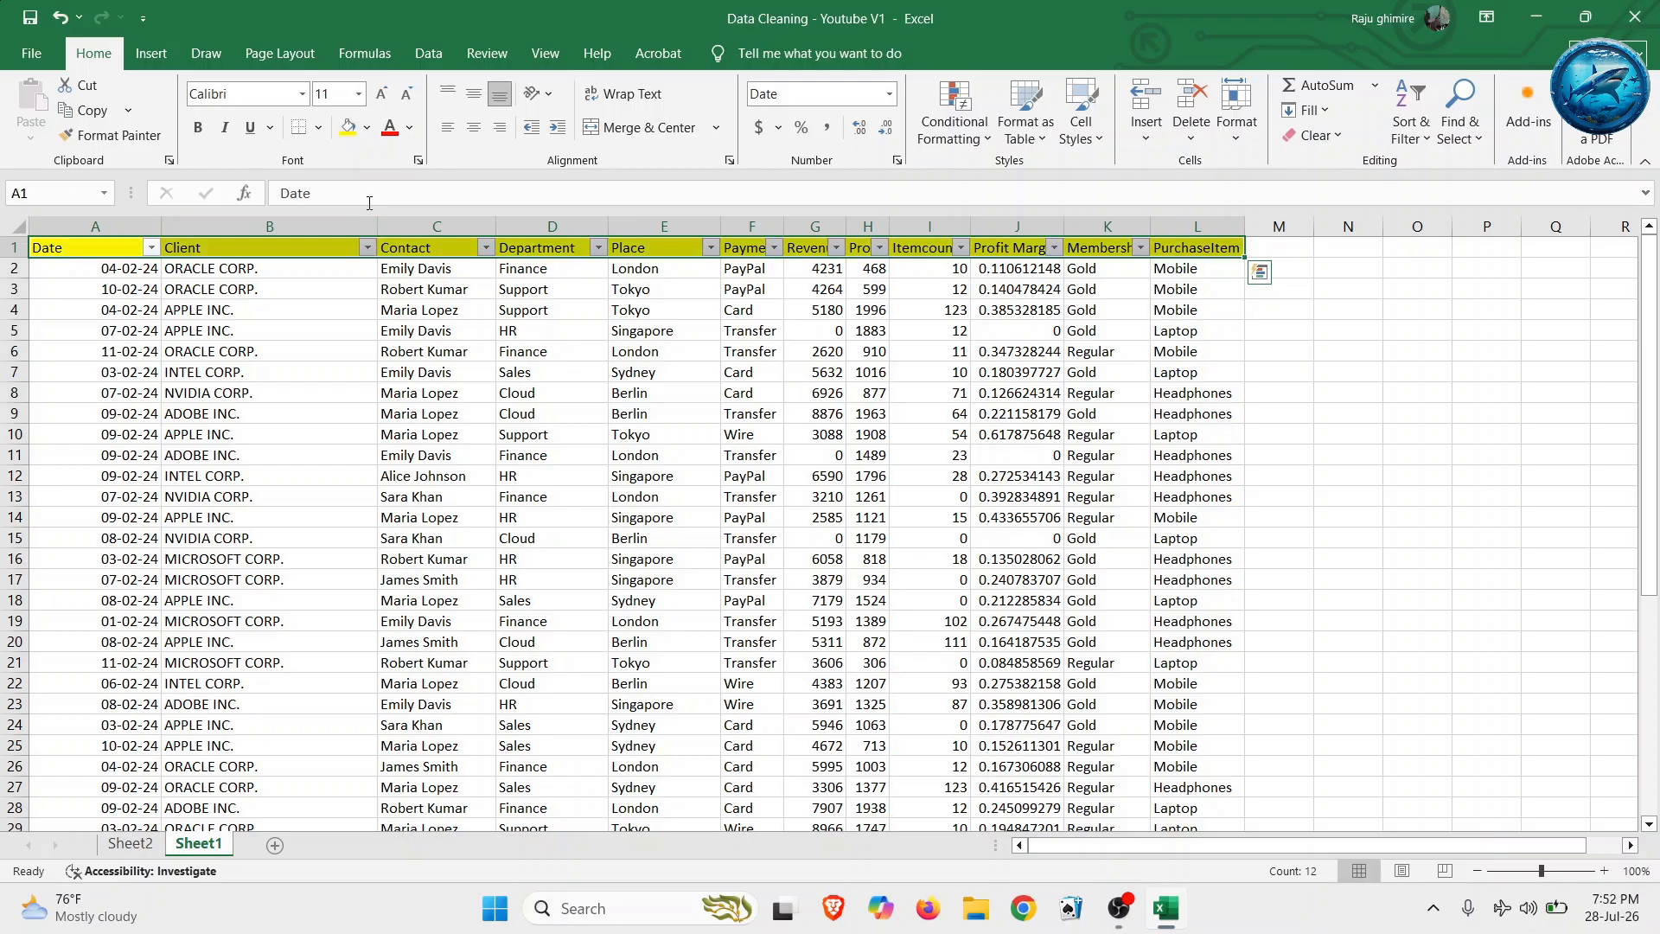
click(366, 127)
click(439, 227)
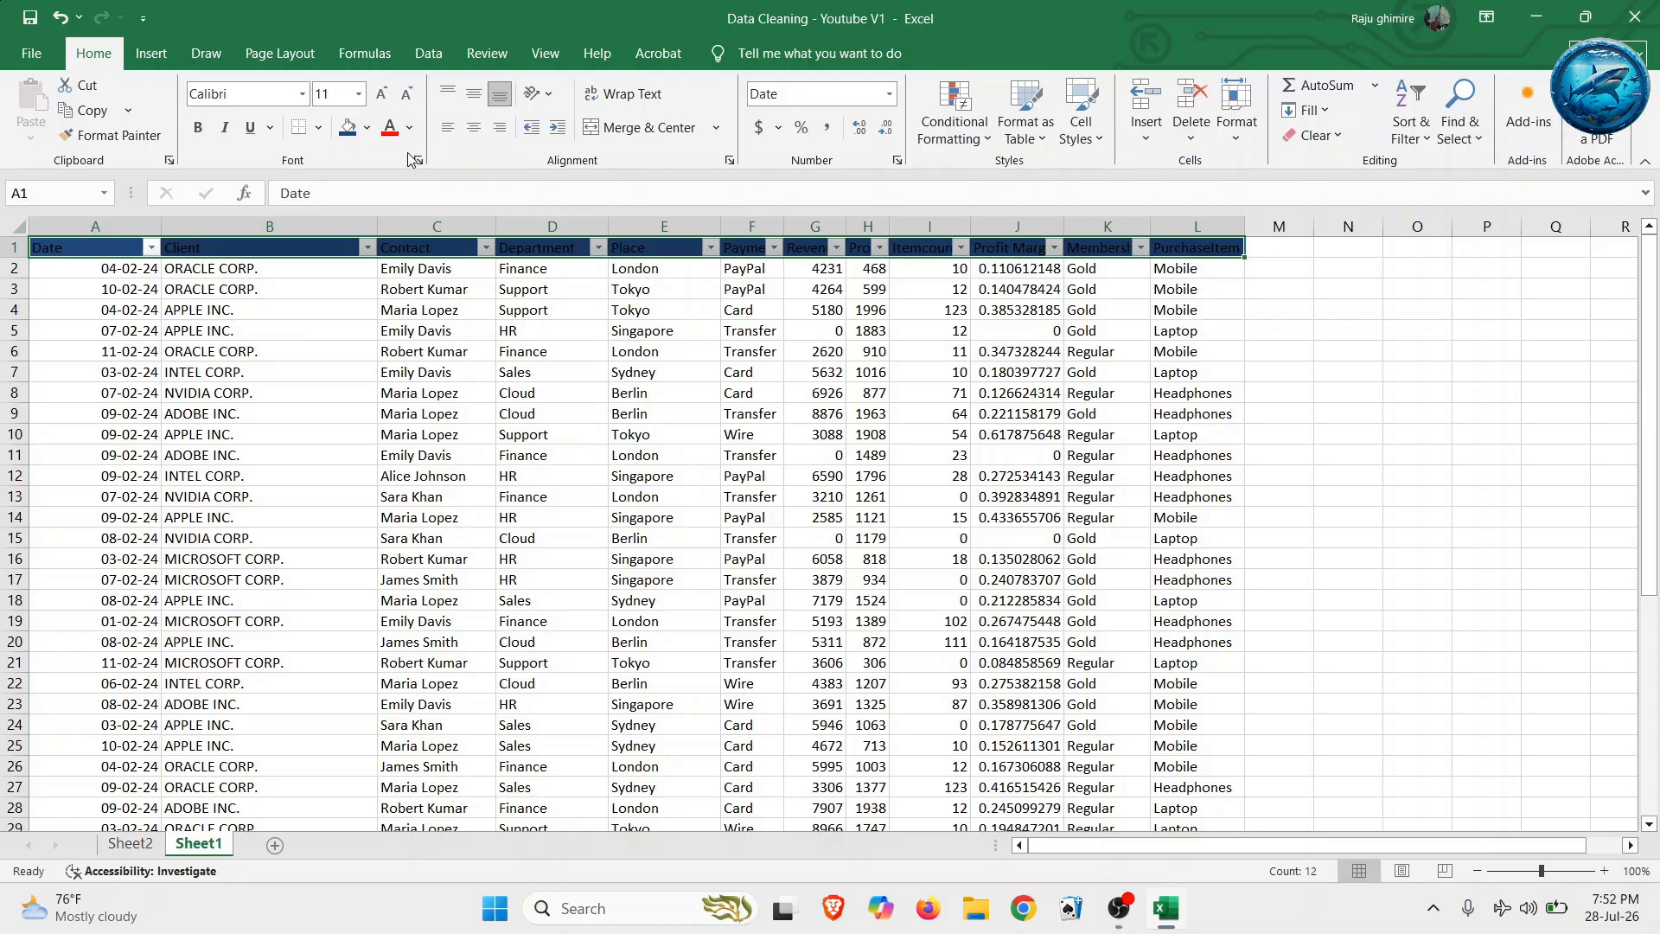
click(413, 127)
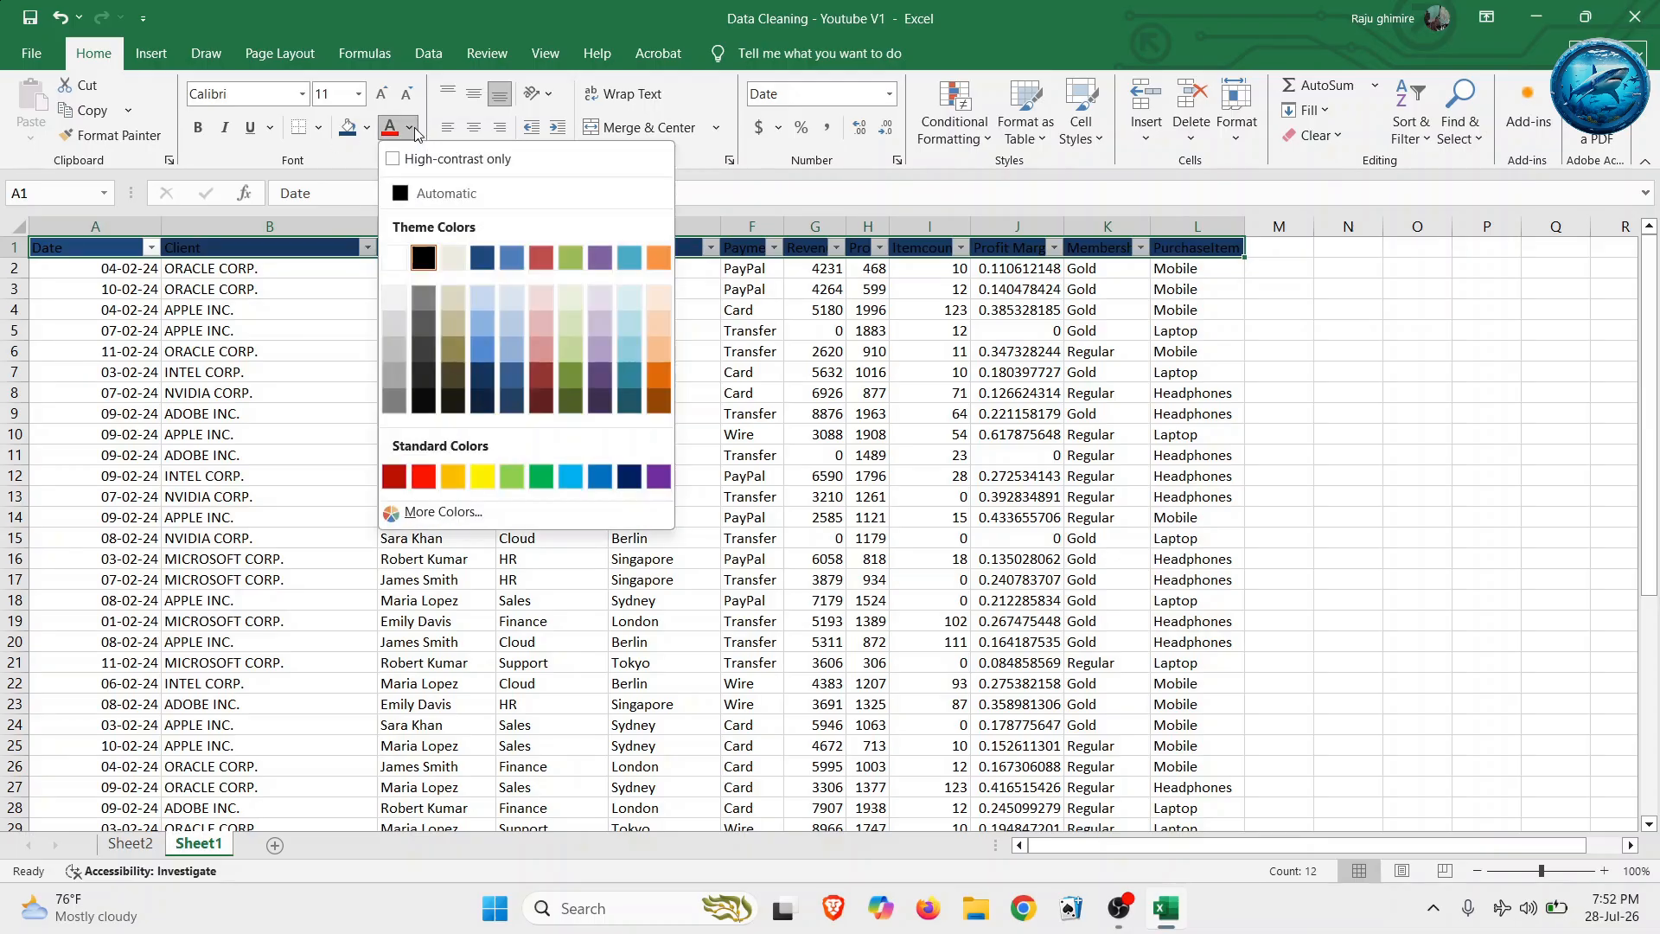
click(403, 264)
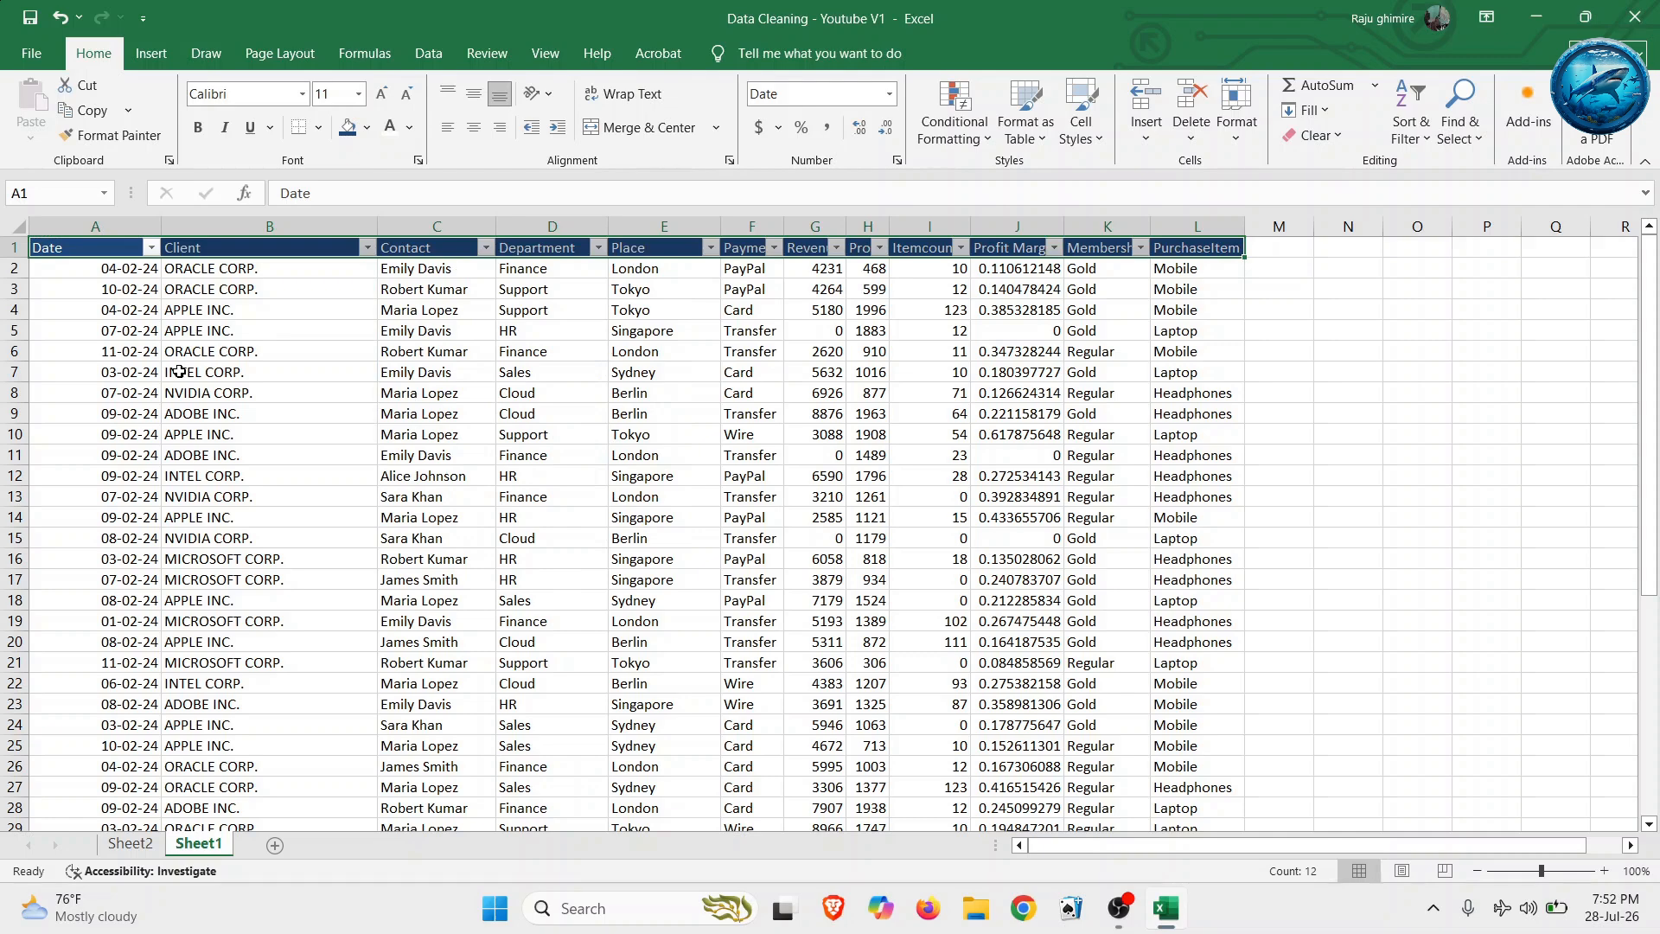
click(178, 370)
- Insert an empty column before the Date column and narrow it to a slim margin
click(97, 221)
right_click(97, 221)
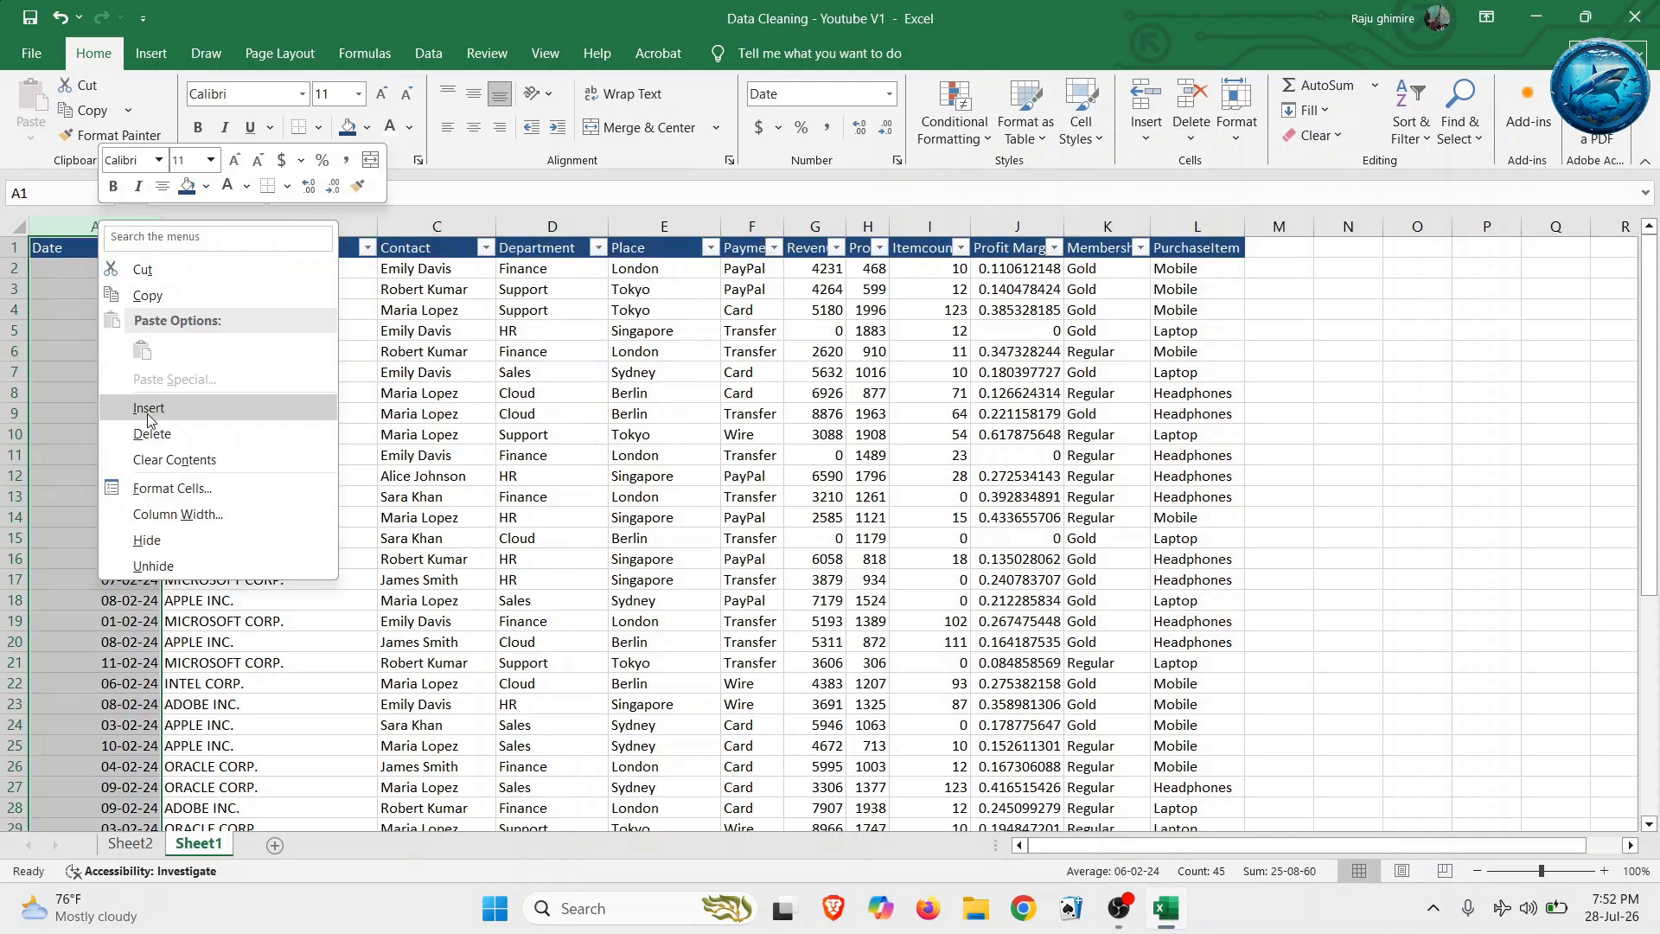
click(151, 391)
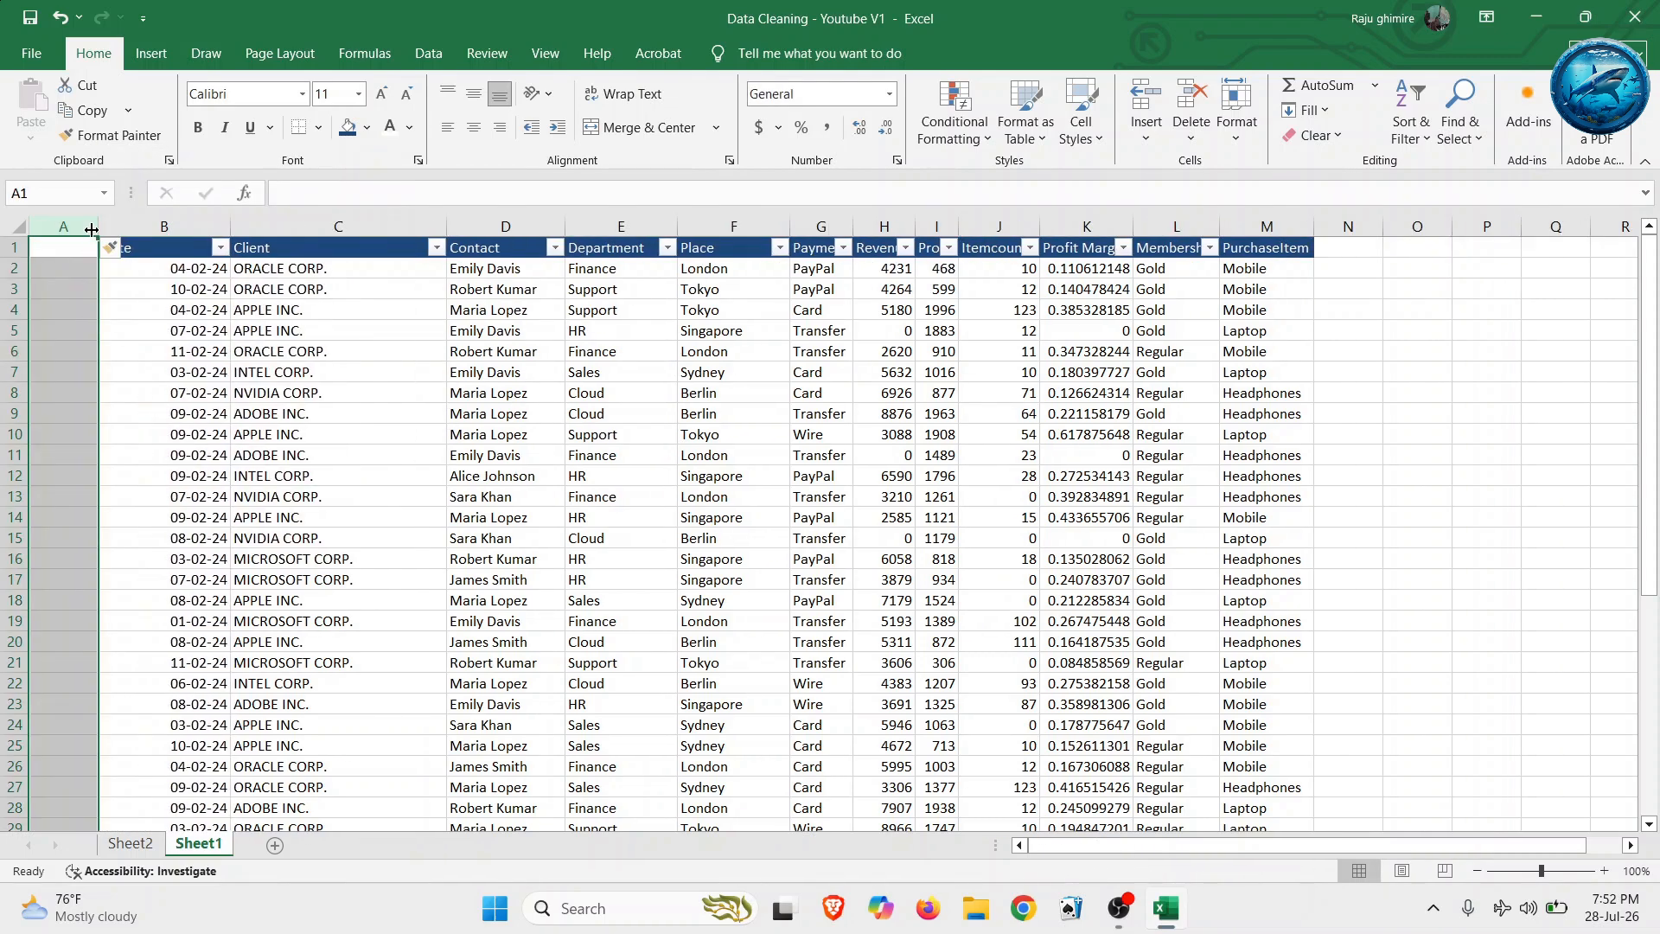
drag(97, 227, 41, 229)
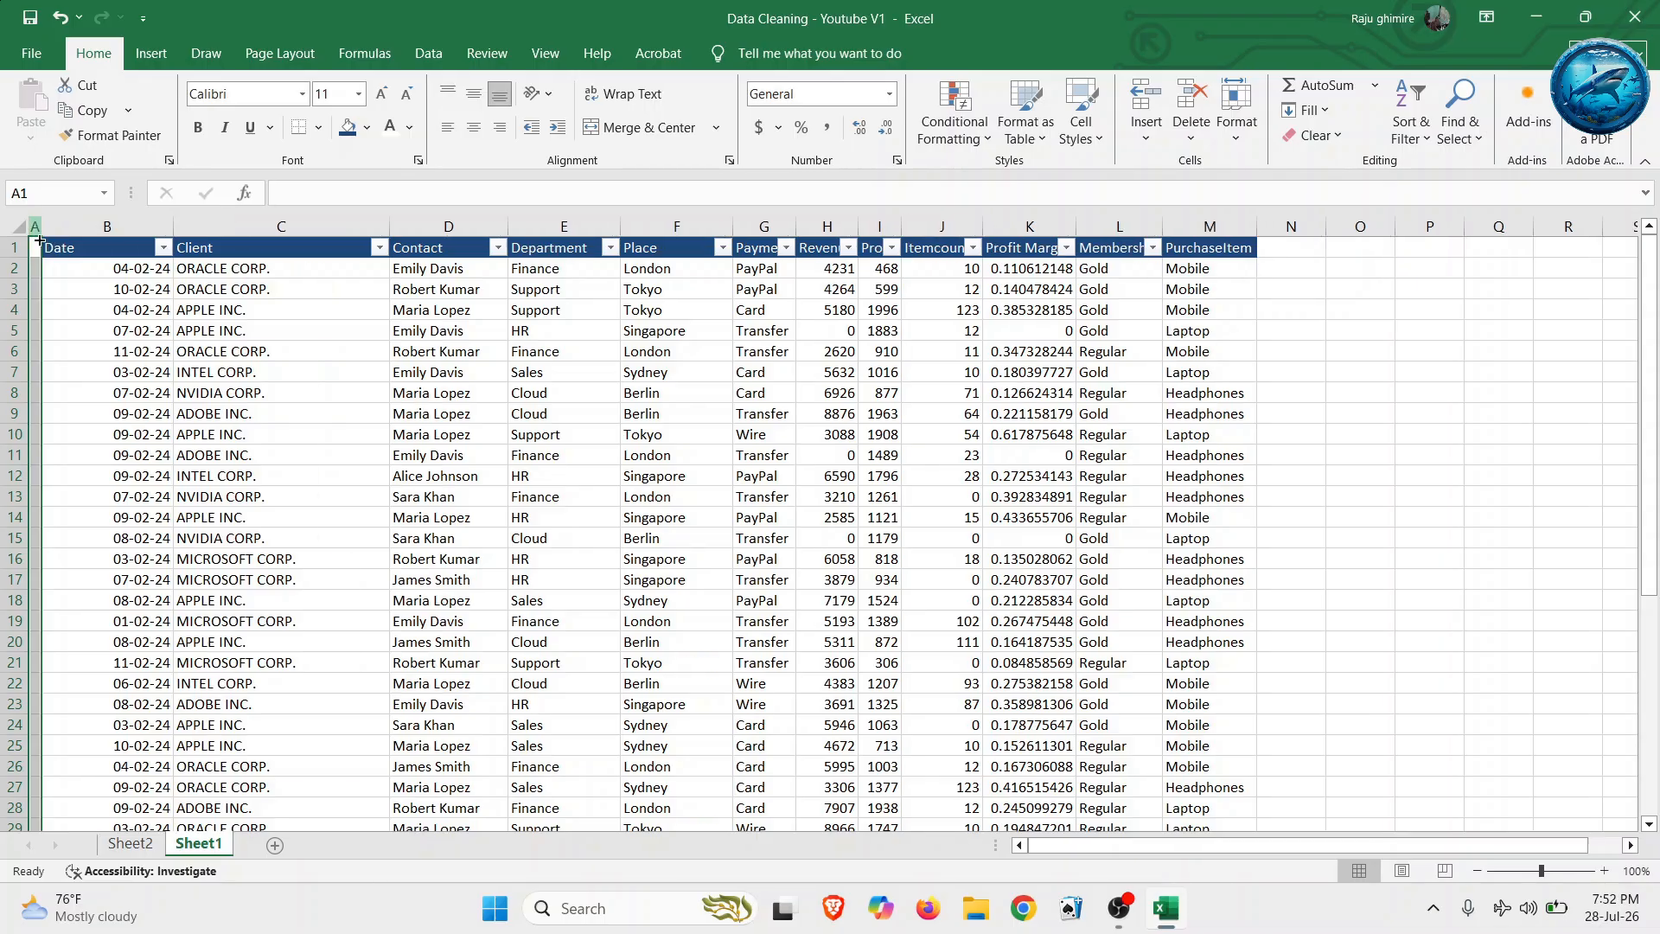
click(167, 374)
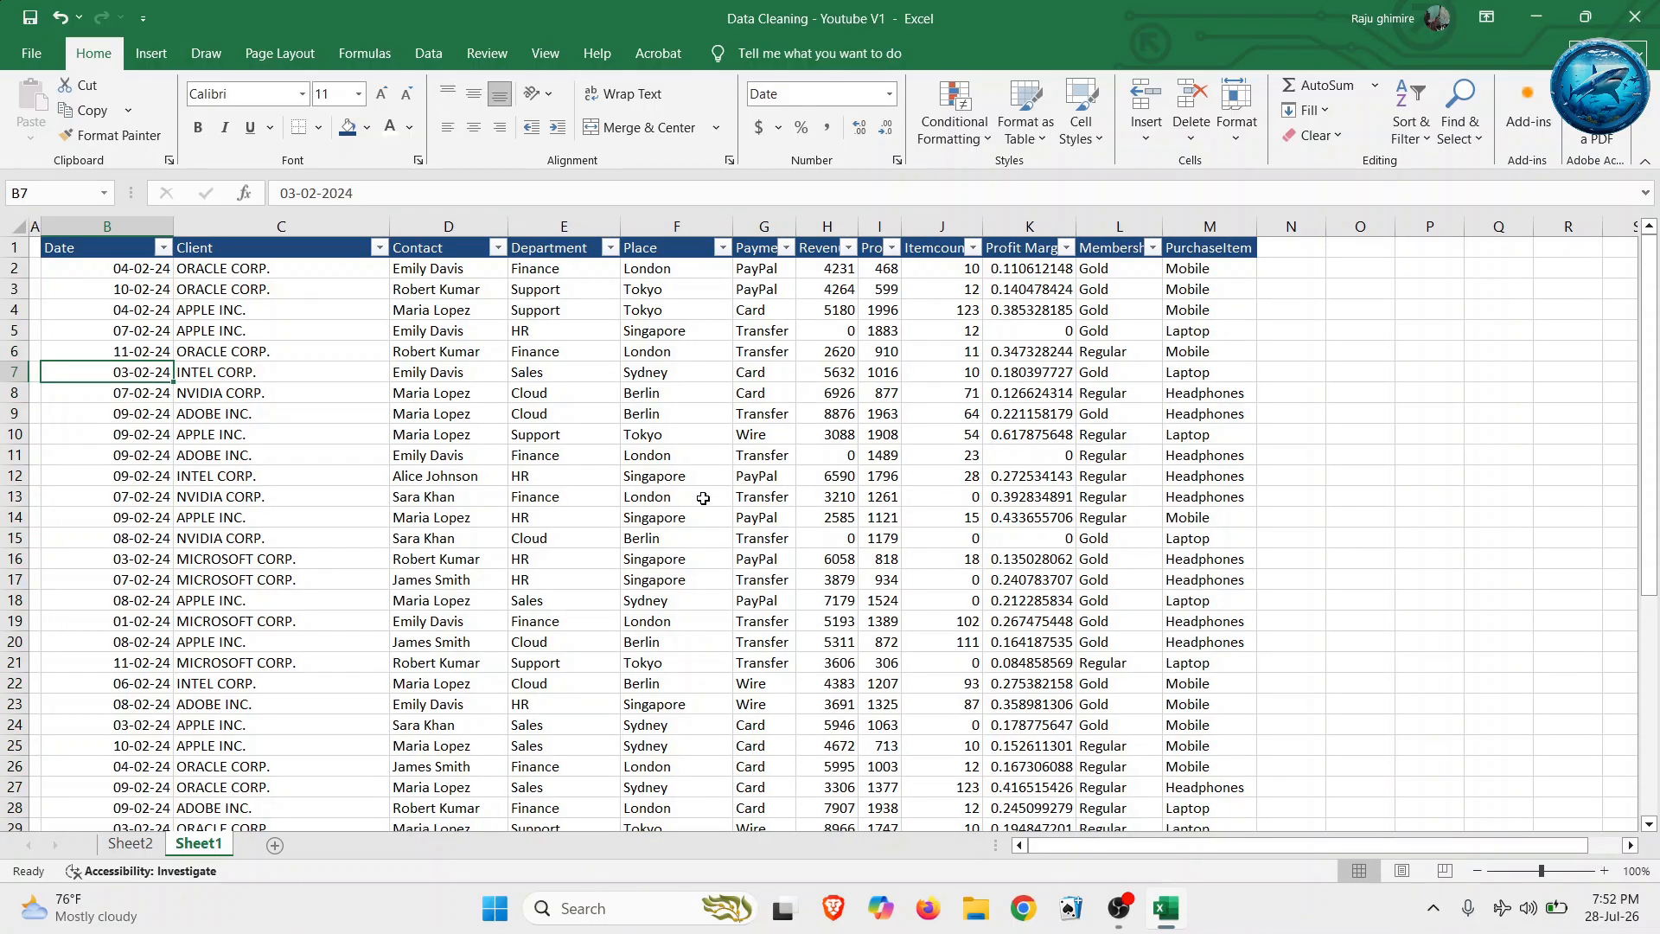
click(522, 485)
key(ctrl+a)
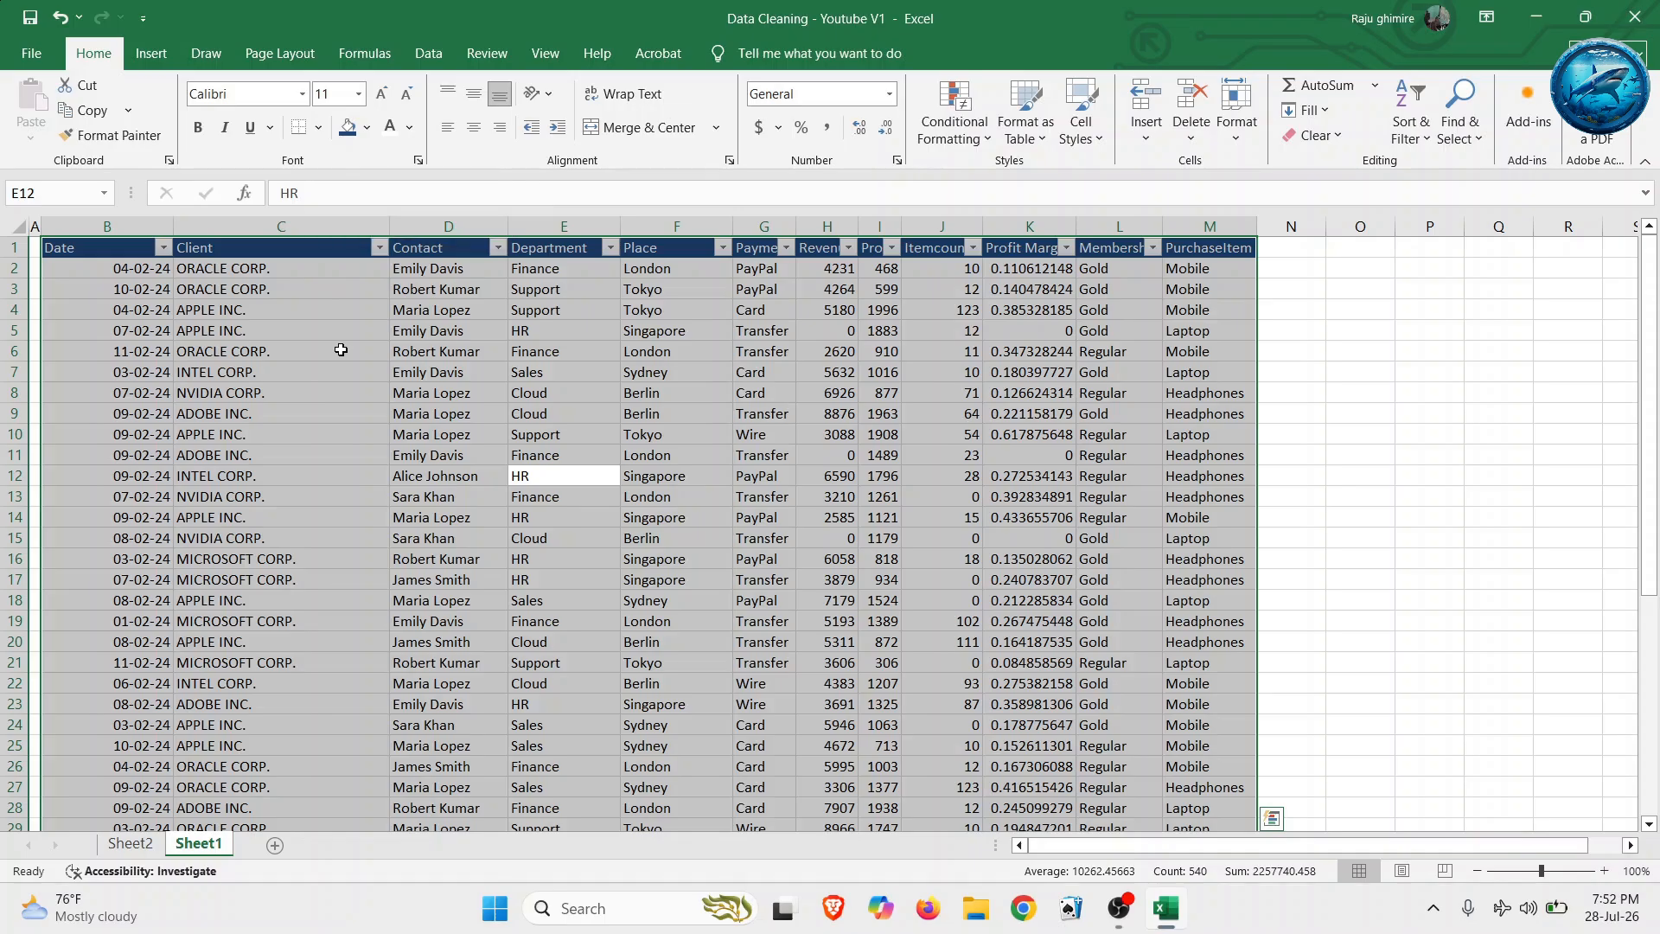
click(319, 127)
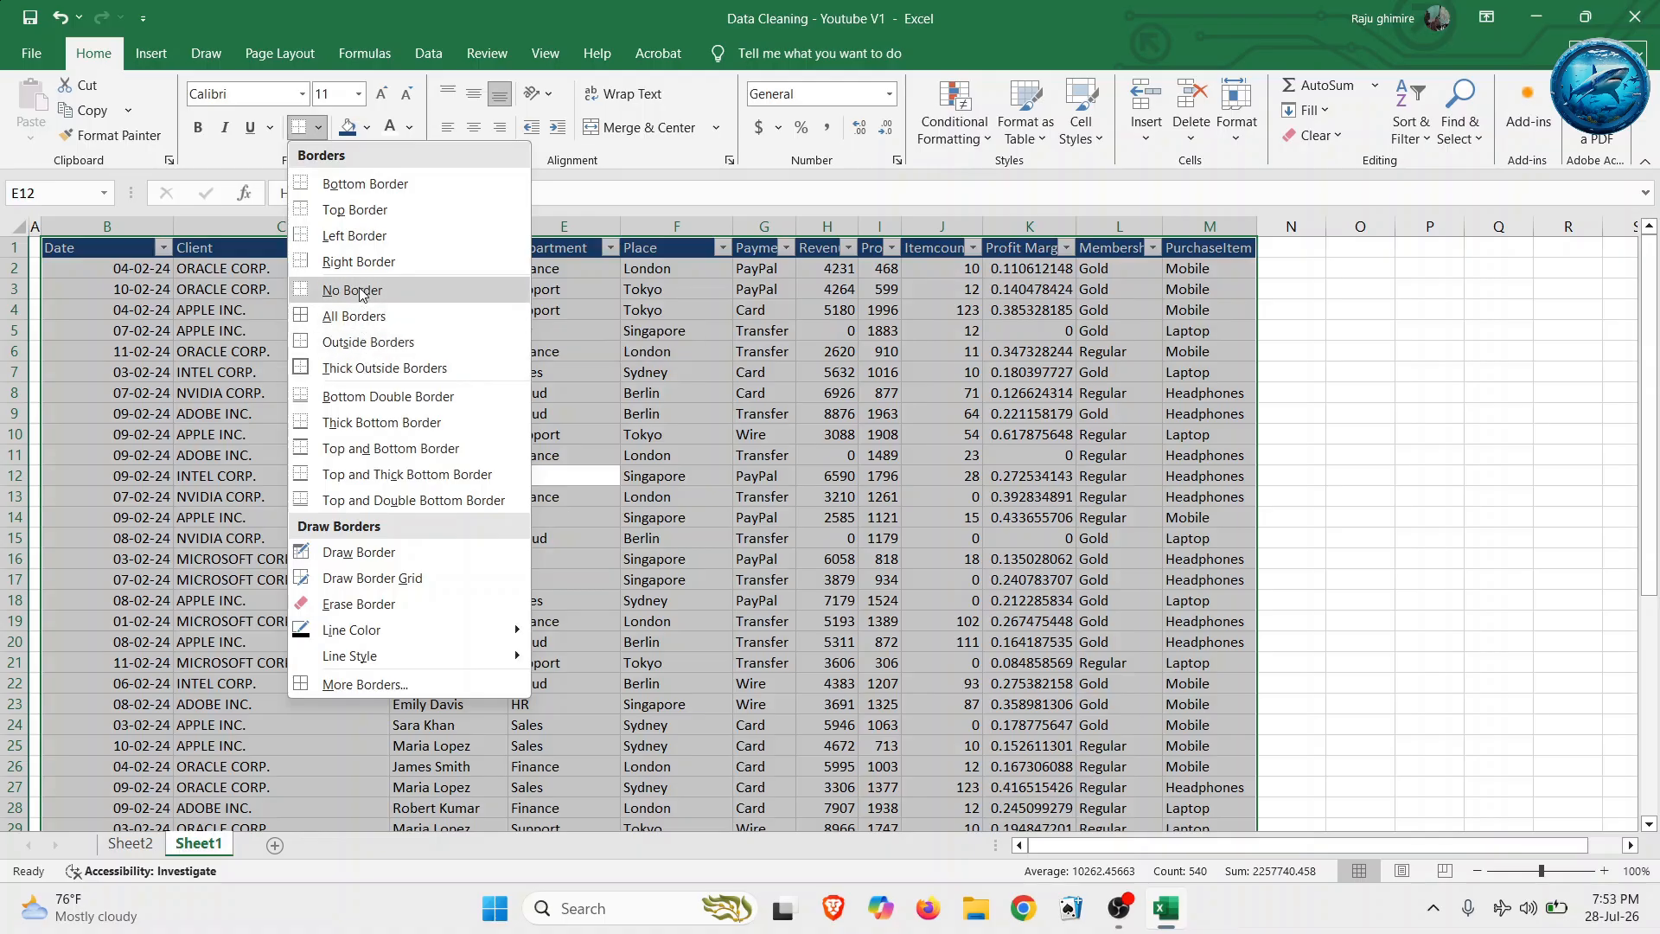
click(249, 343)
- Hide the gridlines on Sheet1 and look over the table without them
click(543, 58)
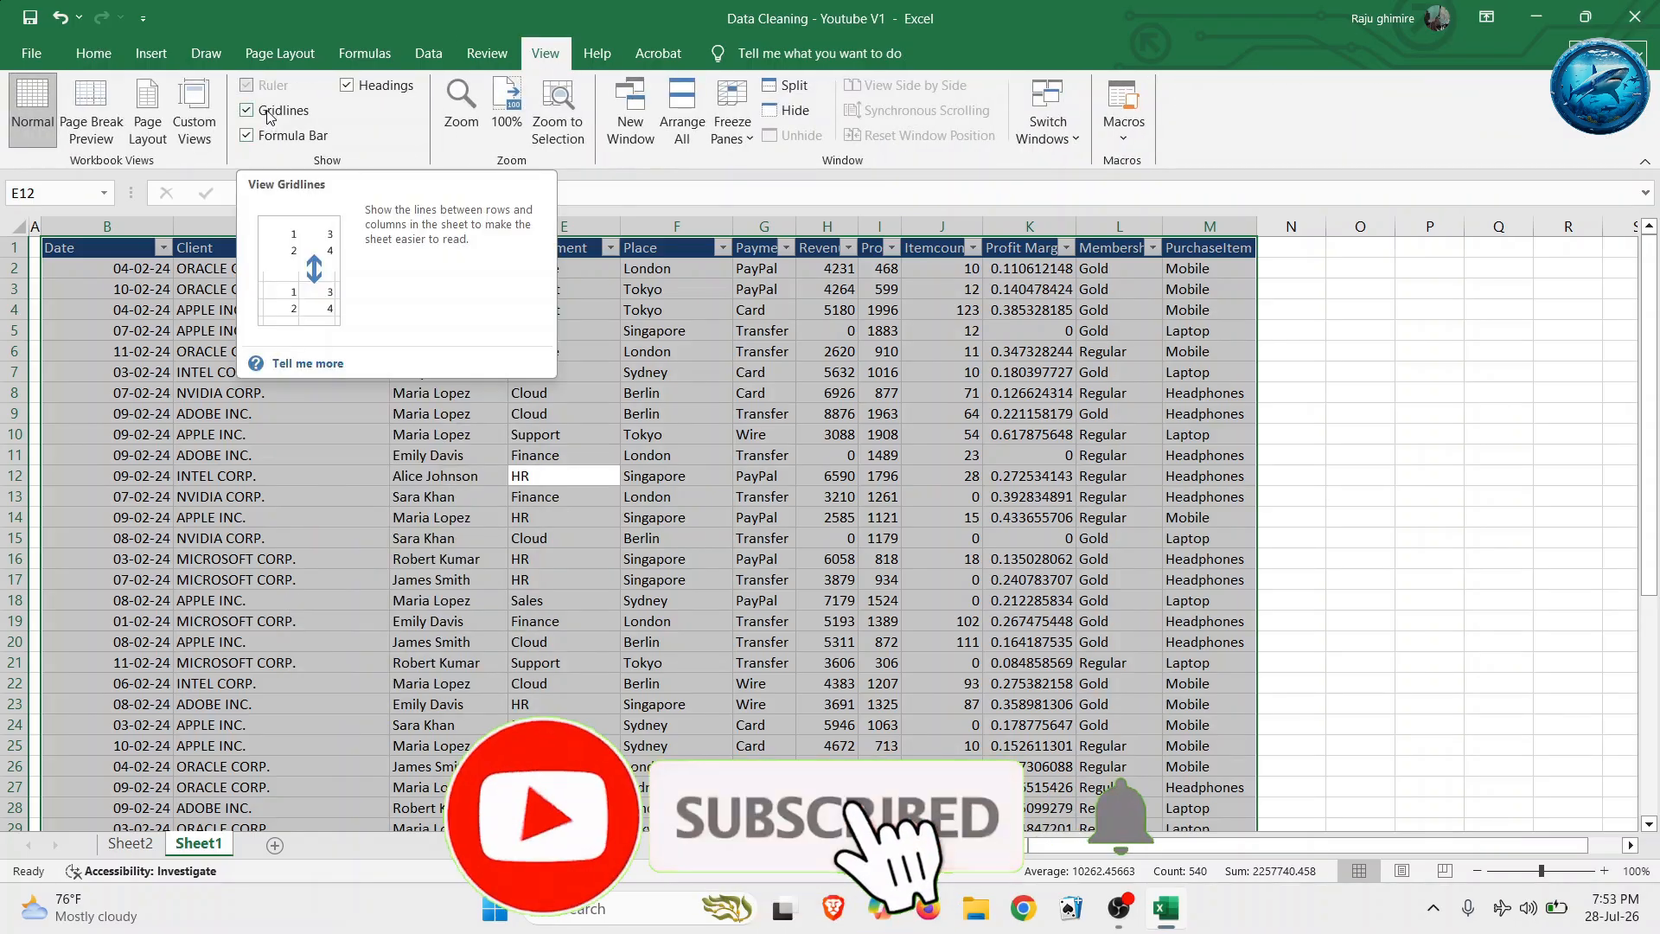
click(268, 118)
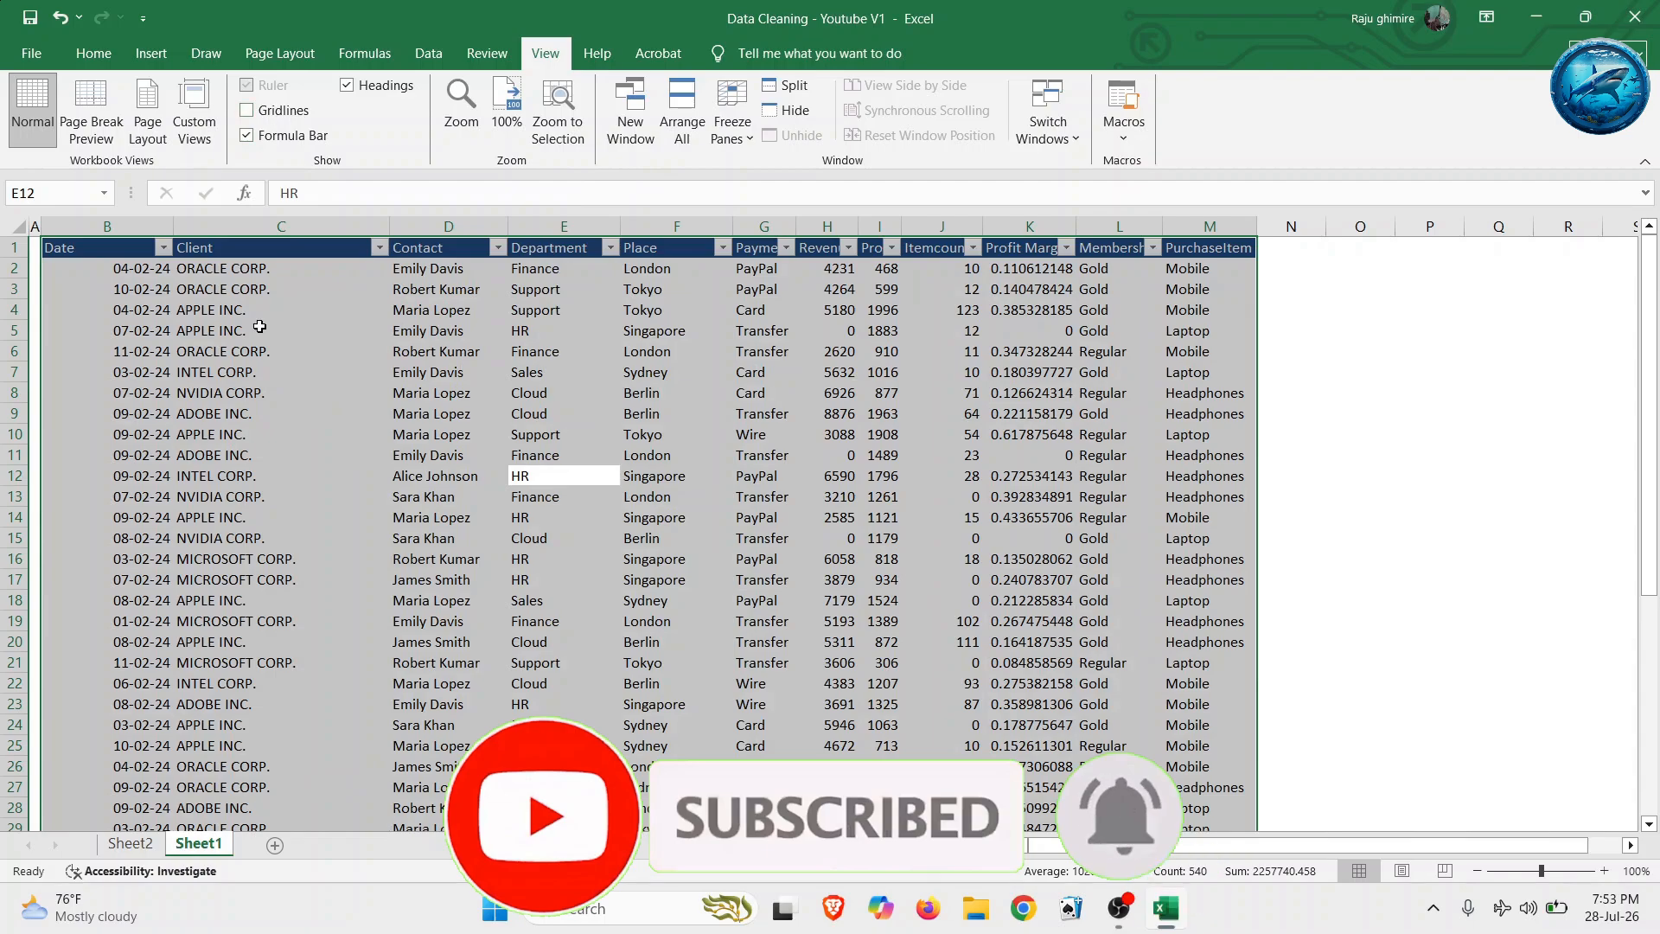
click(257, 370)
scroll(257, 370, down, 5)
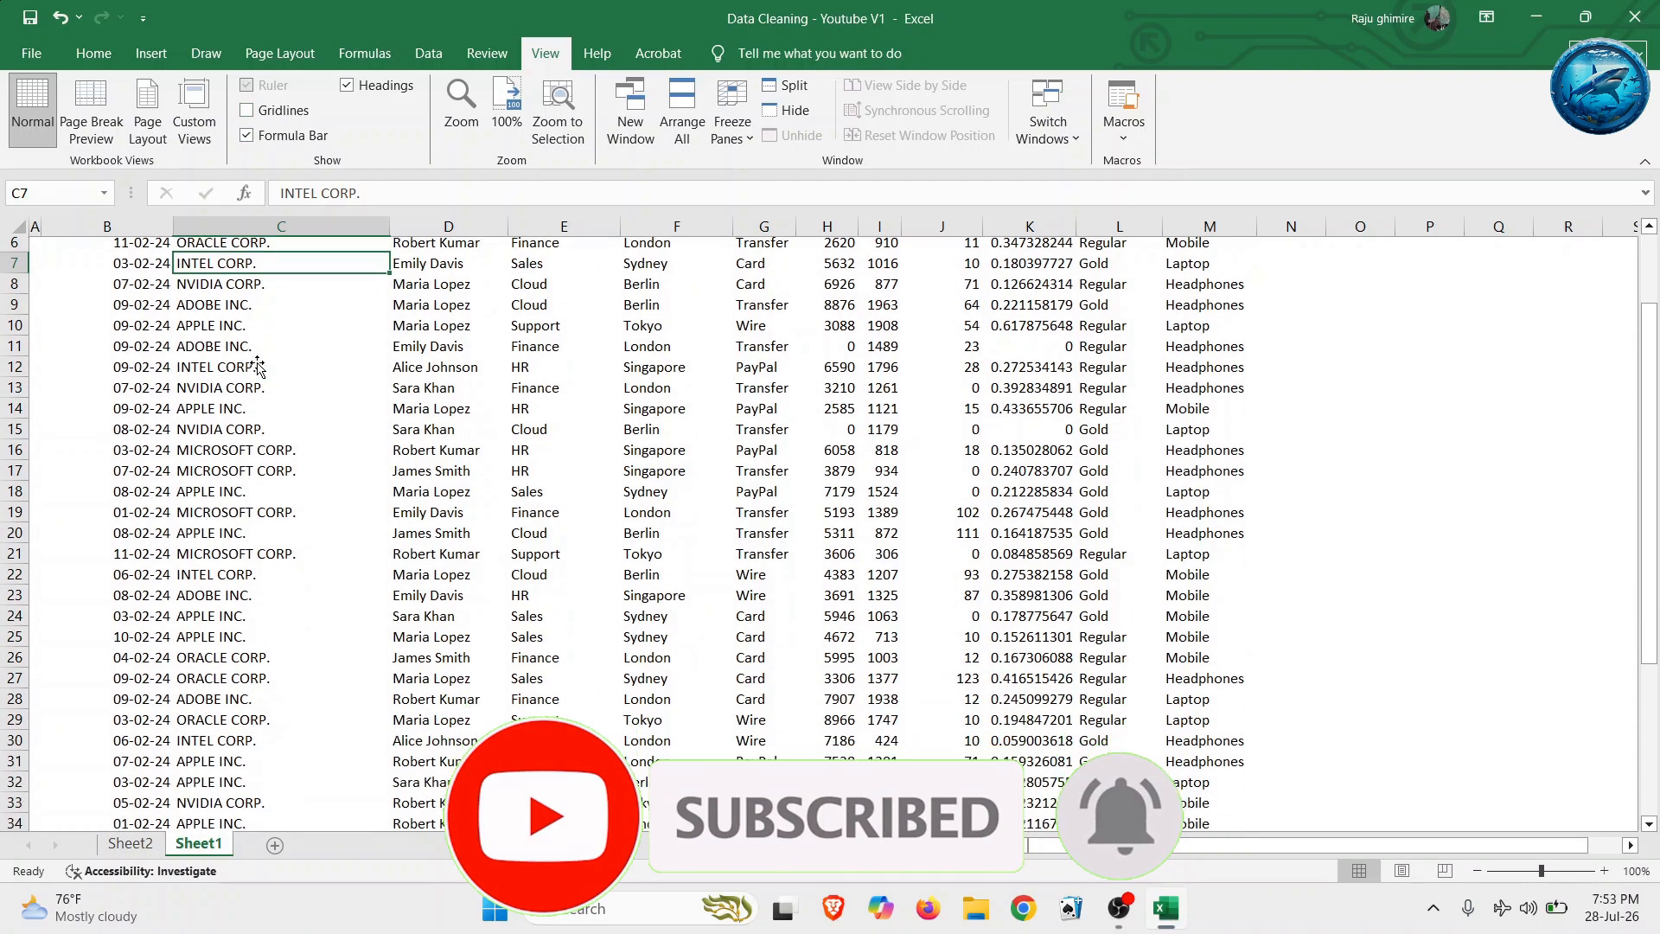
scroll(257, 370, up, 4)
scroll(257, 370, up, 1)
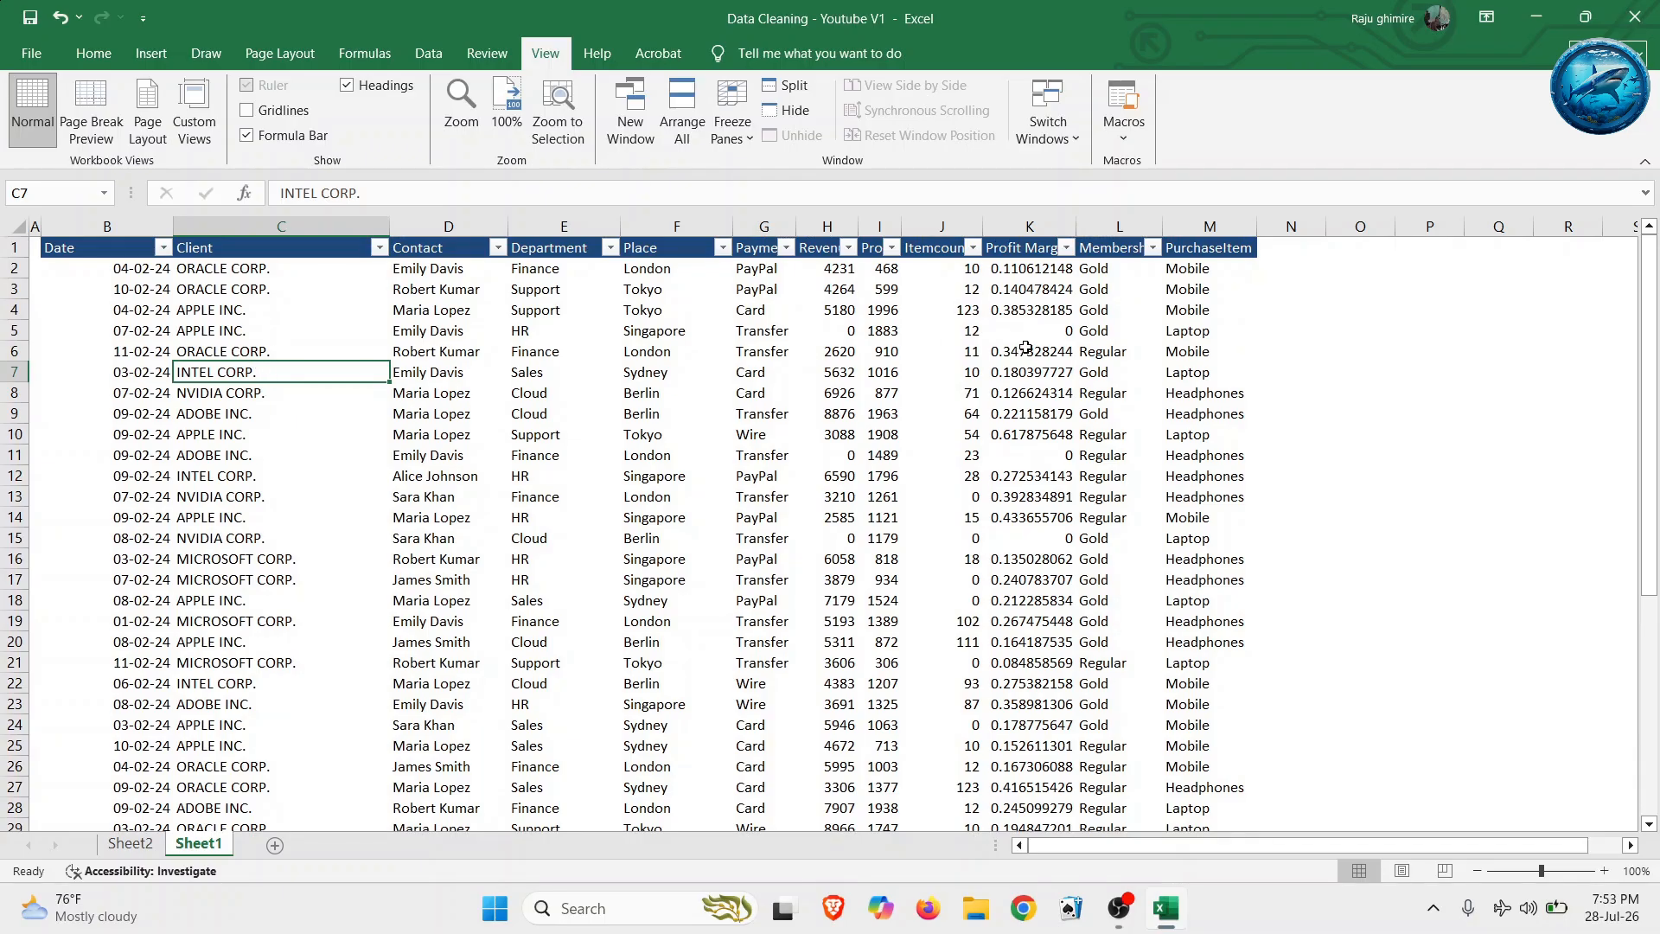
- Autofit the Profit Margin column's width and format the column as Number with 2 decimal places
double_click(1077, 219)
click(1037, 271)
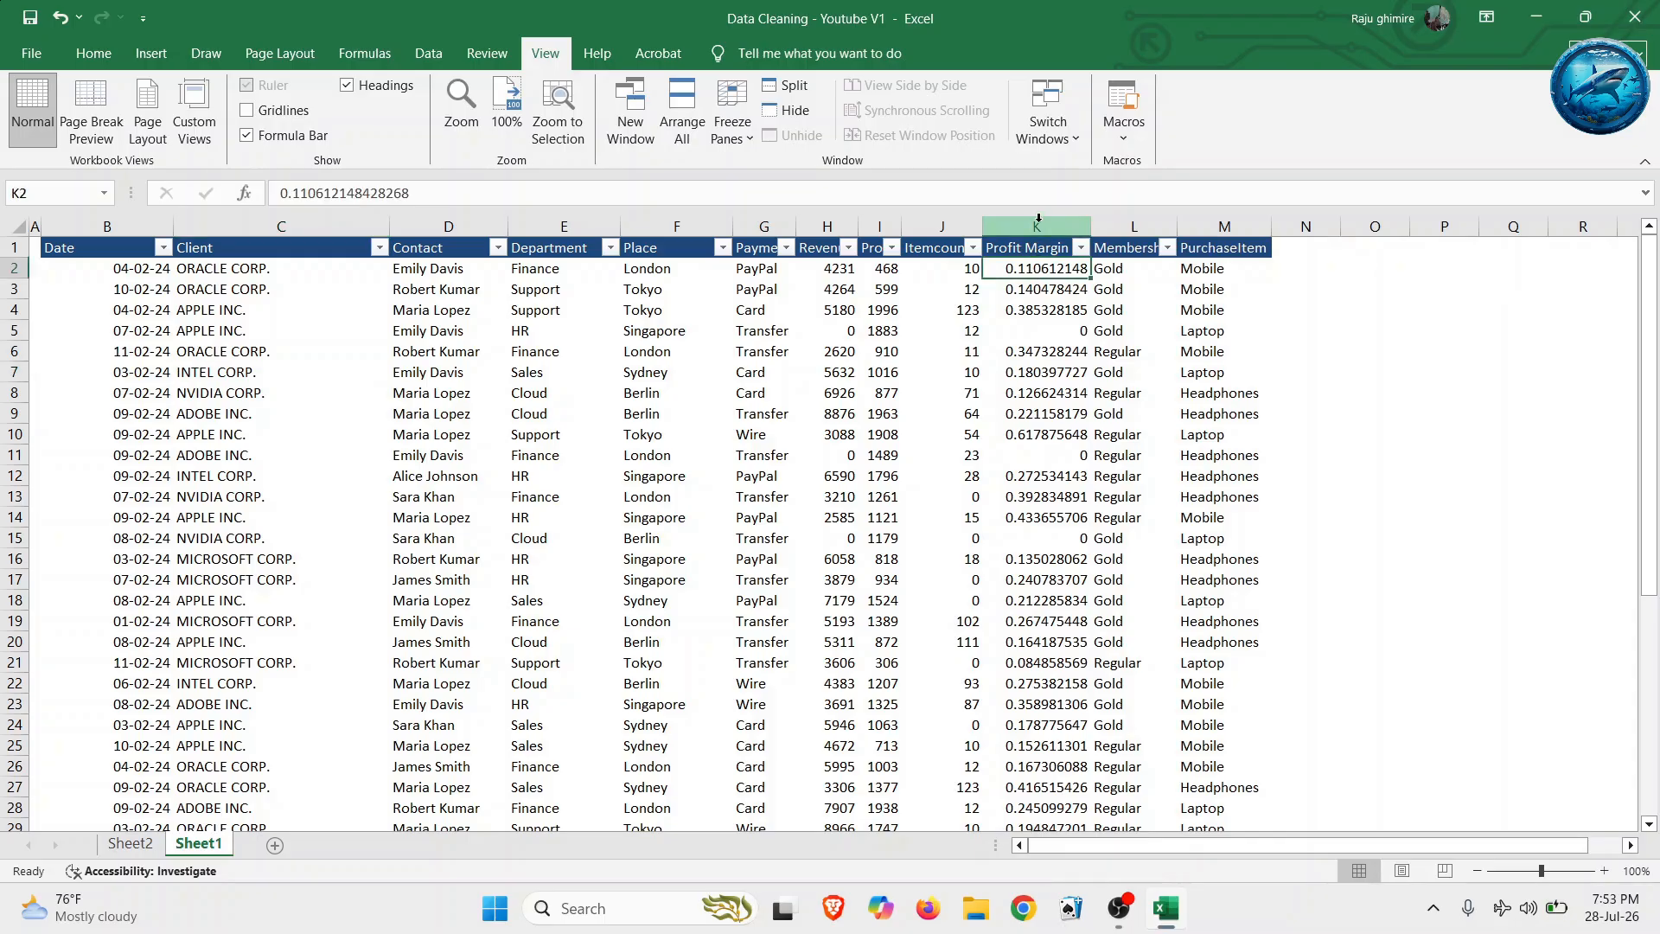
click(1038, 220)
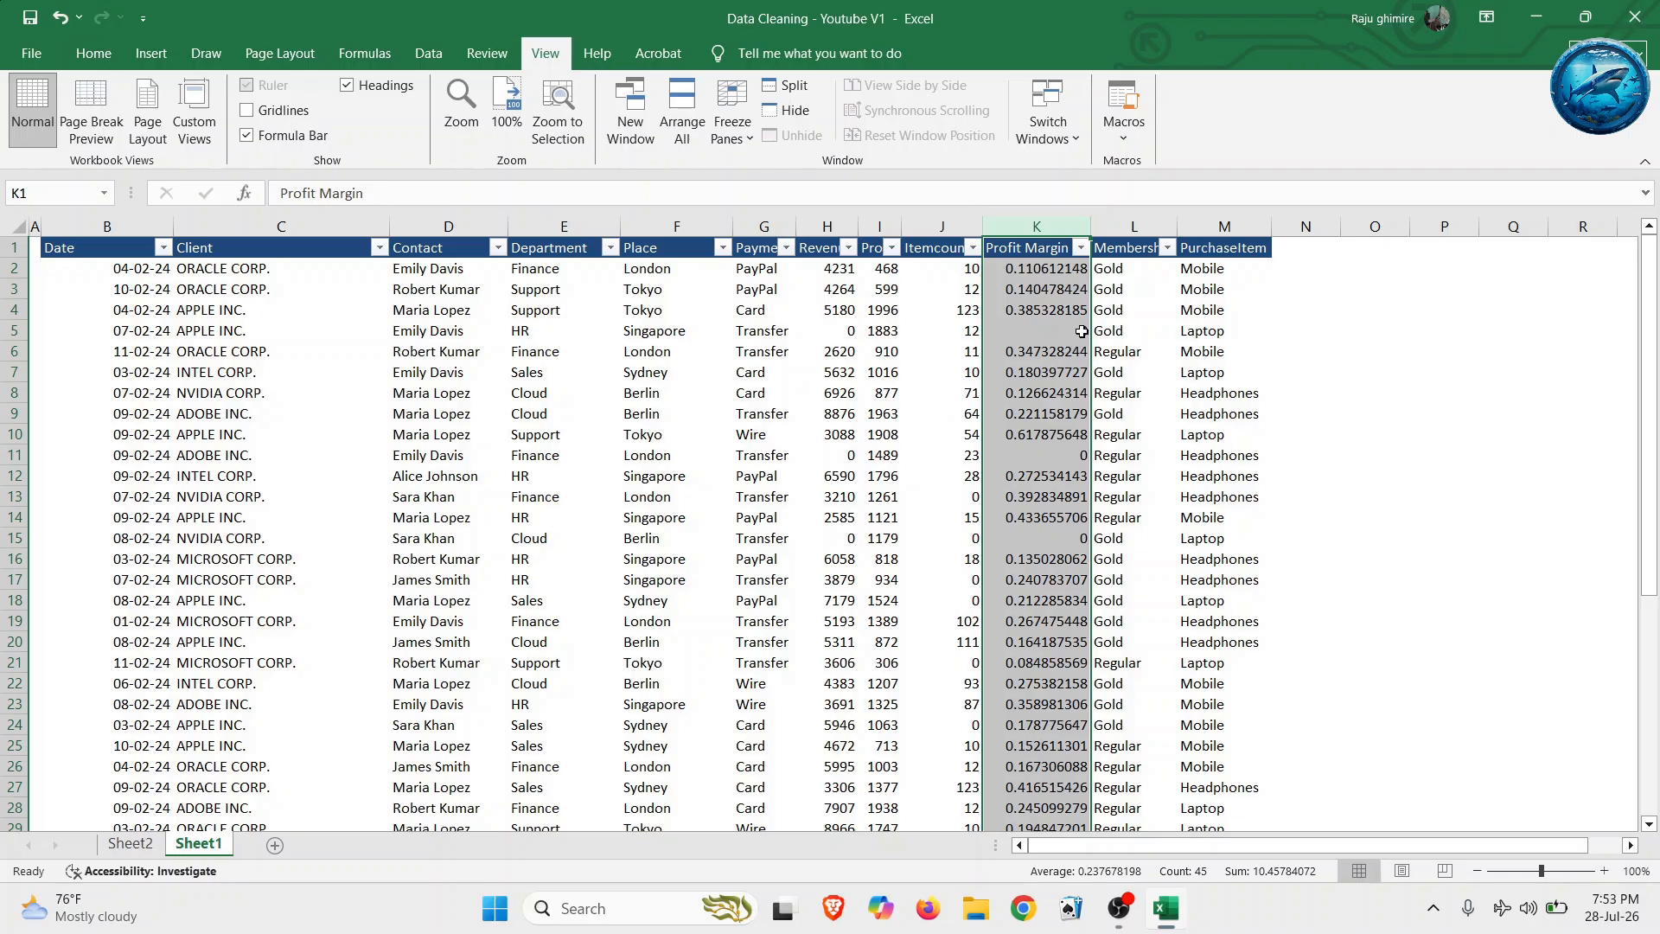
click(97, 55)
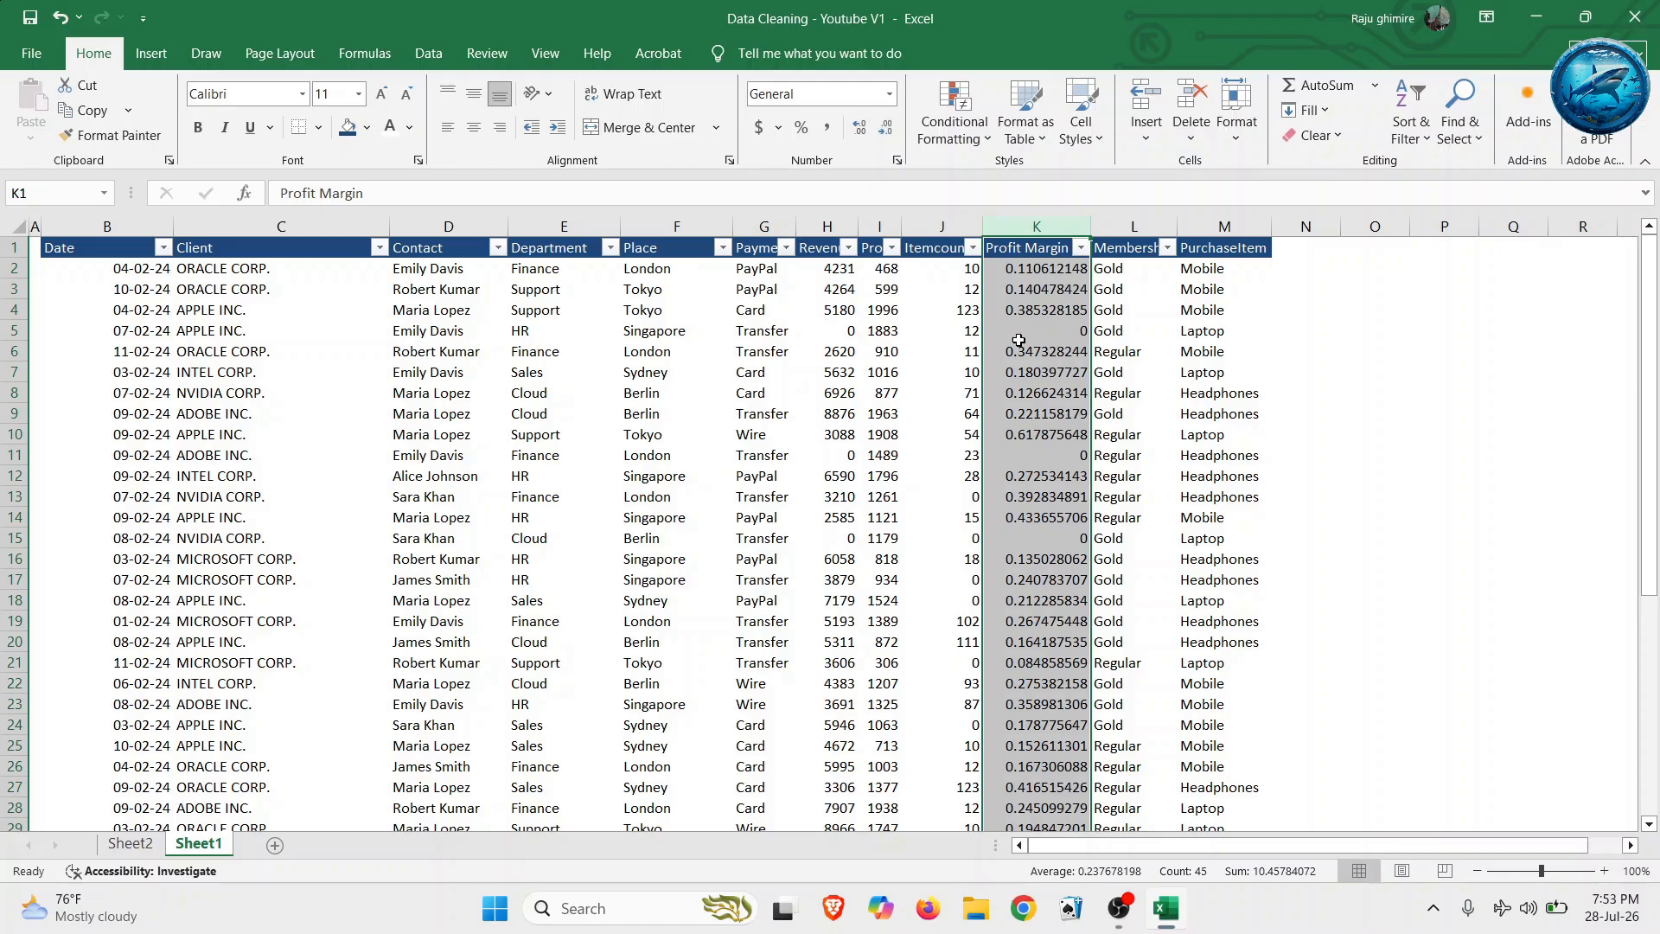
right_click(1039, 373)
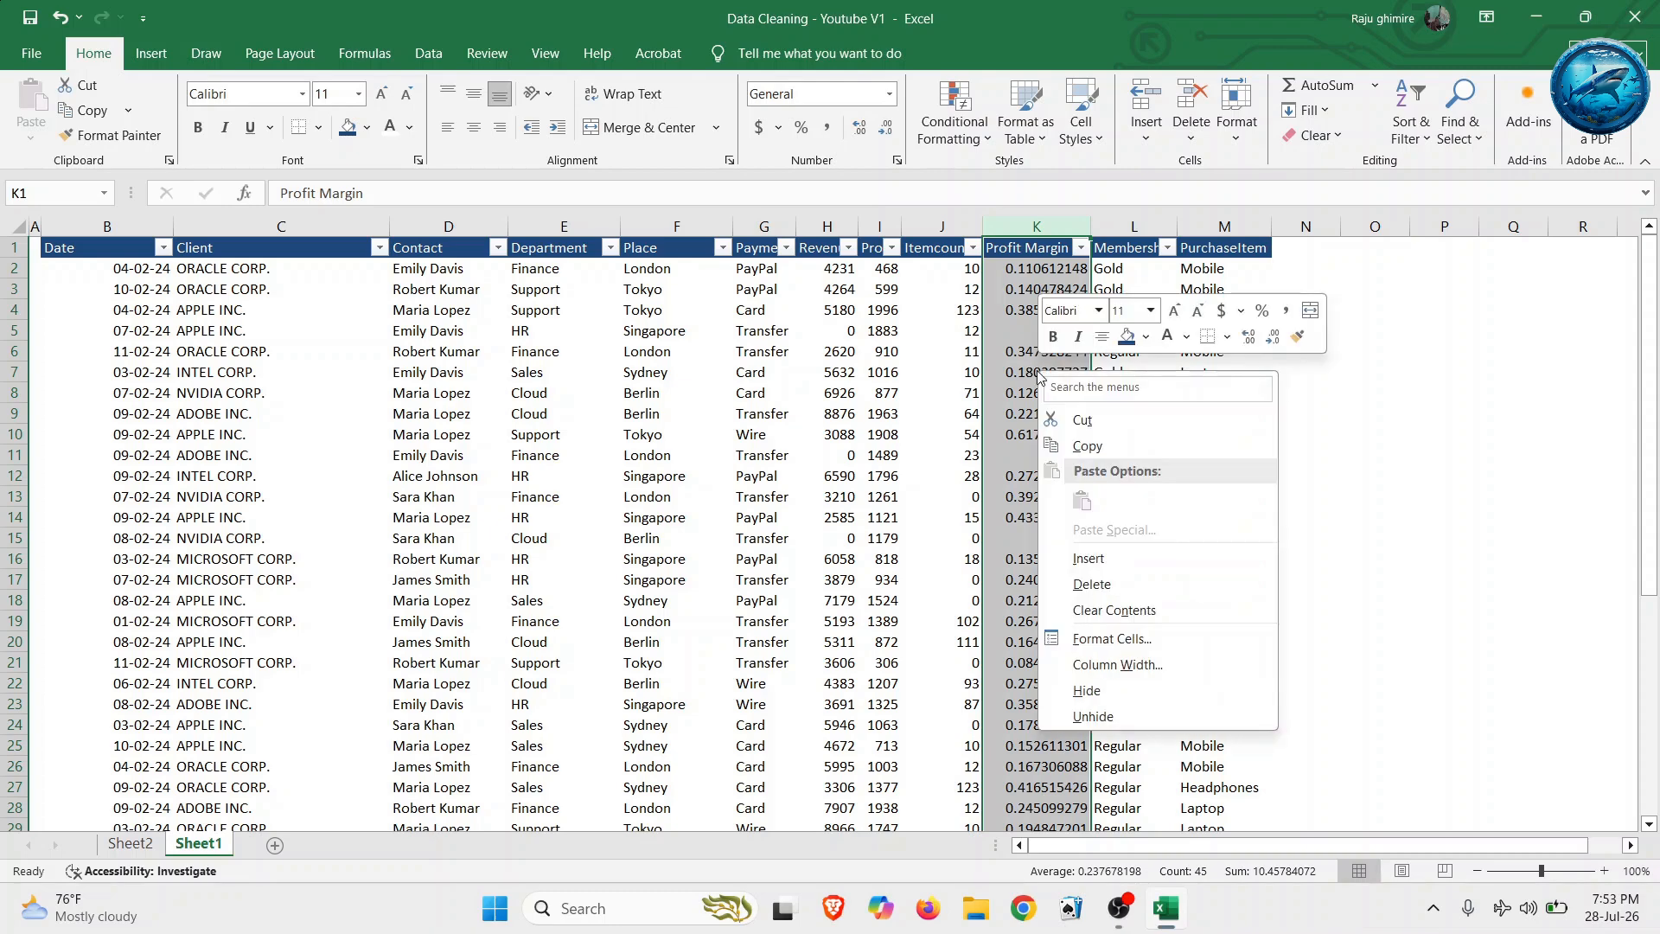
click(1081, 640)
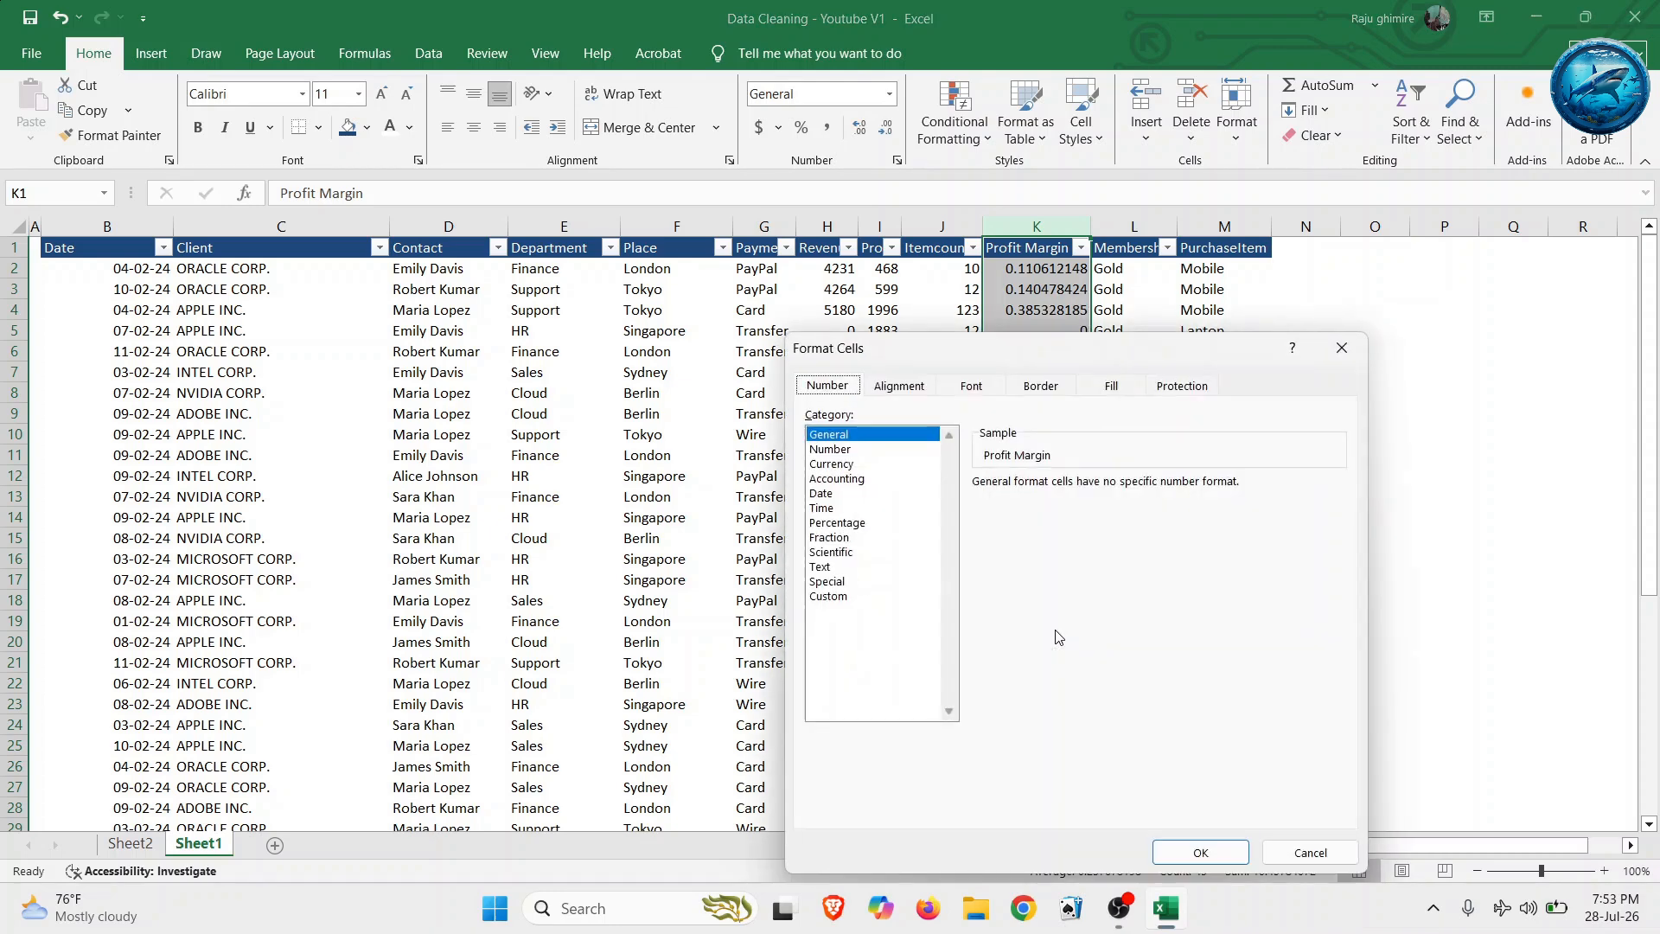
click(830, 449)
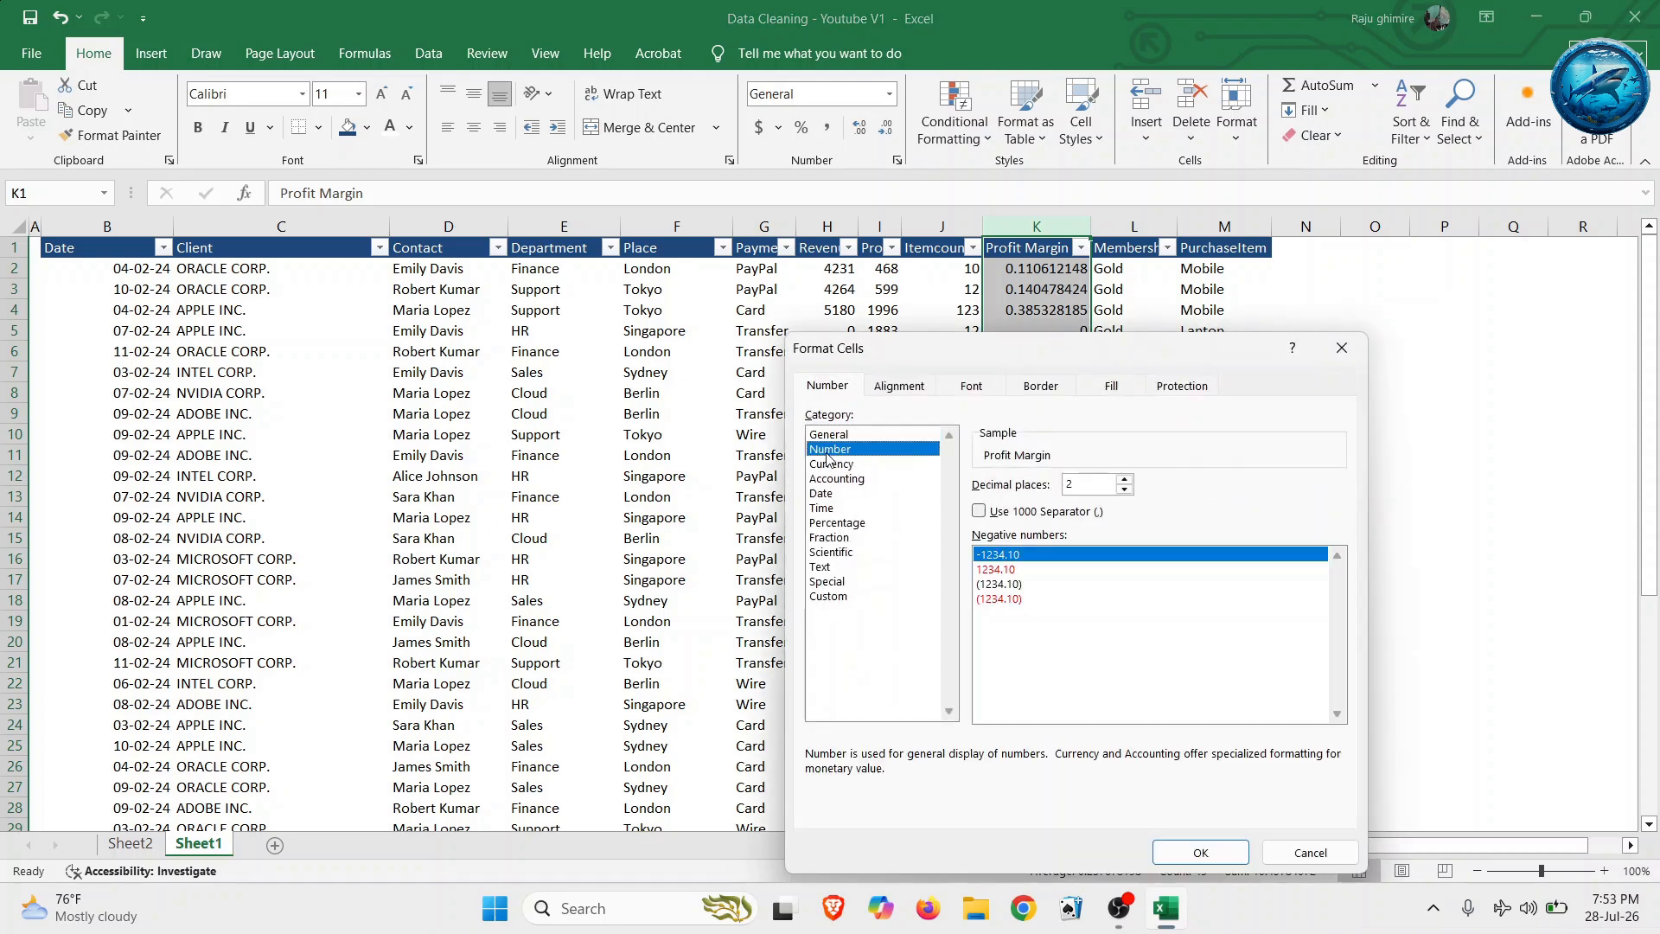
click(1195, 853)
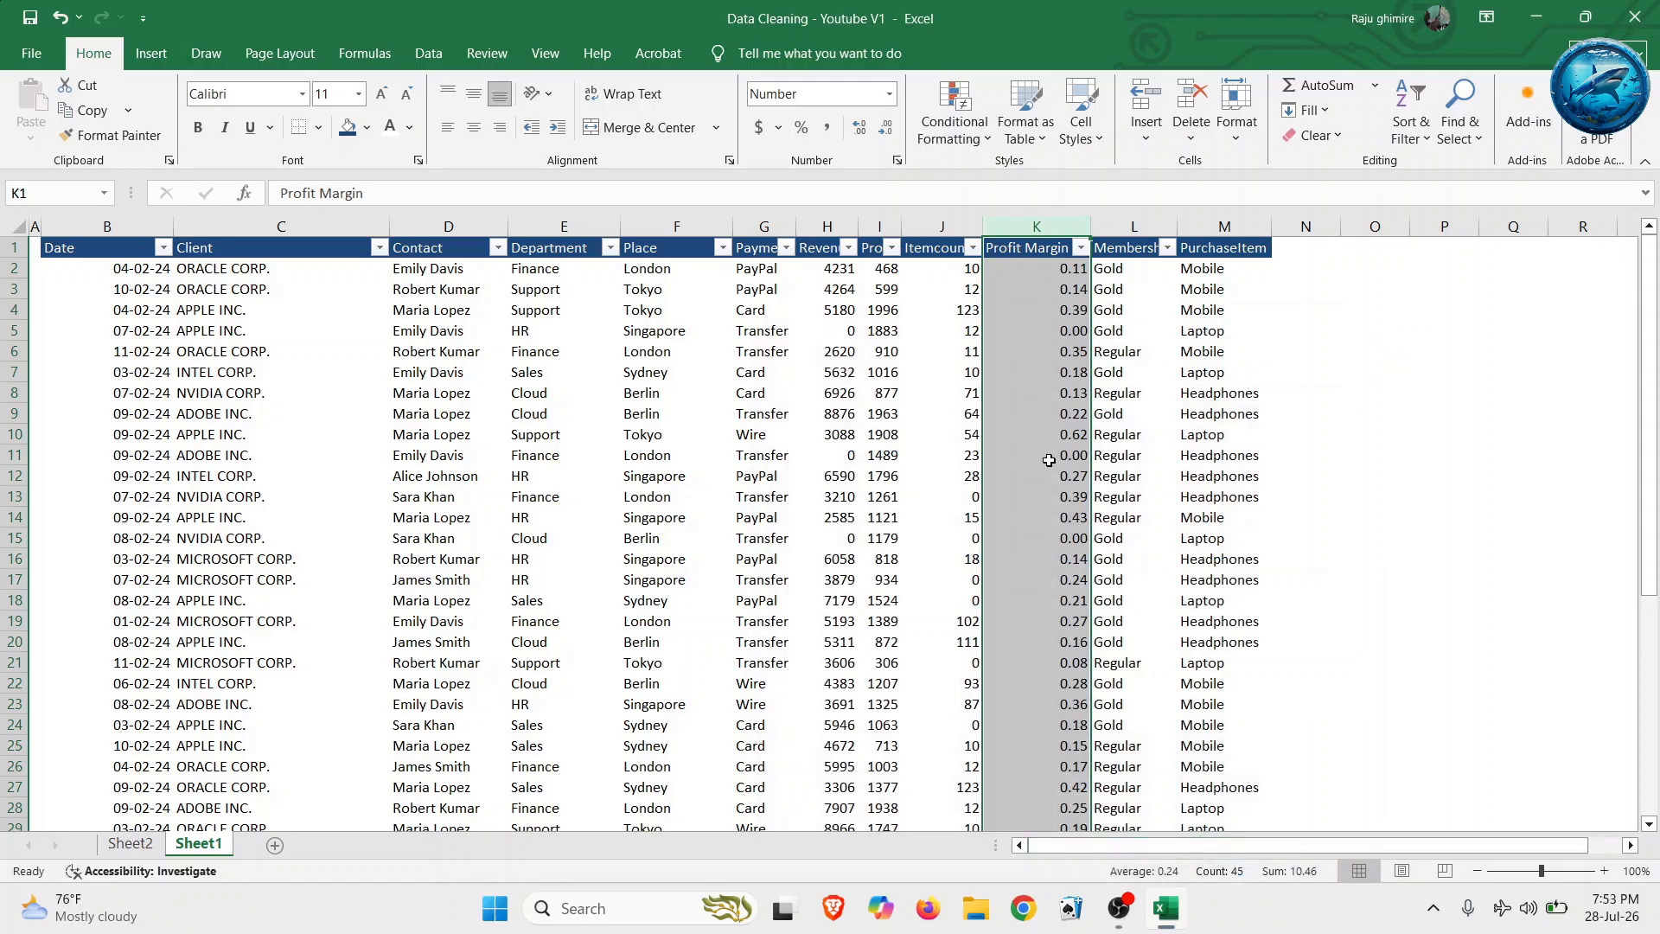
click(1049, 460)
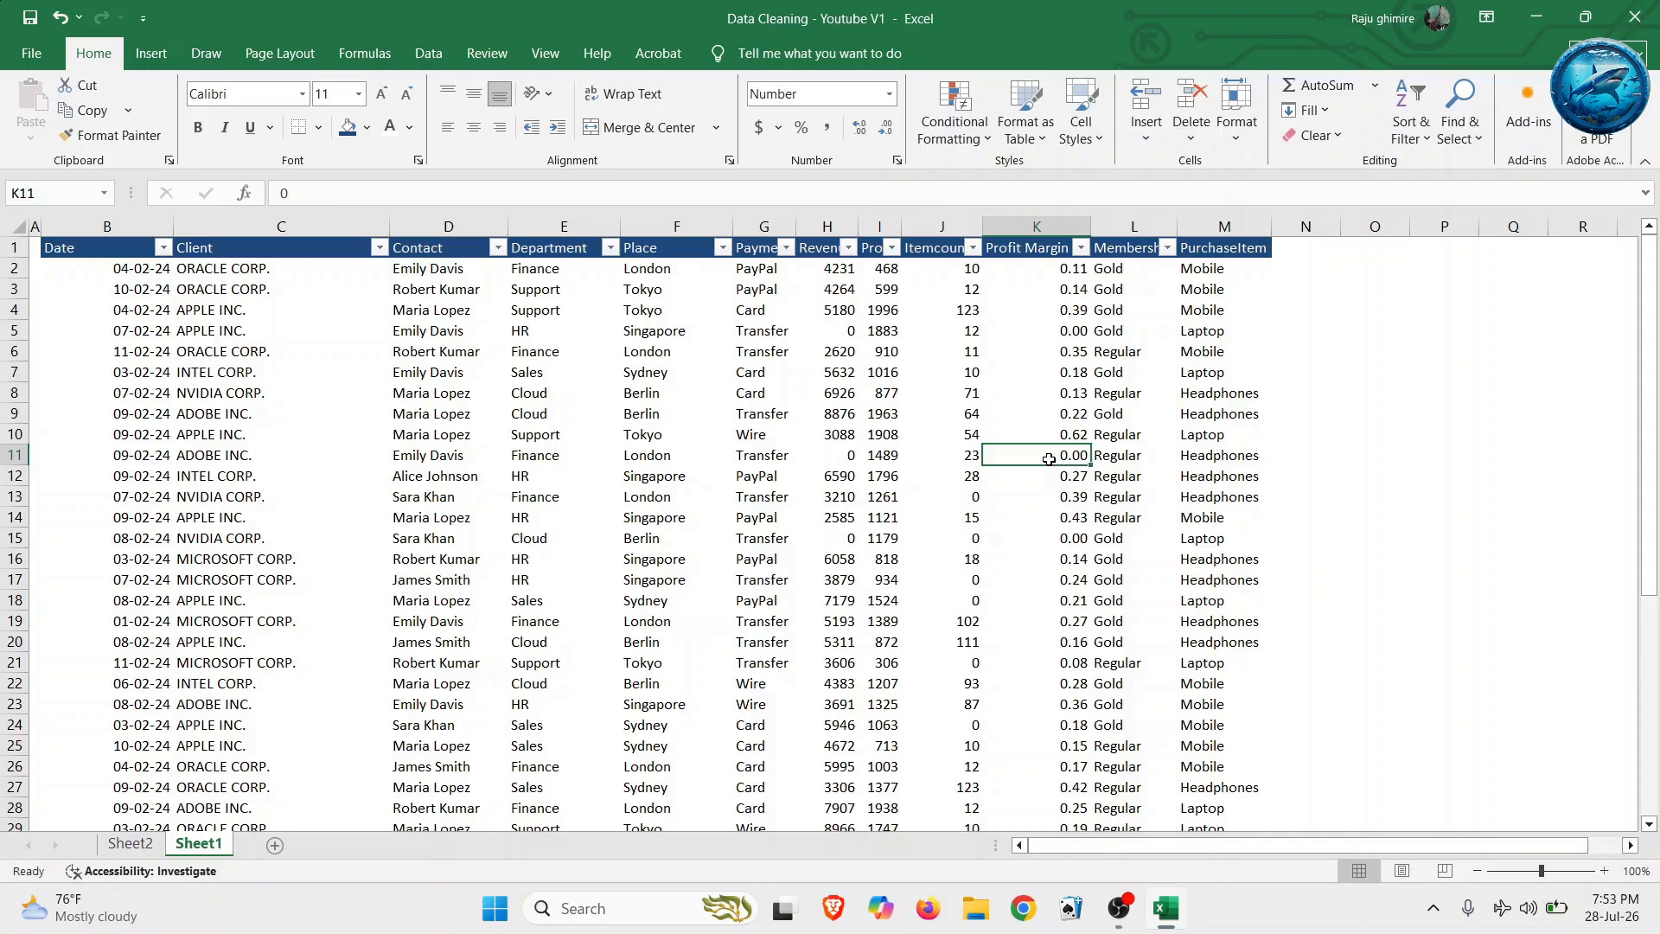
click(187, 306)
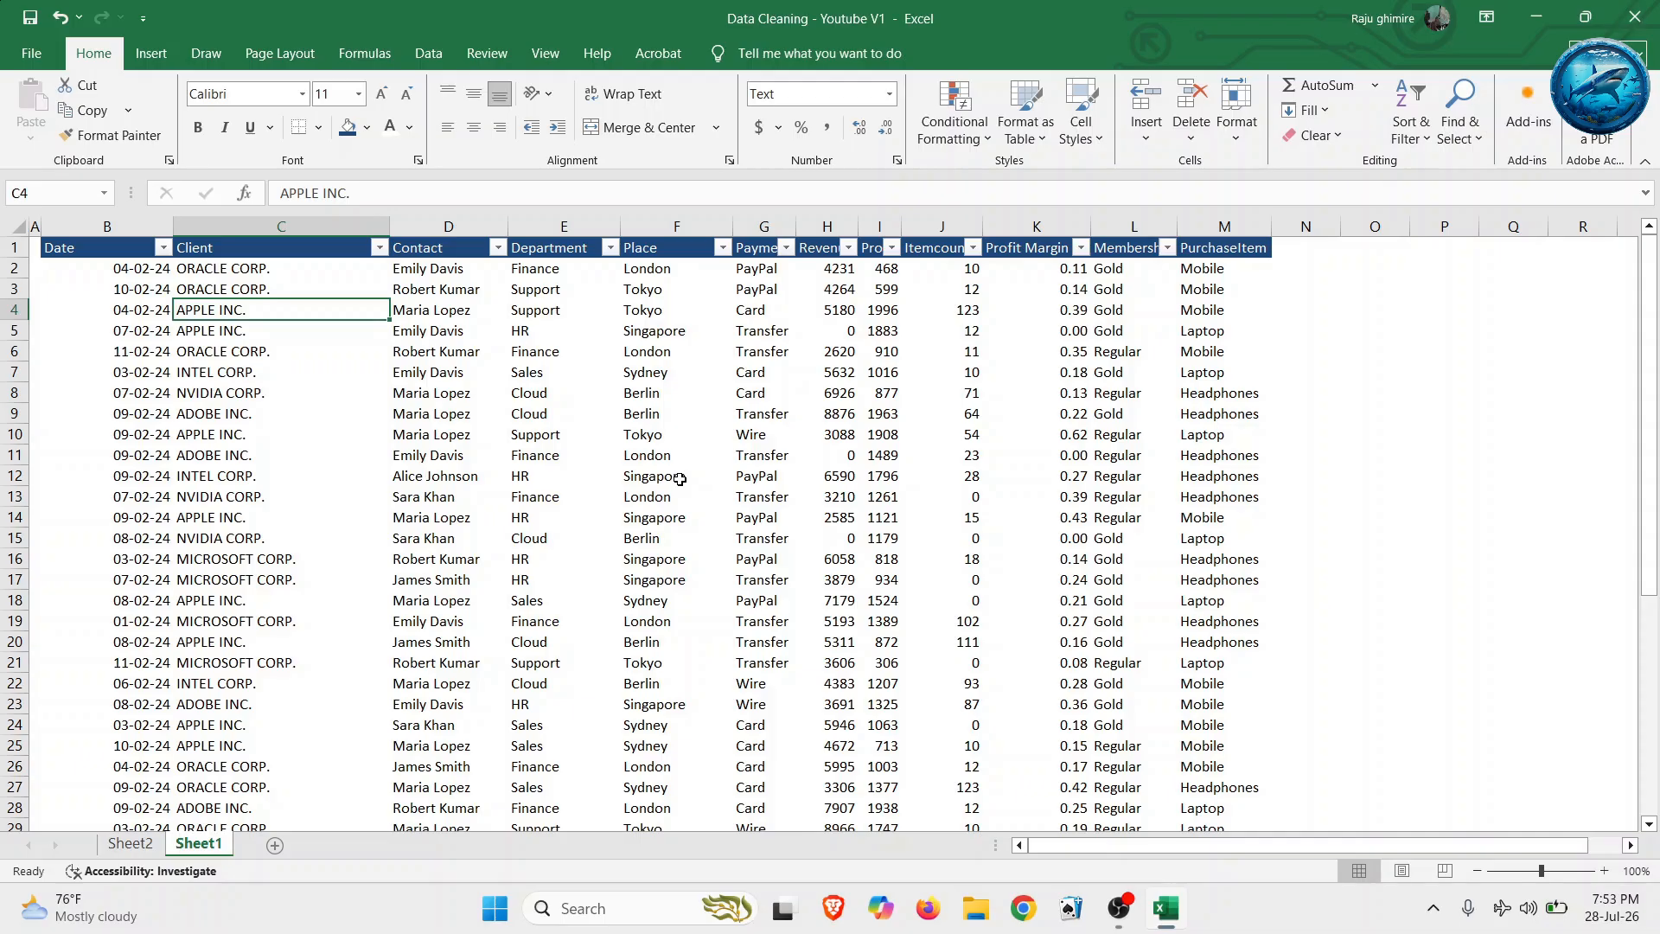